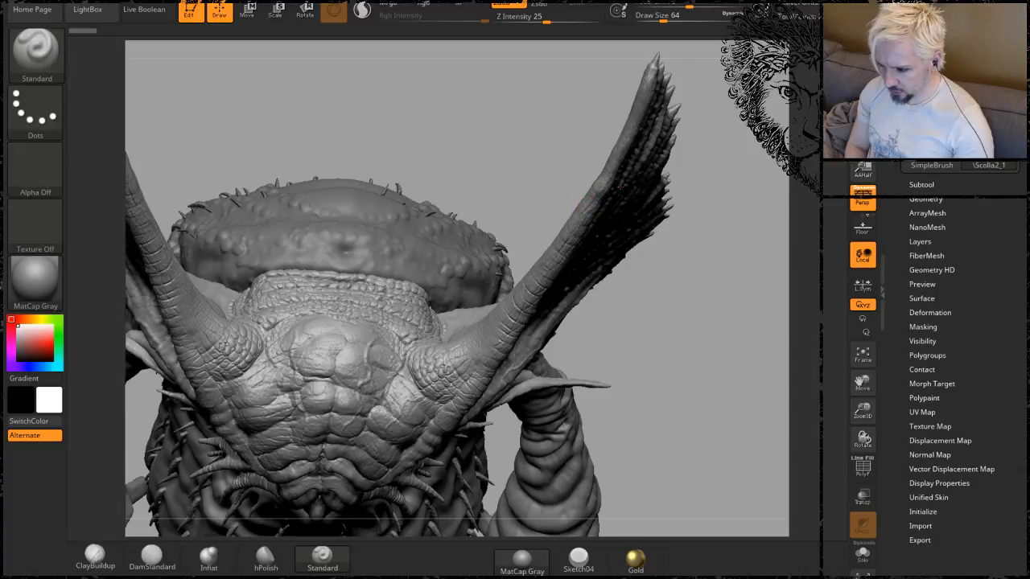
Examine the creature's head, horns and fan-shaped ears from the front, above and the side.
{"action": "left_click", "coordinate": [614, 175], "text": "alt"}
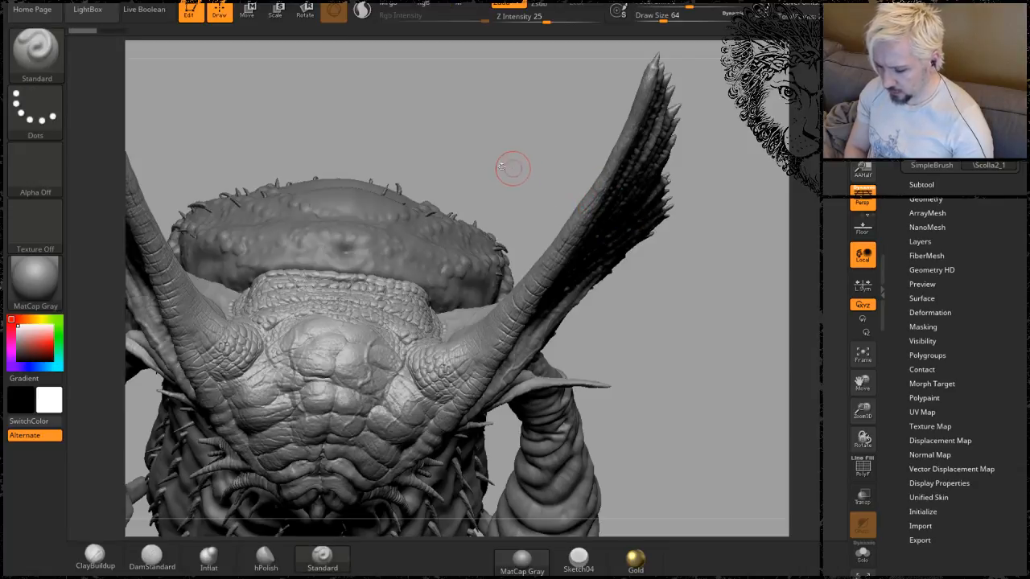
{"action": "mouse_move", "coordinate": [511, 168]}
{"action": "left_mouse_down"}
{"action": "mouse_move", "coordinate": [498, 157]}
{"action": "mouse_move", "coordinate": [517, 143]}
{"action": "left_mouse_up"}
{"action": "left_click_drag", "start_coordinate": [207, 208], "coordinate": [271, 193], "text": "alt"}
{"action": "mouse_move", "coordinate": [227, 307]}
{"action": "left_mouse_down", "text": "alt"}
{"action": "mouse_move", "coordinate": [285, 265]}
{"action": "mouse_move", "coordinate": [384, 255]}
{"action": "mouse_move", "coordinate": [485, 206]}
{"action": "left_mouse_up", "text": "alt"}
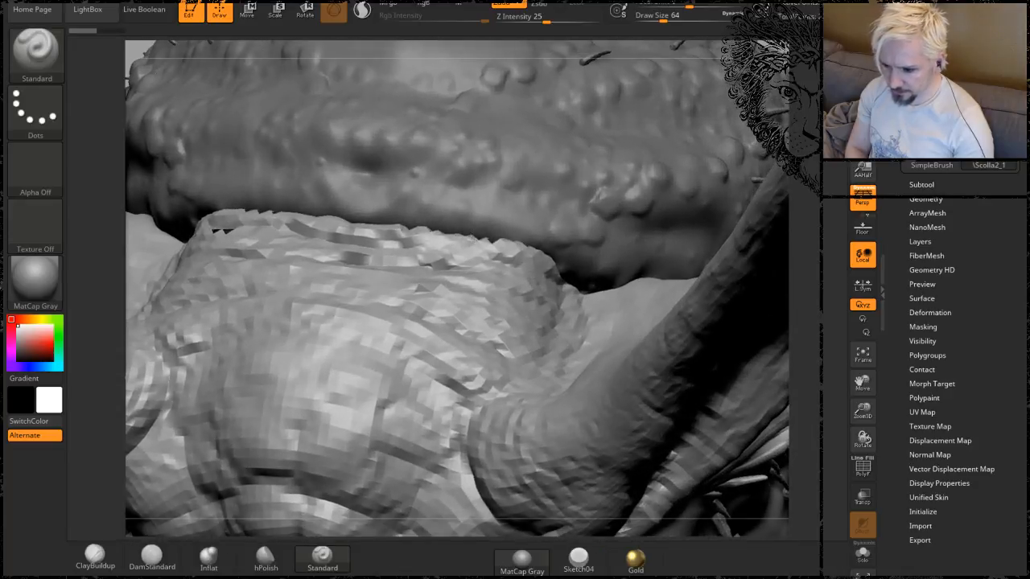
{"action": "left_click_drag", "start_coordinate": [135, 46], "coordinate": [479, 143]}
{"action": "left_click_drag", "start_coordinate": [228, 309], "coordinate": [308, 235]}
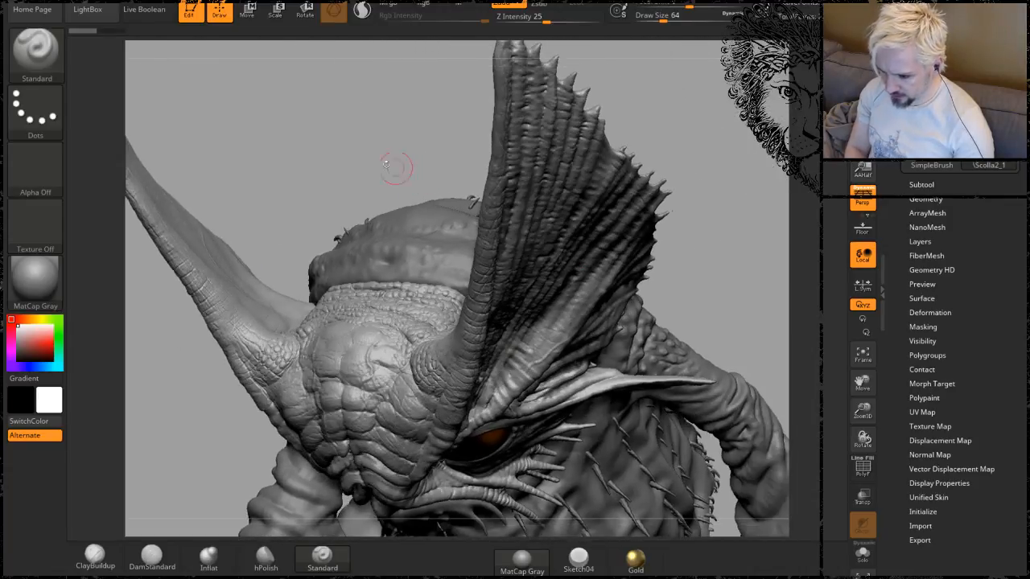
{"action": "left_click_drag", "start_coordinate": [386, 165], "coordinate": [515, 101]}
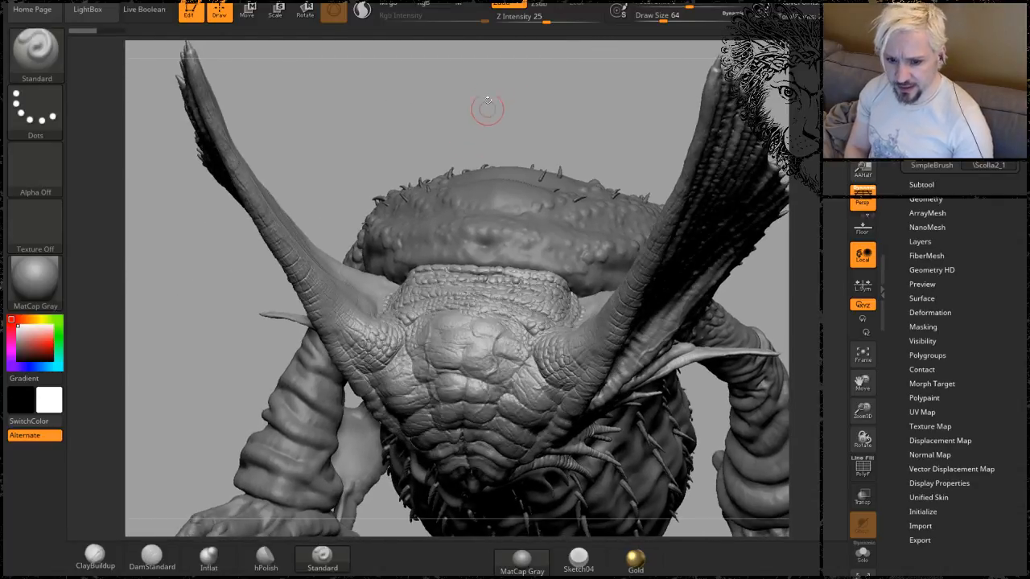
{"action": "left_click_drag", "start_coordinate": [310, 172], "coordinate": [379, 406]}
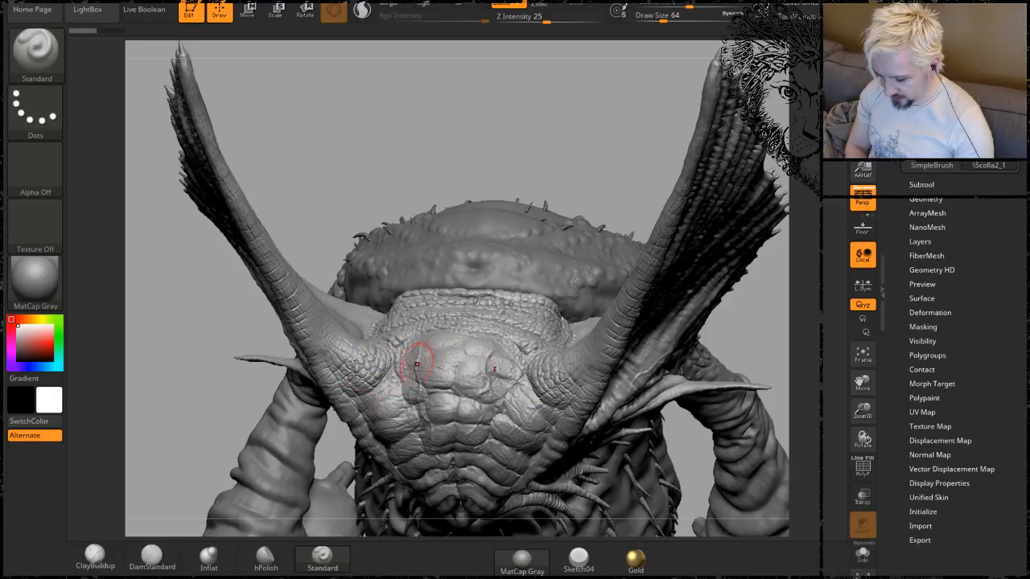
{"action": "left_click_drag", "start_coordinate": [622, 129], "coordinate": [622, 119]}
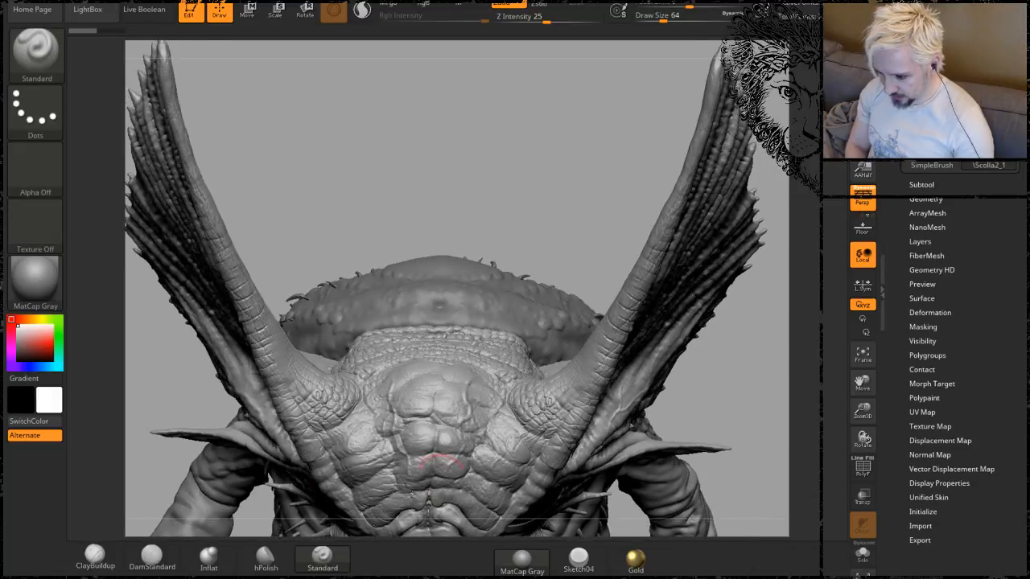
{"action": "left_click_drag", "start_coordinate": [579, 178], "coordinate": [624, 68], "text": "alt"}
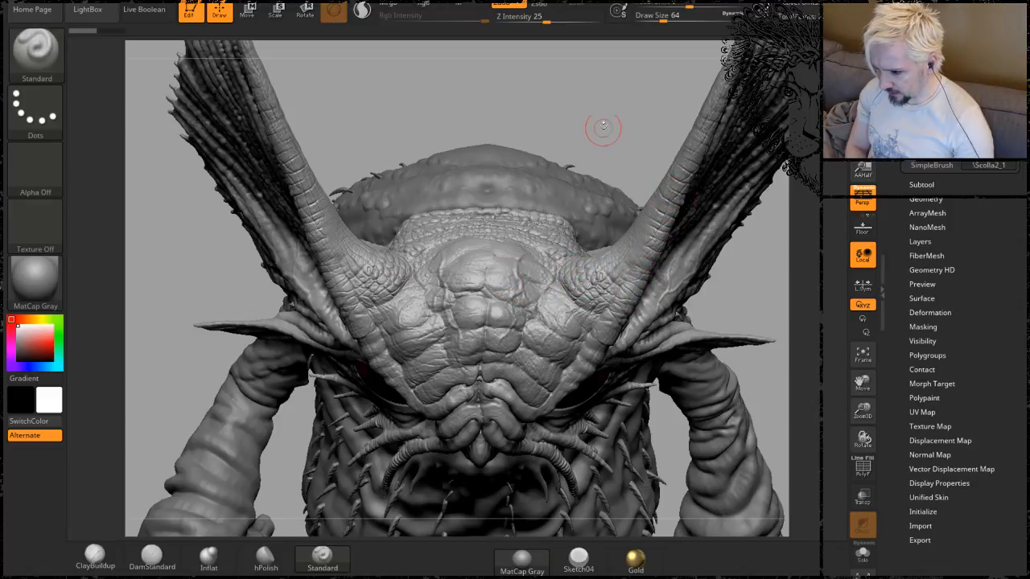
{"action": "mouse_move", "coordinate": [613, 128]}
{"action": "left_mouse_down"}
{"action": "mouse_move", "coordinate": [603, 98]}
{"action": "mouse_move", "coordinate": [594, 103]}
{"action": "left_mouse_up"}
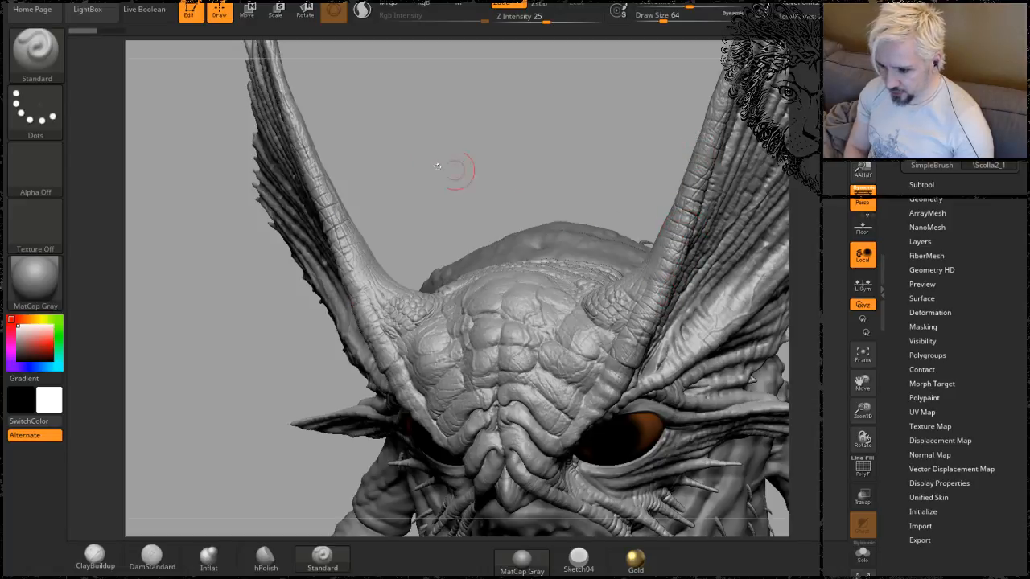
{"action": "left_click_drag", "start_coordinate": [418, 163], "coordinate": [481, 164]}
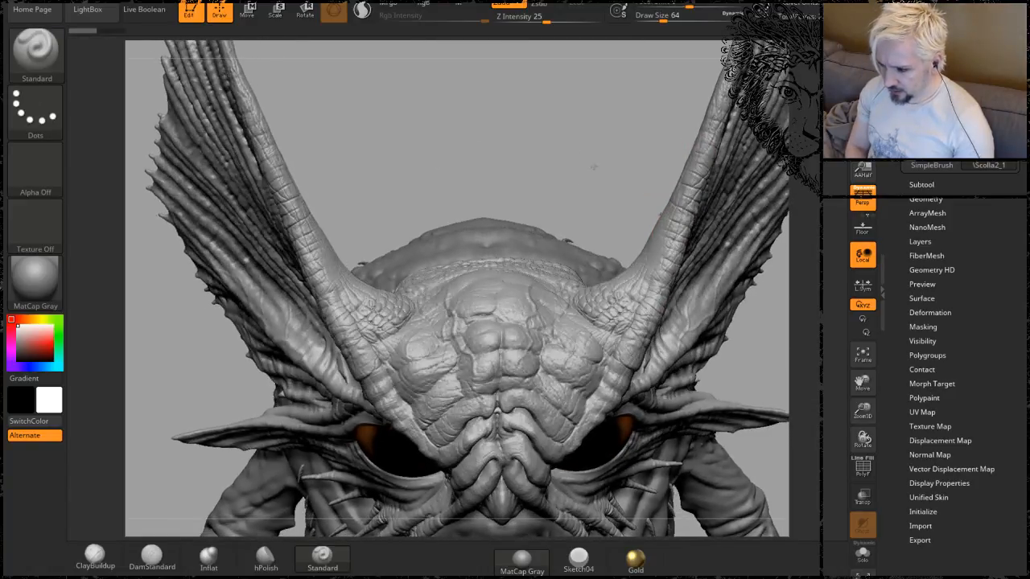
{"action": "left_click_drag", "start_coordinate": [594, 167], "coordinate": [463, 225]}
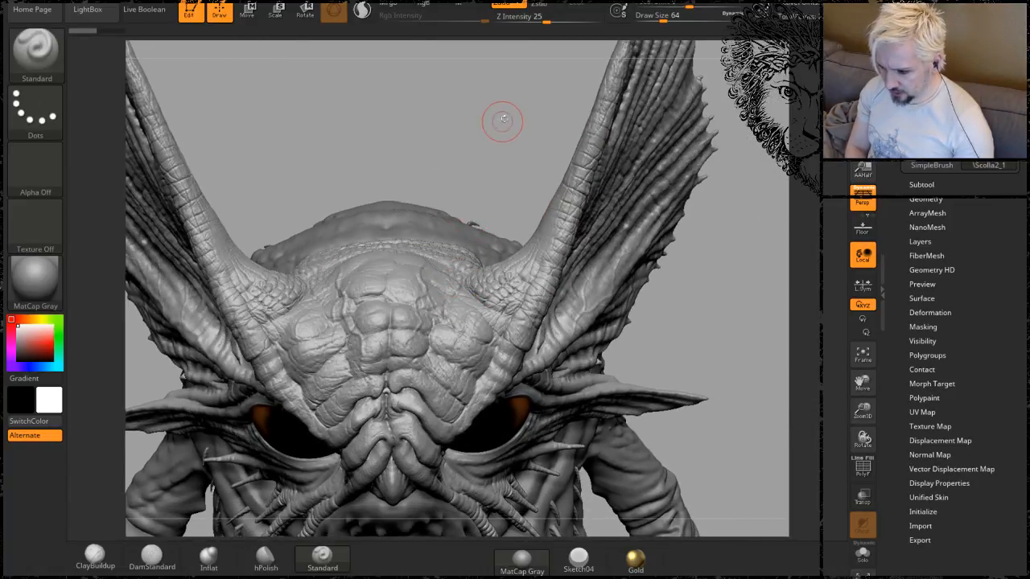
{"action": "left_click_drag", "start_coordinate": [501, 117], "coordinate": [499, 217]}
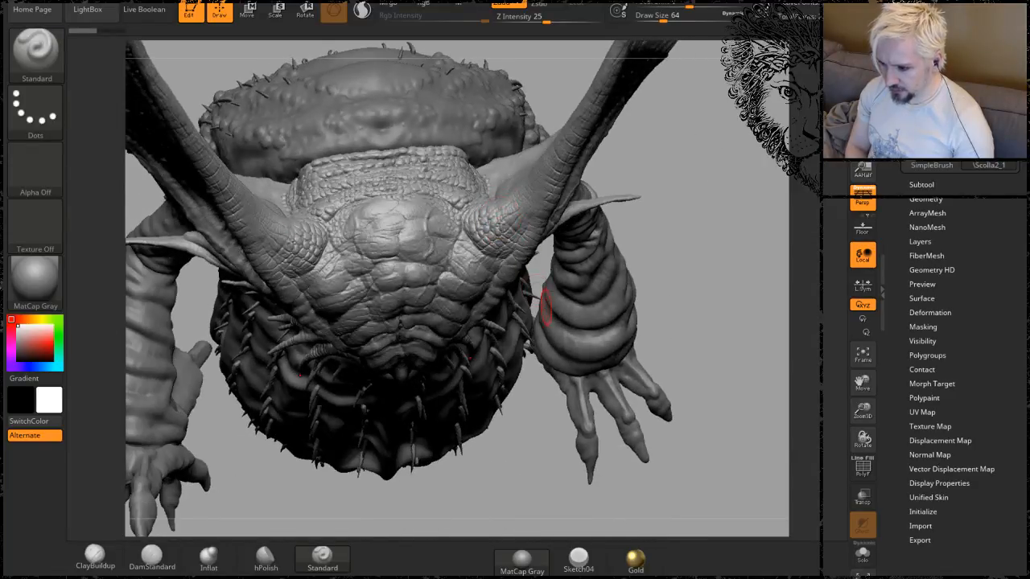
Inspect the skin detail on the forehead and the scales around the horn bases up close.
{"action": "mouse_move", "coordinate": [696, 234]}
{"action": "left_mouse_down"}
{"action": "mouse_move", "coordinate": [709, 198]}
{"action": "mouse_move", "coordinate": [422, 97]}
{"action": "mouse_move", "coordinate": [414, 166]}
{"action": "left_mouse_up"}
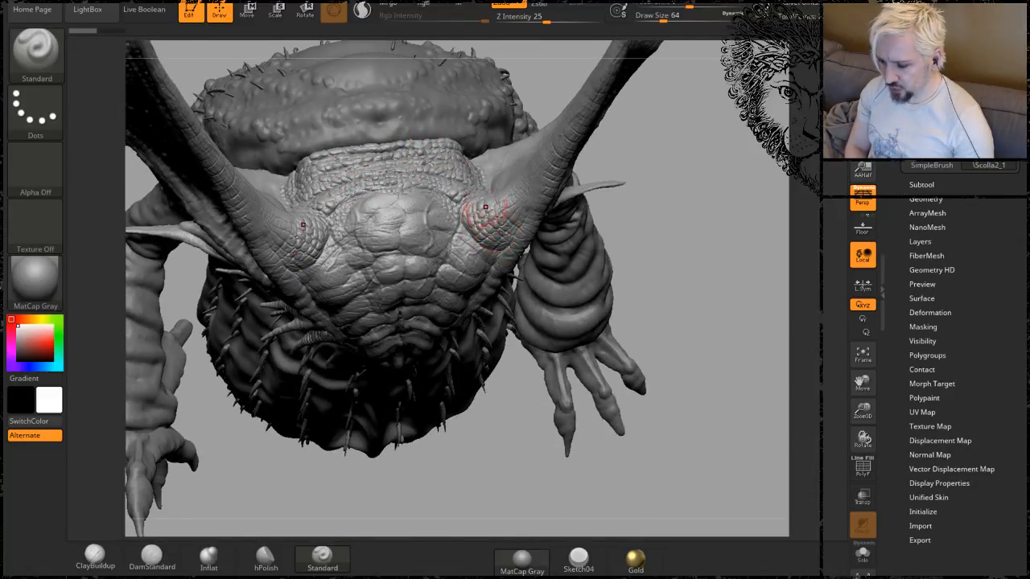
{"action": "mouse_move", "coordinate": [642, 206]}
{"action": "left_mouse_down"}
{"action": "mouse_move", "coordinate": [648, 190]}
{"action": "mouse_move", "coordinate": [636, 177]}
{"action": "mouse_move", "coordinate": [612, 197]}
{"action": "mouse_move", "coordinate": [645, 322]}
{"action": "left_mouse_up"}
{"action": "mouse_move", "coordinate": [592, 348]}
{"action": "left_mouse_down", "text": "alt"}
{"action": "mouse_move", "coordinate": [766, 152]}
{"action": "mouse_move", "coordinate": [625, 209]}
{"action": "left_mouse_up", "text": "alt"}
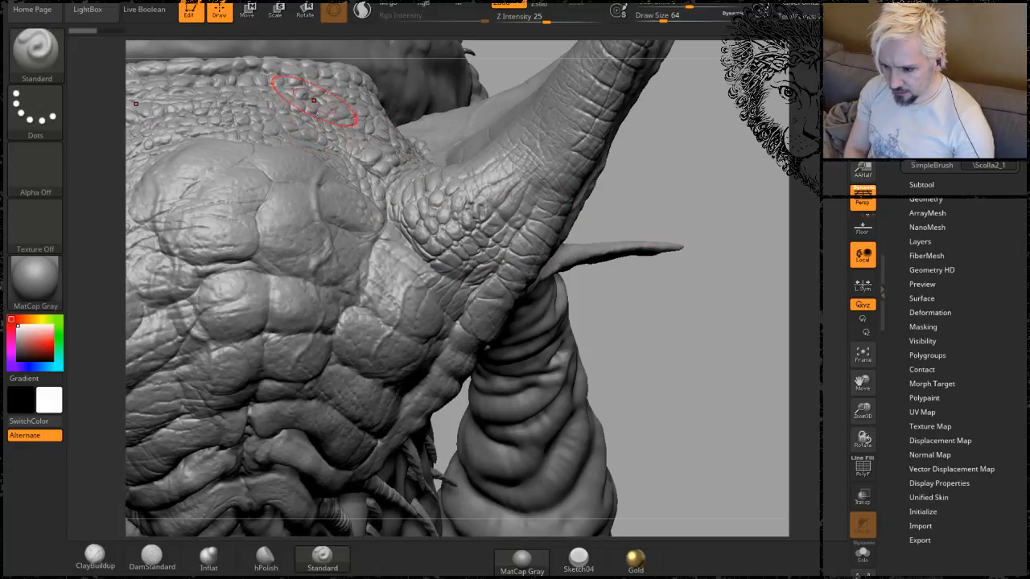
{"action": "left_click_drag", "start_coordinate": [505, 55], "coordinate": [430, 80]}
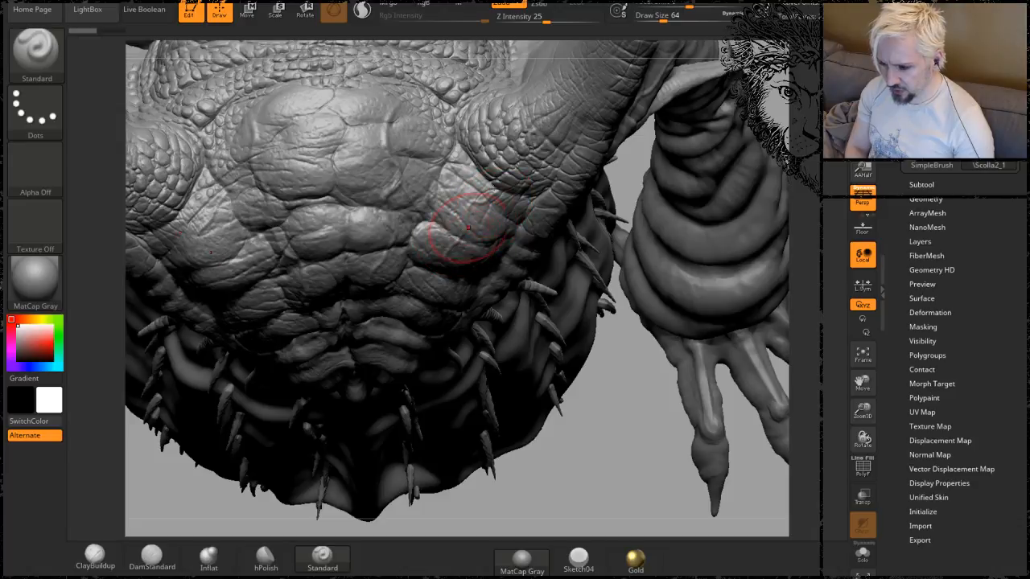
{"action": "left_click_drag", "start_coordinate": [772, 102], "coordinate": [760, 173]}
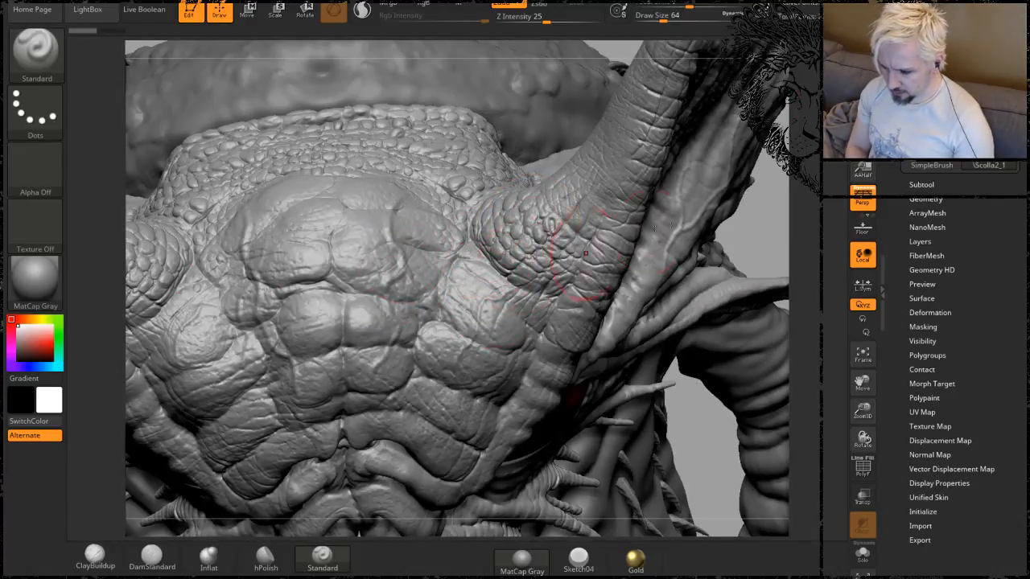
{"action": "left_click_drag", "start_coordinate": [770, 208], "coordinate": [759, 196]}
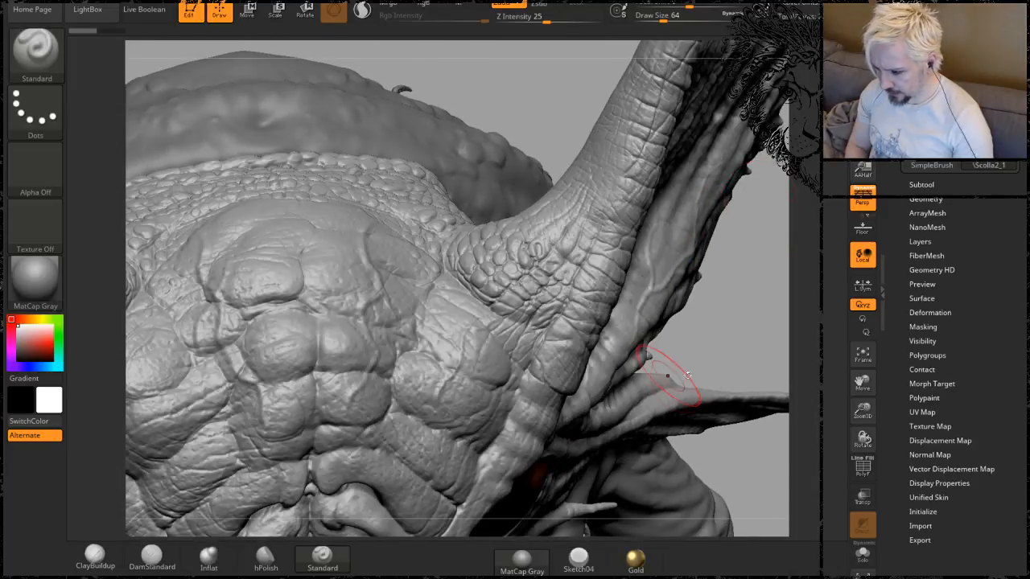
{"action": "left_click_drag", "start_coordinate": [740, 311], "coordinate": [597, 278]}
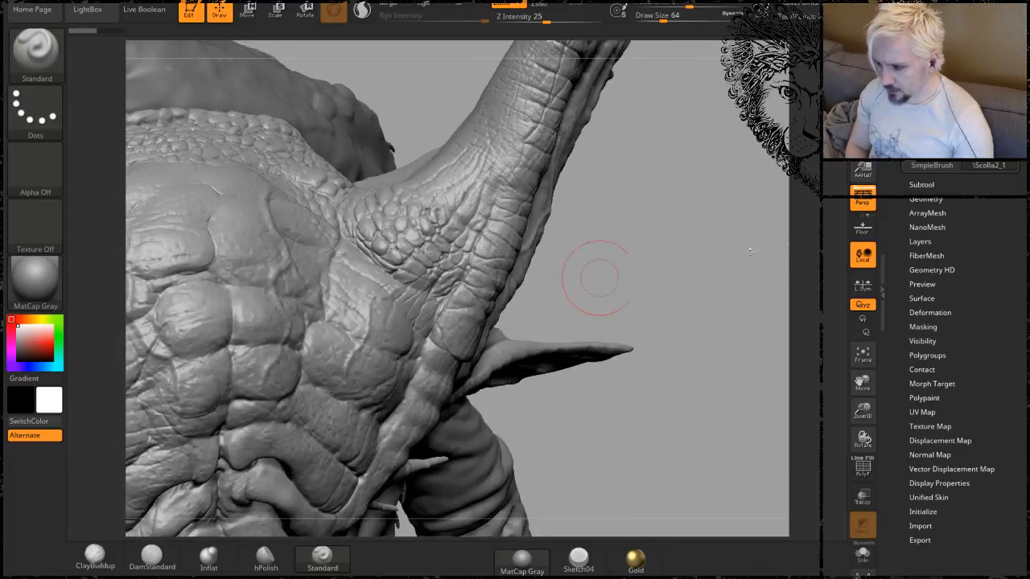
Lower the mesh to subdivision level 3 and smooth away the scales at the horn base.
{"action": "left_click", "coordinate": [924, 200]}
{"action": "left_click_drag", "start_coordinate": [954, 229], "coordinate": [923, 230]}
{"action": "mouse_move", "coordinate": [397, 228]}
{"action": "left_mouse_down", "text": "shift"}
{"action": "mouse_move", "coordinate": [412, 242]}
{"action": "mouse_move", "coordinate": [441, 230]}
{"action": "mouse_move", "coordinate": [465, 196]}
{"action": "left_mouse_up", "text": "shift"}
{"action": "mouse_move", "coordinate": [642, 294]}
{"action": "left_mouse_down", "text": "alt"}
{"action": "mouse_move", "coordinate": [590, 196]}
{"action": "mouse_move", "coordinate": [570, 95]}
{"action": "mouse_move", "coordinate": [636, 145]}
{"action": "mouse_move", "coordinate": [523, 161]}
{"action": "mouse_move", "coordinate": [706, 228]}
{"action": "left_mouse_up", "text": "alt"}
{"action": "left_click_drag", "start_coordinate": [755, 271], "coordinate": [762, 222], "text": "alt"}
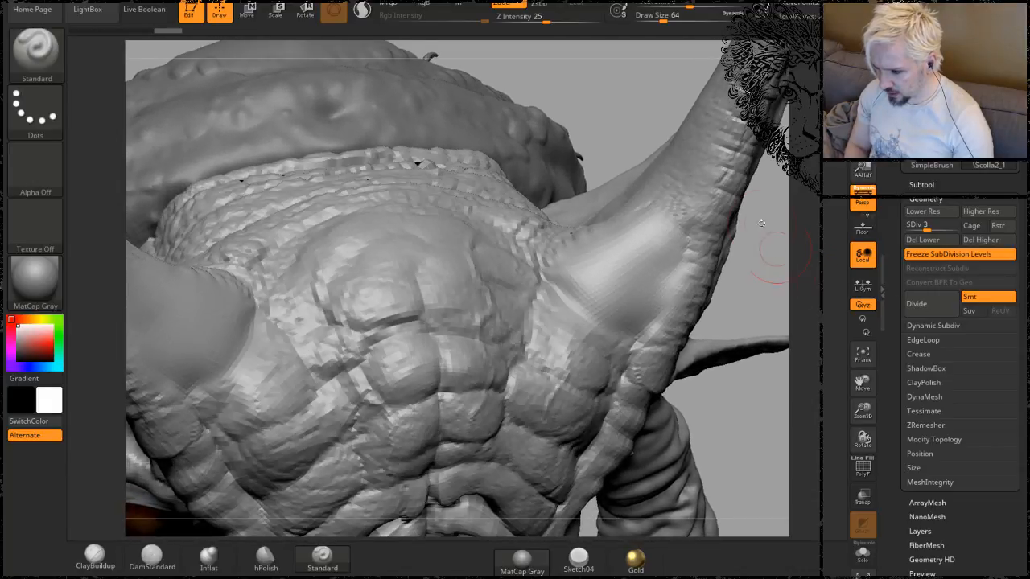
Smooth out the remaining horn base scales at subdivision level 4 and again at level 5.
{"action": "left_click_drag", "start_coordinate": [927, 228], "coordinate": [935, 230]}
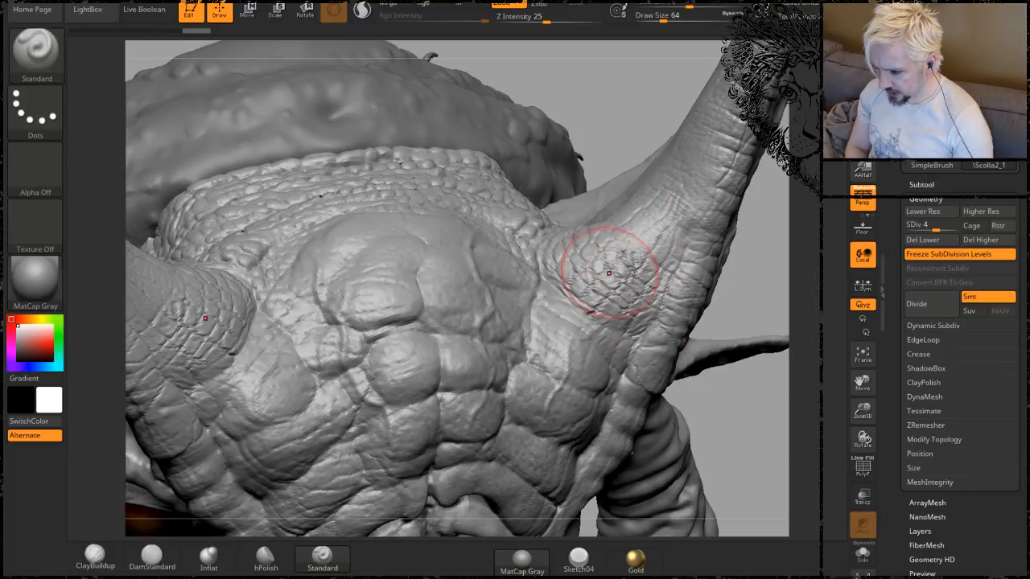
{"action": "mouse_move", "coordinate": [624, 281]}
{"action": "left_mouse_down", "text": "shift"}
{"action": "mouse_move", "coordinate": [630, 288]}
{"action": "mouse_move", "coordinate": [613, 278]}
{"action": "mouse_move", "coordinate": [621, 299]}
{"action": "mouse_move", "coordinate": [594, 280]}
{"action": "left_mouse_up", "text": "shift"}
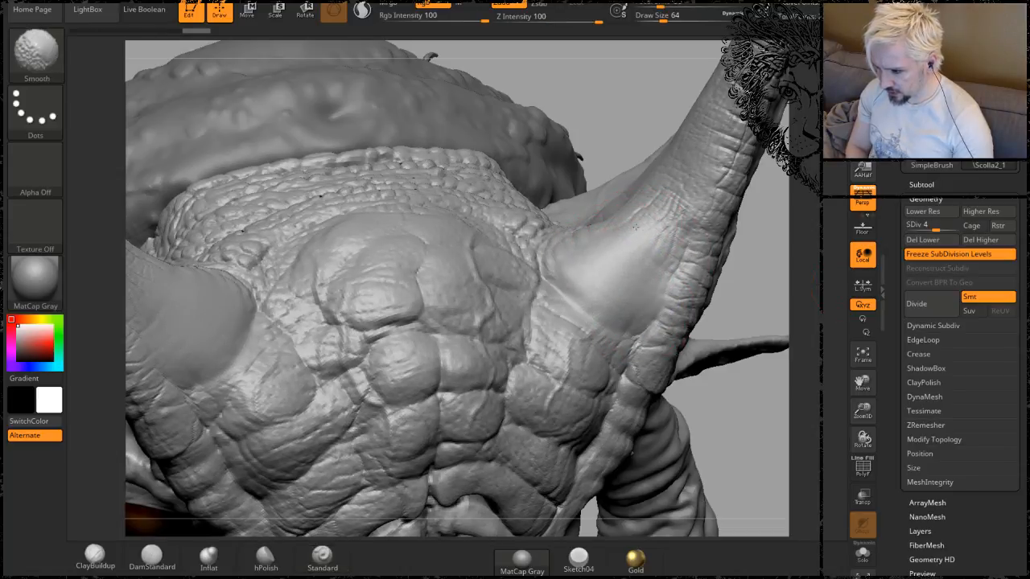
{"action": "left_click_drag", "start_coordinate": [934, 226], "coordinate": [945, 230]}
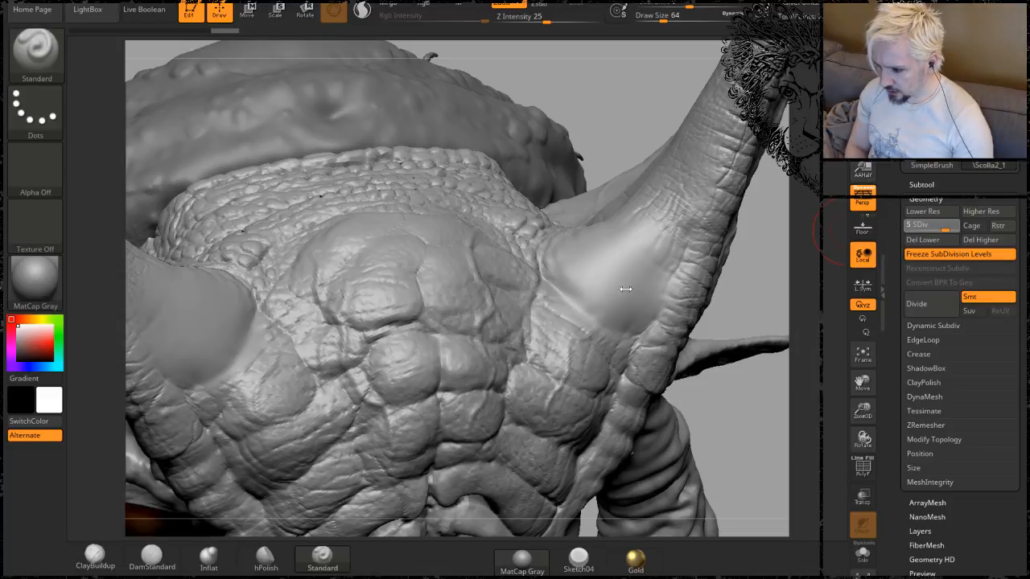
{"action": "mouse_move", "coordinate": [619, 299]}
{"action": "left_mouse_down", "text": "shift"}
{"action": "mouse_move", "coordinate": [613, 256]}
{"action": "mouse_move", "coordinate": [600, 278]}
{"action": "left_mouse_up", "text": "shift"}
{"action": "left_click_drag", "start_coordinate": [631, 249], "coordinate": [690, 230], "text": "shift"}
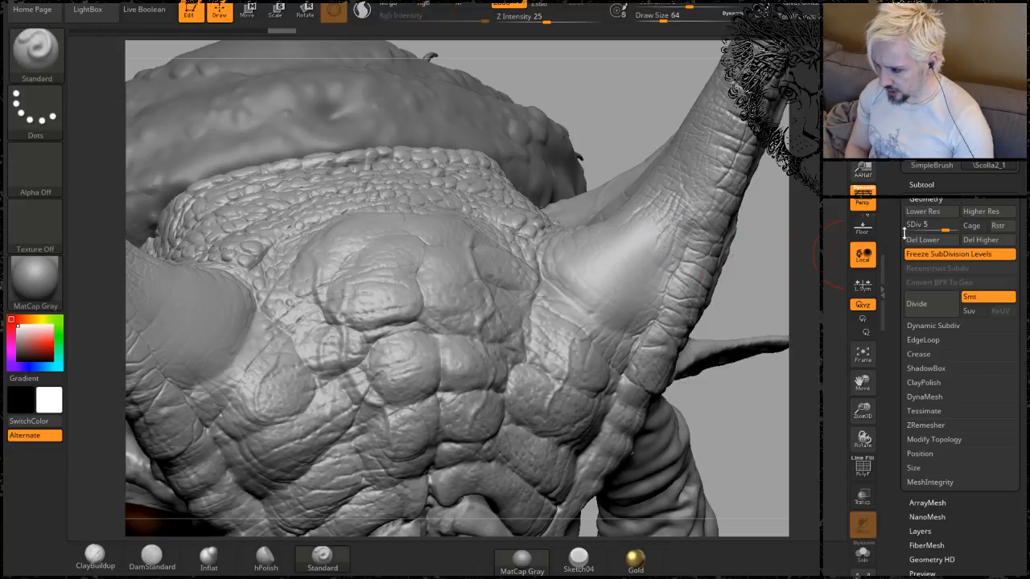
Raise the mesh to subdivision level 6 and smooth the fine cracks off the horn base.
{"action": "left_click_drag", "start_coordinate": [941, 229], "coordinate": [962, 230]}
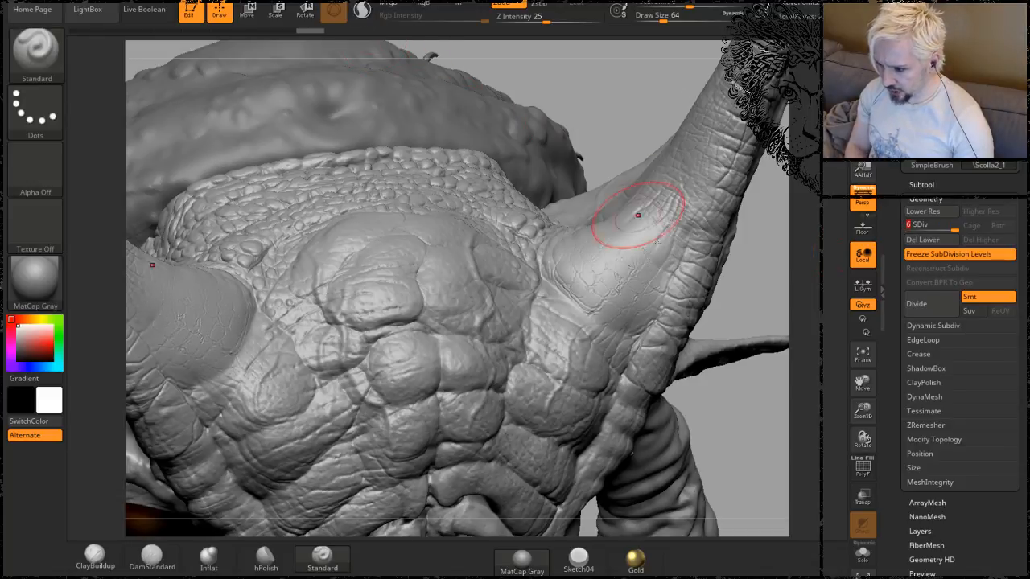
{"action": "mouse_move", "coordinate": [609, 302]}
{"action": "left_mouse_down", "text": "shift"}
{"action": "mouse_move", "coordinate": [593, 294]}
{"action": "mouse_move", "coordinate": [632, 241]}
{"action": "mouse_move", "coordinate": [625, 311]}
{"action": "mouse_move", "coordinate": [594, 273]}
{"action": "mouse_move", "coordinate": [628, 307]}
{"action": "mouse_move", "coordinate": [599, 303]}
{"action": "left_mouse_up", "text": "shift"}
{"action": "mouse_move", "coordinate": [564, 241]}
{"action": "left_mouse_down", "text": "shift"}
{"action": "mouse_move", "coordinate": [655, 264]}
{"action": "mouse_move", "coordinate": [630, 267]}
{"action": "left_mouse_up", "text": "shift"}
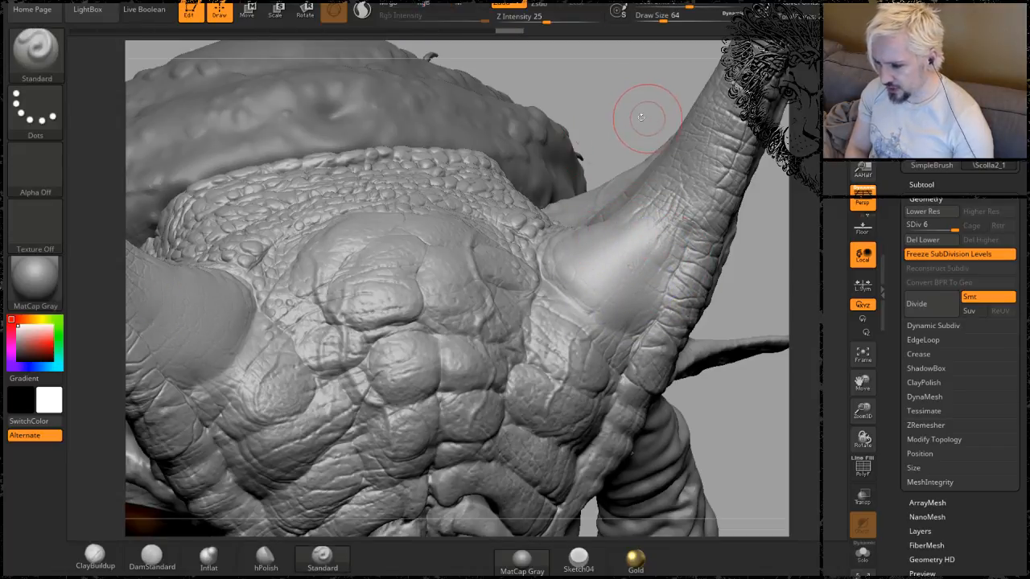
Set the brush's draw size to 20 for detailing the smoothed horn base.
{"action": "mouse_move", "coordinate": [646, 104]}
{"action": "left_mouse_down"}
{"action": "mouse_move", "coordinate": [669, 234]}
{"action": "mouse_move", "coordinate": [618, 222]}
{"action": "left_mouse_up"}
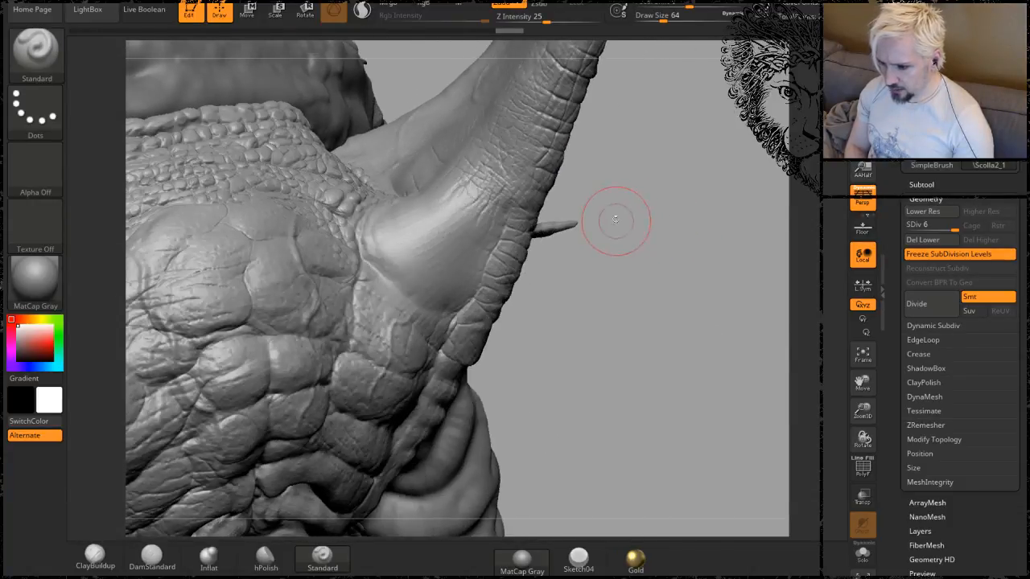
{"action": "left_click_drag", "start_coordinate": [684, 215], "coordinate": [700, 274]}
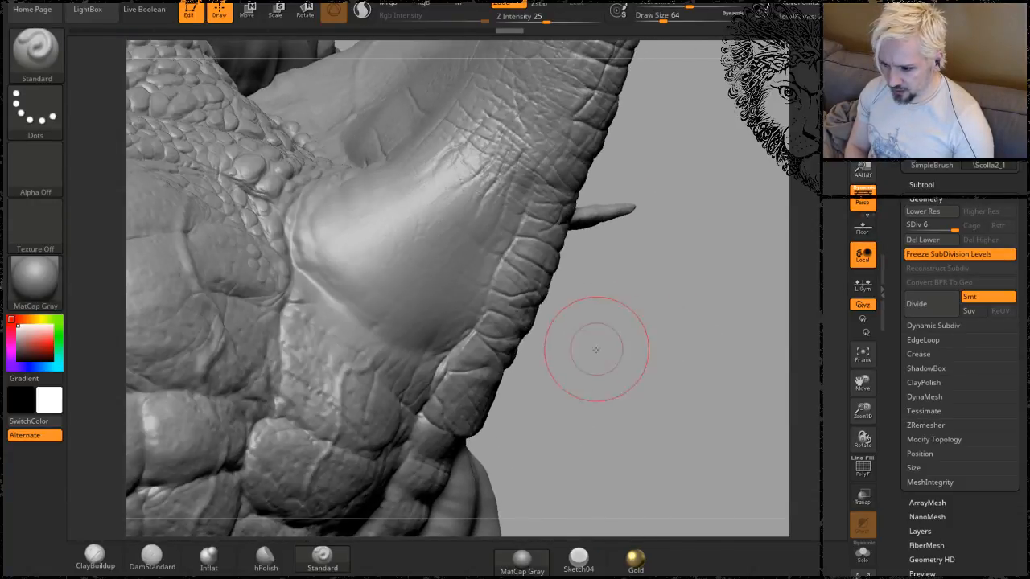
{"action": "left_click_drag", "start_coordinate": [595, 352], "coordinate": [631, 358]}
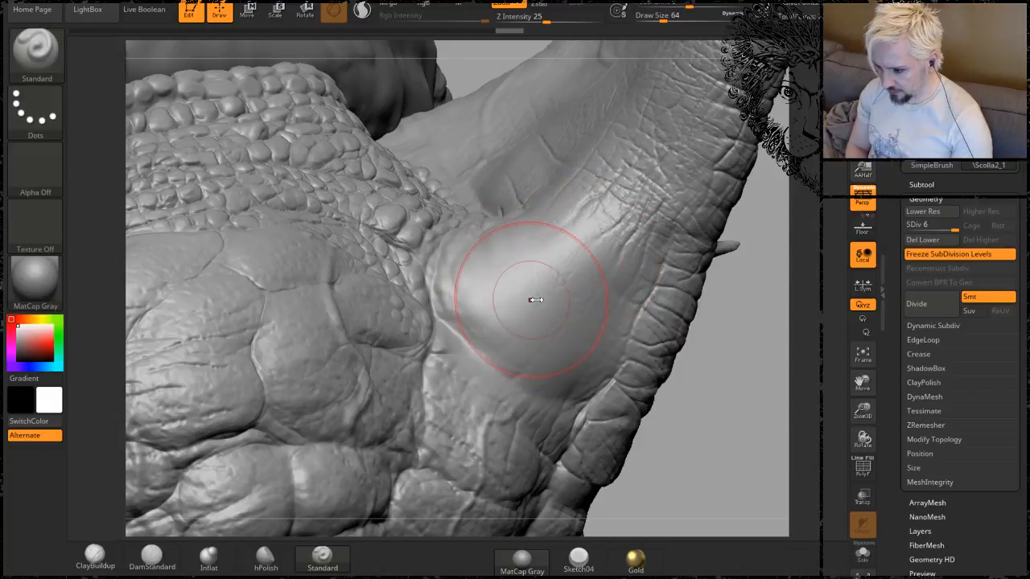
{"action": "key", "text": "space"}
{"action": "left_click_drag", "start_coordinate": [530, 305], "coordinate": [517, 304]}
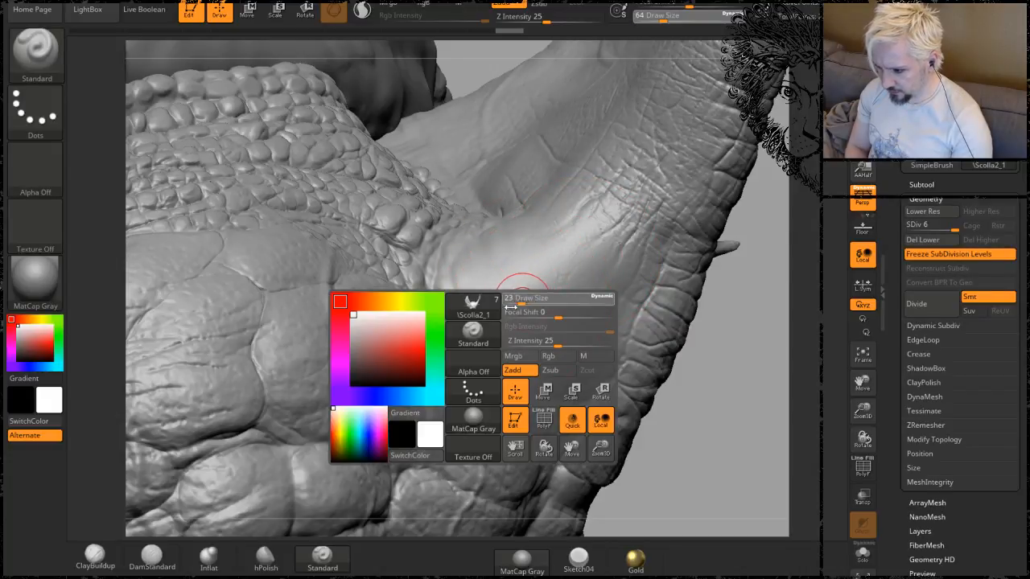
{"action": "mouse_move", "coordinate": [722, 424]}
{"action": "left_mouse_down"}
{"action": "mouse_move", "coordinate": [683, 343]}
{"action": "mouse_move", "coordinate": [626, 269]}
{"action": "left_mouse_up"}
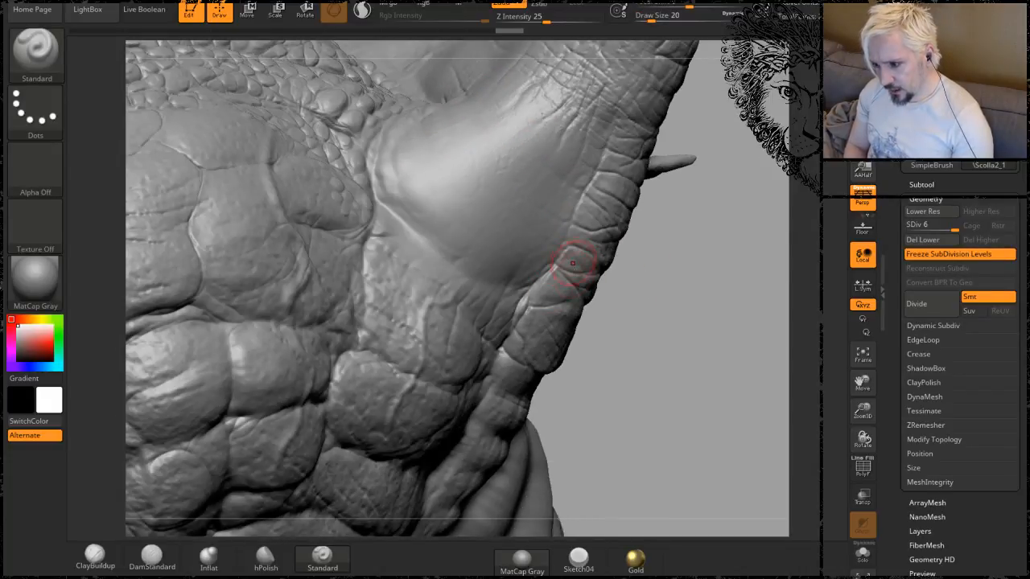
{"action": "left_click_drag", "start_coordinate": [703, 284], "coordinate": [568, 346]}
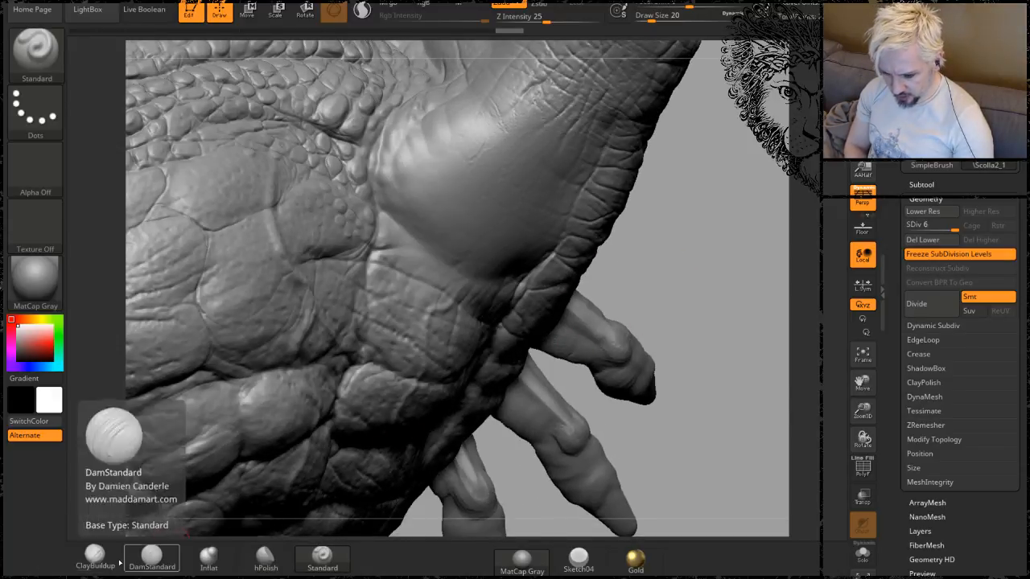
Carve fold lines with the DamStandard brush where the horn base meets the head, and set its Z Intensity to 14.
{"action": "left_click", "coordinate": [152, 555]}
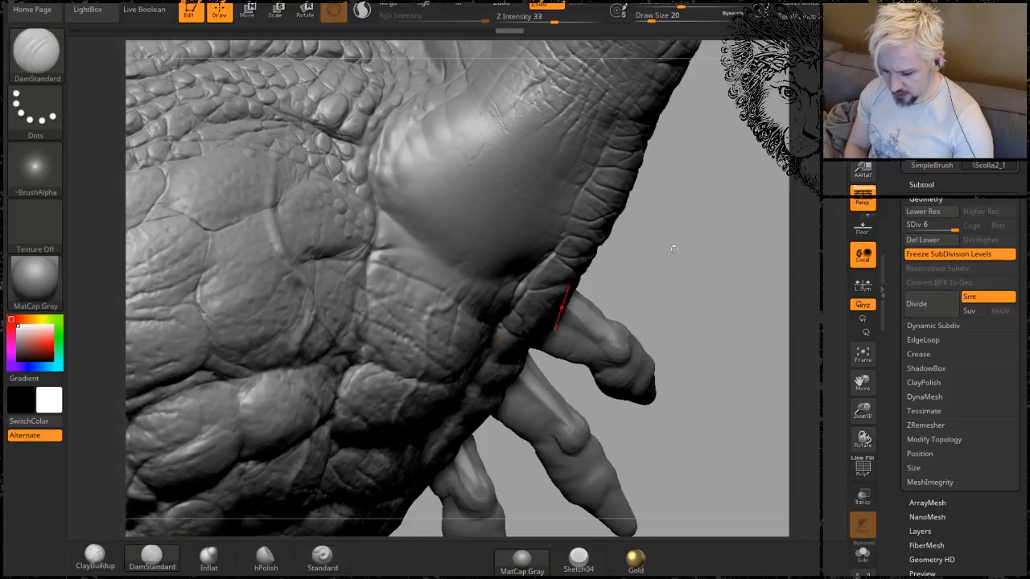
{"action": "left_click_drag", "start_coordinate": [691, 232], "coordinate": [688, 311]}
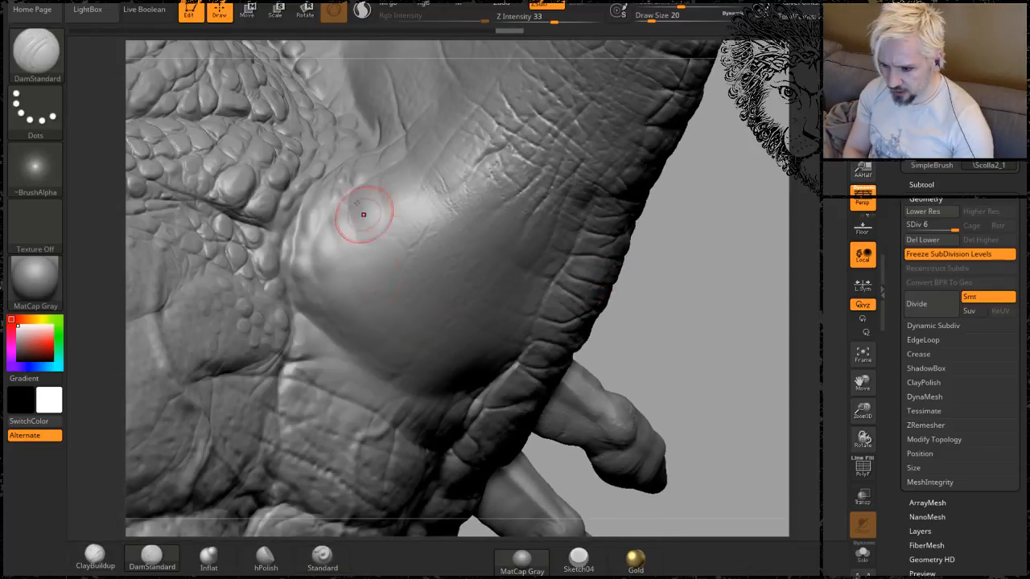
{"action": "mouse_move", "coordinate": [401, 166]}
{"action": "left_mouse_down"}
{"action": "mouse_move", "coordinate": [362, 185]}
{"action": "mouse_move", "coordinate": [305, 241]}
{"action": "mouse_move", "coordinate": [298, 305]}
{"action": "left_mouse_up"}
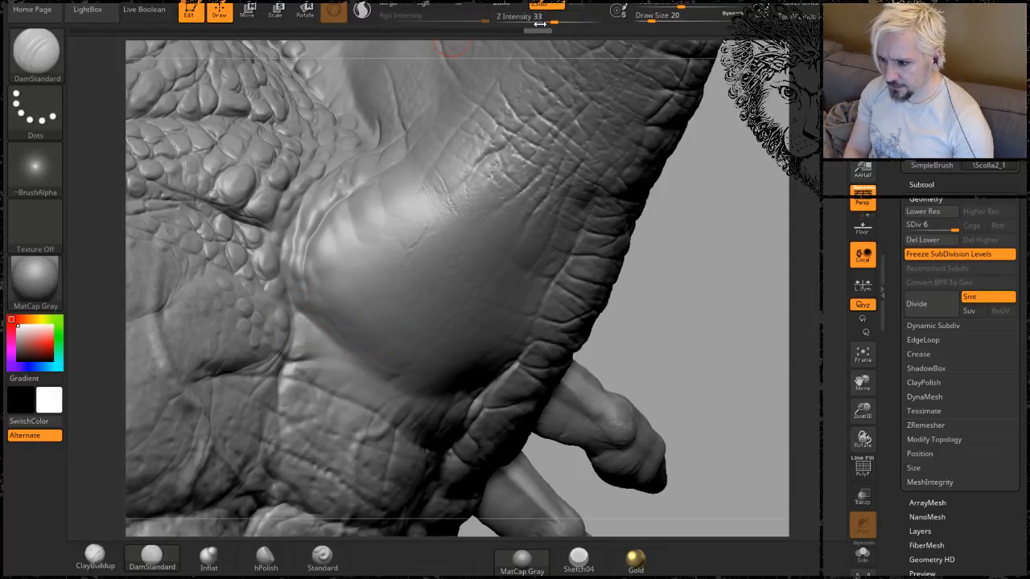
{"action": "left_click_drag", "start_coordinate": [547, 20], "coordinate": [536, 20]}
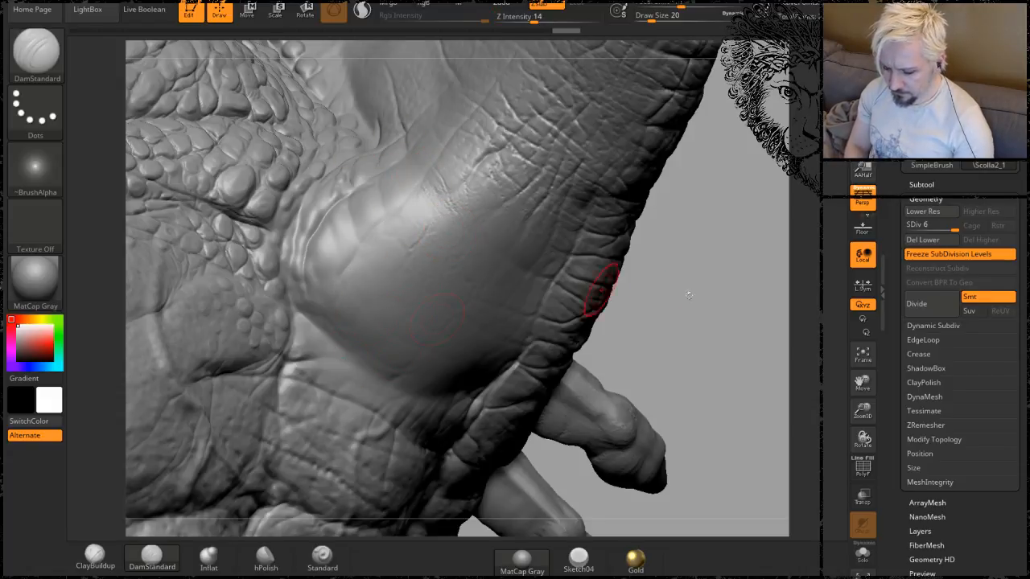
{"action": "right_click_drag", "start_coordinate": [683, 290], "coordinate": [588, 240], "text": "ctrl"}
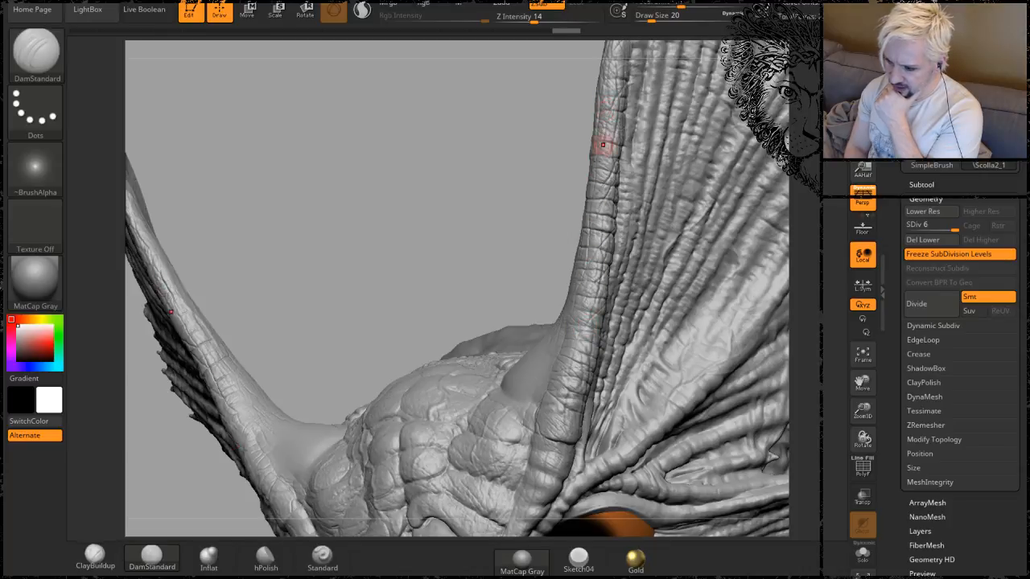
Carve curved horizontal fold lines across the smoothed horn base with the DamStandard brush.
{"action": "left_click_drag", "start_coordinate": [510, 190], "coordinate": [652, 214]}
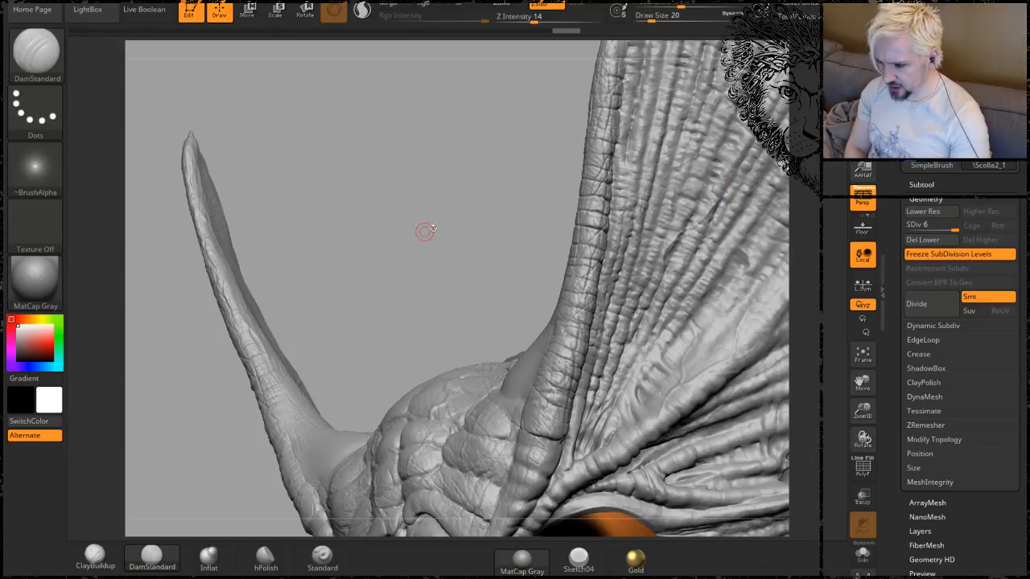
{"action": "mouse_move", "coordinate": [427, 209]}
{"action": "left_mouse_down"}
{"action": "mouse_move", "coordinate": [476, 210]}
{"action": "mouse_move", "coordinate": [509, 186]}
{"action": "mouse_move", "coordinate": [534, 223]}
{"action": "mouse_move", "coordinate": [476, 154]}
{"action": "mouse_move", "coordinate": [538, 250]}
{"action": "left_mouse_up"}
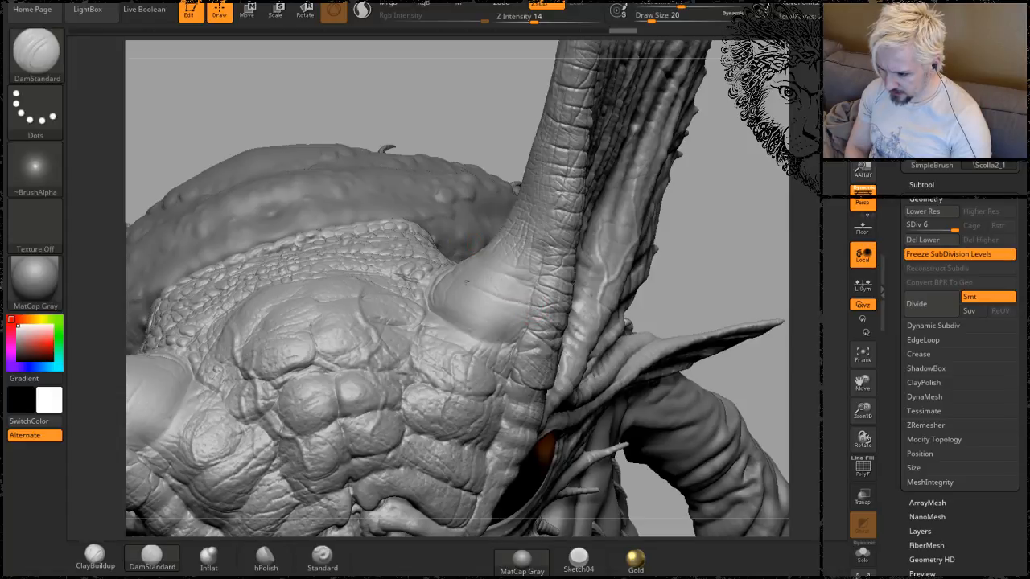
{"action": "left_click_drag", "start_coordinate": [484, 83], "coordinate": [522, 326]}
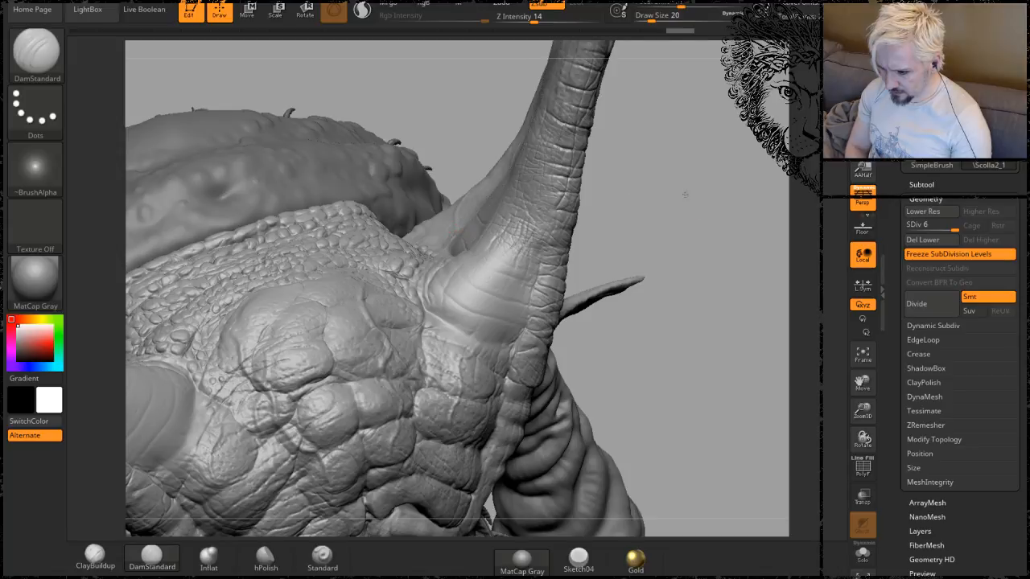
{"action": "left_click_drag", "start_coordinate": [685, 194], "coordinate": [614, 173]}
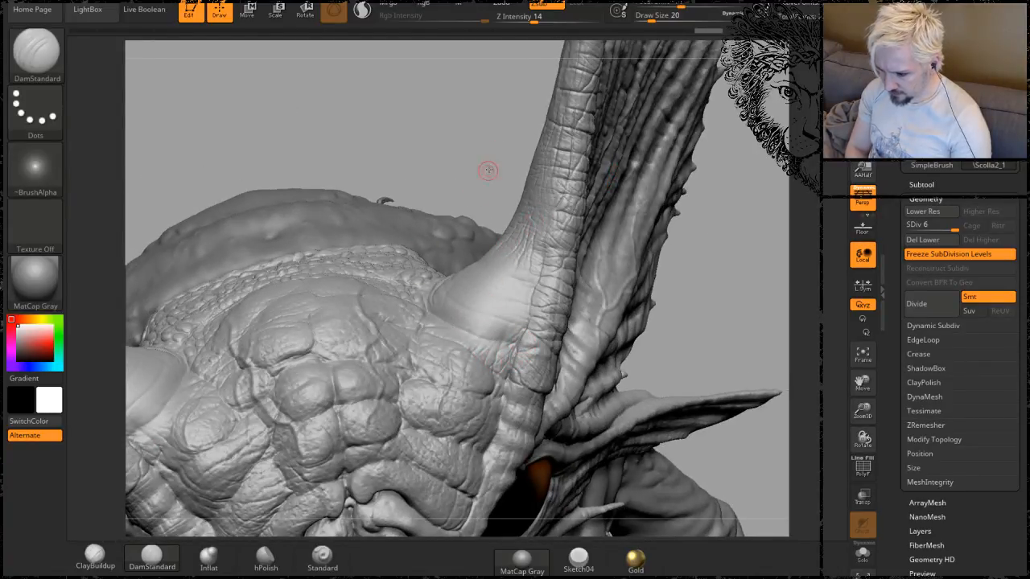
Deepen the horizontal folds on the front of the horn base and blend its upper edge into the horn's wrinkles.
{"action": "left_click_drag", "start_coordinate": [489, 171], "coordinate": [481, 125]}
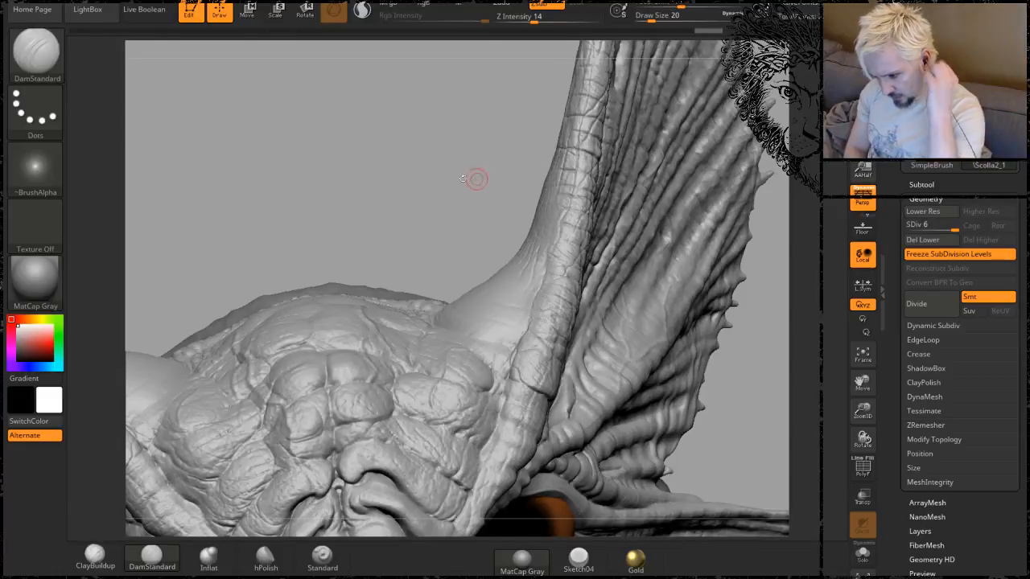
{"action": "left_click_drag", "start_coordinate": [450, 190], "coordinate": [464, 186]}
{"action": "left_click_drag", "start_coordinate": [435, 172], "coordinate": [500, 328]}
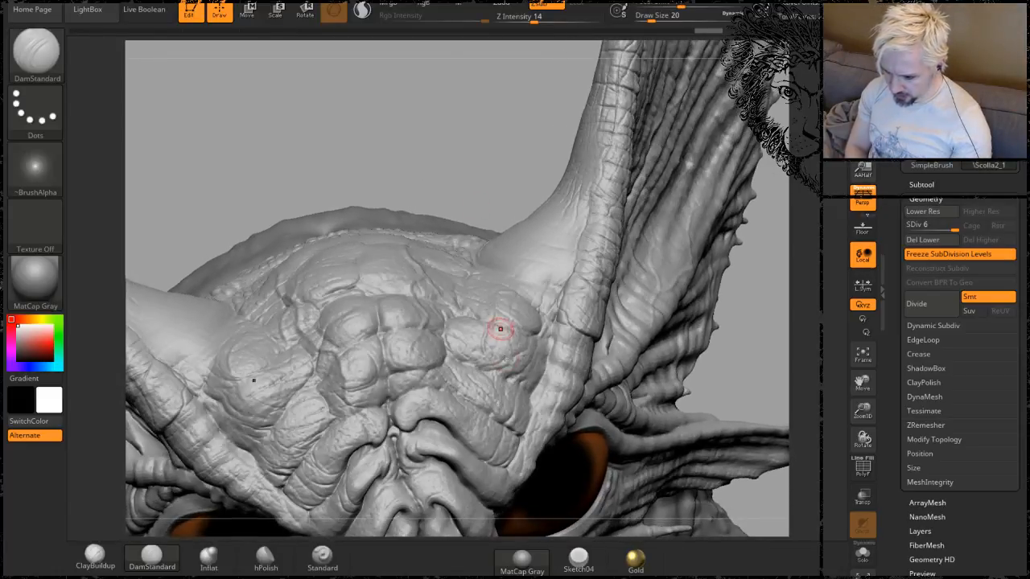
{"action": "mouse_move", "coordinate": [471, 119]}
{"action": "left_mouse_down"}
{"action": "mouse_move", "coordinate": [467, 99]}
{"action": "mouse_move", "coordinate": [460, 183]}
{"action": "left_mouse_up"}
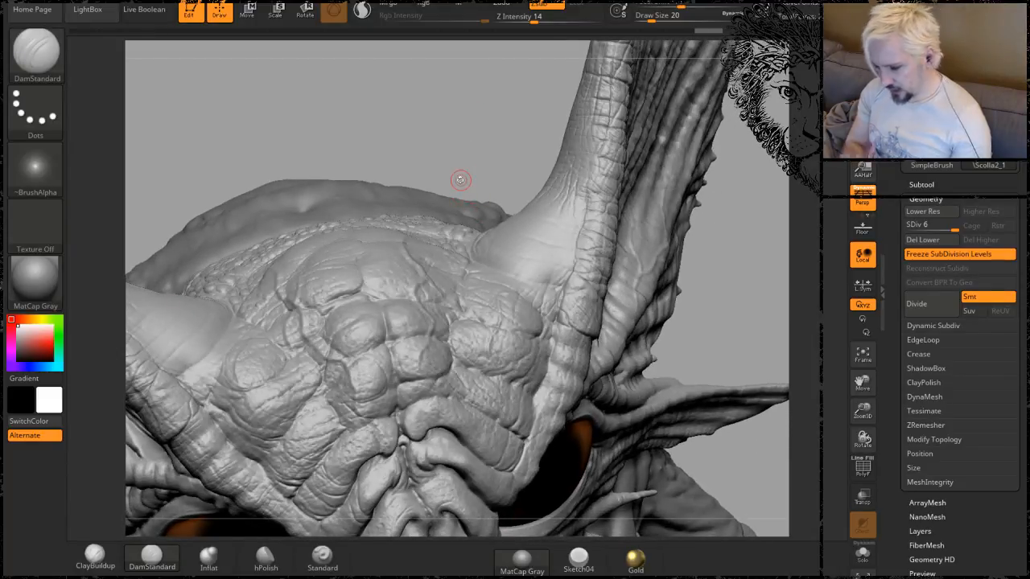
{"action": "mouse_move", "coordinate": [510, 115]}
{"action": "left_mouse_down"}
{"action": "mouse_move", "coordinate": [501, 113]}
{"action": "mouse_move", "coordinate": [505, 167]}
{"action": "left_mouse_up"}
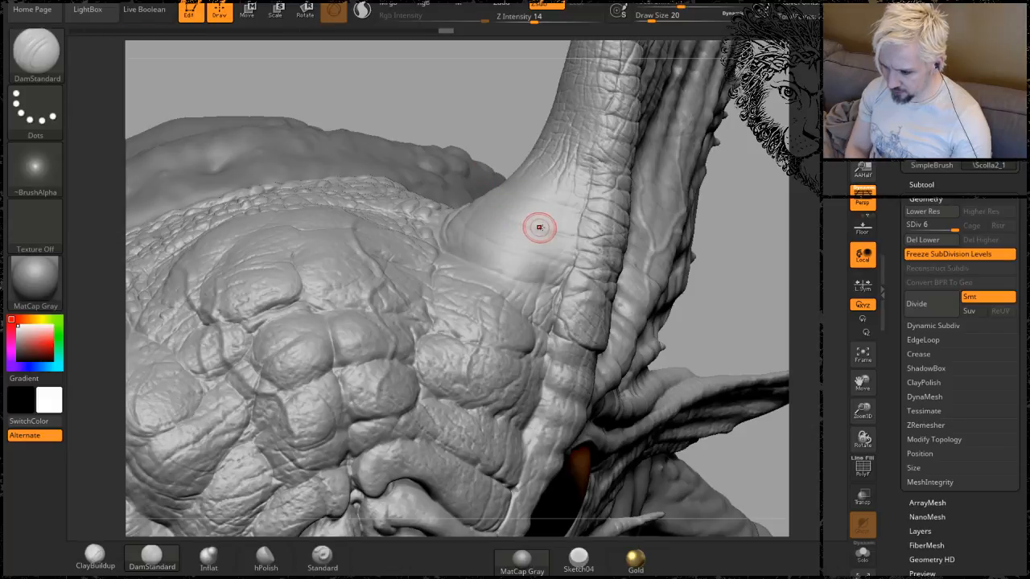
{"action": "mouse_move", "coordinate": [464, 92]}
{"action": "left_mouse_down"}
{"action": "mouse_move", "coordinate": [484, 93]}
{"action": "mouse_move", "coordinate": [455, 177]}
{"action": "mouse_move", "coordinate": [467, 249]}
{"action": "left_mouse_up"}
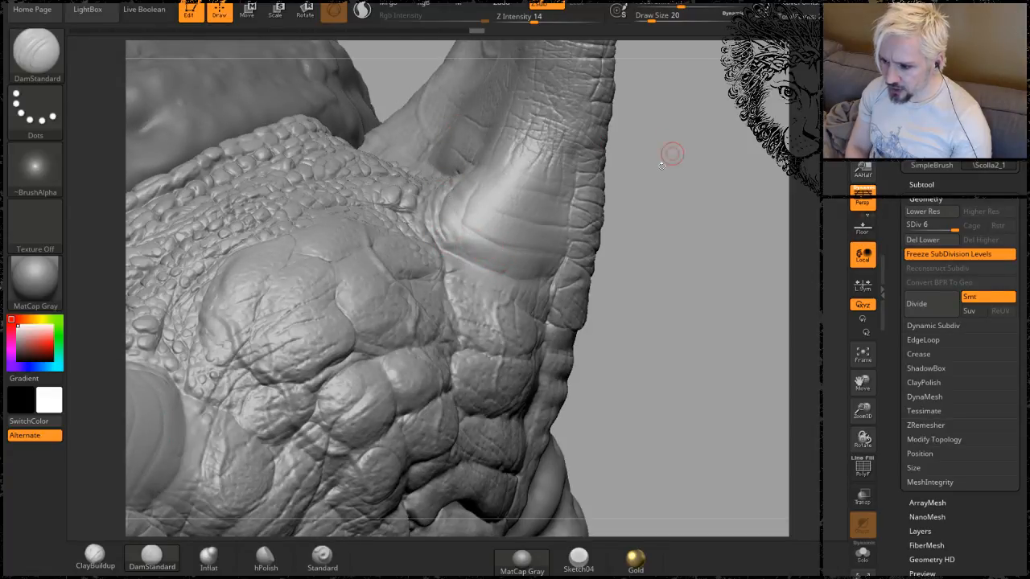
Carve short creases on the inner side of the horn base, where it meets the scaly crown.
{"action": "left_click_drag", "start_coordinate": [662, 165], "coordinate": [517, 151]}
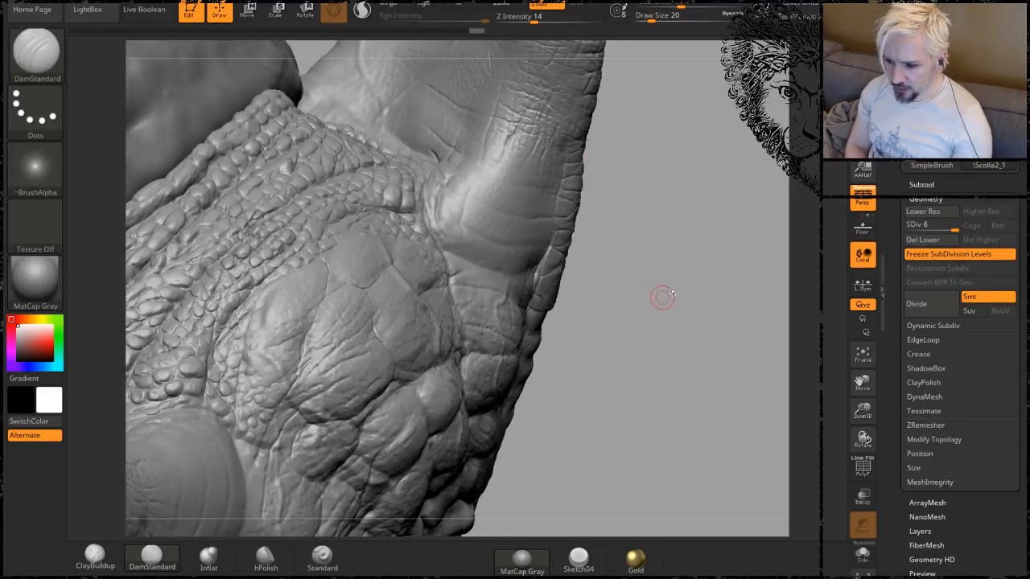
{"action": "left_click_drag", "start_coordinate": [661, 298], "coordinate": [326, 222]}
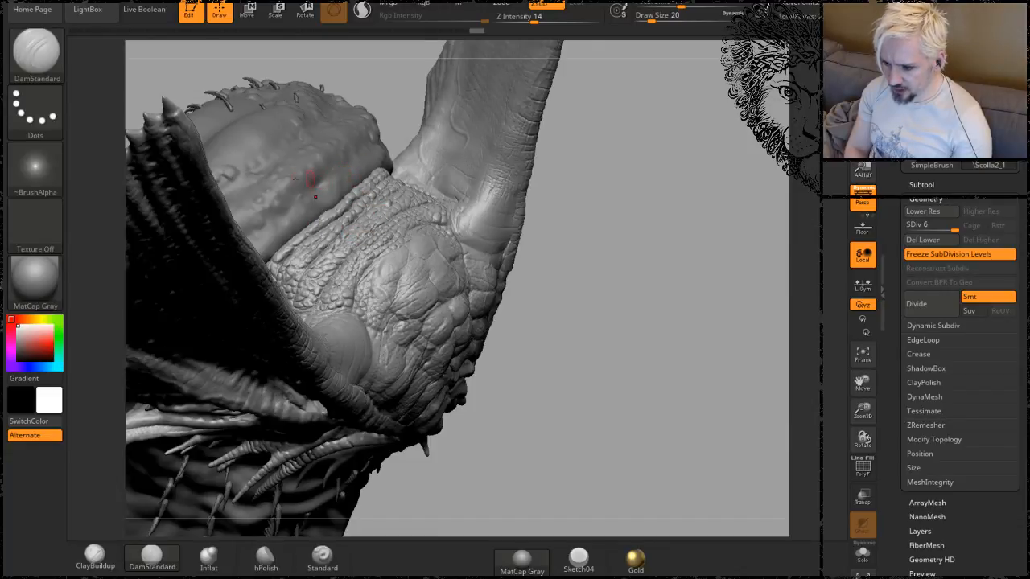
{"action": "mouse_move", "coordinate": [613, 252]}
{"action": "left_mouse_down", "text": "alt"}
{"action": "mouse_move", "coordinate": [602, 228]}
{"action": "mouse_move", "coordinate": [634, 362]}
{"action": "left_mouse_up", "text": "alt"}
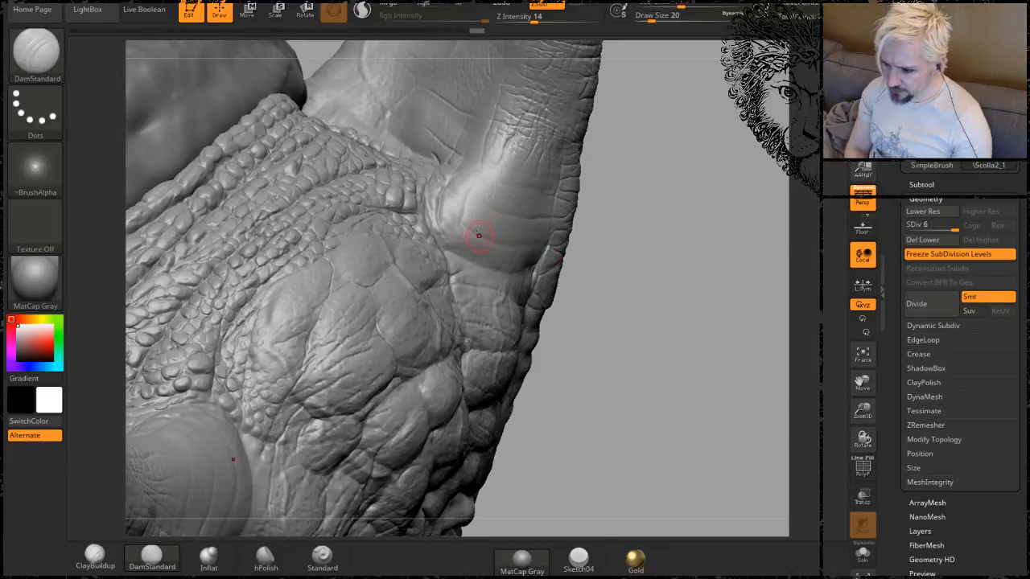
{"action": "left_click_drag", "start_coordinate": [680, 182], "coordinate": [494, 171]}
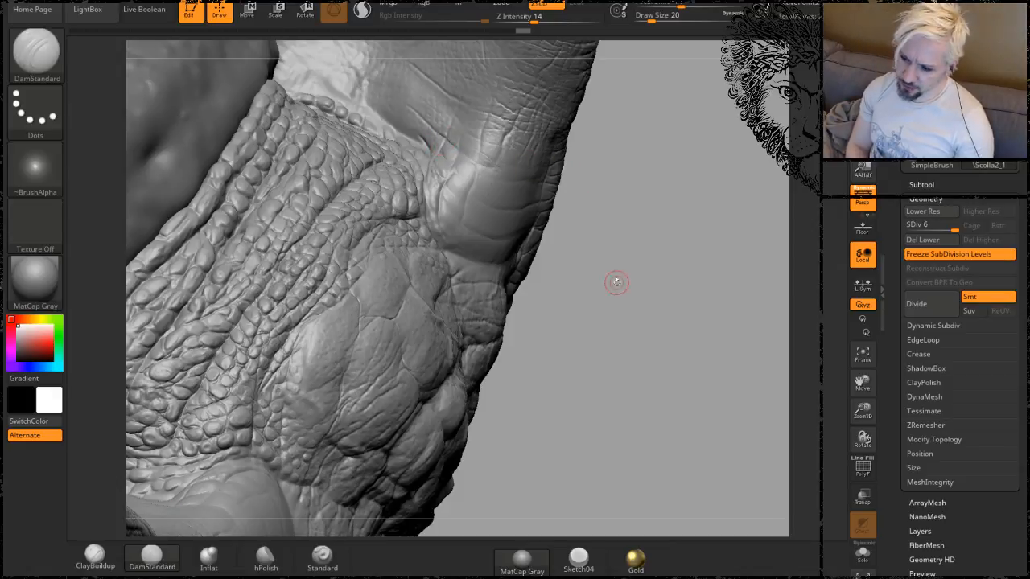
{"action": "mouse_move", "coordinate": [616, 281]}
{"action": "left_mouse_down", "text": "alt"}
{"action": "mouse_move", "coordinate": [620, 242]}
{"action": "mouse_move", "coordinate": [597, 270]}
{"action": "left_mouse_up", "text": "alt"}
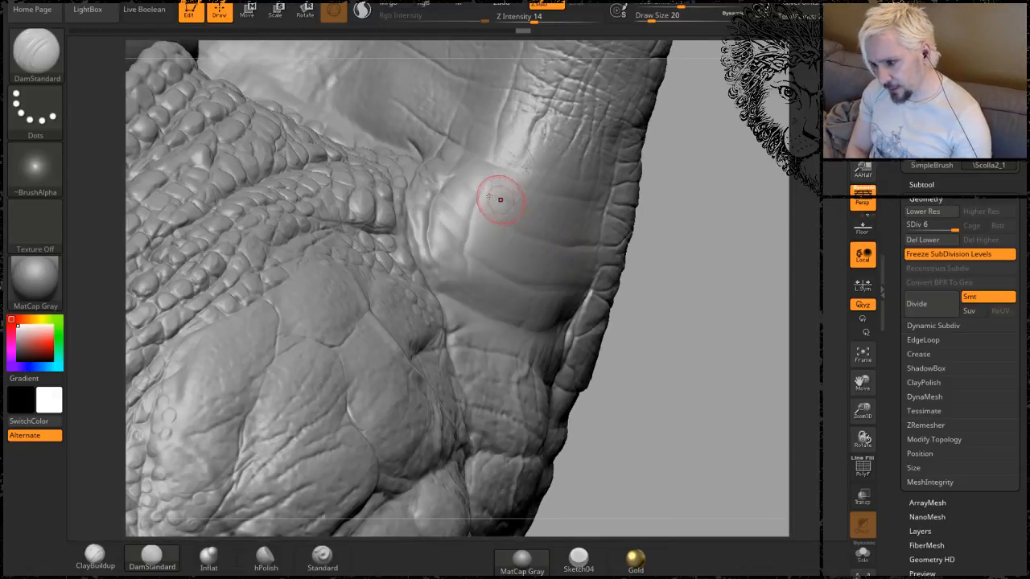
{"action": "left_click_drag", "start_coordinate": [536, 240], "coordinate": [533, 243]}
{"action": "left_click_drag", "start_coordinate": [464, 192], "coordinate": [468, 219]}
{"action": "left_click_drag", "start_coordinate": [497, 156], "coordinate": [470, 201]}
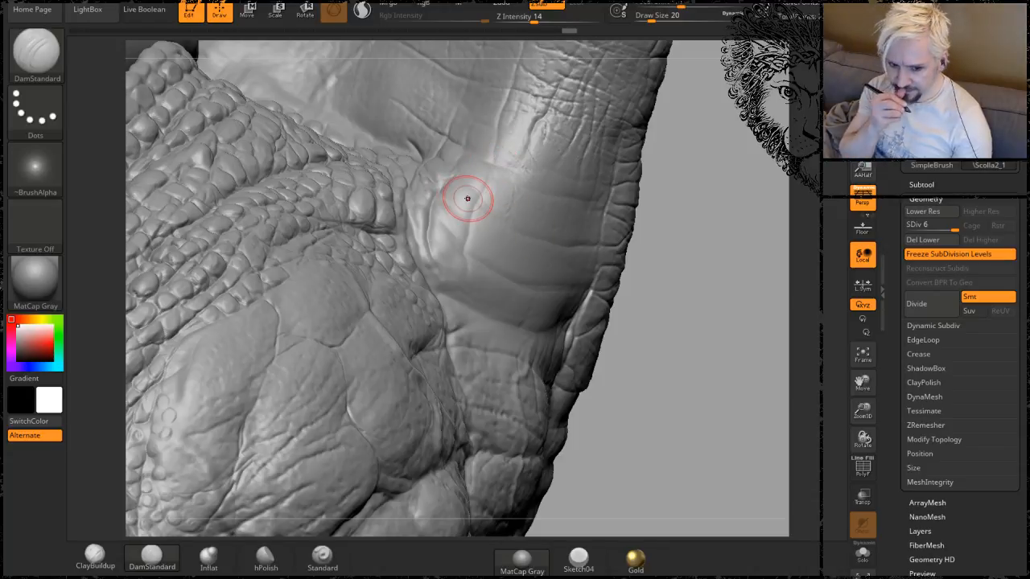
{"action": "mouse_move", "coordinate": [703, 317]}
{"action": "left_mouse_down"}
{"action": "mouse_move", "coordinate": [451, 301]}
{"action": "mouse_move", "coordinate": [431, 283]}
{"action": "left_mouse_up"}
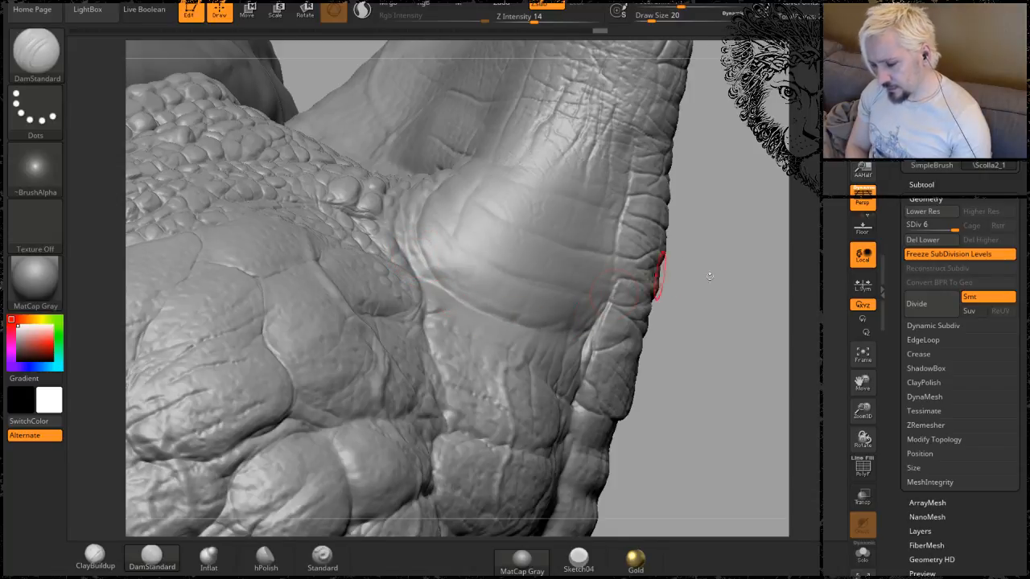
Carve diagonal folds across the horizontal ones to divide the horn base into irregular skin plates.
{"action": "left_click_drag", "start_coordinate": [710, 276], "coordinate": [584, 339]}
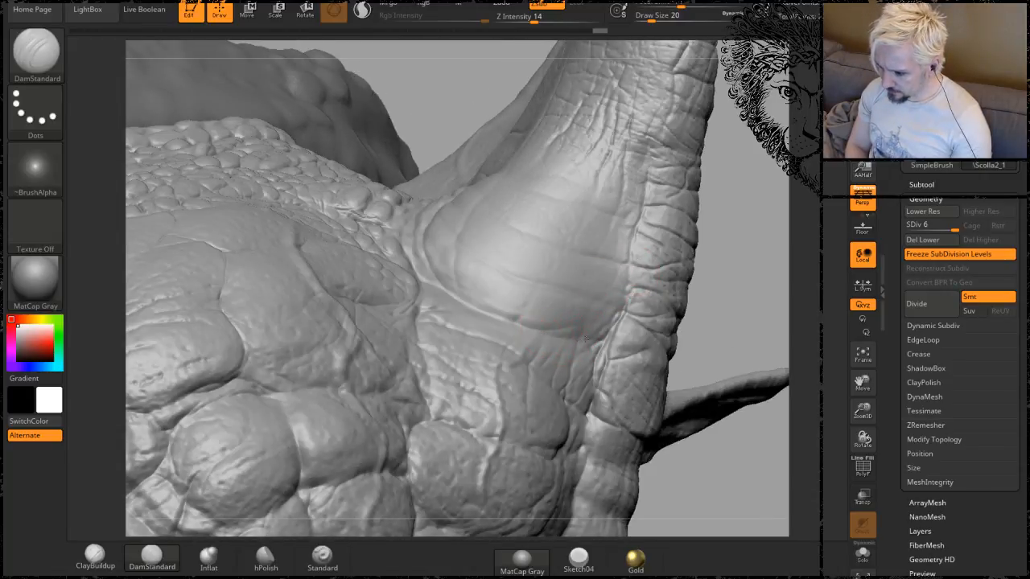
{"action": "left_click_drag", "start_coordinate": [749, 277], "coordinate": [510, 335]}
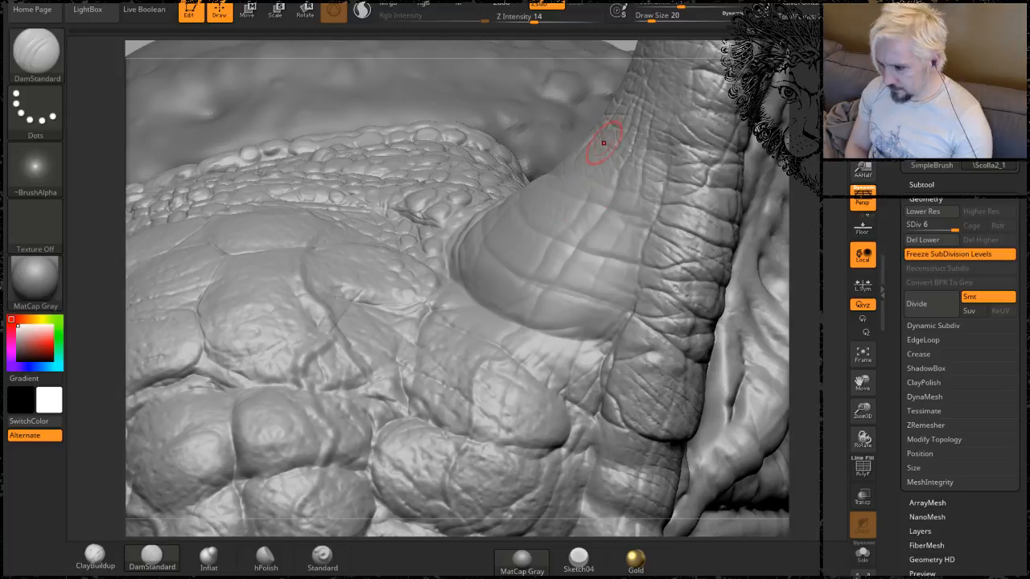
{"action": "mouse_move", "coordinate": [808, 190]}
{"action": "left_mouse_down"}
{"action": "mouse_move", "coordinate": [716, 241]}
{"action": "mouse_move", "coordinate": [610, 280]}
{"action": "left_mouse_up"}
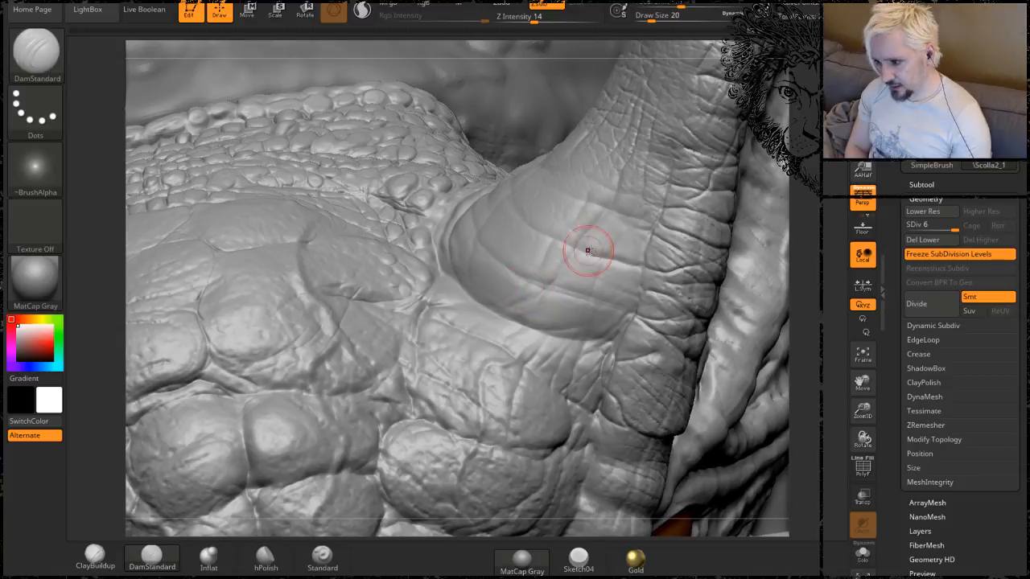
{"action": "key", "text": "ctrl"}
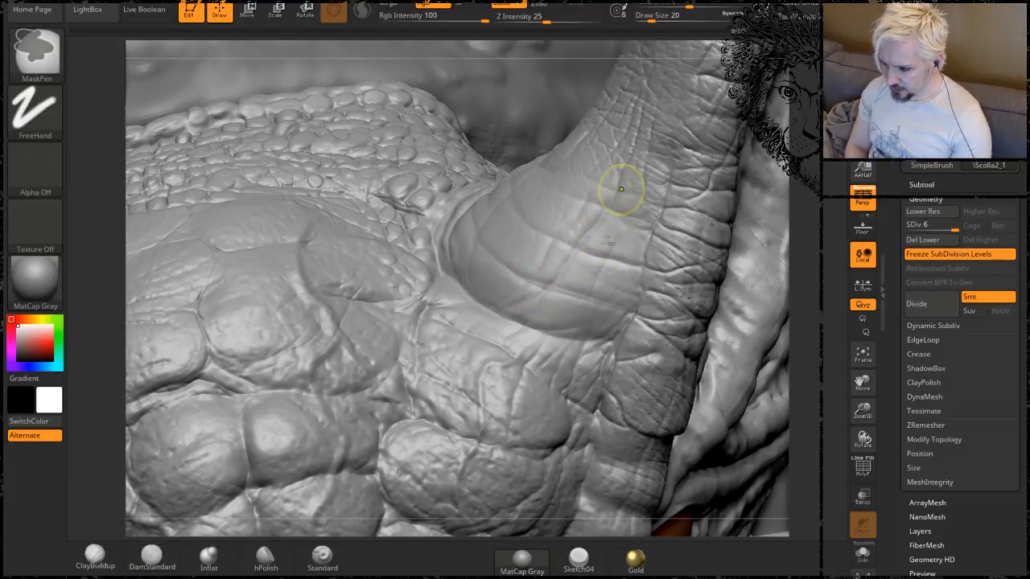
{"action": "left_click_drag", "start_coordinate": [815, 185], "coordinate": [684, 213]}
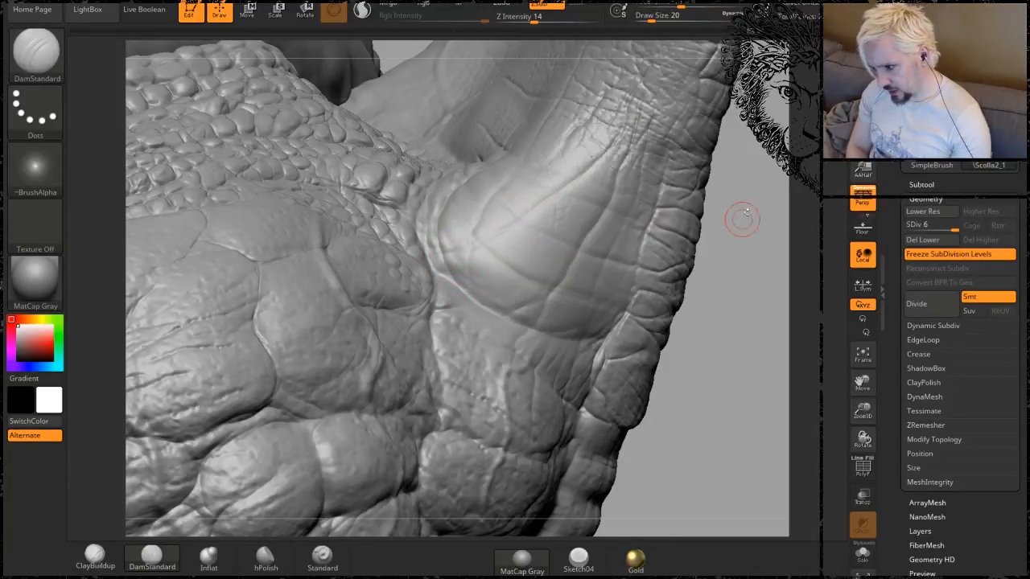
Continue the fold lines up the inner edge of the base into the fine wrinkles of the horn.
{"action": "left_click_drag", "start_coordinate": [740, 216], "coordinate": [477, 208]}
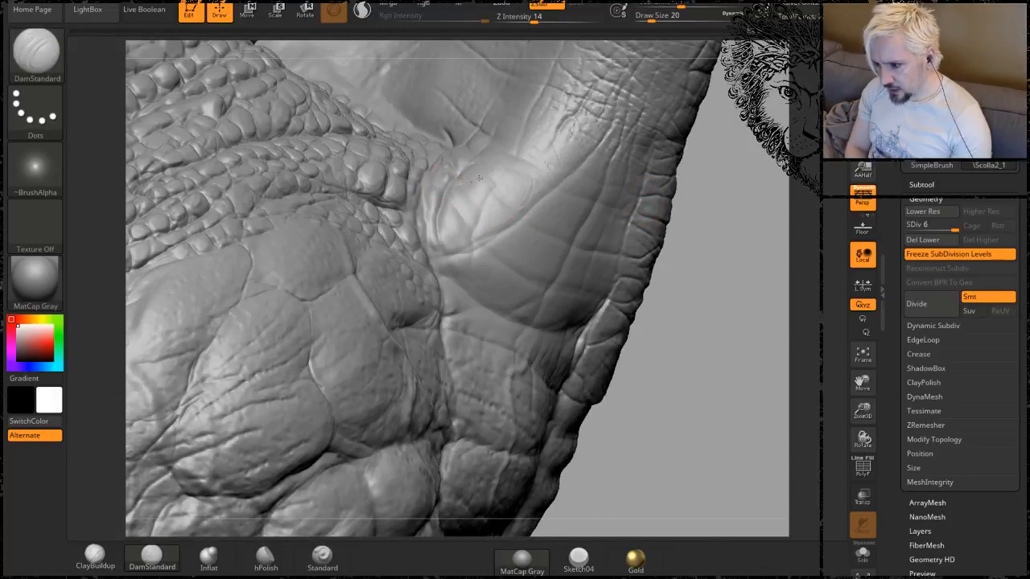
{"action": "left_click_drag", "start_coordinate": [563, 115], "coordinate": [571, 117]}
{"action": "left_click_drag", "start_coordinate": [541, 148], "coordinate": [568, 120]}
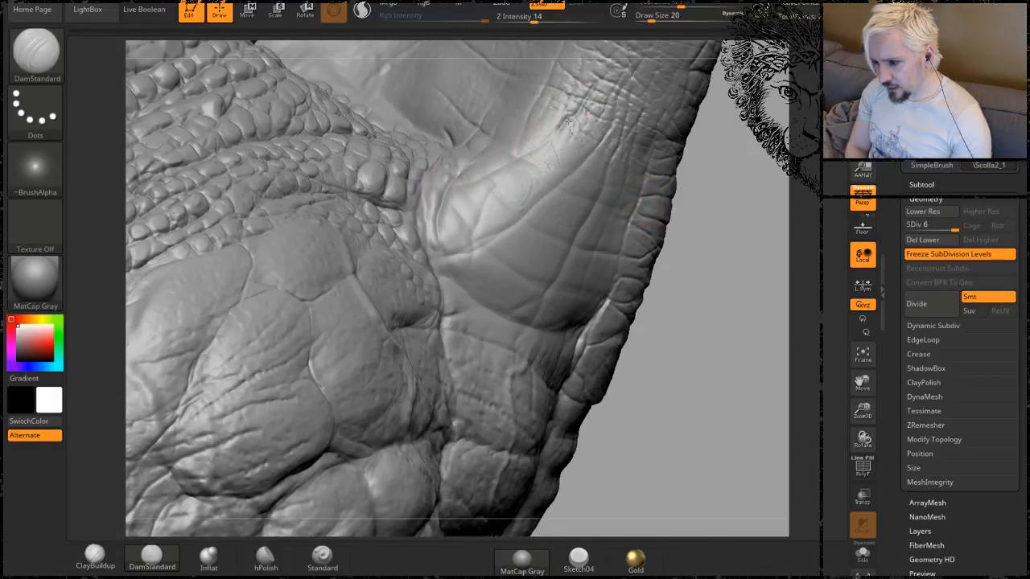
Carve wrinkles along the back of the horn above its base, linking them with the existing skin creases.
{"action": "left_click_drag", "start_coordinate": [732, 268], "coordinate": [680, 109]}
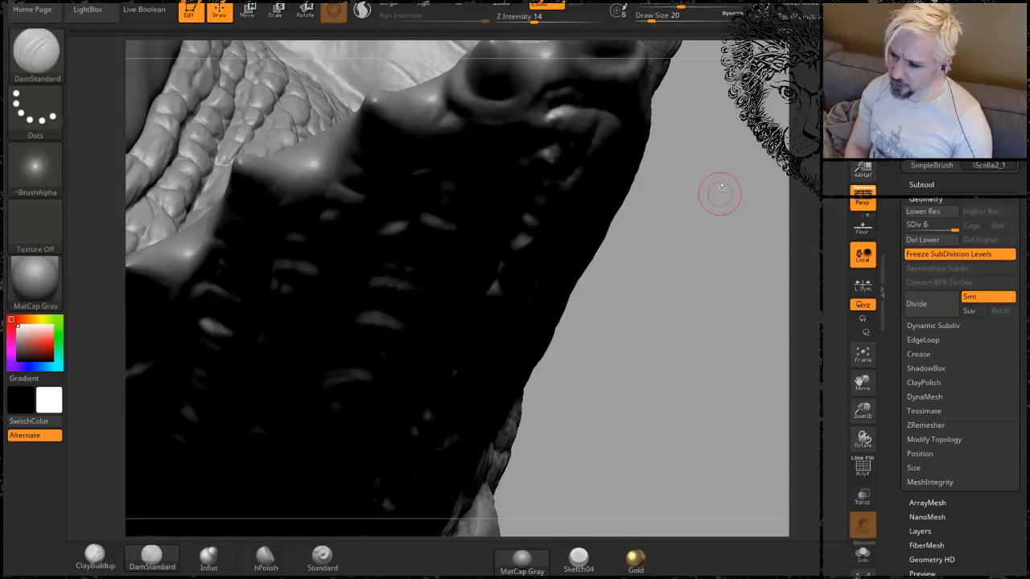
{"action": "mouse_move", "coordinate": [719, 194]}
{"action": "left_mouse_down"}
{"action": "mouse_move", "coordinate": [705, 199]}
{"action": "mouse_move", "coordinate": [645, 386]}
{"action": "left_mouse_up"}
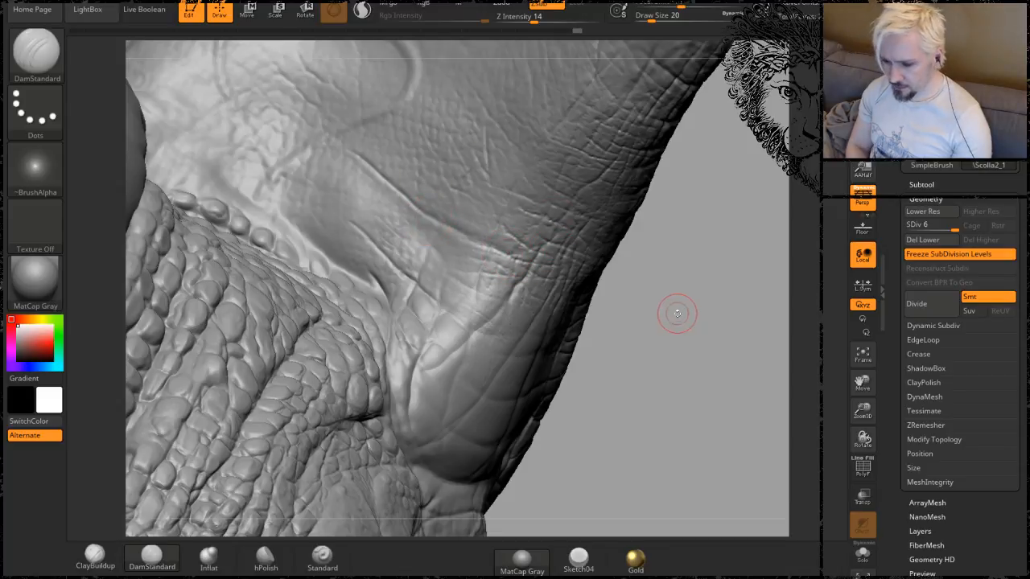
{"action": "left_click_drag", "start_coordinate": [677, 314], "coordinate": [684, 305]}
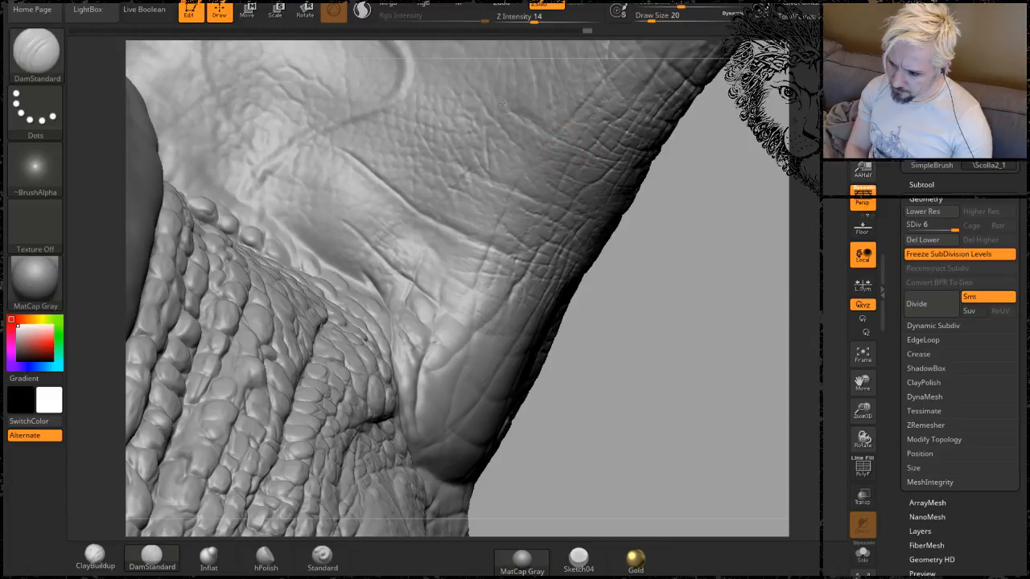
{"action": "left_click_drag", "start_coordinate": [708, 274], "coordinate": [647, 430], "text": "alt"}
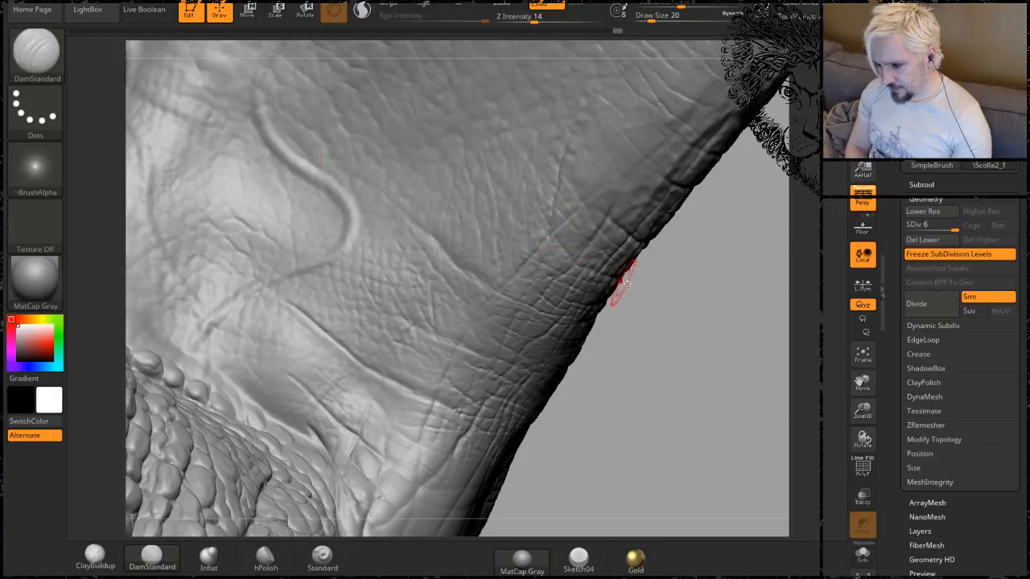
{"action": "mouse_move", "coordinate": [693, 355]}
{"action": "left_mouse_down", "text": "alt"}
{"action": "mouse_move", "coordinate": [587, 391]}
{"action": "mouse_move", "coordinate": [627, 338]}
{"action": "left_mouse_up", "text": "alt"}
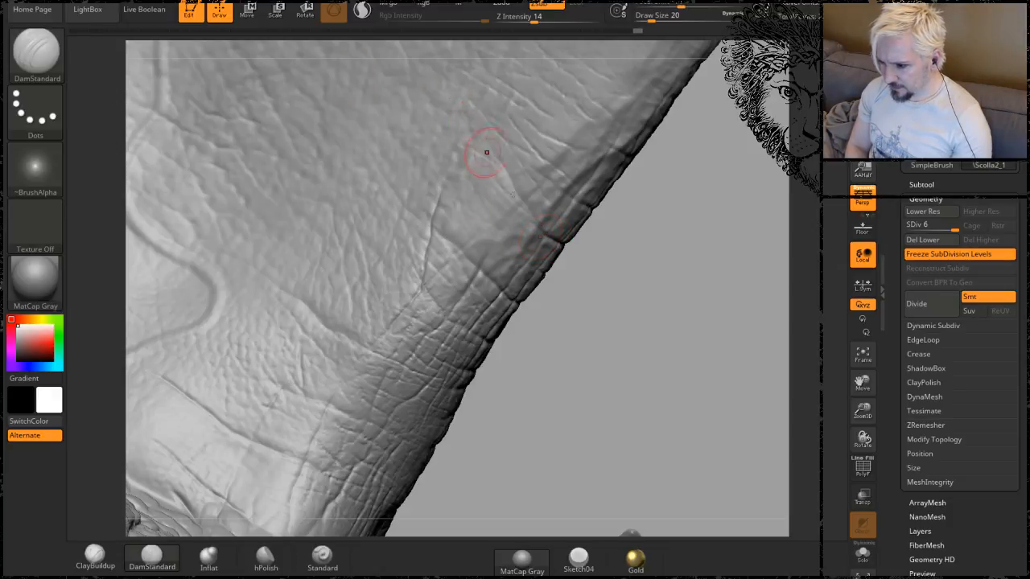
Refine the crossing folds on the front of the horn base, softening with the Smooth brush and redefining with DamStandard.
{"action": "mouse_move", "coordinate": [603, 390]}
{"action": "left_mouse_down"}
{"action": "mouse_move", "coordinate": [621, 354]}
{"action": "mouse_move", "coordinate": [627, 154]}
{"action": "left_mouse_up"}
{"action": "mouse_move", "coordinate": [703, 117]}
{"action": "left_mouse_down"}
{"action": "mouse_move", "coordinate": [690, 103]}
{"action": "mouse_move", "coordinate": [686, 258]}
{"action": "left_mouse_up"}
{"action": "left_click_drag", "start_coordinate": [643, 395], "coordinate": [640, 217], "text": "alt"}
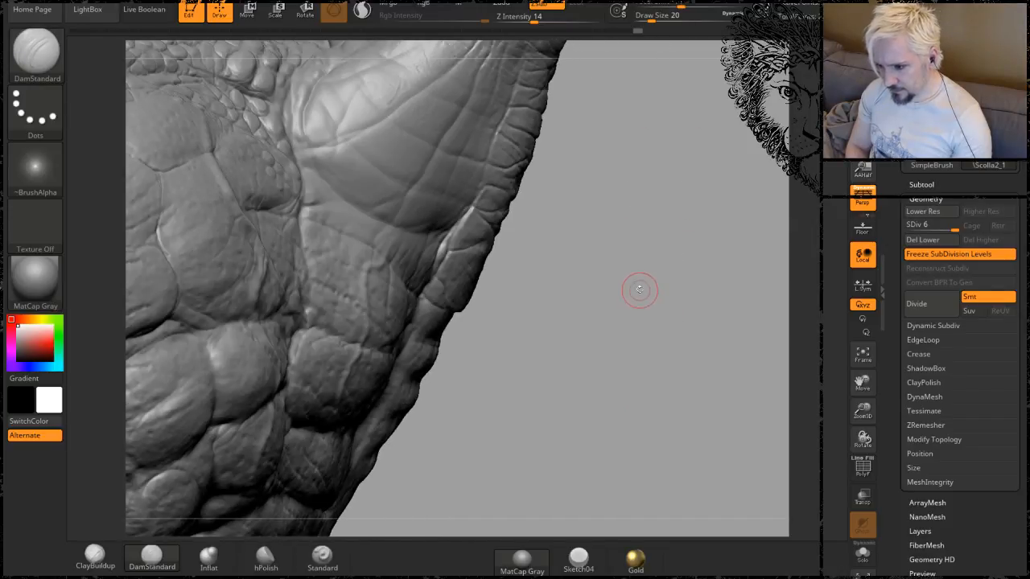
{"action": "left_click_drag", "start_coordinate": [639, 289], "coordinate": [625, 249]}
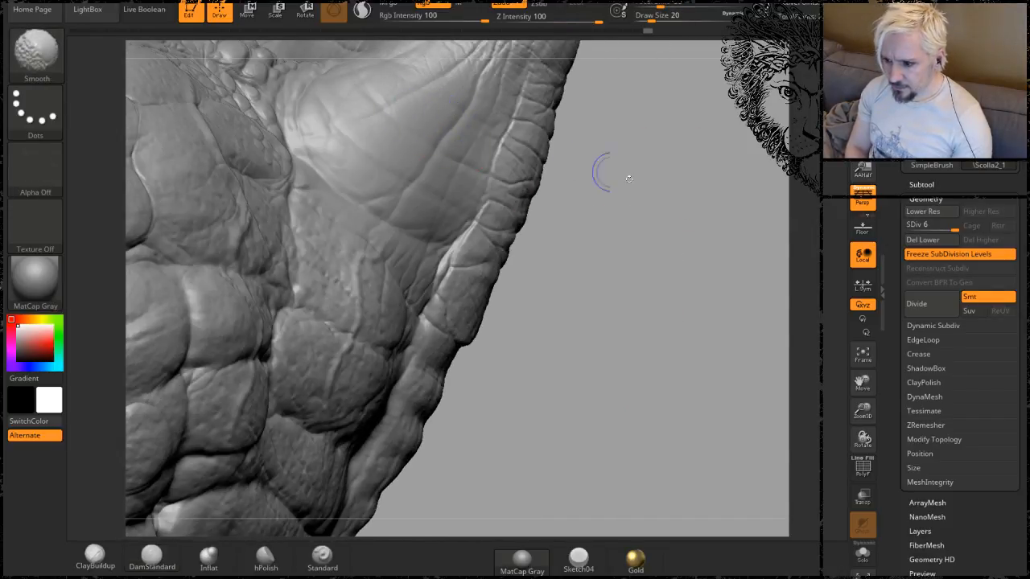
{"action": "mouse_move", "coordinate": [609, 168]}
{"action": "left_mouse_down"}
{"action": "mouse_move", "coordinate": [625, 301]}
{"action": "mouse_move", "coordinate": [555, 275]}
{"action": "left_mouse_up"}
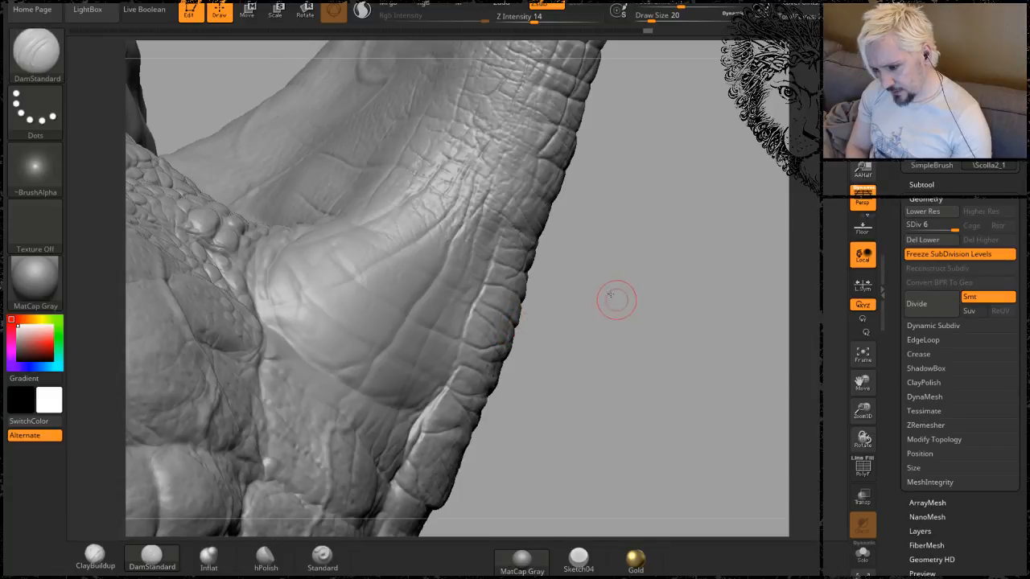
{"action": "left_click_drag", "start_coordinate": [616, 300], "coordinate": [483, 287]}
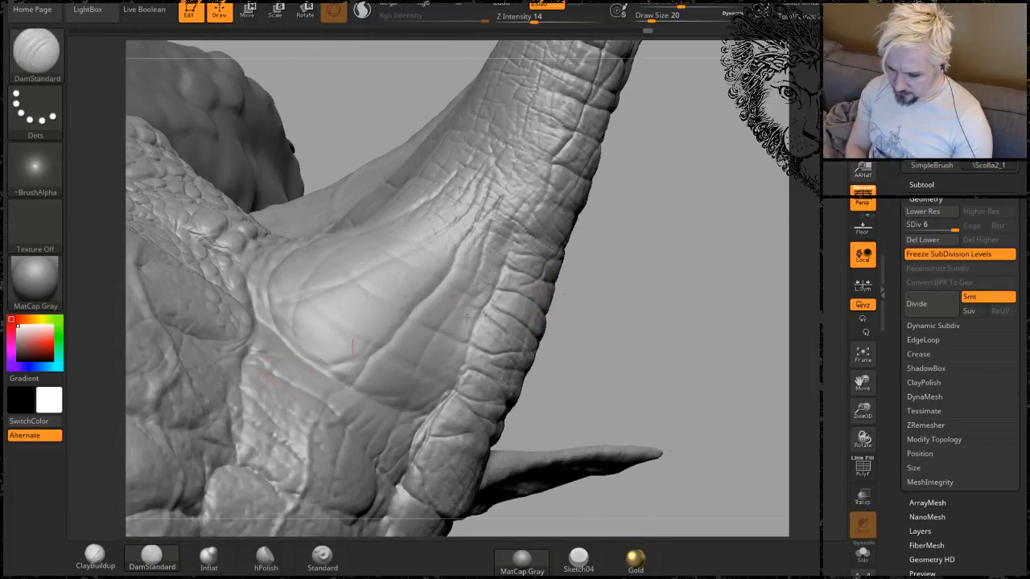
{"action": "left_click_drag", "start_coordinate": [619, 298], "coordinate": [497, 290]}
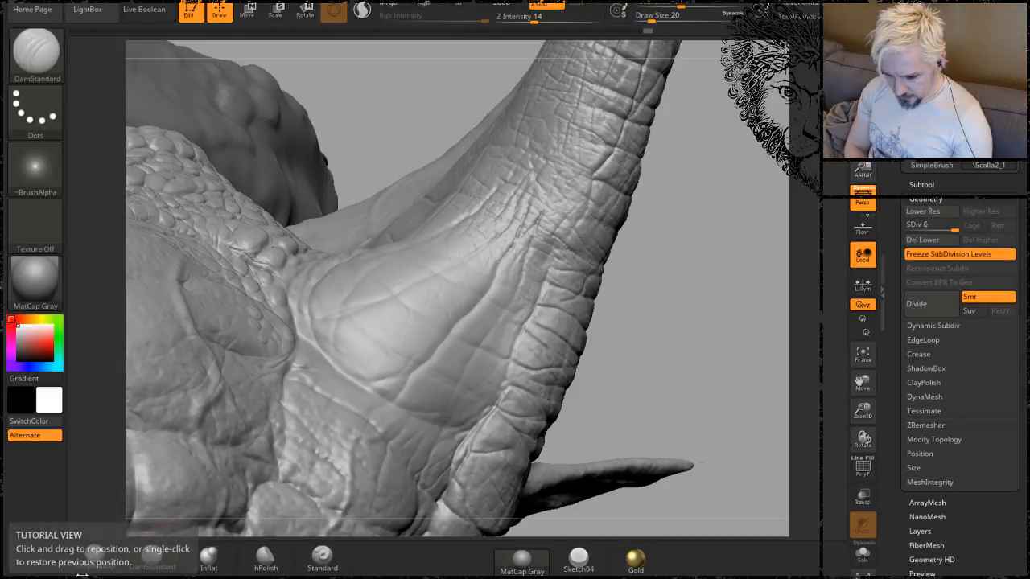
Build up rounded plates between the carved folds across the middle of the horn base with the Clay brush.
{"action": "left_click", "coordinate": [95, 555]}
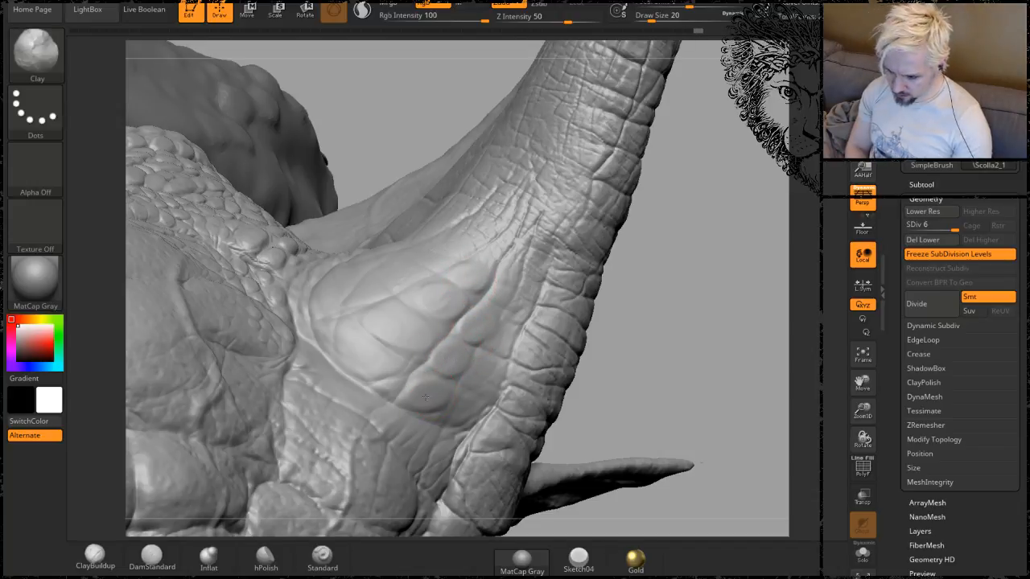
{"action": "mouse_move", "coordinate": [657, 295]}
{"action": "left_mouse_down"}
{"action": "mouse_move", "coordinate": [680, 290]}
{"action": "mouse_move", "coordinate": [708, 310]}
{"action": "left_mouse_up"}
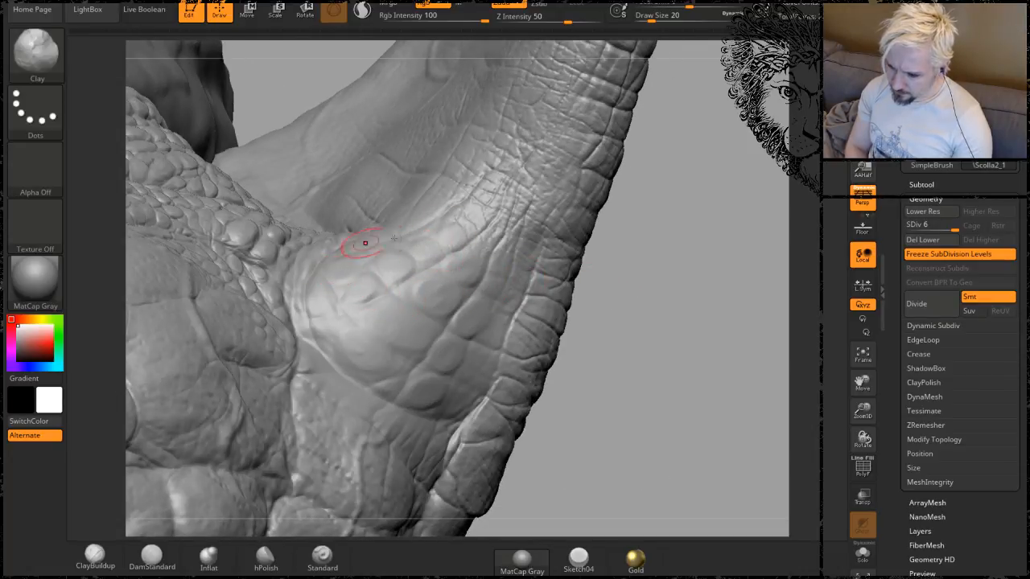
{"action": "mouse_move", "coordinate": [651, 384]}
{"action": "left_mouse_down"}
{"action": "mouse_move", "coordinate": [605, 343]}
{"action": "mouse_move", "coordinate": [420, 321]}
{"action": "left_mouse_up"}
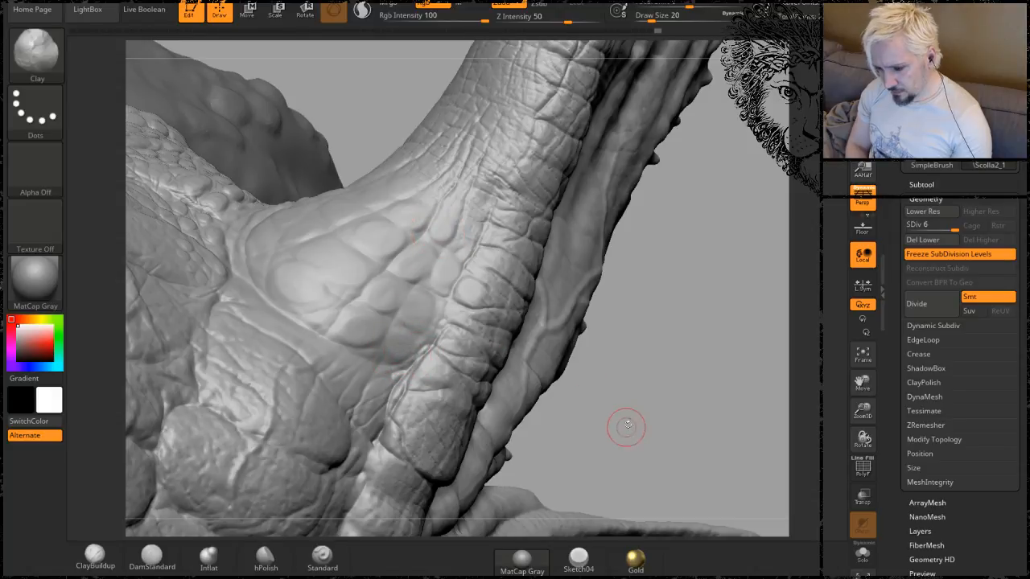
{"action": "mouse_move", "coordinate": [626, 426]}
{"action": "left_mouse_down"}
{"action": "mouse_move", "coordinate": [646, 356]}
{"action": "mouse_move", "coordinate": [379, 222]}
{"action": "left_mouse_up"}
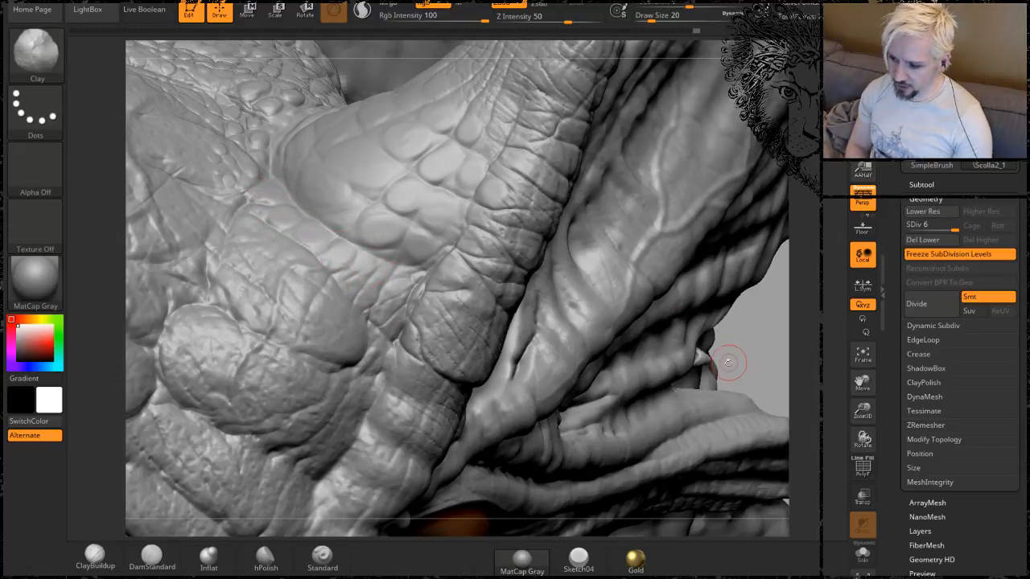
{"action": "mouse_move", "coordinate": [729, 363]}
{"action": "left_mouse_down"}
{"action": "mouse_move", "coordinate": [712, 399]}
{"action": "mouse_move", "coordinate": [635, 386]}
{"action": "left_mouse_up"}
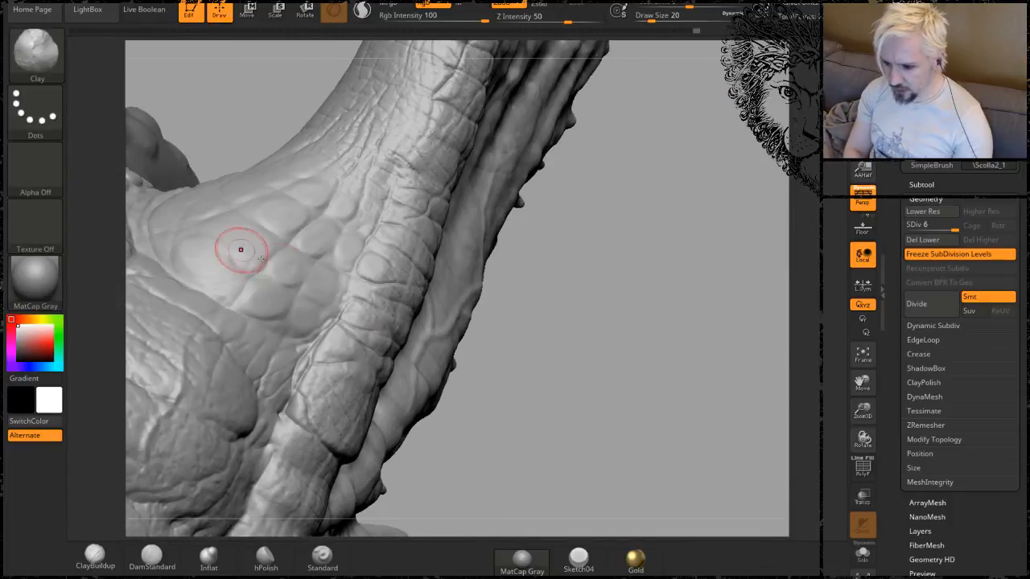
Raise more rounded plates with the Clay brush in the smoother part of the horn base nearest the head.
{"action": "mouse_move", "coordinate": [604, 333]}
{"action": "left_mouse_down", "text": "alt"}
{"action": "mouse_move", "coordinate": [574, 306]}
{"action": "mouse_move", "coordinate": [601, 348]}
{"action": "mouse_move", "coordinate": [683, 340]}
{"action": "mouse_move", "coordinate": [364, 296]}
{"action": "left_mouse_up", "text": "alt"}
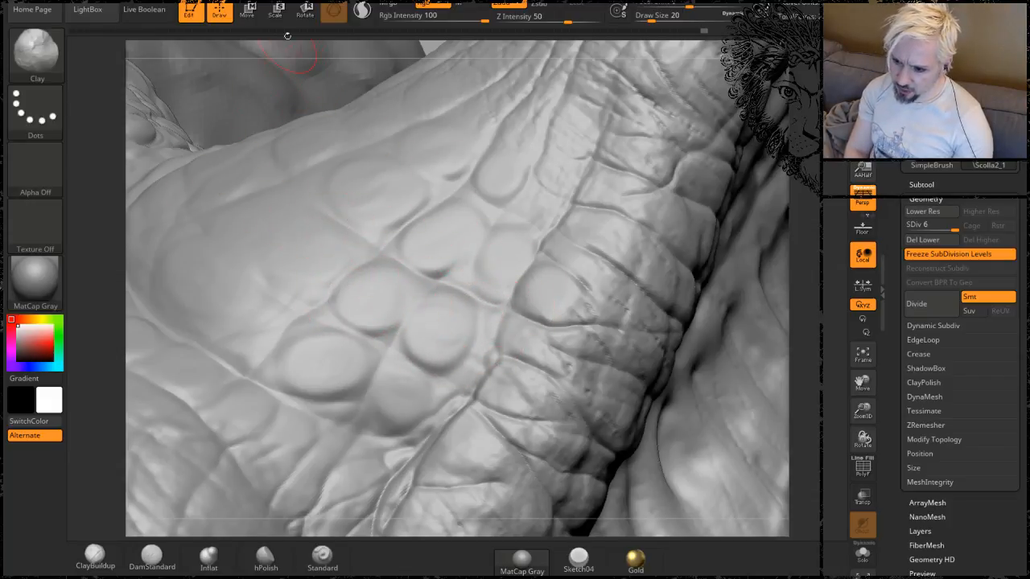
{"action": "left_click_drag", "start_coordinate": [296, 45], "coordinate": [322, 299]}
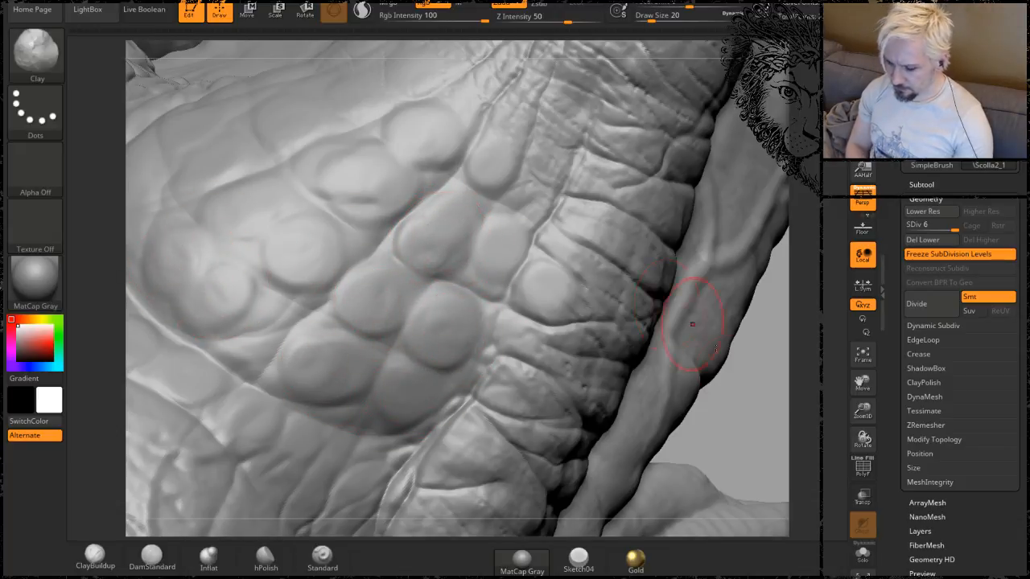
{"action": "left_click_drag", "start_coordinate": [747, 437], "coordinate": [768, 411]}
{"action": "left_click_drag", "start_coordinate": [797, 365], "coordinate": [648, 297]}
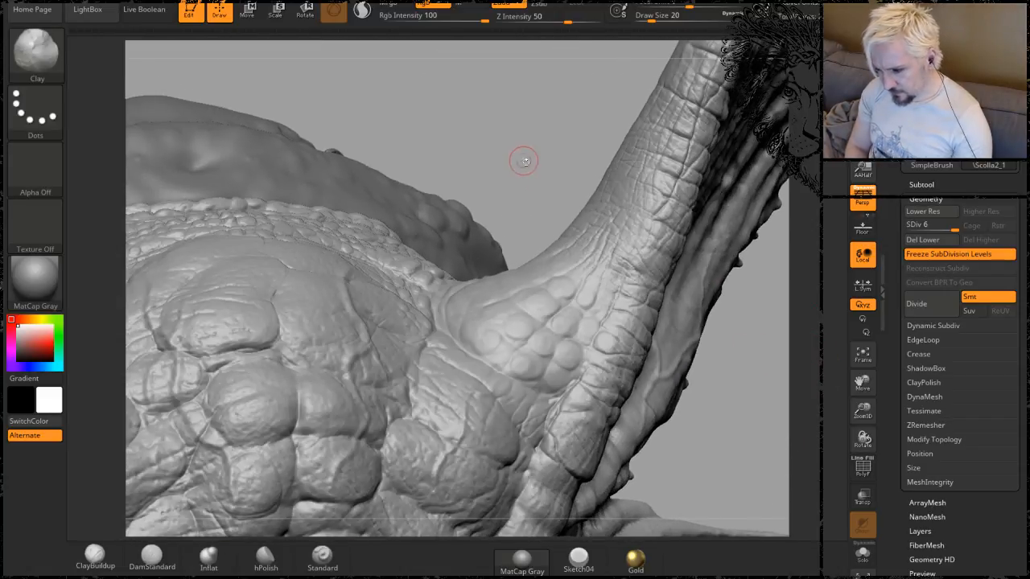
Build up a row of scales on the skin strip between the forehead and the horn base.
{"action": "left_click_drag", "start_coordinate": [523, 161], "coordinate": [524, 127]}
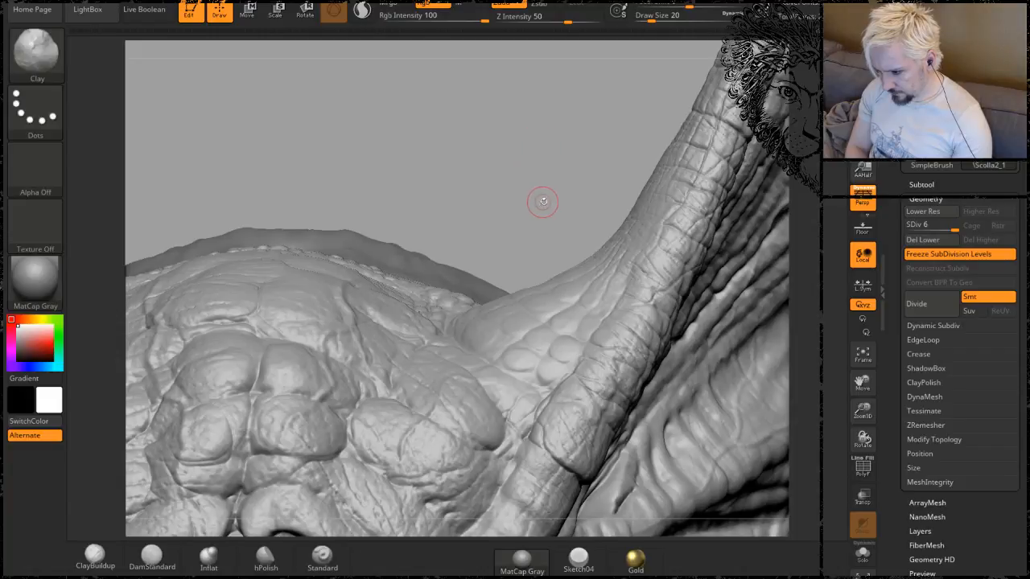
{"action": "left_click_drag", "start_coordinate": [531, 191], "coordinate": [495, 421]}
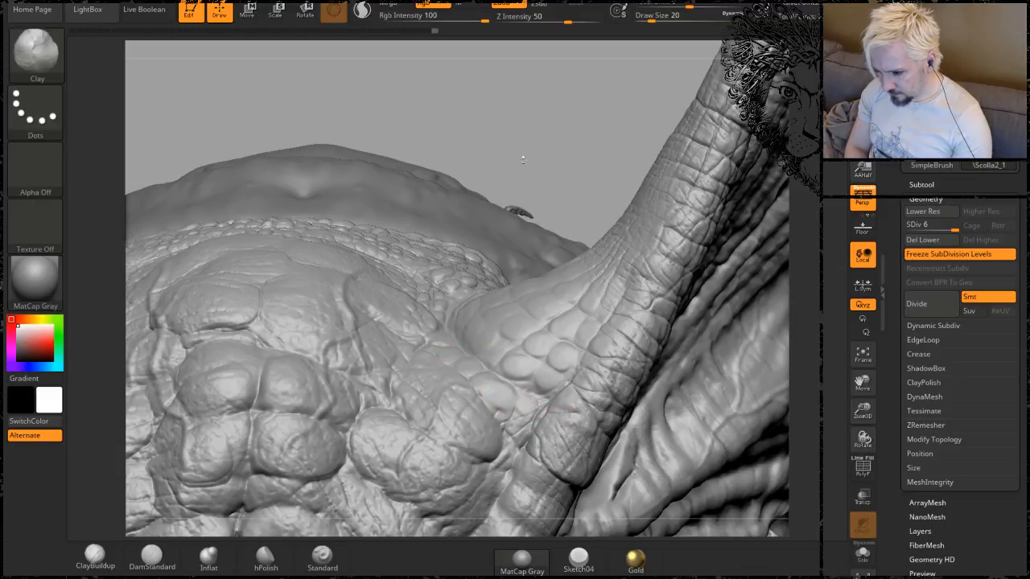
{"action": "left_click_drag", "start_coordinate": [523, 159], "coordinate": [432, 245]}
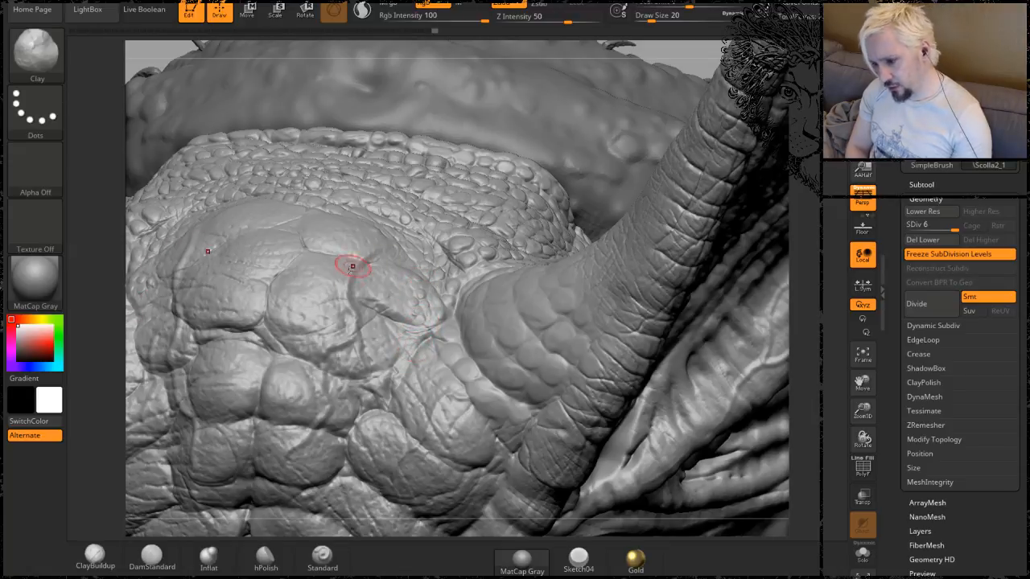
Rework the forehead plate beside the horn base and smooth away its bumpy surface detail with the Smooth brush.
{"action": "left_click_drag", "start_coordinate": [690, 62], "coordinate": [663, 161]}
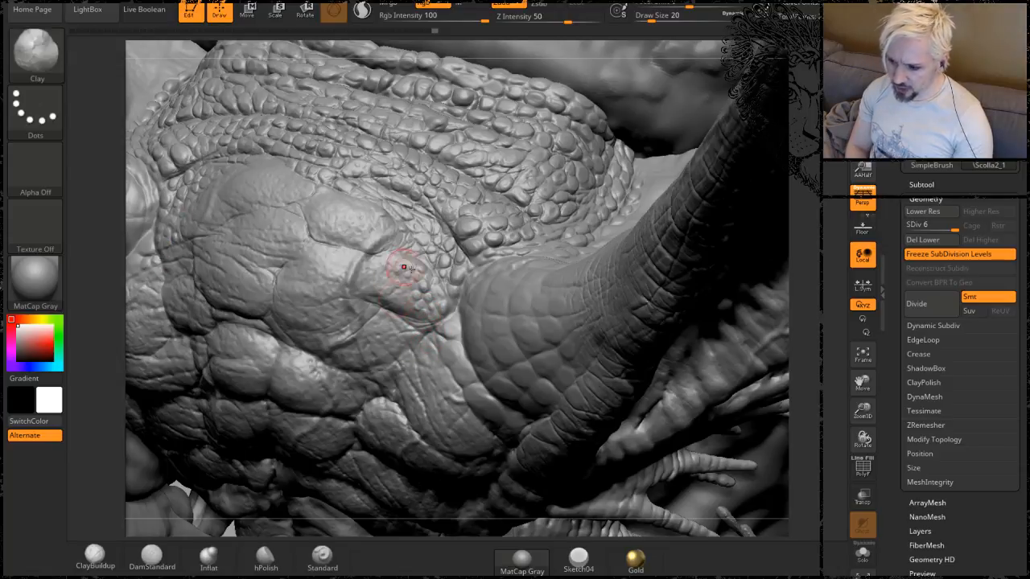
{"action": "left_click_drag", "start_coordinate": [797, 128], "coordinate": [531, 234]}
{"action": "left_click_drag", "start_coordinate": [813, 171], "coordinate": [568, 251]}
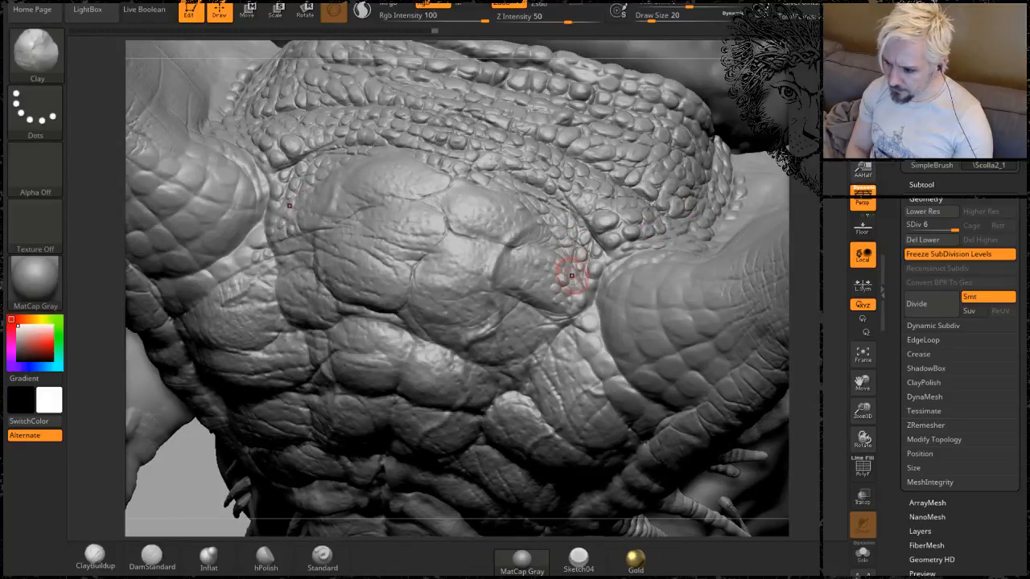
{"action": "key", "text": "shift"}
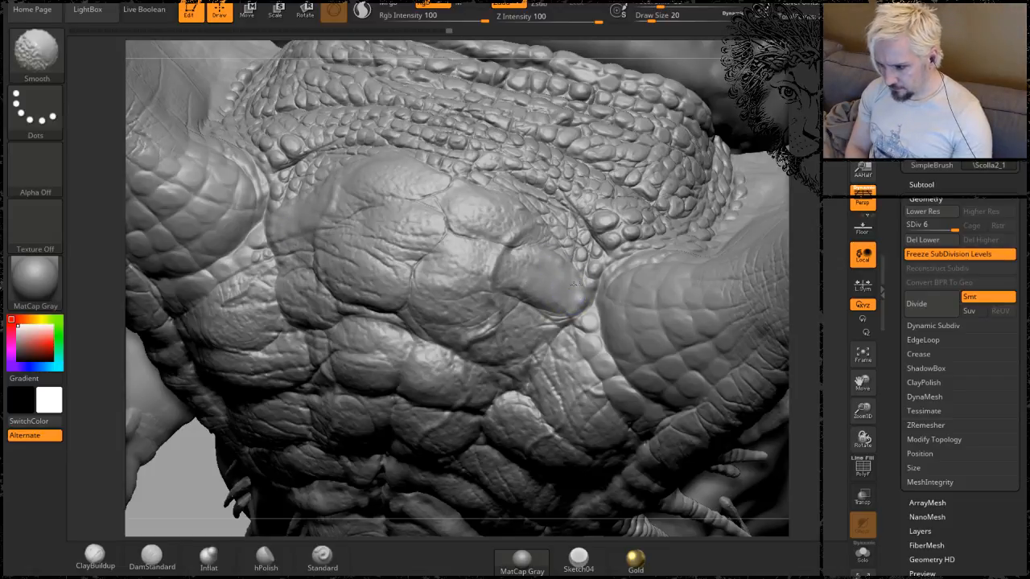
{"action": "mouse_move", "coordinate": [807, 202]}
{"action": "left_mouse_down", "text": "alt"}
{"action": "mouse_move", "coordinate": [805, 182]}
{"action": "mouse_move", "coordinate": [803, 262]}
{"action": "left_mouse_up", "text": "alt"}
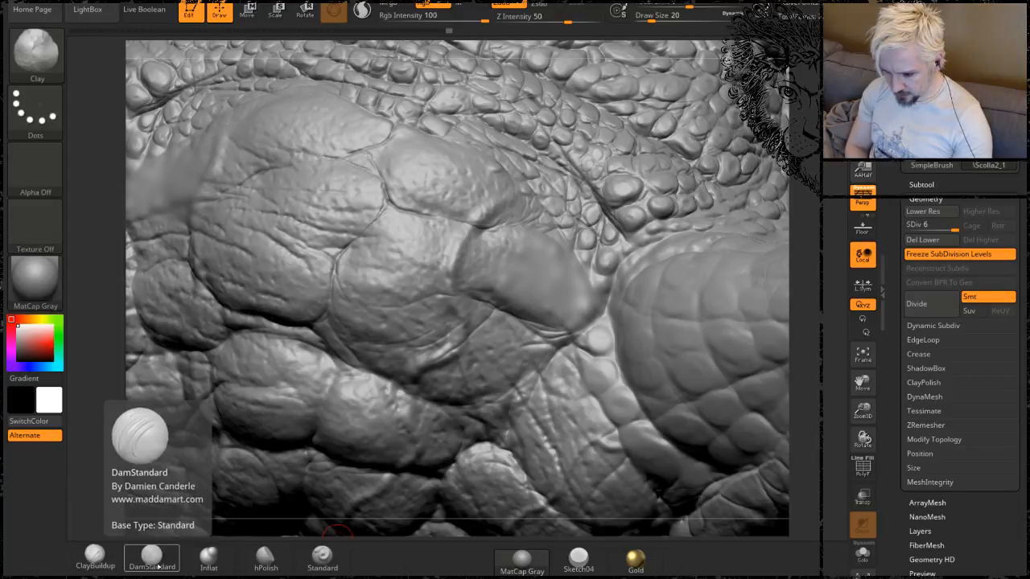
Carve crosswise creases over the smoothed forehead plate and around the small scales beside it with the DamStandard brush.
{"action": "left_click", "coordinate": [151, 555]}
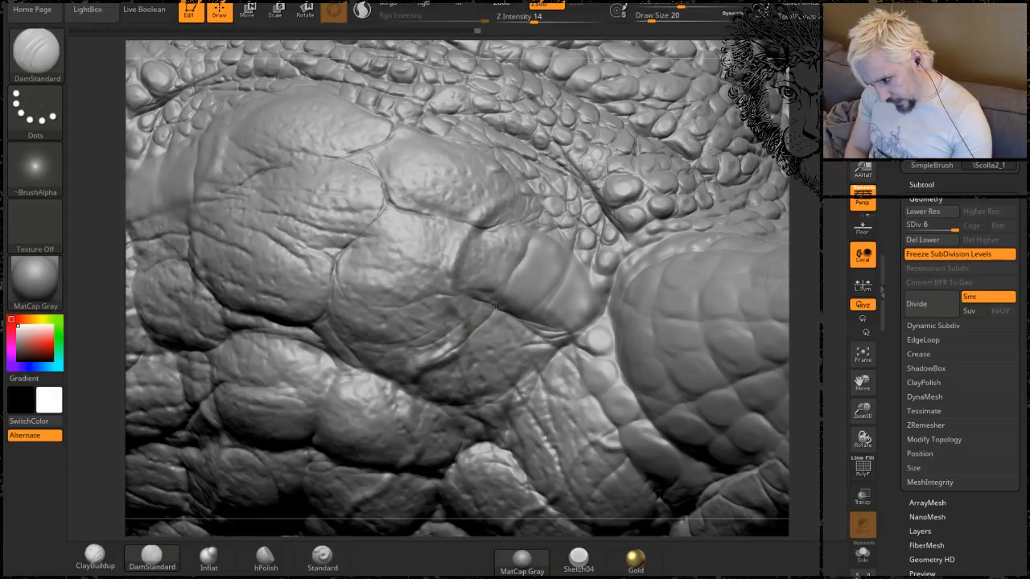
{"action": "left_click_drag", "start_coordinate": [804, 266], "coordinate": [574, 325]}
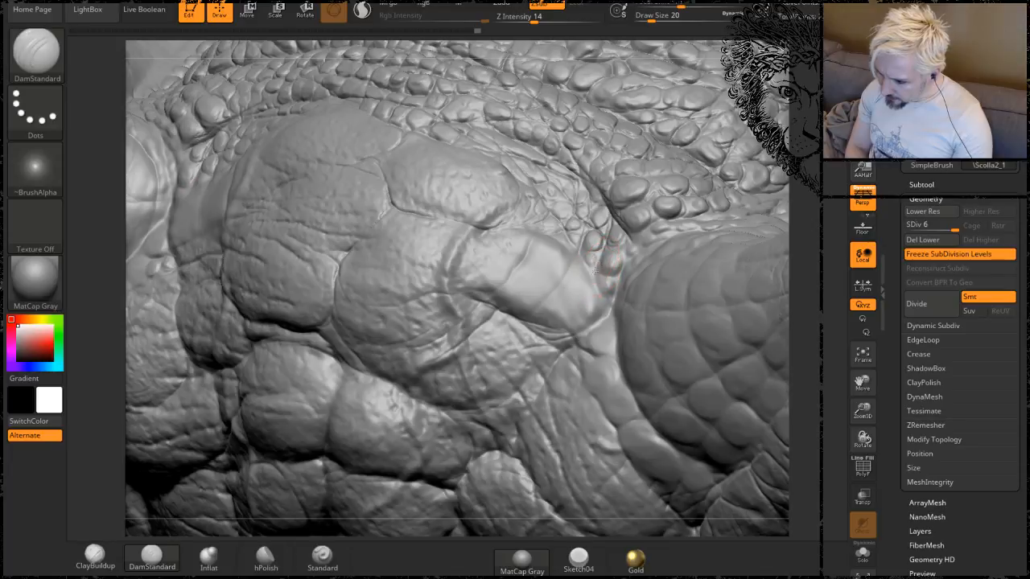
{"action": "mouse_move", "coordinate": [571, 261]}
{"action": "left_mouse_down"}
{"action": "mouse_move", "coordinate": [592, 294]}
{"action": "mouse_move", "coordinate": [609, 298]}
{"action": "left_mouse_up"}
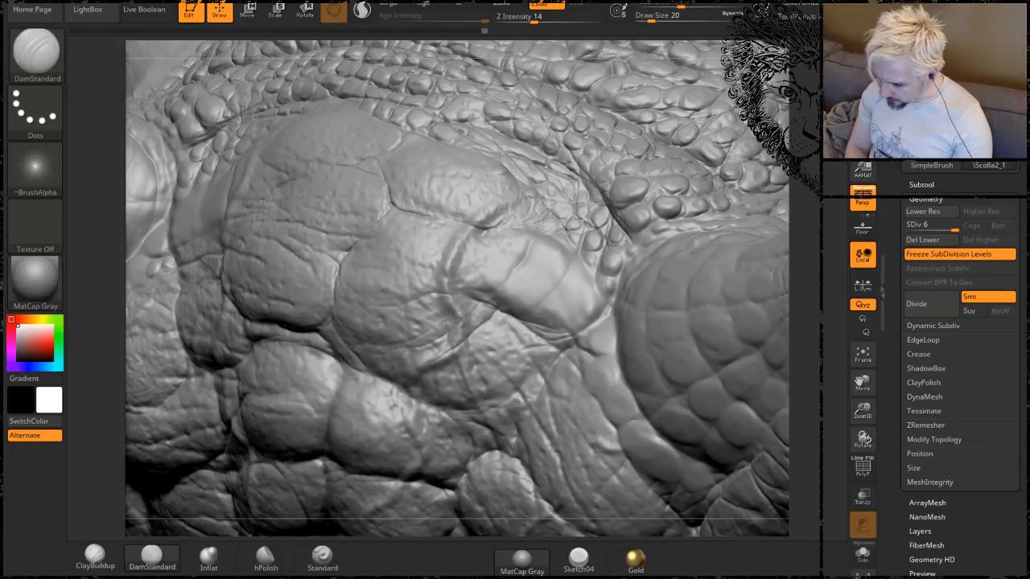
{"action": "mouse_move", "coordinate": [575, 244]}
{"action": "left_mouse_down"}
{"action": "mouse_move", "coordinate": [565, 278]}
{"action": "mouse_move", "coordinate": [514, 277]}
{"action": "mouse_move", "coordinate": [549, 299]}
{"action": "left_mouse_up"}
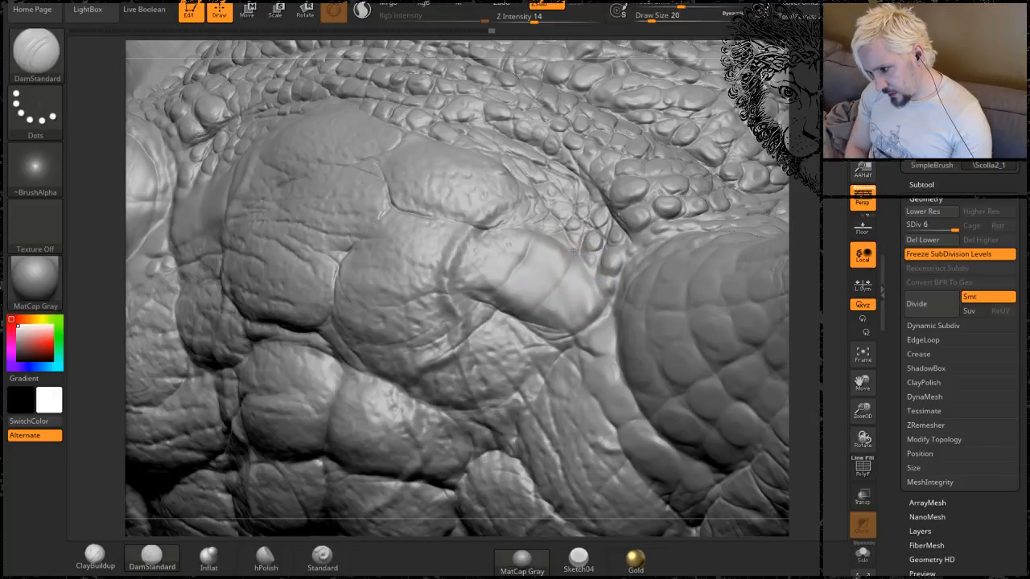
Carve a lengthwise crease along the smoothed forehead plate to cross the existing ones, undoing and recarving unsatisfactory strokes.
{"action": "mouse_move", "coordinate": [605, 288]}
{"action": "left_mouse_down"}
{"action": "mouse_move", "coordinate": [583, 256]}
{"action": "mouse_move", "coordinate": [565, 309]}
{"action": "left_mouse_up"}
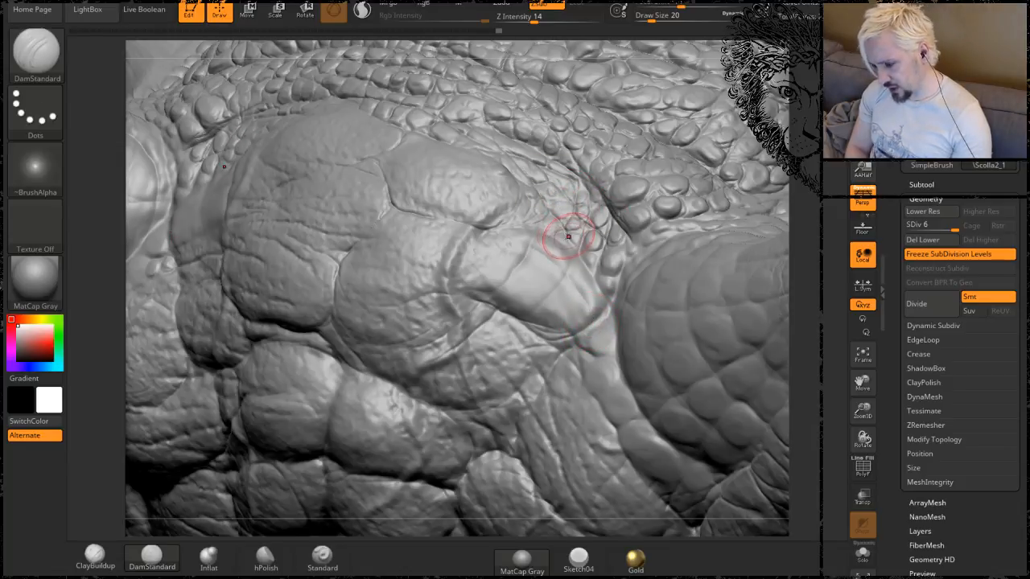
{"action": "key", "text": "ctrl+z"}
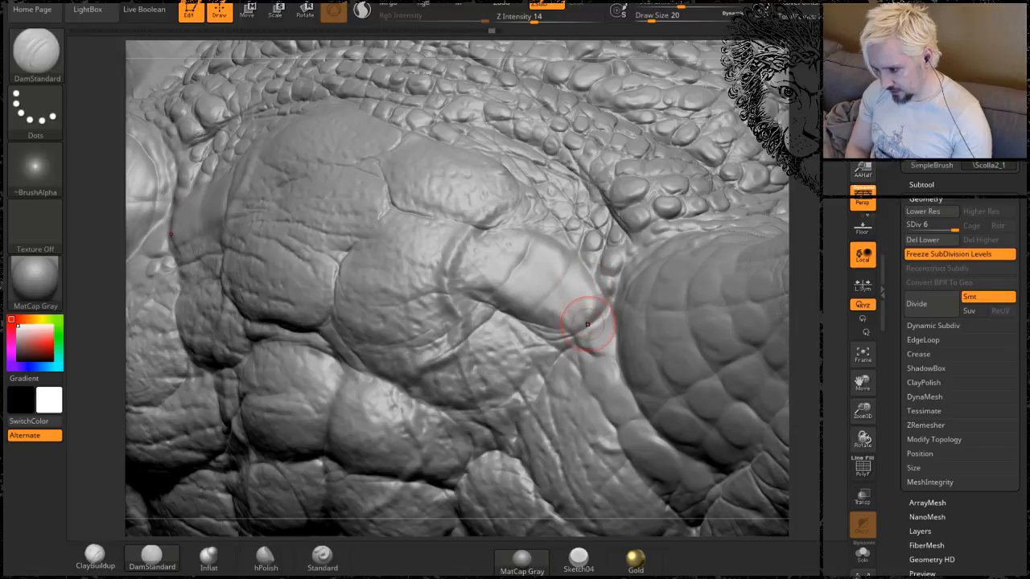
{"action": "left_click_drag", "start_coordinate": [575, 315], "coordinate": [523, 275]}
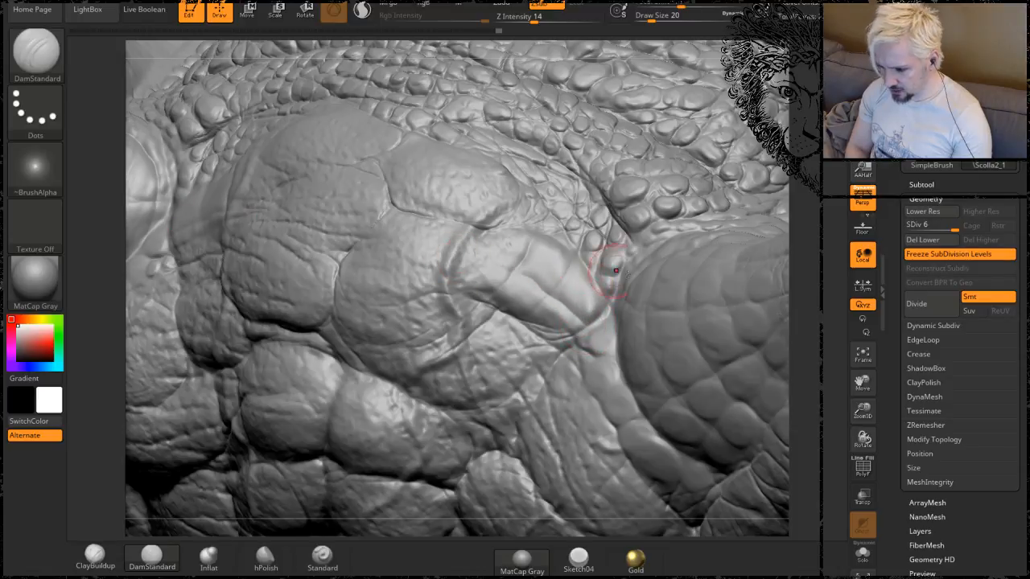
{"action": "key", "text": "ctrl"}
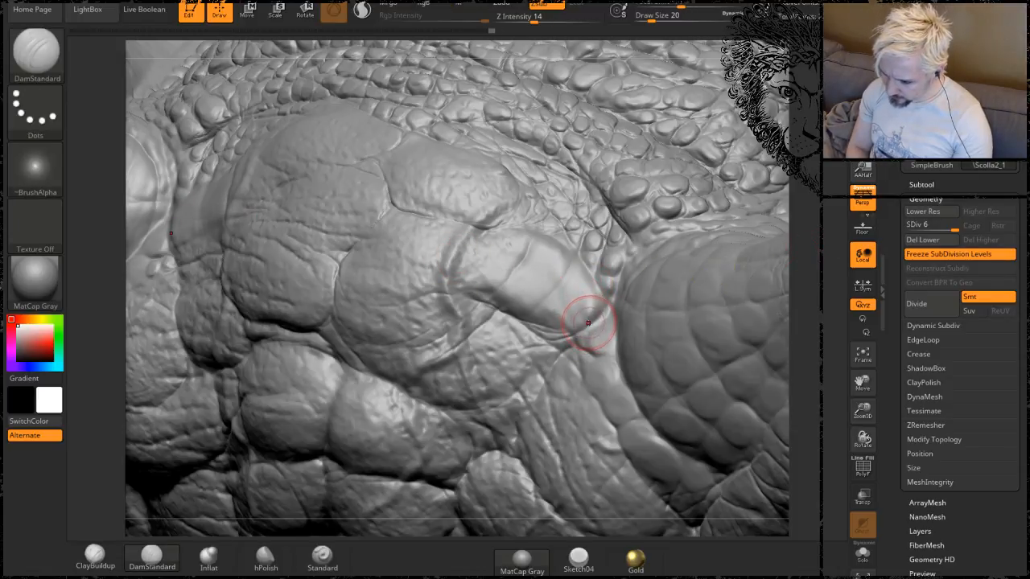
{"action": "left_click_drag", "start_coordinate": [542, 281], "coordinate": [504, 262]}
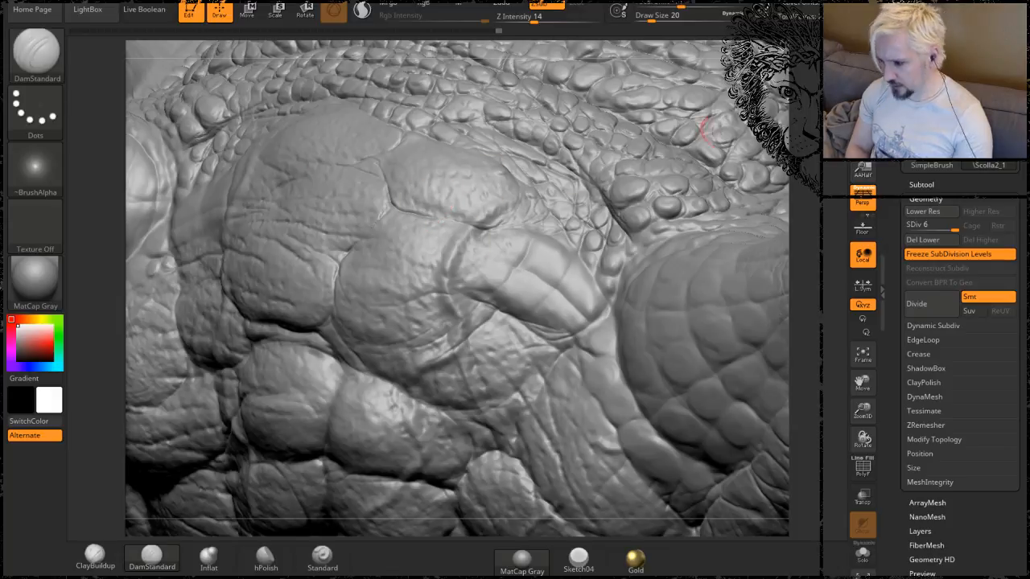
{"action": "mouse_move", "coordinate": [811, 223]}
{"action": "left_mouse_down"}
{"action": "mouse_move", "coordinate": [563, 120]}
{"action": "mouse_move", "coordinate": [523, 315]}
{"action": "mouse_move", "coordinate": [549, 328]}
{"action": "mouse_move", "coordinate": [598, 309]}
{"action": "mouse_move", "coordinate": [587, 317]}
{"action": "left_mouse_up"}
{"action": "left_click_drag", "start_coordinate": [804, 165], "coordinate": [804, 226]}
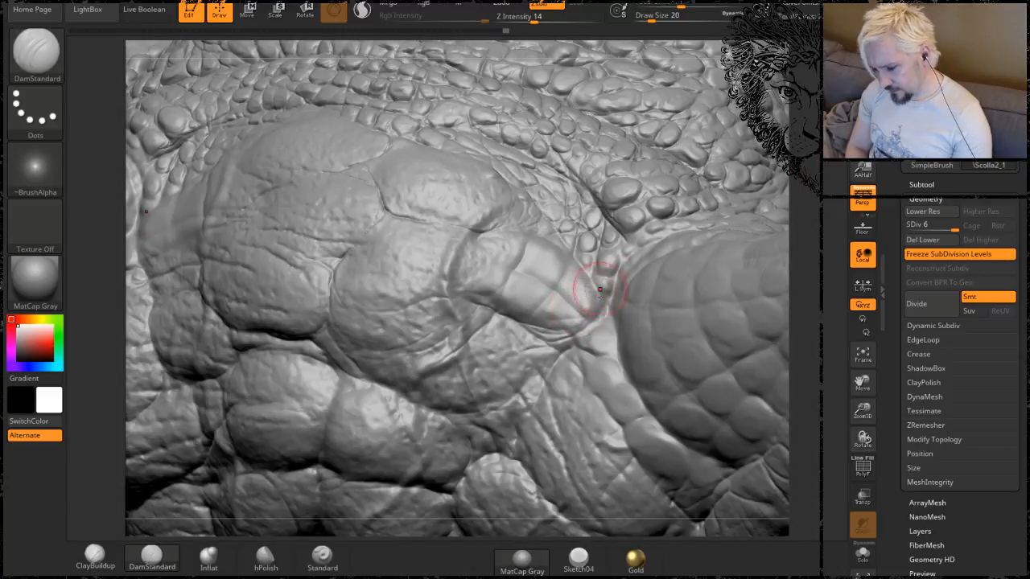
{"action": "left_click", "coordinate": [94, 554]}
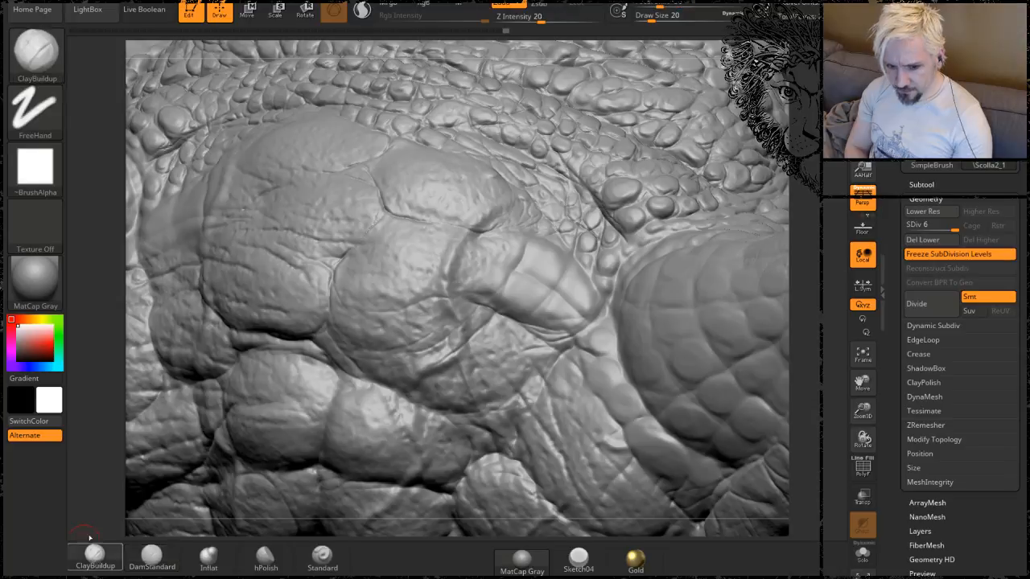
{"action": "left_click_drag", "start_coordinate": [586, 293], "coordinate": [578, 290]}
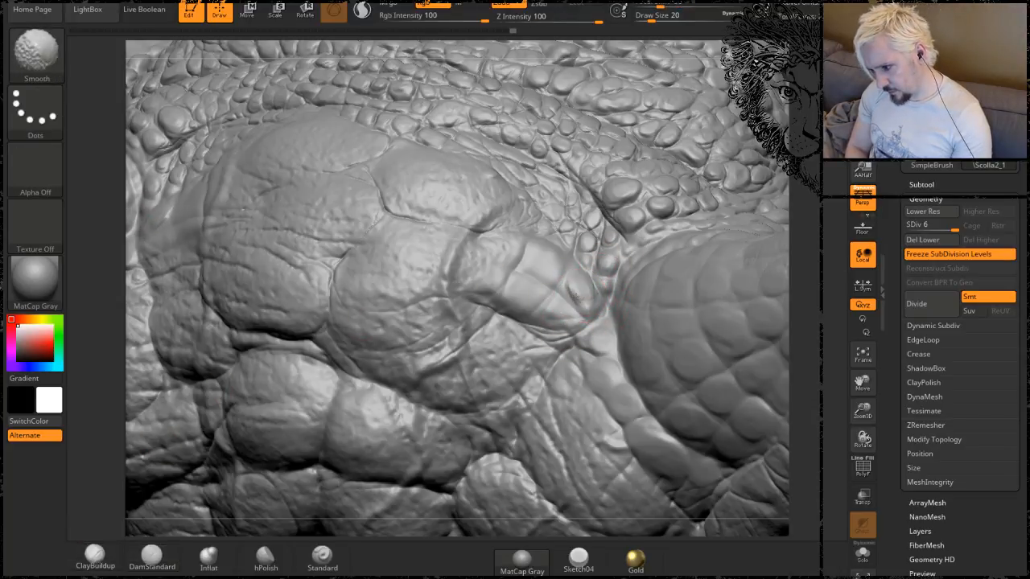
{"action": "key", "text": "shift"}
Build up rounded scales between the crossing creases of the forehead plate with the Clay brush.
{"action": "left_click", "coordinate": [95, 575]}
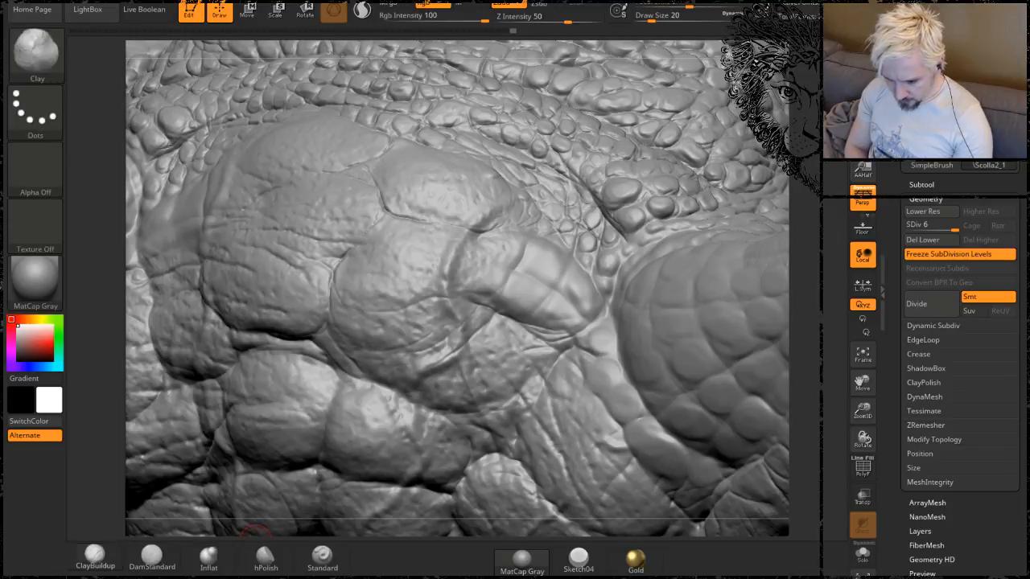
{"action": "mouse_move", "coordinate": [542, 260]}
{"action": "left_mouse_down"}
{"action": "mouse_move", "coordinate": [553, 272]}
{"action": "mouse_move", "coordinate": [539, 259]}
{"action": "left_mouse_up"}
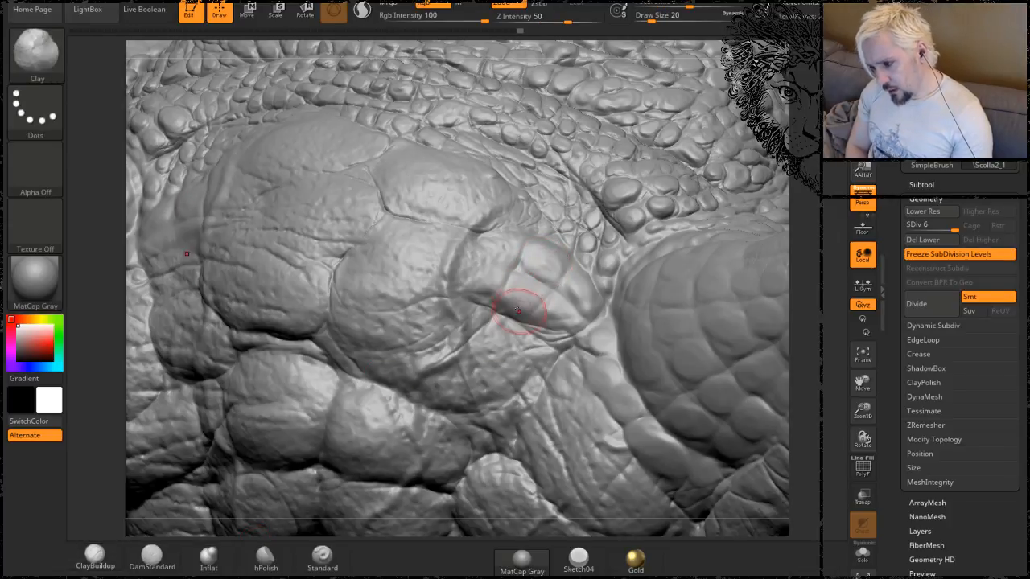
{"action": "mouse_move", "coordinate": [521, 295]}
{"action": "left_mouse_down"}
{"action": "mouse_move", "coordinate": [566, 312]}
{"action": "mouse_move", "coordinate": [578, 278]}
{"action": "left_mouse_up"}
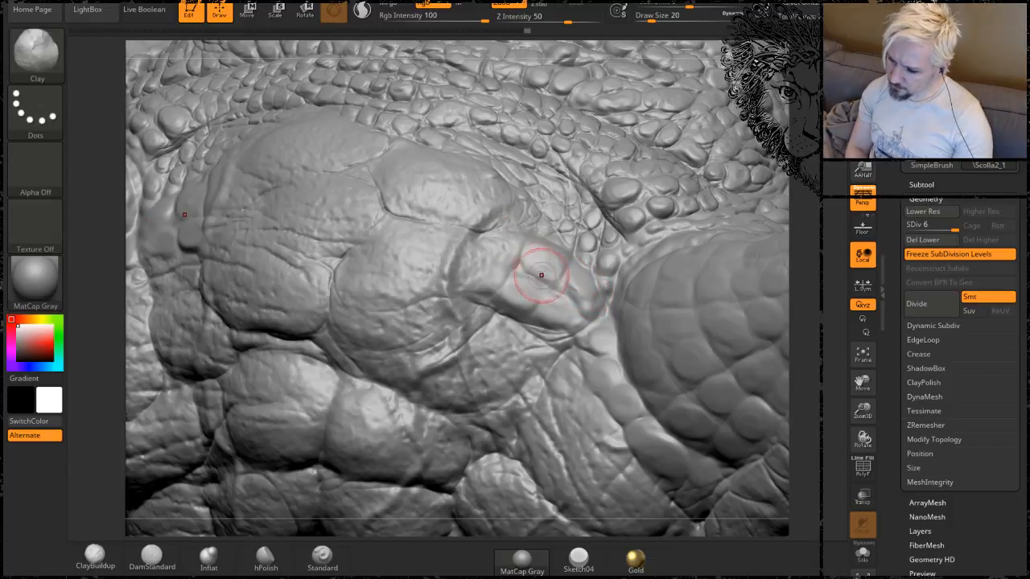
{"action": "right_click_drag", "start_coordinate": [573, 275], "coordinate": [626, 226]}
{"action": "left_click_drag", "start_coordinate": [530, 297], "coordinate": [541, 323]}
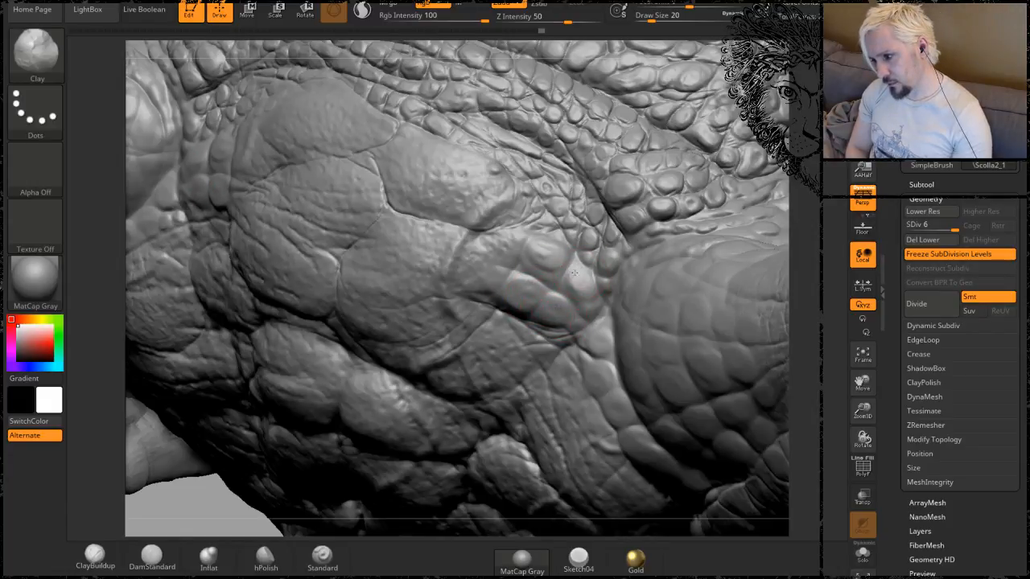
Build up plates along the upper and inner side of the horn base, blending them into the wrinkles of the horn.
{"action": "mouse_move", "coordinate": [809, 221]}
{"action": "left_mouse_down"}
{"action": "mouse_move", "coordinate": [810, 261]}
{"action": "mouse_move", "coordinate": [792, 249]}
{"action": "mouse_move", "coordinate": [829, 204]}
{"action": "mouse_move", "coordinate": [829, 238]}
{"action": "left_mouse_up"}
{"action": "left_click_drag", "start_coordinate": [427, 266], "coordinate": [422, 272]}
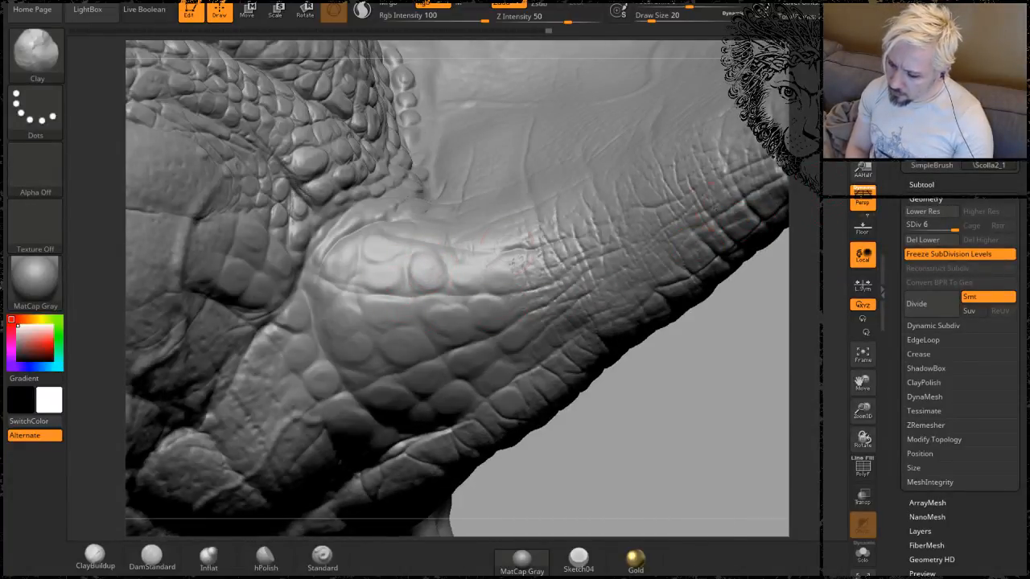
{"action": "left_click_drag", "start_coordinate": [807, 153], "coordinate": [811, 200]}
{"action": "mouse_move", "coordinate": [426, 228]}
{"action": "left_mouse_down"}
{"action": "mouse_move", "coordinate": [439, 233]}
{"action": "mouse_move", "coordinate": [458, 218]}
{"action": "mouse_move", "coordinate": [474, 171]}
{"action": "left_mouse_up"}
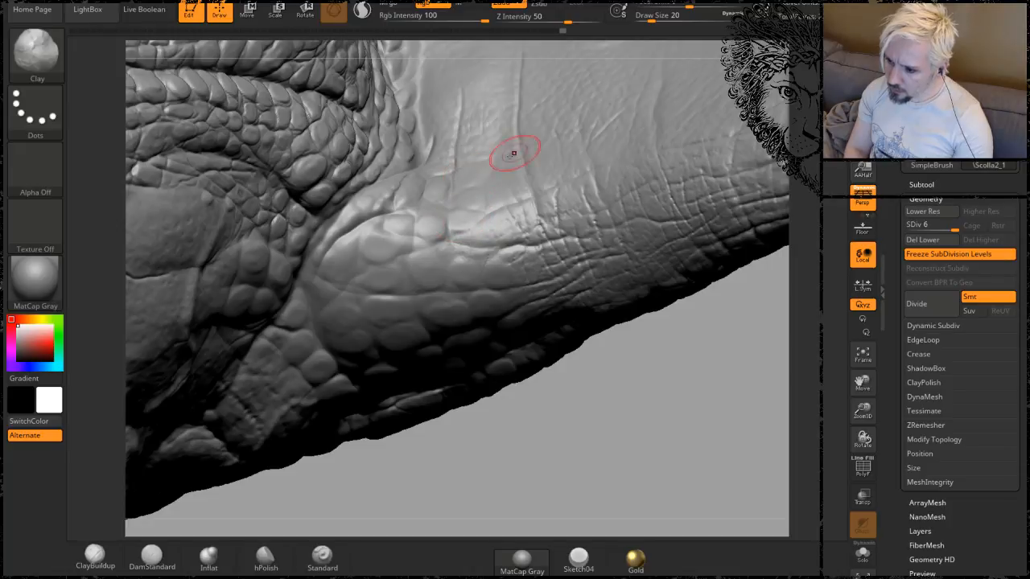
{"action": "left_click_drag", "start_coordinate": [811, 197], "coordinate": [801, 153]}
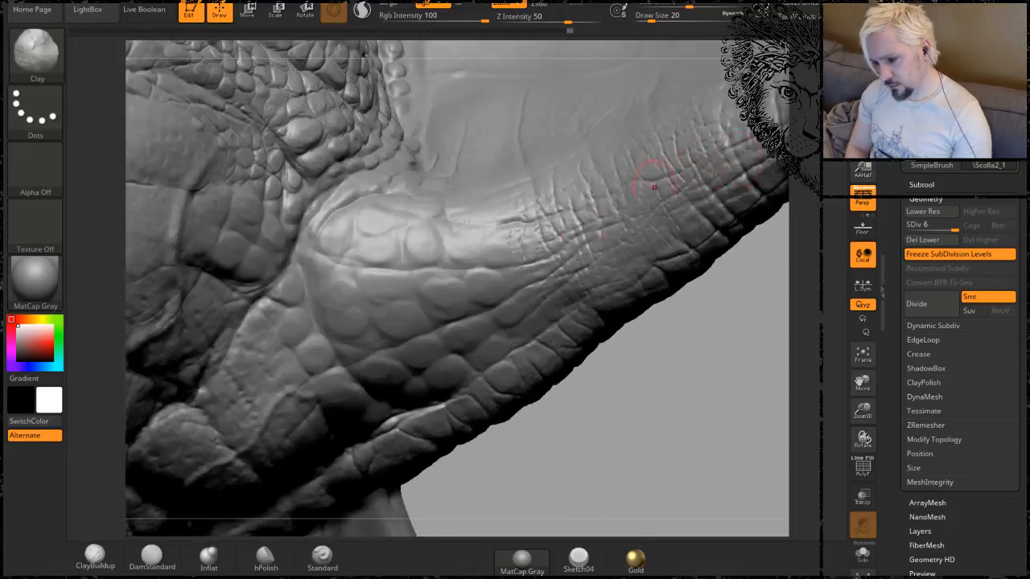
{"action": "left_click_drag", "start_coordinate": [687, 397], "coordinate": [378, 241]}
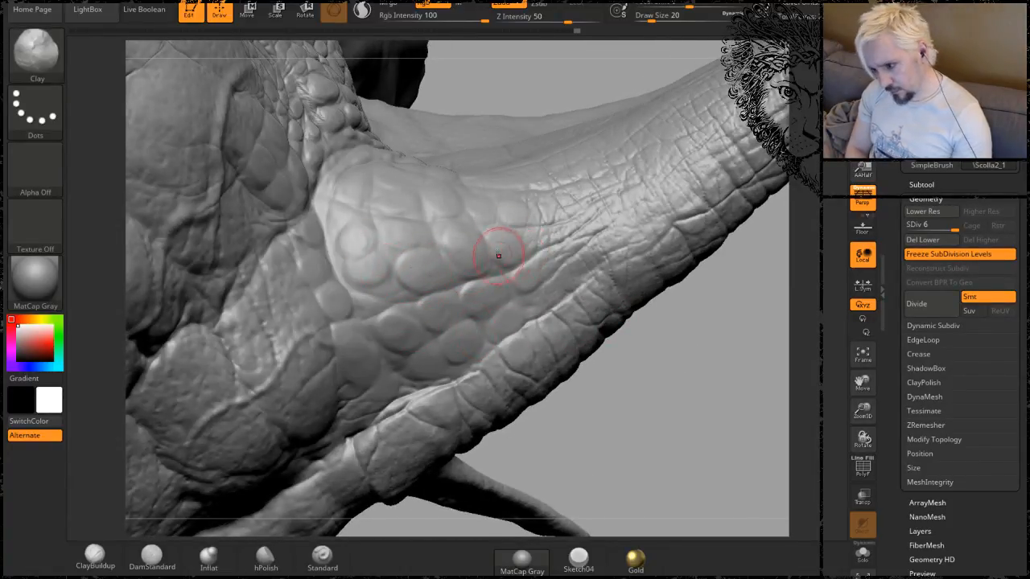
Build up rounded scales in the lower rows of the horn base and along its border with the forehead using the Clay brush.
{"action": "mouse_move", "coordinate": [683, 434]}
{"action": "left_mouse_down"}
{"action": "mouse_move", "coordinate": [692, 407]}
{"action": "mouse_move", "coordinate": [528, 212]}
{"action": "left_mouse_up"}
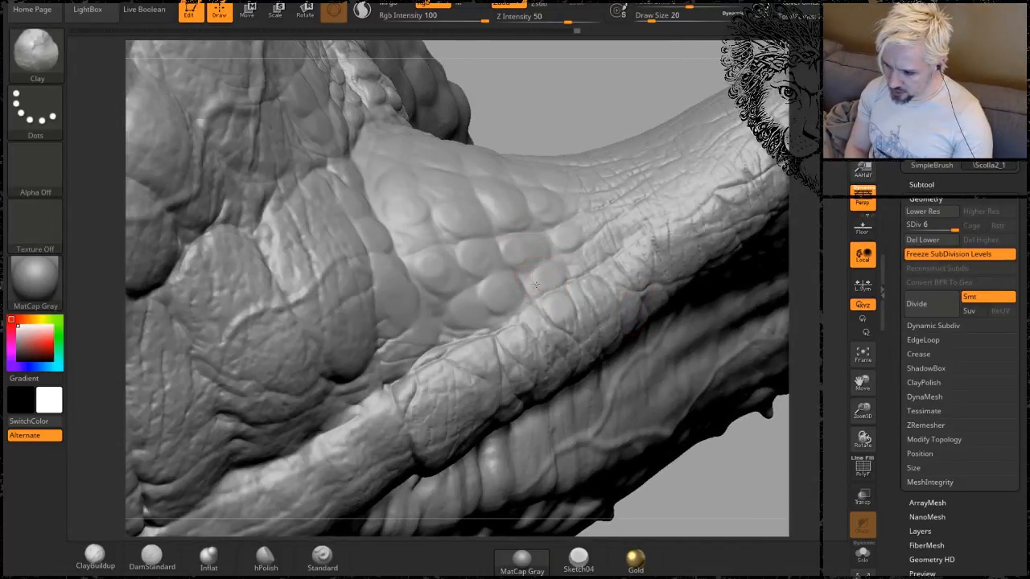
{"action": "left_click_drag", "start_coordinate": [563, 108], "coordinate": [514, 215]}
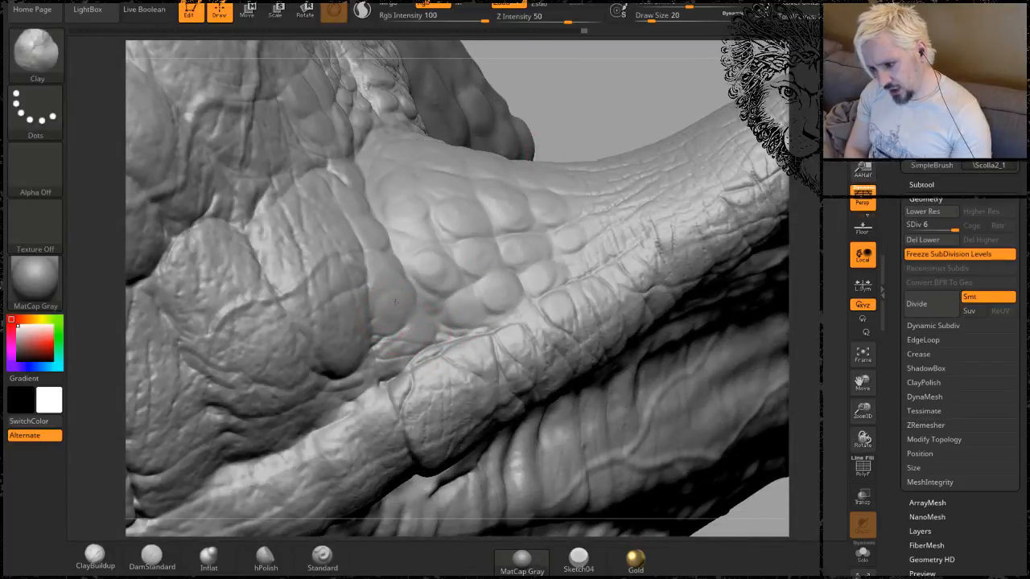
{"action": "left_click_drag", "start_coordinate": [574, 87], "coordinate": [377, 287]}
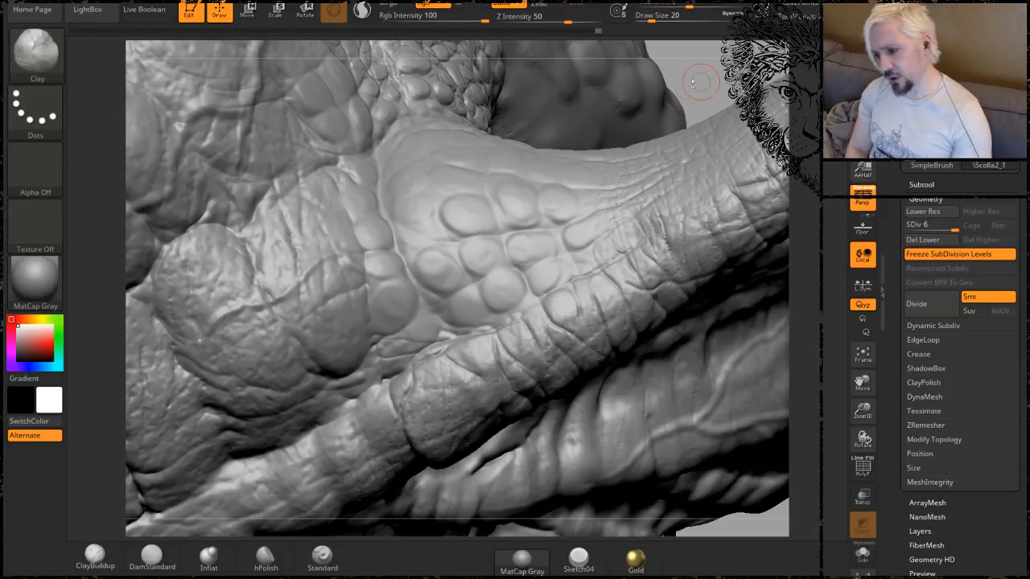
{"action": "left_click_drag", "start_coordinate": [712, 58], "coordinate": [593, 150]}
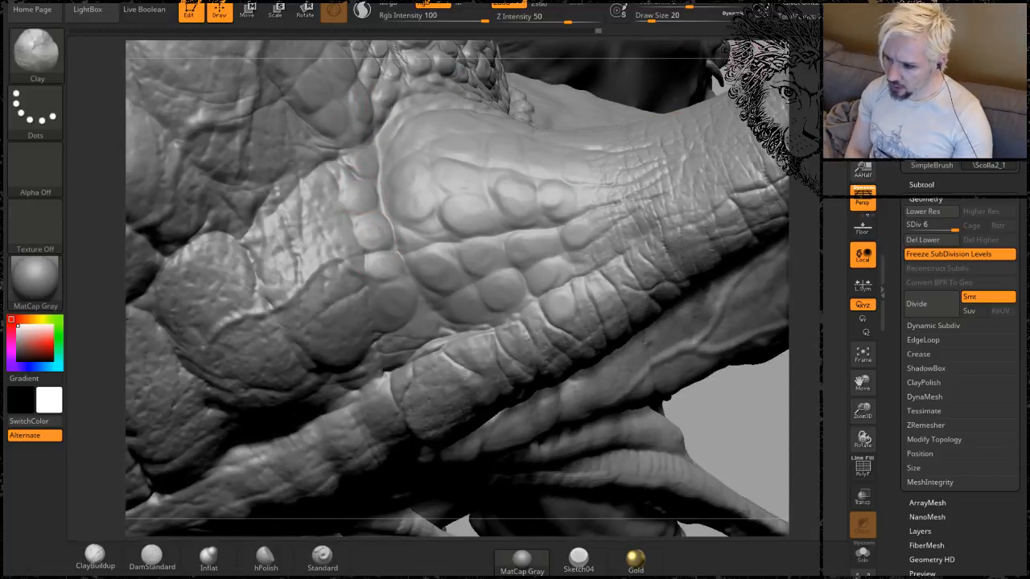
{"action": "mouse_move", "coordinate": [743, 65]}
{"action": "left_mouse_down"}
{"action": "mouse_move", "coordinate": [465, 110]}
{"action": "mouse_move", "coordinate": [333, 161]}
{"action": "left_mouse_up"}
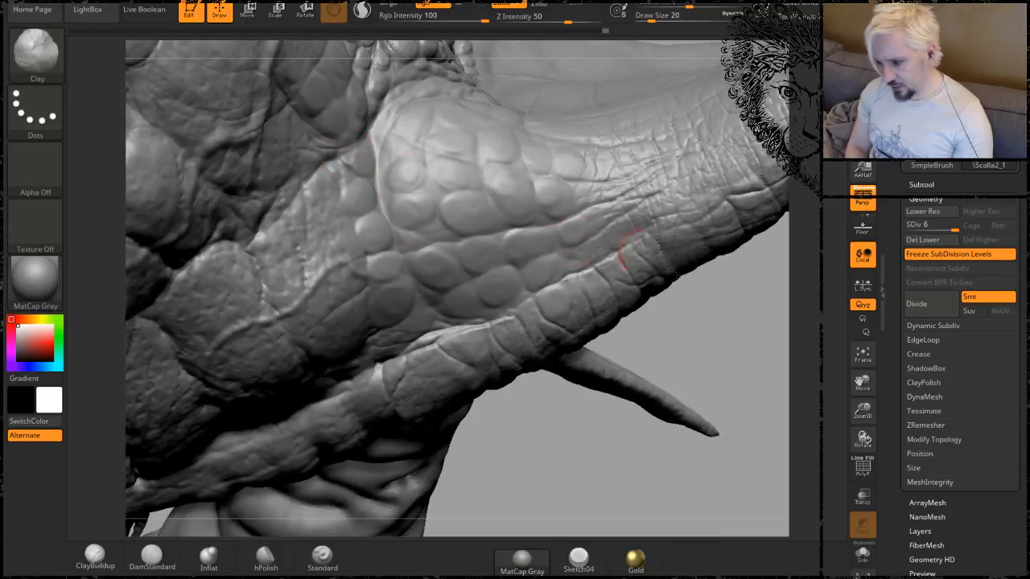
Build up rounded plates across the upper side of the horn base and out towards the fine wrinkles of the horn.
{"action": "left_click_drag", "start_coordinate": [718, 352], "coordinate": [594, 117]}
{"action": "mouse_move", "coordinate": [568, 82]}
{"action": "left_mouse_down"}
{"action": "mouse_move", "coordinate": [599, 178]}
{"action": "mouse_move", "coordinate": [540, 196]}
{"action": "left_mouse_up"}
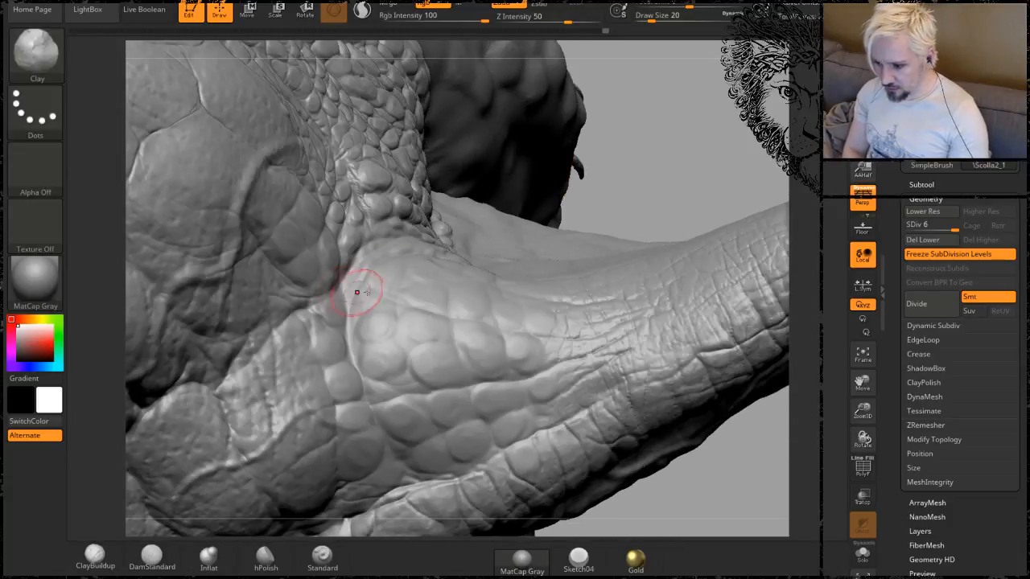
{"action": "left_click_drag", "start_coordinate": [655, 156], "coordinate": [391, 271]}
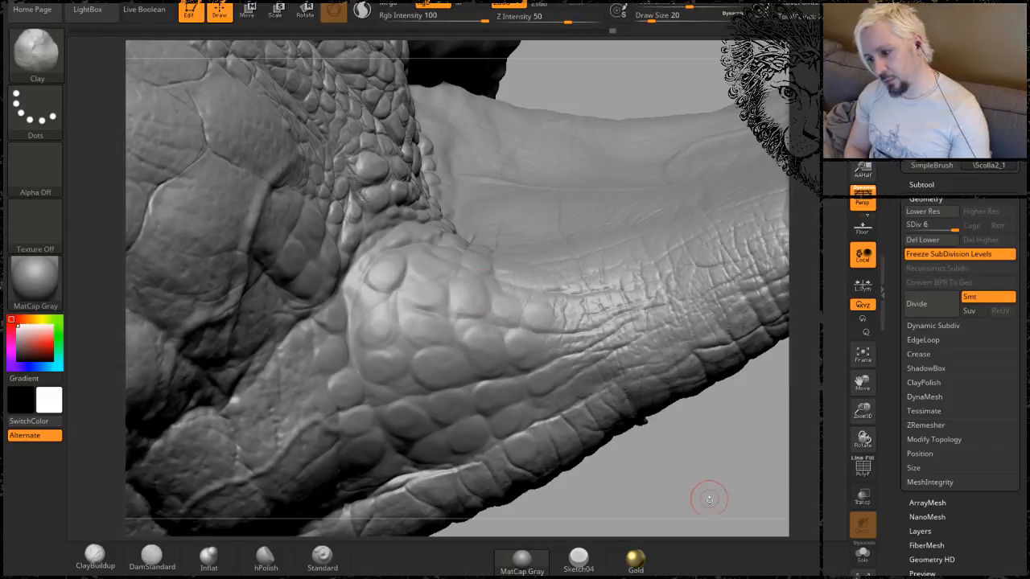
{"action": "left_click_drag", "start_coordinate": [709, 499], "coordinate": [506, 340]}
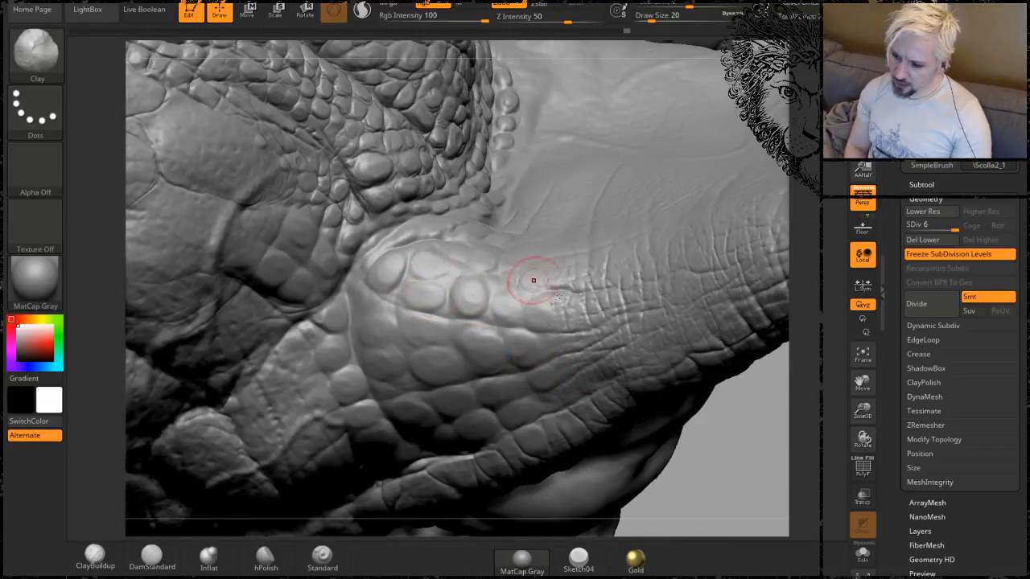
{"action": "left_click_drag", "start_coordinate": [731, 485], "coordinate": [716, 383]}
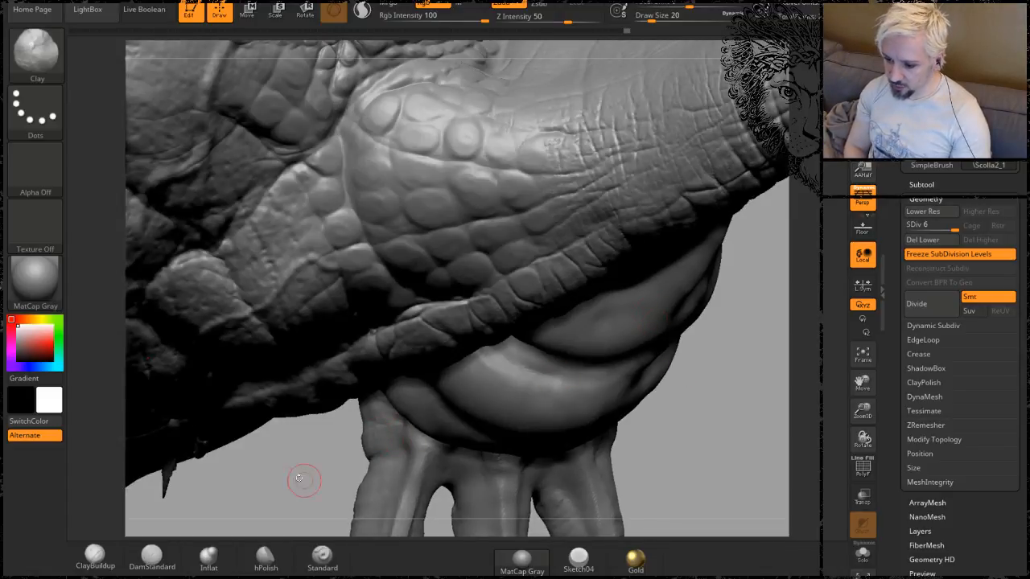
{"action": "left_click_drag", "start_coordinate": [299, 478], "coordinate": [568, 133]}
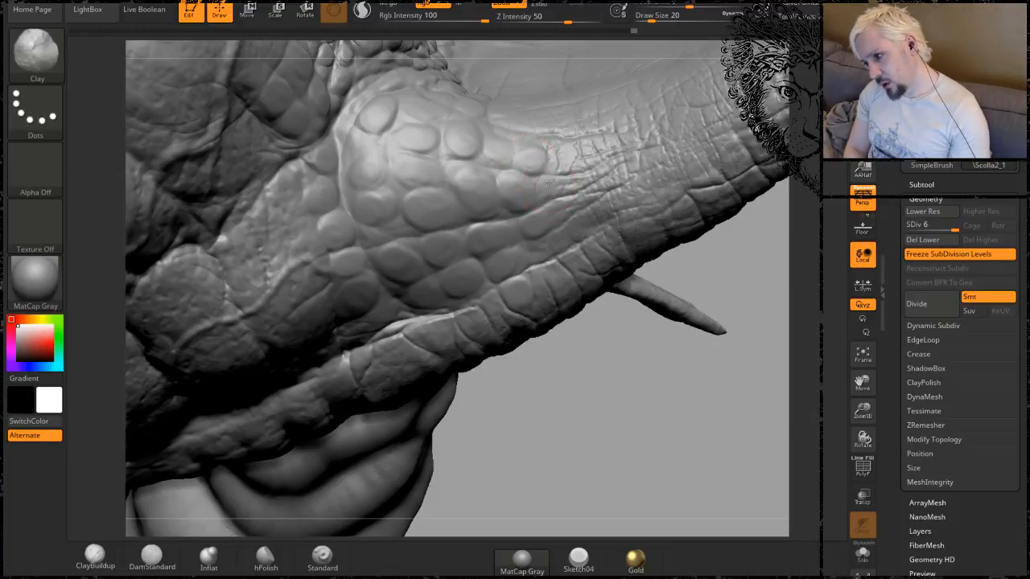
Fill the lower corner of the horn base with a small rounded scale between the forehead plate and the brow ridge.
{"action": "left_click_drag", "start_coordinate": [604, 371], "coordinate": [568, 299]}
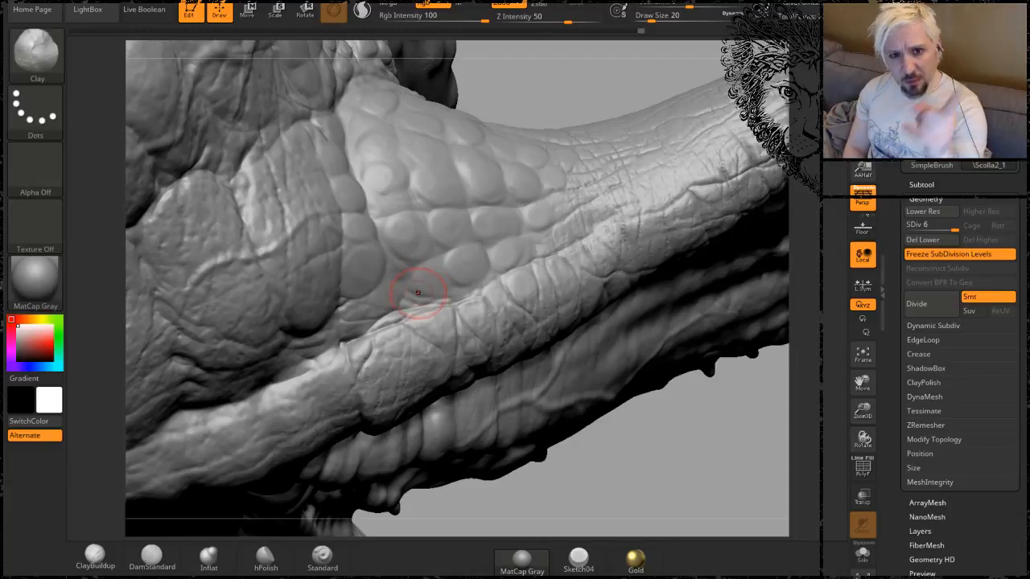
{"action": "mouse_move", "coordinate": [542, 86]}
{"action": "left_mouse_down"}
{"action": "mouse_move", "coordinate": [546, 103]}
{"action": "mouse_move", "coordinate": [559, 104]}
{"action": "mouse_move", "coordinate": [508, 238]}
{"action": "left_mouse_up"}
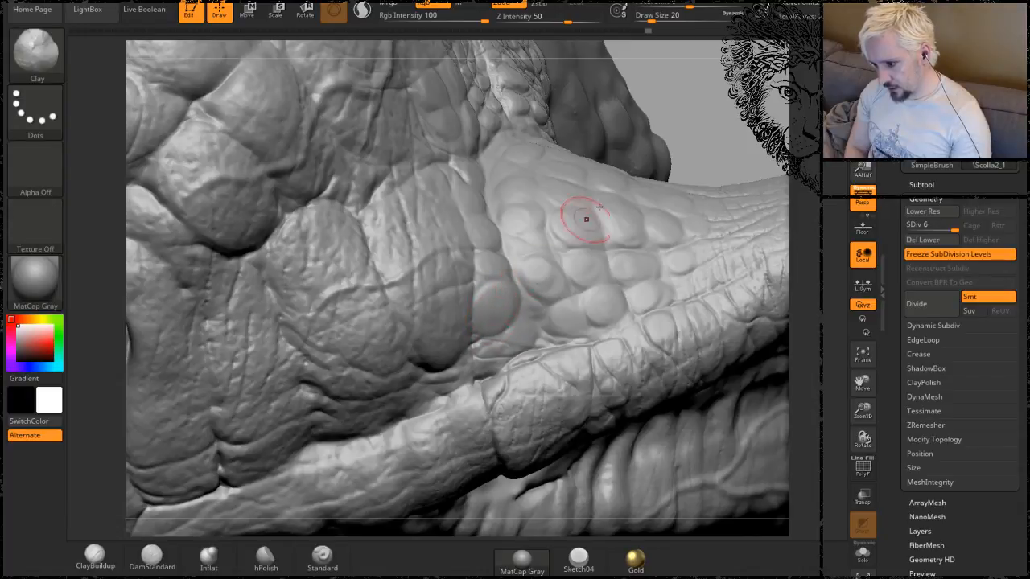
{"action": "left_click_drag", "start_coordinate": [691, 138], "coordinate": [561, 317]}
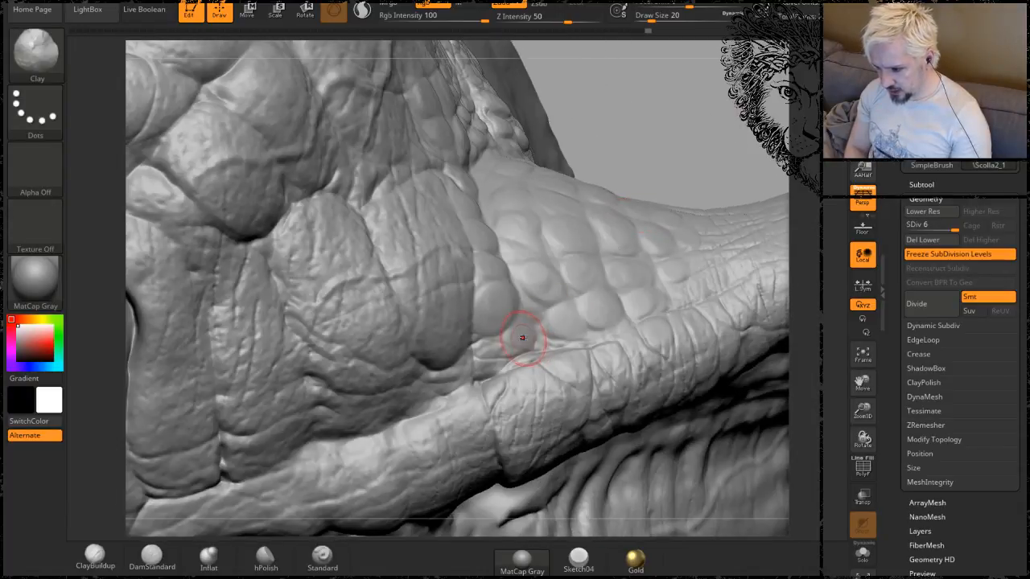
{"action": "mouse_move", "coordinate": [688, 126]}
{"action": "left_mouse_down"}
{"action": "mouse_move", "coordinate": [678, 127]}
{"action": "mouse_move", "coordinate": [696, 120]}
{"action": "mouse_move", "coordinate": [615, 117]}
{"action": "mouse_move", "coordinate": [316, 327]}
{"action": "left_mouse_up"}
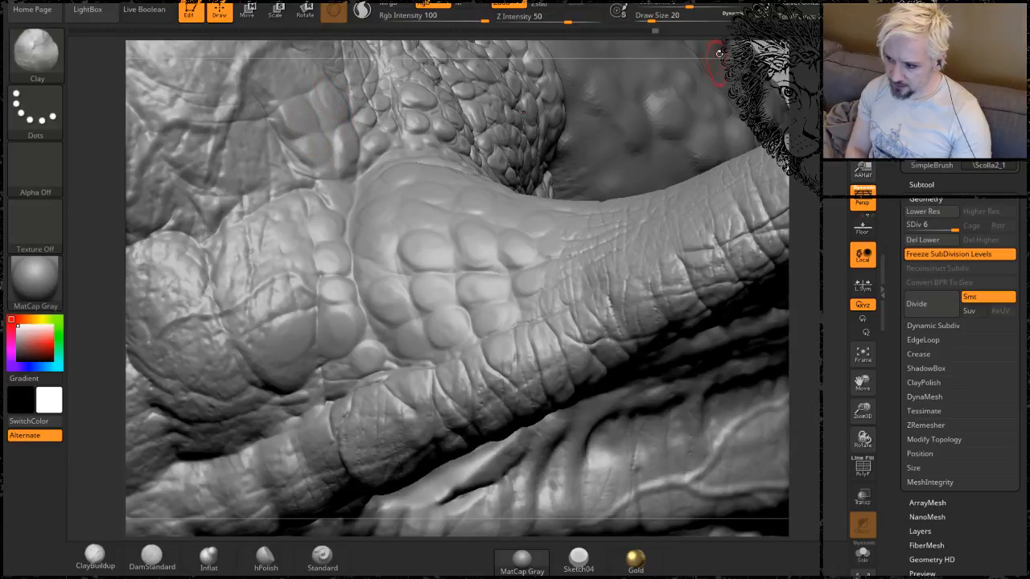
Examine the reworked horn bases and forehead plates against the whole head from several angles.
{"action": "left_click_drag", "start_coordinate": [728, 60], "coordinate": [715, 54], "text": "alt"}
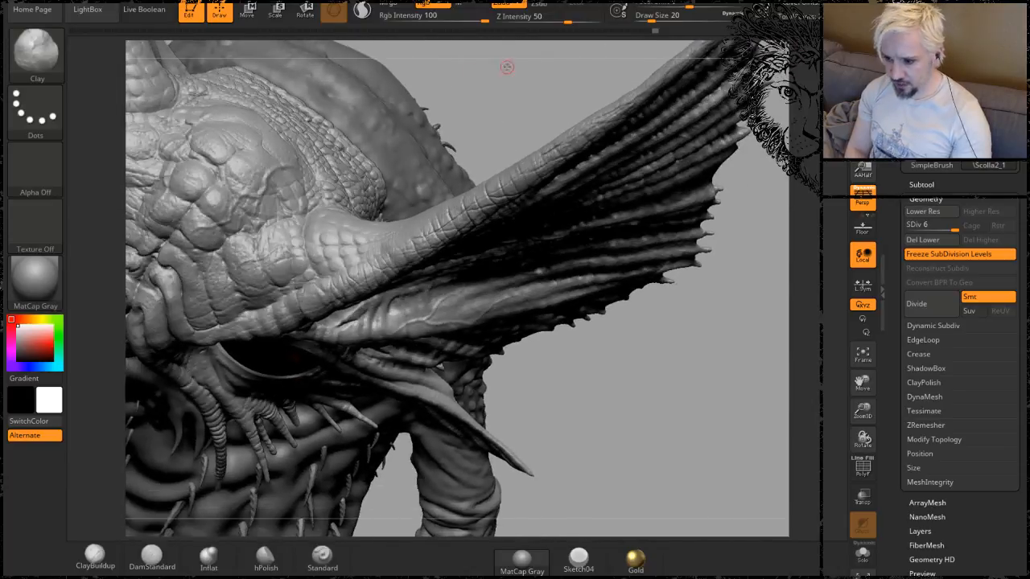
{"action": "left_click_drag", "start_coordinate": [505, 62], "coordinate": [354, 160]}
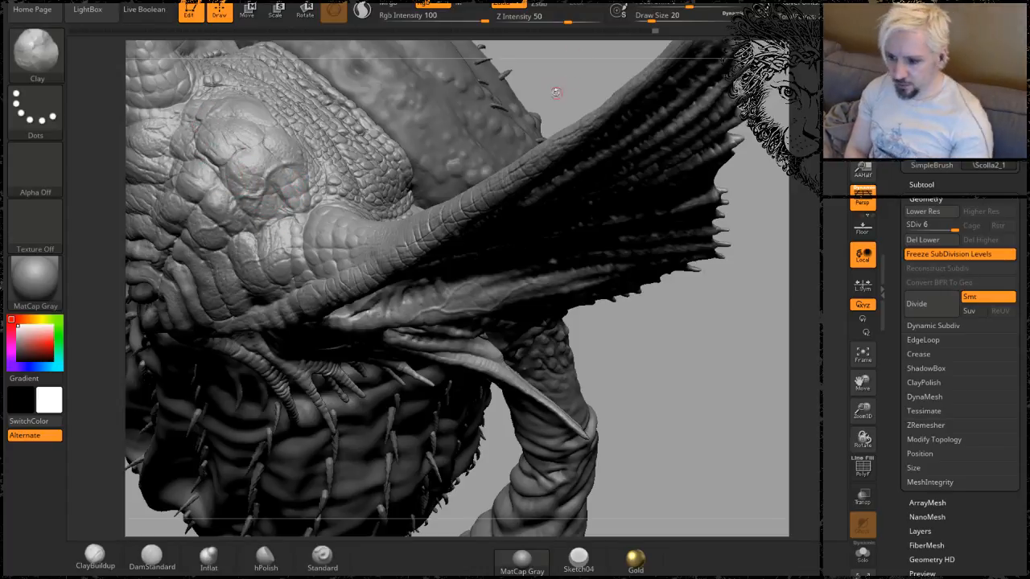
{"action": "left_click_drag", "start_coordinate": [570, 55], "coordinate": [538, 120]}
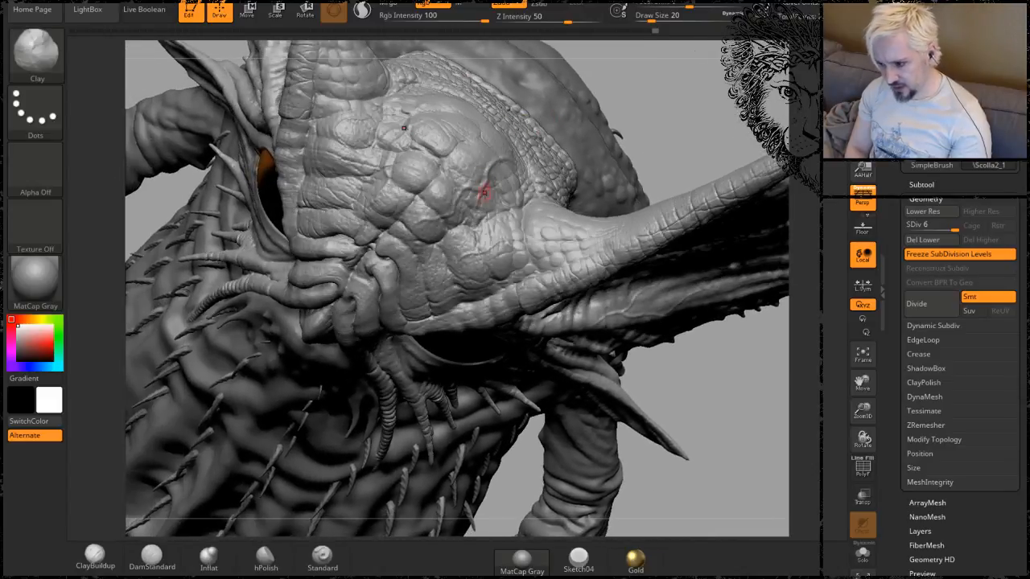
{"action": "left_click_drag", "start_coordinate": [686, 110], "coordinate": [475, 178]}
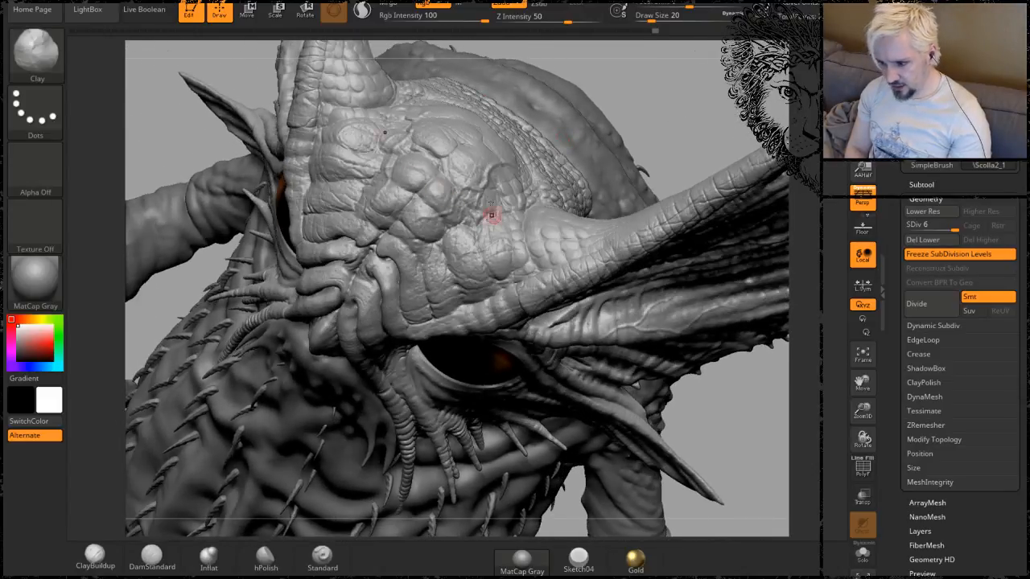
{"action": "left_click_drag", "start_coordinate": [696, 111], "coordinate": [585, 201]}
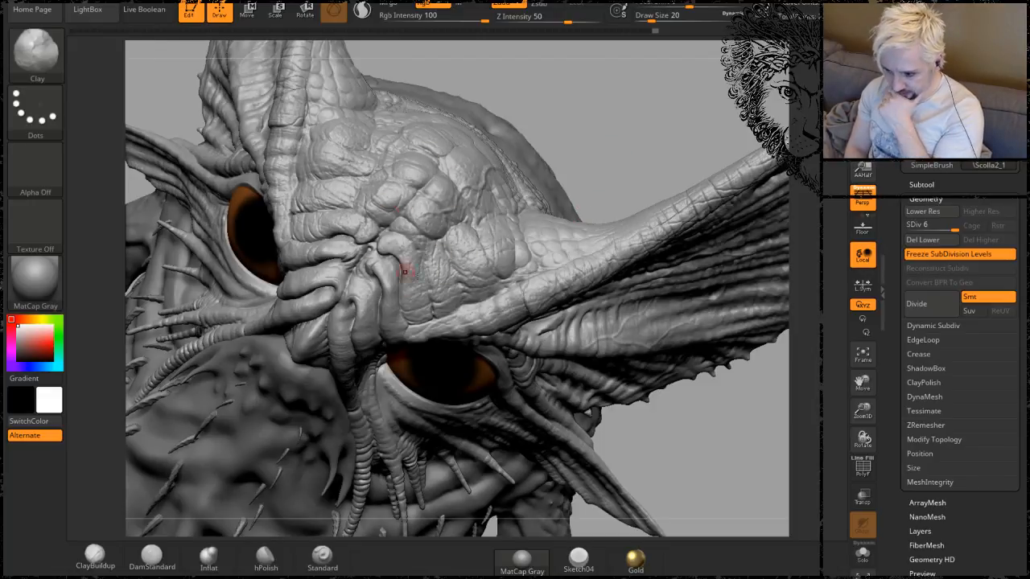
{"action": "left_click_drag", "start_coordinate": [602, 134], "coordinate": [454, 232]}
{"action": "left_click_drag", "start_coordinate": [618, 139], "coordinate": [467, 186]}
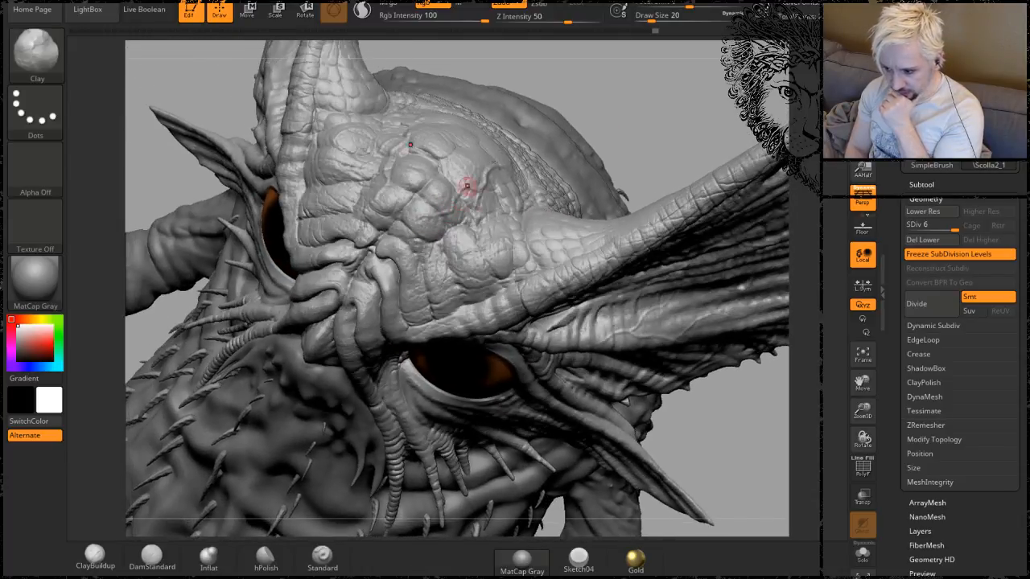
{"action": "mouse_move", "coordinate": [669, 114]}
{"action": "left_mouse_down"}
{"action": "mouse_move", "coordinate": [546, 229]}
{"action": "mouse_move", "coordinate": [503, 245]}
{"action": "left_mouse_up"}
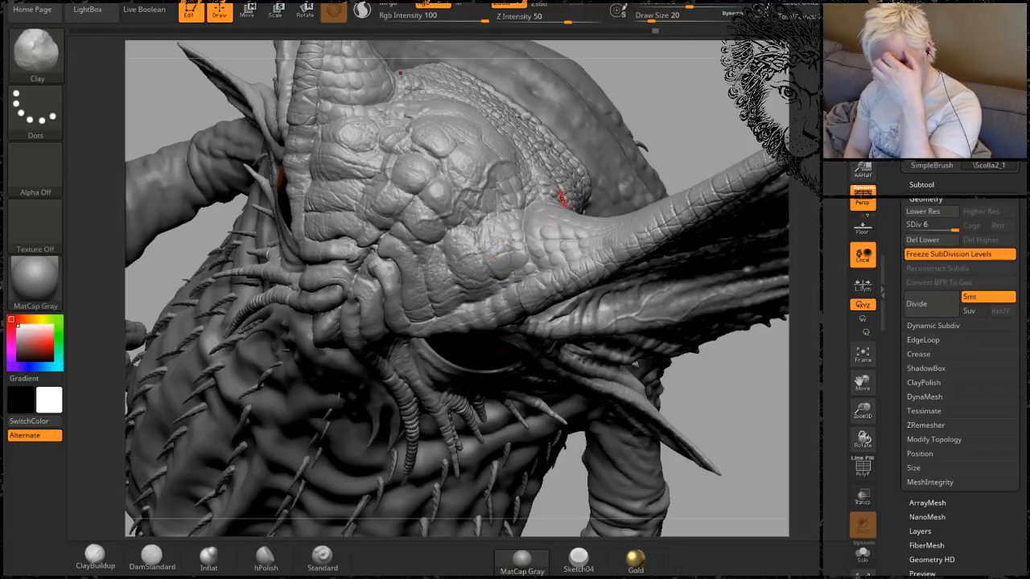
{"action": "left_click_drag", "start_coordinate": [674, 124], "coordinate": [716, 161], "text": "alt"}
{"action": "mouse_move", "coordinate": [737, 105]}
{"action": "left_mouse_down"}
{"action": "mouse_move", "coordinate": [719, 93]}
{"action": "mouse_move", "coordinate": [684, 129]}
{"action": "left_mouse_up"}
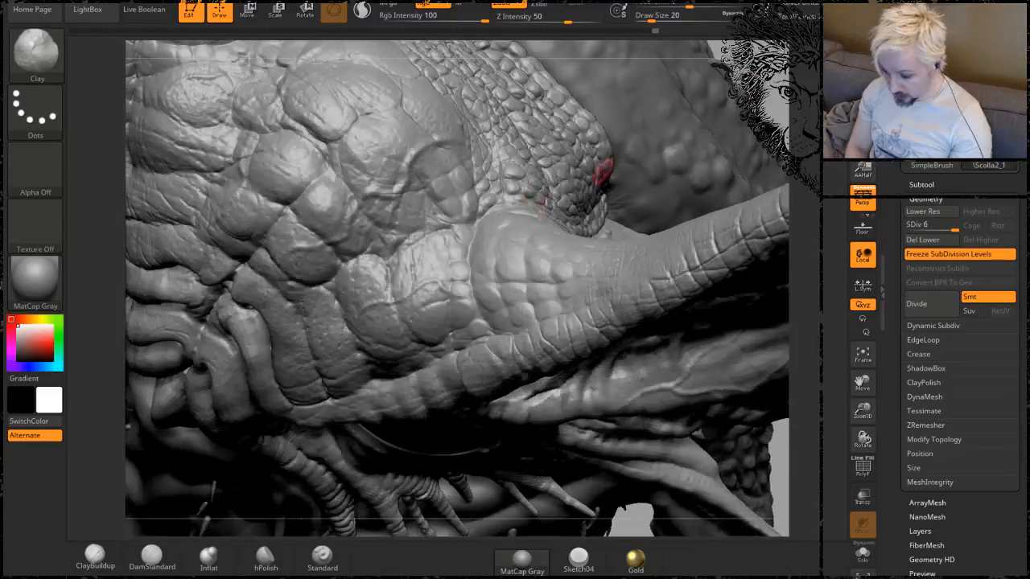
Touch up the wrinkled forehead plate beside the horn base with a short Clay stroke.
{"action": "mouse_move", "coordinate": [437, 270]}
{"action": "left_mouse_down"}
{"action": "mouse_move", "coordinate": [455, 264]}
{"action": "mouse_move", "coordinate": [438, 289]}
{"action": "mouse_move", "coordinate": [455, 270]}
{"action": "left_mouse_up"}
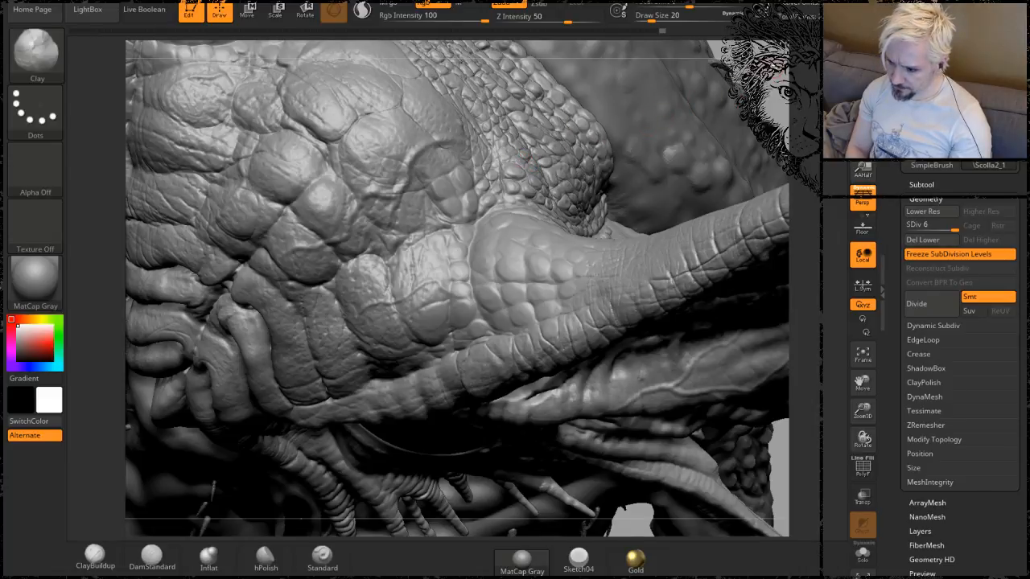
{"action": "left_click_drag", "start_coordinate": [719, 51], "coordinate": [688, 95]}
{"action": "left_click_drag", "start_coordinate": [771, 111], "coordinate": [749, 133]}
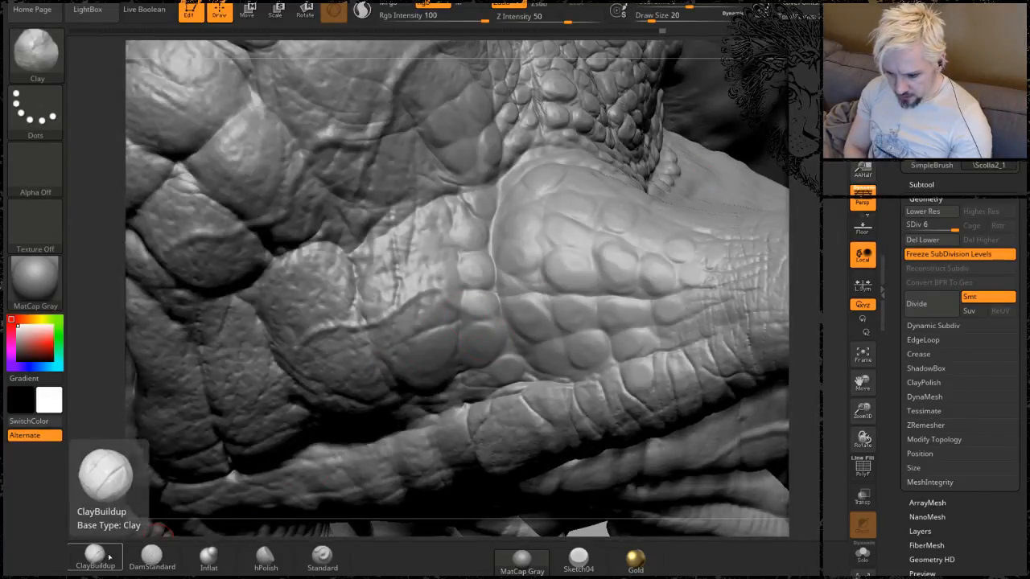
Carve fine creases around the central plates of the horn base with the DamStandard brush at draw size 9.
{"action": "left_click", "coordinate": [152, 555]}
{"action": "key", "text": "space"}
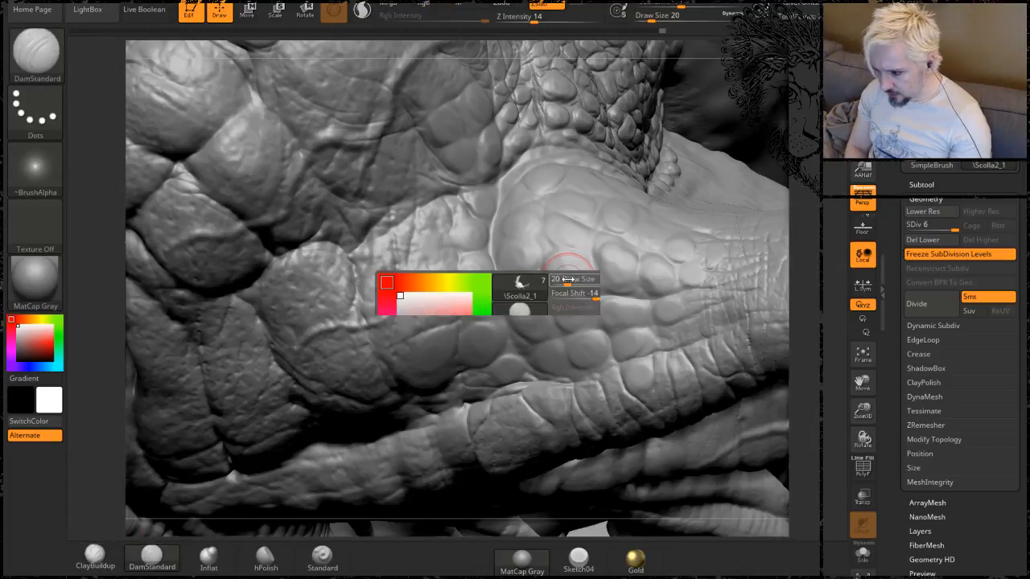
{"action": "left_click_drag", "start_coordinate": [567, 279], "coordinate": [564, 276]}
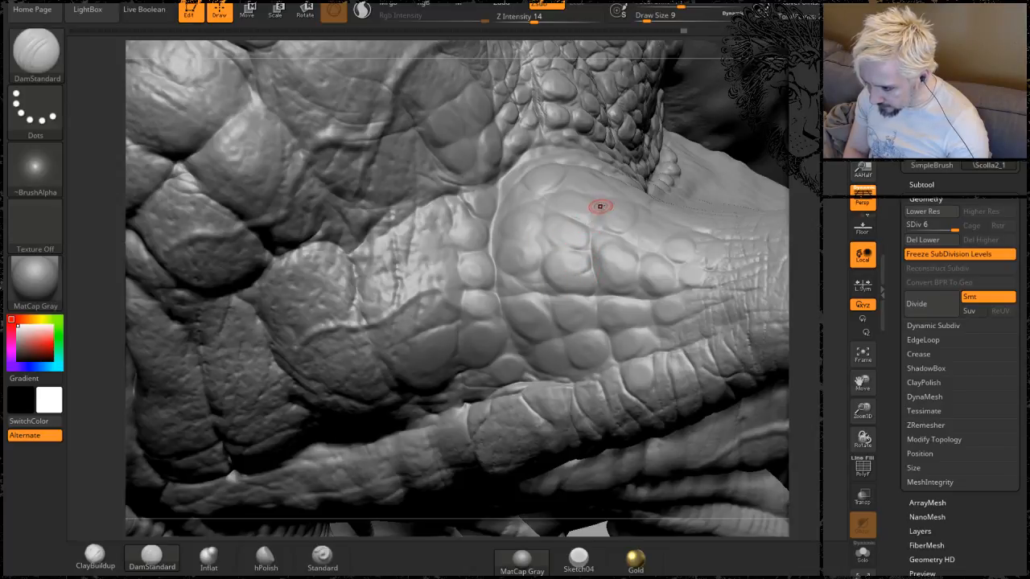
{"action": "left_click_drag", "start_coordinate": [797, 93], "coordinate": [861, 98]}
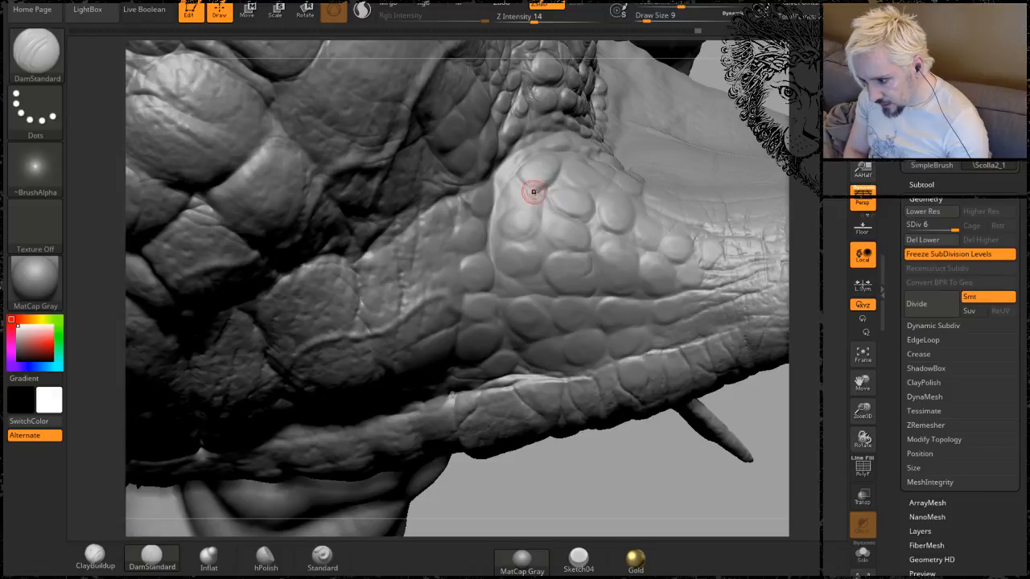
Sharpen the gaps between the upper horn-base plates nearest the forehead with short carved strokes.
{"action": "mouse_move", "coordinate": [539, 194]}
{"action": "left_mouse_down"}
{"action": "mouse_move", "coordinate": [517, 170]}
{"action": "mouse_move", "coordinate": [523, 185]}
{"action": "mouse_move", "coordinate": [543, 188]}
{"action": "left_mouse_up"}
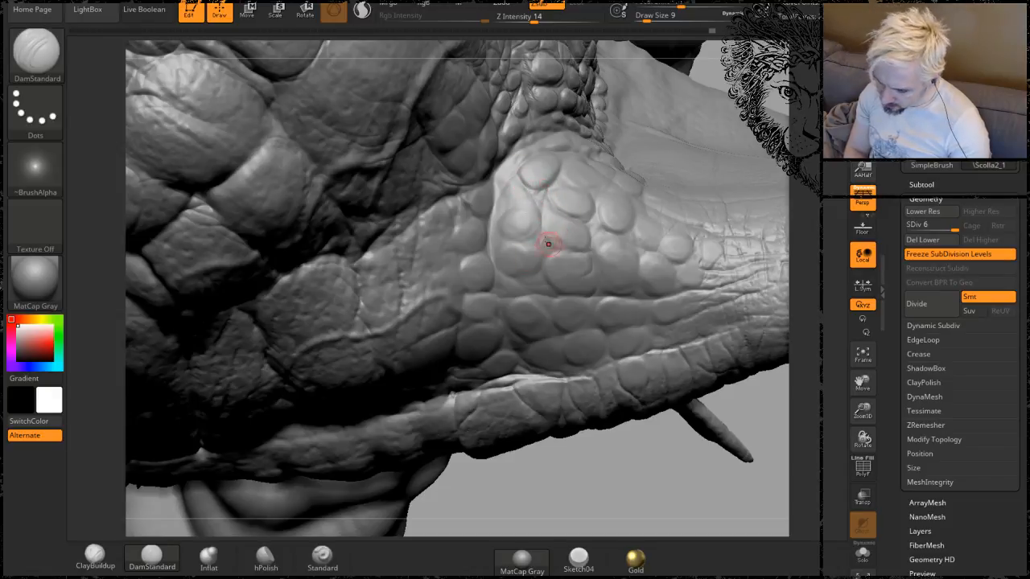
{"action": "mouse_move", "coordinate": [546, 231]}
{"action": "left_mouse_down"}
{"action": "mouse_move", "coordinate": [568, 246]}
{"action": "mouse_move", "coordinate": [589, 235]}
{"action": "mouse_move", "coordinate": [548, 206]}
{"action": "left_mouse_up"}
{"action": "right_click_drag", "start_coordinate": [534, 233], "coordinate": [564, 218]}
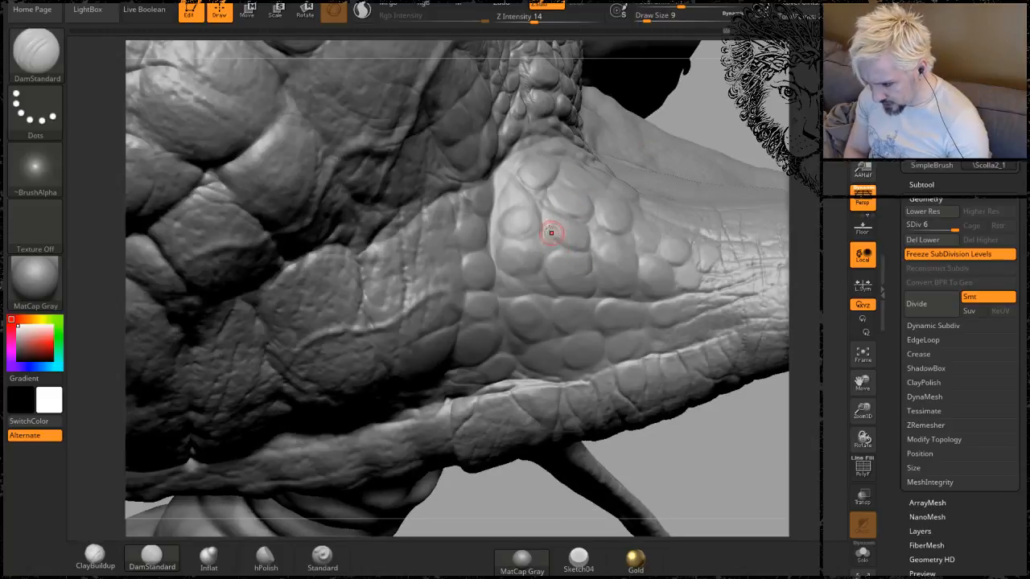
{"action": "left_click_drag", "start_coordinate": [555, 247], "coordinate": [562, 247]}
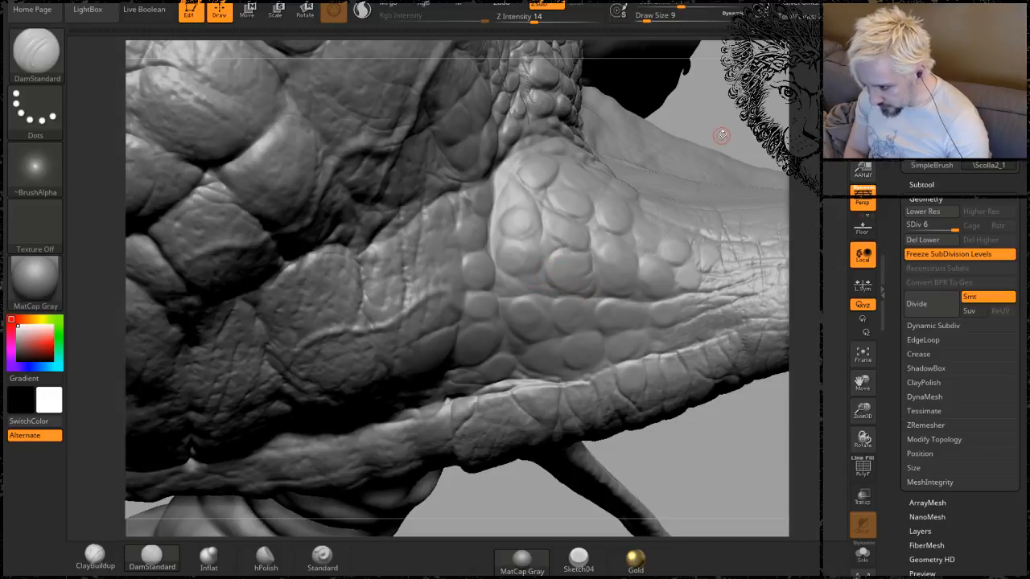
{"action": "right_click_drag", "start_coordinate": [722, 135], "coordinate": [581, 303]}
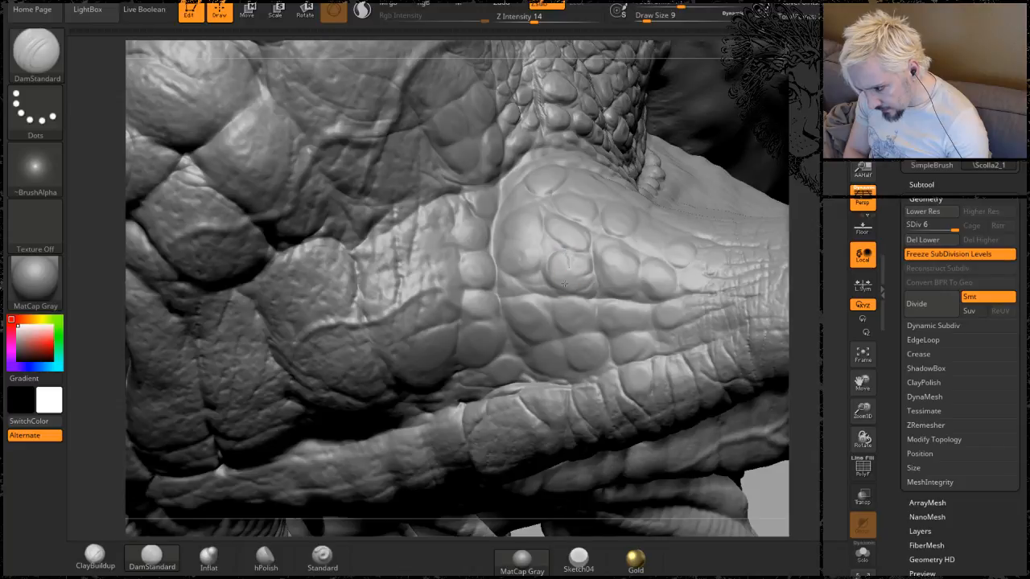
Carve tight creases around the slanted middle plate of the horn base, separating it from the plates next to it.
{"action": "mouse_move", "coordinate": [816, 175]}
{"action": "left_mouse_down", "text": "alt"}
{"action": "mouse_move", "coordinate": [798, 203]}
{"action": "mouse_move", "coordinate": [720, 207]}
{"action": "left_mouse_up", "text": "alt"}
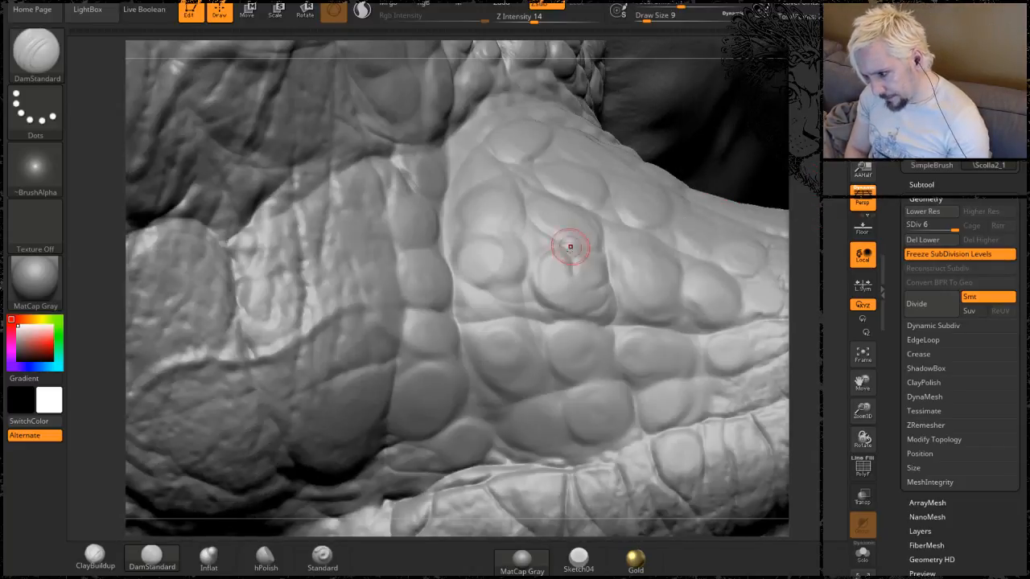
{"action": "mouse_move", "coordinate": [571, 254]}
{"action": "left_mouse_down"}
{"action": "mouse_move", "coordinate": [589, 249]}
{"action": "mouse_move", "coordinate": [543, 230]}
{"action": "left_mouse_up"}
{"action": "left_click_drag", "start_coordinate": [805, 107], "coordinate": [708, 161]}
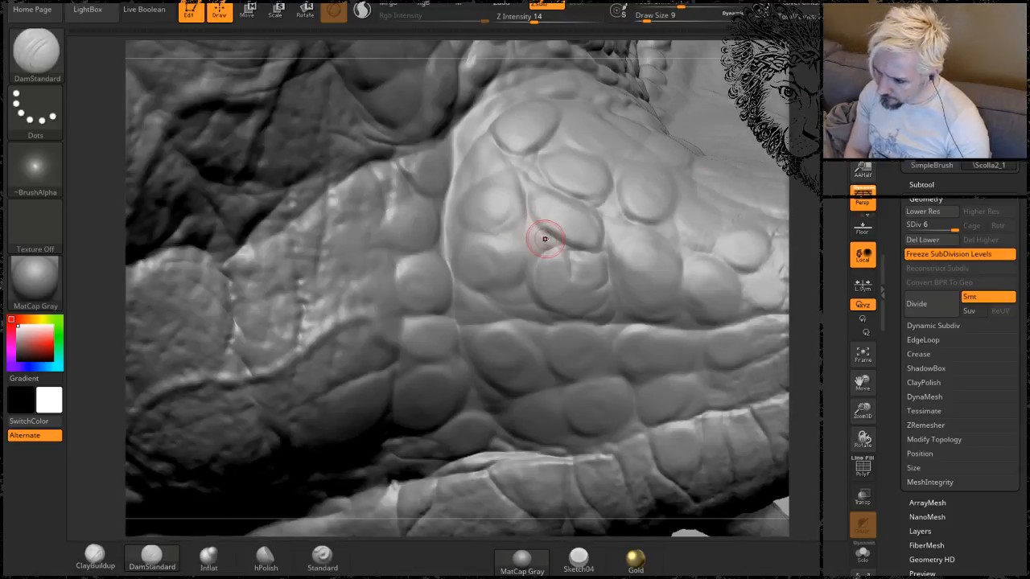
{"action": "mouse_move", "coordinate": [547, 239]}
{"action": "left_mouse_down"}
{"action": "mouse_move", "coordinate": [532, 217]}
{"action": "mouse_move", "coordinate": [543, 232]}
{"action": "left_mouse_up"}
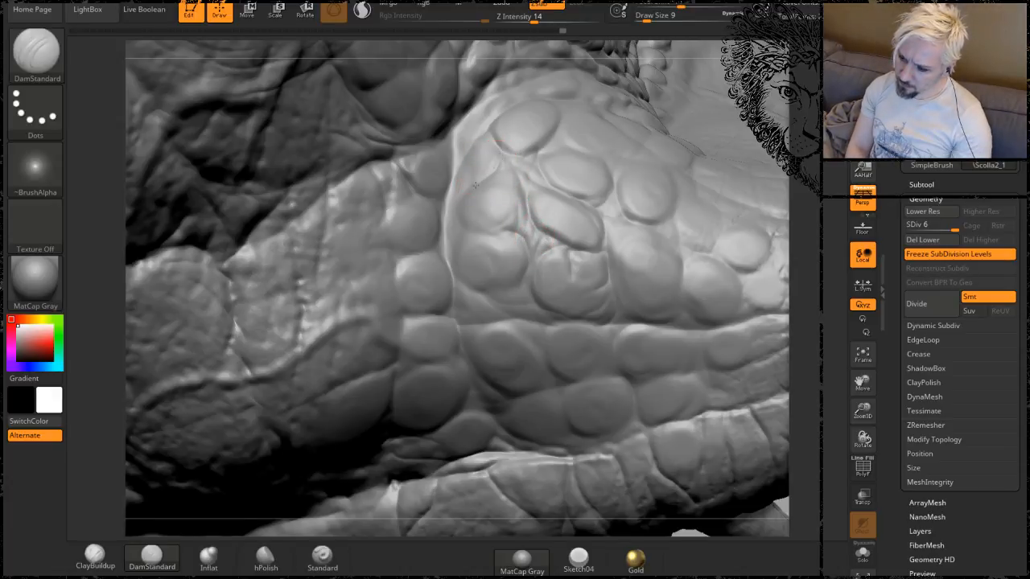
{"action": "right_click_drag", "start_coordinate": [660, 138], "coordinate": [621, 120]}
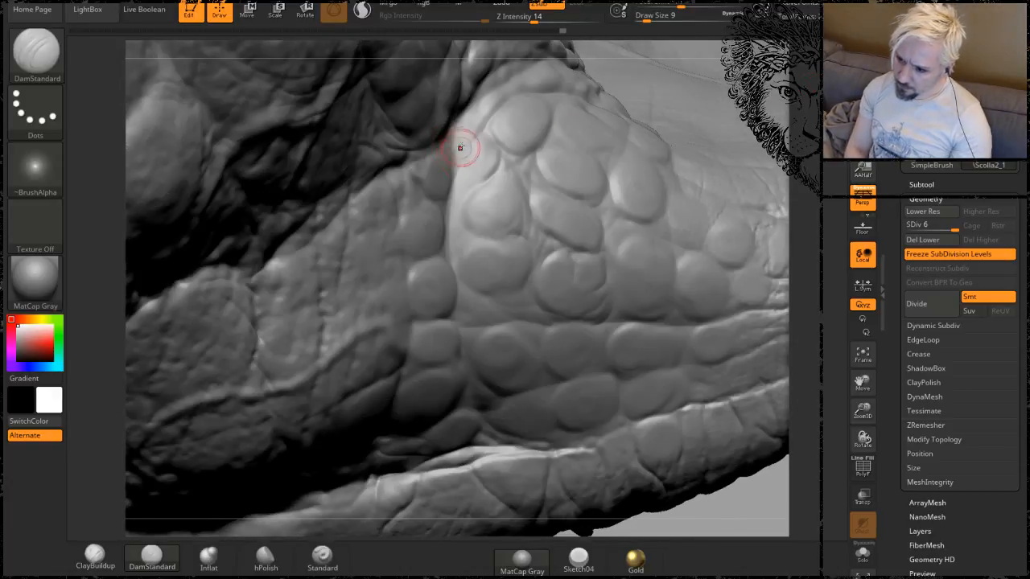
Carve creases around the rounded horn-base plates nearest the forehead and below the slanted middle plate.
{"action": "mouse_move", "coordinate": [482, 129]}
{"action": "left_mouse_down"}
{"action": "mouse_move", "coordinate": [463, 159]}
{"action": "mouse_move", "coordinate": [455, 218]}
{"action": "mouse_move", "coordinate": [470, 244]}
{"action": "left_mouse_up"}
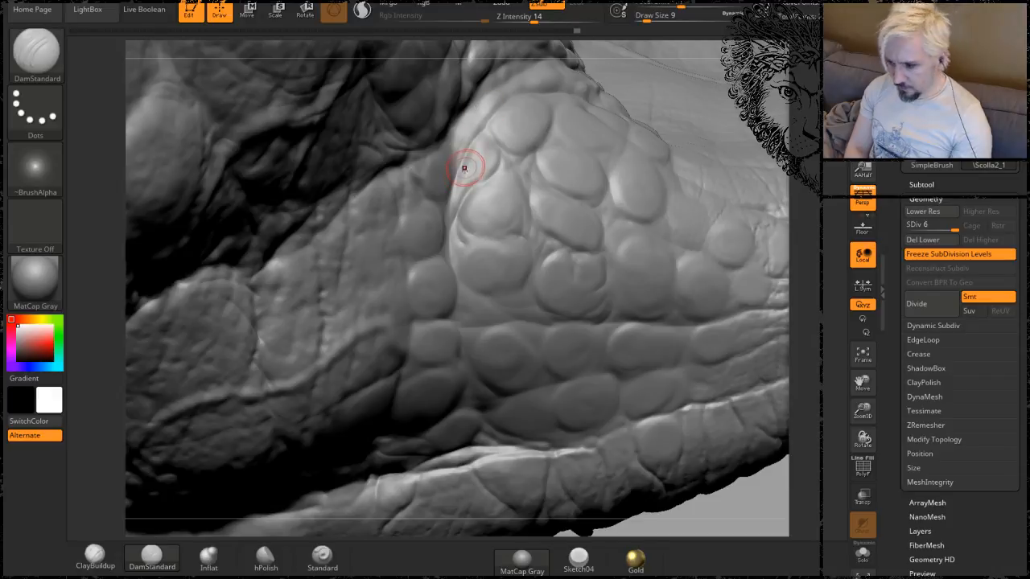
{"action": "left_click_drag", "start_coordinate": [813, 85], "coordinate": [844, 79]}
{"action": "left_click_drag", "start_coordinate": [487, 128], "coordinate": [480, 135]}
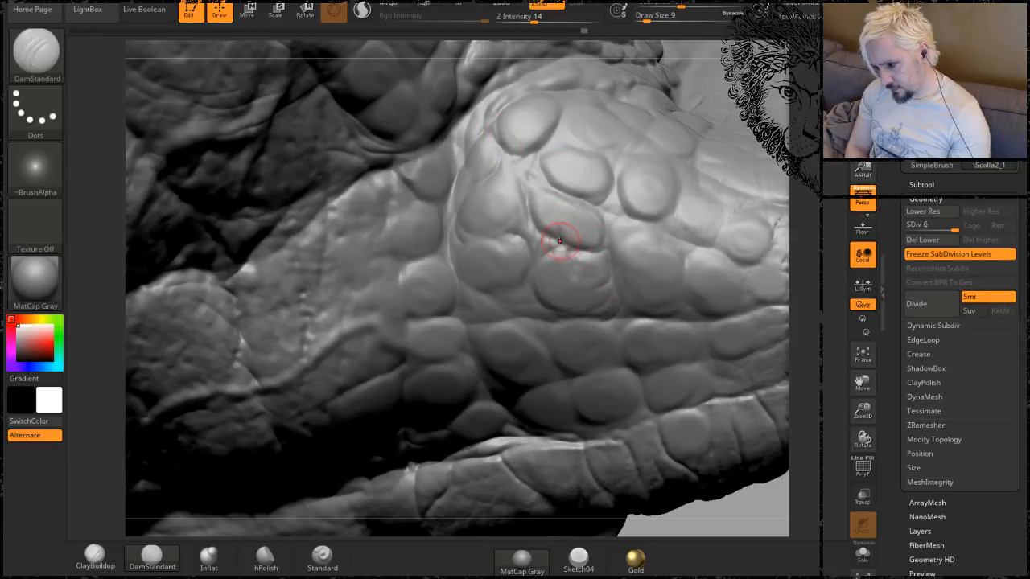
{"action": "mouse_move", "coordinate": [576, 224]}
{"action": "left_mouse_down"}
{"action": "mouse_move", "coordinate": [550, 214]}
{"action": "mouse_move", "coordinate": [566, 222]}
{"action": "left_mouse_up"}
{"action": "left_click_drag", "start_coordinate": [802, 189], "coordinate": [812, 161]}
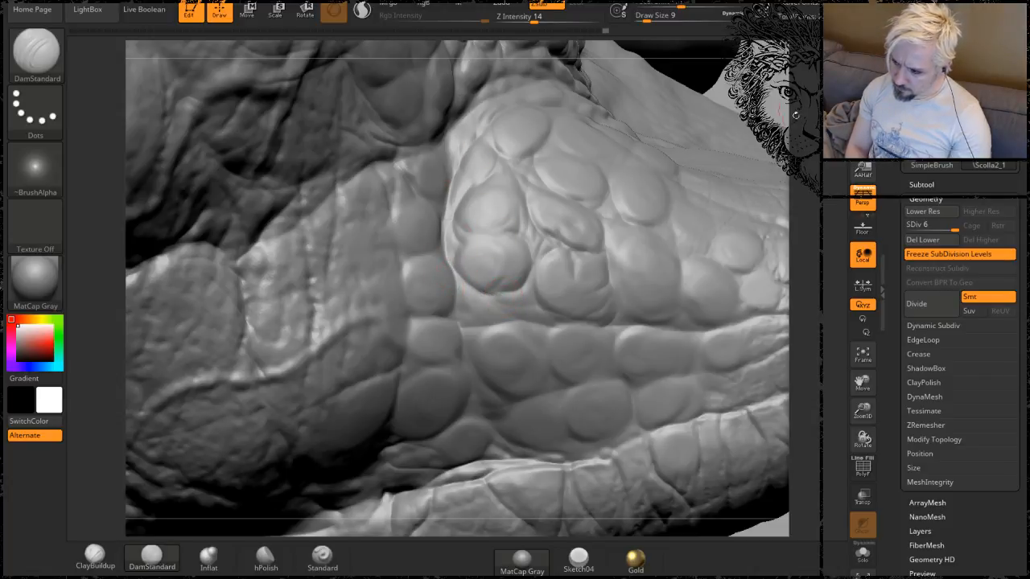
Deepen the seam between forehead and horn base, and outline the small plate below the forehead-side plates and the lower plates.
{"action": "left_click_drag", "start_coordinate": [796, 115], "coordinate": [808, 136]}
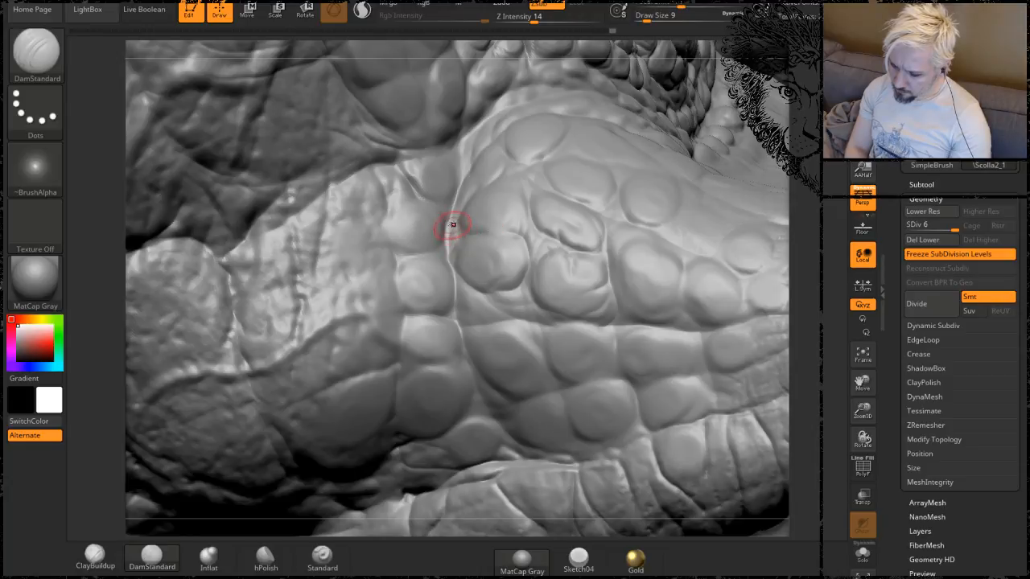
{"action": "left_click_drag", "start_coordinate": [451, 221], "coordinate": [448, 248]}
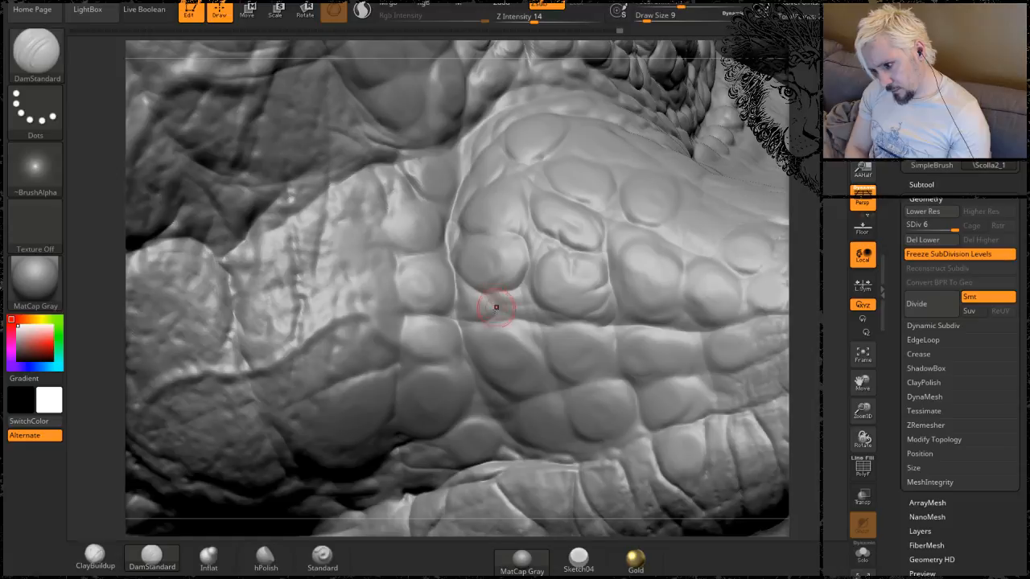
{"action": "left_click_drag", "start_coordinate": [496, 307], "coordinate": [486, 318]}
{"action": "left_click_drag", "start_coordinate": [795, 129], "coordinate": [806, 109]}
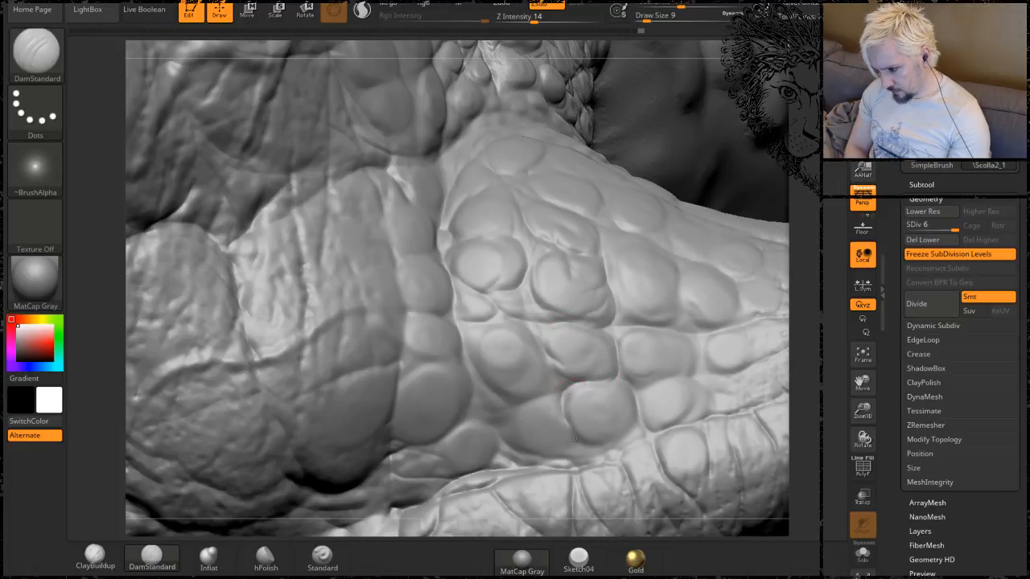
{"action": "left_click_drag", "start_coordinate": [809, 304], "coordinate": [781, 266]}
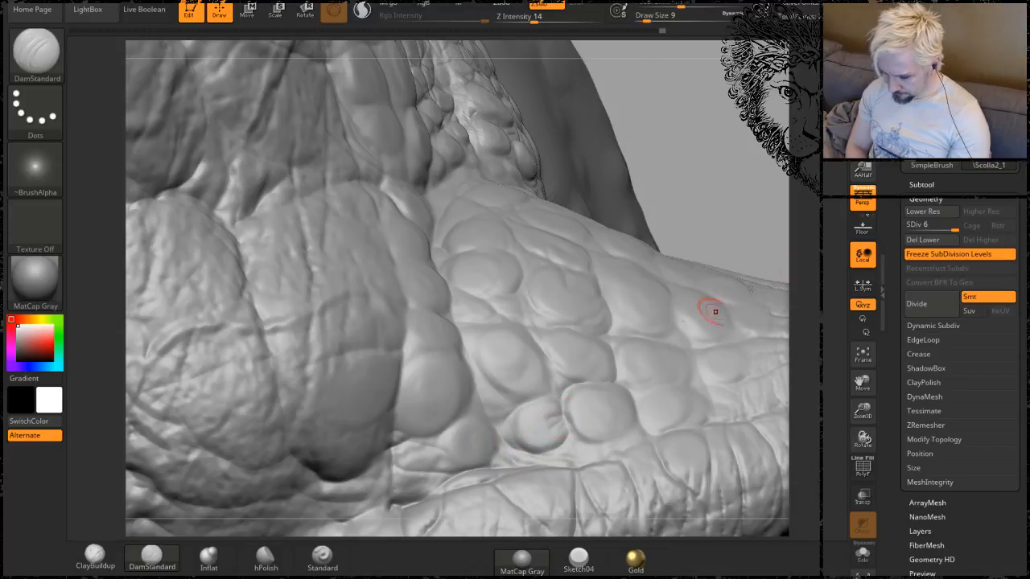
Carve deeper creases around the small lower plate beside the ridge, its round neighbour and the row of plates above them.
{"action": "right_click_drag", "start_coordinate": [708, 311], "coordinate": [614, 384]}
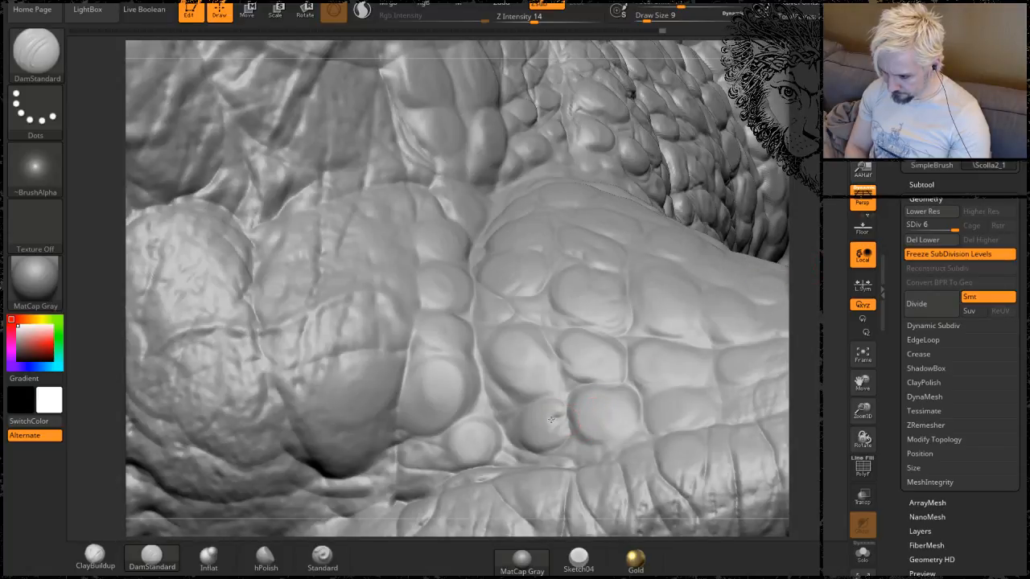
{"action": "mouse_move", "coordinate": [559, 419]}
{"action": "left_mouse_down"}
{"action": "mouse_move", "coordinate": [576, 441]}
{"action": "mouse_move", "coordinate": [555, 434]}
{"action": "left_mouse_up"}
{"action": "left_click_drag", "start_coordinate": [800, 286], "coordinate": [816, 283]}
{"action": "mouse_move", "coordinate": [553, 403]}
{"action": "left_mouse_down"}
{"action": "mouse_move", "coordinate": [582, 430]}
{"action": "mouse_move", "coordinate": [573, 433]}
{"action": "mouse_move", "coordinate": [631, 431]}
{"action": "mouse_move", "coordinate": [615, 444]}
{"action": "mouse_move", "coordinate": [664, 413]}
{"action": "left_mouse_up"}
{"action": "left_click_drag", "start_coordinate": [609, 448], "coordinate": [570, 455]}
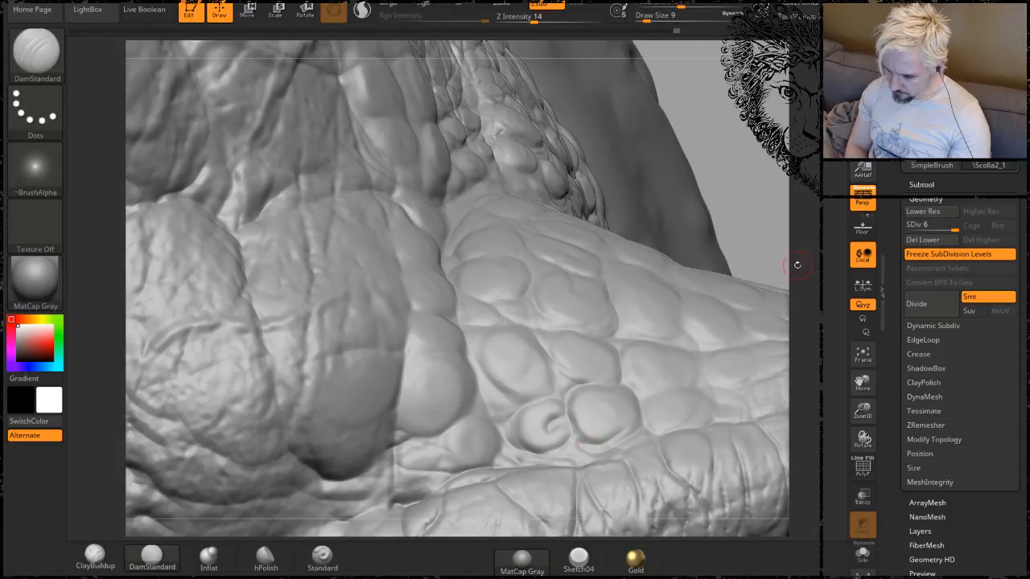
{"action": "left_click_drag", "start_coordinate": [797, 264], "coordinate": [701, 324]}
{"action": "left_click_drag", "start_coordinate": [568, 419], "coordinate": [574, 391]}
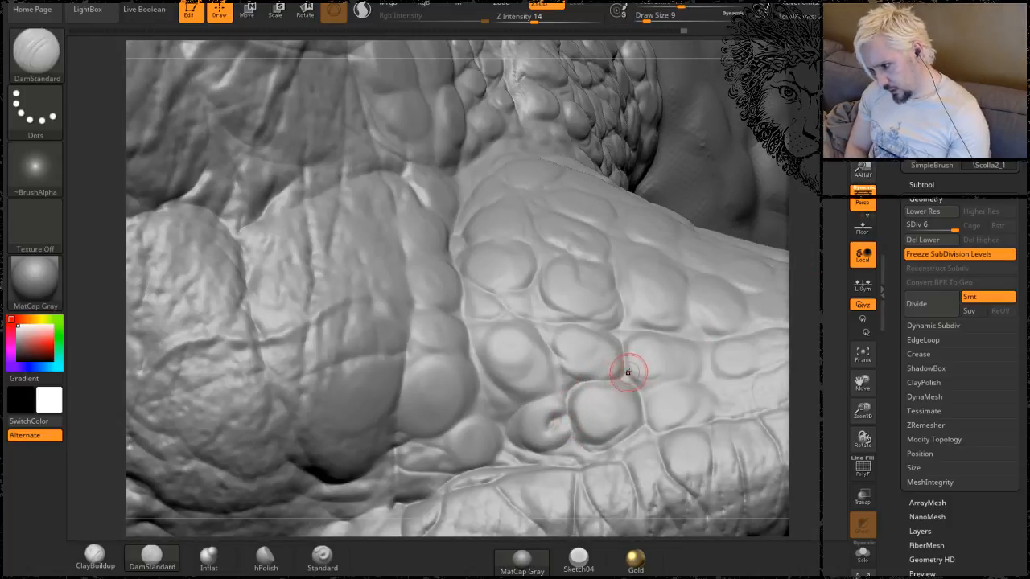
{"action": "left_click_drag", "start_coordinate": [616, 378], "coordinate": [630, 357]}
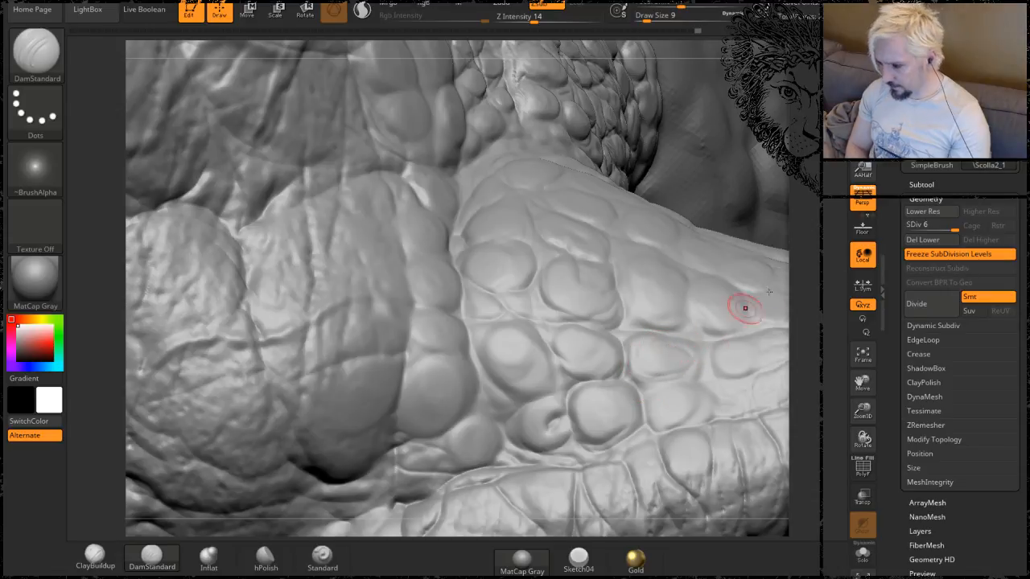
Carve creases around the column of rounded forehead plates bordering the horn base and the large oval plate beside it.
{"action": "left_click_drag", "start_coordinate": [806, 275], "coordinate": [834, 280]}
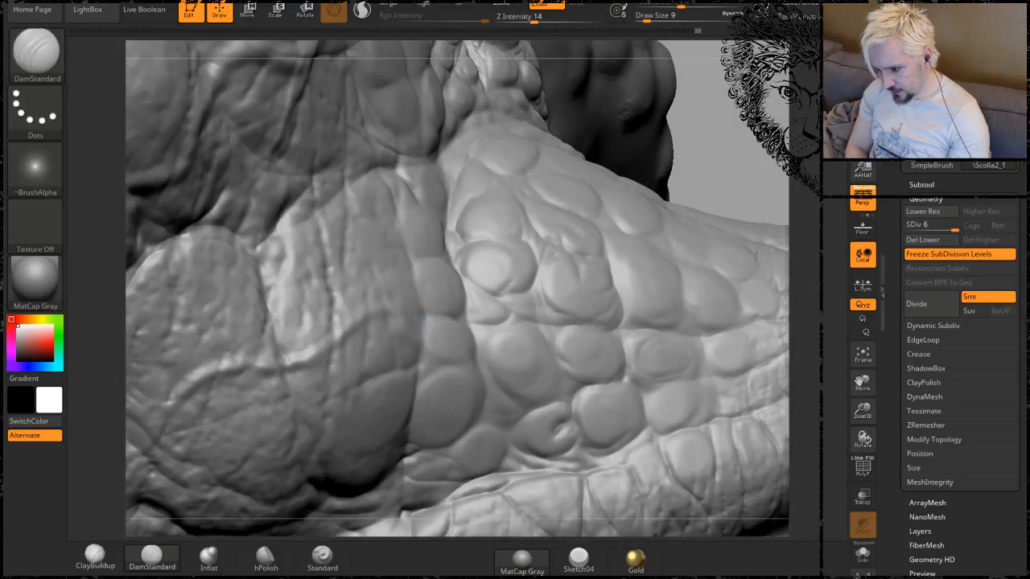
{"action": "left_click_drag", "start_coordinate": [810, 232], "coordinate": [685, 236]}
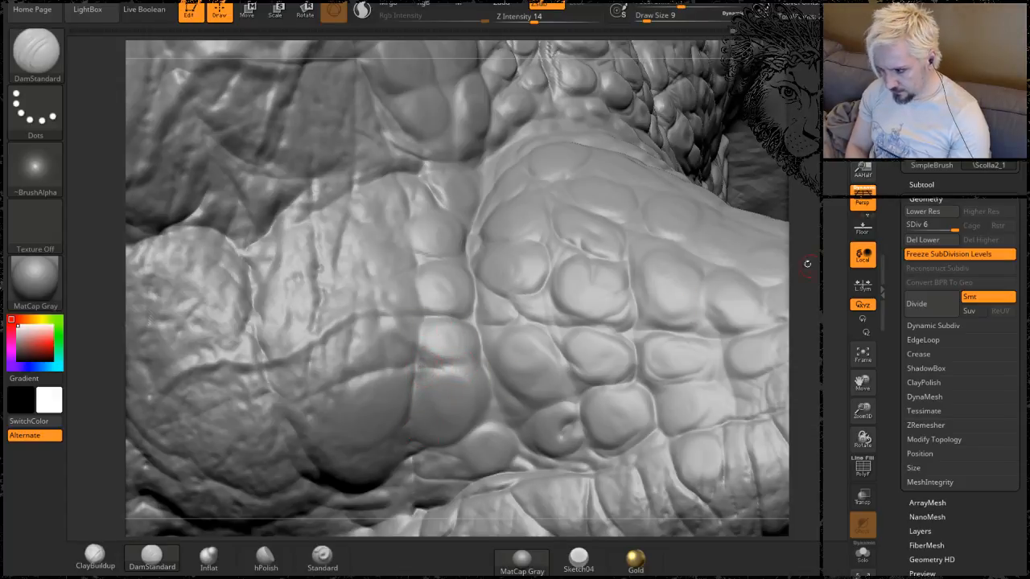
{"action": "left_click_drag", "start_coordinate": [807, 263], "coordinate": [391, 379]}
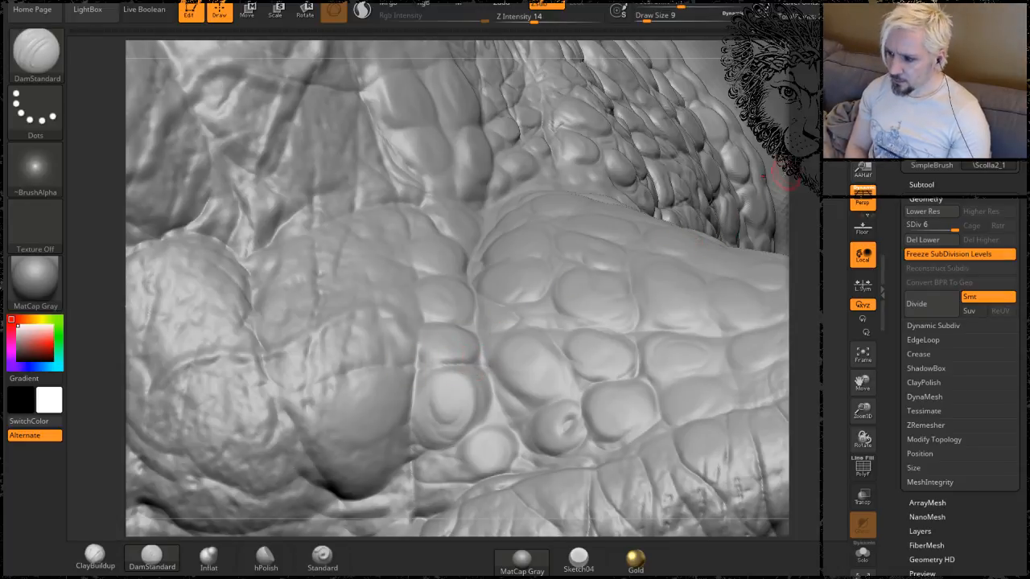
{"action": "left_click_drag", "start_coordinate": [795, 178], "coordinate": [684, 216]}
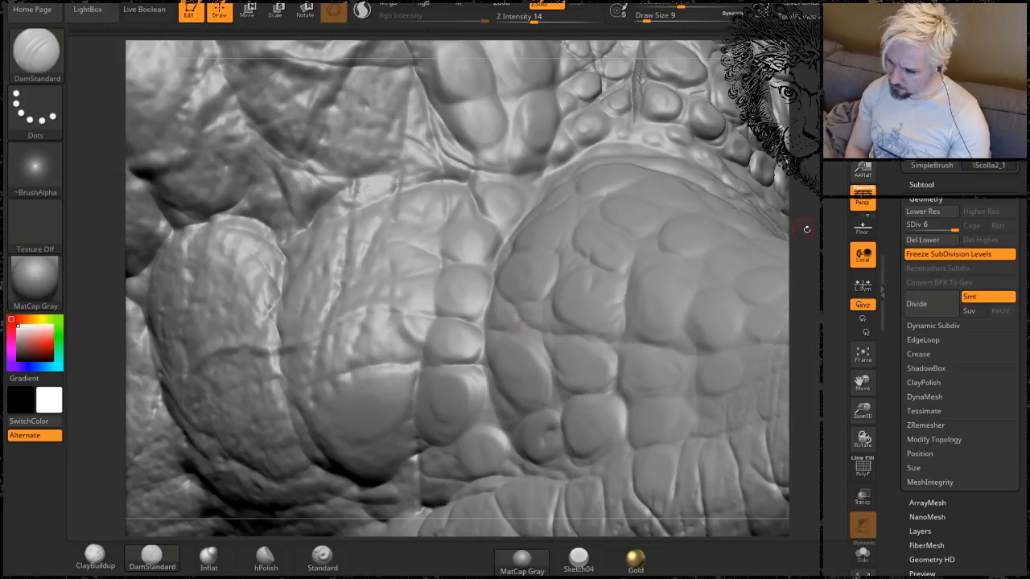
{"action": "left_click_drag", "start_coordinate": [816, 237], "coordinate": [807, 183]}
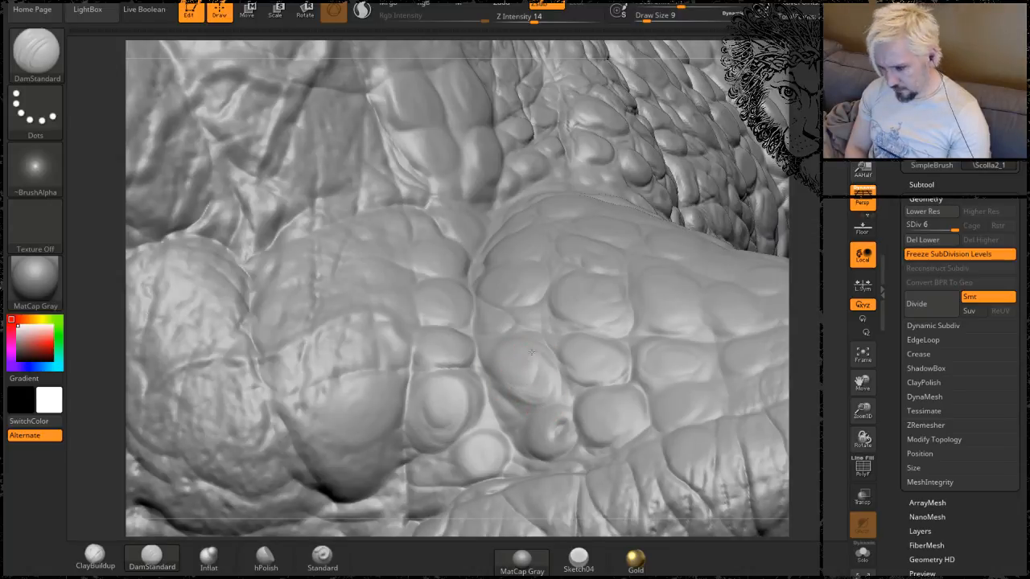
Switch to the Standard brush and start importing an image as its alpha.
{"action": "left_click_drag", "start_coordinate": [818, 244], "coordinate": [728, 179], "text": "alt"}
{"action": "left_click_drag", "start_coordinate": [656, 249], "coordinate": [657, 276]}
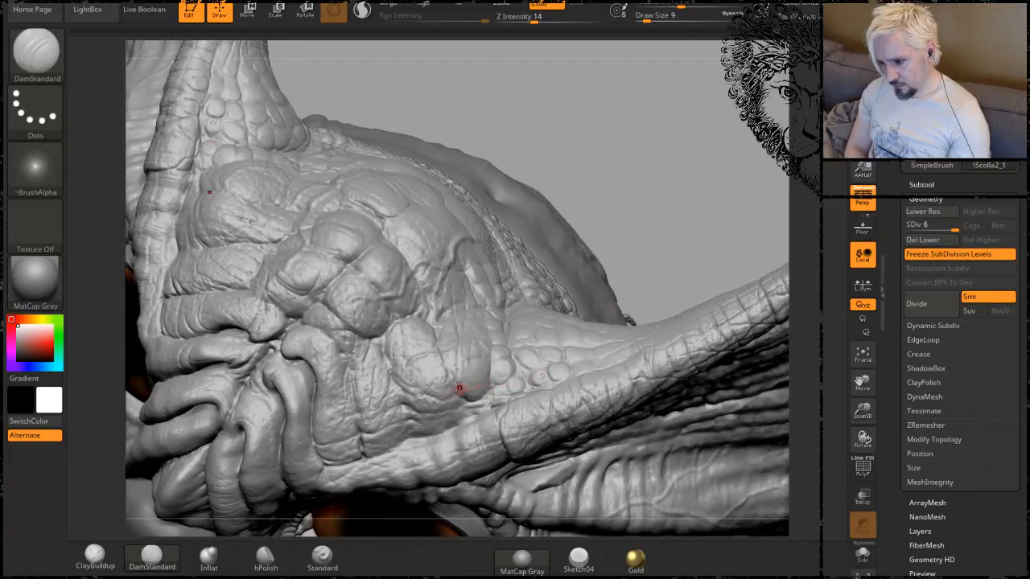
{"action": "left_click_drag", "start_coordinate": [508, 346], "coordinate": [481, 355]}
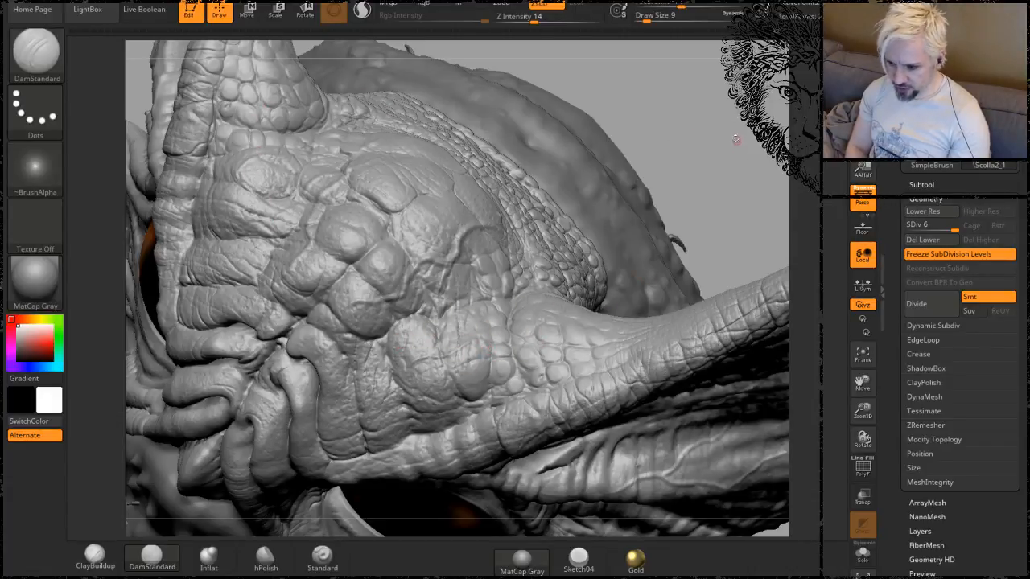
{"action": "left_click_drag", "start_coordinate": [736, 140], "coordinate": [432, 318]}
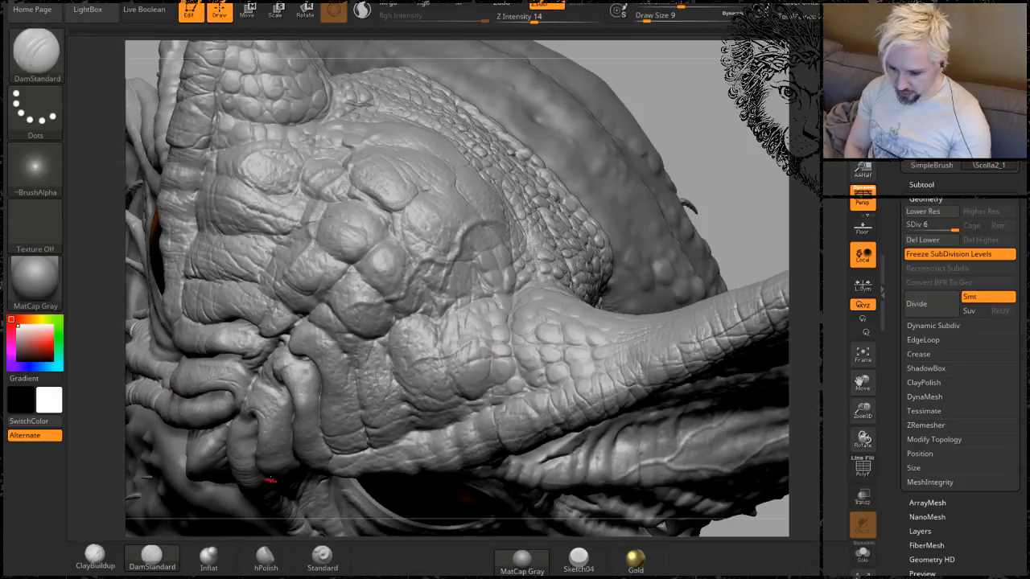
{"action": "left_click", "coordinate": [322, 555]}
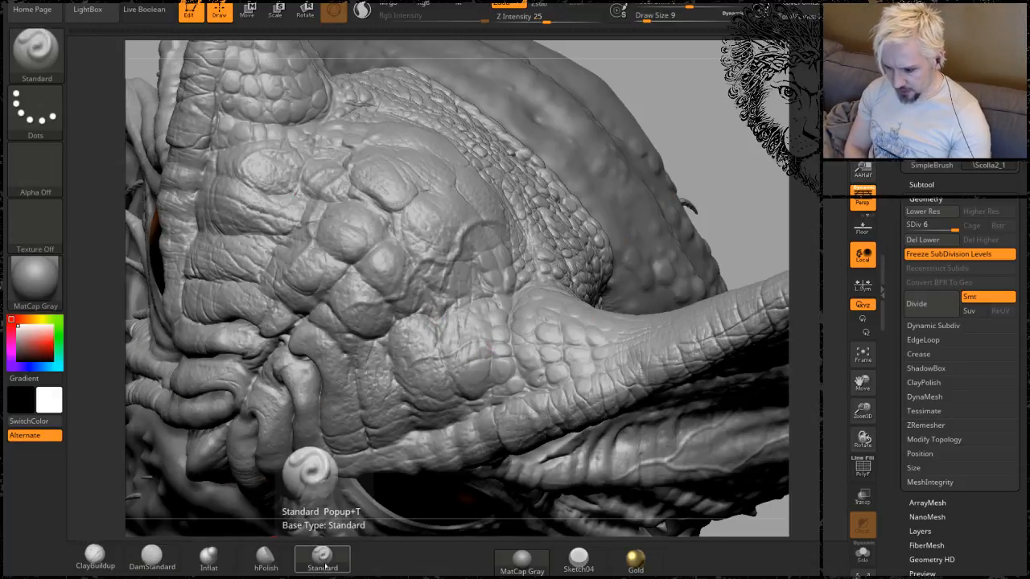
{"action": "key", "text": "b"}
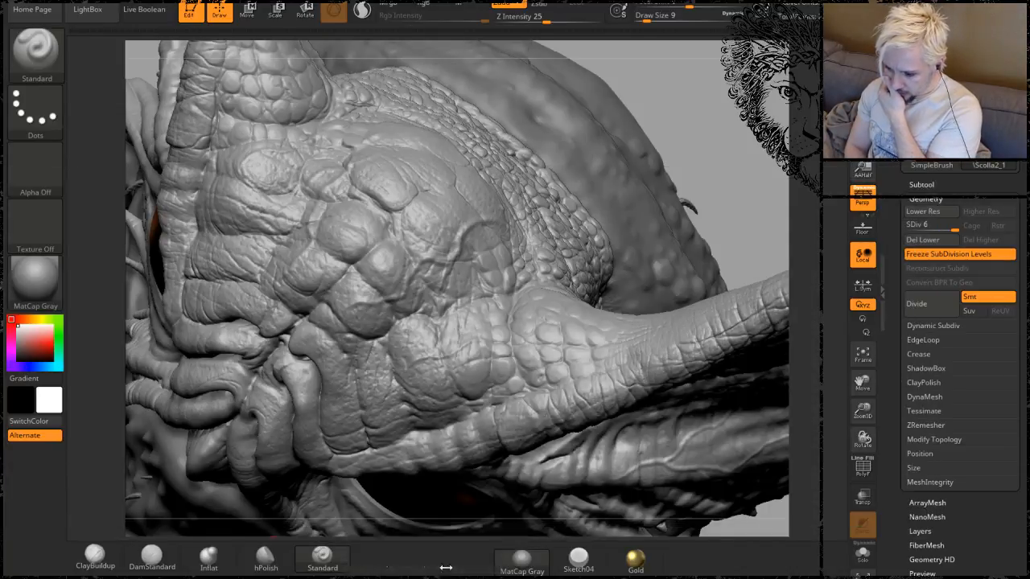
{"action": "left_click", "coordinate": [30, 163]}
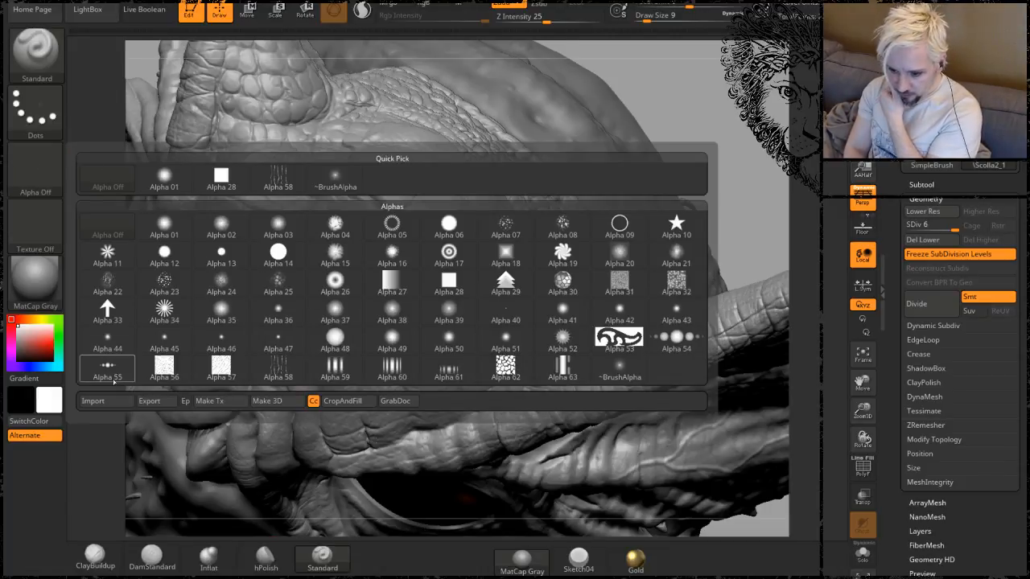
{"action": "left_click", "coordinate": [101, 401]}
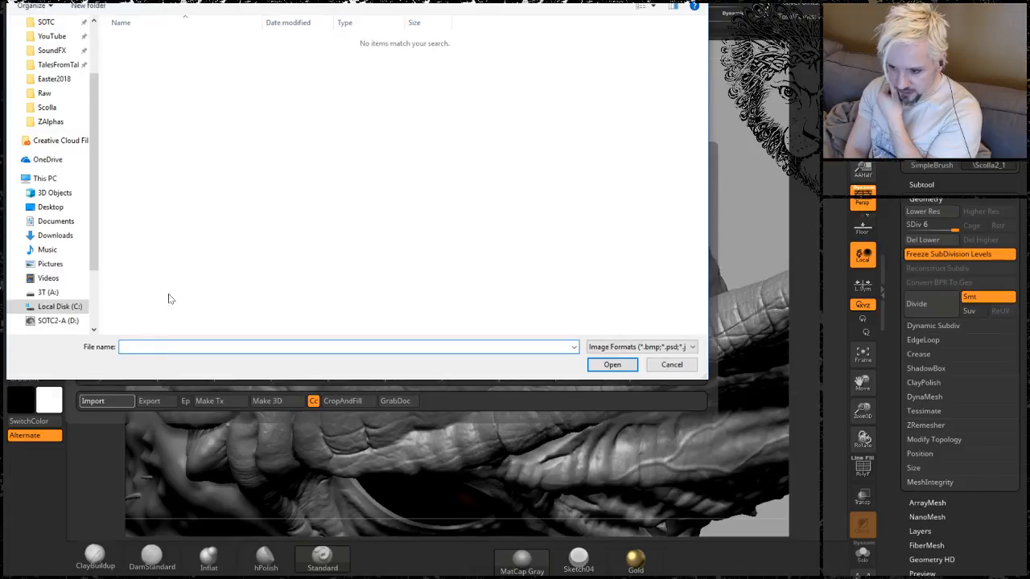
Browse to the ZAlphas folder inside Art, Resources, Zbrush on the 3T (A:) drive.
{"action": "left_click", "coordinate": [55, 125]}
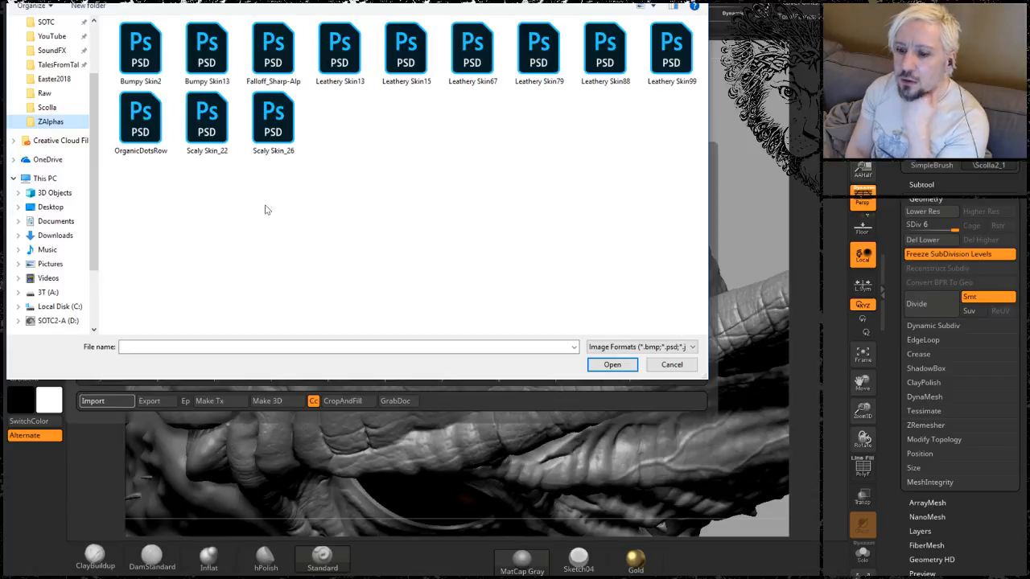
{"action": "left_click", "coordinate": [48, 292]}
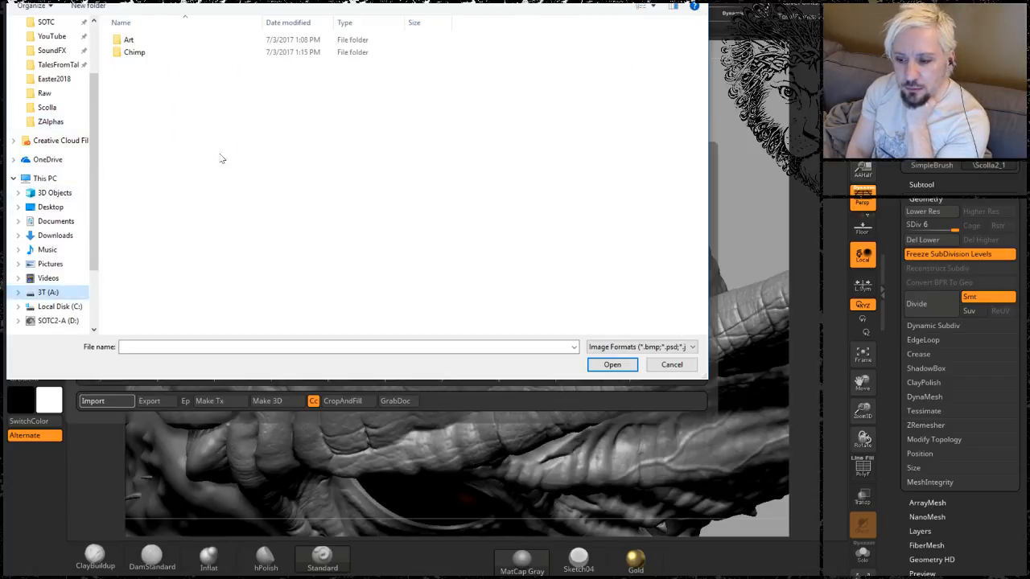
{"action": "double_click", "coordinate": [138, 42]}
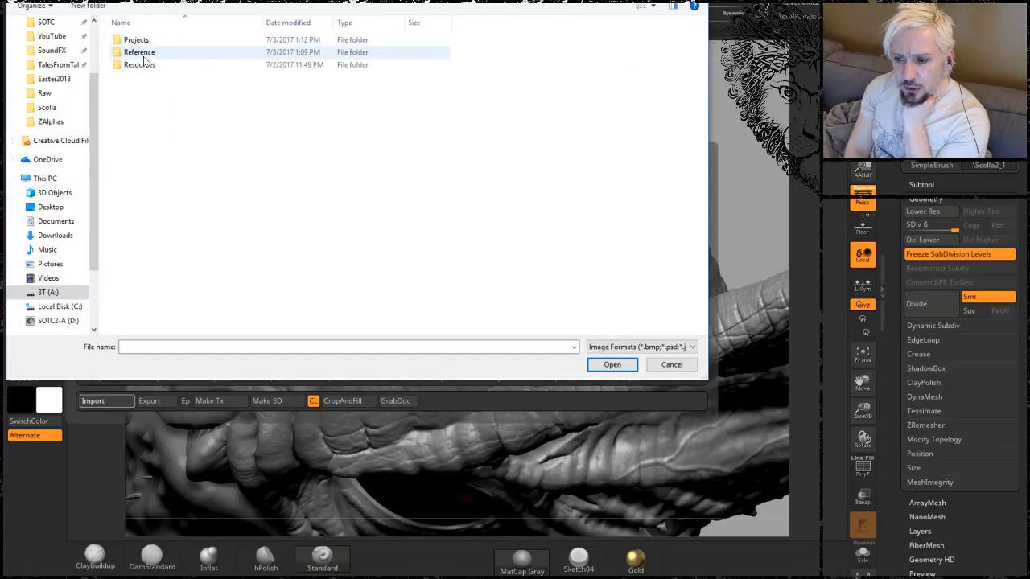
{"action": "double_click", "coordinate": [148, 67]}
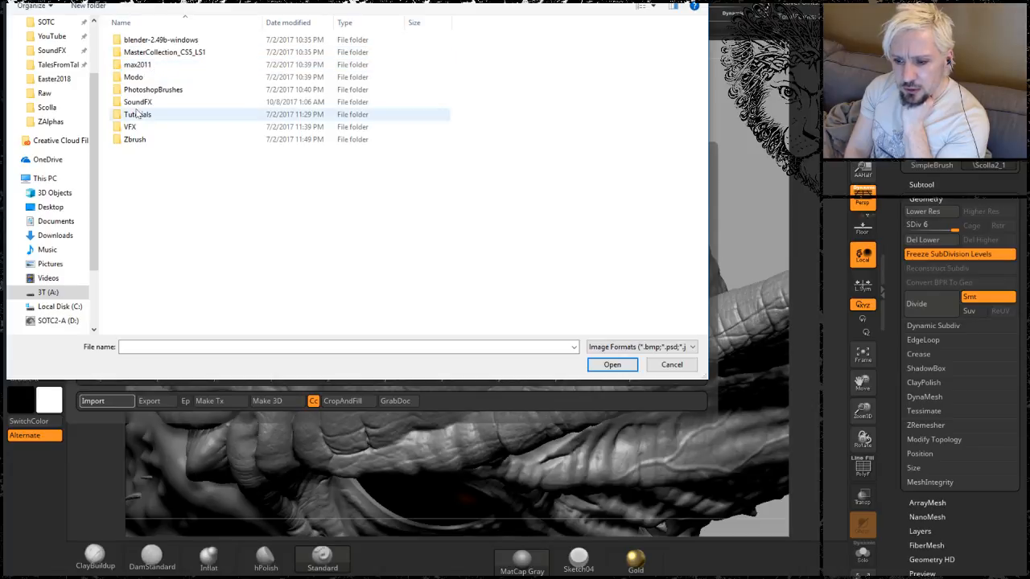
{"action": "double_click", "coordinate": [134, 140]}
{"action": "left_click", "coordinate": [144, 78]}
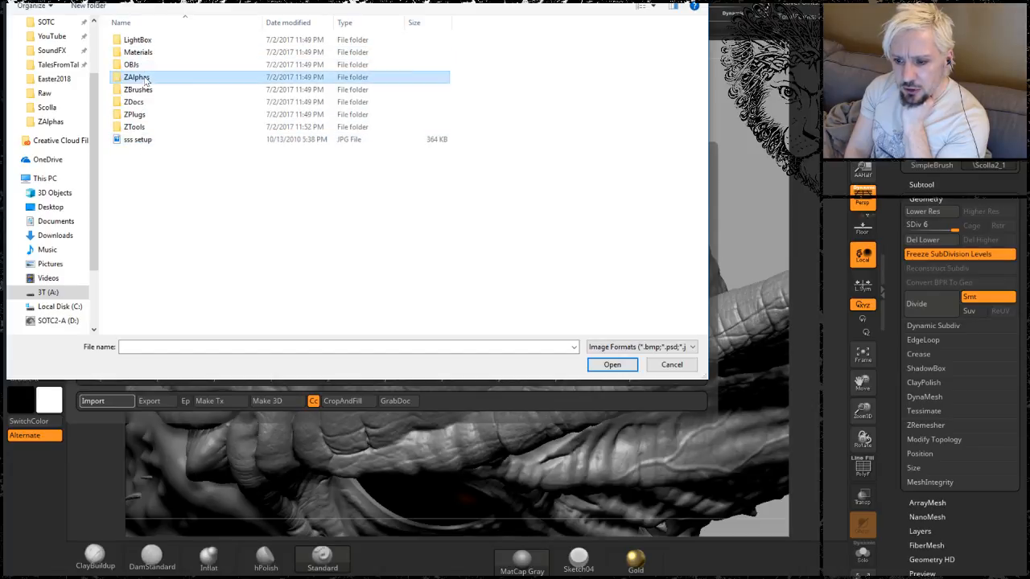
{"action": "double_click", "coordinate": [145, 80]}
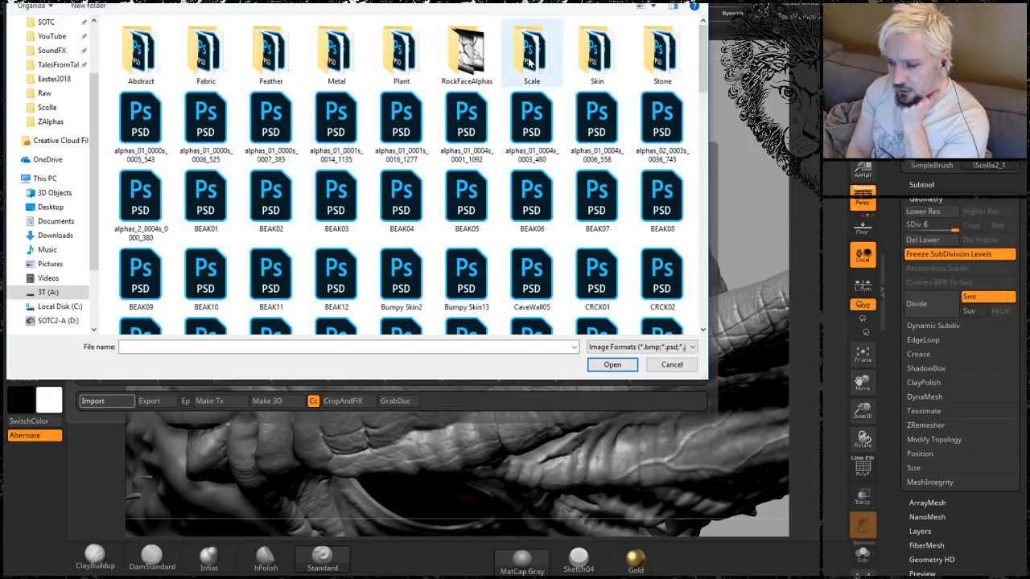
Import the sw_reptileskin_19 alpha from the Scale folder.
{"action": "scroll", "coordinate": [525, 57], "scroll_direction": "down", "scroll_amount": 5}
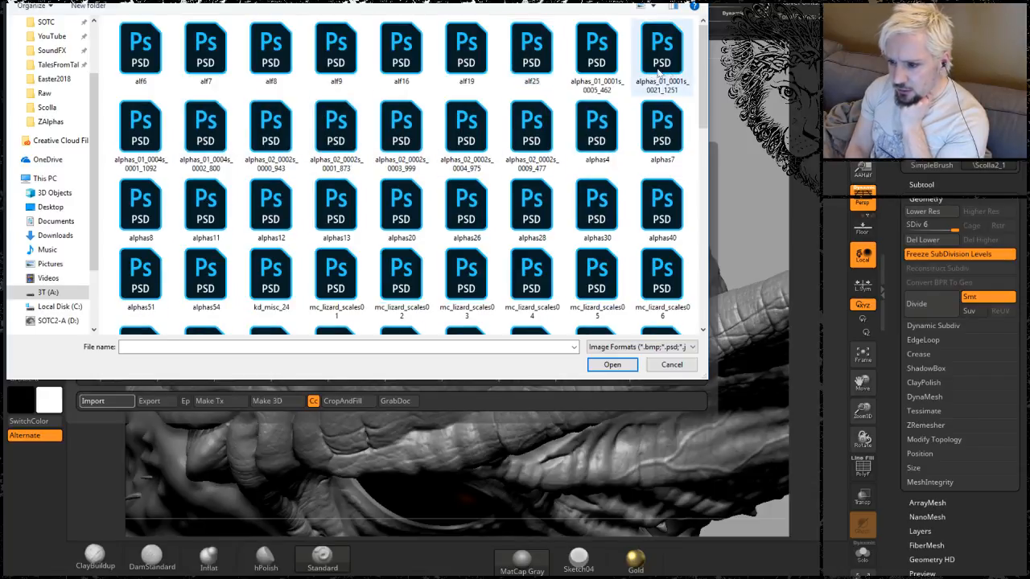
{"action": "left_click_drag", "start_coordinate": [705, 53], "coordinate": [700, 220]}
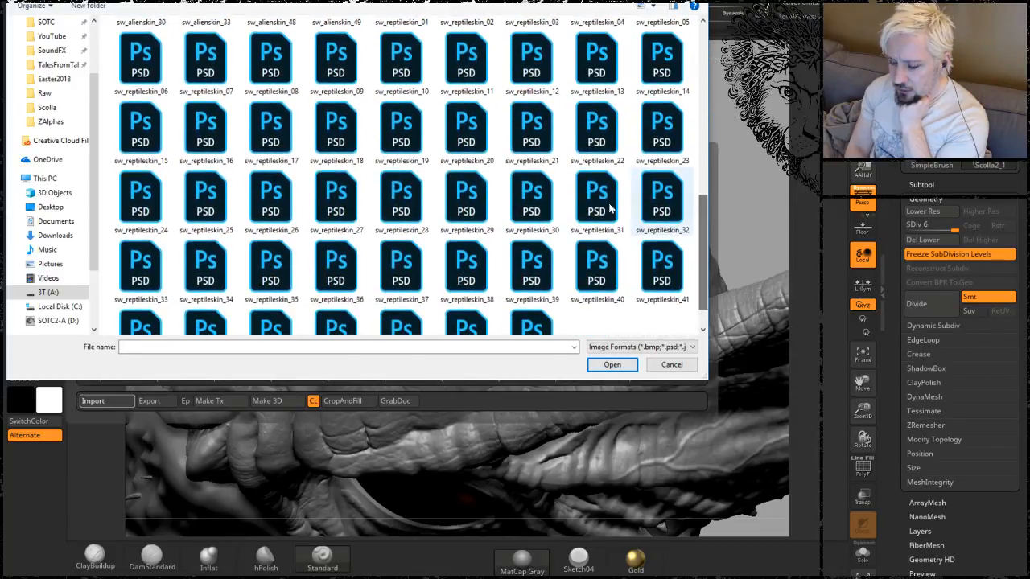
{"action": "left_click", "coordinate": [401, 120]}
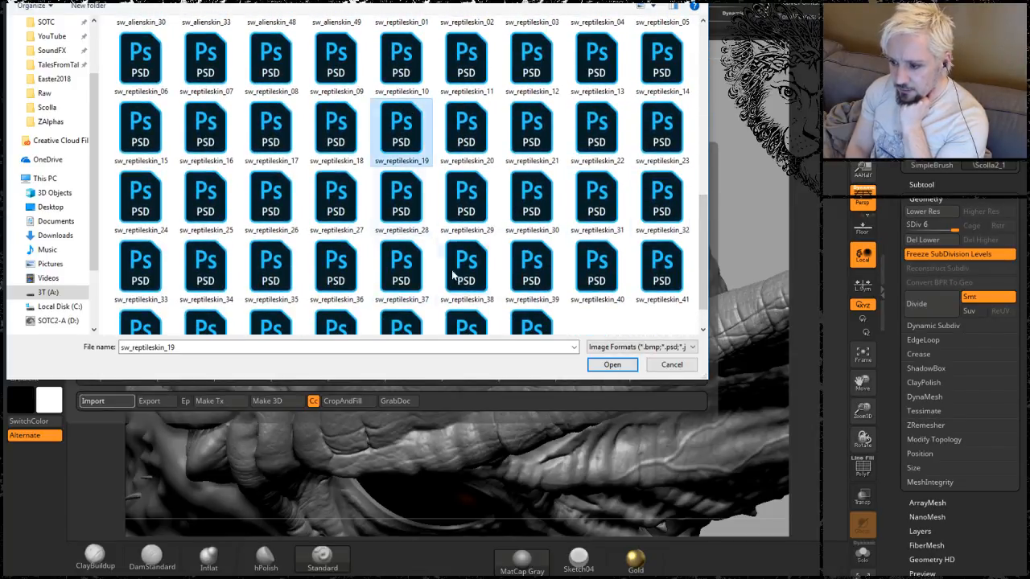
{"action": "left_click", "coordinate": [613, 364]}
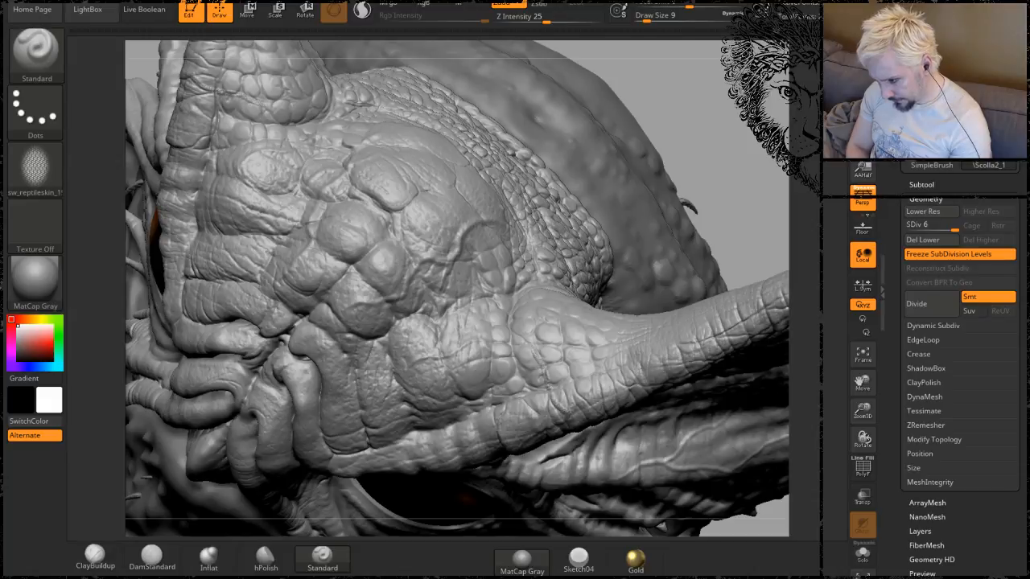
Set the brush stroke to DragRect and stamp the reptile-skin alpha over the horn base and adjoining forehead.
{"action": "left_click", "coordinate": [31, 167]}
{"action": "left_click", "coordinate": [32, 111]}
{"action": "left_click", "coordinate": [163, 121]}
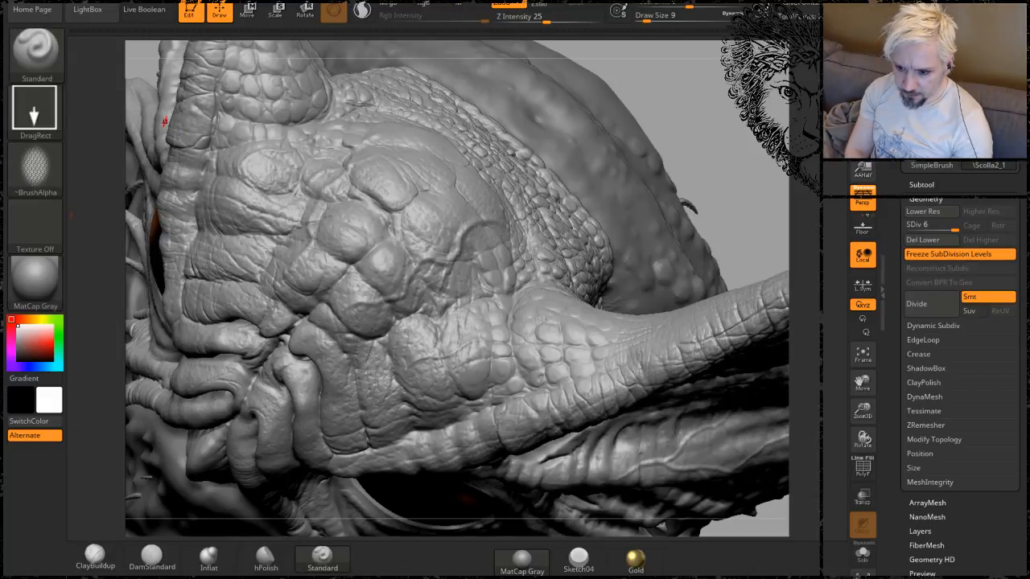
{"action": "left_click_drag", "start_coordinate": [524, 344], "coordinate": [562, 428]}
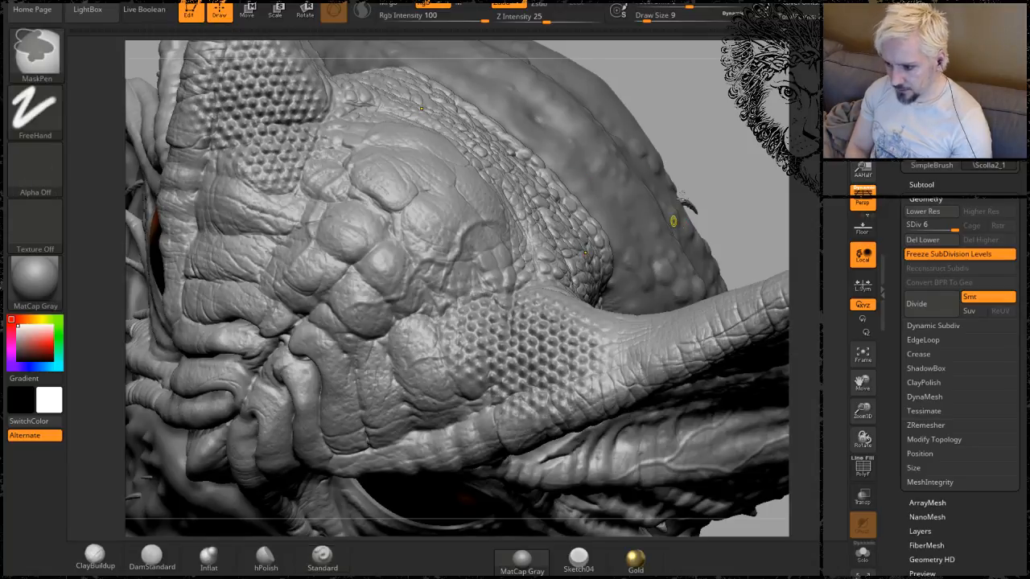
Undo the last reptile-skin stamp, switch to Adobe Bridge and browse the alpha thumbnails in the Scale folder of ZAlphas.
{"action": "key", "text": "ctrl+z"}
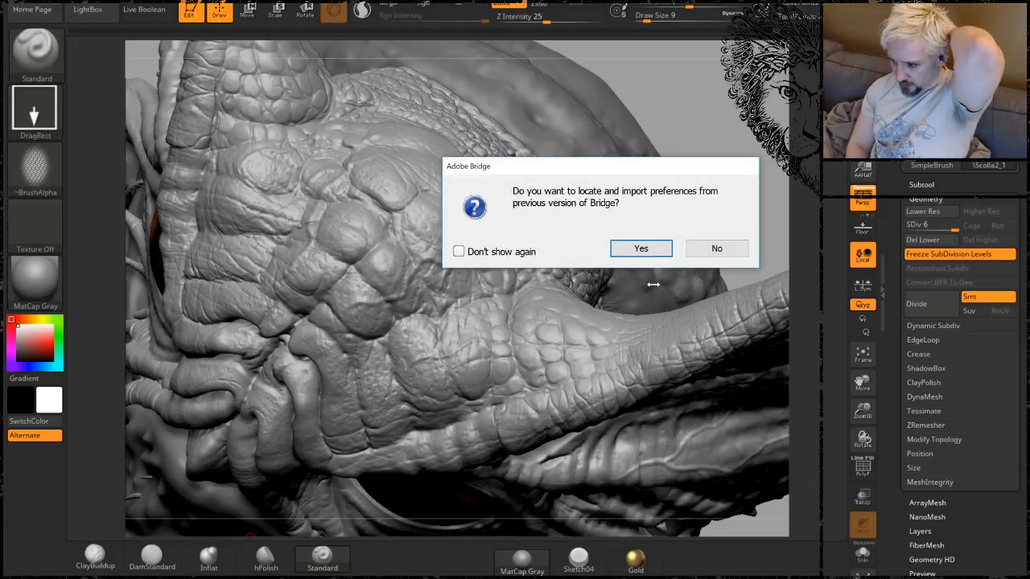
{"action": "left_click", "coordinate": [641, 249]}
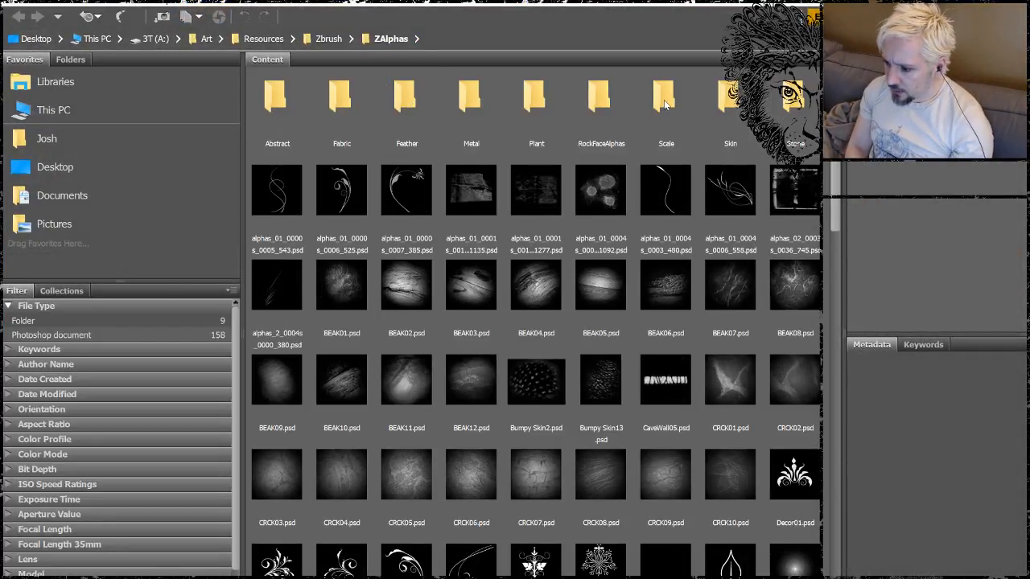
{"action": "double_click", "coordinate": [666, 96]}
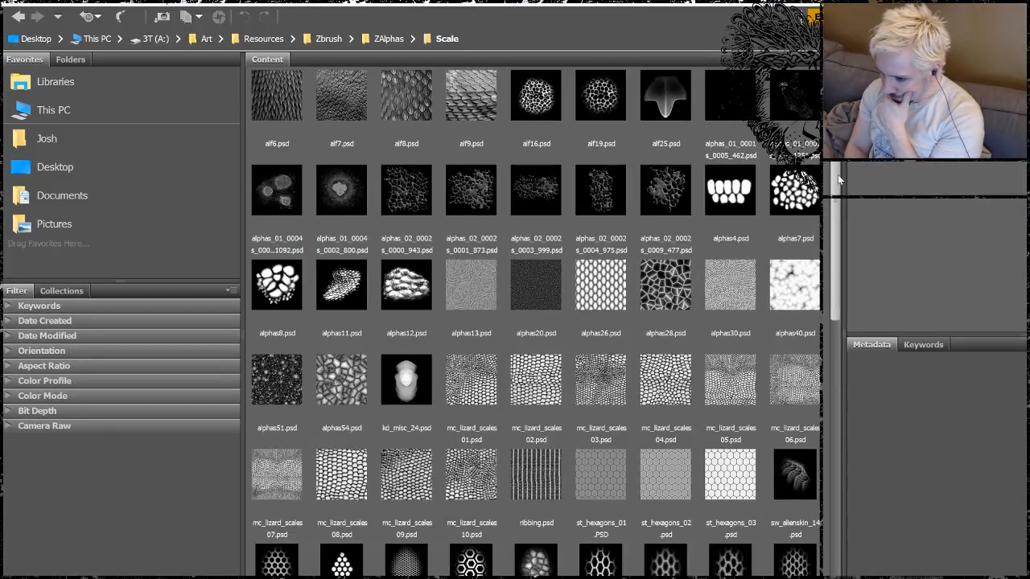
{"action": "left_click_drag", "start_coordinate": [837, 175], "coordinate": [826, 466]}
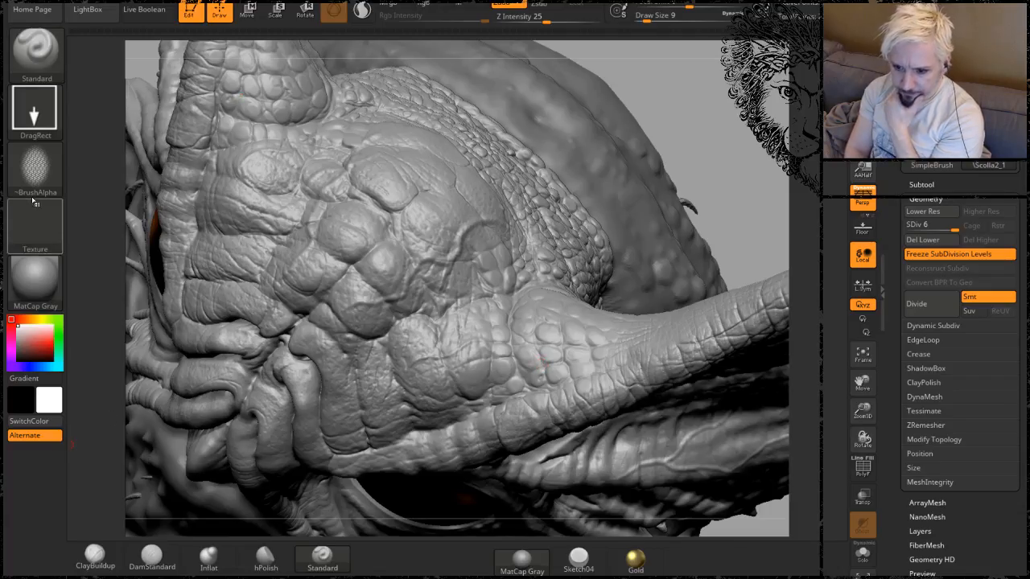
Return to ZBrush and import sw_reptileskin_07 from the Scale folder as the Standard brush's alpha.
{"action": "left_click", "coordinate": [37, 171]}
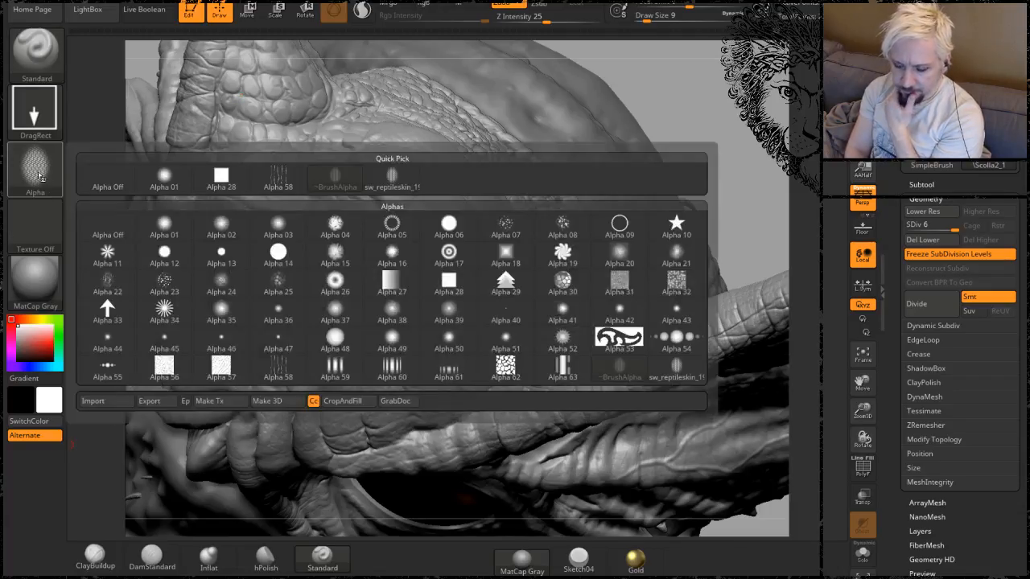
{"action": "left_click", "coordinate": [103, 400]}
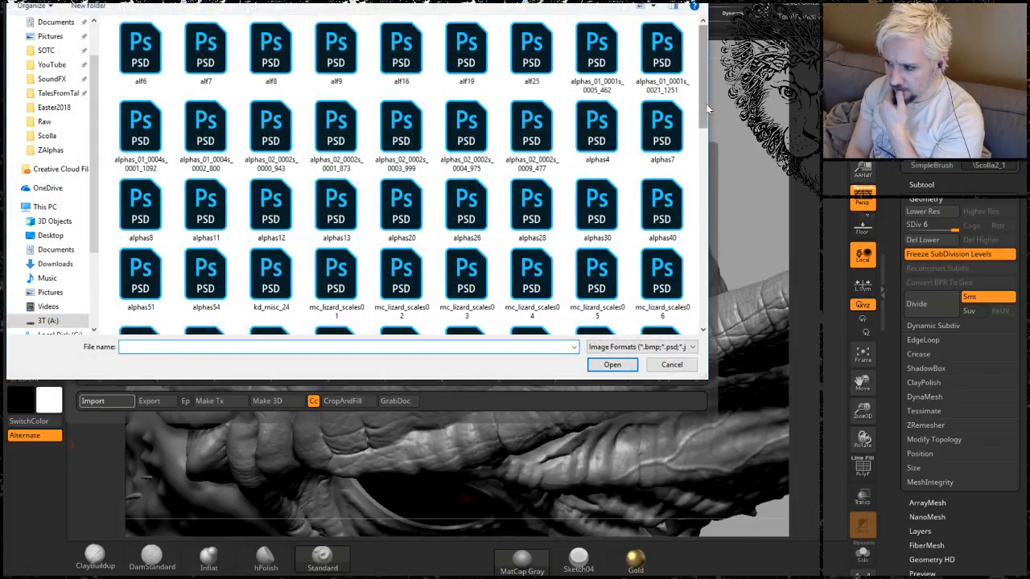
{"action": "left_click_drag", "start_coordinate": [703, 89], "coordinate": [703, 249]}
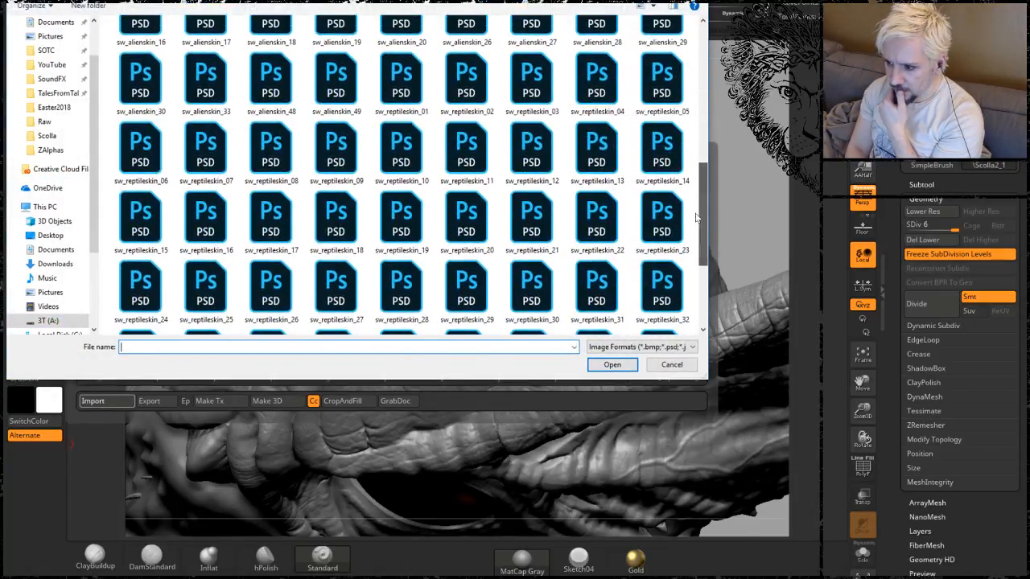
{"action": "left_click", "coordinate": [195, 148]}
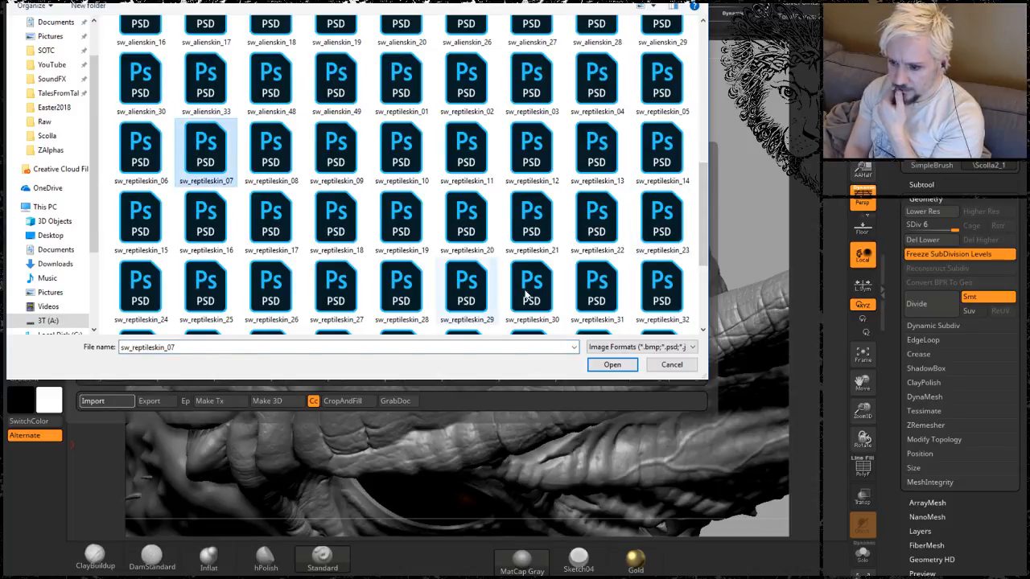
{"action": "left_click", "coordinate": [613, 364]}
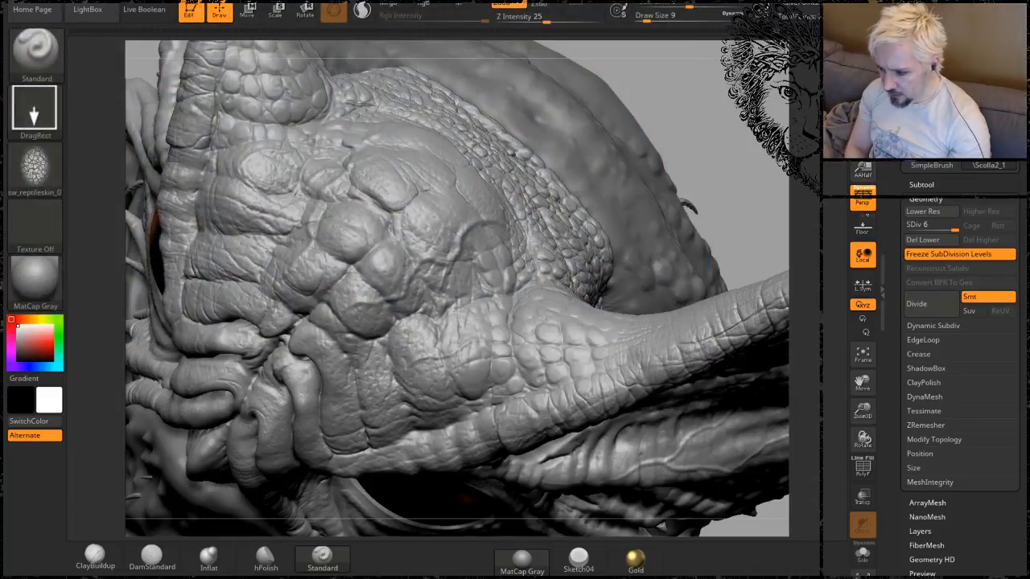
Try stamping the reptile-skin alpha at the horn base, undo it and lower the brush's Z Intensity to 5.
{"action": "left_click_drag", "start_coordinate": [529, 345], "coordinate": [598, 195]}
{"action": "key", "text": "ctrl+z"}
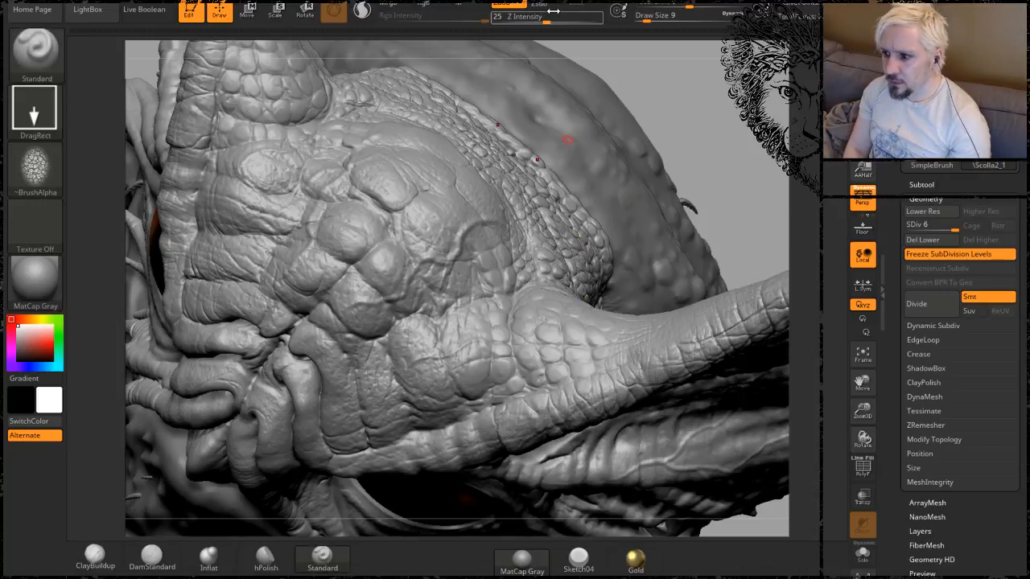
{"action": "left_click_drag", "start_coordinate": [545, 21], "coordinate": [517, 22]}
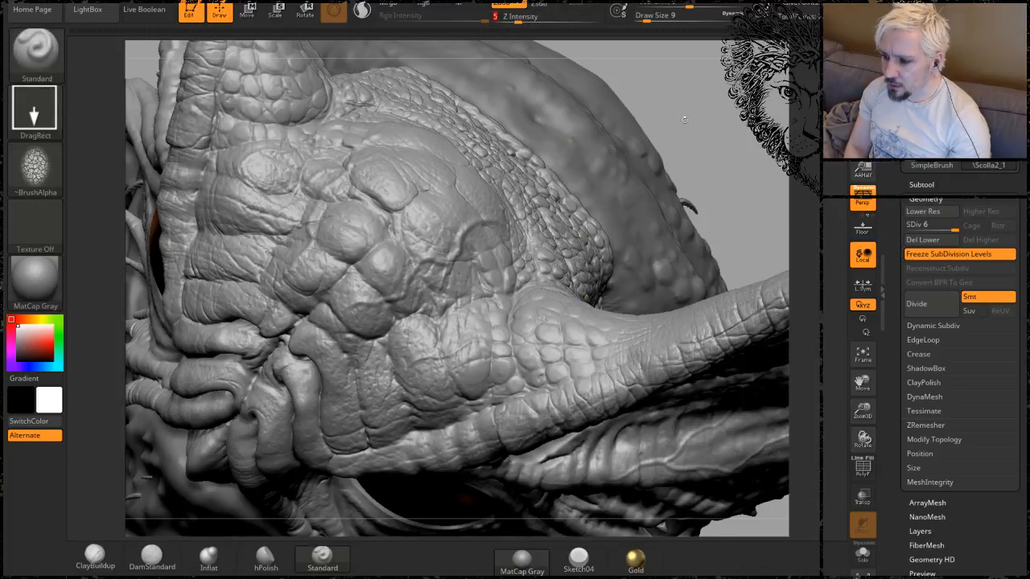
Examine the scales at the horn base and the plates on the forehead from several angles.
{"action": "left_click_drag", "start_coordinate": [685, 120], "coordinate": [666, 182]}
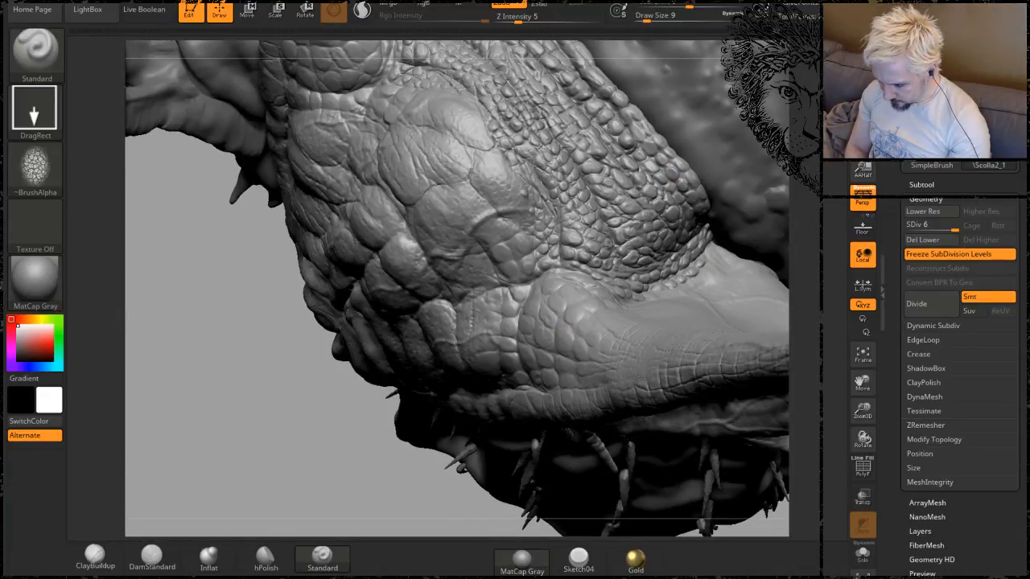
{"action": "left_click_drag", "start_coordinate": [813, 270], "coordinate": [837, 342]}
{"action": "left_click_drag", "start_coordinate": [712, 161], "coordinate": [697, 149]}
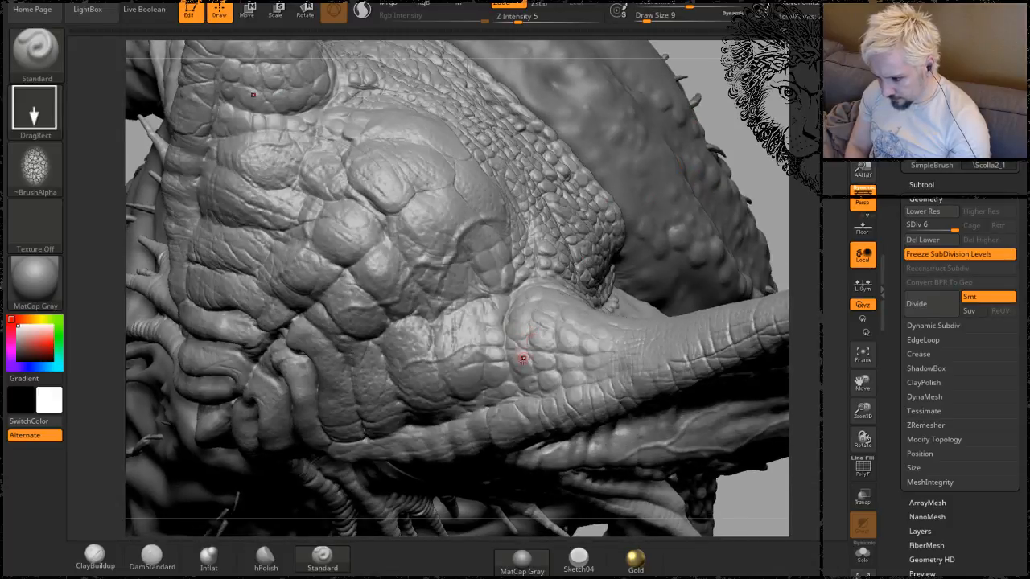
{"action": "mouse_move", "coordinate": [764, 155]}
{"action": "left_mouse_down", "text": "alt"}
{"action": "mouse_move", "coordinate": [761, 137]}
{"action": "mouse_move", "coordinate": [756, 181]}
{"action": "left_mouse_up", "text": "alt"}
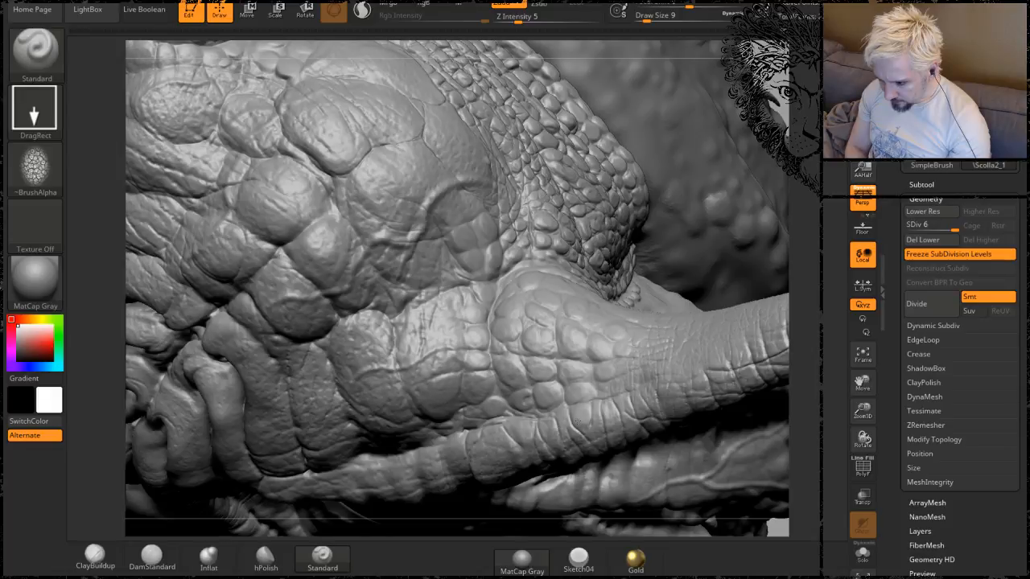
{"action": "left_click_drag", "start_coordinate": [803, 322], "coordinate": [829, 326]}
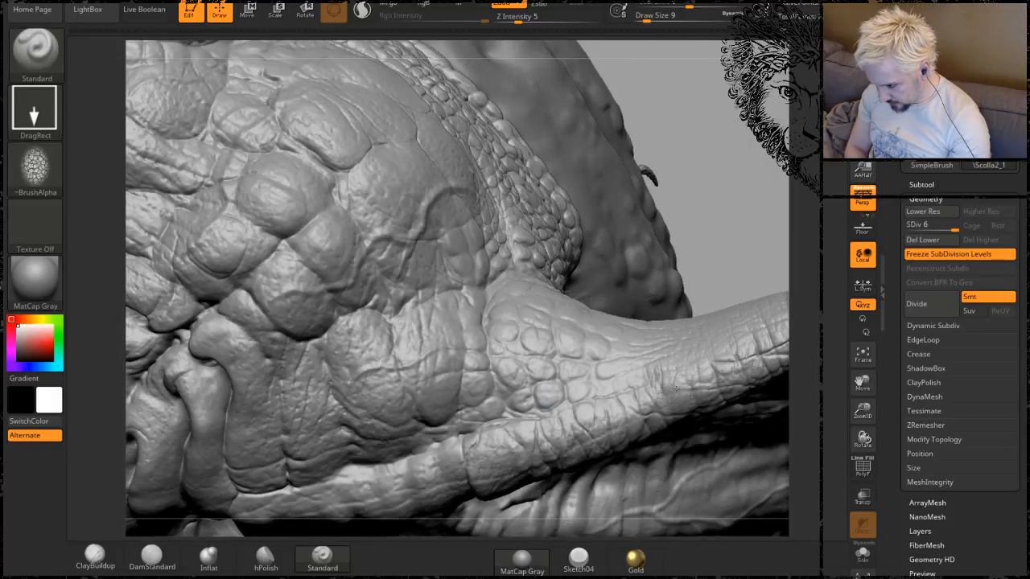
{"action": "left_click_drag", "start_coordinate": [744, 201], "coordinate": [753, 168]}
{"action": "left_click_drag", "start_coordinate": [734, 159], "coordinate": [581, 121]}
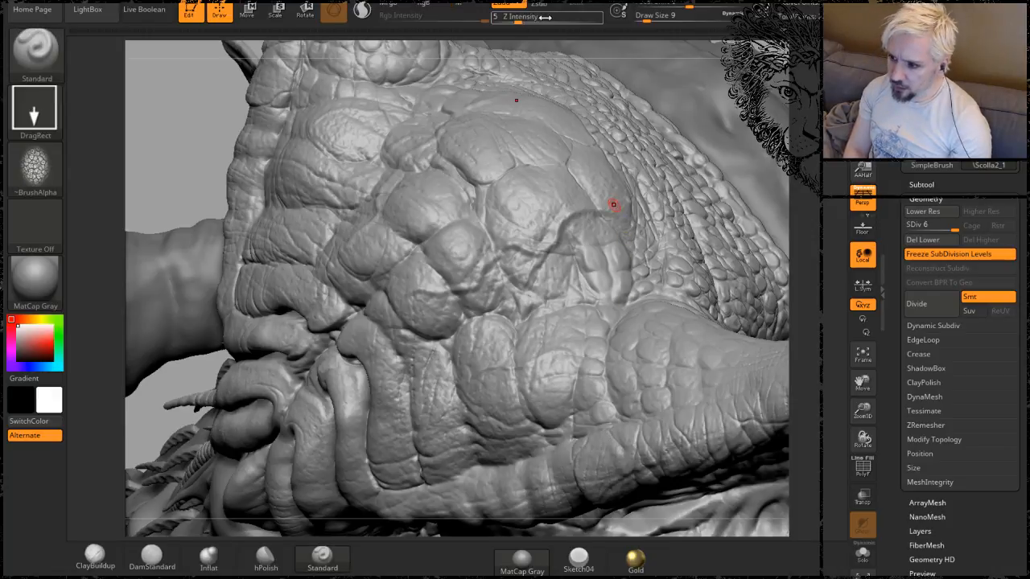
Set the Z Intensity to 11 and stamp the reptile-skin alpha onto the large forehead plate beside the horn base.
{"action": "type", "text": "10"}
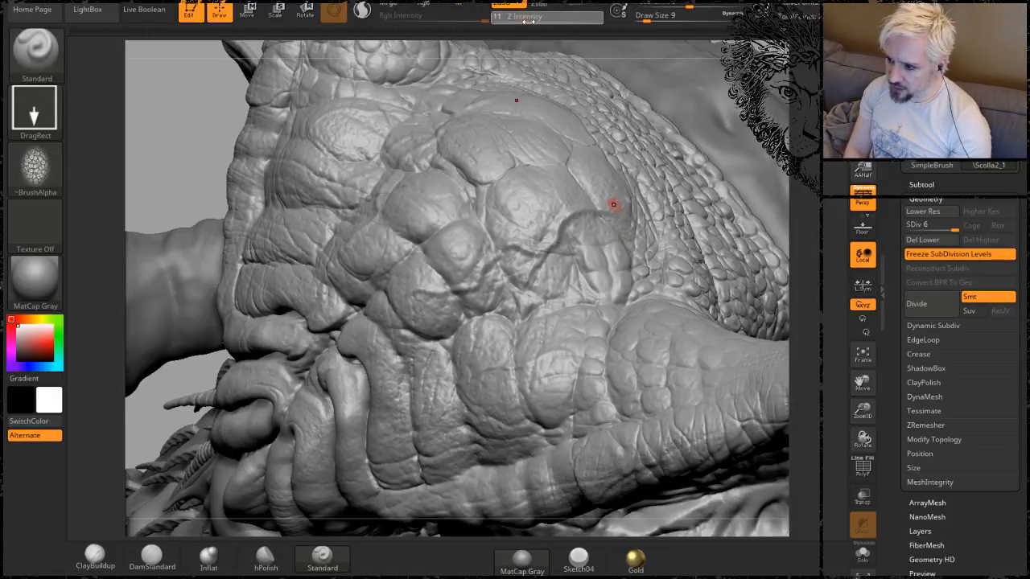
{"action": "key", "text": "Return"}
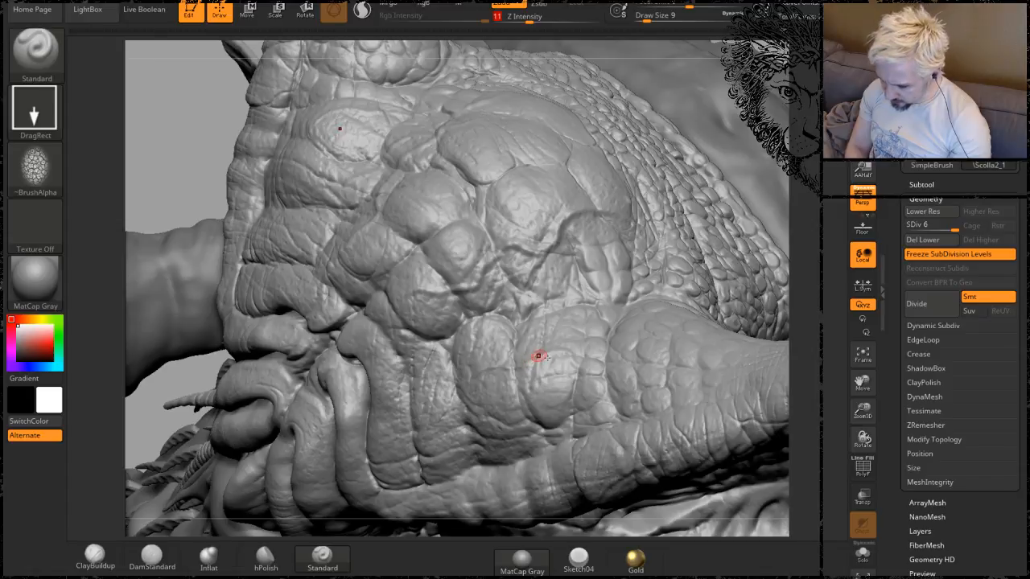
{"action": "mouse_move", "coordinate": [538, 356]}
{"action": "left_mouse_down"}
{"action": "mouse_move", "coordinate": [609, 267]}
{"action": "mouse_move", "coordinate": [555, 268]}
{"action": "left_mouse_up"}
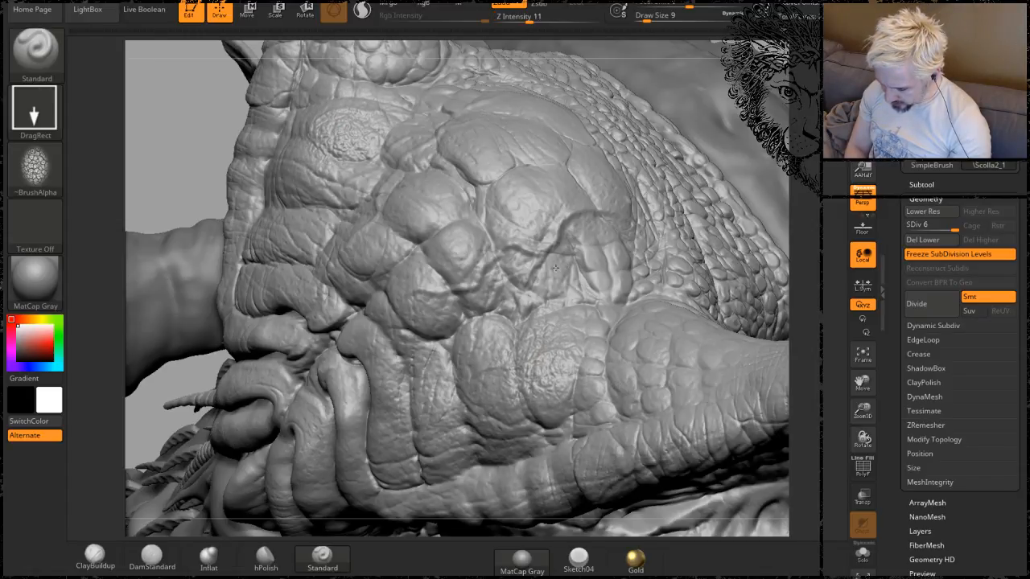
{"action": "mouse_move", "coordinate": [806, 240]}
{"action": "left_mouse_down"}
{"action": "mouse_move", "coordinate": [740, 181]}
{"action": "mouse_move", "coordinate": [630, 300]}
{"action": "left_mouse_up"}
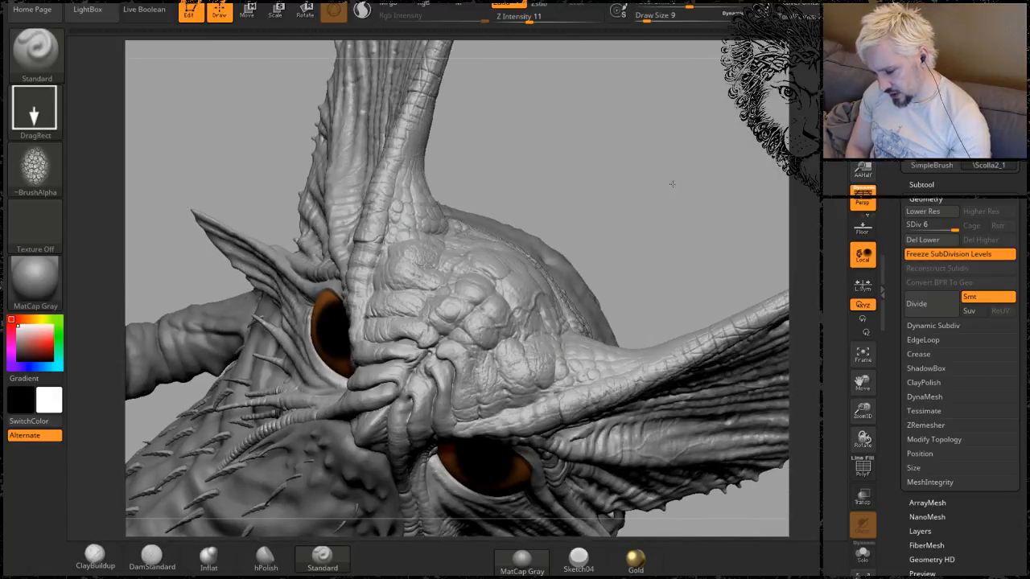
{"action": "left_click_drag", "start_coordinate": [673, 184], "coordinate": [633, 439]}
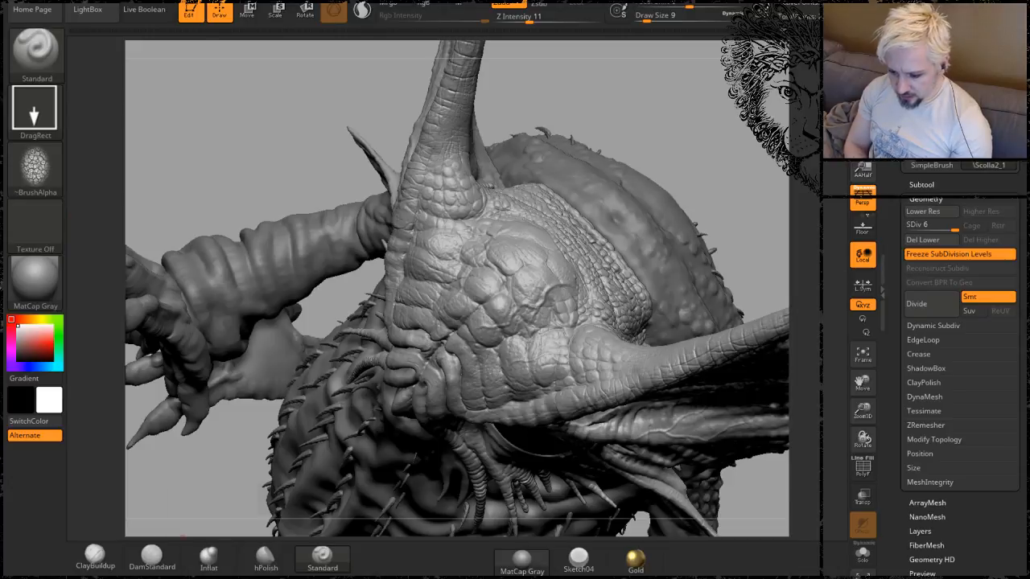
Switch to Adobe Bridge and look through the ZAlphas folder for a leathery skin alpha.
{"action": "left_click", "coordinate": [224, 576]}
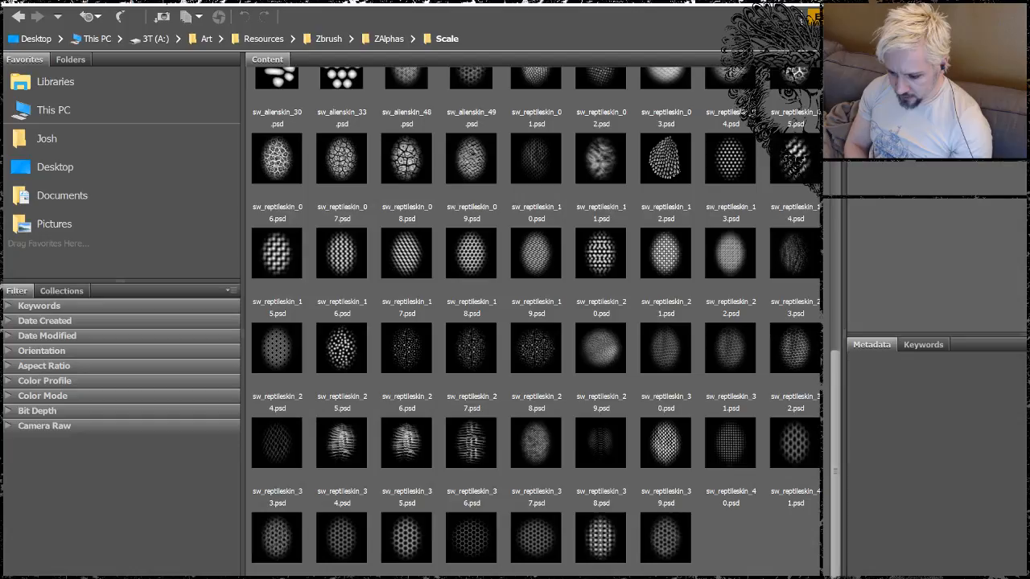
{"action": "left_click", "coordinate": [389, 39]}
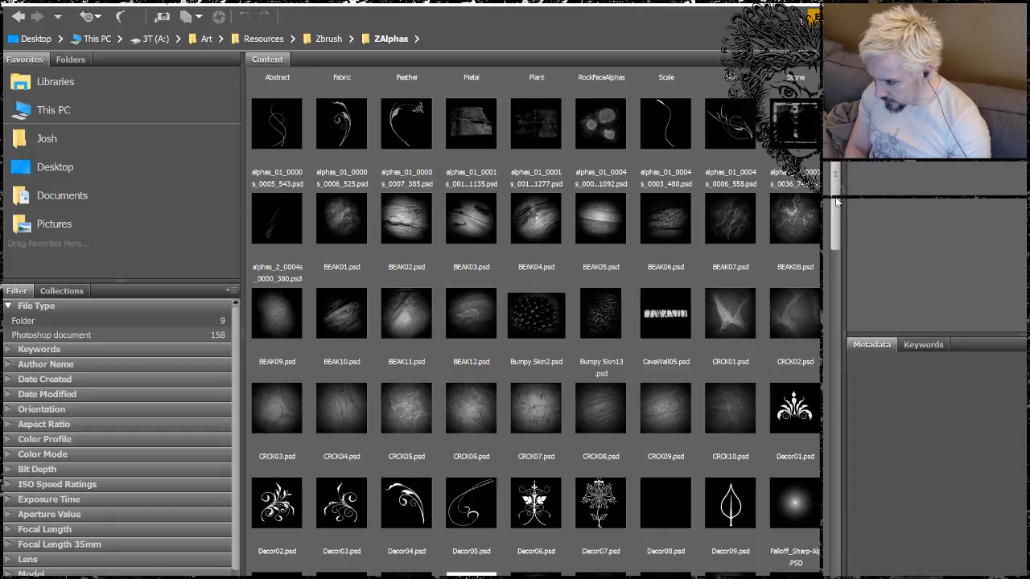
{"action": "left_click_drag", "start_coordinate": [837, 195], "coordinate": [838, 541]}
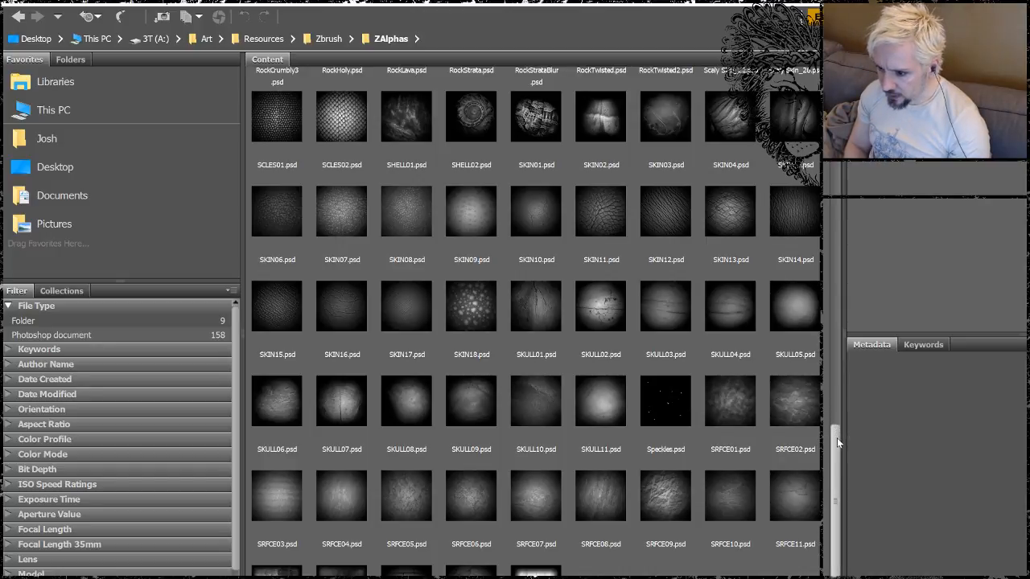
{"action": "left_click_drag", "start_coordinate": [837, 459], "coordinate": [813, 314]}
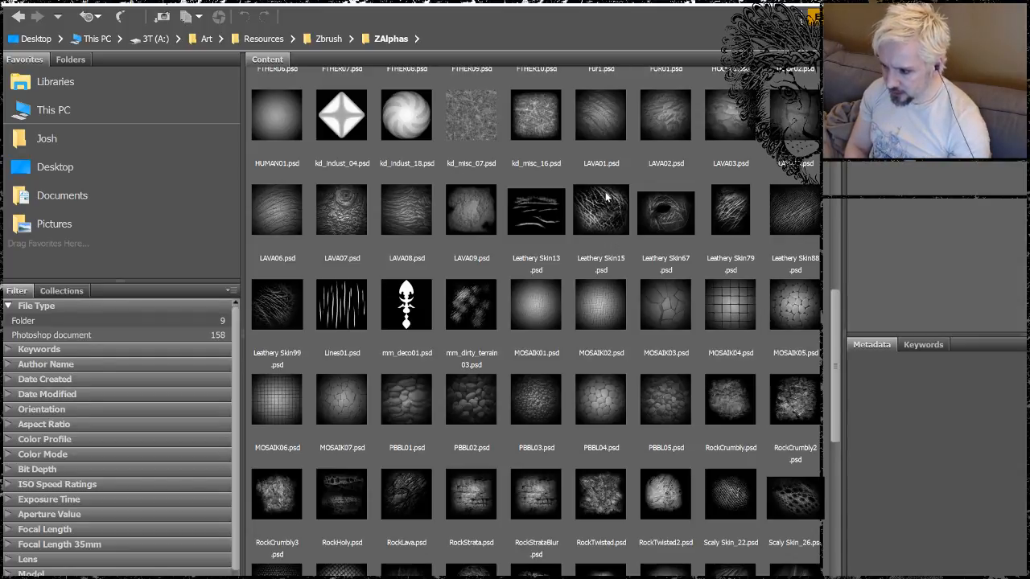
Return to ZBrush and import Leathery Skin13.psd from the ZAlphas folder as the brush alpha.
{"action": "key", "text": "alt+Tab"}
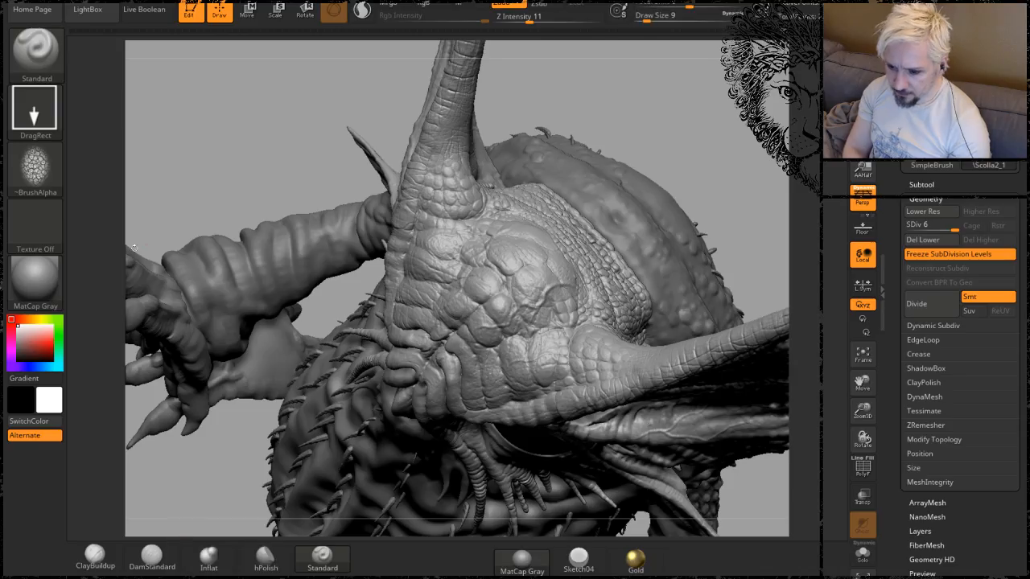
{"action": "left_click", "coordinate": [35, 169]}
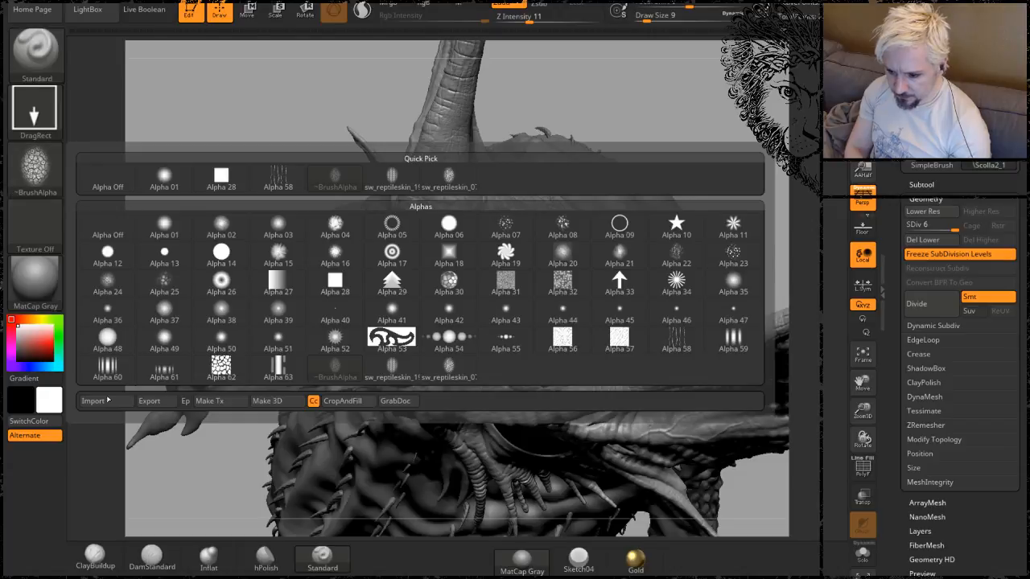
{"action": "left_click", "coordinate": [104, 402]}
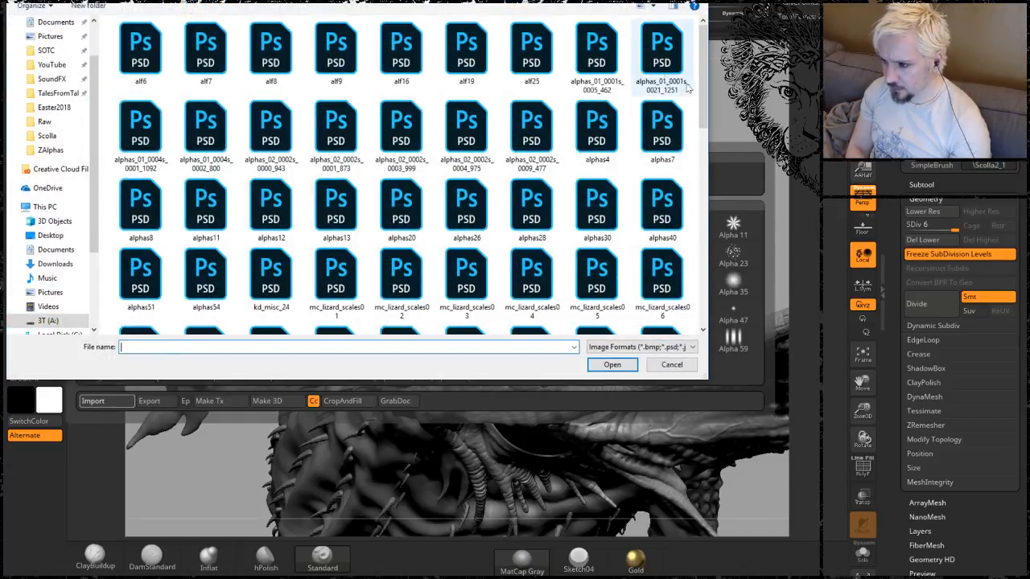
{"action": "scroll", "coordinate": [531, 50], "scroll_direction": "up", "scroll_amount": 5}
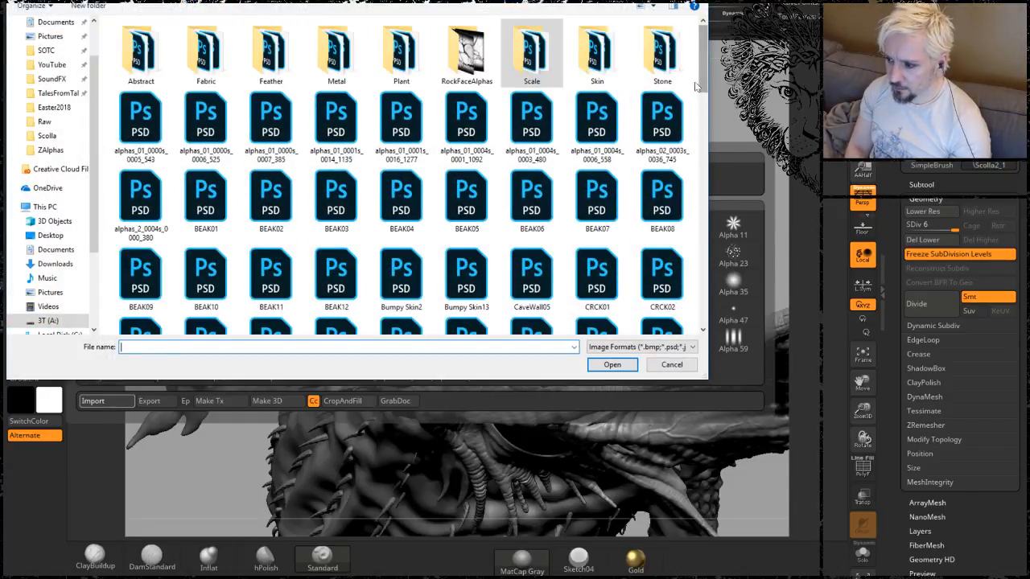
{"action": "type", "text": "le"}
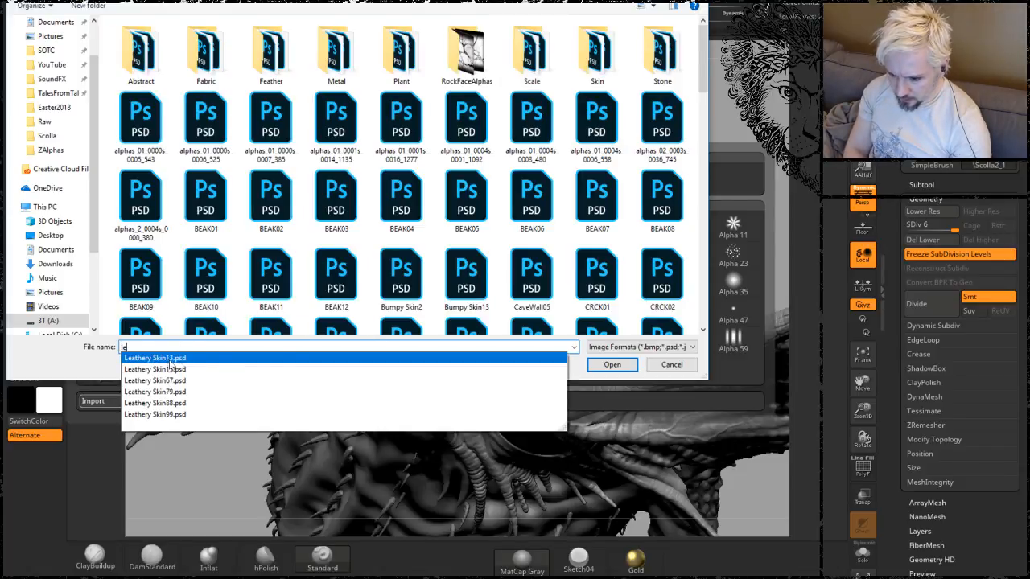
{"action": "left_click", "coordinate": [170, 359]}
{"action": "left_click", "coordinate": [612, 364]}
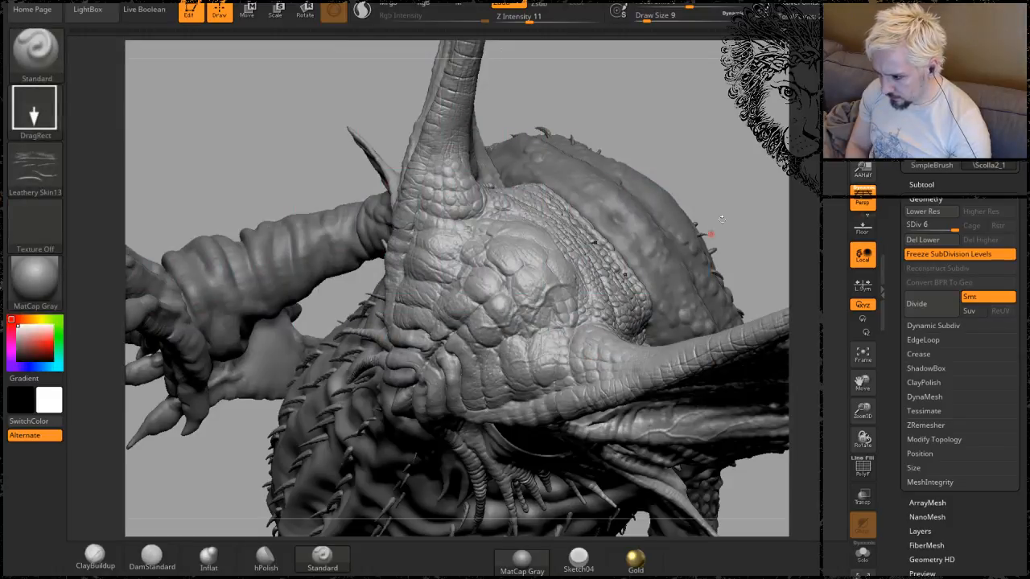
Undo the trial leathery-skin stamp on the forehead and switch the brush to Zsub.
{"action": "left_click_drag", "start_coordinate": [746, 198], "coordinate": [643, 306], "text": "alt"}
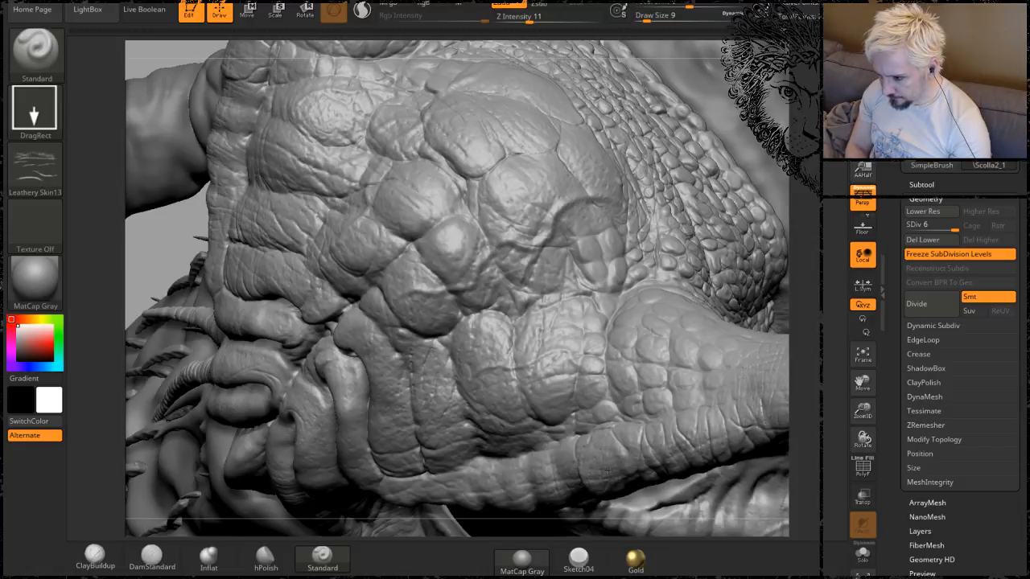
{"action": "key", "text": "ctrl+z"}
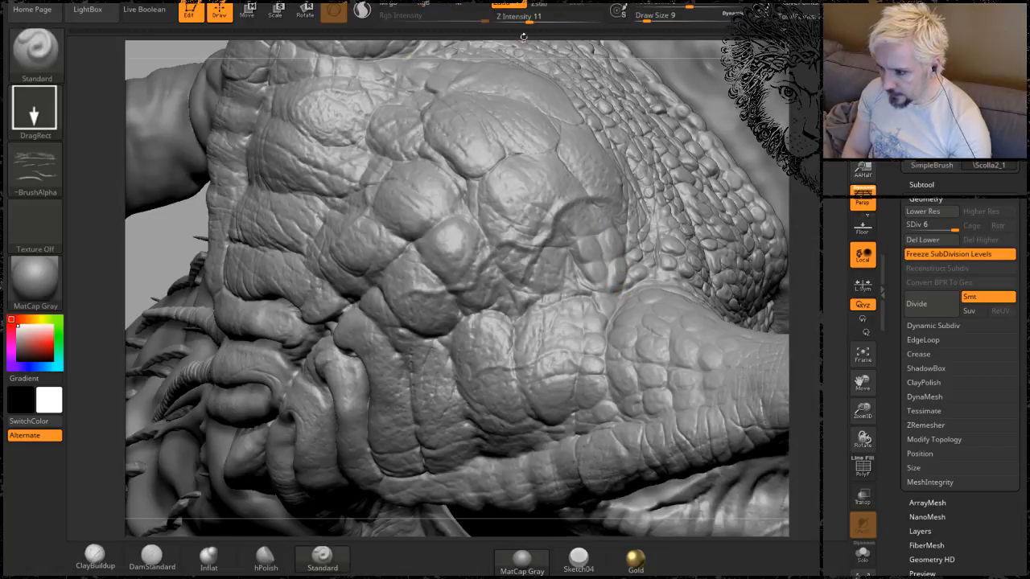
{"action": "left_click", "coordinate": [539, 6]}
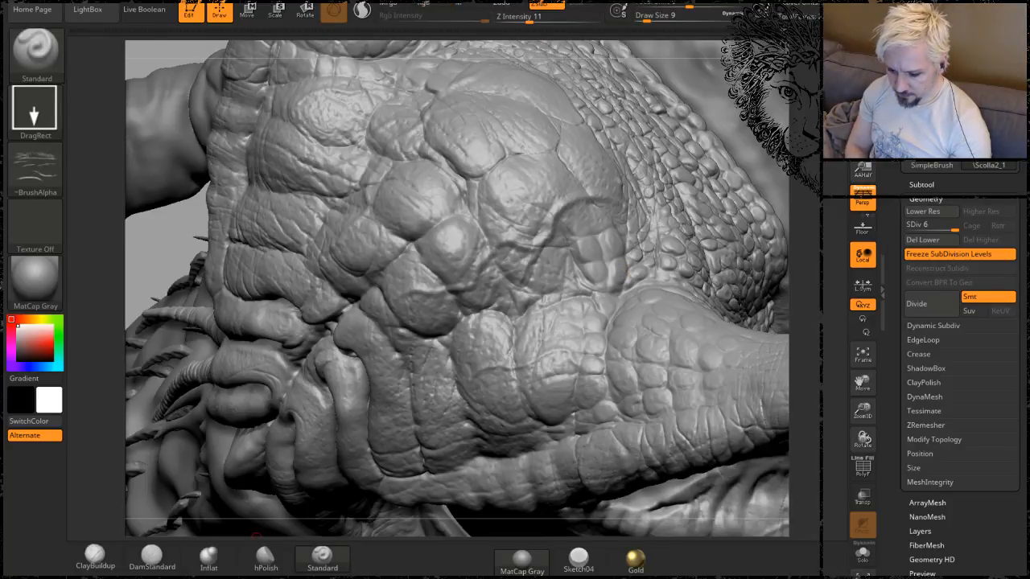
{"action": "left_click", "coordinate": [261, 577]}
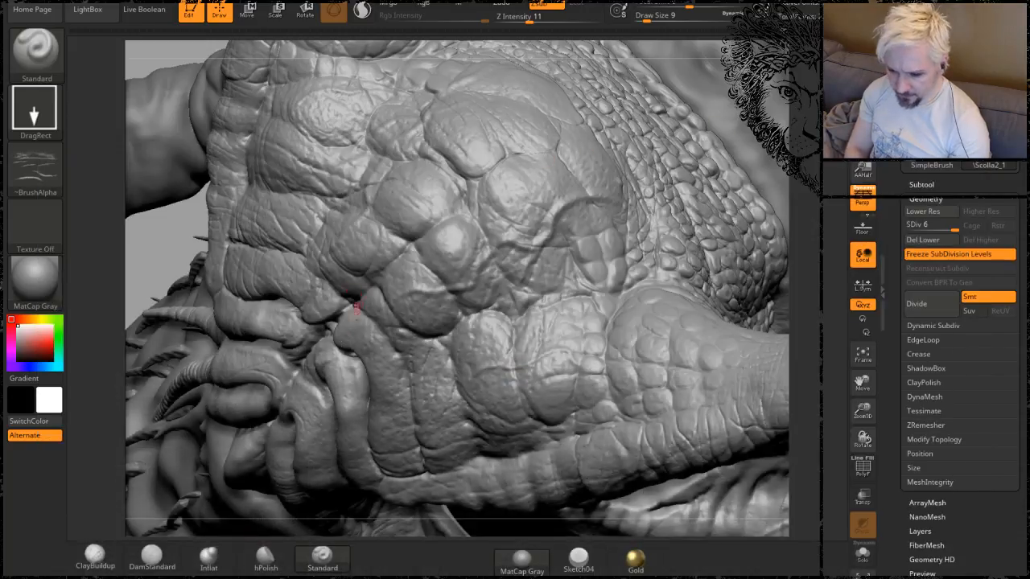
Import Leathery Skin15.psd from the alphas folder as the brush alpha.
{"action": "left_click", "coordinate": [41, 172]}
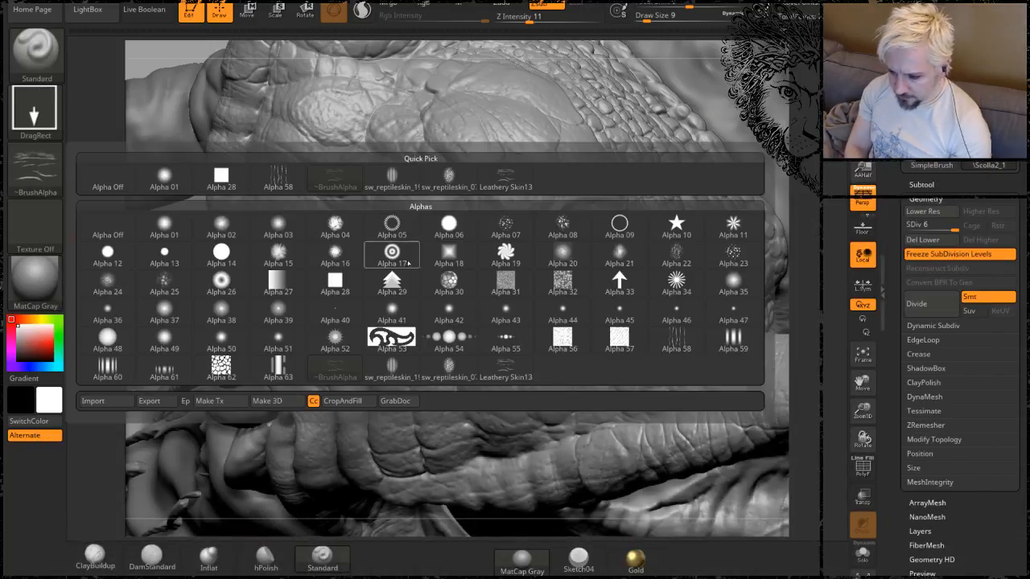
{"action": "left_click", "coordinate": [93, 400]}
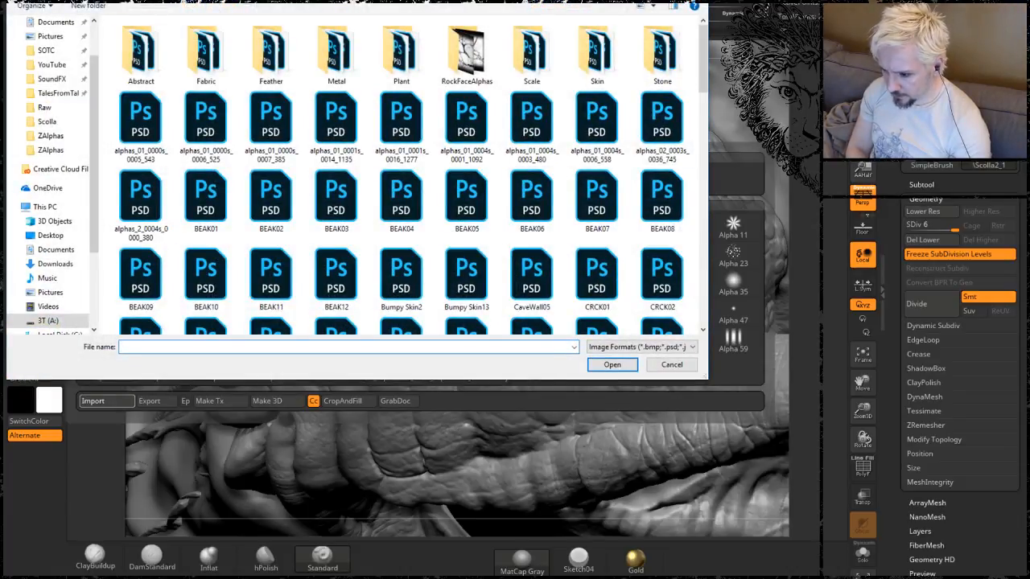
{"action": "type", "text": "le"}
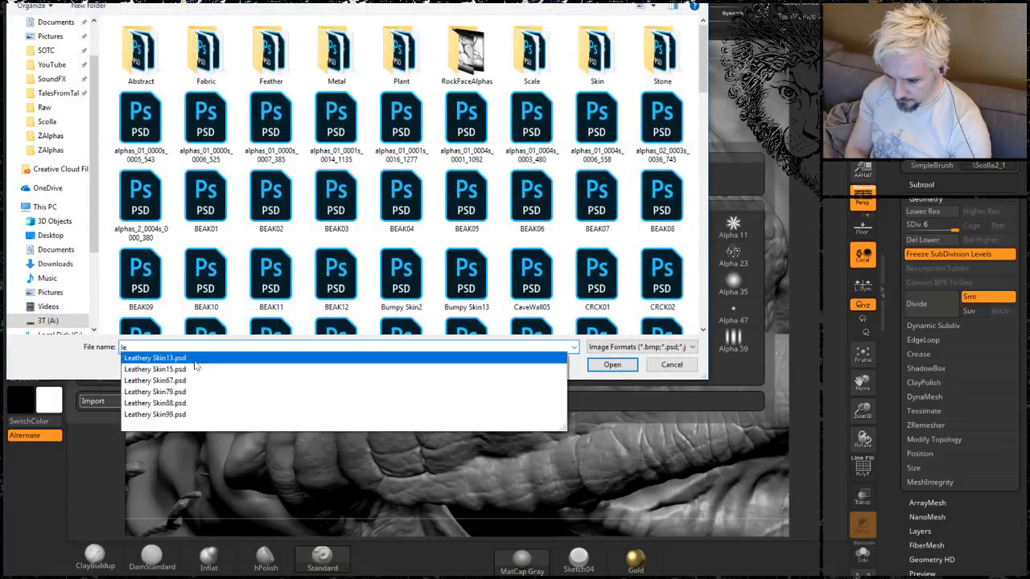
{"action": "left_click", "coordinate": [183, 371]}
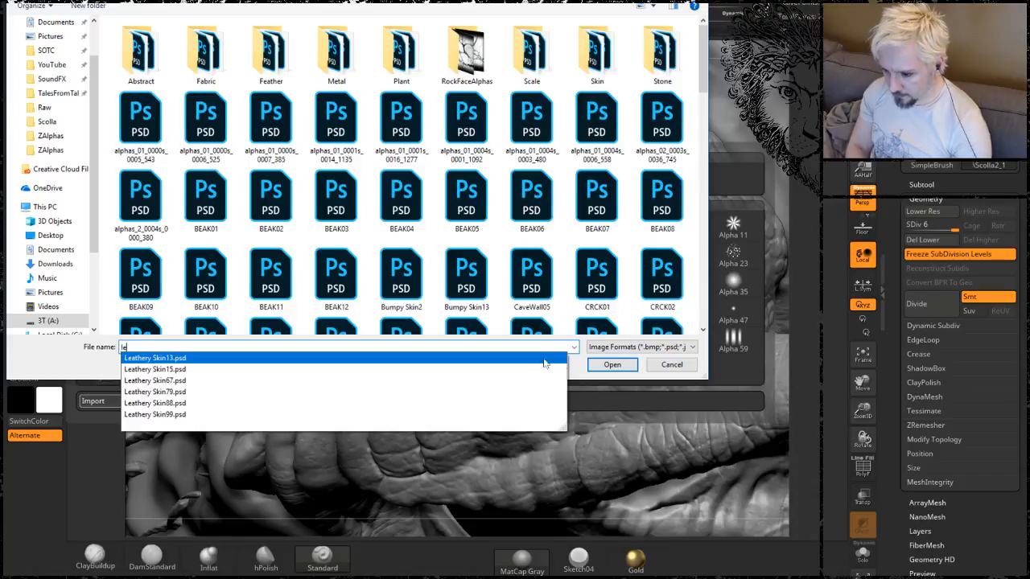
{"action": "left_click", "coordinate": [612, 365]}
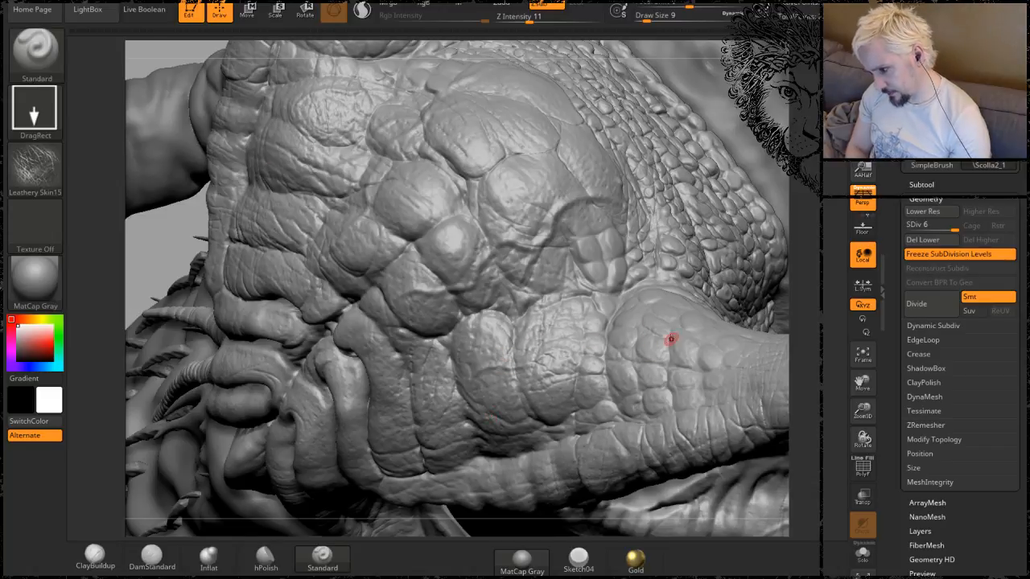
Switch to the Clay brush for the smooth skin beside the scale border, test a dab there and set the Draw Size to 4.
{"action": "mouse_move", "coordinate": [656, 326]}
{"action": "right_mouse_down"}
{"action": "mouse_move", "coordinate": [640, 297]}
{"action": "mouse_move", "coordinate": [620, 302]}
{"action": "right_mouse_up"}
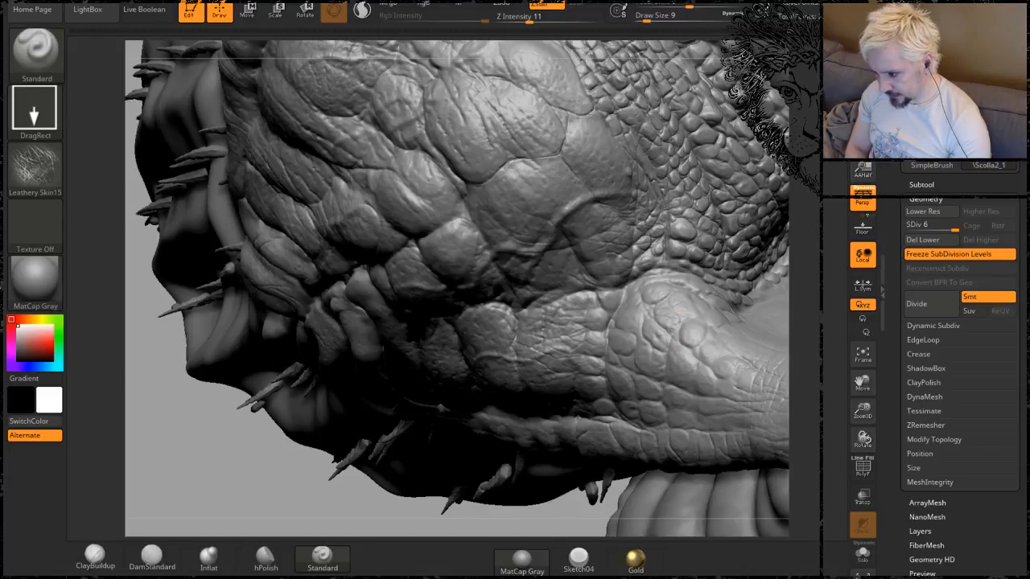
{"action": "mouse_move", "coordinate": [809, 294]}
{"action": "left_mouse_down"}
{"action": "mouse_move", "coordinate": [763, 300]}
{"action": "mouse_move", "coordinate": [789, 226]}
{"action": "mouse_move", "coordinate": [784, 310]}
{"action": "left_mouse_up"}
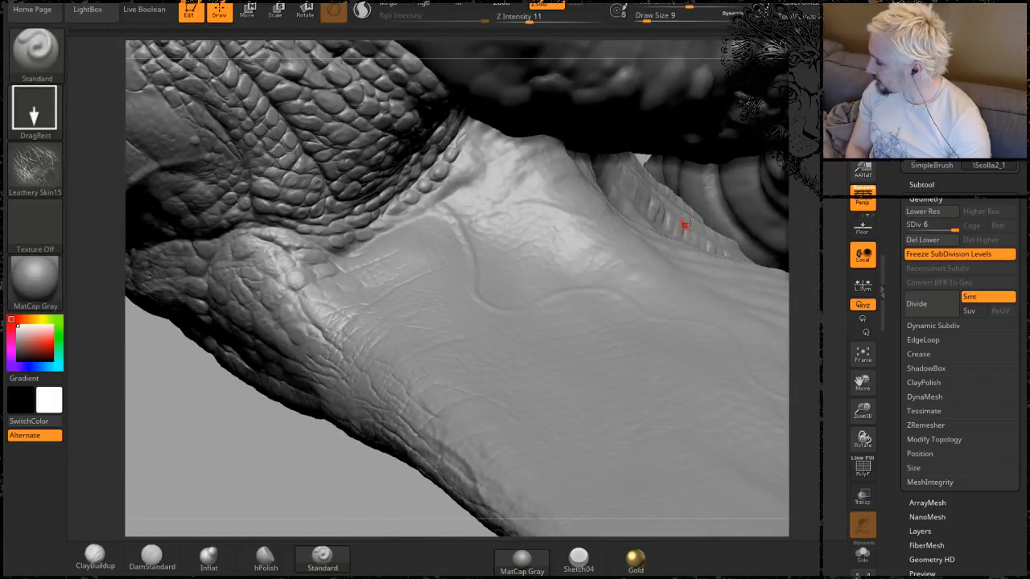
{"action": "left_click_drag", "start_coordinate": [800, 152], "coordinate": [798, 211]}
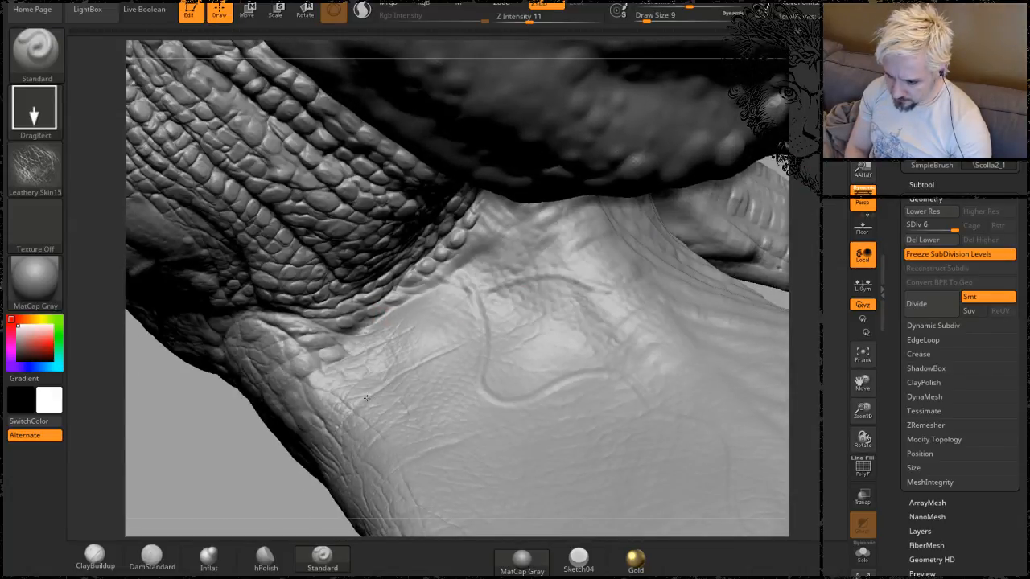
{"action": "left_click_drag", "start_coordinate": [811, 222], "coordinate": [807, 254]}
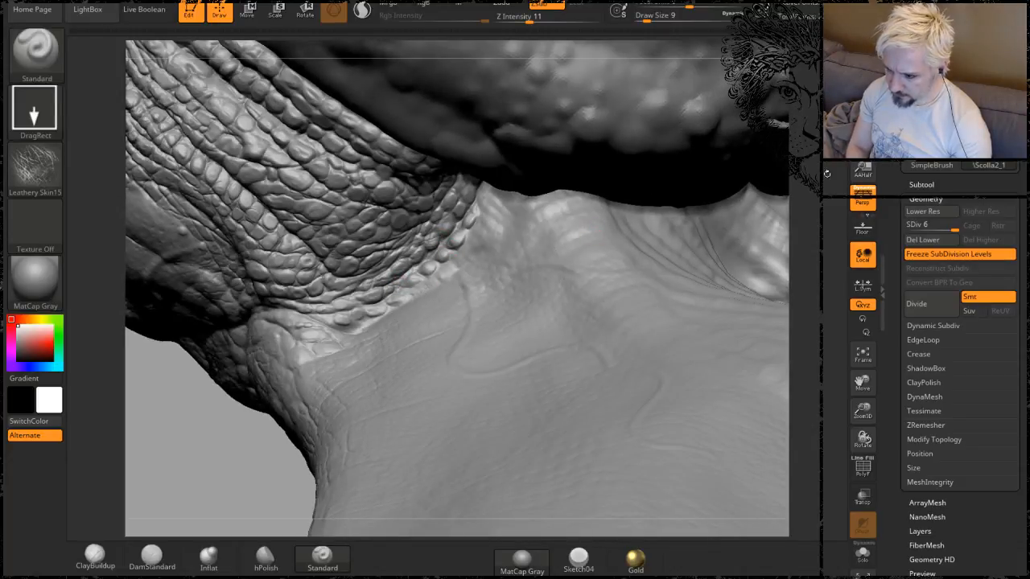
{"action": "mouse_move", "coordinate": [811, 233]}
{"action": "left_mouse_down"}
{"action": "mouse_move", "coordinate": [819, 198]}
{"action": "mouse_move", "coordinate": [810, 214]}
{"action": "mouse_move", "coordinate": [816, 291]}
{"action": "left_mouse_up"}
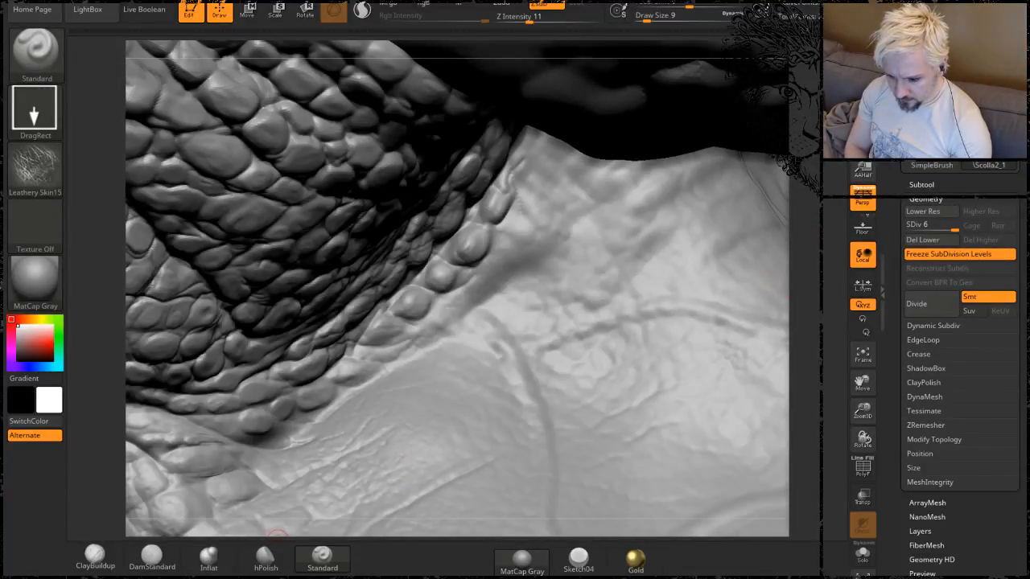
{"action": "key", "text": "b"}
{"action": "key", "text": "c"}
{"action": "key", "text": "l"}
{"action": "left_click_drag", "start_coordinate": [811, 242], "coordinate": [814, 282]}
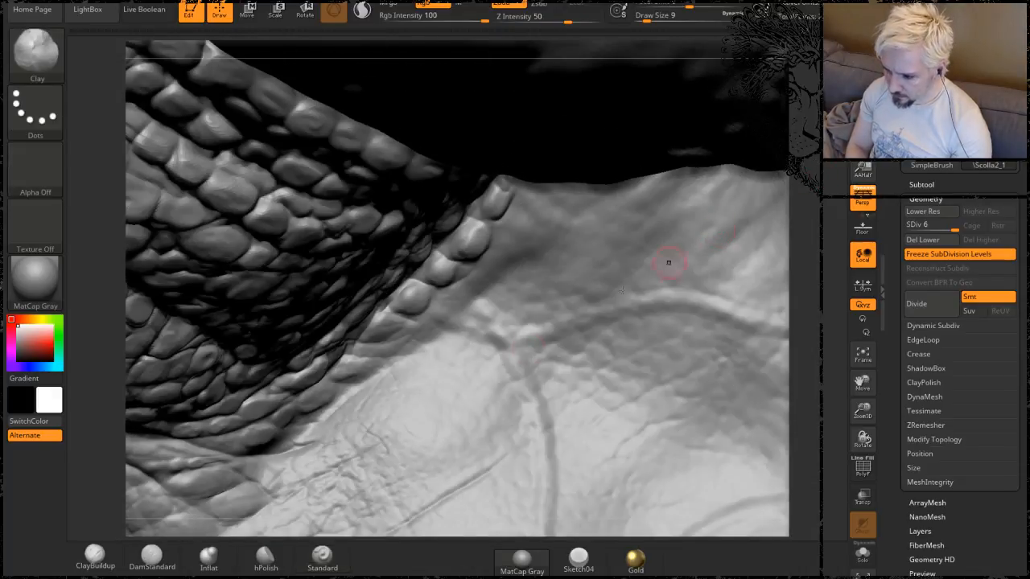
{"action": "left_click", "coordinate": [465, 418]}
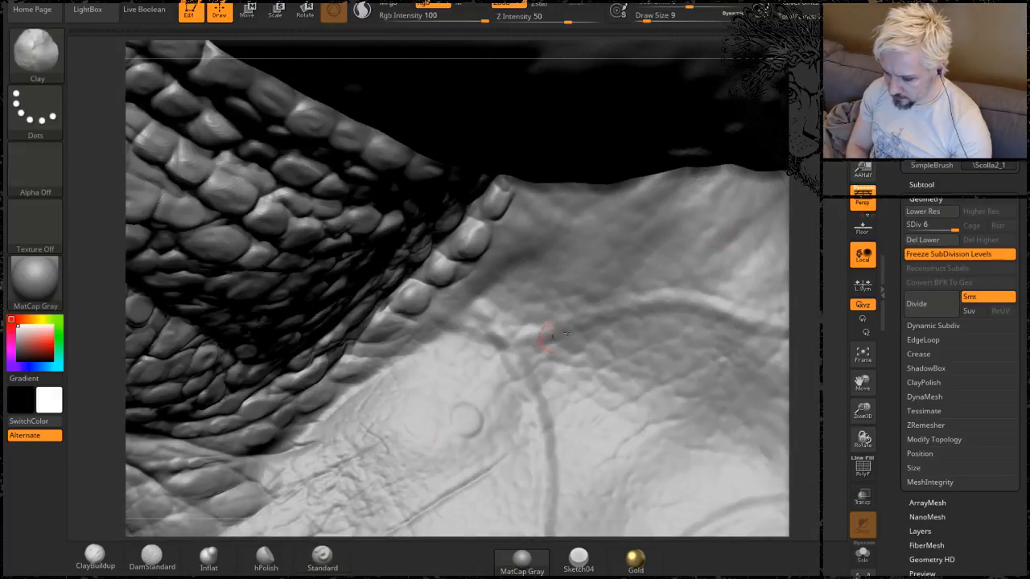
{"action": "key", "text": "space"}
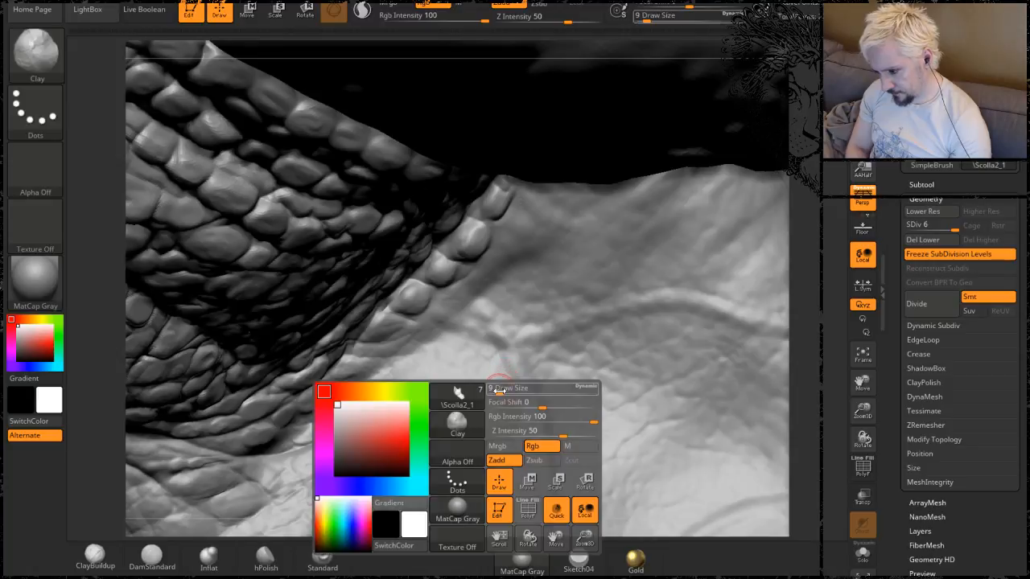
{"action": "left_click_drag", "start_coordinate": [499, 390], "coordinate": [493, 390]}
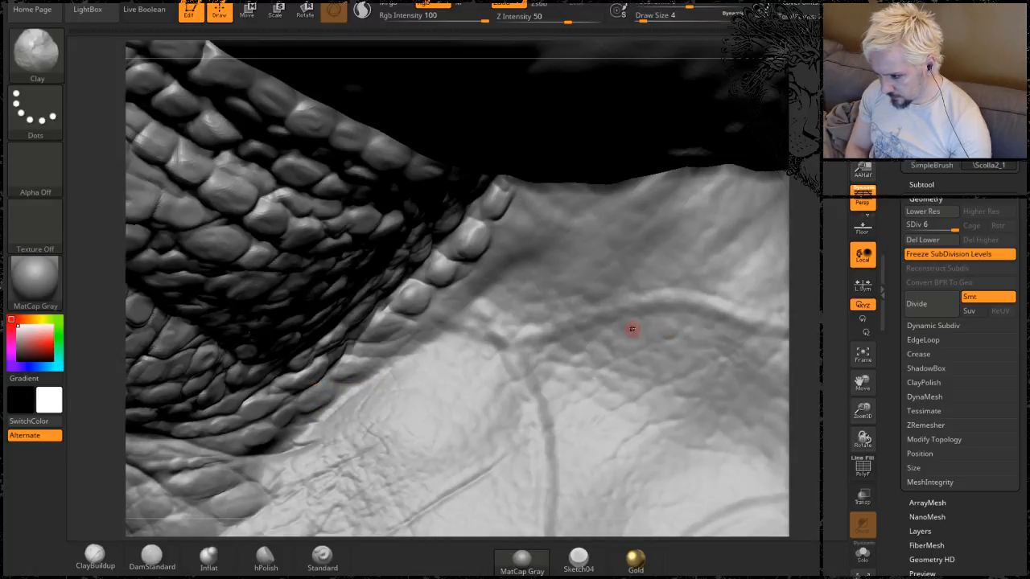
Dab a cluster of small round Clay bumps onto the smooth skin around the curved ridge beside the scales.
{"action": "left_click", "coordinate": [631, 326]}
{"action": "left_click", "coordinate": [608, 339]}
{"action": "left_click", "coordinate": [626, 345]}
{"action": "left_click", "coordinate": [604, 354]}
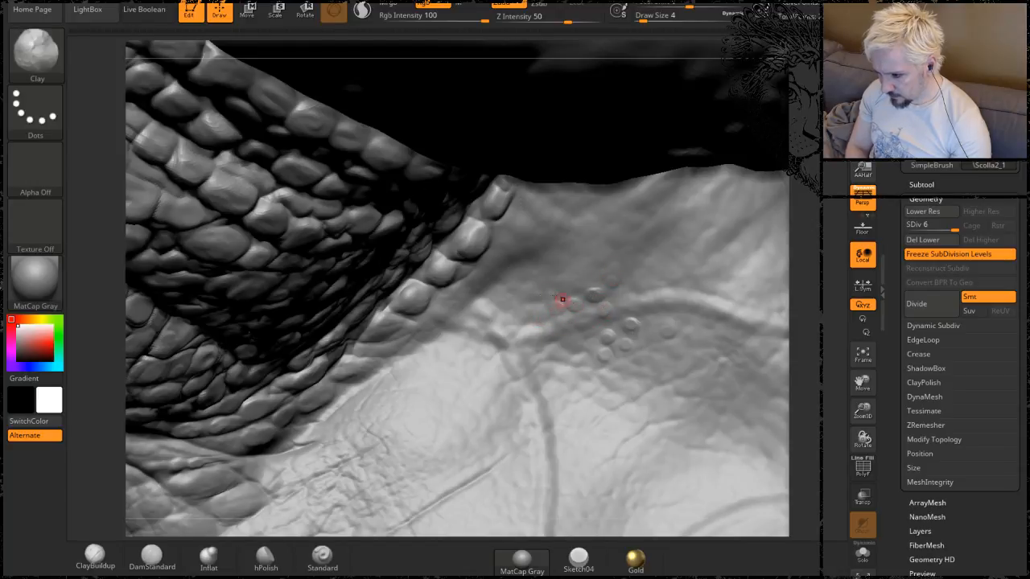
{"action": "left_click", "coordinate": [531, 295]}
Add more small Clay bumps along the outer edge of the large scale row to blend it into the smooth skin.
{"action": "right_click_drag", "start_coordinate": [705, 249], "coordinate": [758, 172]}
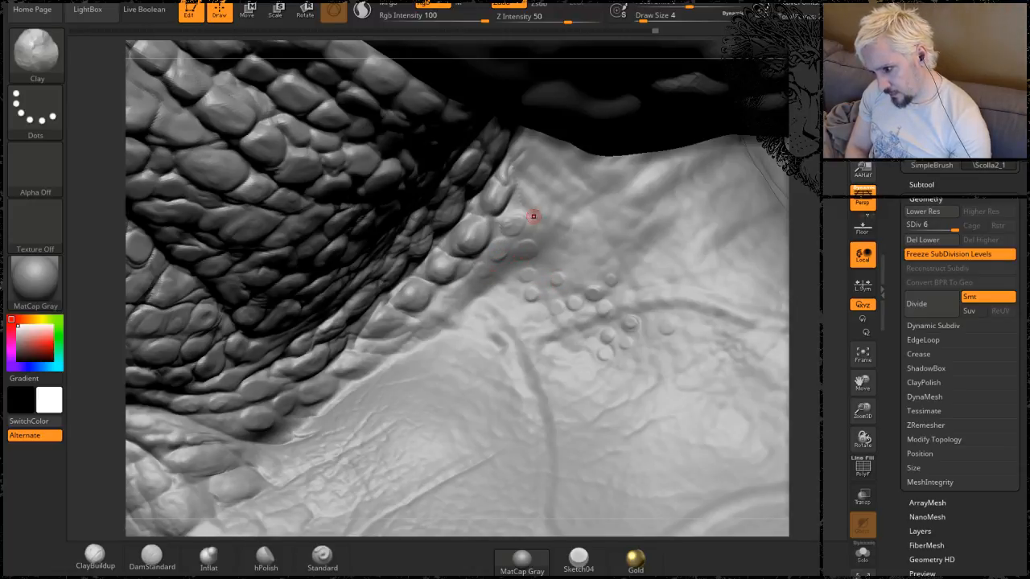
{"action": "key", "text": "shift+d"}
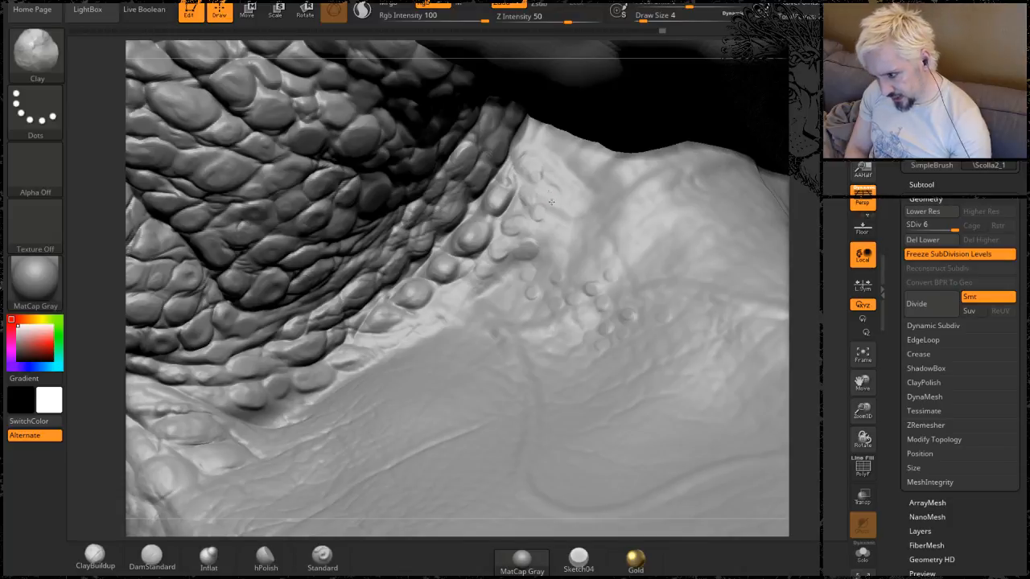
{"action": "key", "text": "ctrl+s"}
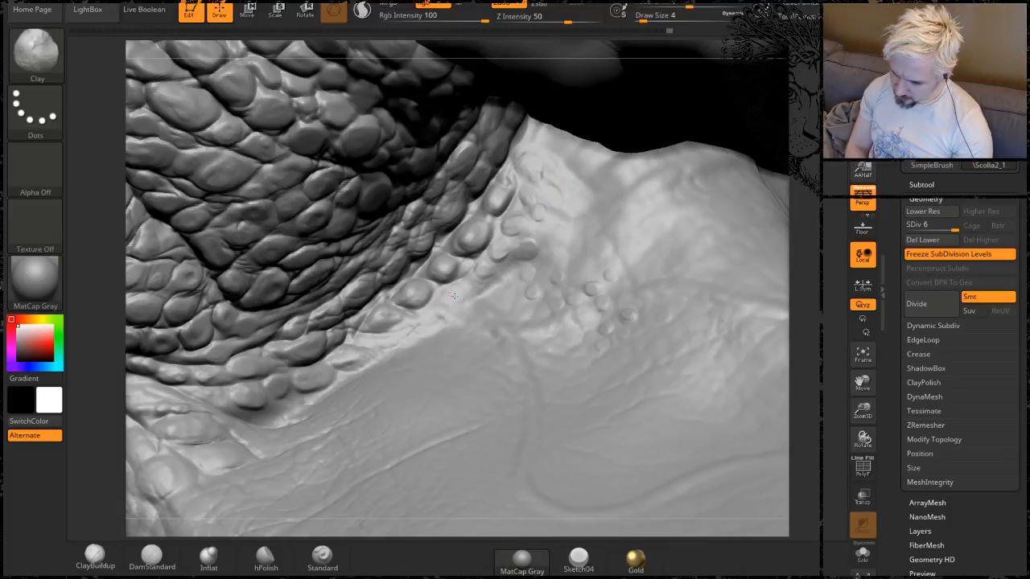
{"action": "left_click_drag", "start_coordinate": [809, 189], "coordinate": [649, 171]}
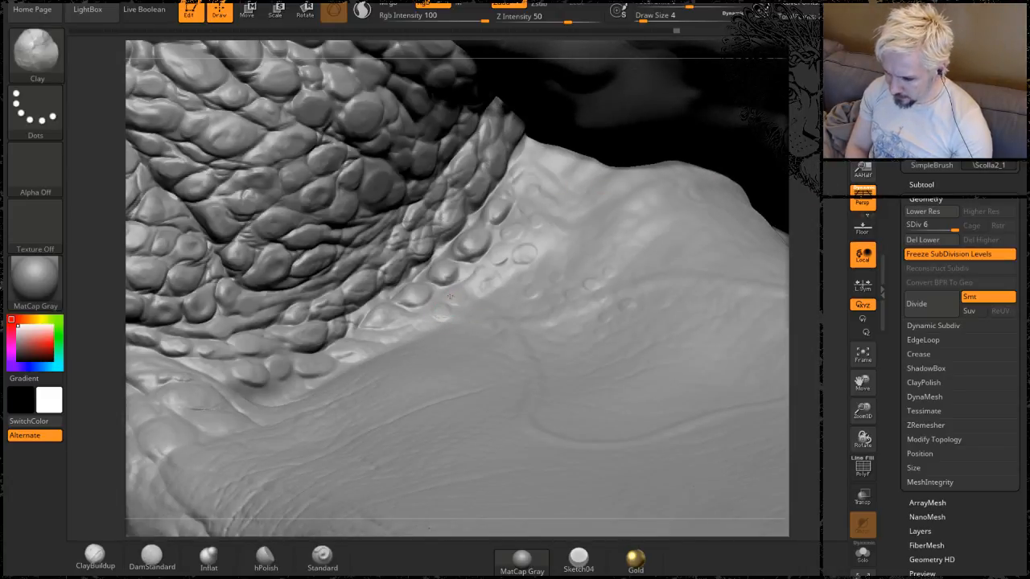
{"action": "left_click_drag", "start_coordinate": [805, 266], "coordinate": [805, 302]}
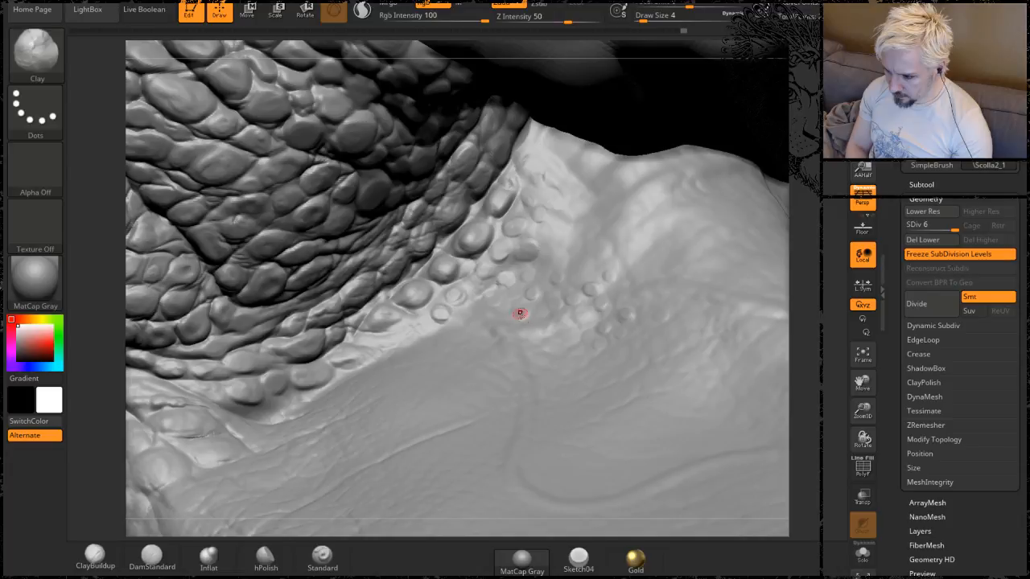
{"action": "left_click_drag", "start_coordinate": [816, 175], "coordinate": [797, 133]}
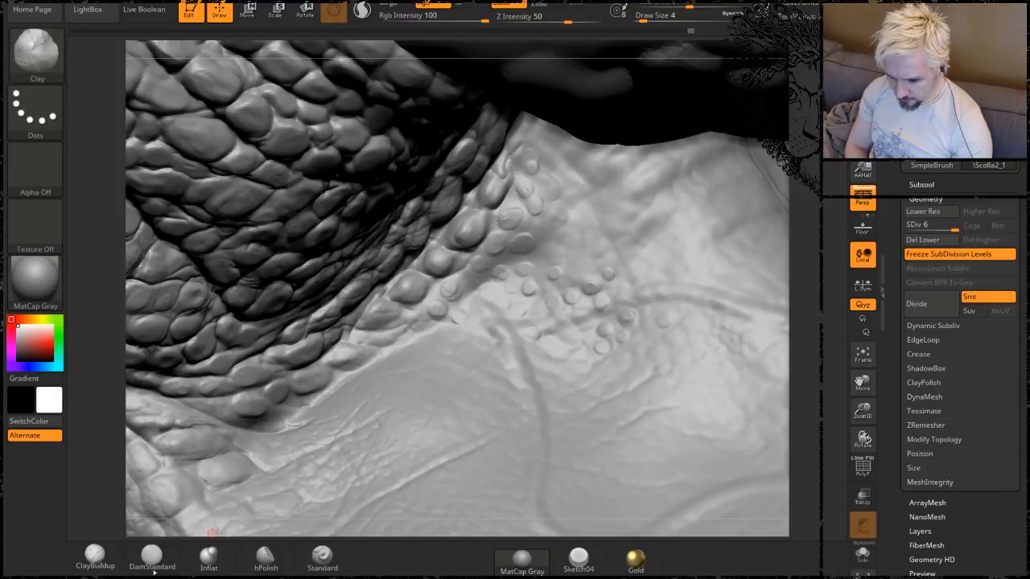
Switch to the Inflat brush and puff up the small bumps, adding a few tiny ones around the cluster.
{"action": "left_click", "coordinate": [209, 557]}
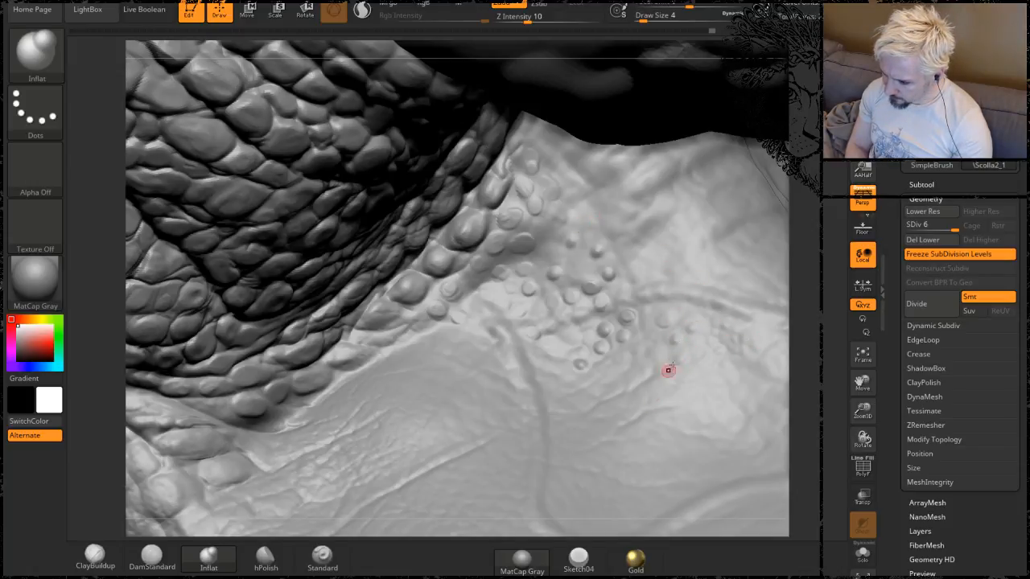
{"action": "left_click_drag", "start_coordinate": [795, 258], "coordinate": [809, 245]}
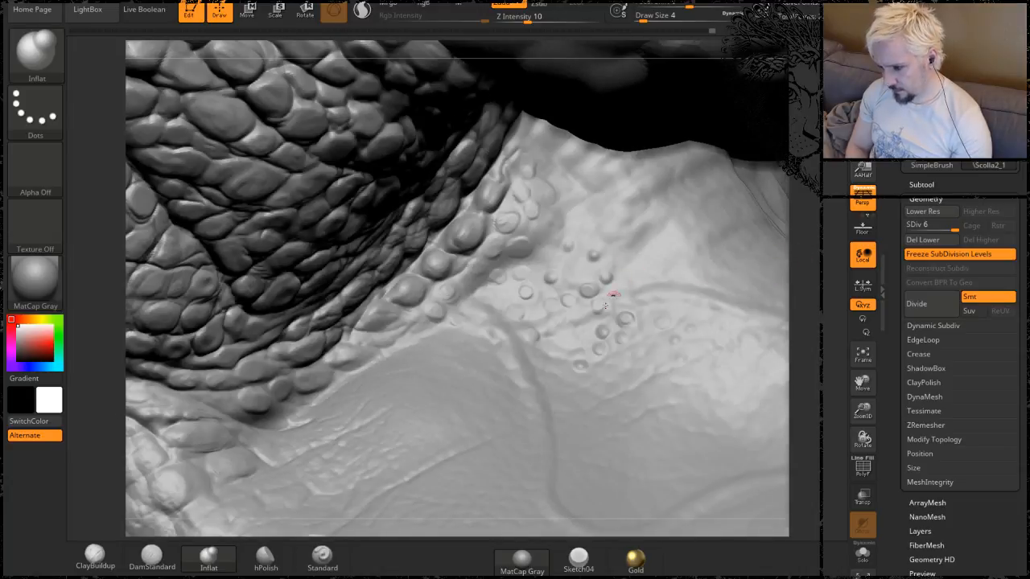
{"action": "key", "text": "shift"}
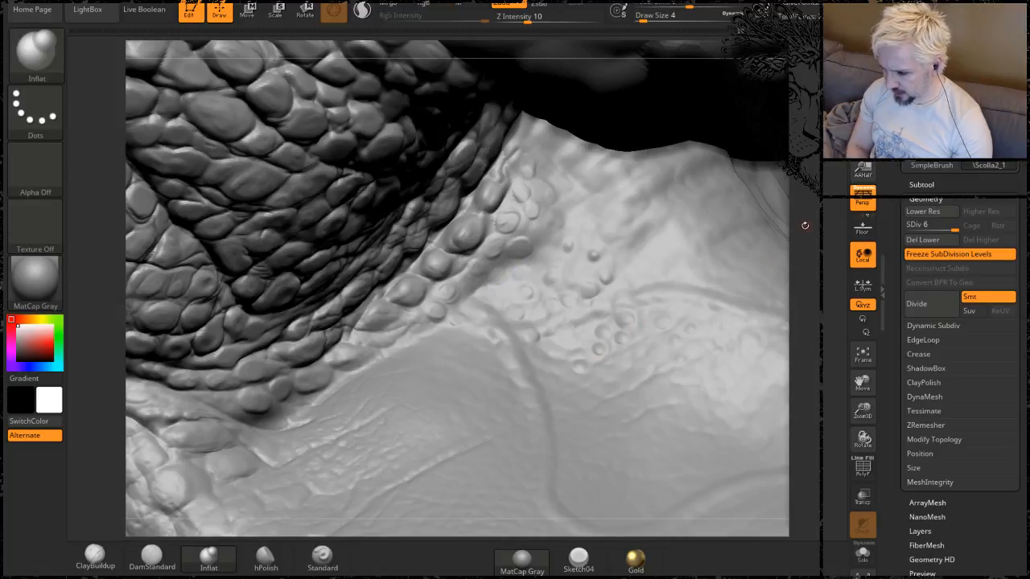
{"action": "left_click_drag", "start_coordinate": [805, 226], "coordinate": [781, 255]}
Smooth the skin around the bump cluster and soften the bumps next to the large scale row.
{"action": "key", "text": "shift"}
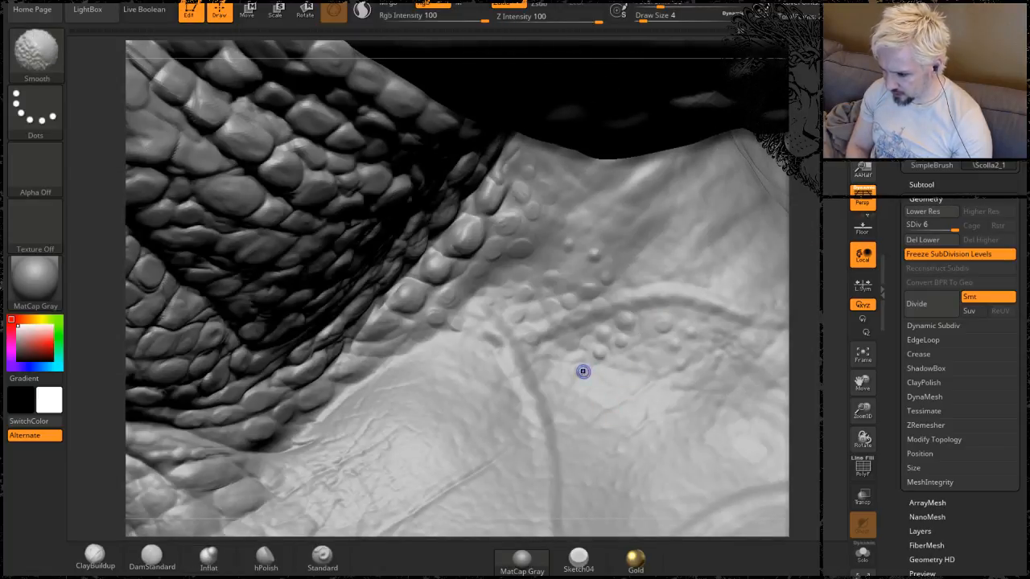
{"action": "left_click_drag", "start_coordinate": [677, 334], "coordinate": [694, 331], "text": "shift"}
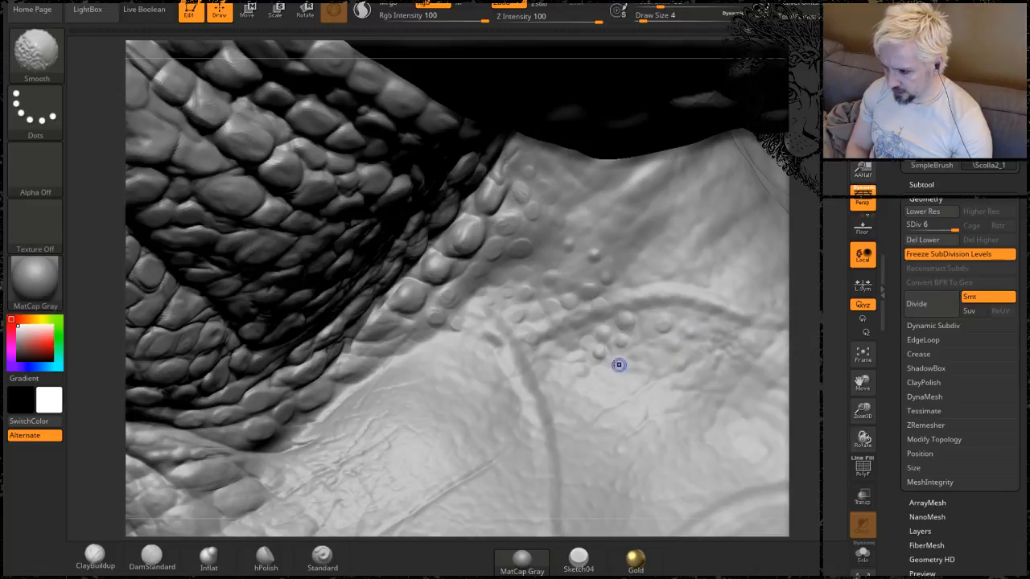
{"action": "left_click_drag", "start_coordinate": [625, 341], "coordinate": [635, 364], "text": "shift"}
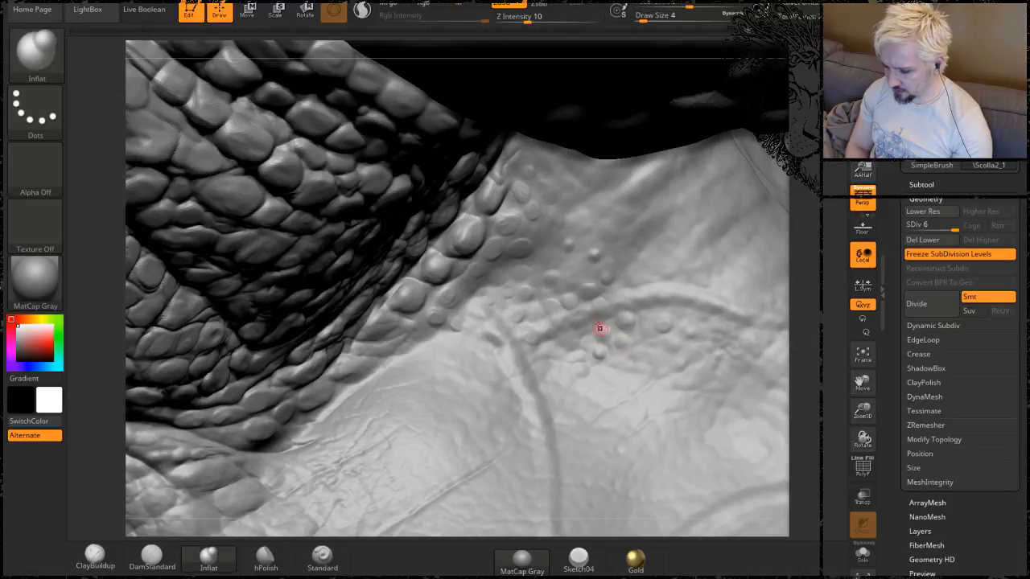
{"action": "left_click_drag", "start_coordinate": [806, 263], "coordinate": [687, 226]}
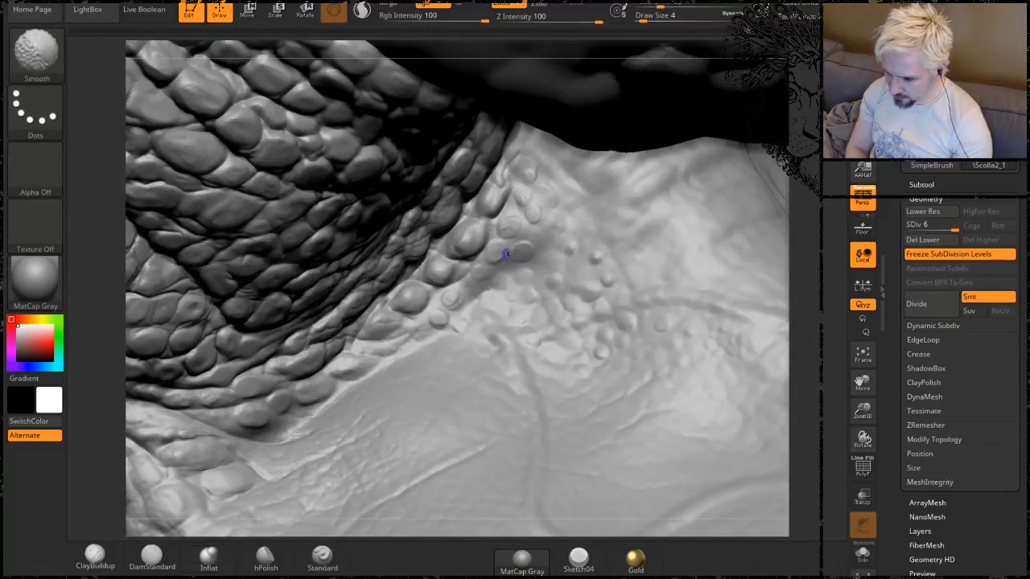
{"action": "mouse_move", "coordinate": [510, 255]}
{"action": "left_mouse_down", "text": "shift"}
{"action": "mouse_move", "coordinate": [521, 246]}
{"action": "mouse_move", "coordinate": [511, 231]}
{"action": "left_mouse_up", "text": "shift"}
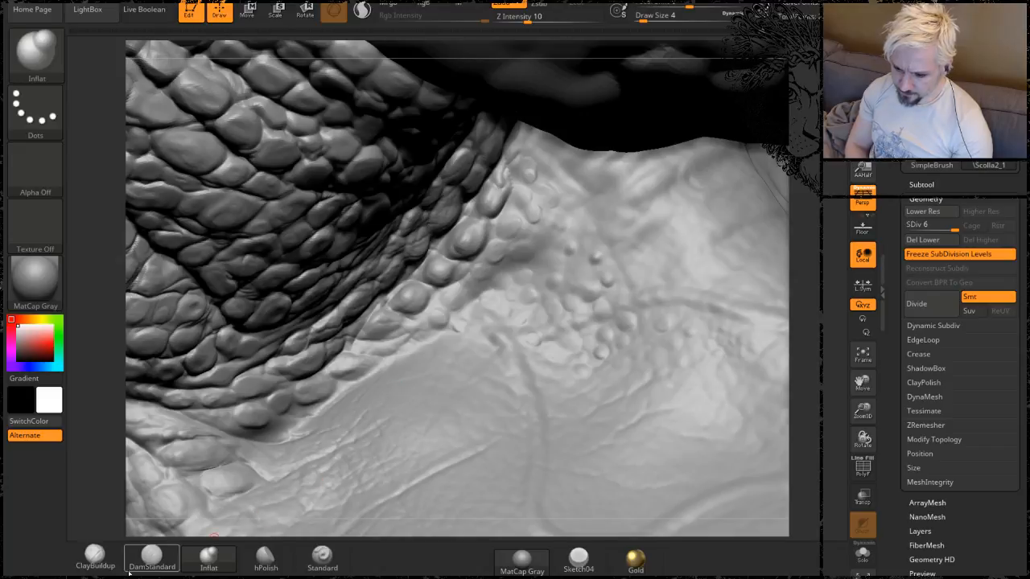
Carve a crease from the scale row through the bumps with DamStandard, then set Z Intensity to 8 and cut fainter creases around it.
{"action": "left_click", "coordinate": [156, 556]}
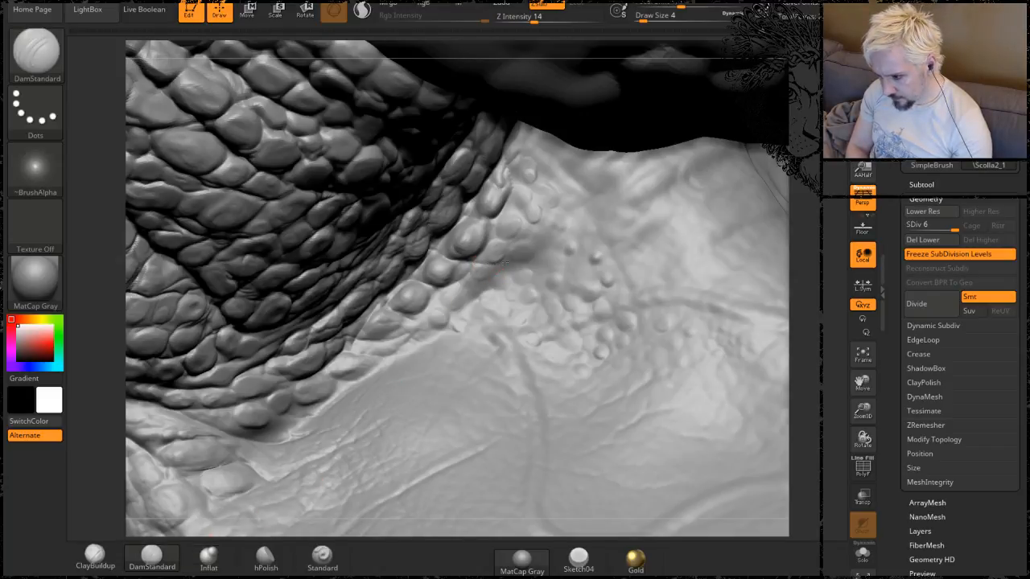
{"action": "left_click_drag", "start_coordinate": [537, 267], "coordinate": [573, 269]}
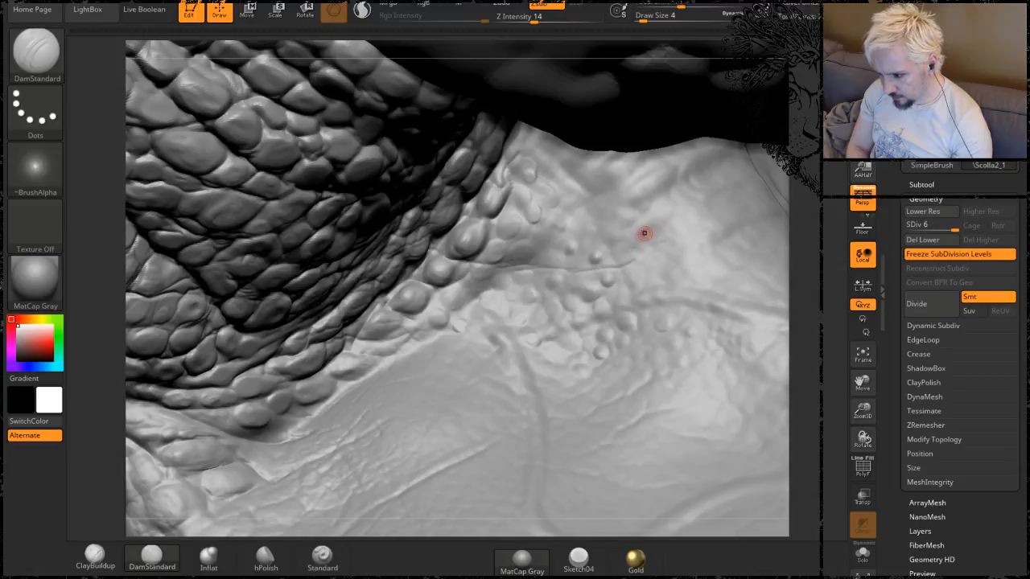
{"action": "left_click_drag", "start_coordinate": [535, 23], "coordinate": [509, 22]}
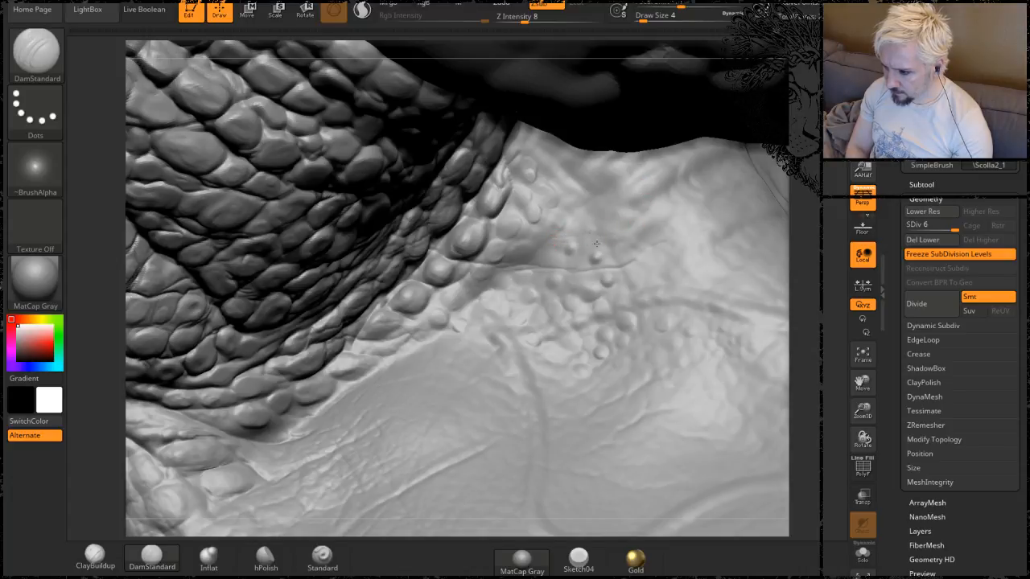
{"action": "left_click_drag", "start_coordinate": [815, 224], "coordinate": [655, 246]}
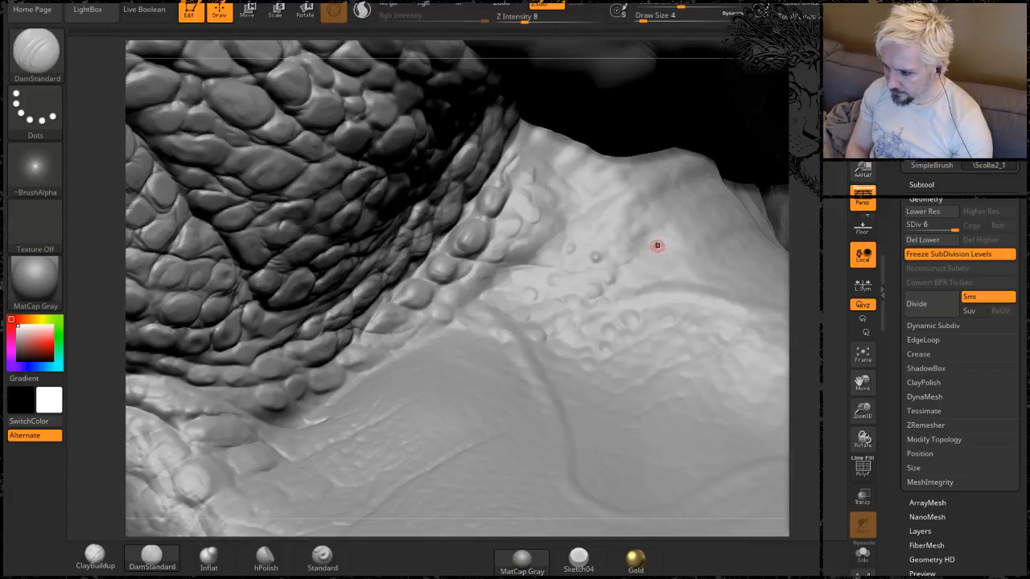
{"action": "key", "text": "shift"}
{"action": "left_click_drag", "start_coordinate": [803, 225], "coordinate": [808, 270]}
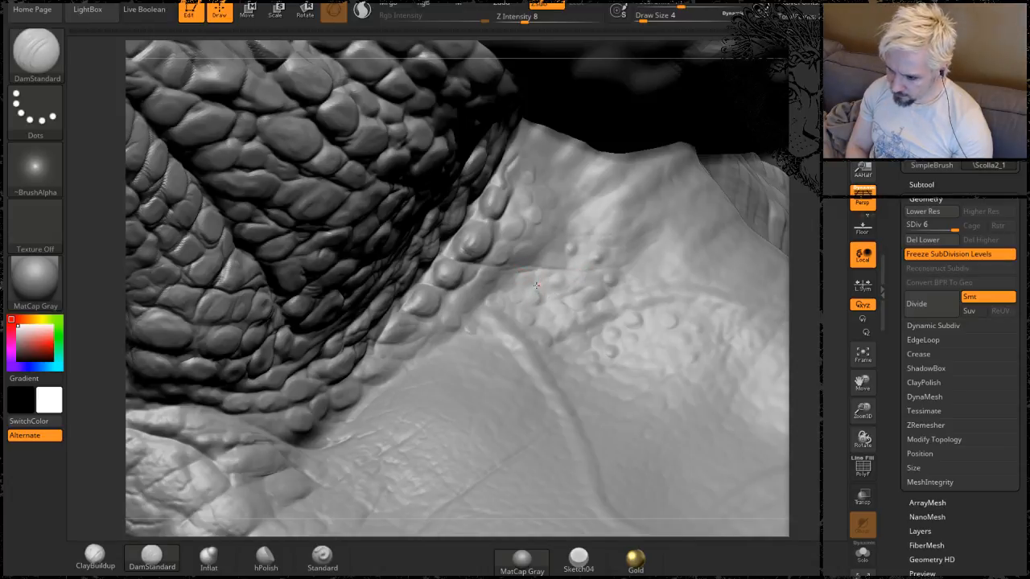
{"action": "right_click_drag", "start_coordinate": [776, 220], "coordinate": [460, 253]}
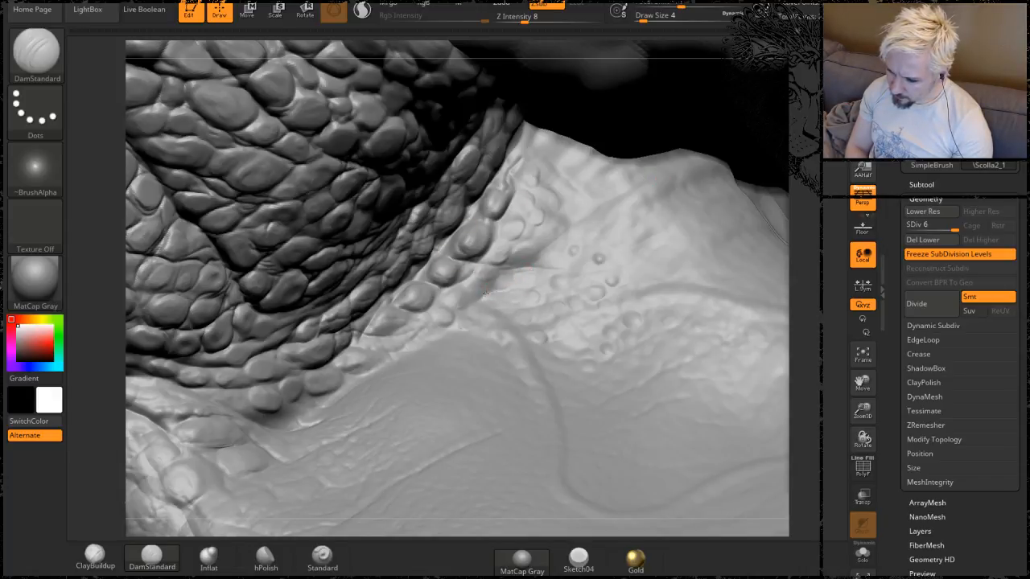
Set the DamStandard Z Intensity to 11 and carve stronger creases around the small bumps beside the large scale row.
{"action": "left_click", "coordinate": [527, 21]}
{"action": "type", "text": "11"}
{"action": "key", "text": "Return"}
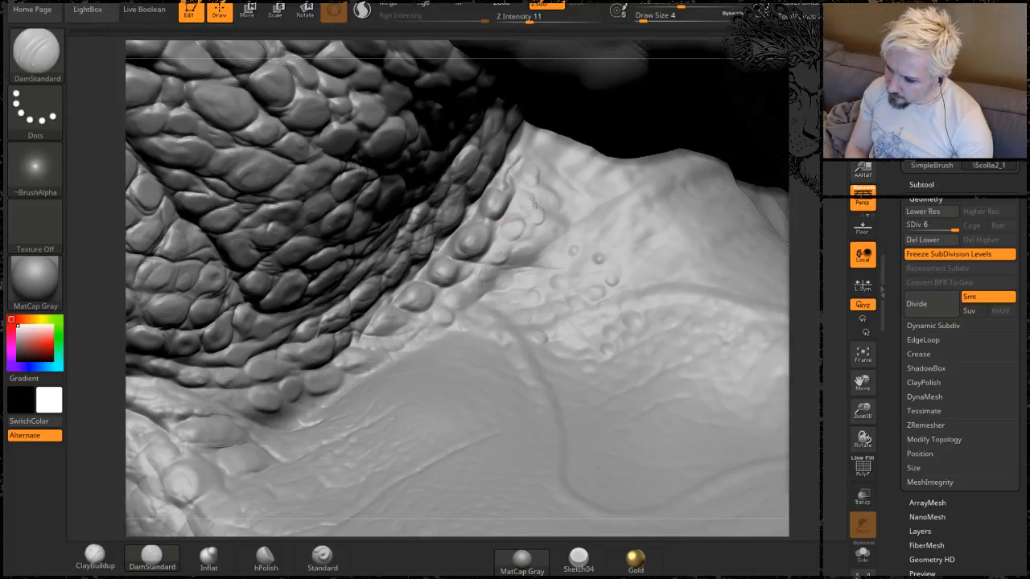
{"action": "left_click_drag", "start_coordinate": [775, 115], "coordinate": [716, 122]}
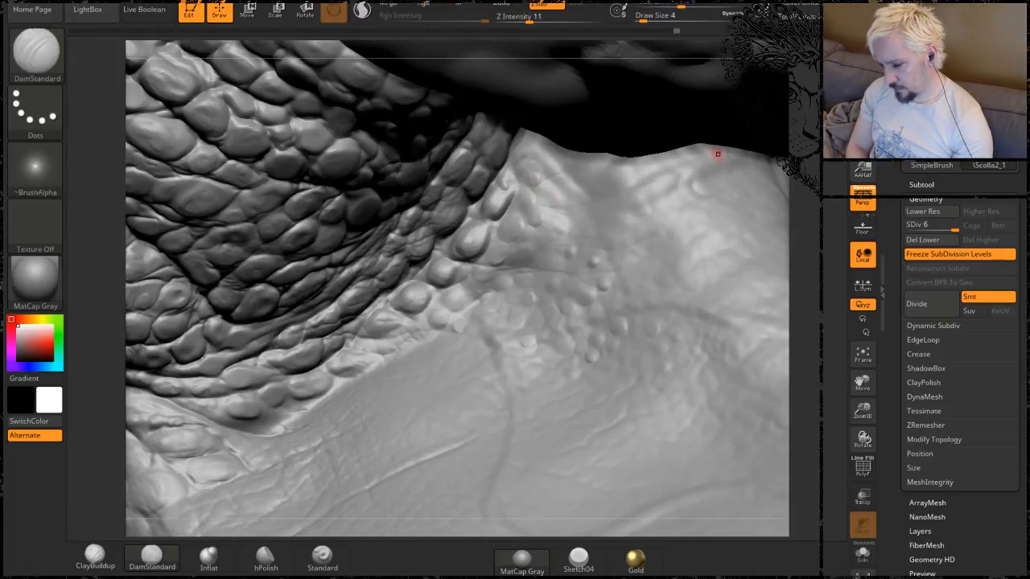
{"action": "right_click_drag", "start_coordinate": [555, 207], "coordinate": [642, 160]}
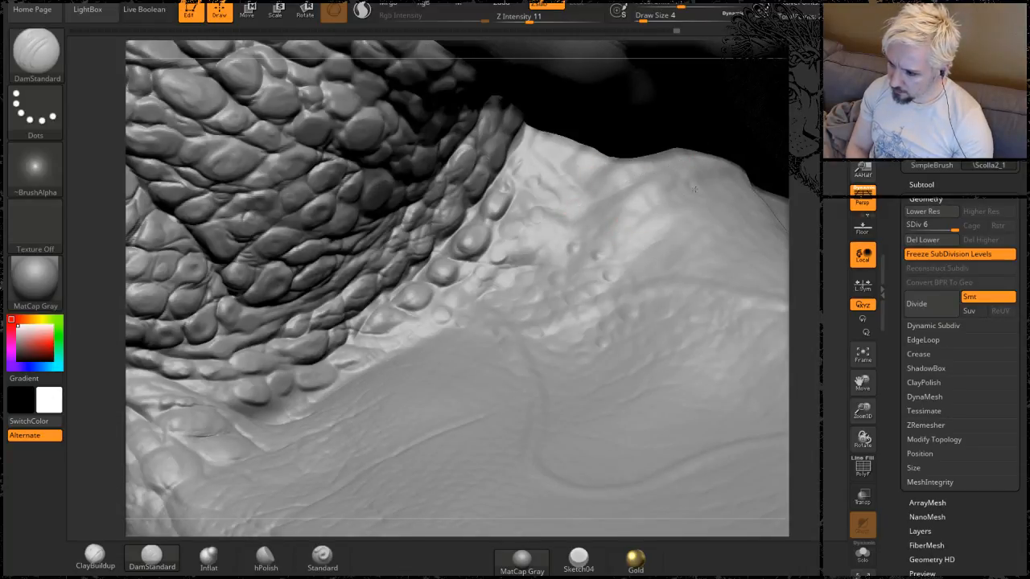
{"action": "right_click_drag", "start_coordinate": [789, 180], "coordinate": [395, 299]}
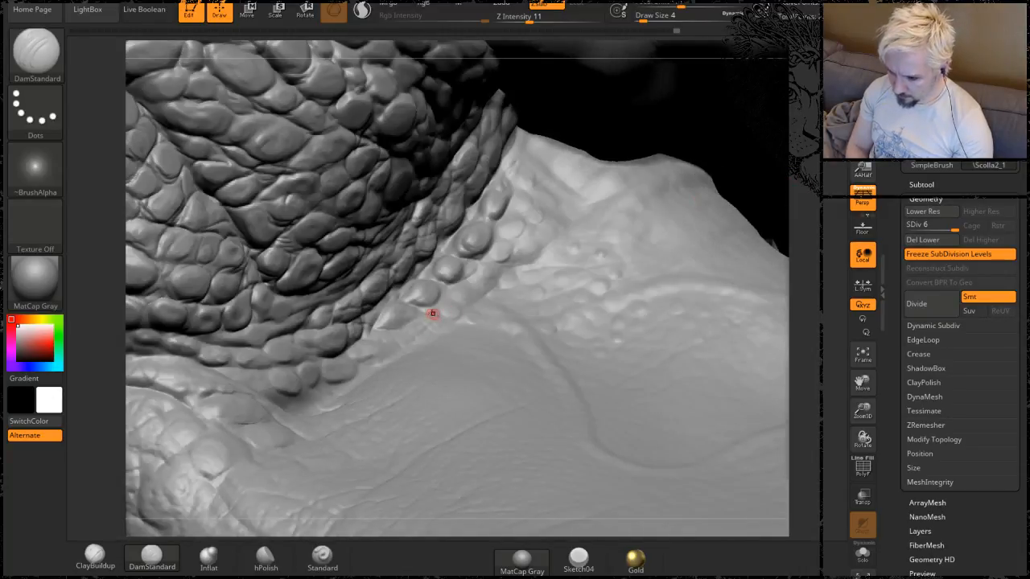
Set Z Intensity to 13 and Draw Size to 6, and carve creases between the small bumps in the cluster.
{"action": "left_click", "coordinate": [529, 19]}
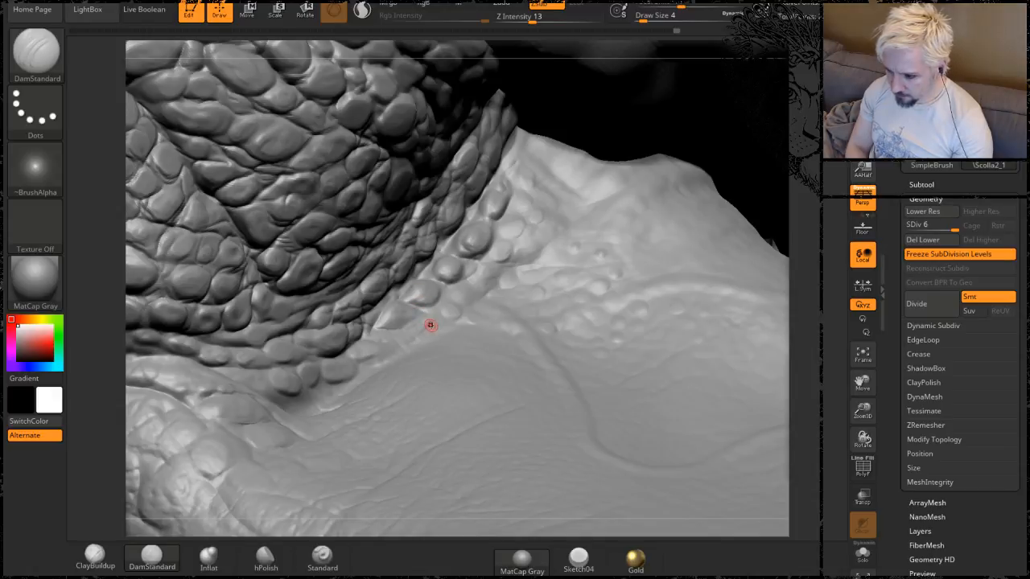
{"action": "key", "text": "space"}
{"action": "left_click_drag", "start_coordinate": [426, 330], "coordinate": [423, 330]}
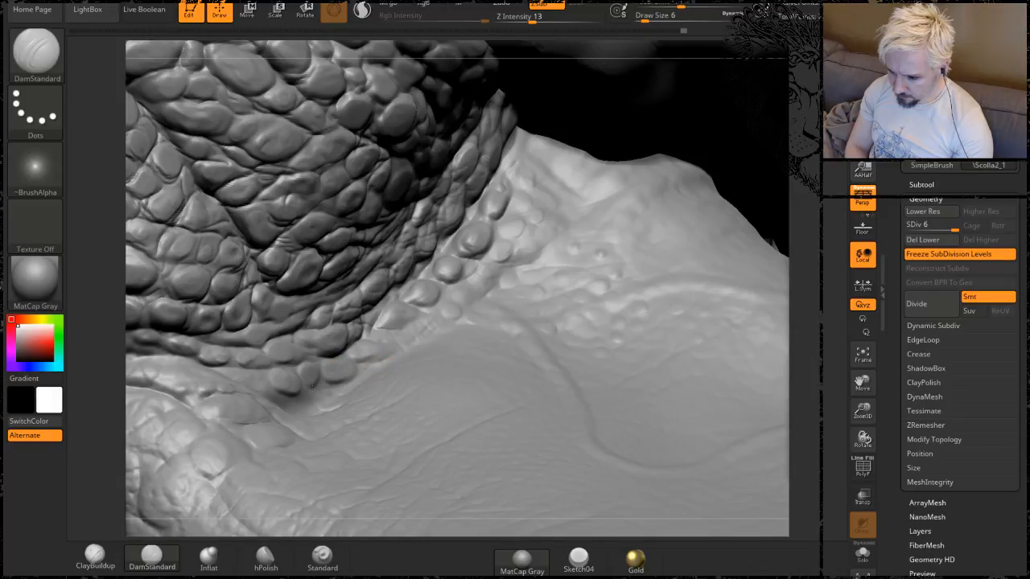
{"action": "left_click_drag", "start_coordinate": [812, 143], "coordinate": [758, 185]}
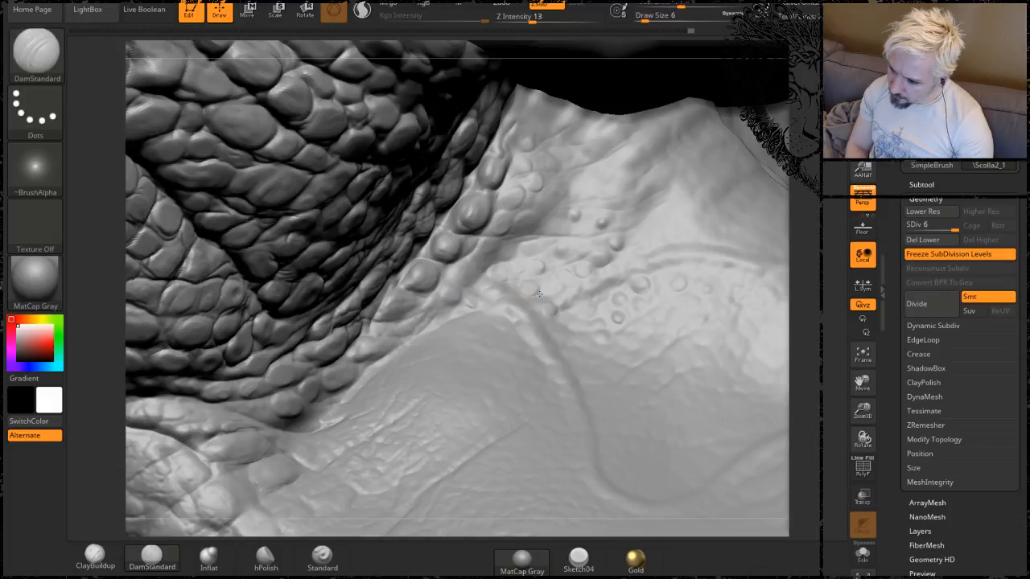
{"action": "left_click_drag", "start_coordinate": [808, 187], "coordinate": [685, 228]}
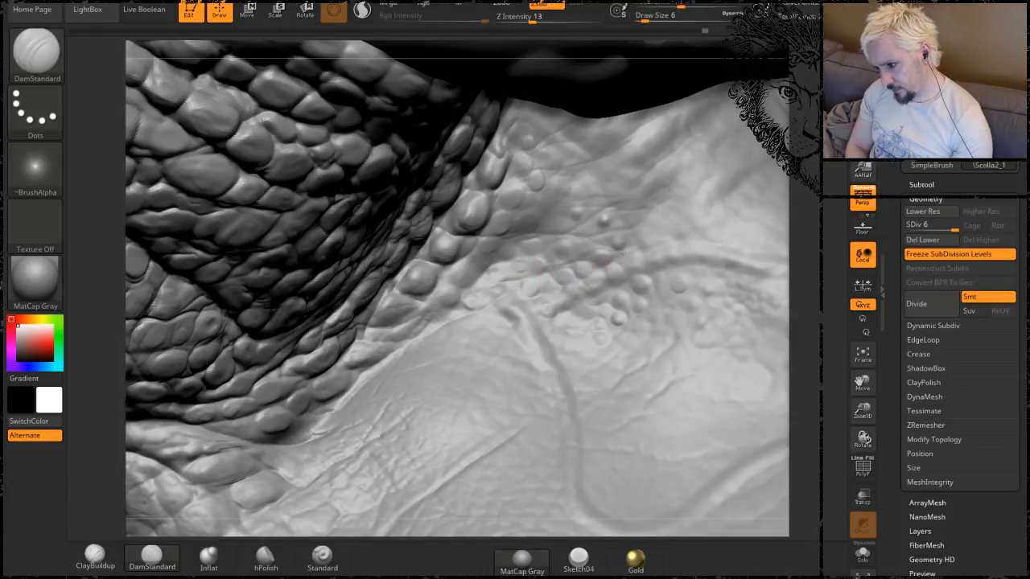
{"action": "left_click_drag", "start_coordinate": [809, 246], "coordinate": [738, 225]}
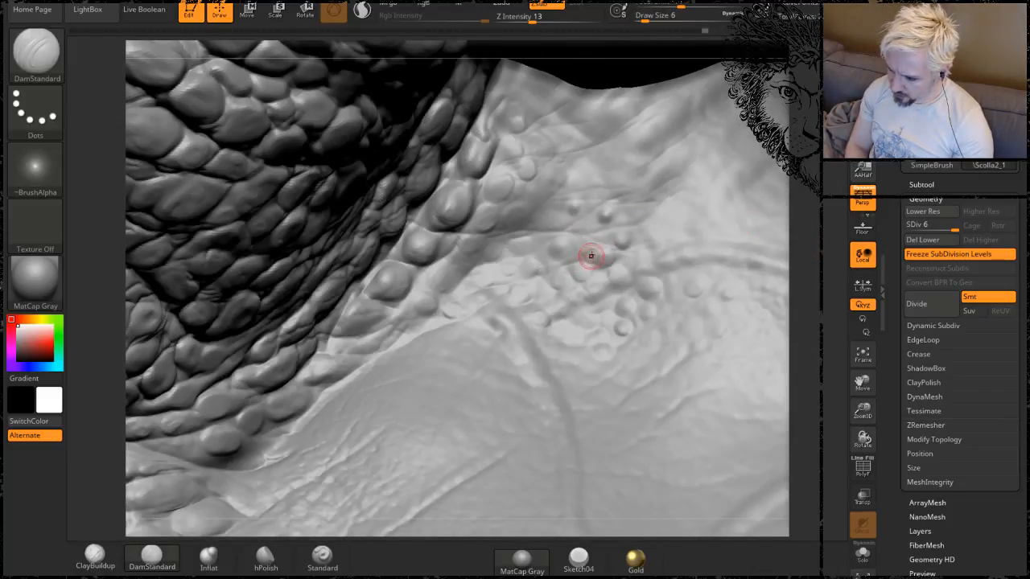
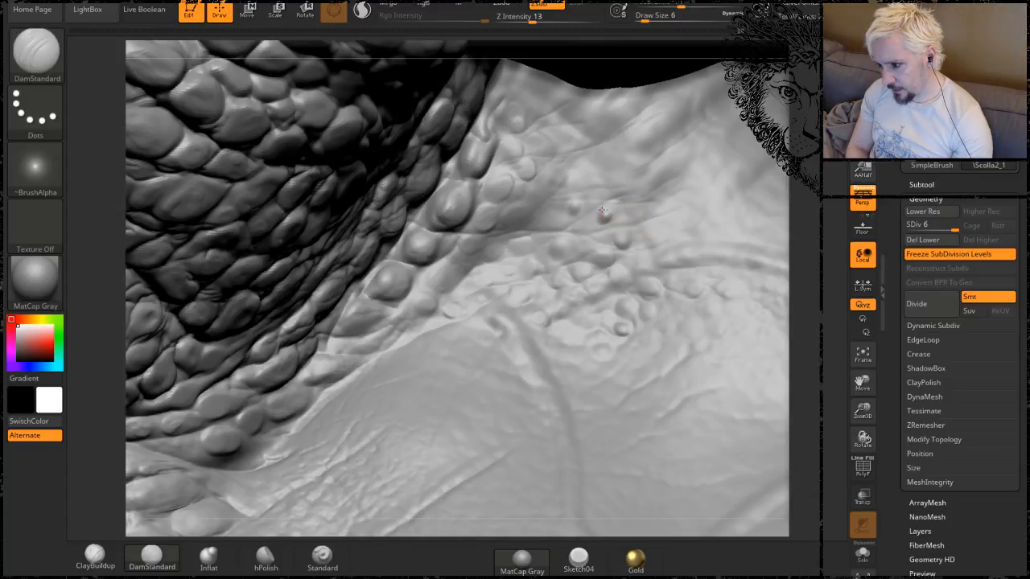
Cut fine folds from the large scale row into the smooth skin above the bump cluster.
{"action": "mouse_move", "coordinate": [566, 202]}
{"action": "left_mouse_down"}
{"action": "mouse_move", "coordinate": [530, 205]}
{"action": "mouse_move", "coordinate": [549, 223]}
{"action": "mouse_move", "coordinate": [514, 215]}
{"action": "left_mouse_up"}
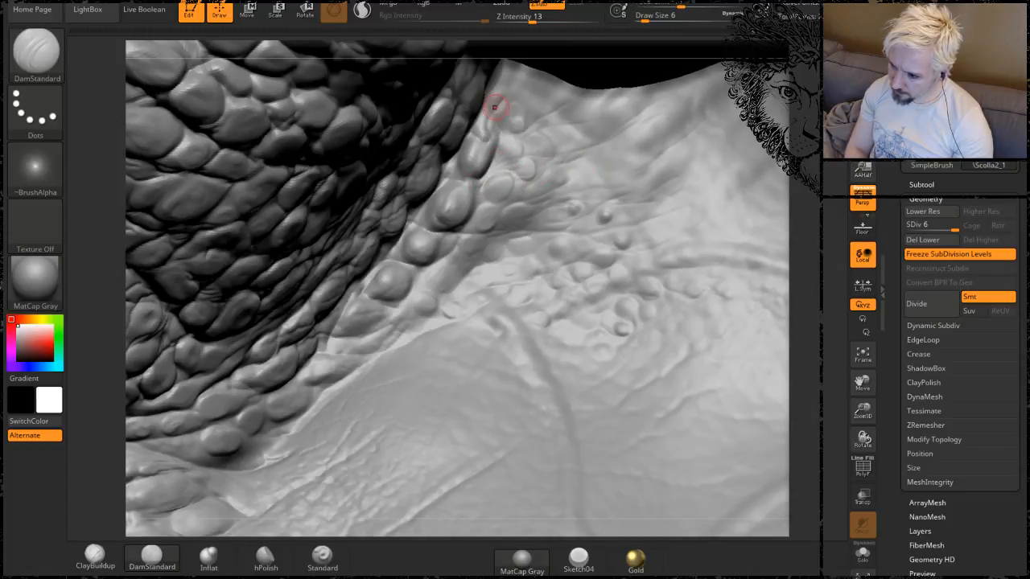
{"action": "left_click_drag", "start_coordinate": [538, 52], "coordinate": [549, 54]}
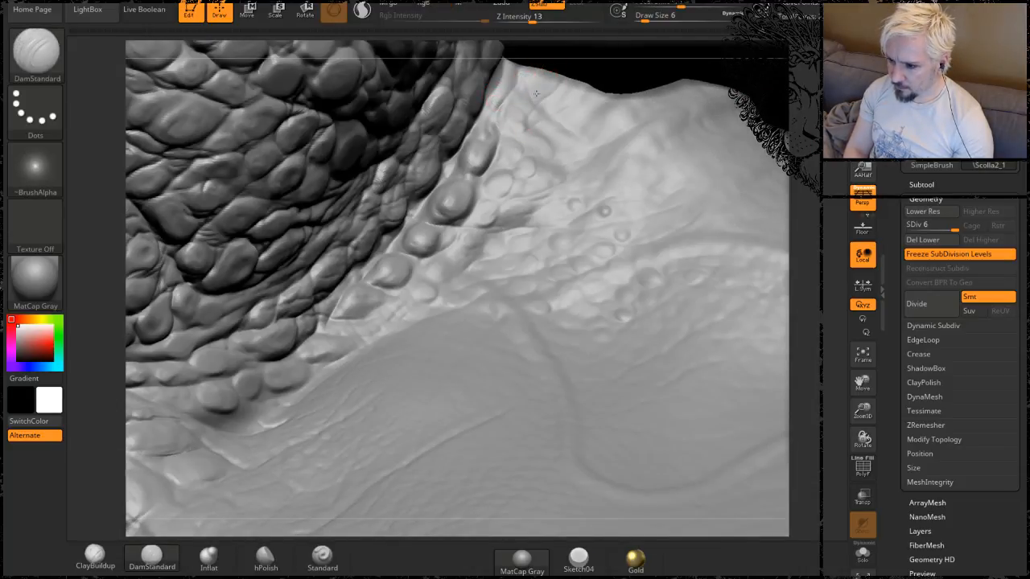
{"action": "left_click_drag", "start_coordinate": [827, 202], "coordinate": [684, 153]}
Stamp the leathery wrinkle alpha over the bump cluster and surrounding smooth skin with the Standard brush, undoing an unwanted stamp.
{"action": "left_click", "coordinate": [322, 557]}
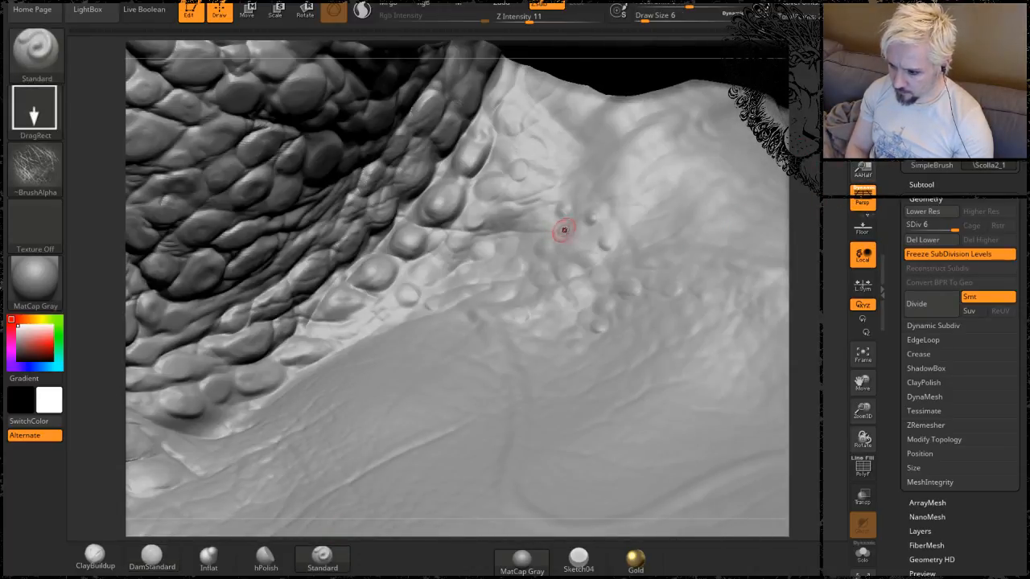
{"action": "left_click_drag", "start_coordinate": [554, 235], "coordinate": [695, 260]}
{"action": "left_click_drag", "start_coordinate": [820, 299], "coordinate": [793, 229], "text": "alt"}
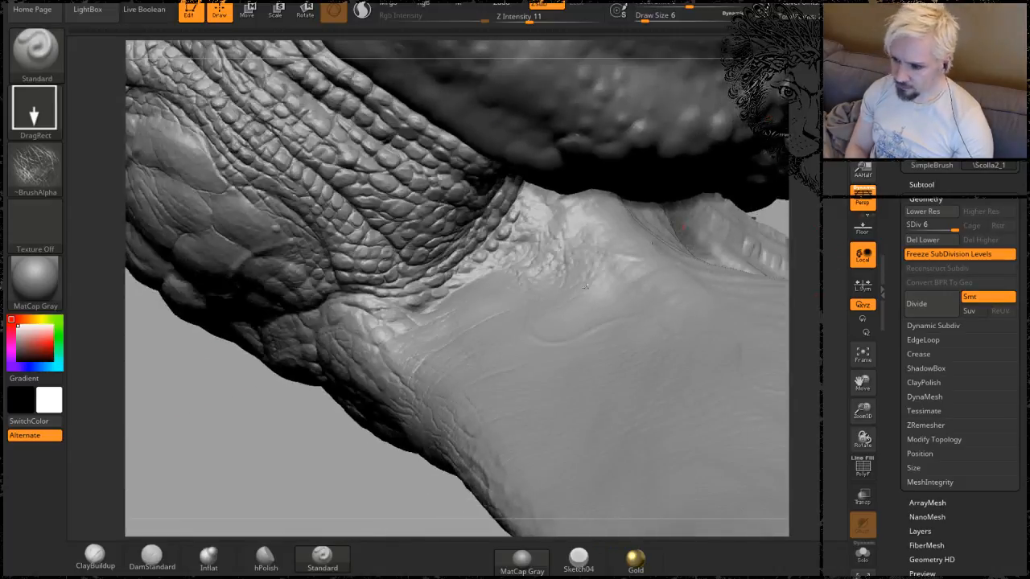
{"action": "left_click_drag", "start_coordinate": [211, 442], "coordinate": [228, 495]}
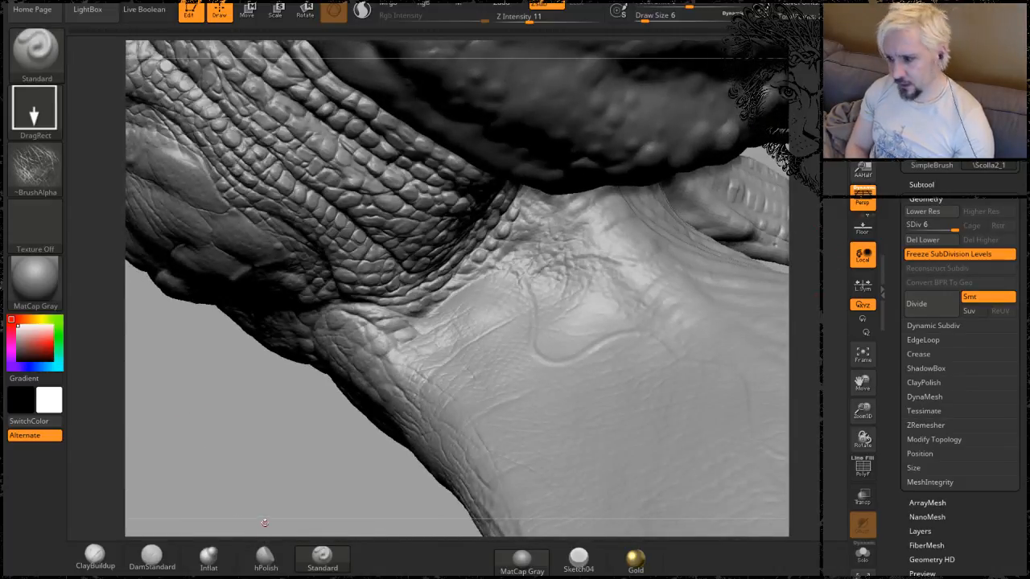
{"action": "mouse_move", "coordinate": [260, 452]}
{"action": "left_mouse_down"}
{"action": "mouse_move", "coordinate": [253, 444]}
{"action": "mouse_move", "coordinate": [244, 453]}
{"action": "left_mouse_up"}
{"action": "key", "text": "ctrl+z"}
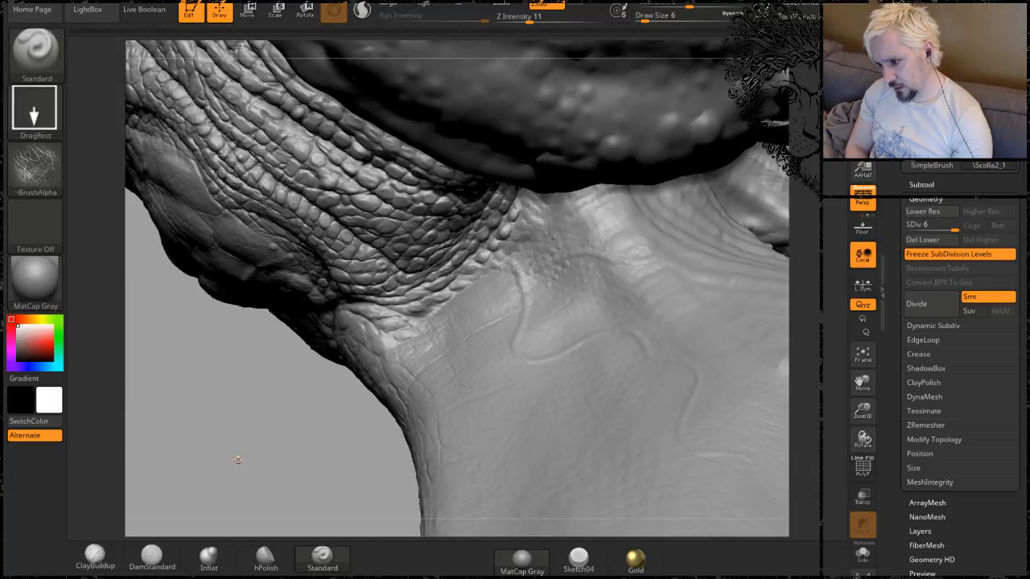
{"action": "left_click_drag", "start_coordinate": [249, 456], "coordinate": [281, 440]}
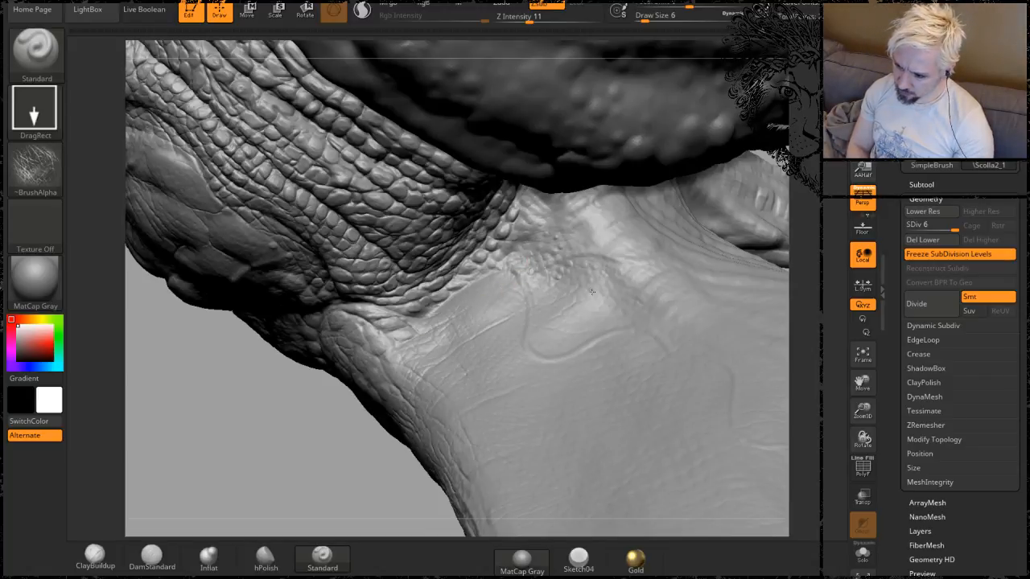
{"action": "left_click_drag", "start_coordinate": [593, 291], "coordinate": [605, 267]}
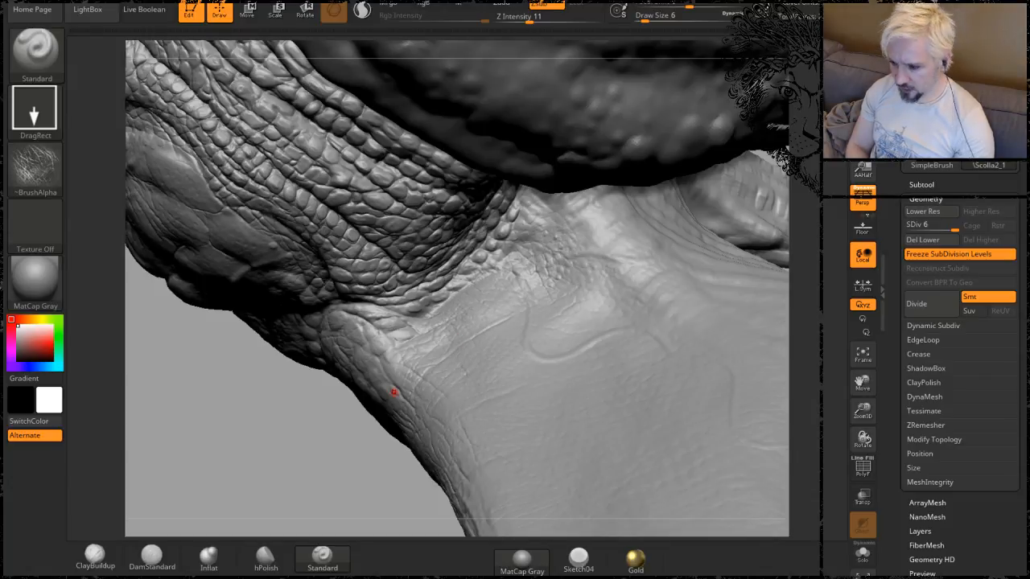
Puff up the scales along the border row with Inflat and touch up the adjoining skin with the Clay brush.
{"action": "left_click_drag", "start_coordinate": [293, 429], "coordinate": [318, 499], "text": "alt"}
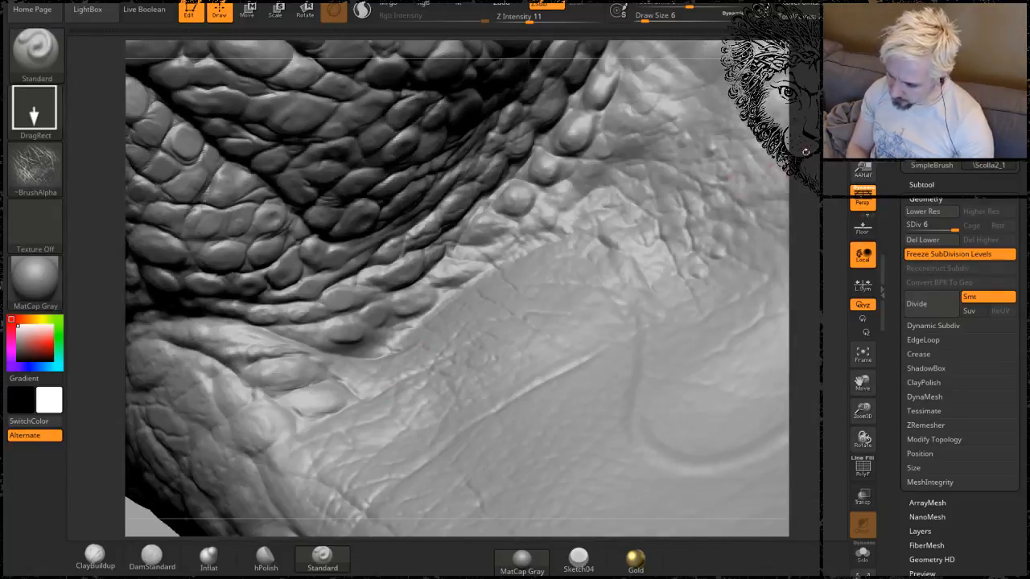
{"action": "right_click_drag", "start_coordinate": [737, 186], "coordinate": [708, 204]}
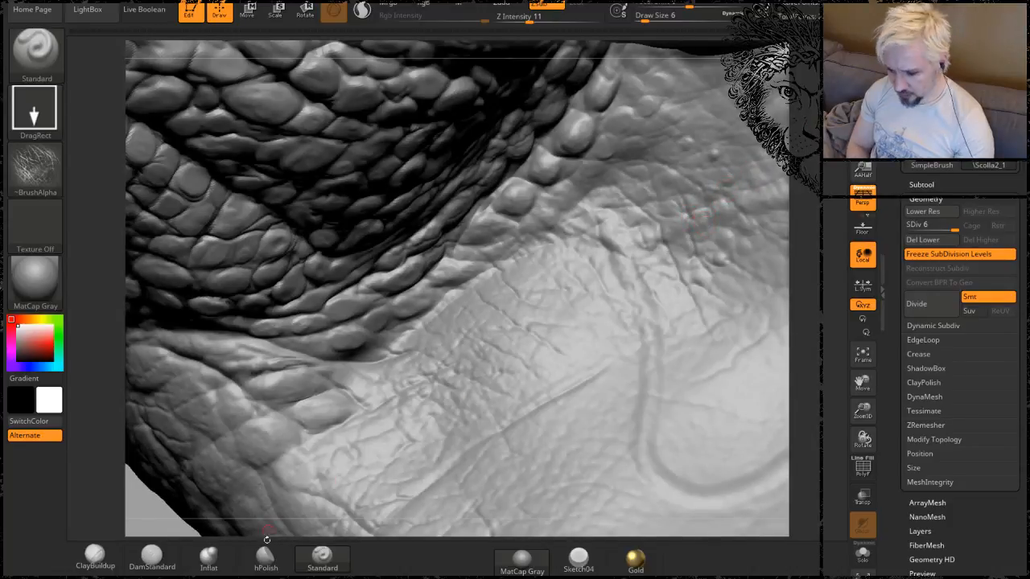
{"action": "left_click", "coordinate": [206, 556]}
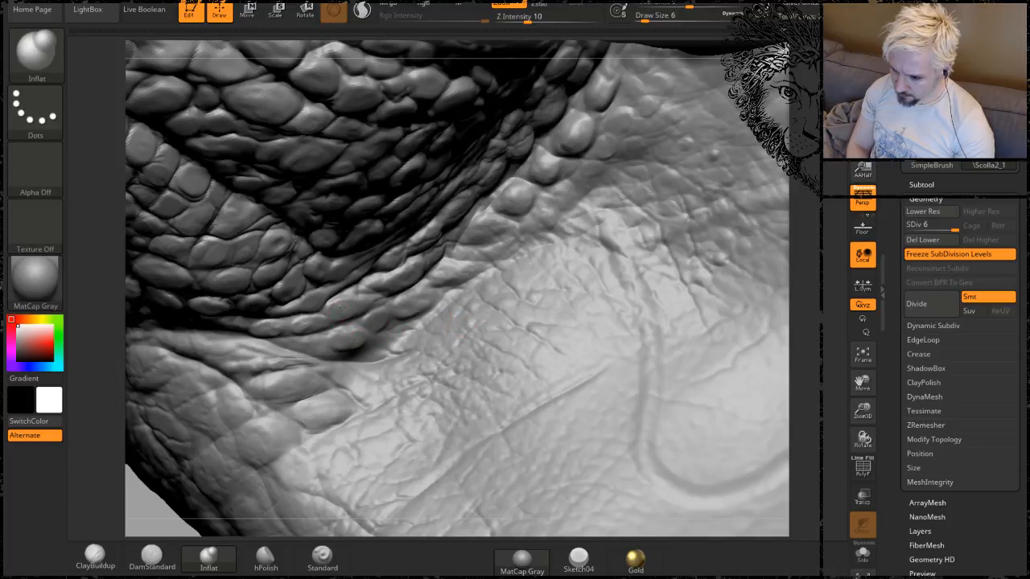
{"action": "left_click", "coordinate": [95, 557]}
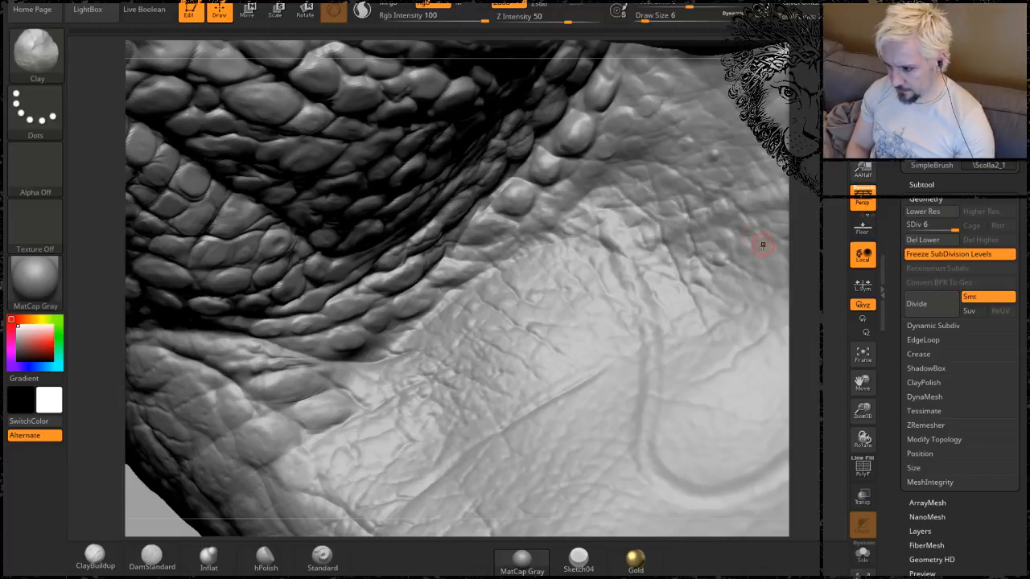
{"action": "mouse_move", "coordinate": [821, 255]}
{"action": "left_mouse_down", "text": "alt"}
{"action": "mouse_move", "coordinate": [813, 378]}
{"action": "mouse_move", "coordinate": [748, 346]}
{"action": "left_mouse_up", "text": "alt"}
{"action": "mouse_move", "coordinate": [729, 387]}
{"action": "left_mouse_down"}
{"action": "mouse_move", "coordinate": [249, 421]}
{"action": "mouse_move", "coordinate": [291, 429]}
{"action": "left_mouse_up"}
{"action": "left_click_drag", "start_coordinate": [222, 315], "coordinate": [351, 319]}
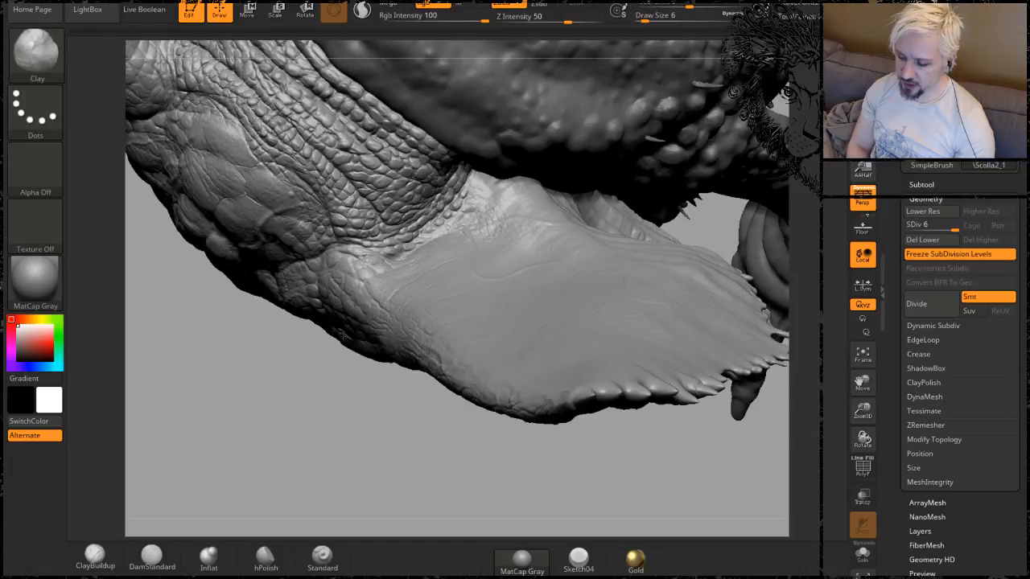
{"action": "left_click_drag", "start_coordinate": [276, 395], "coordinate": [330, 439]}
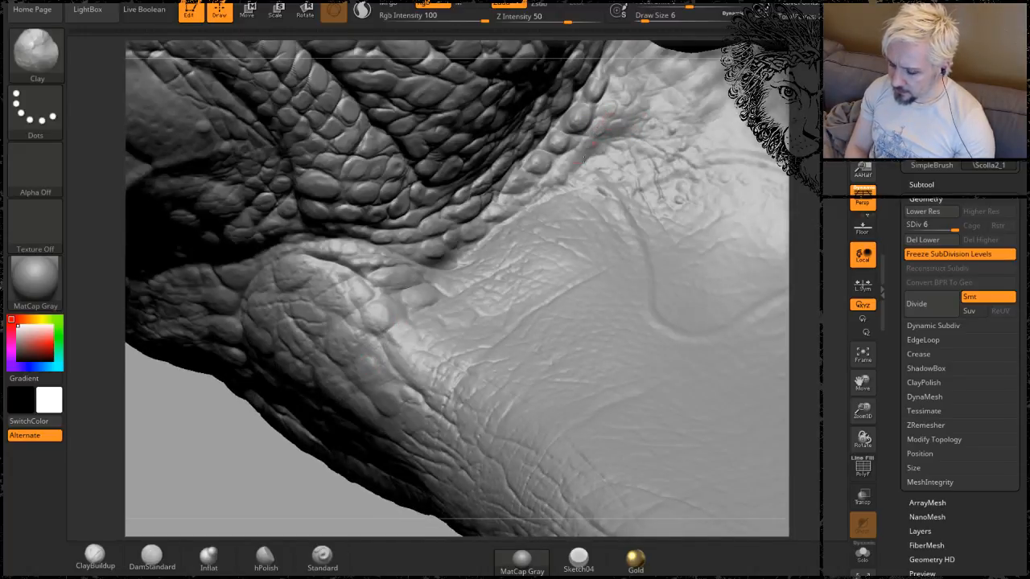
Set the Inflat brush Draw Size to 9 and puff up the small bumps beside the upper part of the scale row.
{"action": "left_click", "coordinate": [210, 559]}
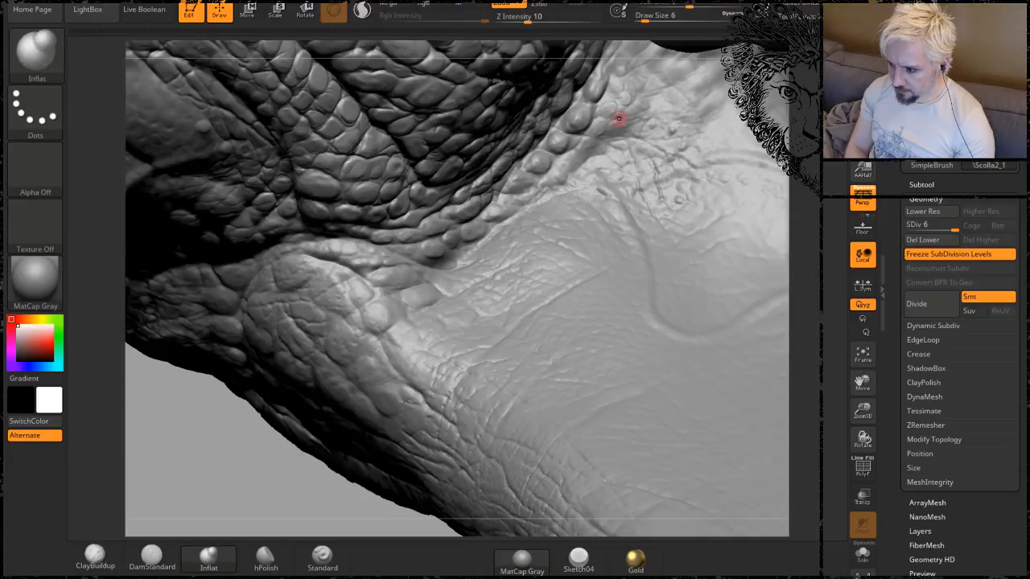
{"action": "key", "text": "space"}
{"action": "mouse_move", "coordinate": [602, 130]}
{"action": "left_mouse_down"}
{"action": "mouse_move", "coordinate": [607, 107]}
{"action": "mouse_move", "coordinate": [625, 100]}
{"action": "mouse_move", "coordinate": [620, 70]}
{"action": "left_mouse_up"}
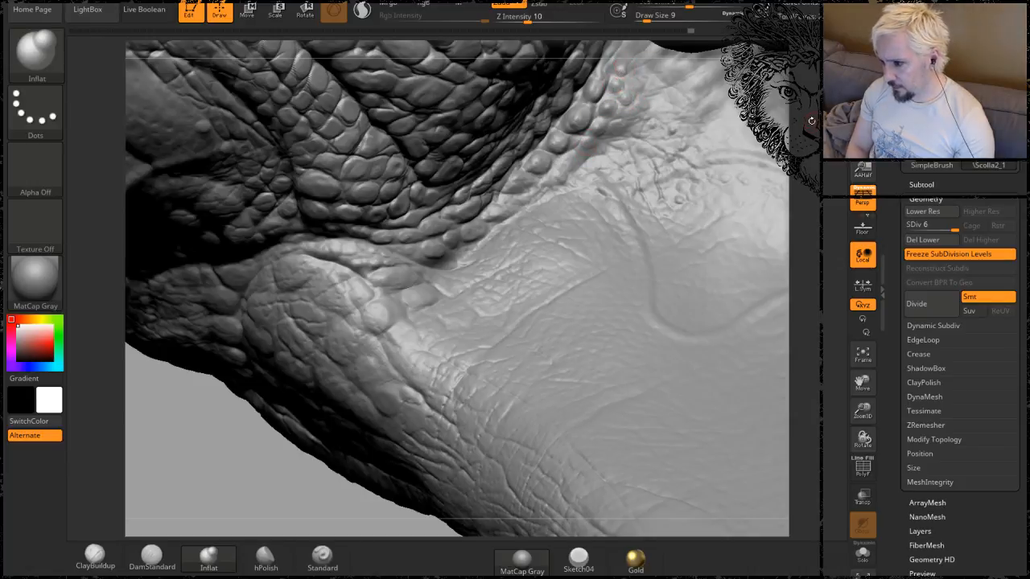
{"action": "left_click_drag", "start_coordinate": [812, 121], "coordinate": [801, 93]}
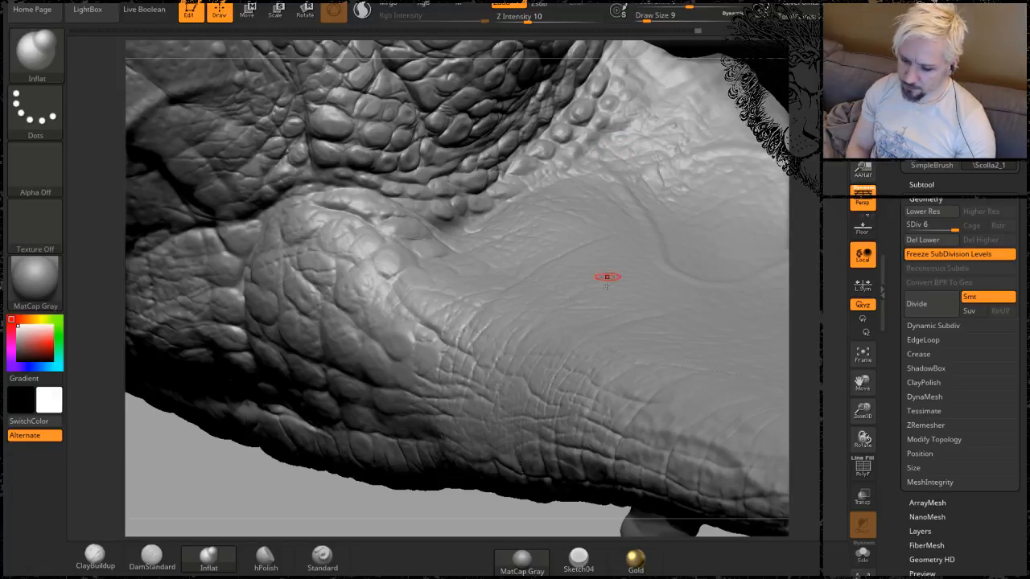
Switch to the music player, play the track "Chamber of Sorrows - Eyes of Stone", and return to ZBrush.
{"action": "left_click", "coordinate": [394, 577]}
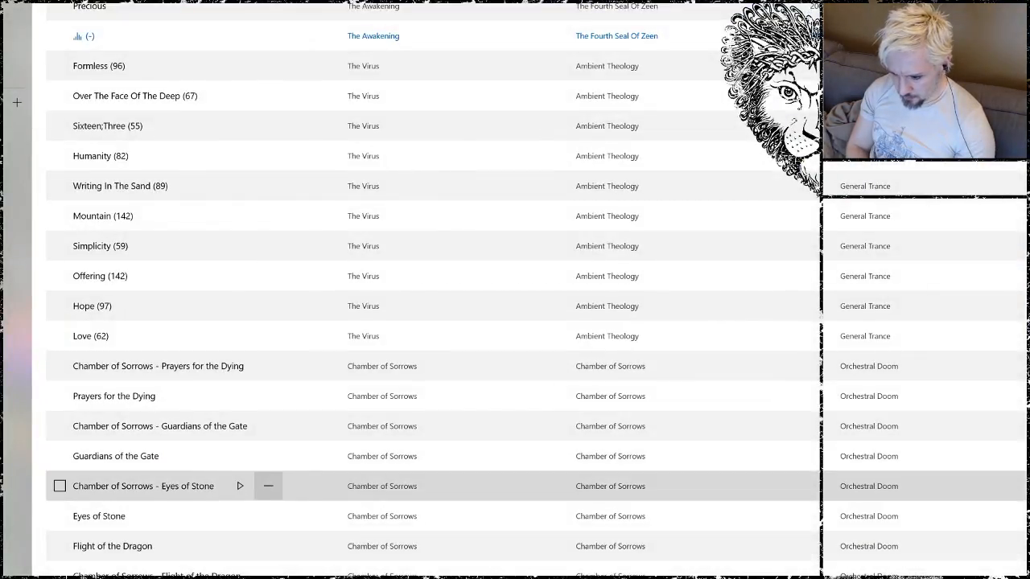
{"action": "left_click", "coordinate": [240, 486]}
{"action": "left_click", "coordinate": [926, 3]}
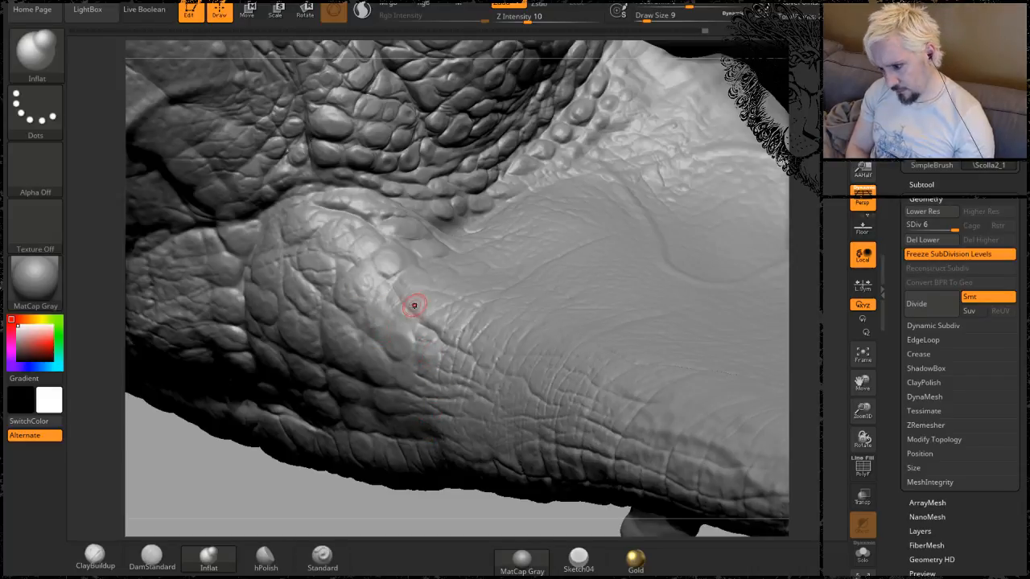
Stamp the leathery wrinkle alpha with the Standard brush over the rounded scales where they meet the base of the wrinkled ridge.
{"action": "left_click_drag", "start_coordinate": [817, 195], "coordinate": [542, 279]}
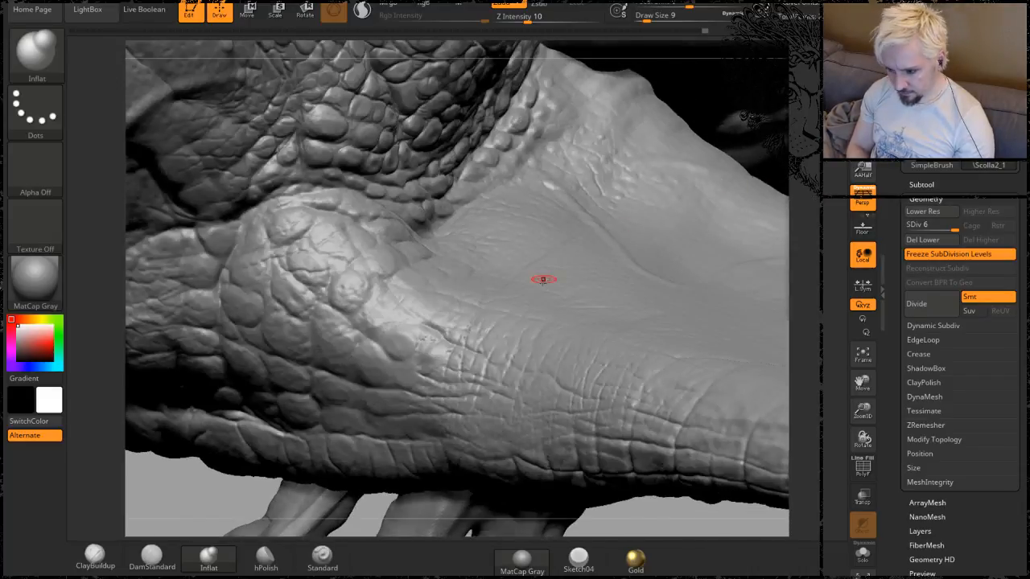
{"action": "mouse_move", "coordinate": [814, 238]}
{"action": "left_mouse_down"}
{"action": "mouse_move", "coordinate": [625, 180]}
{"action": "mouse_move", "coordinate": [719, 218]}
{"action": "left_mouse_up"}
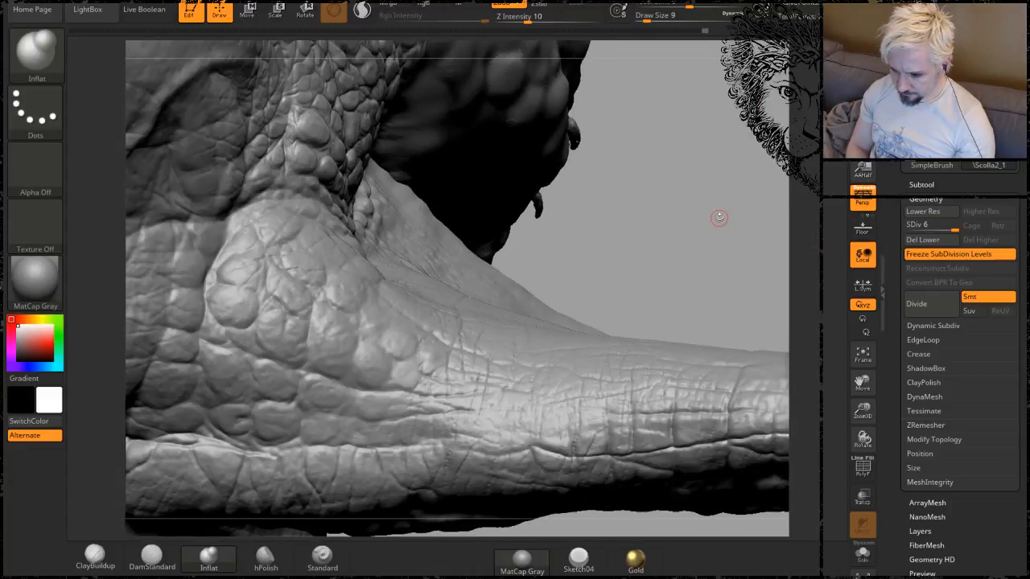
{"action": "left_click_drag", "start_coordinate": [821, 229], "coordinate": [660, 308]}
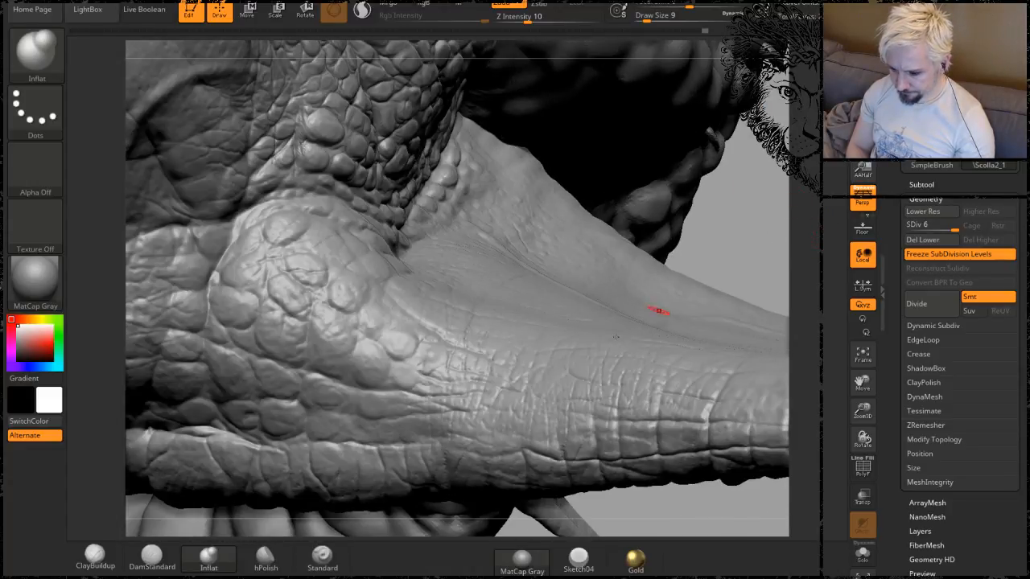
{"action": "left_click", "coordinate": [322, 555]}
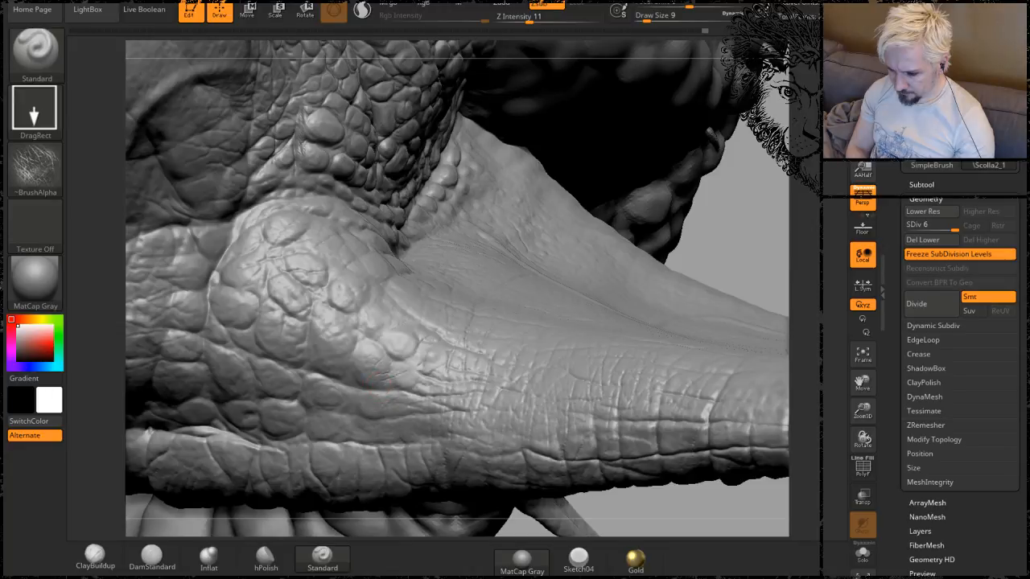
{"action": "mouse_move", "coordinate": [391, 386]}
{"action": "left_mouse_down"}
{"action": "mouse_move", "coordinate": [363, 309]}
{"action": "mouse_move", "coordinate": [335, 276]}
{"action": "left_mouse_up"}
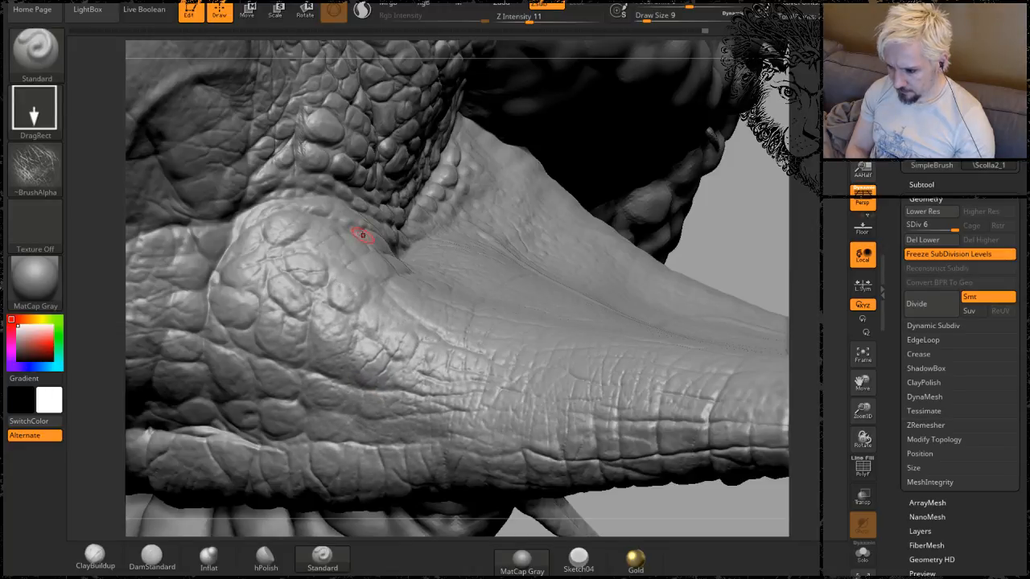
{"action": "left_click_drag", "start_coordinate": [742, 218], "coordinate": [673, 153]}
{"action": "left_click_drag", "start_coordinate": [637, 259], "coordinate": [639, 163]}
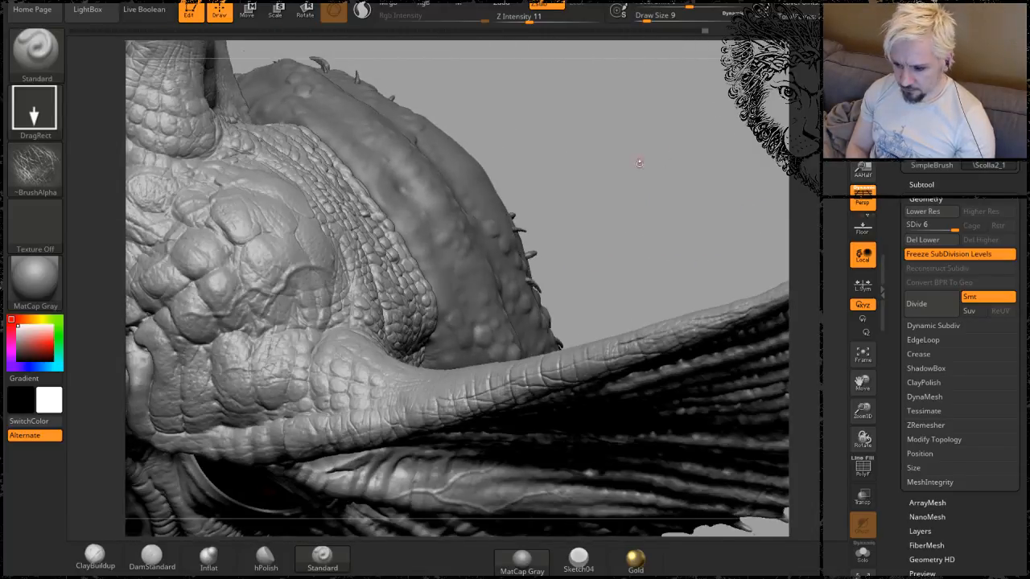
Examine the forehead scales and the bases of the two large head fins from the front, above and close up.
{"action": "left_click_drag", "start_coordinate": [637, 249], "coordinate": [681, 230]}
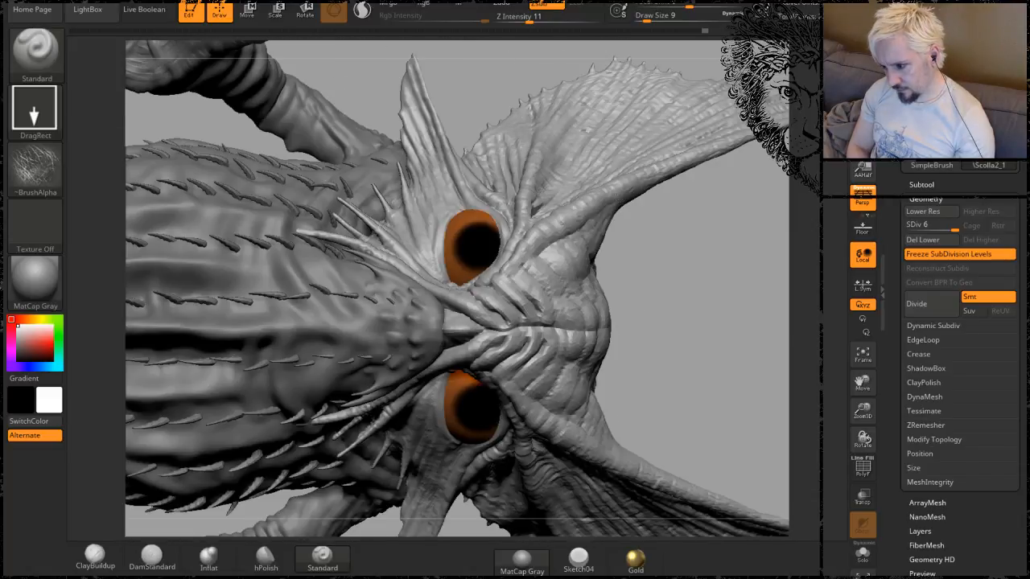
{"action": "left_click_drag", "start_coordinate": [719, 264], "coordinate": [505, 243]}
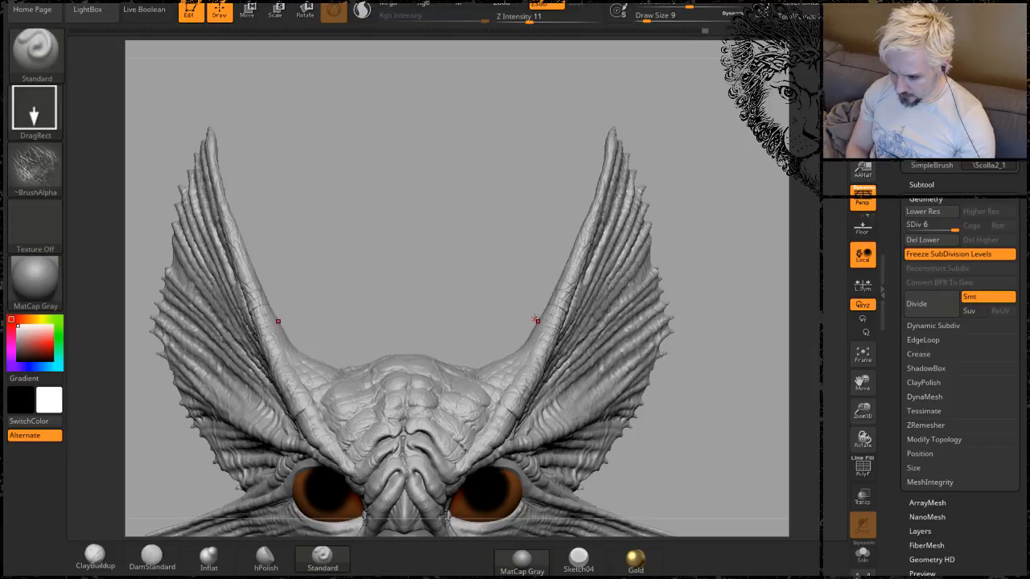
{"action": "left_click_drag", "start_coordinate": [483, 252], "coordinate": [481, 337]}
{"action": "left_click_drag", "start_coordinate": [520, 222], "coordinate": [531, 211]}
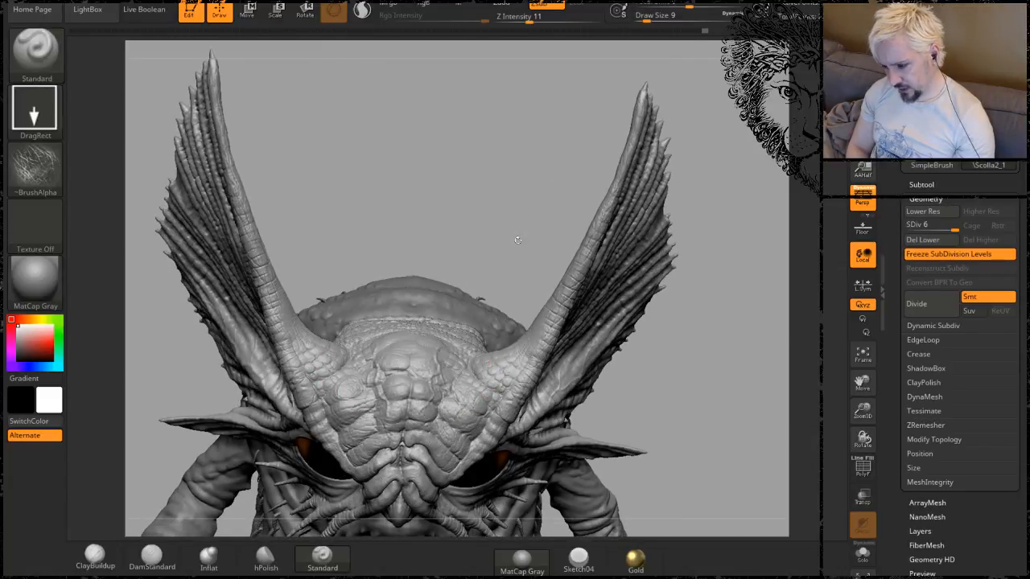
{"action": "left_click_drag", "start_coordinate": [535, 236], "coordinate": [526, 315]}
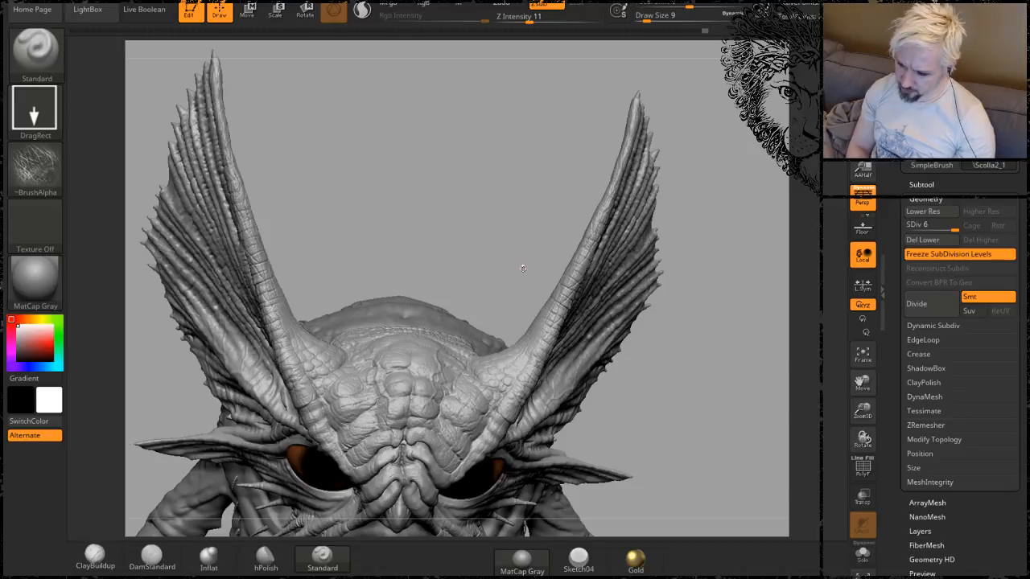
{"action": "left_click_drag", "start_coordinate": [524, 270], "coordinate": [576, 242]}
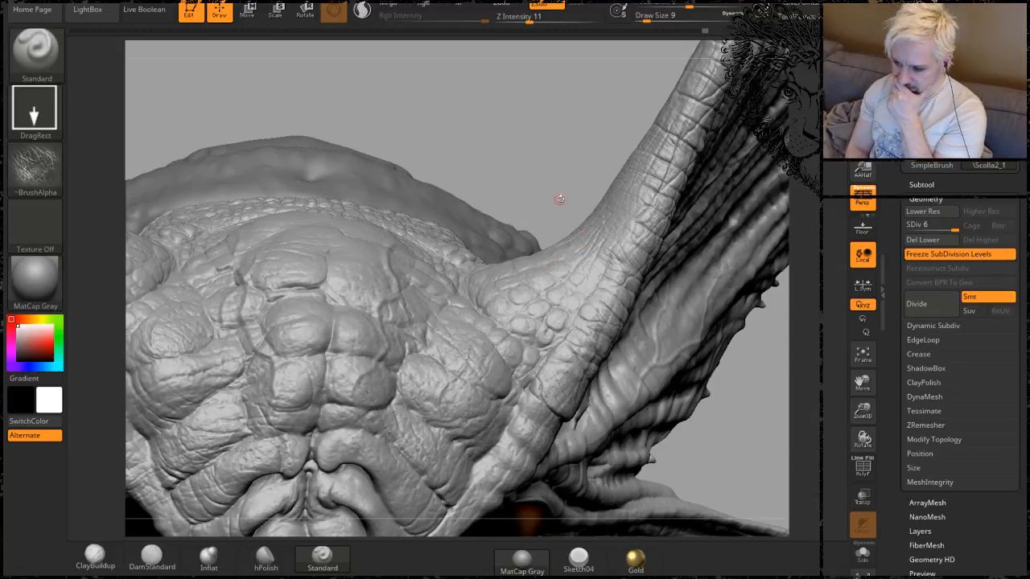
{"action": "left_click_drag", "start_coordinate": [559, 178], "coordinate": [391, 416]}
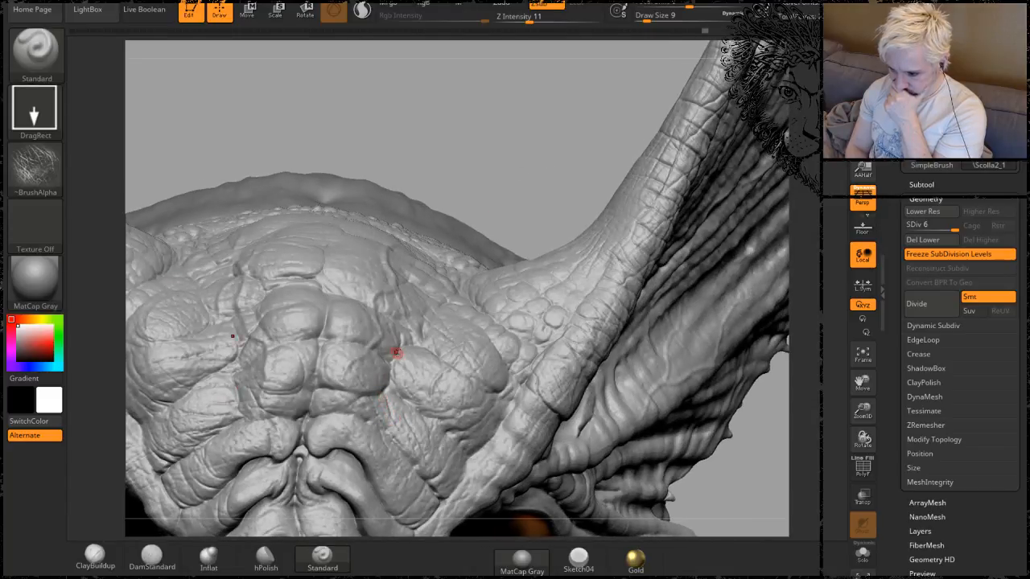
{"action": "mouse_move", "coordinate": [539, 194]}
{"action": "left_mouse_down"}
{"action": "mouse_move", "coordinate": [563, 241]}
{"action": "mouse_move", "coordinate": [367, 427]}
{"action": "left_mouse_up"}
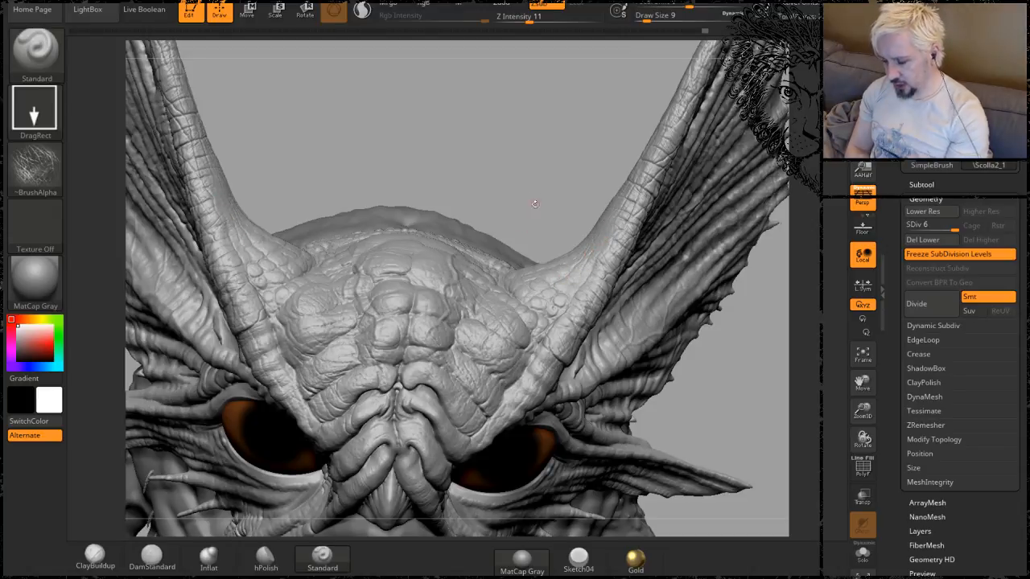
{"action": "mouse_move", "coordinate": [545, 167]}
{"action": "left_mouse_down"}
{"action": "mouse_move", "coordinate": [568, 196]}
{"action": "mouse_move", "coordinate": [555, 199]}
{"action": "mouse_move", "coordinate": [579, 118]}
{"action": "mouse_move", "coordinate": [606, 164]}
{"action": "left_mouse_up"}
{"action": "left_click_drag", "start_coordinate": [595, 106], "coordinate": [604, 142]}
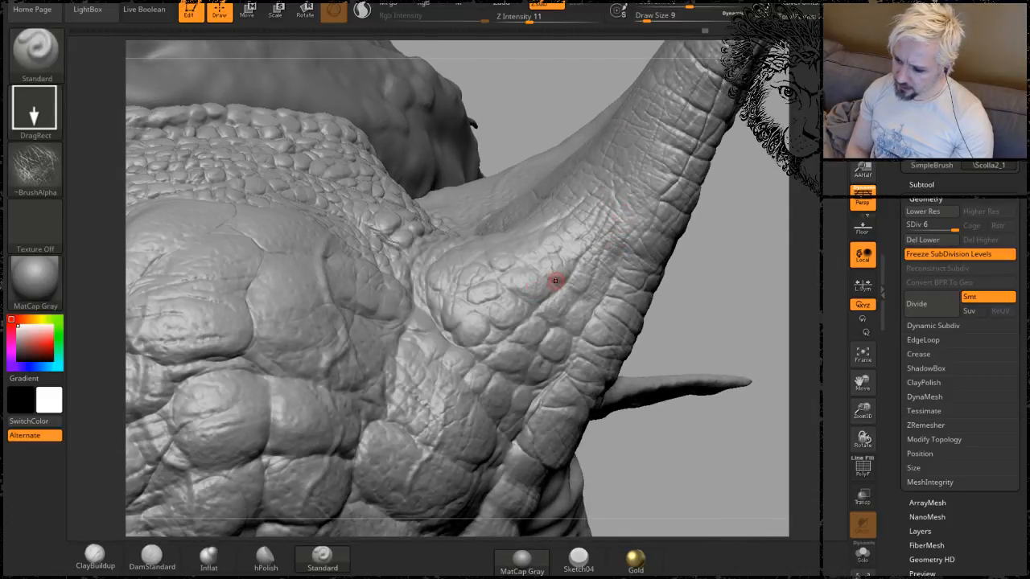
{"action": "mouse_move", "coordinate": [729, 284]}
{"action": "left_mouse_down"}
{"action": "mouse_move", "coordinate": [749, 246]}
{"action": "mouse_move", "coordinate": [724, 173]}
{"action": "left_mouse_up"}
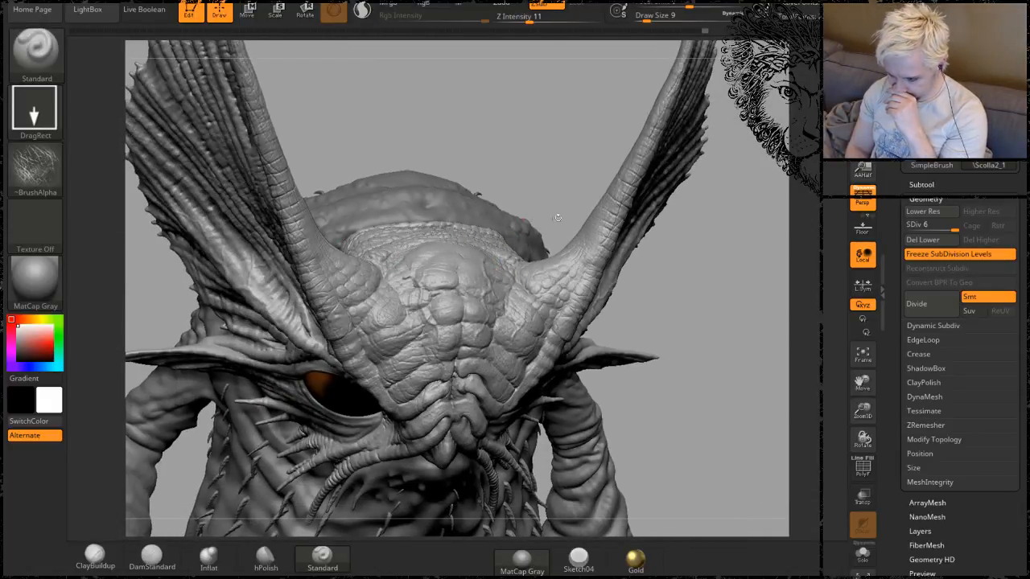
{"action": "left_click_drag", "start_coordinate": [611, 165], "coordinate": [574, 136]}
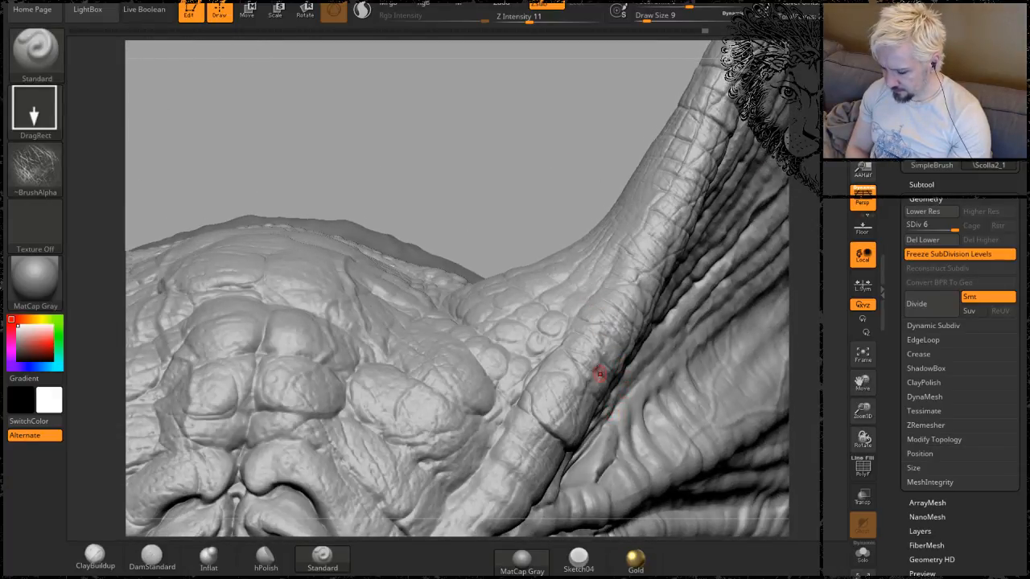
{"action": "mouse_move", "coordinate": [557, 192]}
{"action": "left_mouse_down"}
{"action": "mouse_move", "coordinate": [545, 146]}
{"action": "mouse_move", "coordinate": [553, 198]}
{"action": "left_mouse_up"}
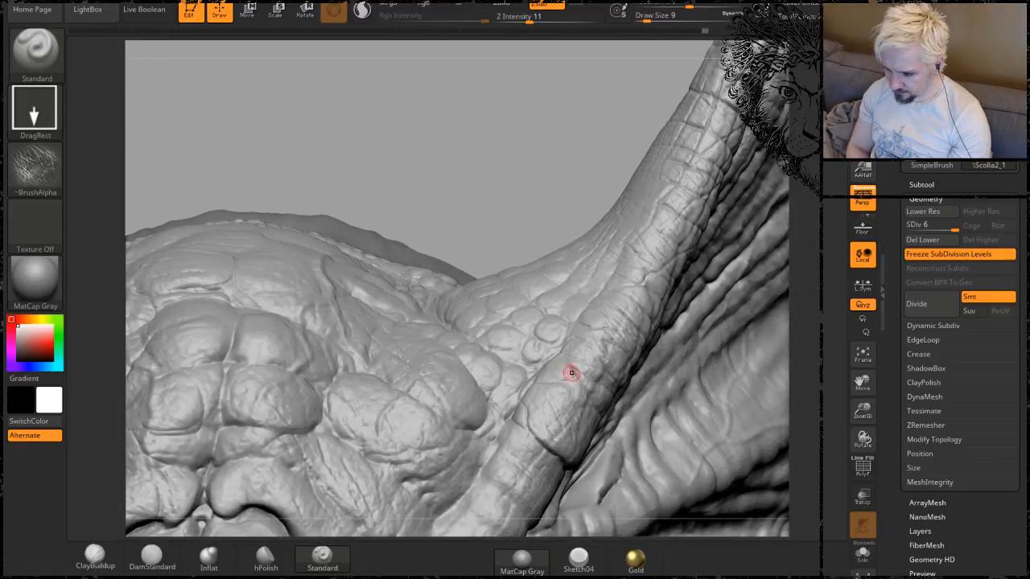
Merge two small round bumps at the fin base into one larger scale, crease it with DamStandard, and stamp the wrinkle alpha over it.
{"action": "left_click", "coordinate": [152, 557]}
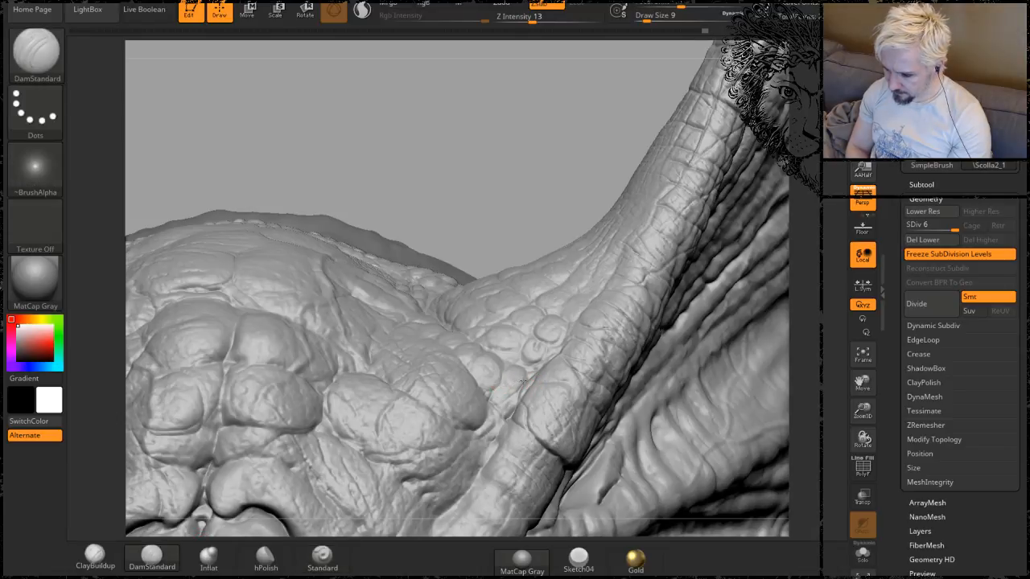
{"action": "left_click_drag", "start_coordinate": [510, 153], "coordinate": [529, 386]}
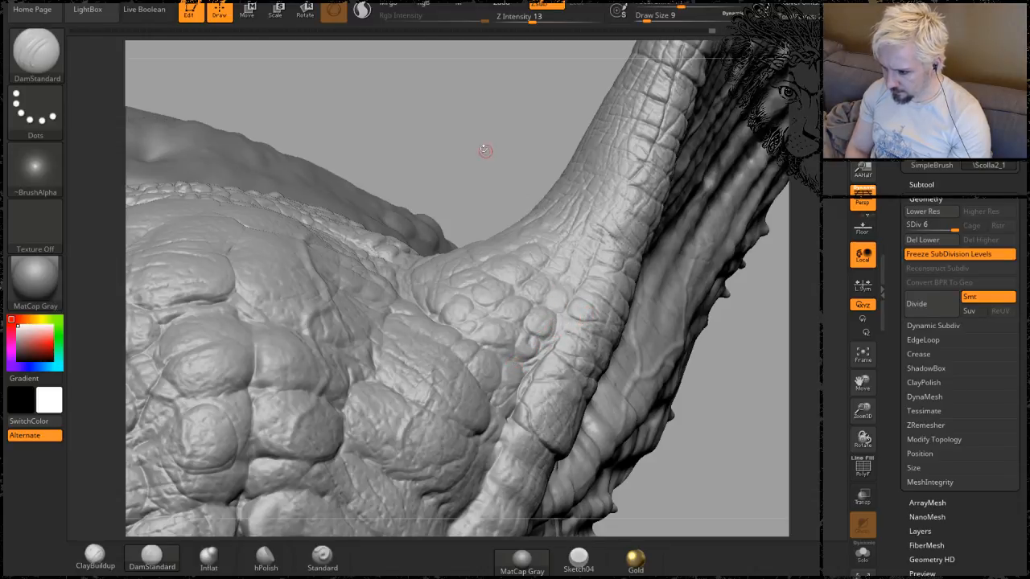
{"action": "mouse_move", "coordinate": [485, 151]}
{"action": "left_mouse_down"}
{"action": "mouse_move", "coordinate": [478, 129]}
{"action": "mouse_move", "coordinate": [507, 116]}
{"action": "mouse_move", "coordinate": [531, 137]}
{"action": "mouse_move", "coordinate": [543, 179]}
{"action": "left_mouse_up"}
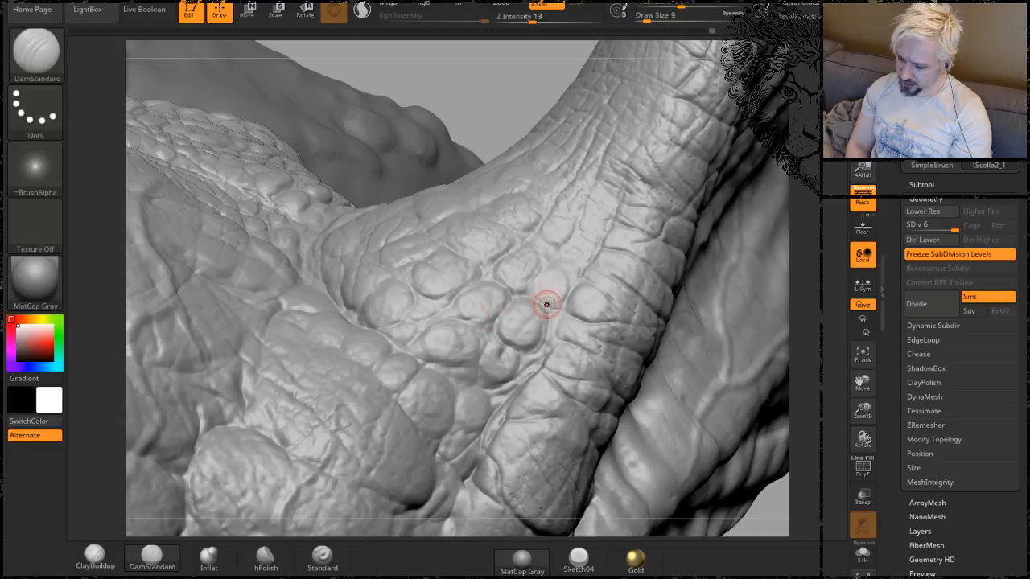
{"action": "key", "text": "shift"}
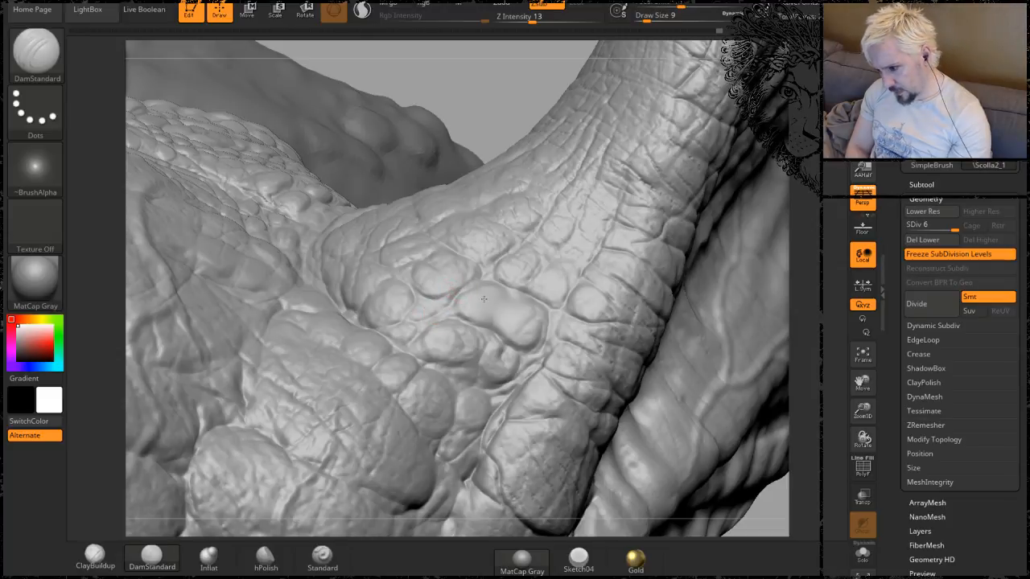
{"action": "left_click_drag", "start_coordinate": [475, 308], "coordinate": [488, 305]}
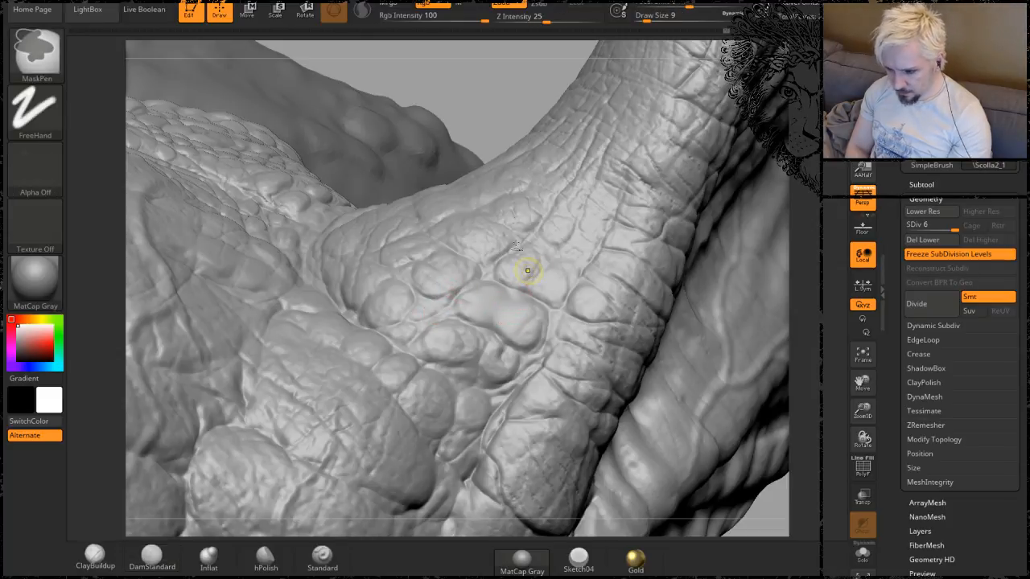
{"action": "mouse_move", "coordinate": [528, 271]}
{"action": "left_mouse_down", "text": "shift"}
{"action": "mouse_move", "coordinate": [510, 295]}
{"action": "mouse_move", "coordinate": [490, 301]}
{"action": "mouse_move", "coordinate": [518, 322]}
{"action": "mouse_move", "coordinate": [507, 317]}
{"action": "mouse_move", "coordinate": [521, 345]}
{"action": "mouse_move", "coordinate": [508, 321]}
{"action": "left_mouse_up", "text": "shift"}
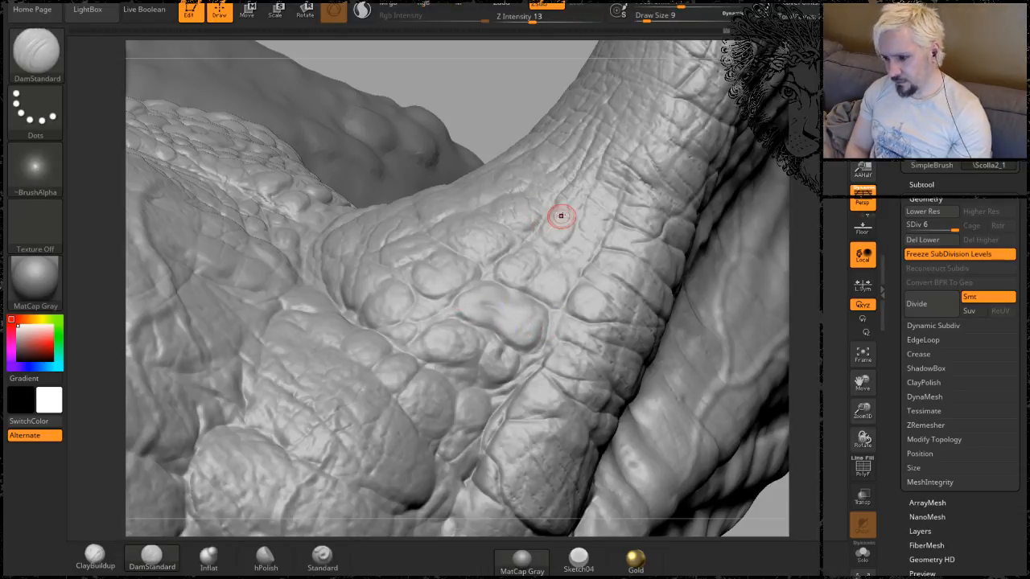
{"action": "left_click", "coordinate": [321, 557]}
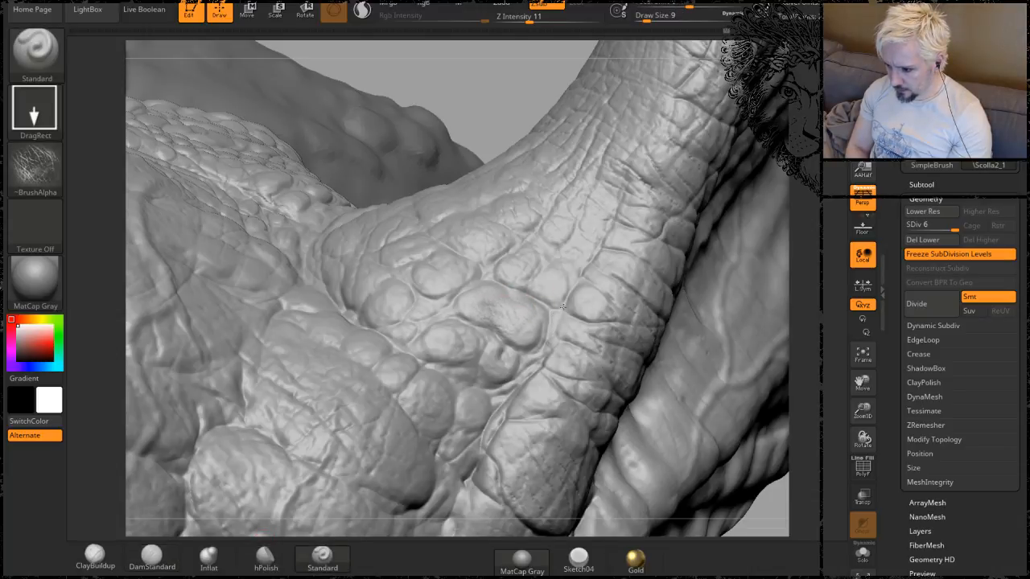
{"action": "left_click_drag", "start_coordinate": [573, 314], "coordinate": [618, 325]}
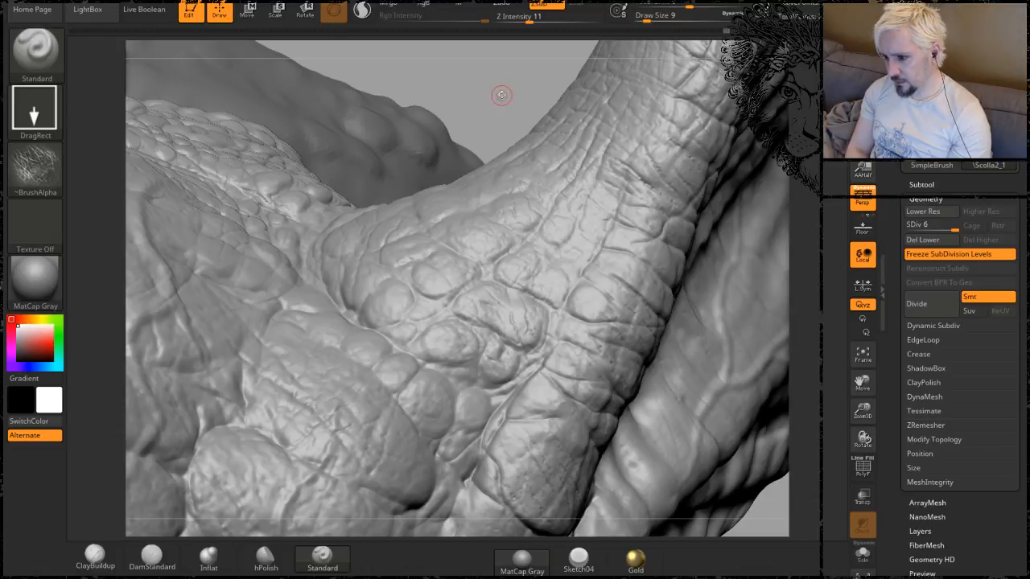
Merge the neighbouring bumps below that scale into two more elongated scales using Smooth and the Clay brush.
{"action": "left_click_drag", "start_coordinate": [513, 125], "coordinate": [473, 44], "text": "alt"}
{"action": "left_click_drag", "start_coordinate": [501, 156], "coordinate": [529, 224]}
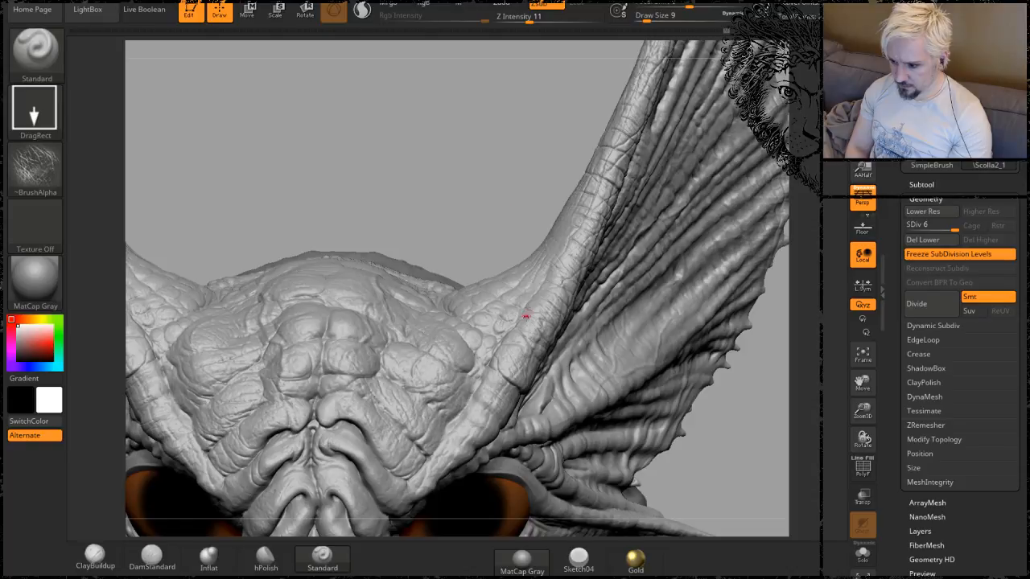
{"action": "left_click_drag", "start_coordinate": [490, 205], "coordinate": [523, 323]}
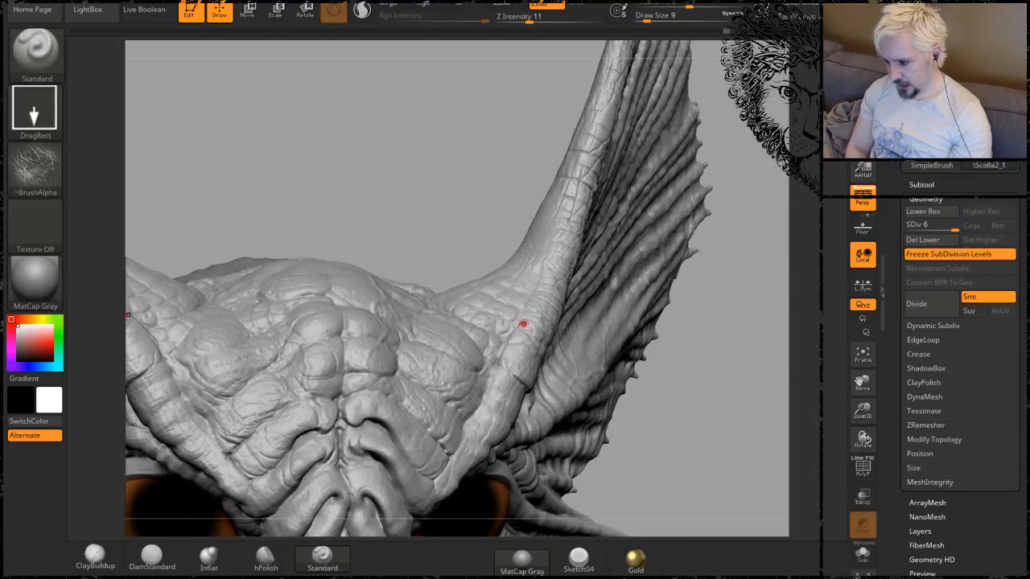
{"action": "mouse_move", "coordinate": [489, 202]}
{"action": "left_mouse_down"}
{"action": "mouse_move", "coordinate": [473, 166]}
{"action": "mouse_move", "coordinate": [512, 312]}
{"action": "left_mouse_up"}
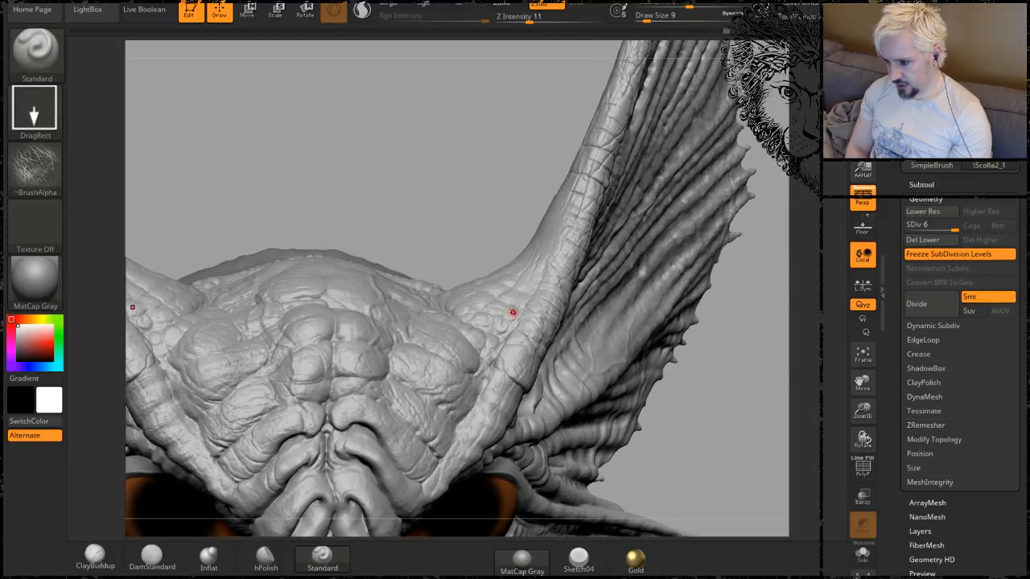
{"action": "left_click_drag", "start_coordinate": [508, 163], "coordinate": [501, 155]}
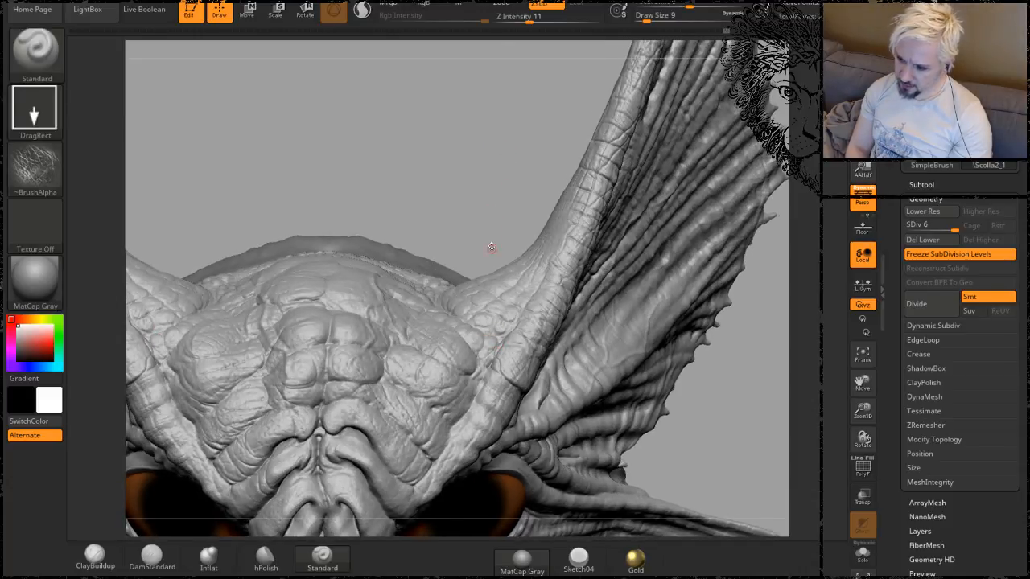
{"action": "mouse_move", "coordinate": [486, 208]}
{"action": "left_mouse_down"}
{"action": "mouse_move", "coordinate": [489, 193]}
{"action": "mouse_move", "coordinate": [496, 209]}
{"action": "left_mouse_up"}
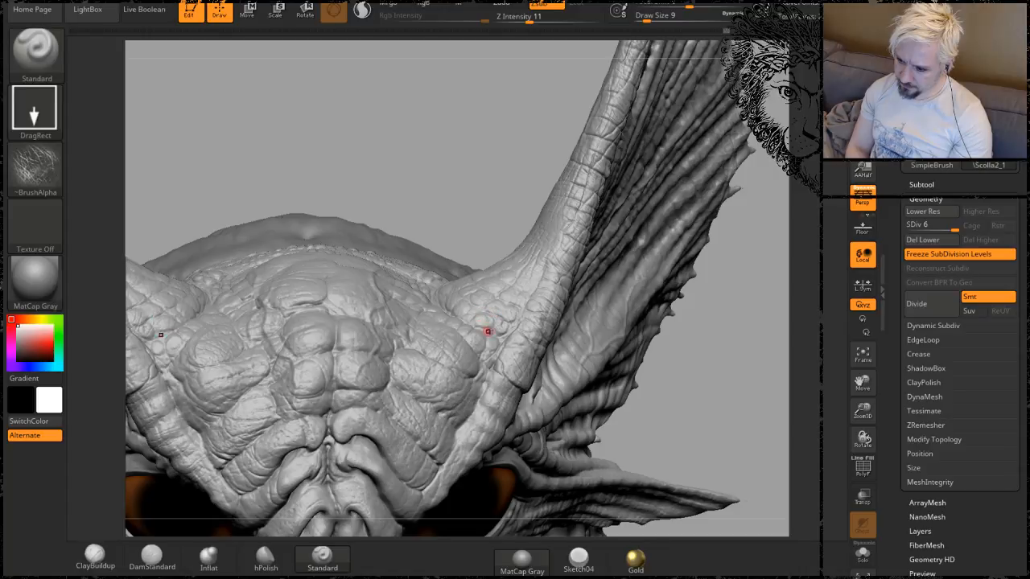
{"action": "mouse_move", "coordinate": [476, 211]}
{"action": "left_mouse_down", "text": "alt"}
{"action": "mouse_move", "coordinate": [462, 154]}
{"action": "mouse_move", "coordinate": [461, 322]}
{"action": "left_mouse_up", "text": "alt"}
{"action": "key", "text": "shift"}
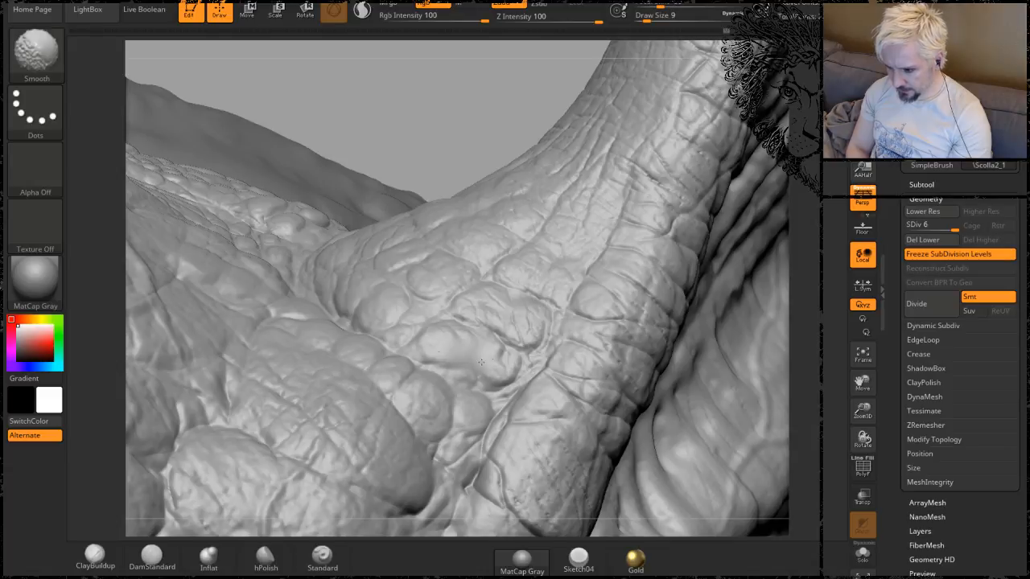
{"action": "left_click", "coordinate": [94, 557]}
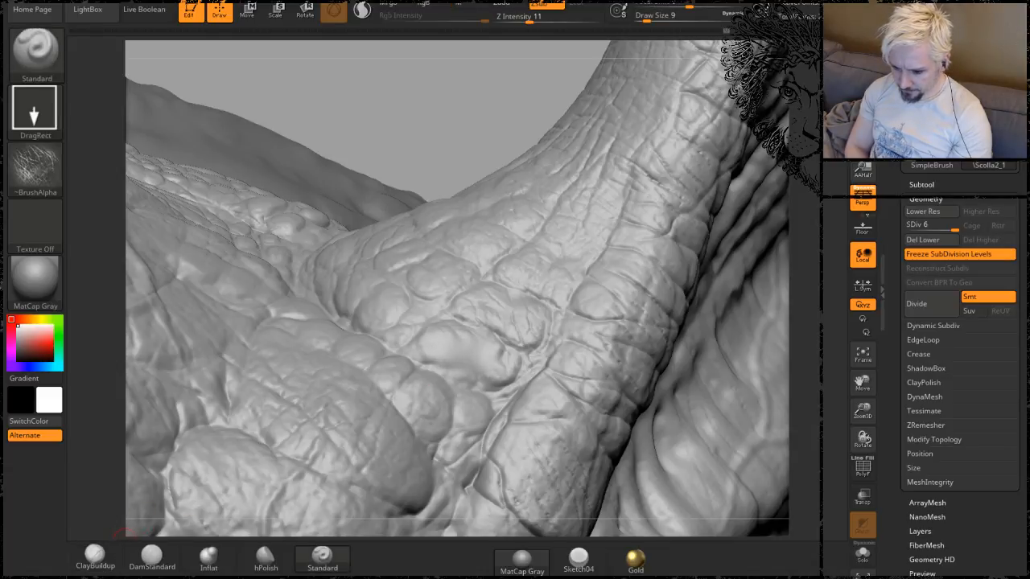
{"action": "mouse_move", "coordinate": [437, 357]}
{"action": "left_mouse_down"}
{"action": "mouse_move", "coordinate": [496, 371]}
{"action": "mouse_move", "coordinate": [458, 338]}
{"action": "mouse_move", "coordinate": [490, 360]}
{"action": "mouse_move", "coordinate": [426, 395]}
{"action": "mouse_move", "coordinate": [462, 413]}
{"action": "mouse_move", "coordinate": [455, 403]}
{"action": "mouse_move", "coordinate": [459, 424]}
{"action": "mouse_move", "coordinate": [438, 420]}
{"action": "mouse_move", "coordinate": [485, 400]}
{"action": "mouse_move", "coordinate": [466, 407]}
{"action": "mouse_move", "coordinate": [450, 394]}
{"action": "left_mouse_up"}
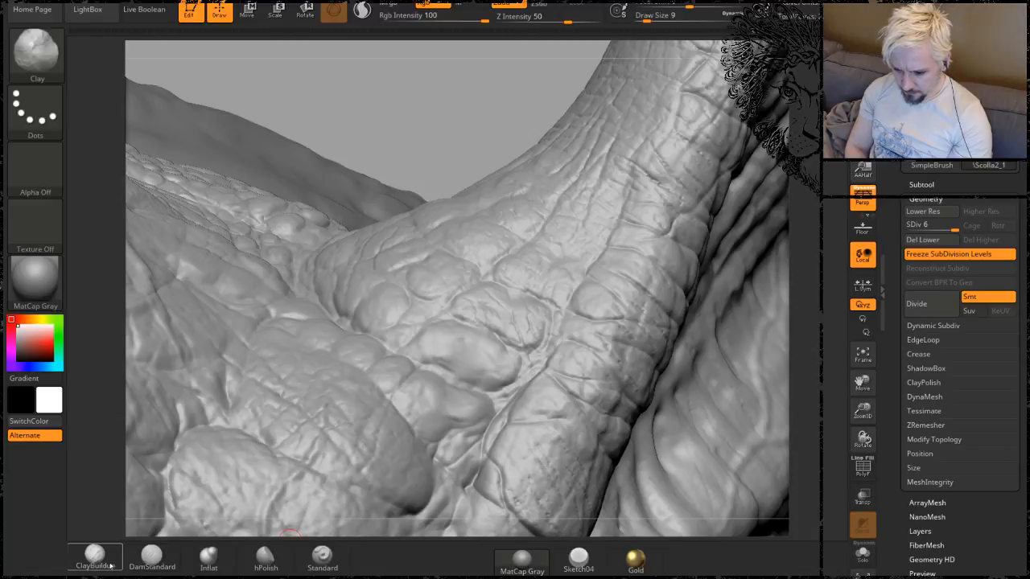
Carve creases around the two elongated scales and the adjoining bumps at the fin base with DamStandard.
{"action": "left_click", "coordinate": [152, 555]}
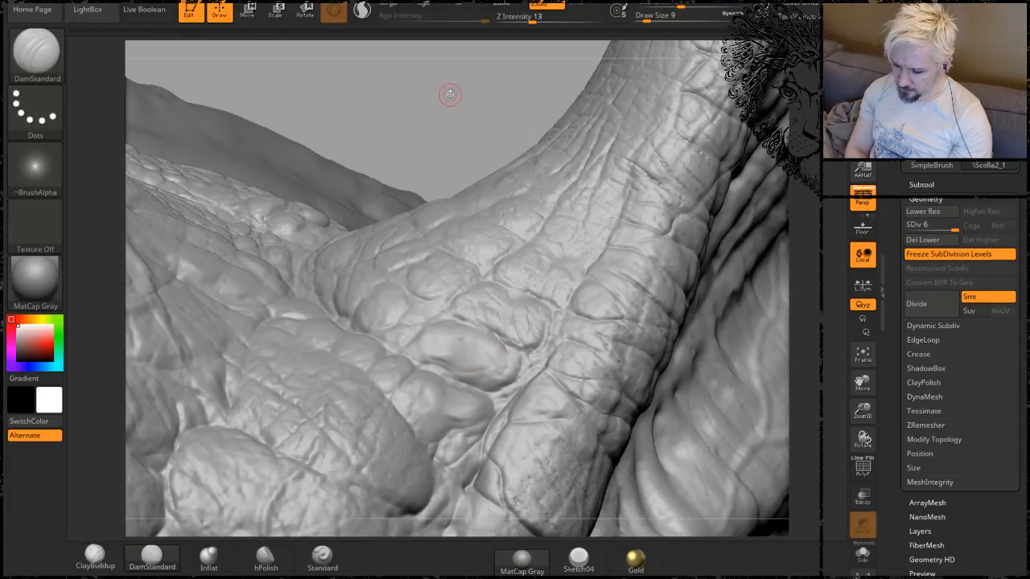
{"action": "left_click_drag", "start_coordinate": [451, 94], "coordinate": [448, 311]}
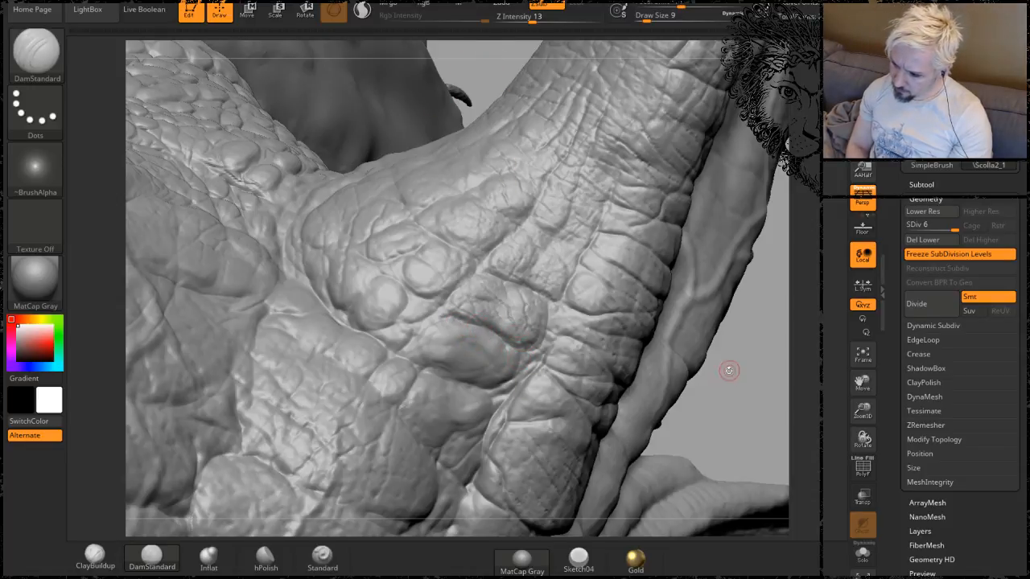
{"action": "left_click_drag", "start_coordinate": [729, 370], "coordinate": [482, 304]}
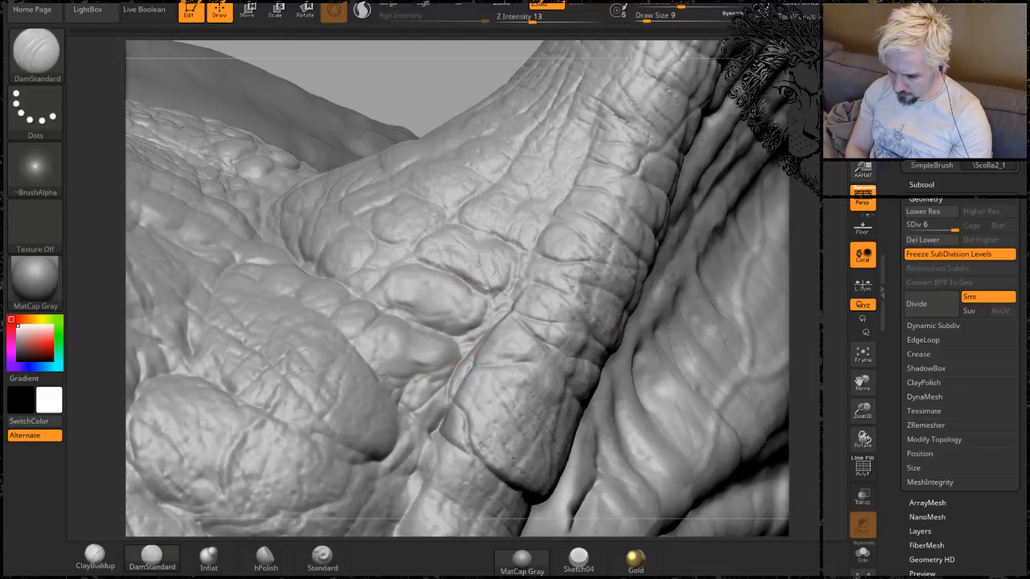
{"action": "left_click_drag", "start_coordinate": [421, 97], "coordinate": [391, 402]}
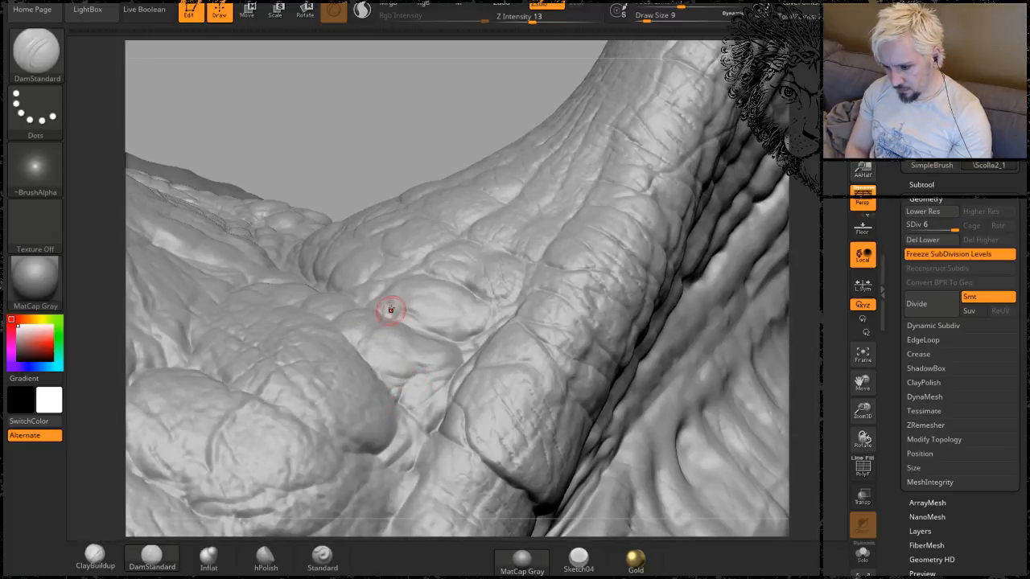
{"action": "left_click_drag", "start_coordinate": [377, 82], "coordinate": [372, 342]}
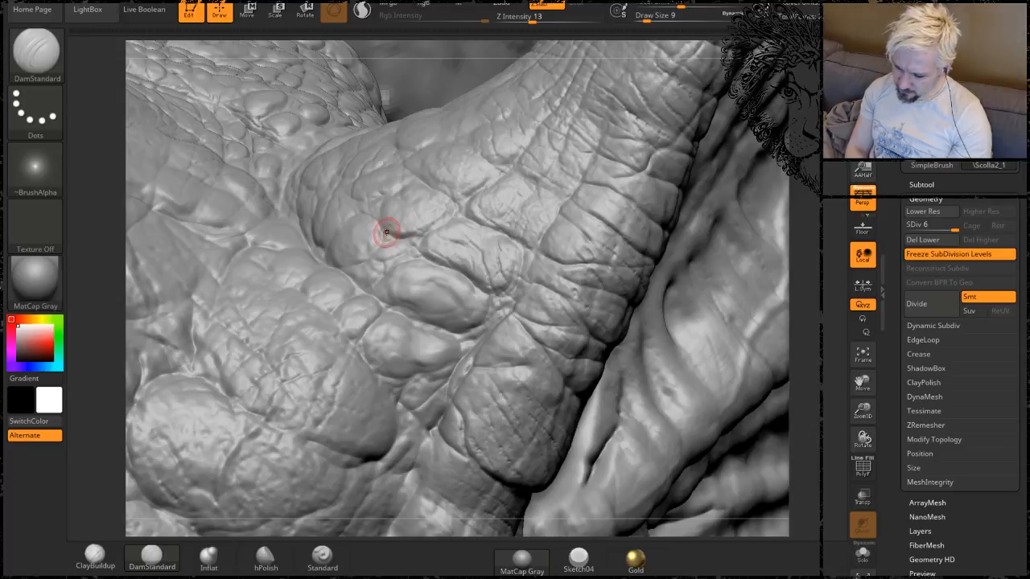
Stamp the leathery wrinkle alpha with the Standard brush over the two smooth elongated scales at the fin base.
{"action": "left_click", "coordinate": [322, 555]}
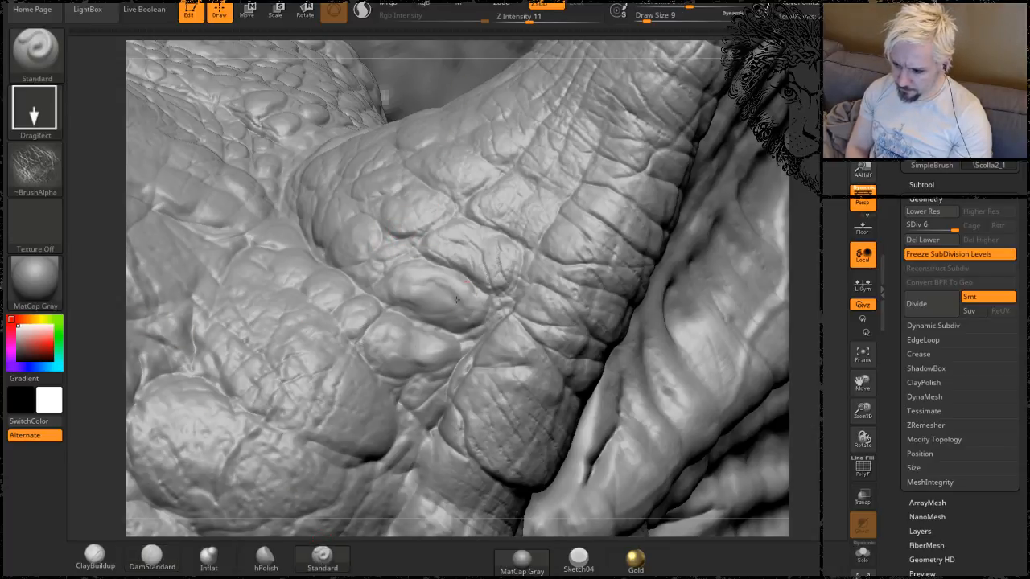
{"action": "left_click_drag", "start_coordinate": [473, 347], "coordinate": [541, 329]}
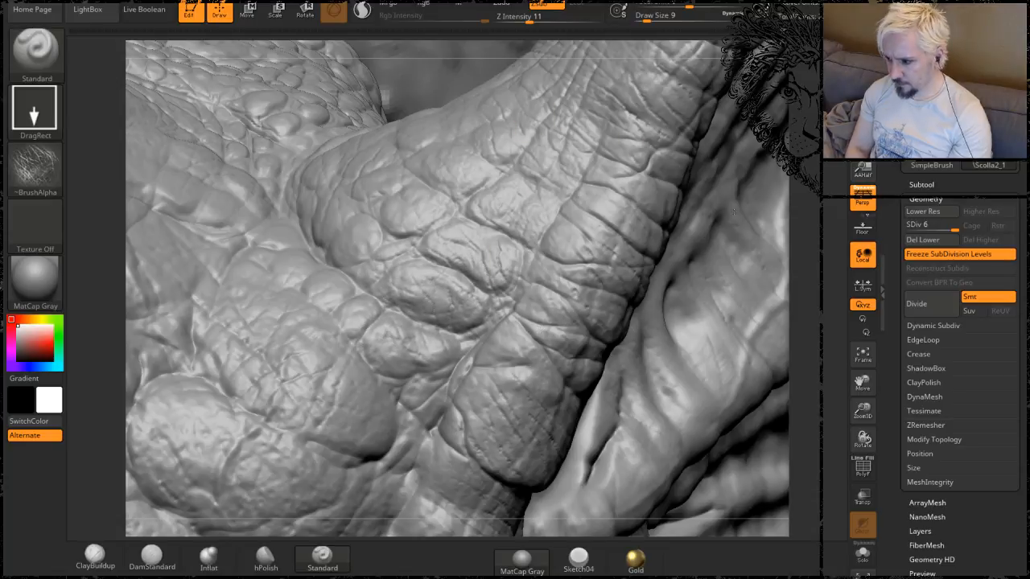
{"action": "left_click_drag", "start_coordinate": [824, 249], "coordinate": [728, 121]}
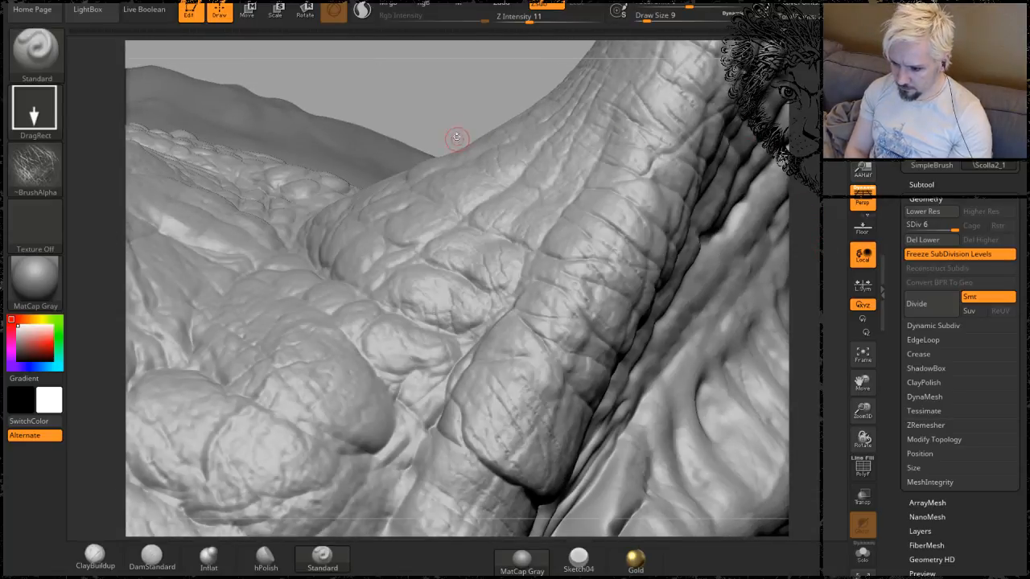
Switch the material to the green clay MatCap and check the head and fin-base skin from several angles.
{"action": "mouse_move", "coordinate": [468, 111]}
{"action": "left_mouse_down", "text": "alt"}
{"action": "mouse_move", "coordinate": [429, 230]}
{"action": "mouse_move", "coordinate": [419, 125]}
{"action": "mouse_move", "coordinate": [541, 83]}
{"action": "left_mouse_up", "text": "alt"}
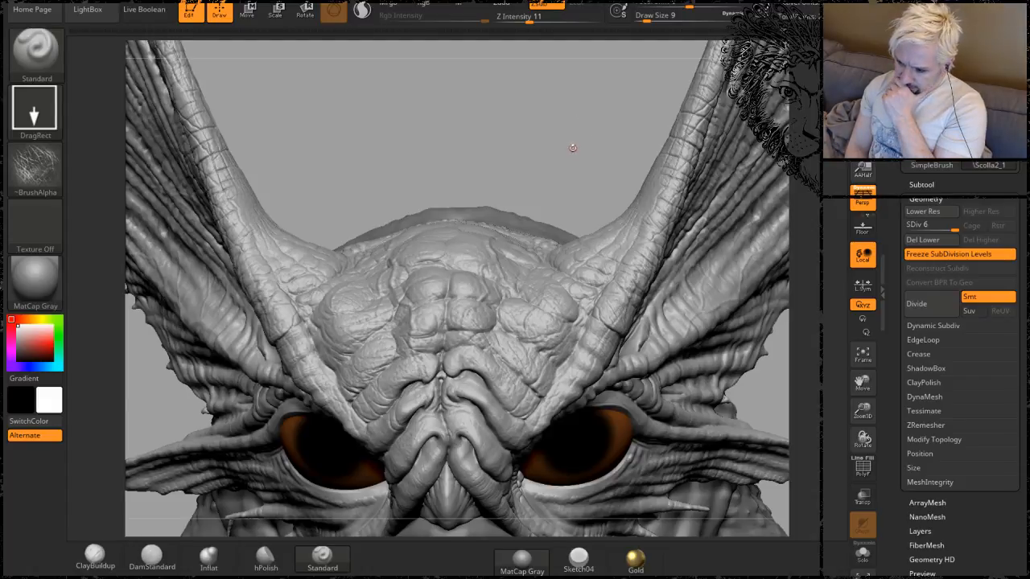
{"action": "key", "text": "m"}
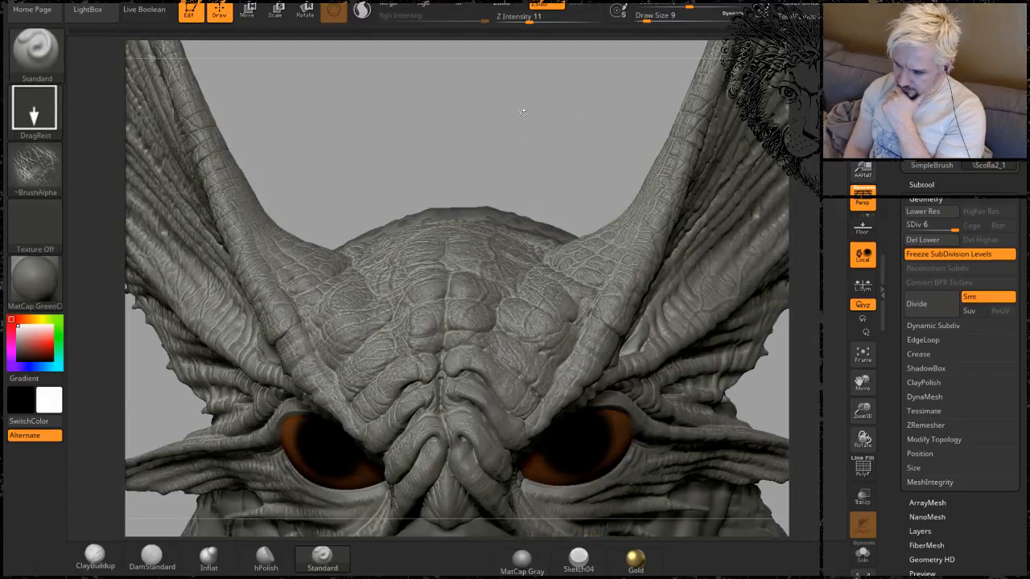
{"action": "left_click_drag", "start_coordinate": [521, 135], "coordinate": [539, 212]}
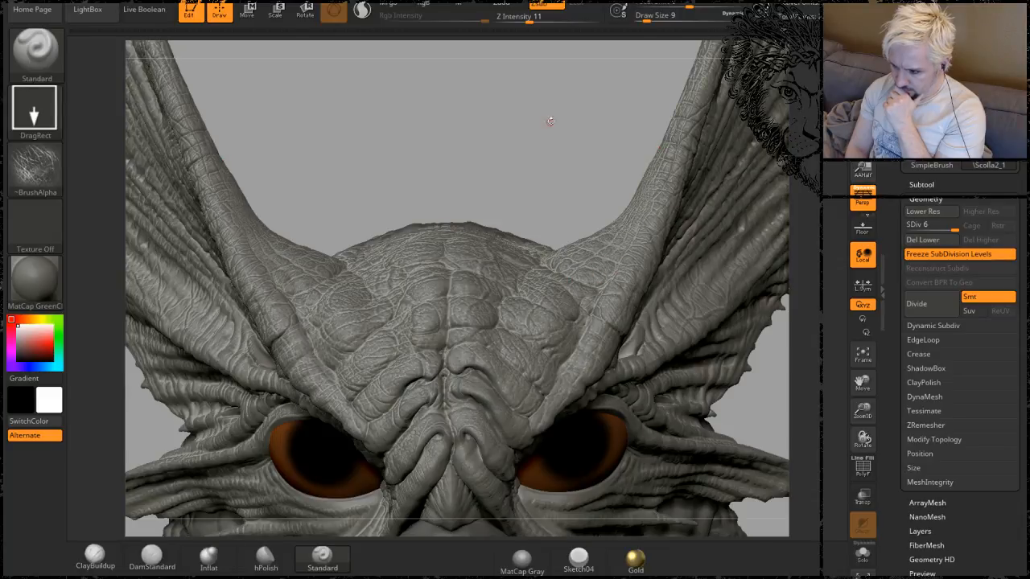
{"action": "left_click_drag", "start_coordinate": [551, 121], "coordinate": [631, 239]}
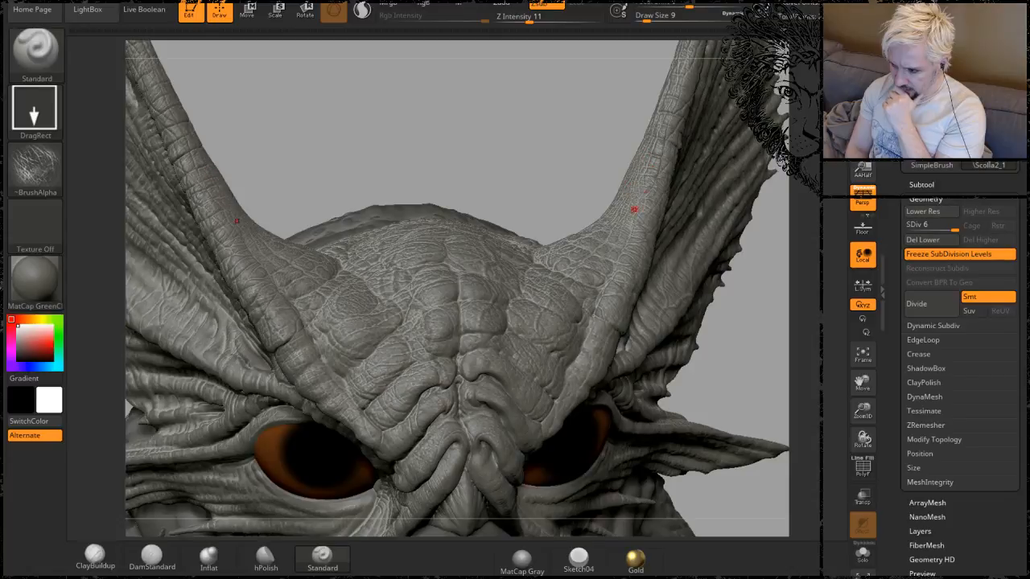
{"action": "mouse_move", "coordinate": [552, 175]}
{"action": "left_mouse_down"}
{"action": "mouse_move", "coordinate": [565, 154]}
{"action": "mouse_move", "coordinate": [674, 141]}
{"action": "mouse_move", "coordinate": [595, 130]}
{"action": "mouse_move", "coordinate": [635, 181]}
{"action": "left_mouse_up"}
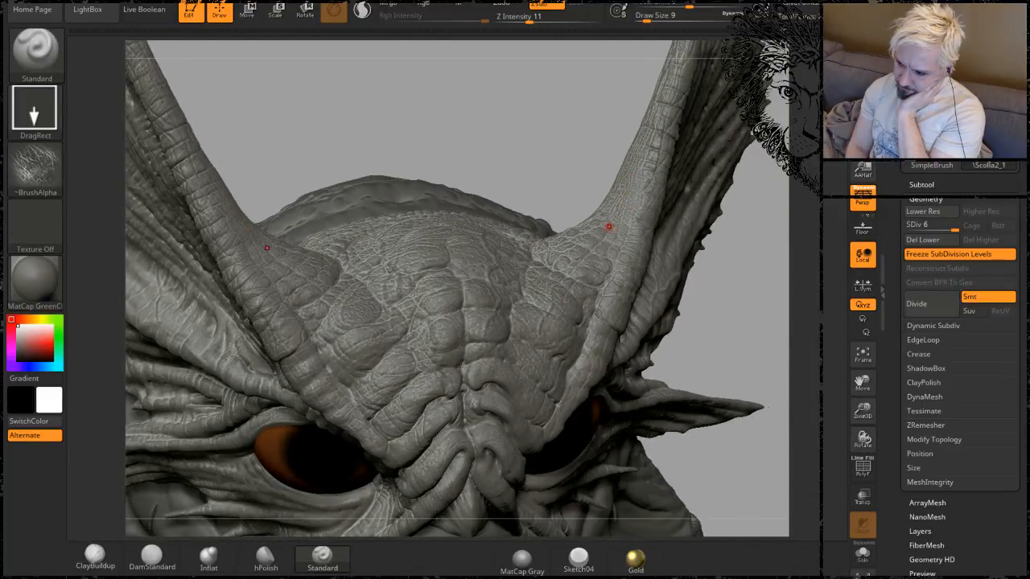
{"action": "mouse_move", "coordinate": [578, 159]}
{"action": "left_mouse_down"}
{"action": "mouse_move", "coordinate": [593, 88]}
{"action": "mouse_move", "coordinate": [527, 187]}
{"action": "left_mouse_up"}
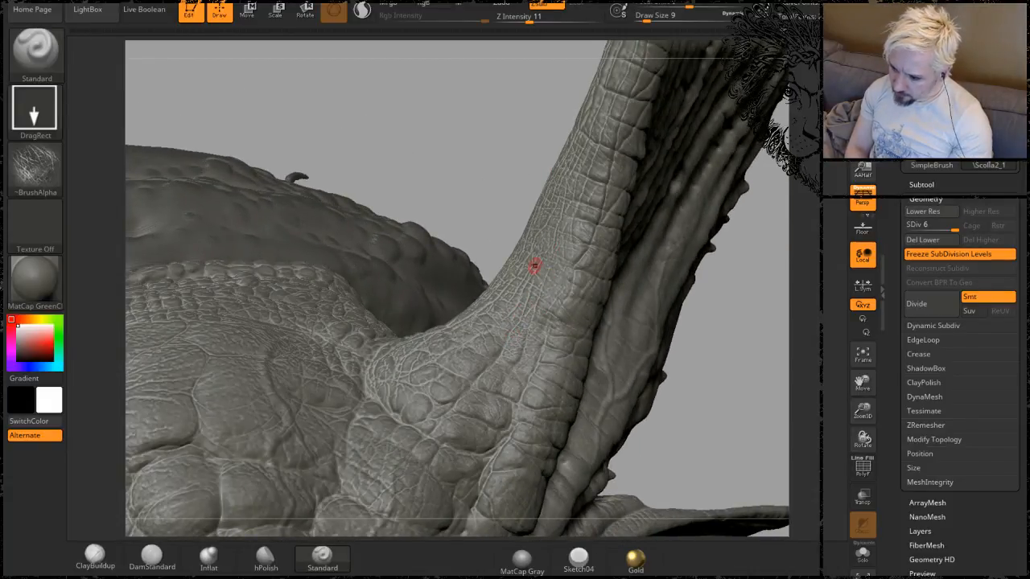
Carve creases between the scales along the lower fin spine with DamStandard at Z Intensity 15 and draw size 16.
{"action": "key", "text": "ctrl"}
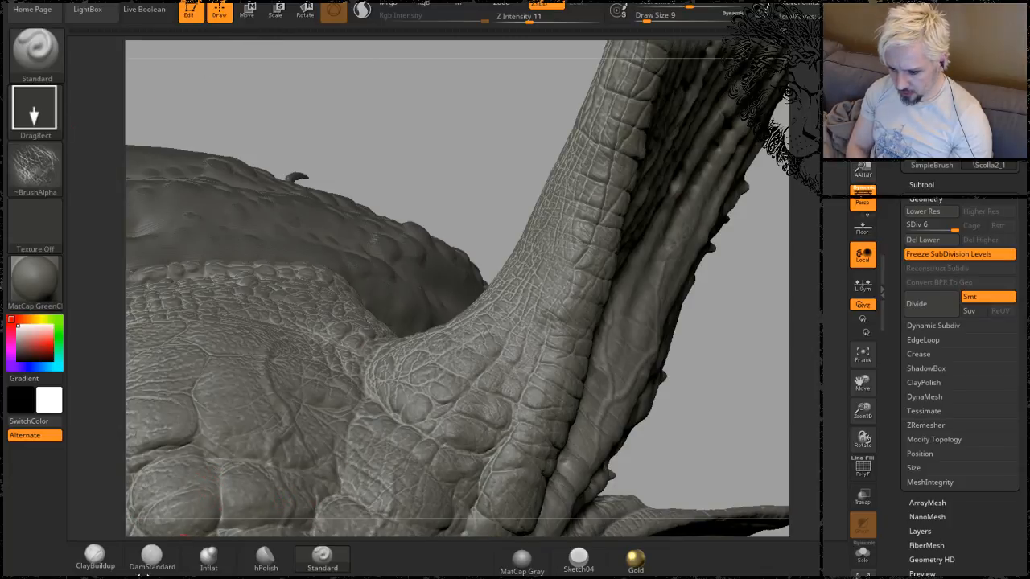
{"action": "left_click", "coordinate": [151, 556]}
{"action": "left_click_drag", "start_coordinate": [525, 18], "coordinate": [533, 22]}
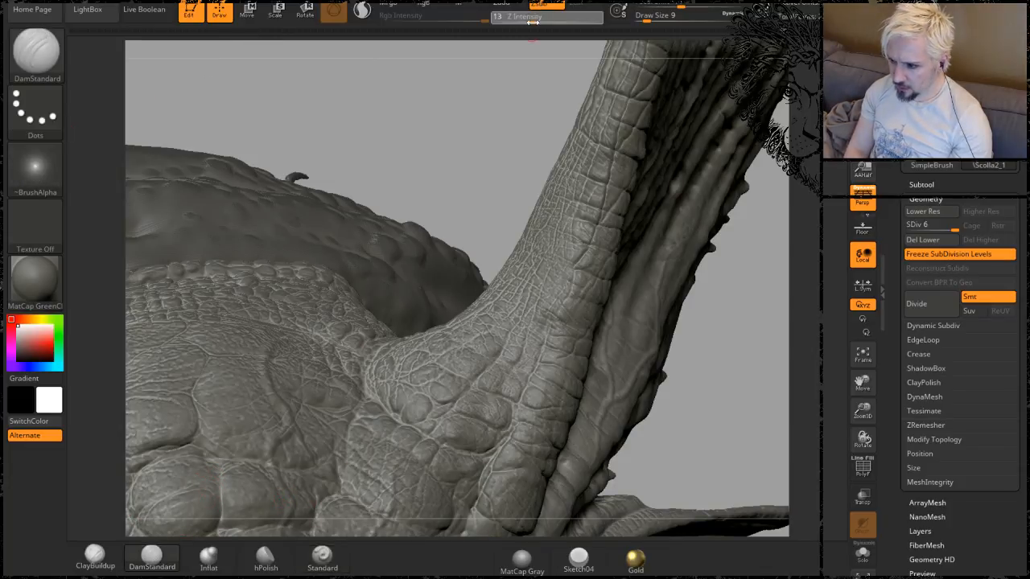
{"action": "key", "text": "space"}
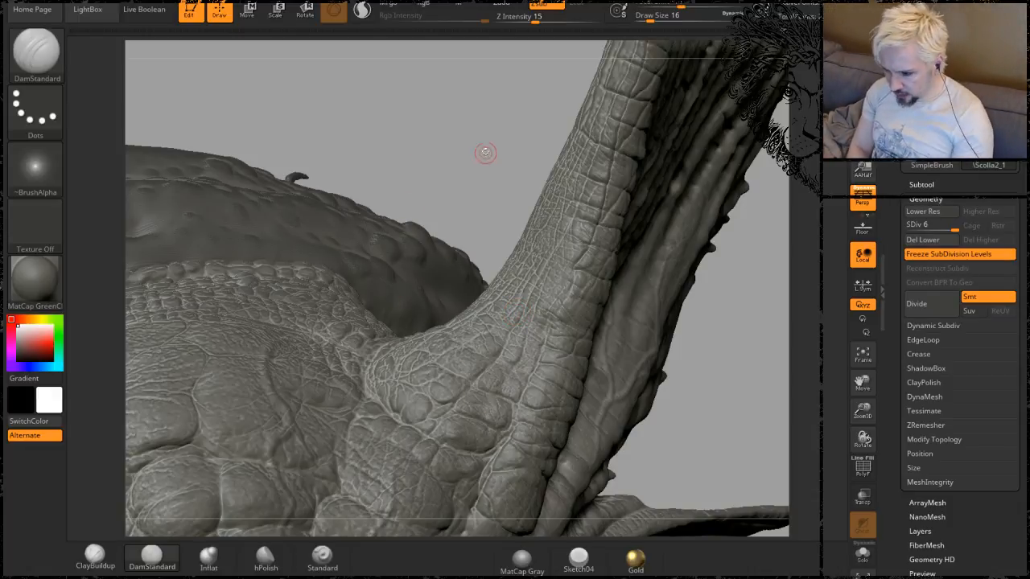
{"action": "mouse_move", "coordinate": [485, 152]}
{"action": "left_mouse_down"}
{"action": "mouse_move", "coordinate": [724, 290]}
{"action": "mouse_move", "coordinate": [692, 265]}
{"action": "mouse_move", "coordinate": [709, 282]}
{"action": "mouse_move", "coordinate": [563, 218]}
{"action": "left_mouse_up"}
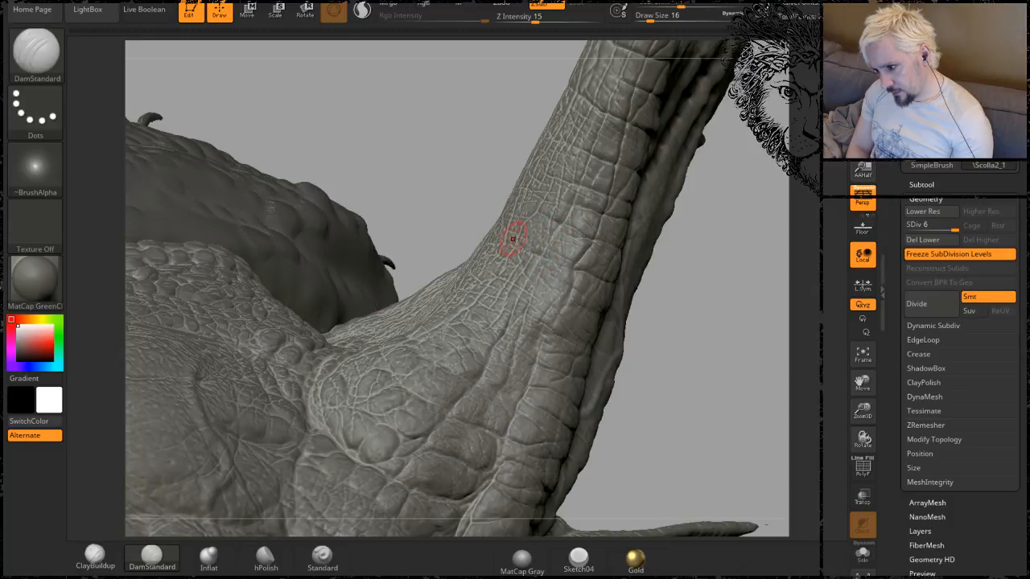
{"action": "left_click_drag", "start_coordinate": [701, 295], "coordinate": [552, 237]}
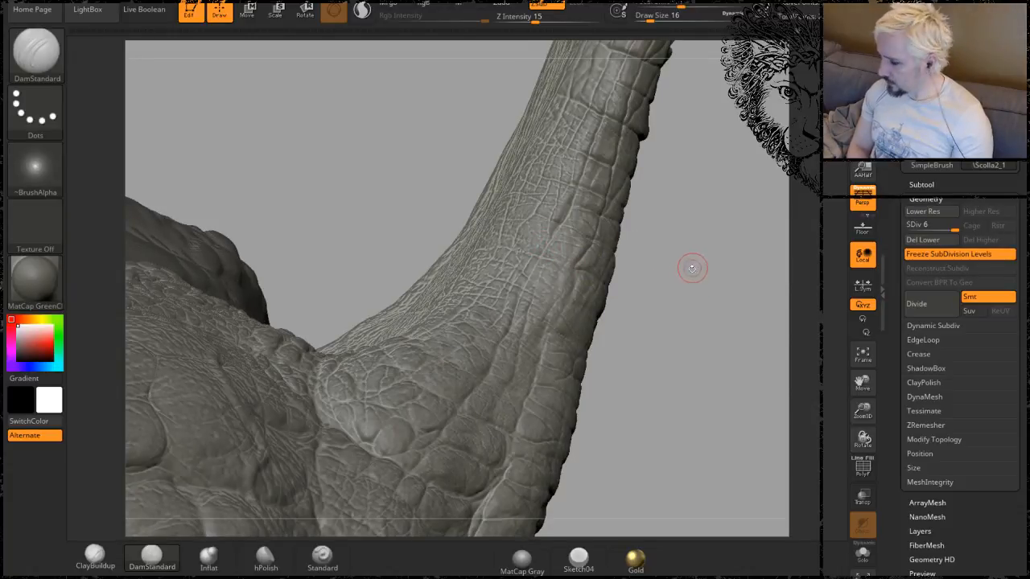
{"action": "left_click_drag", "start_coordinate": [680, 310], "coordinate": [632, 274]}
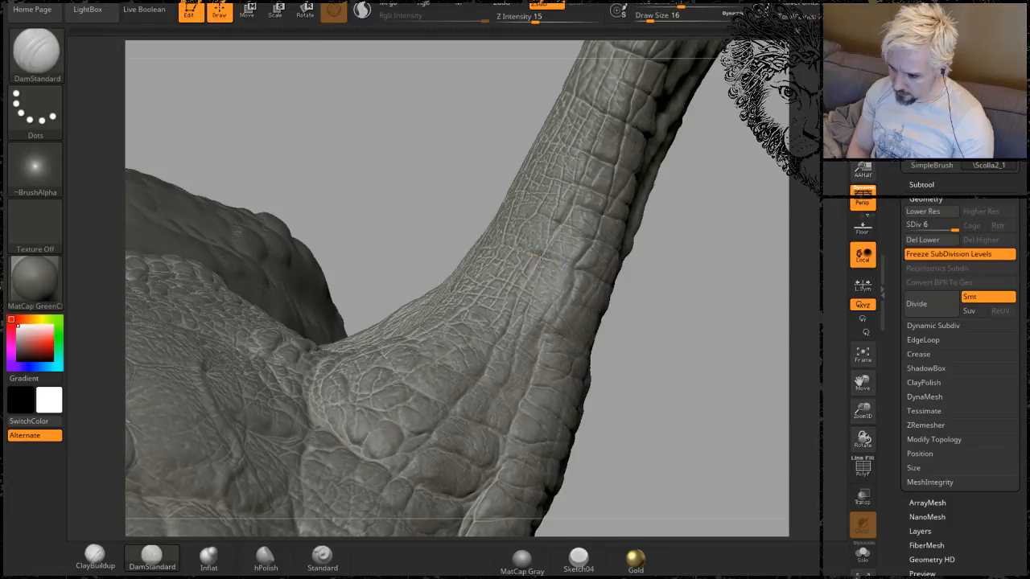
Examine how the creased fin spines blend into the forehead skin, from the front, from above and close up.
{"action": "left_click_drag", "start_coordinate": [712, 280], "coordinate": [649, 260]}
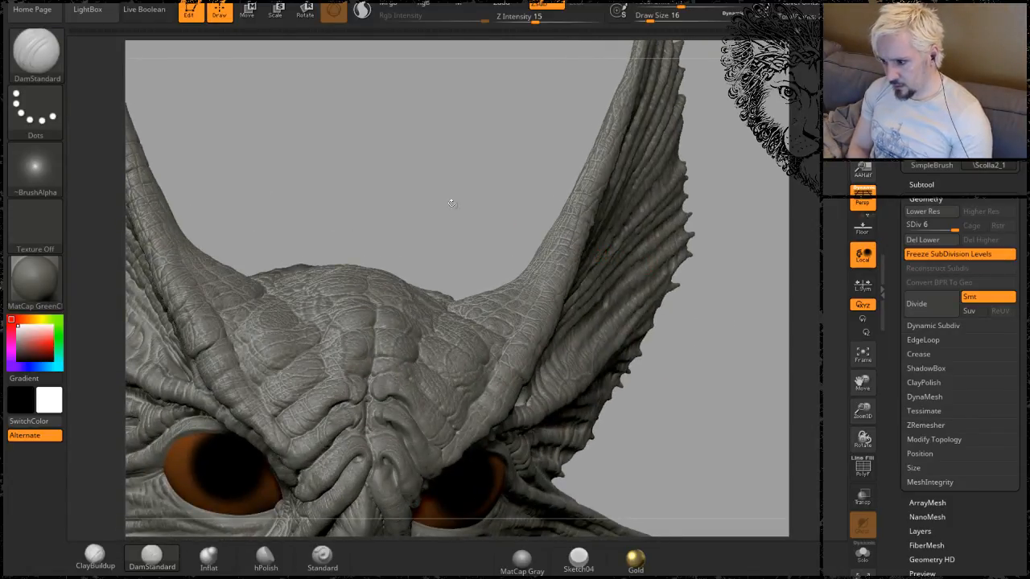
{"action": "mouse_move", "coordinate": [501, 192]}
{"action": "left_mouse_down"}
{"action": "mouse_move", "coordinate": [482, 174]}
{"action": "mouse_move", "coordinate": [493, 186]}
{"action": "left_mouse_up"}
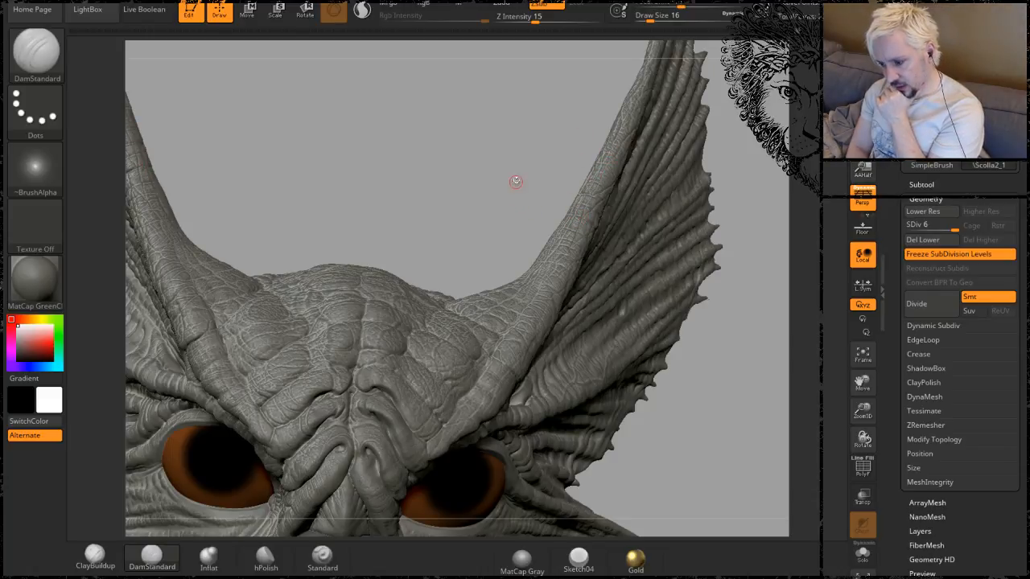
{"action": "left_click_drag", "start_coordinate": [515, 180], "coordinate": [428, 258]}
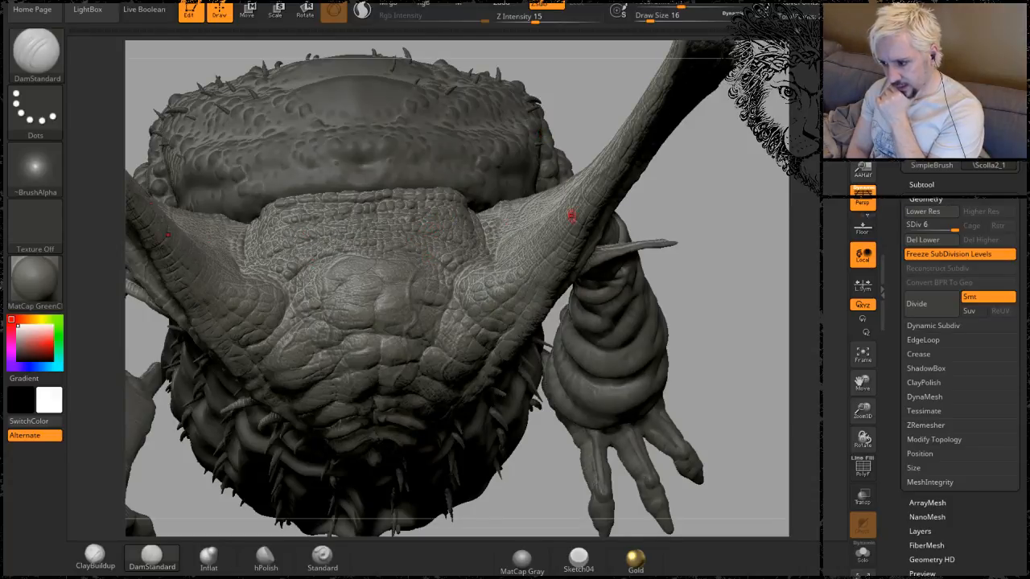
{"action": "left_click_drag", "start_coordinate": [593, 134], "coordinate": [592, 88]}
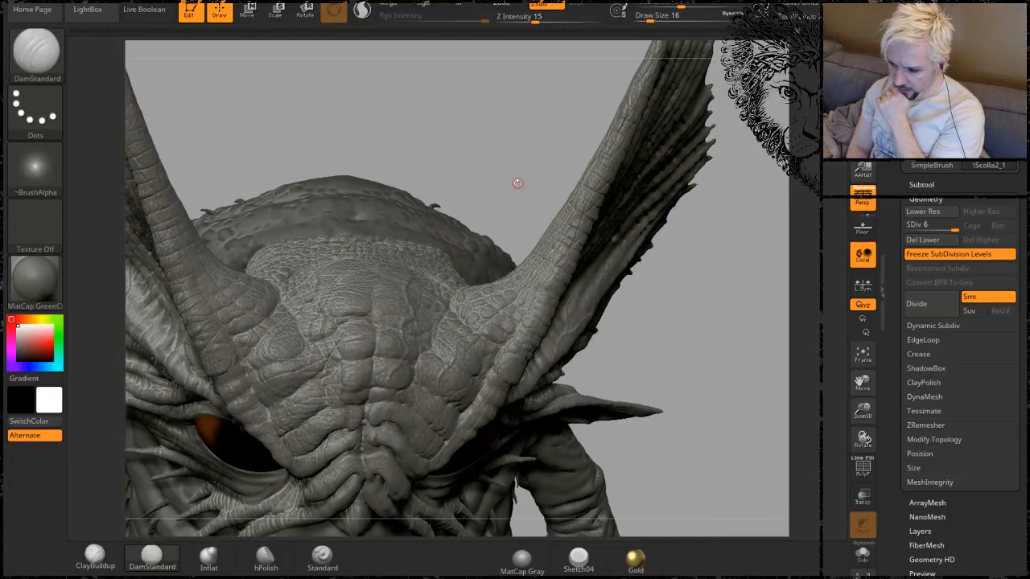
{"action": "left_click_drag", "start_coordinate": [518, 183], "coordinate": [526, 138]}
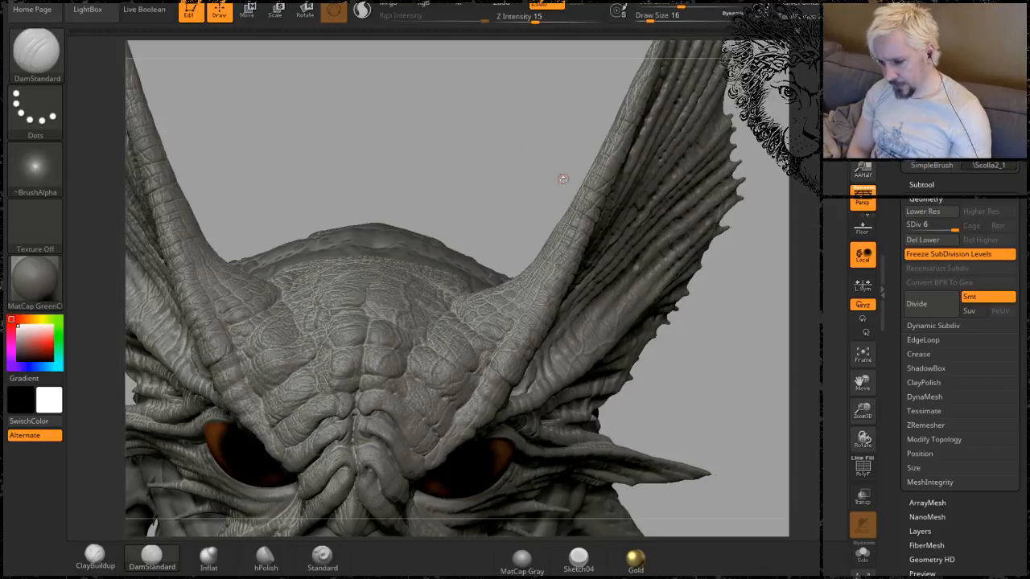
{"action": "left_click_drag", "start_coordinate": [512, 199], "coordinate": [511, 523], "text": "alt"}
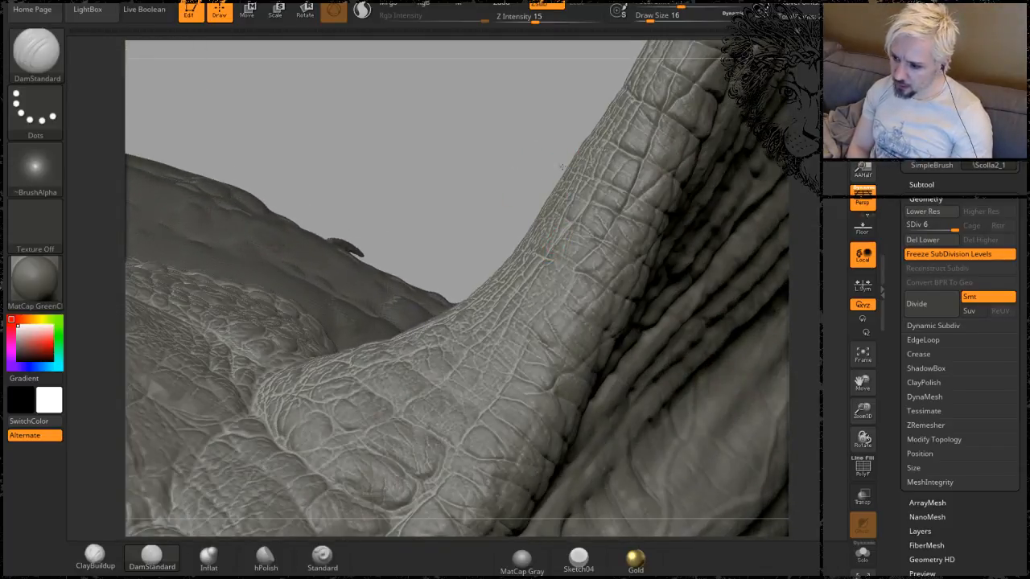
{"action": "left_click_drag", "start_coordinate": [512, 142], "coordinate": [458, 184]}
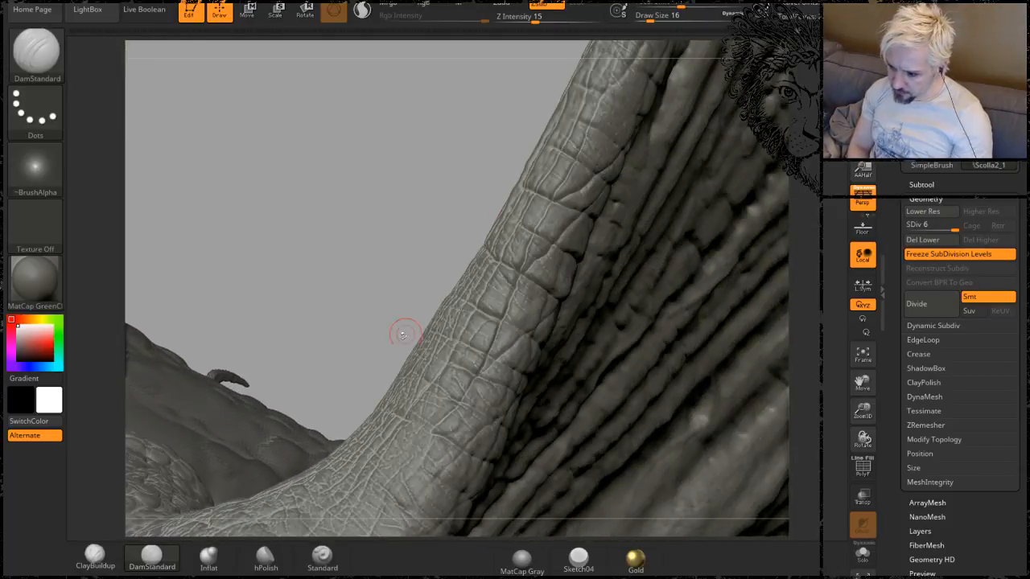
{"action": "left_click_drag", "start_coordinate": [395, 299], "coordinate": [522, 173], "text": "alt"}
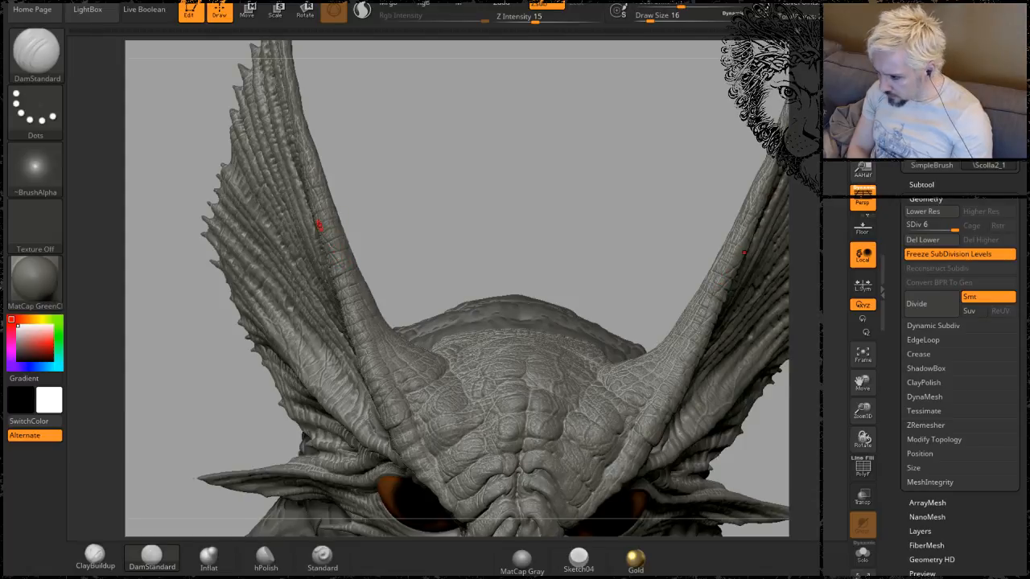
Raise small rounded scales between the creases on the opposite fin's front spine using the Clay brush at draw size 7.
{"action": "left_click_drag", "start_coordinate": [393, 214], "coordinate": [643, 191], "text": "alt"}
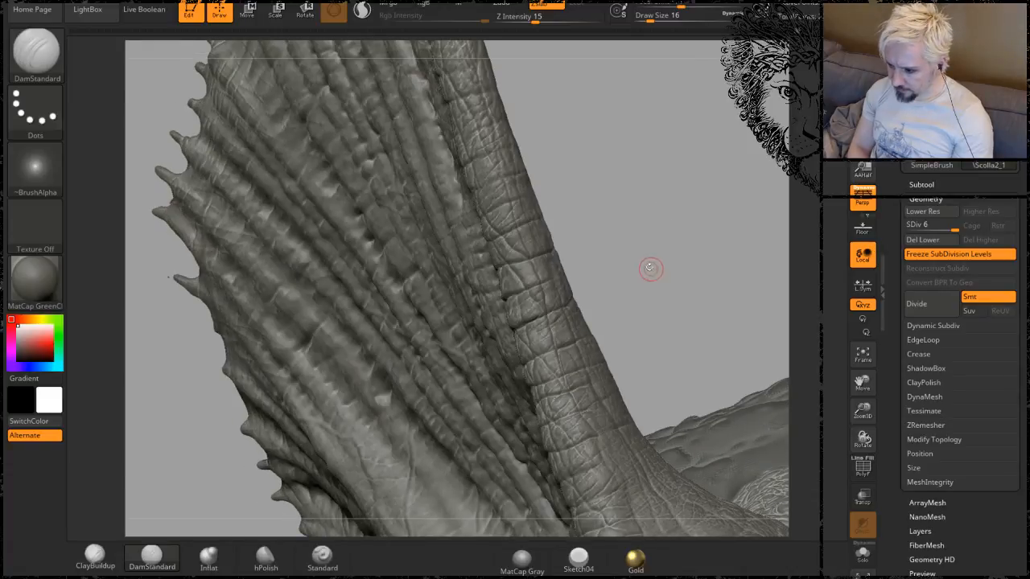
{"action": "left_click_drag", "start_coordinate": [650, 269], "coordinate": [524, 241]}
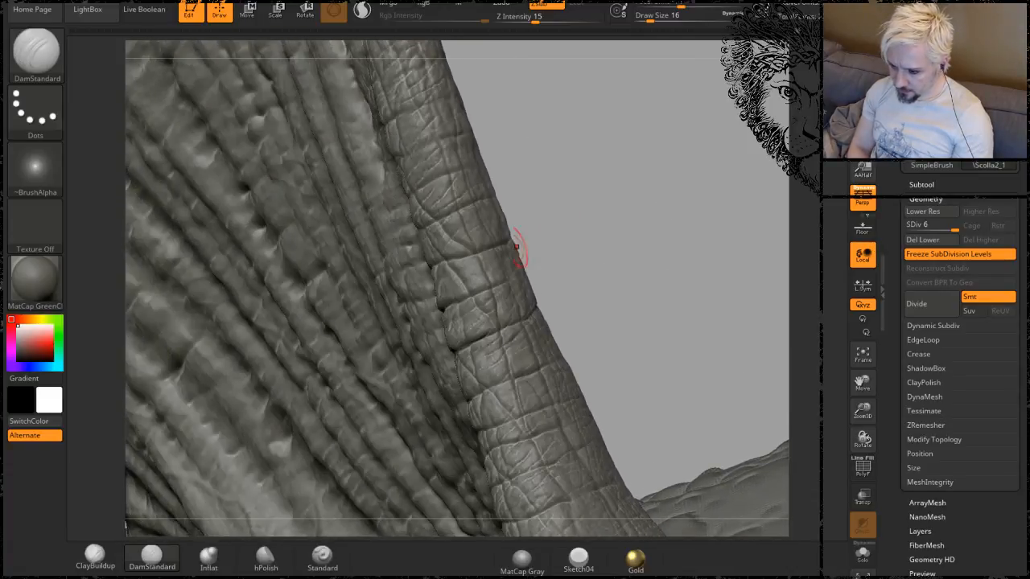
{"action": "left_click", "coordinate": [95, 555]}
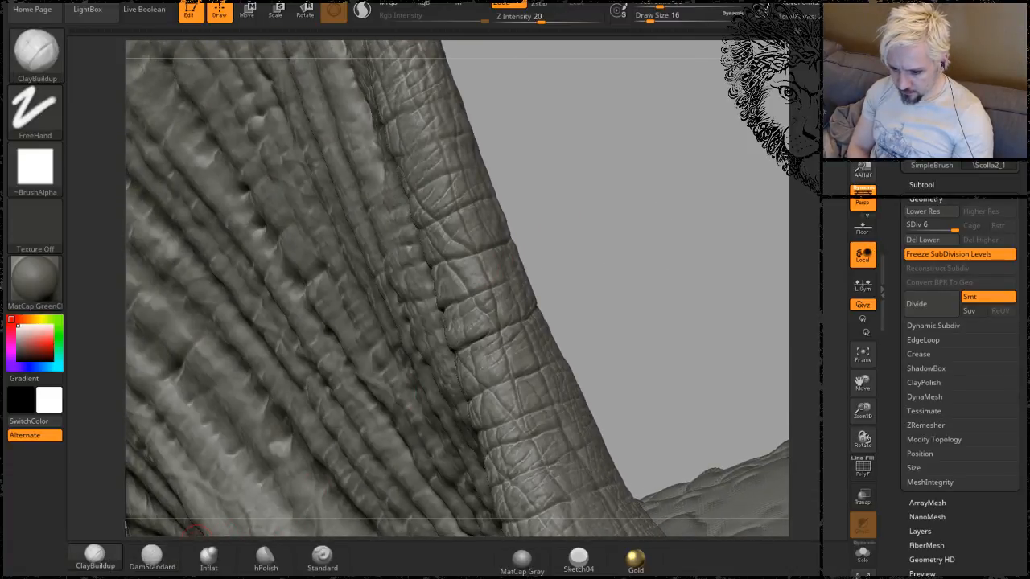
{"action": "key", "text": "space"}
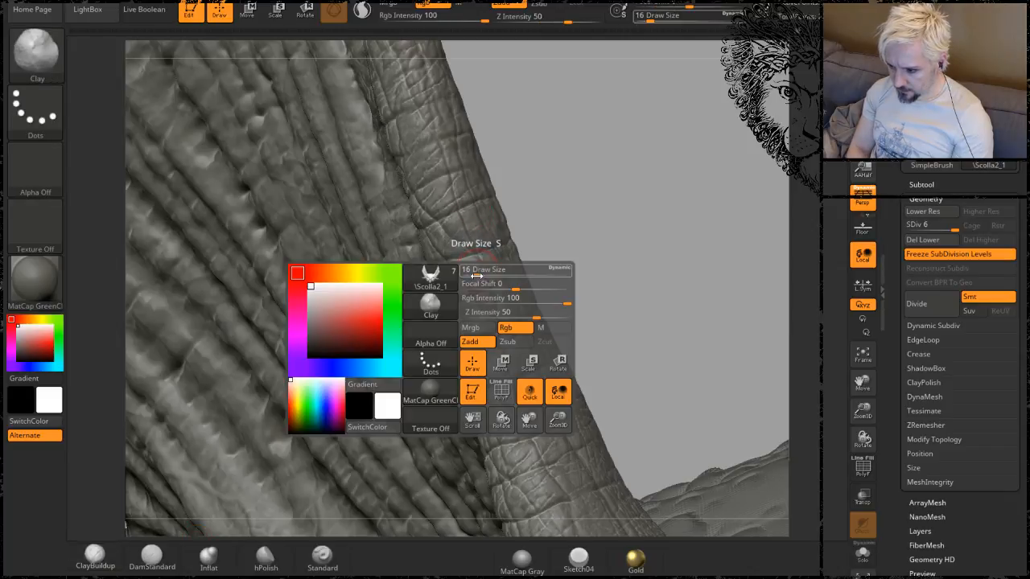
{"action": "left_click", "coordinate": [477, 273]}
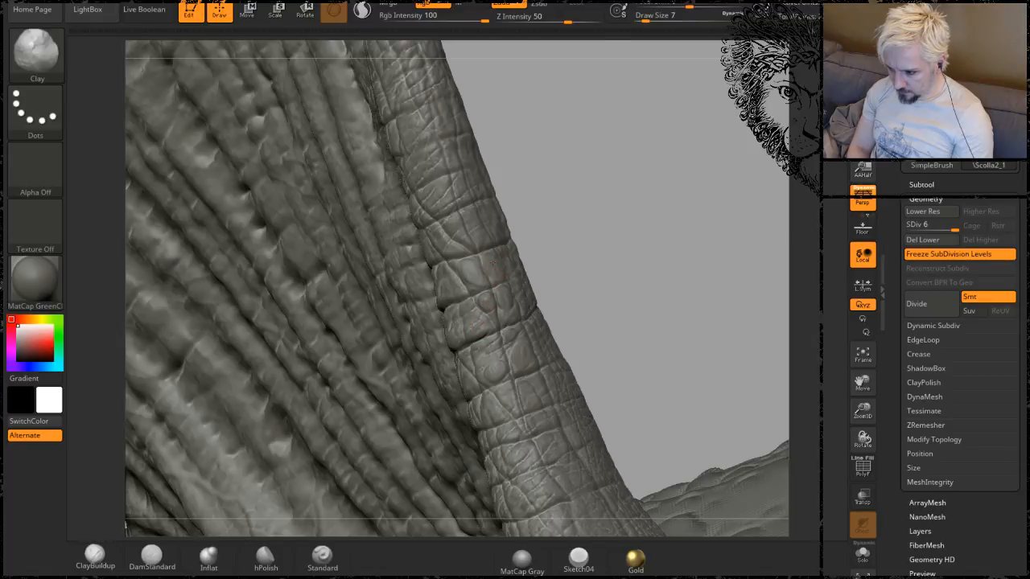
{"action": "left_click_drag", "start_coordinate": [578, 184], "coordinate": [546, 235], "text": "alt"}
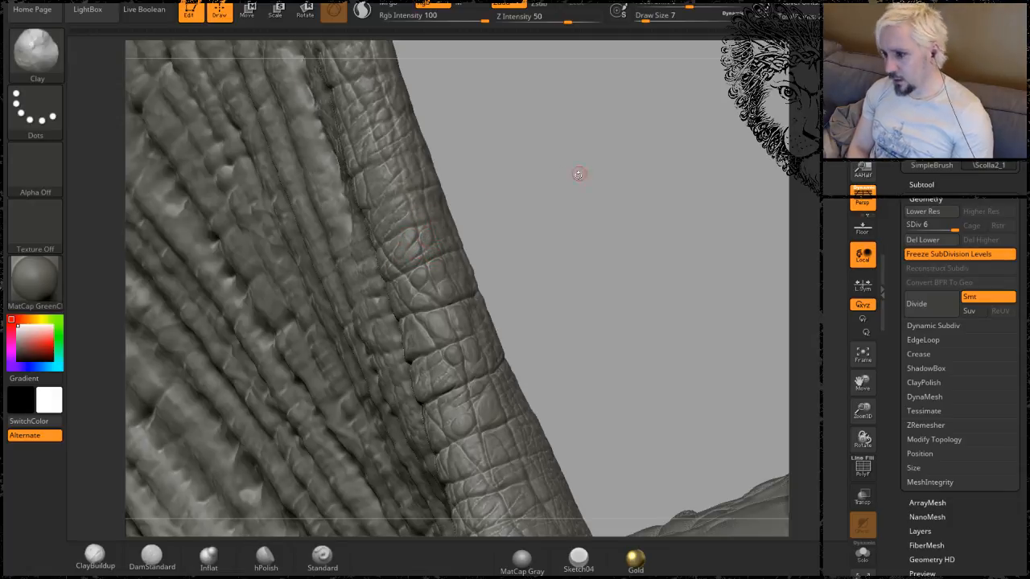
Extend the column of small rounded Clay scales farther up the fin spine and toward its inner edge.
{"action": "left_click_drag", "start_coordinate": [579, 172], "coordinate": [475, 329]}
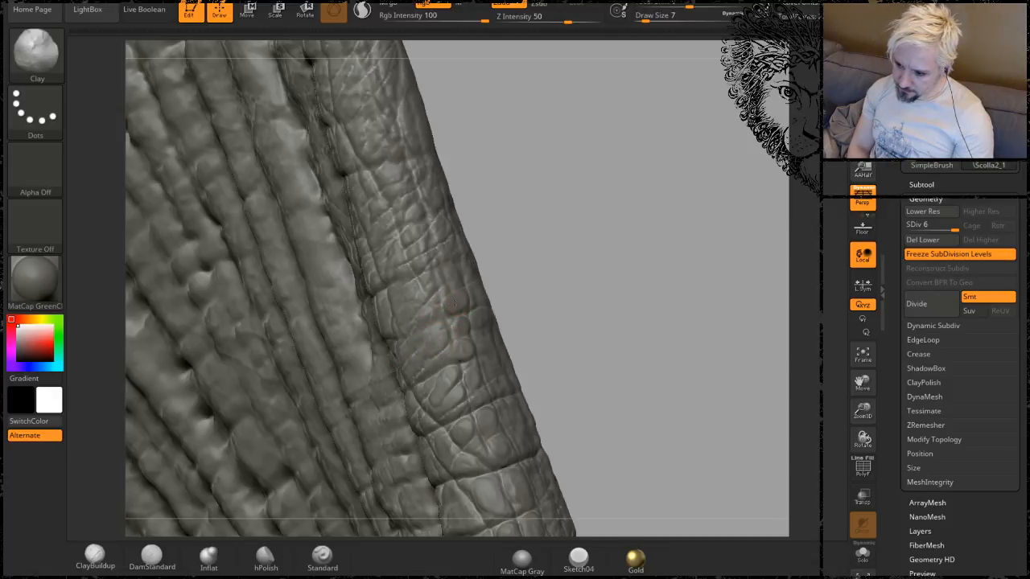
{"action": "mouse_move", "coordinate": [607, 230]}
{"action": "left_mouse_down"}
{"action": "mouse_move", "coordinate": [601, 243]}
{"action": "mouse_move", "coordinate": [589, 228]}
{"action": "left_mouse_up"}
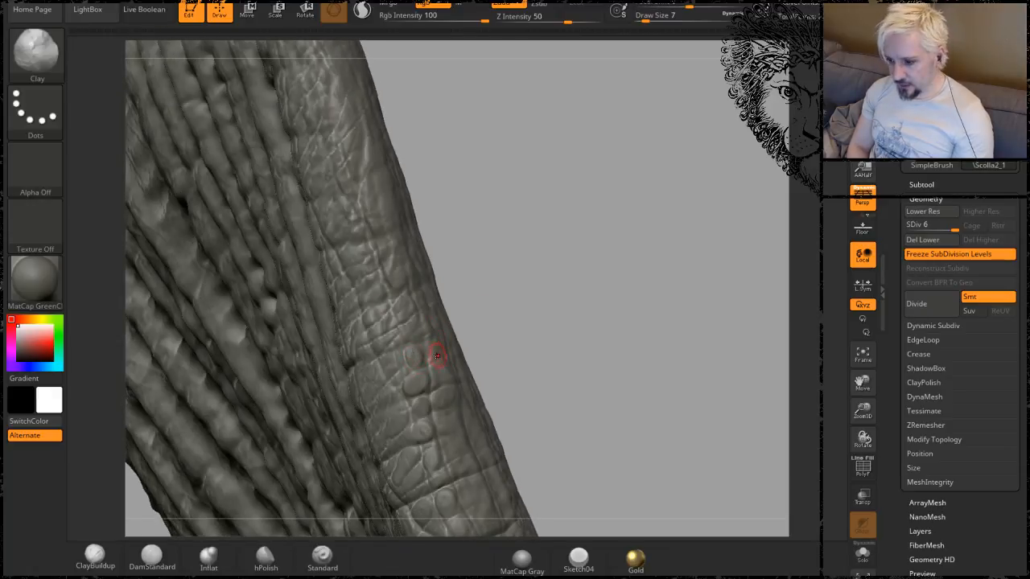
{"action": "mouse_move", "coordinate": [523, 270]}
{"action": "left_mouse_down"}
{"action": "mouse_move", "coordinate": [531, 295]}
{"action": "mouse_move", "coordinate": [541, 253]}
{"action": "left_mouse_up"}
{"action": "left_click_drag", "start_coordinate": [593, 285], "coordinate": [596, 242]}
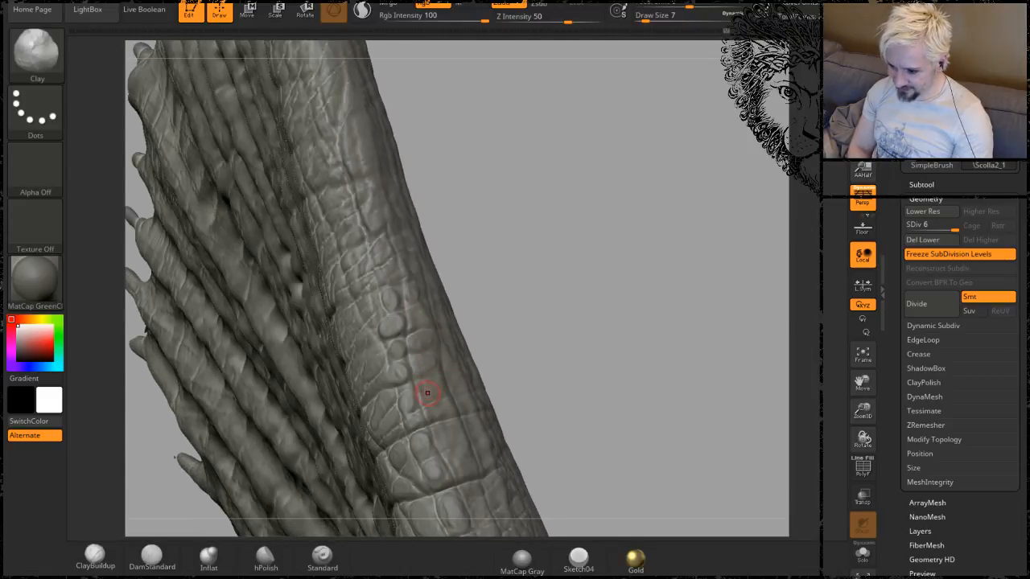
{"action": "left_click_drag", "start_coordinate": [563, 278], "coordinate": [476, 370]}
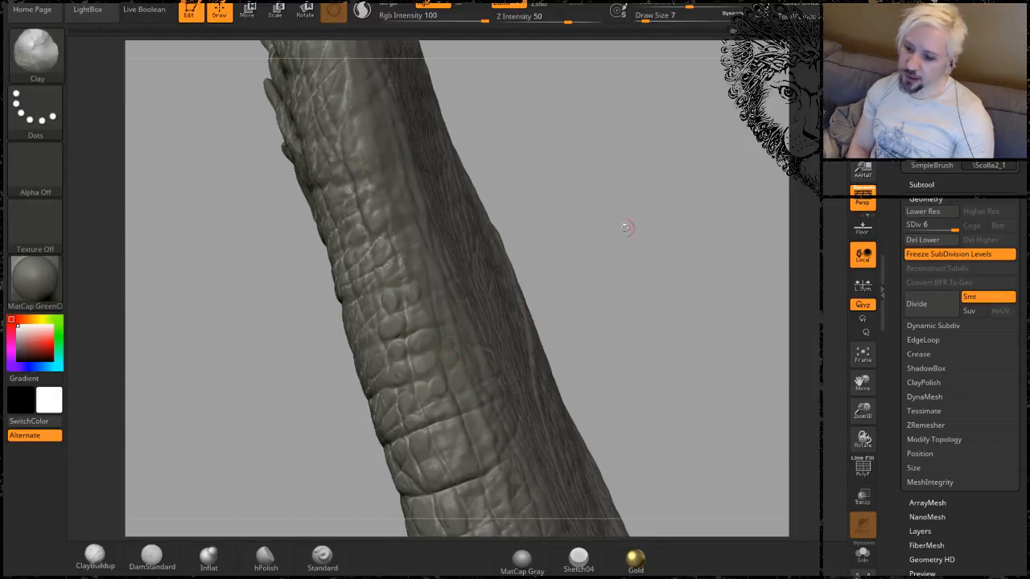
Fill the neighbouring spine segments with more rounded Clay scales, working down the spine and around to its inner side.
{"action": "left_click_drag", "start_coordinate": [625, 225], "coordinate": [588, 193]}
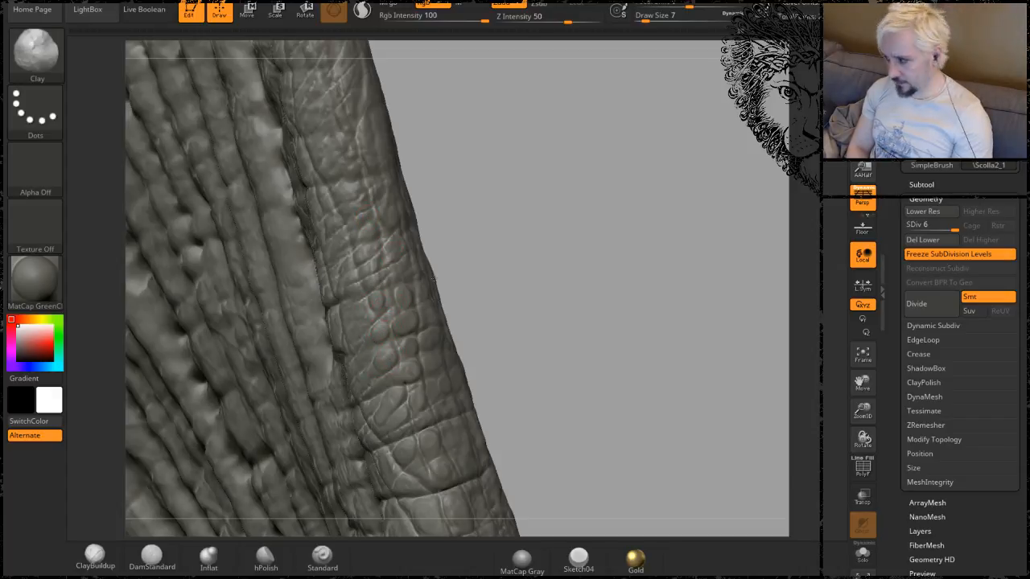
{"action": "left_click_drag", "start_coordinate": [594, 271], "coordinate": [580, 229]}
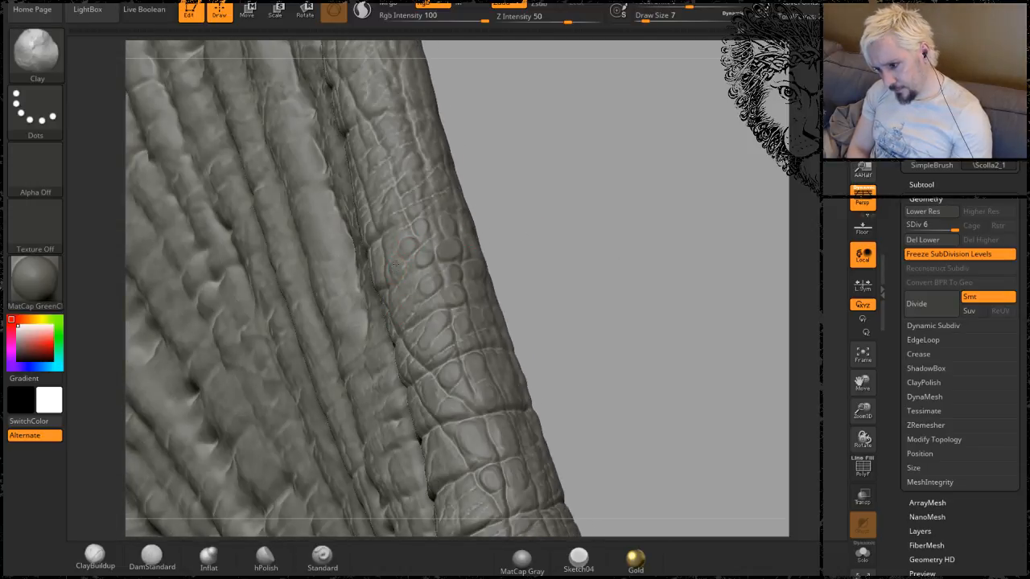
{"action": "left_click_drag", "start_coordinate": [597, 223], "coordinate": [490, 361]}
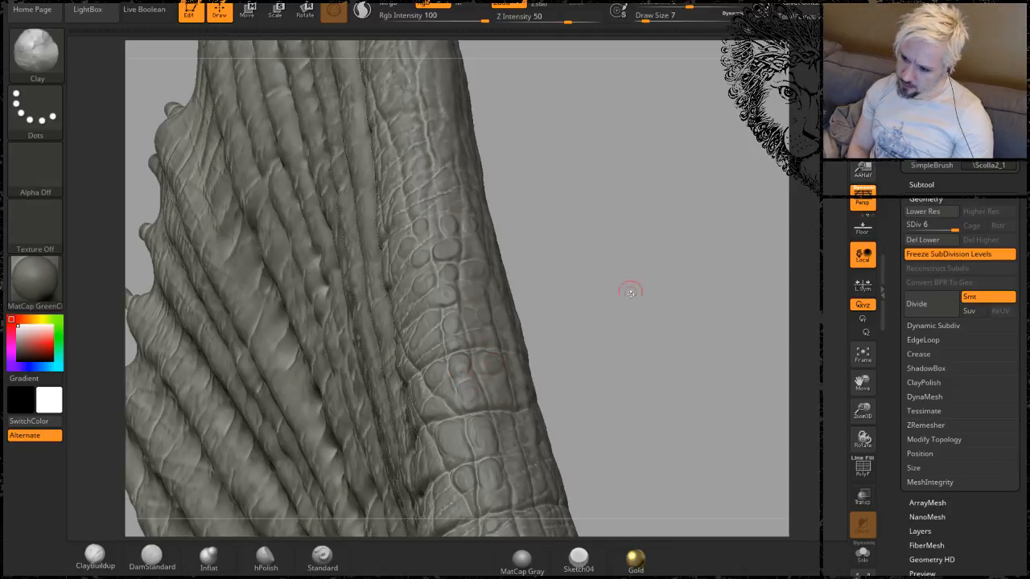
{"action": "left_click_drag", "start_coordinate": [627, 288], "coordinate": [644, 267]}
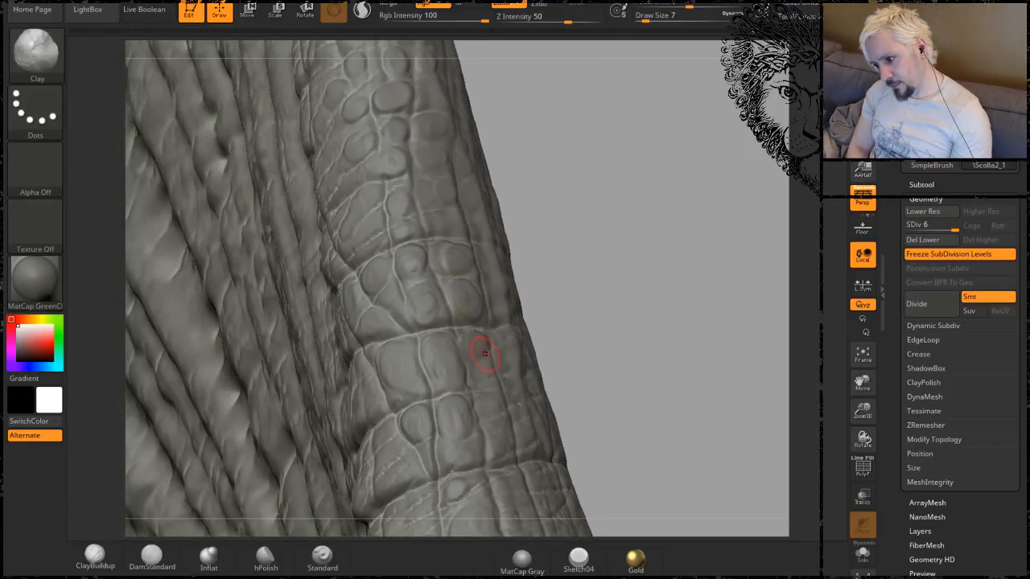
{"action": "right_click_drag", "start_coordinate": [484, 354], "coordinate": [520, 356]}
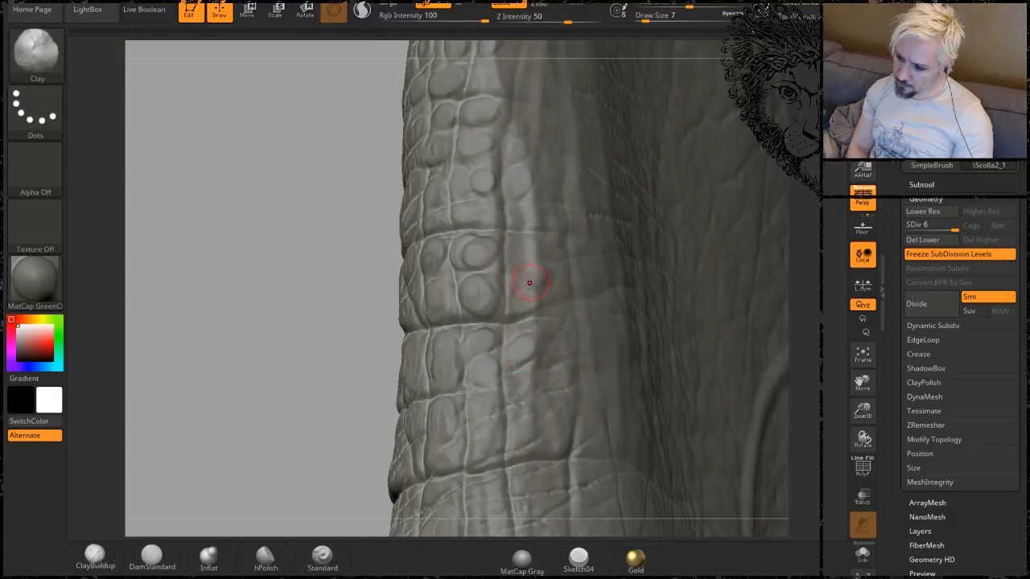
Sculpt small rounded scales with the Clay brush between the creases on the lower bands of the fin's leading spine.
{"action": "left_click_drag", "start_coordinate": [522, 255], "coordinate": [522, 255]}
{"action": "left_click_drag", "start_coordinate": [513, 171], "coordinate": [515, 168]}
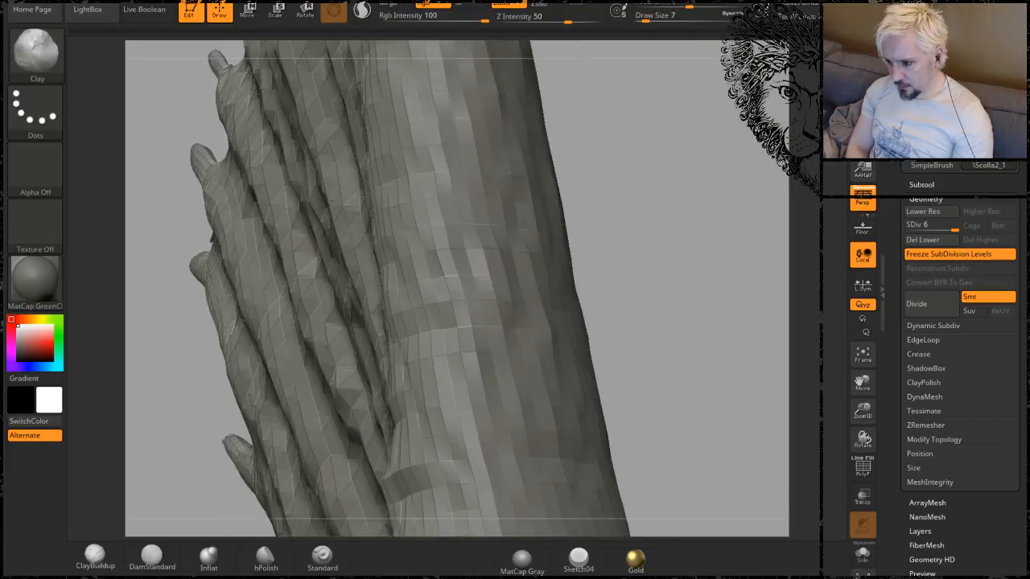
{"action": "left_click_drag", "start_coordinate": [234, 322], "coordinate": [519, 252]}
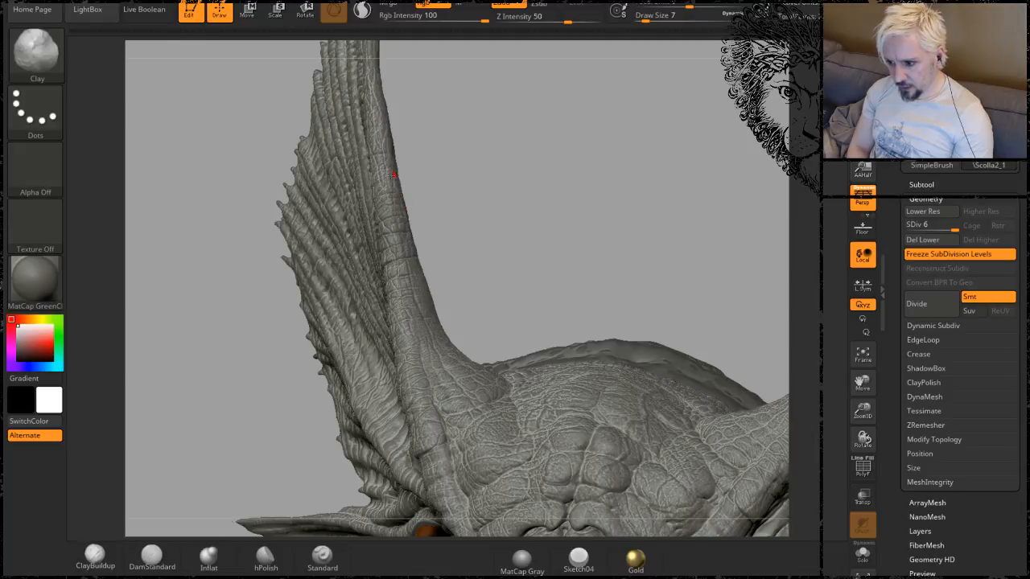
{"action": "left_click_drag", "start_coordinate": [506, 171], "coordinate": [476, 223]}
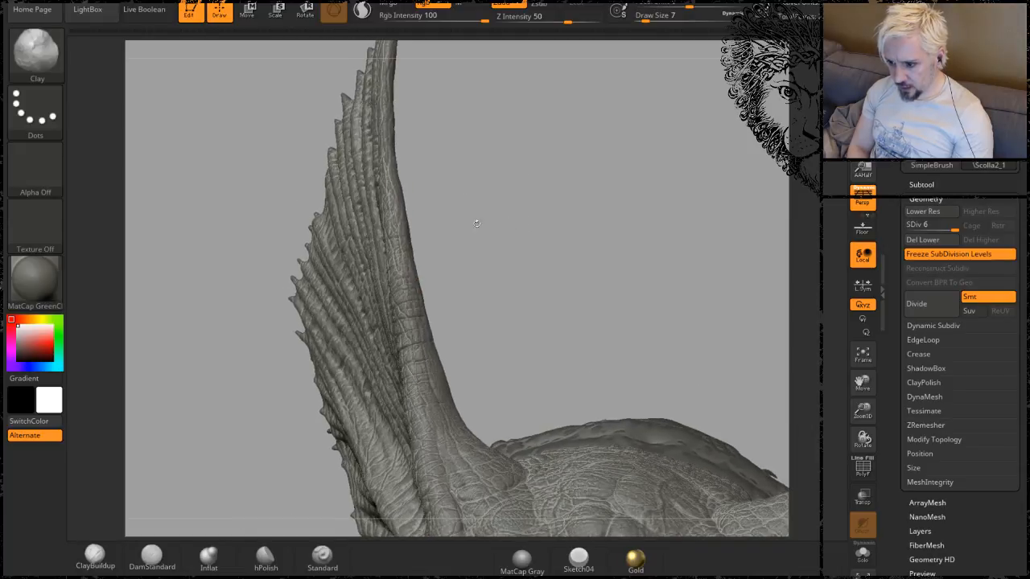
{"action": "left_click_drag", "start_coordinate": [483, 288], "coordinate": [512, 325]}
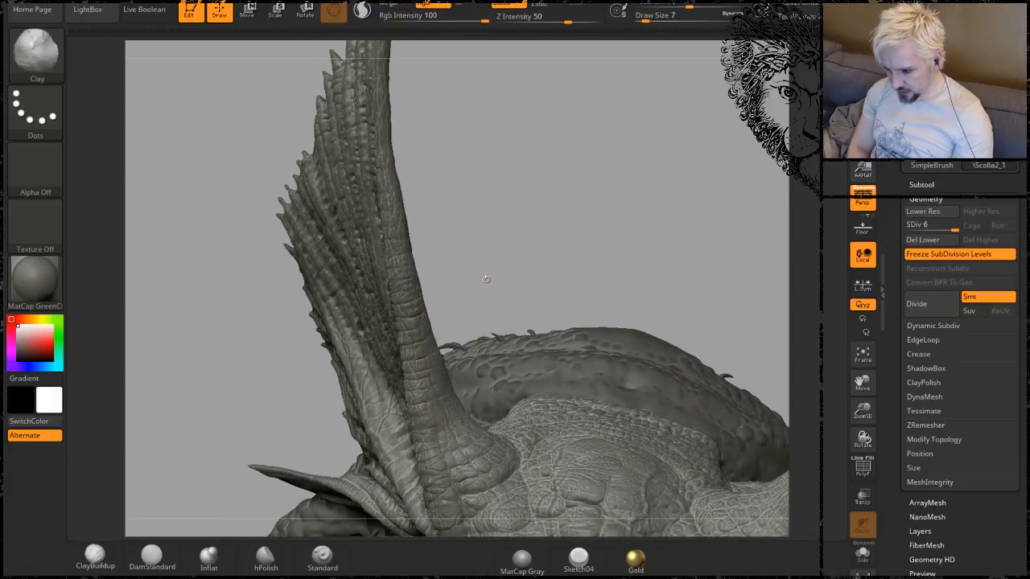
{"action": "left_click_drag", "start_coordinate": [485, 279], "coordinate": [562, 247], "text": "alt"}
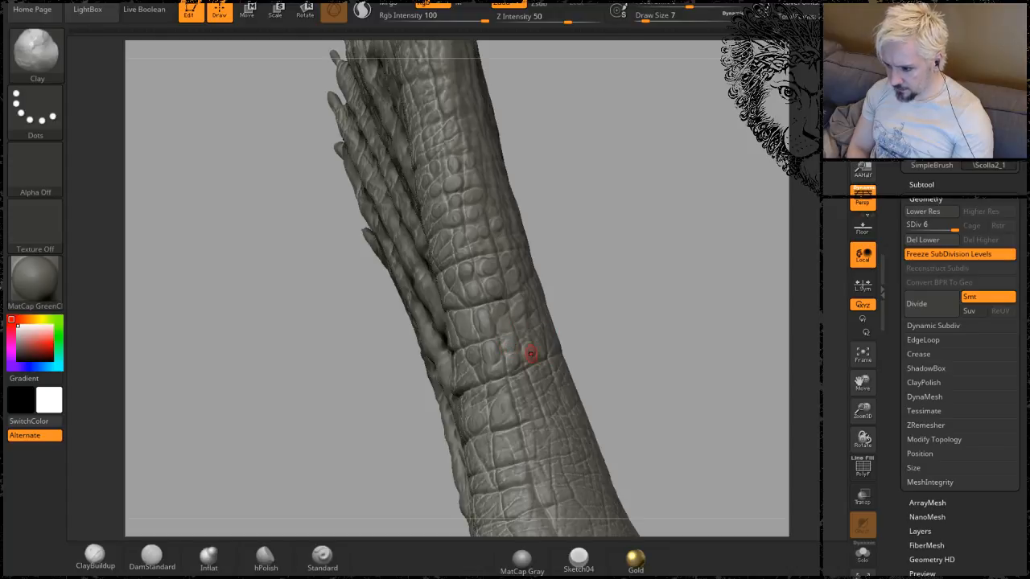
{"action": "left_click_drag", "start_coordinate": [627, 283], "coordinate": [609, 276]}
{"action": "left_click_drag", "start_coordinate": [705, 184], "coordinate": [741, 201], "text": "alt"}
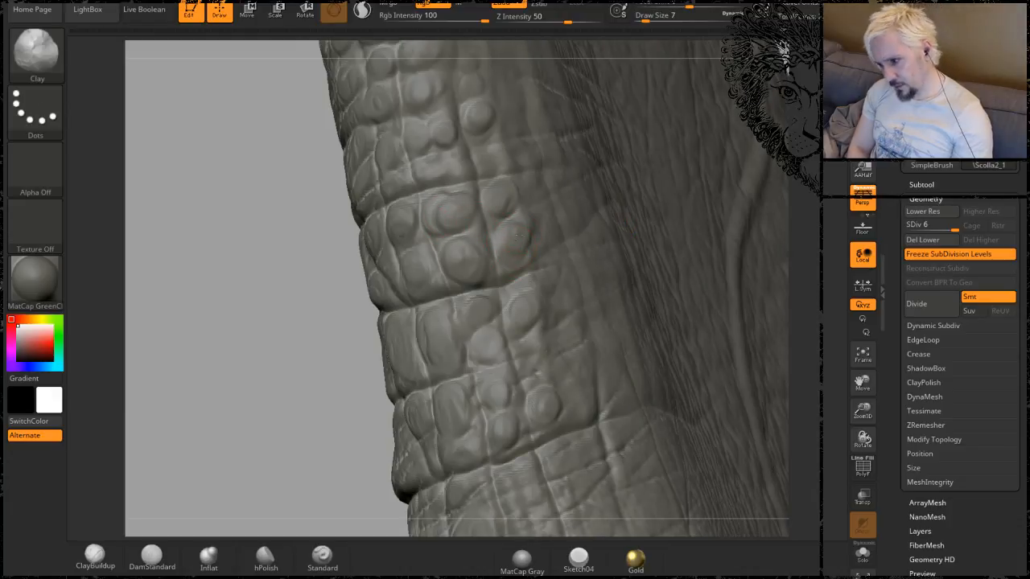
Extend the Clay brush scales from the creased bands onto the smooth side of the spine and fill the gaps between them.
{"action": "left_click_drag", "start_coordinate": [229, 312], "coordinate": [267, 288]}
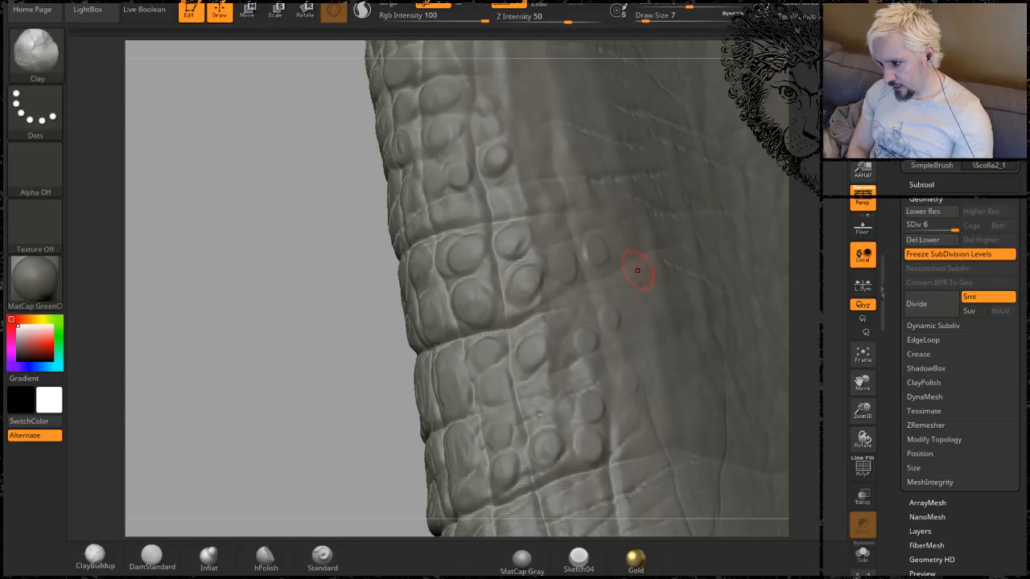
{"action": "left_click_drag", "start_coordinate": [218, 172], "coordinate": [346, 265]}
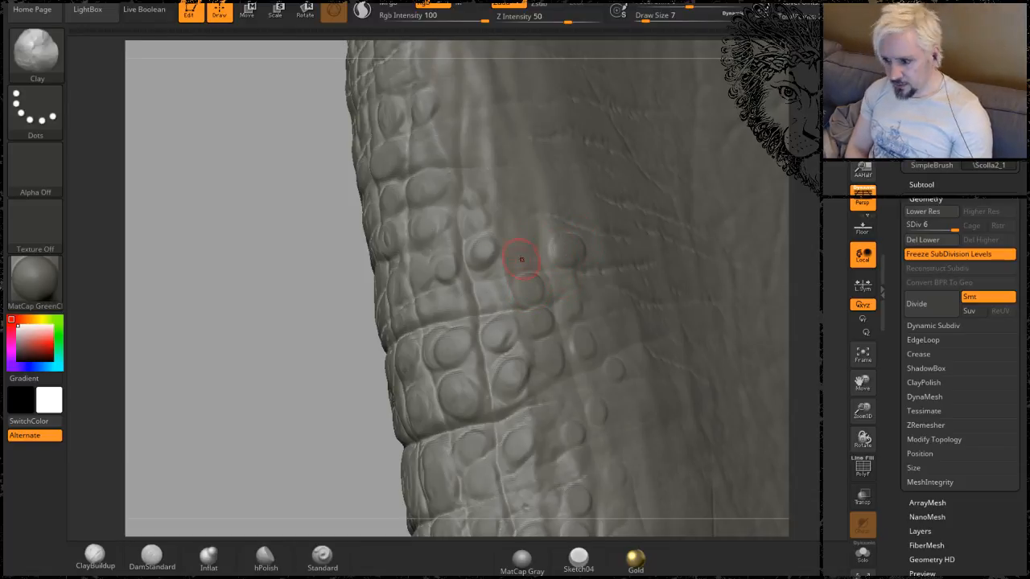
{"action": "left_click_drag", "start_coordinate": [523, 259], "coordinate": [529, 249]}
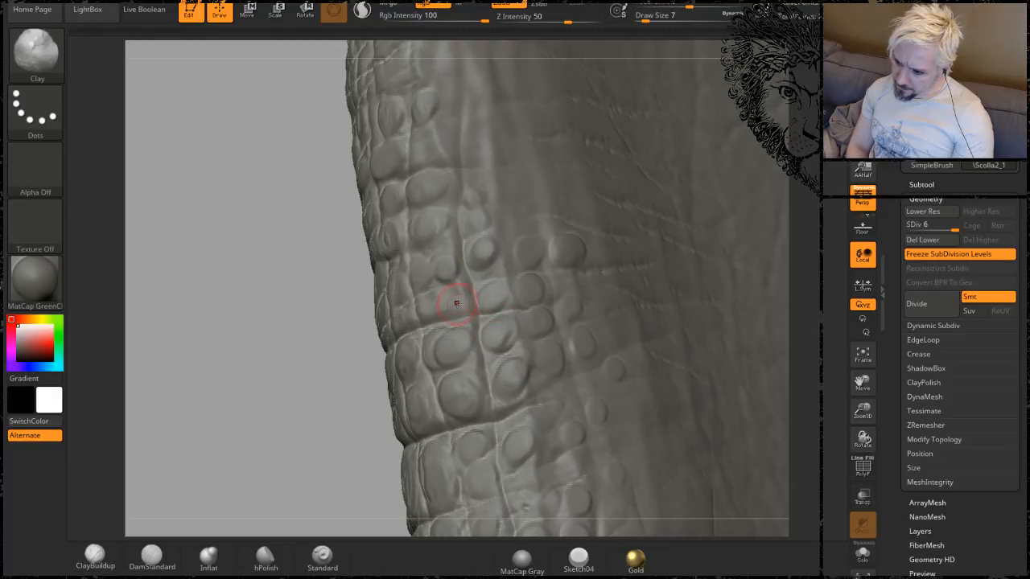
{"action": "left_click_drag", "start_coordinate": [457, 303], "coordinate": [458, 302]}
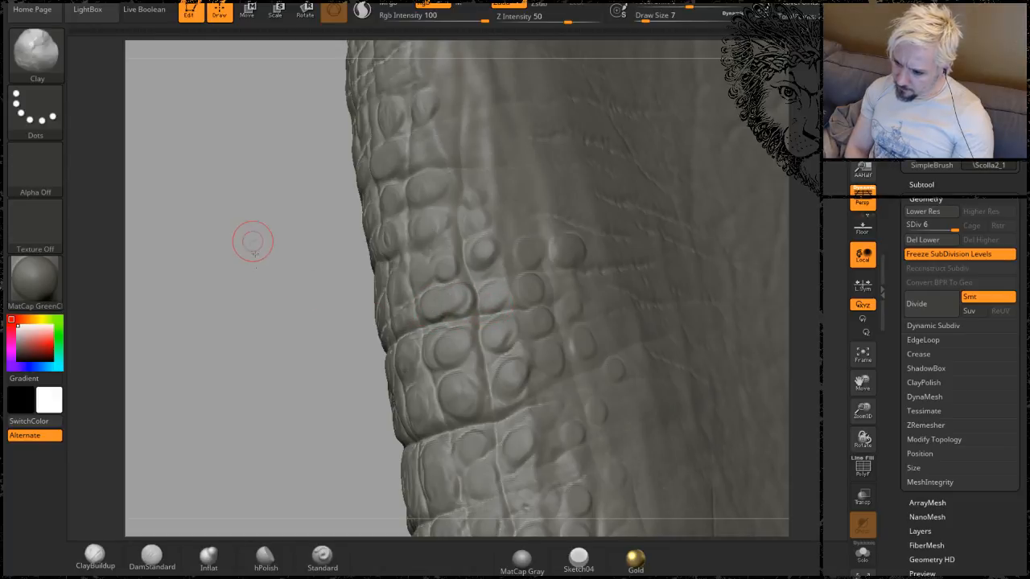
Build up further rounded scales above the finished bands, working around the front of the spine toward the ribbed membrane.
{"action": "left_click_drag", "start_coordinate": [252, 236], "coordinate": [464, 258]}
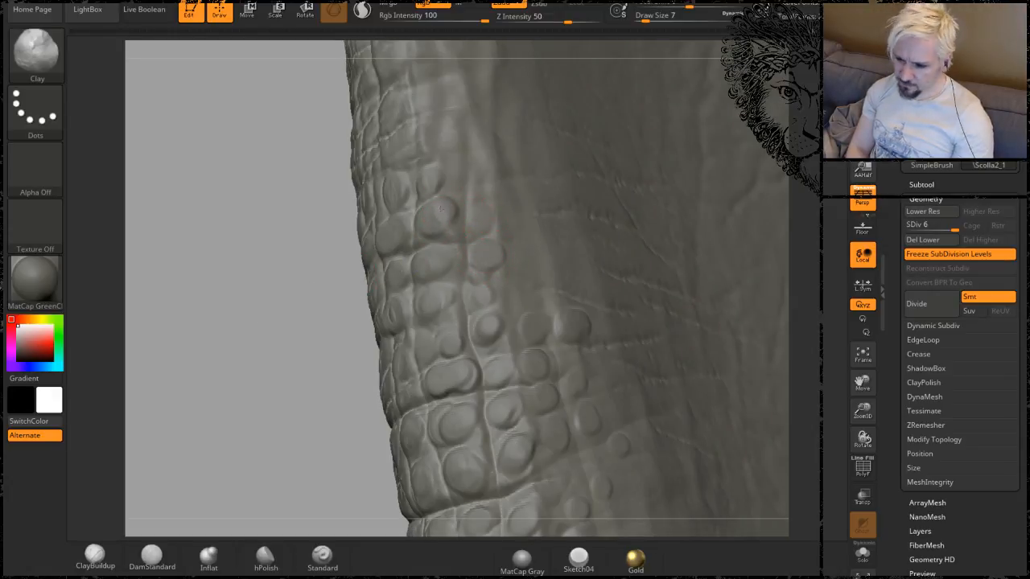
{"action": "mouse_move", "coordinate": [248, 233]}
{"action": "left_mouse_down"}
{"action": "mouse_move", "coordinate": [265, 305]}
{"action": "mouse_move", "coordinate": [494, 368]}
{"action": "left_mouse_up"}
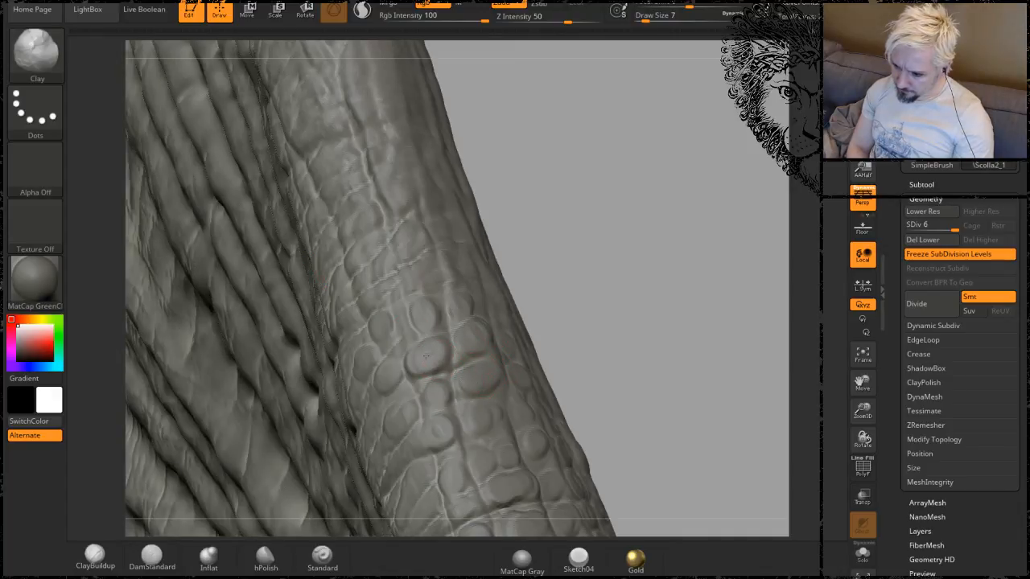
{"action": "left_click_drag", "start_coordinate": [575, 211], "coordinate": [402, 276]}
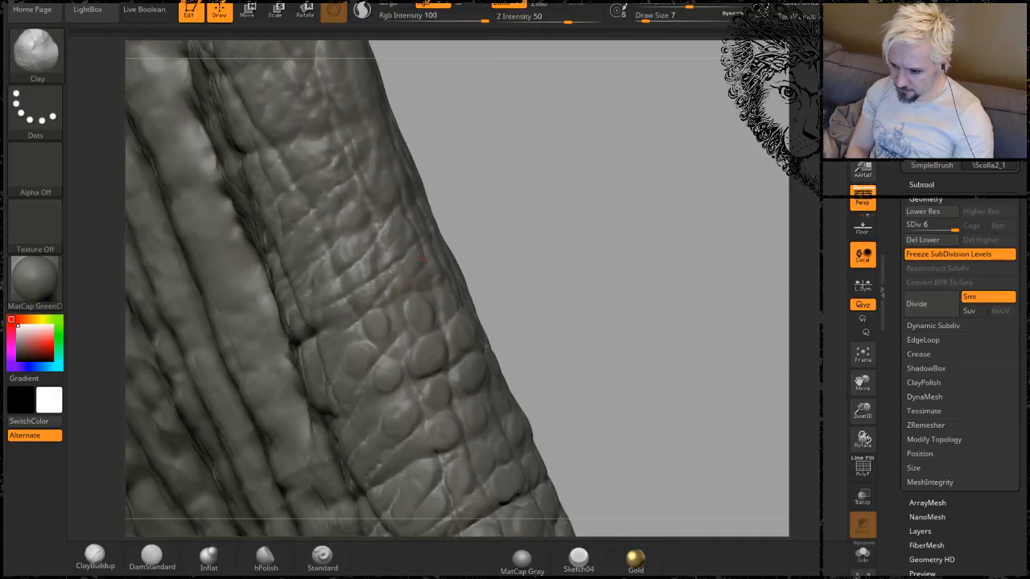
Switch the material to MatCap Gray and continue the rows of rounded scales up the front of the spine.
{"action": "left_click", "coordinate": [520, 556]}
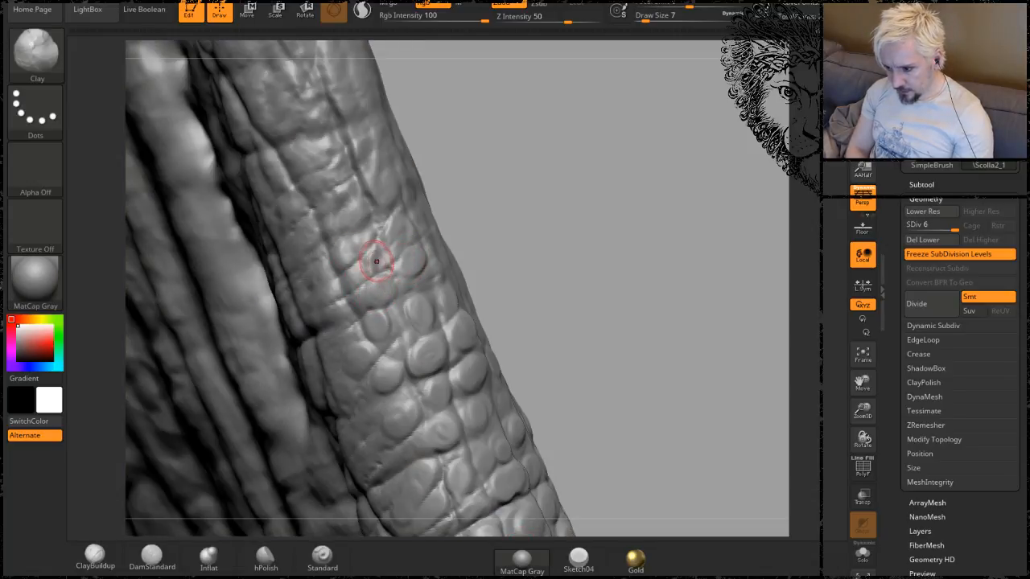
{"action": "left_click_drag", "start_coordinate": [576, 210], "coordinate": [510, 197]}
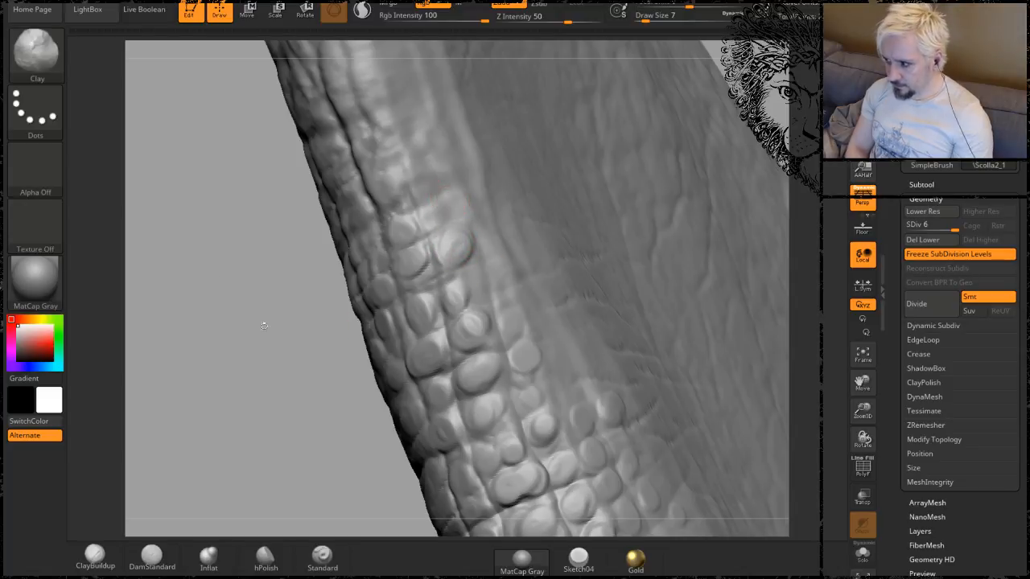
{"action": "left_click_drag", "start_coordinate": [221, 260], "coordinate": [276, 328]}
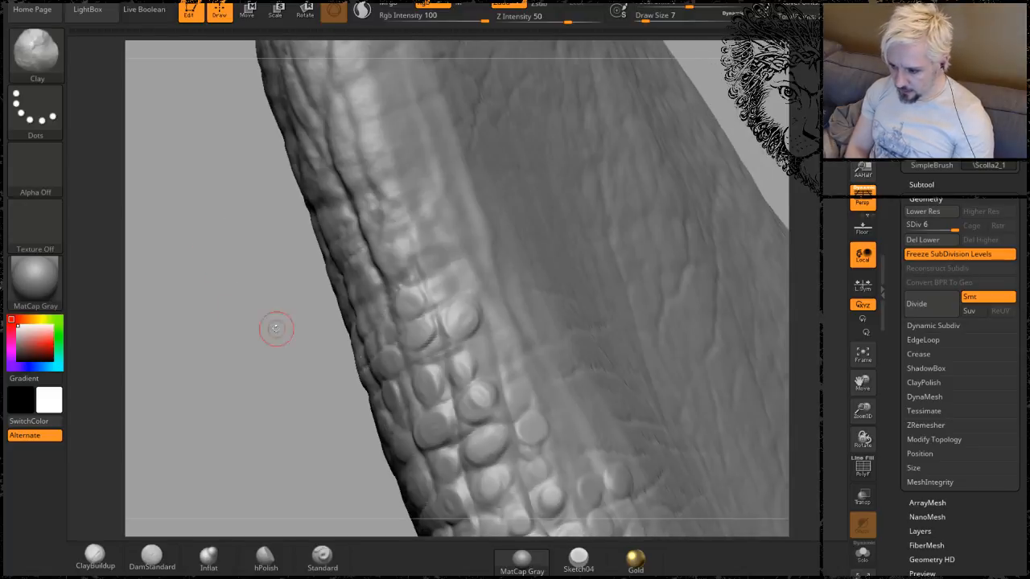
{"action": "left_click", "coordinate": [508, 345]}
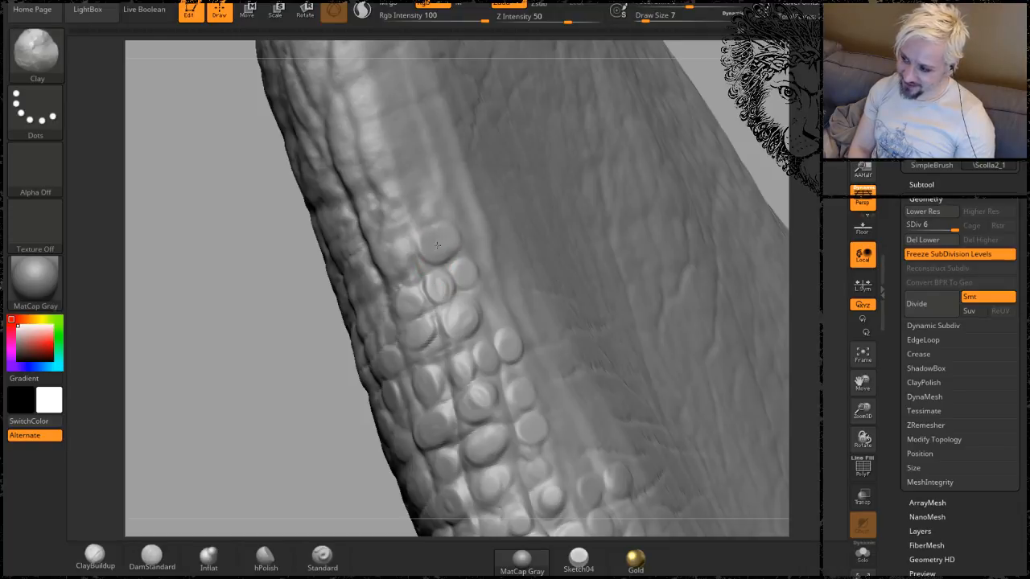
Add rounded scales at the upper end of the scale rows, including smaller ones along the spine's smooth side.
{"action": "left_click_drag", "start_coordinate": [196, 317], "coordinate": [413, 248]}
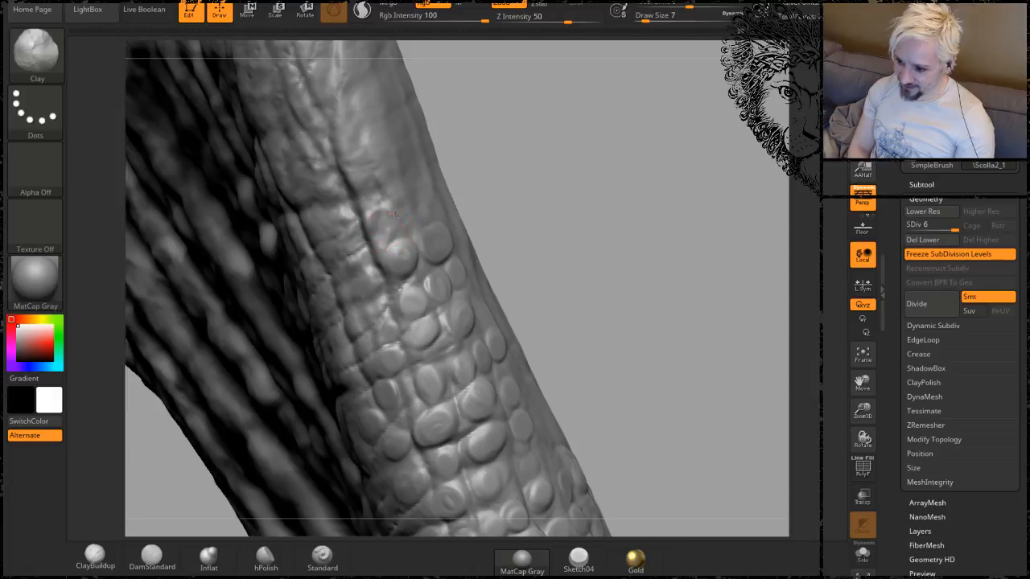
{"action": "left_click_drag", "start_coordinate": [596, 200], "coordinate": [411, 242]}
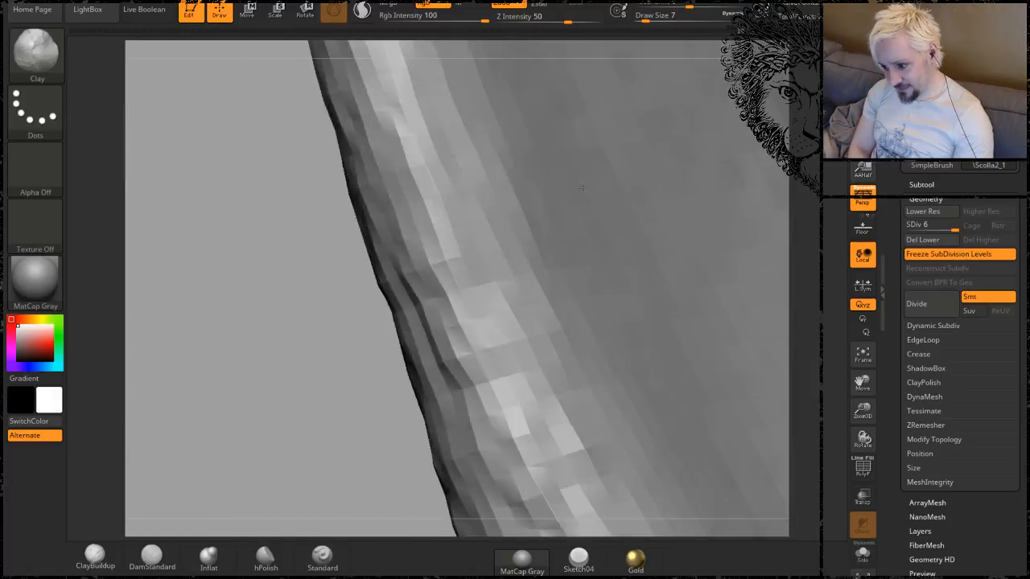
{"action": "left_click_drag", "start_coordinate": [495, 309], "coordinate": [488, 309]}
{"action": "left_click", "coordinate": [487, 309]}
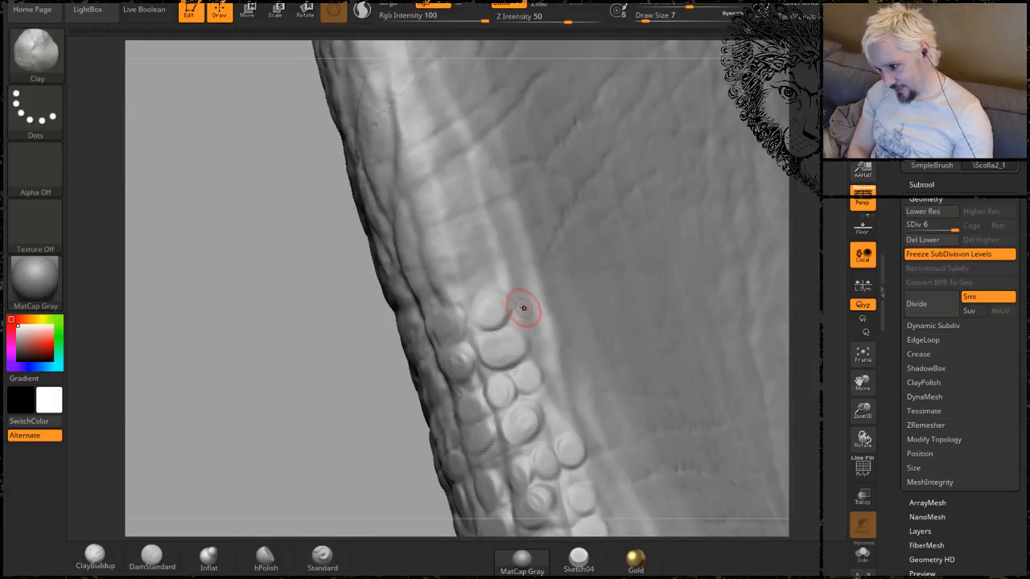
{"action": "left_click", "coordinate": [525, 304]}
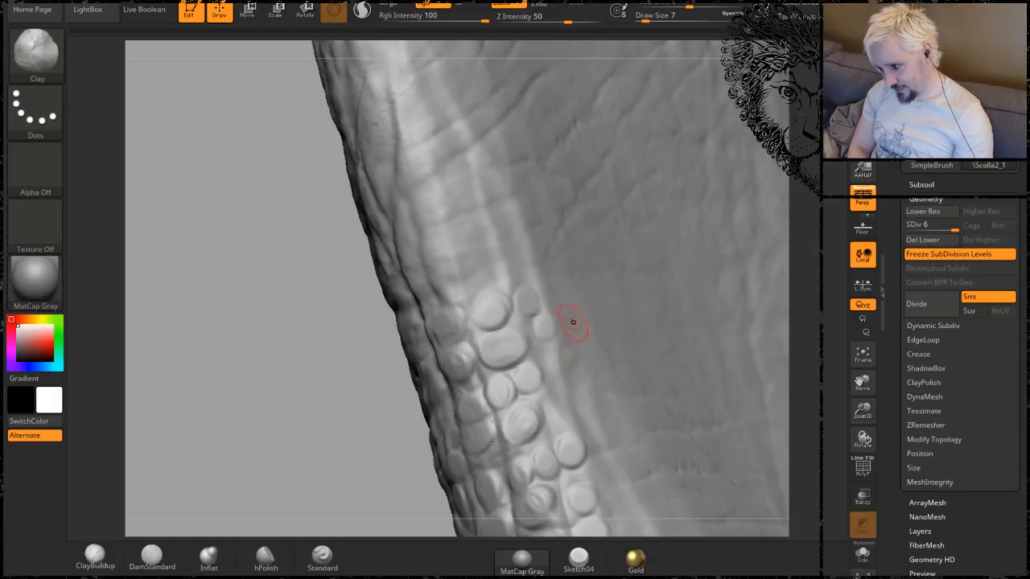
Sculpt scales above the existing rows and along both sides of the long groove in the spine.
{"action": "left_click_drag", "start_coordinate": [202, 322], "coordinate": [329, 261]}
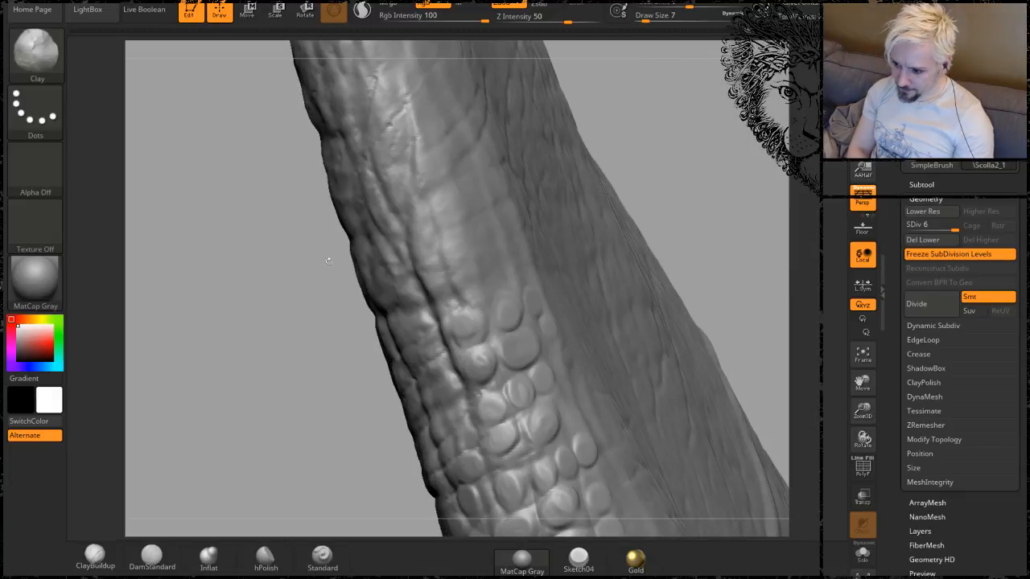
{"action": "left_click", "coordinate": [474, 284]}
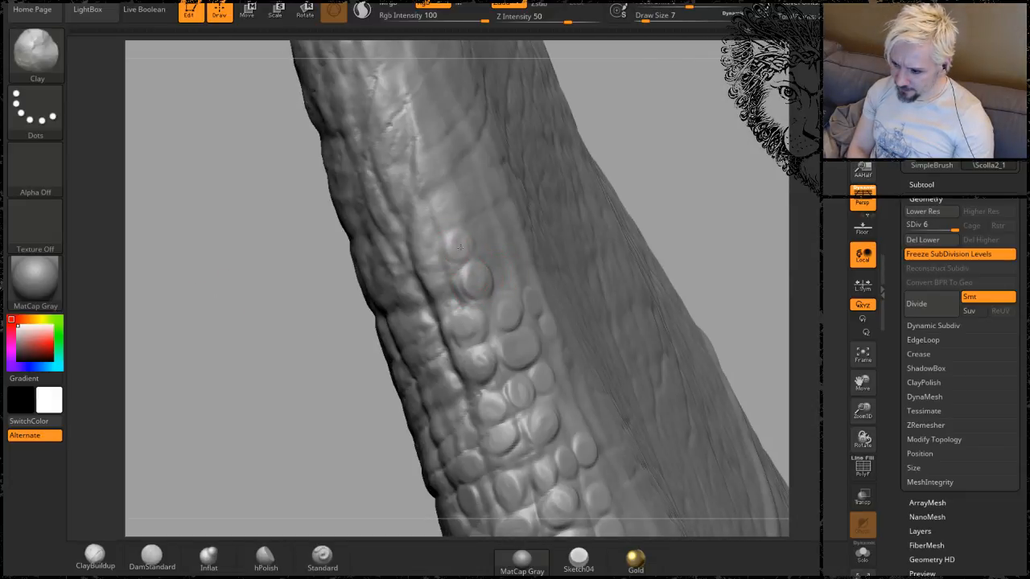
{"action": "mouse_move", "coordinate": [642, 125]}
{"action": "left_mouse_down"}
{"action": "mouse_move", "coordinate": [446, 262]}
{"action": "mouse_move", "coordinate": [437, 282]}
{"action": "mouse_move", "coordinate": [426, 237]}
{"action": "left_mouse_up"}
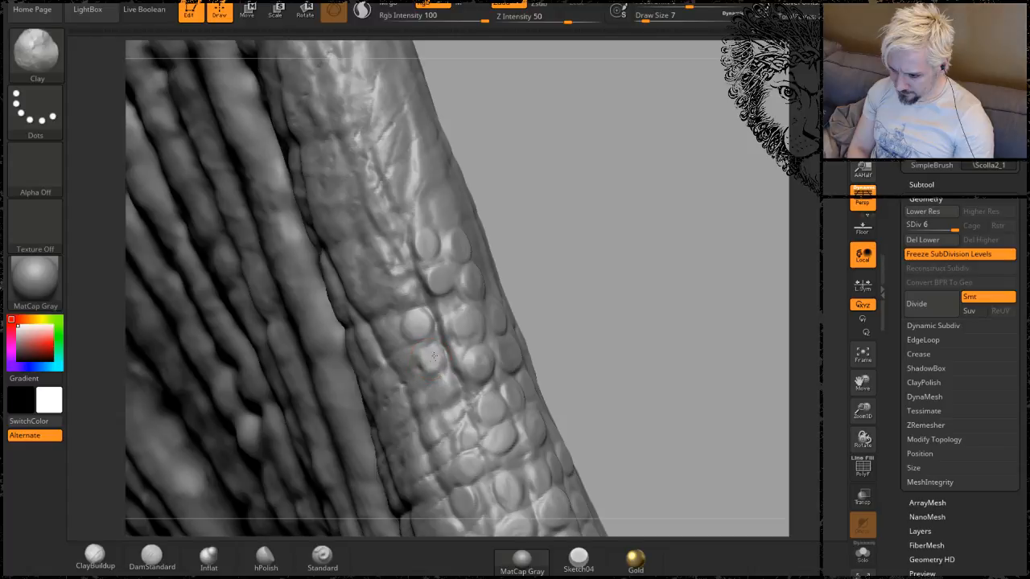
{"action": "mouse_move", "coordinate": [447, 383]}
{"action": "left_mouse_down"}
{"action": "mouse_move", "coordinate": [444, 395]}
{"action": "mouse_move", "coordinate": [452, 381]}
{"action": "left_mouse_up"}
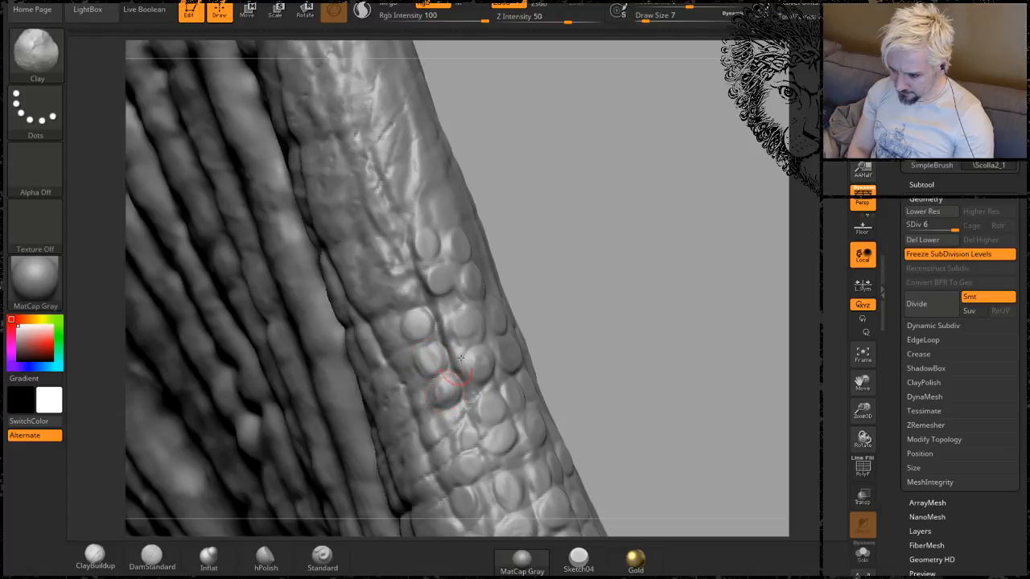
Add more scales up the spine and across its side facing the ribbed membrane.
{"action": "mouse_move", "coordinate": [613, 275]}
{"action": "left_mouse_down"}
{"action": "mouse_move", "coordinate": [632, 206]}
{"action": "mouse_move", "coordinate": [559, 246]}
{"action": "left_mouse_up"}
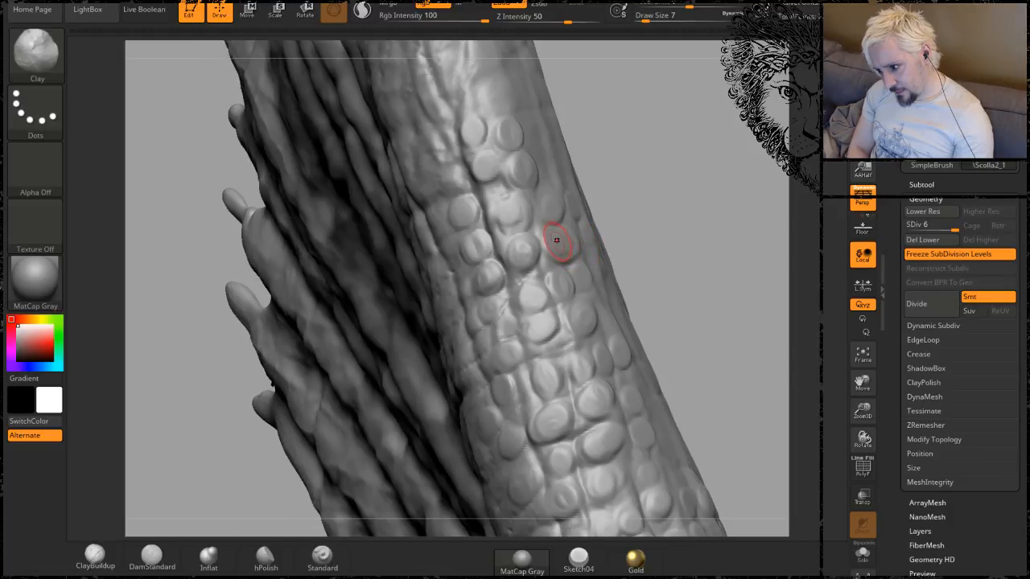
{"action": "left_click_drag", "start_coordinate": [708, 188], "coordinate": [667, 179]}
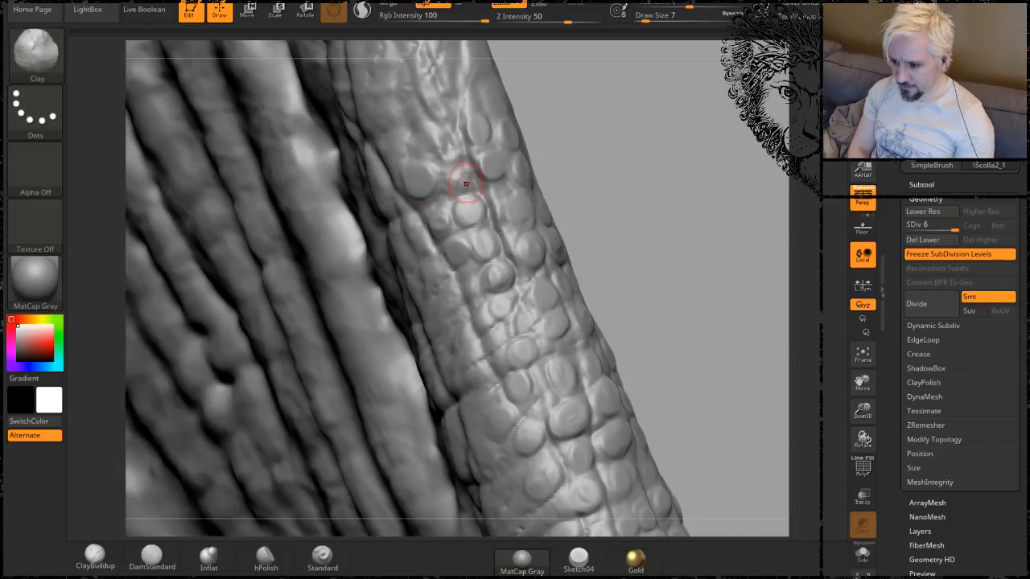
{"action": "left_click_drag", "start_coordinate": [642, 127], "coordinate": [639, 165]}
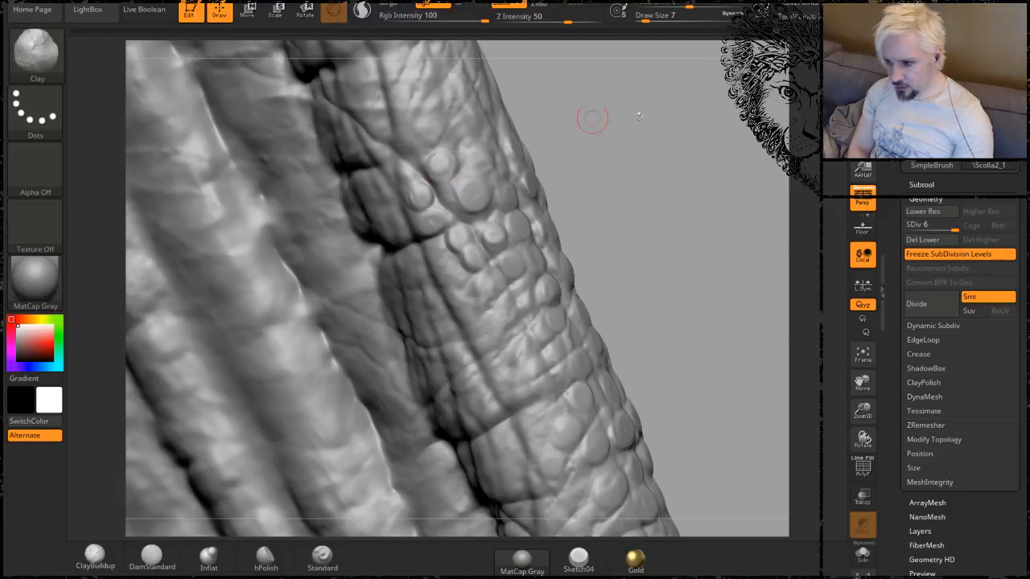
Cover the wrinkled area above the newest scales with round bumps, and add one at the deep crease beside the membrane.
{"action": "mouse_move", "coordinate": [593, 120]}
{"action": "left_mouse_down"}
{"action": "mouse_move", "coordinate": [625, 191]}
{"action": "mouse_move", "coordinate": [547, 150]}
{"action": "left_mouse_up"}
{"action": "left_click_drag", "start_coordinate": [445, 239], "coordinate": [437, 222]}
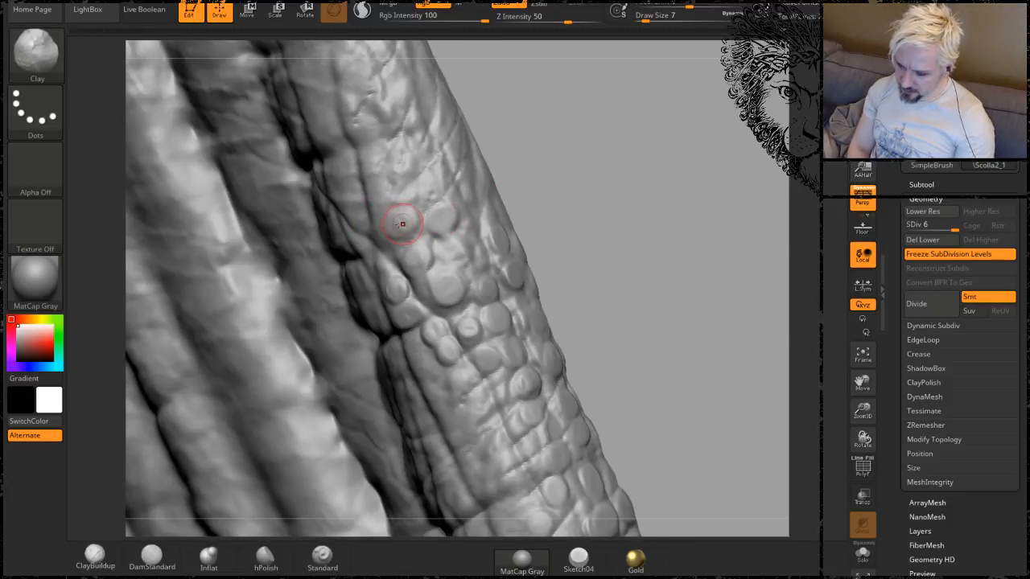
{"action": "left_click_drag", "start_coordinate": [574, 169], "coordinate": [566, 160]}
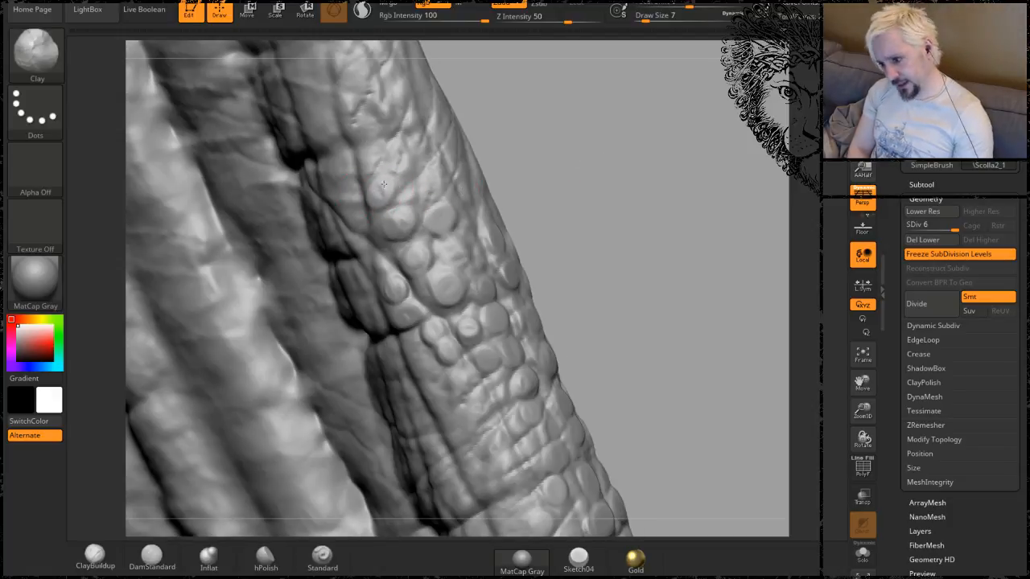
{"action": "left_click_drag", "start_coordinate": [584, 219], "coordinate": [471, 310]}
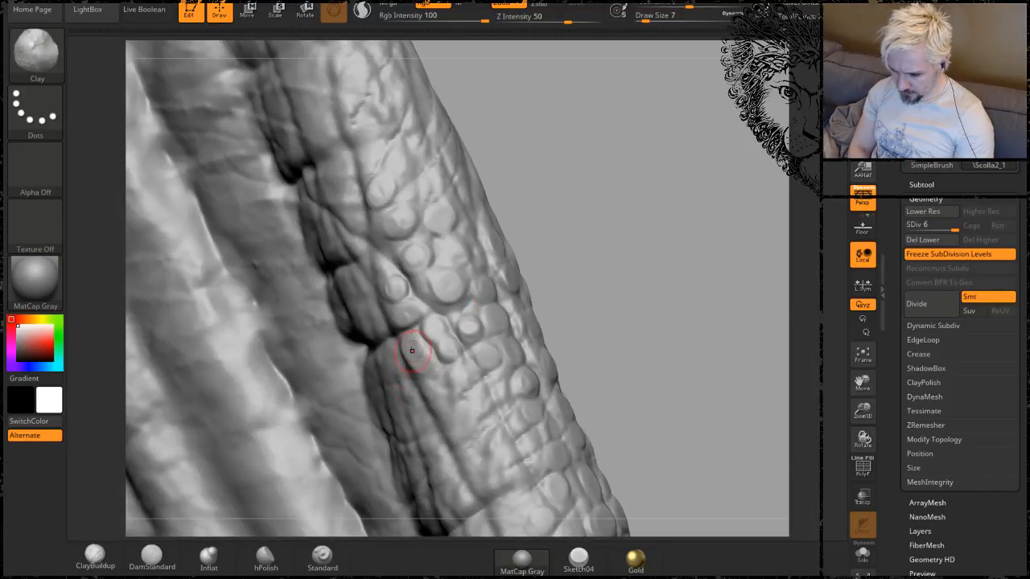
Sculpt rounded scales across the wrinkled skin just below the finished scale rows on the spine.
{"action": "left_click_drag", "start_coordinate": [639, 265], "coordinate": [622, 227]}
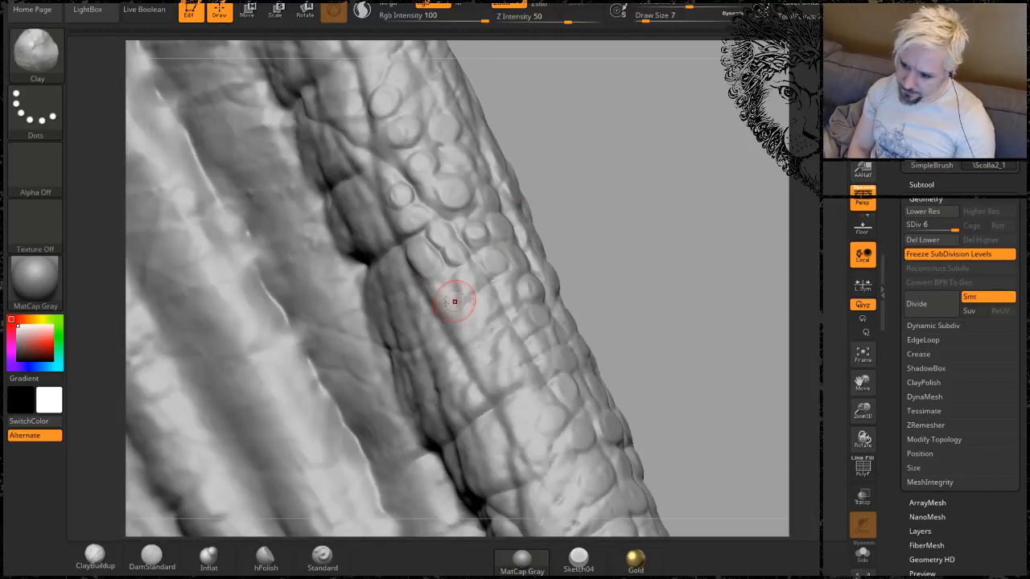
{"action": "mouse_move", "coordinate": [440, 299]}
{"action": "left_mouse_down"}
{"action": "mouse_move", "coordinate": [473, 277]}
{"action": "mouse_move", "coordinate": [483, 303]}
{"action": "mouse_move", "coordinate": [460, 340]}
{"action": "mouse_move", "coordinate": [467, 333]}
{"action": "mouse_move", "coordinate": [478, 361]}
{"action": "mouse_move", "coordinate": [478, 352]}
{"action": "mouse_move", "coordinate": [506, 354]}
{"action": "mouse_move", "coordinate": [504, 367]}
{"action": "mouse_move", "coordinate": [522, 328]}
{"action": "mouse_move", "coordinate": [508, 303]}
{"action": "left_mouse_up"}
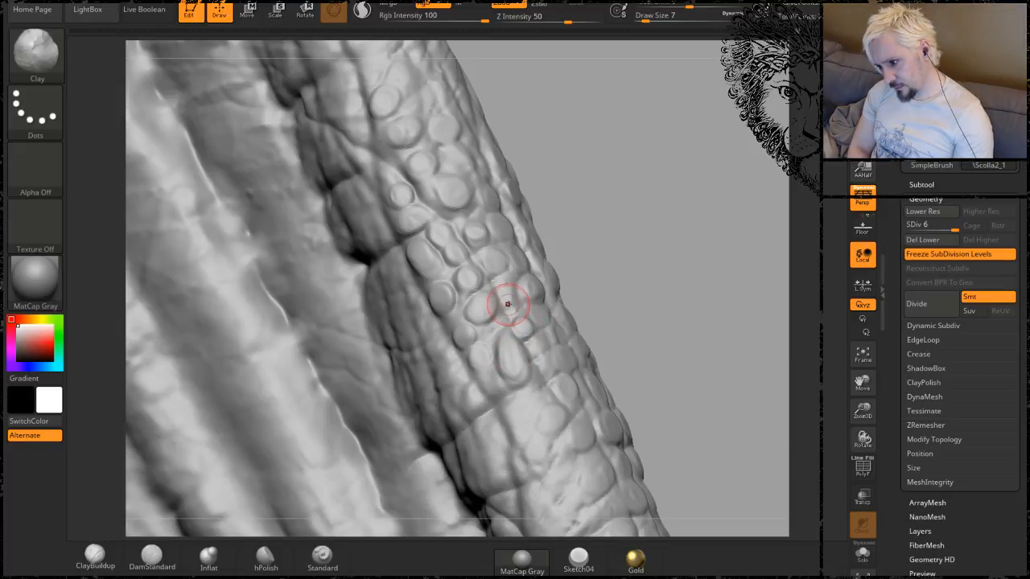
{"action": "left_click_drag", "start_coordinate": [627, 267], "coordinate": [632, 217]}
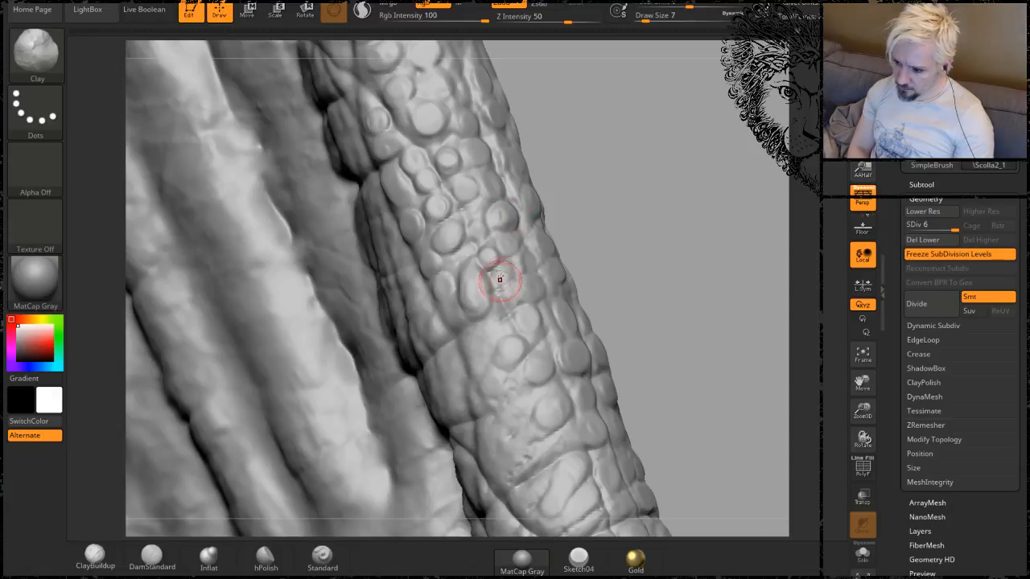
{"action": "mouse_move", "coordinate": [499, 282]}
{"action": "left_mouse_down"}
{"action": "mouse_move", "coordinate": [496, 269]}
{"action": "mouse_move", "coordinate": [501, 284]}
{"action": "left_mouse_up"}
{"action": "mouse_move", "coordinate": [481, 350]}
{"action": "left_mouse_down"}
{"action": "mouse_move", "coordinate": [479, 337]}
{"action": "mouse_move", "coordinate": [479, 348]}
{"action": "left_mouse_up"}
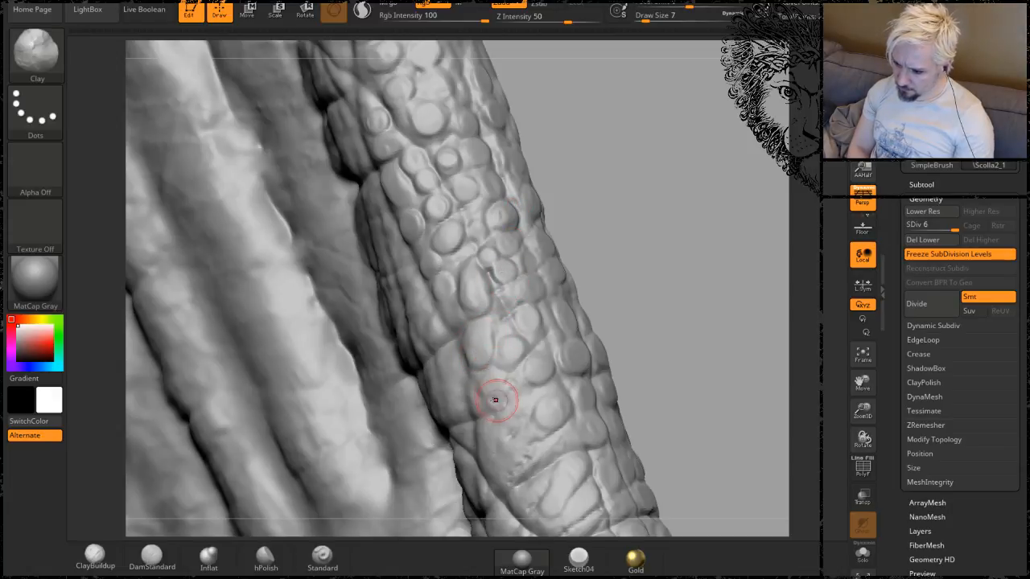
Add rounded scales beside the membrane-facing side of the spine and across the smooth fold below the newest rows.
{"action": "mouse_move", "coordinate": [654, 195]}
{"action": "left_mouse_down"}
{"action": "mouse_move", "coordinate": [609, 179]}
{"action": "mouse_move", "coordinate": [599, 193]}
{"action": "left_mouse_up"}
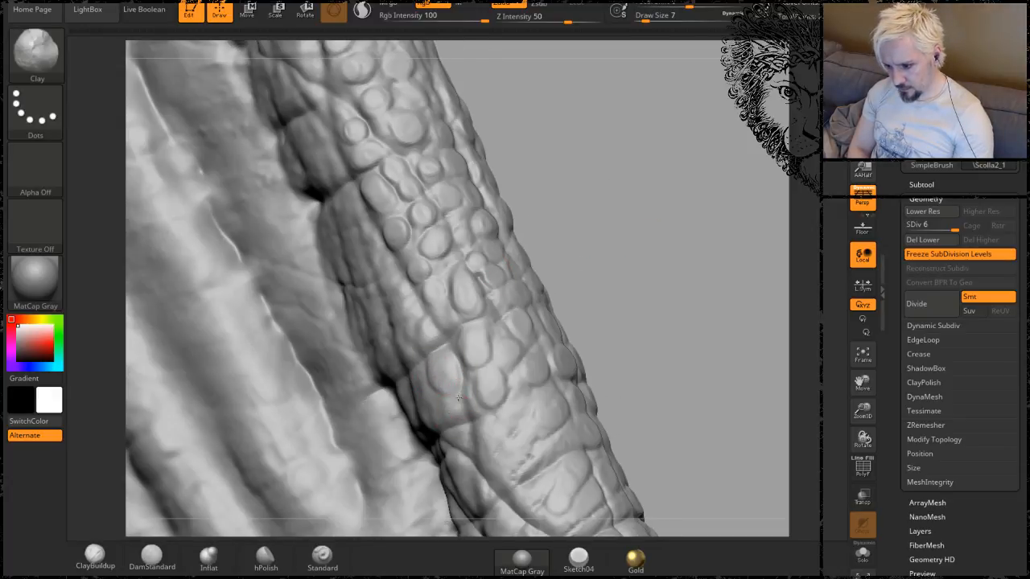
{"action": "left_click_drag", "start_coordinate": [632, 233], "coordinate": [442, 318]}
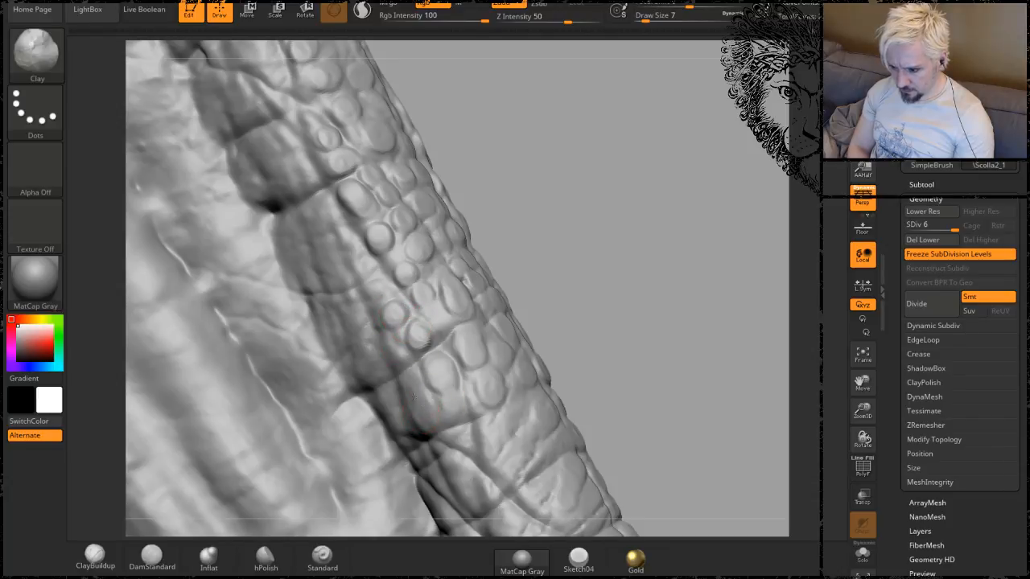
{"action": "mouse_move", "coordinate": [609, 260]}
{"action": "left_mouse_down"}
{"action": "mouse_move", "coordinate": [620, 230]}
{"action": "mouse_move", "coordinate": [511, 292]}
{"action": "left_mouse_up"}
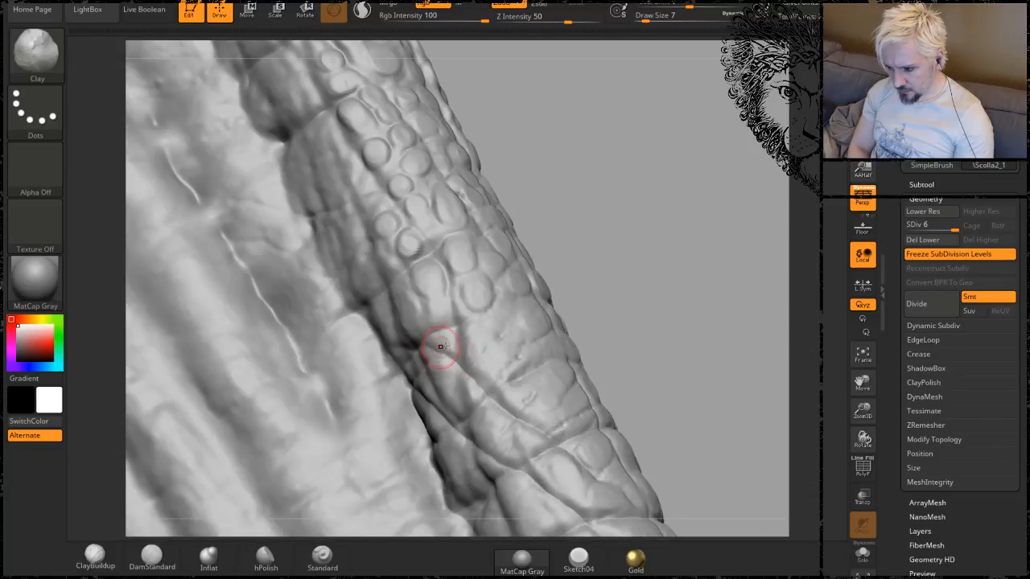
{"action": "mouse_move", "coordinate": [441, 346]}
{"action": "left_mouse_down"}
{"action": "mouse_move", "coordinate": [494, 325]}
{"action": "mouse_move", "coordinate": [490, 366]}
{"action": "mouse_move", "coordinate": [503, 375]}
{"action": "mouse_move", "coordinate": [517, 354]}
{"action": "mouse_move", "coordinate": [509, 344]}
{"action": "left_mouse_up"}
Examine the scaled fin spine together with the head and both fins from the front, above and the side.
{"action": "mouse_move", "coordinate": [676, 232]}
{"action": "left_mouse_down"}
{"action": "mouse_move", "coordinate": [674, 257]}
{"action": "mouse_move", "coordinate": [702, 261]}
{"action": "left_mouse_up"}
{"action": "left_click_drag", "start_coordinate": [708, 321], "coordinate": [597, 84], "text": "alt"}
{"action": "left_click_drag", "start_coordinate": [642, 267], "coordinate": [591, 156]}
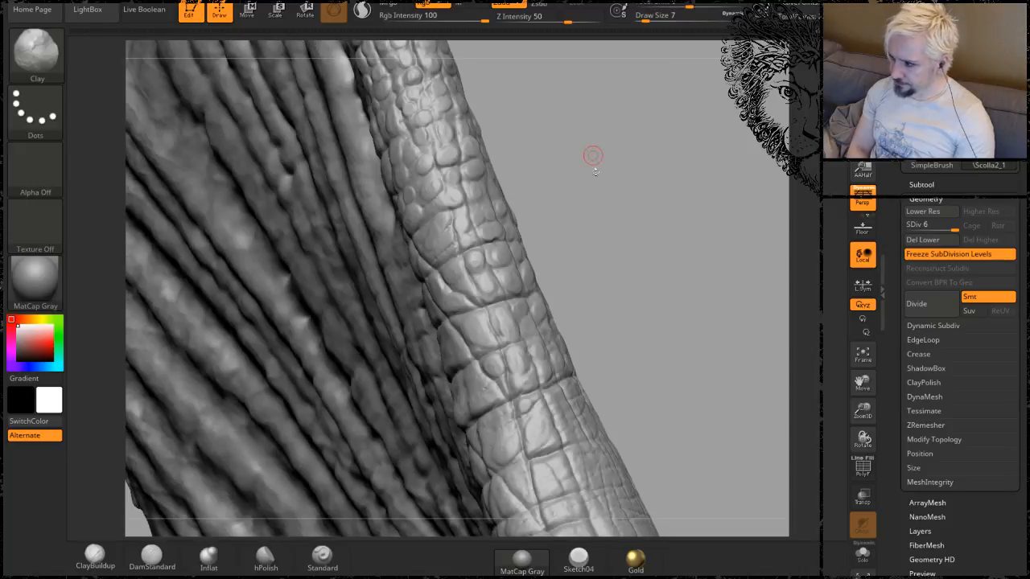
{"action": "left_click_drag", "start_coordinate": [610, 228], "coordinate": [605, 297]}
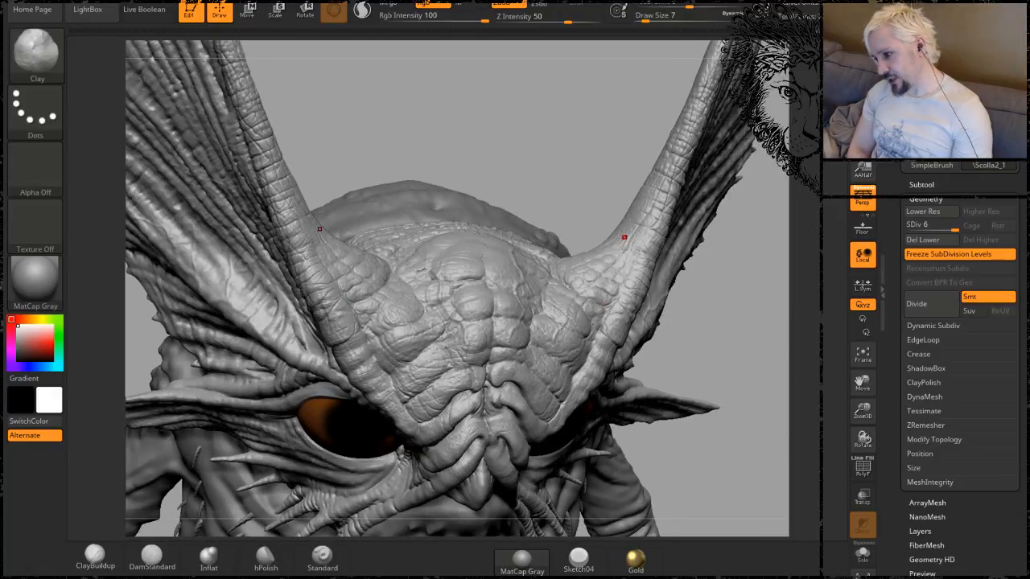
{"action": "mouse_move", "coordinate": [620, 240]}
{"action": "left_mouse_down"}
{"action": "mouse_move", "coordinate": [588, 159]}
{"action": "mouse_move", "coordinate": [646, 172]}
{"action": "left_mouse_up"}
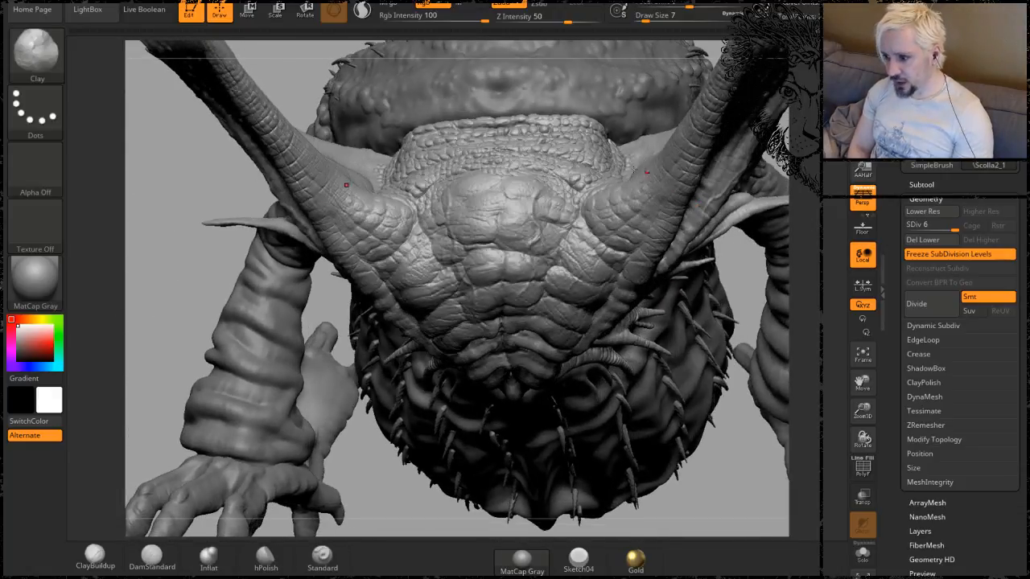
{"action": "left_click_drag", "start_coordinate": [731, 258], "coordinate": [676, 229]}
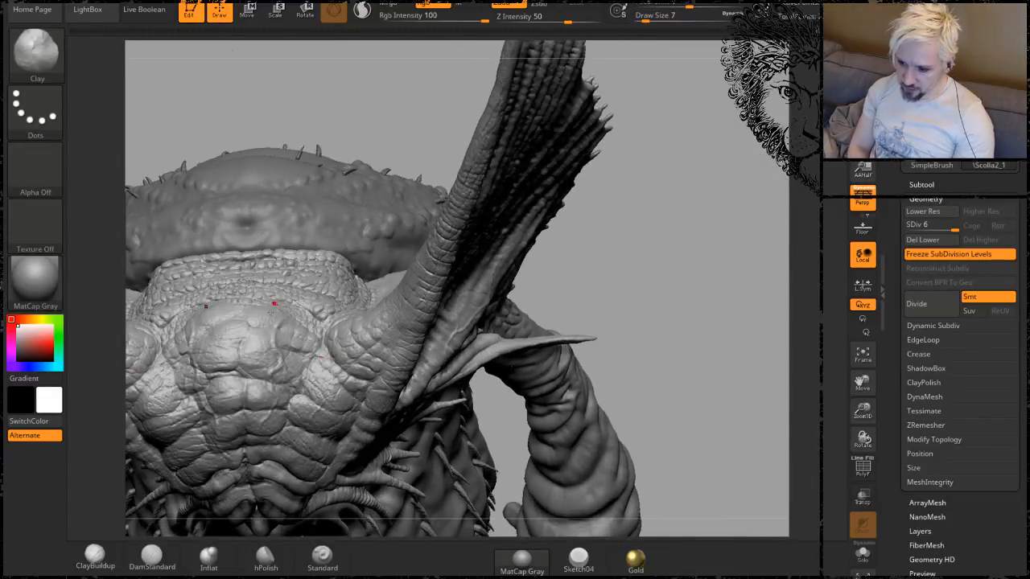
{"action": "left_click_drag", "start_coordinate": [553, 263], "coordinate": [465, 267]}
{"action": "left_click_drag", "start_coordinate": [697, 228], "coordinate": [632, 228]}
{"action": "left_click_drag", "start_coordinate": [688, 166], "coordinate": [506, 208], "text": "alt"}
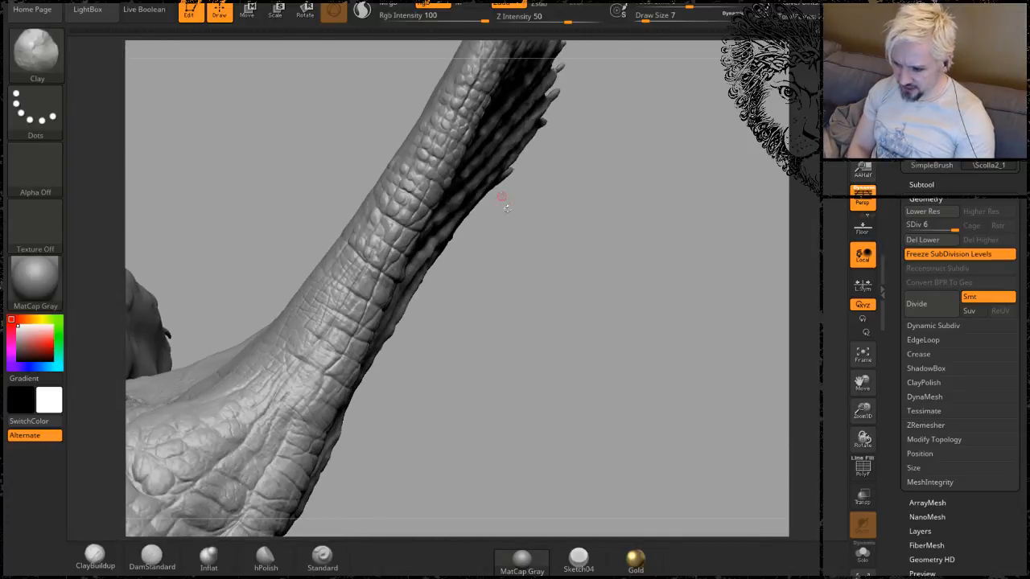
Sculpt small round scales around the deep crease on the lower spine, including the side facing the smooth membrane.
{"action": "left_click_drag", "start_coordinate": [498, 311], "coordinate": [137, 179], "text": "alt"}
{"action": "left_click_drag", "start_coordinate": [486, 303], "coordinate": [457, 282]}
{"action": "left_click_drag", "start_coordinate": [297, 193], "coordinate": [522, 440], "text": "alt"}
{"action": "left_click_drag", "start_coordinate": [292, 172], "coordinate": [367, 129]}
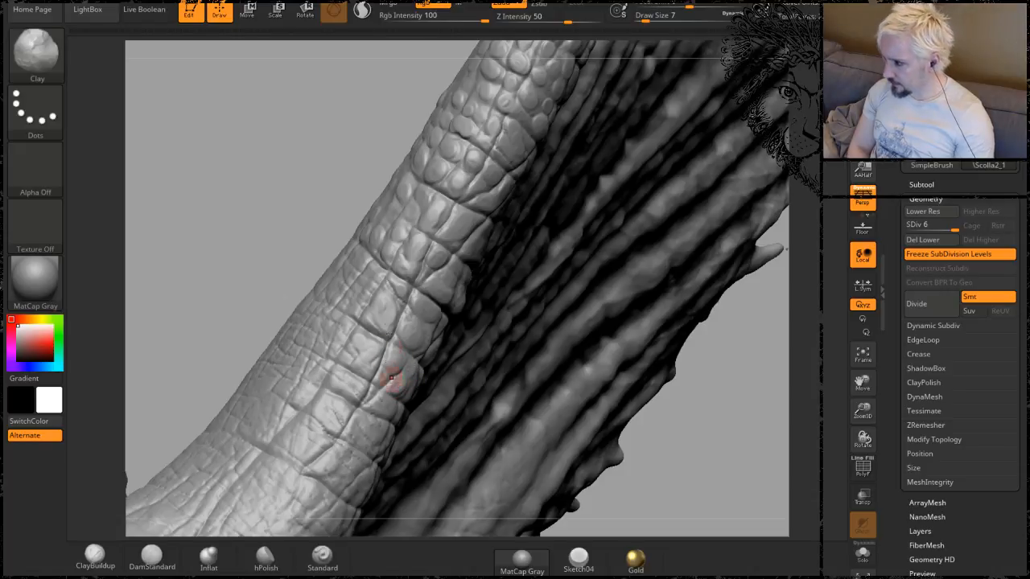
{"action": "left_click_drag", "start_coordinate": [256, 193], "coordinate": [239, 180]}
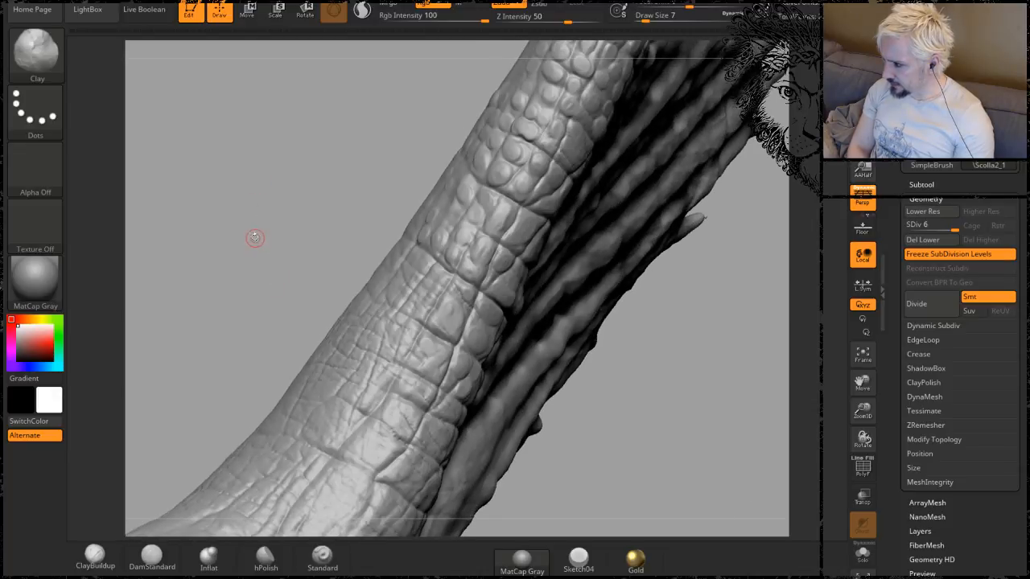
{"action": "left_click_drag", "start_coordinate": [254, 237], "coordinate": [478, 227]}
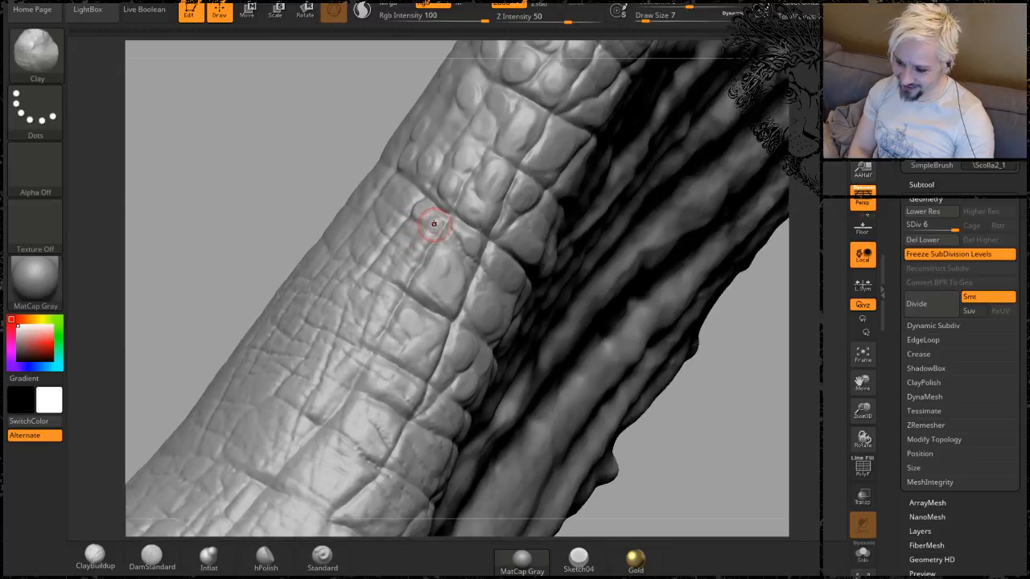
{"action": "left_click_drag", "start_coordinate": [344, 157], "coordinate": [391, 180]}
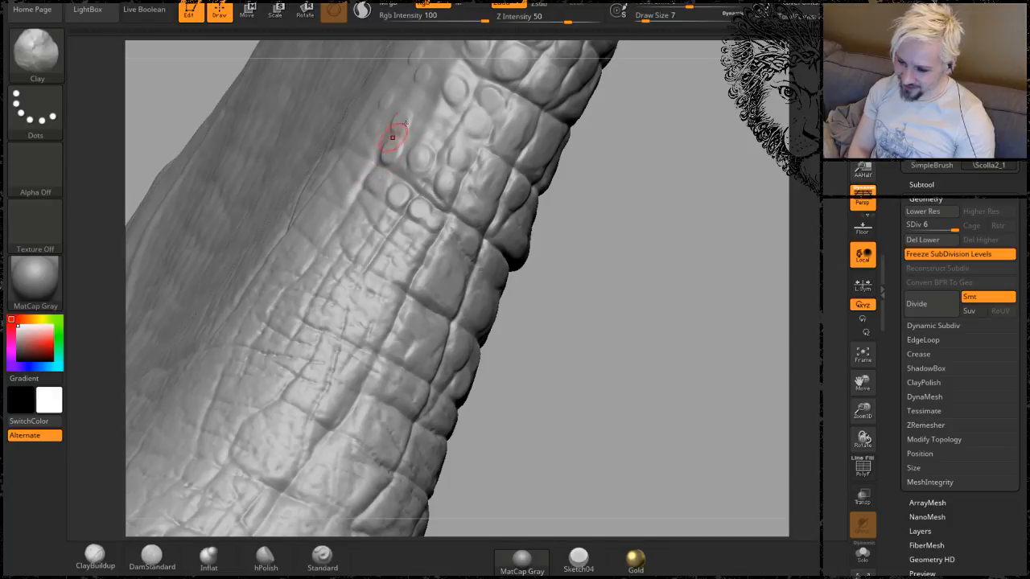
{"action": "left_click", "coordinate": [427, 98]}
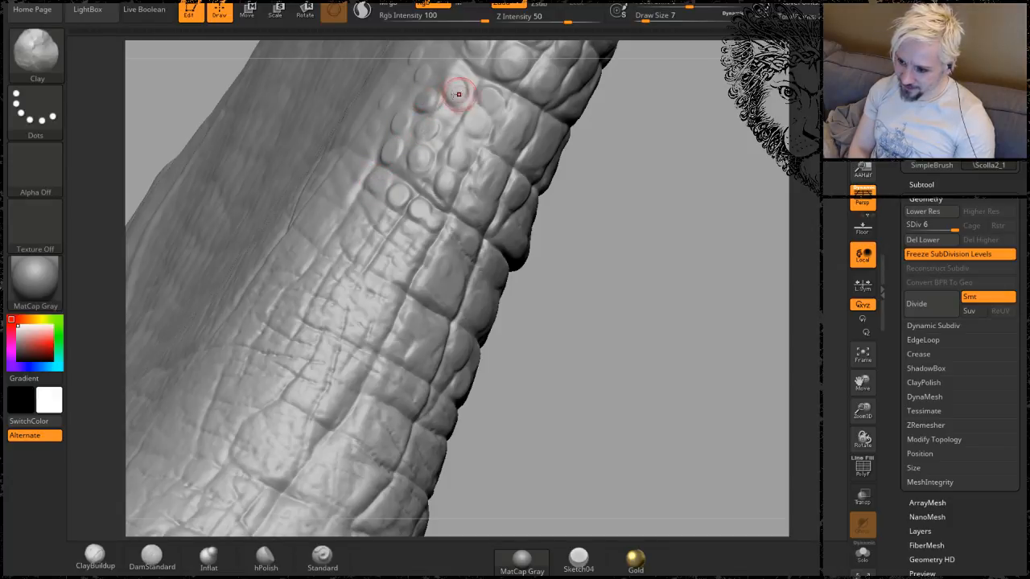
{"action": "left_click", "coordinate": [456, 89]}
{"action": "left_click", "coordinate": [397, 192]}
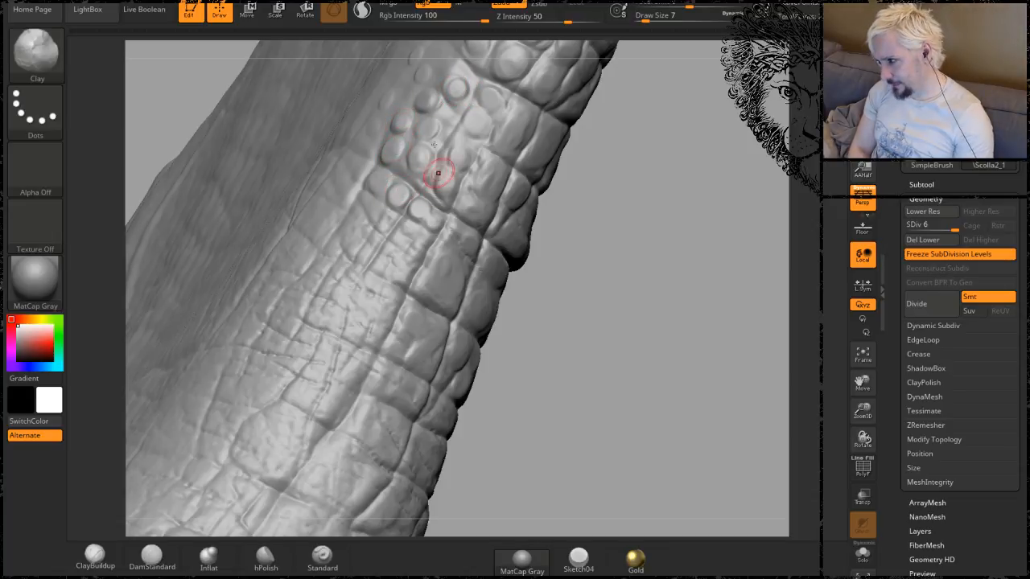
Raise a large round scale on the square plate below the crease and surround it with smaller round scales.
{"action": "left_click_drag", "start_coordinate": [598, 284], "coordinate": [636, 294], "text": "alt"}
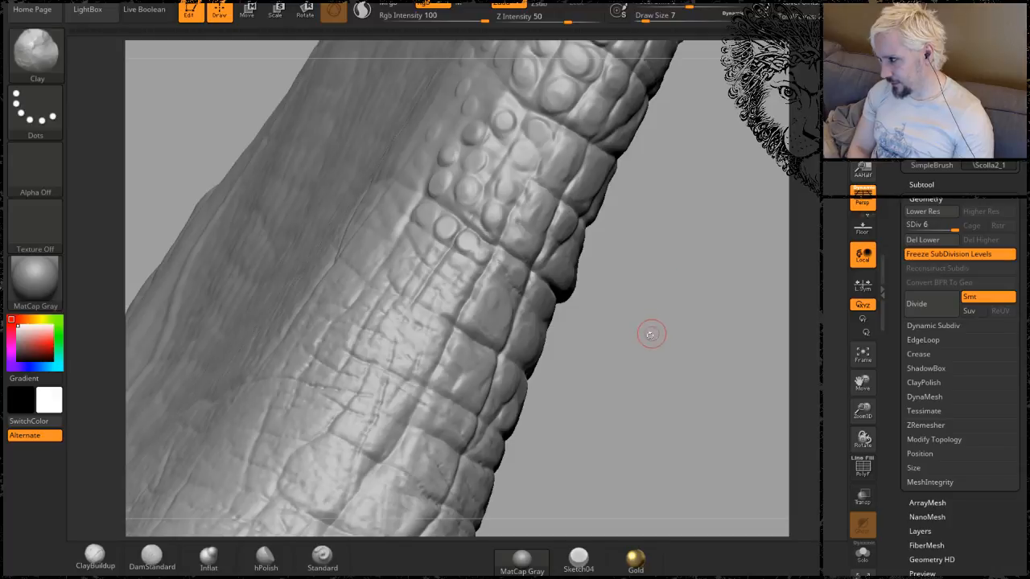
{"action": "left_click_drag", "start_coordinate": [651, 333], "coordinate": [637, 306]}
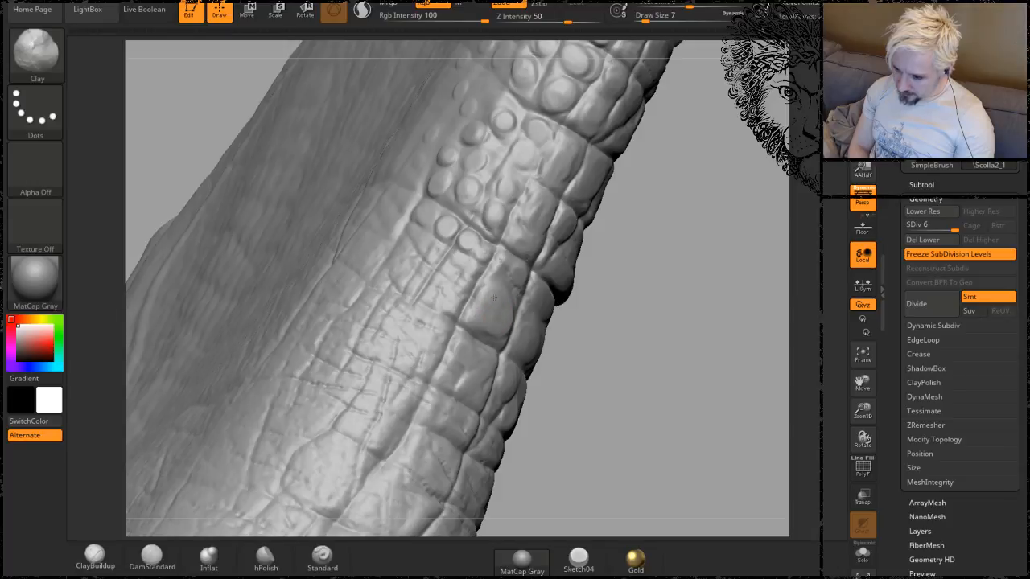
{"action": "mouse_move", "coordinate": [632, 352]}
{"action": "left_mouse_down"}
{"action": "mouse_move", "coordinate": [653, 246]}
{"action": "mouse_move", "coordinate": [662, 246]}
{"action": "mouse_move", "coordinate": [482, 253]}
{"action": "left_mouse_up"}
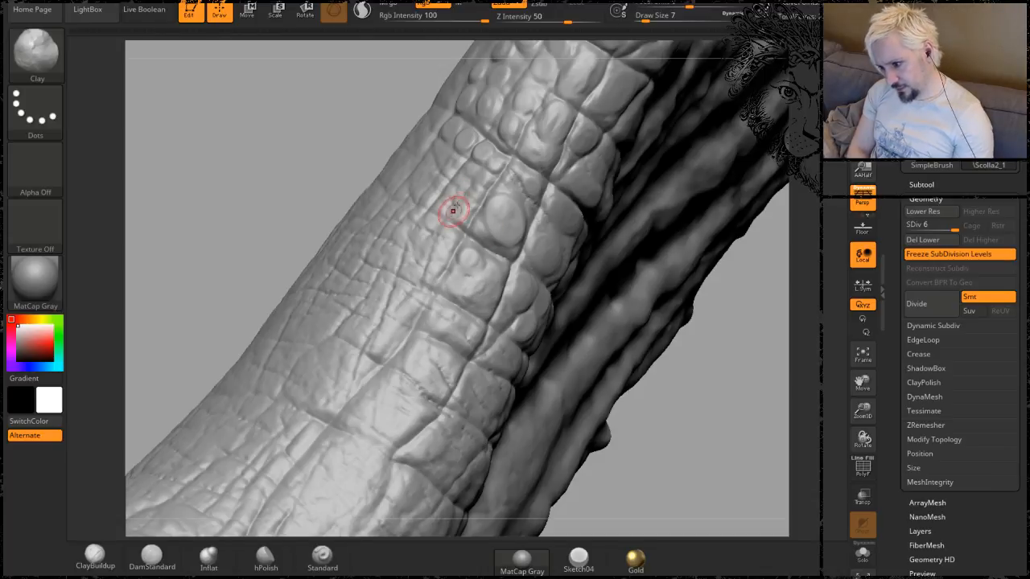
{"action": "mouse_move", "coordinate": [273, 141]}
{"action": "left_mouse_down"}
{"action": "mouse_move", "coordinate": [292, 152]}
{"action": "mouse_move", "coordinate": [298, 197]}
{"action": "left_mouse_up"}
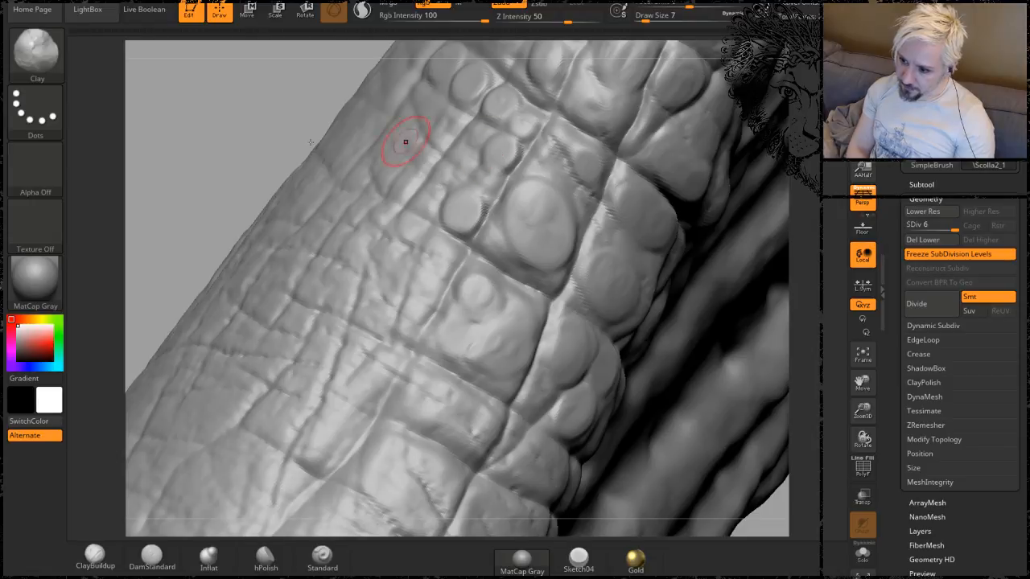
{"action": "left_click_drag", "start_coordinate": [182, 91], "coordinate": [357, 155]}
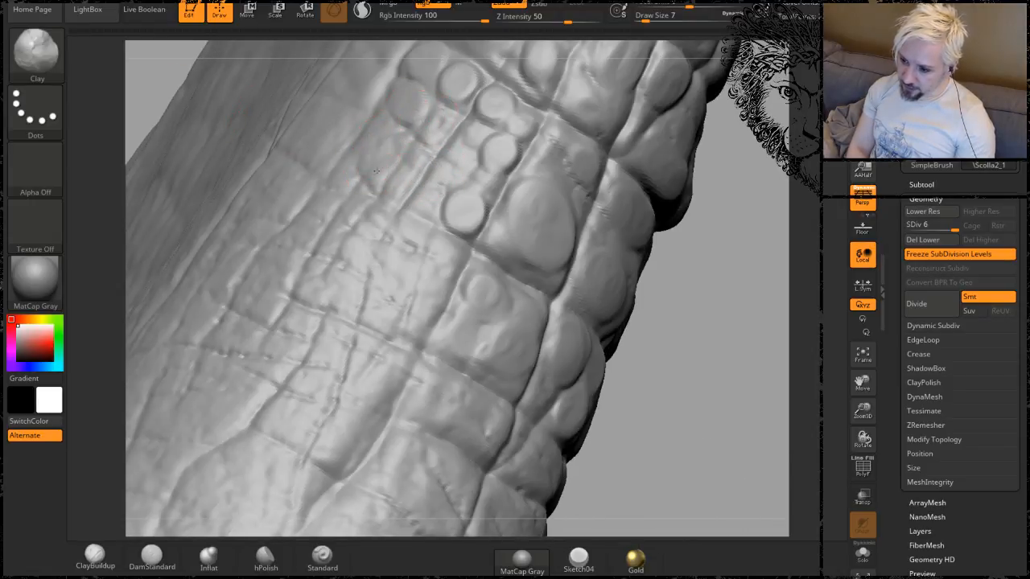
Set the brush draw size to 4 and fill the gaps between the new round scales with smaller ones.
{"action": "key", "text": "space"}
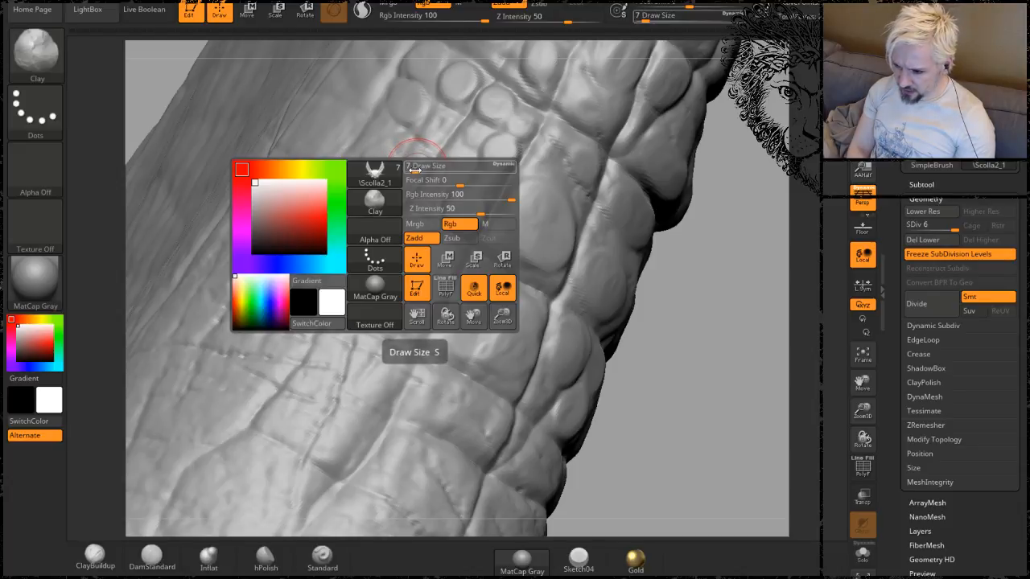
{"action": "mouse_move", "coordinate": [417, 169]}
{"action": "left_mouse_down"}
{"action": "mouse_move", "coordinate": [405, 192]}
{"action": "mouse_move", "coordinate": [397, 187]}
{"action": "left_mouse_up"}
{"action": "left_click_drag", "start_coordinate": [451, 256], "coordinate": [447, 252]}
{"action": "left_click_drag", "start_coordinate": [457, 220], "coordinate": [466, 218]}
{"action": "mouse_move", "coordinate": [492, 166]}
{"action": "left_mouse_down"}
{"action": "mouse_move", "coordinate": [501, 153]}
{"action": "mouse_move", "coordinate": [490, 143]}
{"action": "mouse_move", "coordinate": [476, 160]}
{"action": "mouse_move", "coordinate": [455, 160]}
{"action": "mouse_move", "coordinate": [430, 195]}
{"action": "left_mouse_up"}
{"action": "left_click_drag", "start_coordinate": [414, 235], "coordinate": [419, 231]}
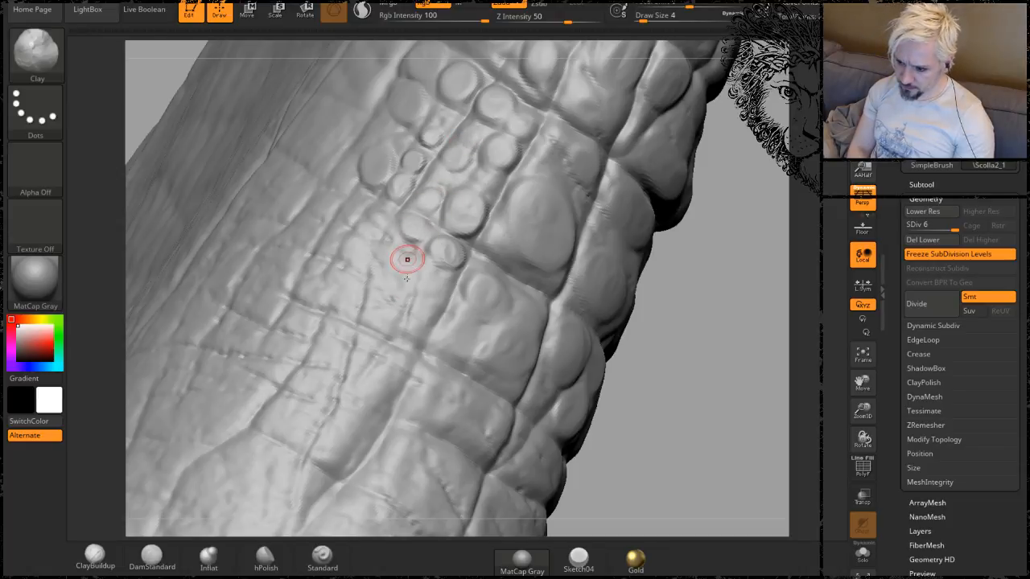
Add small scales to the wrinkled skin below the filled rows and build rounded scales on the adjacent square plates.
{"action": "left_click_drag", "start_coordinate": [401, 268], "coordinate": [421, 285]}
{"action": "left_click_drag", "start_coordinate": [383, 318], "coordinate": [428, 321]}
{"action": "left_click_drag", "start_coordinate": [486, 289], "coordinate": [486, 297]}
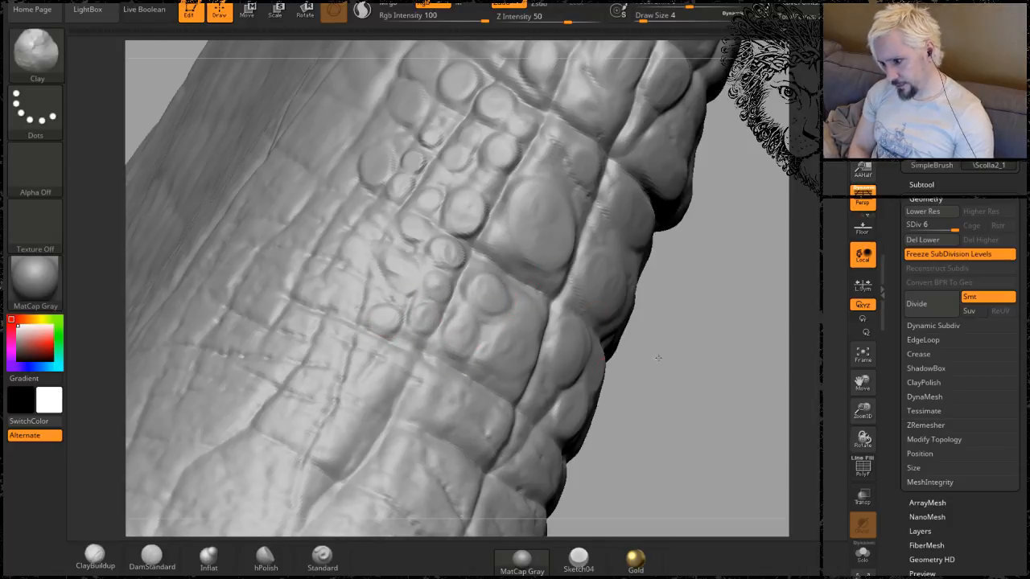
{"action": "left_click_drag", "start_coordinate": [660, 356], "coordinate": [590, 332]}
{"action": "left_click_drag", "start_coordinate": [543, 230], "coordinate": [566, 240]}
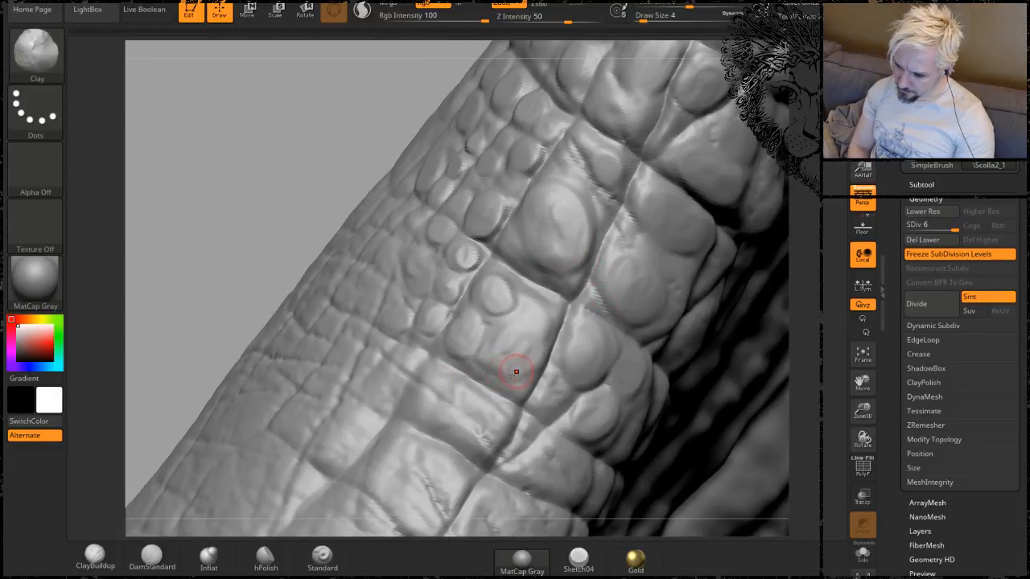
{"action": "left_click_drag", "start_coordinate": [516, 371], "coordinate": [524, 384]}
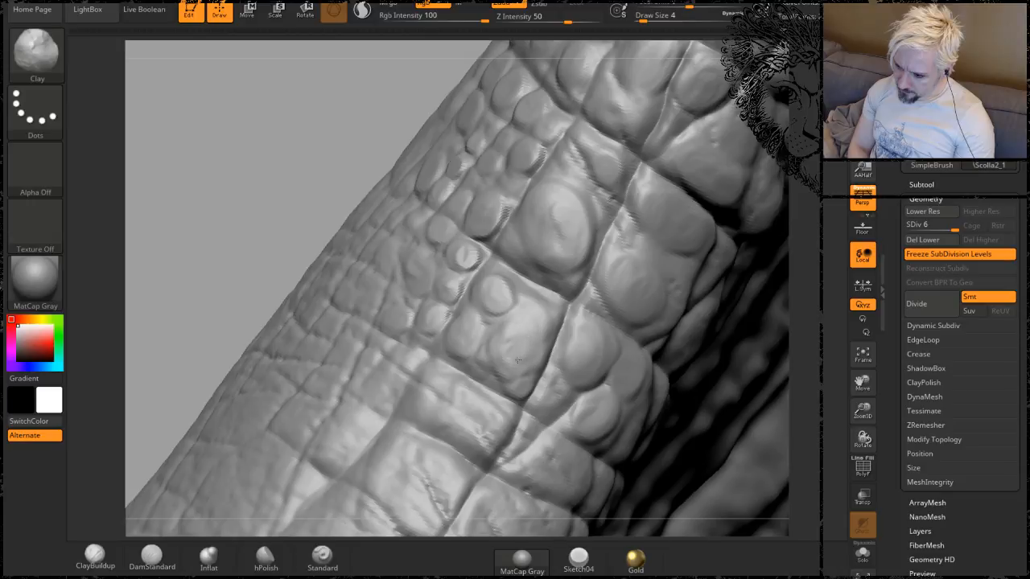
Break up the next two plates further down the spine into several bulging rounded scales.
{"action": "left_click_drag", "start_coordinate": [169, 255], "coordinate": [249, 131], "text": "alt"}
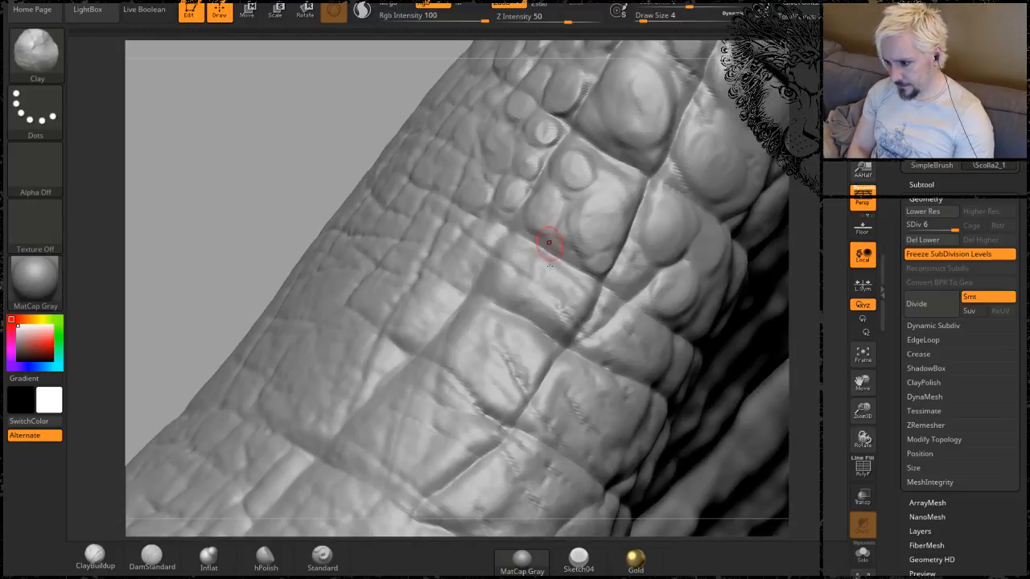
{"action": "mouse_move", "coordinate": [568, 298]}
{"action": "left_mouse_down"}
{"action": "mouse_move", "coordinate": [555, 289]}
{"action": "mouse_move", "coordinate": [555, 299]}
{"action": "mouse_move", "coordinate": [550, 283]}
{"action": "mouse_move", "coordinate": [564, 318]}
{"action": "mouse_move", "coordinate": [495, 277]}
{"action": "mouse_move", "coordinate": [520, 257]}
{"action": "mouse_move", "coordinate": [499, 295]}
{"action": "left_mouse_up"}
{"action": "mouse_move", "coordinate": [543, 351]}
{"action": "left_mouse_down"}
{"action": "mouse_move", "coordinate": [528, 359]}
{"action": "mouse_move", "coordinate": [520, 343]}
{"action": "mouse_move", "coordinate": [528, 337]}
{"action": "mouse_move", "coordinate": [525, 366]}
{"action": "mouse_move", "coordinate": [497, 400]}
{"action": "mouse_move", "coordinate": [475, 380]}
{"action": "mouse_move", "coordinate": [491, 369]}
{"action": "mouse_move", "coordinate": [475, 325]}
{"action": "left_mouse_up"}
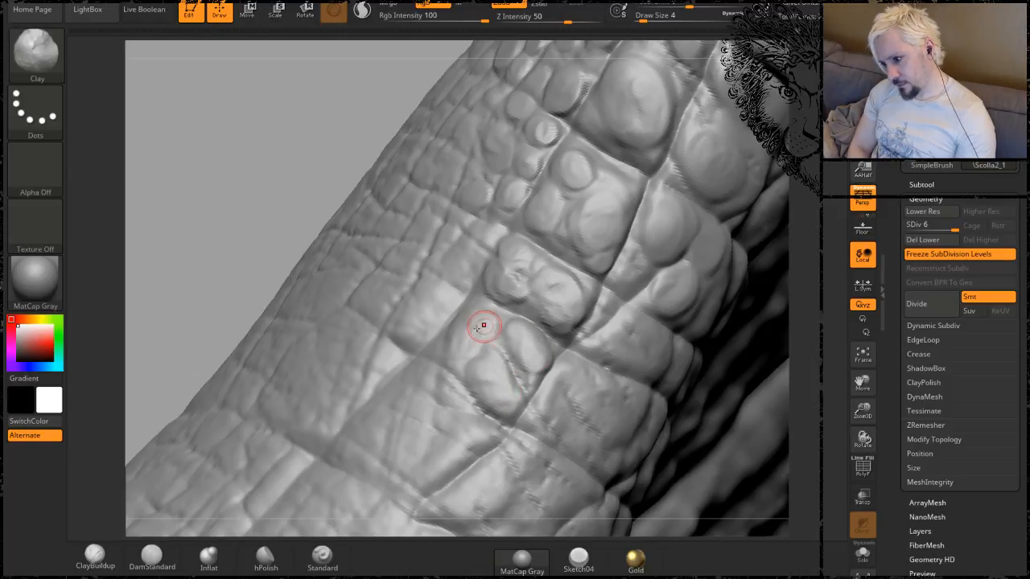
Examine the scales on the lower spine and its transition into the head from several angles and distances.
{"action": "mouse_move", "coordinate": [160, 151]}
{"action": "left_mouse_down", "text": "alt"}
{"action": "mouse_move", "coordinate": [249, 124]}
{"action": "mouse_move", "coordinate": [234, 114]}
{"action": "left_mouse_up", "text": "alt"}
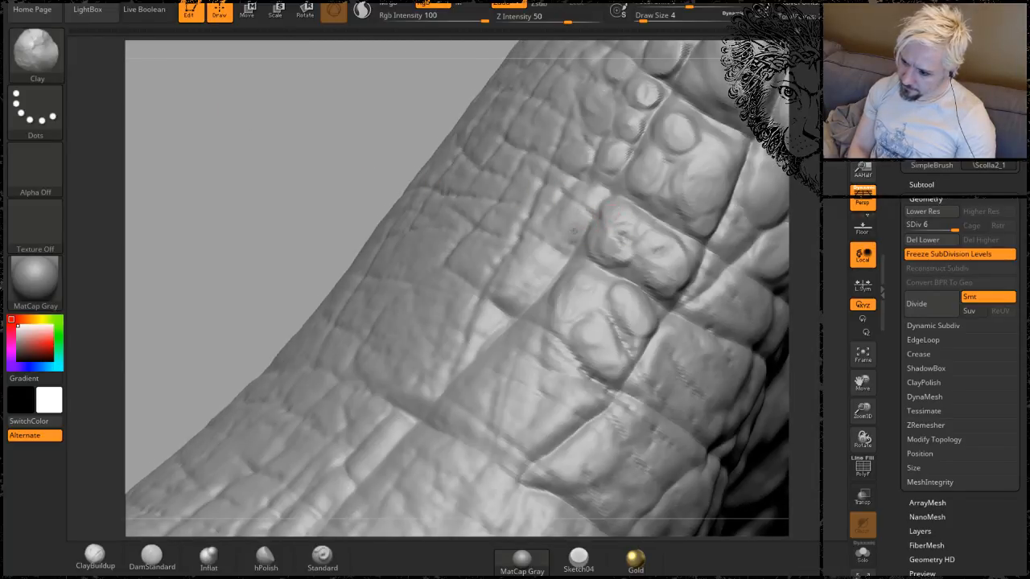
{"action": "mouse_move", "coordinate": [252, 214]}
{"action": "left_mouse_down"}
{"action": "mouse_move", "coordinate": [206, 118]}
{"action": "mouse_move", "coordinate": [288, 140]}
{"action": "left_mouse_up"}
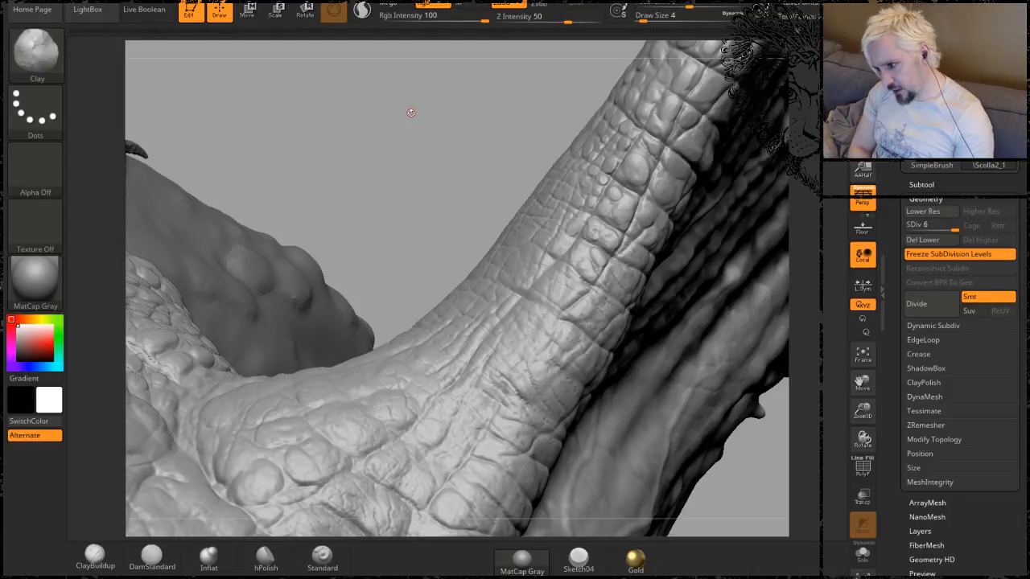
{"action": "left_click_drag", "start_coordinate": [381, 178], "coordinate": [439, 168]}
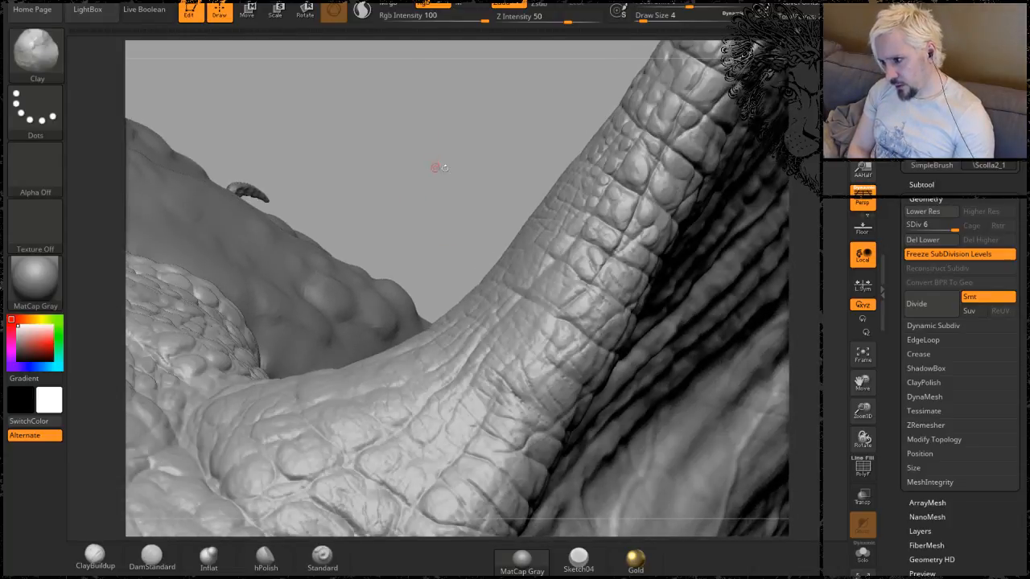
{"action": "left_click_drag", "start_coordinate": [499, 143], "coordinate": [559, 241]}
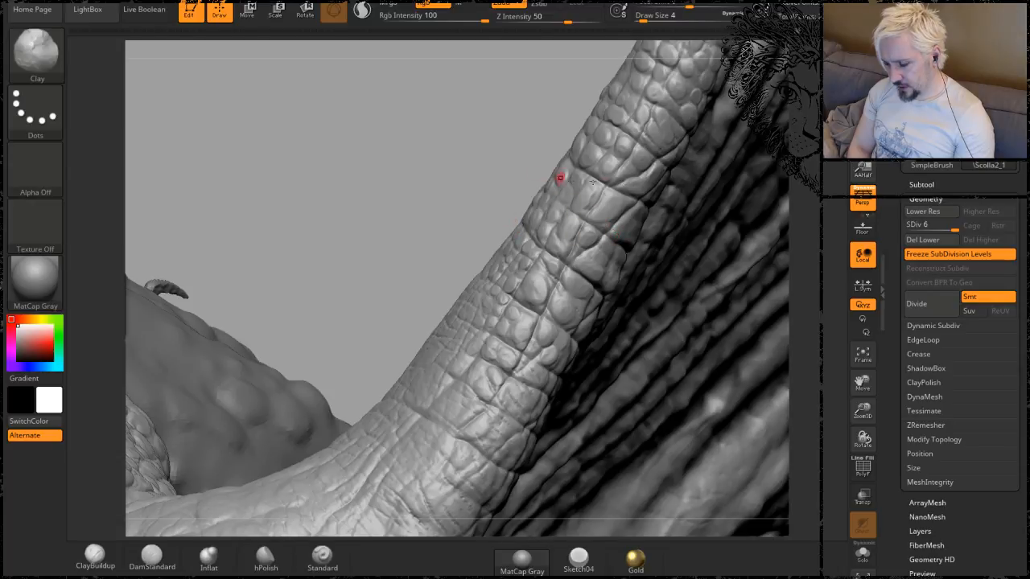
{"action": "left_click_drag", "start_coordinate": [449, 145], "coordinate": [633, 134]}
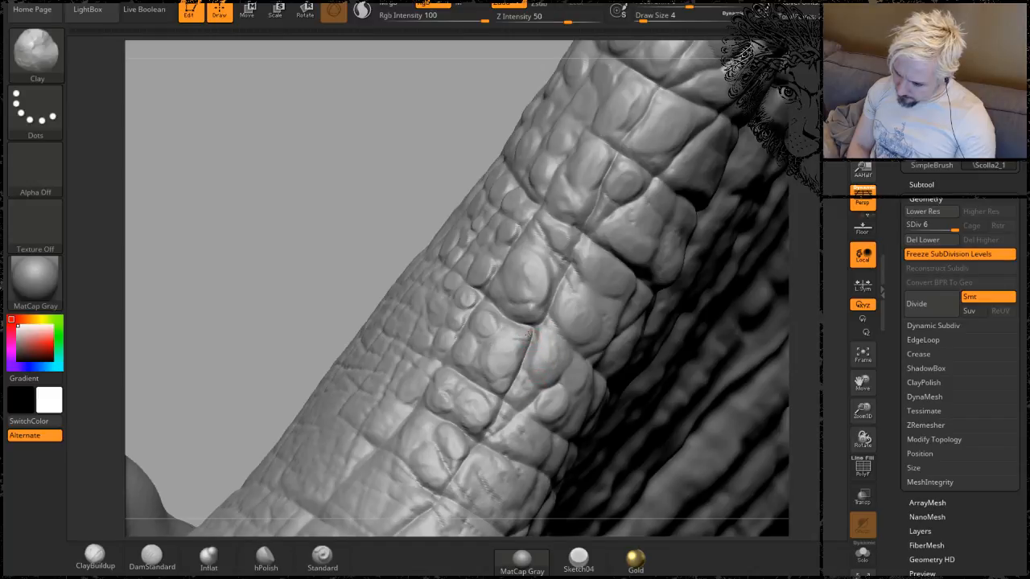
Round out the large plates along the fin side of the spine with the Clay brush and smooth the creases between them.
{"action": "mouse_move", "coordinate": [230, 237]}
{"action": "left_mouse_down"}
{"action": "mouse_move", "coordinate": [556, 64]}
{"action": "mouse_move", "coordinate": [487, 184]}
{"action": "left_mouse_up"}
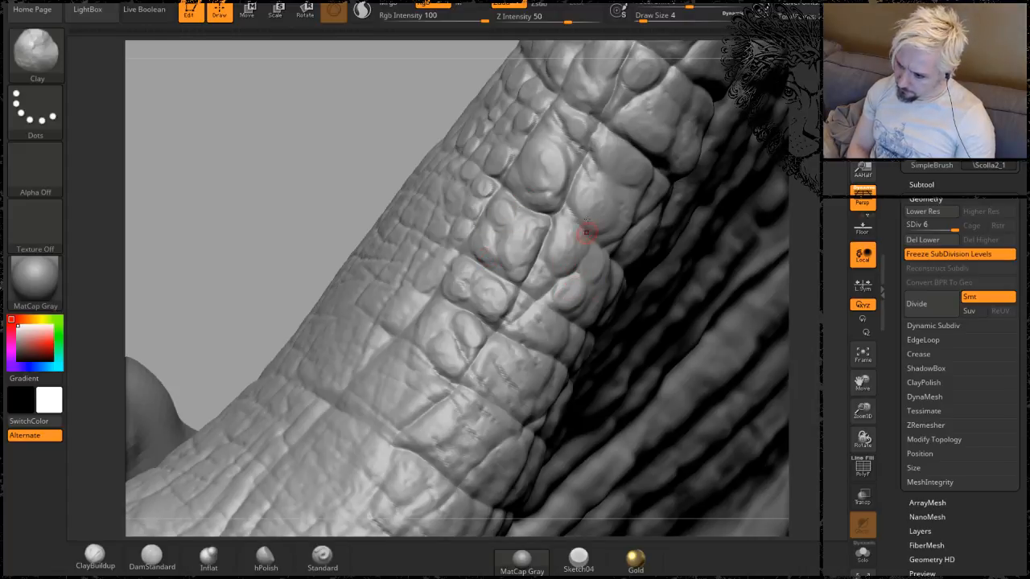
{"action": "mouse_move", "coordinate": [321, 67]}
{"action": "left_mouse_down"}
{"action": "mouse_move", "coordinate": [242, 145]}
{"action": "mouse_move", "coordinate": [501, 173]}
{"action": "left_mouse_up"}
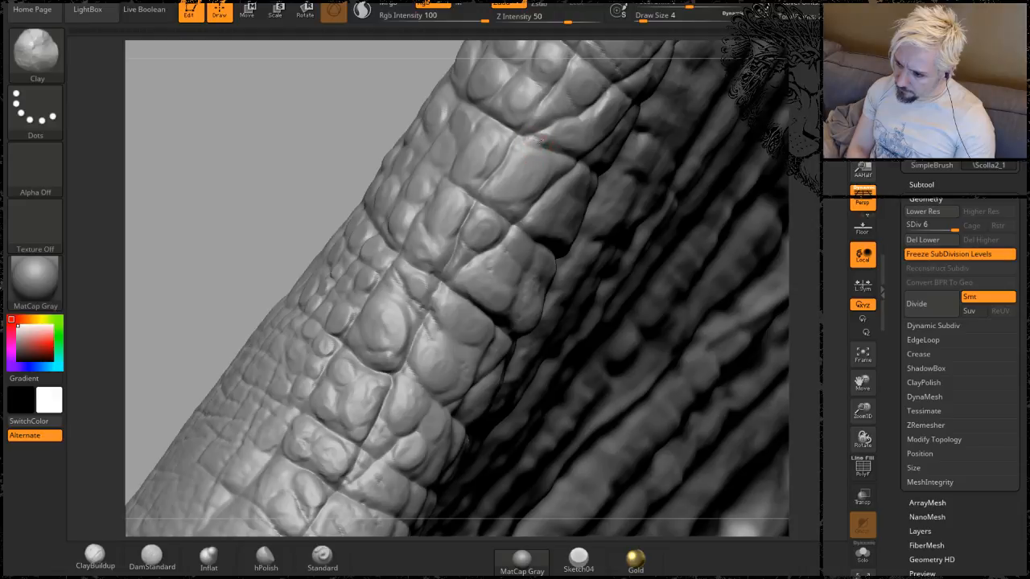
{"action": "key", "text": "shift"}
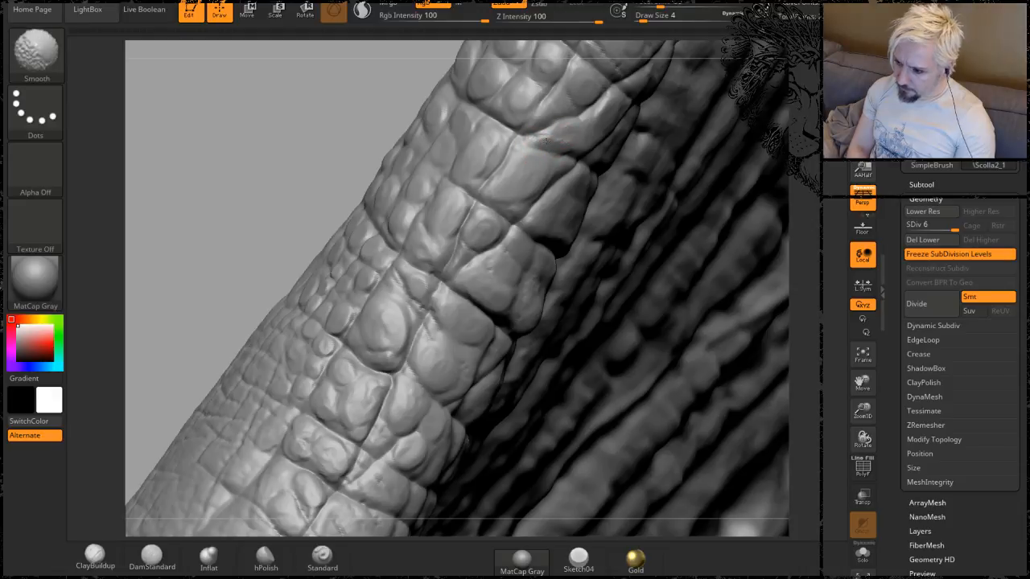
{"action": "mouse_move", "coordinate": [207, 105]}
{"action": "left_mouse_down"}
{"action": "mouse_move", "coordinate": [234, 148]}
{"action": "mouse_move", "coordinate": [252, 136]}
{"action": "left_mouse_up"}
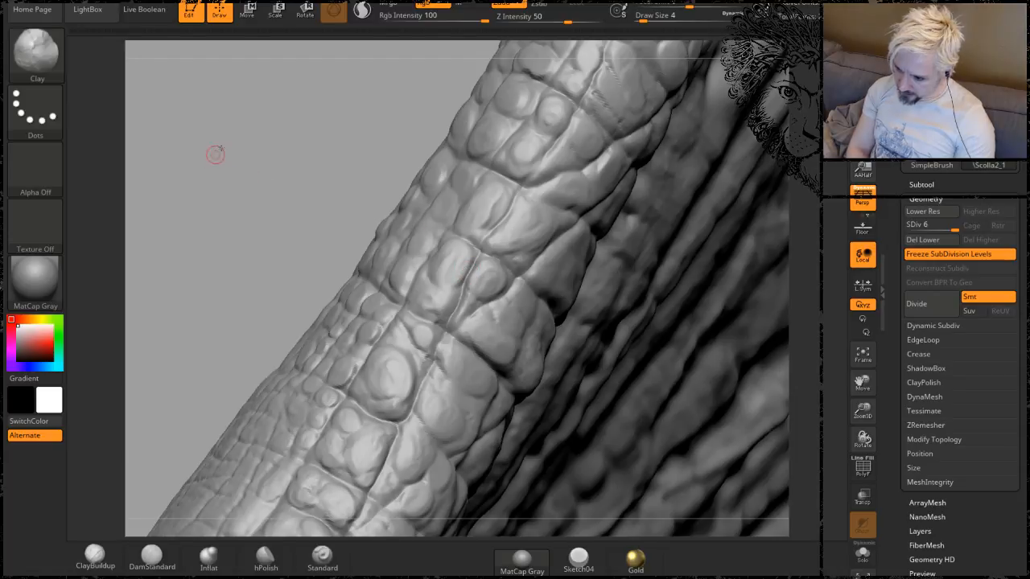
Raise distinct round scales on the plates toward the spine's outer side and extend them around its flank, adding smaller ones in the gaps.
{"action": "left_click_drag", "start_coordinate": [214, 156], "coordinate": [230, 147]}
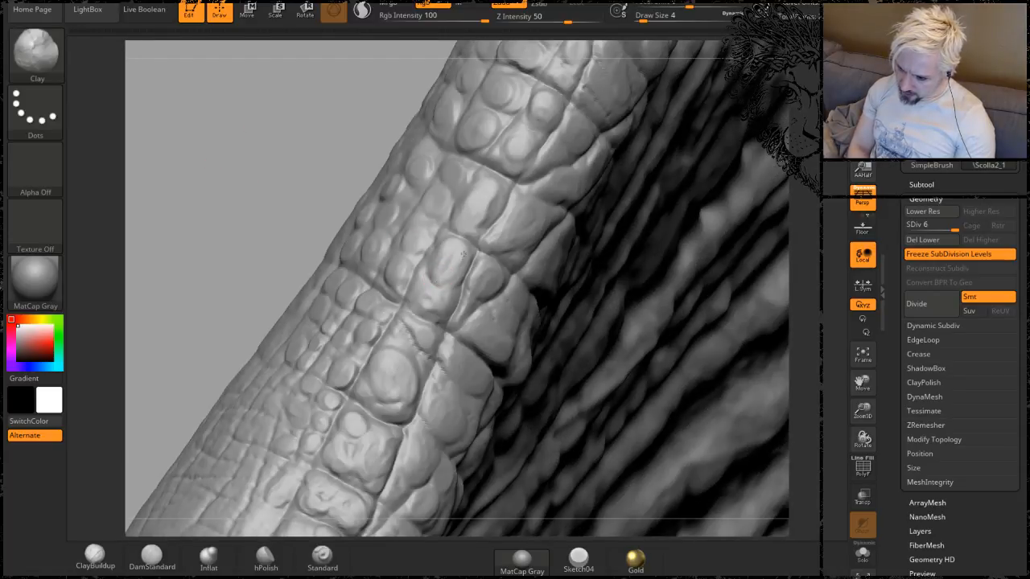
{"action": "left_click_drag", "start_coordinate": [246, 156], "coordinate": [267, 142]}
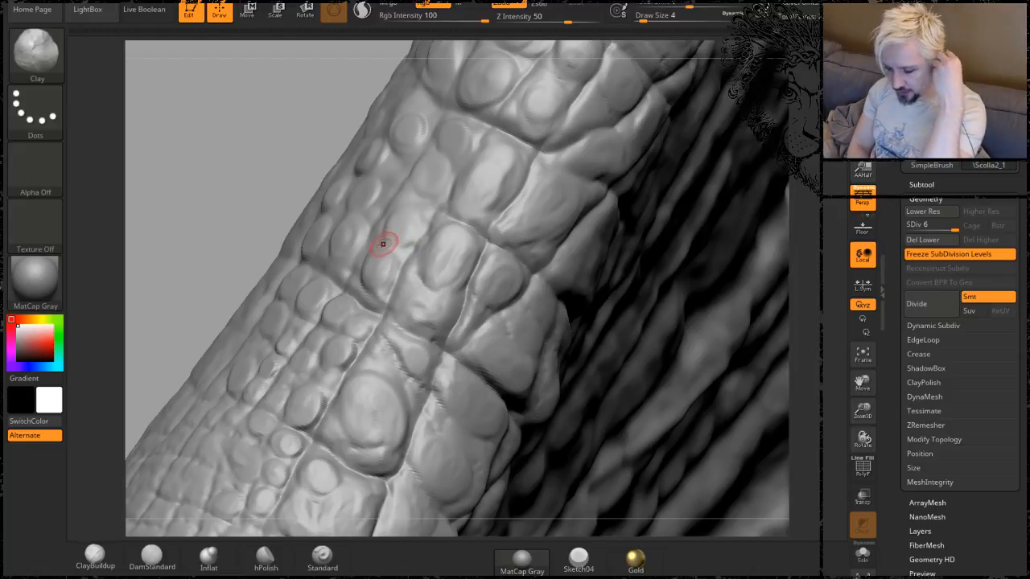
{"action": "mouse_move", "coordinate": [232, 167]}
{"action": "left_mouse_down"}
{"action": "mouse_move", "coordinate": [223, 155]}
{"action": "mouse_move", "coordinate": [368, 207]}
{"action": "left_mouse_up"}
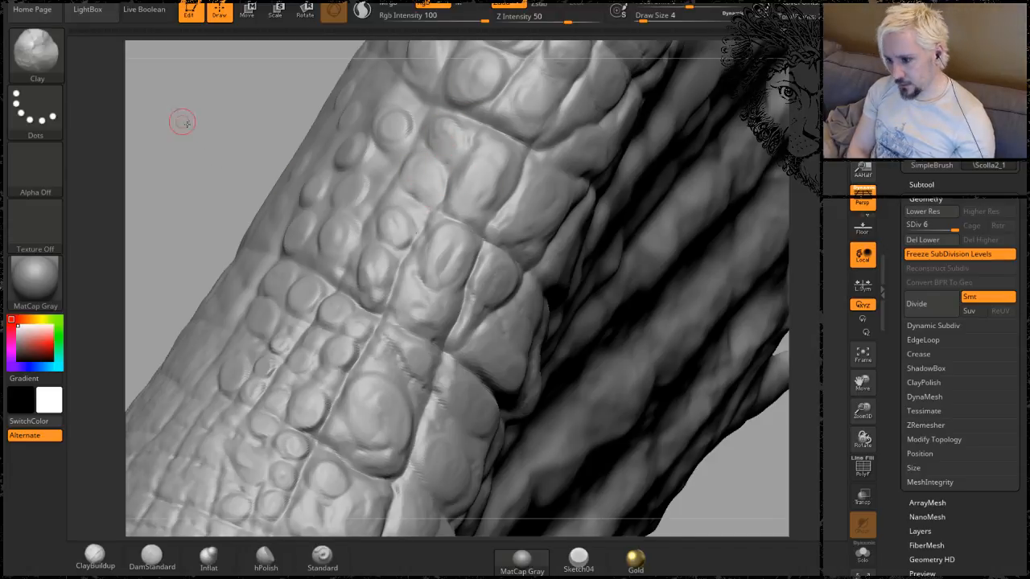
{"action": "left_click_drag", "start_coordinate": [180, 121], "coordinate": [407, 149]}
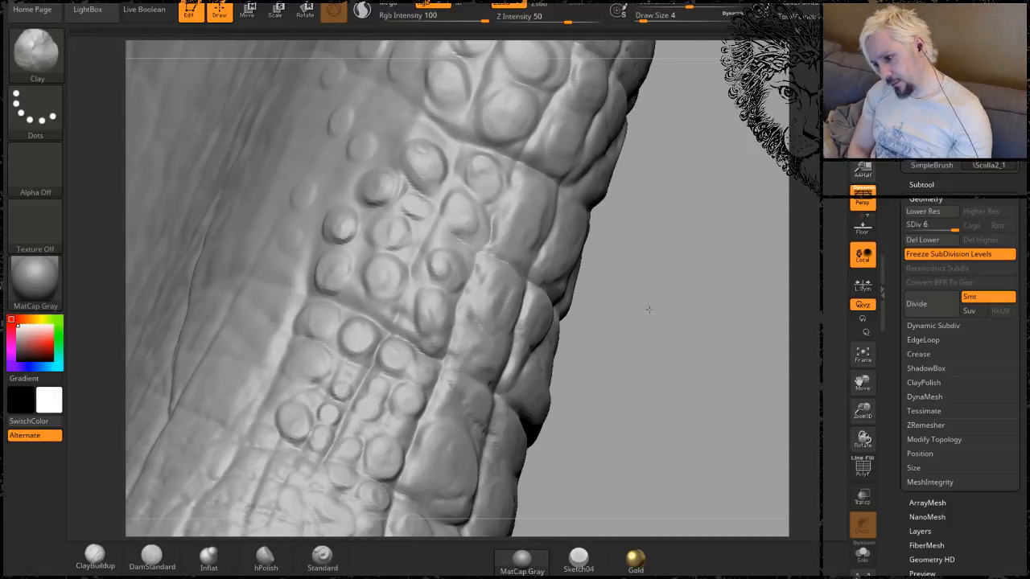
{"action": "left_click_drag", "start_coordinate": [649, 309], "coordinate": [618, 284]}
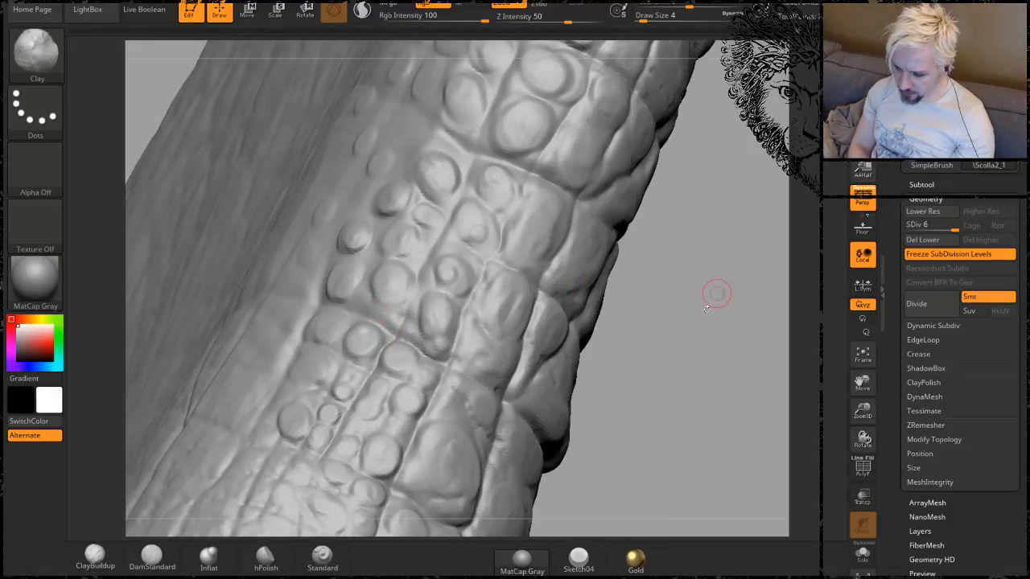
{"action": "left_click_drag", "start_coordinate": [717, 294], "coordinate": [698, 331]}
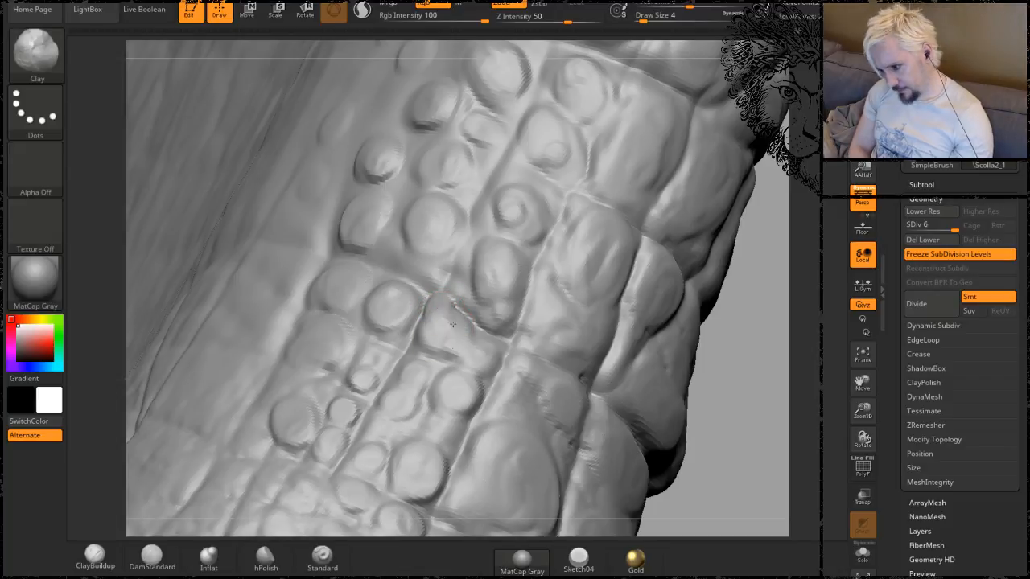
Build up and smooth a pointed scale and its round neighbour just below the diagonal crease, and save the work.
{"action": "left_click_drag", "start_coordinate": [438, 327], "coordinate": [446, 339]}
{"action": "left_click_drag", "start_coordinate": [384, 299], "coordinate": [400, 304]}
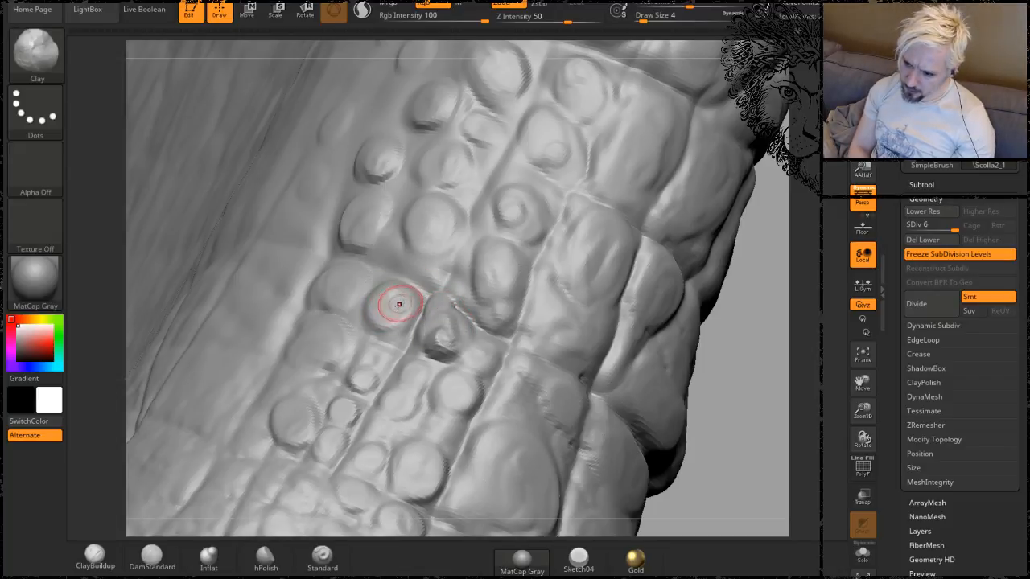
{"action": "left_click_drag", "start_coordinate": [437, 340], "coordinate": [439, 322], "text": "shift"}
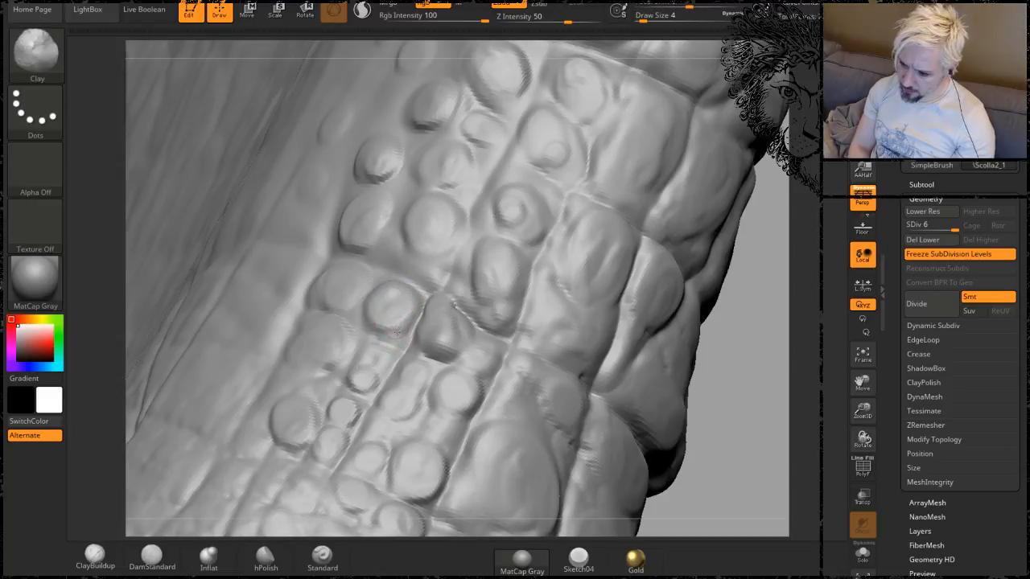
{"action": "left_click_drag", "start_coordinate": [391, 312], "coordinate": [397, 319]}
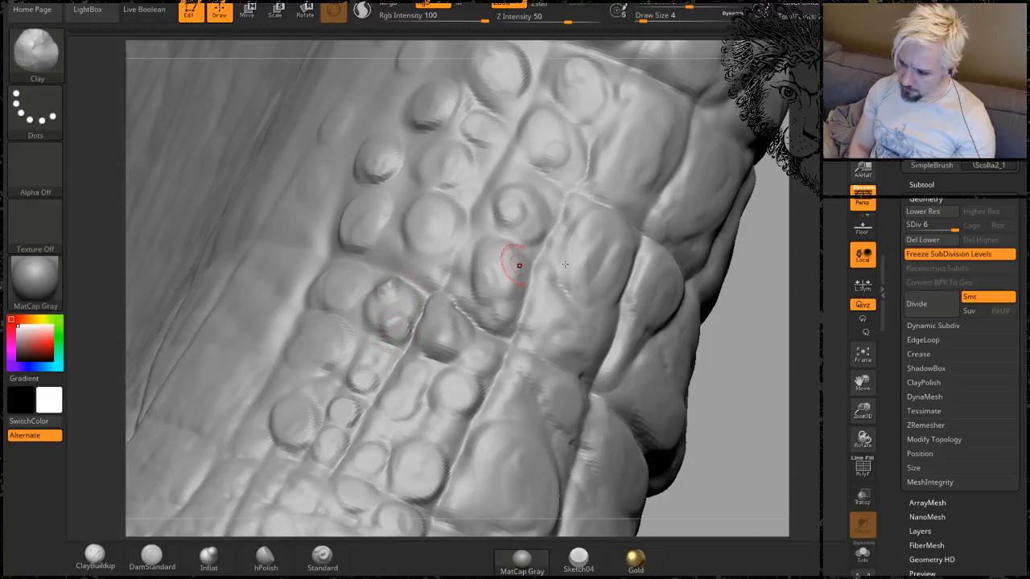
{"action": "key", "text": "ctrl+s"}
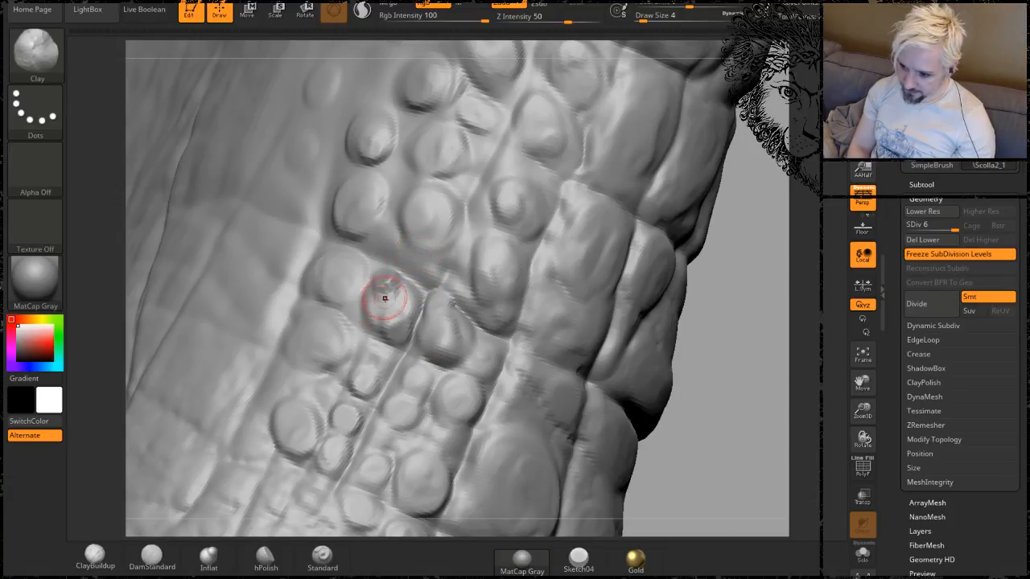
{"action": "left_click_drag", "start_coordinate": [385, 296], "coordinate": [388, 288], "text": "shift"}
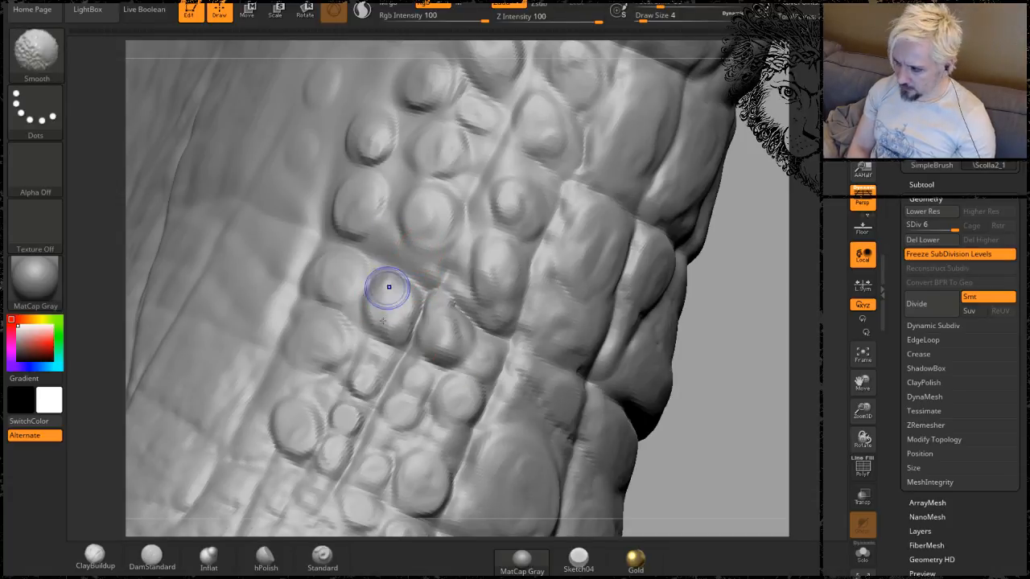
{"action": "left_click_drag", "start_coordinate": [745, 419], "coordinate": [726, 421]}
{"action": "left_click_drag", "start_coordinate": [448, 323], "coordinate": [453, 311]}
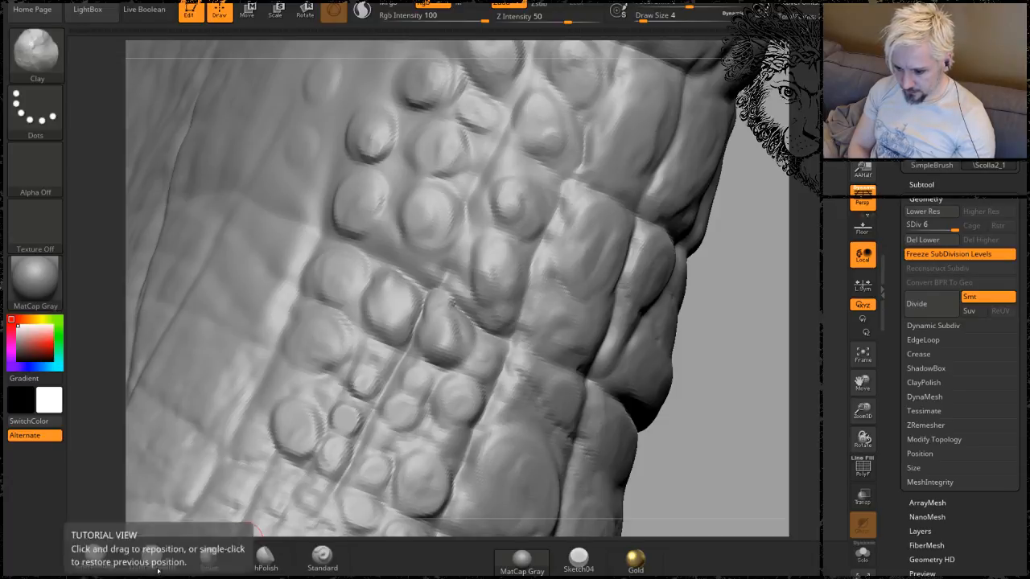
Carve creases with the DamStandard brush between the round scales above the diagonal crease and along the adjacent large plate.
{"action": "left_click", "coordinate": [145, 555]}
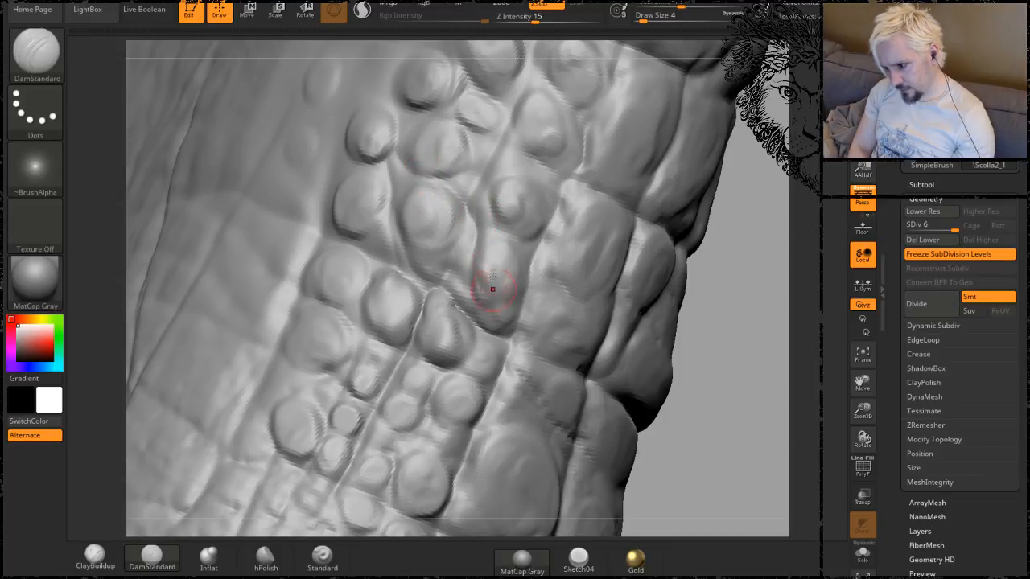
{"action": "mouse_move", "coordinate": [734, 279]}
{"action": "left_mouse_down"}
{"action": "mouse_move", "coordinate": [736, 226]}
{"action": "mouse_move", "coordinate": [673, 239]}
{"action": "left_mouse_up"}
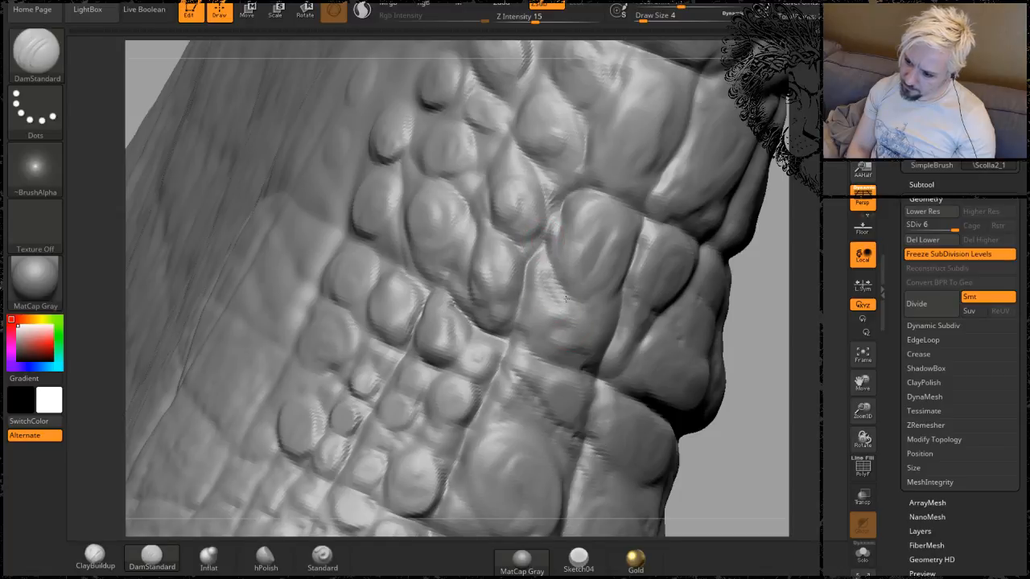
{"action": "left_click_drag", "start_coordinate": [532, 260], "coordinate": [525, 348]}
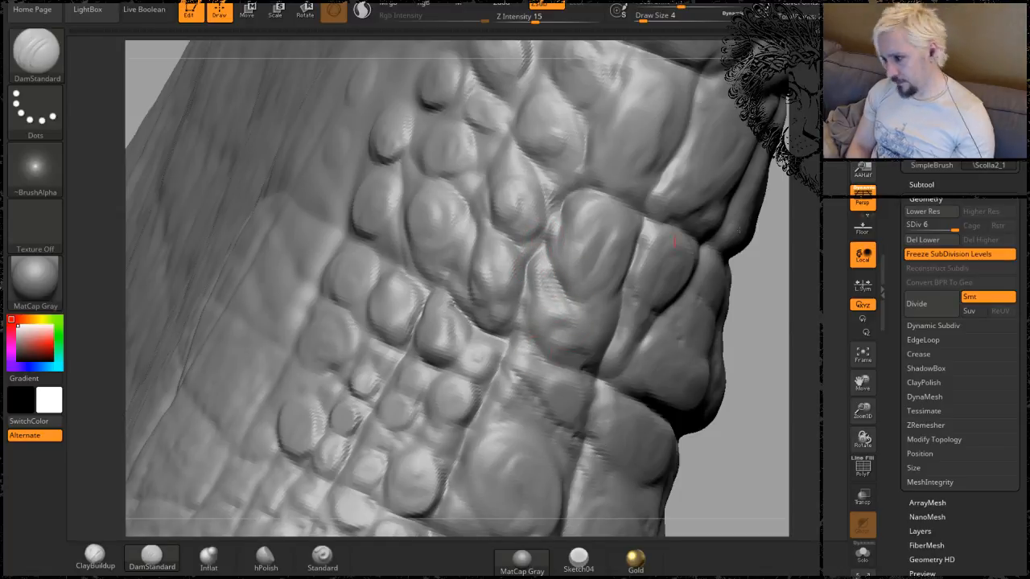
{"action": "mouse_move", "coordinate": [763, 368]}
{"action": "left_mouse_down", "text": "alt"}
{"action": "mouse_move", "coordinate": [716, 269]}
{"action": "mouse_move", "coordinate": [691, 337]}
{"action": "mouse_move", "coordinate": [515, 321]}
{"action": "left_mouse_up", "text": "alt"}
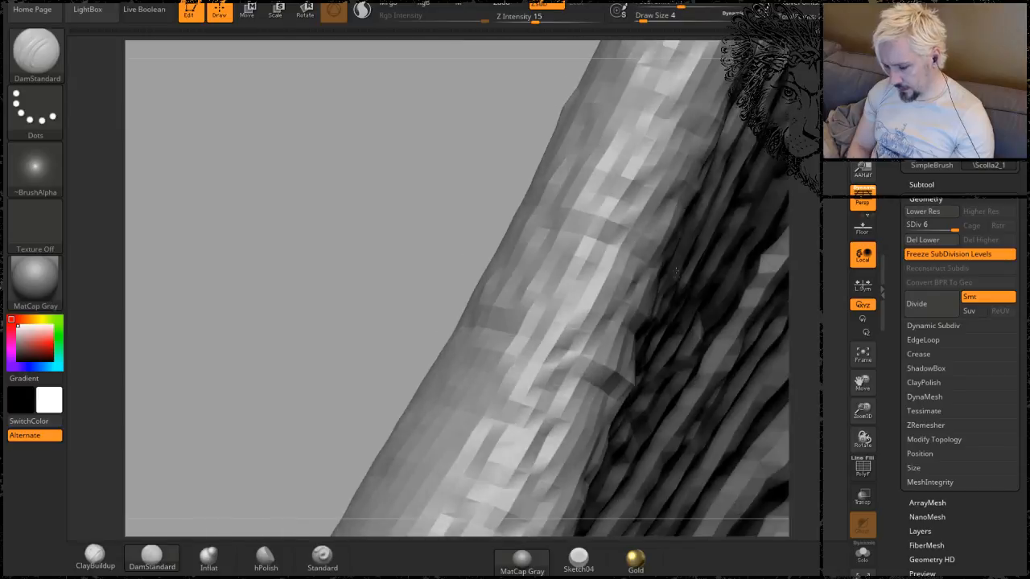
{"action": "left_click_drag", "start_coordinate": [324, 285], "coordinate": [361, 351], "text": "alt"}
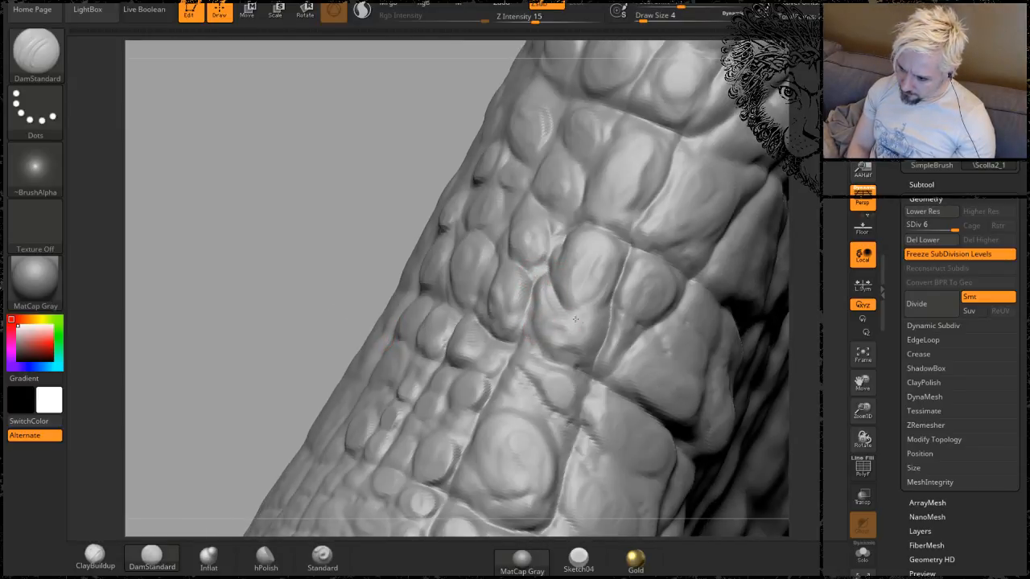
Cut creases around the oval scale and the curved scale beneath it to separate them from the neighbouring plates.
{"action": "left_click_drag", "start_coordinate": [555, 285], "coordinate": [586, 315]}
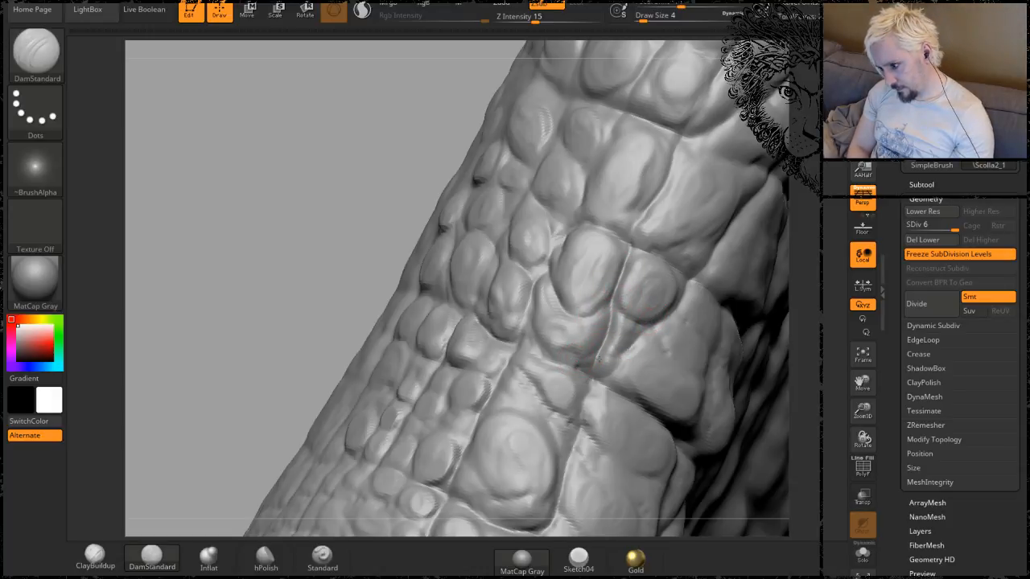
{"action": "left_click_drag", "start_coordinate": [589, 370], "coordinate": [555, 358]}
{"action": "left_click_drag", "start_coordinate": [605, 324], "coordinate": [608, 363]}
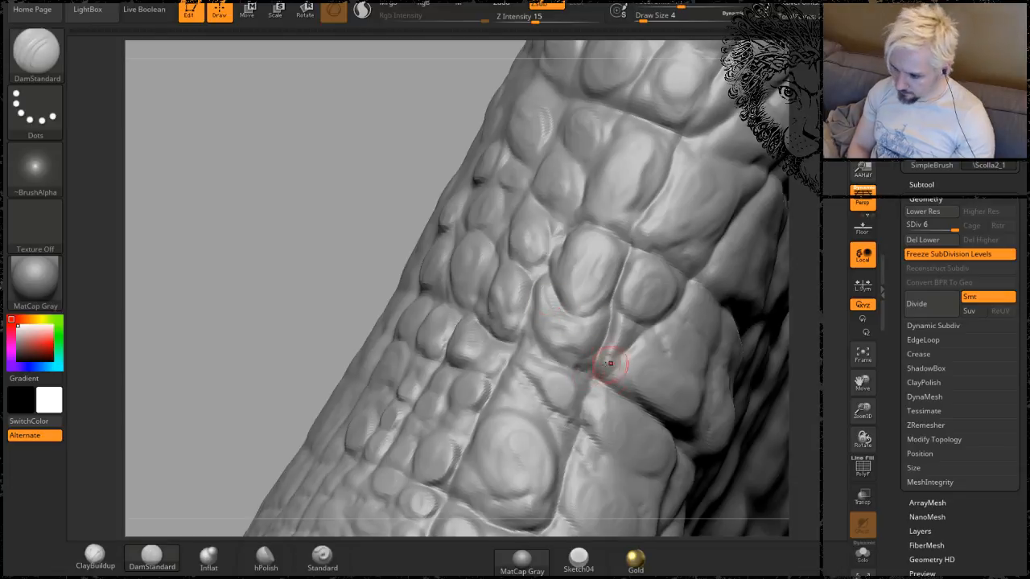
{"action": "left_click_drag", "start_coordinate": [504, 333], "coordinate": [526, 344]}
{"action": "left_click_drag", "start_coordinate": [531, 285], "coordinate": [542, 264]}
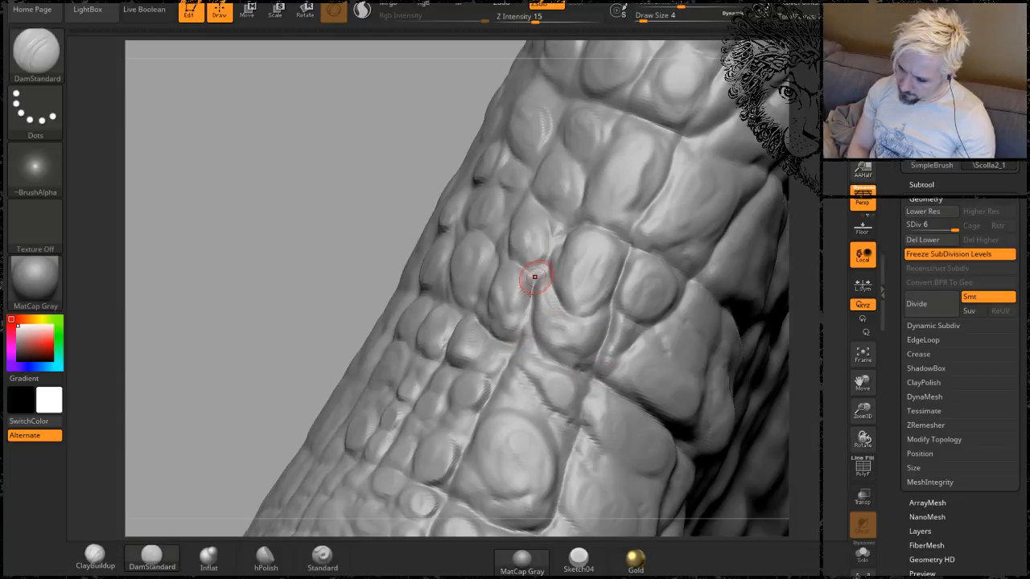
Build a small rounded scale with the Clay brush in the gap above the large round scale and crease its edges with DamStandard.
{"action": "left_click_drag", "start_coordinate": [294, 250], "coordinate": [246, 95], "text": "alt"}
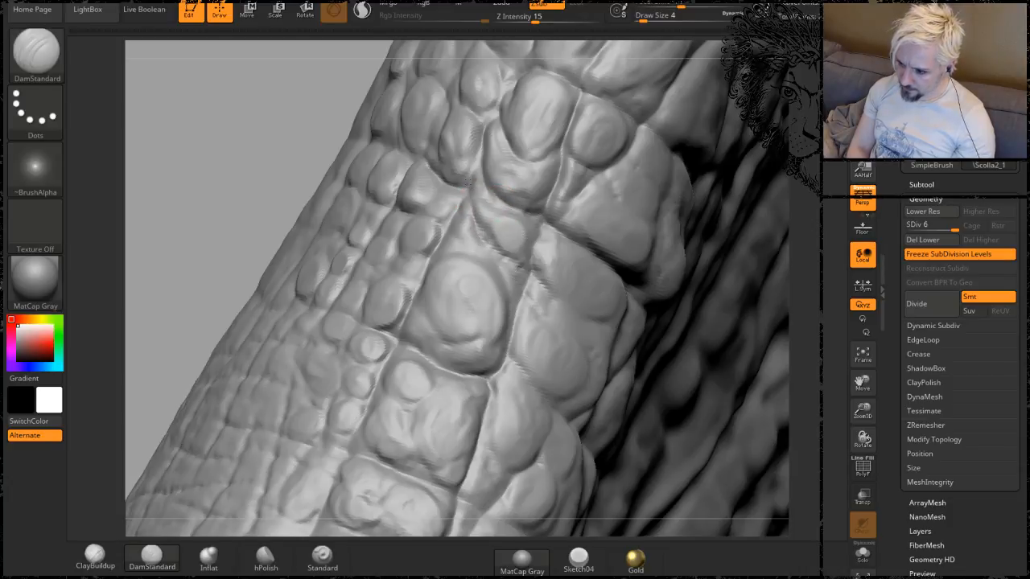
{"action": "key", "text": "shift"}
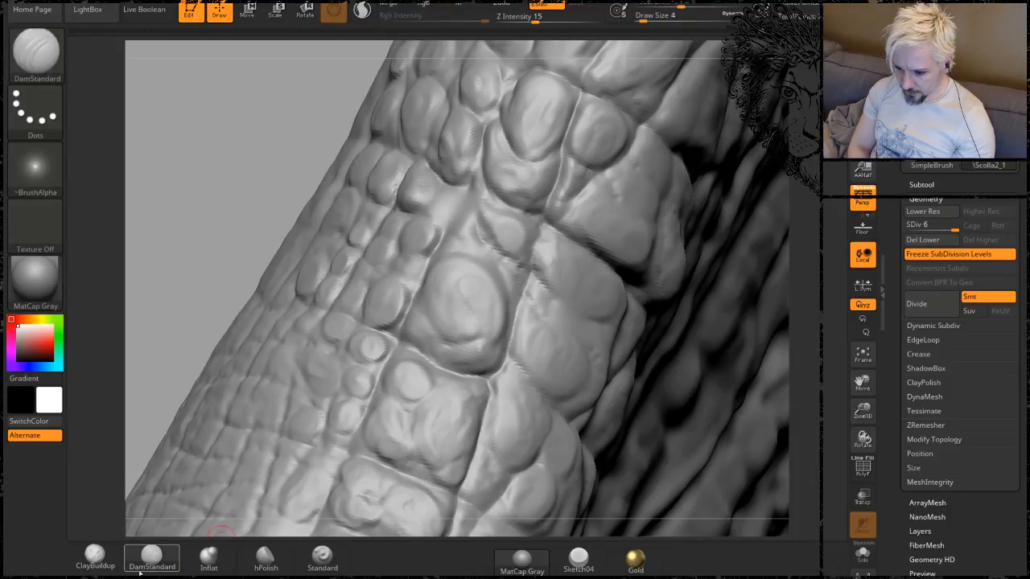
{"action": "left_click", "coordinate": [95, 555]}
{"action": "key", "text": "b"}
{"action": "key", "text": "c"}
{"action": "key", "text": "l"}
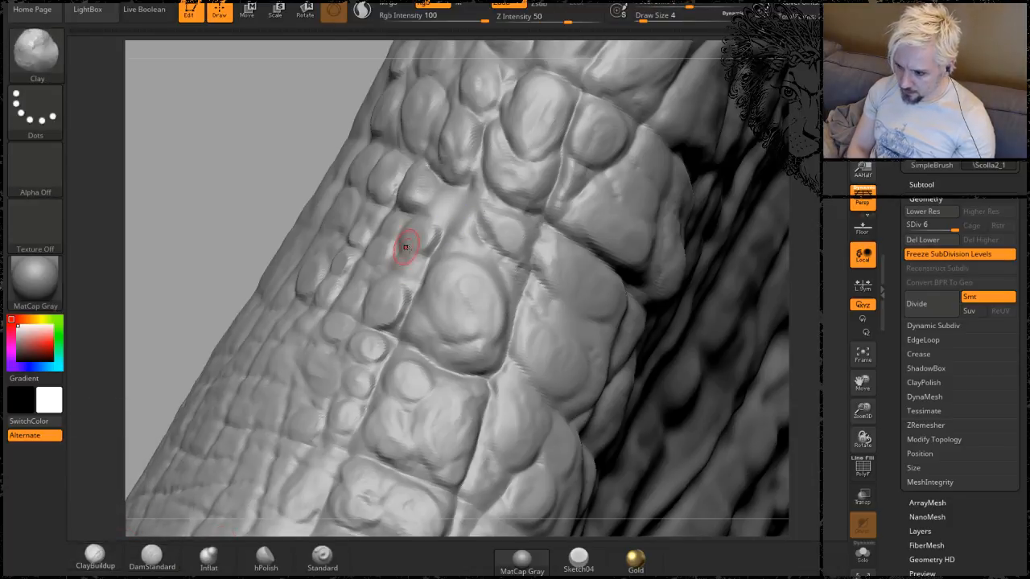
{"action": "left_click_drag", "start_coordinate": [445, 206], "coordinate": [460, 202]}
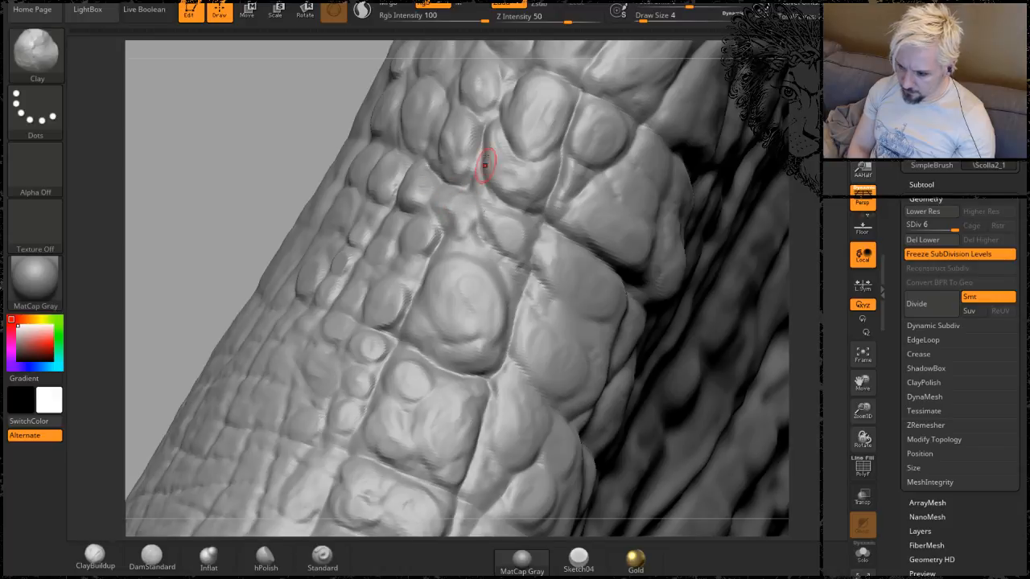
{"action": "left_click", "coordinate": [151, 556]}
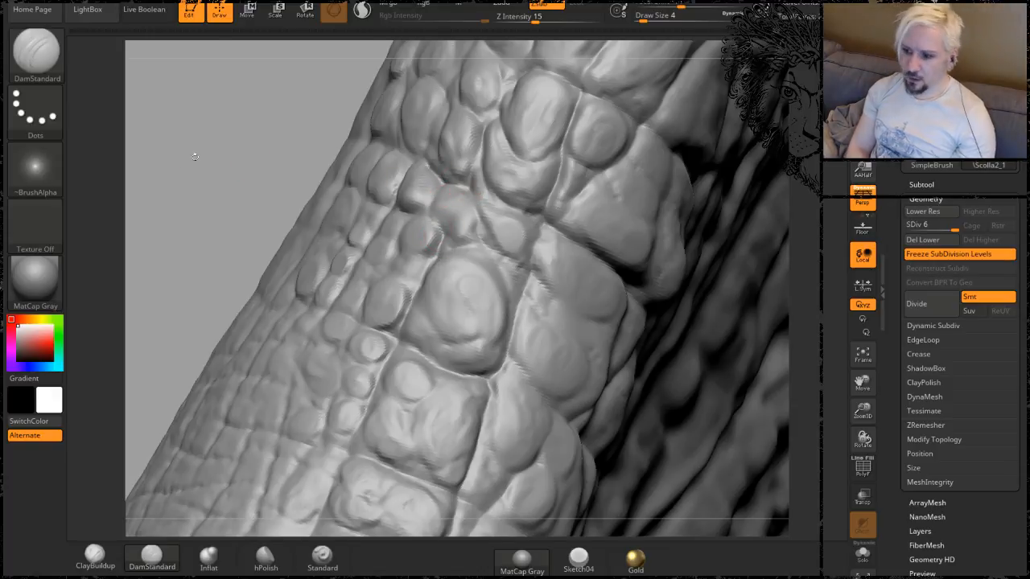
Check the spine from a distance and smooth out the elongated bump directly above the plate of four round scales.
{"action": "left_click_drag", "start_coordinate": [194, 154], "coordinate": [236, 17], "text": "alt"}
{"action": "left_click_drag", "start_coordinate": [286, 168], "coordinate": [397, 275]}
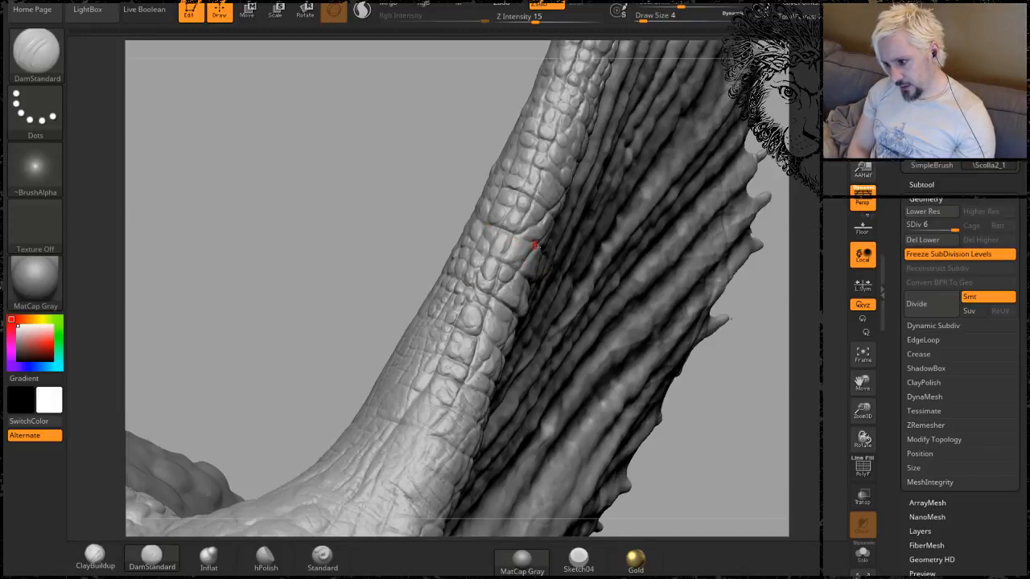
{"action": "left_click_drag", "start_coordinate": [342, 270], "coordinate": [412, 203]}
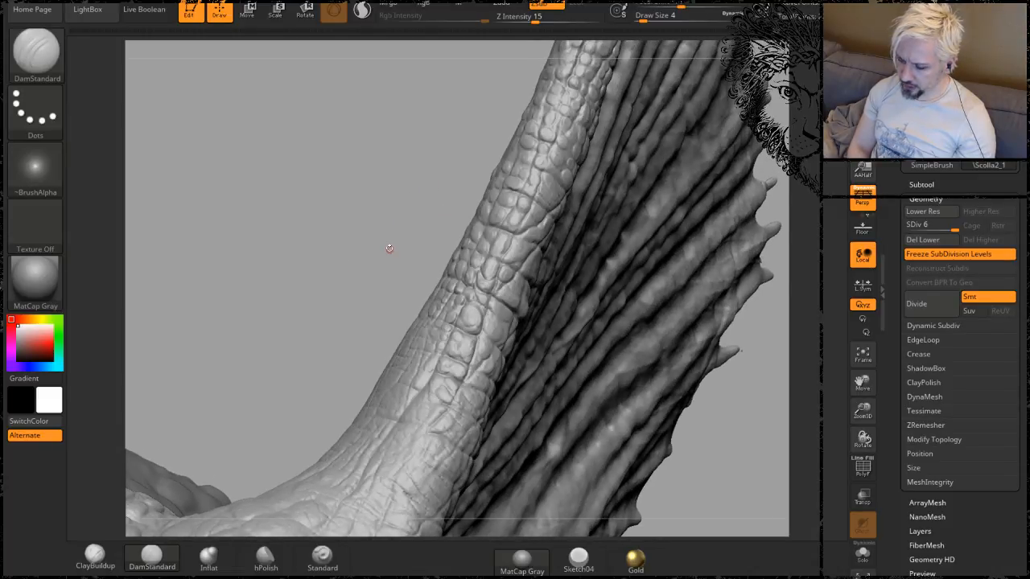
{"action": "left_click_drag", "start_coordinate": [364, 225], "coordinate": [474, 235]}
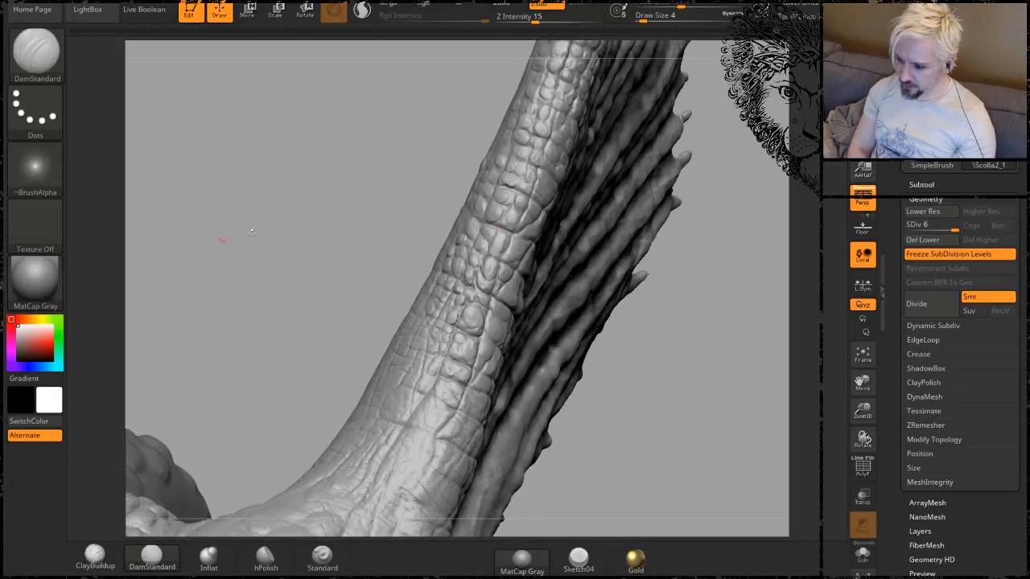
{"action": "left_click_drag", "start_coordinate": [325, 234], "coordinate": [318, 291], "text": "alt"}
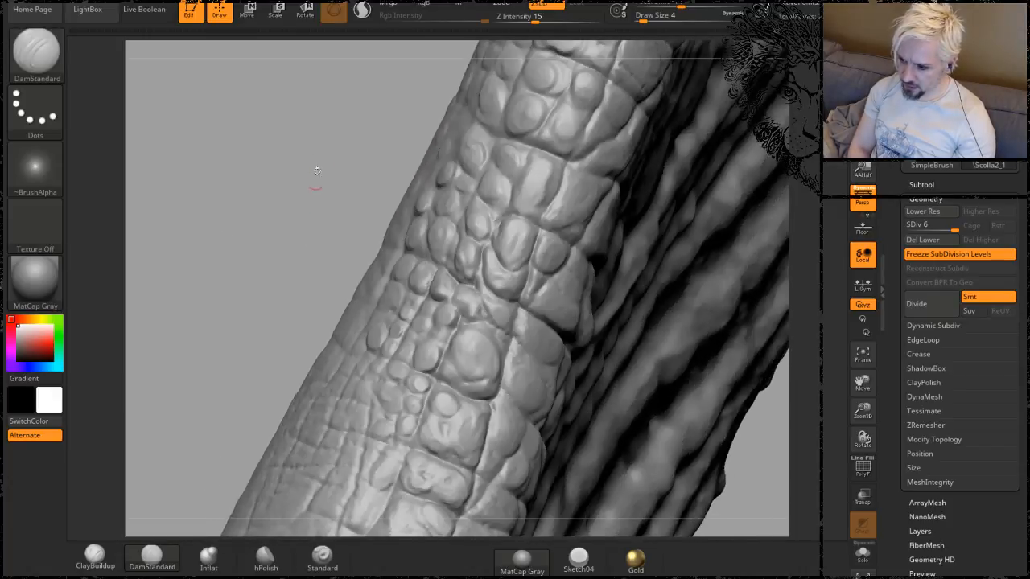
{"action": "left_click_drag", "start_coordinate": [315, 185], "coordinate": [274, 269], "text": "alt"}
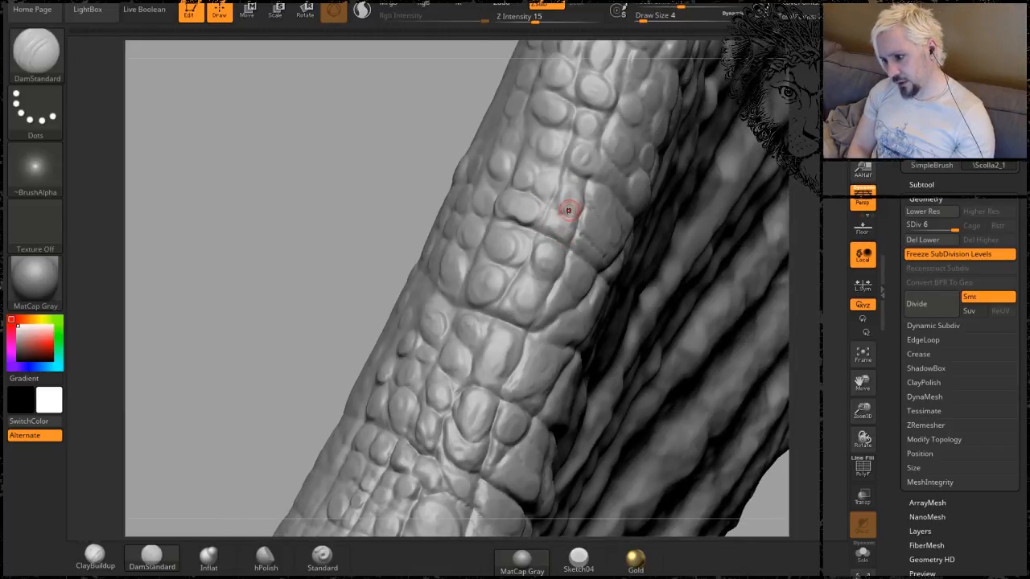
{"action": "key", "text": "shift"}
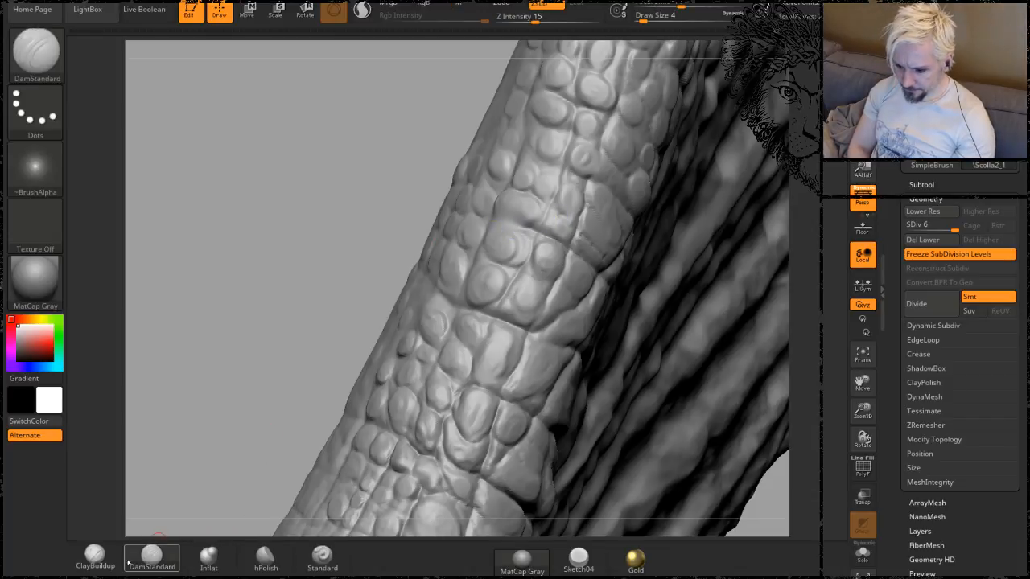
Build up the round scale below the short curved crease with the Clay brush at Draw Size 7.
{"action": "key", "text": "b"}
{"action": "key", "text": "c"}
{"action": "key", "text": "l"}
{"action": "key", "text": "space"}
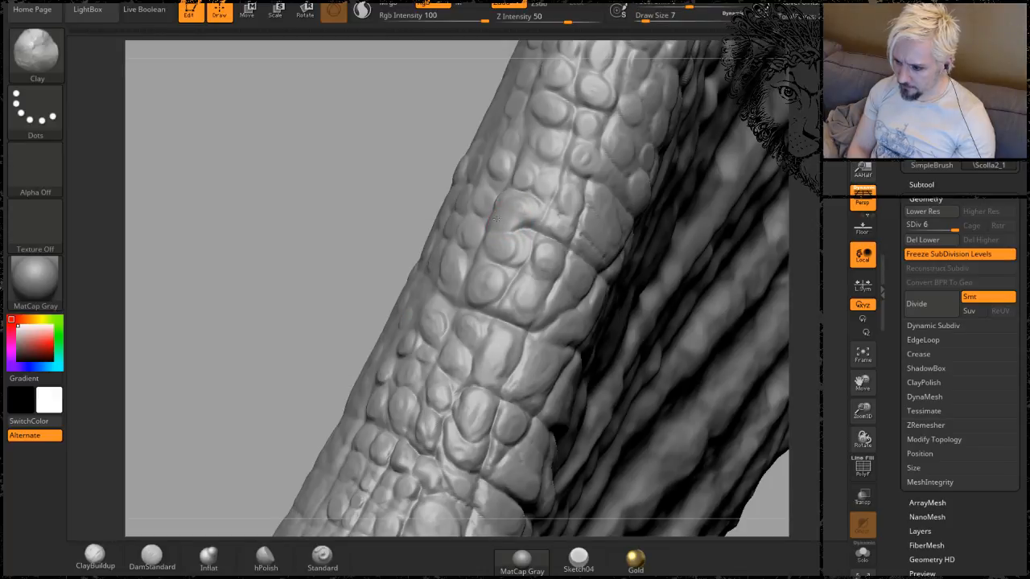
{"action": "left_click_drag", "start_coordinate": [497, 218], "coordinate": [492, 212]}
{"action": "left_click_drag", "start_coordinate": [503, 267], "coordinate": [524, 252]}
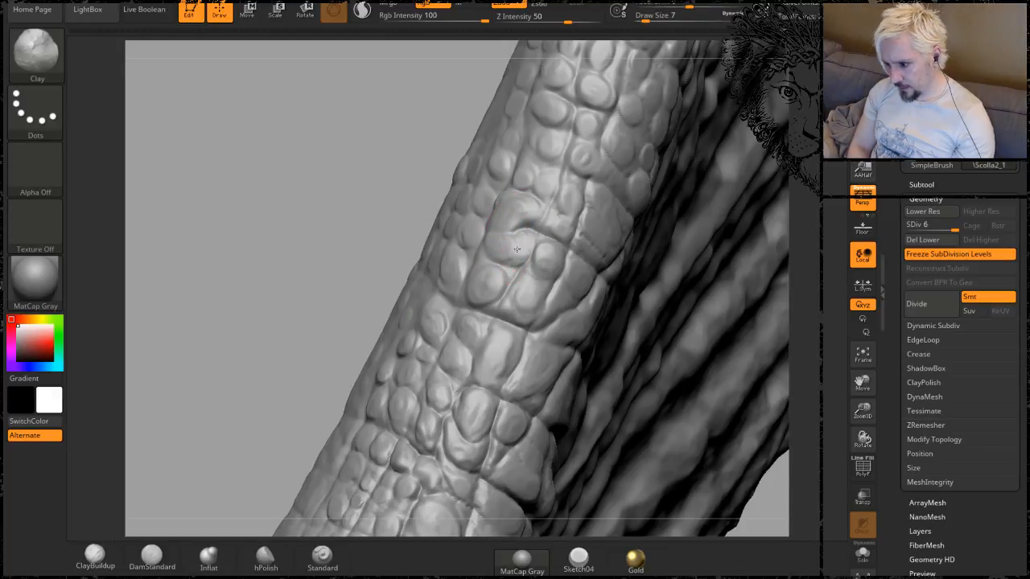
{"action": "mouse_move", "coordinate": [560, 223]}
{"action": "left_mouse_down"}
{"action": "mouse_move", "coordinate": [575, 212]}
{"action": "mouse_move", "coordinate": [572, 182]}
{"action": "mouse_move", "coordinate": [586, 180]}
{"action": "mouse_move", "coordinate": [556, 223]}
{"action": "mouse_move", "coordinate": [481, 262]}
{"action": "mouse_move", "coordinate": [495, 270]}
{"action": "mouse_move", "coordinate": [496, 255]}
{"action": "left_mouse_up"}
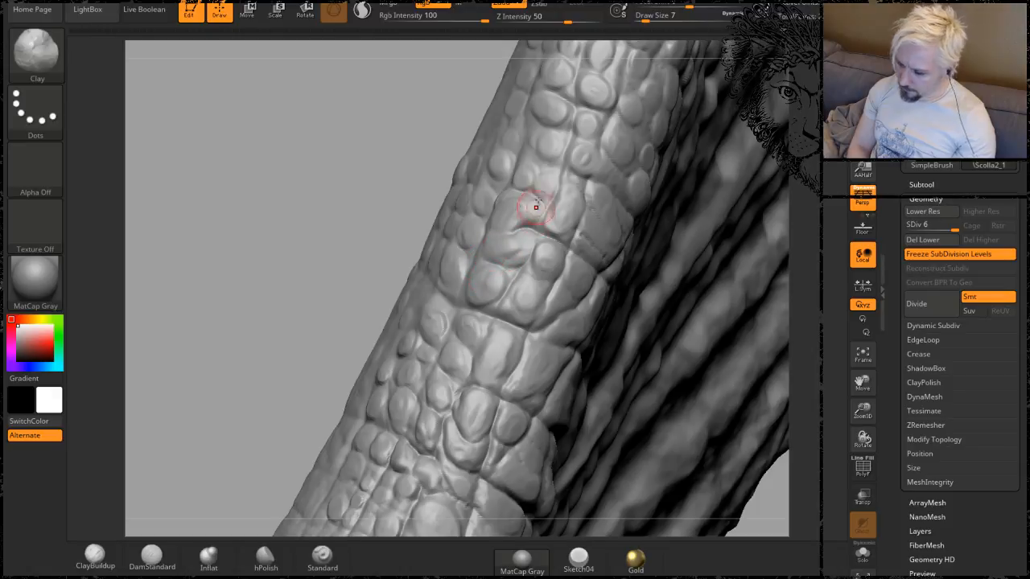
Smooth the upper part of the large plate directly below the diagonal crease.
{"action": "left_click_drag", "start_coordinate": [258, 234], "coordinate": [361, 189], "text": "alt"}
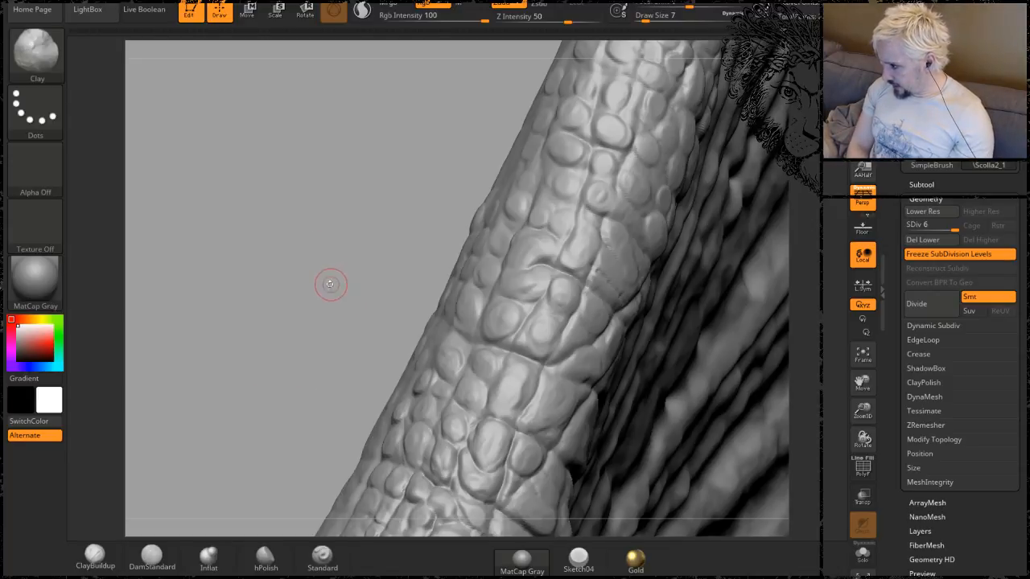
{"action": "left_click_drag", "start_coordinate": [322, 209], "coordinate": [350, 215]}
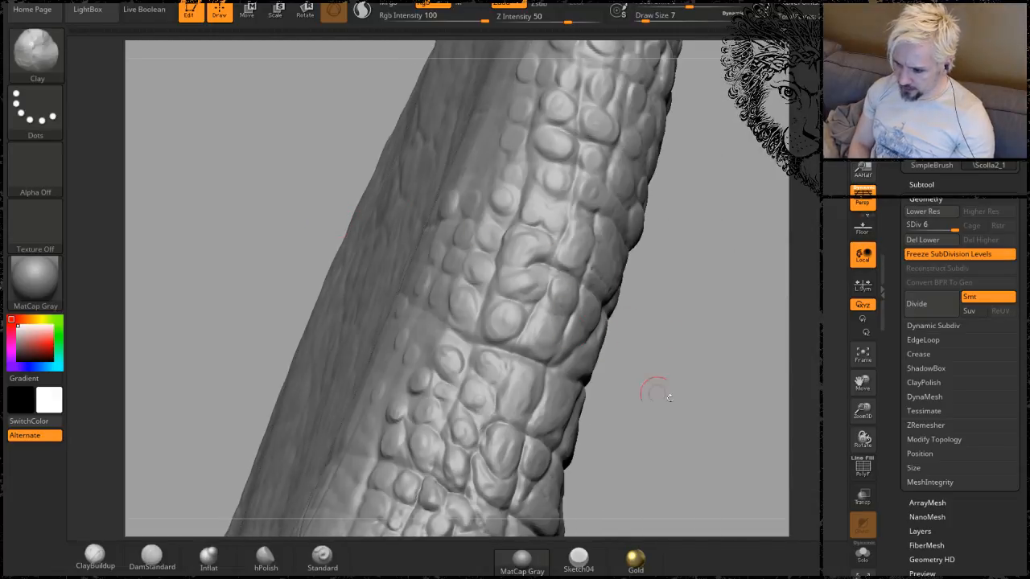
{"action": "left_click_drag", "start_coordinate": [663, 396], "coordinate": [676, 380], "text": "alt"}
{"action": "left_click_drag", "start_coordinate": [722, 320], "coordinate": [713, 249], "text": "alt"}
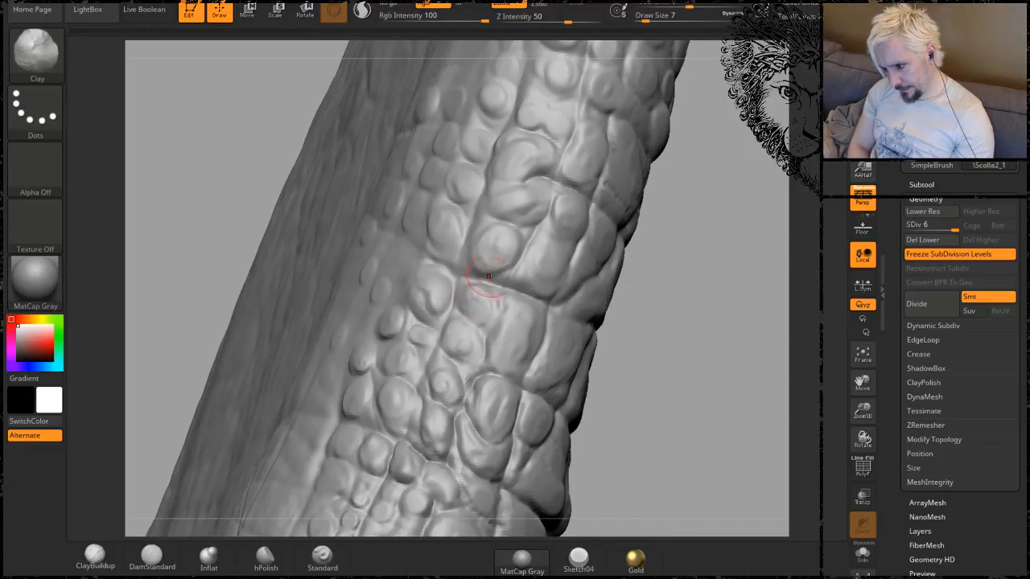
{"action": "key", "text": "shift"}
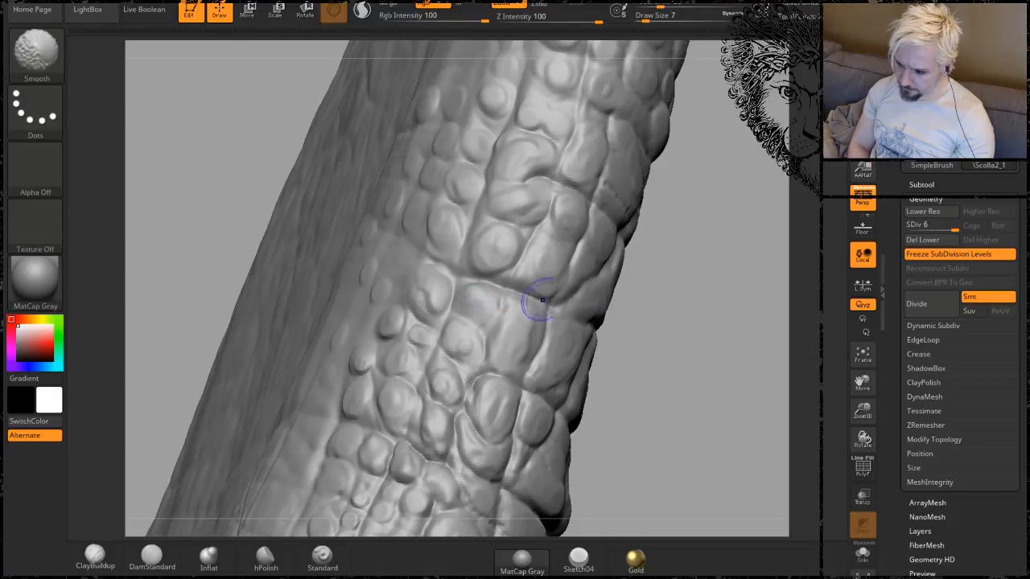
{"action": "left_click_drag", "start_coordinate": [511, 316], "coordinate": [502, 297], "text": "shift"}
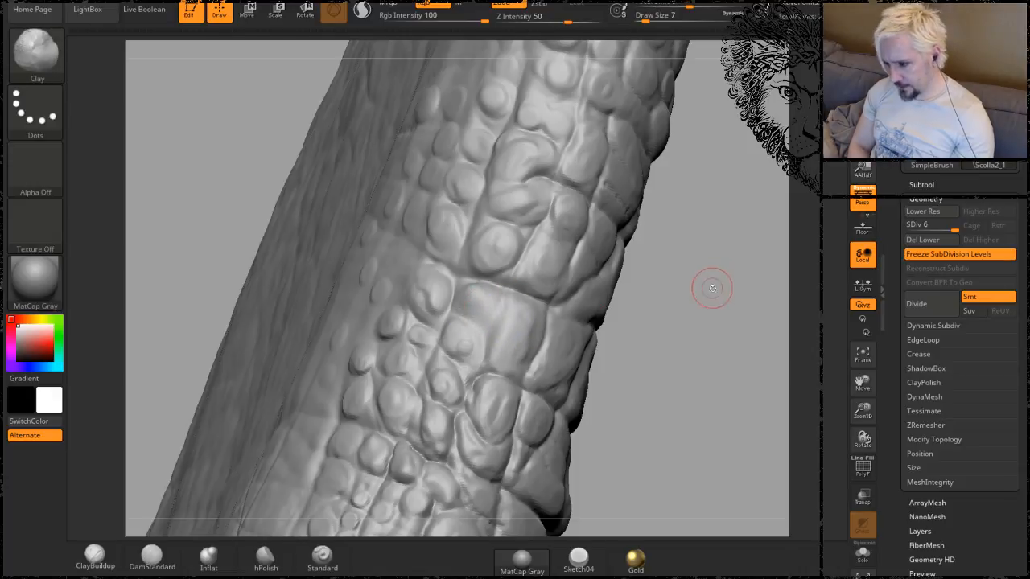
Carve a slanted DamStandard crease through the filled plate above the diagonal crease and define the edges of its neighbouring scales.
{"action": "left_click_drag", "start_coordinate": [708, 290], "coordinate": [651, 253]}
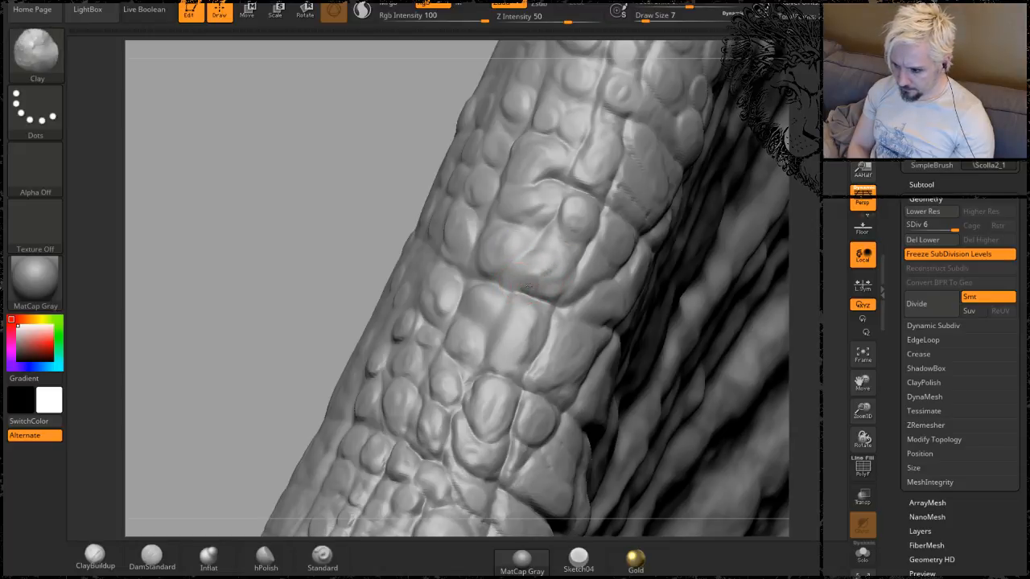
{"action": "left_click", "coordinate": [151, 555]}
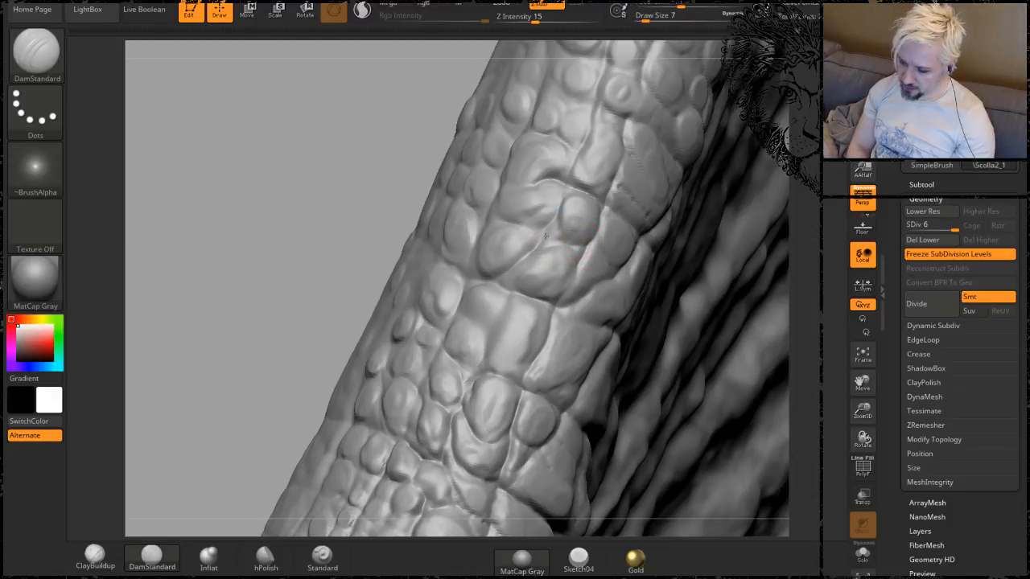
{"action": "left_click_drag", "start_coordinate": [355, 166], "coordinate": [455, 230]}
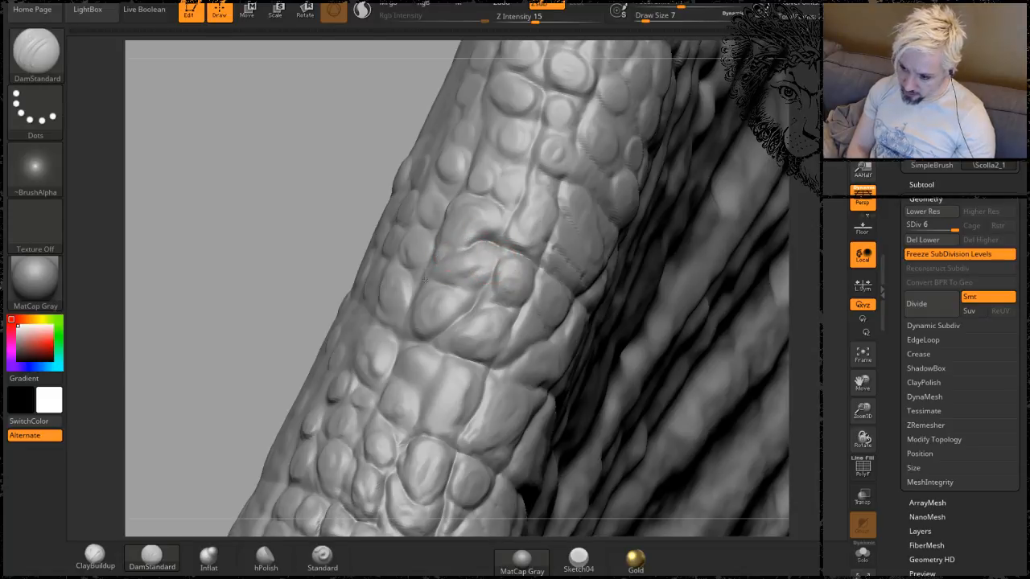
{"action": "left_click_drag", "start_coordinate": [225, 154], "coordinate": [394, 202]}
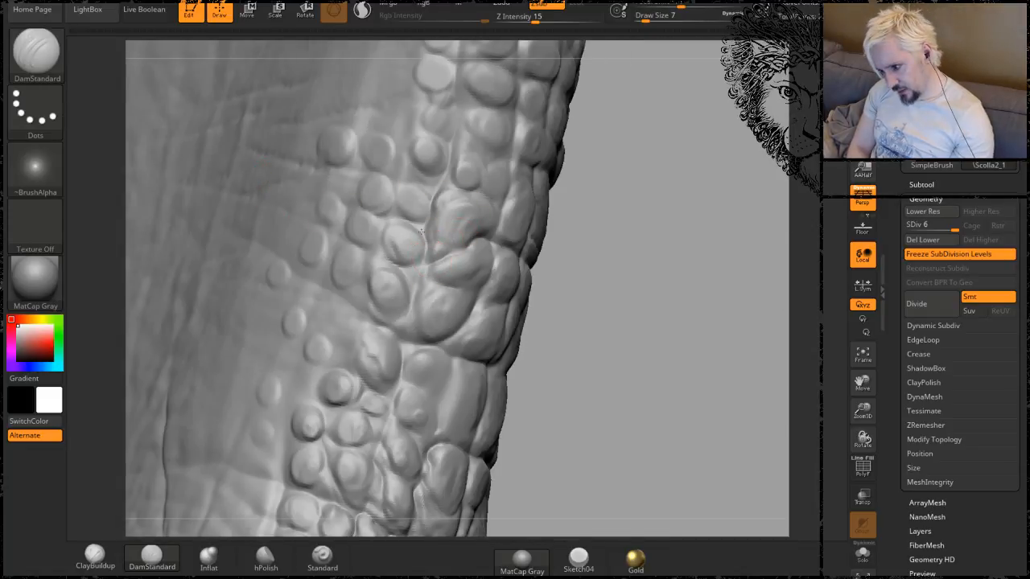
{"action": "left_click_drag", "start_coordinate": [632, 220], "coordinate": [644, 242]}
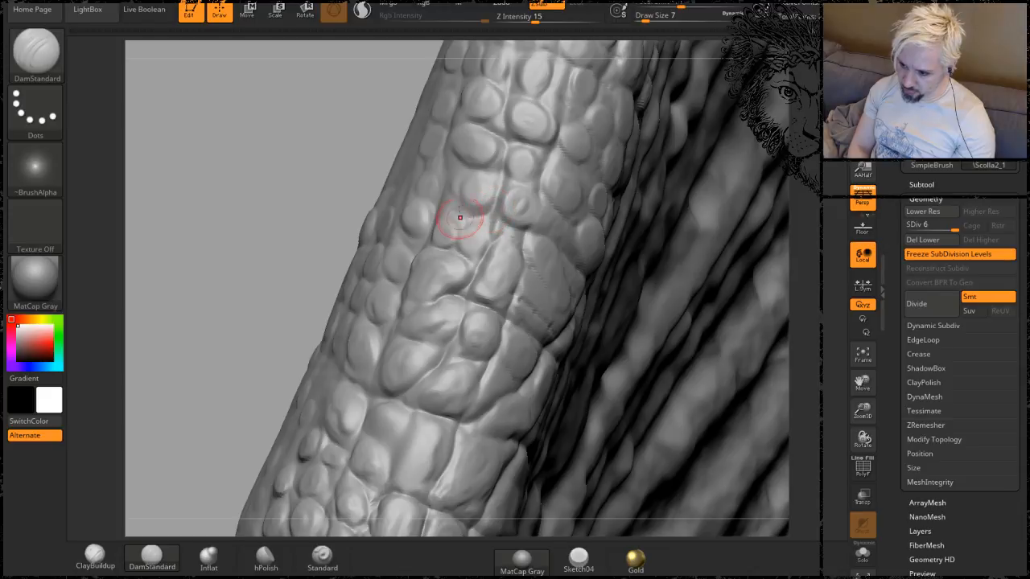
Sharpen the creases between the rounded scales further up the spine, above the large side plate, with DamStandard.
{"action": "left_click_drag", "start_coordinate": [294, 127], "coordinate": [460, 202]}
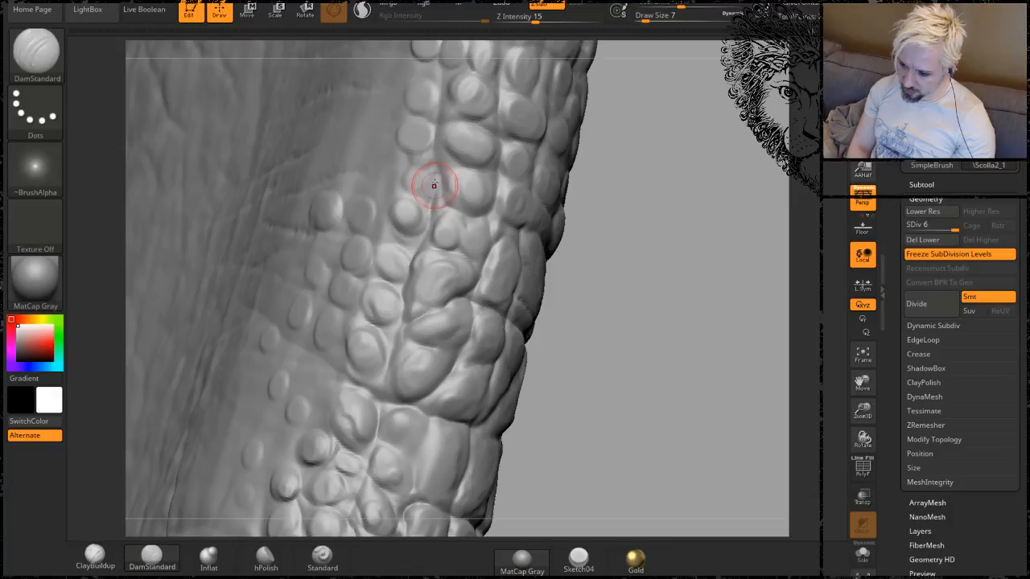
{"action": "left_click_drag", "start_coordinate": [658, 175], "coordinate": [644, 244]}
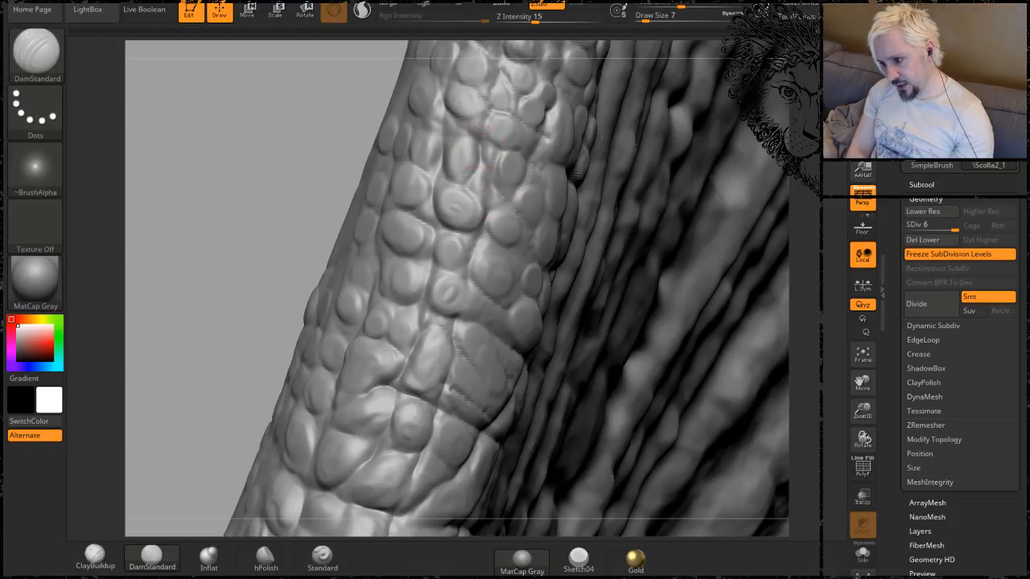
{"action": "left_click_drag", "start_coordinate": [309, 118], "coordinate": [212, 193], "text": "alt"}
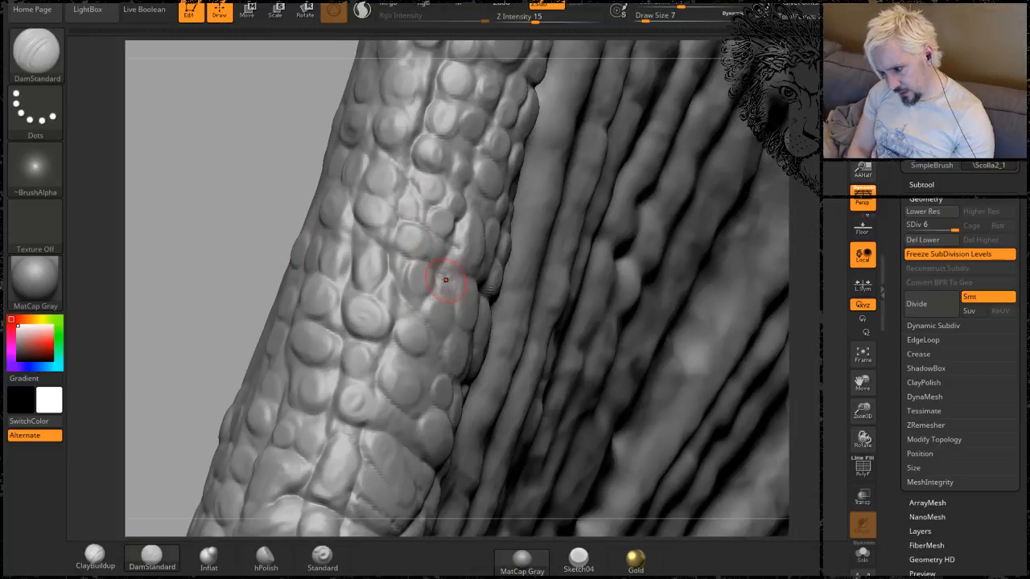
{"action": "left_click_drag", "start_coordinate": [150, 202], "coordinate": [230, 172]}
{"action": "left_click_drag", "start_coordinate": [438, 238], "coordinate": [446, 252]}
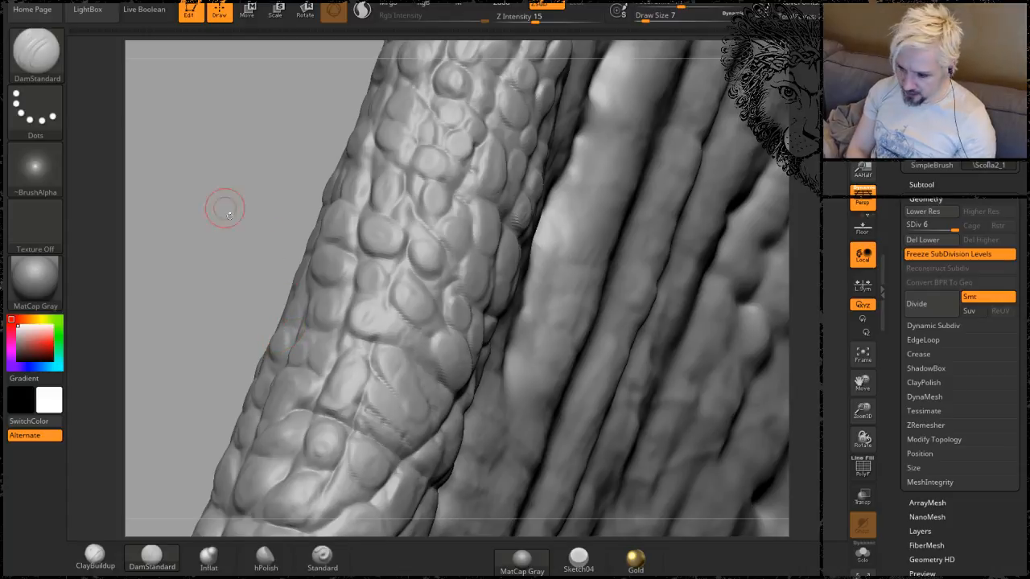
{"action": "mouse_move", "coordinate": [219, 208]}
{"action": "left_mouse_down"}
{"action": "mouse_move", "coordinate": [225, 220]}
{"action": "mouse_move", "coordinate": [226, 198]}
{"action": "mouse_move", "coordinate": [249, 241]}
{"action": "left_mouse_up"}
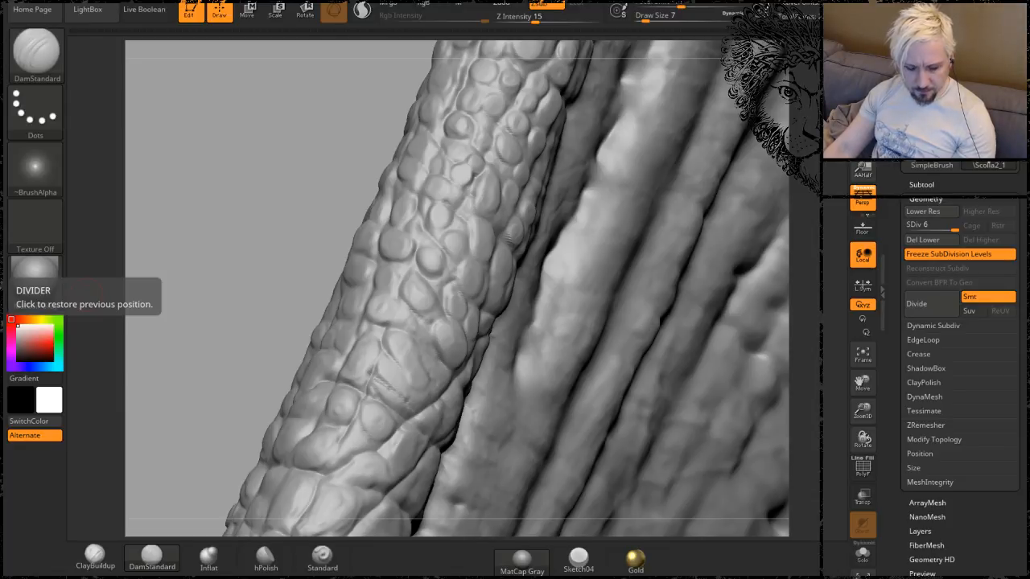
Switch to the web browser, close the open costume photo and look through the Facebook photo albums.
{"action": "left_click_drag", "start_coordinate": [0, 208], "coordinate": [640, 10]}
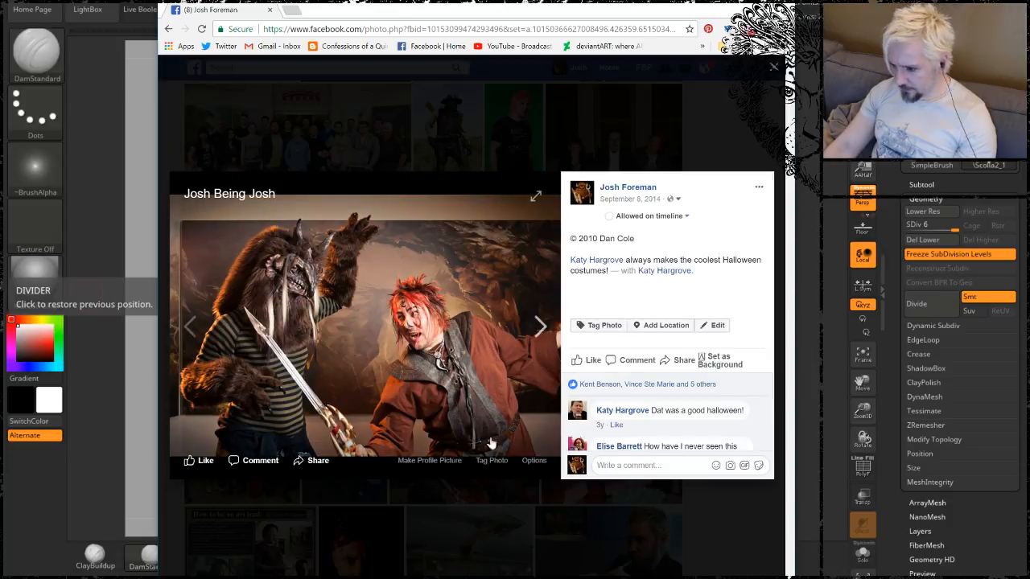
{"action": "left_click", "coordinate": [771, 67]}
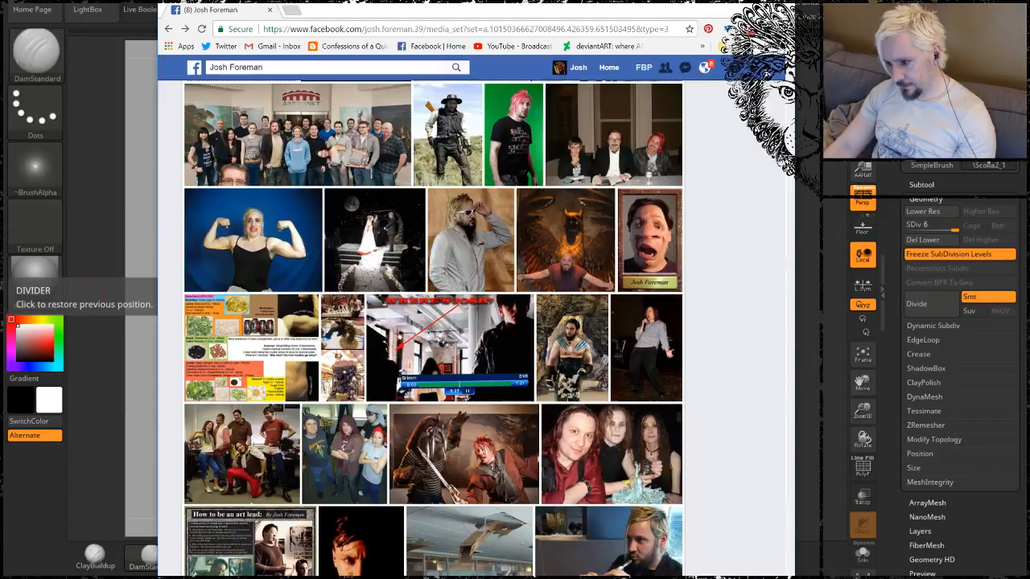
{"action": "scroll", "coordinate": [504, 274], "scroll_direction": "up", "scroll_amount": 3}
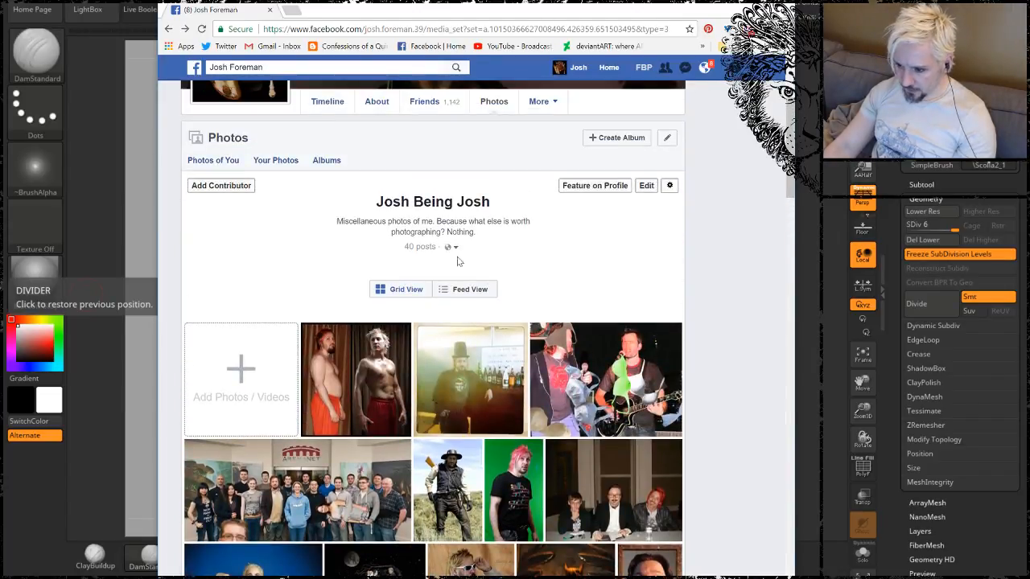
{"action": "left_click", "coordinate": [326, 160]}
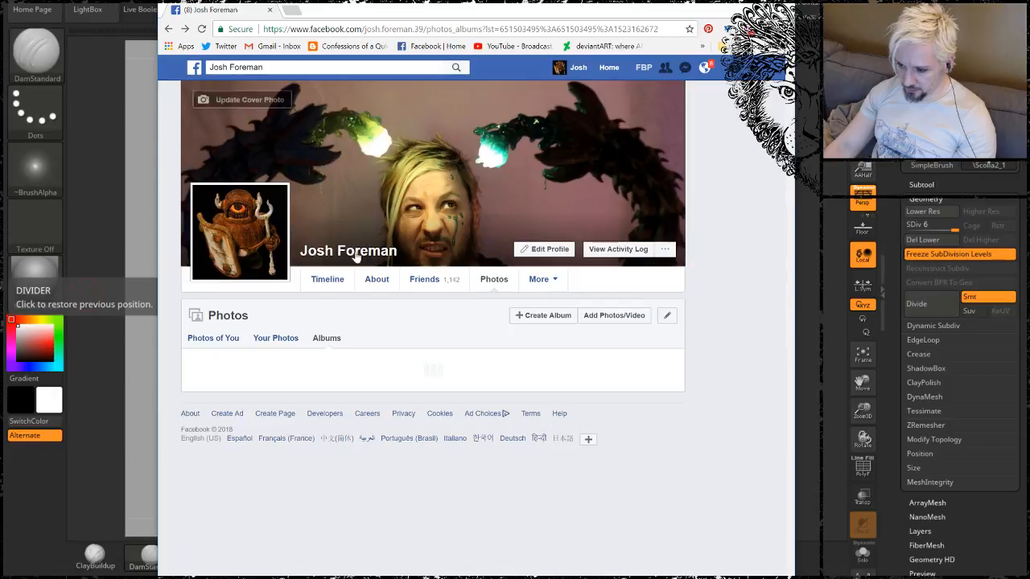
{"action": "scroll", "coordinate": [370, 359], "scroll_direction": "down", "scroll_amount": 3}
{"action": "scroll", "coordinate": [370, 360], "scroll_direction": "down", "scroll_amount": 4}
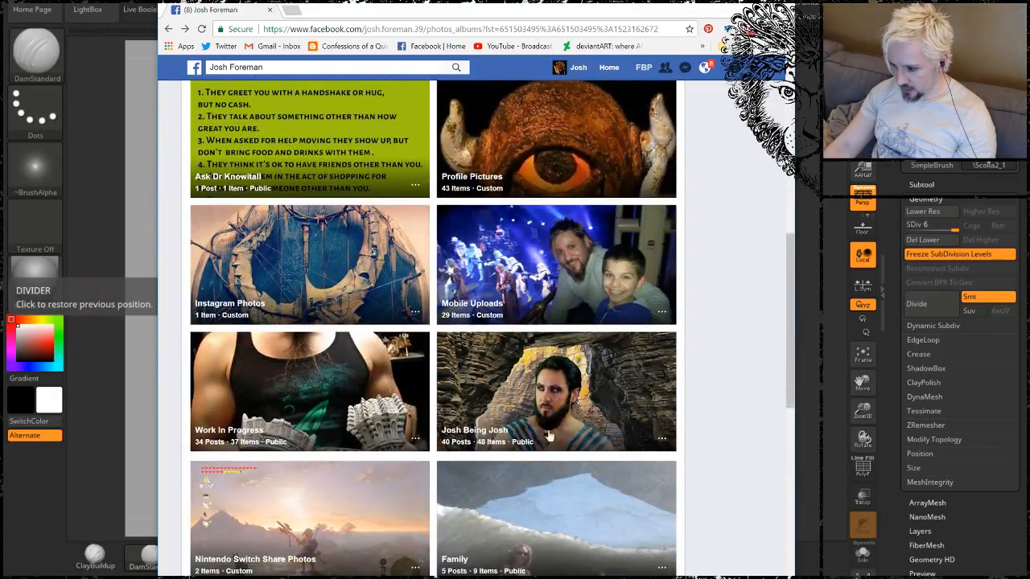
{"action": "scroll", "coordinate": [554, 366], "scroll_direction": "down", "scroll_amount": 1}
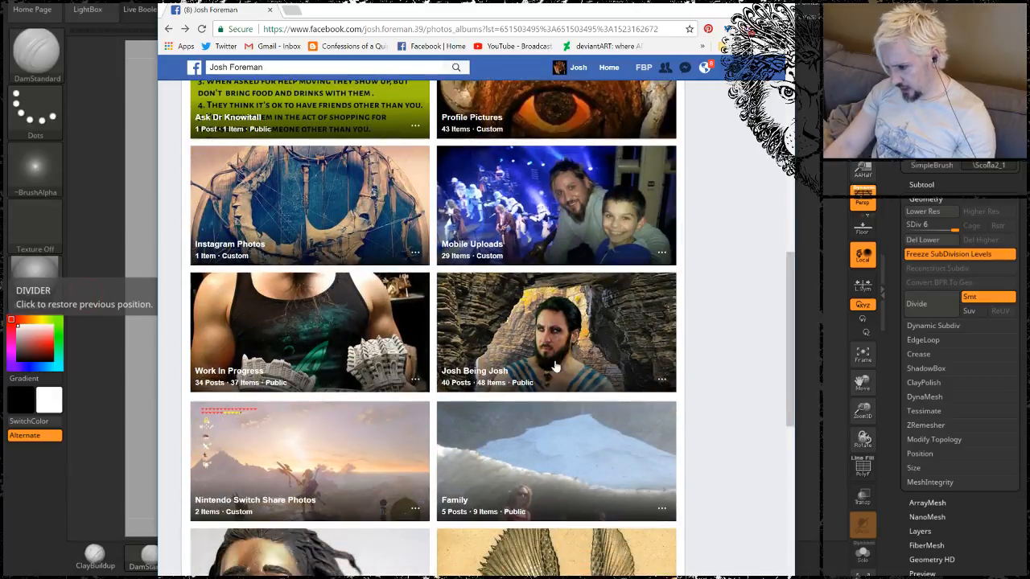
Open the album of miscellaneous self-portraits, view the costume photo with blue shoulder stripes and return to ZBrush.
{"action": "left_click", "coordinate": [508, 324]}
{"action": "scroll", "coordinate": [434, 312], "scroll_direction": "down", "scroll_amount": 2}
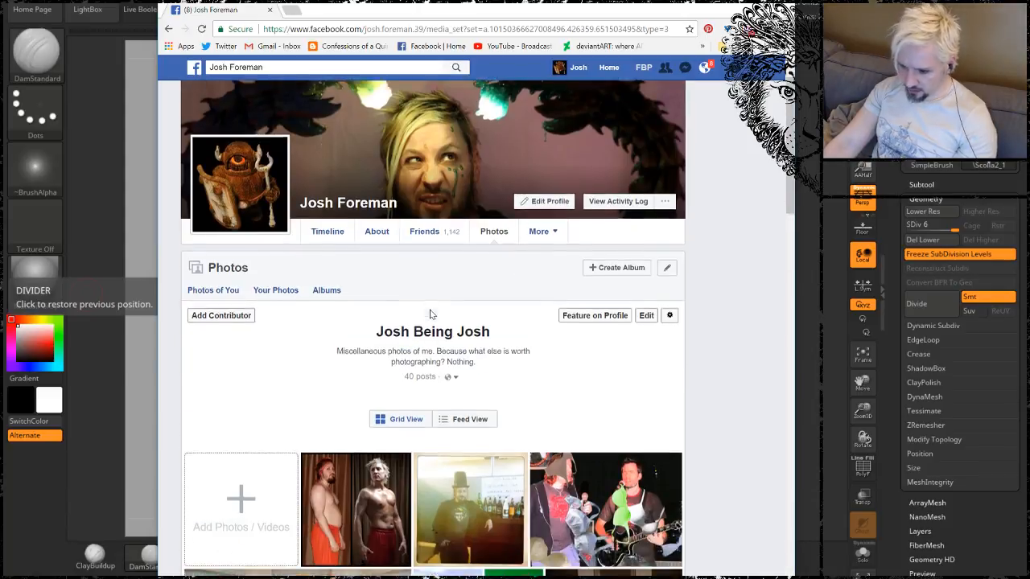
{"action": "scroll", "coordinate": [430, 314], "scroll_direction": "down", "scroll_amount": 3}
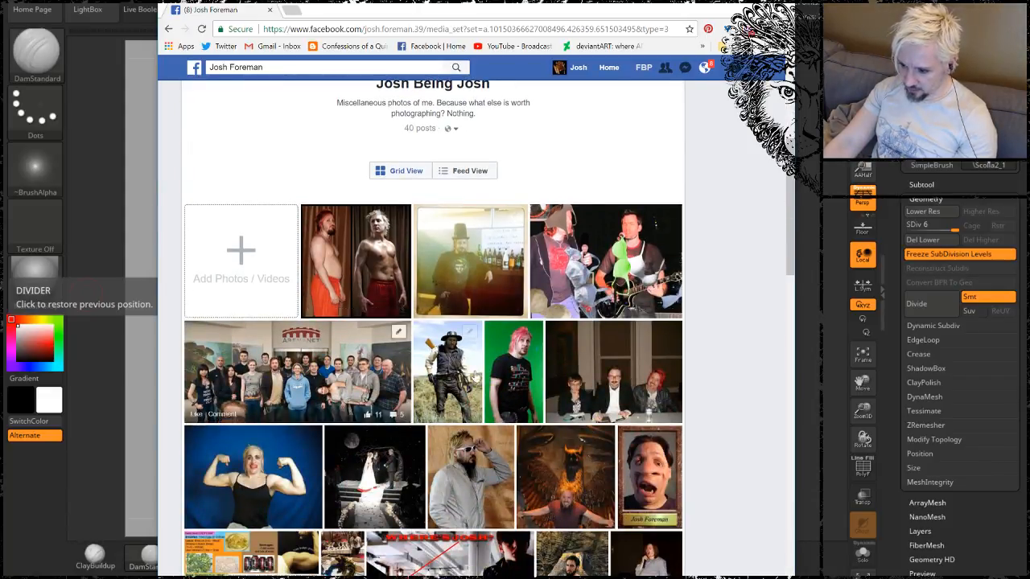
{"action": "scroll", "coordinate": [476, 377], "scroll_direction": "down", "scroll_amount": 2}
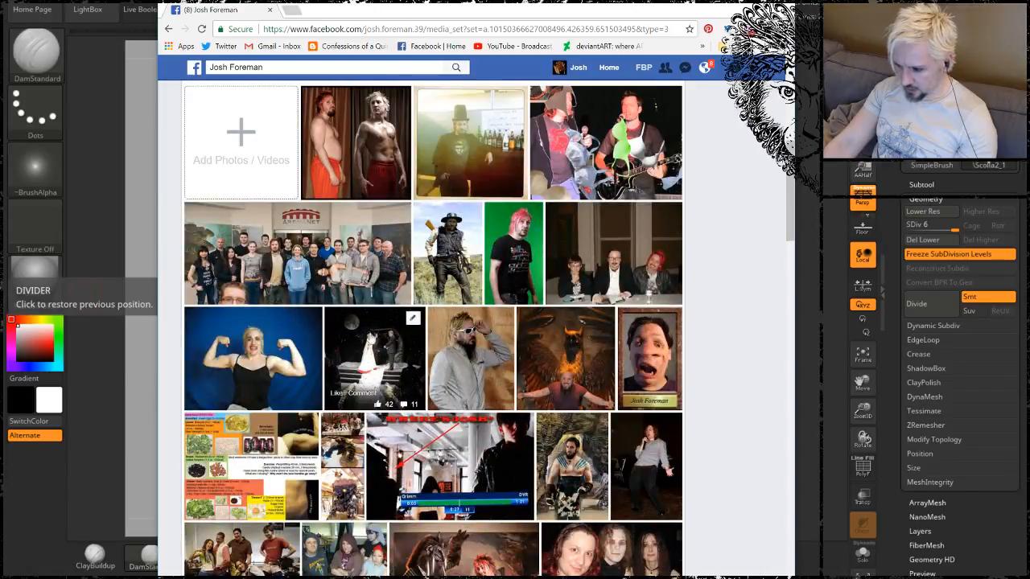
{"action": "left_click", "coordinate": [580, 464]}
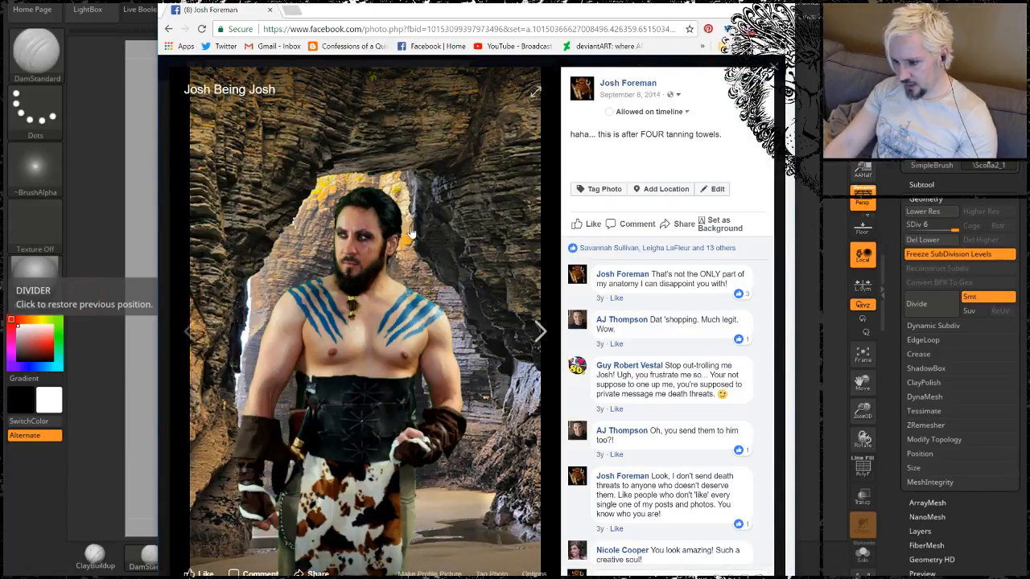
{"action": "left_click", "coordinate": [724, 10]}
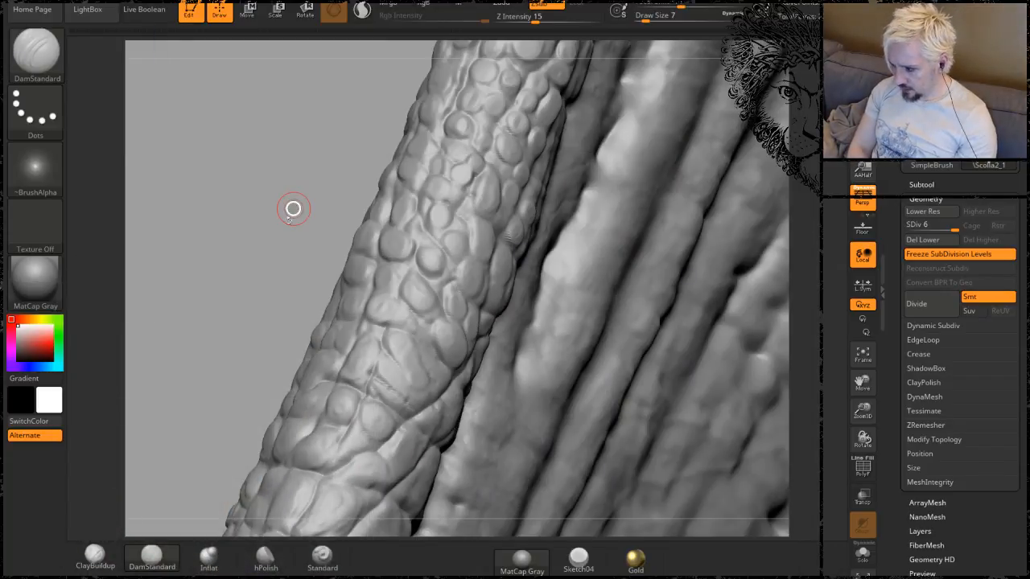
Examine the rounded scales around the spine's slanted creases from several angles, comparing the lower and higher subdivision levels.
{"action": "key", "text": "shift+d"}
{"action": "key", "text": "d"}
{"action": "key", "text": "shift+d"}
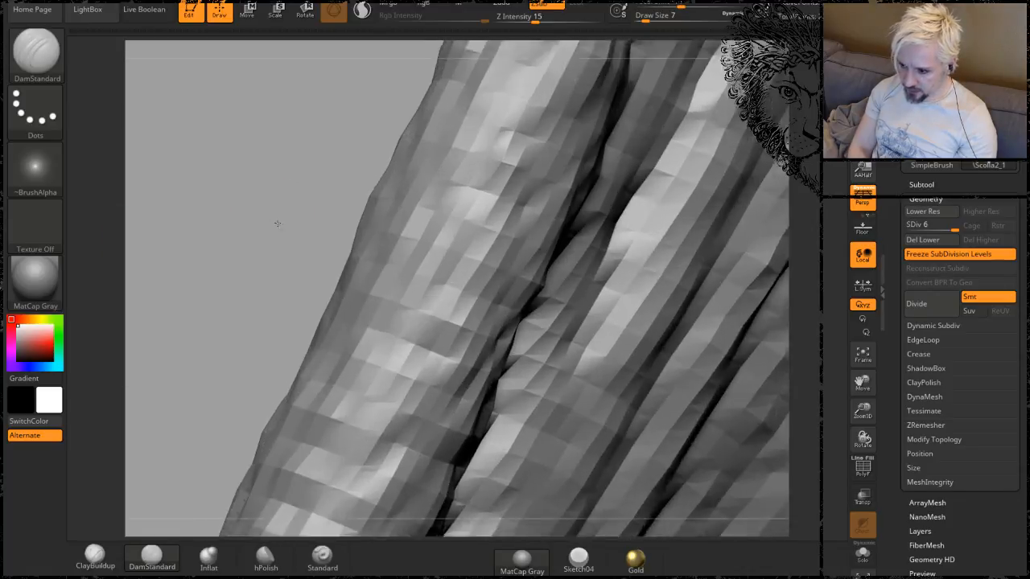
{"action": "key", "text": "d"}
{"action": "key", "text": "shift+d"}
{"action": "key", "text": "d"}
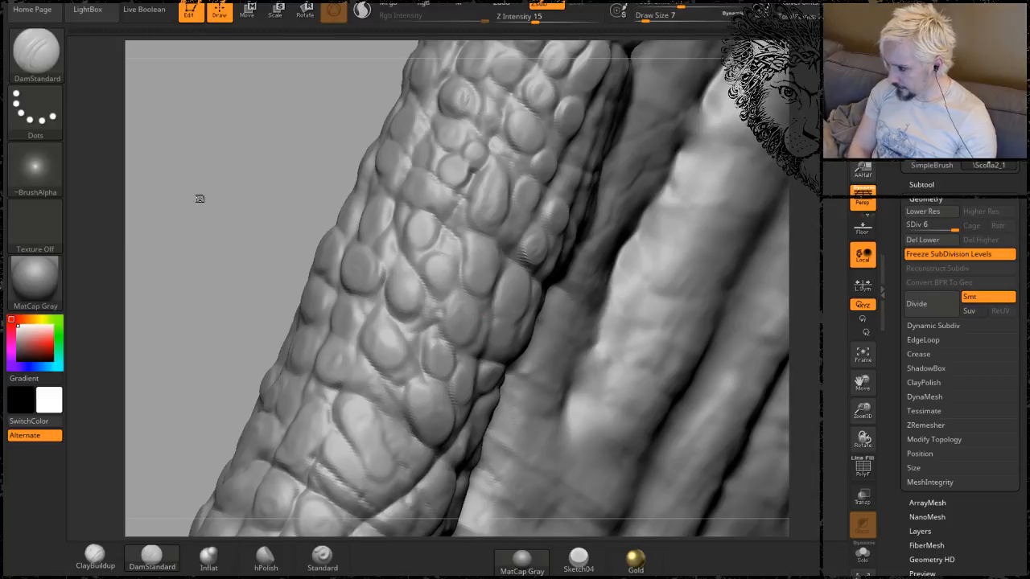
{"action": "key", "text": "shift+d"}
{"action": "key", "text": "d"}
{"action": "key", "text": "shift+d"}
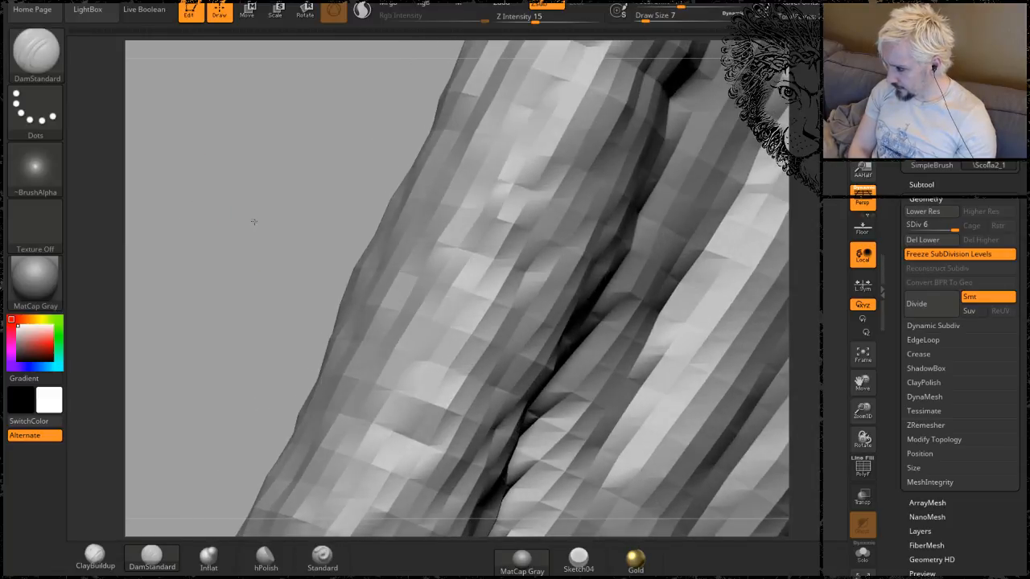
{"action": "key", "text": "d"}
{"action": "key", "text": "shift+d"}
{"action": "key", "text": "d"}
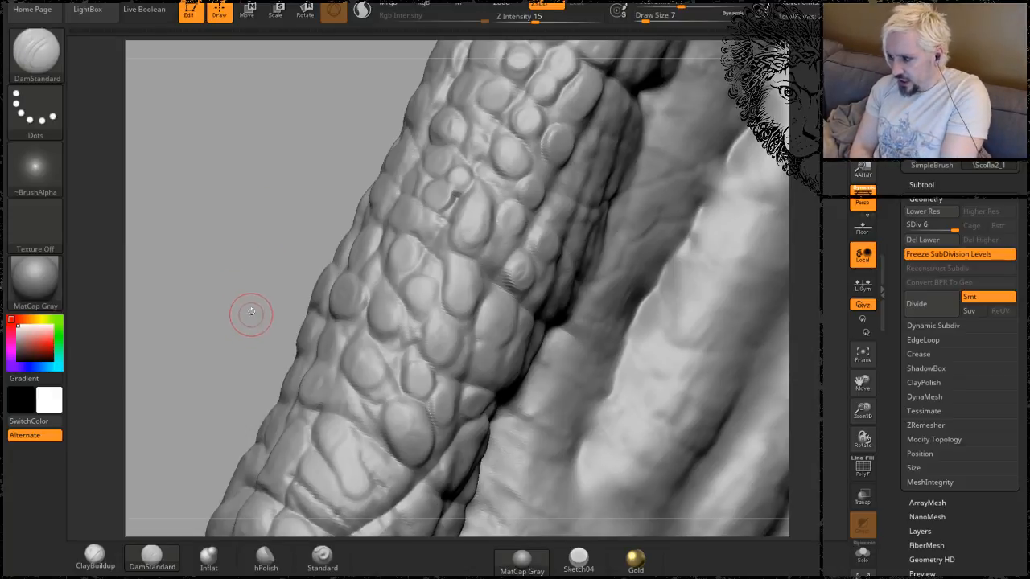
{"action": "key", "text": "shift+d"}
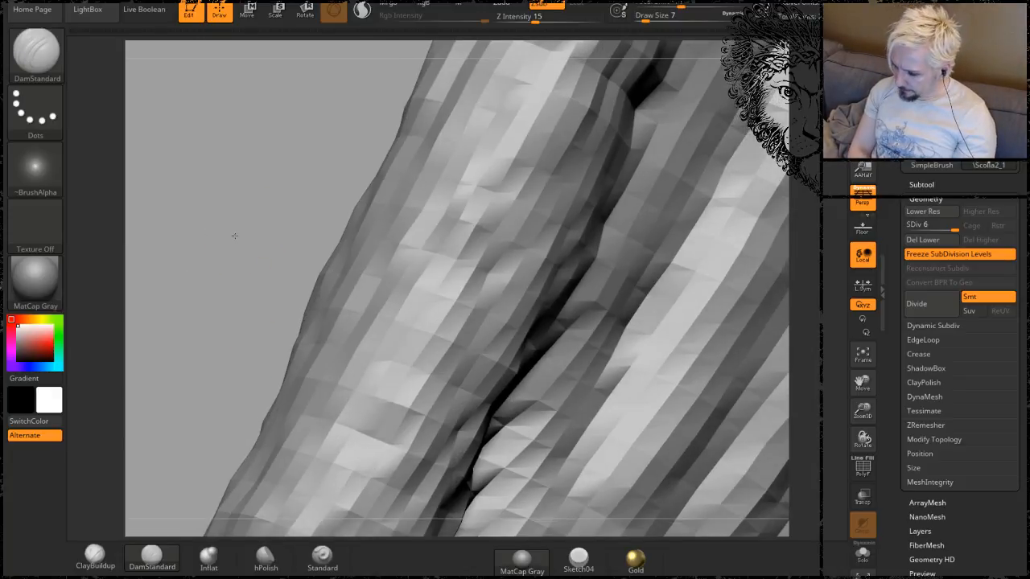
{"action": "key", "text": "d"}
{"action": "key", "text": "shift+d"}
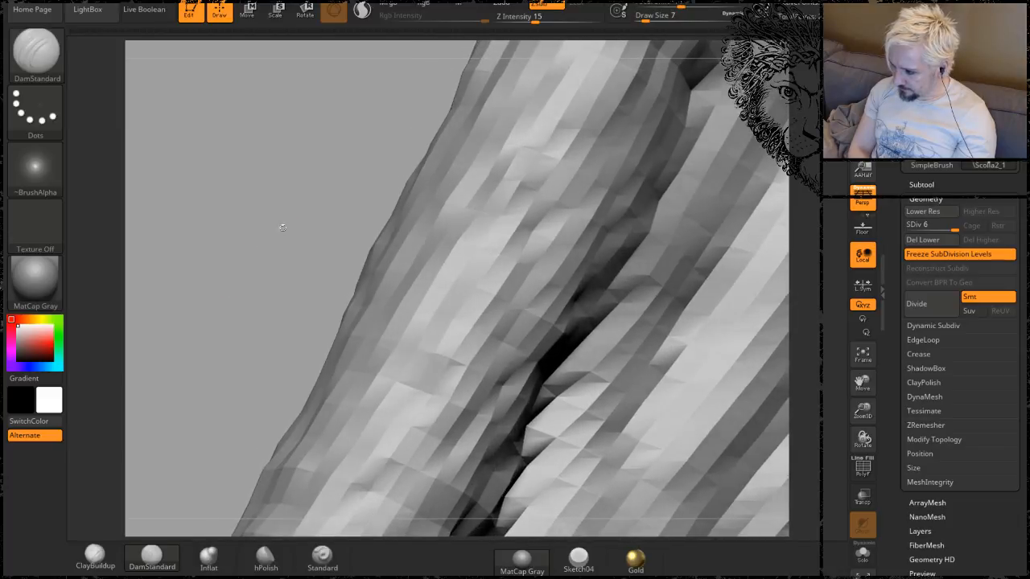
{"action": "left_click_drag", "start_coordinate": [282, 228], "coordinate": [430, 268]}
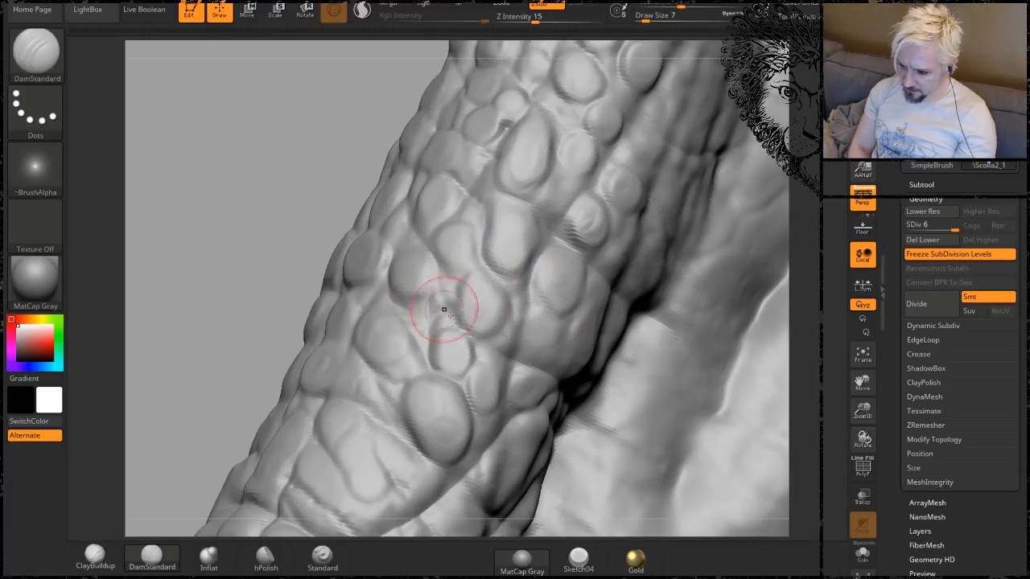
Examine the scale pattern along the whole fin spine, from the creased base plates to the unscaled upper part.
{"action": "left_click_drag", "start_coordinate": [252, 230], "coordinate": [172, 56]}
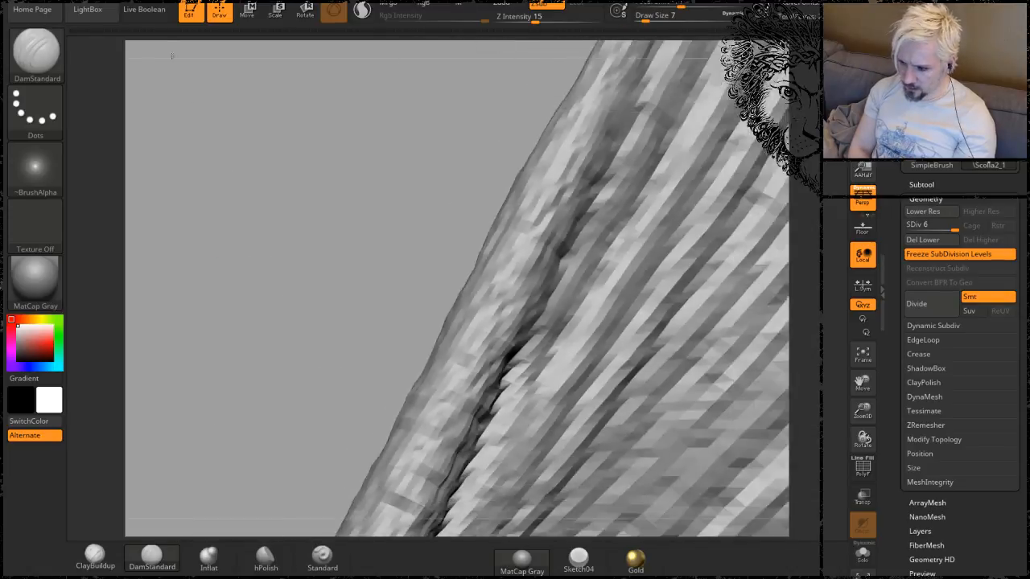
{"action": "left_click_drag", "start_coordinate": [373, 190], "coordinate": [428, 234]}
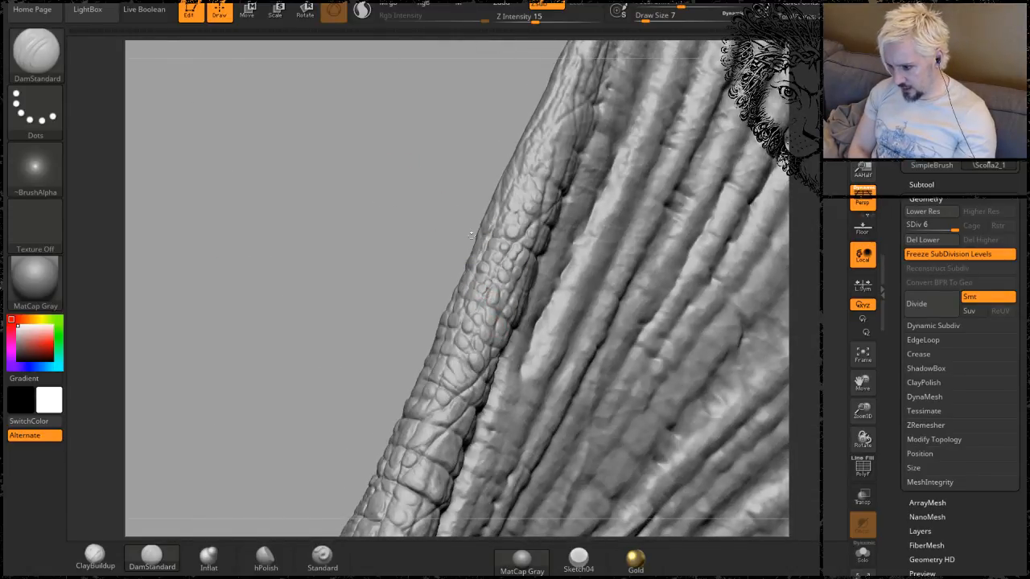
{"action": "mouse_move", "coordinate": [364, 217]}
{"action": "left_mouse_down"}
{"action": "mouse_move", "coordinate": [421, 225]}
{"action": "mouse_move", "coordinate": [487, 336]}
{"action": "left_mouse_up"}
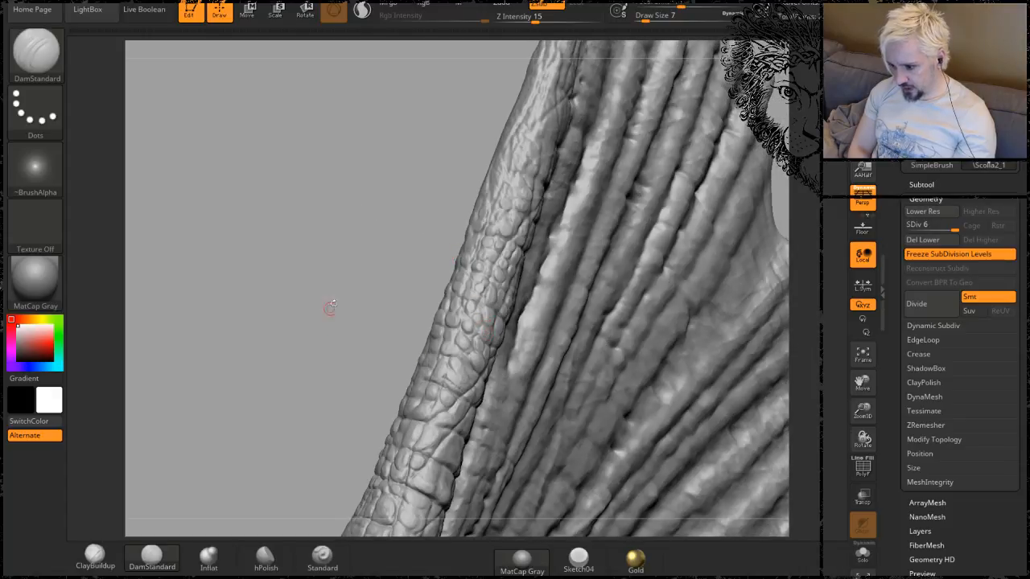
{"action": "left_click_drag", "start_coordinate": [329, 306], "coordinate": [421, 393]}
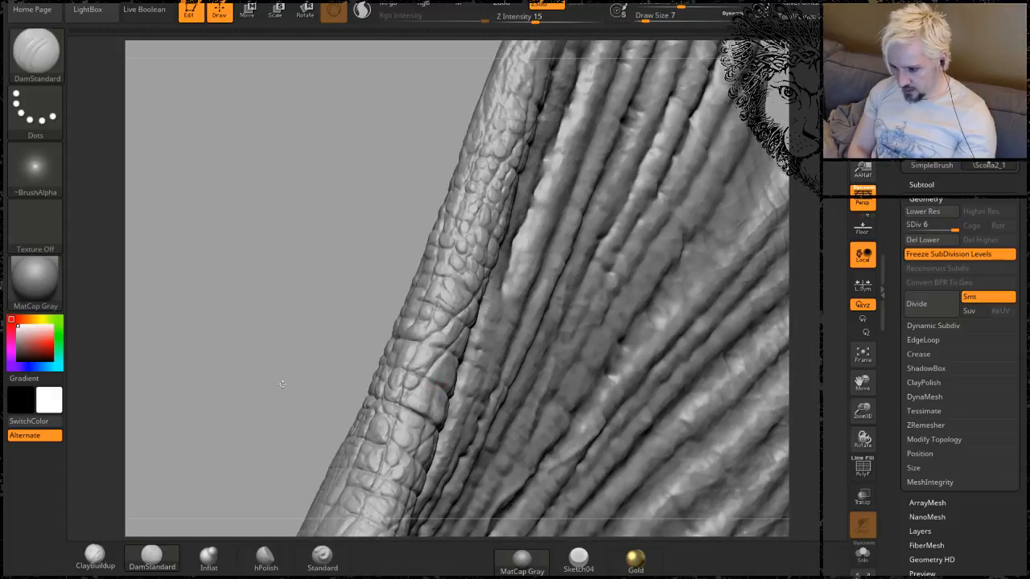
{"action": "mouse_move", "coordinate": [280, 298]}
{"action": "left_mouse_down"}
{"action": "mouse_move", "coordinate": [283, 228]}
{"action": "mouse_move", "coordinate": [411, 290]}
{"action": "left_mouse_up"}
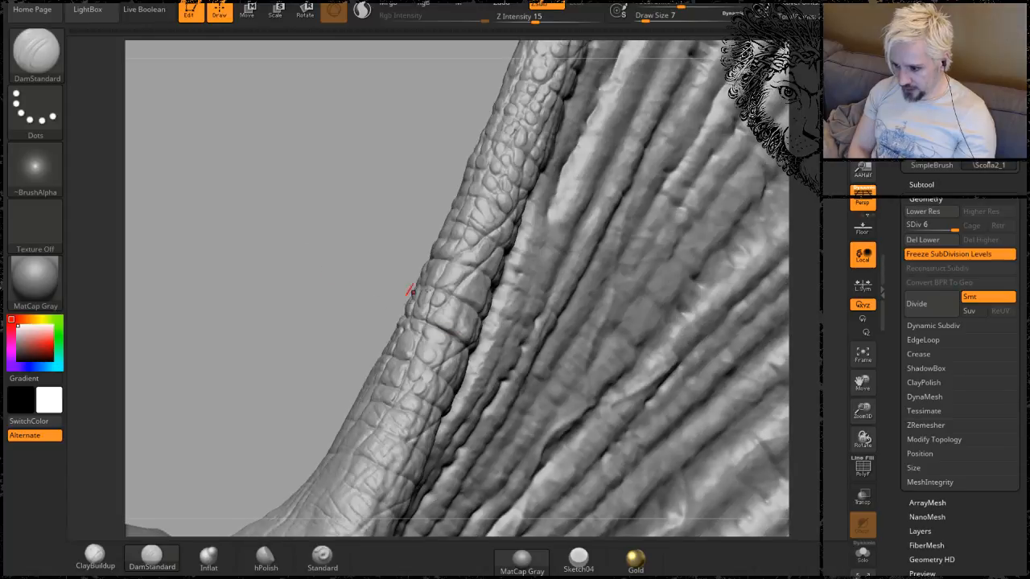
{"action": "left_click_drag", "start_coordinate": [352, 133], "coordinate": [465, 289]}
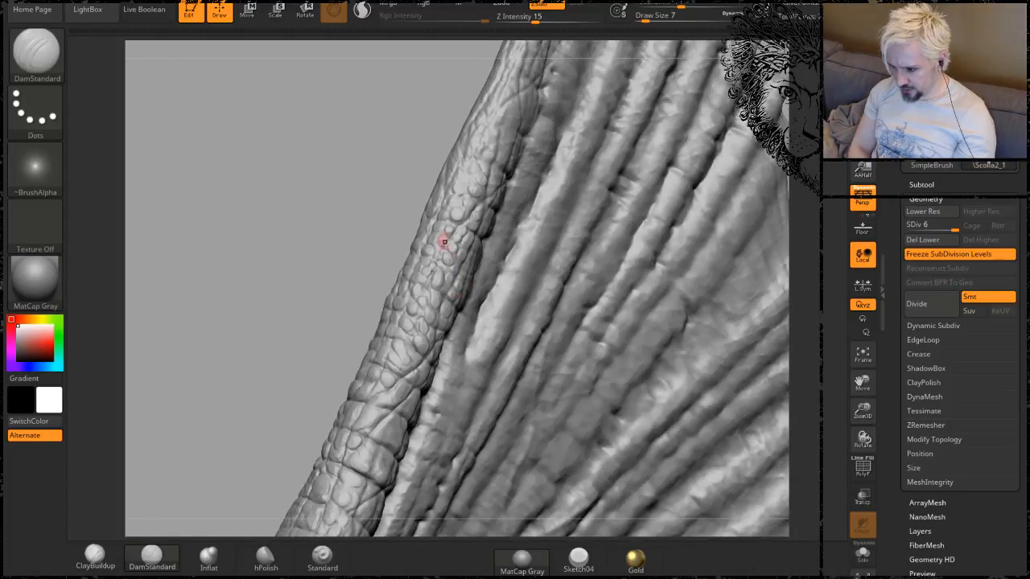
{"action": "mouse_move", "coordinate": [321, 152]}
{"action": "left_mouse_down"}
{"action": "mouse_move", "coordinate": [305, 184]}
{"action": "mouse_move", "coordinate": [394, 214]}
{"action": "left_mouse_up"}
{"action": "mouse_move", "coordinate": [241, 166]}
{"action": "left_mouse_down"}
{"action": "mouse_move", "coordinate": [264, 172]}
{"action": "mouse_move", "coordinate": [276, 191]}
{"action": "left_mouse_up"}
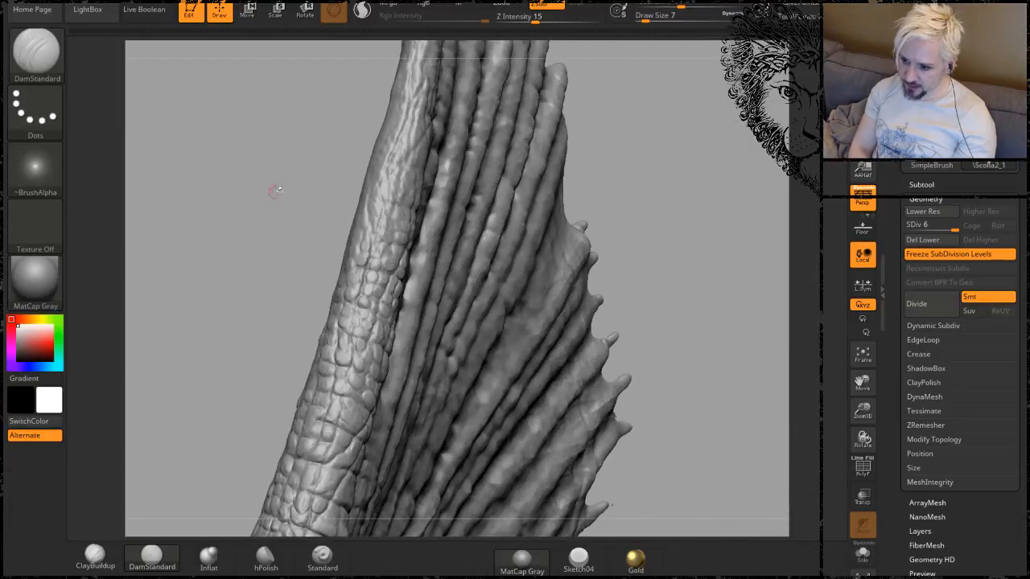
{"action": "left_click_drag", "start_coordinate": [612, 156], "coordinate": [613, 161]}
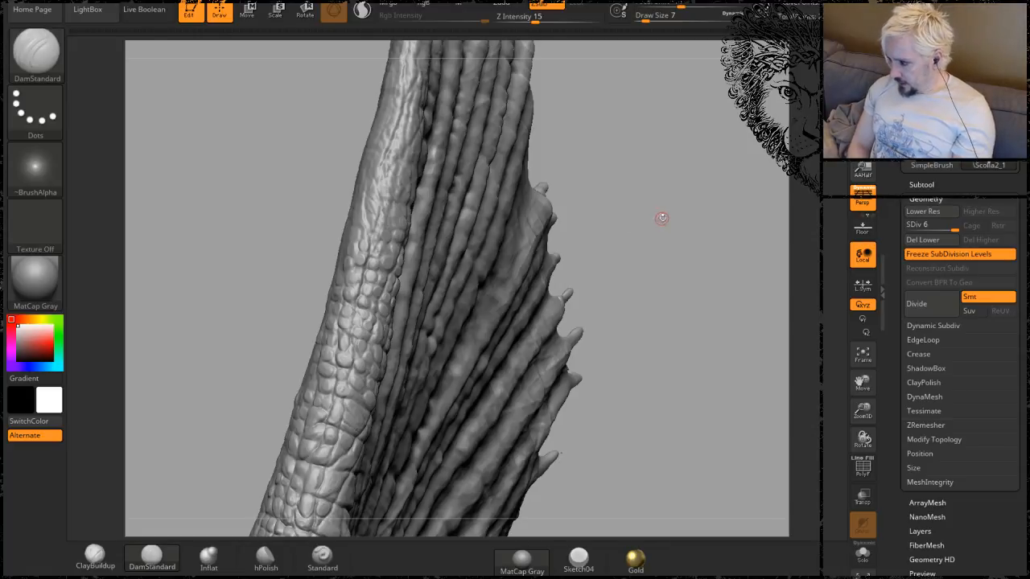
{"action": "mouse_move", "coordinate": [656, 253]}
{"action": "left_mouse_down", "text": "alt"}
{"action": "mouse_move", "coordinate": [651, 225]}
{"action": "mouse_move", "coordinate": [643, 318]}
{"action": "left_mouse_up", "text": "alt"}
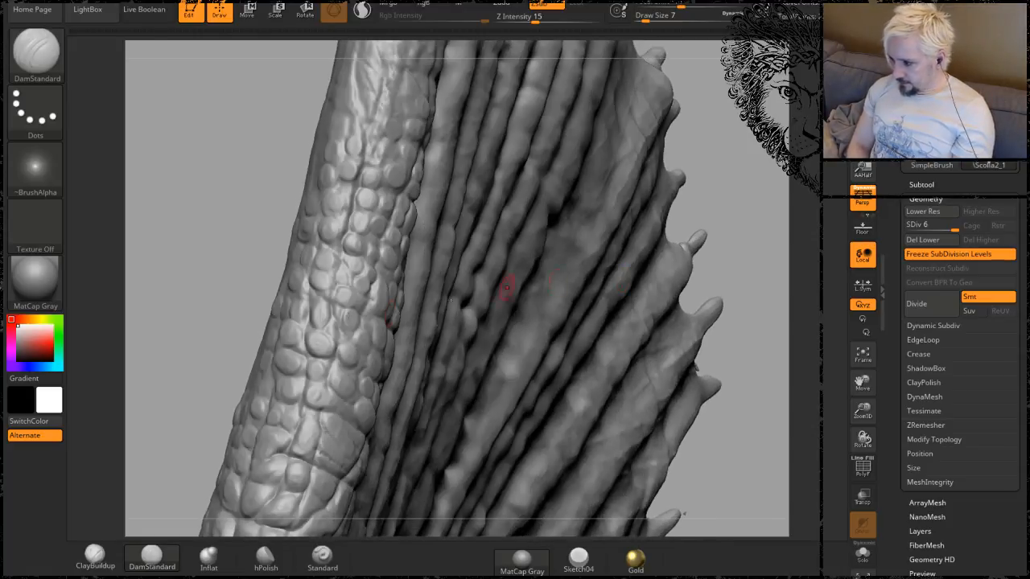
Build up a rounded scale in the gap along the spine's inner side with ClayBuildup, then fill out and smooth its neighbours.
{"action": "left_click_drag", "start_coordinate": [185, 256], "coordinate": [254, 248], "text": "alt"}
{"action": "left_click_drag", "start_coordinate": [247, 219], "coordinate": [611, 299]}
{"action": "left_click_drag", "start_coordinate": [592, 213], "coordinate": [502, 239]}
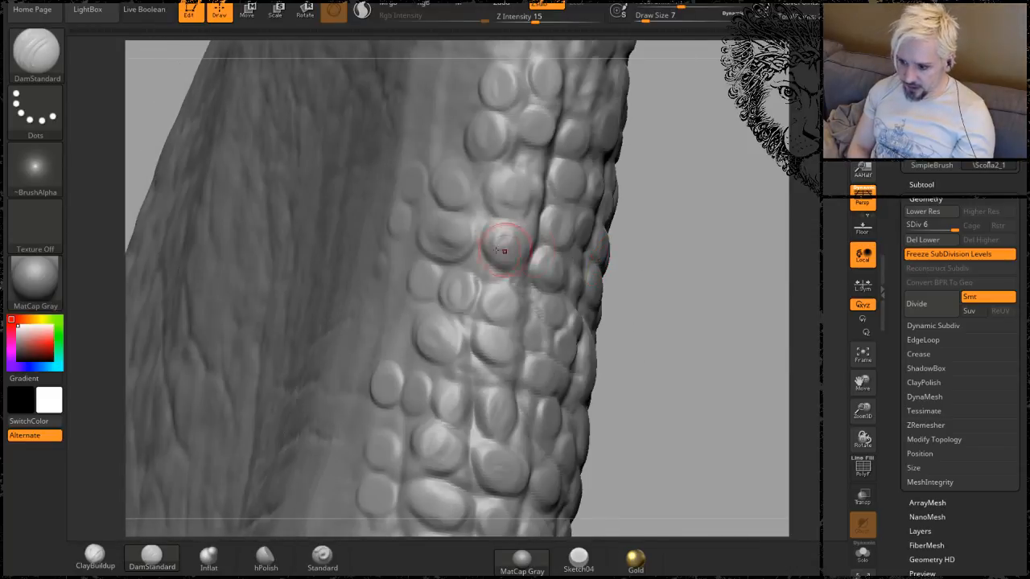
{"action": "key", "text": "shift"}
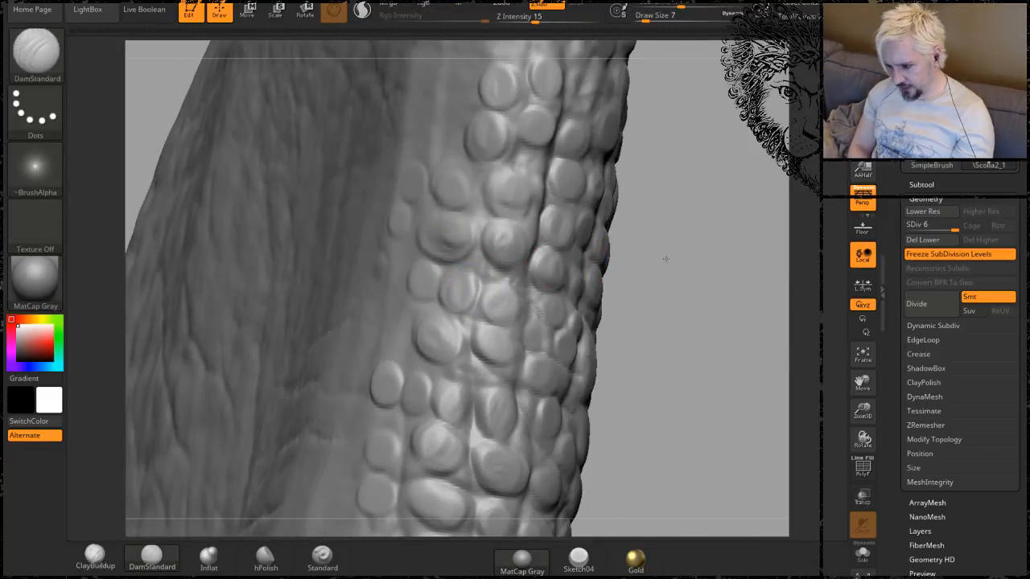
{"action": "left_click_drag", "start_coordinate": [666, 259], "coordinate": [712, 266]}
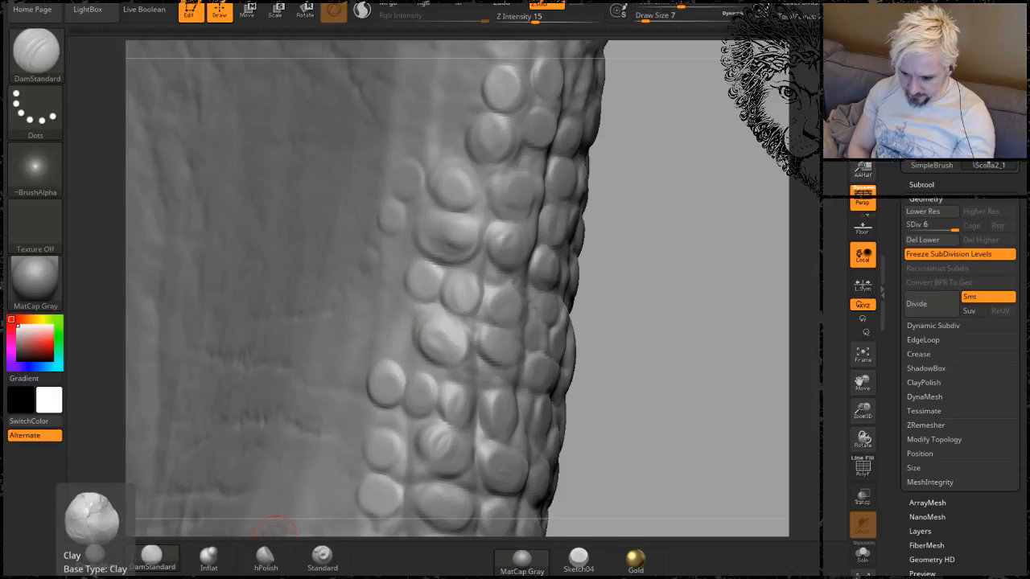
{"action": "left_click", "coordinate": [97, 560]}
{"action": "left_click_drag", "start_coordinate": [394, 333], "coordinate": [384, 314]}
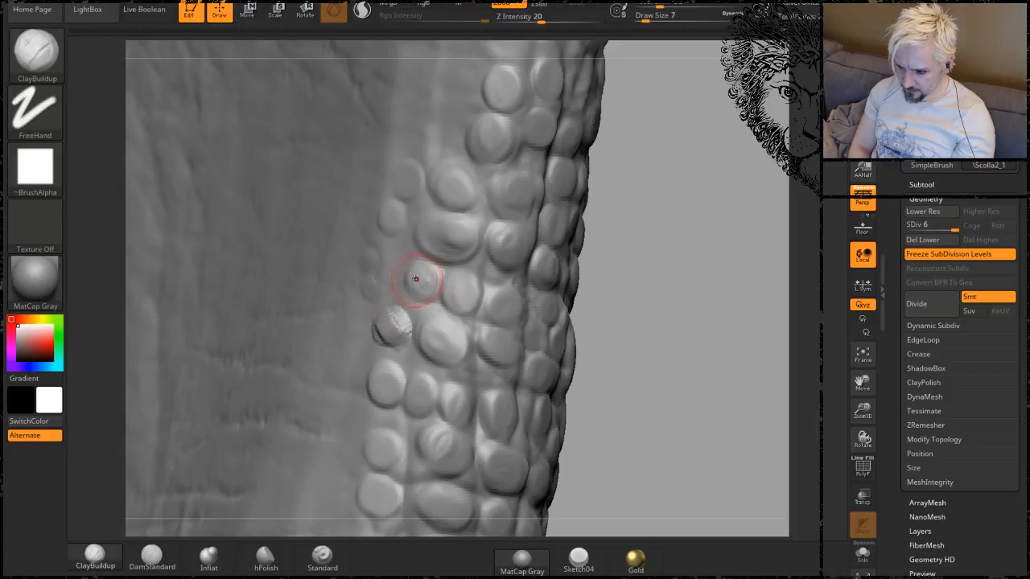
{"action": "left_click_drag", "start_coordinate": [416, 279], "coordinate": [468, 303]}
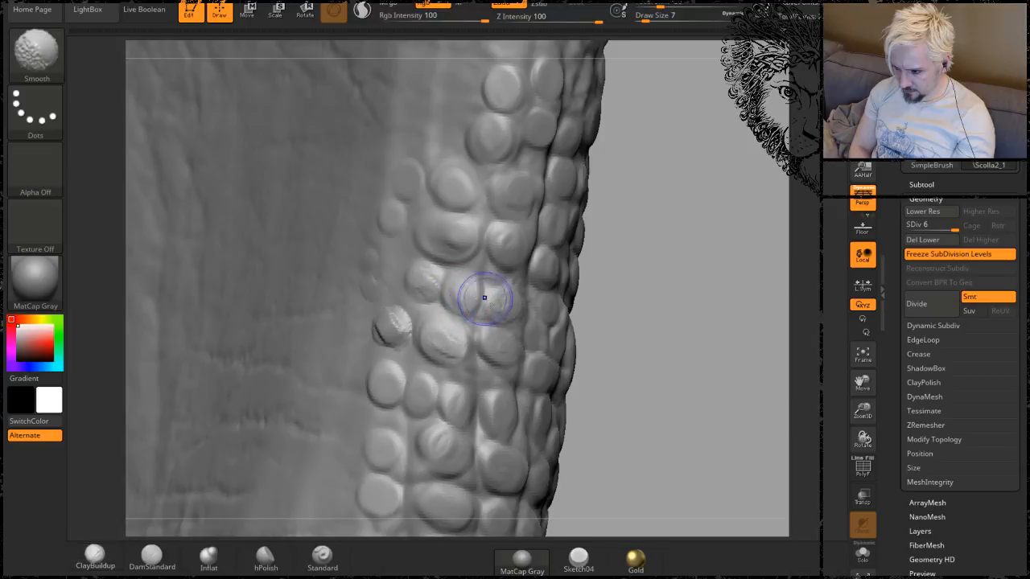
{"action": "left_click_drag", "start_coordinate": [418, 338], "coordinate": [391, 334], "text": "shift"}
{"action": "left_click_drag", "start_coordinate": [433, 285], "coordinate": [459, 283], "text": "shift"}
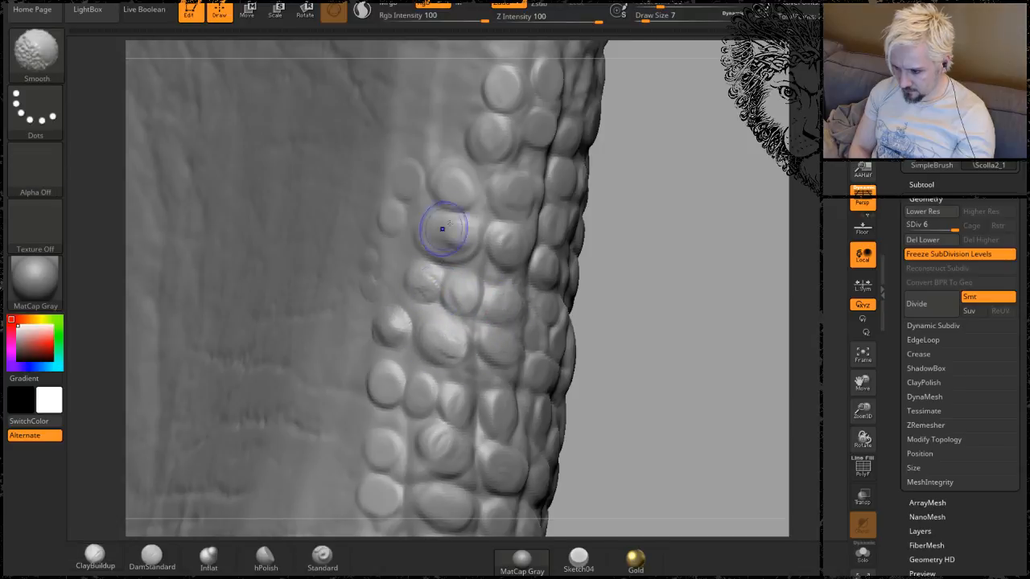
Round off and smooth the two uppermost scales on the spine's inner side.
{"action": "left_click_drag", "start_coordinate": [642, 215], "coordinate": [646, 297]}
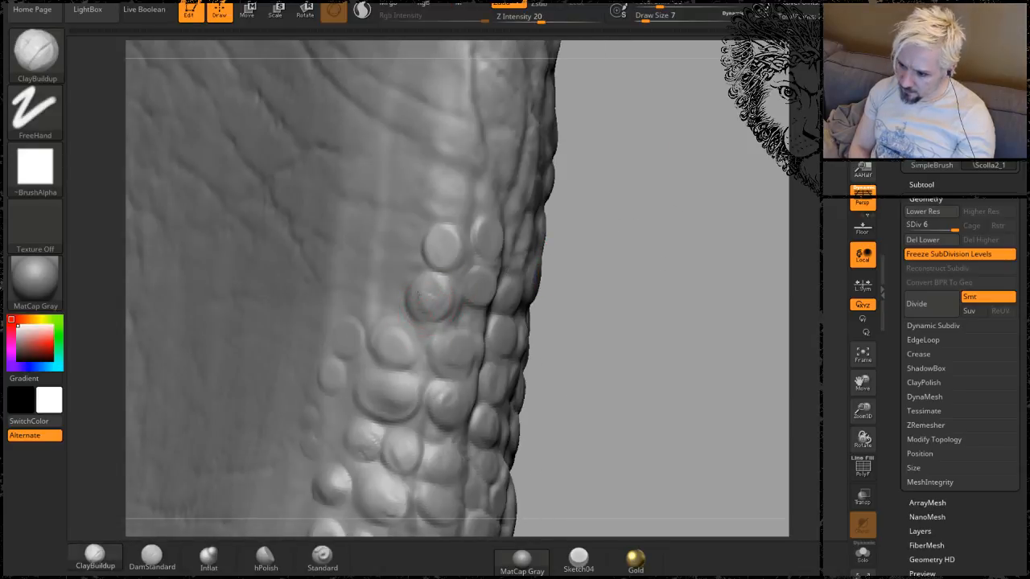
{"action": "left_click_drag", "start_coordinate": [442, 234], "coordinate": [444, 251], "text": "shift"}
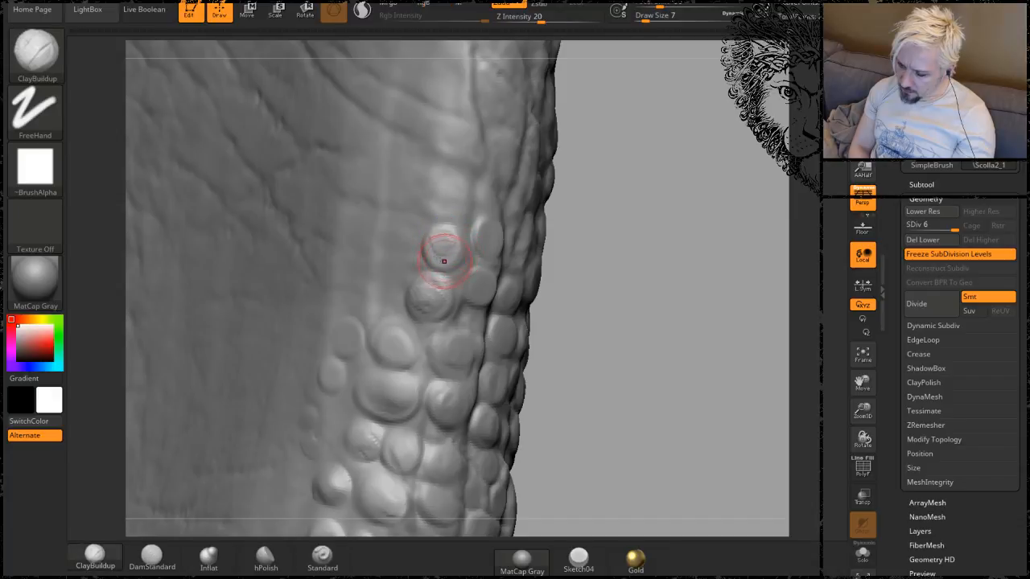
{"action": "mouse_move", "coordinate": [447, 310]}
{"action": "left_mouse_down", "text": "shift"}
{"action": "mouse_move", "coordinate": [441, 255]}
{"action": "mouse_move", "coordinate": [440, 298]}
{"action": "left_mouse_up", "text": "shift"}
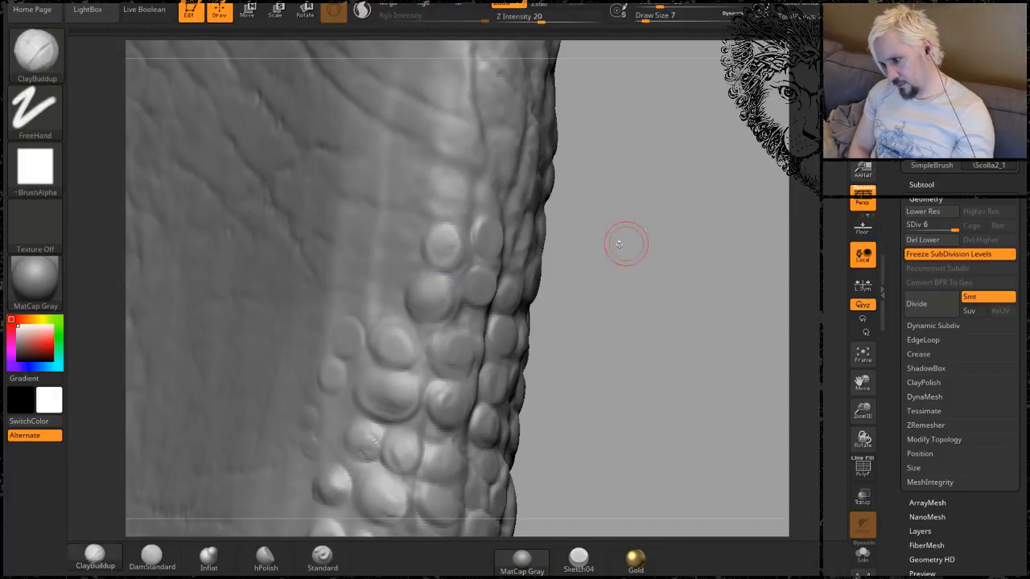
Add a rounded scale with the Clay brush above the uppermost pair on the spine's front and smooth it.
{"action": "mouse_move", "coordinate": [680, 268]}
{"action": "left_mouse_down"}
{"action": "mouse_move", "coordinate": [646, 263]}
{"action": "mouse_move", "coordinate": [639, 241]}
{"action": "mouse_move", "coordinate": [681, 269]}
{"action": "left_mouse_up"}
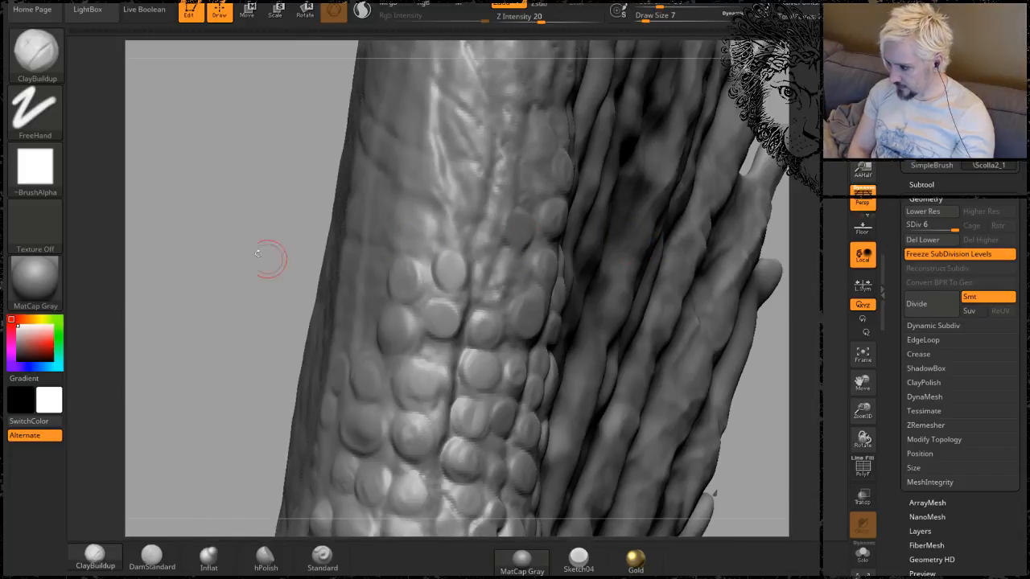
{"action": "mouse_move", "coordinate": [246, 222]}
{"action": "left_mouse_down"}
{"action": "mouse_move", "coordinate": [276, 241]}
{"action": "mouse_move", "coordinate": [283, 269]}
{"action": "mouse_move", "coordinate": [310, 282]}
{"action": "mouse_move", "coordinate": [276, 306]}
{"action": "left_mouse_up"}
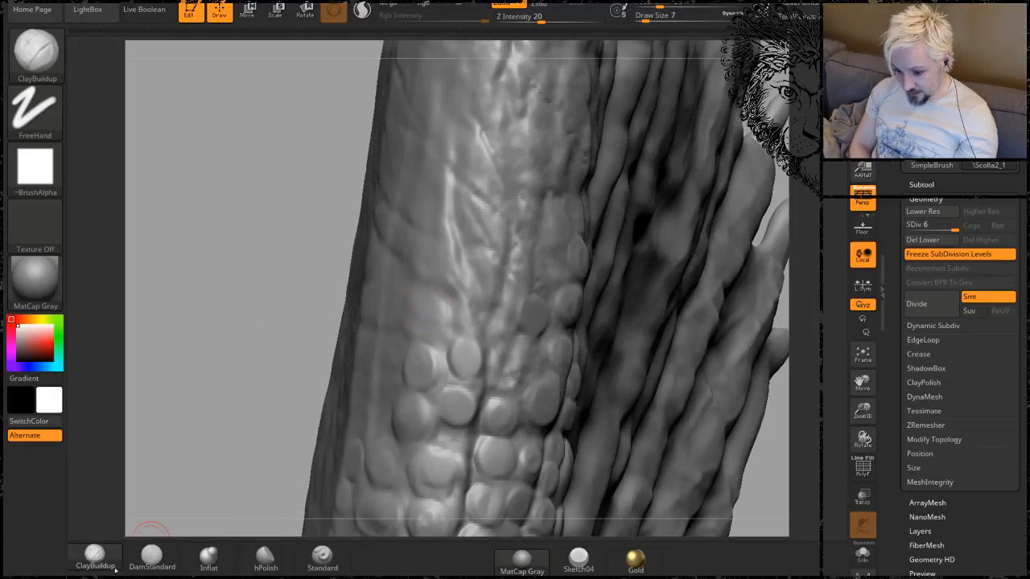
{"action": "mouse_move", "coordinate": [433, 310]}
{"action": "left_mouse_down", "text": "shift"}
{"action": "mouse_move", "coordinate": [430, 323]}
{"action": "mouse_move", "coordinate": [439, 317]}
{"action": "left_mouse_up", "text": "shift"}
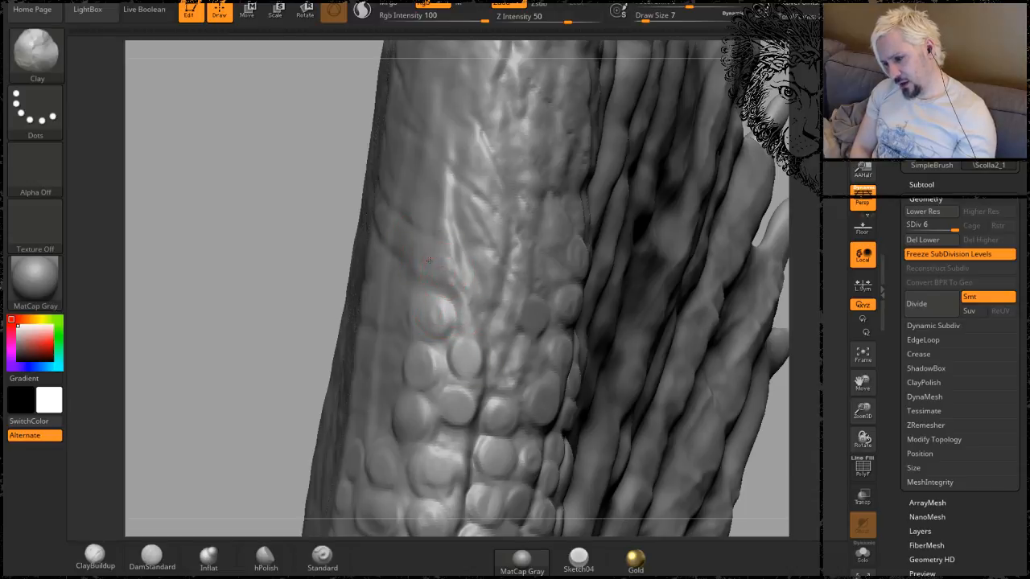
Build more rounded Clay scales above the finished rows, along the fin-facing edge and centre of the spine.
{"action": "left_click_drag", "start_coordinate": [239, 195], "coordinate": [510, 316]}
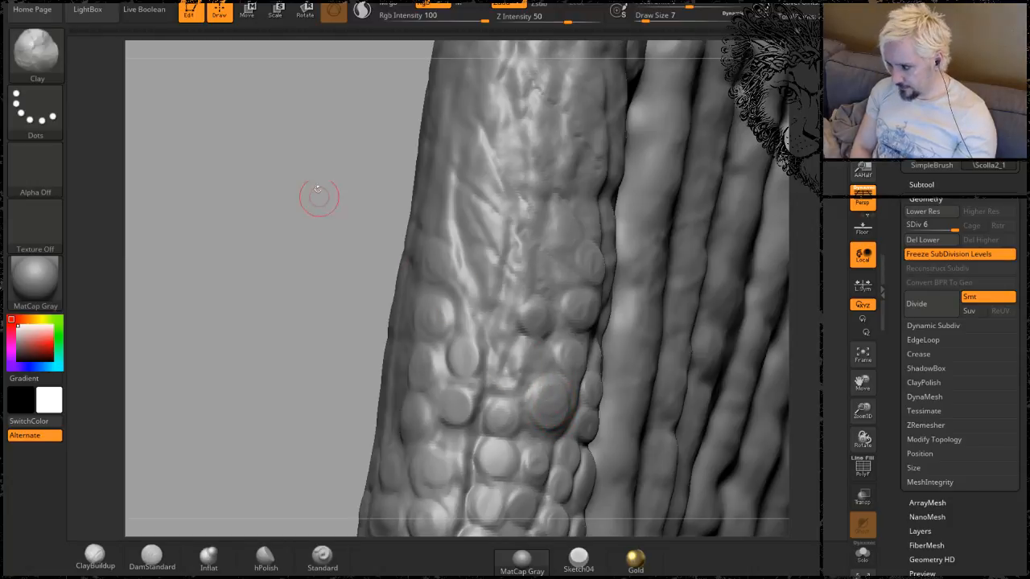
{"action": "mouse_move", "coordinate": [321, 161]}
{"action": "left_mouse_down"}
{"action": "mouse_move", "coordinate": [292, 184]}
{"action": "mouse_move", "coordinate": [299, 174]}
{"action": "mouse_move", "coordinate": [483, 219]}
{"action": "left_mouse_up"}
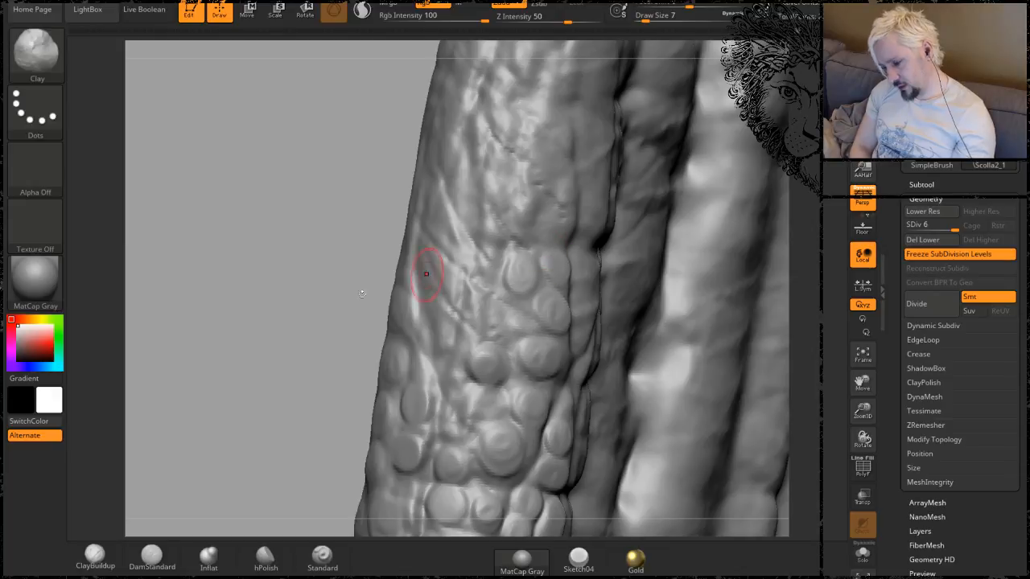
{"action": "mouse_move", "coordinate": [260, 295]}
{"action": "left_mouse_down", "text": "alt"}
{"action": "mouse_move", "coordinate": [225, 250]}
{"action": "mouse_move", "coordinate": [224, 229]}
{"action": "mouse_move", "coordinate": [254, 228]}
{"action": "left_mouse_up", "text": "alt"}
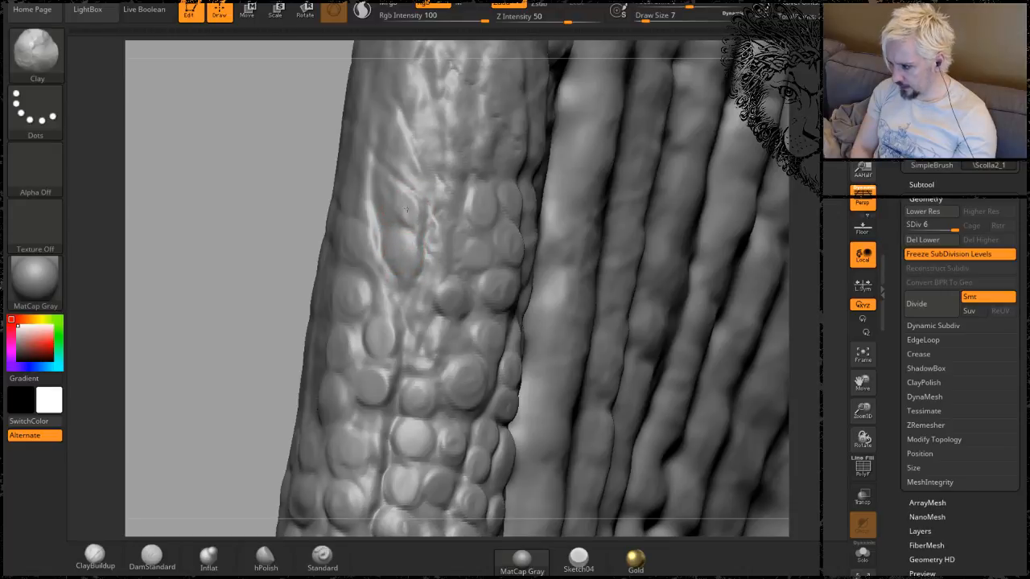
Extend the scales further up the spine's front with small oval and teardrop Clay bumps, then check both fins on the head.
{"action": "mouse_move", "coordinate": [241, 169]}
{"action": "left_mouse_down"}
{"action": "mouse_move", "coordinate": [249, 154]}
{"action": "mouse_move", "coordinate": [262, 235]}
{"action": "mouse_move", "coordinate": [271, 193]}
{"action": "mouse_move", "coordinate": [292, 196]}
{"action": "mouse_move", "coordinate": [263, 204]}
{"action": "left_mouse_up"}
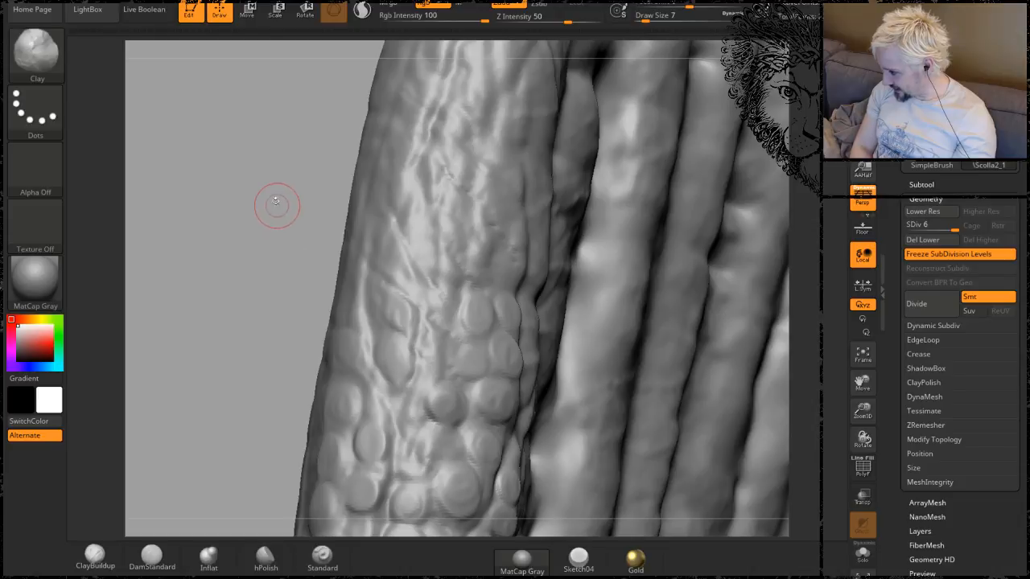
{"action": "mouse_move", "coordinate": [271, 205]}
{"action": "left_mouse_down"}
{"action": "mouse_move", "coordinate": [271, 220]}
{"action": "mouse_move", "coordinate": [383, 235]}
{"action": "left_mouse_up"}
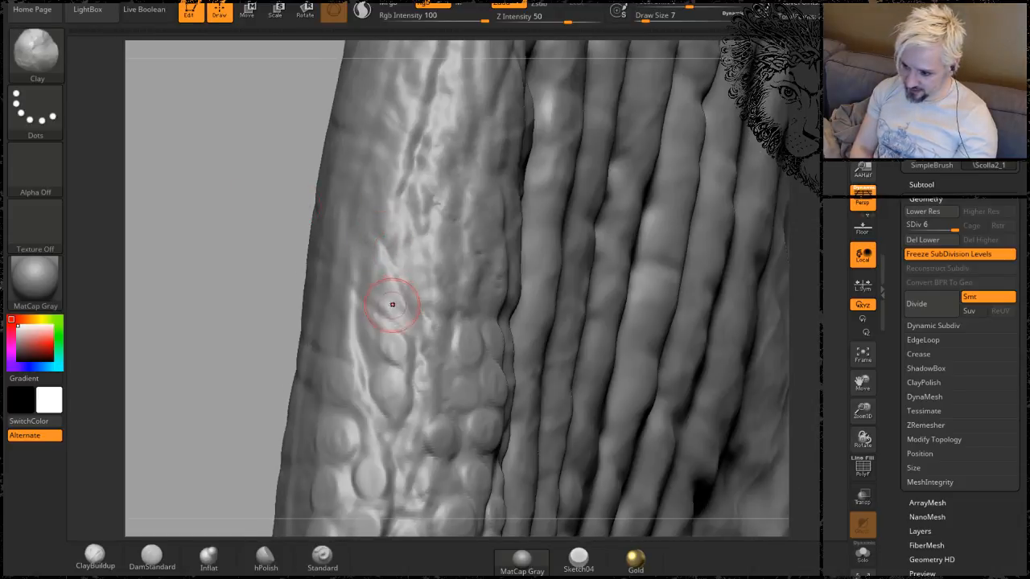
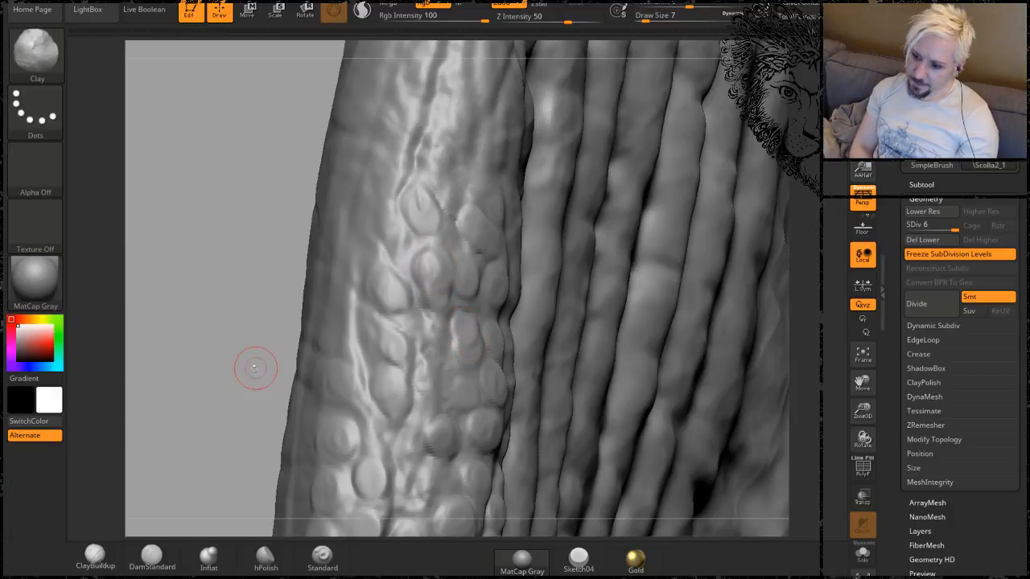
{"action": "left_click_drag", "start_coordinate": [255, 368], "coordinate": [210, 81], "text": "alt"}
{"action": "left_click_drag", "start_coordinate": [342, 416], "coordinate": [280, 211], "text": "alt"}
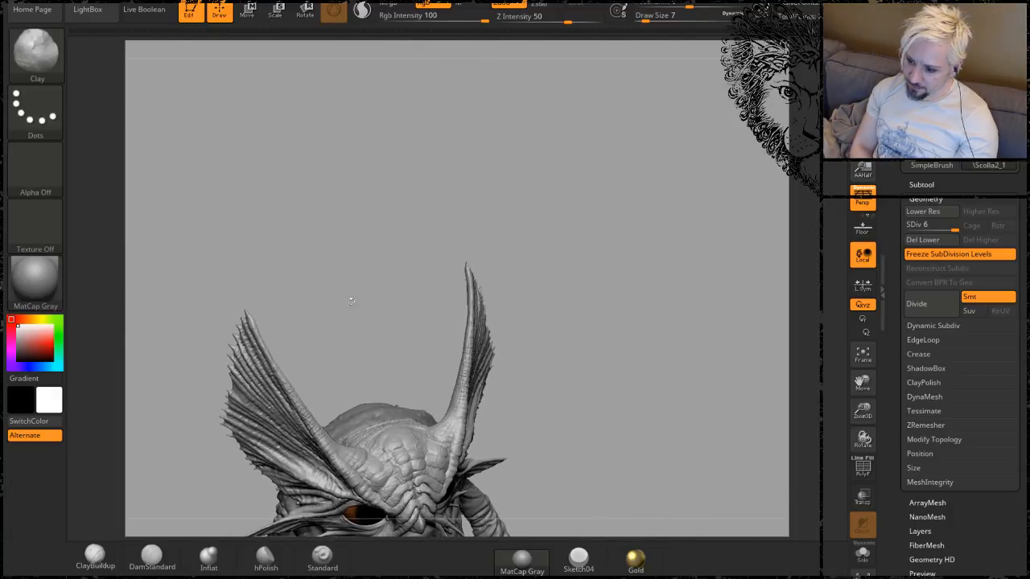
Inspect both fins from the full figure down to the upper spine to check how far the scales reach.
{"action": "left_click_drag", "start_coordinate": [356, 334], "coordinate": [378, 129], "text": "alt"}
{"action": "left_click_drag", "start_coordinate": [570, 271], "coordinate": [581, 252]}
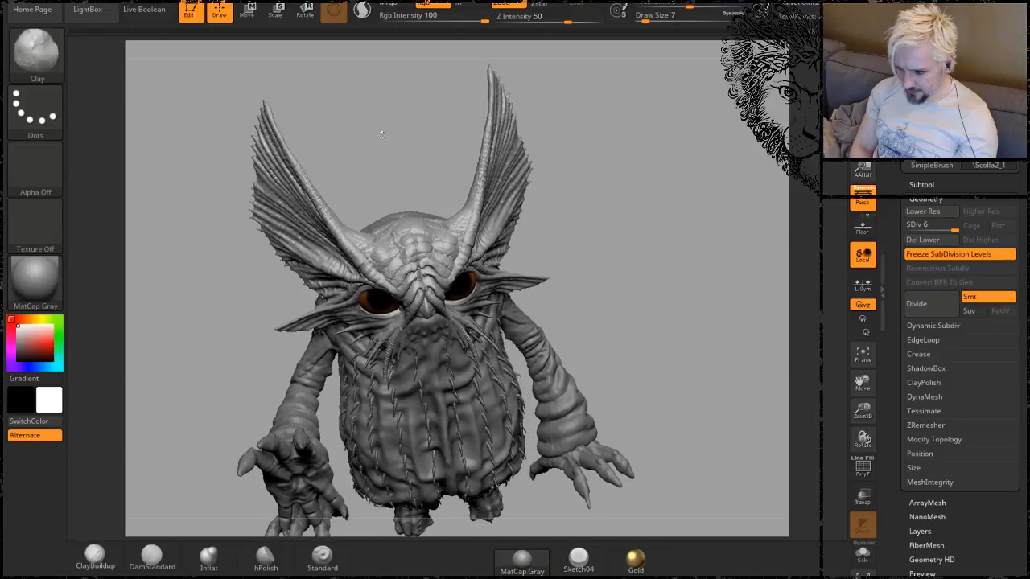
{"action": "left_click_drag", "start_coordinate": [381, 131], "coordinate": [456, 152], "text": "alt"}
{"action": "left_click_drag", "start_coordinate": [487, 94], "coordinate": [455, 147], "text": "alt"}
{"action": "mouse_move", "coordinate": [338, 209]}
{"action": "left_mouse_down", "text": "alt"}
{"action": "mouse_move", "coordinate": [516, 164]}
{"action": "mouse_move", "coordinate": [529, 167]}
{"action": "mouse_move", "coordinate": [526, 184]}
{"action": "mouse_move", "coordinate": [482, 200]}
{"action": "mouse_move", "coordinate": [486, 165]}
{"action": "left_mouse_up", "text": "alt"}
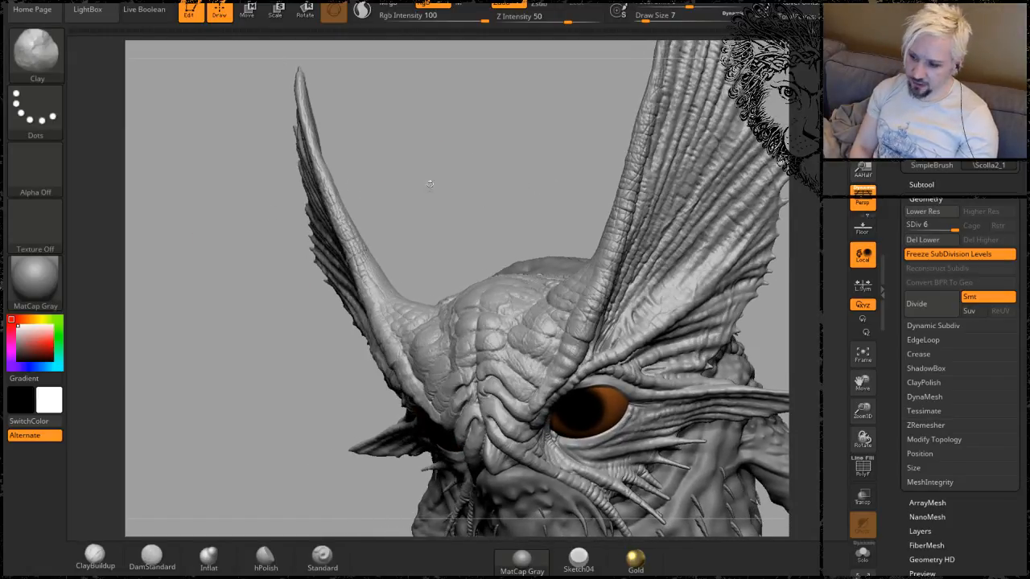
{"action": "left_click_drag", "start_coordinate": [429, 184], "coordinate": [458, 138]}
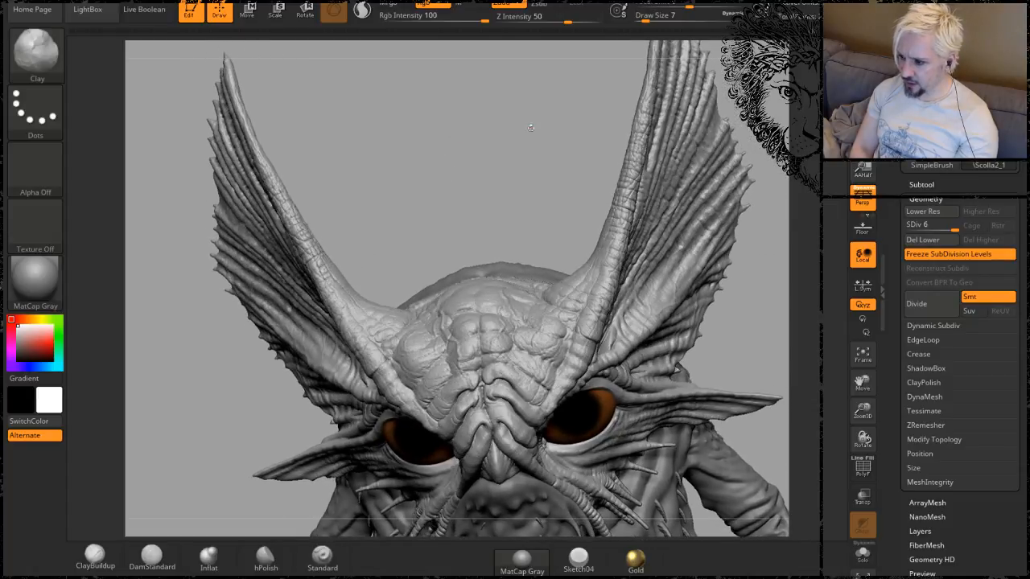
{"action": "mouse_move", "coordinate": [531, 128]}
{"action": "left_mouse_down", "text": "alt"}
{"action": "mouse_move", "coordinate": [391, 207]}
{"action": "mouse_move", "coordinate": [381, 202]}
{"action": "mouse_move", "coordinate": [393, 198]}
{"action": "left_mouse_up", "text": "alt"}
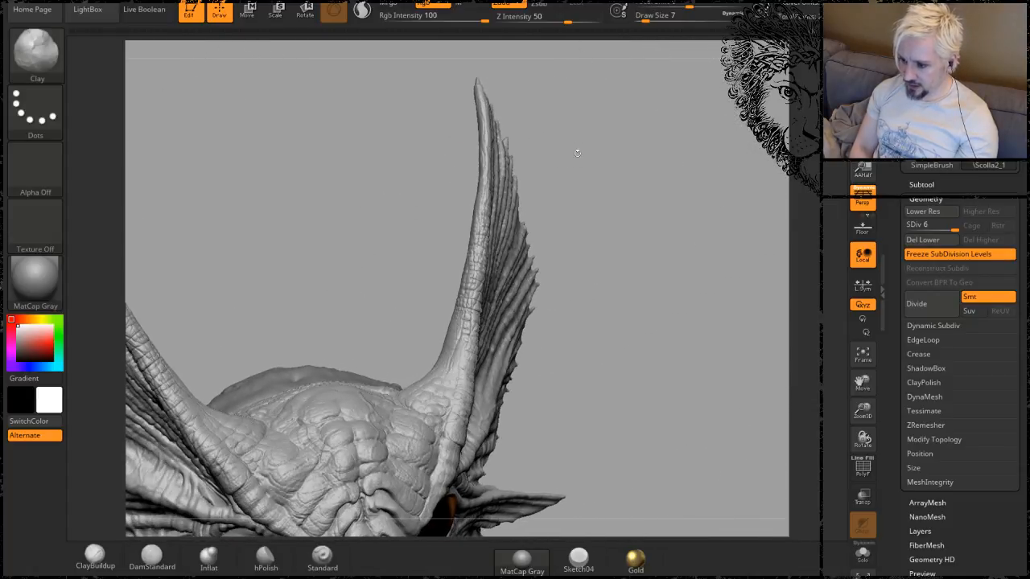
{"action": "left_click_drag", "start_coordinate": [602, 205], "coordinate": [616, 137]}
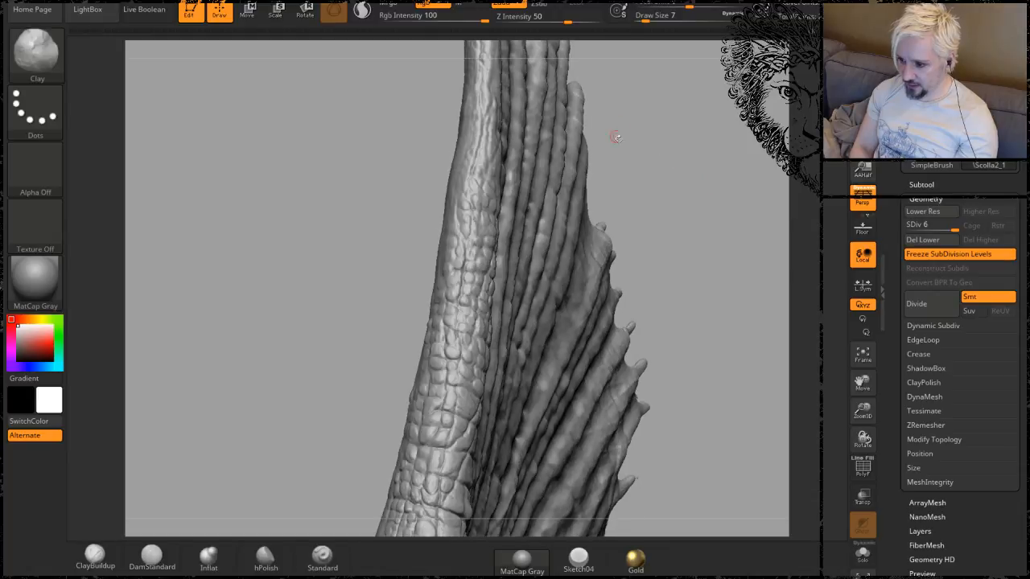
{"action": "left_click_drag", "start_coordinate": [689, 189], "coordinate": [505, 161]}
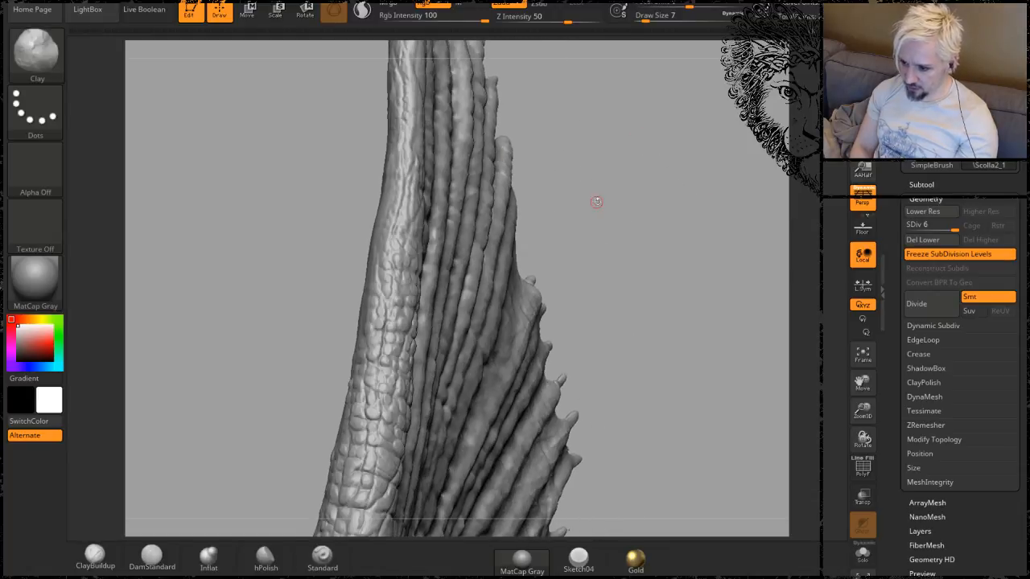
Add small oval Clay scales further up the front of the fin spine, above the finished rows.
{"action": "mouse_move", "coordinate": [596, 202]}
{"action": "left_mouse_down"}
{"action": "mouse_move", "coordinate": [510, 298]}
{"action": "mouse_move", "coordinate": [621, 281]}
{"action": "mouse_move", "coordinate": [531, 211]}
{"action": "mouse_move", "coordinate": [611, 161]}
{"action": "mouse_move", "coordinate": [593, 200]}
{"action": "mouse_move", "coordinate": [555, 203]}
{"action": "left_mouse_up"}
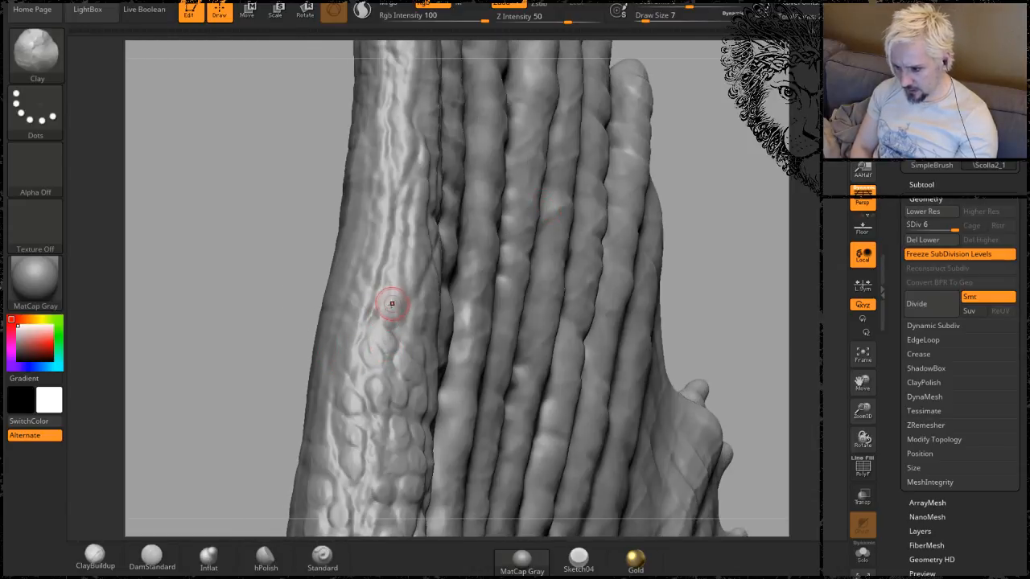
{"action": "left_click_drag", "start_coordinate": [169, 250], "coordinate": [230, 271]}
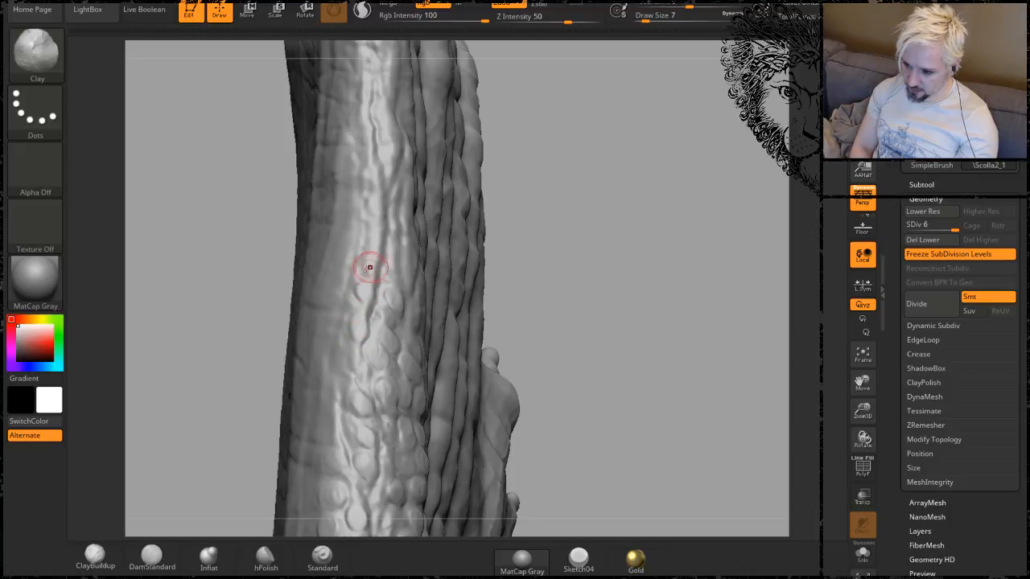
{"action": "left_click_drag", "start_coordinate": [559, 183], "coordinate": [379, 276]}
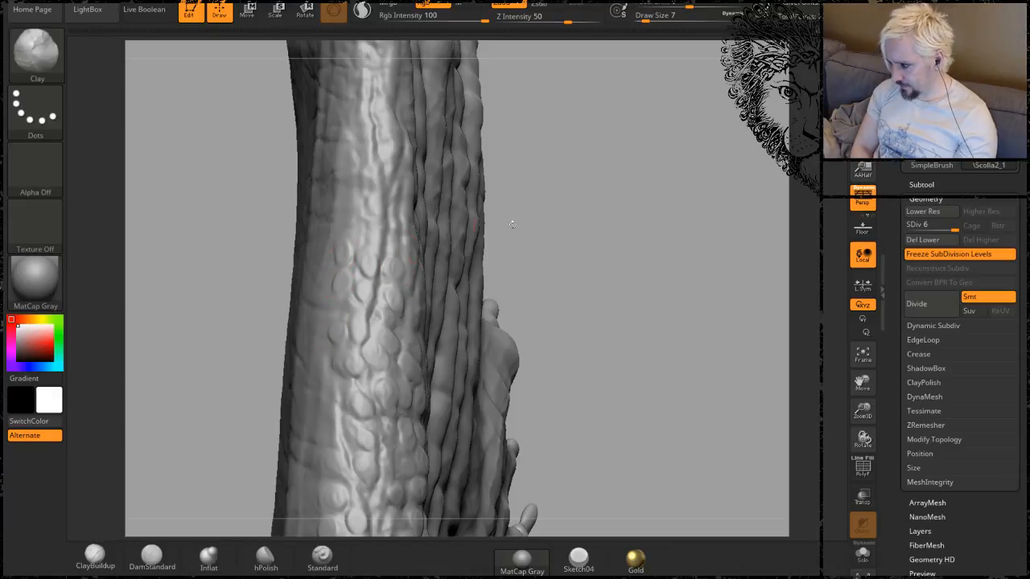
{"action": "left_click_drag", "start_coordinate": [614, 231], "coordinate": [500, 209]}
Build a column of oval Clay scales up the fin-facing side of the spine's front.
{"action": "mouse_move", "coordinate": [255, 245]}
{"action": "left_mouse_down"}
{"action": "mouse_move", "coordinate": [260, 230]}
{"action": "mouse_move", "coordinate": [260, 241]}
{"action": "mouse_move", "coordinate": [213, 161]}
{"action": "mouse_move", "coordinate": [193, 168]}
{"action": "mouse_move", "coordinate": [197, 233]}
{"action": "mouse_move", "coordinate": [259, 222]}
{"action": "left_mouse_up"}
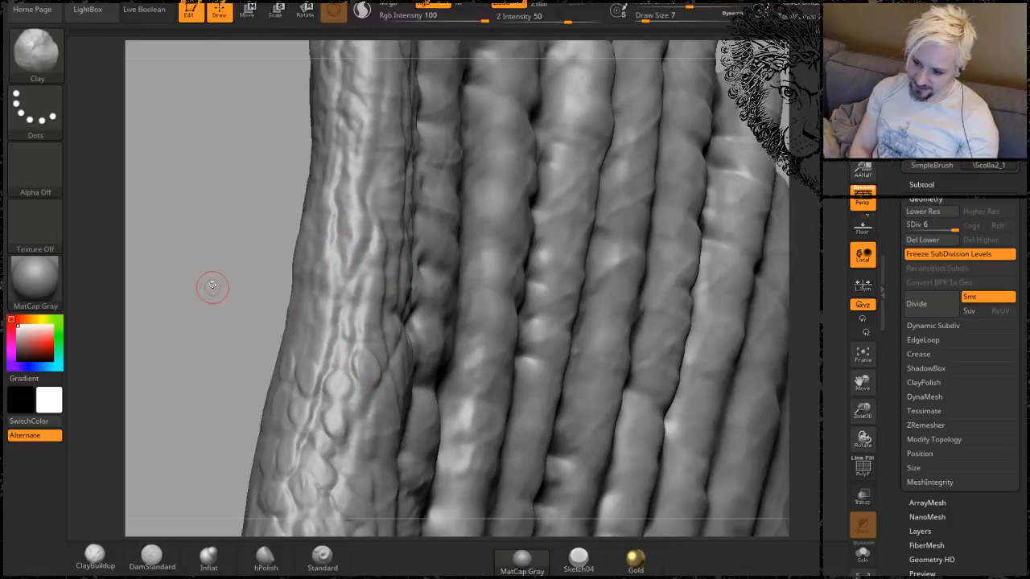
{"action": "left_click_drag", "start_coordinate": [211, 288], "coordinate": [229, 288]}
{"action": "mouse_move", "coordinate": [372, 291]}
{"action": "left_mouse_down"}
{"action": "mouse_move", "coordinate": [360, 317]}
{"action": "mouse_move", "coordinate": [382, 294]}
{"action": "mouse_move", "coordinate": [372, 248]}
{"action": "left_mouse_up"}
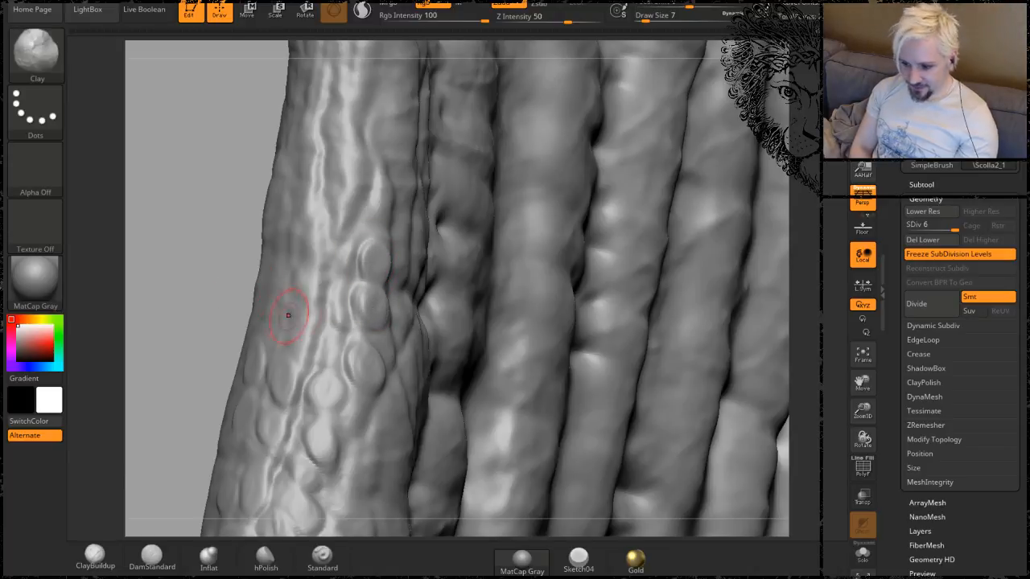
Reduce the Clay draw size to 5 and fill the gaps beside the oval column with smaller rounded scales.
{"action": "key", "text": "space"}
{"action": "left_click_drag", "start_coordinate": [303, 310], "coordinate": [294, 309]}
{"action": "mouse_move", "coordinate": [336, 338]}
{"action": "left_mouse_down"}
{"action": "mouse_move", "coordinate": [327, 336]}
{"action": "mouse_move", "coordinate": [331, 346]}
{"action": "left_mouse_up"}
{"action": "left_click_drag", "start_coordinate": [334, 300], "coordinate": [334, 313]}
{"action": "mouse_move", "coordinate": [290, 371]}
{"action": "left_mouse_down"}
{"action": "mouse_move", "coordinate": [306, 358]}
{"action": "mouse_move", "coordinate": [301, 338]}
{"action": "left_mouse_up"}
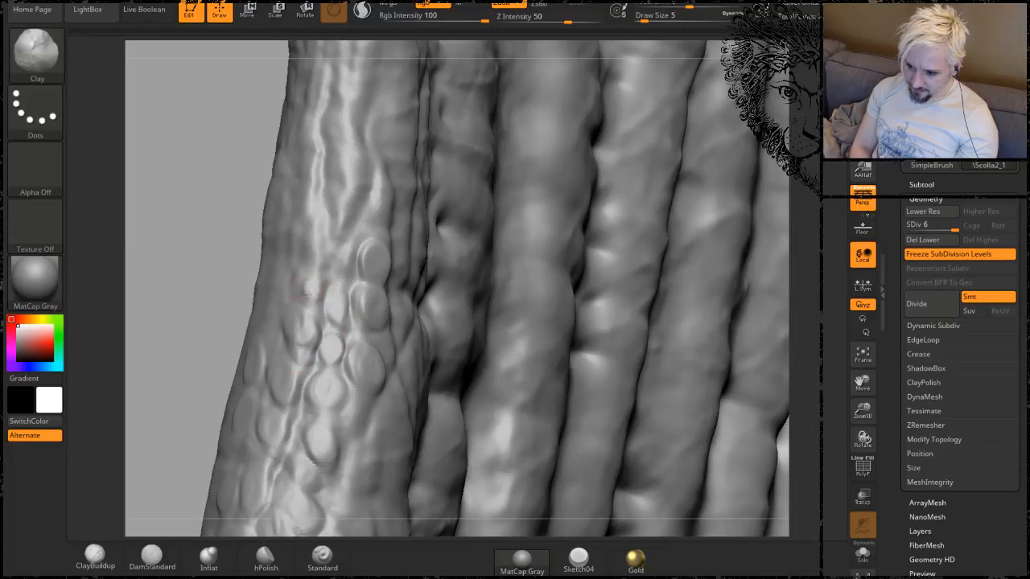
Fill the smooth strip below the oval column, along the spine's fin-facing edge, with rounded Clay scales.
{"action": "mouse_move", "coordinate": [231, 315]}
{"action": "left_mouse_down"}
{"action": "mouse_move", "coordinate": [156, 222]}
{"action": "mouse_move", "coordinate": [184, 211]}
{"action": "mouse_move", "coordinate": [366, 257]}
{"action": "left_mouse_up"}
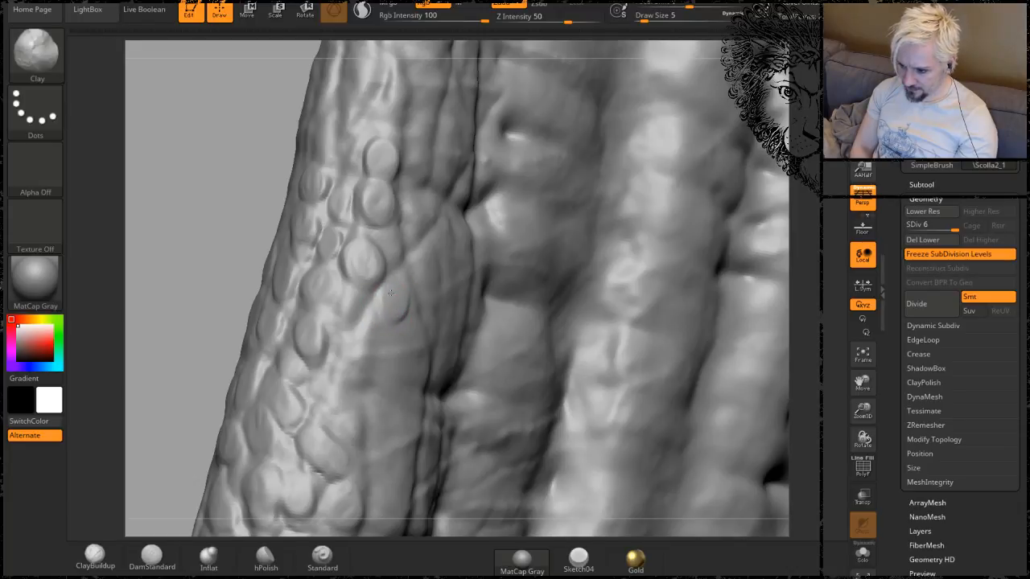
{"action": "left_click_drag", "start_coordinate": [392, 249], "coordinate": [395, 241]}
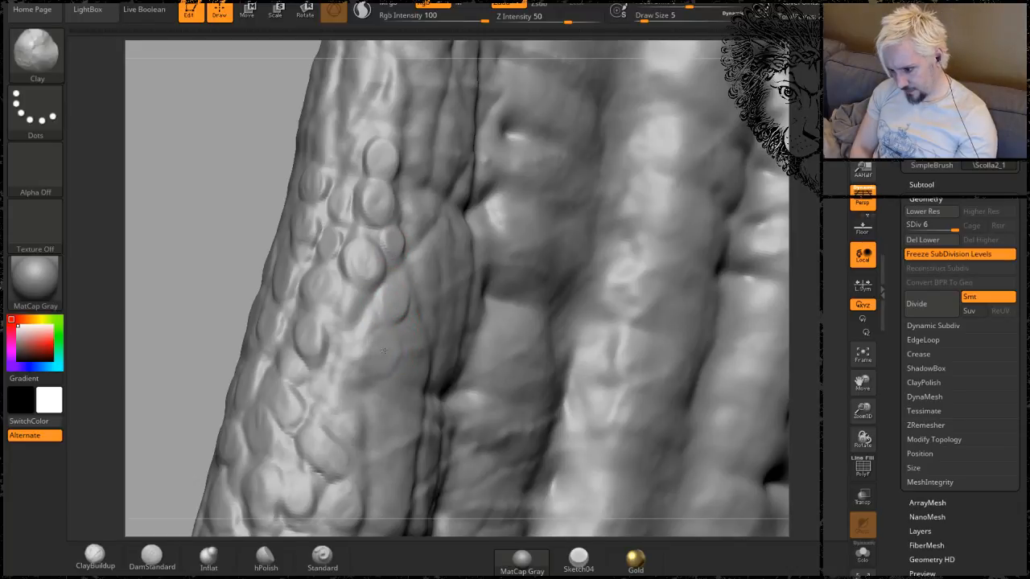
{"action": "mouse_move", "coordinate": [252, 260]}
{"action": "left_mouse_down"}
{"action": "mouse_move", "coordinate": [424, 278]}
{"action": "mouse_move", "coordinate": [369, 256]}
{"action": "mouse_move", "coordinate": [374, 266]}
{"action": "left_mouse_up"}
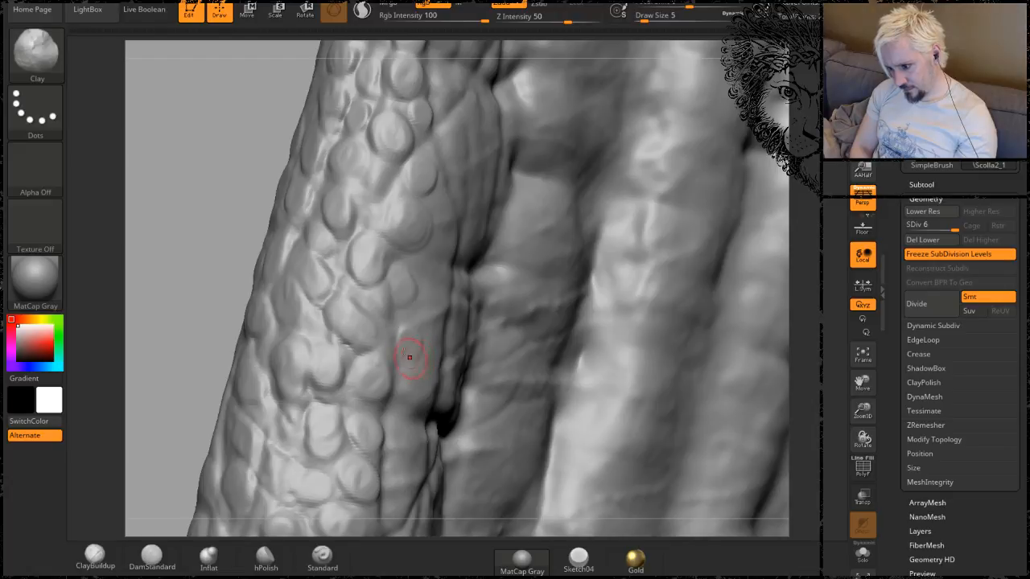
Dot small round Clay scales over the spine's side where it meets the fin membrane.
{"action": "mouse_move", "coordinate": [193, 214]}
{"action": "left_mouse_down"}
{"action": "mouse_move", "coordinate": [212, 196]}
{"action": "mouse_move", "coordinate": [245, 230]}
{"action": "mouse_move", "coordinate": [215, 196]}
{"action": "left_mouse_up"}
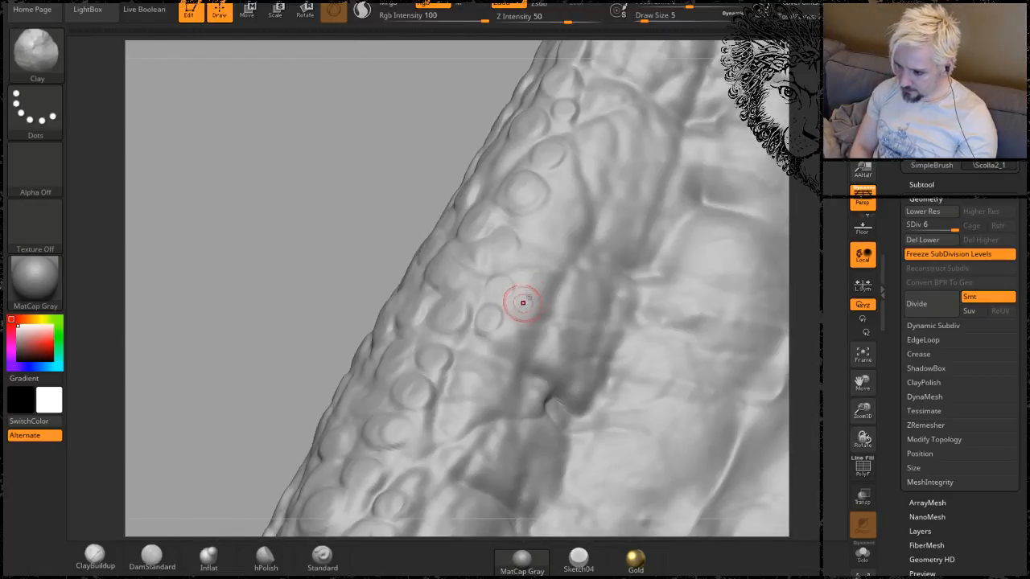
{"action": "left_click_drag", "start_coordinate": [536, 281], "coordinate": [534, 282]}
{"action": "left_click_drag", "start_coordinate": [538, 221], "coordinate": [576, 227]}
{"action": "left_click_drag", "start_coordinate": [595, 185], "coordinate": [597, 183]}
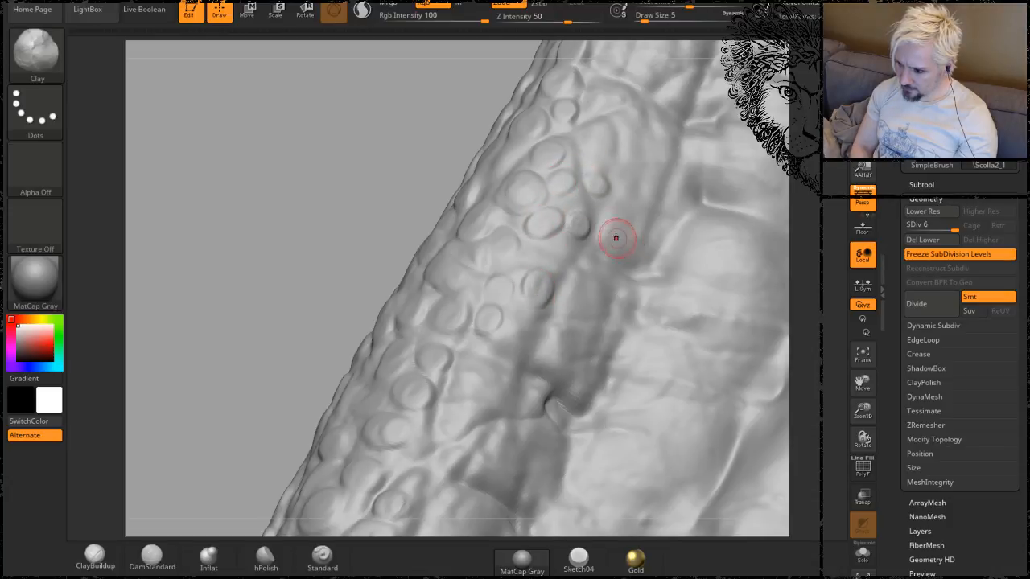
{"action": "left_click_drag", "start_coordinate": [615, 234], "coordinate": [614, 231]}
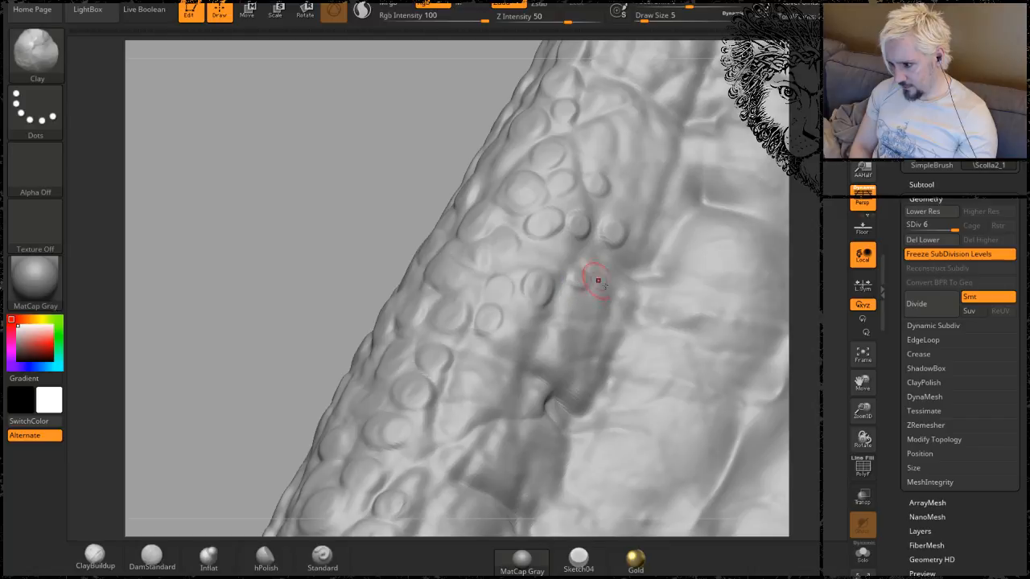
{"action": "left_click_drag", "start_coordinate": [588, 296], "coordinate": [590, 294]}
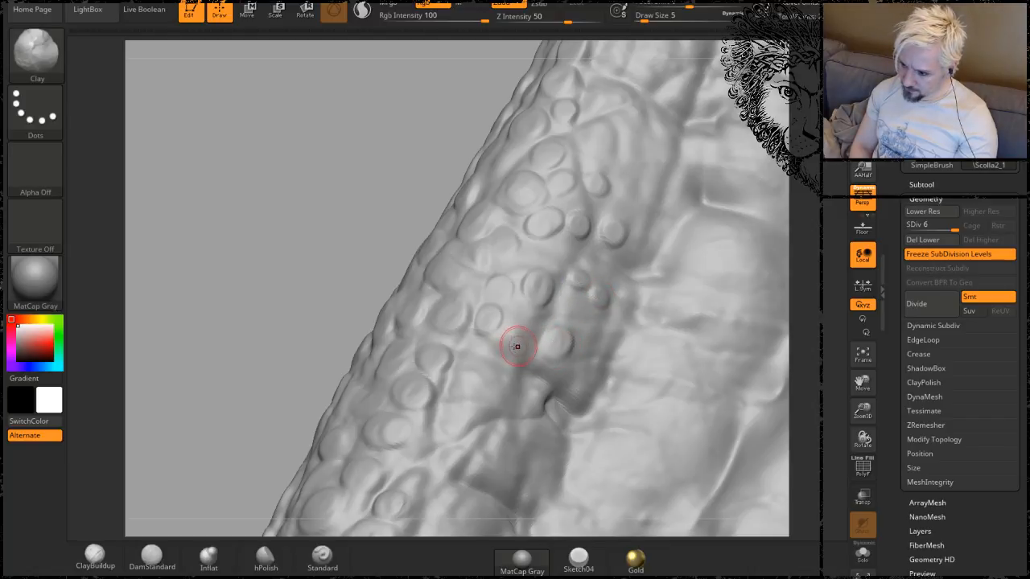
{"action": "left_click_drag", "start_coordinate": [516, 346], "coordinate": [517, 343]}
Add more round Clay scales lower on the spine's side and between the small ones near the membrane.
{"action": "left_click_drag", "start_coordinate": [224, 309], "coordinate": [246, 160], "text": "alt"}
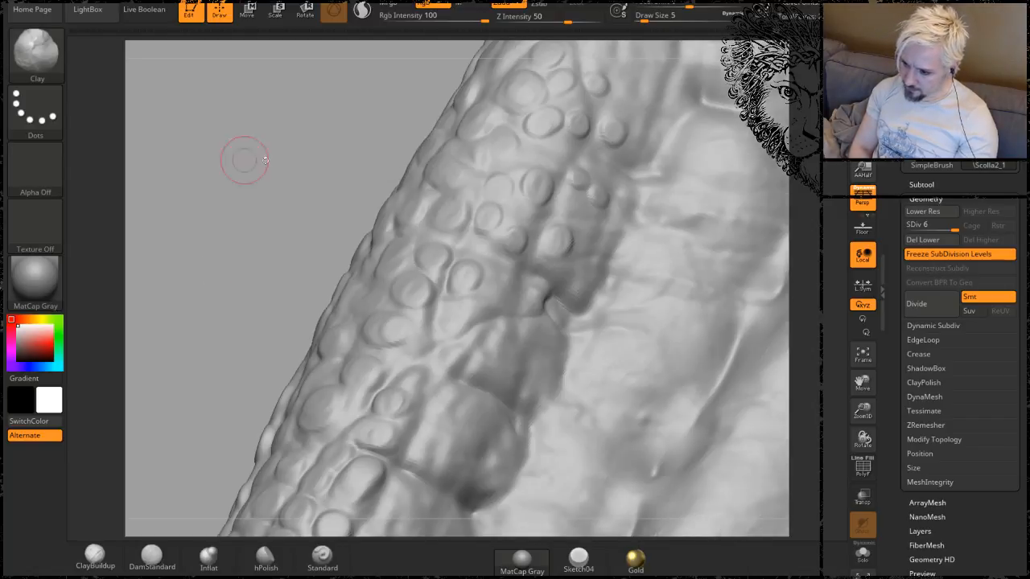
{"action": "left_click_drag", "start_coordinate": [450, 317], "coordinate": [452, 321]}
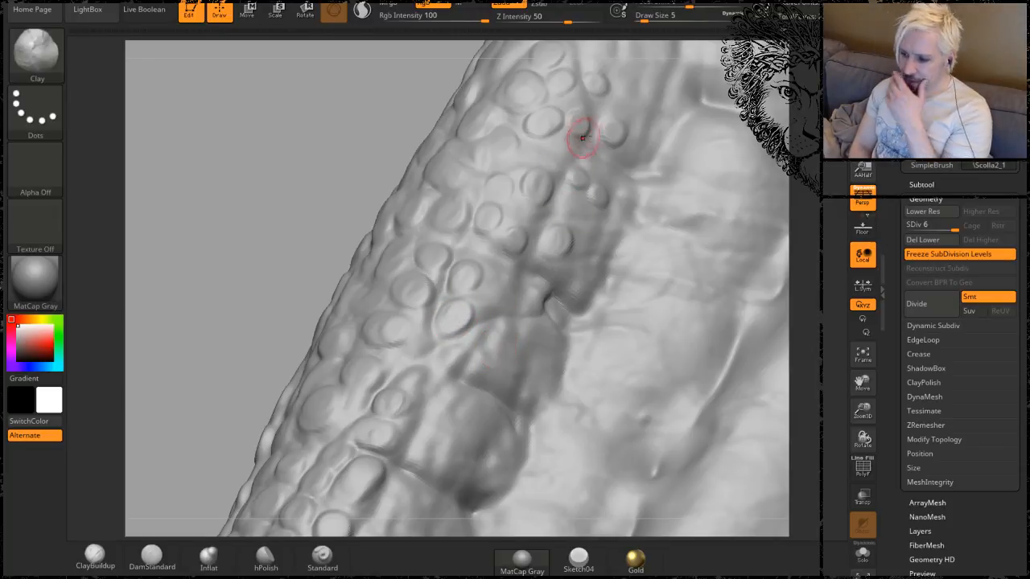
{"action": "left_click_drag", "start_coordinate": [570, 211], "coordinate": [568, 207]}
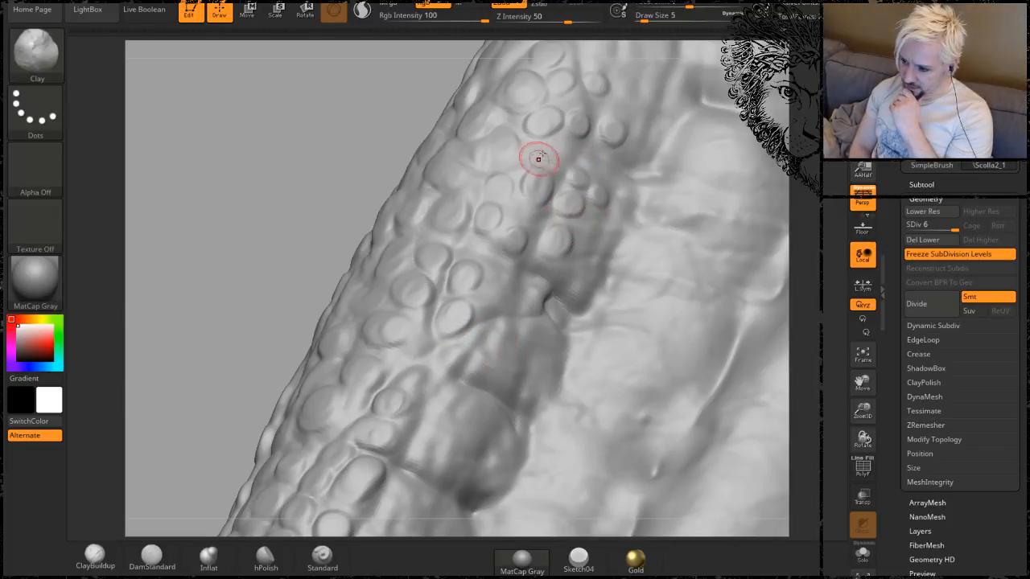
{"action": "left_click_drag", "start_coordinate": [552, 153], "coordinate": [563, 156]}
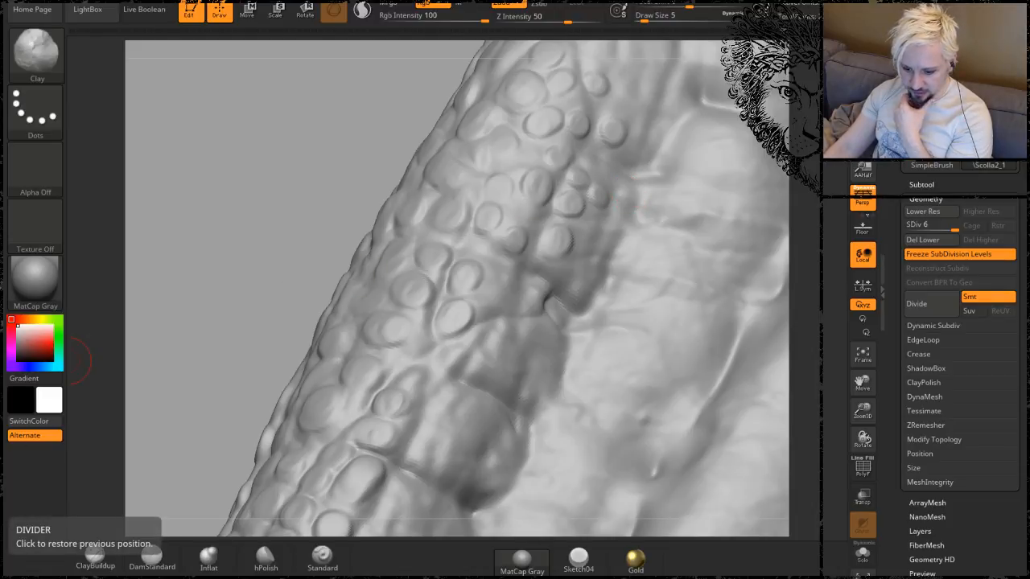
Switch to the Chrome browser and search Google Images for "frilled lizard".
{"action": "key", "text": "alt+Tab"}
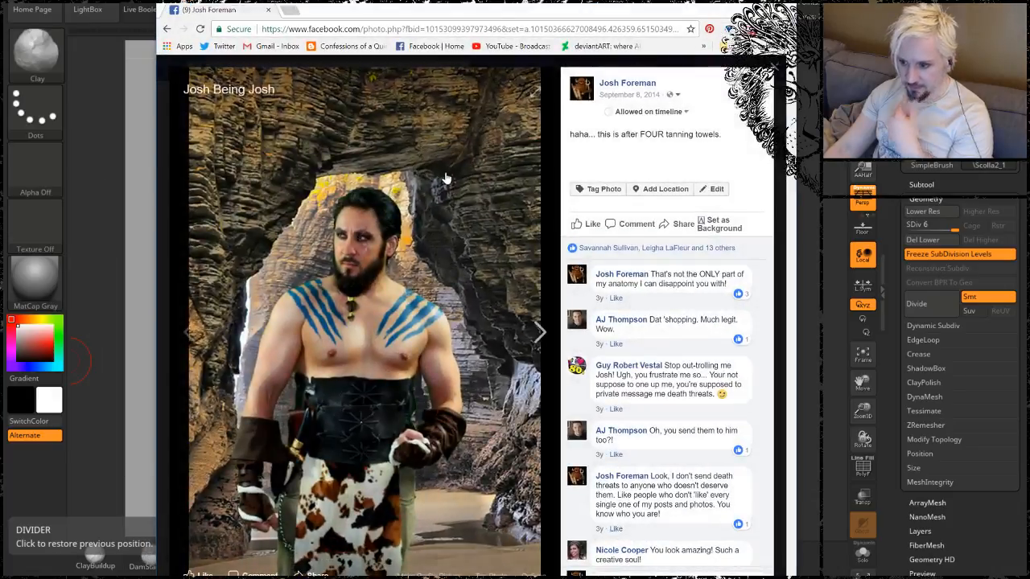
{"action": "left_click", "coordinate": [360, 30]}
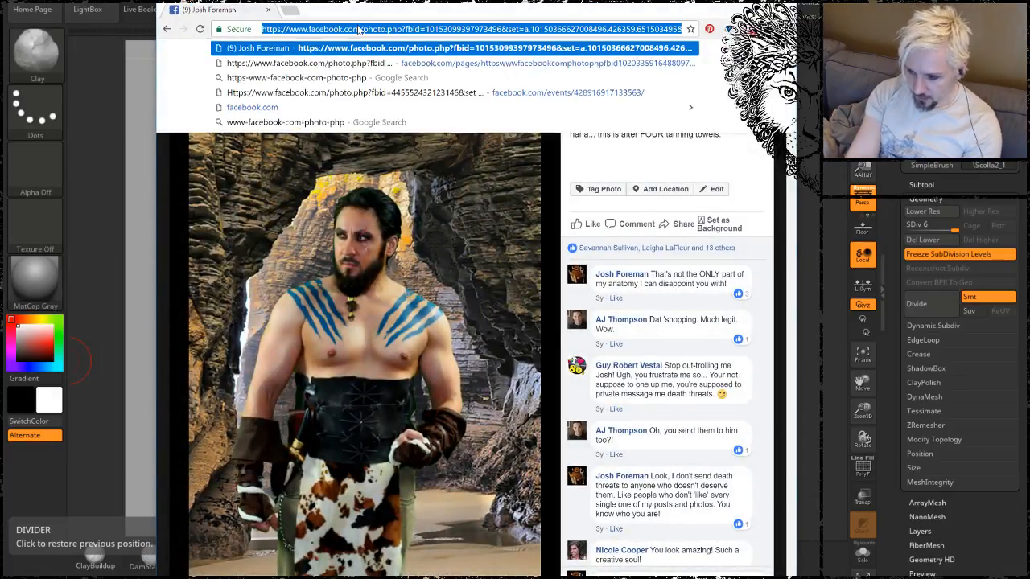
{"action": "type", "text": "frilled lizar"}
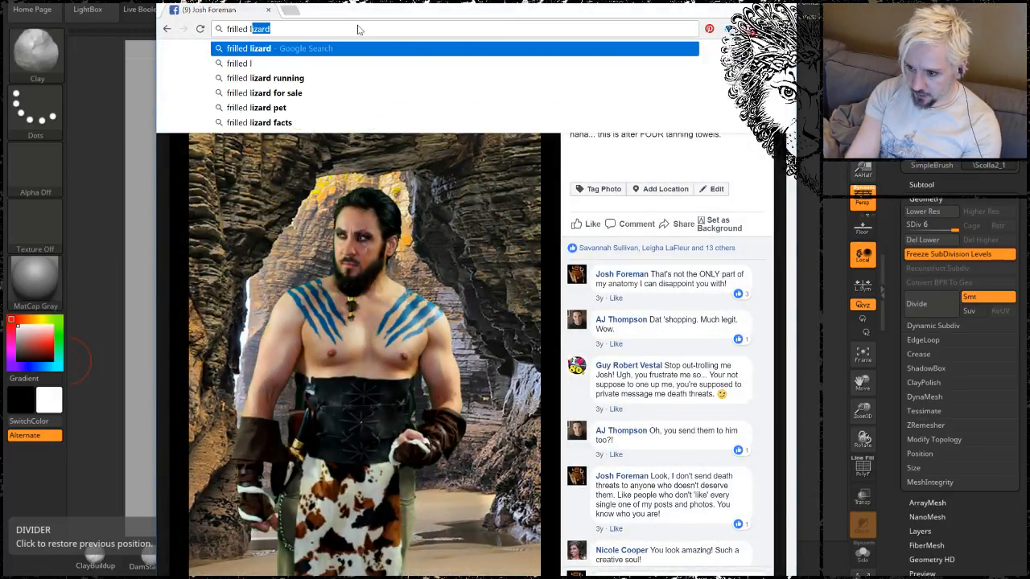
{"action": "type", "text": "d"}
{"action": "key", "text": "Return"}
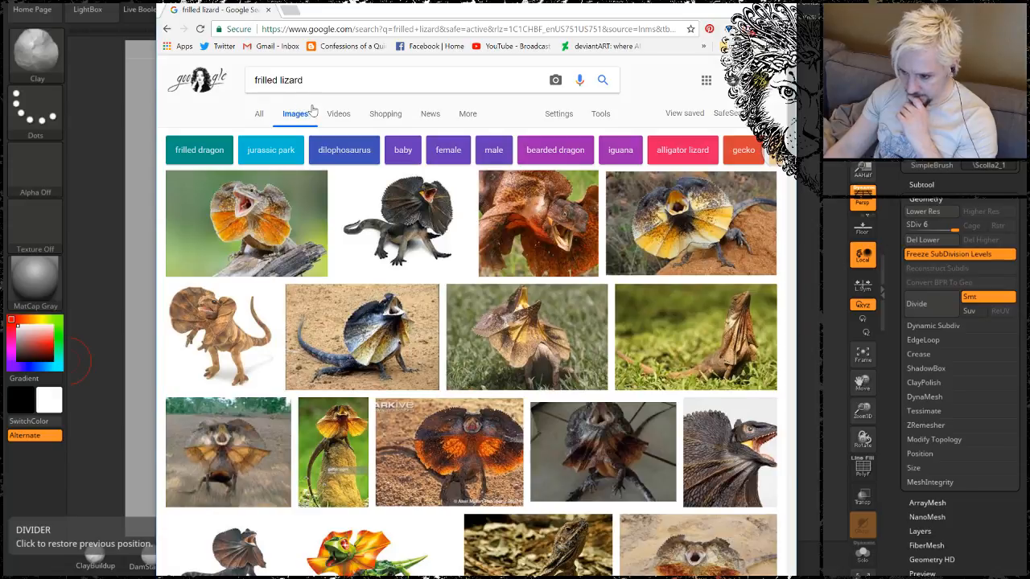
Filter the frilled lizard image results to large size.
{"action": "left_click", "coordinate": [557, 115]}
{"action": "left_click", "coordinate": [600, 113]}
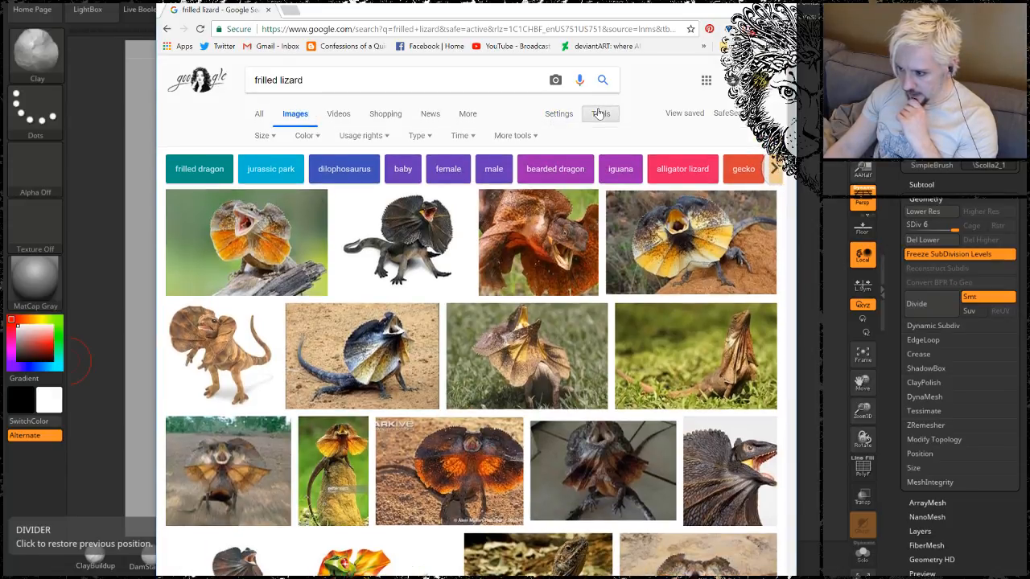
{"action": "left_click", "coordinate": [265, 137]}
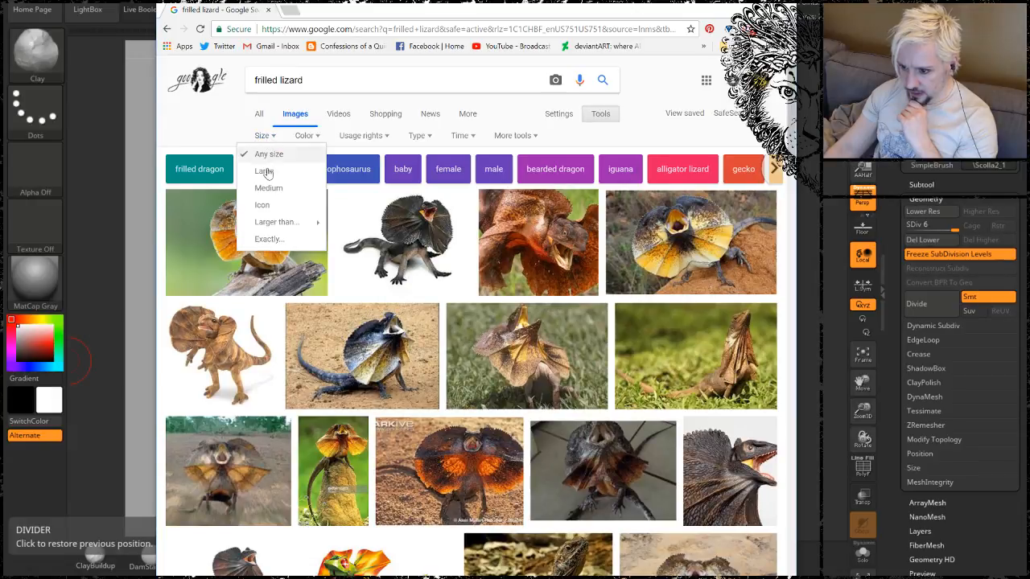
{"action": "left_click", "coordinate": [281, 165]}
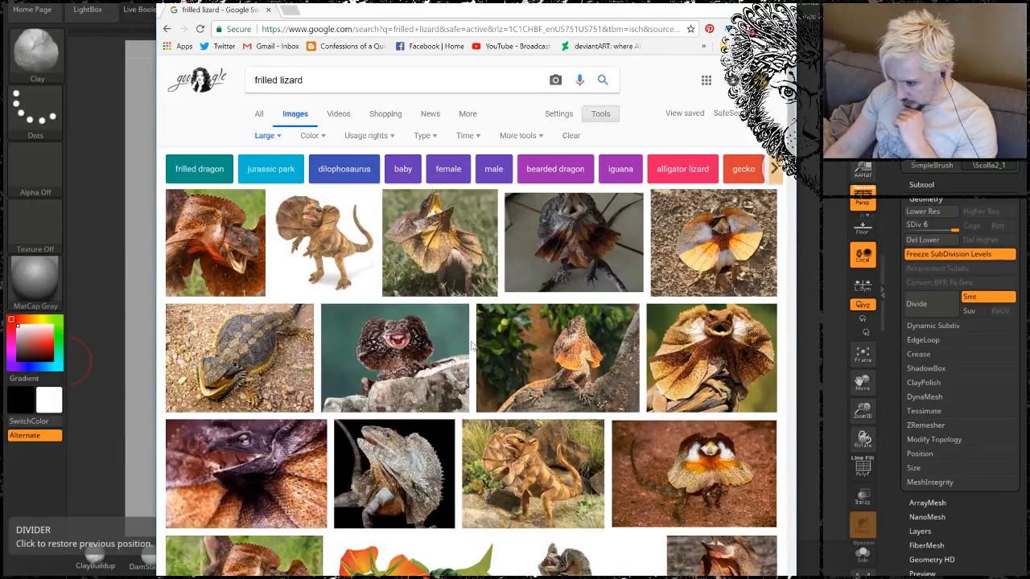
Open the Kids Biology frilled lizard picture and its source page, and widen the browser window.
{"action": "left_click", "coordinate": [427, 252]}
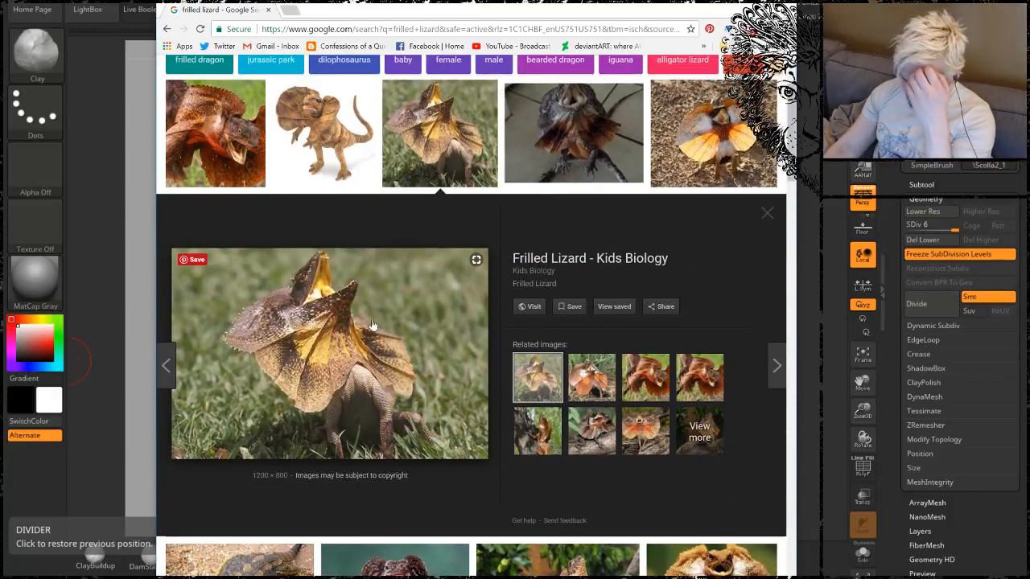
{"action": "left_click", "coordinate": [381, 322]}
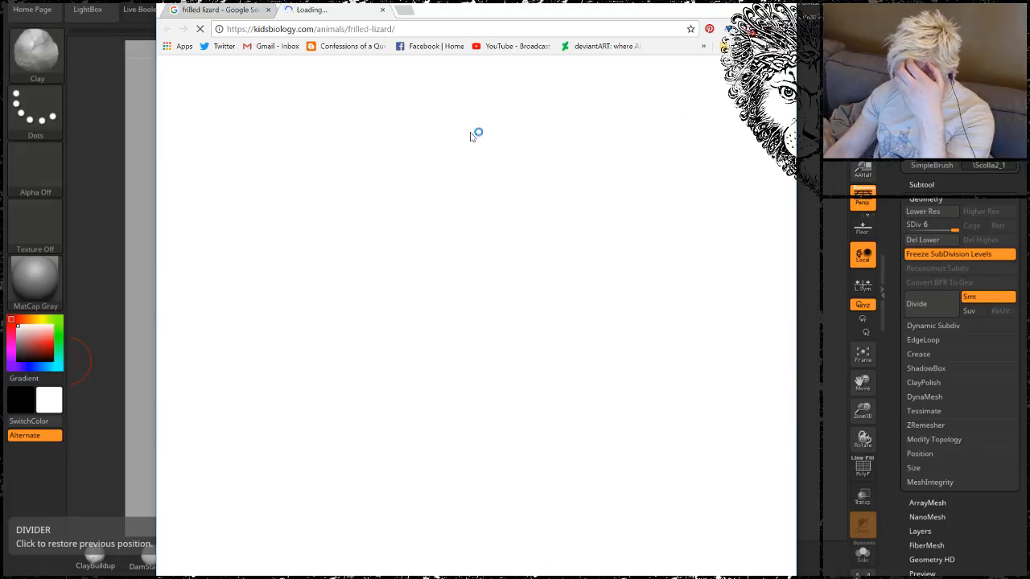
{"action": "left_click_drag", "start_coordinate": [141, 100], "coordinate": [198, 521]}
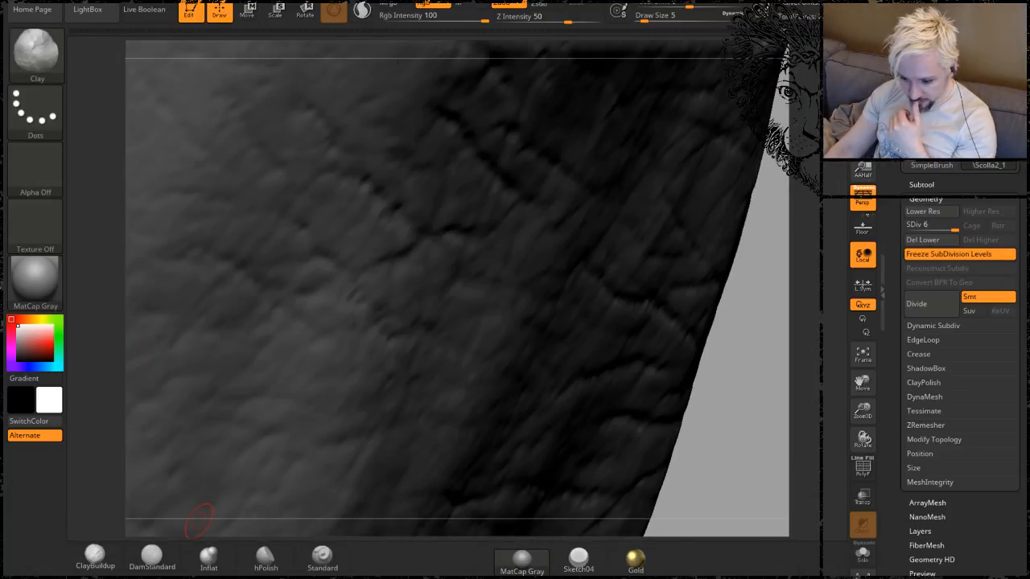
{"action": "key", "text": "alt+Tab"}
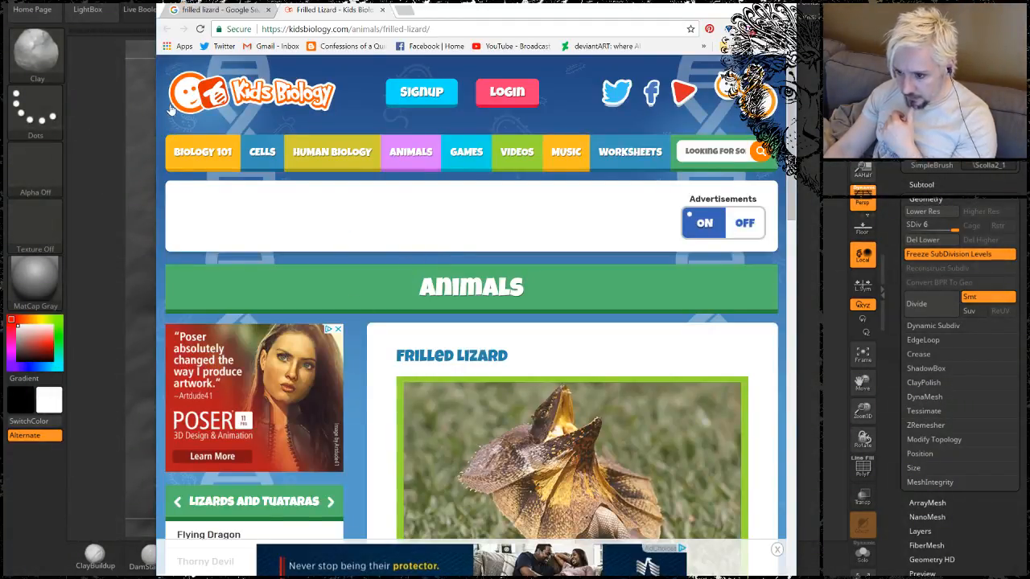
{"action": "left_click_drag", "start_coordinate": [153, 90], "coordinate": [1, 90]}
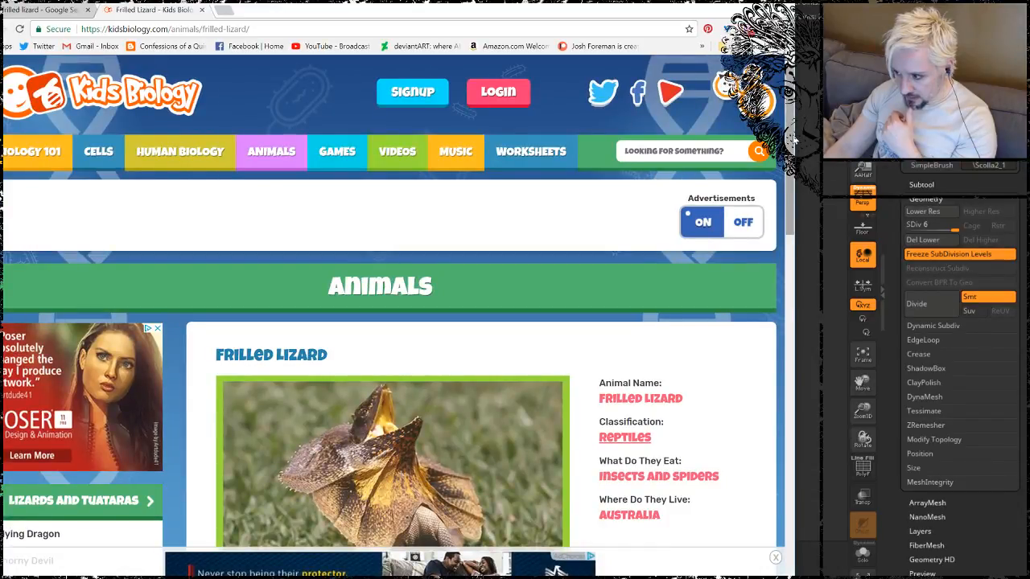
Examine the frilled lizard photo on the Kids Biology page in a wider browser window and close the page.
{"action": "left_click_drag", "start_coordinate": [798, 273], "coordinate": [1015, 273]}
{"action": "scroll", "coordinate": [511, 320], "scroll_direction": "down", "scroll_amount": 3}
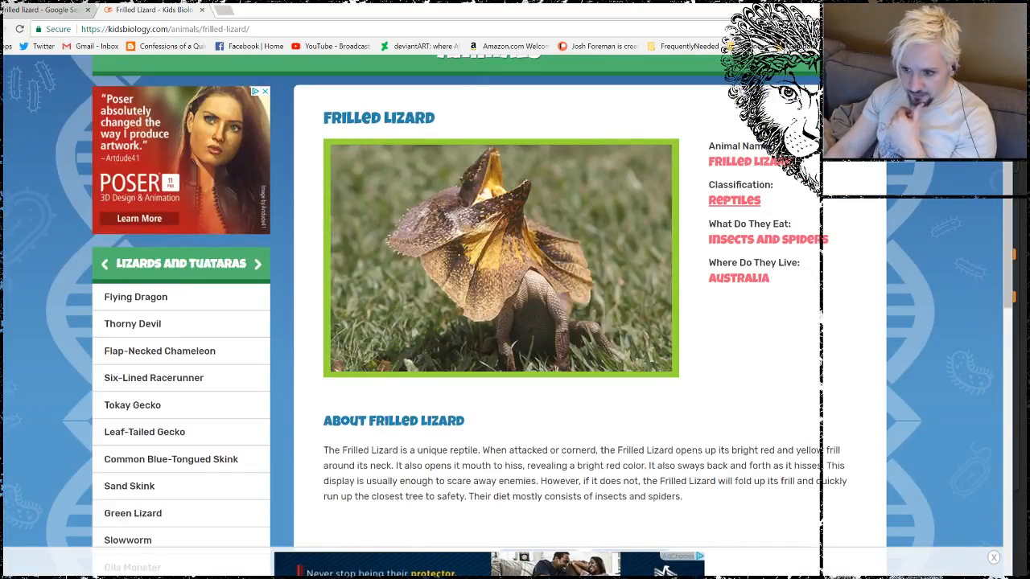
{"action": "left_click", "coordinate": [202, 10]}
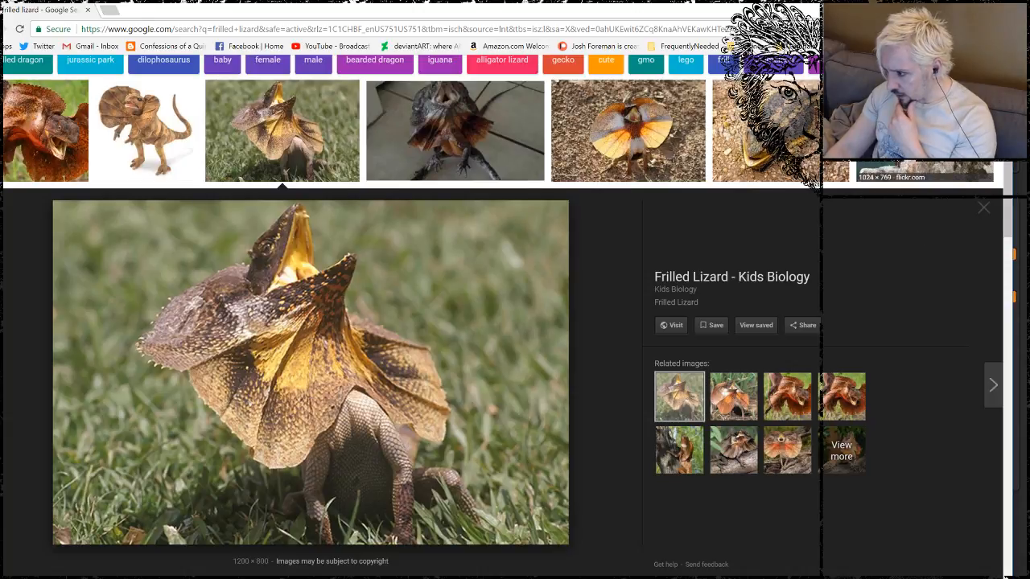
Close the Kids Biology preview and look at the enlarged frill necked lizard drawing from Pinterest.
{"action": "left_click", "coordinate": [985, 211]}
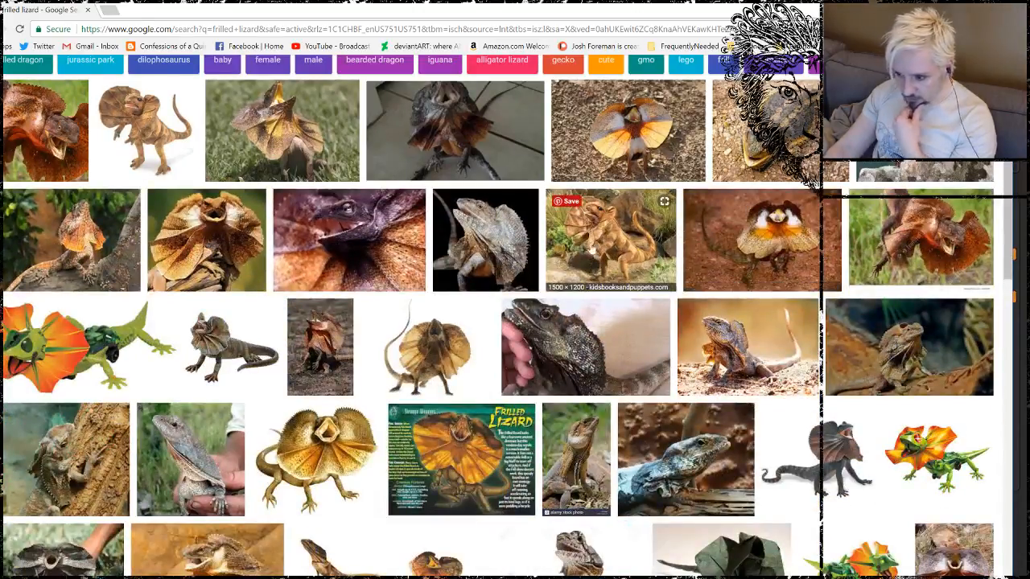
{"action": "left_click", "coordinate": [330, 455]}
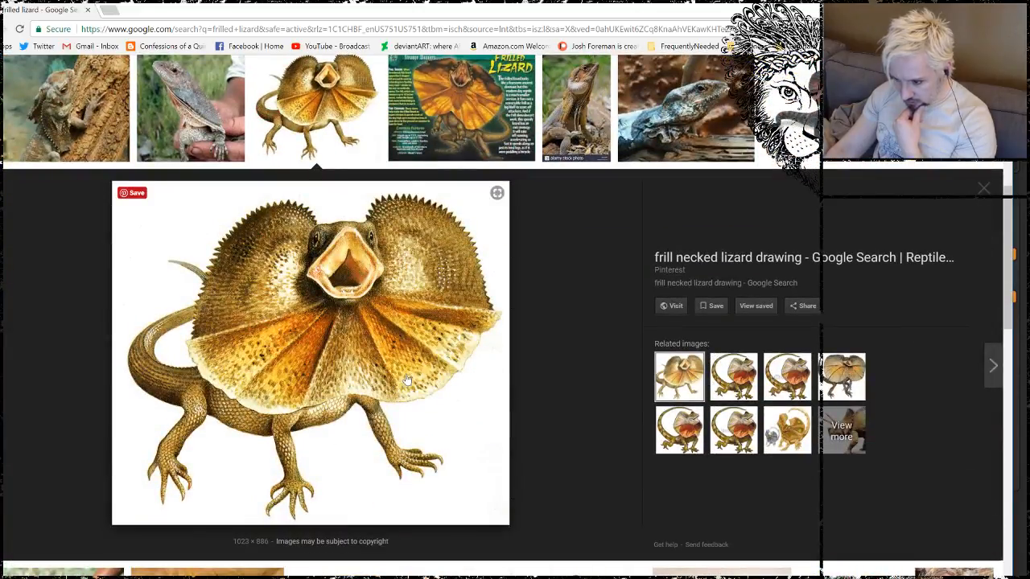
{"action": "left_click", "coordinate": [987, 193]}
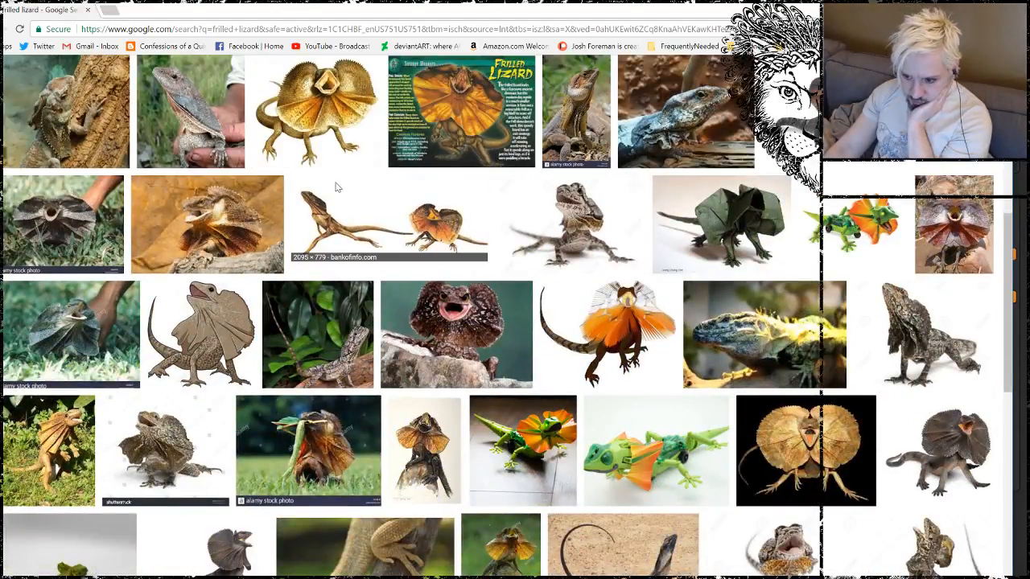
Open the National Aquarium frilled lizard photo's source page, examine the enlarged picture and return to the image results.
{"action": "left_click", "coordinate": [211, 233]}
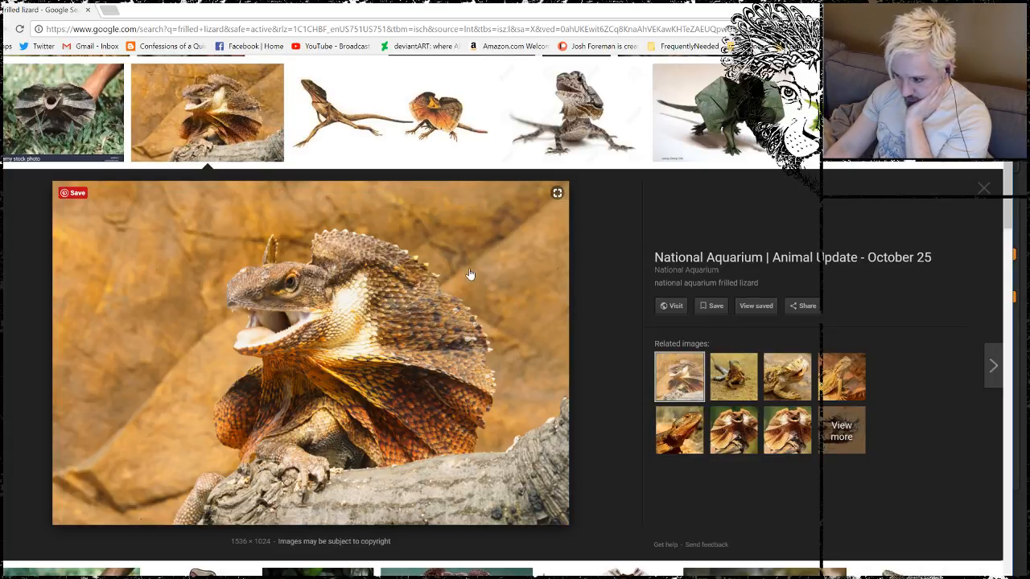
{"action": "left_click", "coordinate": [435, 278]}
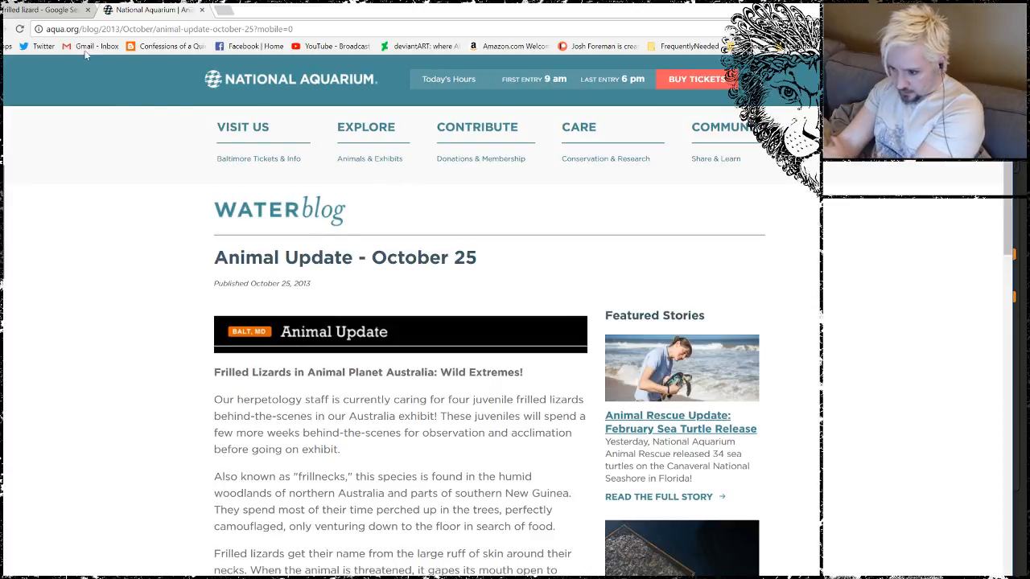
{"action": "scroll", "coordinate": [158, 211], "scroll_direction": "down", "scroll_amount": 3}
{"action": "scroll", "coordinate": [158, 213], "scroll_direction": "down", "scroll_amount": 2}
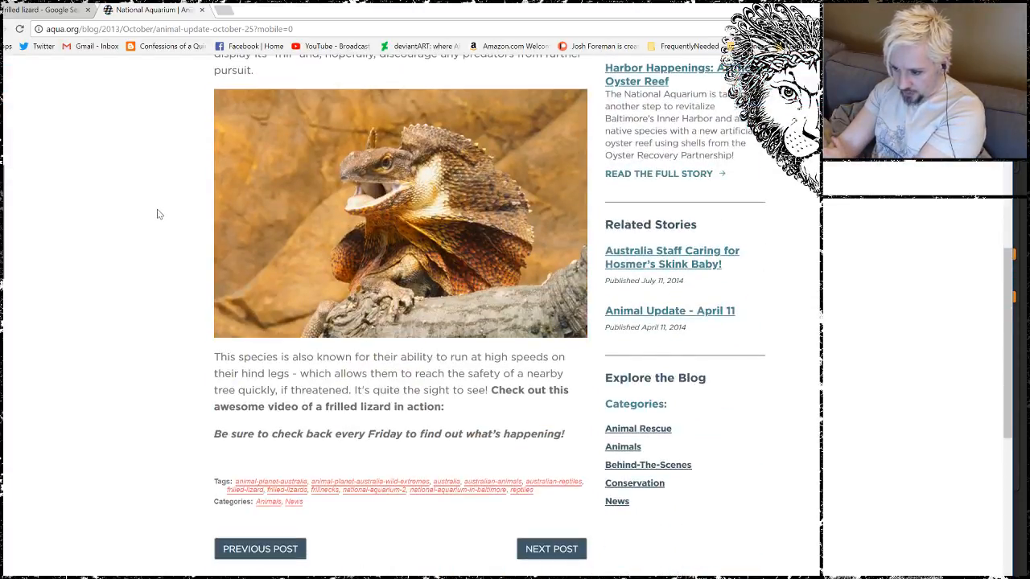
{"action": "left_click", "coordinate": [400, 199]}
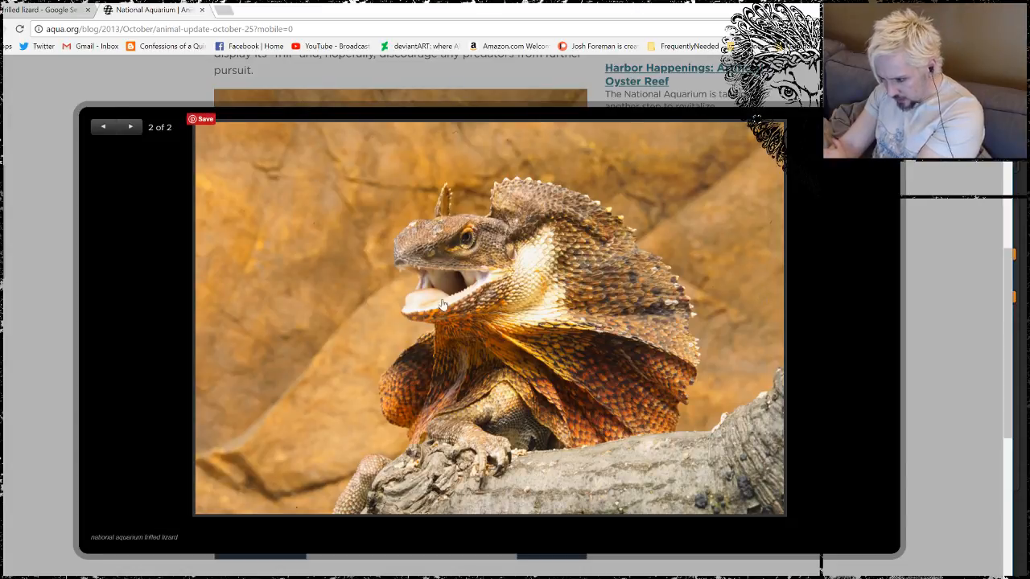
{"action": "key", "text": "Escape"}
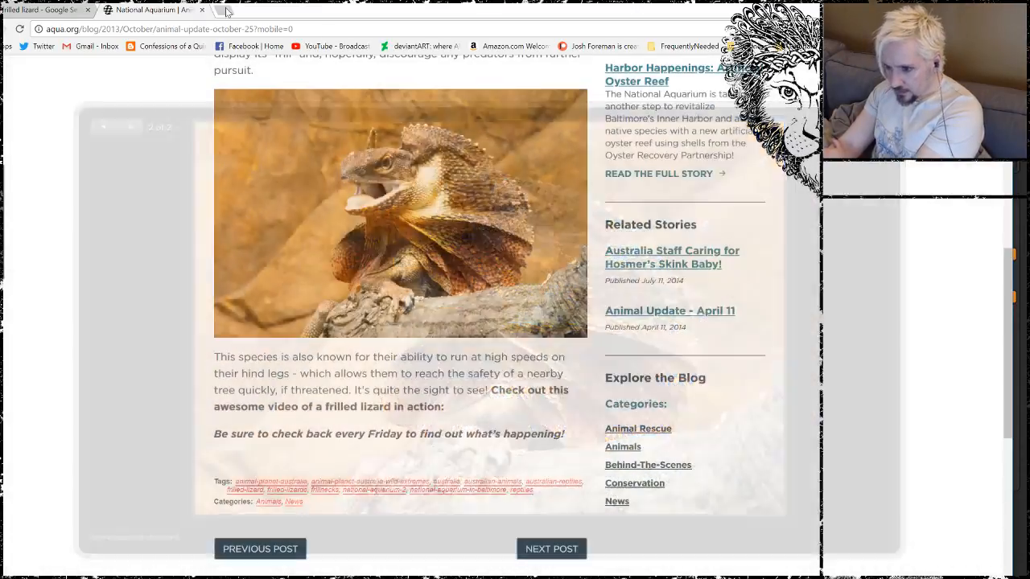
{"action": "left_click", "coordinate": [202, 9]}
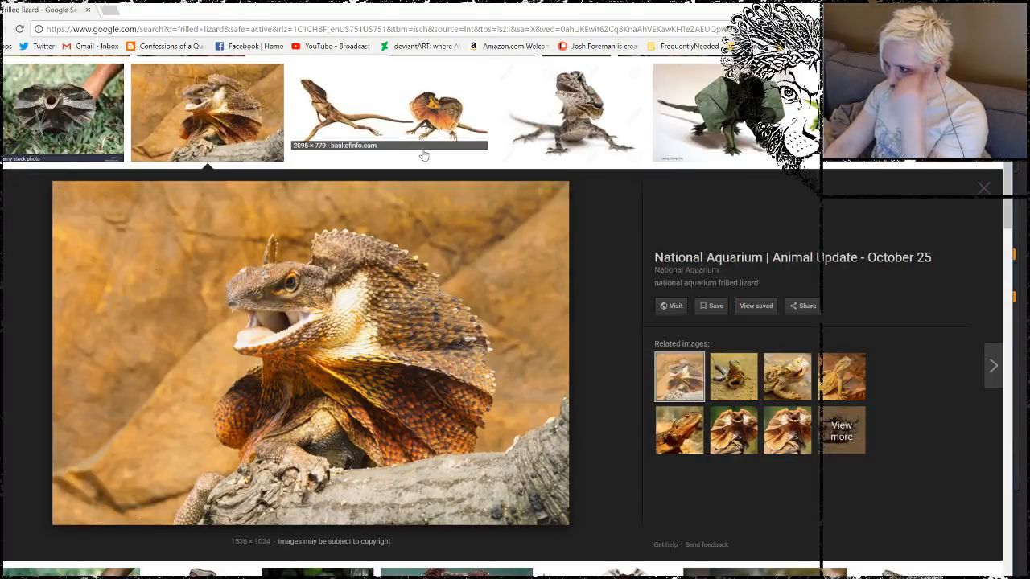
Compare the previews of the Phys.org, Shutterstock and Pinterest open-mouthed frilled lizard photos.
{"action": "left_click", "coordinate": [954, 121]}
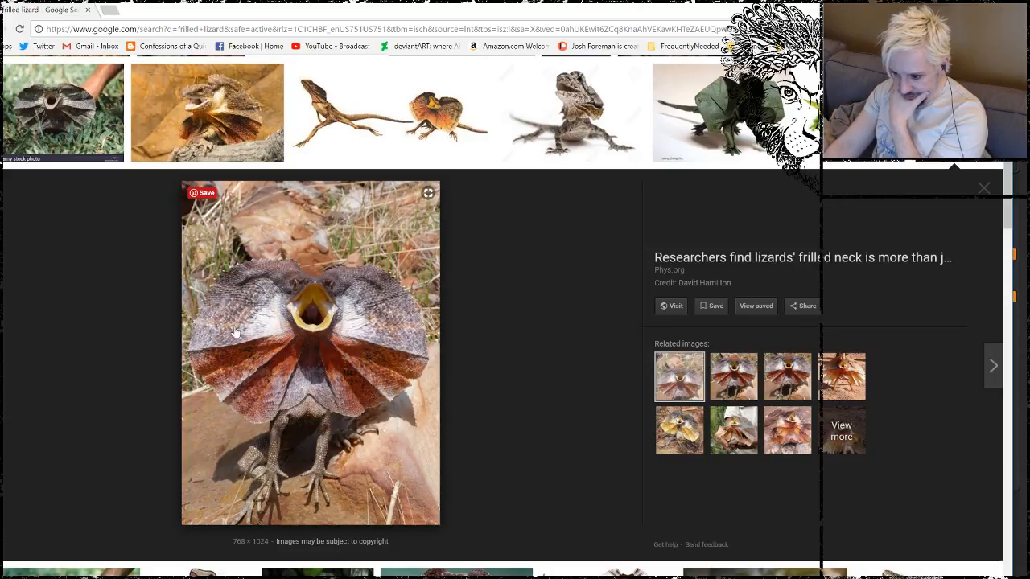
{"action": "left_click", "coordinate": [984, 188]}
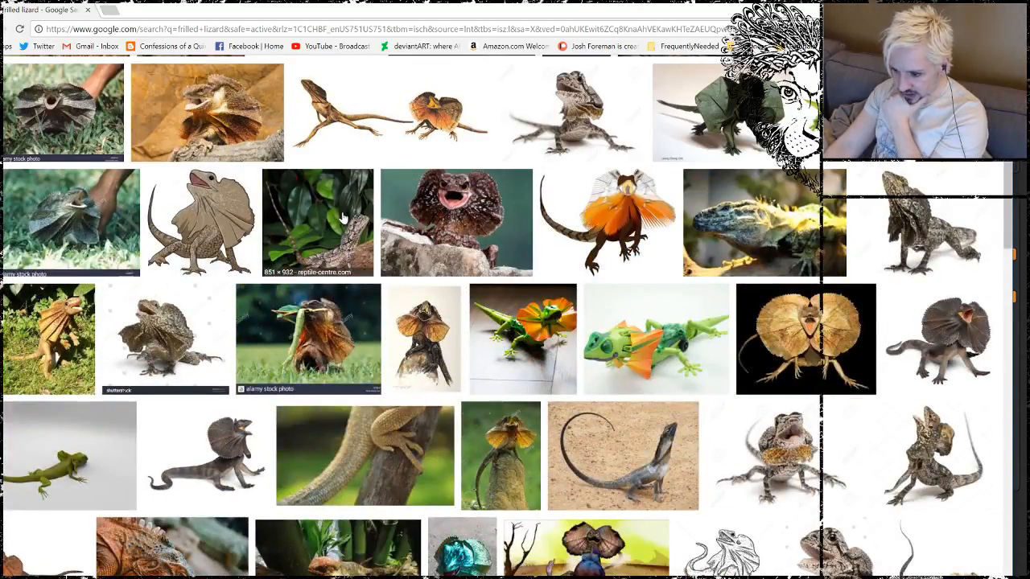
{"action": "scroll", "coordinate": [341, 217], "scroll_direction": "down", "scroll_amount": 2}
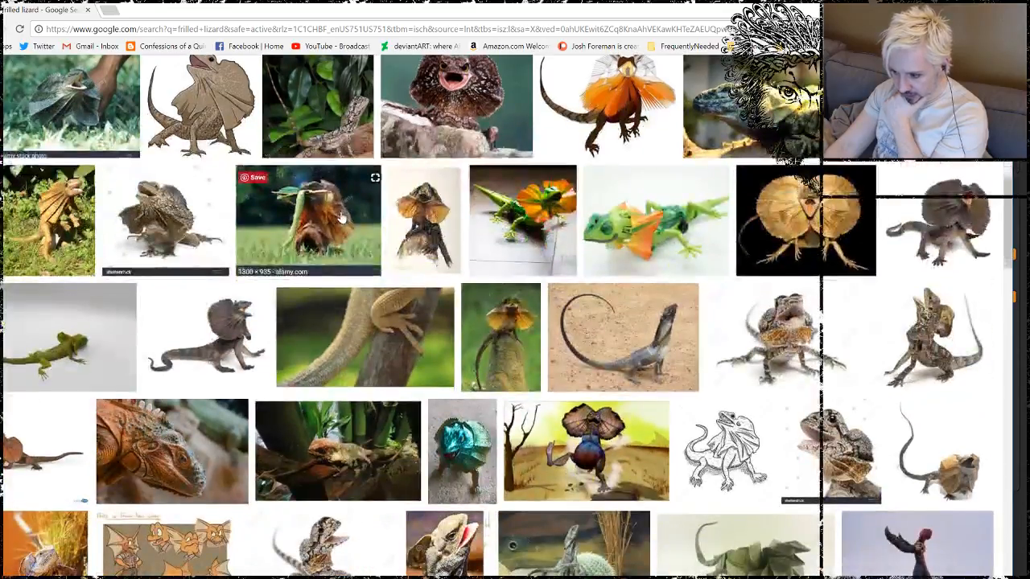
{"action": "scroll", "coordinate": [406, 283], "scroll_direction": "down", "scroll_amount": 1}
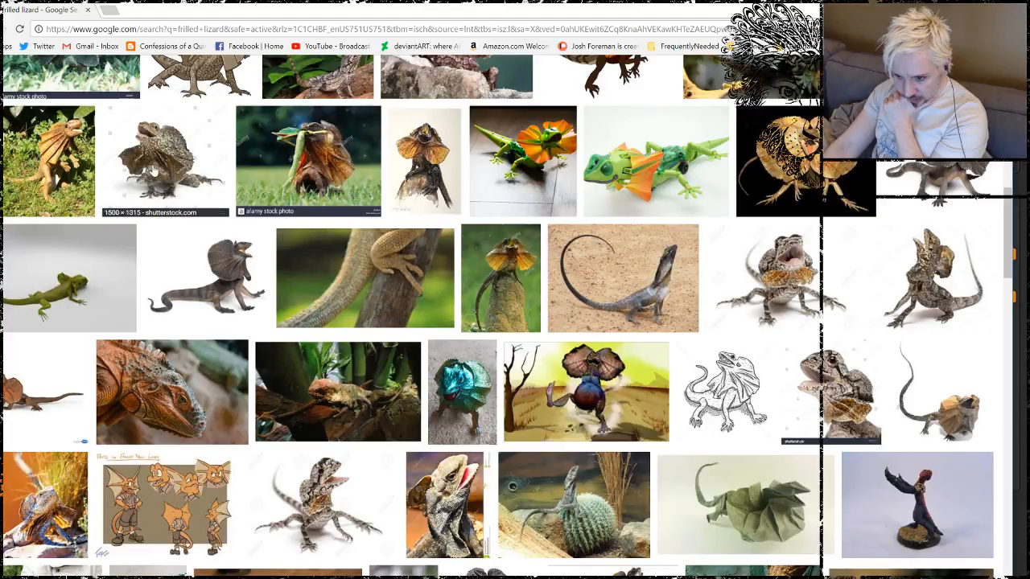
{"action": "left_click", "coordinate": [153, 169]}
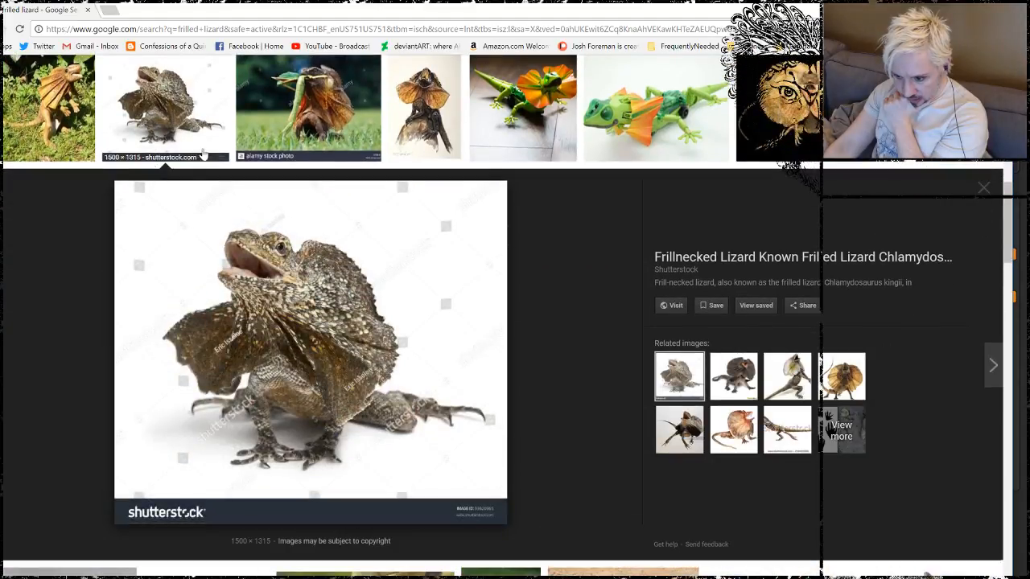
{"action": "scroll", "coordinate": [209, 158], "scroll_direction": "up", "scroll_amount": 2}
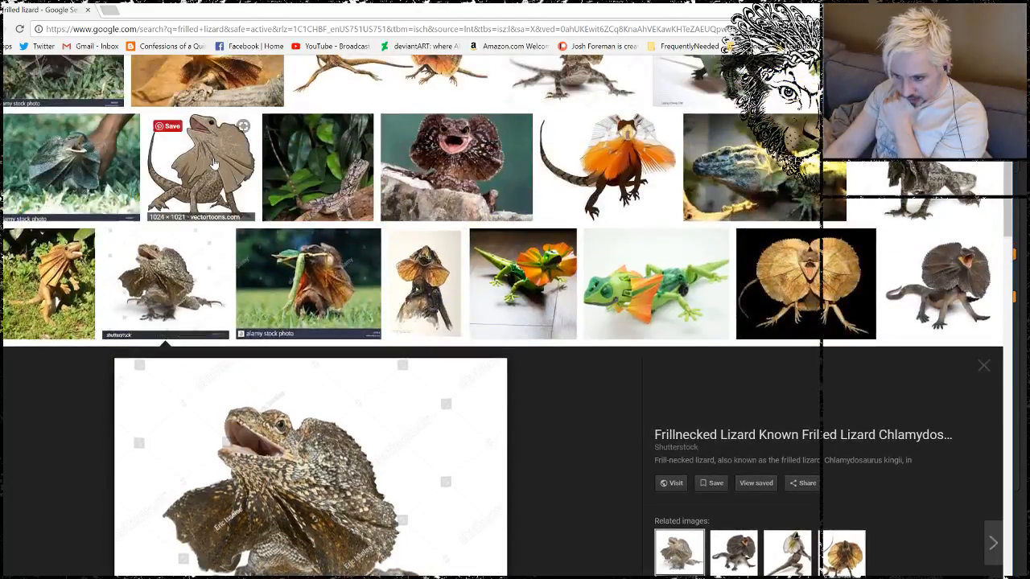
{"action": "left_click", "coordinate": [454, 160]}
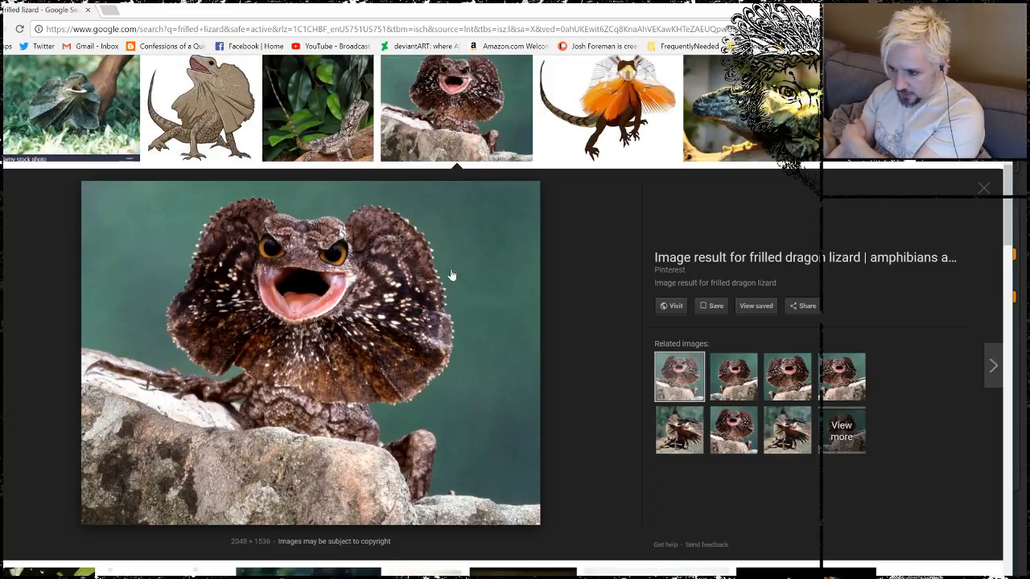
{"action": "left_click", "coordinate": [992, 194]}
Change the image search to "lizard skin" and look through the results.
{"action": "scroll", "coordinate": [413, 207], "scroll_direction": "up", "scroll_amount": 10}
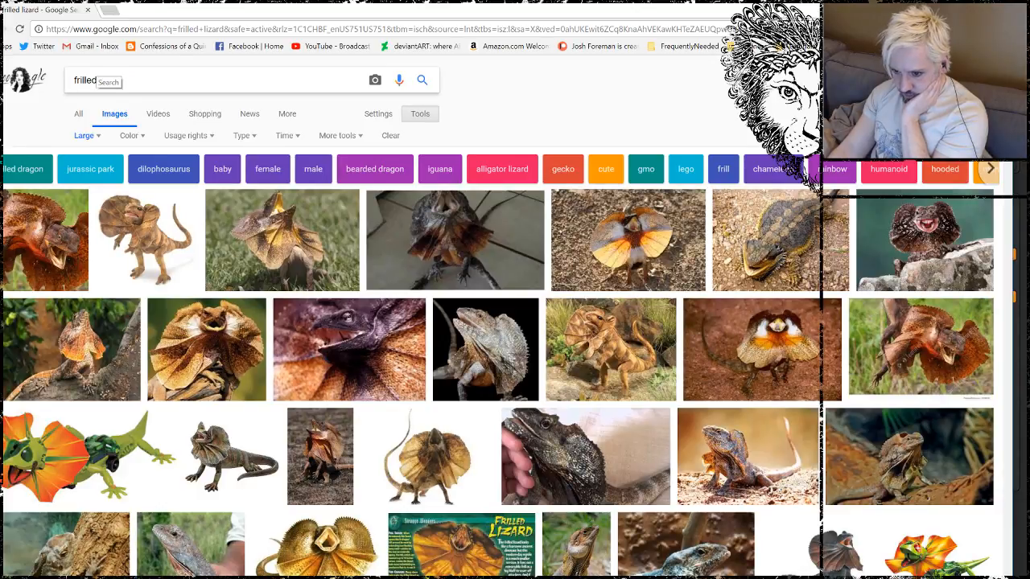
{"action": "left_click_drag", "start_coordinate": [98, 81], "coordinate": [84, 80]}
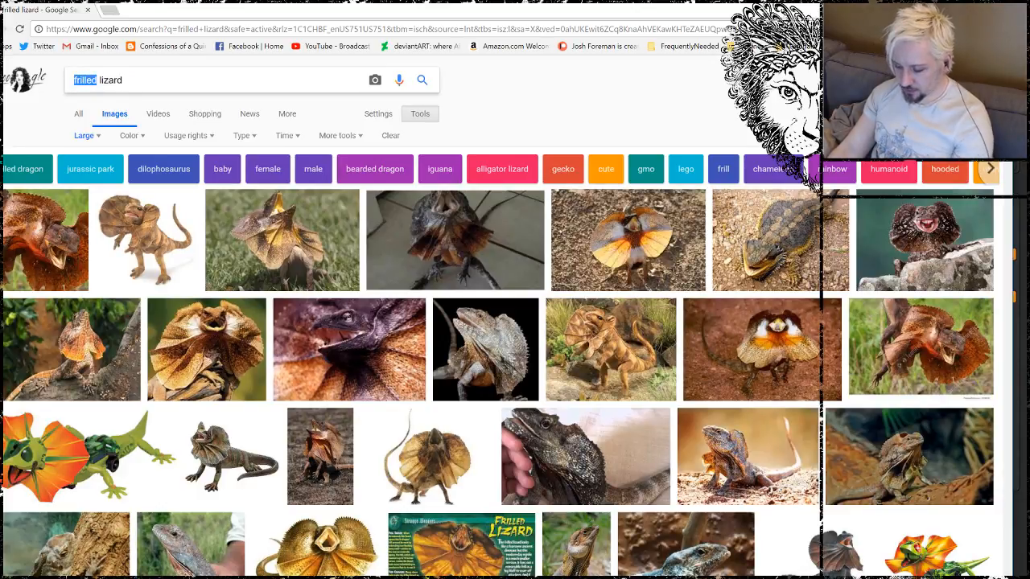
{"action": "key", "text": "Delete"}
{"action": "key", "text": "Delete"}
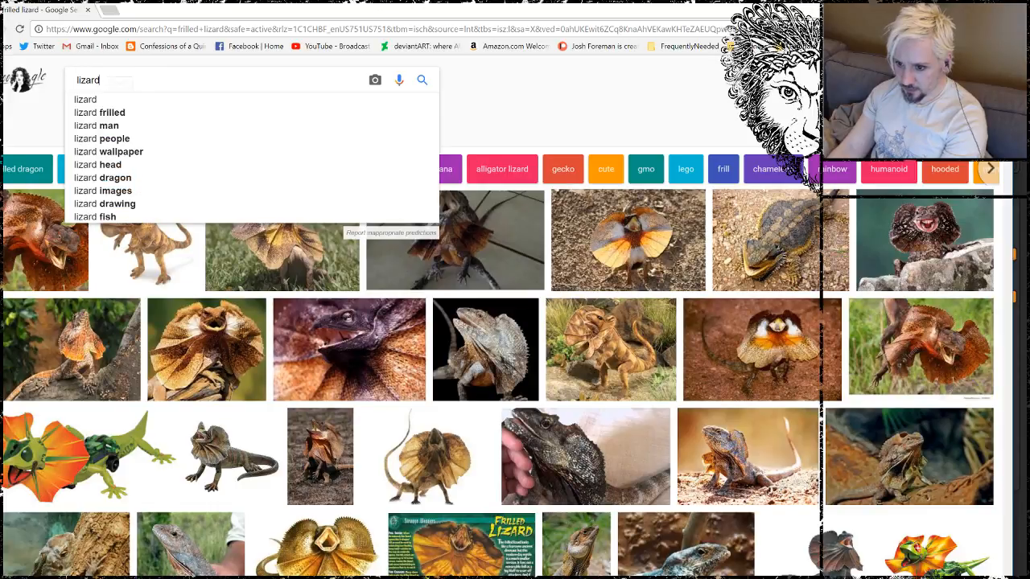
{"action": "type", "text": "skin"}
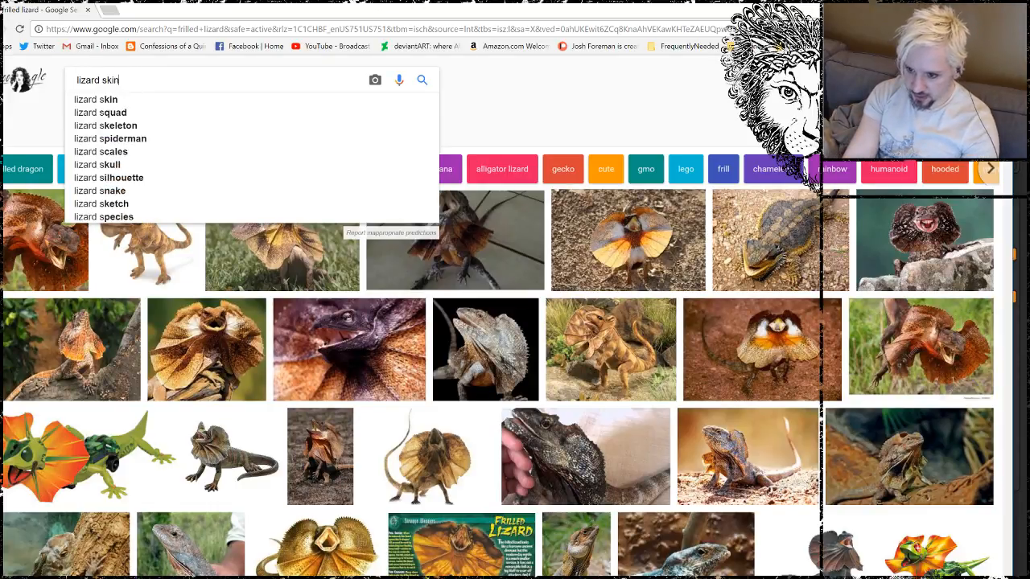
{"action": "key", "text": "Return"}
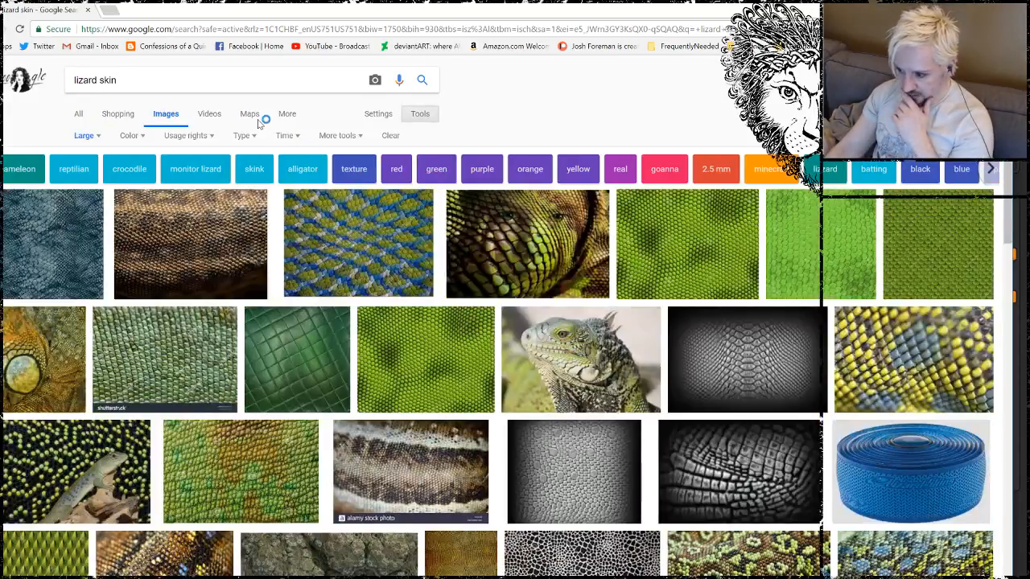
{"action": "scroll", "coordinate": [273, 170], "scroll_direction": "down", "scroll_amount": 2}
{"action": "scroll", "coordinate": [273, 171], "scroll_direction": "up", "scroll_amount": 2}
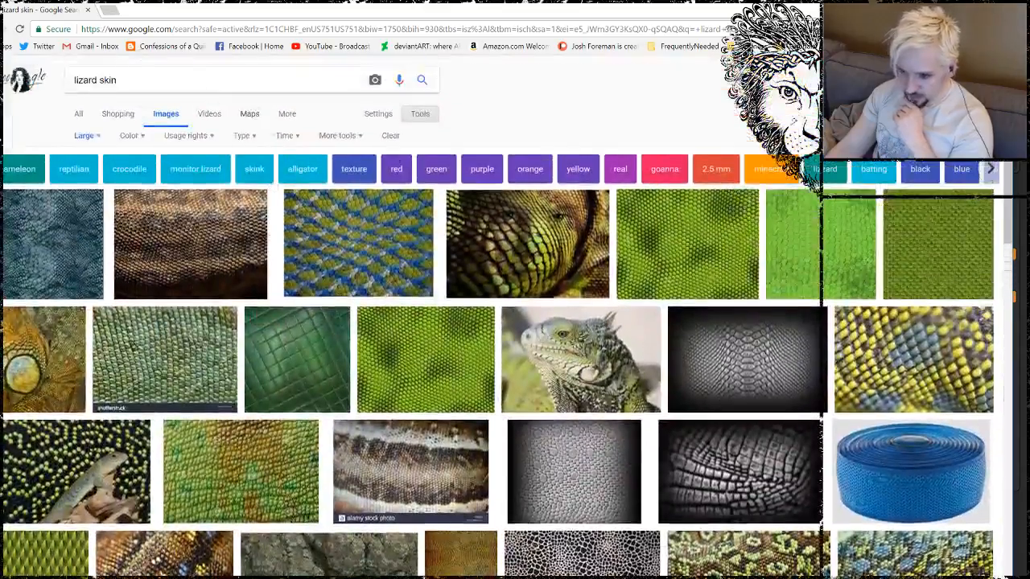
Change the image search to "lizard webbed" and preview the flying gecko photo.
{"action": "double_click", "coordinate": [108, 80]}
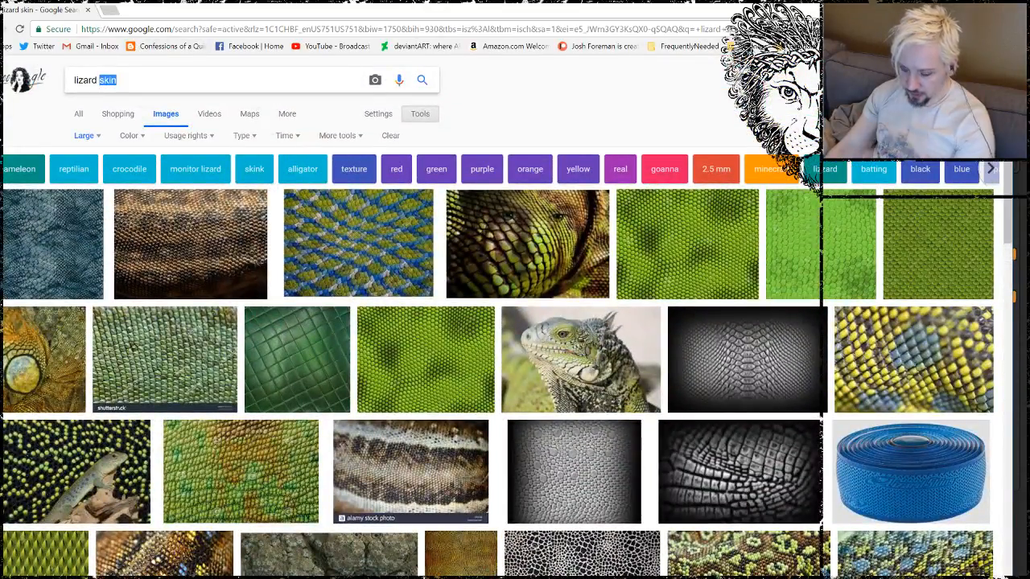
{"action": "type", "text": "webbed"}
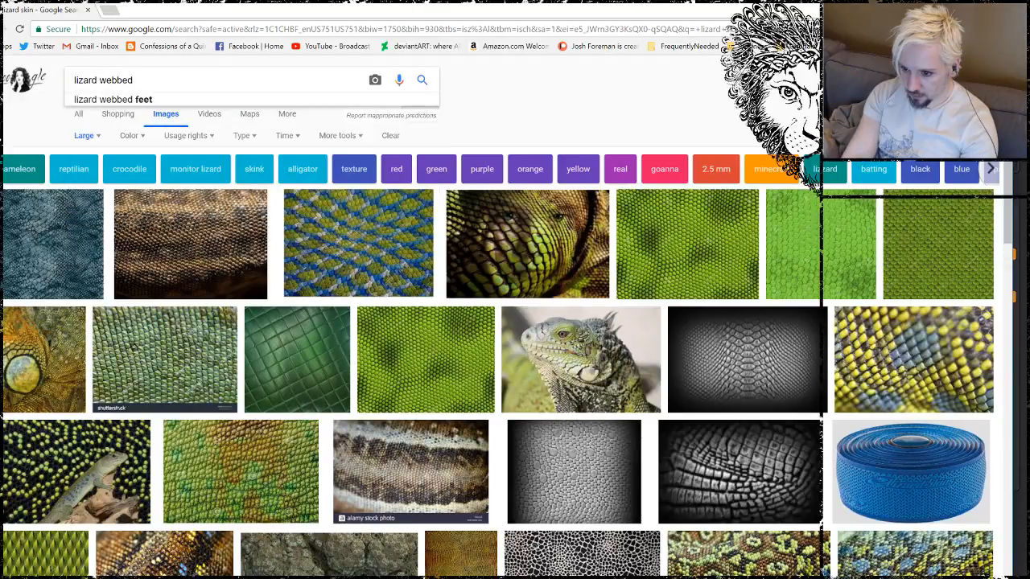
{"action": "key", "text": "Return"}
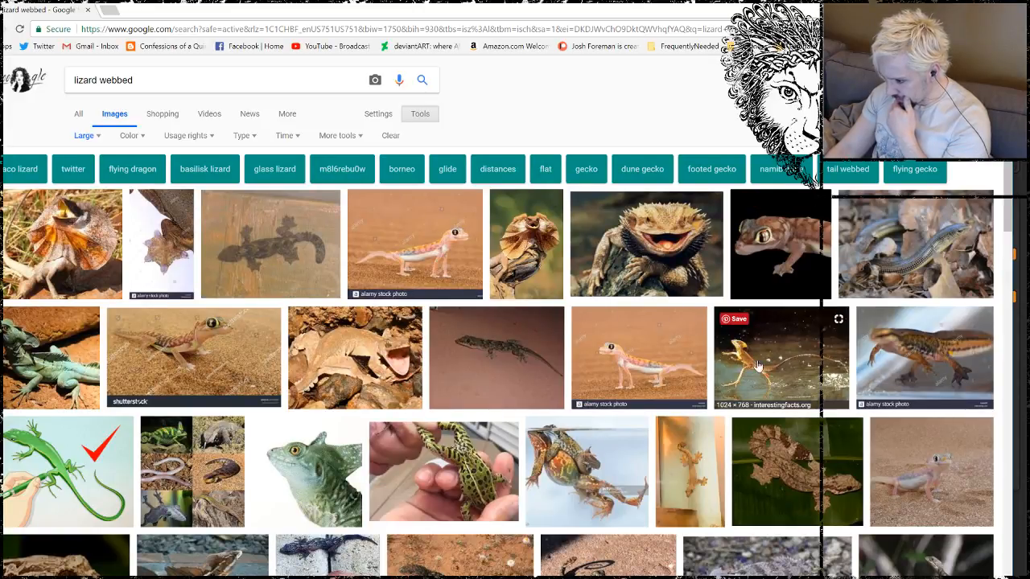
{"action": "left_click", "coordinate": [769, 448]}
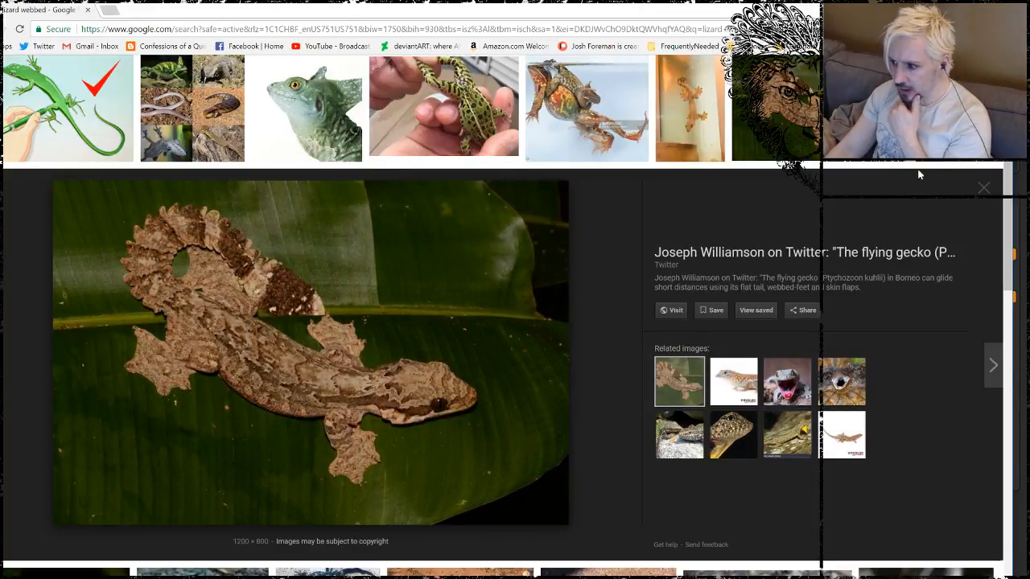
{"action": "left_click", "coordinate": [983, 191]}
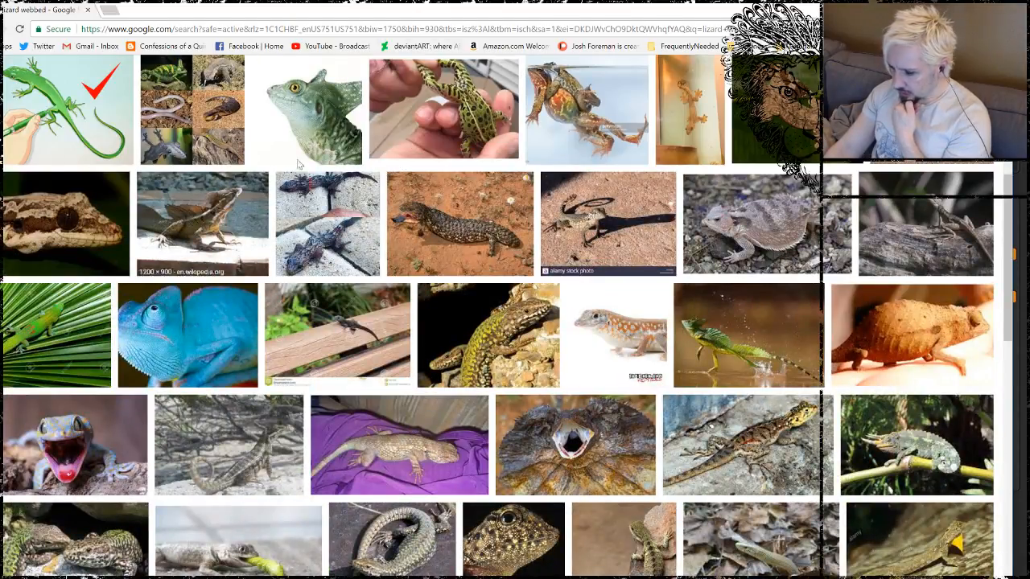
Browse the webbed lizard images and narrow them to the "flying dragon" suggestion.
{"action": "scroll", "coordinate": [283, 157], "scroll_direction": "down", "scroll_amount": 1}
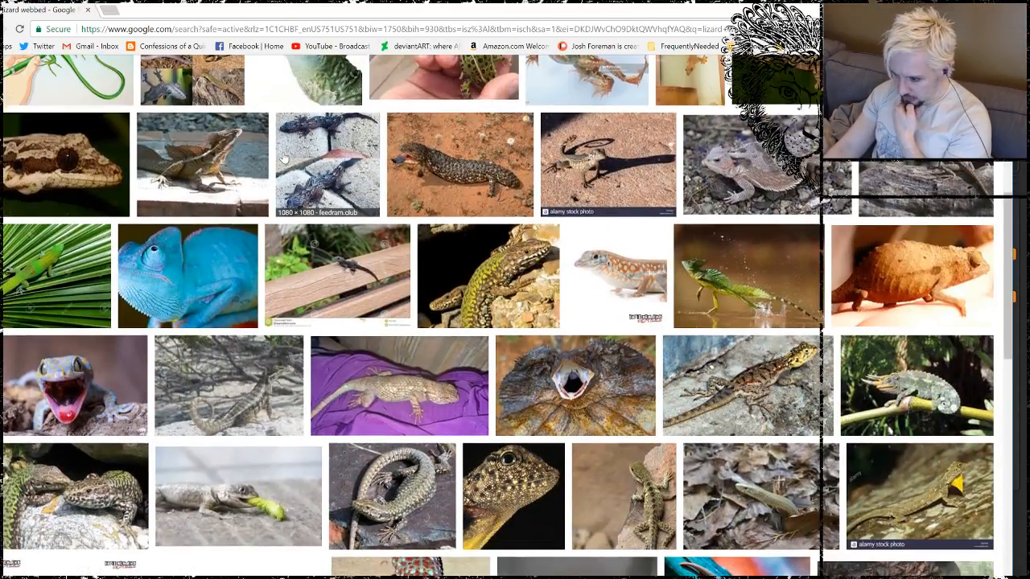
{"action": "scroll", "coordinate": [283, 157], "scroll_direction": "down", "scroll_amount": 3}
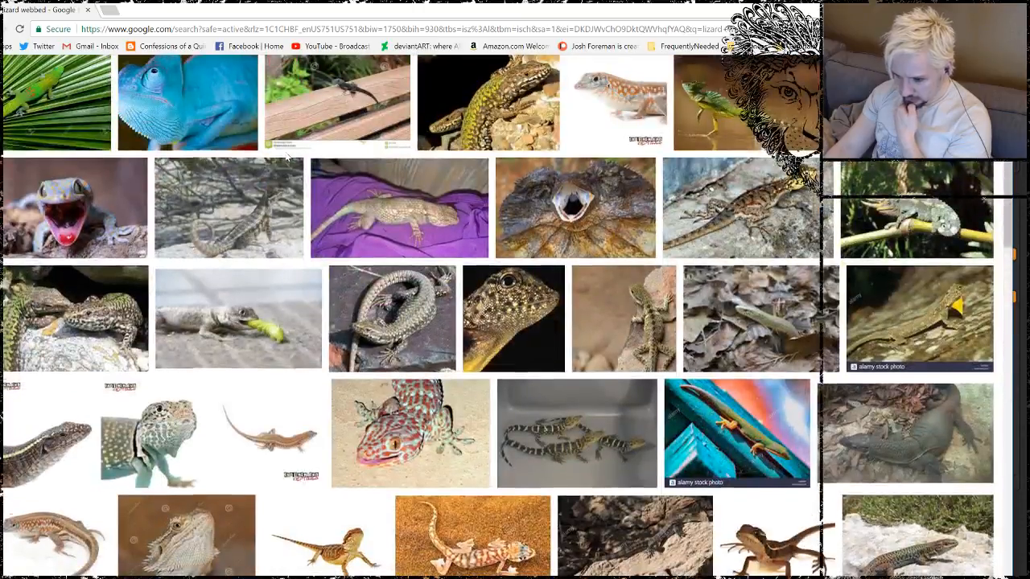
{"action": "scroll", "coordinate": [286, 157], "scroll_direction": "down", "scroll_amount": 2}
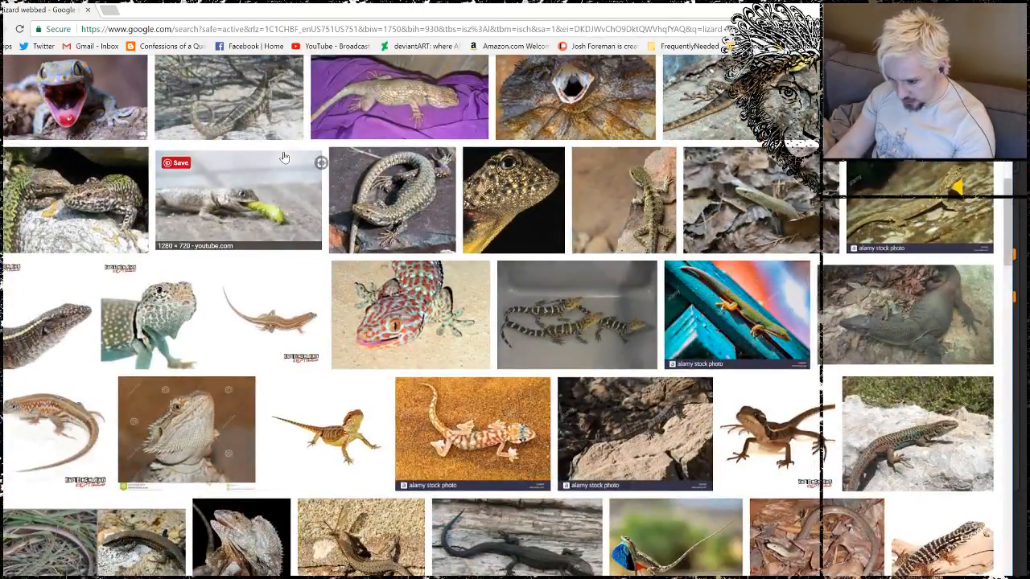
{"action": "scroll", "coordinate": [284, 157], "scroll_direction": "down", "scroll_amount": 1}
{"action": "scroll", "coordinate": [283, 157], "scroll_direction": "down", "scroll_amount": 2}
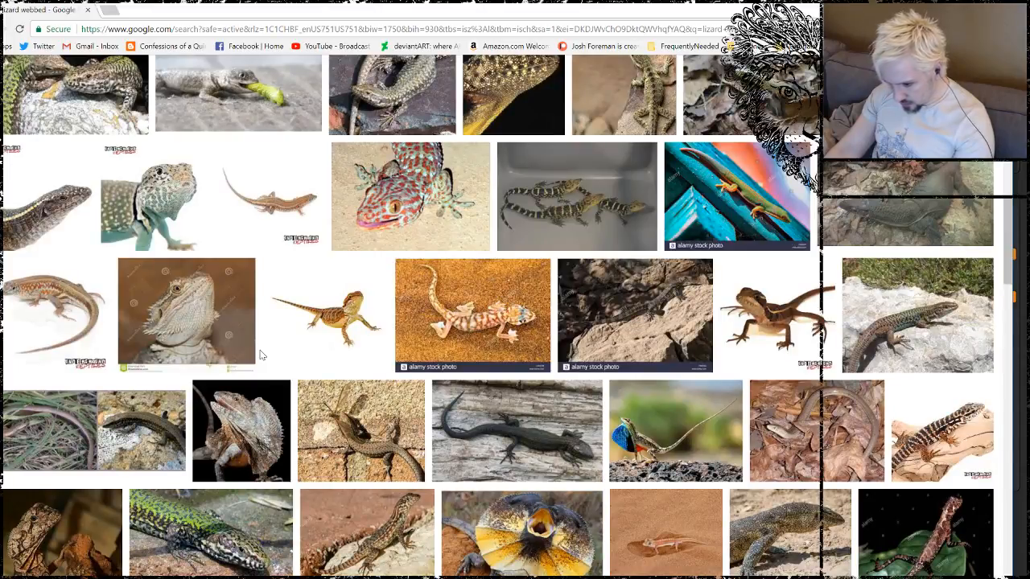
{"action": "scroll", "coordinate": [260, 355], "scroll_direction": "up", "scroll_amount": 10}
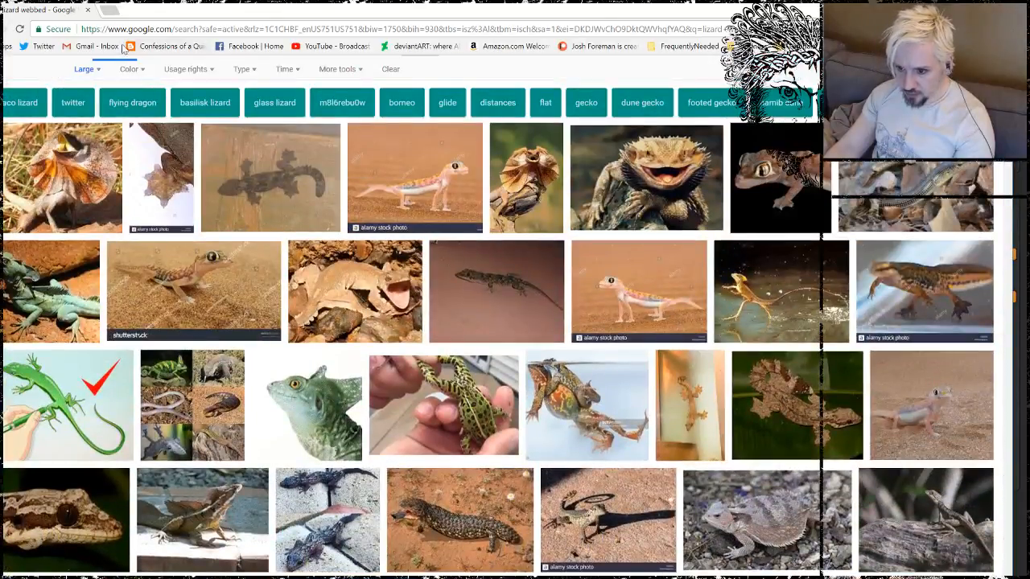
{"action": "left_click", "coordinate": [131, 103]}
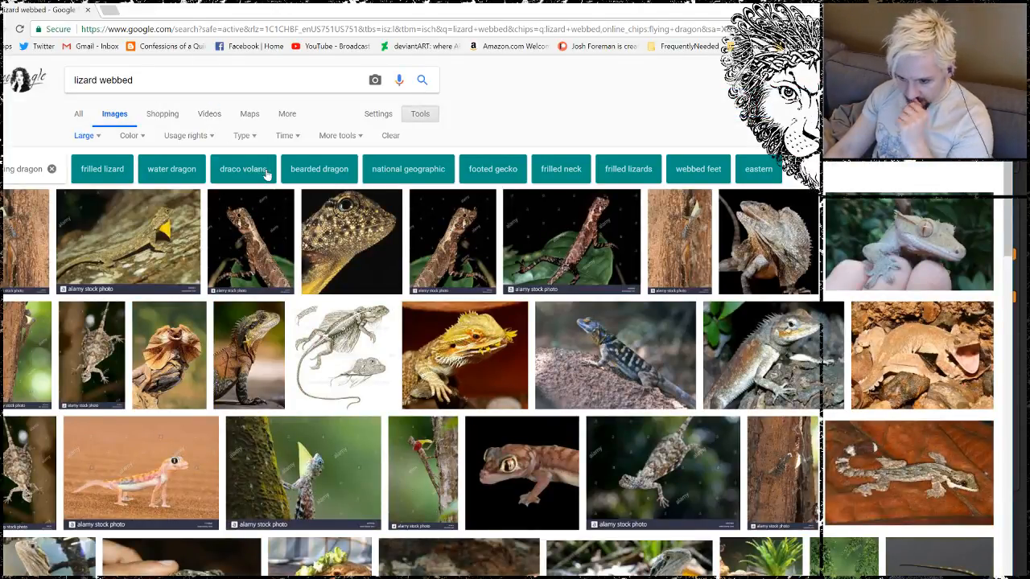
Compare the previews of the Alamy flying lizard, the red-winged flying dragon and the flower-crowned bearded dragon photos.
{"action": "scroll", "coordinate": [272, 183], "scroll_direction": "down", "scroll_amount": 2}
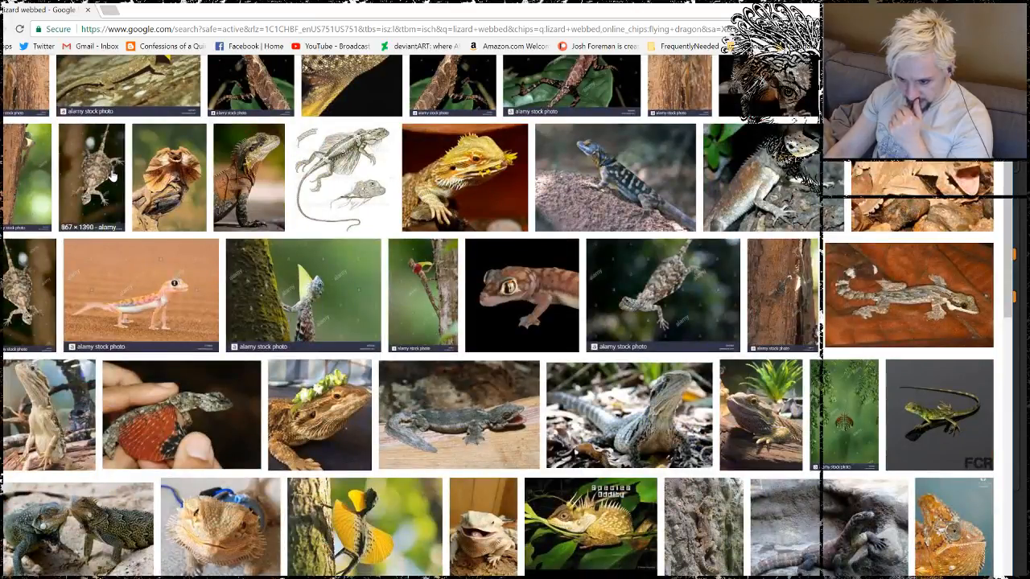
{"action": "left_click", "coordinate": [113, 176]}
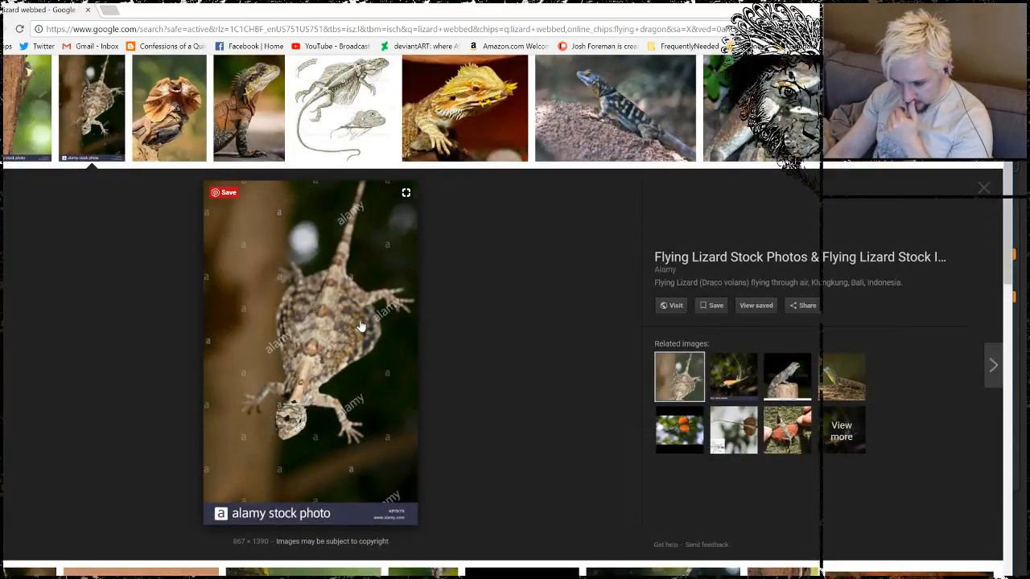
{"action": "left_click", "coordinate": [984, 190]}
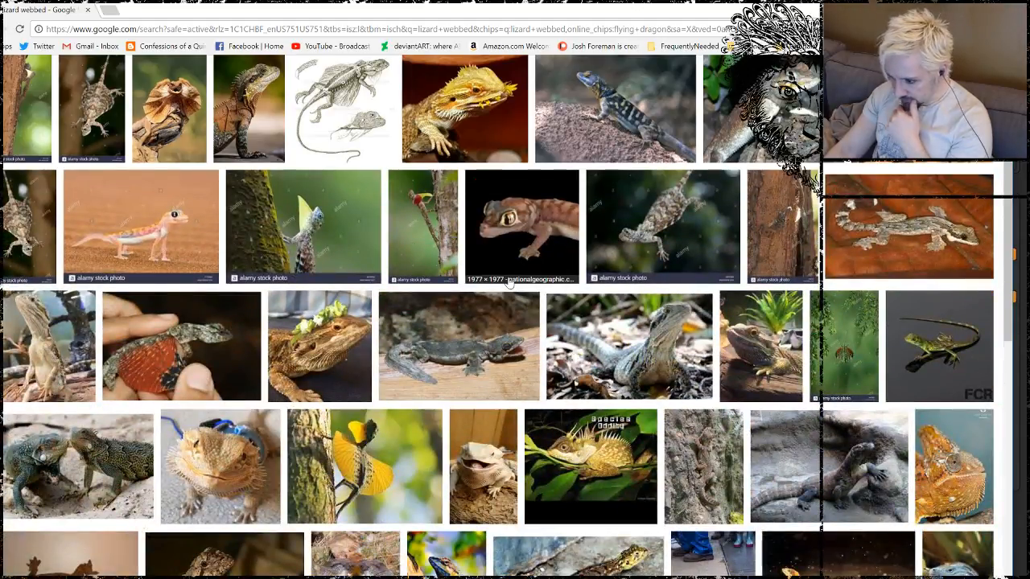
{"action": "left_click", "coordinate": [147, 364]}
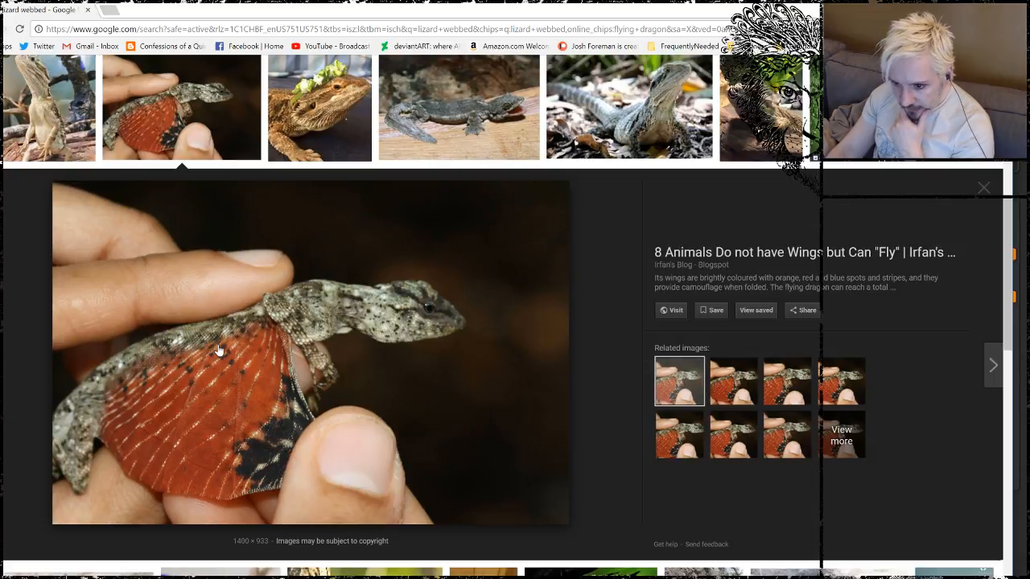
{"action": "left_click", "coordinate": [343, 140]}
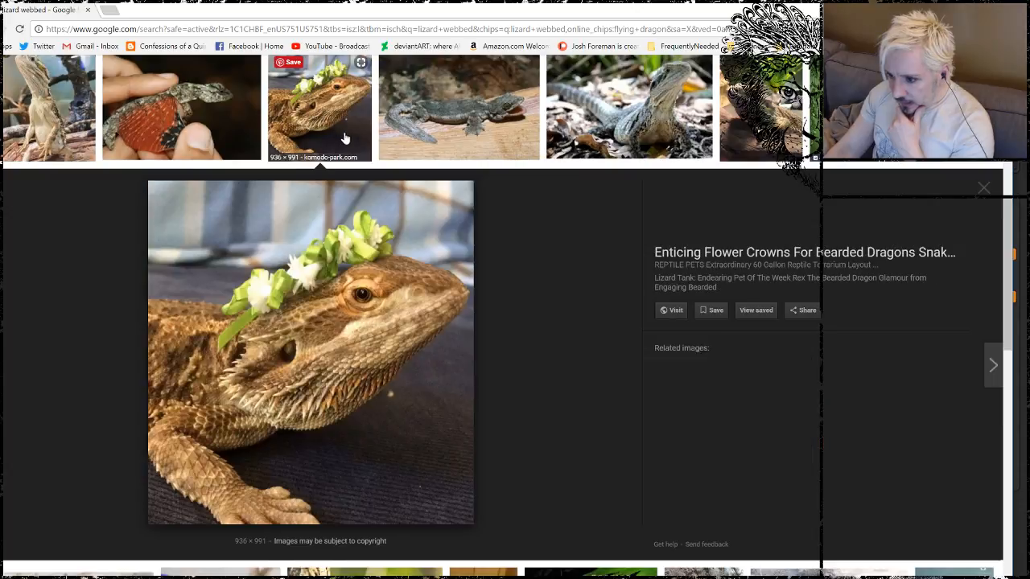
{"action": "left_click", "coordinate": [984, 188]}
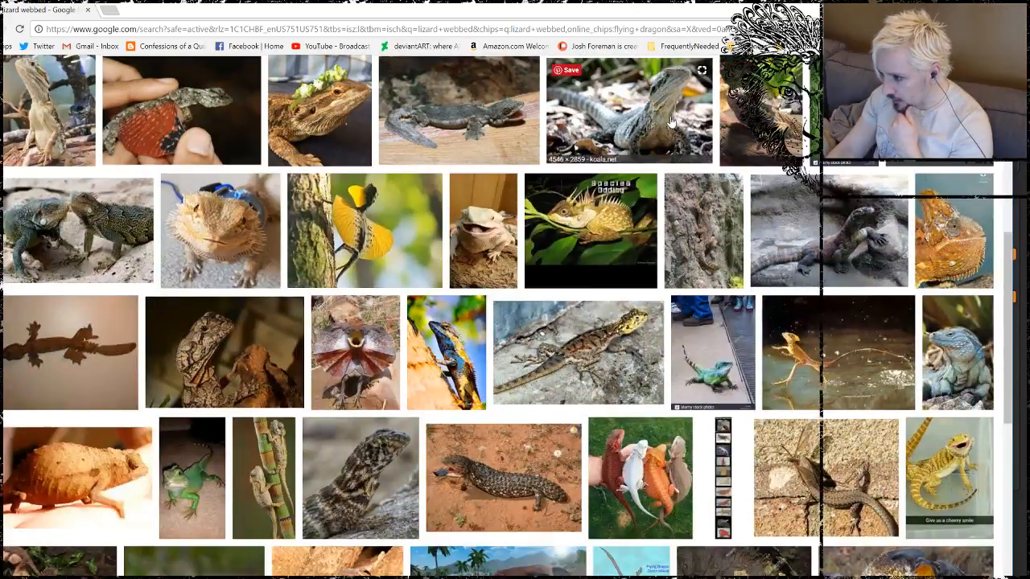
Change the image search from the webbed lizard query to "leopard gecko".
{"action": "scroll", "coordinate": [282, 133], "scroll_direction": "up", "scroll_amount": 5}
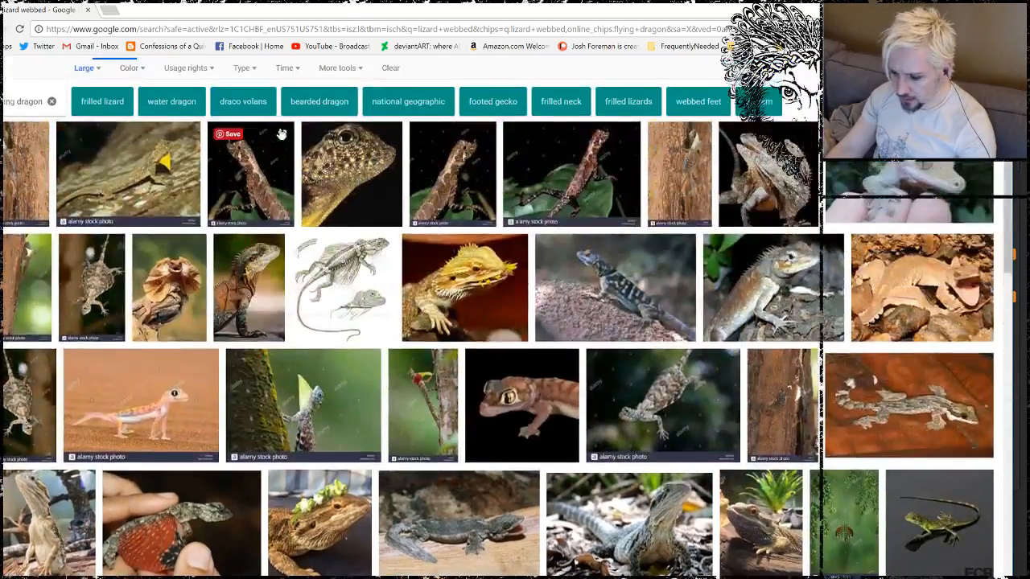
{"action": "scroll", "coordinate": [282, 133], "scroll_direction": "up", "scroll_amount": 1}
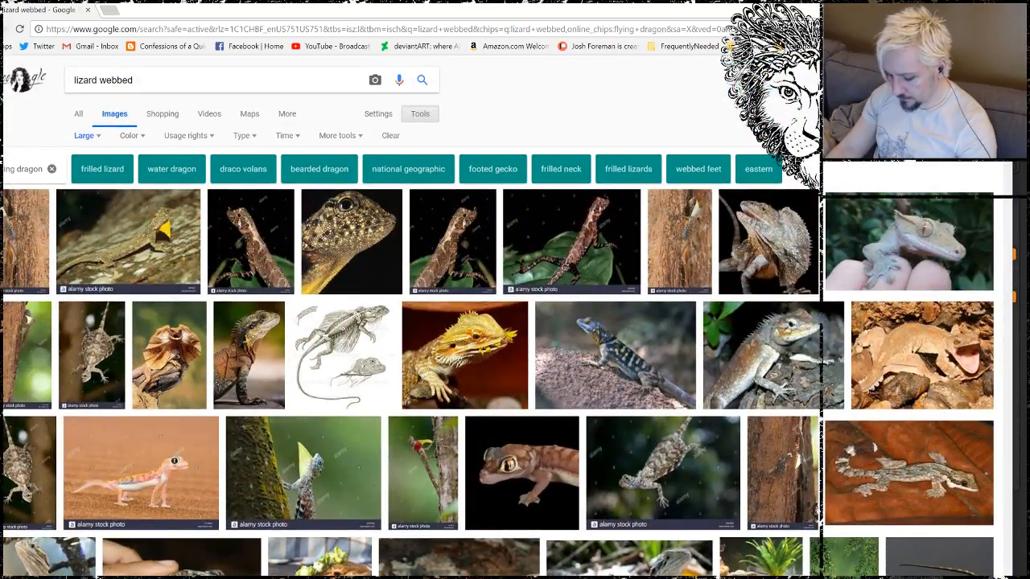
{"action": "left_click_drag", "start_coordinate": [130, 79], "coordinate": [18, 78]}
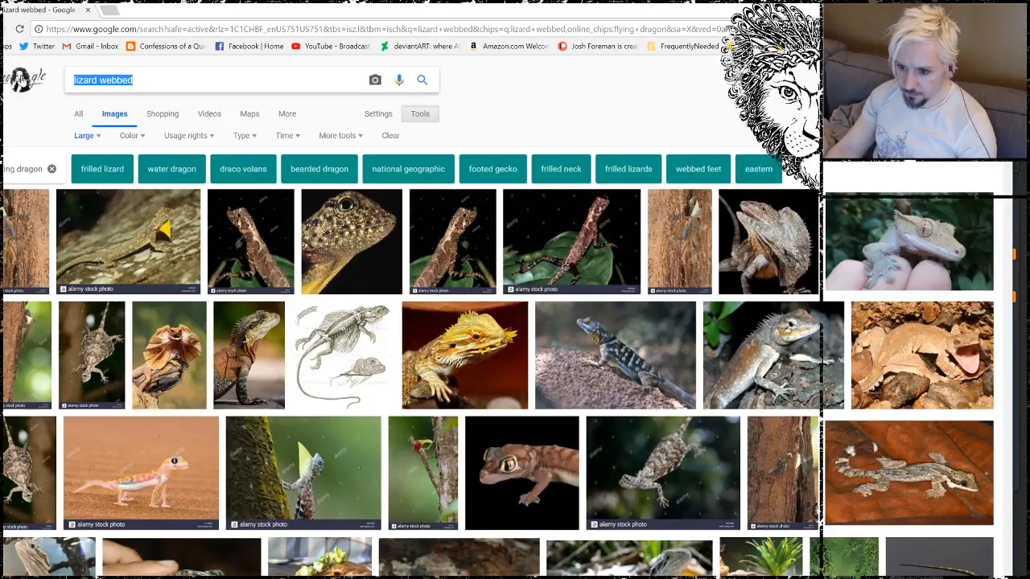
{"action": "type", "text": "leopard gecko"}
{"action": "key", "text": "Return"}
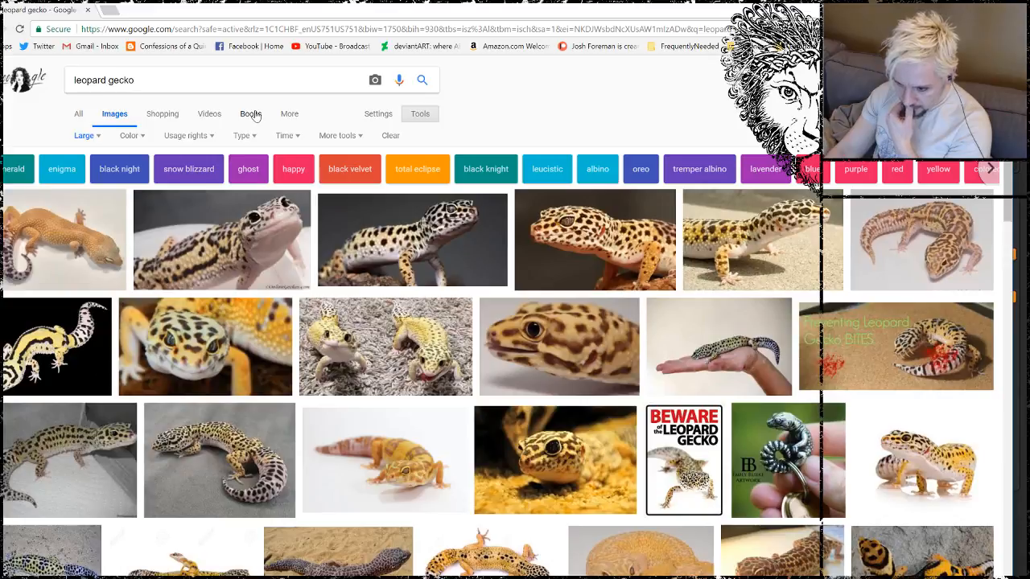
Compare the previews of the OnlineGeckos hatchling photo and the Fluker Farms leopard gecko photo.
{"action": "left_click", "coordinate": [269, 254]}
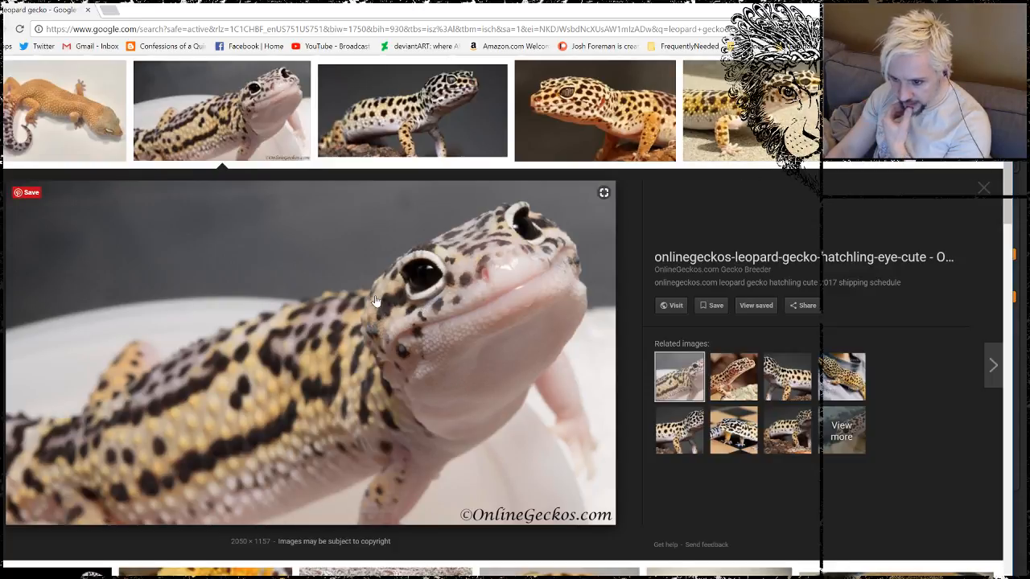
{"action": "scroll", "coordinate": [374, 301], "scroll_direction": "down", "scroll_amount": 5}
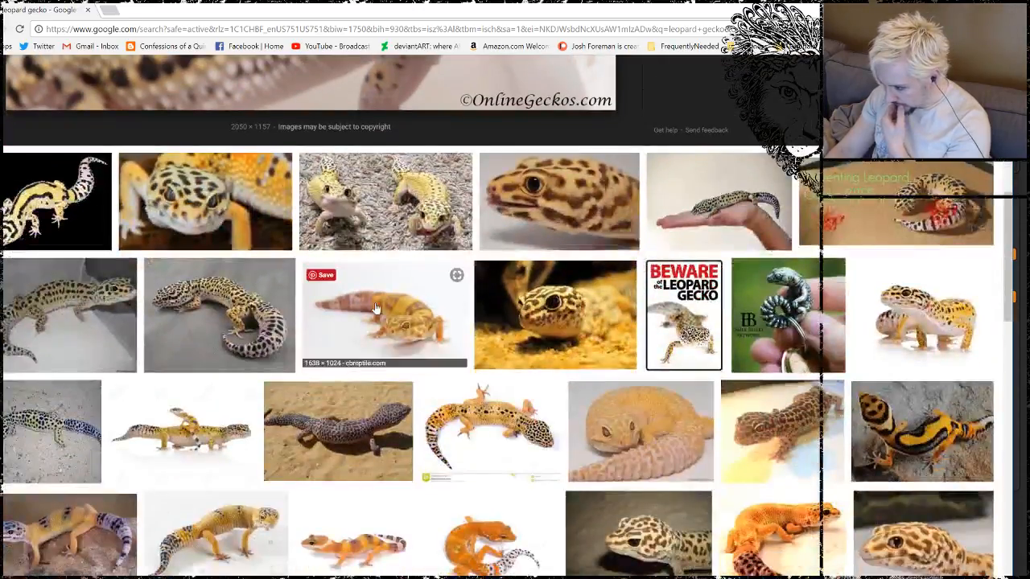
{"action": "left_click", "coordinate": [947, 322]}
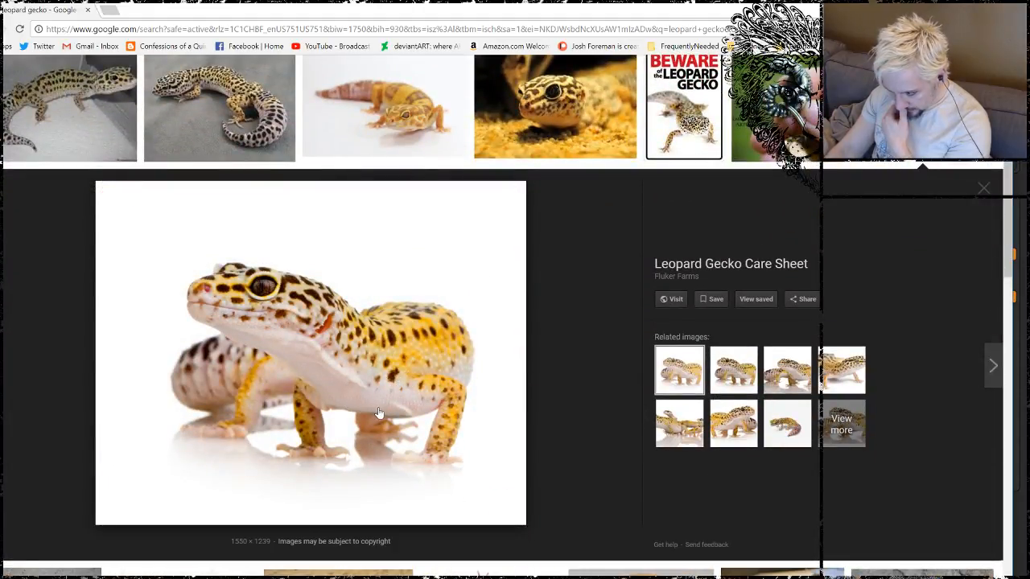
{"action": "scroll", "coordinate": [378, 413], "scroll_direction": "up", "scroll_amount": 5}
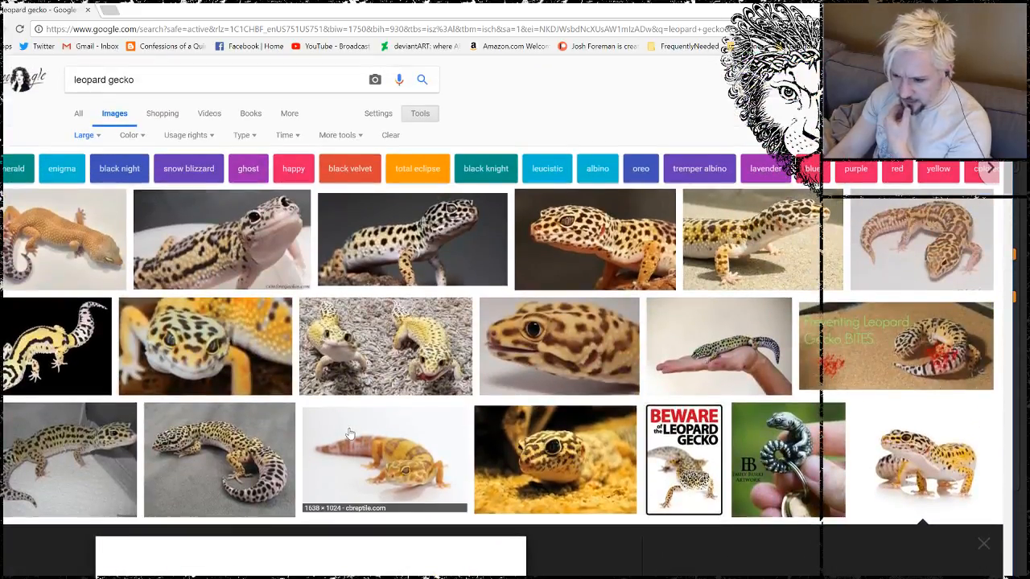
{"action": "left_click", "coordinate": [266, 278]}
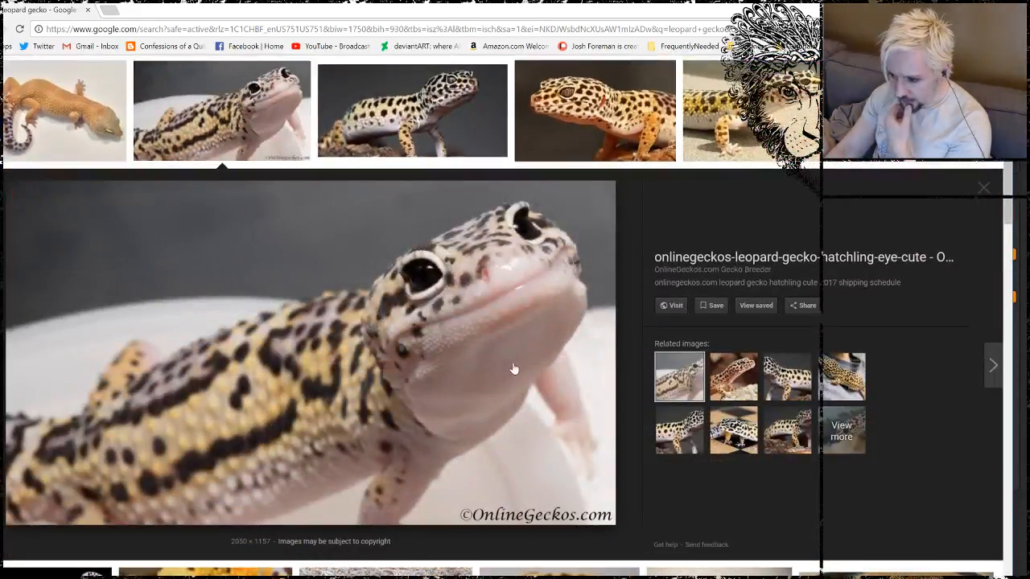
{"action": "left_click", "coordinate": [981, 195]}
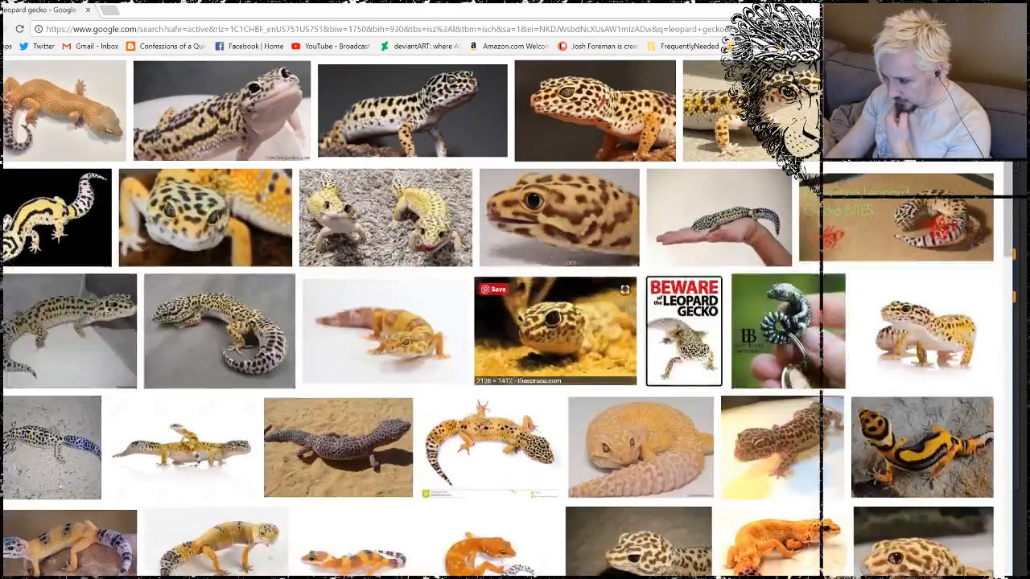
Look further through the leopard gecko images and preview the PetPonder photo of the gecko on a branch.
{"action": "scroll", "coordinate": [552, 259], "scroll_direction": "down", "scroll_amount": 3}
{"action": "scroll", "coordinate": [552, 258], "scroll_direction": "down", "scroll_amount": 2}
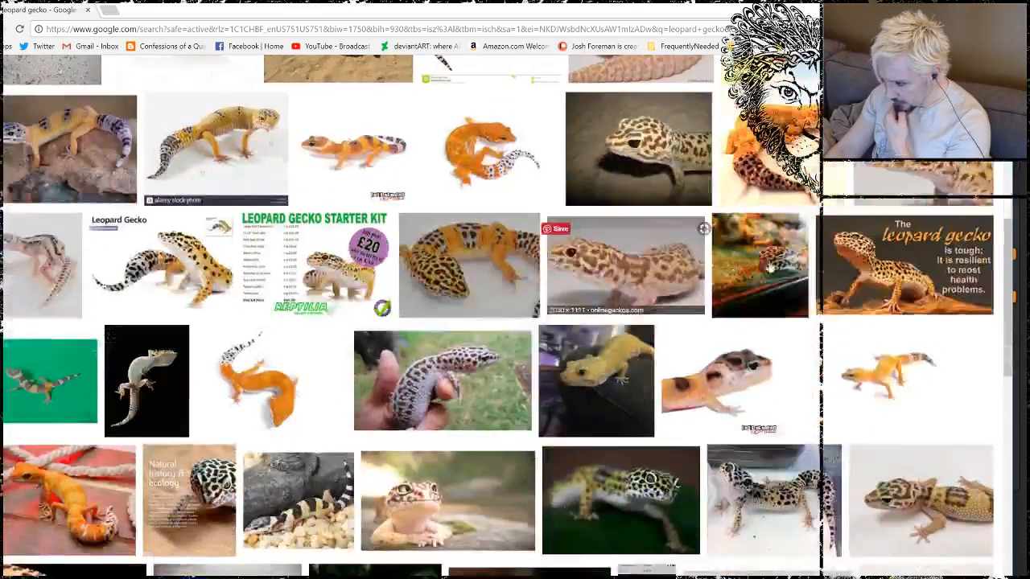
{"action": "left_click", "coordinate": [902, 266]}
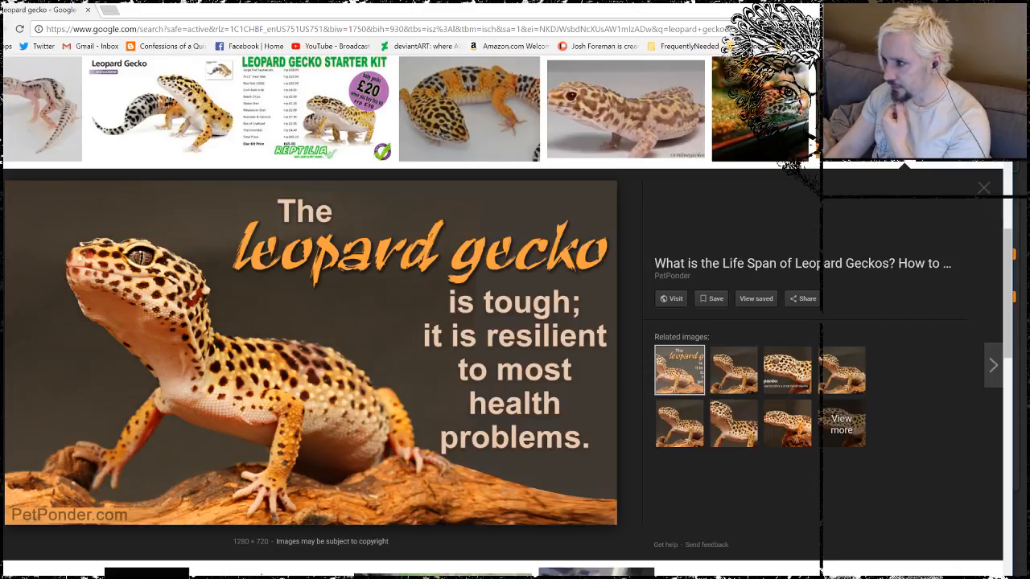
Switch to ZBrush and sculpt small rounded scales along the fin's outer spine with the Clay brush at draw size 5.
{"action": "left_click", "coordinate": [948, 6]}
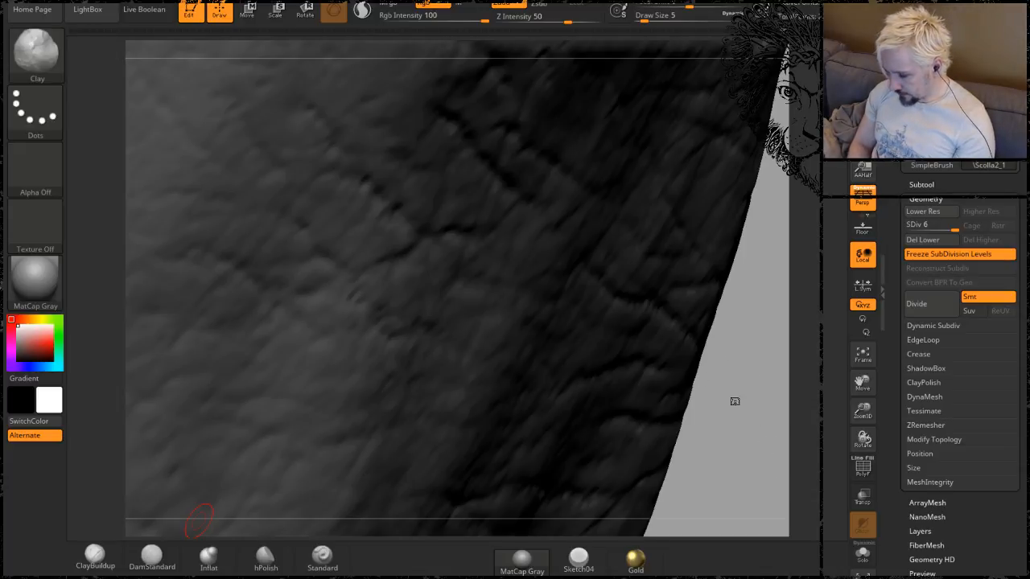
{"action": "left_click_drag", "start_coordinate": [770, 448], "coordinate": [724, 356]}
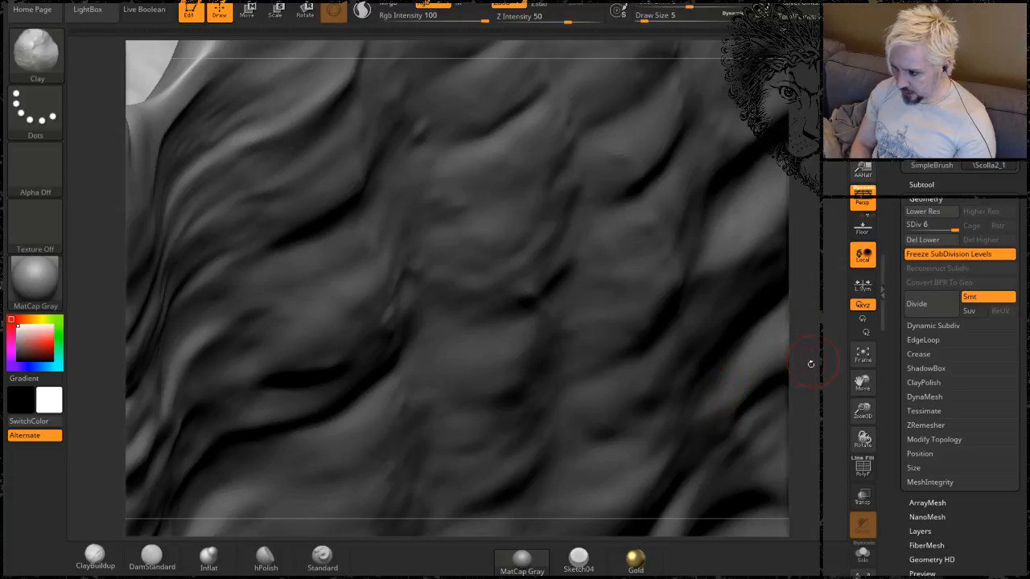
{"action": "mouse_move", "coordinate": [809, 363]}
{"action": "left_mouse_down", "text": "alt"}
{"action": "mouse_move", "coordinate": [792, 265]}
{"action": "mouse_move", "coordinate": [716, 153]}
{"action": "mouse_move", "coordinate": [613, 82]}
{"action": "left_mouse_up", "text": "alt"}
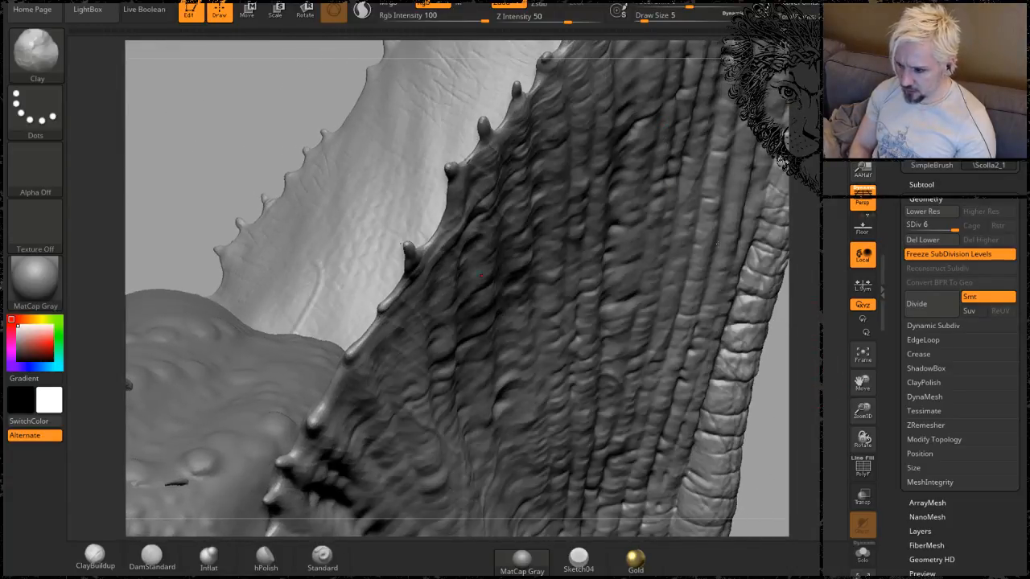
{"action": "mouse_move", "coordinate": [771, 350]}
{"action": "left_mouse_down"}
{"action": "mouse_move", "coordinate": [700, 301]}
{"action": "mouse_move", "coordinate": [501, 211]}
{"action": "left_mouse_up"}
{"action": "left_click_drag", "start_coordinate": [324, 185], "coordinate": [331, 287], "text": "alt"}
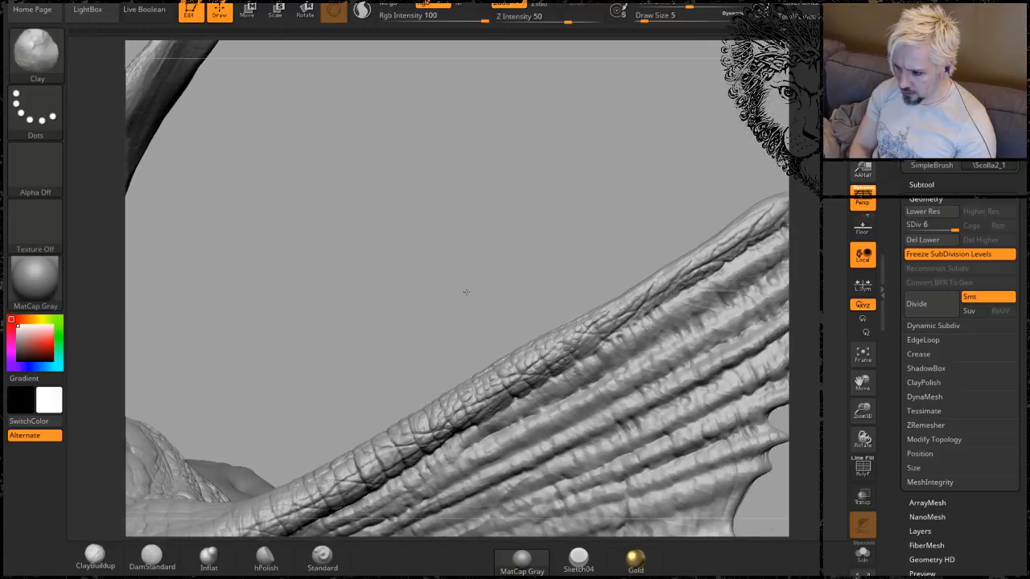
{"action": "mouse_move", "coordinate": [464, 292]}
{"action": "left_mouse_down"}
{"action": "mouse_move", "coordinate": [461, 260]}
{"action": "mouse_move", "coordinate": [451, 299]}
{"action": "left_mouse_up"}
{"action": "mouse_move", "coordinate": [414, 340]}
{"action": "left_mouse_down", "text": "alt"}
{"action": "mouse_move", "coordinate": [455, 335]}
{"action": "mouse_move", "coordinate": [483, 295]}
{"action": "left_mouse_up", "text": "alt"}
{"action": "left_click_drag", "start_coordinate": [388, 273], "coordinate": [448, 176], "text": "alt"}
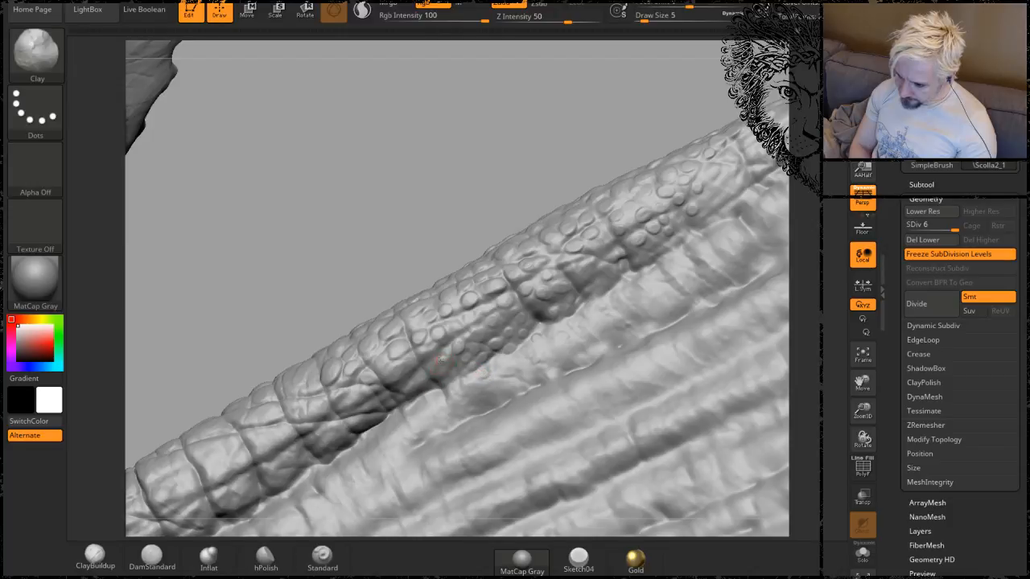
Fill the gaps along the top and side of the fin spine with more rounded scales, comparing subdivision levels.
{"action": "left_click_drag", "start_coordinate": [384, 155], "coordinate": [390, 211]}
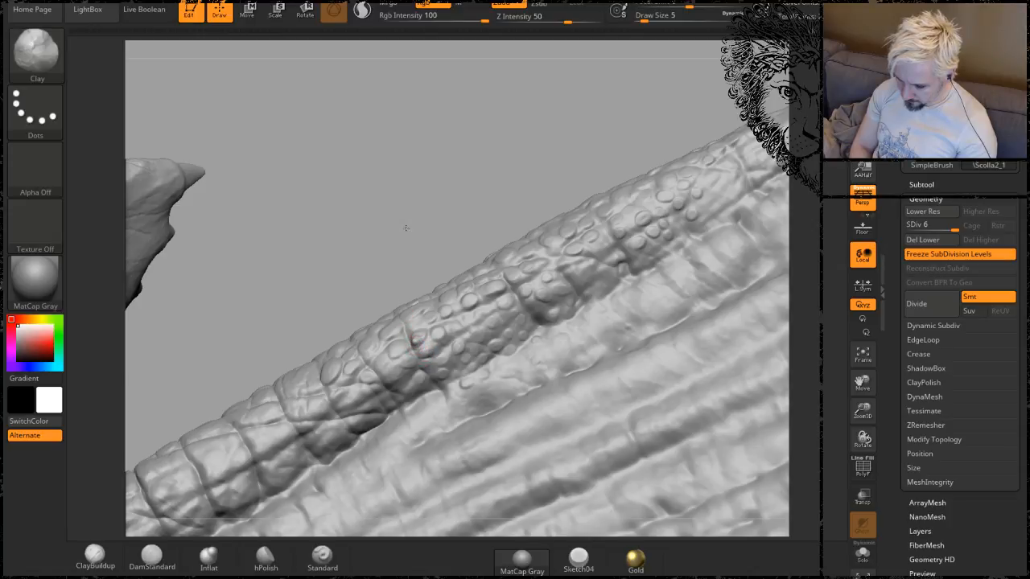
{"action": "left_click_drag", "start_coordinate": [402, 223], "coordinate": [420, 345]}
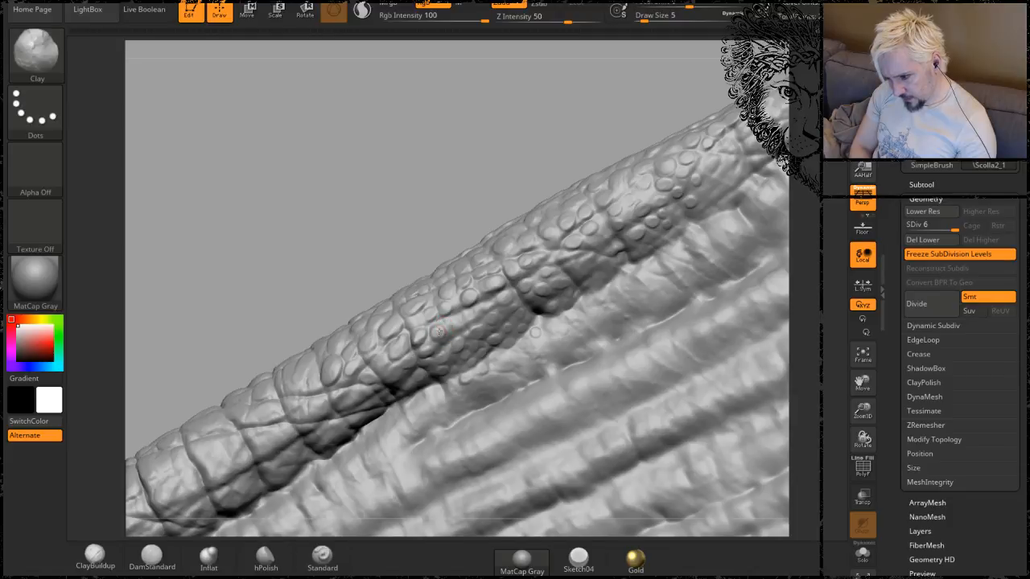
{"action": "mouse_move", "coordinate": [454, 216]}
{"action": "left_mouse_down"}
{"action": "mouse_move", "coordinate": [453, 190]}
{"action": "mouse_move", "coordinate": [425, 322]}
{"action": "left_mouse_up"}
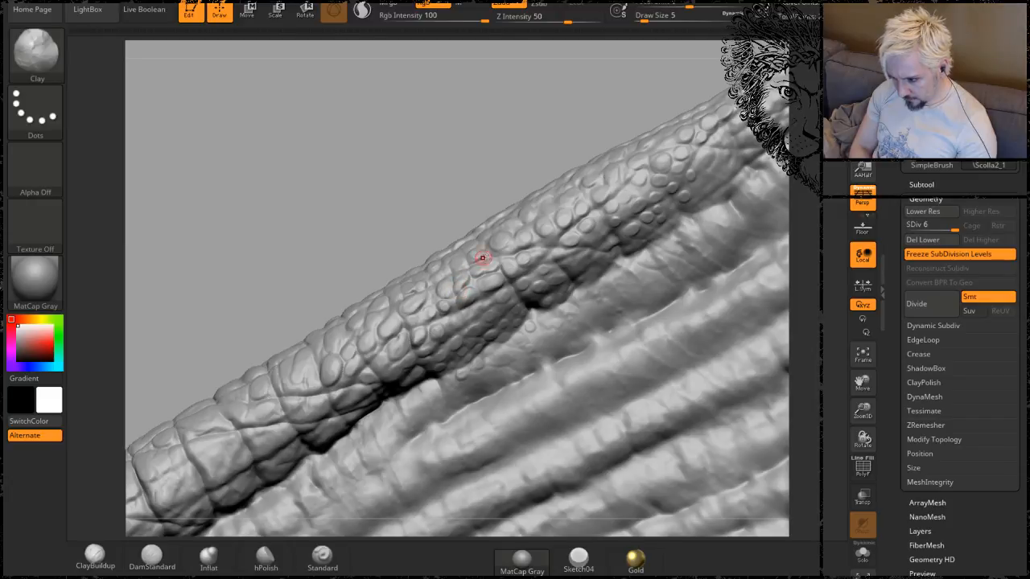
{"action": "key", "text": "shift+d"}
{"action": "key", "text": "d"}
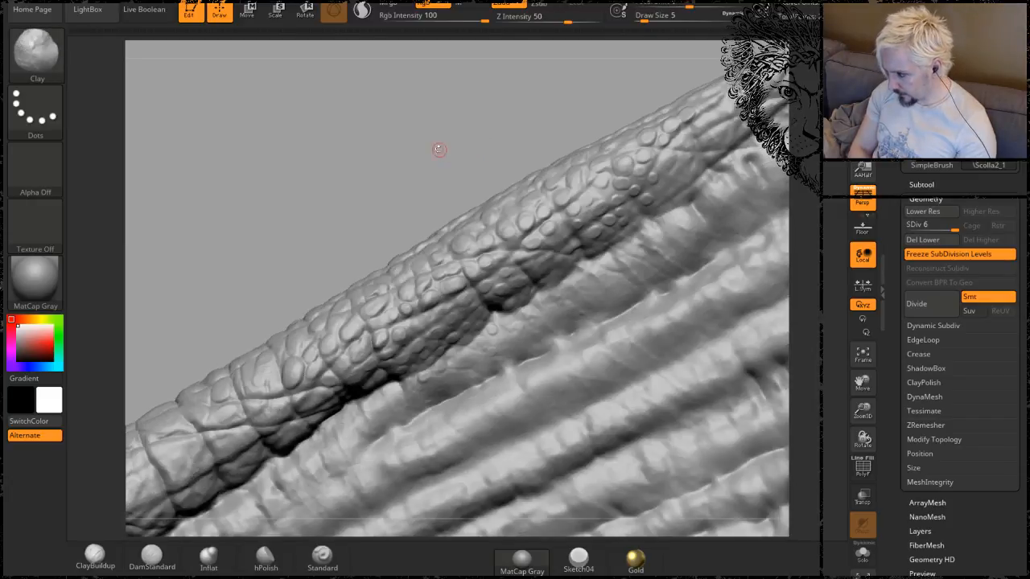
{"action": "key", "text": "shift+d"}
{"action": "key", "text": "d"}
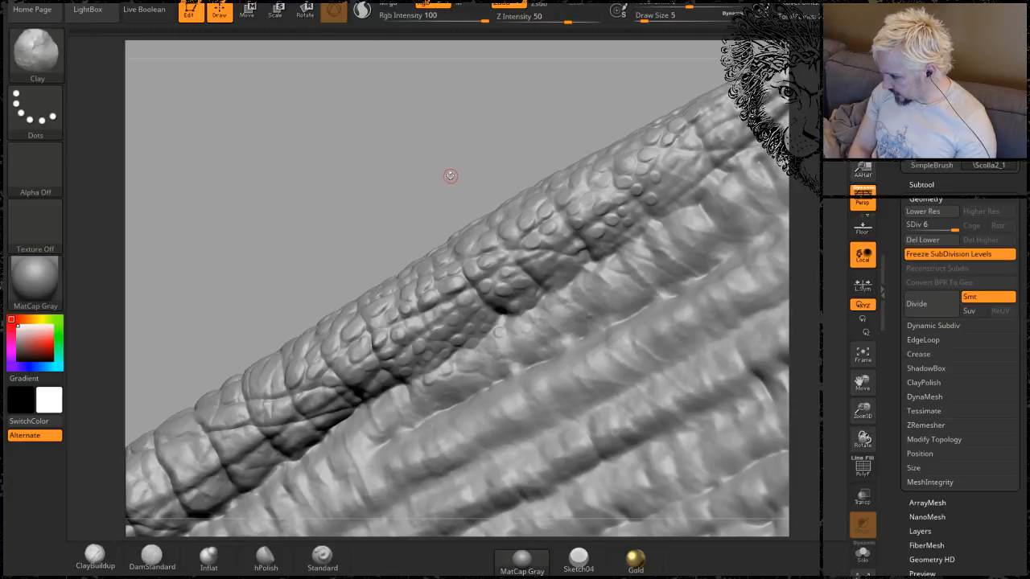
Set the Clay brush's draw size to 2 and sculpt tiny scales where the fin spine meets the membrane.
{"action": "mouse_move", "coordinate": [529, 115]}
{"action": "left_mouse_down"}
{"action": "mouse_move", "coordinate": [427, 138]}
{"action": "mouse_move", "coordinate": [374, 174]}
{"action": "left_mouse_up"}
{"action": "mouse_move", "coordinate": [405, 139]}
{"action": "left_mouse_down"}
{"action": "mouse_move", "coordinate": [409, 122]}
{"action": "mouse_move", "coordinate": [330, 201]}
{"action": "mouse_move", "coordinate": [373, 374]}
{"action": "left_mouse_up"}
{"action": "key", "text": "shift"}
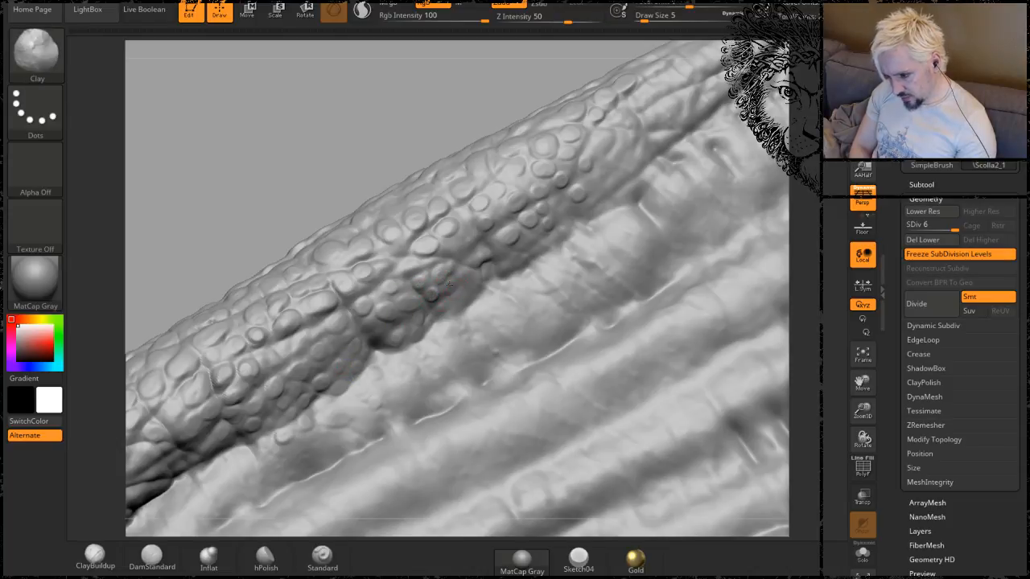
{"action": "key", "text": "space"}
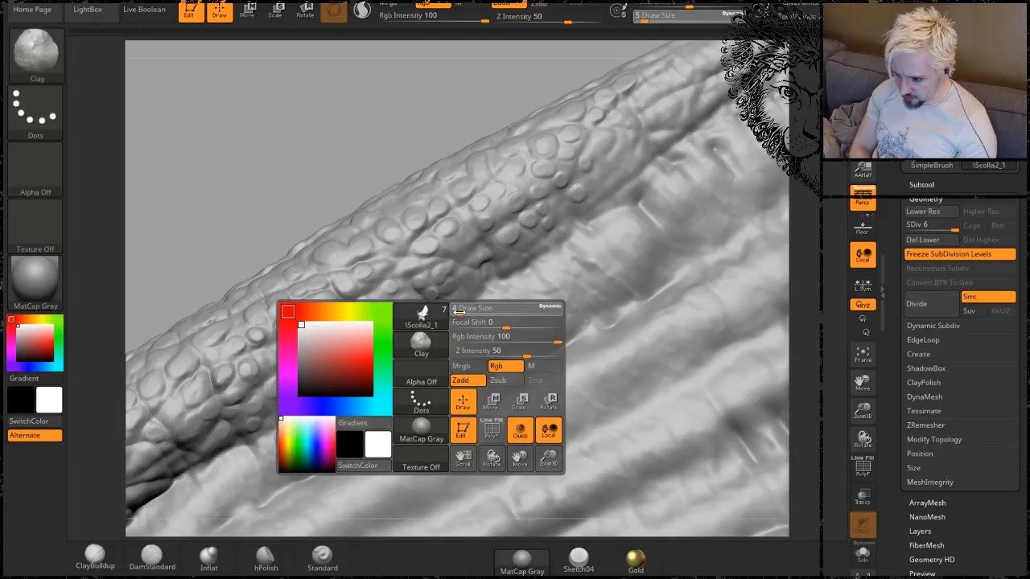
{"action": "left_click_drag", "start_coordinate": [458, 312], "coordinate": [449, 300]}
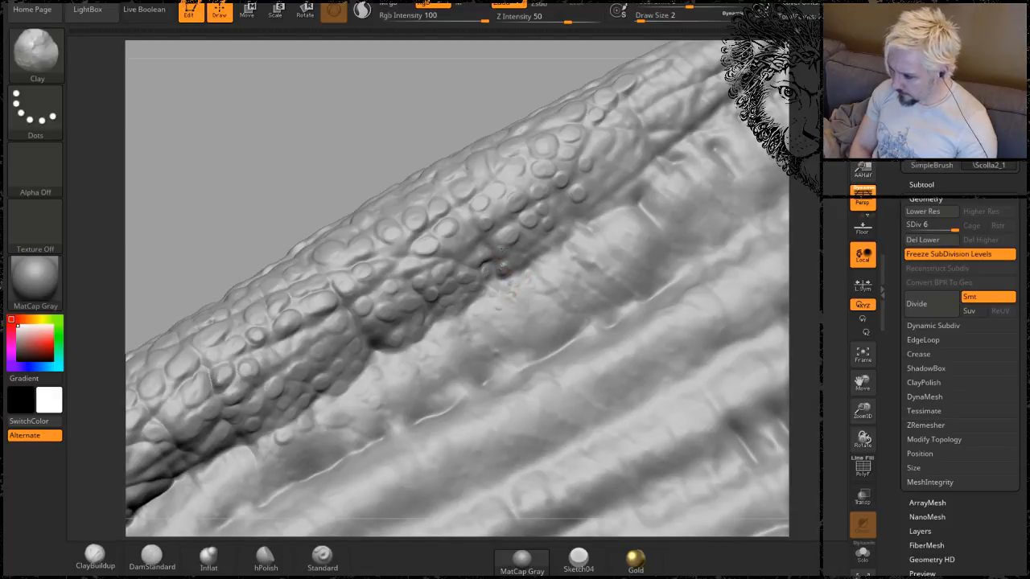
{"action": "left_click_drag", "start_coordinate": [333, 127], "coordinate": [361, 171]}
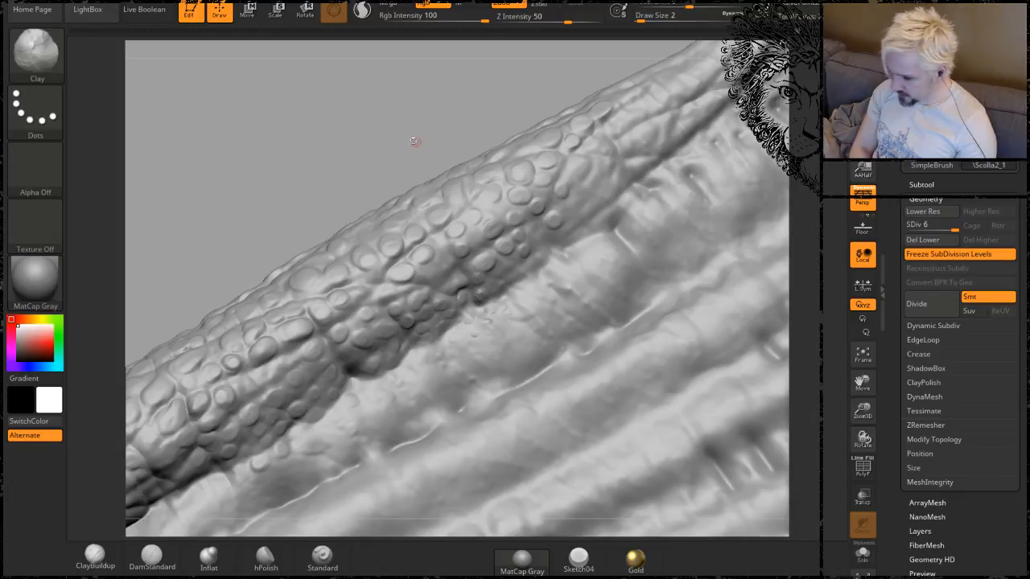
{"action": "left_click_drag", "start_coordinate": [310, 163], "coordinate": [306, 138]}
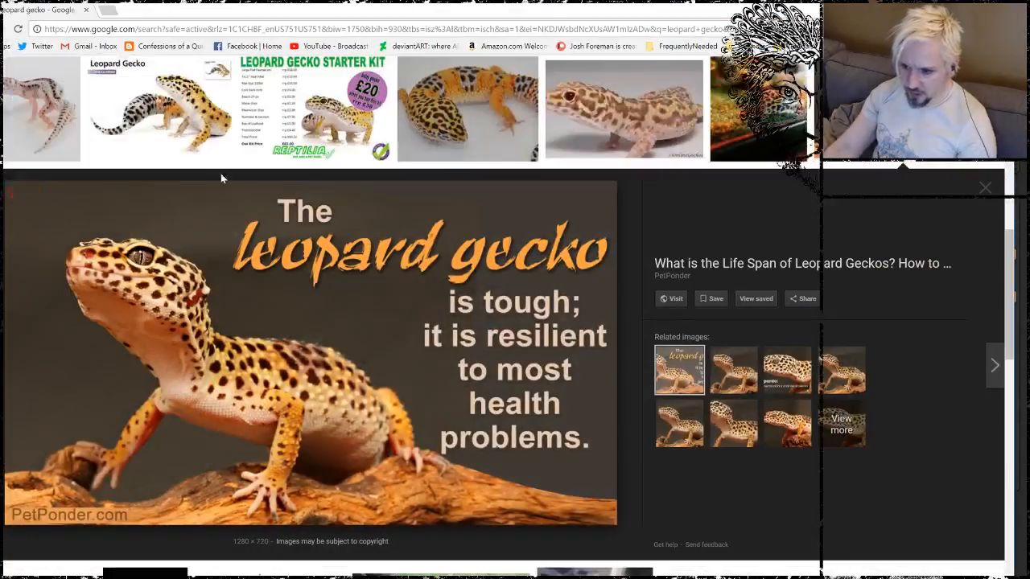
Search Google Images for "snake mouth" and filter the results to large images.
{"action": "left_click", "coordinate": [276, 30]}
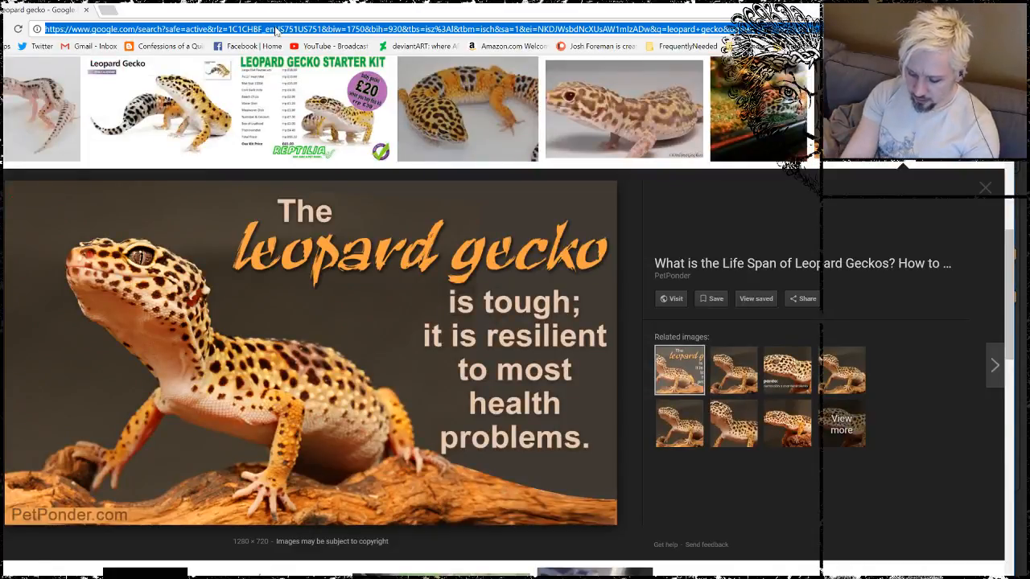
{"action": "type", "text": "snake"}
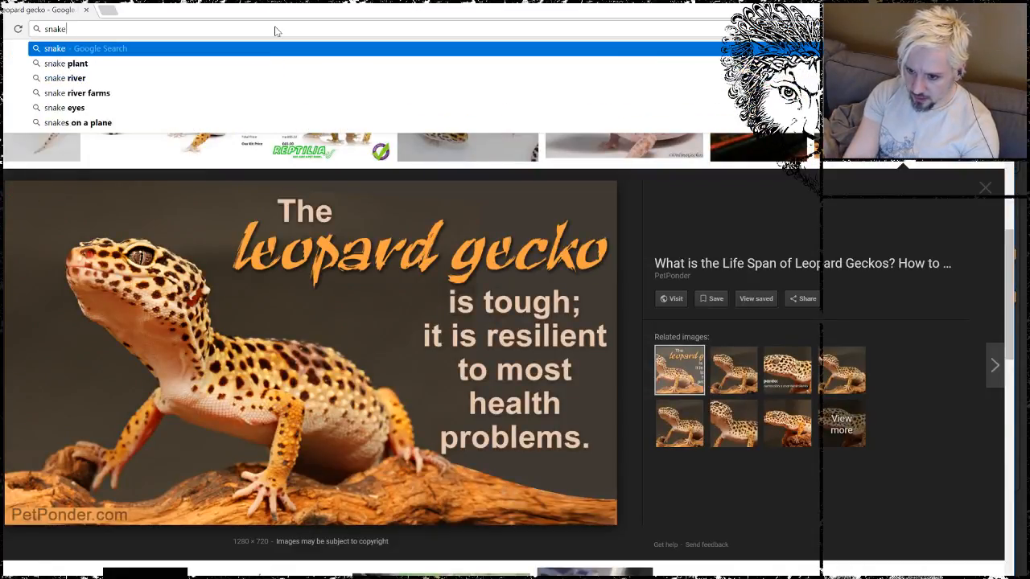
{"action": "type", "text": " mouth"}
{"action": "key", "text": "Return"}
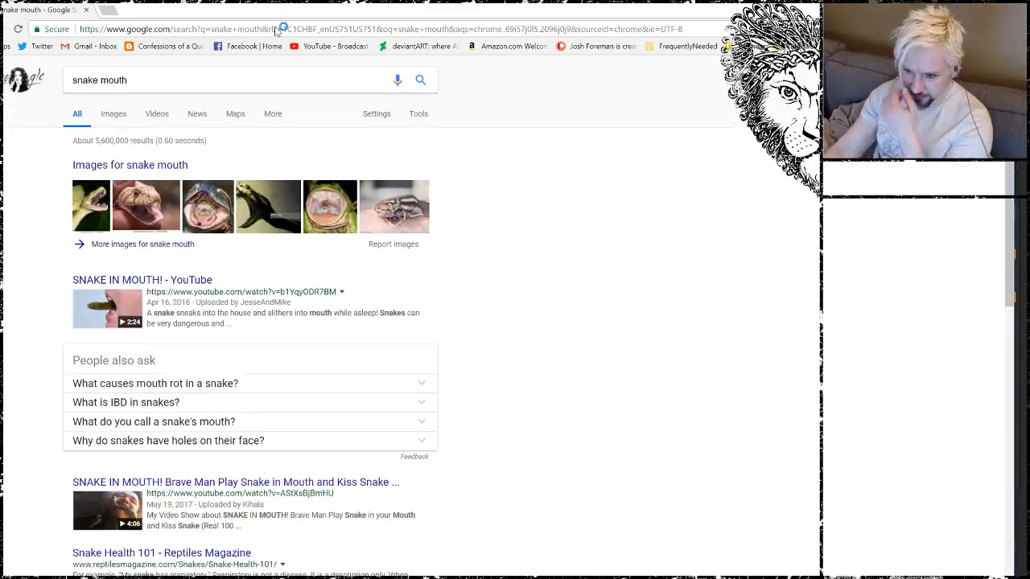
{"action": "left_click", "coordinate": [113, 116]}
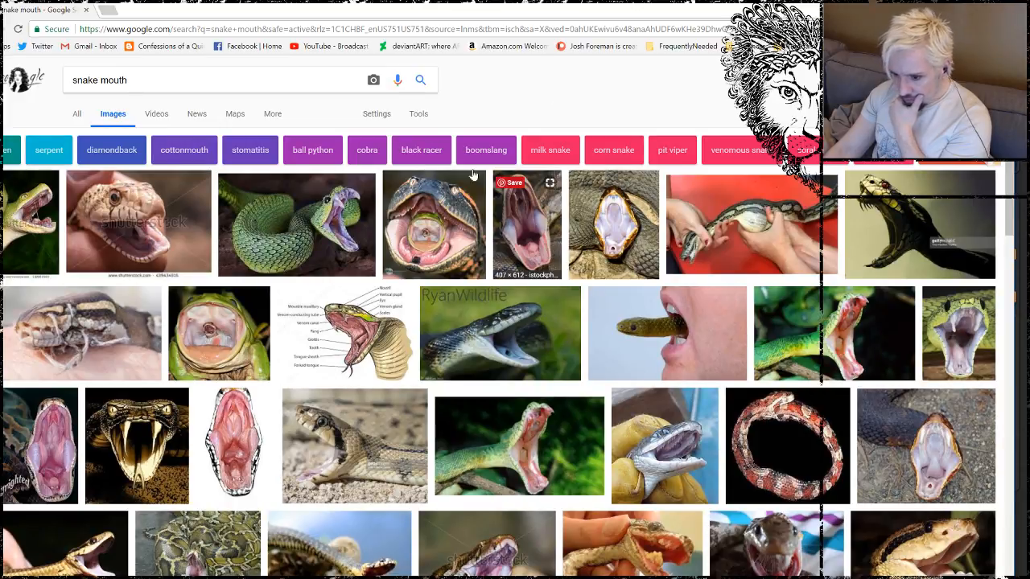
{"action": "left_click", "coordinate": [417, 114]}
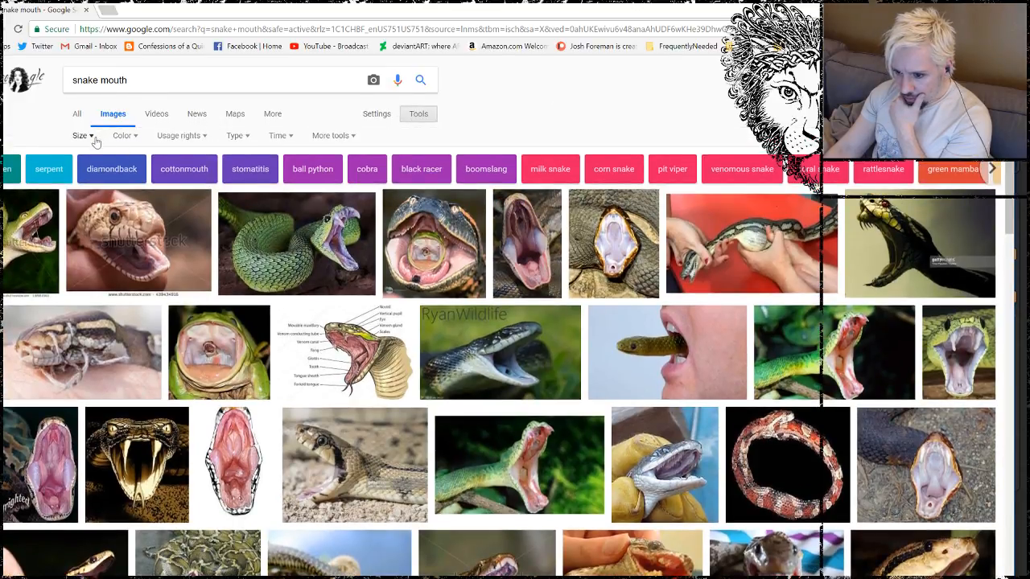
{"action": "left_click", "coordinate": [81, 135]}
{"action": "left_click", "coordinate": [84, 171]}
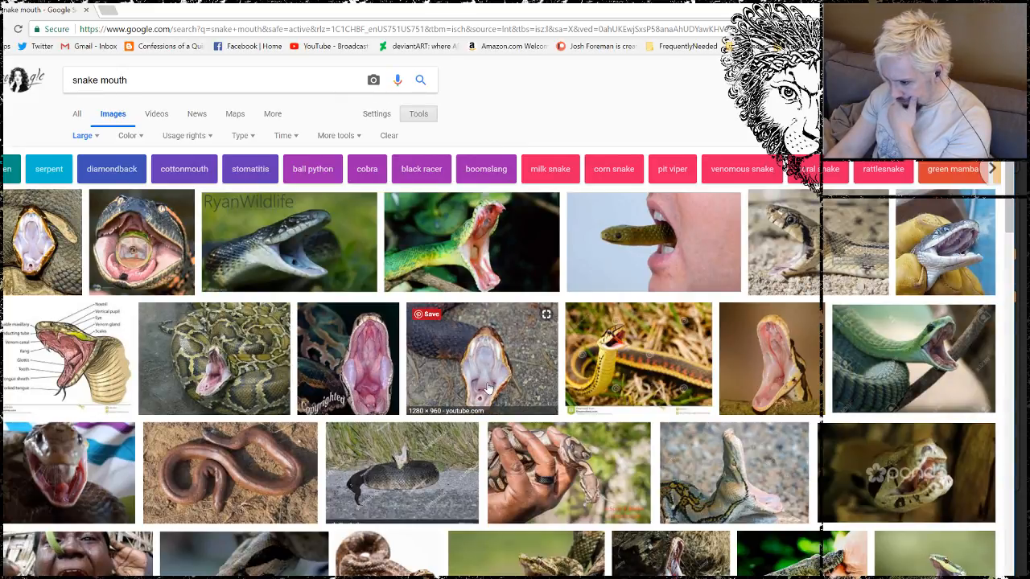
Preview the Pinterest and PxHere photos of open snake mouths and look further through the image results.
{"action": "left_click", "coordinate": [366, 369]}
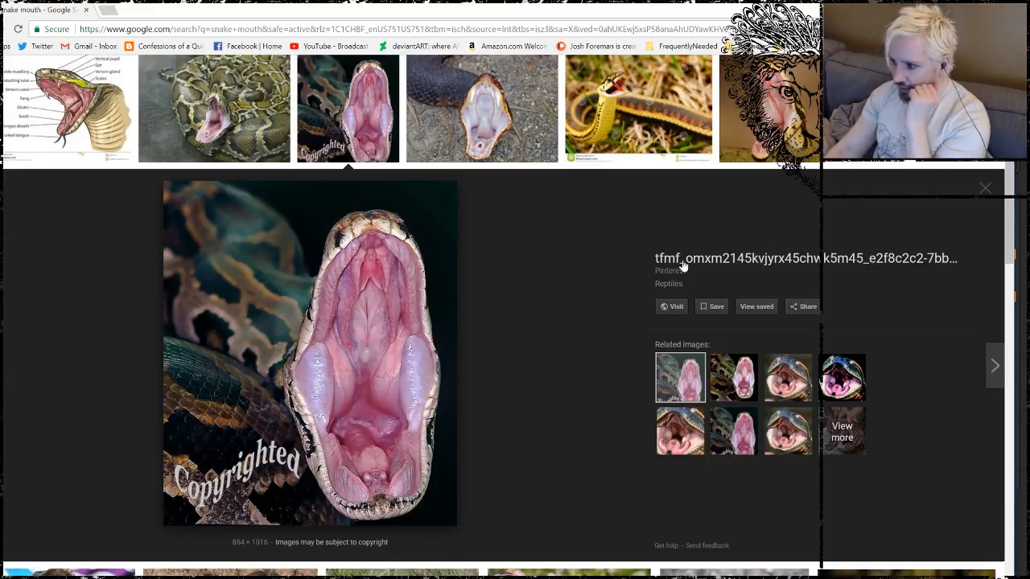
{"action": "left_click", "coordinate": [769, 108]}
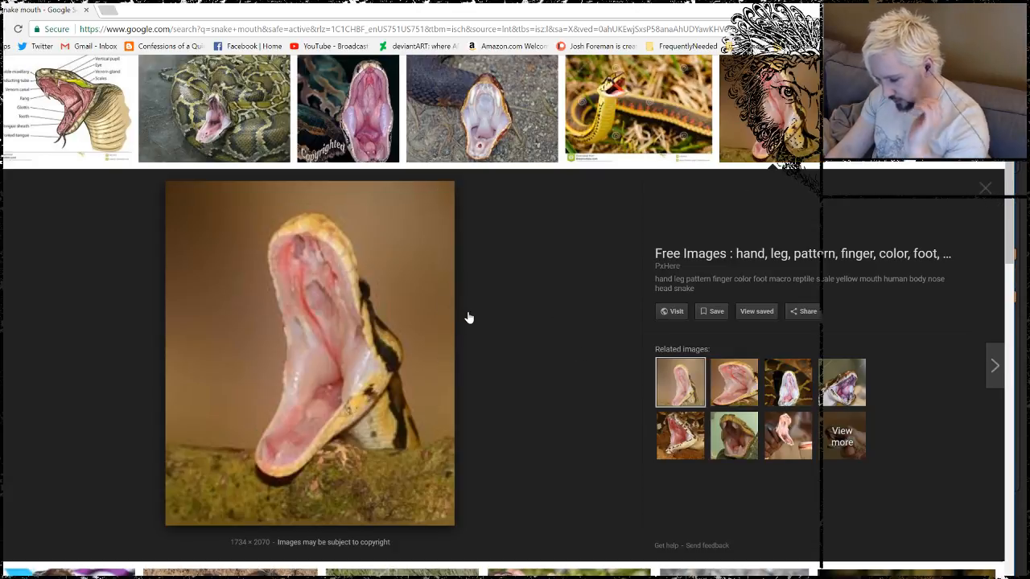
{"action": "left_click", "coordinate": [987, 189]}
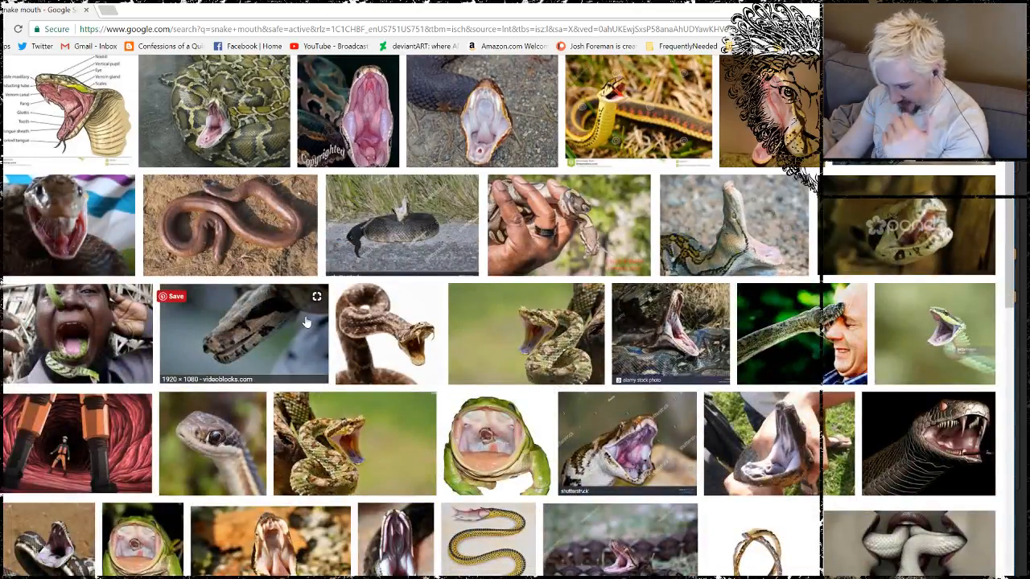
{"action": "scroll", "coordinate": [495, 330], "scroll_direction": "down", "scroll_amount": 4}
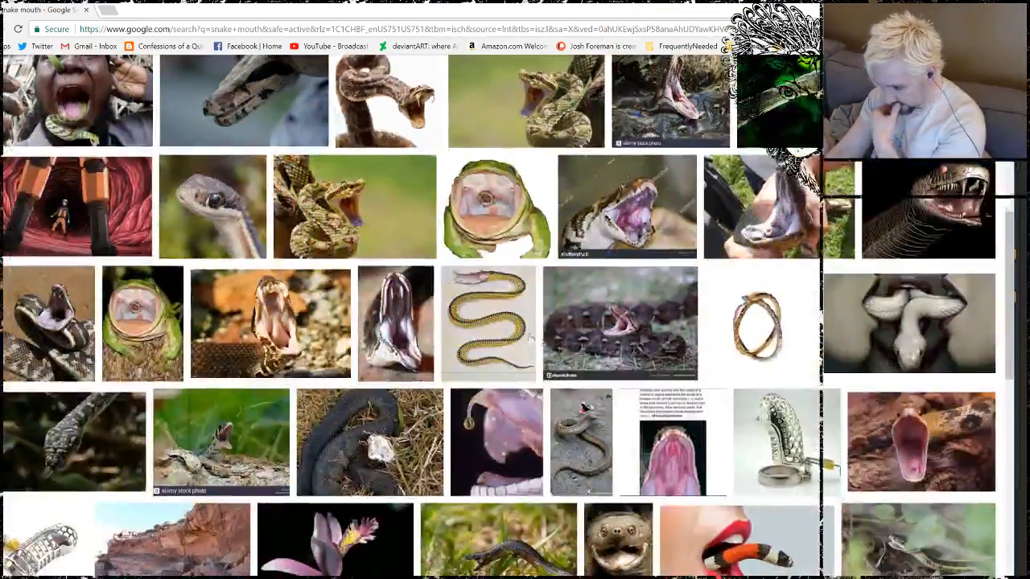
{"action": "scroll", "coordinate": [495, 330], "scroll_direction": "down", "scroll_amount": 1}
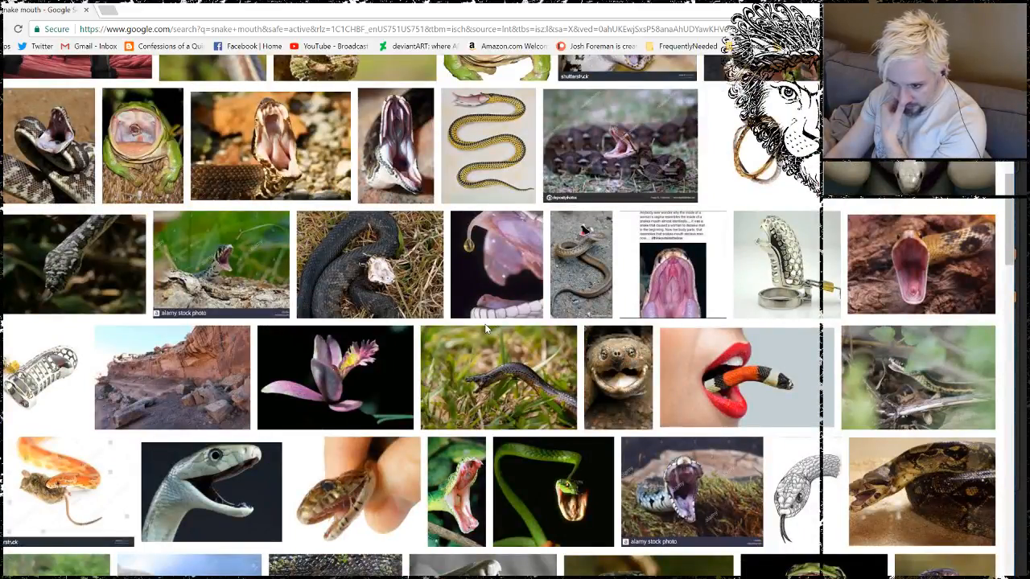
{"action": "scroll", "coordinate": [484, 323], "scroll_direction": "down", "scroll_amount": 1}
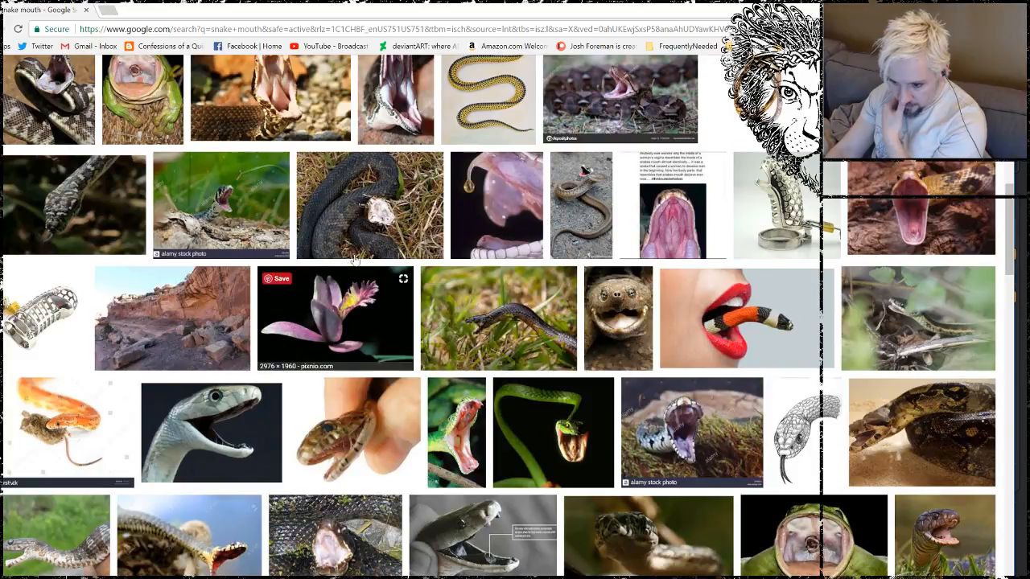
Switch to ZBrush and set the Clay brush's stroke type to Spray.
{"action": "key", "text": "alt+Tab"}
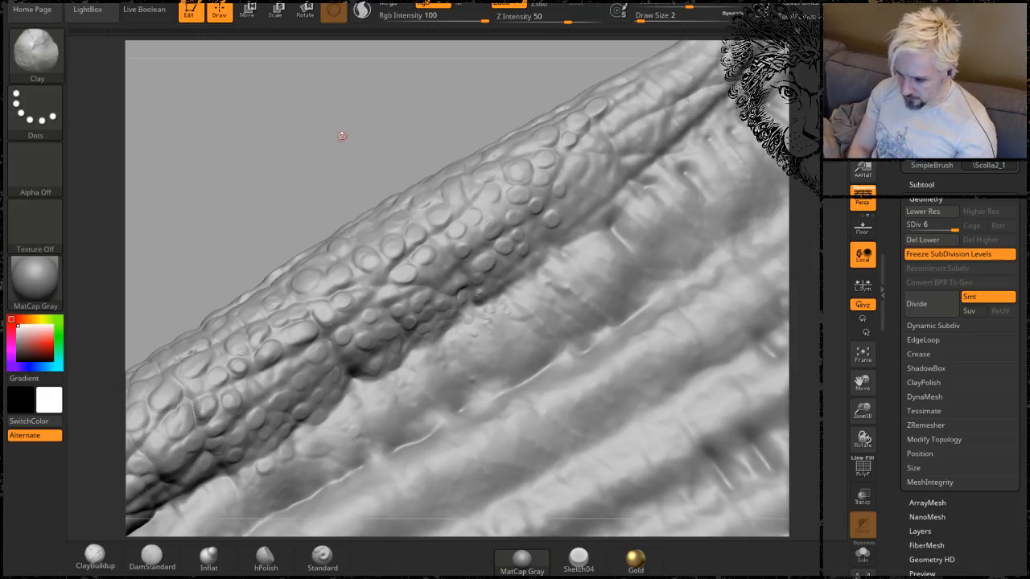
{"action": "left_click_drag", "start_coordinate": [332, 107], "coordinate": [540, 258]}
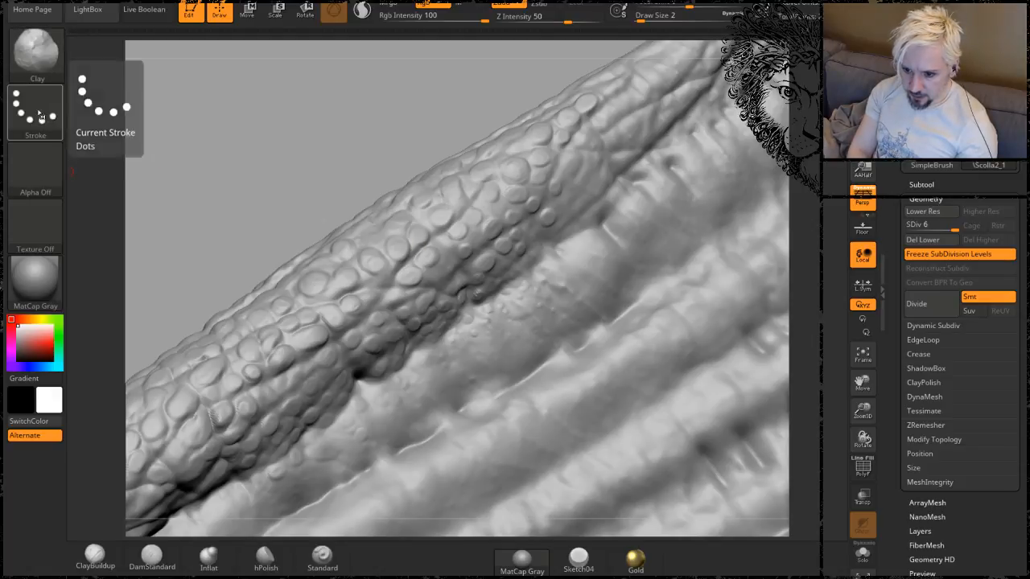
{"action": "left_click", "coordinate": [40, 116]}
{"action": "left_click", "coordinate": [338, 116]}
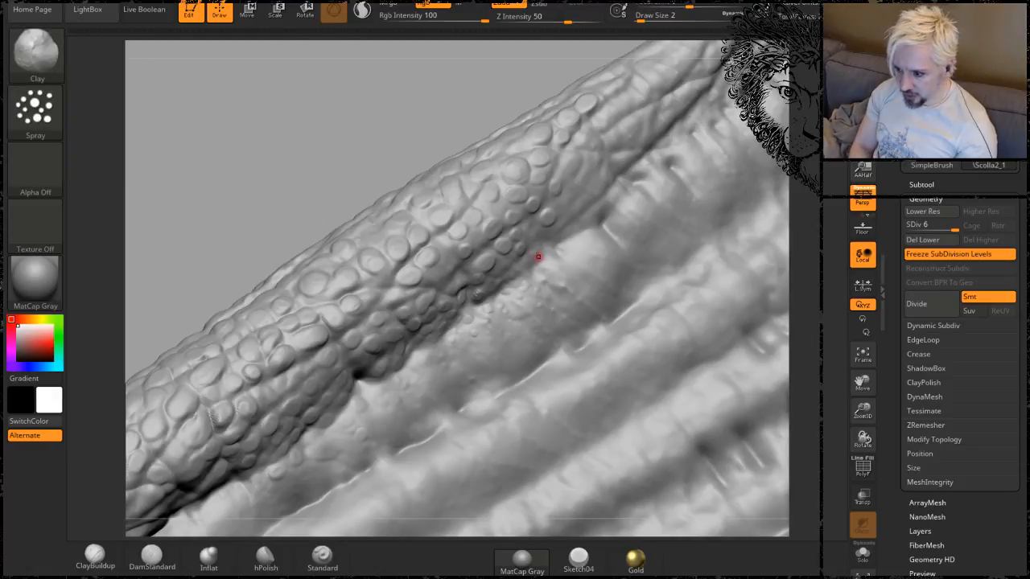
Try spraying bumps on the membrane beside the fin spine at draw sizes 2 and 44 and undo the strokes.
{"action": "left_click_drag", "start_coordinate": [578, 267], "coordinate": [649, 257]}
{"action": "key", "text": "ctrl"}
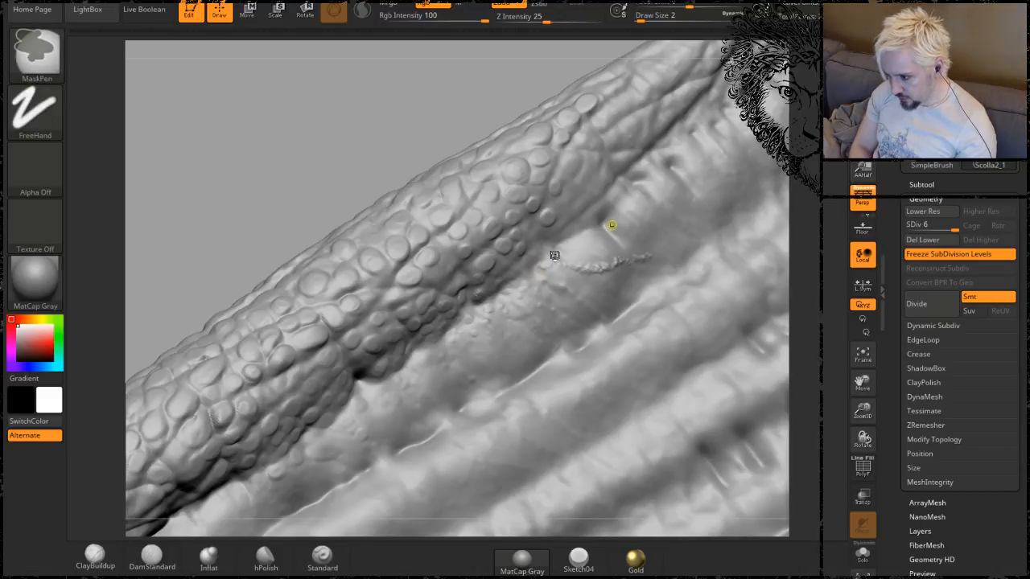
{"action": "key", "text": "space"}
{"action": "mouse_move", "coordinate": [576, 258]}
{"action": "left_mouse_down"}
{"action": "mouse_move", "coordinate": [602, 262]}
{"action": "mouse_move", "coordinate": [636, 243]}
{"action": "left_mouse_up"}
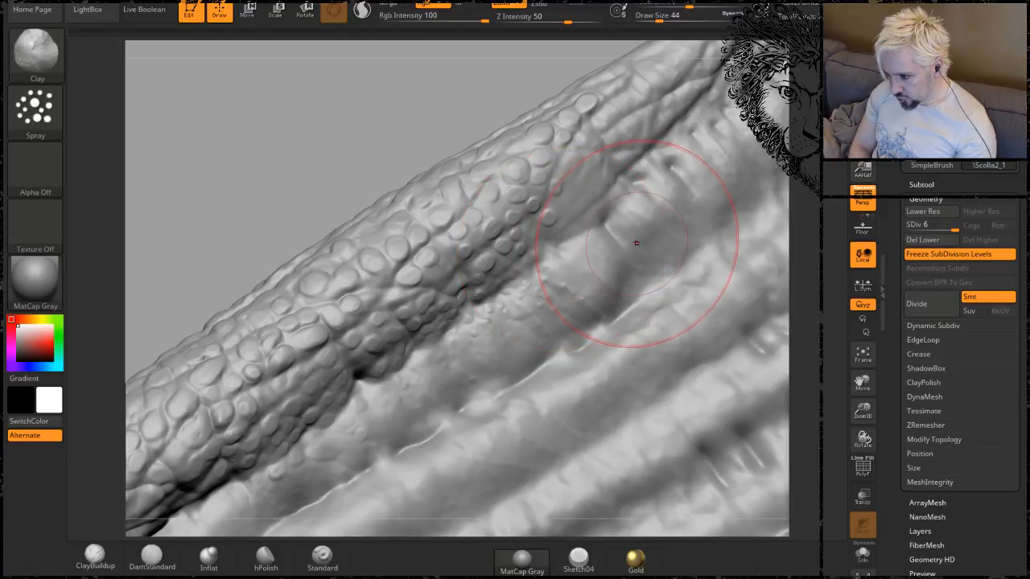
{"action": "mouse_move", "coordinate": [568, 258]}
{"action": "left_mouse_down", "text": "shift"}
{"action": "mouse_move", "coordinate": [540, 252]}
{"action": "mouse_move", "coordinate": [604, 270]}
{"action": "mouse_move", "coordinate": [578, 222]}
{"action": "mouse_move", "coordinate": [581, 249]}
{"action": "mouse_move", "coordinate": [611, 184]}
{"action": "left_mouse_up", "text": "shift"}
{"action": "key", "text": "space"}
{"action": "key", "text": "ctrl"}
{"action": "key", "text": "ctrl+z"}
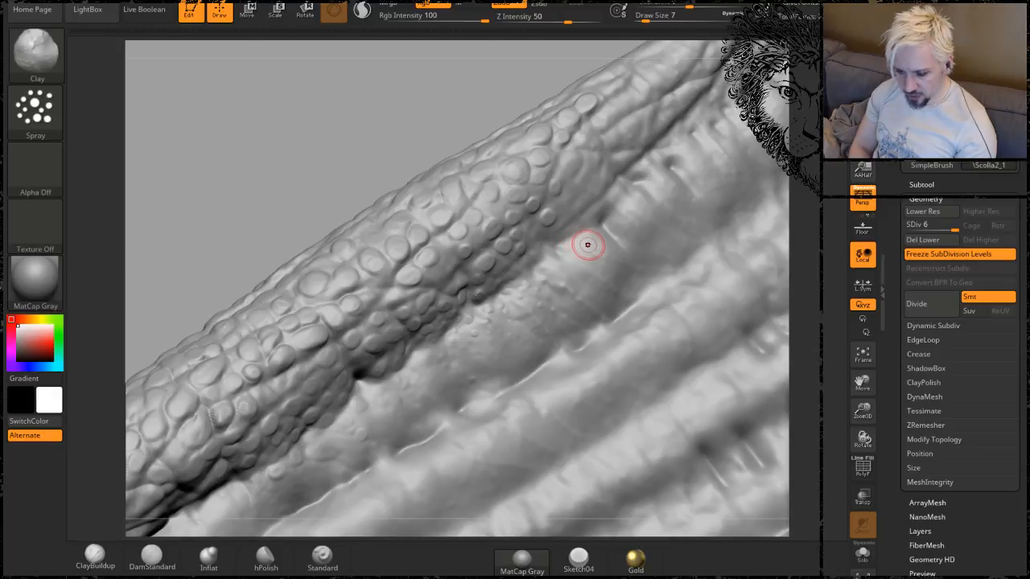
Assign Alpha 23 to the Clay brush, set its draw size to 27 and test the spray on the membrane.
{"action": "left_click", "coordinate": [46, 118]}
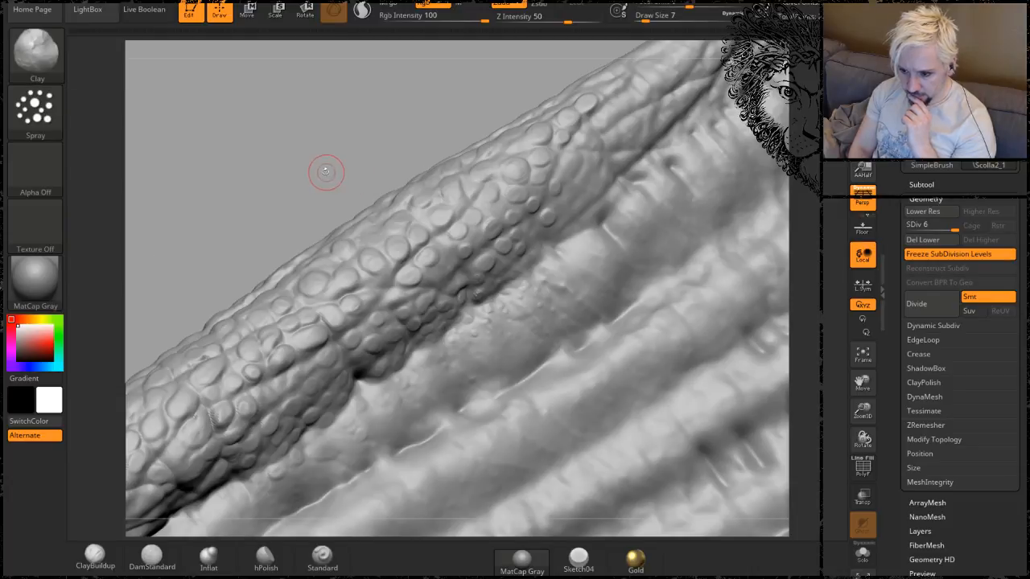
{"action": "left_click", "coordinate": [33, 169]}
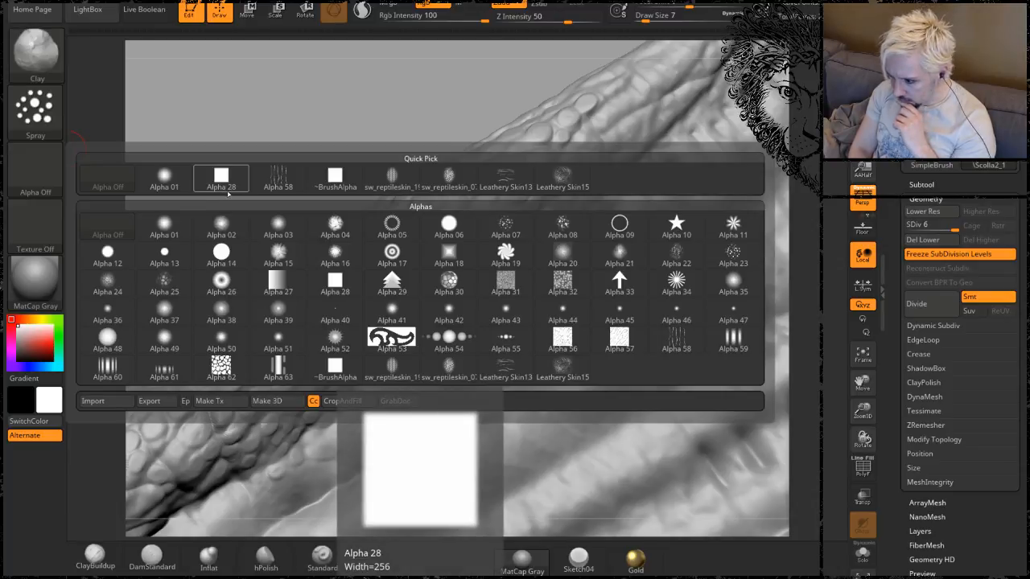
{"action": "left_click", "coordinate": [733, 256]}
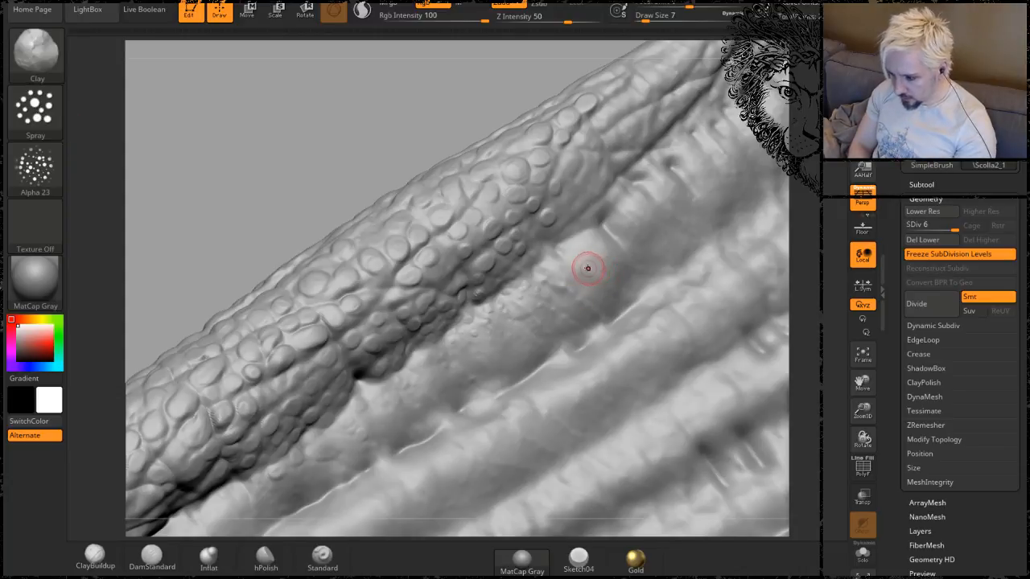
{"action": "key", "text": "space"}
{"action": "mouse_move", "coordinate": [585, 267]}
{"action": "left_mouse_down"}
{"action": "mouse_move", "coordinate": [660, 249]}
{"action": "mouse_move", "coordinate": [612, 273]}
{"action": "left_mouse_up"}
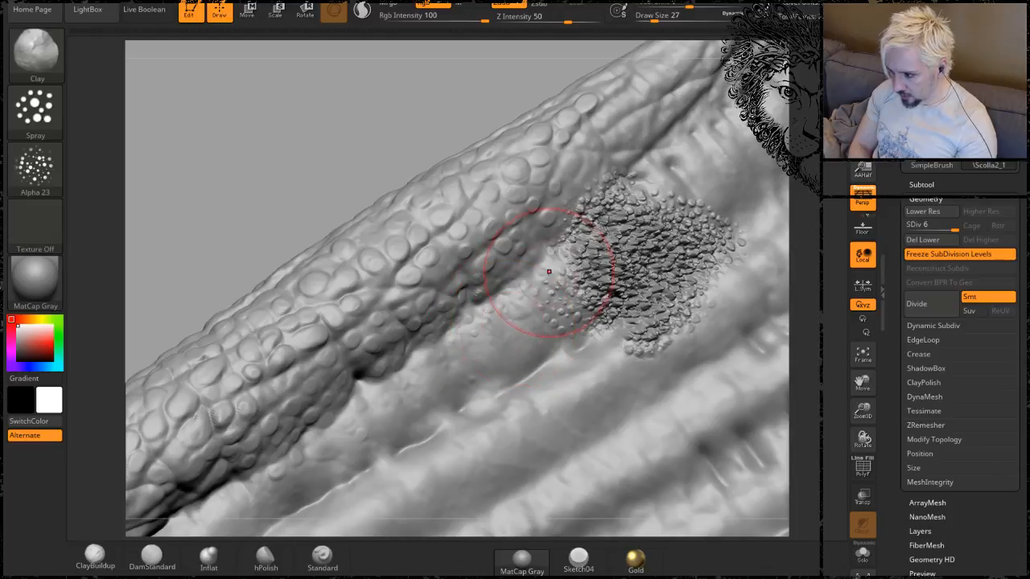
Undo the test spray, set Z Intensity to 5 and spray fine bumps over the membrane along the fin spine.
{"action": "key", "text": "ctrl"}
{"action": "key", "text": "ctrl+z"}
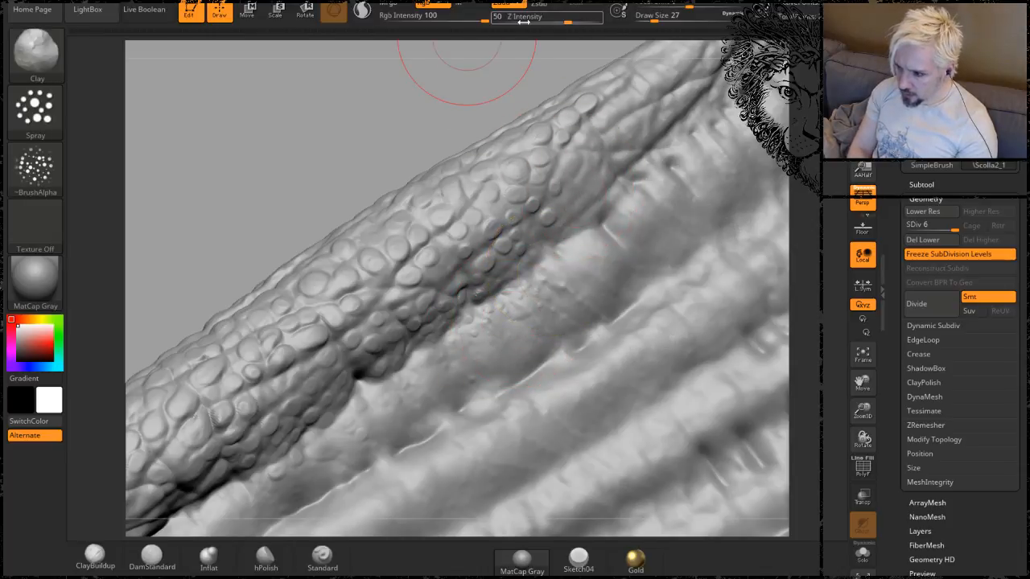
{"action": "left_click_drag", "start_coordinate": [565, 20], "coordinate": [517, 23]}
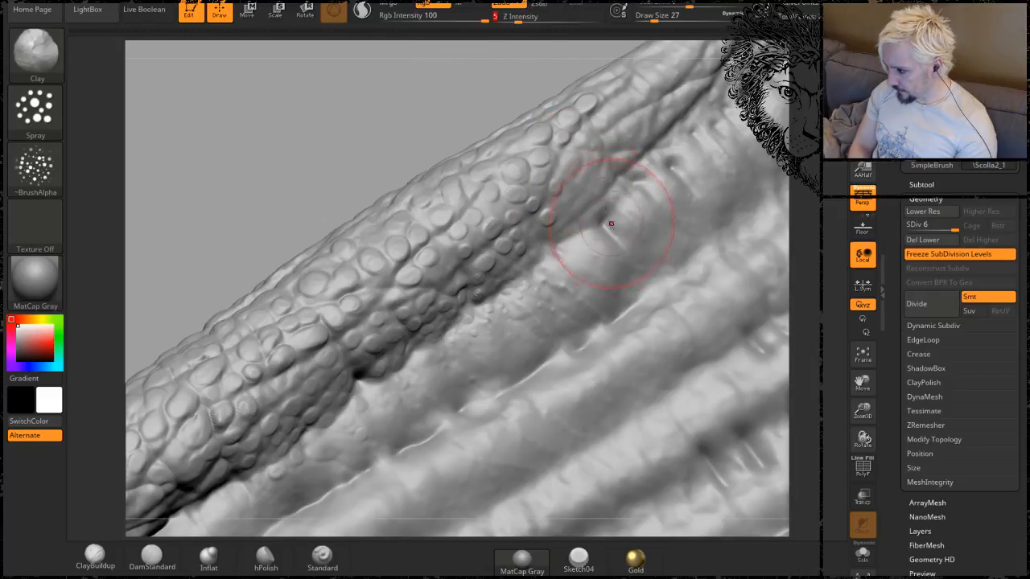
{"action": "mouse_move", "coordinate": [563, 227]}
{"action": "left_mouse_down"}
{"action": "mouse_move", "coordinate": [620, 199]}
{"action": "mouse_move", "coordinate": [597, 198]}
{"action": "mouse_move", "coordinate": [609, 276]}
{"action": "mouse_move", "coordinate": [534, 265]}
{"action": "mouse_move", "coordinate": [625, 294]}
{"action": "mouse_move", "coordinate": [494, 336]}
{"action": "mouse_move", "coordinate": [570, 371]}
{"action": "mouse_move", "coordinate": [432, 368]}
{"action": "mouse_move", "coordinate": [448, 391]}
{"action": "mouse_move", "coordinate": [368, 379]}
{"action": "mouse_move", "coordinate": [356, 491]}
{"action": "mouse_move", "coordinate": [449, 341]}
{"action": "left_mouse_up"}
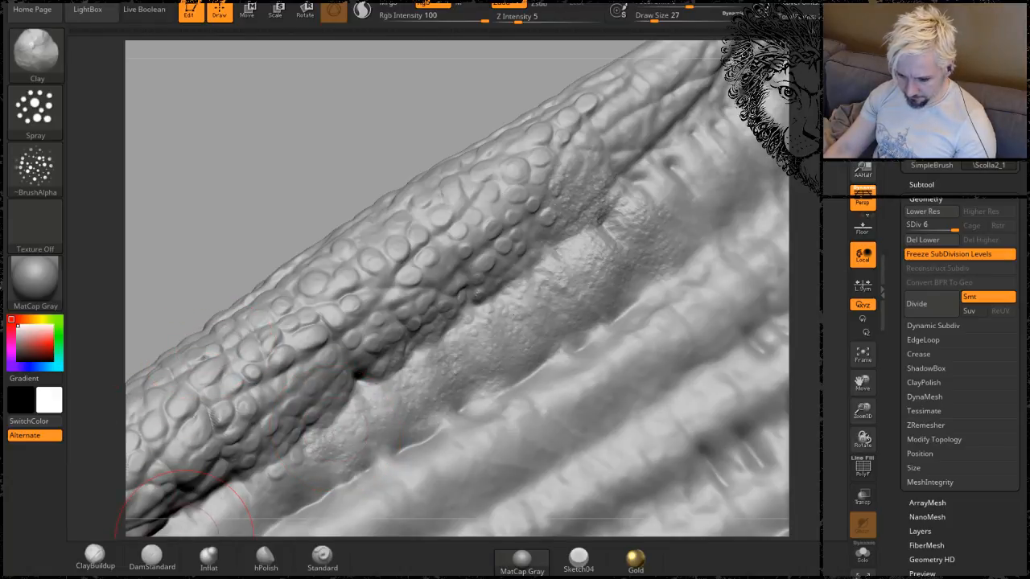
Switch back to the browser and search Google Images for "snake eating".
{"action": "key", "text": "alt+Tab"}
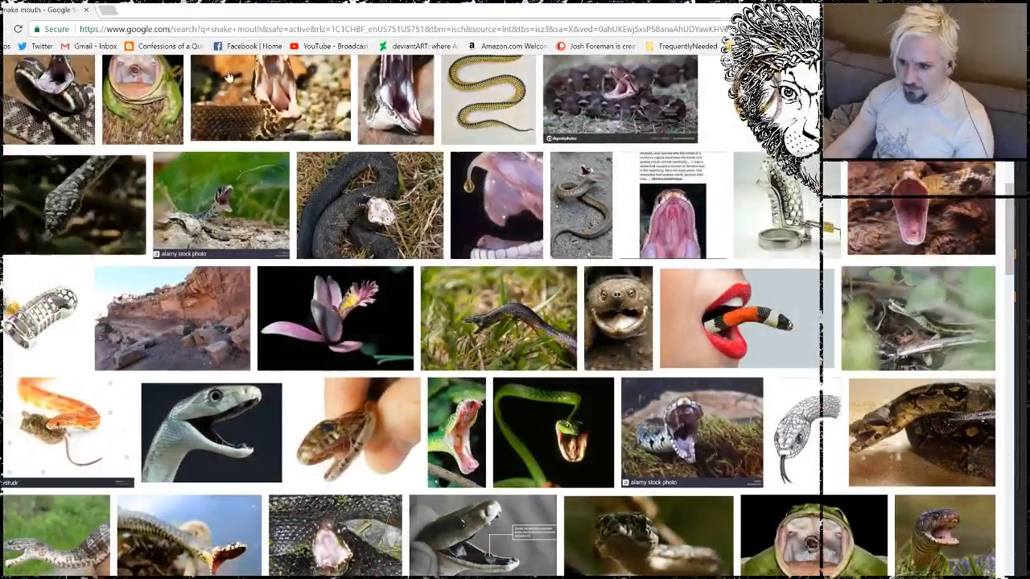
{"action": "scroll", "coordinate": [259, 195], "scroll_direction": "up", "scroll_amount": 12}
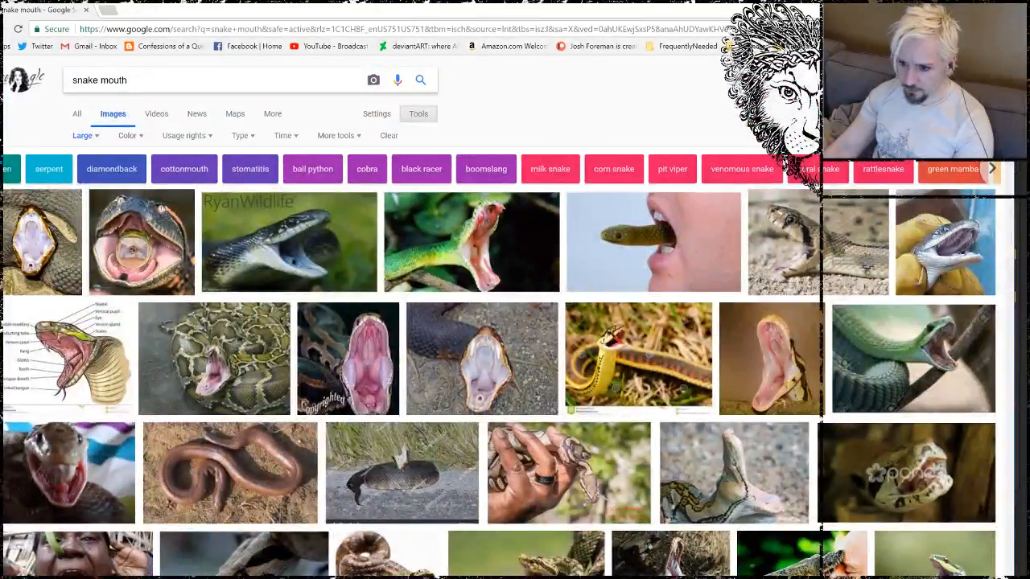
{"action": "type", "text": "eating"}
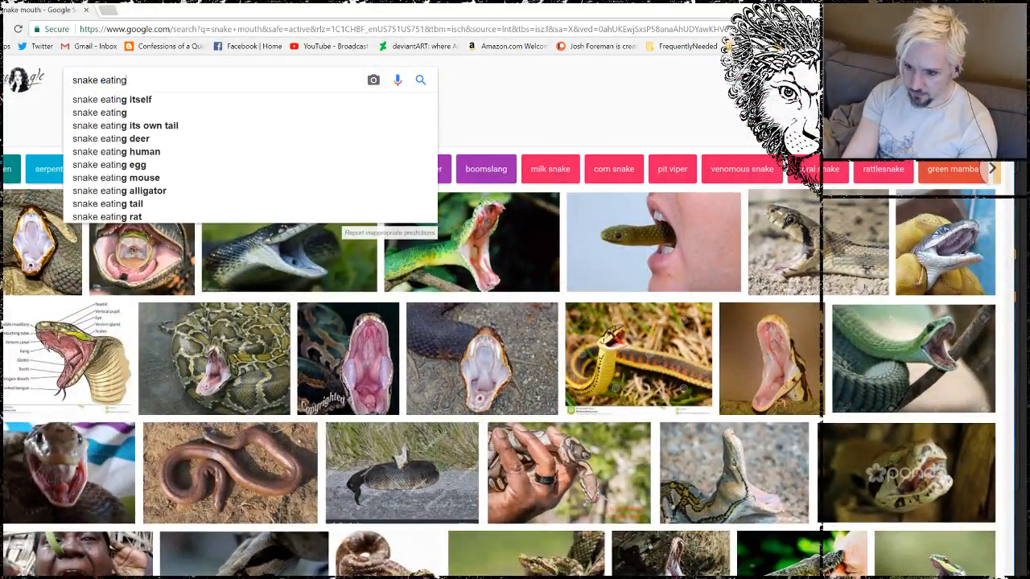
{"action": "key", "text": "Return"}
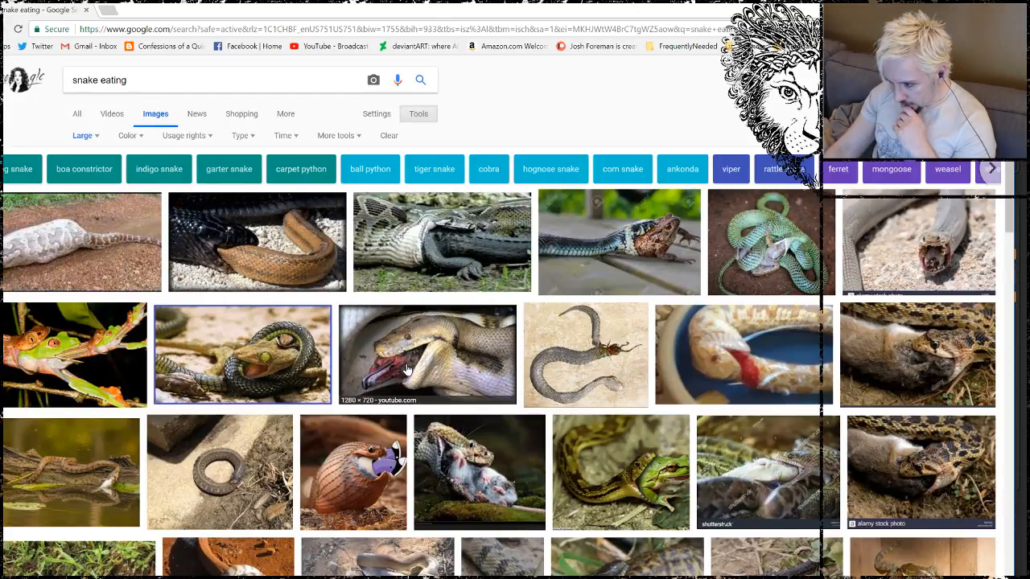
Preview photos of snakes swallowing prey, including the python with an alligator, the olive whip snake and the frog-eating snakes.
{"action": "left_click", "coordinate": [635, 241]}
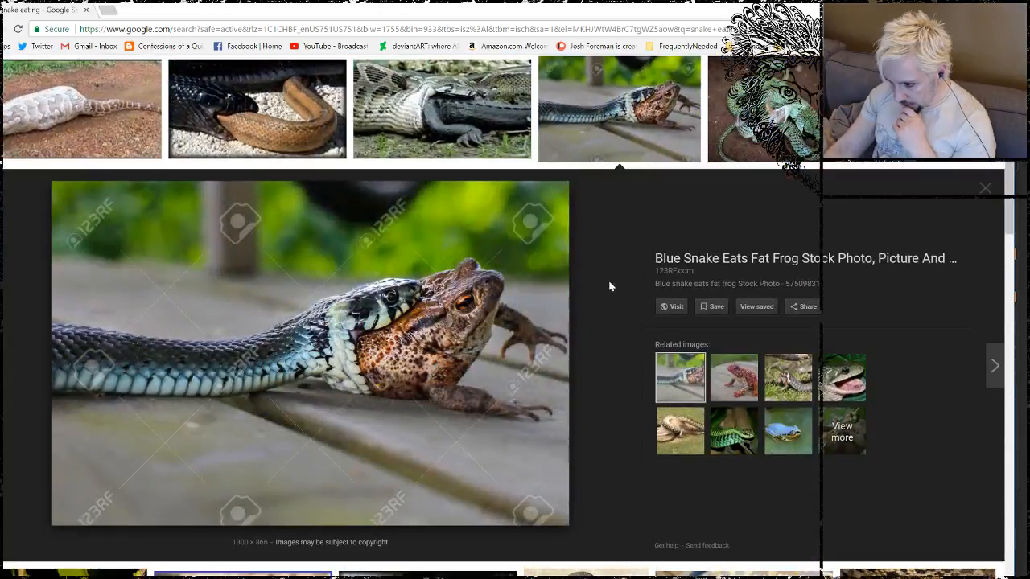
{"action": "left_click", "coordinate": [471, 105]}
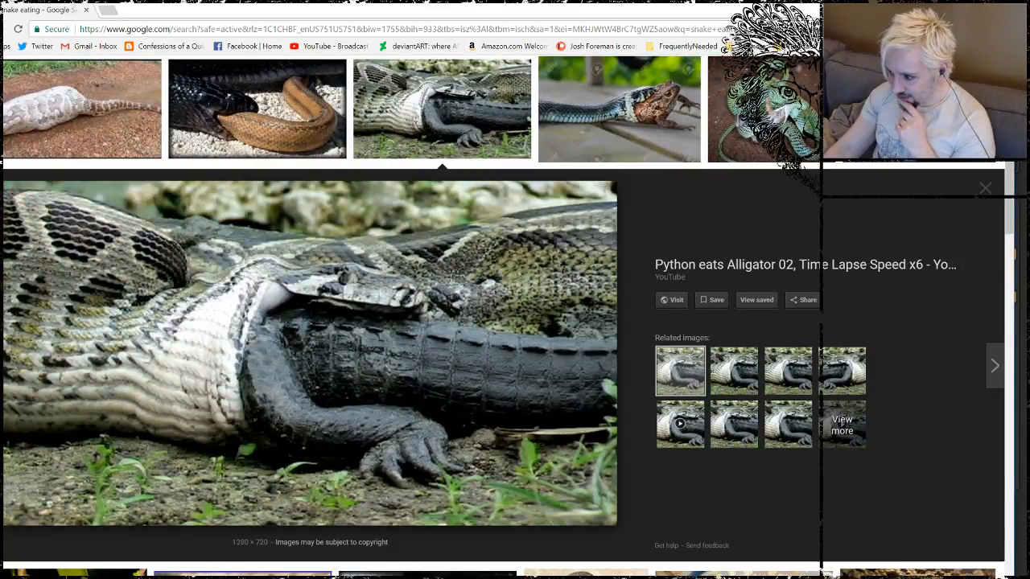
{"action": "left_click", "coordinate": [906, 120]}
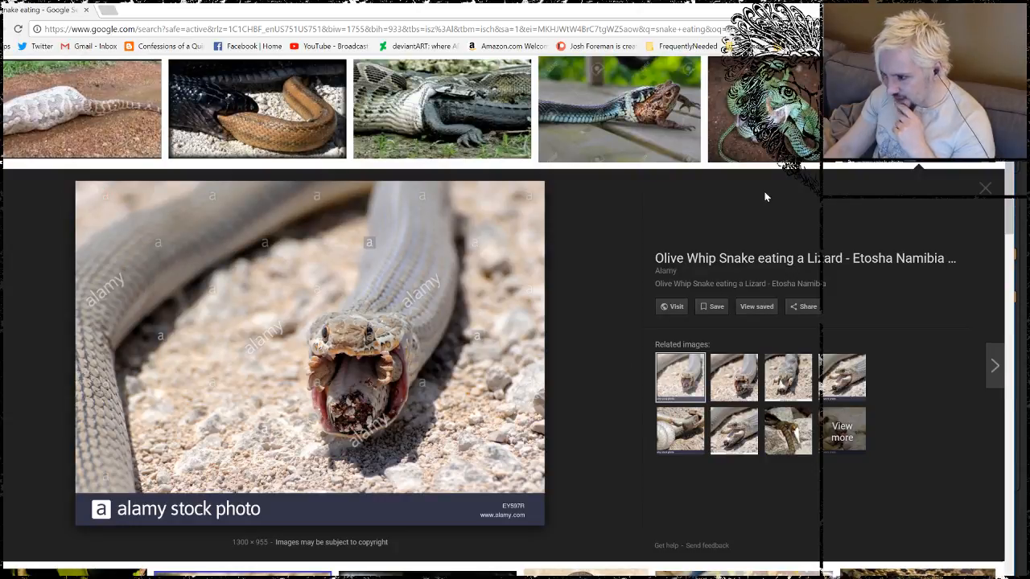
{"action": "left_click", "coordinate": [776, 137]}
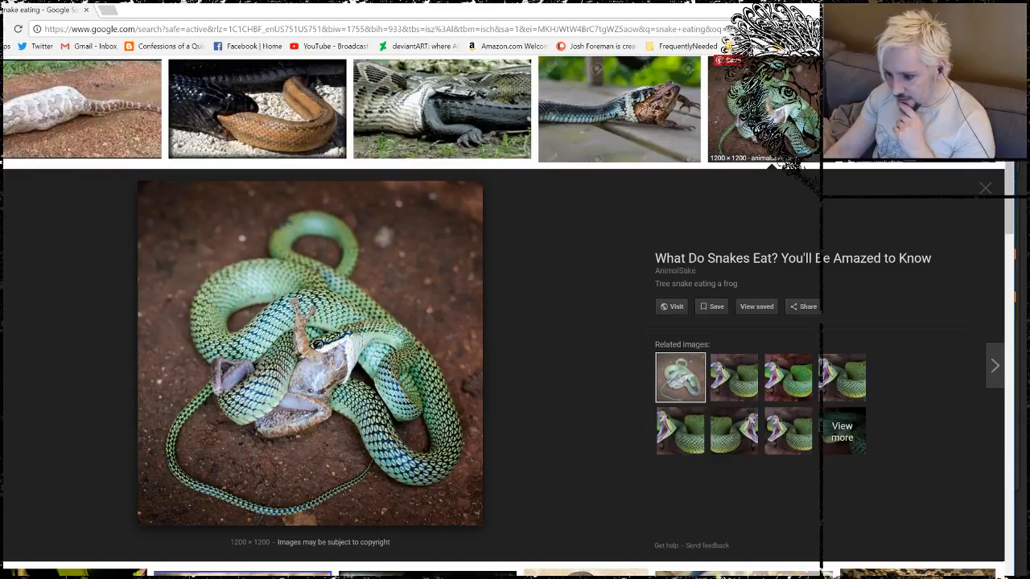
{"action": "left_click", "coordinate": [985, 189]}
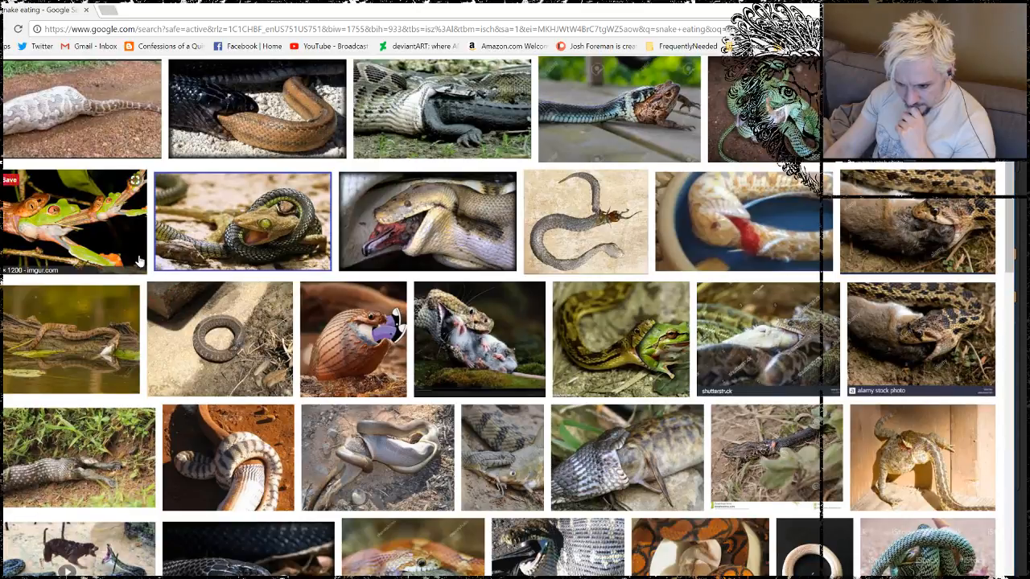
{"action": "left_click", "coordinate": [100, 234]}
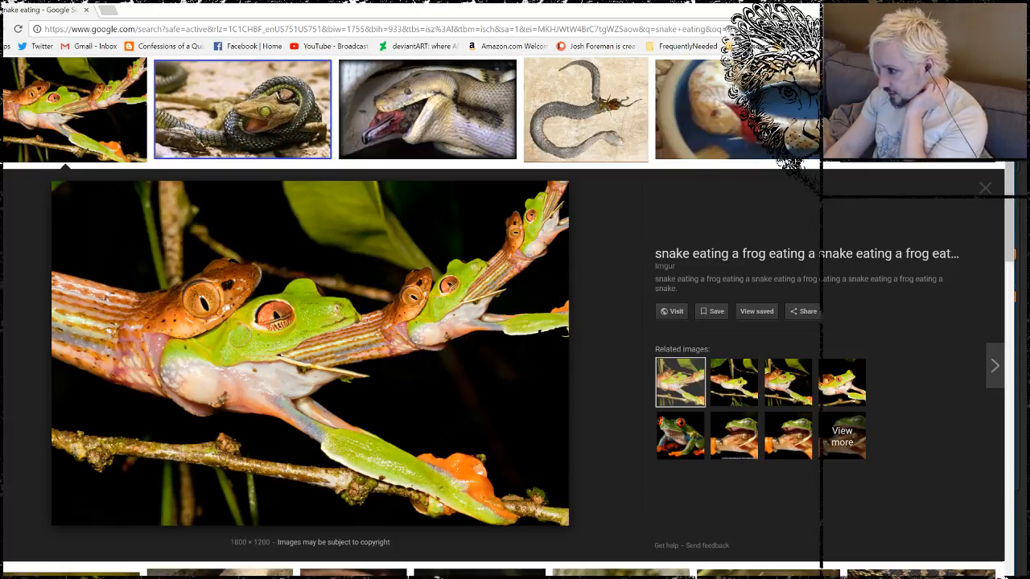
Switch to the music player and play the song "The Mirror Of Simple Souls" from the song list.
{"action": "left_click", "coordinate": [917, 113]}
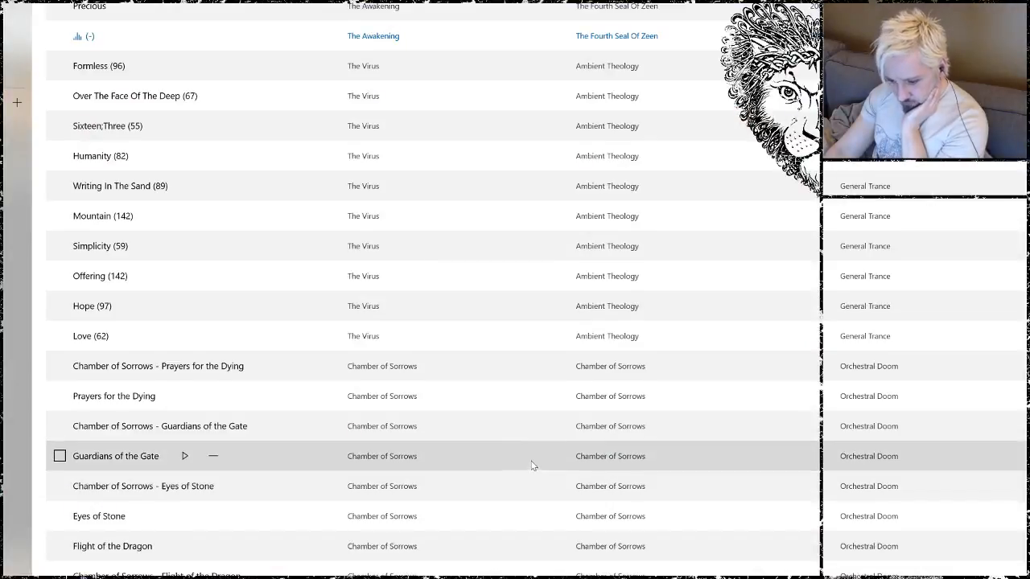
{"action": "scroll", "coordinate": [531, 464], "scroll_direction": "down", "scroll_amount": 5}
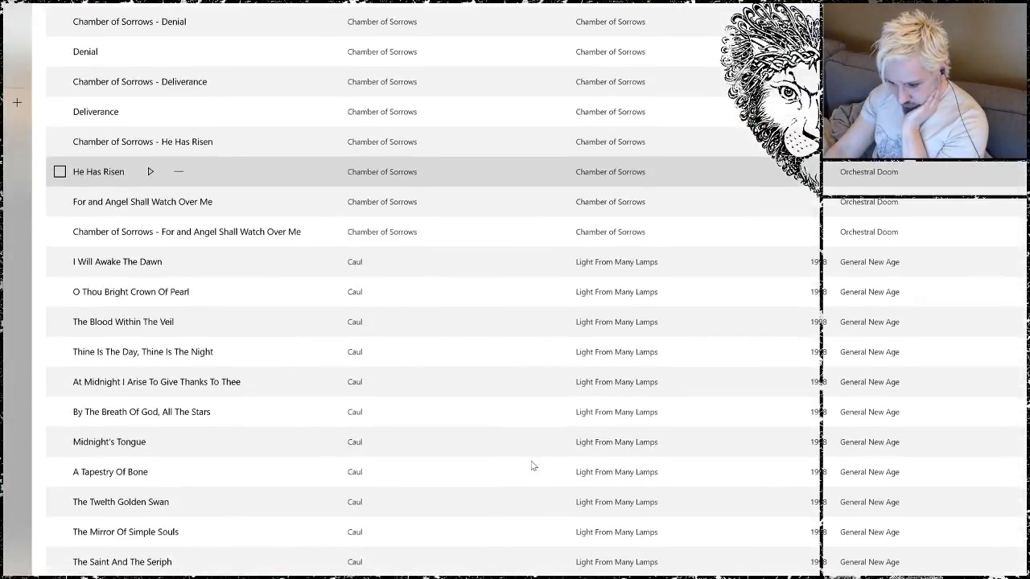
{"action": "left_click", "coordinate": [205, 534]}
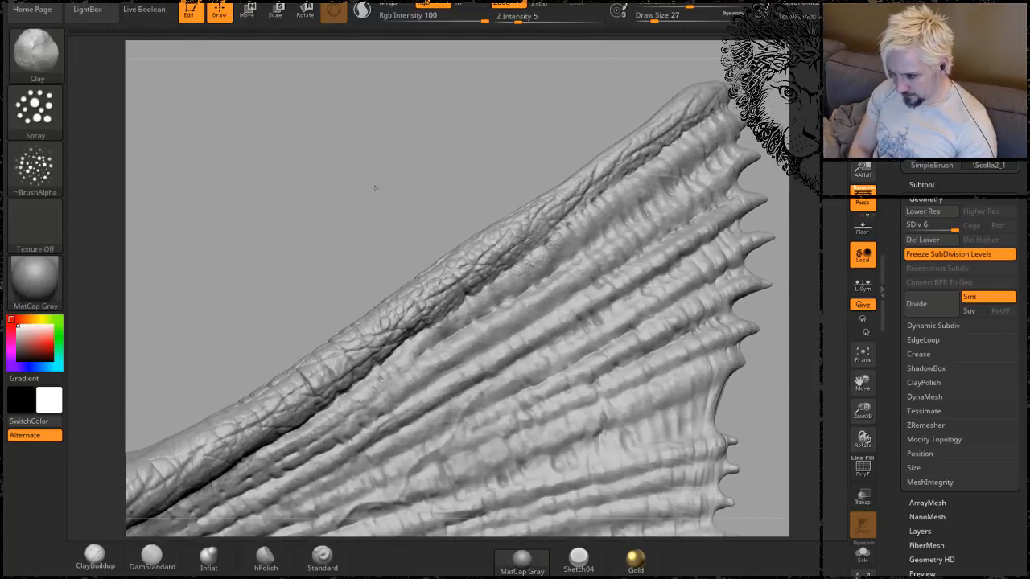
{"action": "left_click_drag", "start_coordinate": [375, 188], "coordinate": [359, 198]}
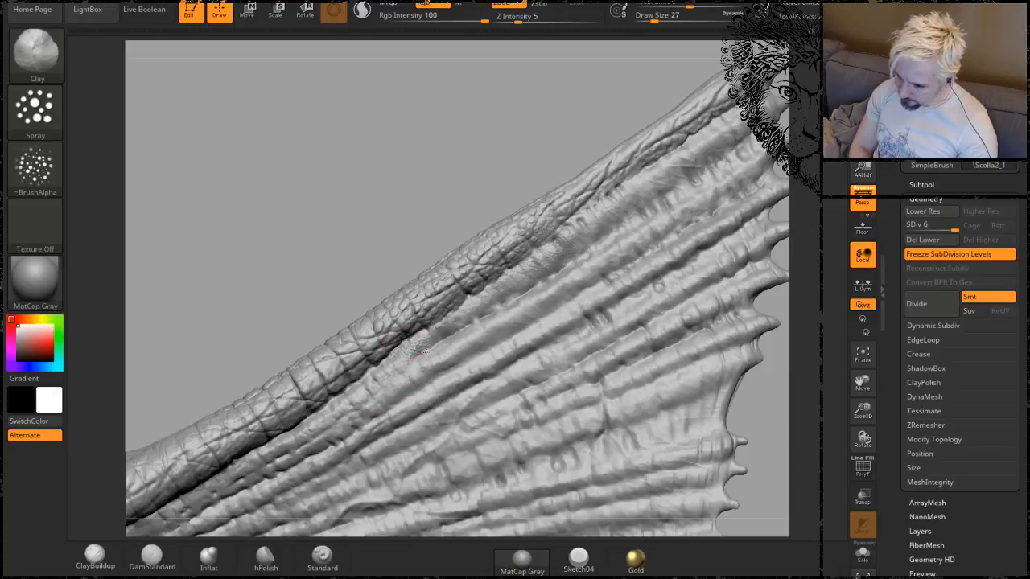
{"action": "mouse_move", "coordinate": [425, 351]}
{"action": "left_mouse_down"}
{"action": "mouse_move", "coordinate": [535, 354]}
{"action": "mouse_move", "coordinate": [632, 387]}
{"action": "left_mouse_up"}
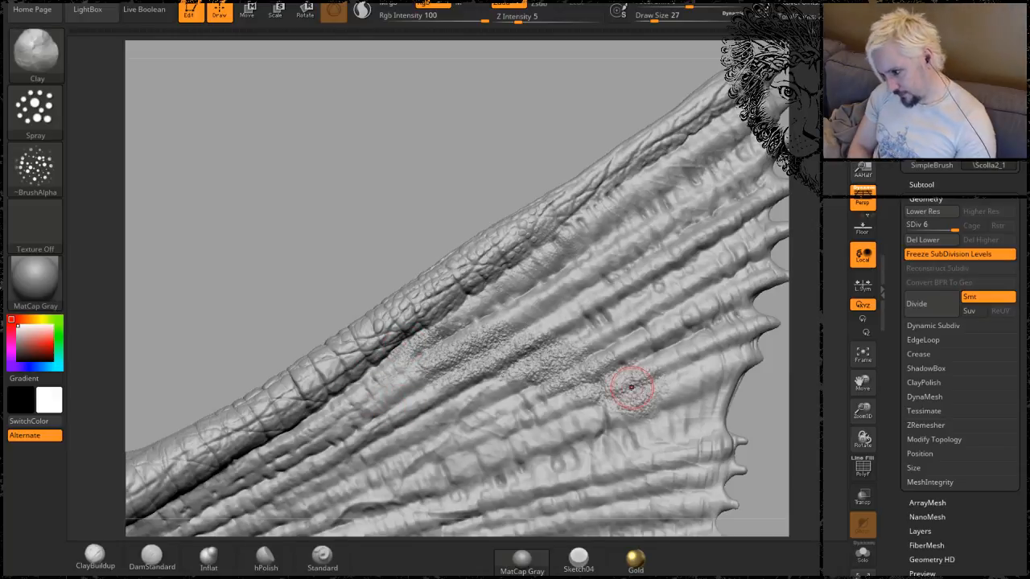
{"action": "key", "text": "ctrl"}
{"action": "key", "text": "ctrl+z"}
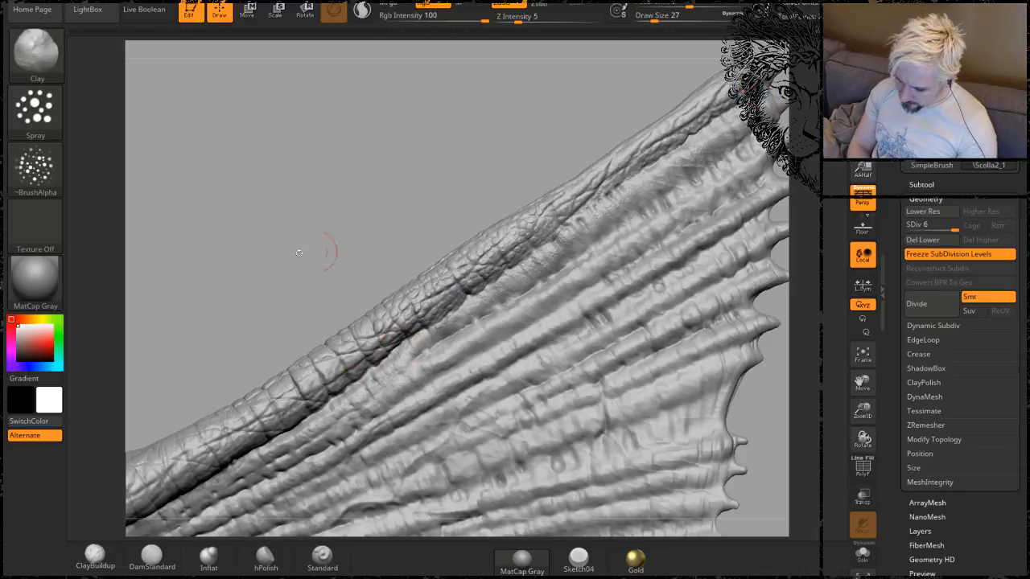
Spray fine bumps over the membrane ridge directly beneath the fin spine, down toward its base near the eye.
{"action": "left_click_drag", "start_coordinate": [299, 252], "coordinate": [460, 249]}
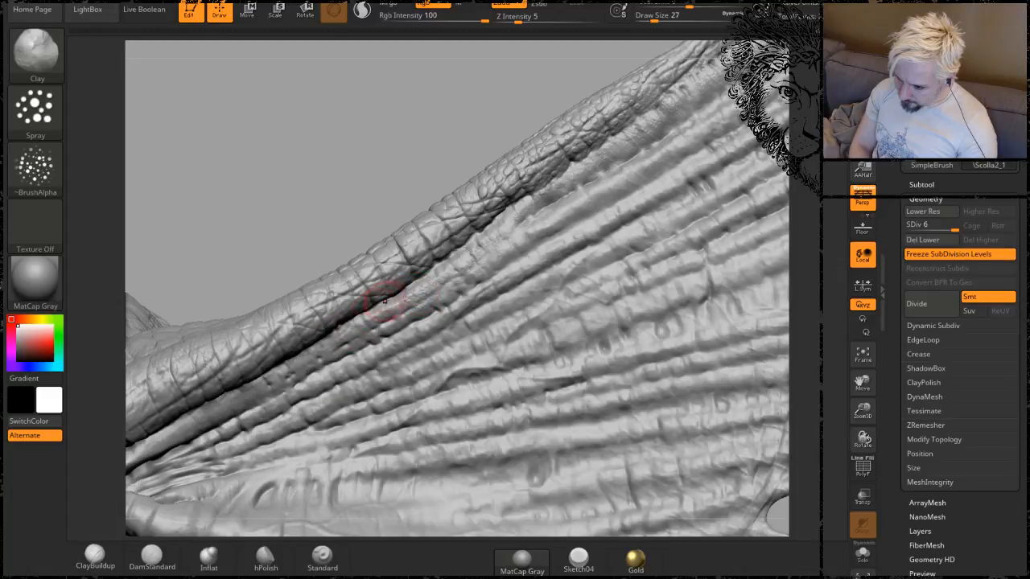
{"action": "left_click_drag", "start_coordinate": [329, 195], "coordinate": [410, 280]}
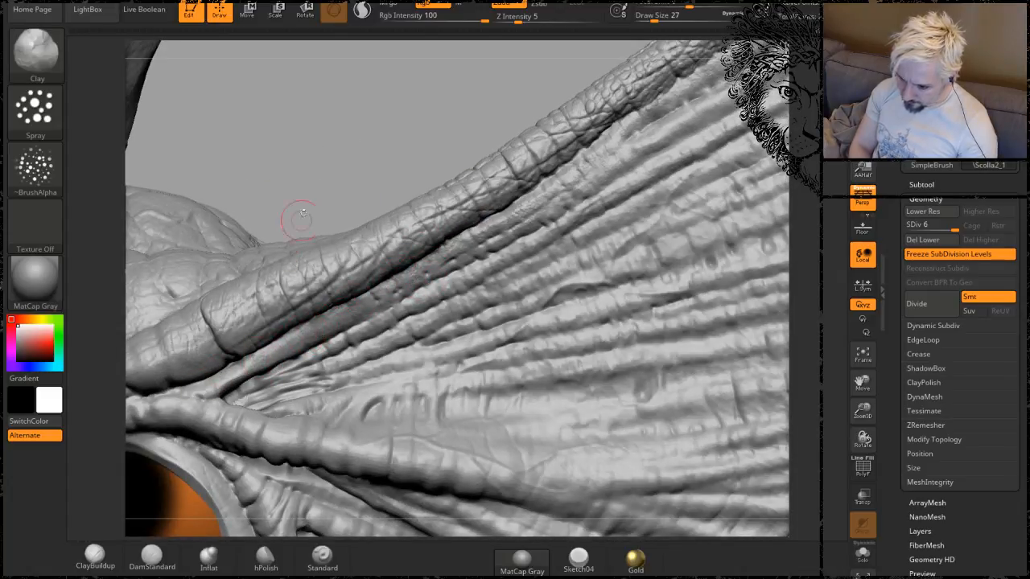
{"action": "left_click_drag", "start_coordinate": [302, 213], "coordinate": [279, 365]}
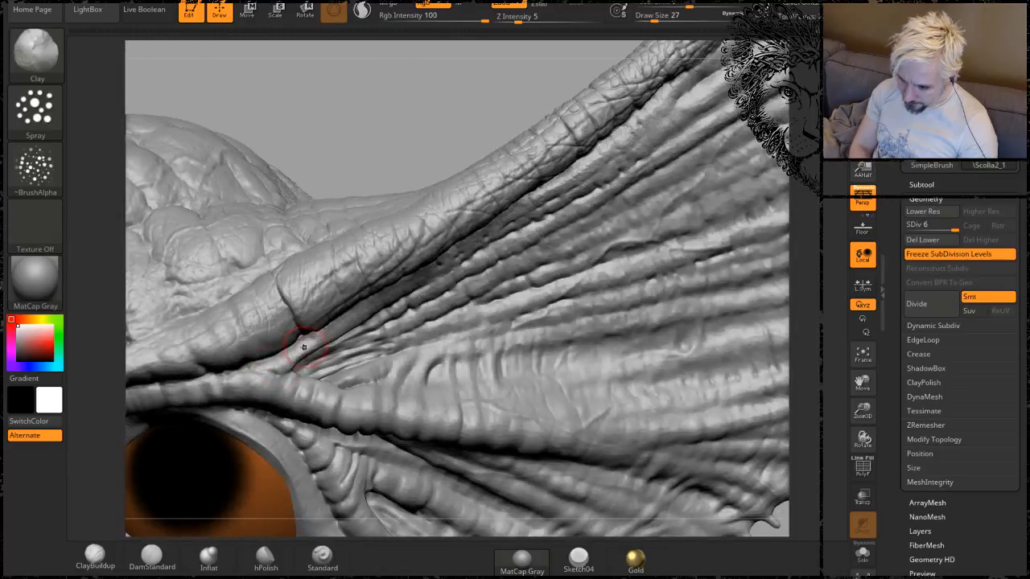
{"action": "mouse_move", "coordinate": [406, 98]}
{"action": "left_mouse_down", "text": "alt"}
{"action": "mouse_move", "coordinate": [354, 186]}
{"action": "mouse_move", "coordinate": [391, 225]}
{"action": "mouse_move", "coordinate": [451, 109]}
{"action": "mouse_move", "coordinate": [375, 156]}
{"action": "mouse_move", "coordinate": [432, 249]}
{"action": "left_mouse_up", "text": "alt"}
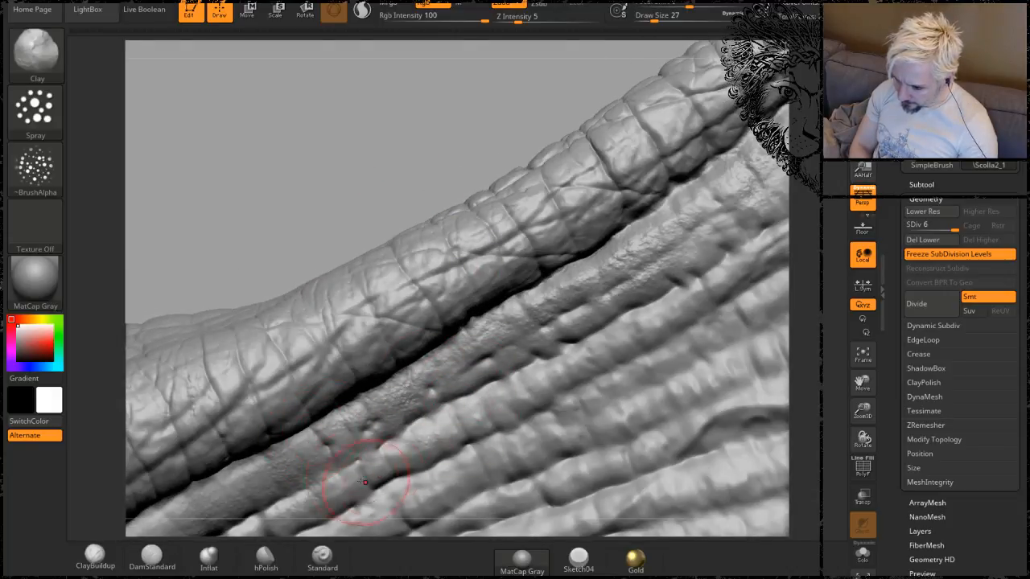
{"action": "left_click_drag", "start_coordinate": [442, 119], "coordinate": [290, 167], "text": "alt"}
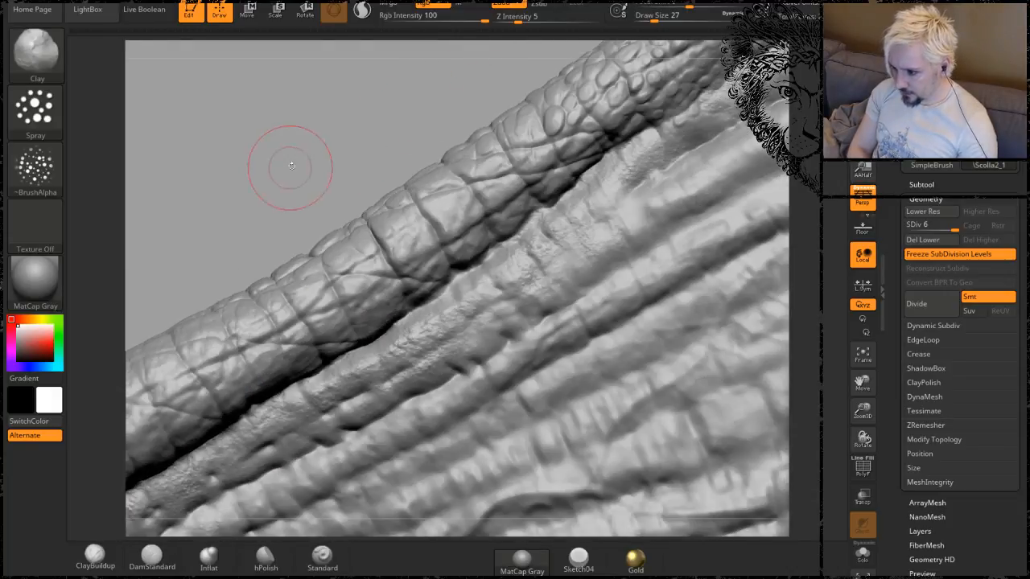
{"action": "left_click_drag", "start_coordinate": [281, 121], "coordinate": [321, 163], "text": "alt"}
{"action": "mouse_move", "coordinate": [273, 105]}
{"action": "left_mouse_down", "text": "alt"}
{"action": "mouse_move", "coordinate": [221, 156]}
{"action": "mouse_move", "coordinate": [293, 185]}
{"action": "left_mouse_up", "text": "alt"}
Set the Clay brush to the Dots stroke with no alpha and a draw size of 6.
{"action": "left_click", "coordinate": [36, 109]}
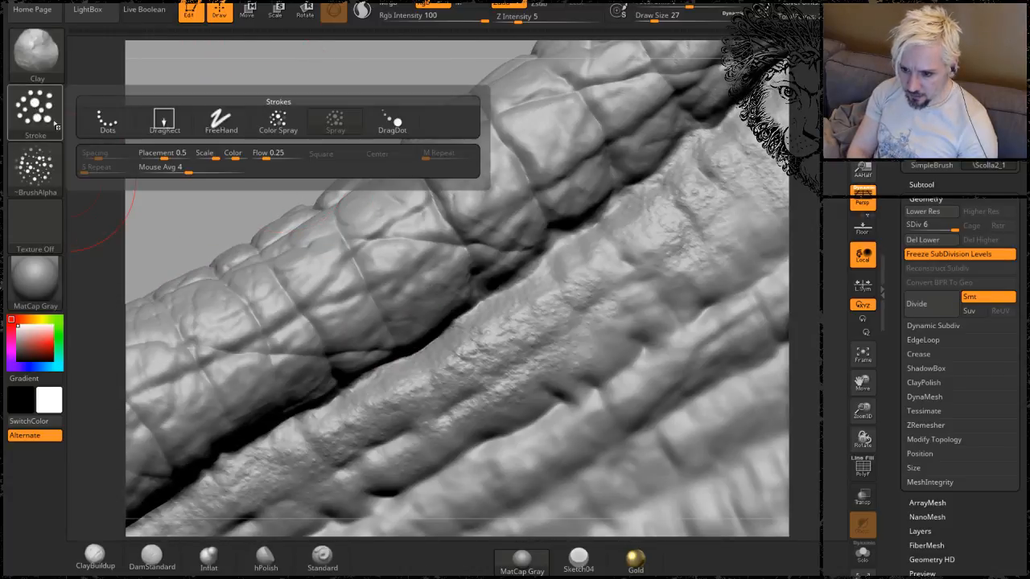
{"action": "left_click", "coordinate": [95, 119]}
{"action": "left_click", "coordinate": [35, 166]}
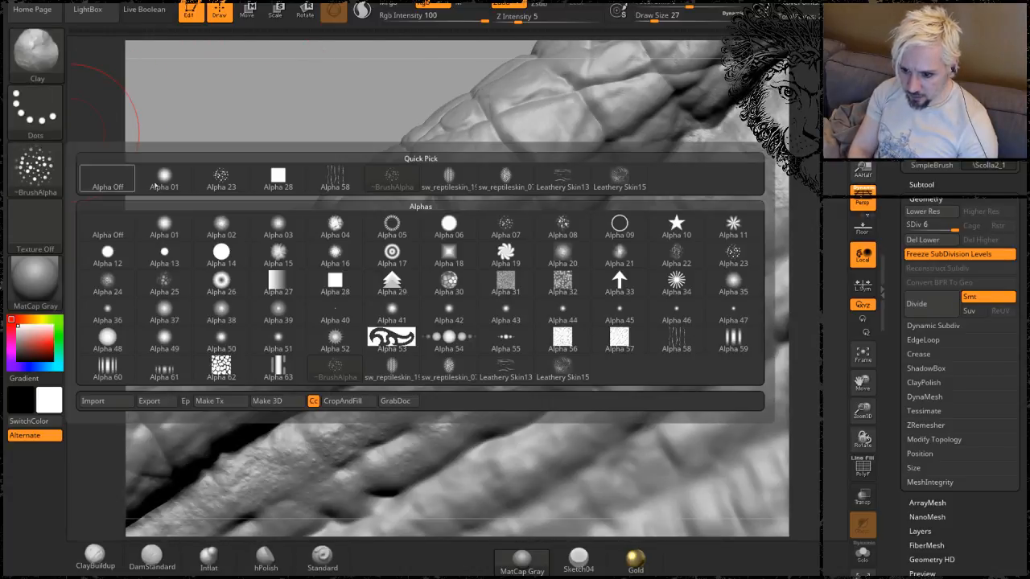
{"action": "left_click", "coordinate": [105, 178]}
{"action": "key", "text": "space"}
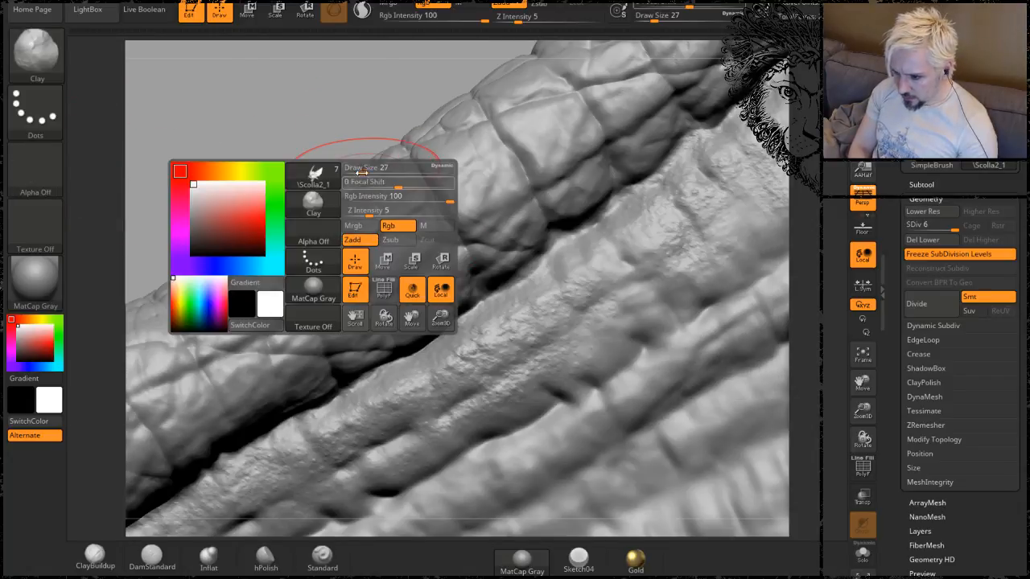
{"action": "left_click_drag", "start_coordinate": [365, 171], "coordinate": [352, 171]}
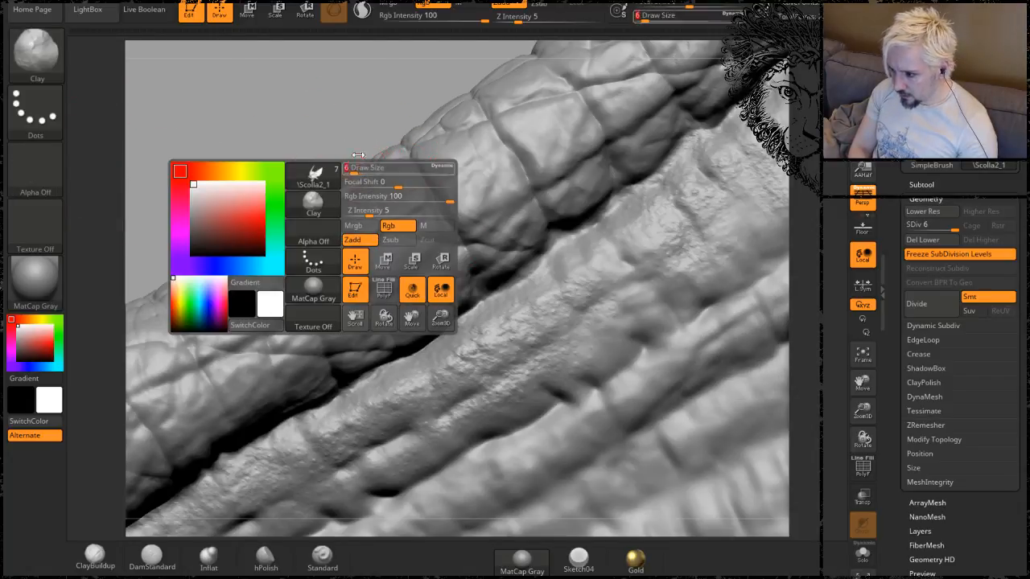
Sculpt small round bumps by hand into the membrane skin along the lower edge of the spine's scales.
{"action": "left_click_drag", "start_coordinate": [266, 90], "coordinate": [81, 165], "text": "alt"}
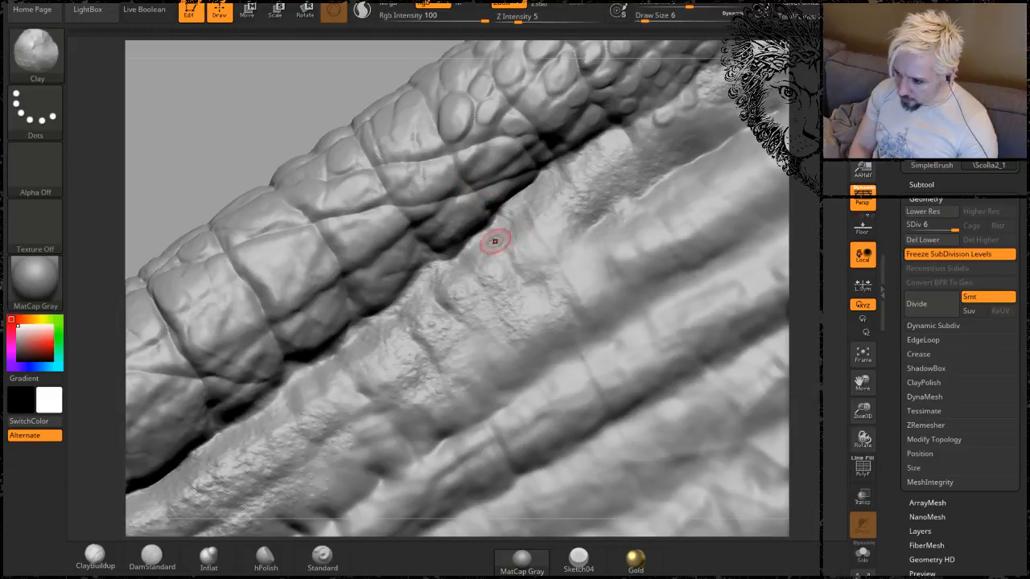
{"action": "left_click_drag", "start_coordinate": [292, 83], "coordinate": [301, 210]}
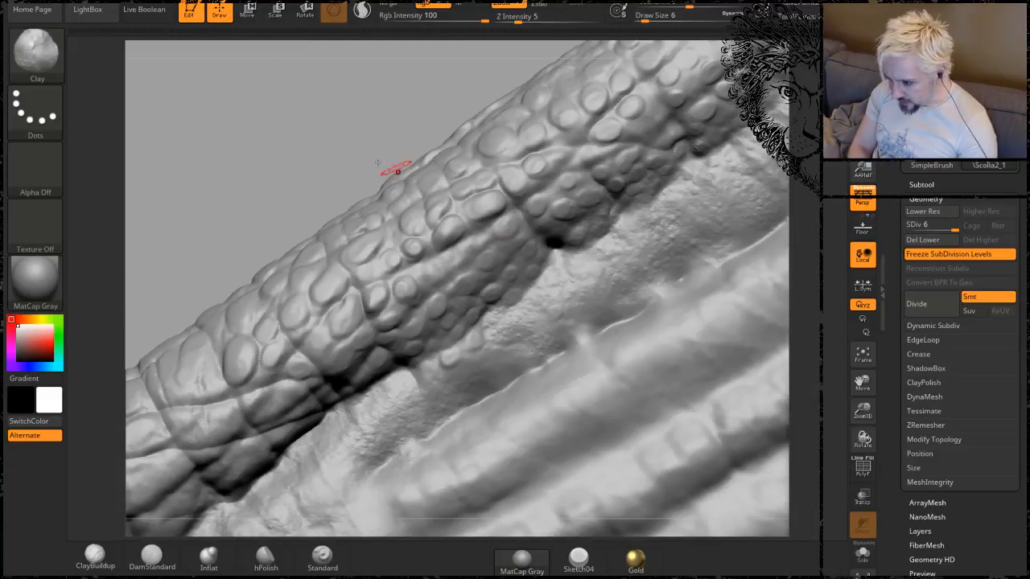
{"action": "left_click_drag", "start_coordinate": [378, 163], "coordinate": [627, 57], "text": "alt"}
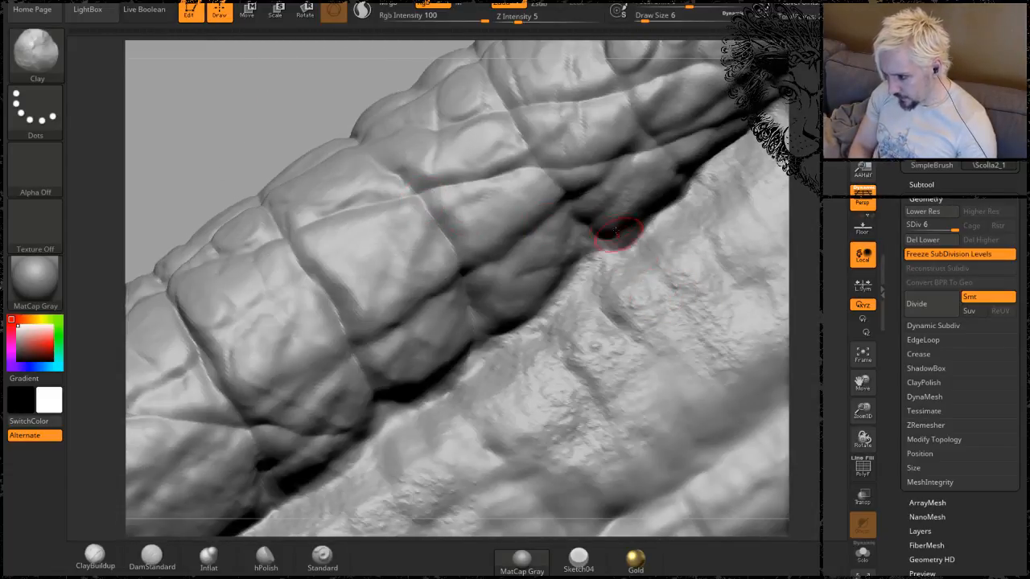
{"action": "left_click_drag", "start_coordinate": [317, 76], "coordinate": [642, 245]}
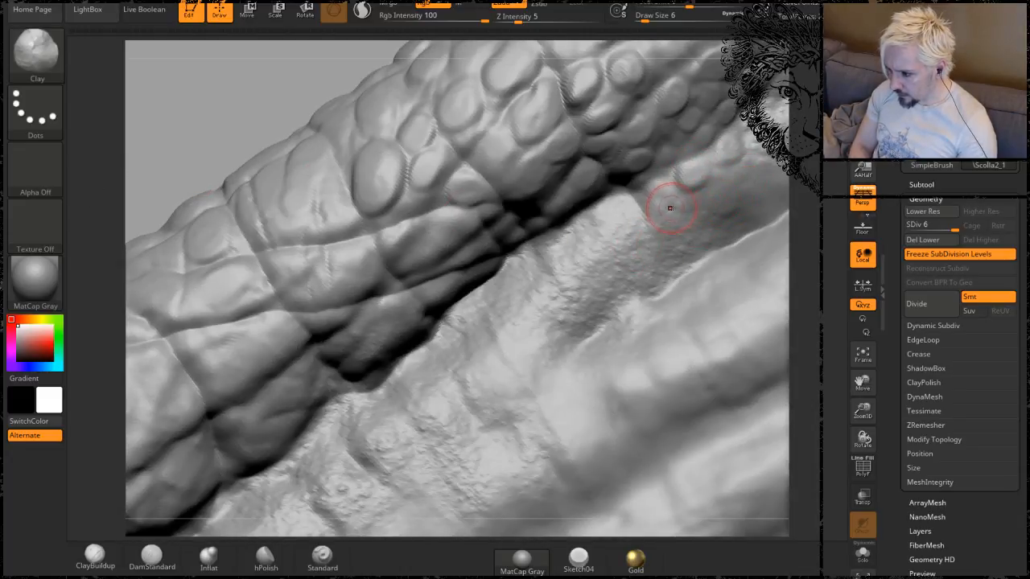
Reduce the draw size to 2 and add tinier bumps to the membrane beside the scaled part of the spine.
{"action": "key", "text": "space"}
{"action": "left_click", "coordinate": [683, 205]}
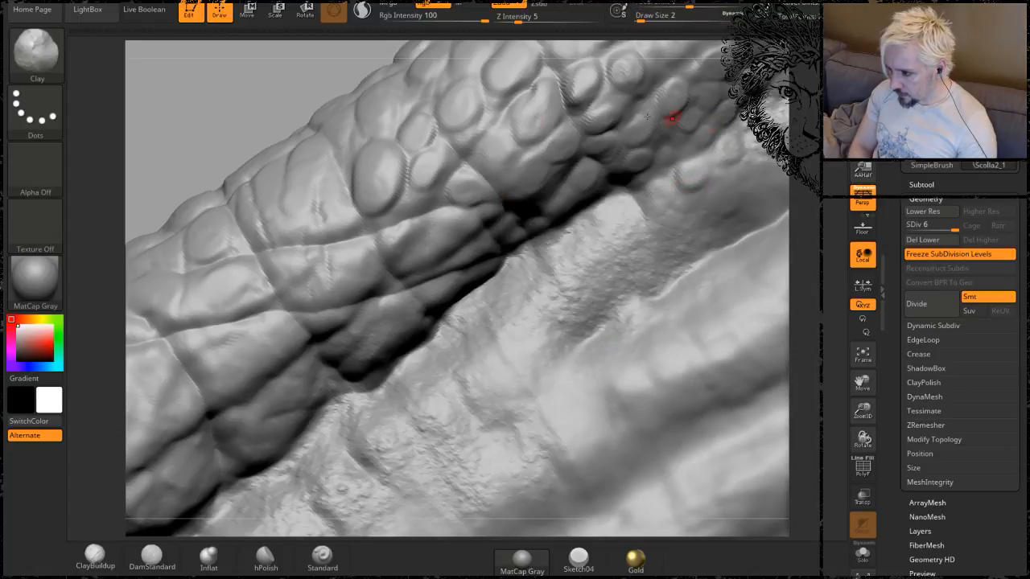
{"action": "mouse_move", "coordinate": [235, 117]}
{"action": "left_mouse_down", "text": "alt"}
{"action": "mouse_move", "coordinate": [177, 115]}
{"action": "mouse_move", "coordinate": [84, 208]}
{"action": "left_mouse_up", "text": "alt"}
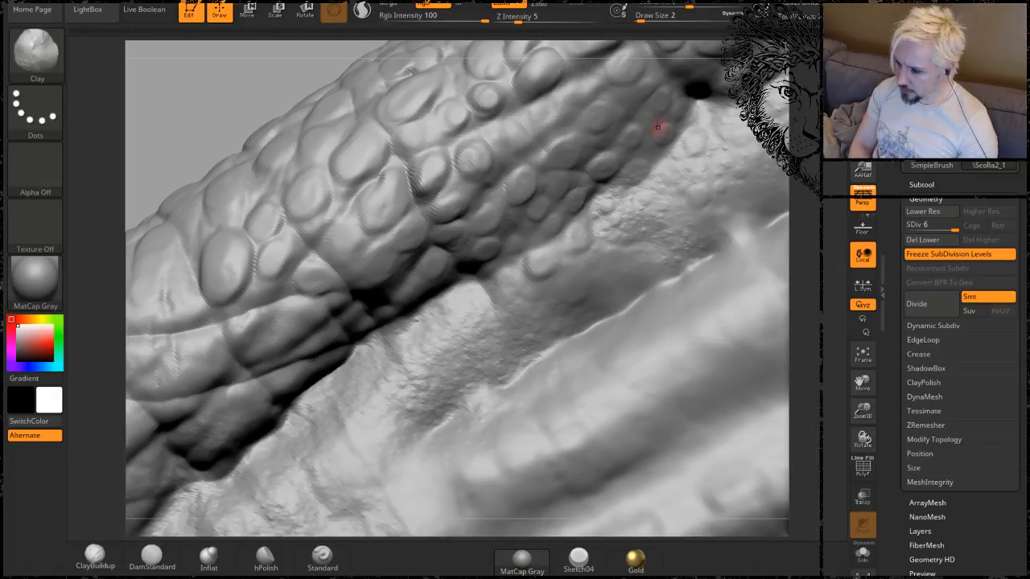
{"action": "left_click_drag", "start_coordinate": [217, 89], "coordinate": [103, 136], "text": "alt"}
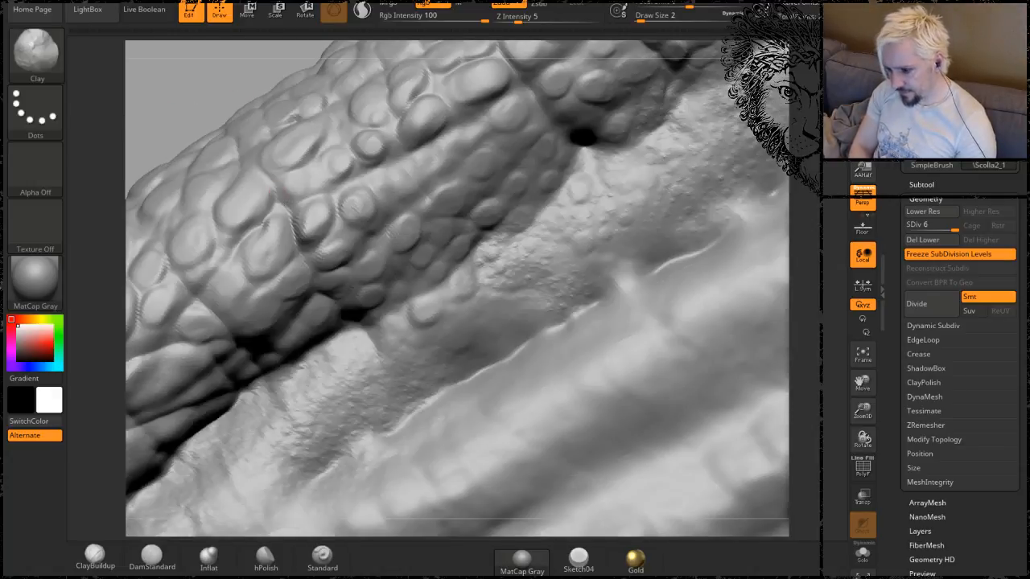
Switch to the DamStandard brush with Z Intensity 19 and draw size 6.
{"action": "left_click", "coordinate": [152, 555]}
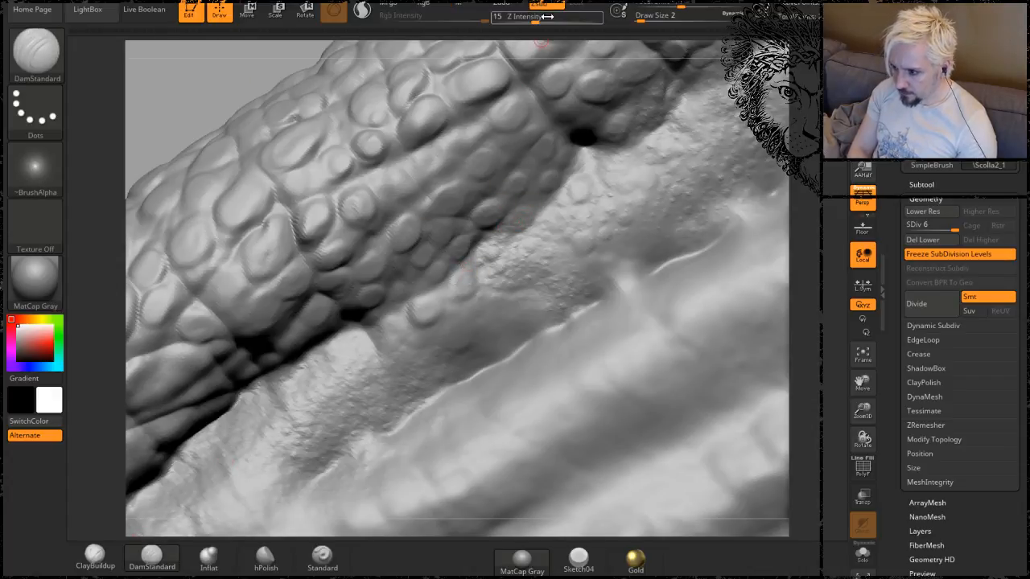
{"action": "key", "text": "space"}
{"action": "left_click_drag", "start_coordinate": [508, 270], "coordinate": [513, 271]}
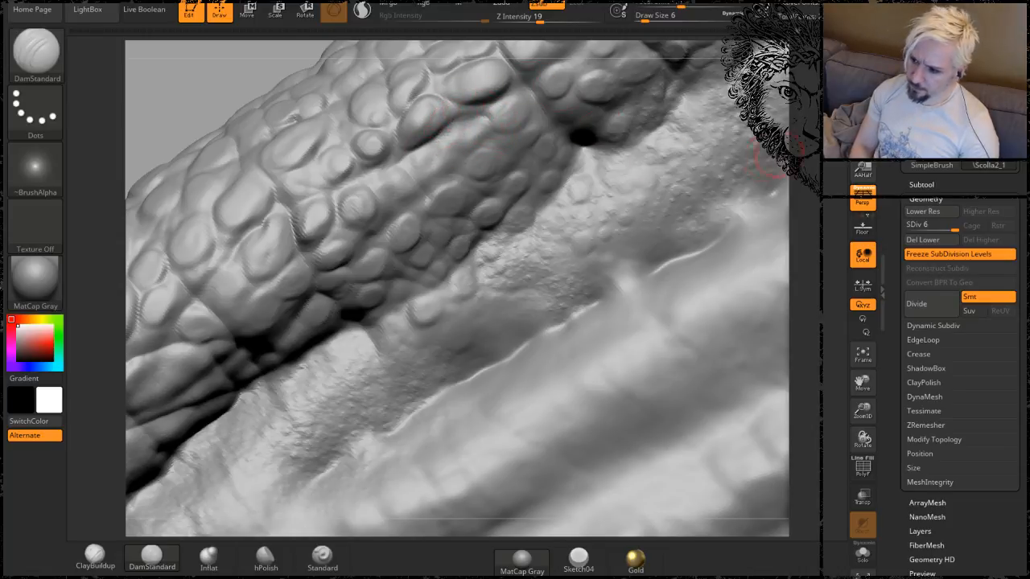
Examine the spine's scales and the membrane's skin texture across the whole fin, from close up and from a distance.
{"action": "left_click_drag", "start_coordinate": [809, 166], "coordinate": [713, 49], "text": "alt"}
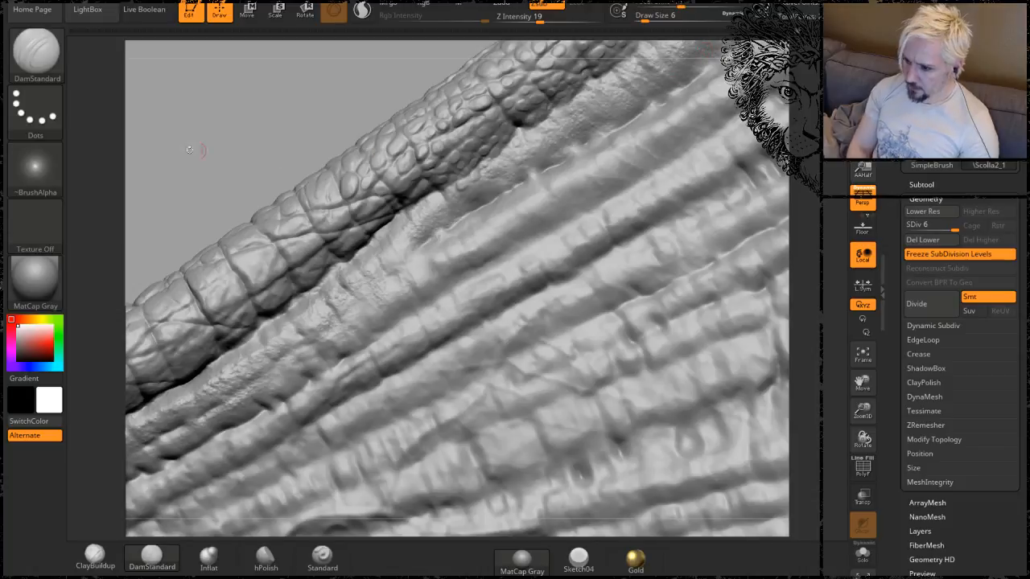
{"action": "left_click_drag", "start_coordinate": [196, 147], "coordinate": [149, 199]}
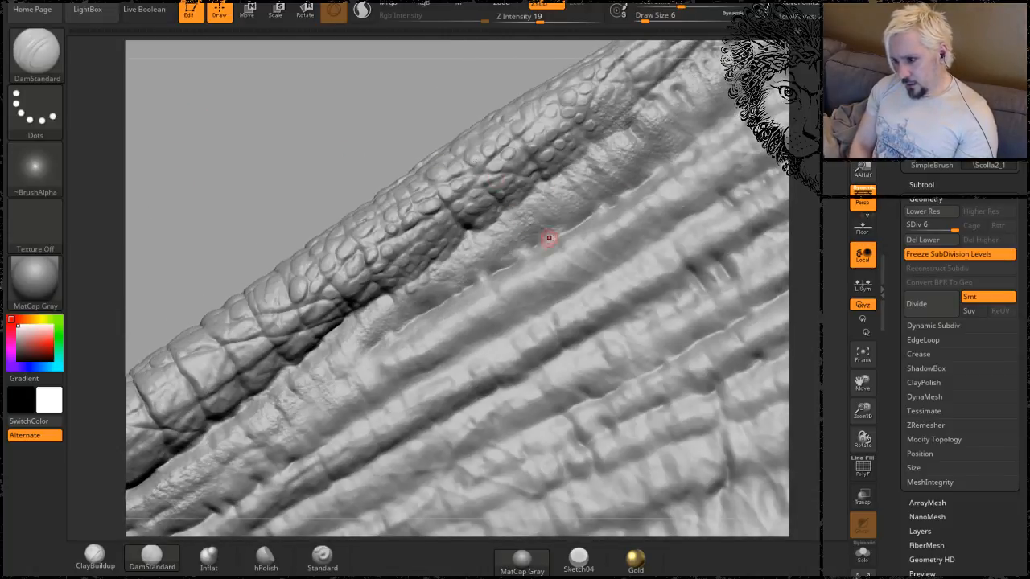
{"action": "left_click_drag", "start_coordinate": [279, 148], "coordinate": [388, 175]}
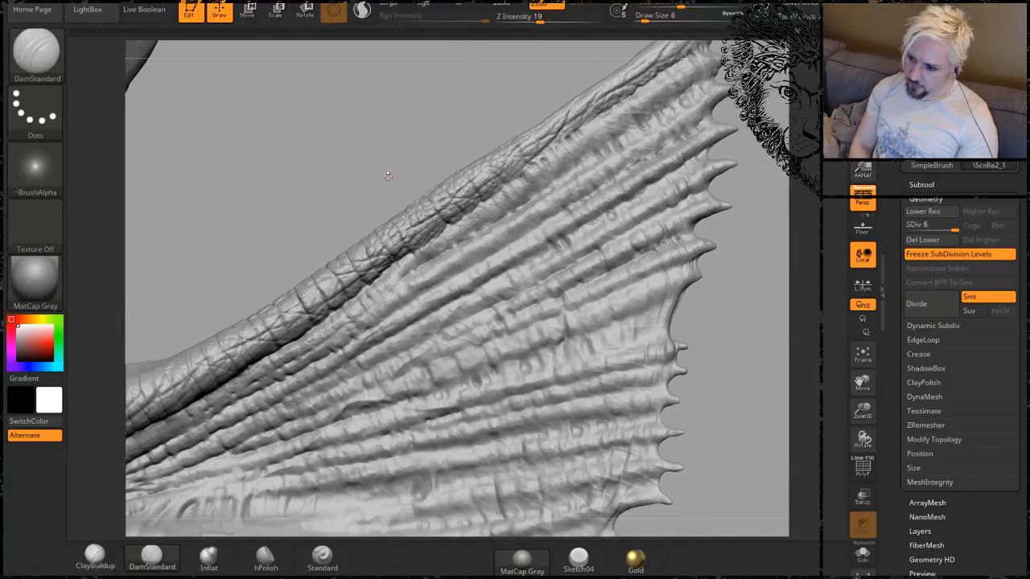
{"action": "left_click_drag", "start_coordinate": [358, 125], "coordinate": [340, 207]}
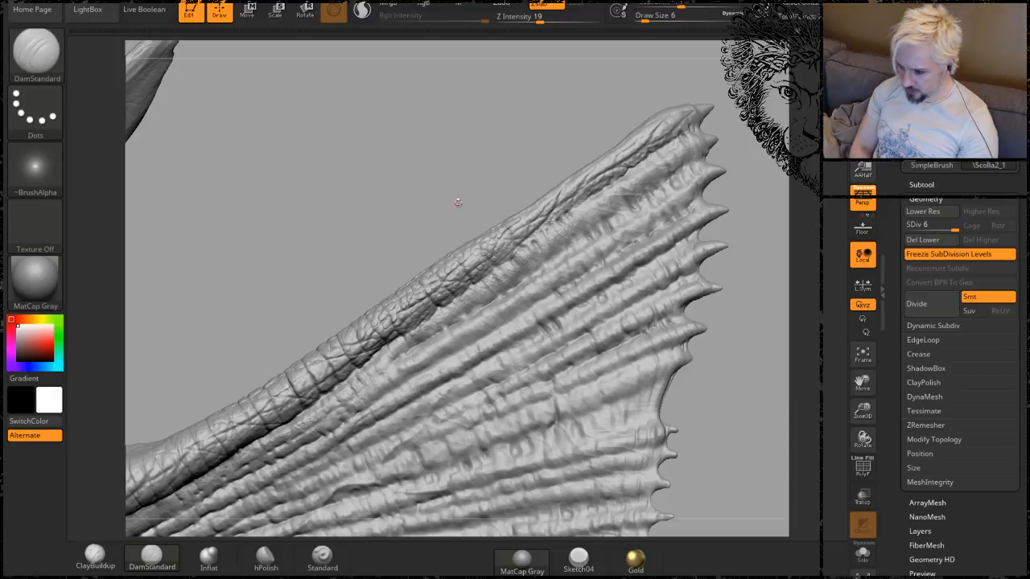
{"action": "left_click_drag", "start_coordinate": [458, 202], "coordinate": [474, 250], "text": "alt"}
{"action": "left_click_drag", "start_coordinate": [429, 154], "coordinate": [349, 94], "text": "alt"}
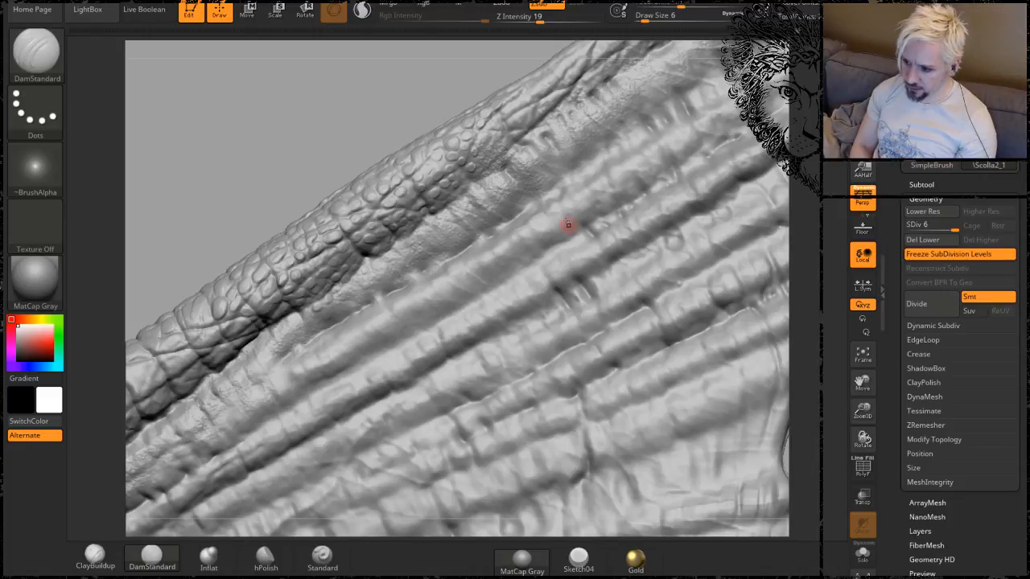
{"action": "left_click_drag", "start_coordinate": [248, 176], "coordinate": [188, 88], "text": "alt"}
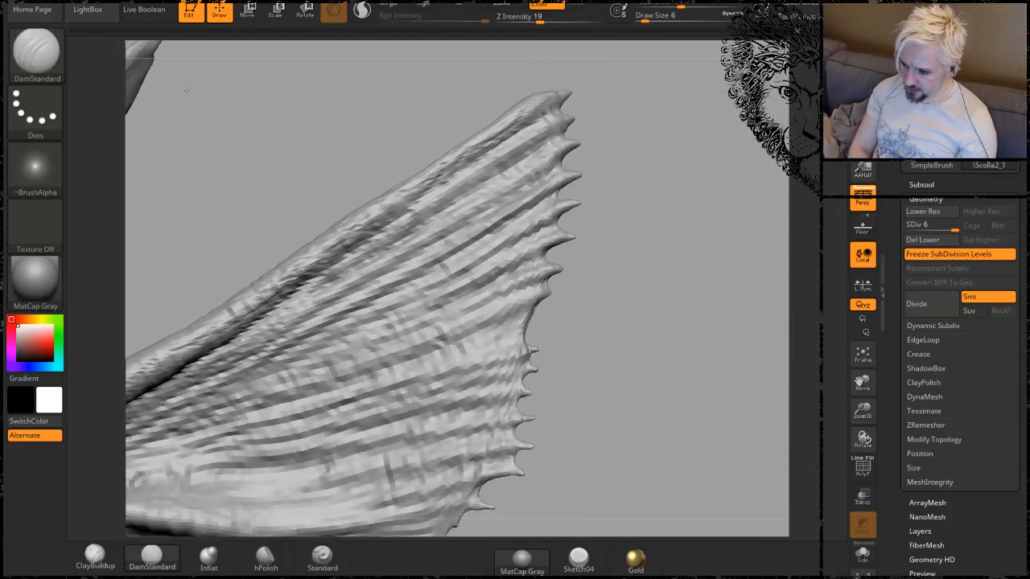
{"action": "left_click_drag", "start_coordinate": [378, 212], "coordinate": [446, 240], "text": "alt"}
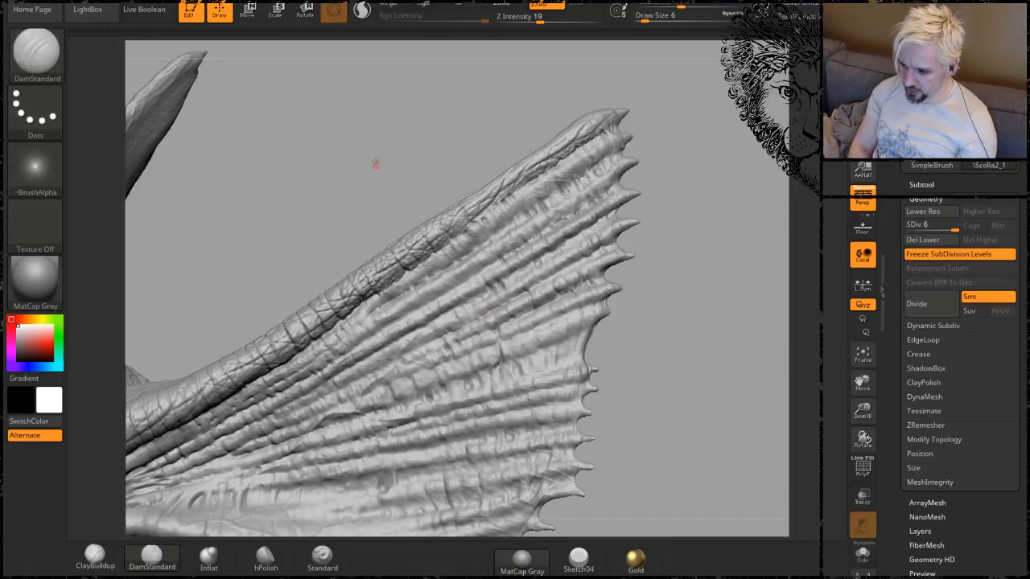
{"action": "left_click_drag", "start_coordinate": [374, 164], "coordinate": [409, 241], "text": "alt"}
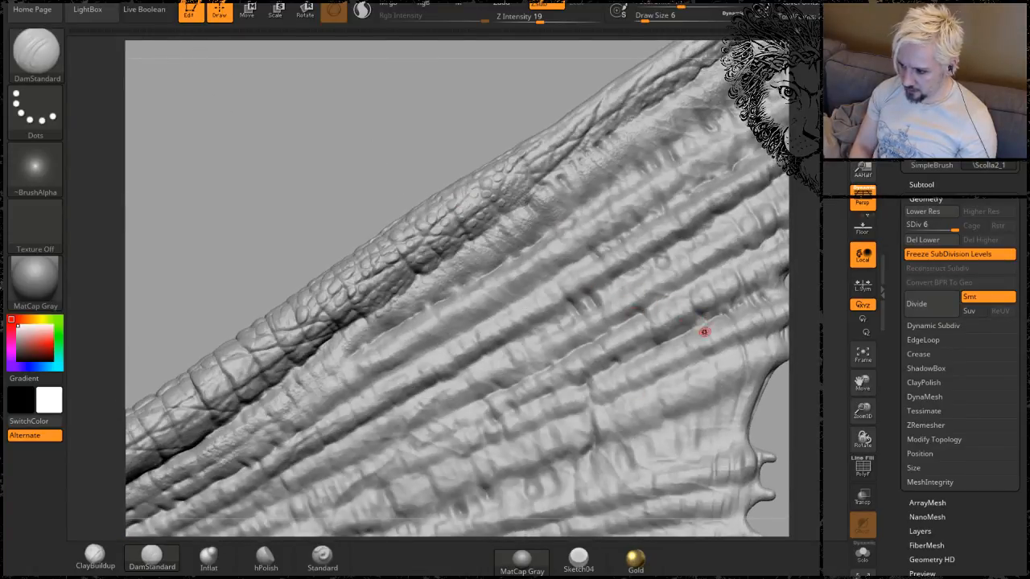
{"action": "left_click_drag", "start_coordinate": [257, 196], "coordinate": [218, 152]}
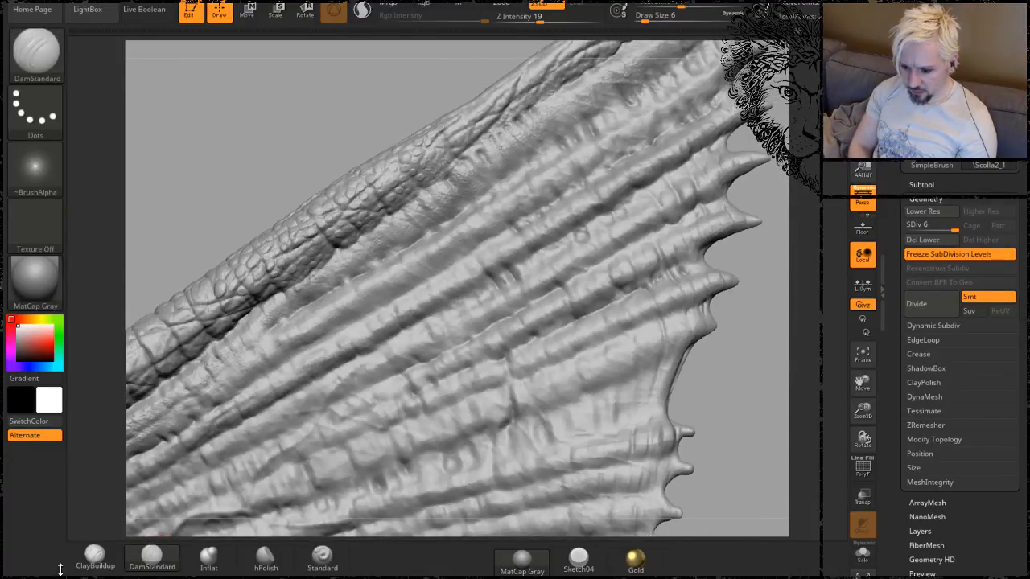
Set up the Clay brush with the Spray stroke, Alpha 23 and a draw size of 62 for skin texture.
{"action": "left_click", "coordinate": [100, 560]}
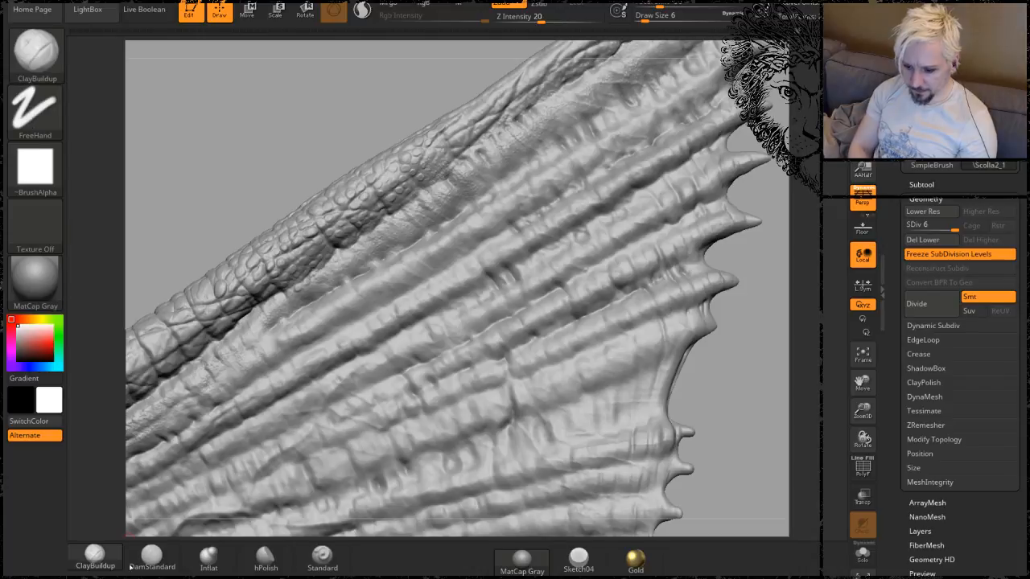
{"action": "key", "text": "b"}
{"action": "key", "text": "c"}
{"action": "key", "text": "l"}
{"action": "left_click", "coordinate": [41, 123]}
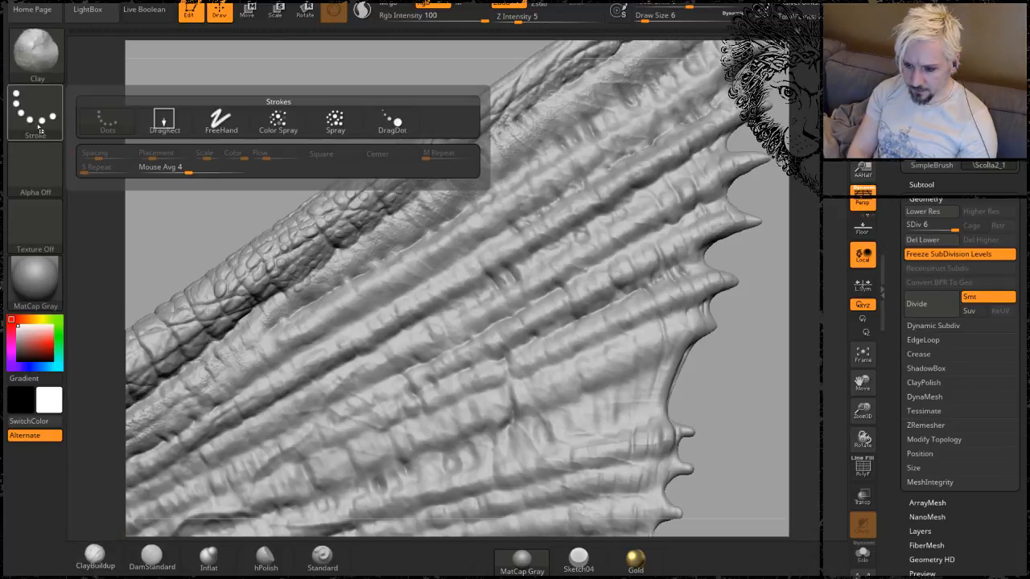
{"action": "left_click", "coordinate": [335, 122]}
{"action": "left_click", "coordinate": [53, 163]}
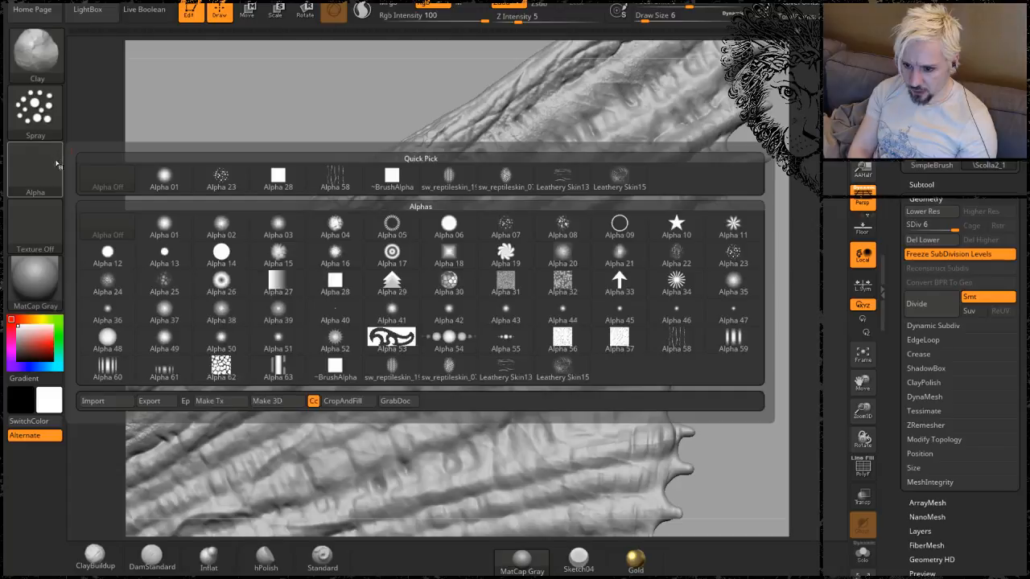
{"action": "left_click", "coordinate": [221, 176]}
{"action": "key", "text": "space"}
{"action": "left_click_drag", "start_coordinate": [561, 274], "coordinate": [588, 274]}
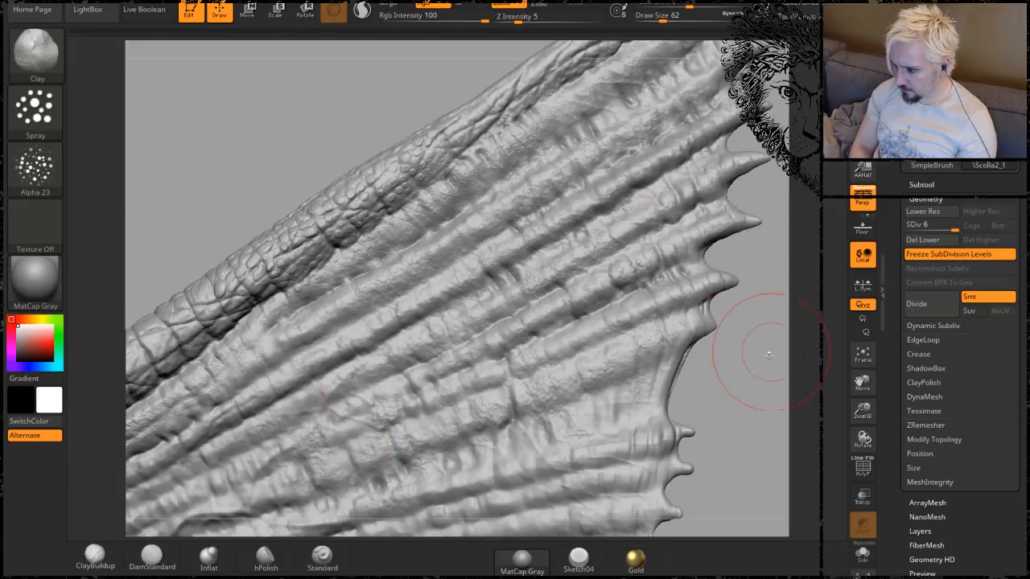
Spray fine skin texture over the upper membrane ribs between the scaled spine and the spiked edge.
{"action": "left_click_drag", "start_coordinate": [737, 376], "coordinate": [577, 268], "text": "alt"}
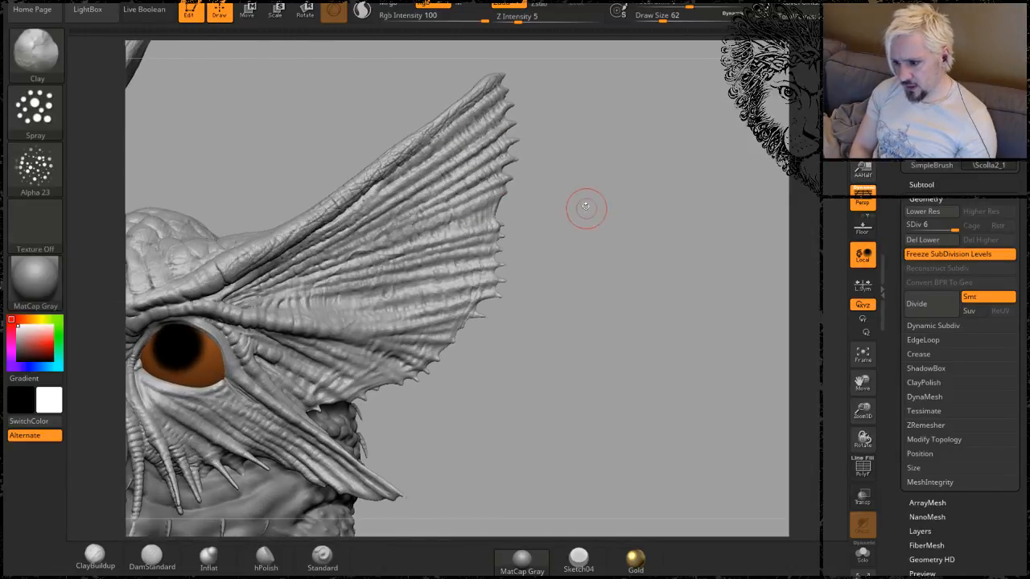
{"action": "mouse_move", "coordinate": [579, 170]}
{"action": "left_mouse_down"}
{"action": "mouse_move", "coordinate": [609, 232]}
{"action": "mouse_move", "coordinate": [624, 214]}
{"action": "mouse_move", "coordinate": [700, 268]}
{"action": "left_mouse_up"}
{"action": "mouse_move", "coordinate": [723, 269]}
{"action": "left_mouse_down"}
{"action": "mouse_move", "coordinate": [699, 256]}
{"action": "mouse_move", "coordinate": [653, 194]}
{"action": "mouse_move", "coordinate": [650, 153]}
{"action": "left_mouse_up"}
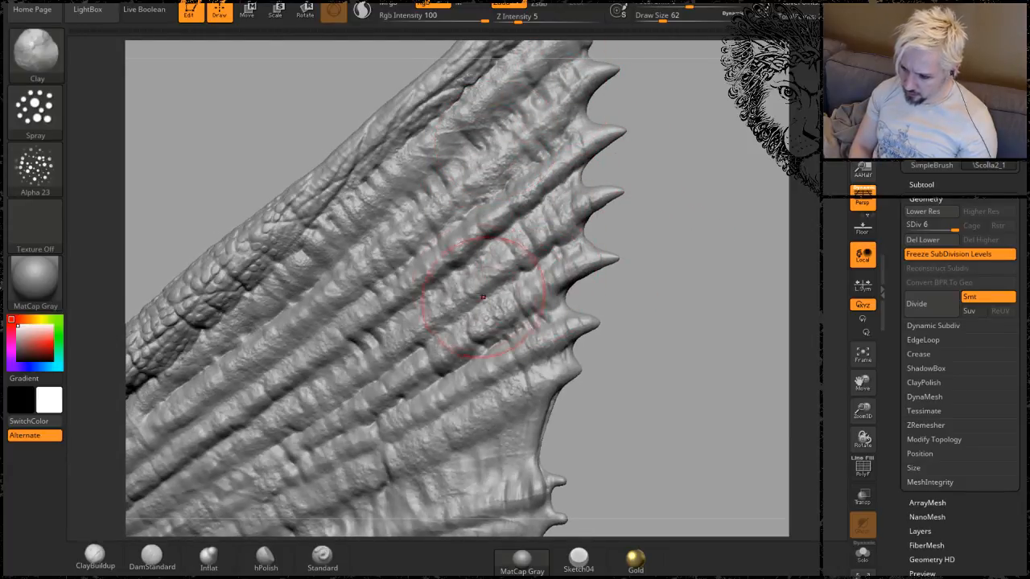
Extend the sprayed skin texture across the middle and lower membrane ribs, from the spiked edge inward to the fin's base.
{"action": "mouse_move", "coordinate": [662, 405]}
{"action": "left_mouse_down", "text": "alt"}
{"action": "mouse_move", "coordinate": [690, 322]}
{"action": "mouse_move", "coordinate": [776, 245]}
{"action": "left_mouse_up", "text": "alt"}
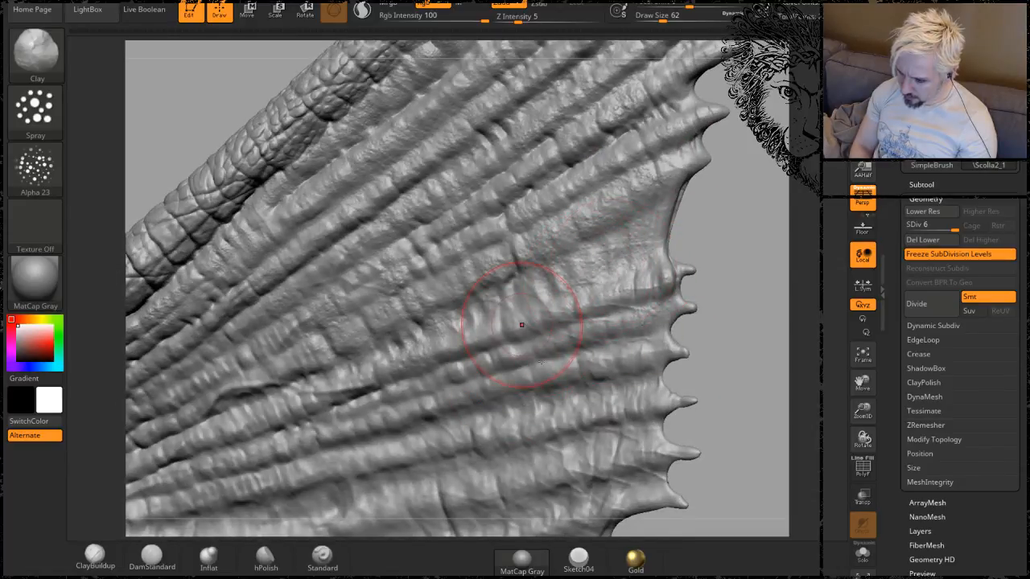
{"action": "left_click_drag", "start_coordinate": [721, 324], "coordinate": [706, 254]}
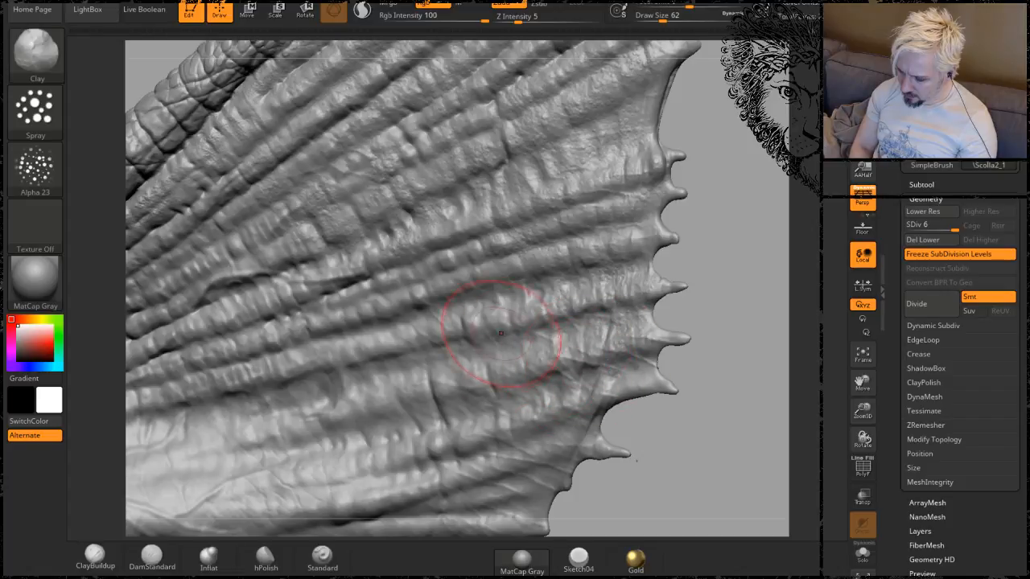
{"action": "mouse_move", "coordinate": [432, 370]}
{"action": "left_mouse_down"}
{"action": "mouse_move", "coordinate": [294, 426]}
{"action": "mouse_move", "coordinate": [368, 368]}
{"action": "mouse_move", "coordinate": [384, 308]}
{"action": "left_mouse_up"}
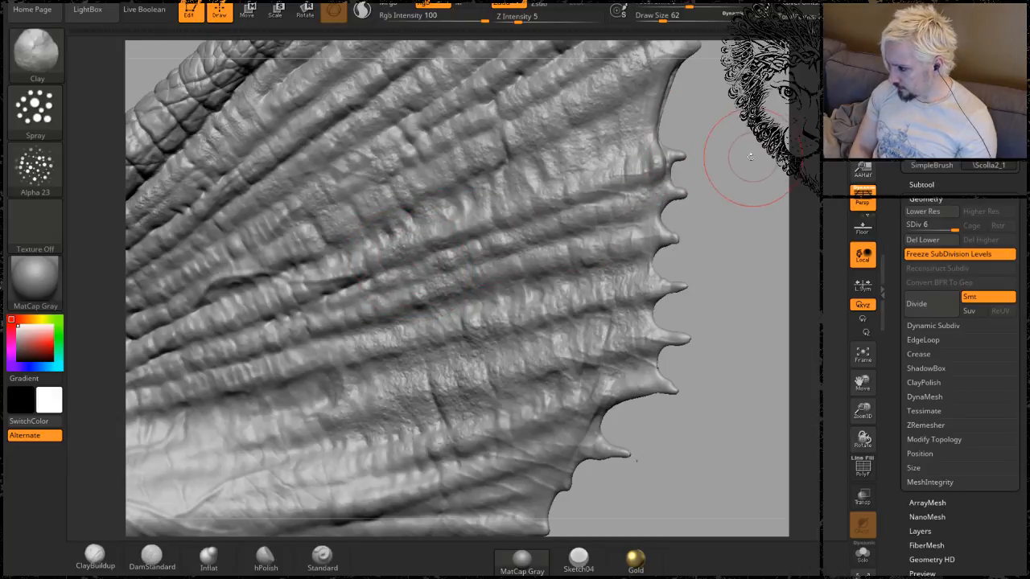
{"action": "mouse_move", "coordinate": [748, 166]}
{"action": "left_mouse_down"}
{"action": "mouse_move", "coordinate": [690, 202]}
{"action": "mouse_move", "coordinate": [650, 246]}
{"action": "left_mouse_up"}
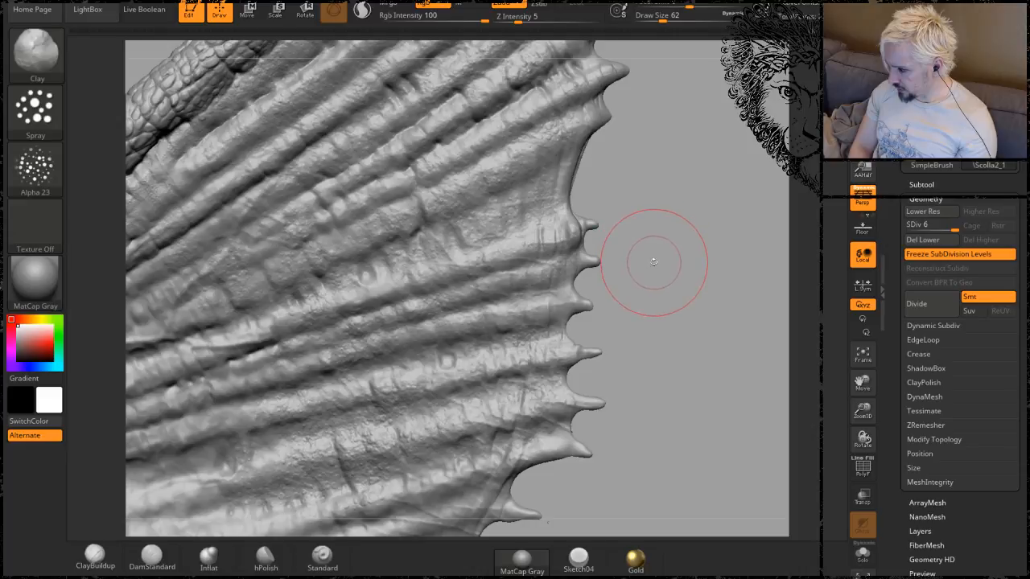
{"action": "left_click_drag", "start_coordinate": [599, 229], "coordinate": [536, 256]}
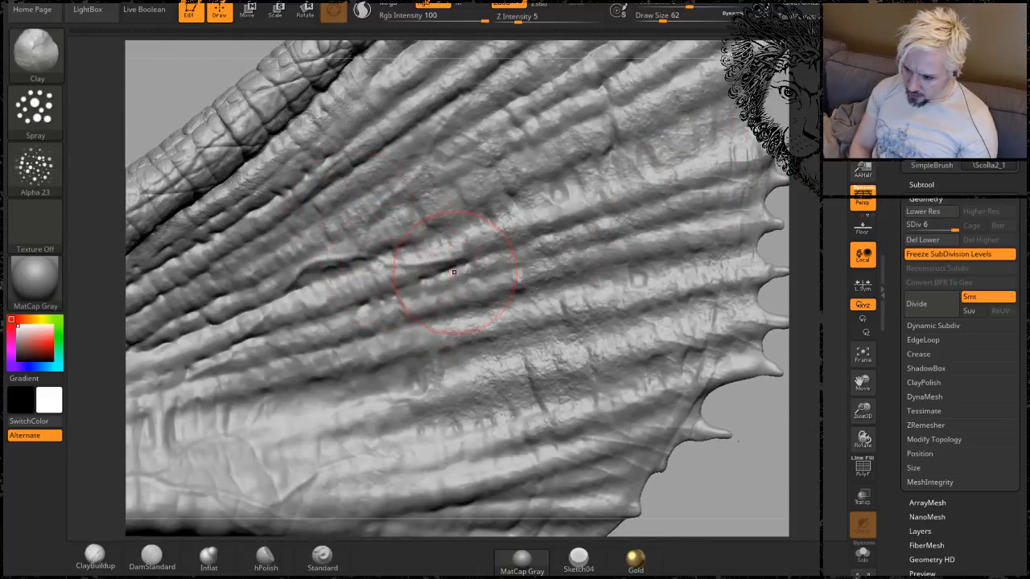
Spray the fine skin texture onto the back side of the fin, starting near its upper tip.
{"action": "mouse_move", "coordinate": [195, 98]}
{"action": "left_mouse_down", "text": "alt"}
{"action": "mouse_move", "coordinate": [290, 165]}
{"action": "mouse_move", "coordinate": [447, 193]}
{"action": "left_mouse_up", "text": "alt"}
{"action": "left_click_drag", "start_coordinate": [746, 183], "coordinate": [689, 60]}
{"action": "left_click_drag", "start_coordinate": [633, 189], "coordinate": [583, 288]}
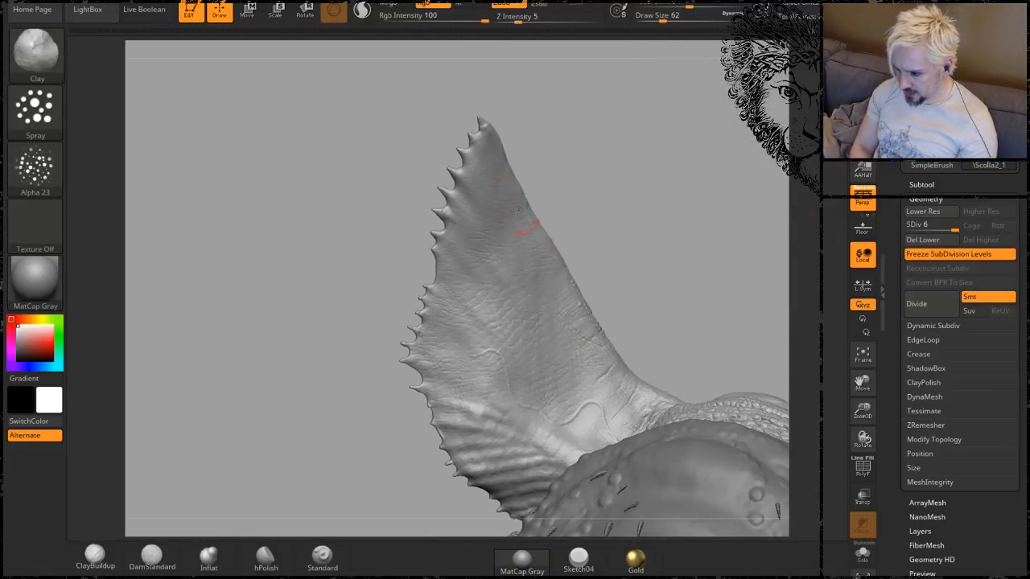
Build up fine sprayed skin texture with the Clay brush on the inner face of the ear fin and the back of the head crest.
{"action": "mouse_move", "coordinate": [613, 195]}
{"action": "left_mouse_down"}
{"action": "mouse_move", "coordinate": [589, 182]}
{"action": "mouse_move", "coordinate": [567, 201]}
{"action": "left_mouse_up"}
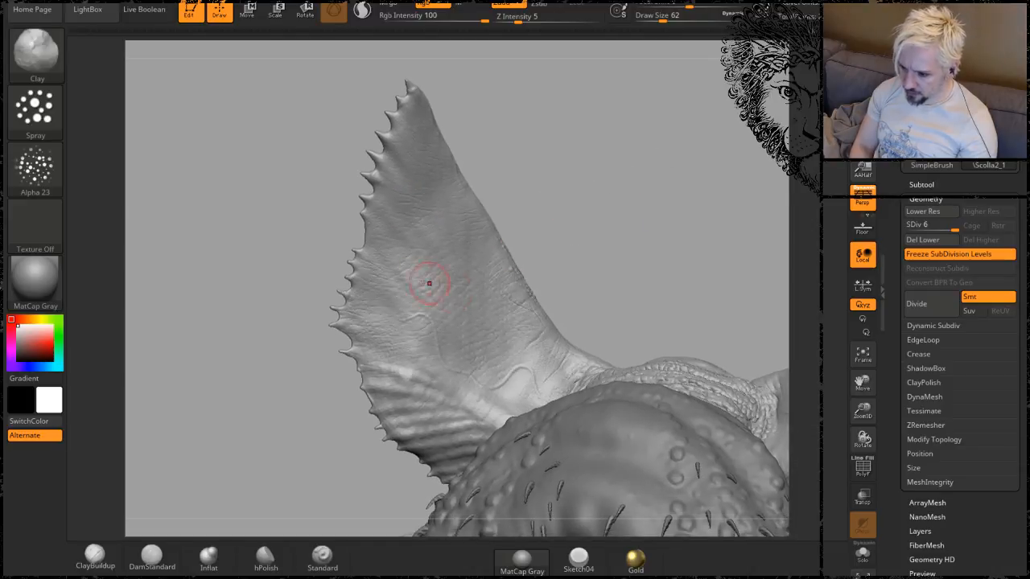
{"action": "left_click_drag", "start_coordinate": [617, 245], "coordinate": [504, 335]}
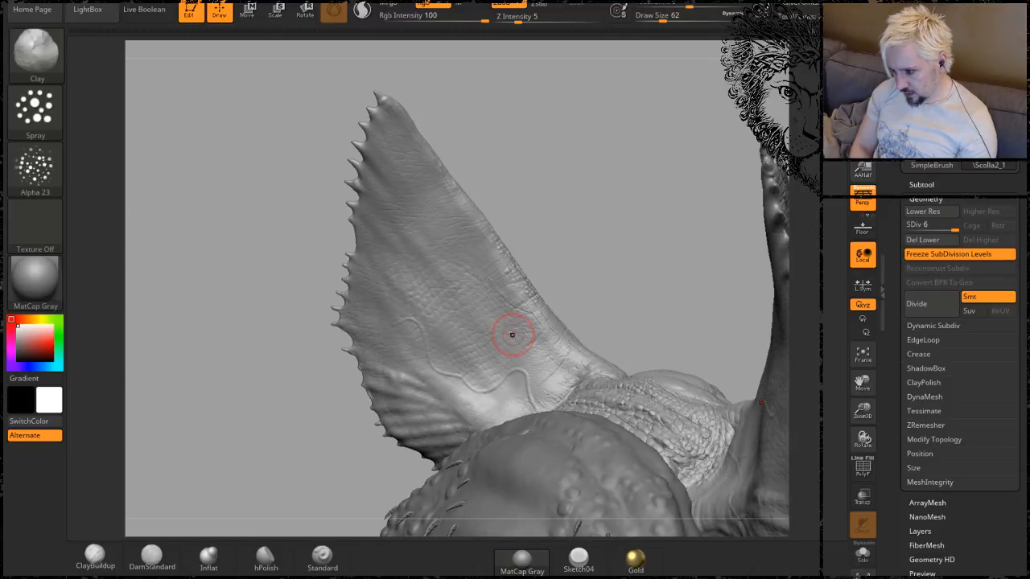
{"action": "mouse_move", "coordinate": [587, 256]}
{"action": "left_mouse_down"}
{"action": "mouse_move", "coordinate": [599, 266]}
{"action": "mouse_move", "coordinate": [587, 271]}
{"action": "mouse_move", "coordinate": [671, 295]}
{"action": "mouse_move", "coordinate": [626, 285]}
{"action": "mouse_move", "coordinate": [676, 286]}
{"action": "mouse_move", "coordinate": [582, 214]}
{"action": "mouse_move", "coordinate": [584, 237]}
{"action": "mouse_move", "coordinate": [427, 381]}
{"action": "left_mouse_up"}
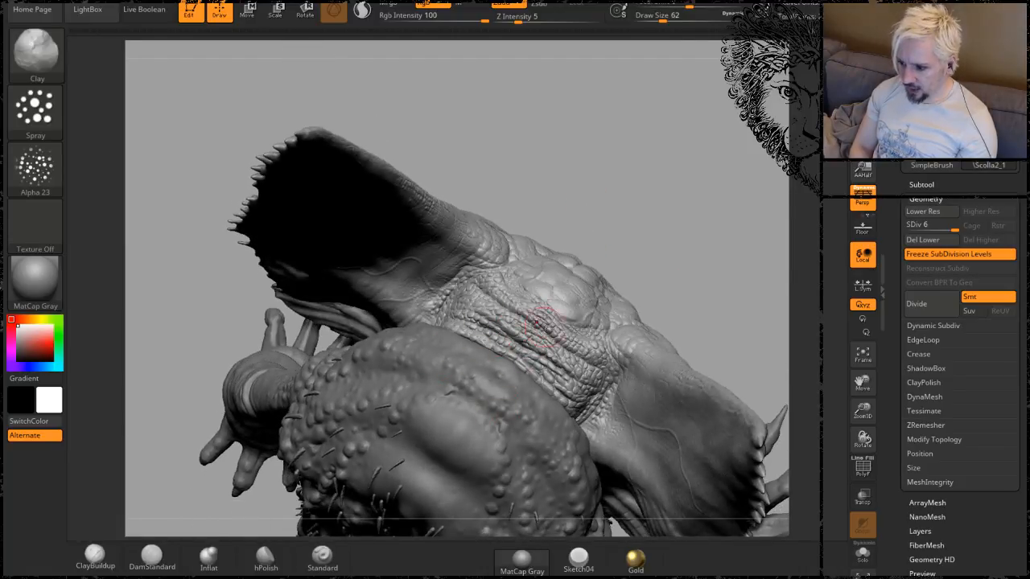
{"action": "left_click_drag", "start_coordinate": [647, 206], "coordinate": [568, 273]}
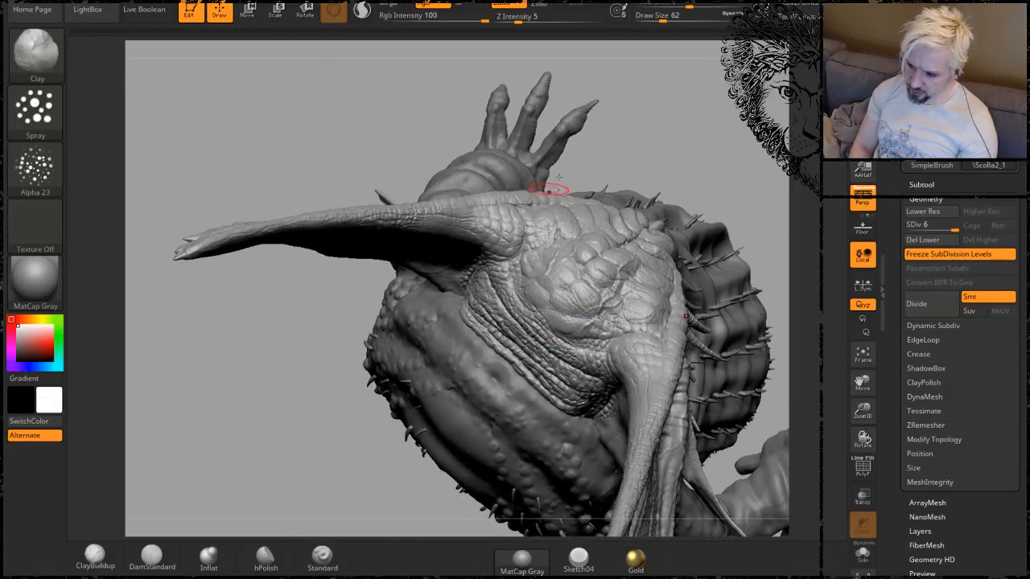
{"action": "left_click_drag", "start_coordinate": [689, 151], "coordinate": [648, 142]}
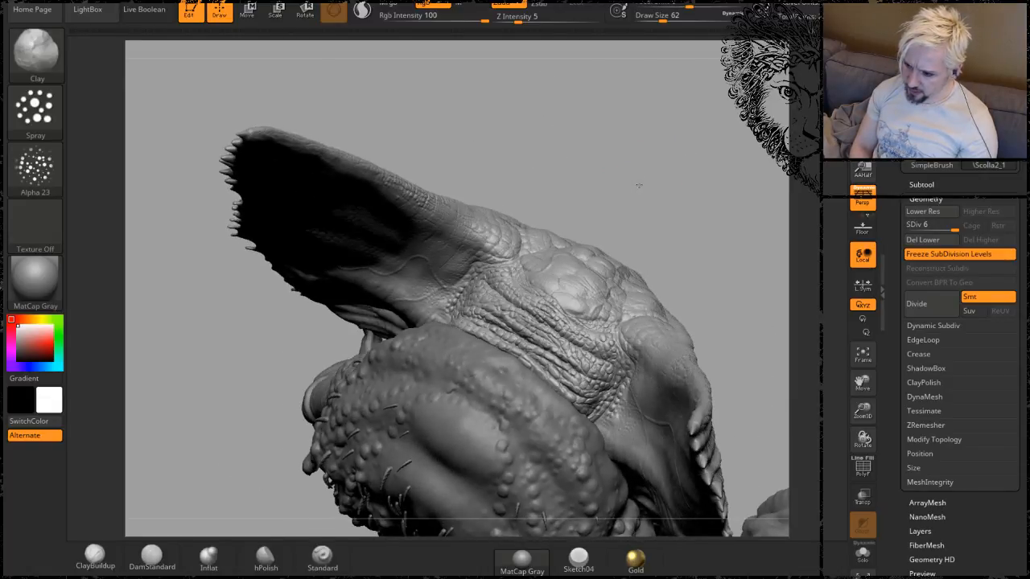
{"action": "left_click_drag", "start_coordinate": [638, 186], "coordinate": [615, 167]}
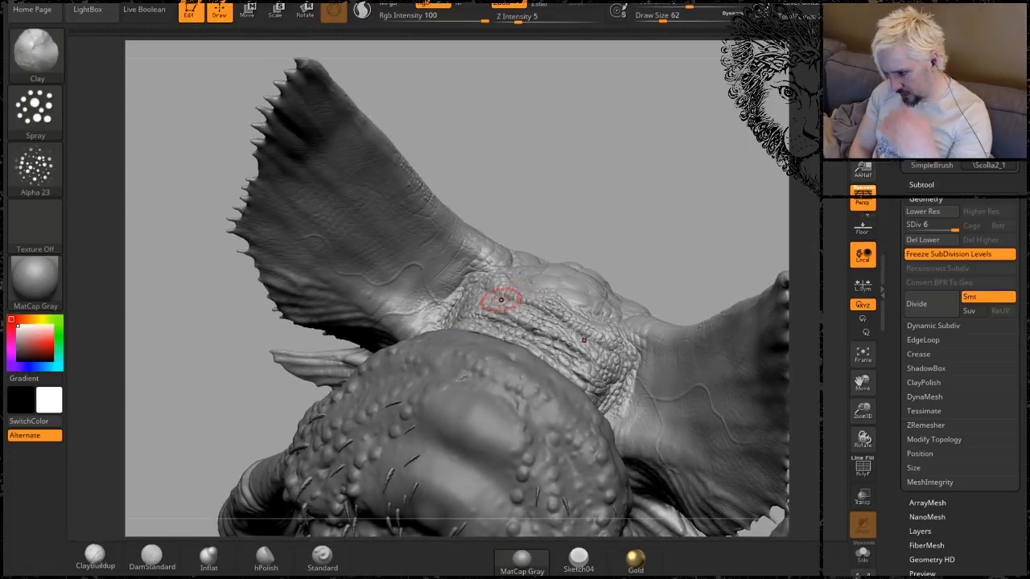
Spray fine Clay texture over the middle of the ear fin's ribbed outer membrane.
{"action": "mouse_move", "coordinate": [528, 213]}
{"action": "left_mouse_down"}
{"action": "mouse_move", "coordinate": [573, 127]}
{"action": "mouse_move", "coordinate": [616, 180]}
{"action": "mouse_move", "coordinate": [496, 345]}
{"action": "mouse_move", "coordinate": [595, 226]}
{"action": "mouse_move", "coordinate": [373, 233]}
{"action": "left_mouse_up"}
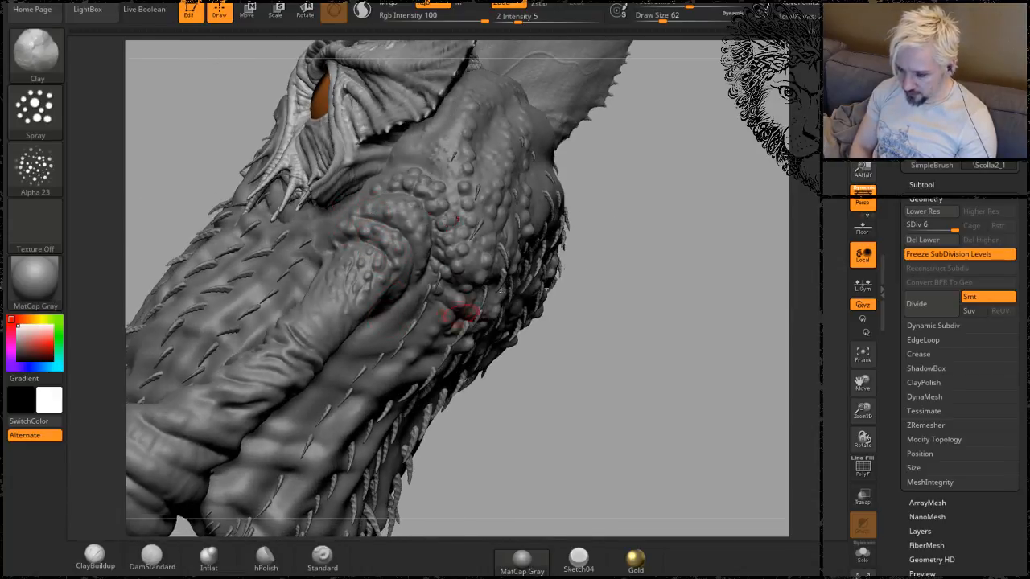
{"action": "mouse_move", "coordinate": [647, 295]}
{"action": "left_mouse_down"}
{"action": "mouse_move", "coordinate": [529, 290]}
{"action": "mouse_move", "coordinate": [593, 221]}
{"action": "mouse_move", "coordinate": [593, 278]}
{"action": "mouse_move", "coordinate": [616, 276]}
{"action": "mouse_move", "coordinate": [574, 325]}
{"action": "mouse_move", "coordinate": [657, 338]}
{"action": "left_mouse_up"}
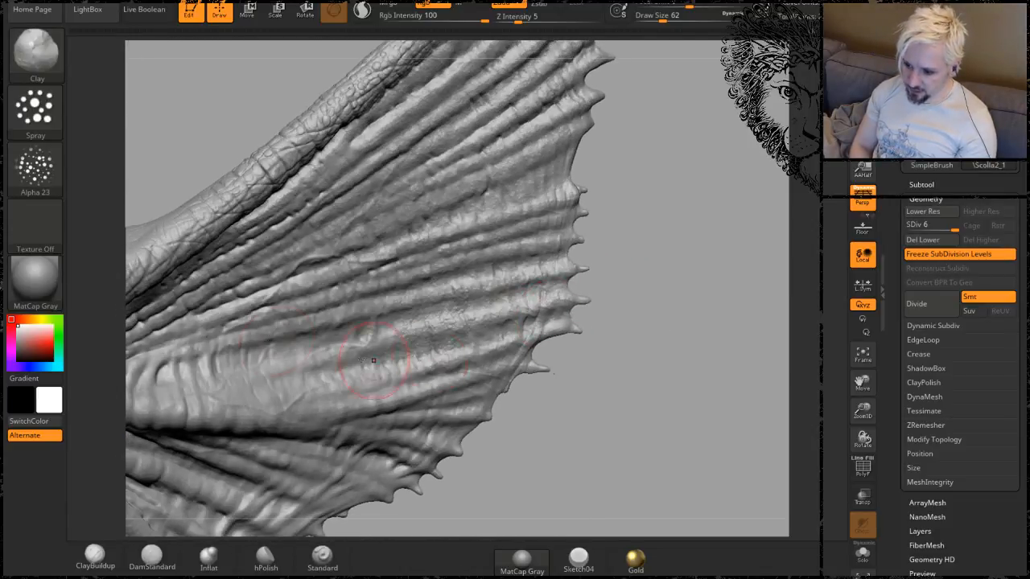
{"action": "left_click_drag", "start_coordinate": [551, 448], "coordinate": [348, 355]}
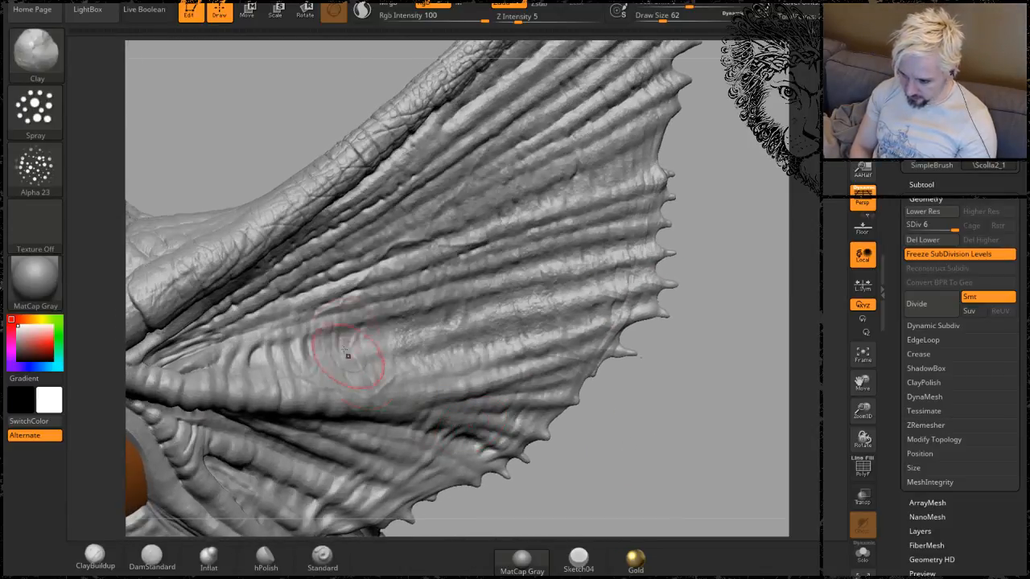
{"action": "left_click_drag", "start_coordinate": [630, 451], "coordinate": [304, 339]}
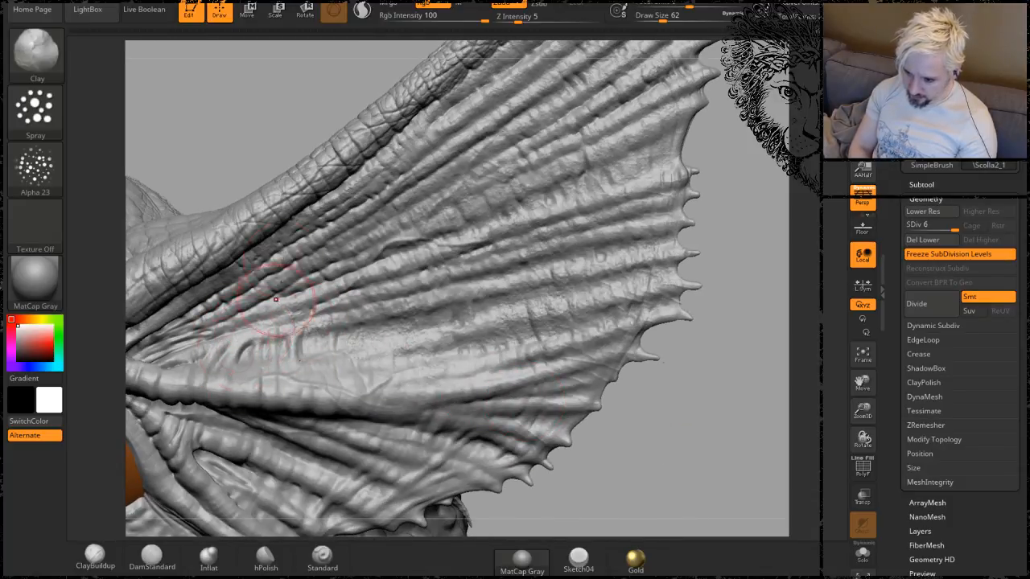
Texture the base of the ear fin above the eye, where the ribs converge under the thick leading ridge.
{"action": "mouse_move", "coordinate": [205, 127]}
{"action": "left_mouse_down"}
{"action": "mouse_move", "coordinate": [336, 126]}
{"action": "mouse_move", "coordinate": [414, 96]}
{"action": "mouse_move", "coordinate": [371, 200]}
{"action": "left_mouse_up"}
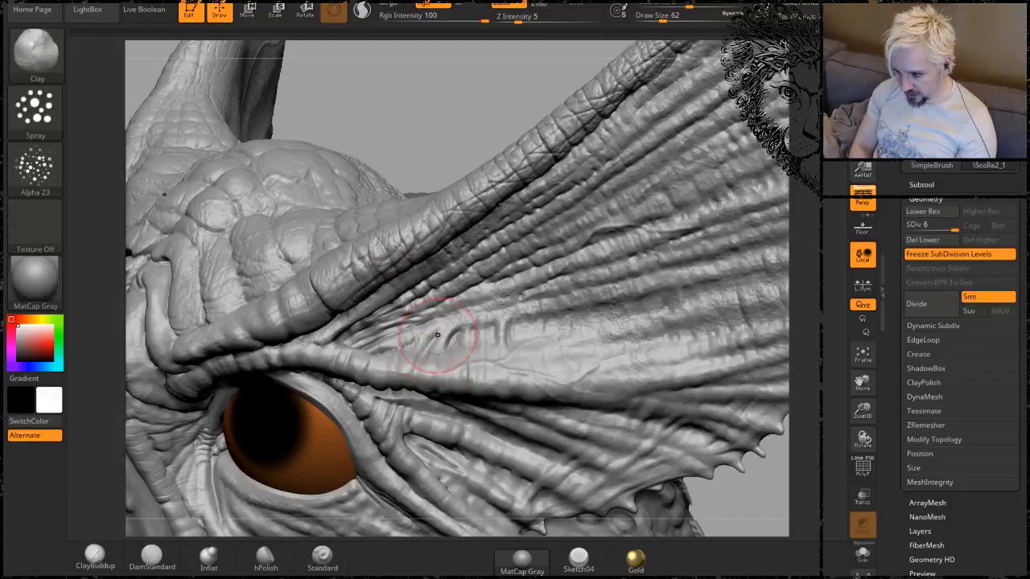
{"action": "left_click_drag", "start_coordinate": [403, 92], "coordinate": [452, 378]}
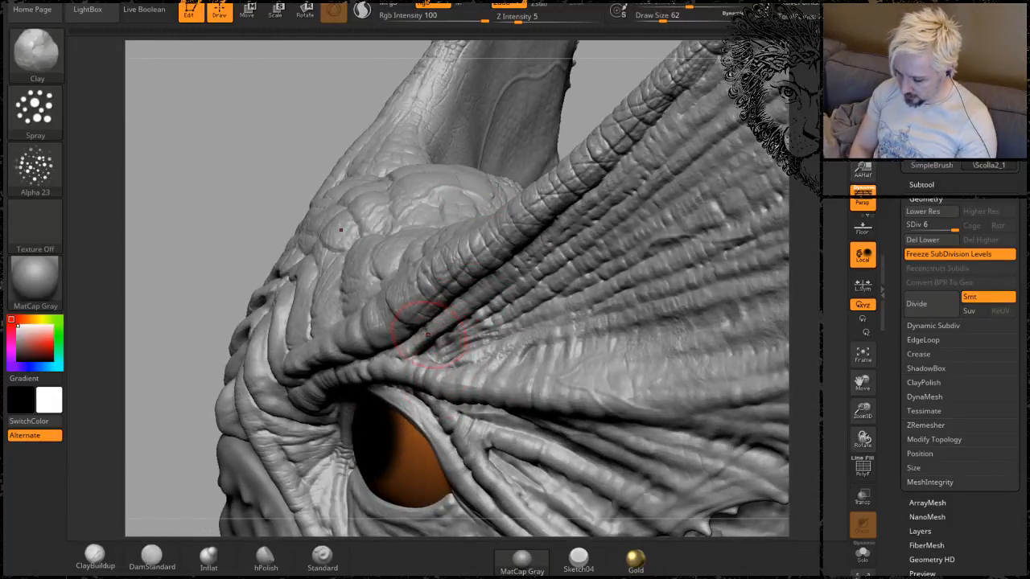
{"action": "mouse_move", "coordinate": [589, 99]}
{"action": "left_mouse_down"}
{"action": "mouse_move", "coordinate": [378, 267]}
{"action": "mouse_move", "coordinate": [364, 354]}
{"action": "left_mouse_up"}
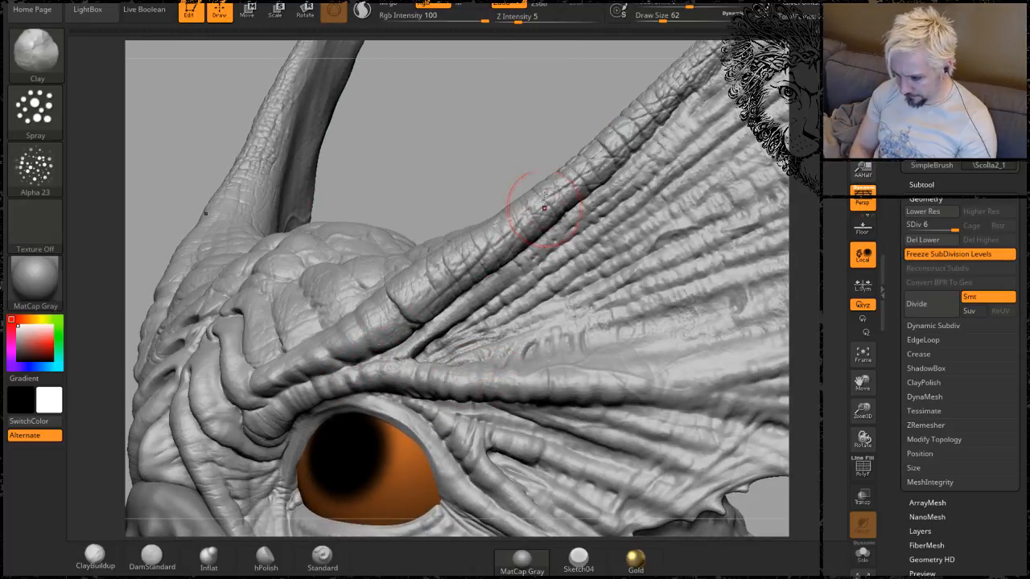
{"action": "left_click_drag", "start_coordinate": [533, 93], "coordinate": [555, 346]}
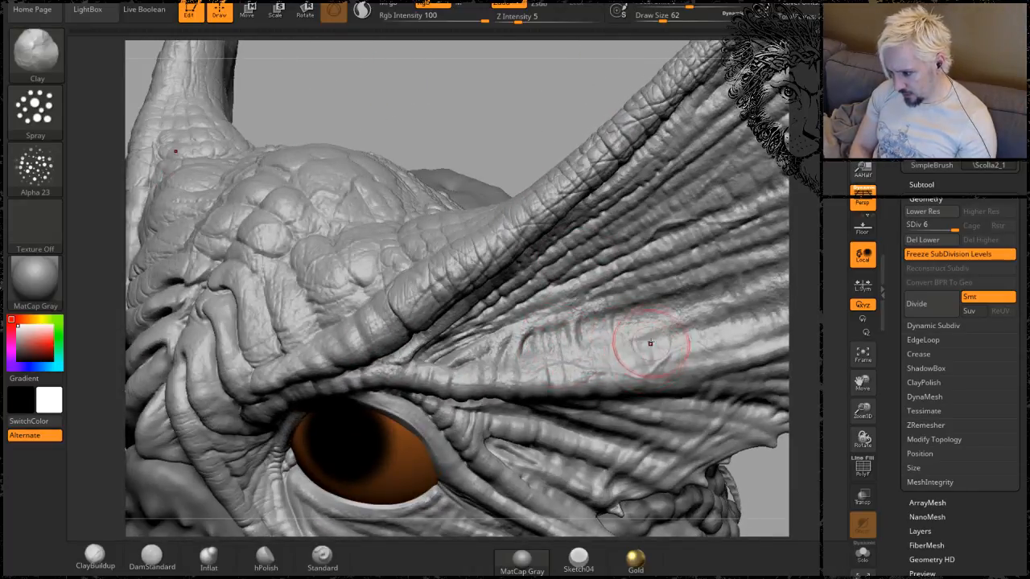
Roughen the lower ribs of the ear fin out to its spiked edge with sprayed Clay texture.
{"action": "left_click_drag", "start_coordinate": [765, 483], "coordinate": [551, 331]}
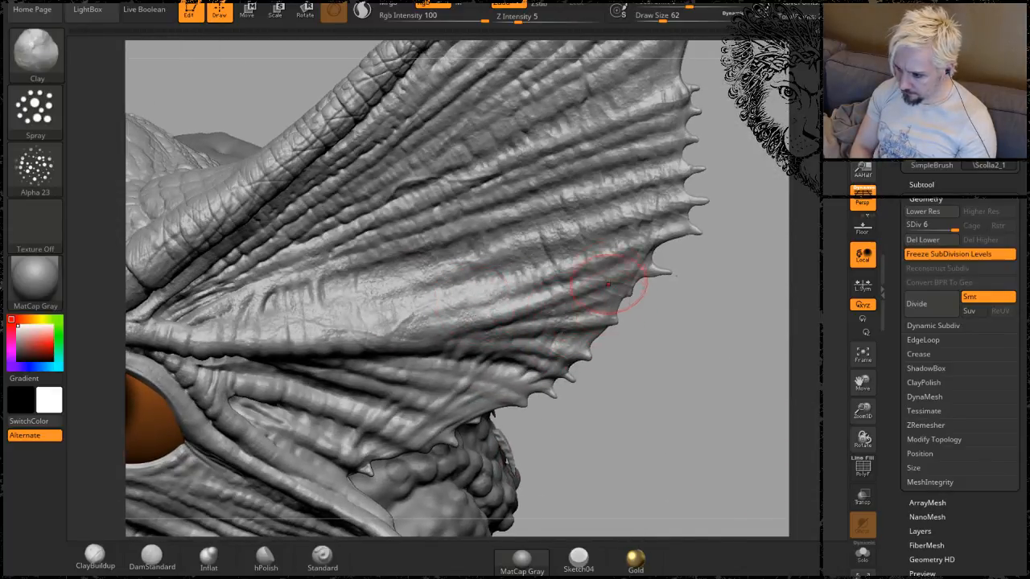
{"action": "left_click_drag", "start_coordinate": [633, 434], "coordinate": [482, 367]}
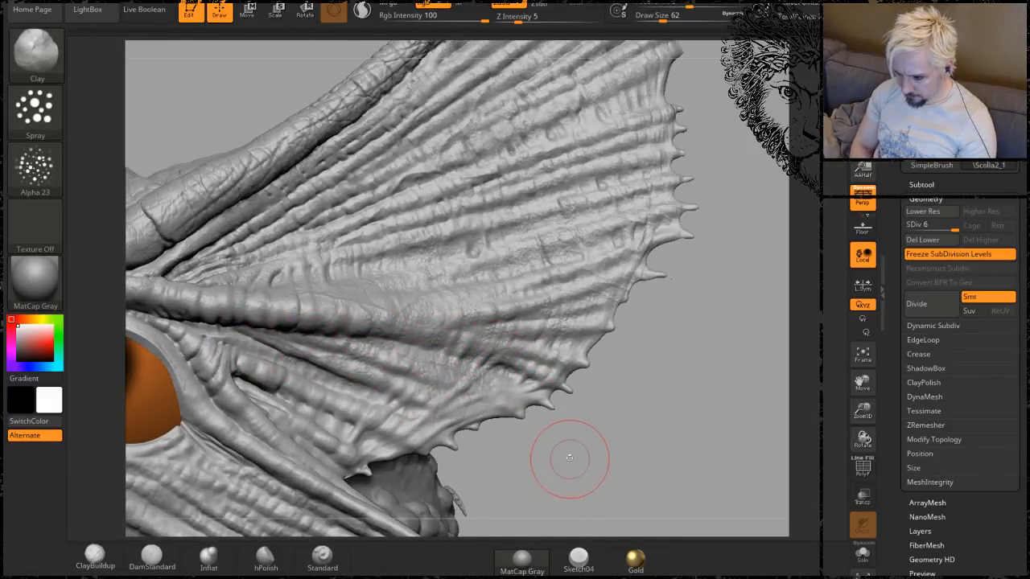
{"action": "left_click_drag", "start_coordinate": [570, 455], "coordinate": [581, 348]}
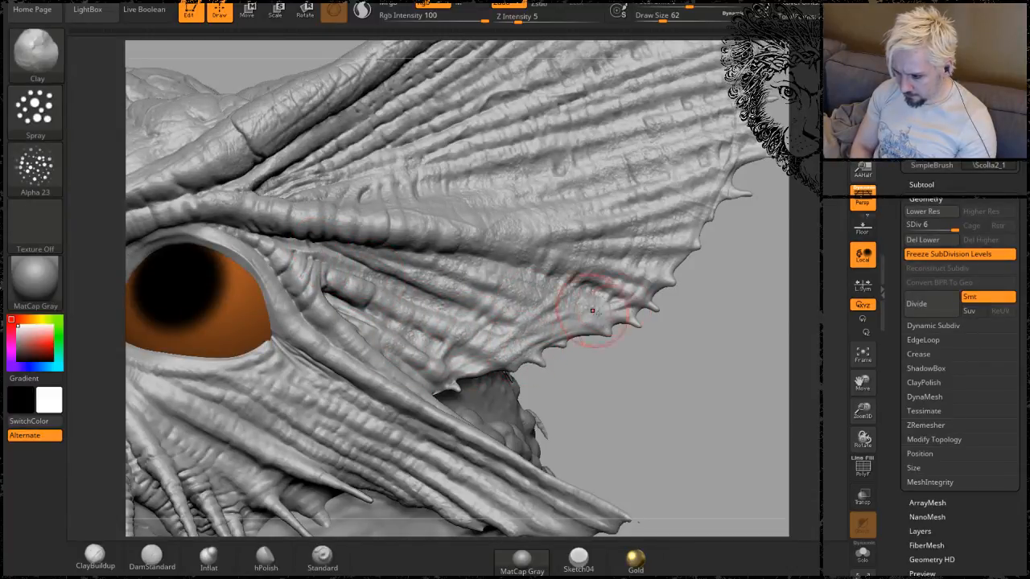
Spray fine bumps over the ribbed skin flap and tendrils below the eye.
{"action": "mouse_move", "coordinate": [625, 389]}
{"action": "left_mouse_down", "text": "alt"}
{"action": "mouse_move", "coordinate": [717, 357]}
{"action": "mouse_move", "coordinate": [636, 360]}
{"action": "left_mouse_up", "text": "alt"}
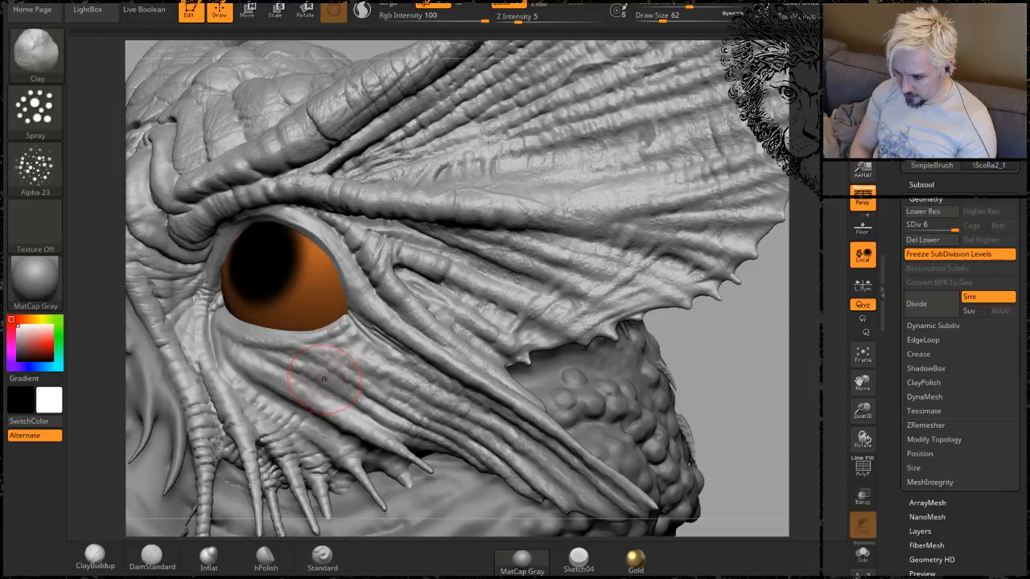
{"action": "left_click_drag", "start_coordinate": [746, 402], "coordinate": [675, 267]}
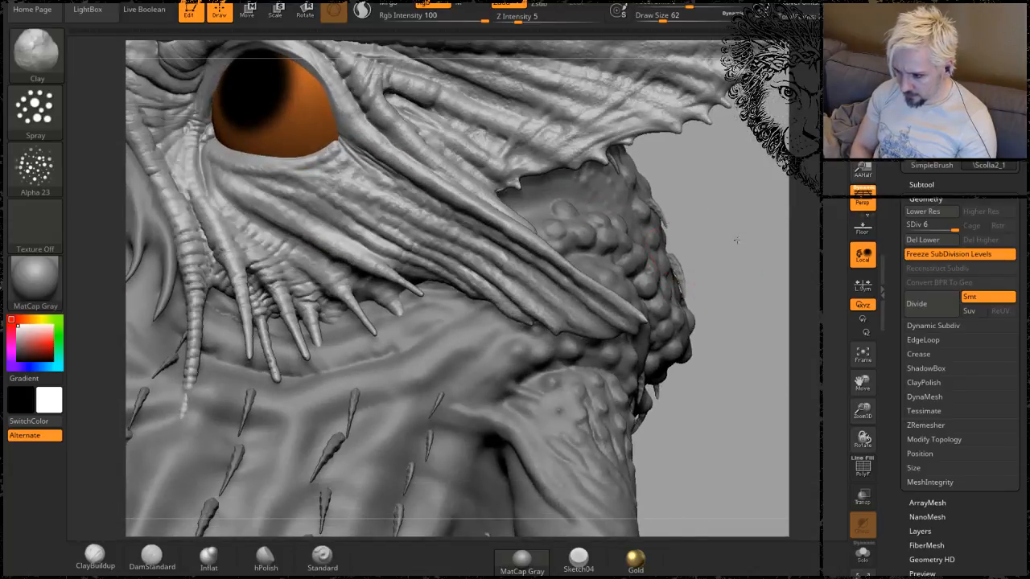
{"action": "left_click_drag", "start_coordinate": [735, 240], "coordinate": [533, 267]}
{"action": "mouse_move", "coordinate": [579, 302]}
{"action": "left_mouse_down", "text": "shift"}
{"action": "mouse_move", "coordinate": [648, 305]}
{"action": "mouse_move", "coordinate": [498, 254]}
{"action": "left_mouse_up", "text": "shift"}
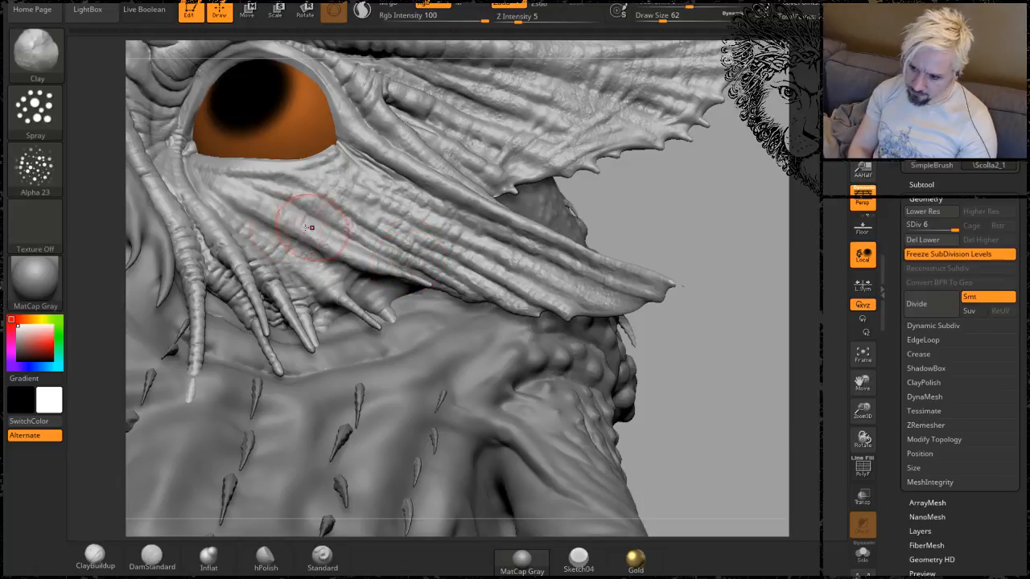
{"action": "left_click_drag", "start_coordinate": [674, 236], "coordinate": [350, 197]}
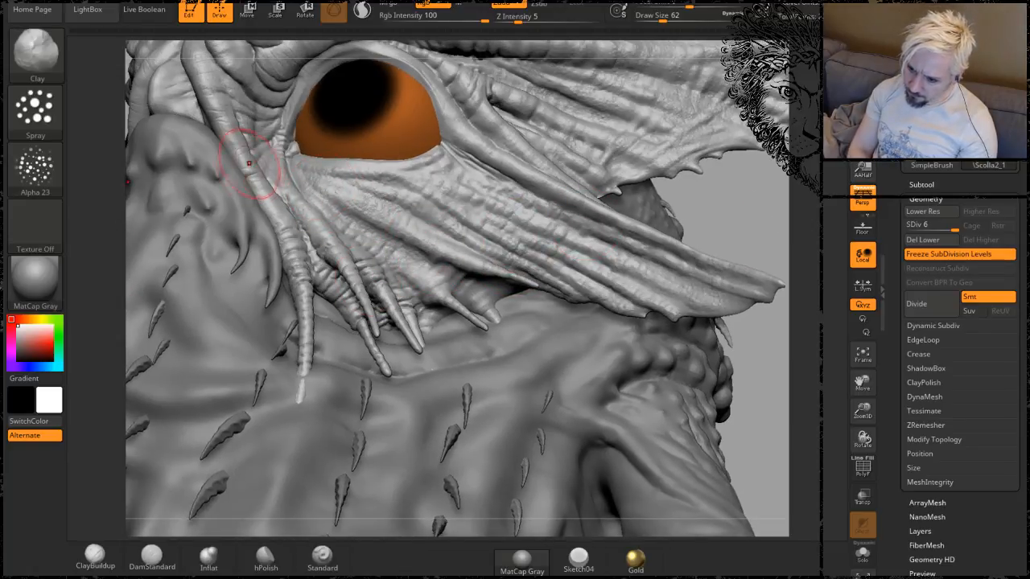
Continue the sprayed skin texture from the folds behind the eye up to the upper ear fin.
{"action": "left_click_drag", "start_coordinate": [708, 211], "coordinate": [641, 396]}
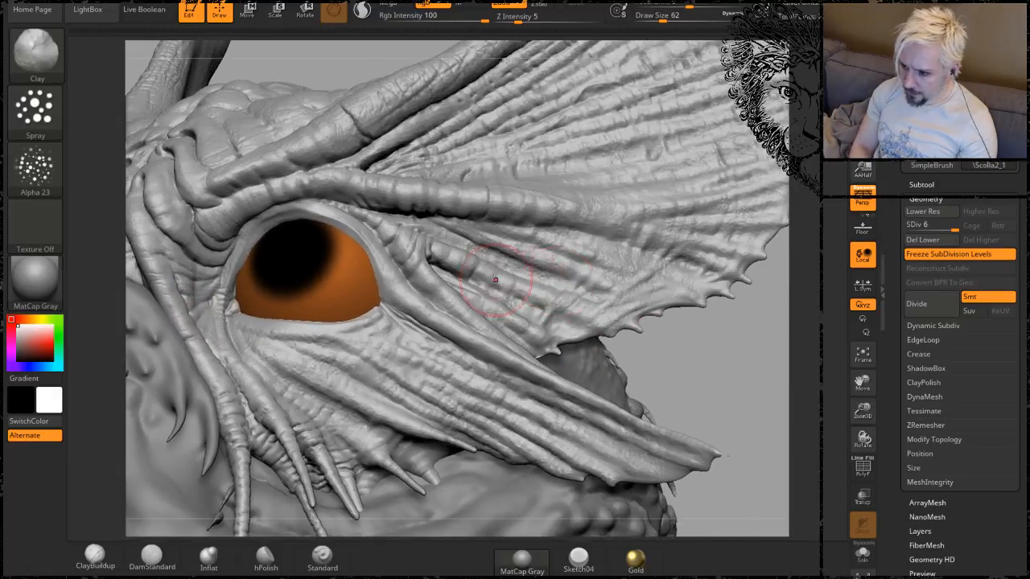
{"action": "mouse_move", "coordinate": [738, 348]}
{"action": "left_mouse_down", "text": "alt"}
{"action": "mouse_move", "coordinate": [537, 561]}
{"action": "mouse_move", "coordinate": [496, 577]}
{"action": "left_mouse_up", "text": "alt"}
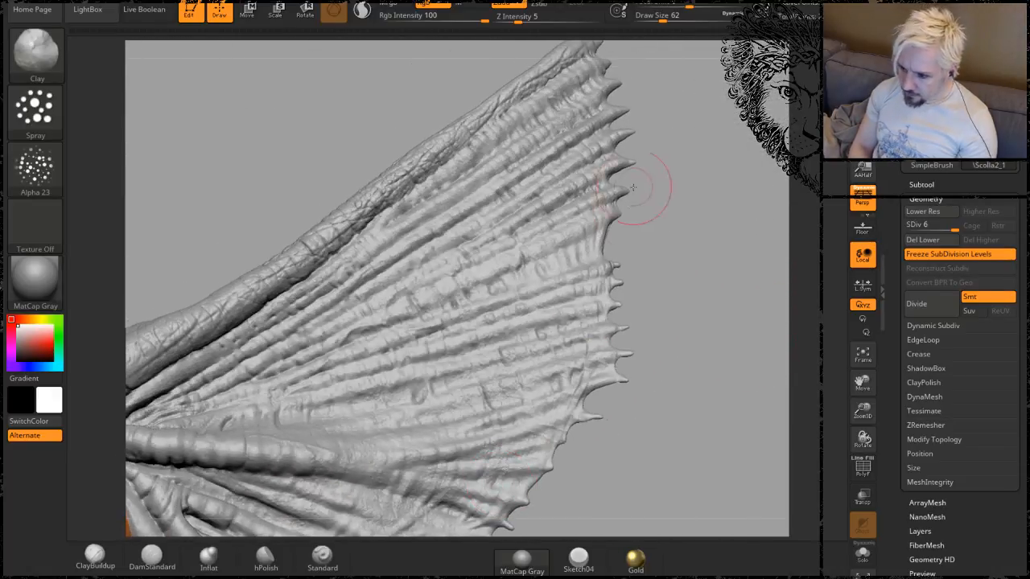
{"action": "left_click_drag", "start_coordinate": [211, 143], "coordinate": [269, 188], "text": "alt"}
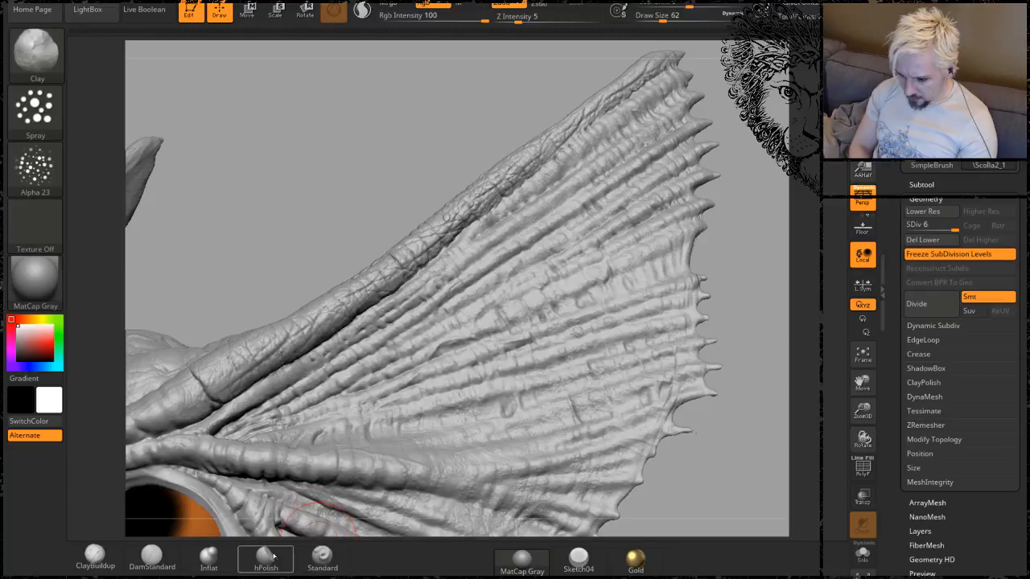
Switch to the Standard brush and stamp fine wrinkle detail along the ear fin's scaly leading ridge and adjoining membrane.
{"action": "left_click", "coordinate": [323, 558]}
{"action": "mouse_move", "coordinate": [233, 170]}
{"action": "left_mouse_down", "text": "alt"}
{"action": "mouse_move", "coordinate": [269, 188]}
{"action": "mouse_move", "coordinate": [286, 228]}
{"action": "mouse_move", "coordinate": [276, 156]}
{"action": "mouse_move", "coordinate": [367, 137]}
{"action": "mouse_move", "coordinate": [384, 223]}
{"action": "left_mouse_up", "text": "alt"}
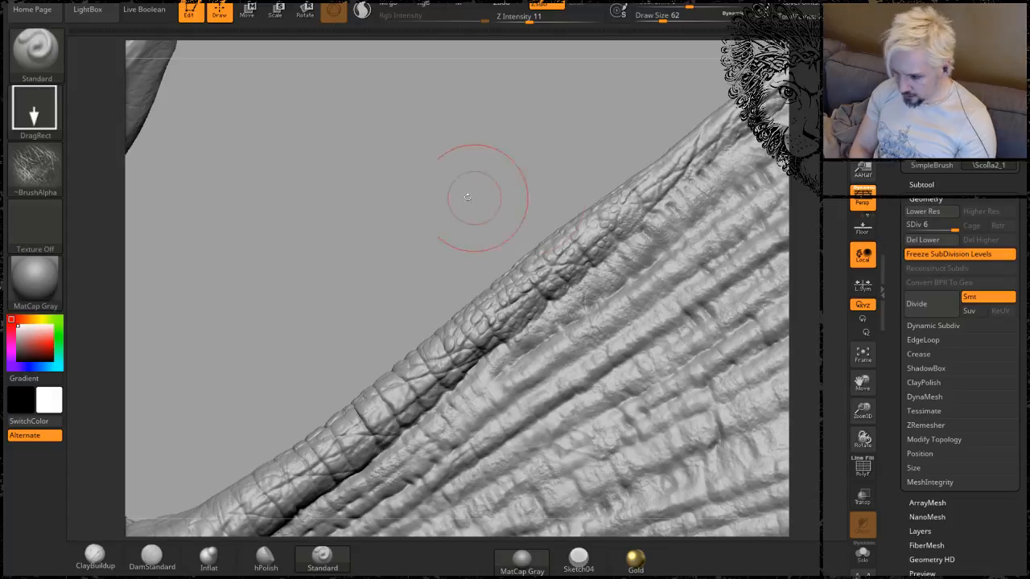
{"action": "mouse_move", "coordinate": [467, 197]}
{"action": "left_mouse_down"}
{"action": "mouse_move", "coordinate": [386, 184]}
{"action": "mouse_move", "coordinate": [397, 218]}
{"action": "mouse_move", "coordinate": [288, 242]}
{"action": "mouse_move", "coordinate": [477, 230]}
{"action": "left_mouse_up"}
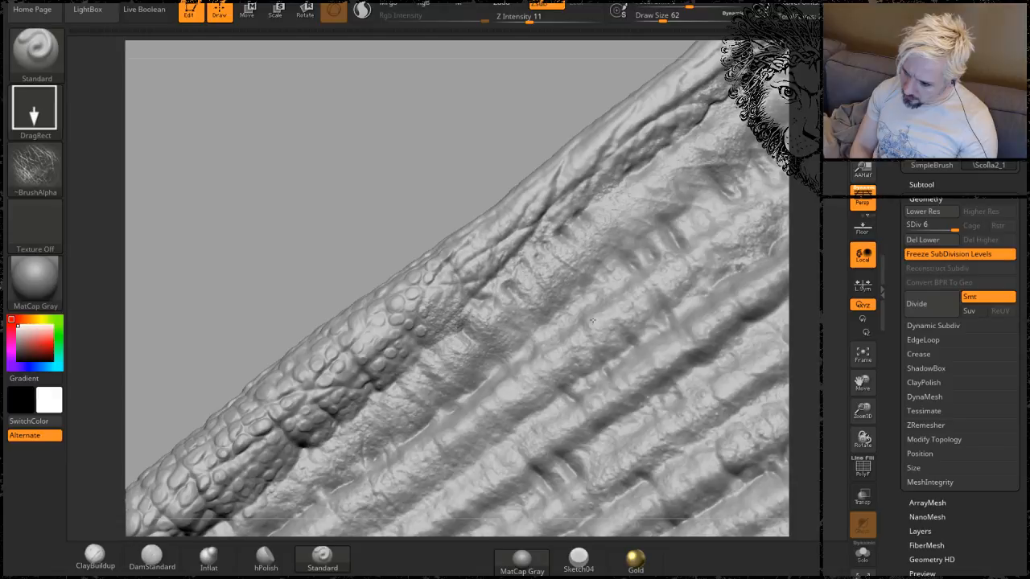
{"action": "mouse_move", "coordinate": [271, 269]}
{"action": "left_mouse_down"}
{"action": "mouse_move", "coordinate": [419, 92]}
{"action": "mouse_move", "coordinate": [361, 138]}
{"action": "mouse_move", "coordinate": [483, 240]}
{"action": "left_mouse_up"}
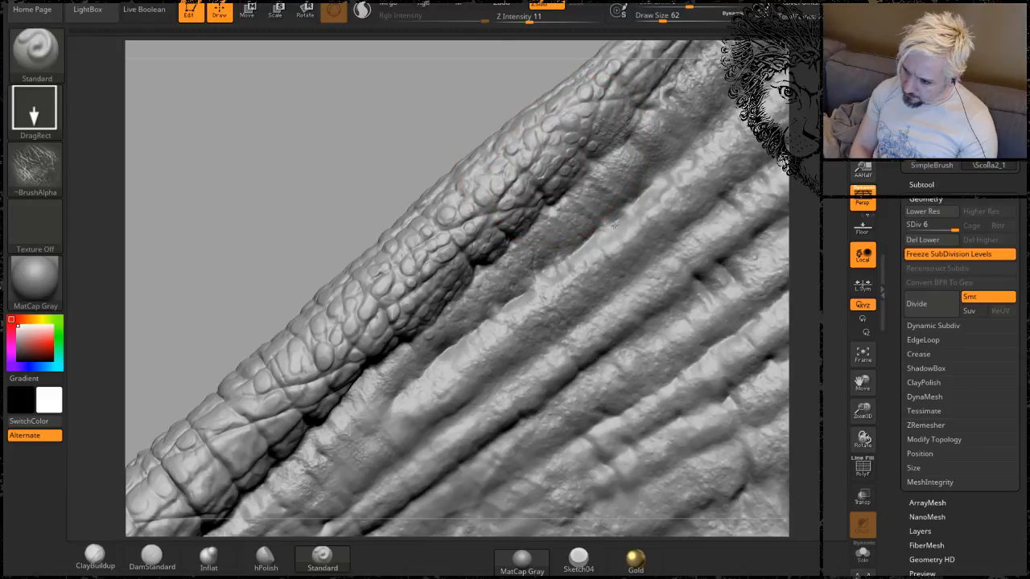
{"action": "left_click_drag", "start_coordinate": [272, 216], "coordinate": [346, 113], "text": "alt"}
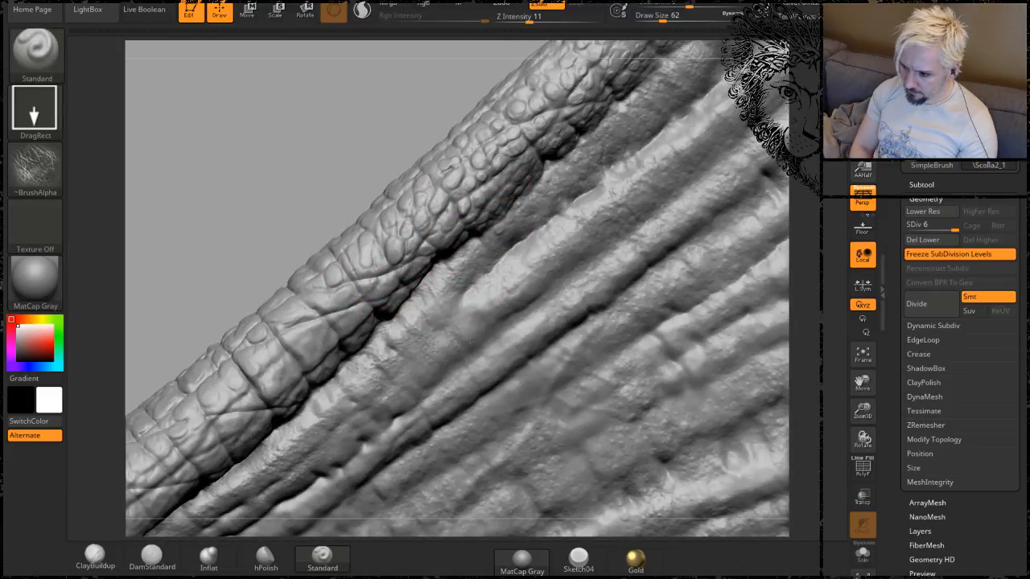
{"action": "mouse_move", "coordinate": [298, 172]}
{"action": "left_mouse_down", "text": "alt"}
{"action": "mouse_move", "coordinate": [285, 185]}
{"action": "mouse_move", "coordinate": [260, 161]}
{"action": "left_mouse_up", "text": "alt"}
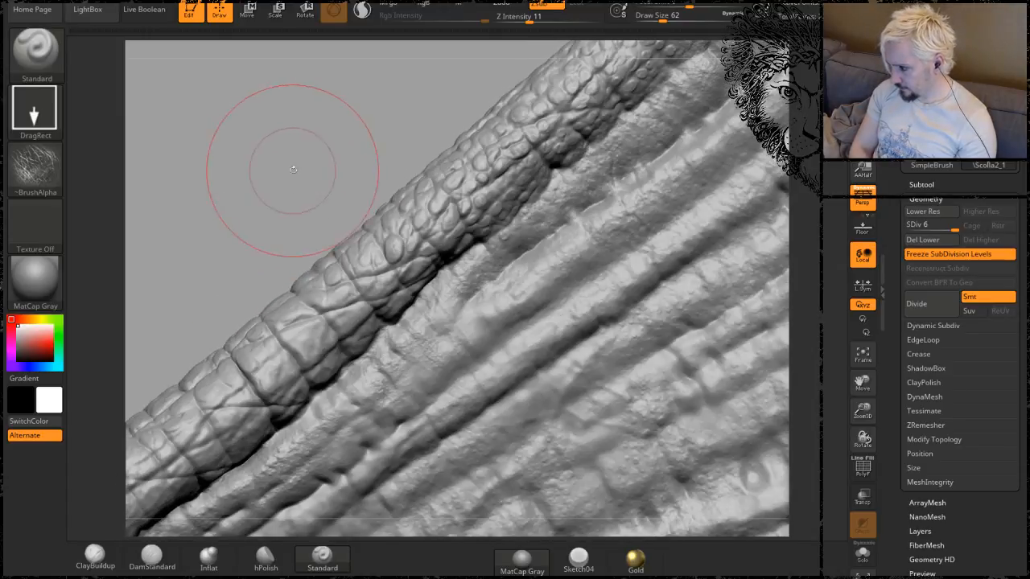
{"action": "left_click_drag", "start_coordinate": [311, 202], "coordinate": [726, 230], "text": "alt"}
Check the skin detail across the whole outer ear fin from close up and from a distance.
{"action": "left_click_drag", "start_coordinate": [717, 274], "coordinate": [685, 108]}
{"action": "mouse_move", "coordinate": [708, 193]}
{"action": "left_mouse_down"}
{"action": "mouse_move", "coordinate": [683, 249]}
{"action": "mouse_move", "coordinate": [741, 232]}
{"action": "left_mouse_up"}
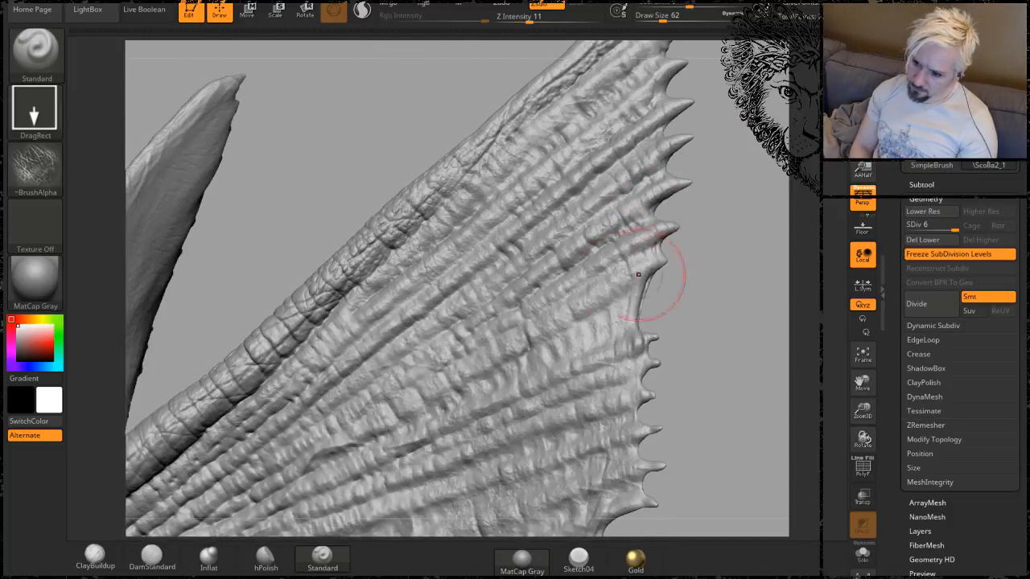
{"action": "left_click_drag", "start_coordinate": [713, 276], "coordinate": [610, 194]}
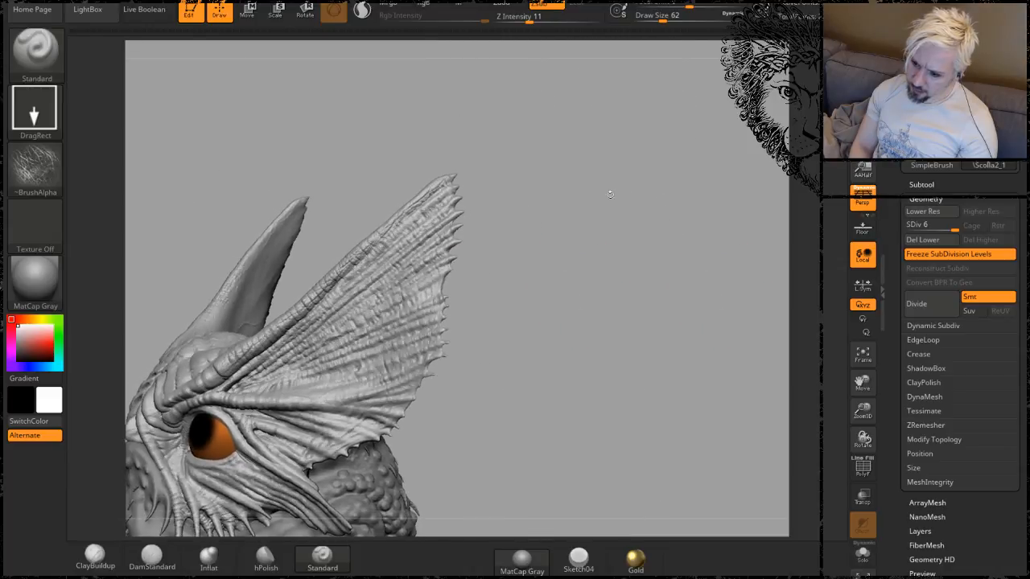
{"action": "left_click_drag", "start_coordinate": [540, 248], "coordinate": [525, 282]}
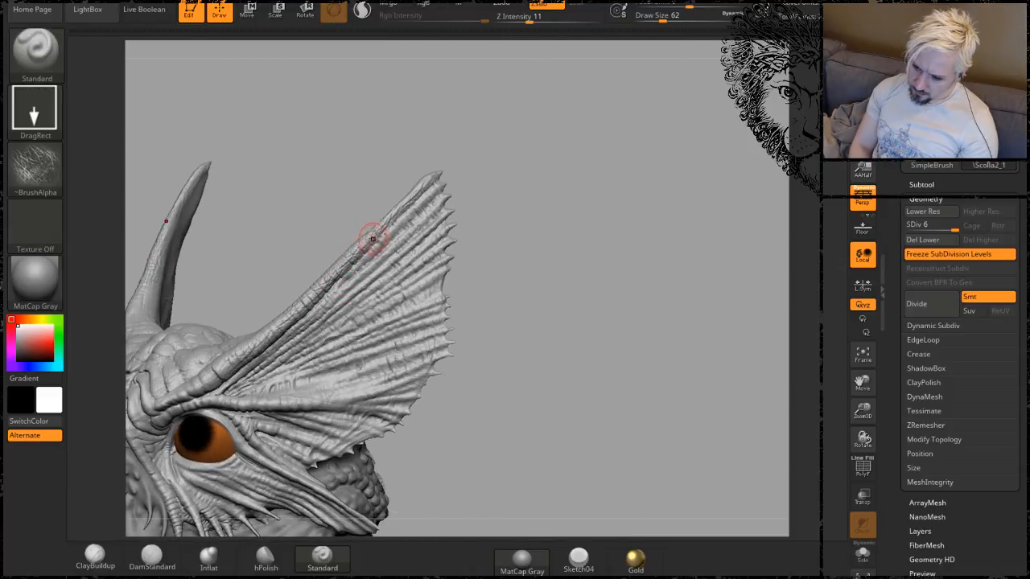
{"action": "left_click_drag", "start_coordinate": [285, 236], "coordinate": [309, 320]}
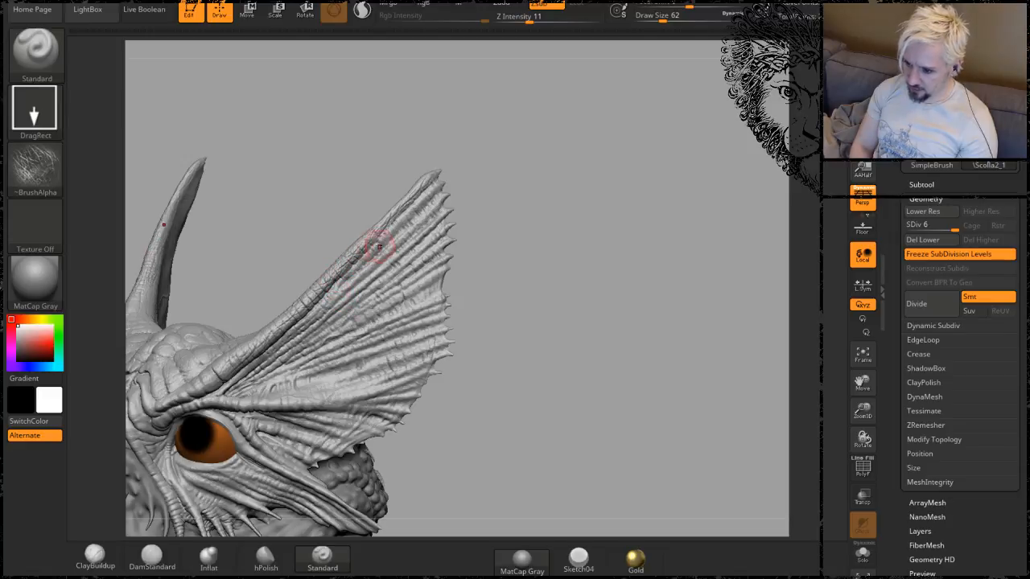
Switch to the Clay brush with the Dots stroke and Alpha 01 for detailing the upper ear fin's leading ridge.
{"action": "left_click_drag", "start_coordinate": [540, 256], "coordinate": [770, 297]}
{"action": "left_click_drag", "start_coordinate": [301, 99], "coordinate": [172, 319], "text": "alt"}
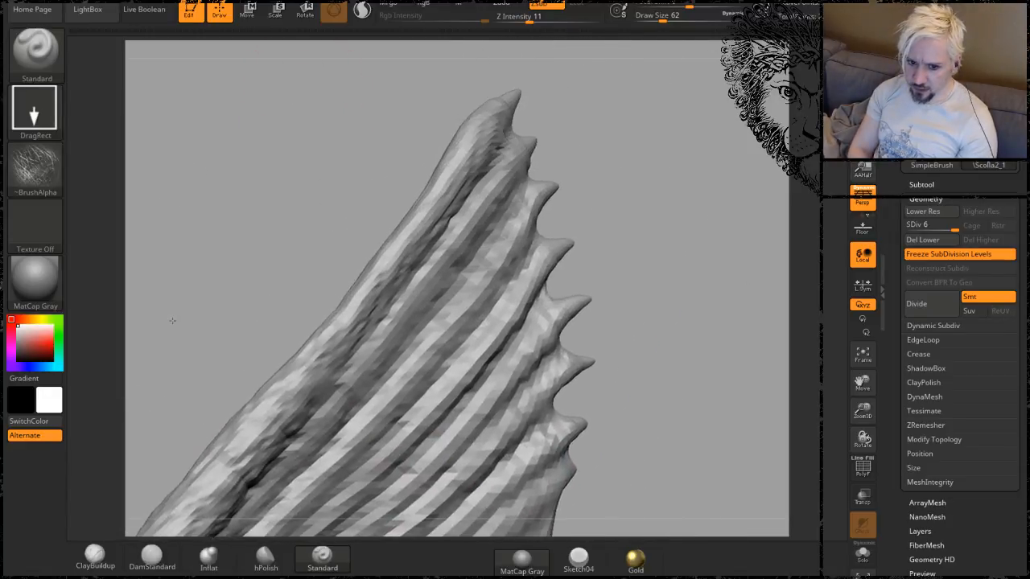
{"action": "left_click_drag", "start_coordinate": [281, 171], "coordinate": [280, 199]}
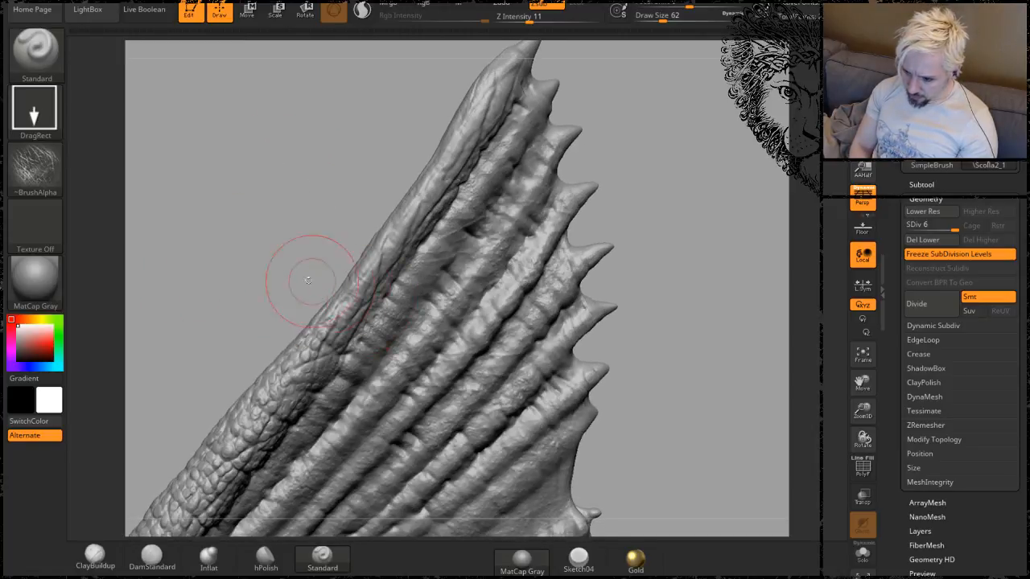
{"action": "mouse_move", "coordinate": [269, 269]}
{"action": "left_mouse_down", "text": "alt"}
{"action": "mouse_move", "coordinate": [336, 252]}
{"action": "mouse_move", "coordinate": [335, 181]}
{"action": "mouse_move", "coordinate": [317, 181]}
{"action": "left_mouse_up", "text": "alt"}
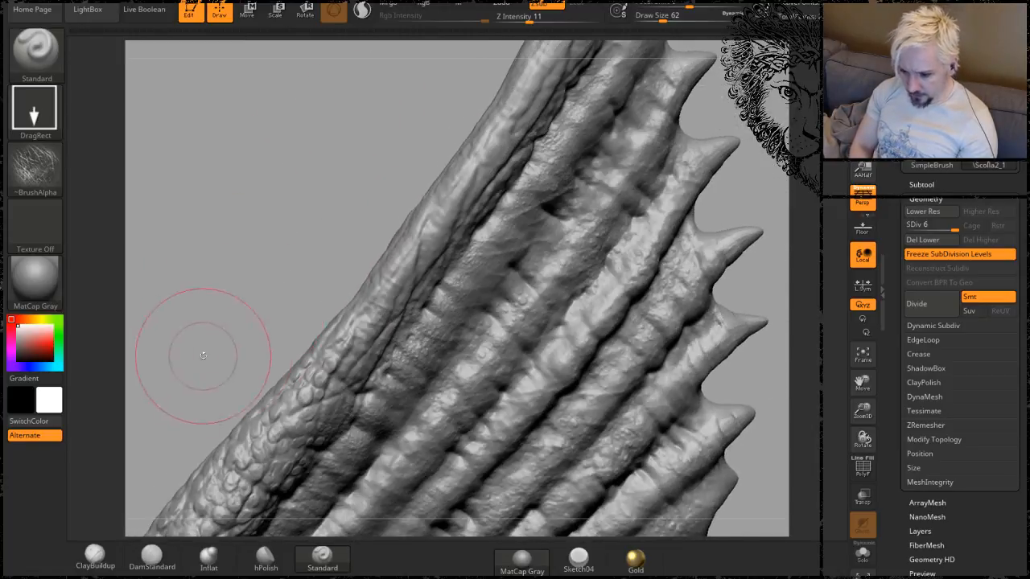
{"action": "key", "text": "b"}
{"action": "key", "text": "c"}
{"action": "key", "text": "l"}
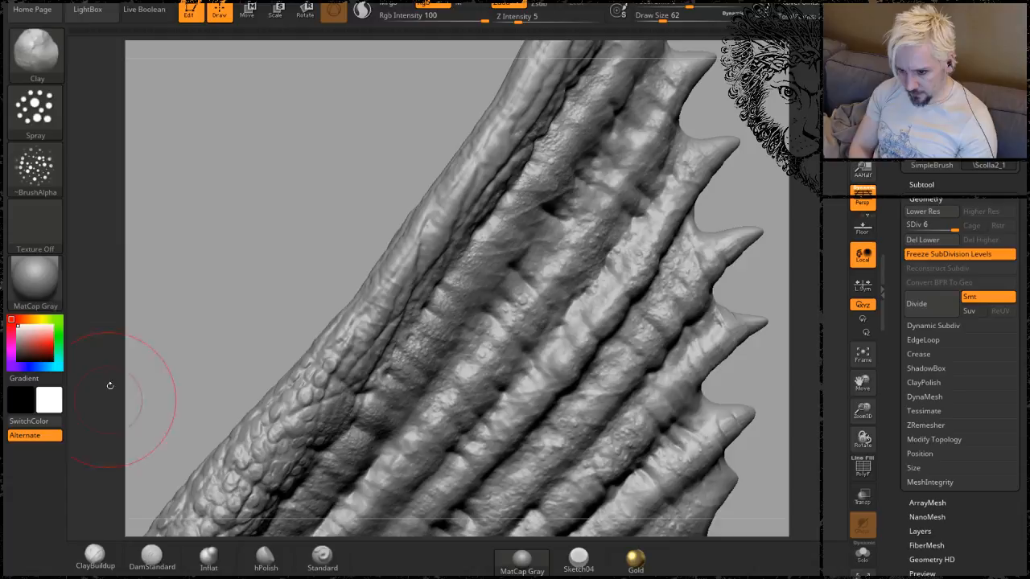
{"action": "left_click", "coordinate": [35, 109]}
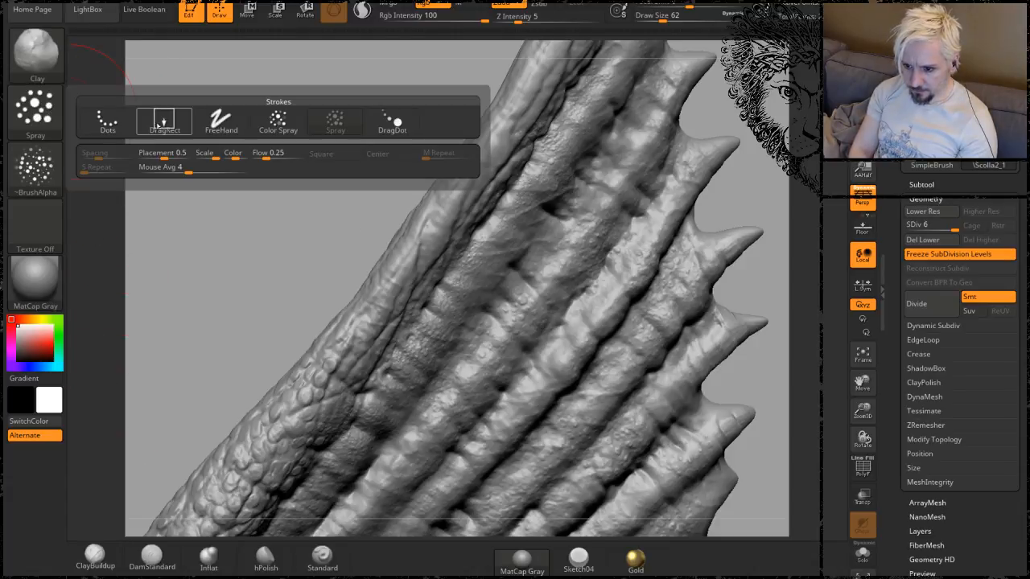
{"action": "left_click", "coordinate": [106, 121]}
{"action": "left_click", "coordinate": [35, 171]}
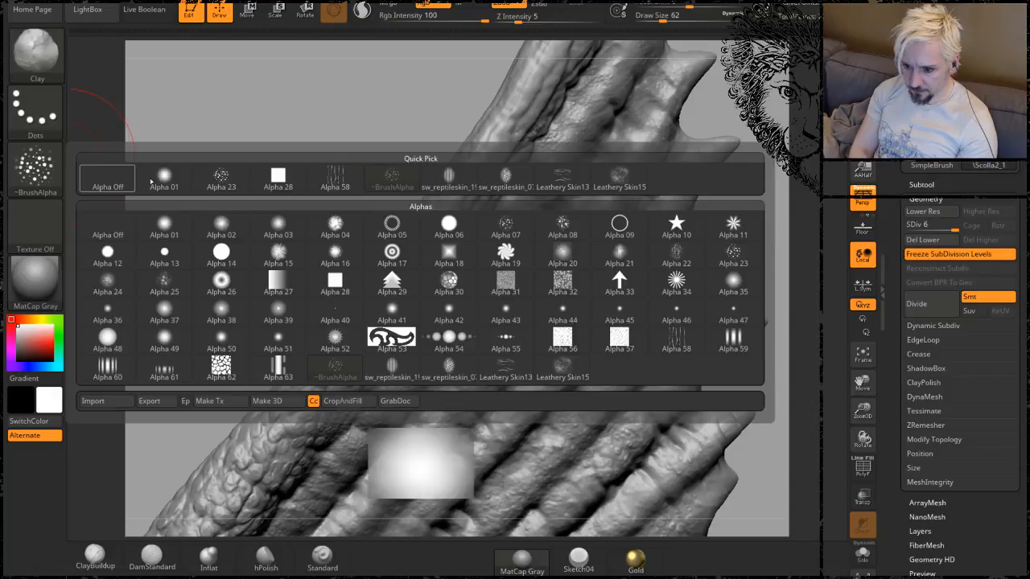
{"action": "left_click", "coordinate": [163, 179]}
Reduce the draw size to 14 and to 9 while building up small rounded scales where the ridge's scaly area ends.
{"action": "left_click_drag", "start_coordinate": [280, 214], "coordinate": [302, 266], "text": "alt"}
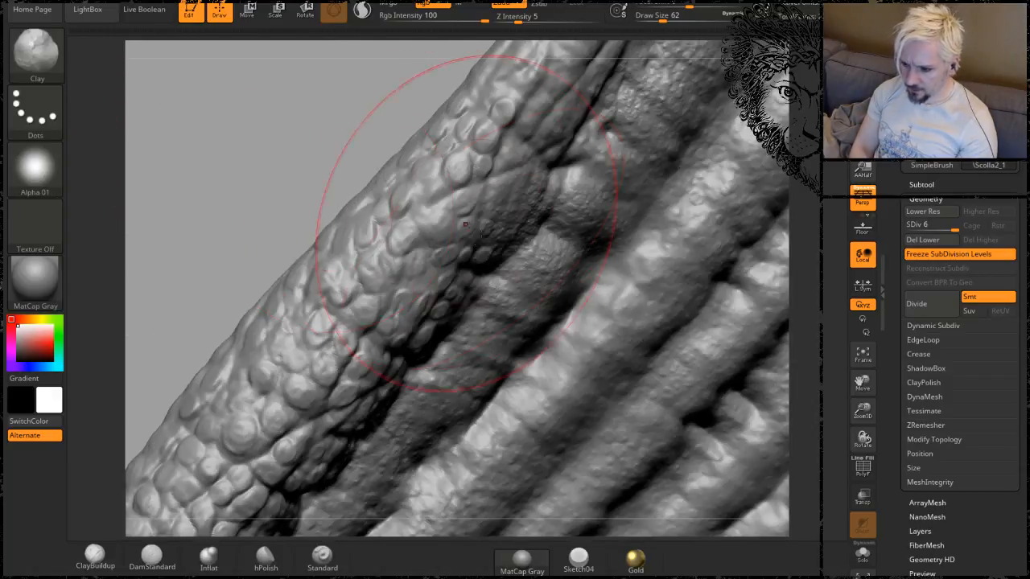
{"action": "key", "text": "space"}
{"action": "left_click_drag", "start_coordinate": [479, 243], "coordinate": [469, 244]}
{"action": "mouse_move", "coordinate": [341, 131]}
{"action": "left_mouse_down", "text": "alt"}
{"action": "mouse_move", "coordinate": [249, 195]}
{"action": "mouse_move", "coordinate": [221, 199]}
{"action": "mouse_move", "coordinate": [283, 220]}
{"action": "left_mouse_up", "text": "alt"}
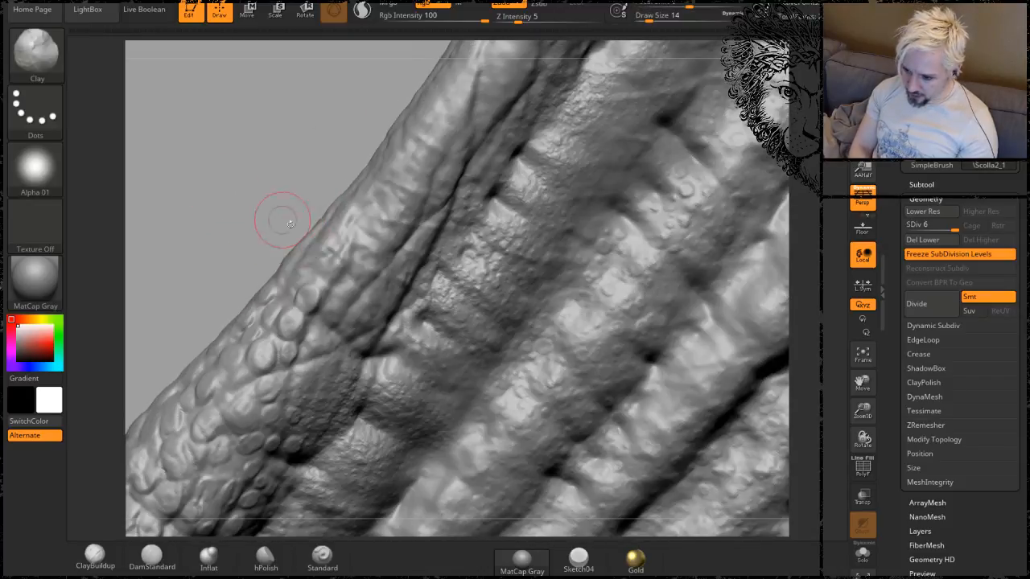
{"action": "key", "text": "space"}
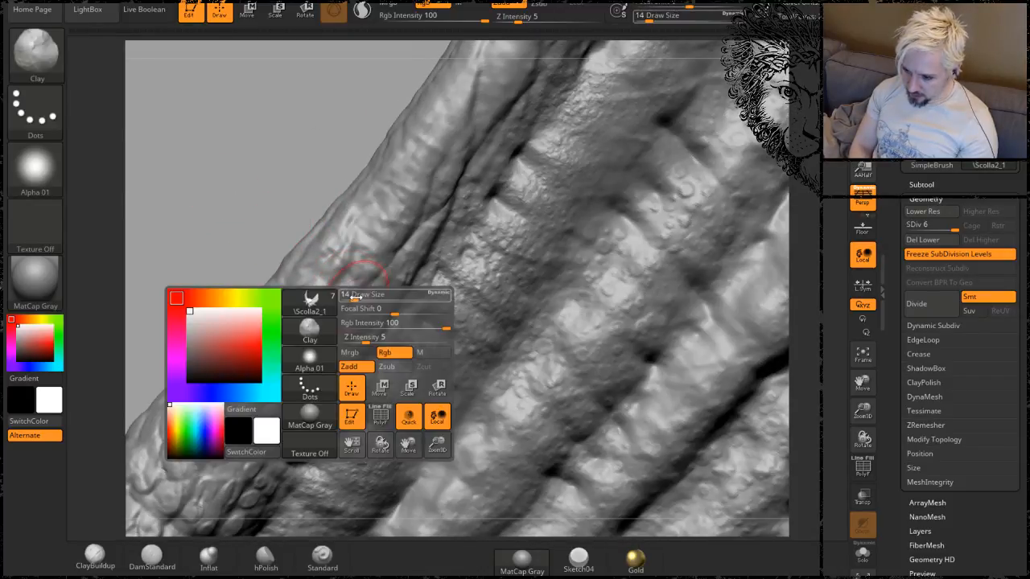
{"action": "key", "text": "Return"}
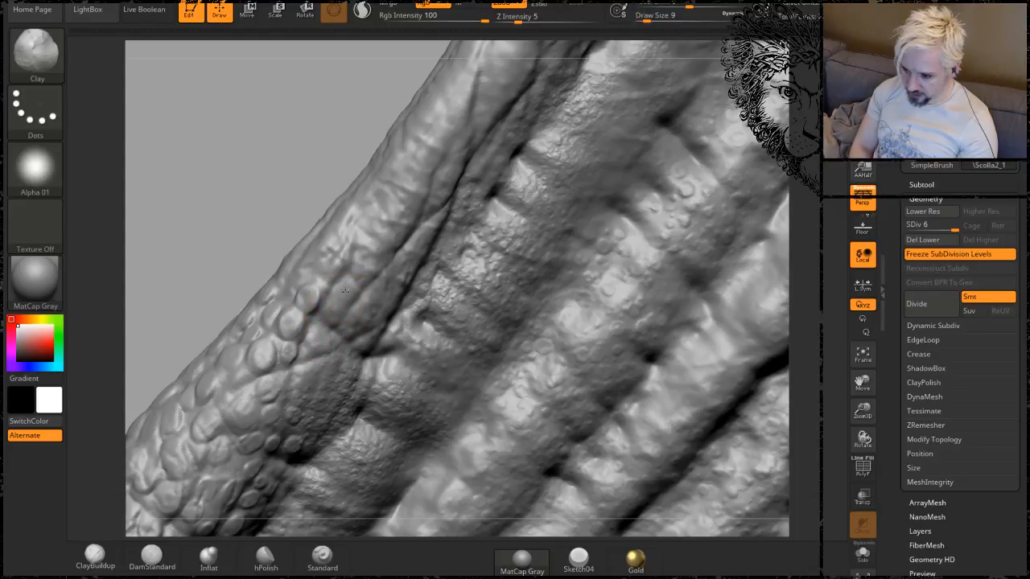
{"action": "left_click_drag", "start_coordinate": [196, 192], "coordinate": [173, 169]}
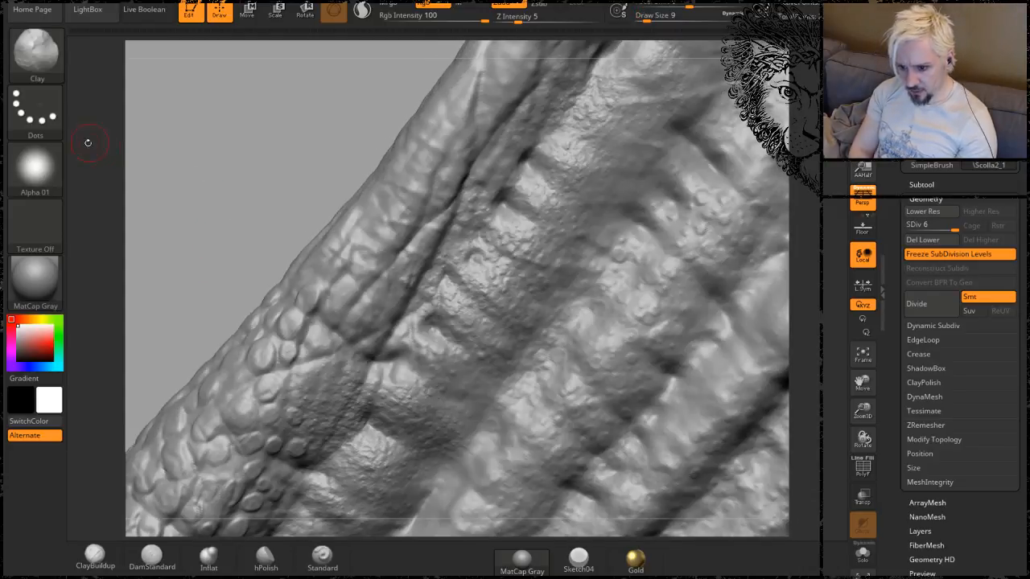
Turn off the Clay brush's alpha, set the draw size to 7 and raise a rounded scale on the leading ridge.
{"action": "left_click", "coordinate": [35, 167]}
{"action": "left_click", "coordinate": [106, 172]}
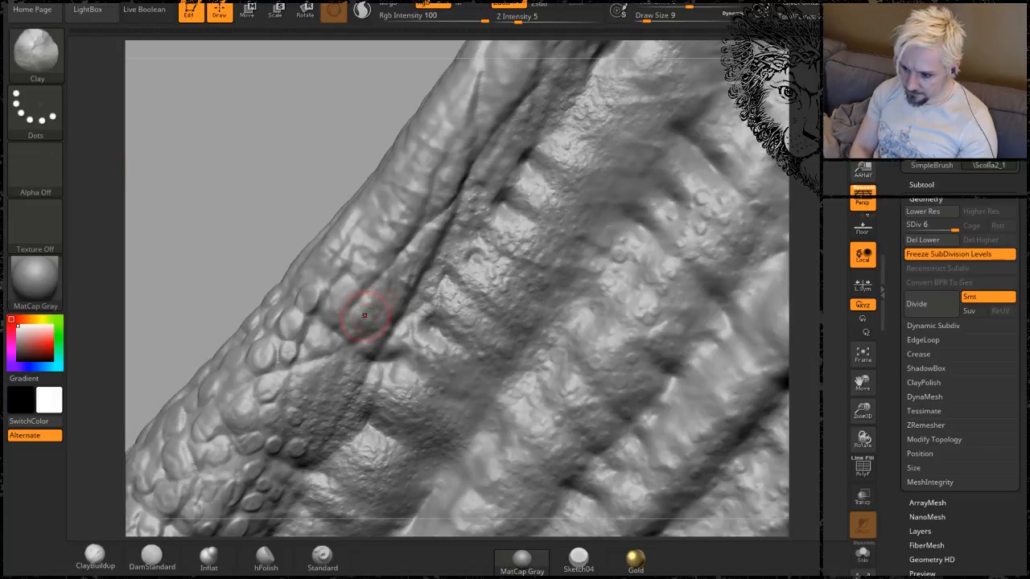
{"action": "key", "text": "space"}
{"action": "left_click", "coordinate": [351, 287]}
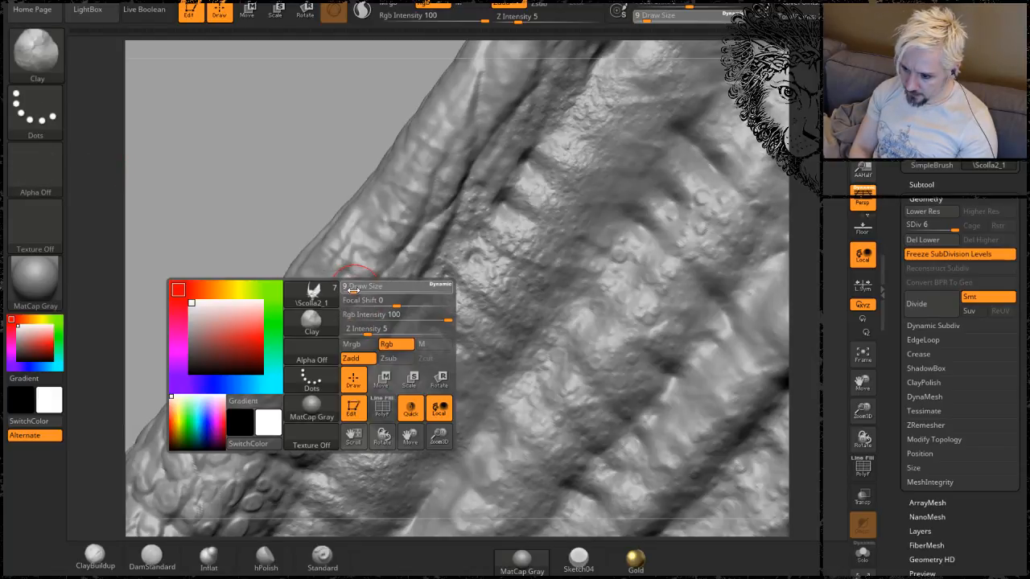
{"action": "type", "text": "7"}
{"action": "key", "text": "Return"}
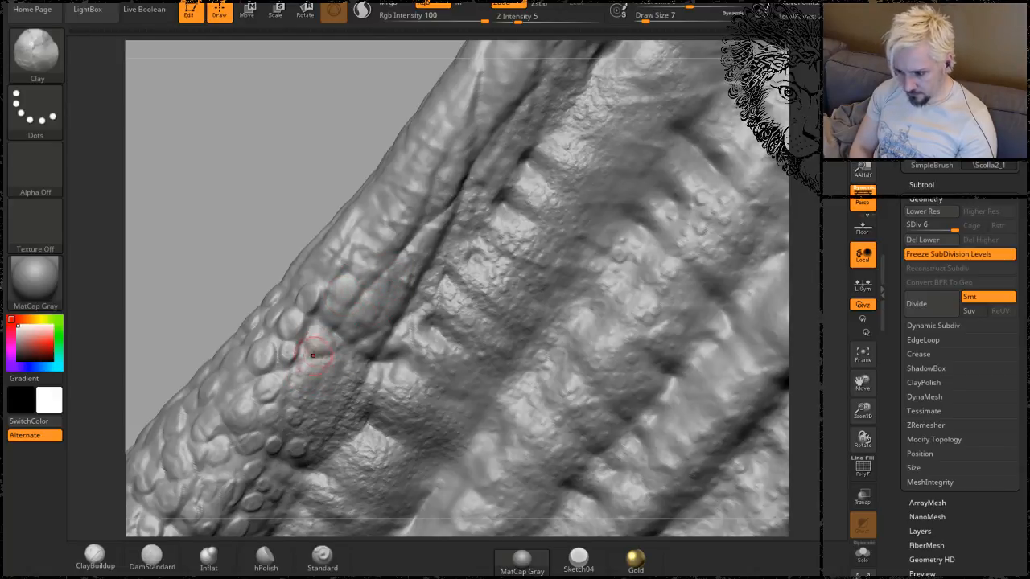
Set the draw size to 3 and the Z intensity to 11, and define finer scales along the ridge's scale border.
{"action": "key", "text": "space"}
{"action": "left_click_drag", "start_coordinate": [337, 367], "coordinate": [317, 379]}
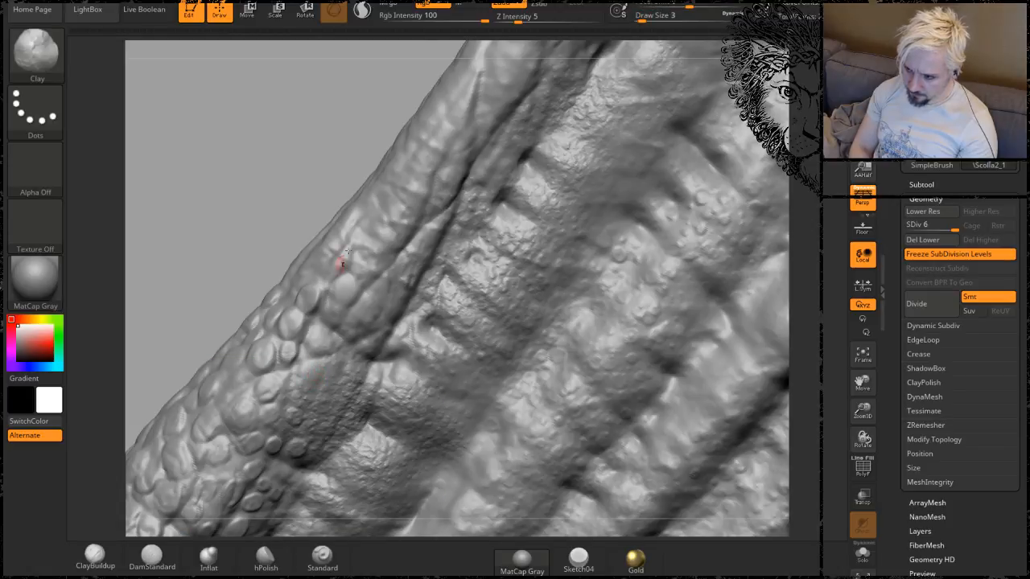
{"action": "left_click_drag", "start_coordinate": [516, 21], "coordinate": [529, 20]}
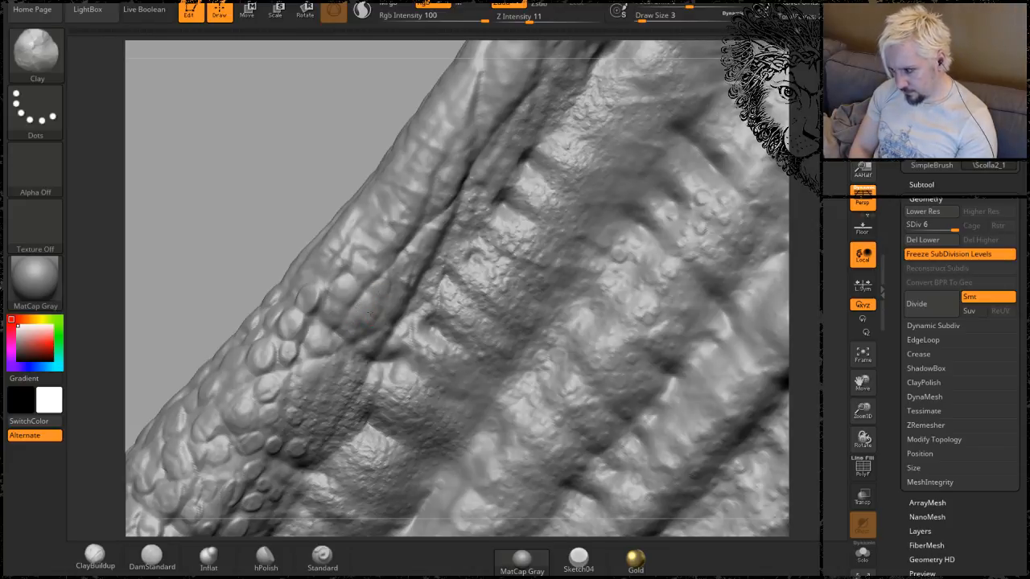
{"action": "mouse_move", "coordinate": [271, 97]}
{"action": "left_mouse_down"}
{"action": "mouse_move", "coordinate": [253, 137]}
{"action": "mouse_move", "coordinate": [259, 156]}
{"action": "mouse_move", "coordinate": [228, 193]}
{"action": "mouse_move", "coordinate": [279, 150]}
{"action": "left_mouse_up"}
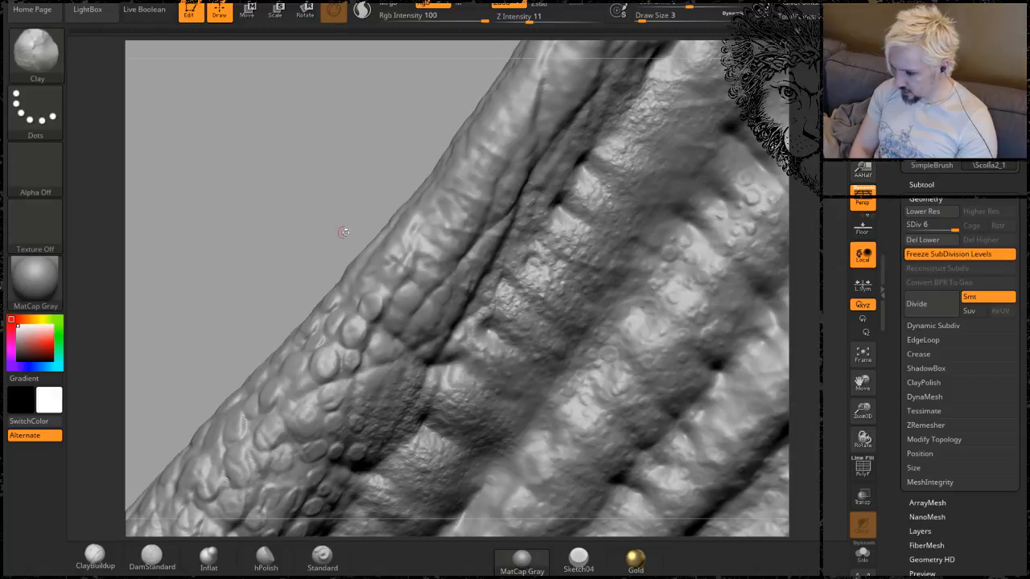
Sculpt individual small scales around the front of the leading ridge, extending the scaly pattern up toward the fin tip.
{"action": "left_click_drag", "start_coordinate": [229, 192], "coordinate": [356, 301]}
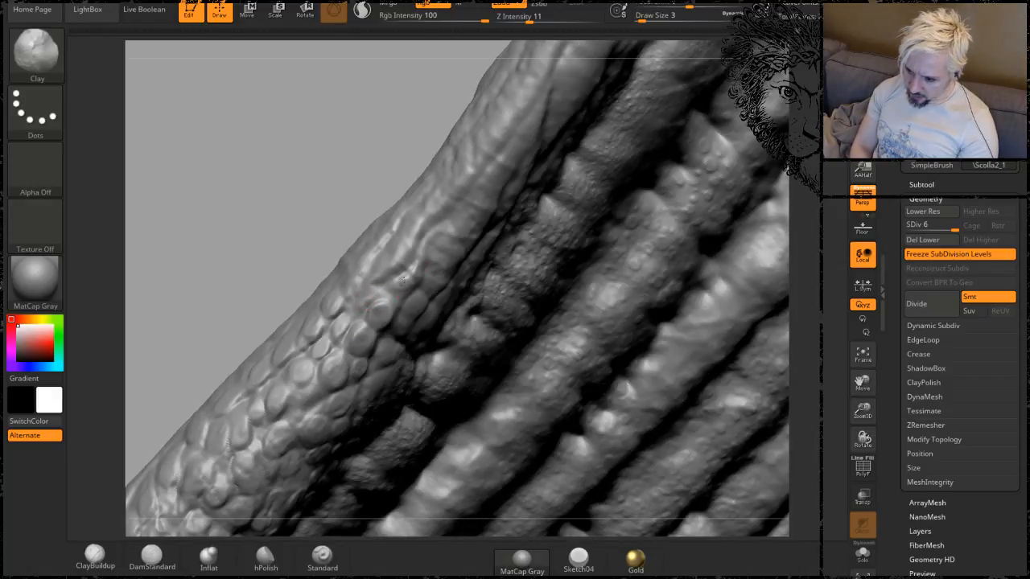
{"action": "left_click_drag", "start_coordinate": [252, 210], "coordinate": [386, 241]}
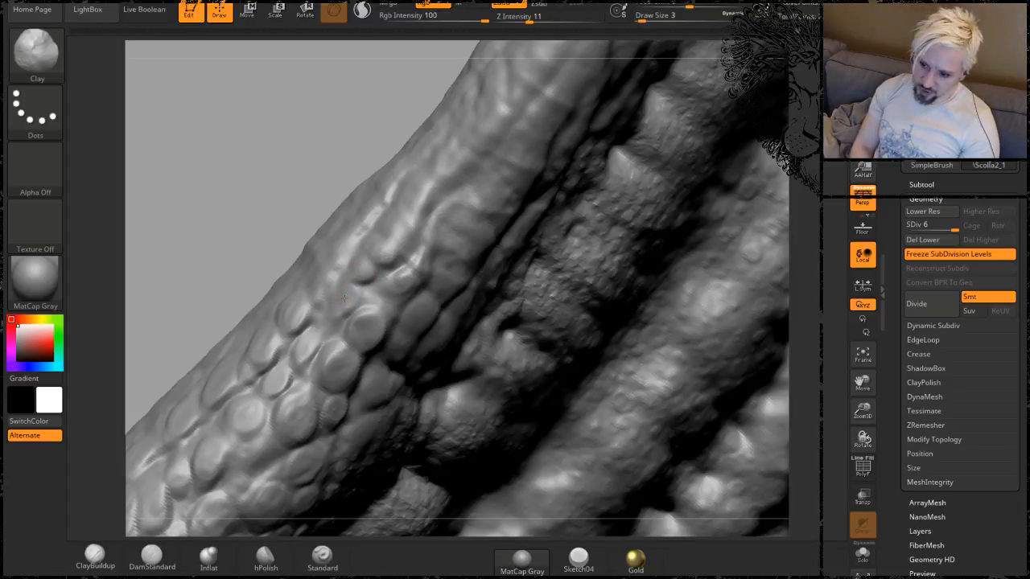
{"action": "left_click_drag", "start_coordinate": [310, 197], "coordinate": [313, 209]}
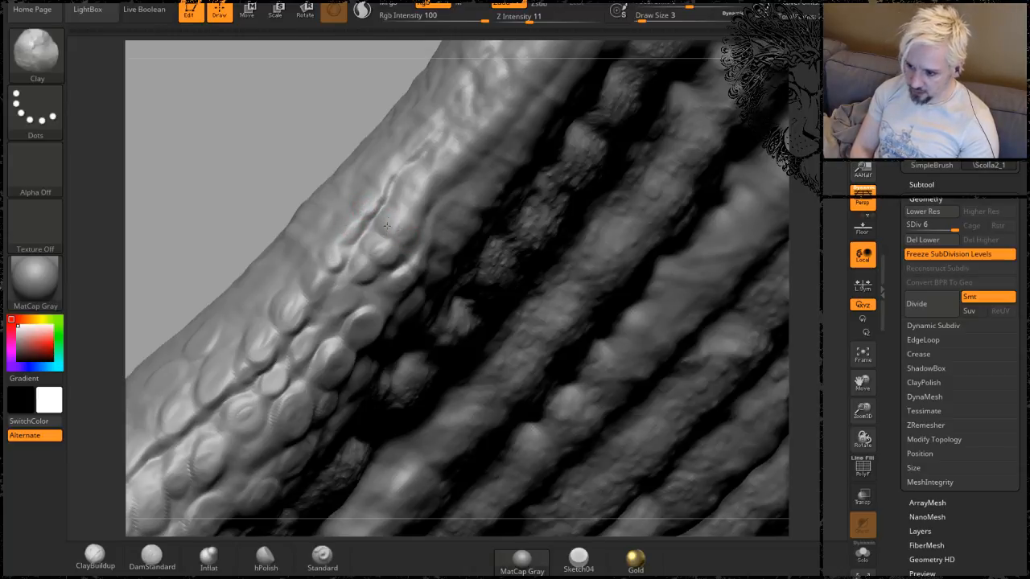
{"action": "left_click_drag", "start_coordinate": [282, 121], "coordinate": [336, 168]}
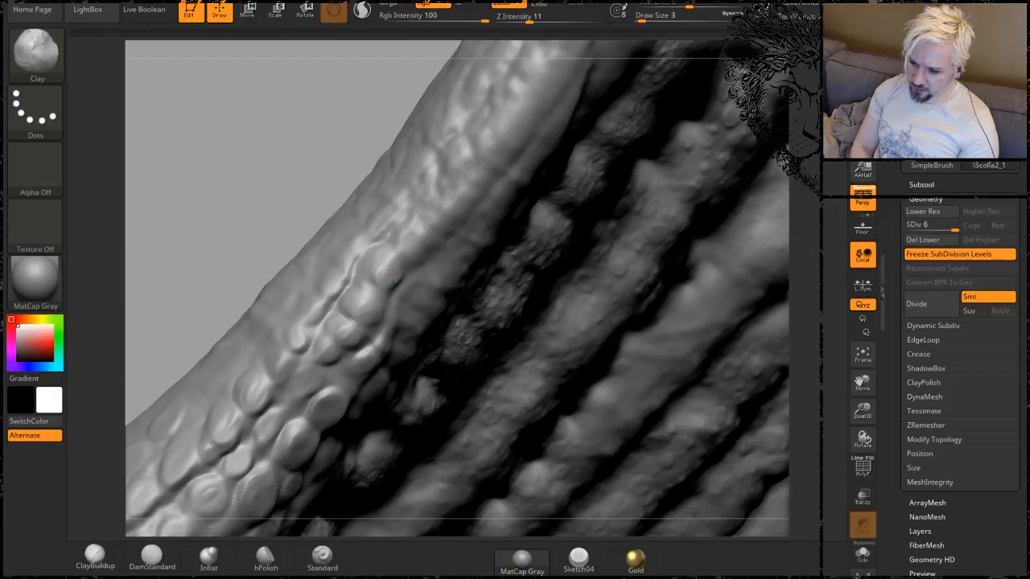
{"action": "mouse_move", "coordinate": [293, 136]}
{"action": "left_mouse_down"}
{"action": "mouse_move", "coordinate": [290, 120]}
{"action": "mouse_move", "coordinate": [402, 184]}
{"action": "left_mouse_up"}
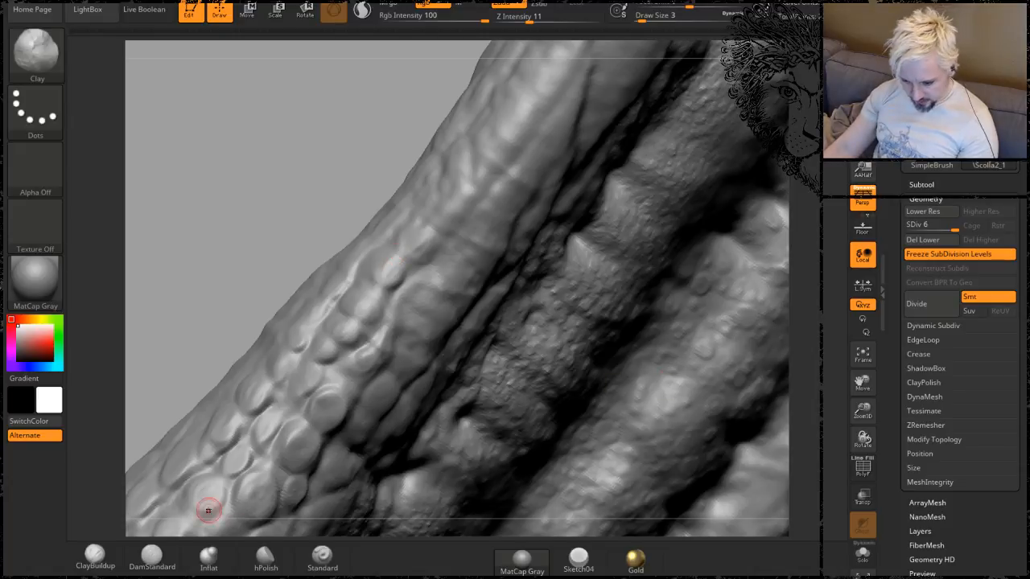
In File Explorer, open the Proportions image from the TalesFromTalifar Illustrations folder, study its big-eared creature references, and close it.
{"action": "key", "text": "alt+Tab"}
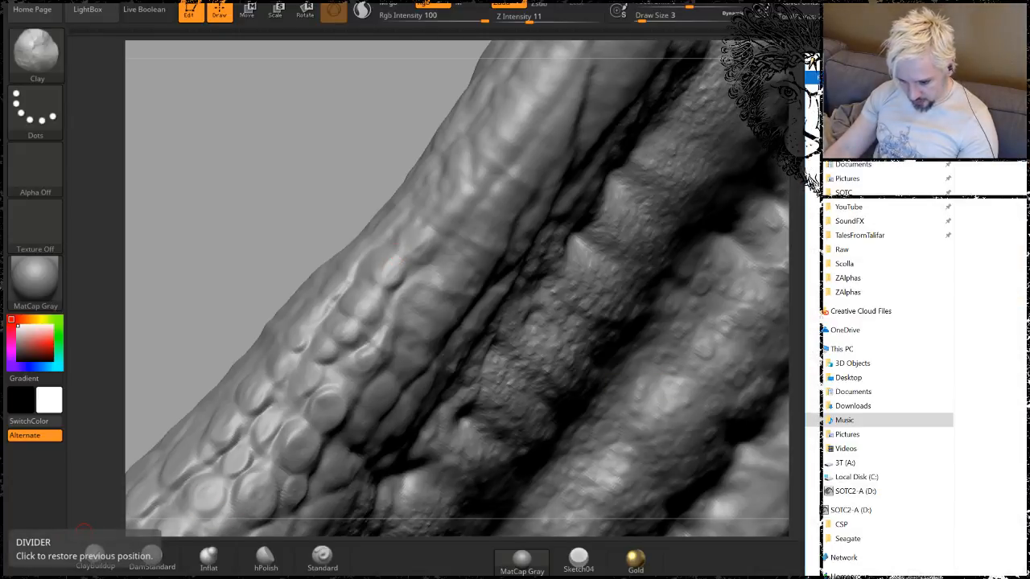
{"action": "left_click", "coordinate": [875, 241]}
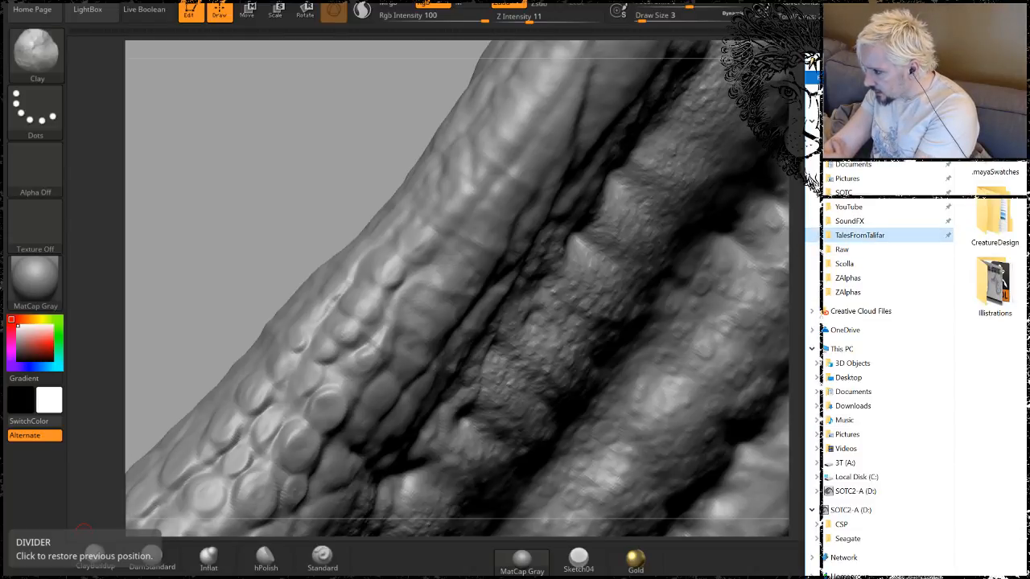
{"action": "double_click", "coordinate": [996, 290]}
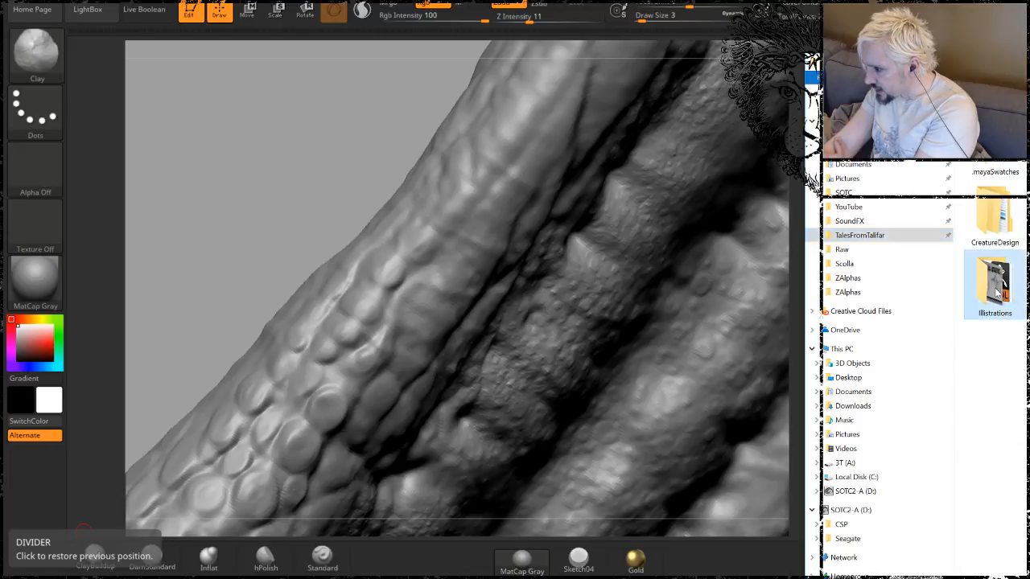
{"action": "scroll", "coordinate": [996, 291], "scroll_direction": "down", "scroll_amount": 2}
{"action": "scroll", "coordinate": [998, 370], "scroll_direction": "down", "scroll_amount": 2}
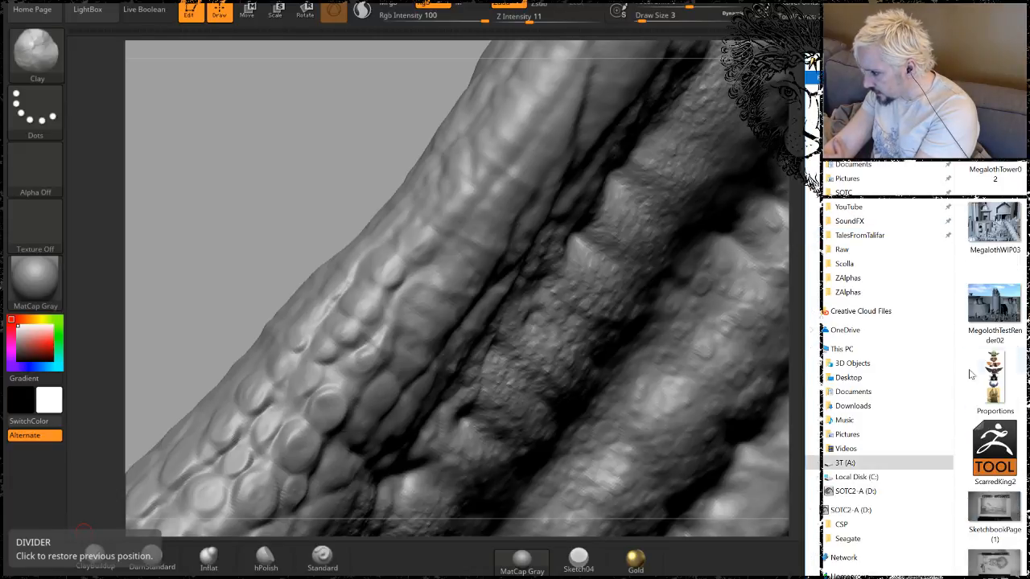
{"action": "double_click", "coordinate": [1005, 378]}
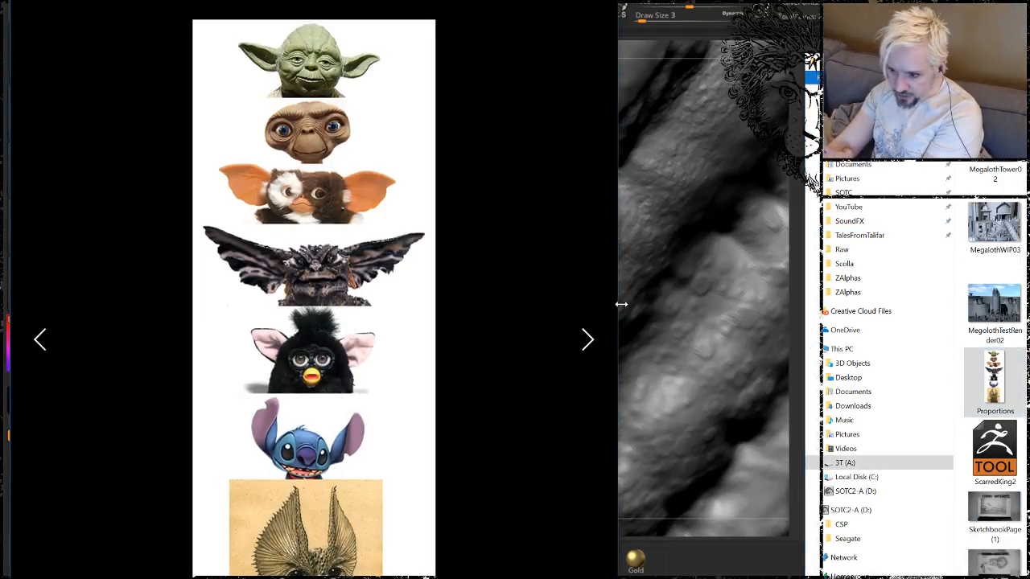
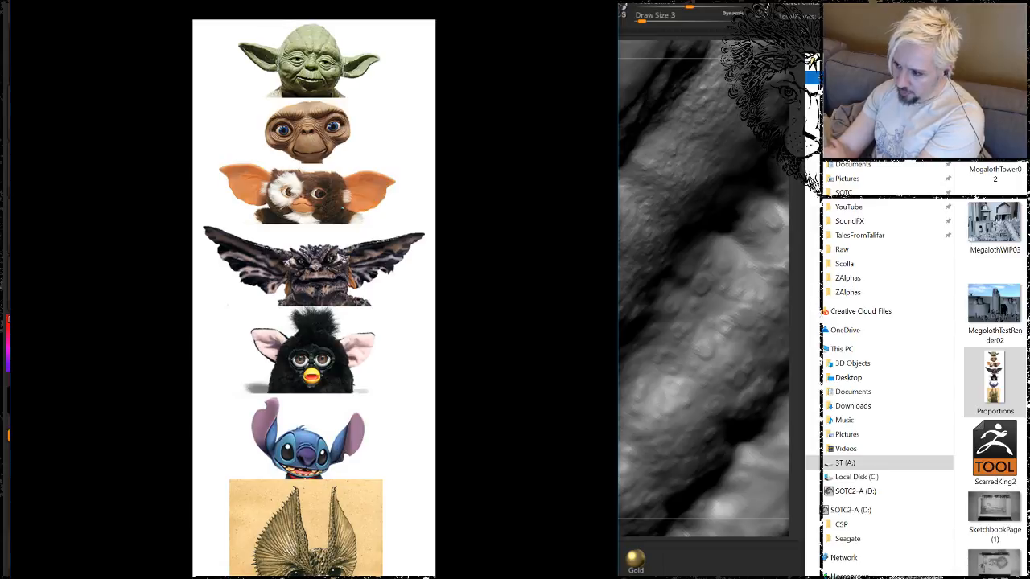
{"action": "left_click", "coordinate": [601, 3]}
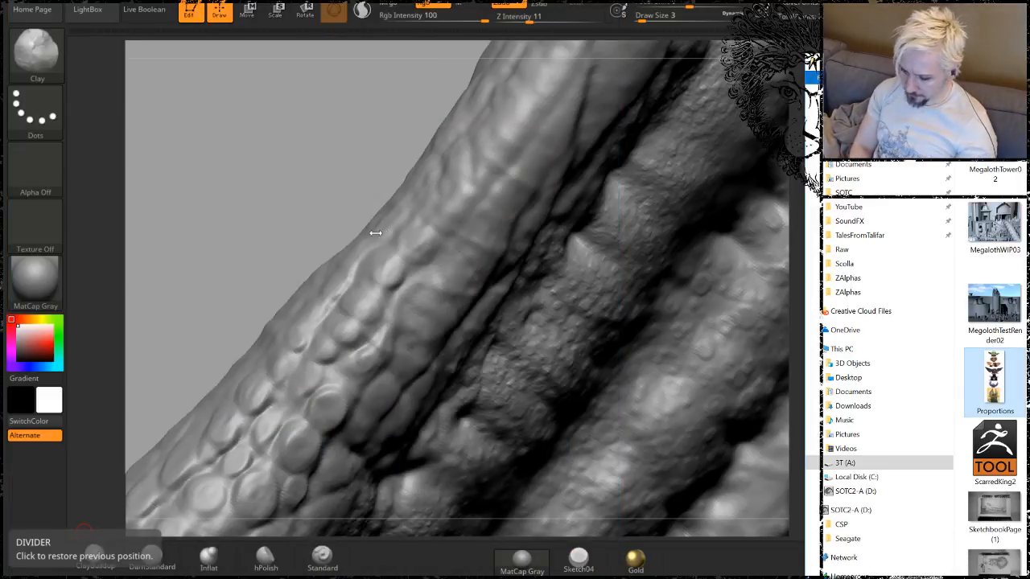
Return to ZBrush and refine the small Clay scales on the ridge's upper edge.
{"action": "left_click", "coordinate": [297, 175]}
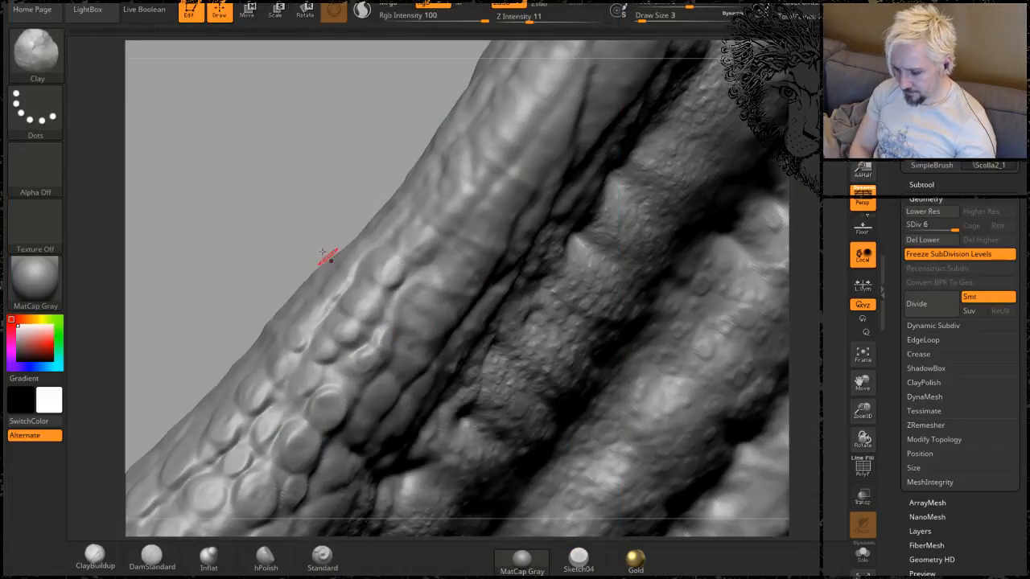
{"action": "left_click_drag", "start_coordinate": [300, 186], "coordinate": [358, 167]}
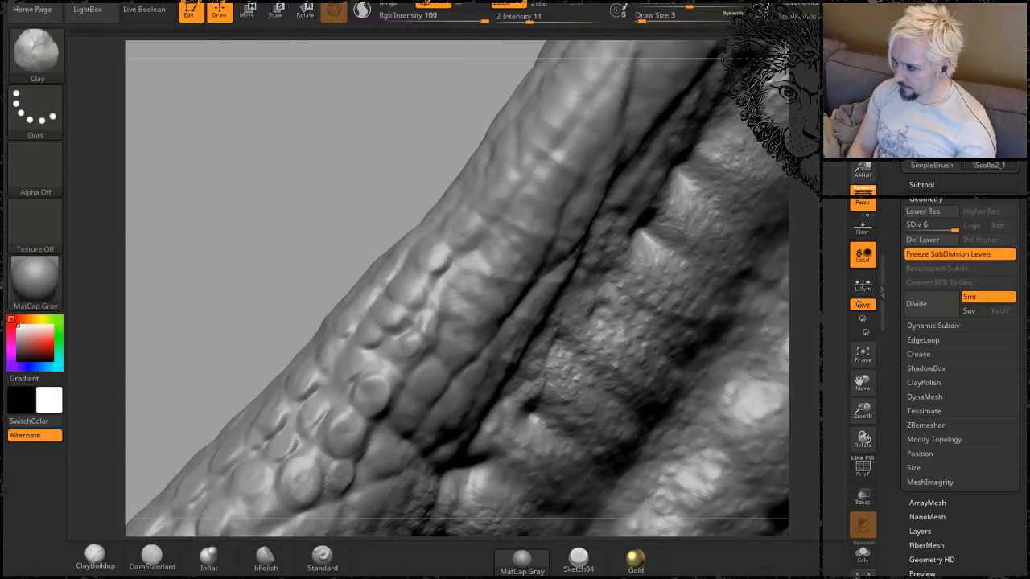
{"action": "mouse_move", "coordinate": [385, 133]}
{"action": "left_mouse_down"}
{"action": "mouse_move", "coordinate": [276, 127]}
{"action": "mouse_move", "coordinate": [283, 133]}
{"action": "left_mouse_up"}
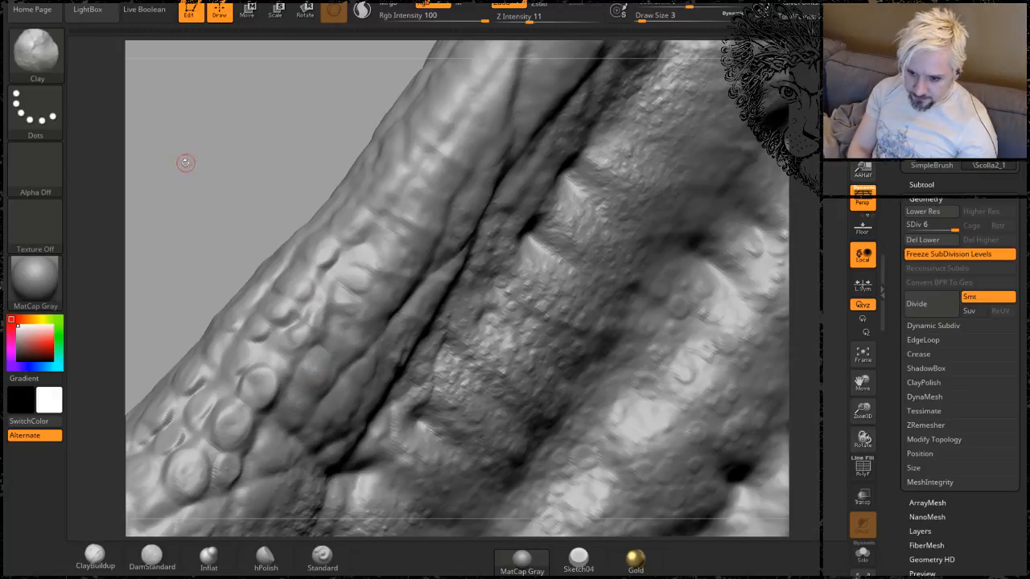
Switch to the ClayBuildup brush and build up small scales along the ridge above the existing large ones, smoothing rough spots.
{"action": "left_click", "coordinate": [100, 553]}
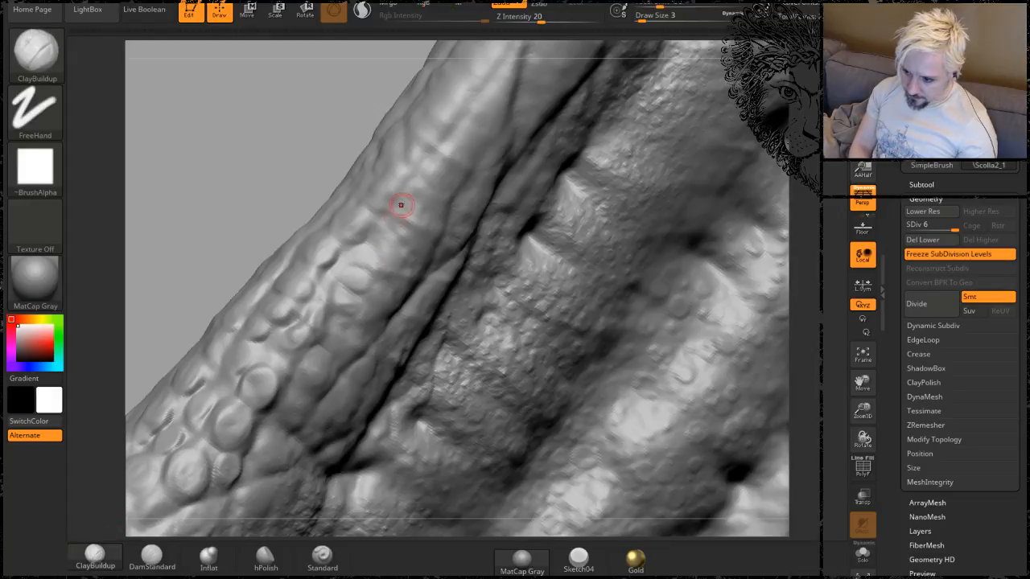
{"action": "key", "text": "shift"}
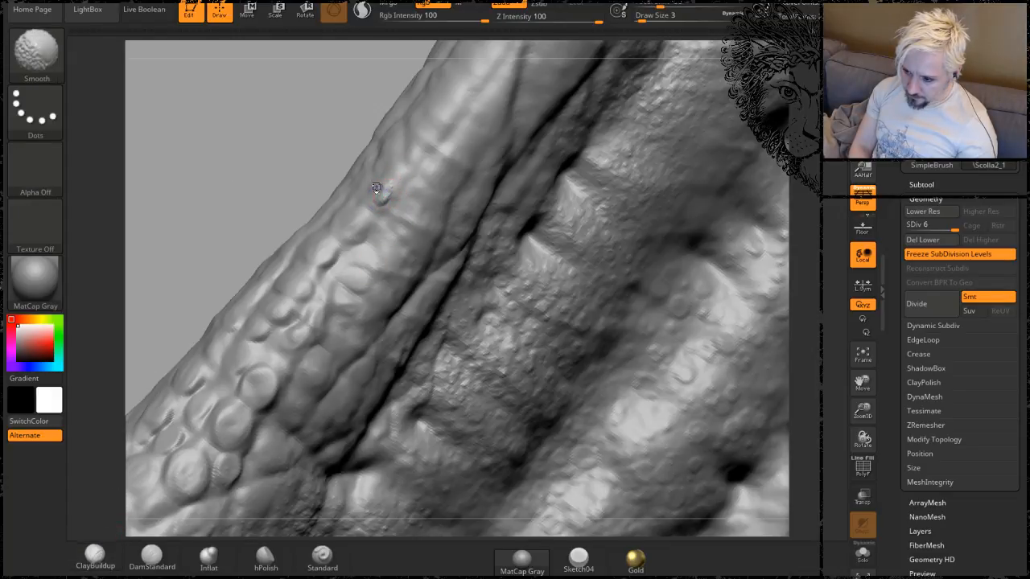
{"action": "mouse_move", "coordinate": [399, 171]}
{"action": "left_mouse_down", "text": "shift"}
{"action": "mouse_move", "coordinate": [394, 180]}
{"action": "mouse_move", "coordinate": [402, 169]}
{"action": "left_mouse_up", "text": "shift"}
{"action": "left_click_drag", "start_coordinate": [229, 112], "coordinate": [207, 154]}
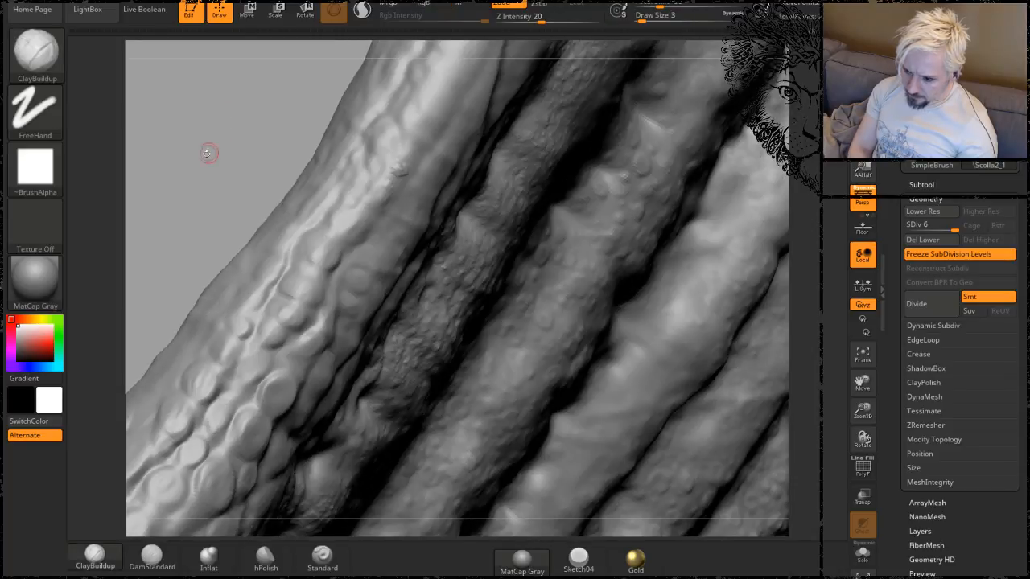
{"action": "mouse_move", "coordinate": [348, 213]}
{"action": "left_mouse_down"}
{"action": "mouse_move", "coordinate": [352, 228]}
{"action": "mouse_move", "coordinate": [384, 184]}
{"action": "left_mouse_up"}
{"action": "mouse_move", "coordinate": [136, 161]}
{"action": "left_mouse_down"}
{"action": "mouse_move", "coordinate": [260, 104]}
{"action": "mouse_move", "coordinate": [494, 168]}
{"action": "left_mouse_up"}
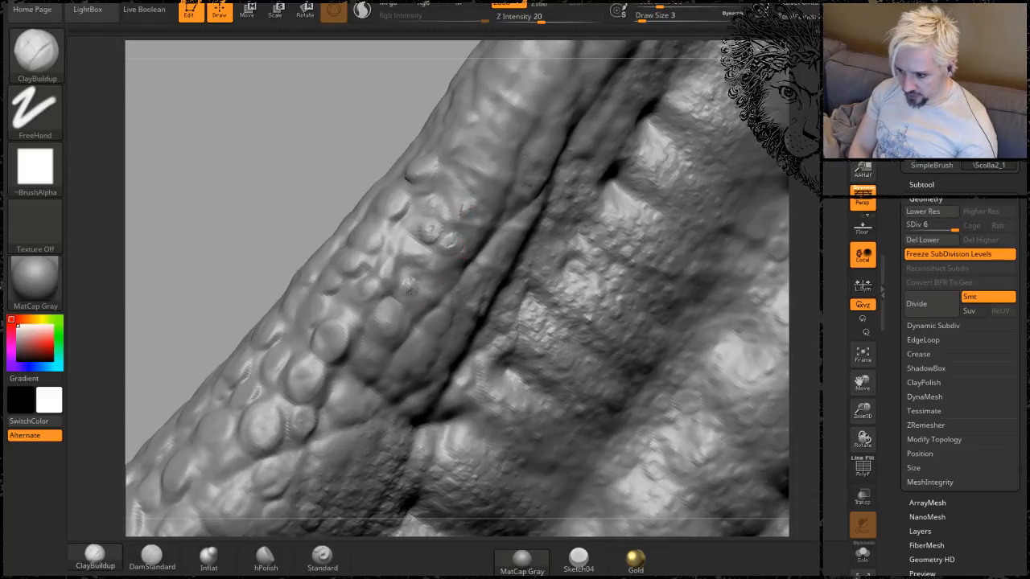
{"action": "mouse_move", "coordinate": [306, 121]}
{"action": "left_mouse_down"}
{"action": "mouse_move", "coordinate": [265, 168]}
{"action": "mouse_move", "coordinate": [360, 173]}
{"action": "left_mouse_up"}
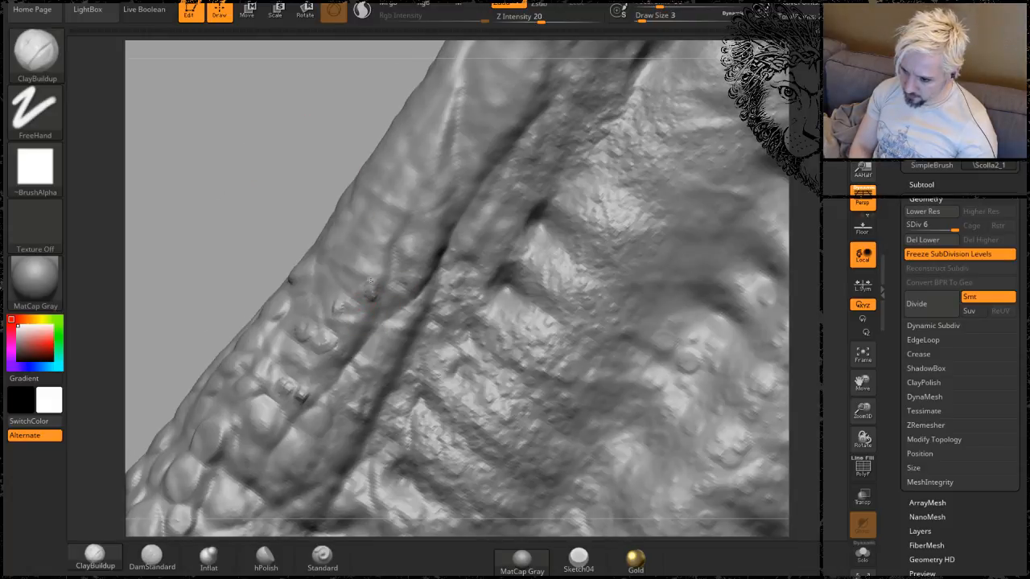
Set the draw size to 4 and build up larger ClayBuildup scales on the ridge beside the dark crease.
{"action": "key", "text": "space"}
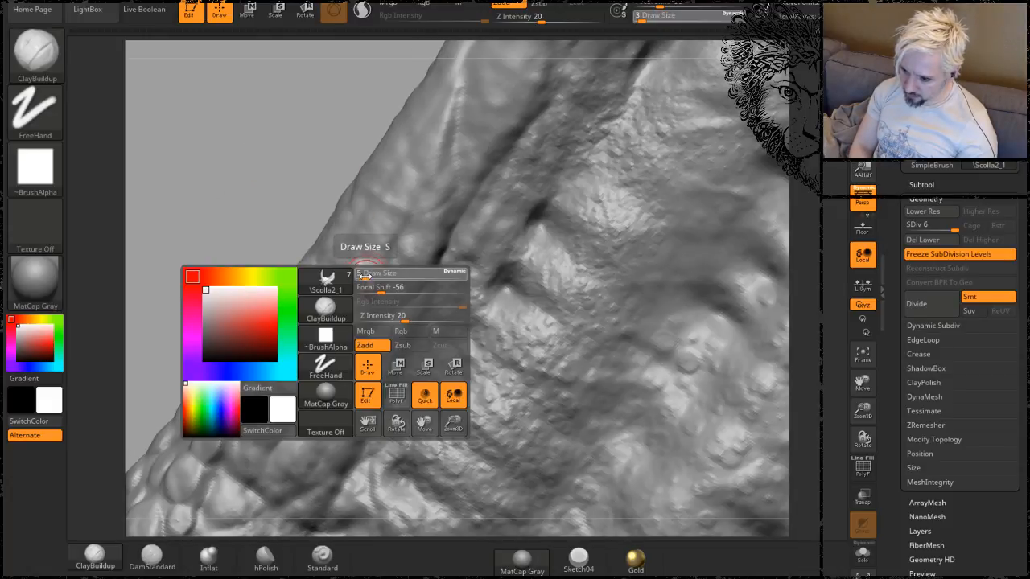
{"action": "left_click_drag", "start_coordinate": [364, 275], "coordinate": [399, 291]}
{"action": "left_click_drag", "start_coordinate": [389, 331], "coordinate": [400, 324]}
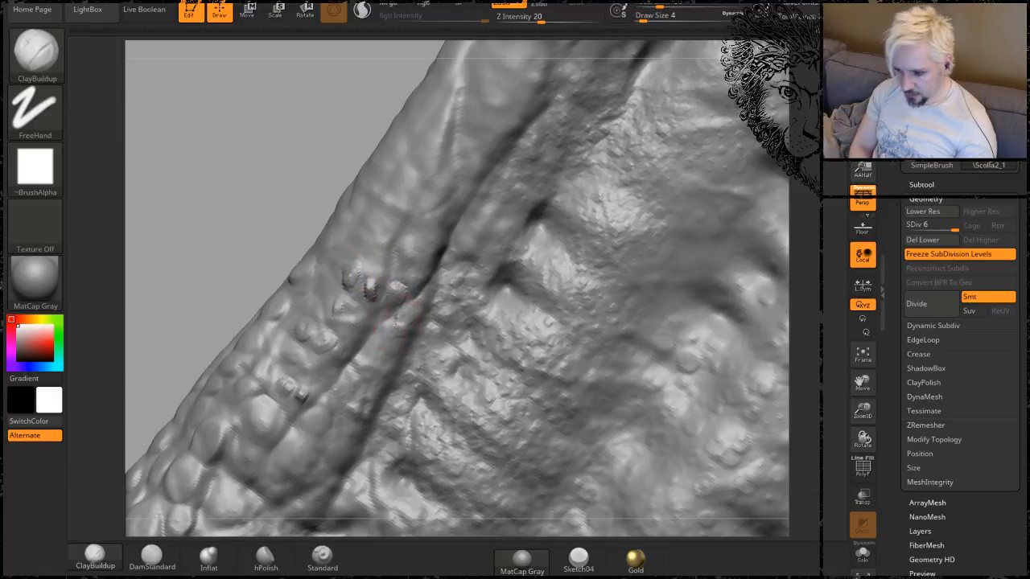
{"action": "mouse_move", "coordinate": [408, 266]}
{"action": "left_mouse_down"}
{"action": "mouse_move", "coordinate": [413, 244]}
{"action": "mouse_move", "coordinate": [440, 231]}
{"action": "mouse_move", "coordinate": [420, 217]}
{"action": "left_mouse_up"}
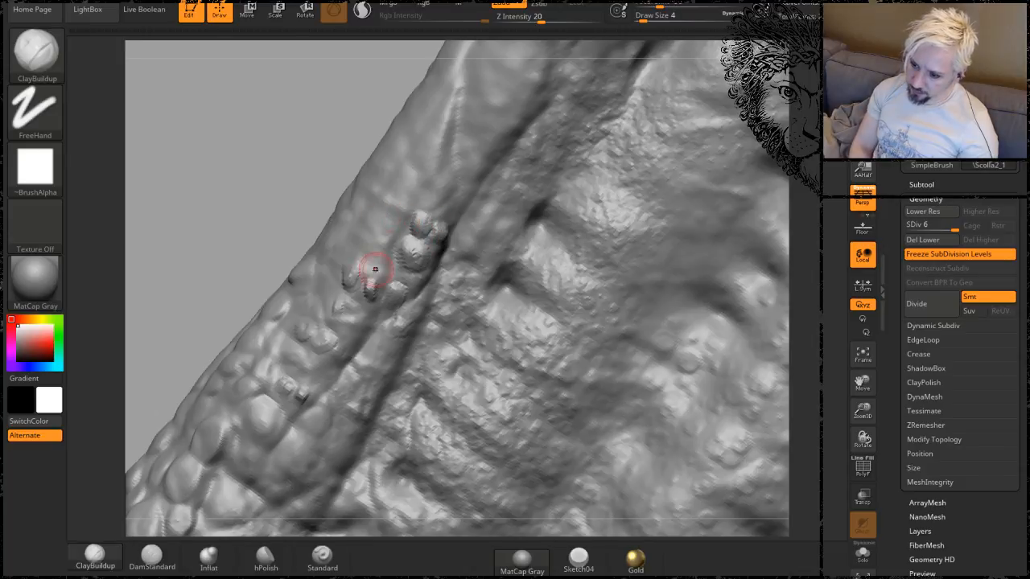
{"action": "mouse_move", "coordinate": [370, 255]}
{"action": "left_mouse_down"}
{"action": "mouse_move", "coordinate": [391, 224]}
{"action": "mouse_move", "coordinate": [377, 241]}
{"action": "left_mouse_up"}
Smooth the newly built-up scales on the ridge into soft, rounded bumps.
{"action": "left_click_drag", "start_coordinate": [368, 276], "coordinate": [374, 291], "text": "shift"}
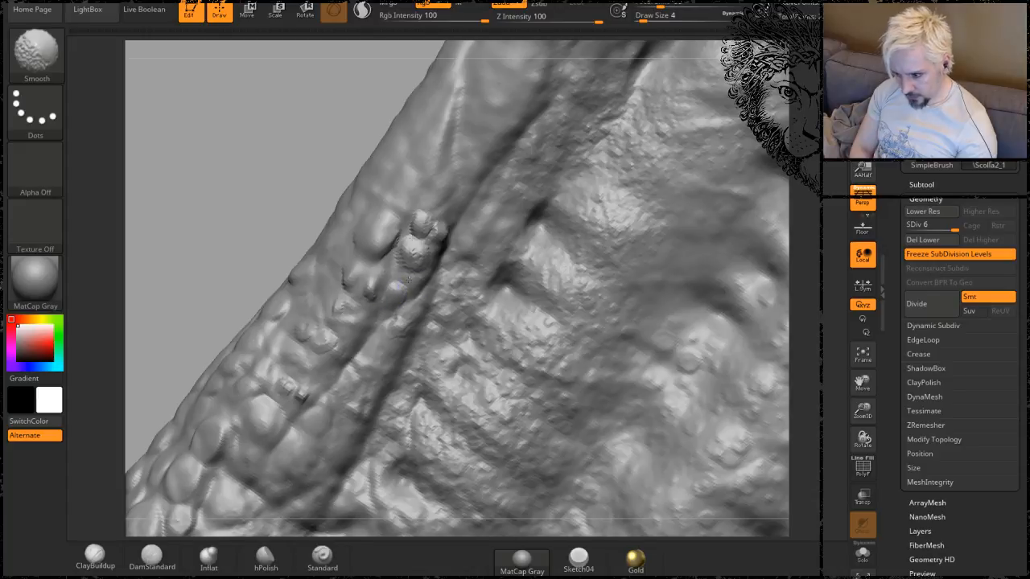
{"action": "left_click_drag", "start_coordinate": [412, 256], "coordinate": [422, 219], "text": "shift"}
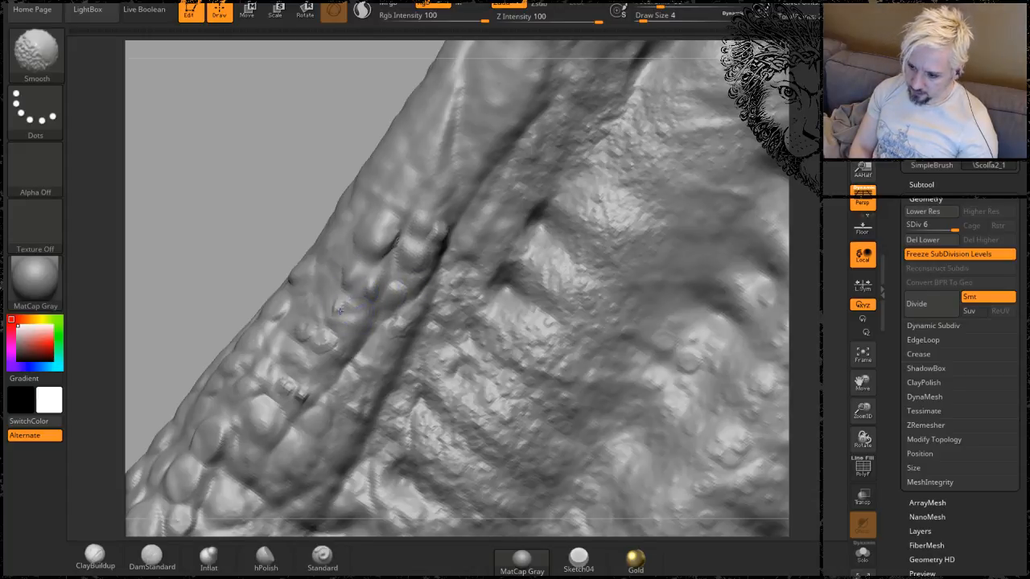
{"action": "mouse_move", "coordinate": [300, 402]}
{"action": "left_mouse_down", "text": "shift"}
{"action": "mouse_move", "coordinate": [322, 384]}
{"action": "mouse_move", "coordinate": [304, 399]}
{"action": "left_mouse_up", "text": "shift"}
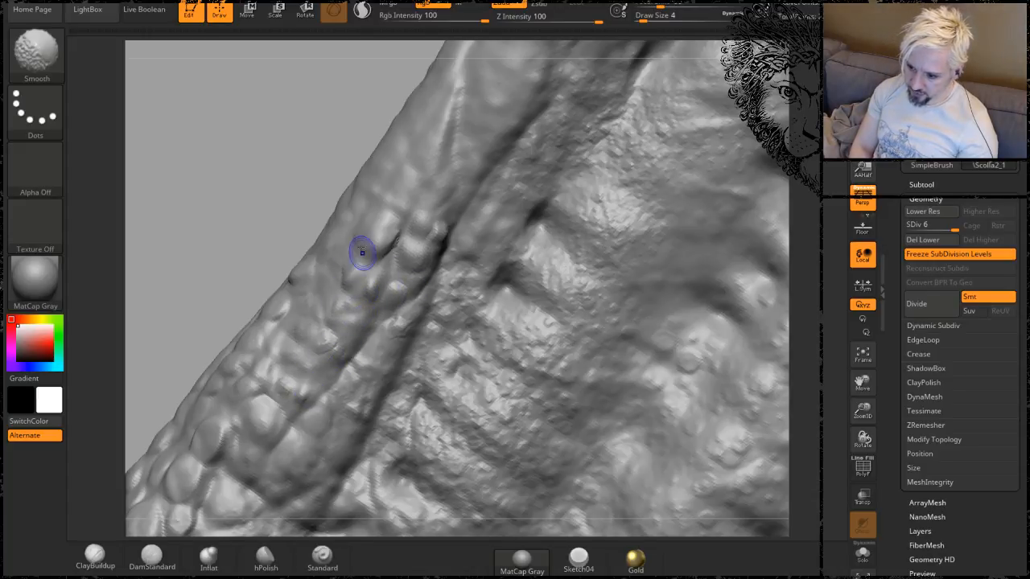
{"action": "left_click_drag", "start_coordinate": [299, 115], "coordinate": [376, 280]}
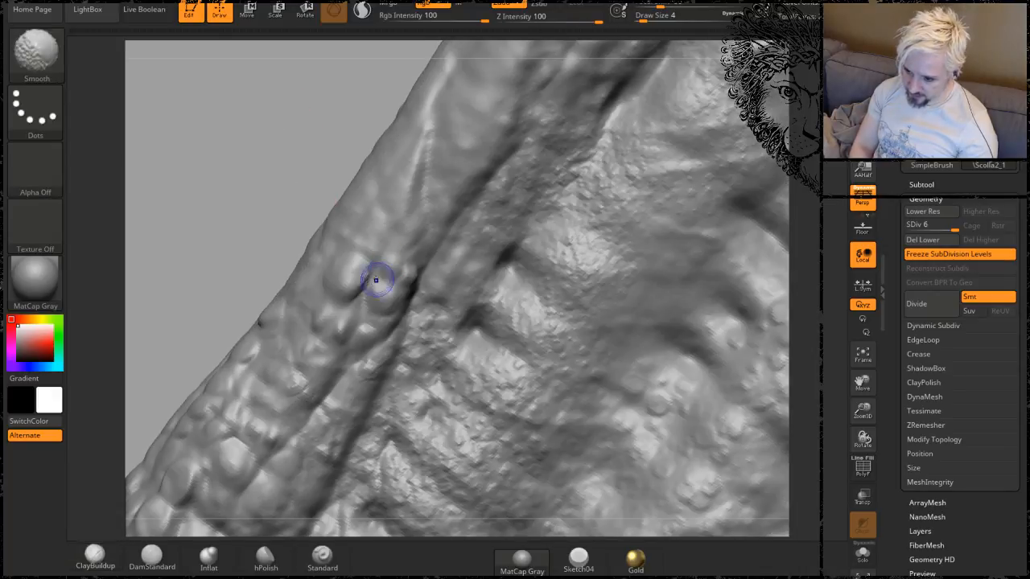
{"action": "left_click_drag", "start_coordinate": [226, 181], "coordinate": [193, 172]}
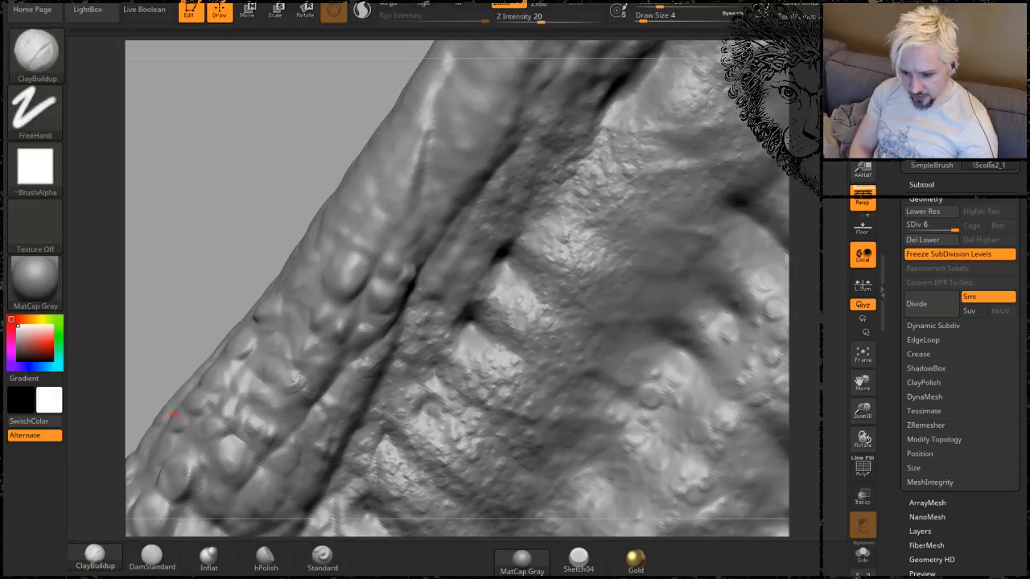
Switch to the Clay brush with a FreeHand stroke and no alpha, and add a rounded scale higher up the ridge.
{"action": "key", "text": "b"}
{"action": "key", "text": "c"}
{"action": "key", "text": "l"}
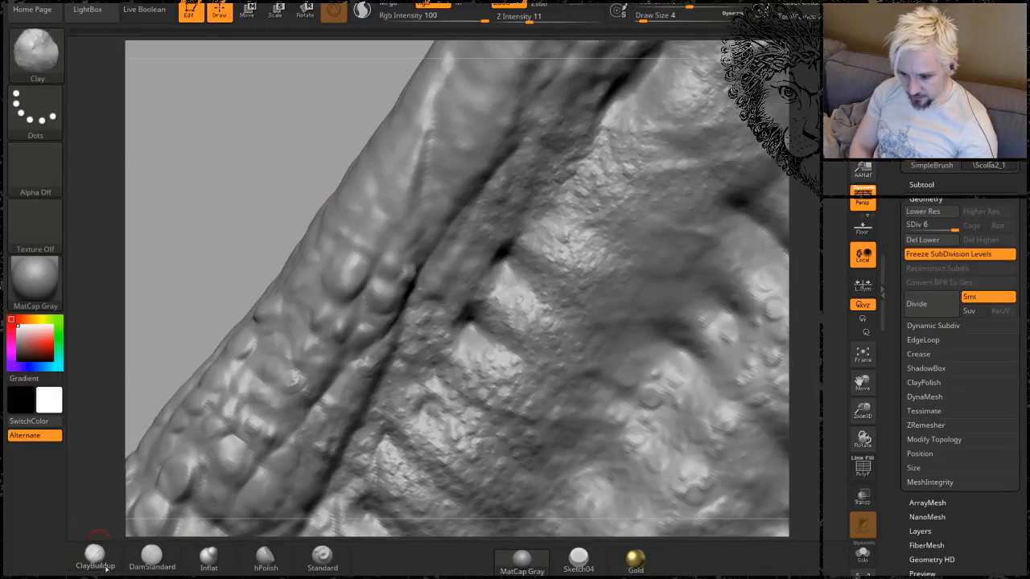
{"action": "left_click", "coordinate": [35, 111]}
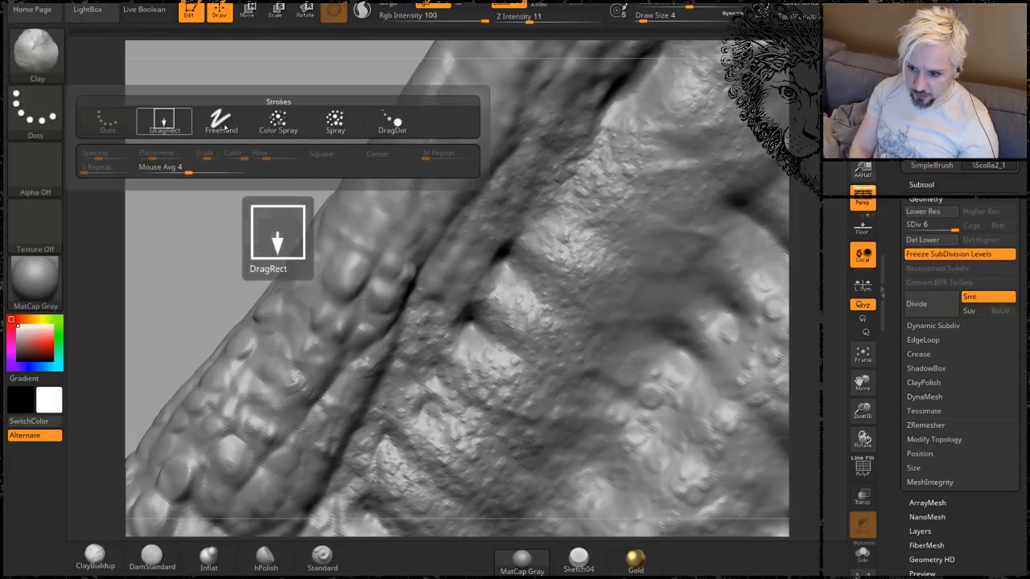
{"action": "left_click", "coordinate": [221, 121]}
{"action": "left_click", "coordinate": [44, 179]}
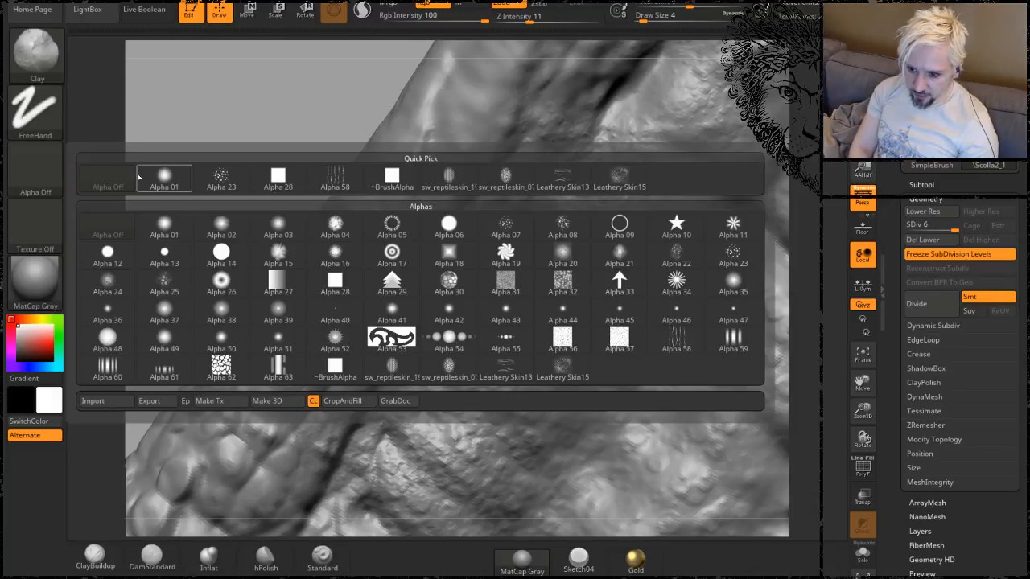
{"action": "left_click", "coordinate": [110, 182]}
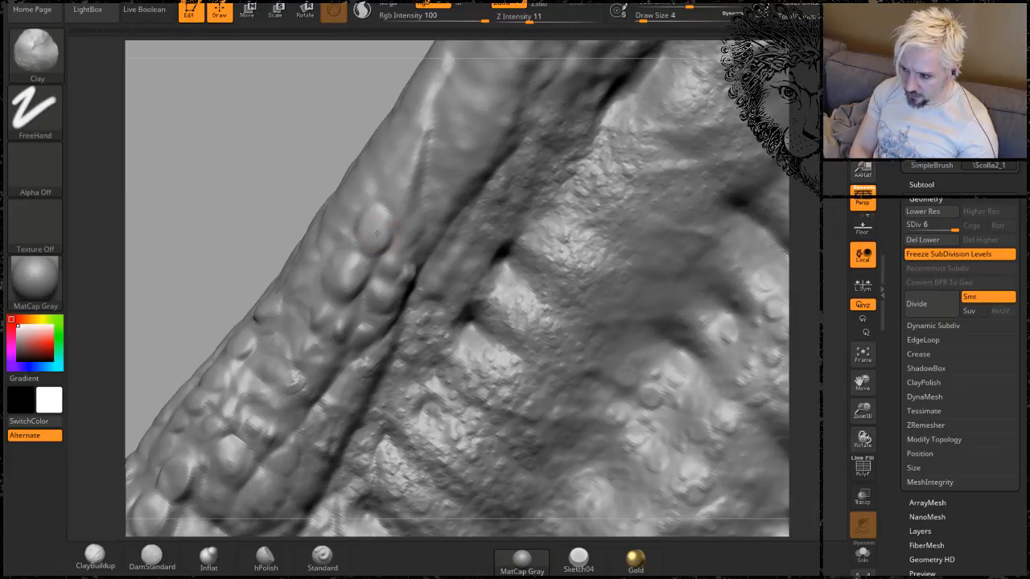
Set the Z intensity to 15 and sculpt more rounded Clay scales along the ridge and its inner crease.
{"action": "left_click_drag", "start_coordinate": [531, 17], "coordinate": [535, 17]}
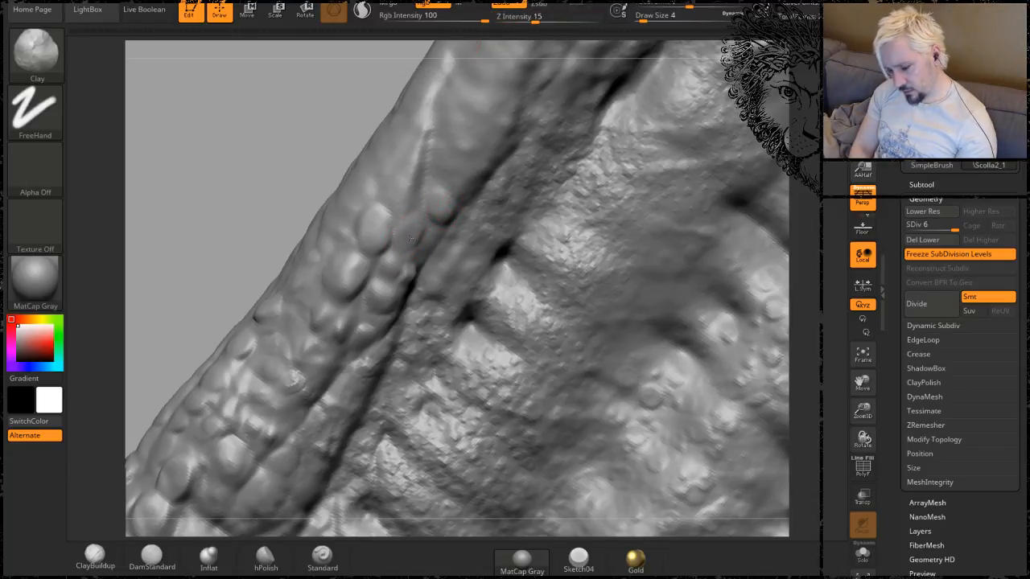
{"action": "left_click_drag", "start_coordinate": [354, 157], "coordinate": [370, 163]}
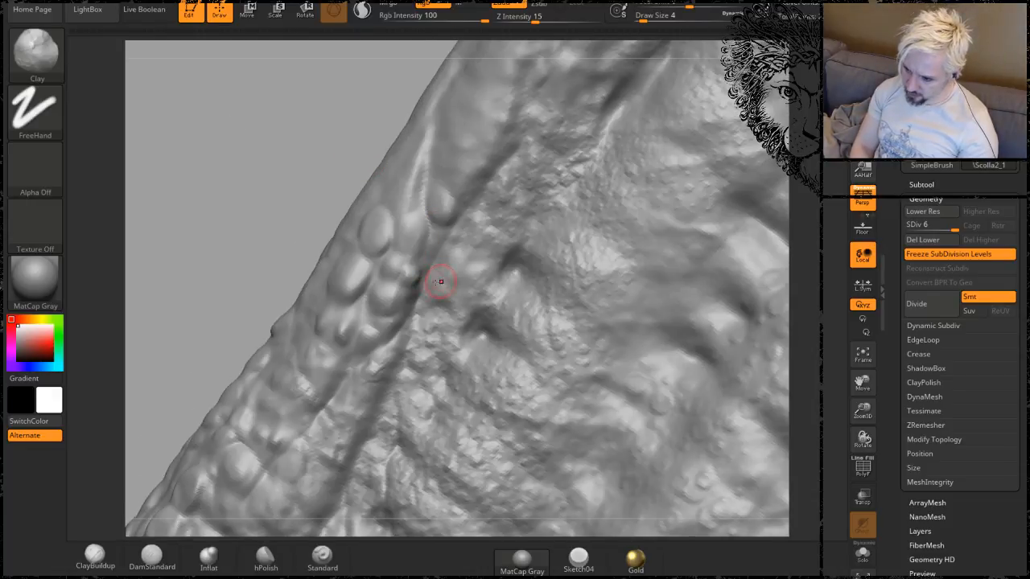
{"action": "left_click_drag", "start_coordinate": [233, 165], "coordinate": [301, 126]}
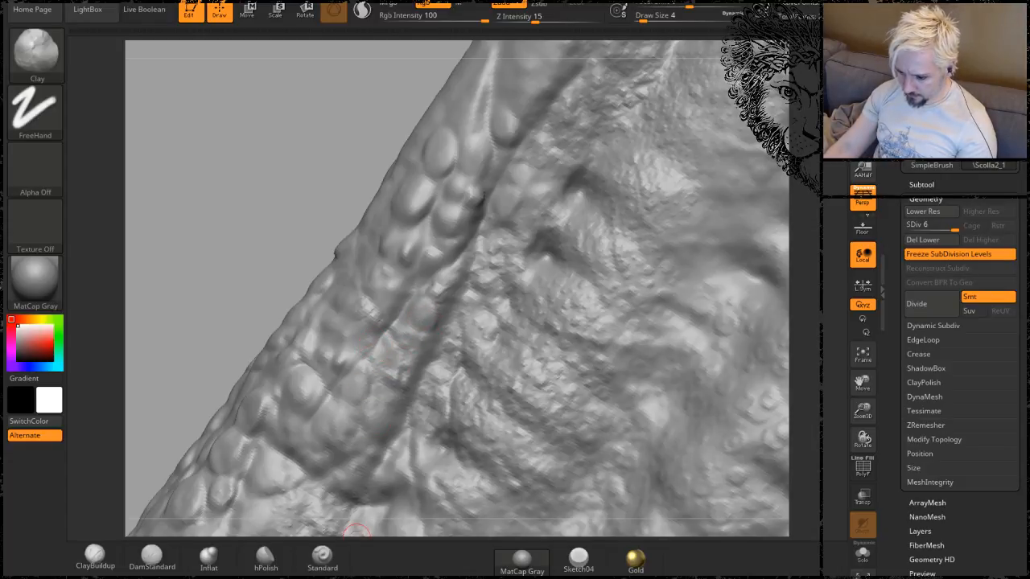
Switch to the music player, play the track Simplicity (59) by The Virus, and return to ZBrush.
{"action": "key", "text": "alt+Tab"}
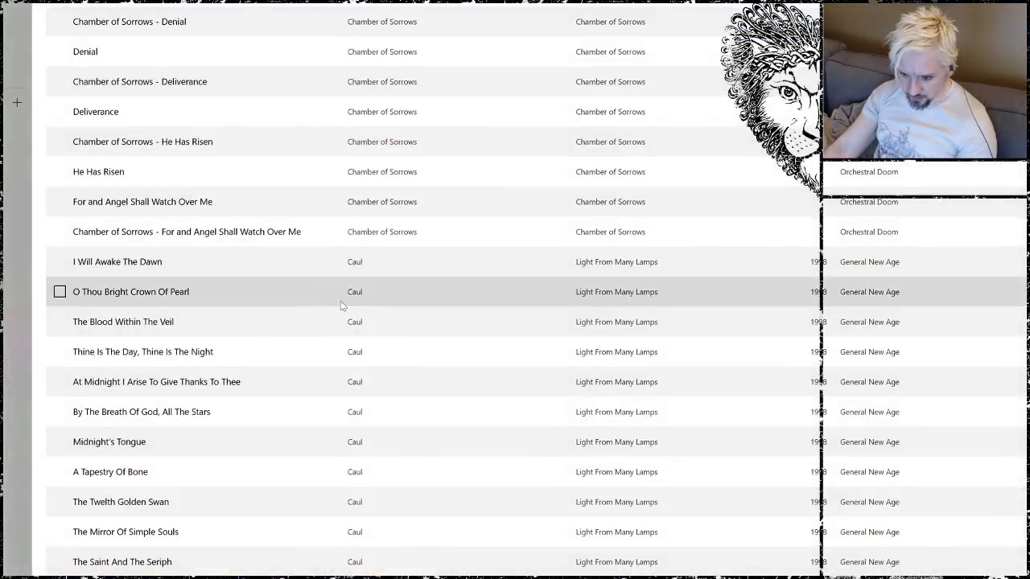
{"action": "scroll", "coordinate": [320, 289], "scroll_direction": "up", "scroll_amount": 10}
{"action": "scroll", "coordinate": [320, 287], "scroll_direction": "down", "scroll_amount": 3}
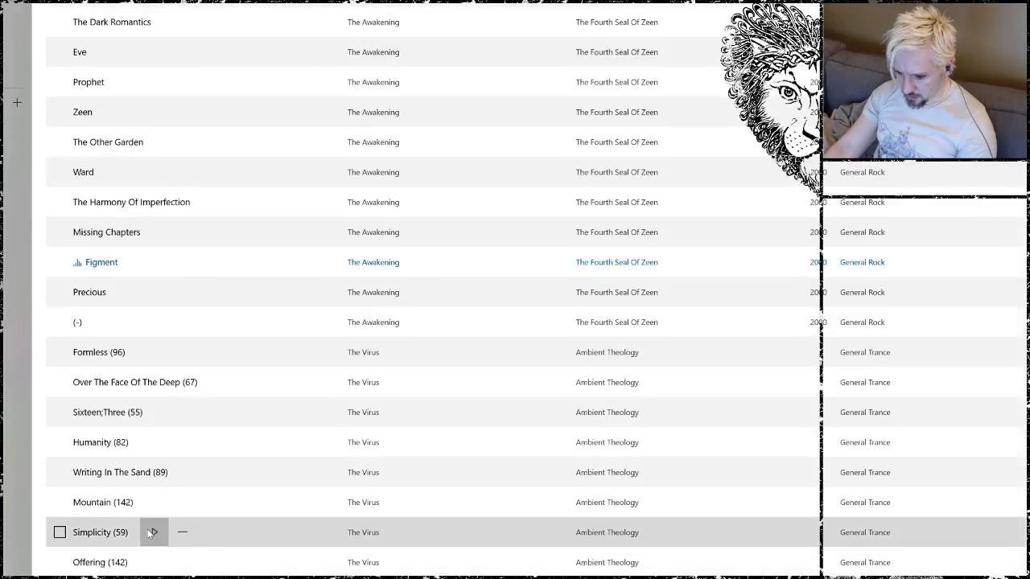
{"action": "left_click", "coordinate": [155, 532]}
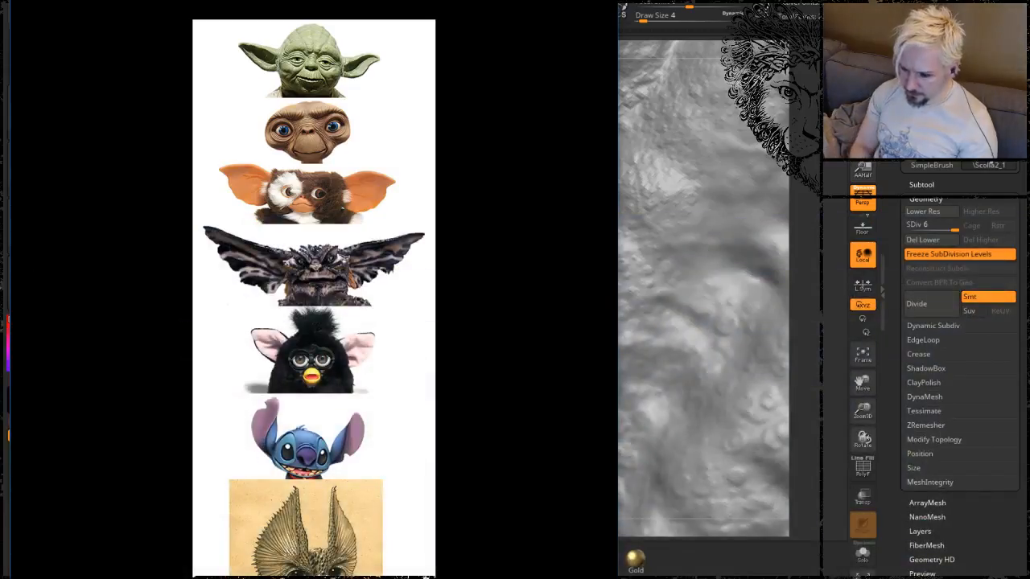
{"action": "left_click", "coordinate": [522, 6]}
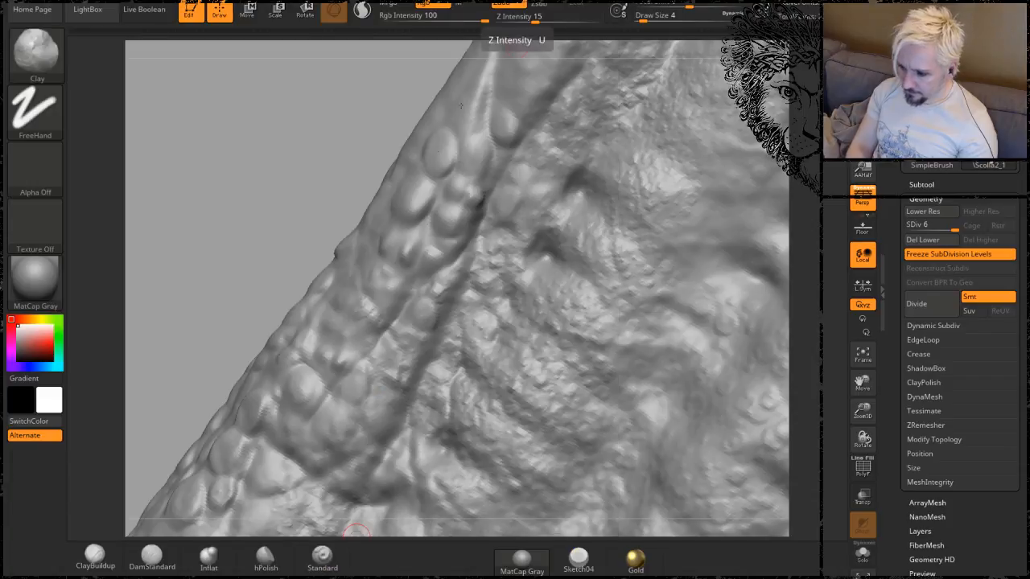
Fill the middle of the ridge and its outer edge with more Clay scales at the highest subdivision level.
{"action": "left_click_drag", "start_coordinate": [348, 335], "coordinate": [354, 332]}
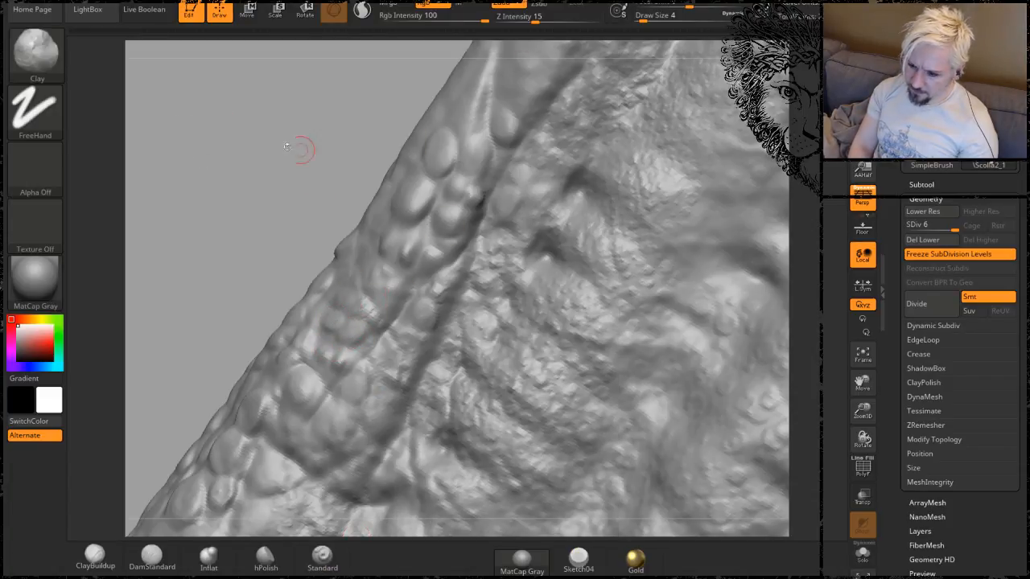
{"action": "key", "text": "shift+d"}
{"action": "key", "text": "d"}
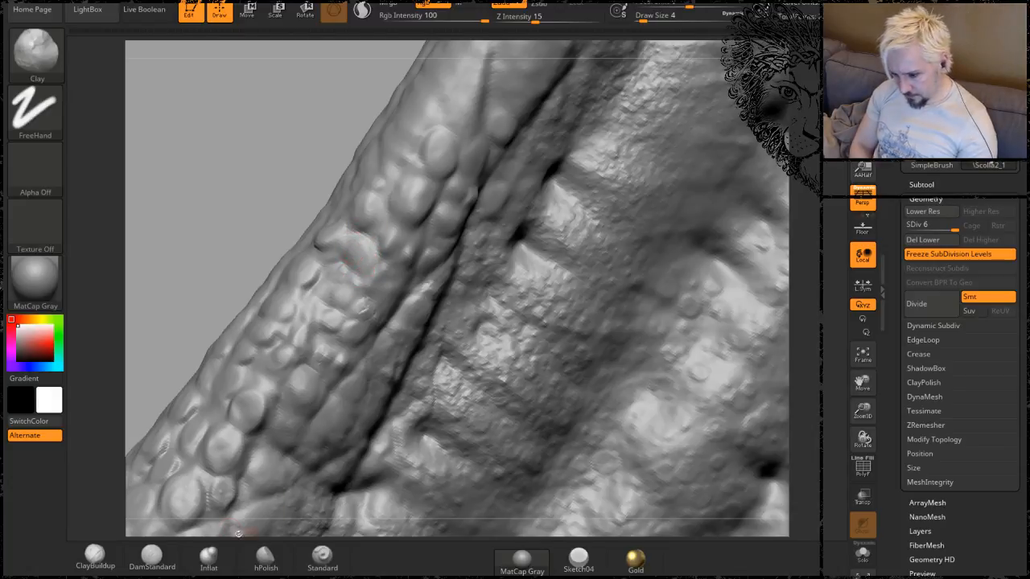
Switch to the DamStandard brush and carve creases between the ridge scales and along the ridge's inner border.
{"action": "left_click", "coordinate": [95, 555]}
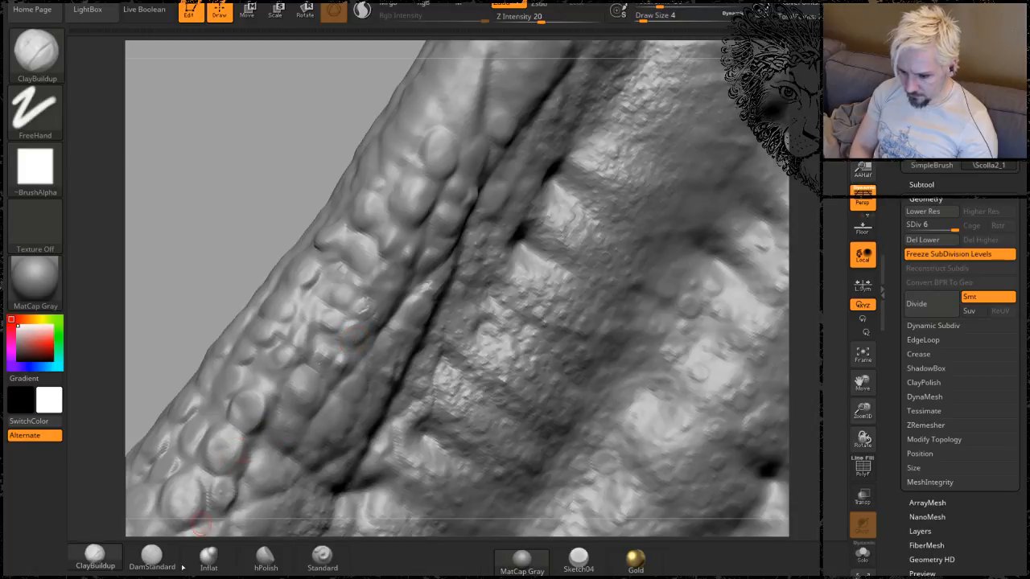
{"action": "left_click", "coordinate": [153, 568]}
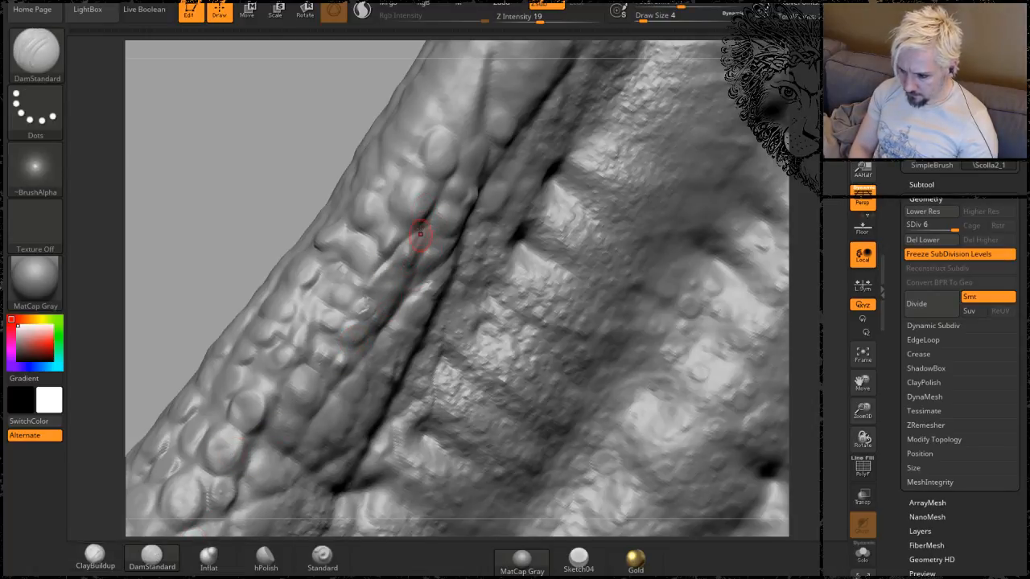
{"action": "left_click_drag", "start_coordinate": [388, 283], "coordinate": [325, 269]}
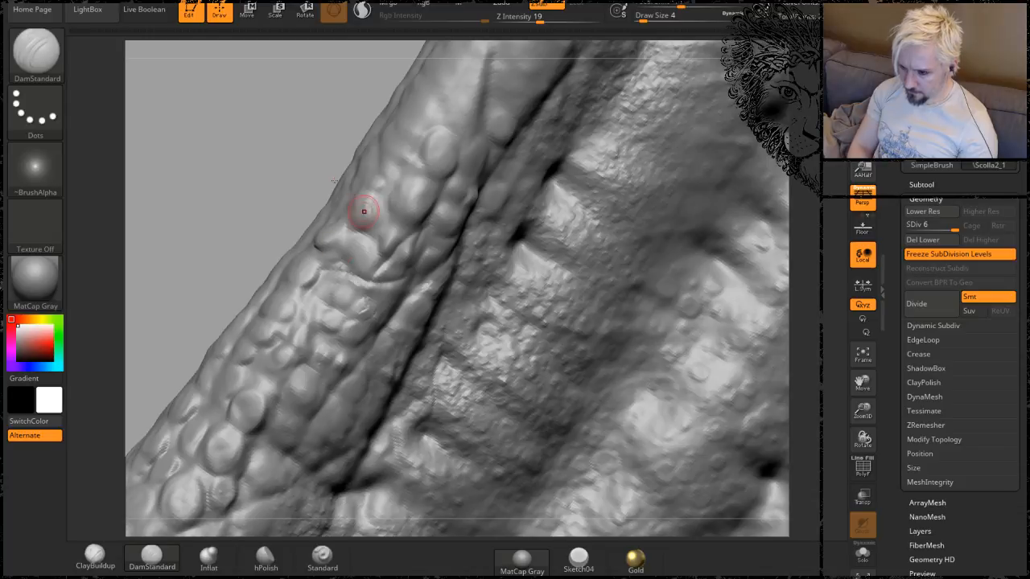
{"action": "left_click_drag", "start_coordinate": [230, 149], "coordinate": [221, 120]}
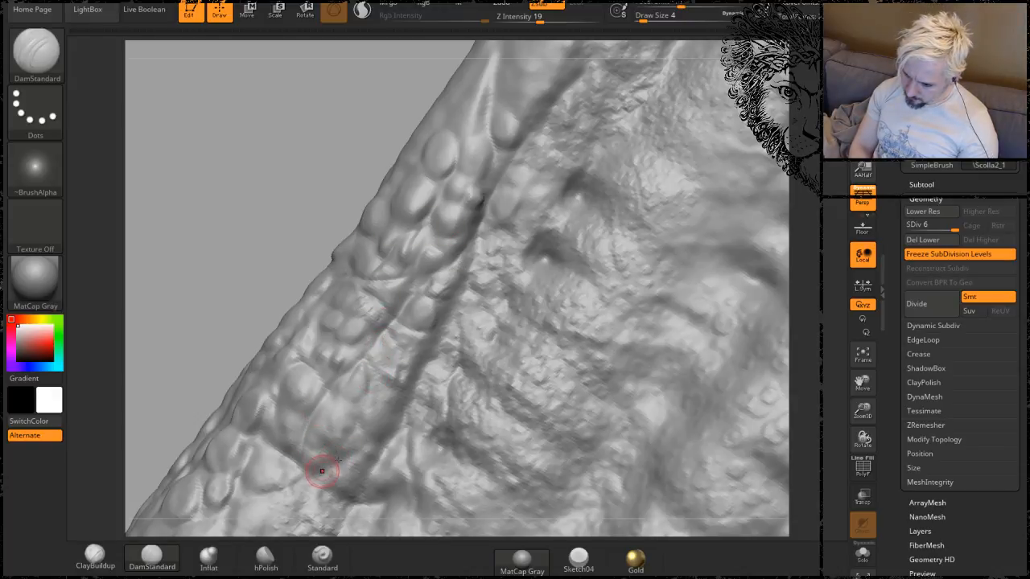
{"action": "mouse_move", "coordinate": [321, 469]}
{"action": "left_mouse_down"}
{"action": "mouse_move", "coordinate": [386, 429]}
{"action": "mouse_move", "coordinate": [430, 354]}
{"action": "mouse_move", "coordinate": [414, 338]}
{"action": "mouse_move", "coordinate": [451, 306]}
{"action": "left_mouse_up"}
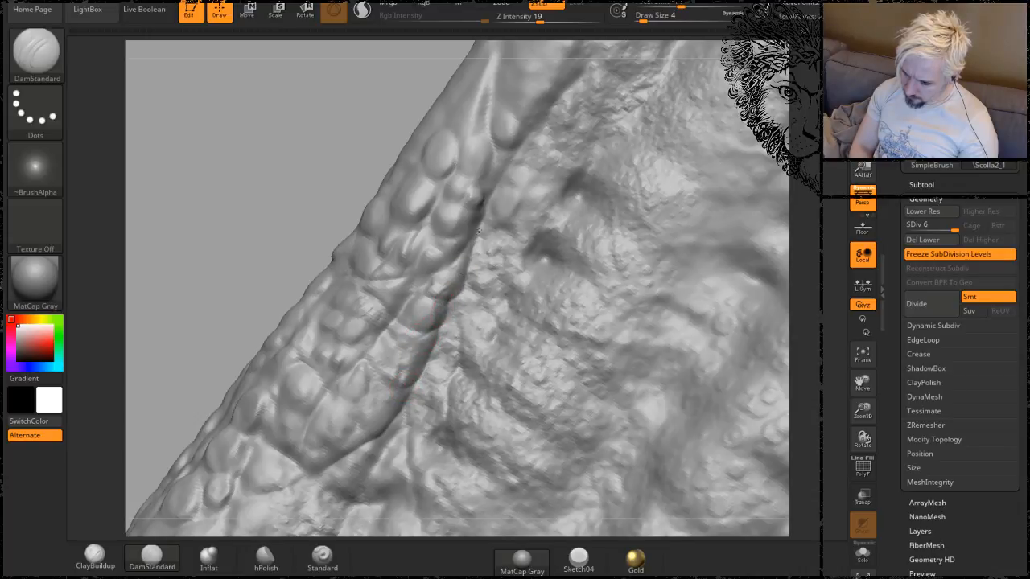
Examine the ridge's base form three subdivision levels down, and return to the highest level.
{"action": "key", "text": "shift+d"}
{"action": "key", "text": "shift+d"}
{"action": "key", "text": "shift+d"}
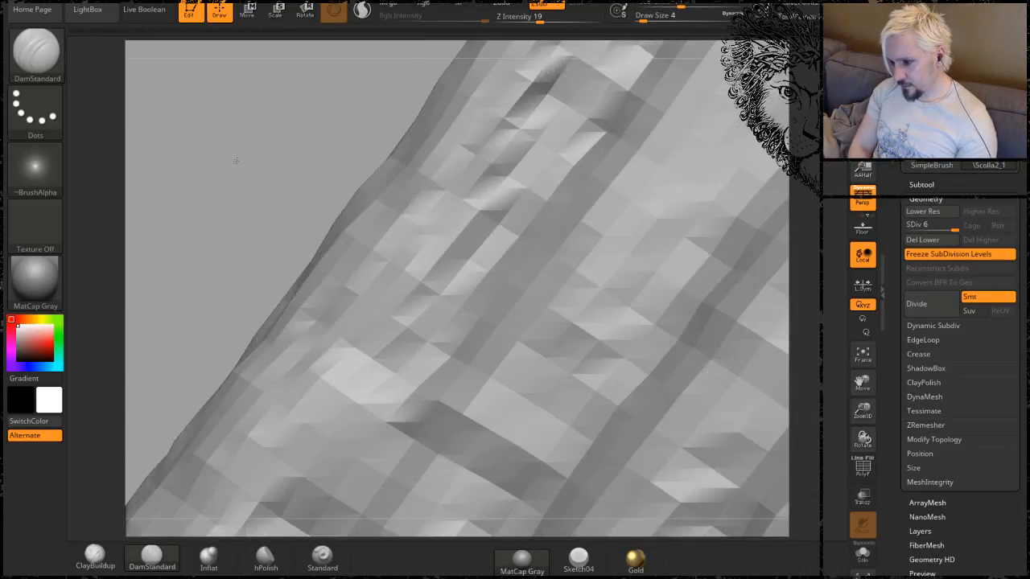
{"action": "key", "text": "d"}
{"action": "key", "text": "d"}
{"action": "key", "text": "d"}
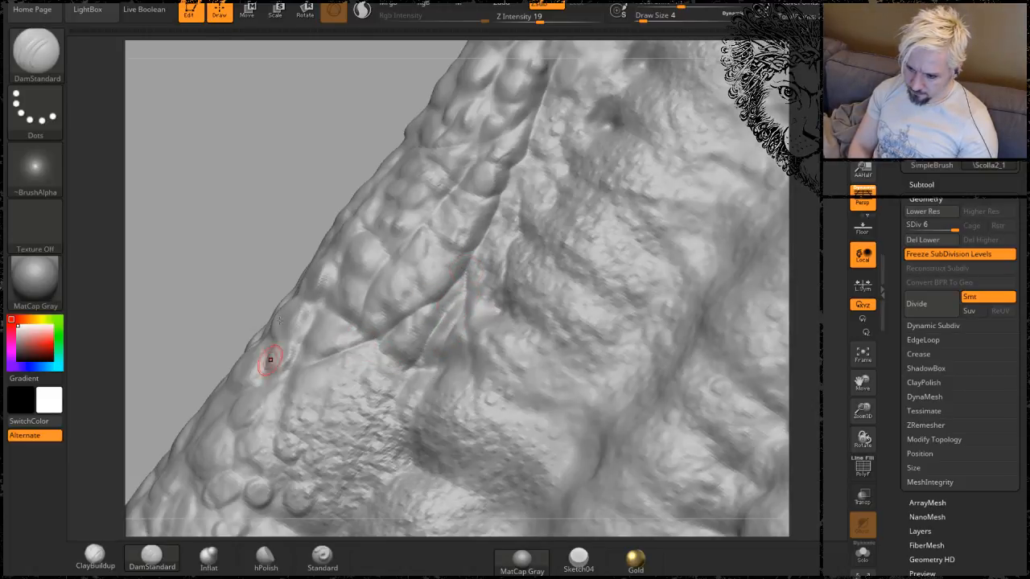
Carve DamStandard creases around the individual scales along the ridge's outer edge, near the fold at its base.
{"action": "left_click_drag", "start_coordinate": [205, 185], "coordinate": [328, 288]}
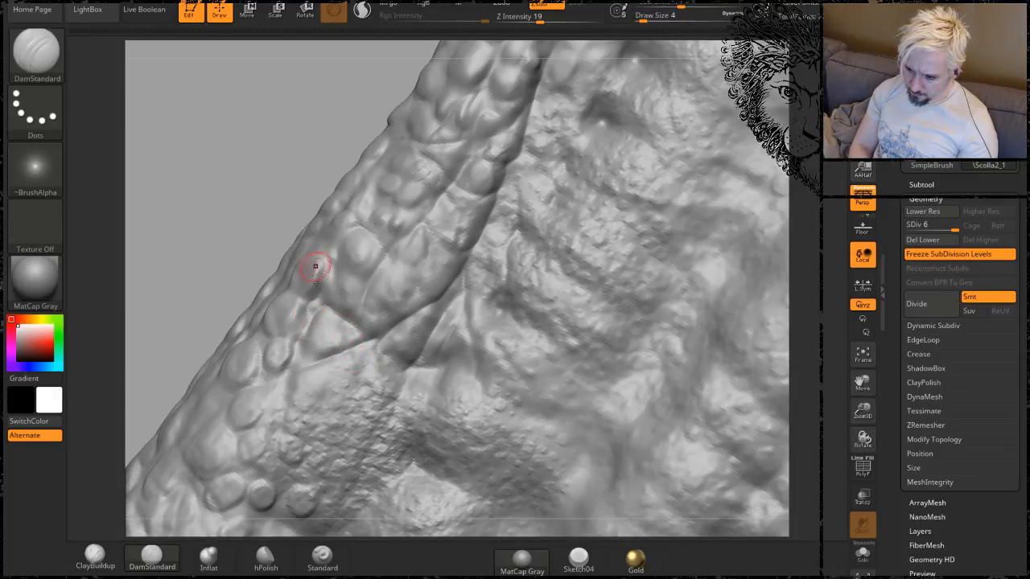
{"action": "left_click_drag", "start_coordinate": [239, 211], "coordinate": [304, 297]}
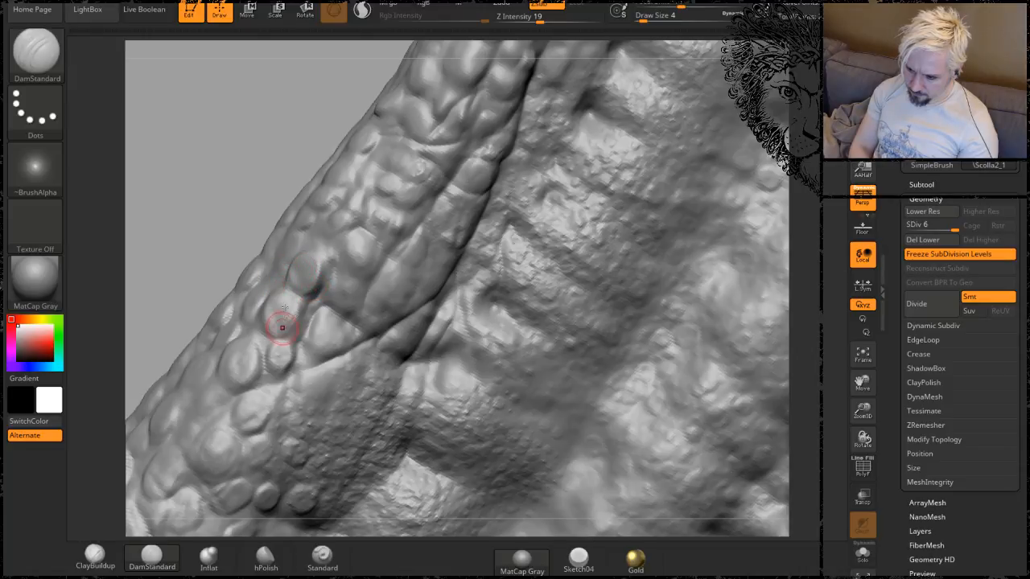
{"action": "left_click_drag", "start_coordinate": [247, 167], "coordinate": [308, 214]}
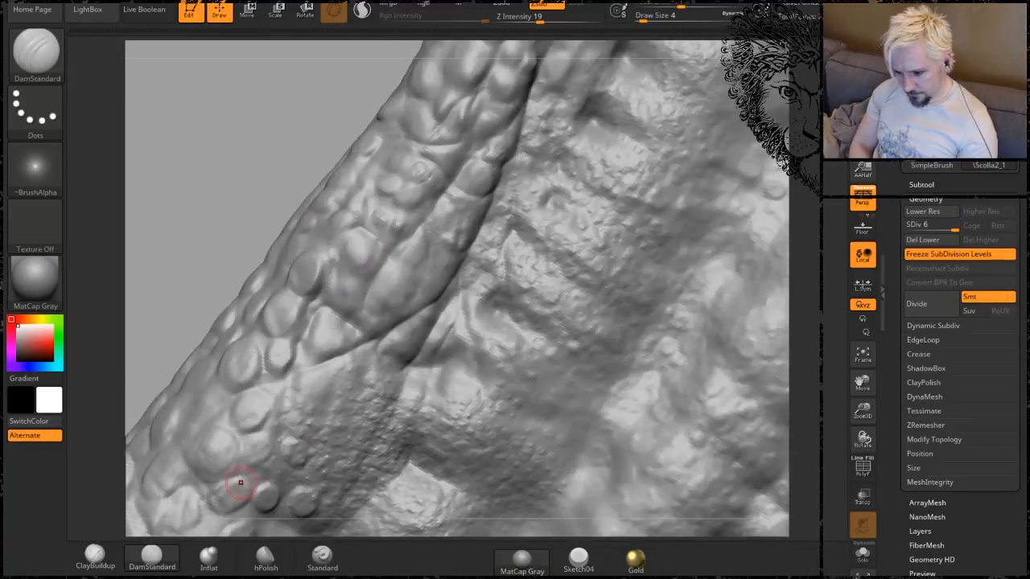
Switch to the Clay brush and build up scales just below the crease at the base of the ridge.
{"action": "key", "text": "b"}
{"action": "key", "text": "c"}
{"action": "key", "text": "l"}
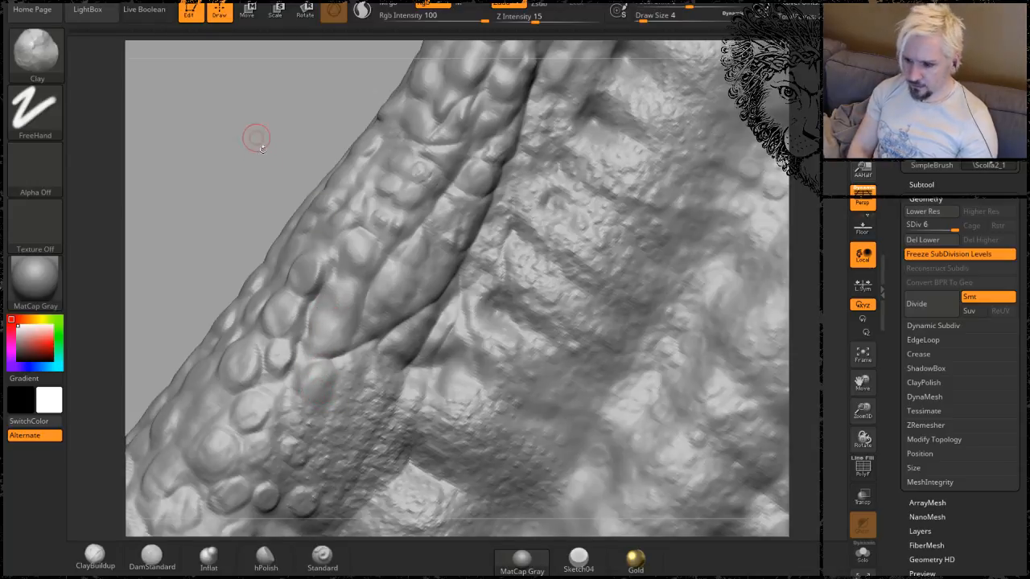
Compare the scaled ridge with its lower subdivision levels, ending back at the highest level.
{"action": "key", "text": "shift+d"}
{"action": "key", "text": "d"}
{"action": "key", "text": "d"}
{"action": "key", "text": "shift+d"}
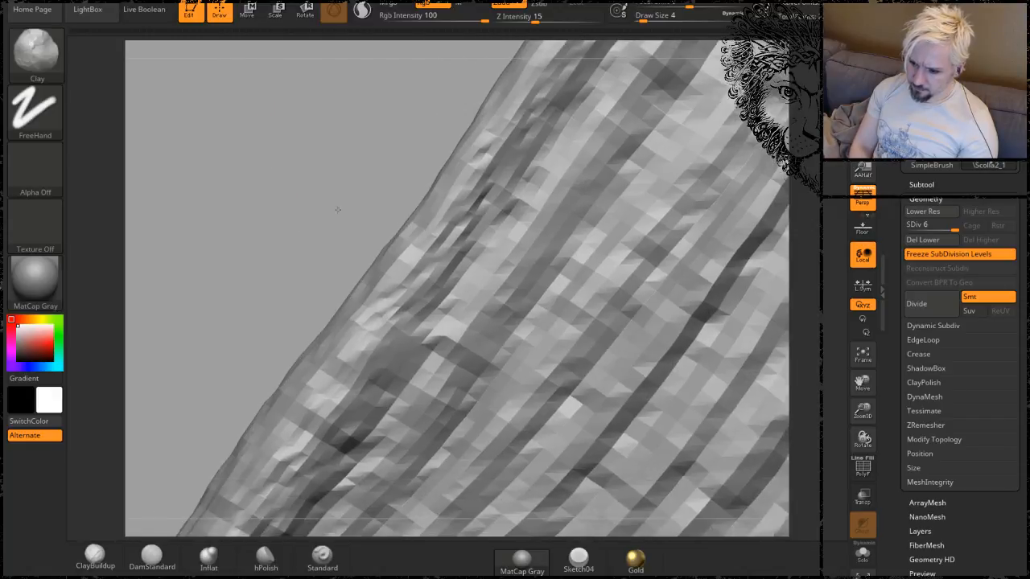
{"action": "key", "text": "d"}
{"action": "key", "text": "shift+d"}
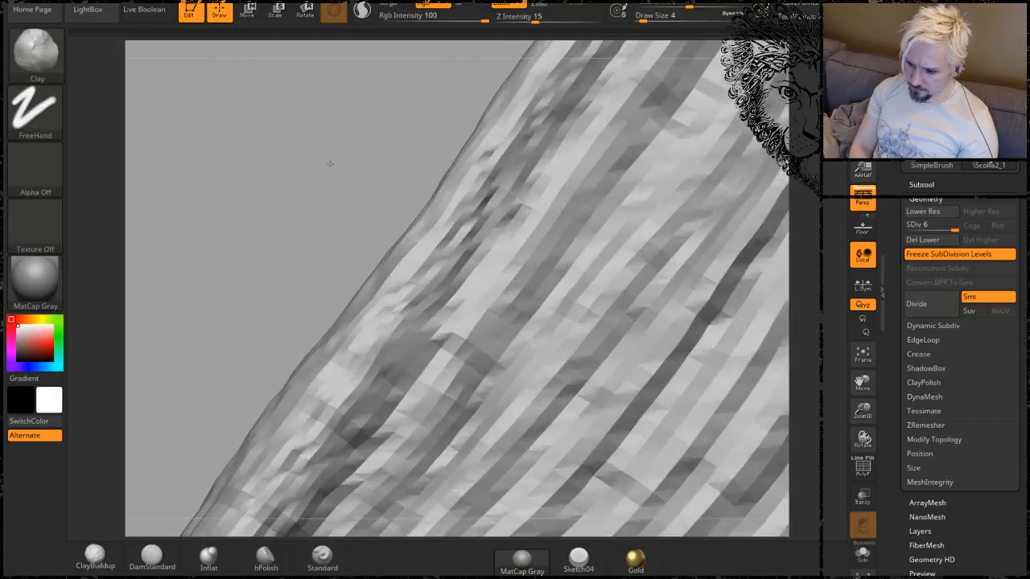
{"action": "key", "text": "d"}
Add more Clay scales over the rough skin beside the fold and compare them with the next lower subdivision level.
{"action": "mouse_move", "coordinate": [336, 182]}
{"action": "left_mouse_down", "text": "alt"}
{"action": "mouse_move", "coordinate": [309, 225]}
{"action": "mouse_move", "coordinate": [322, 297]}
{"action": "left_mouse_up", "text": "alt"}
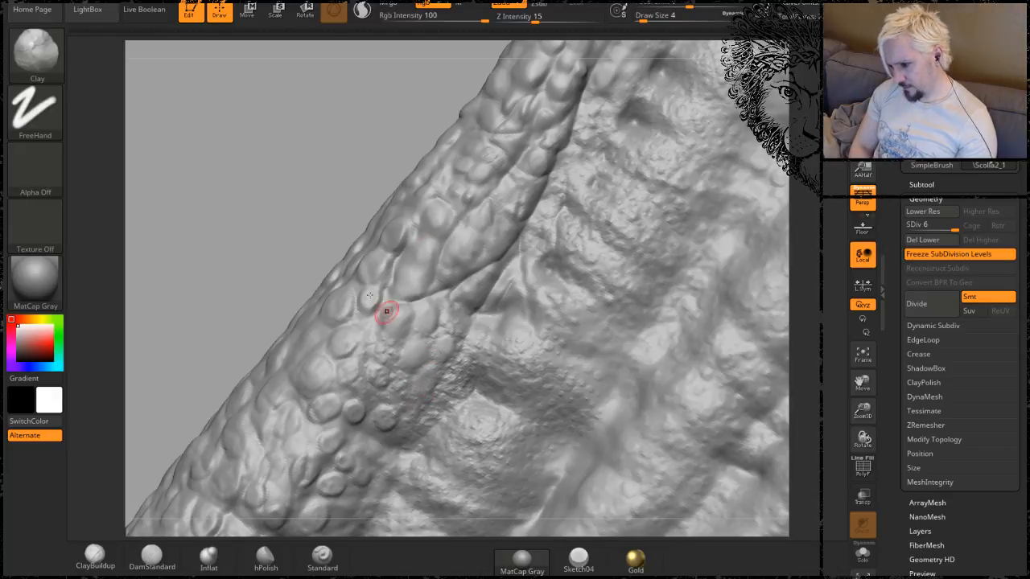
{"action": "key", "text": "shift+d"}
{"action": "key", "text": "d"}
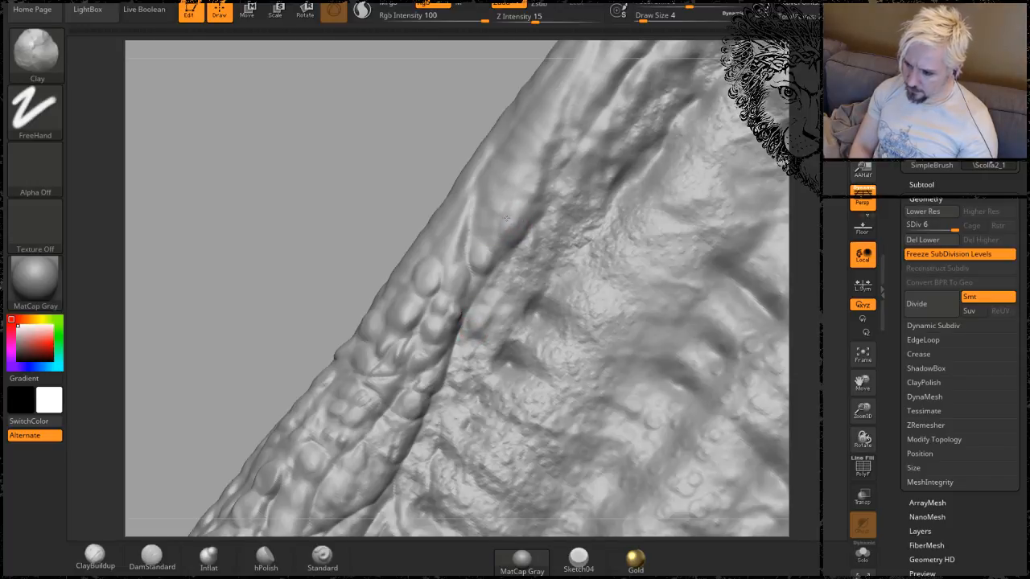
Set the Clay brush's Z Intensity to 24 and build up rounded scales on the smooth middle stretch of the ridge.
{"action": "left_click_drag", "start_coordinate": [535, 17], "coordinate": [545, 18]}
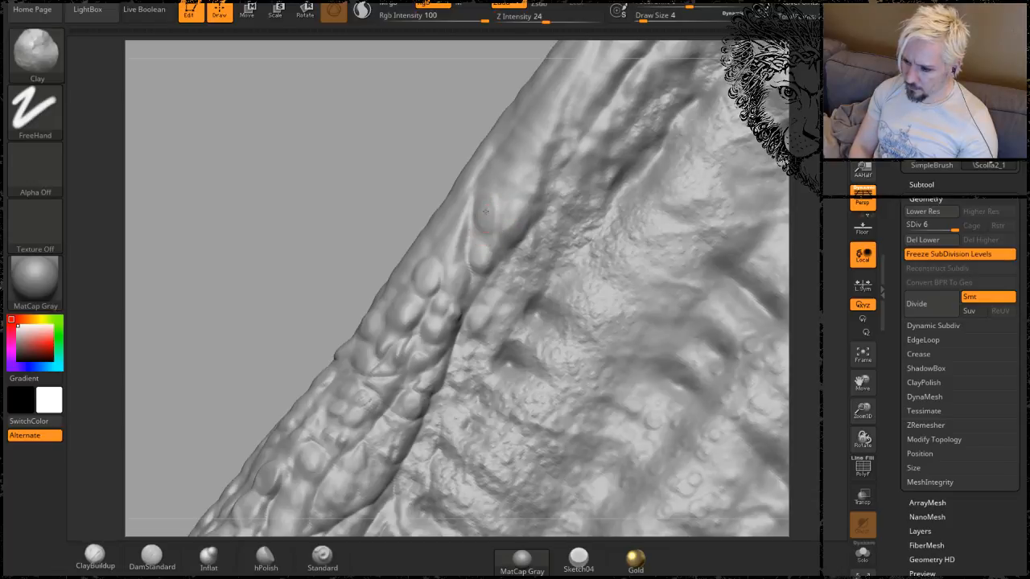
{"action": "left_click_drag", "start_coordinate": [375, 142], "coordinate": [420, 151]}
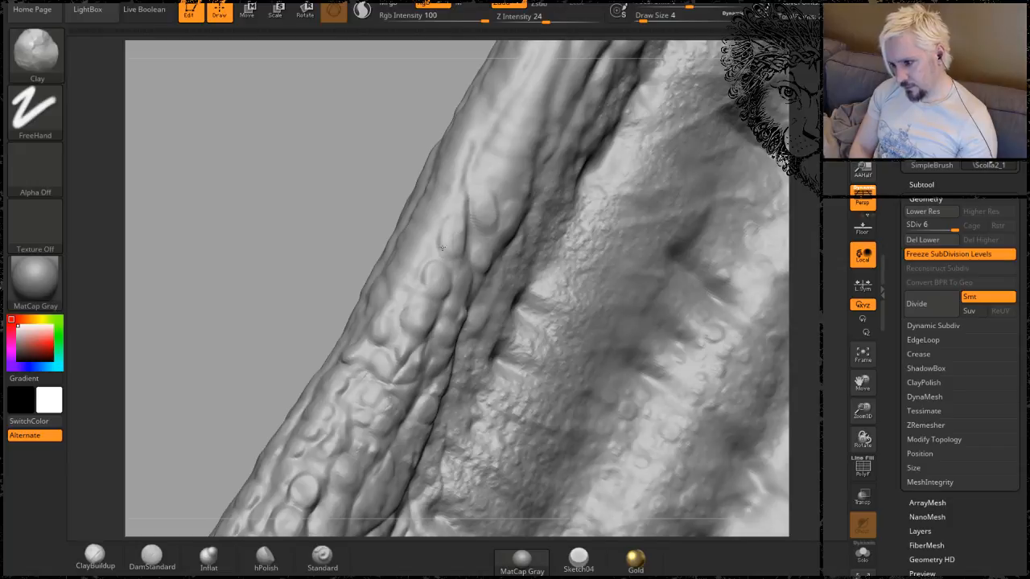
{"action": "mouse_move", "coordinate": [320, 175]}
{"action": "left_mouse_down"}
{"action": "mouse_move", "coordinate": [297, 184]}
{"action": "mouse_move", "coordinate": [429, 260]}
{"action": "left_mouse_up"}
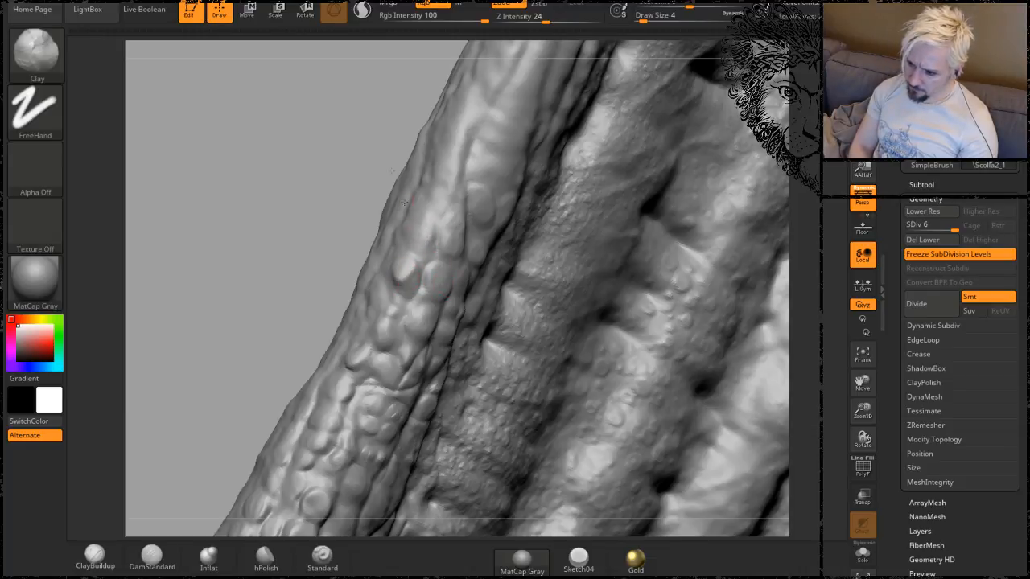
{"action": "left_click_drag", "start_coordinate": [330, 131], "coordinate": [277, 198], "text": "alt"}
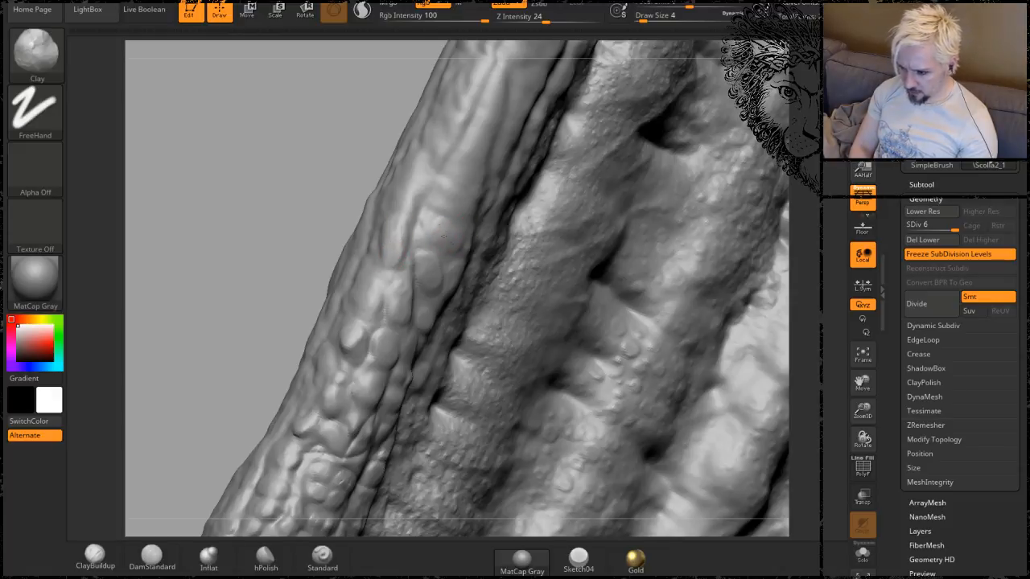
{"action": "mouse_move", "coordinate": [308, 181]}
{"action": "left_mouse_down", "text": "alt"}
{"action": "mouse_move", "coordinate": [265, 214]}
{"action": "mouse_move", "coordinate": [246, 166]}
{"action": "left_mouse_up", "text": "alt"}
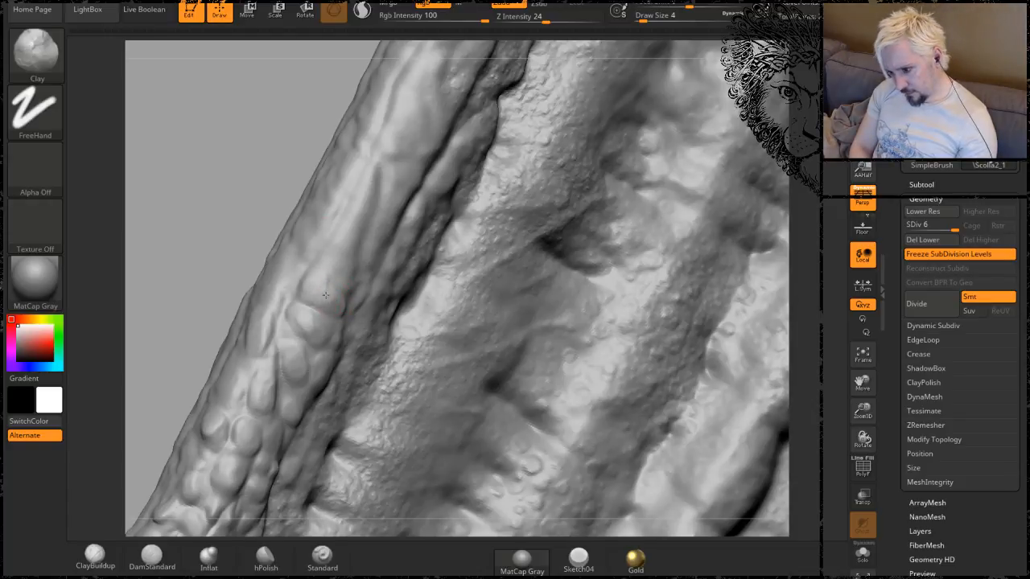
Add small elongated Clay scales beside the large ones, along the groove on the ridge's inner side.
{"action": "left_click_drag", "start_coordinate": [230, 129], "coordinate": [245, 134]}
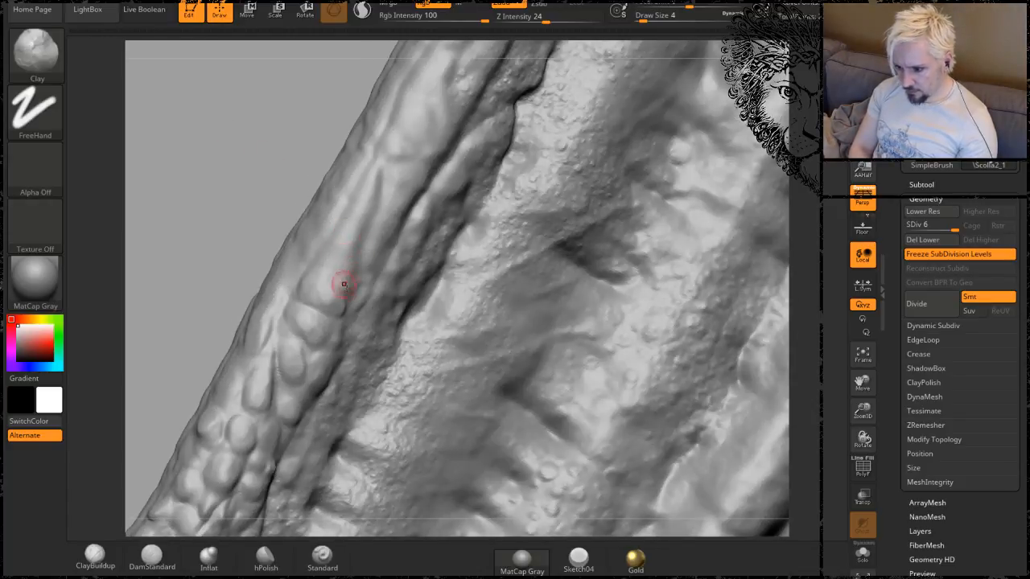
{"action": "mouse_move", "coordinate": [343, 236]}
{"action": "left_mouse_down"}
{"action": "mouse_move", "coordinate": [330, 269]}
{"action": "mouse_move", "coordinate": [342, 252]}
{"action": "left_mouse_up"}
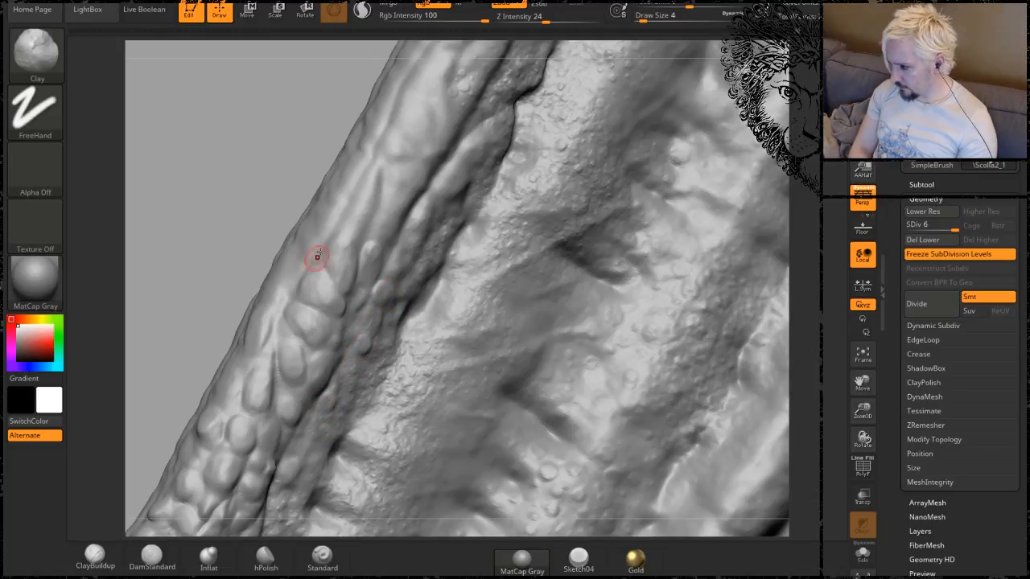
{"action": "left_click_drag", "start_coordinate": [232, 131], "coordinate": [226, 186], "text": "alt"}
{"action": "left_click_drag", "start_coordinate": [260, 156], "coordinate": [250, 147]}
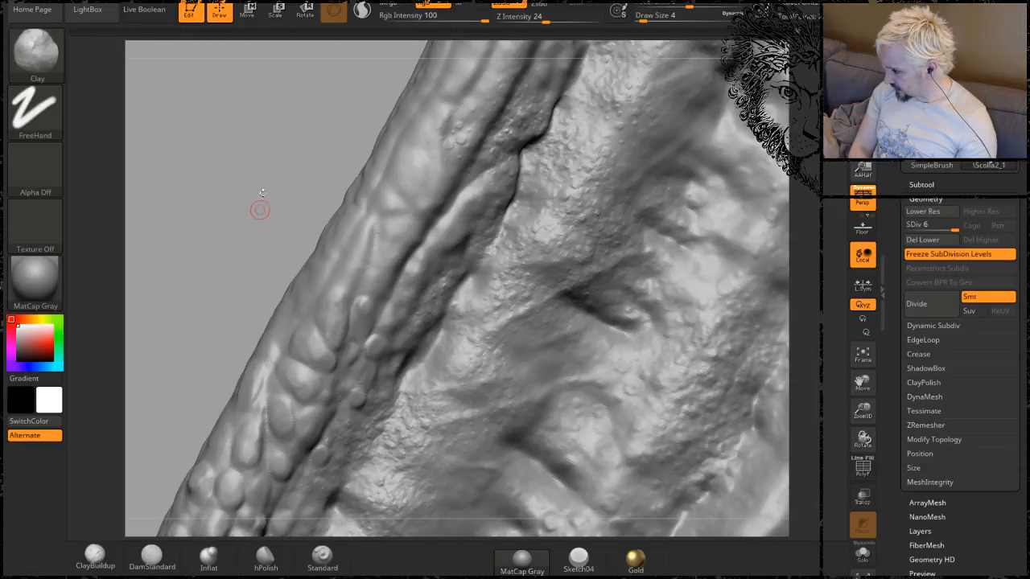
{"action": "left_click_drag", "start_coordinate": [273, 177], "coordinate": [391, 220]}
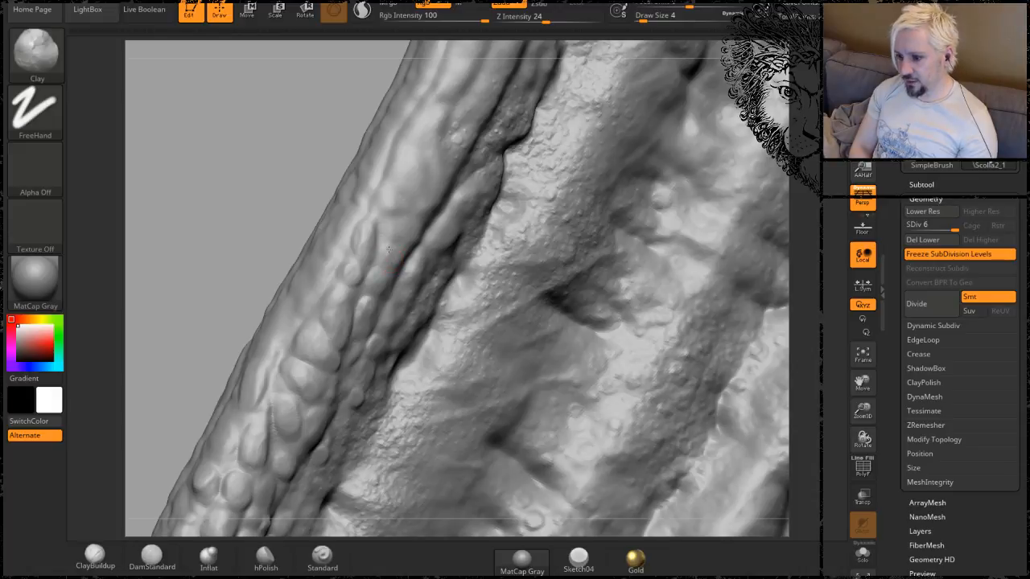
Continue the Clay scales farther up the ridge and onto the narrow strip along its inner groove.
{"action": "mouse_move", "coordinate": [281, 153]}
{"action": "left_mouse_down"}
{"action": "mouse_move", "coordinate": [279, 161]}
{"action": "mouse_move", "coordinate": [260, 144]}
{"action": "mouse_move", "coordinate": [265, 152]}
{"action": "left_mouse_up"}
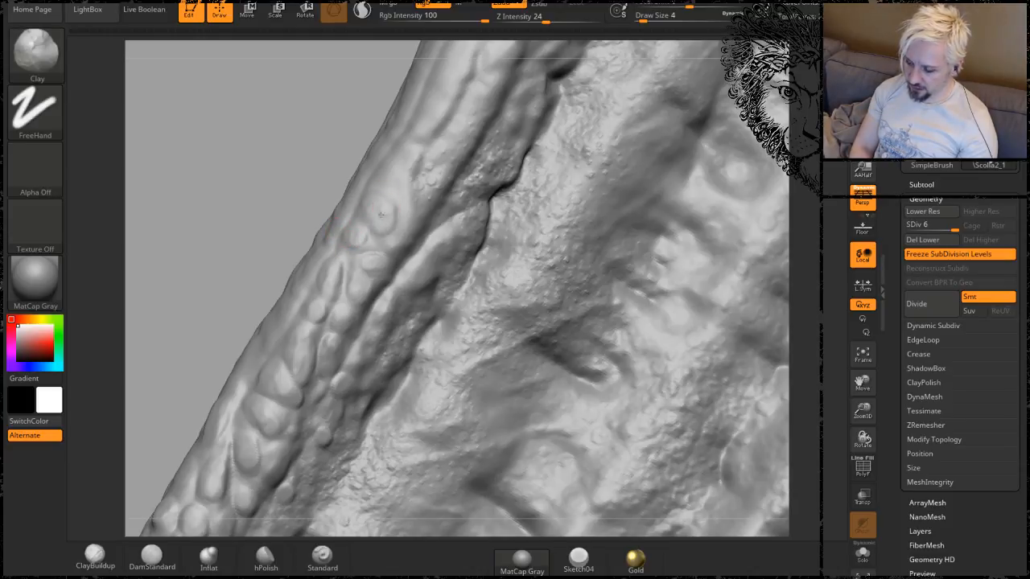
{"action": "left_click_drag", "start_coordinate": [299, 131], "coordinate": [291, 123]}
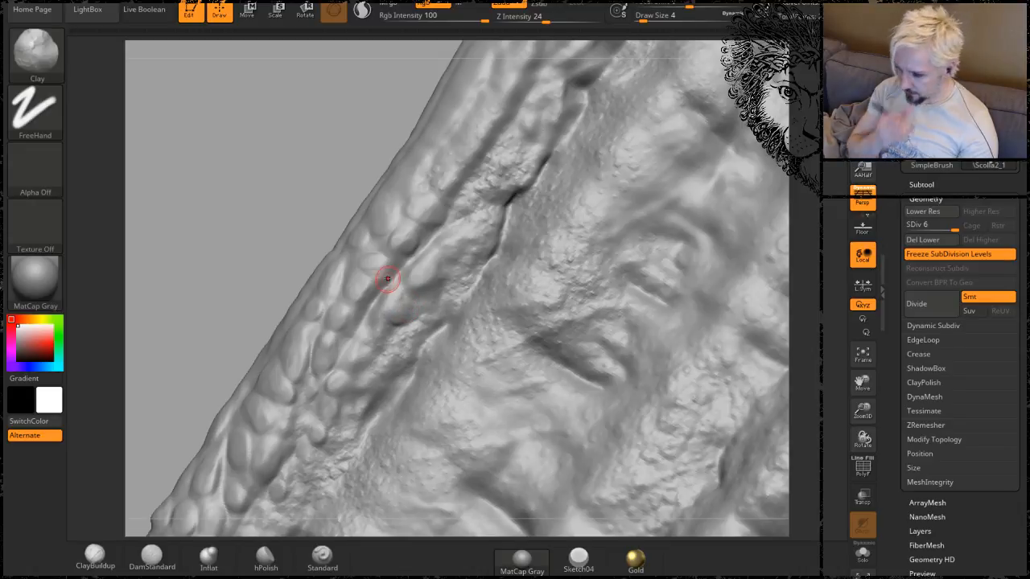
{"action": "mouse_move", "coordinate": [284, 219]}
{"action": "left_mouse_down"}
{"action": "mouse_move", "coordinate": [288, 168]}
{"action": "mouse_move", "coordinate": [328, 198]}
{"action": "left_mouse_up"}
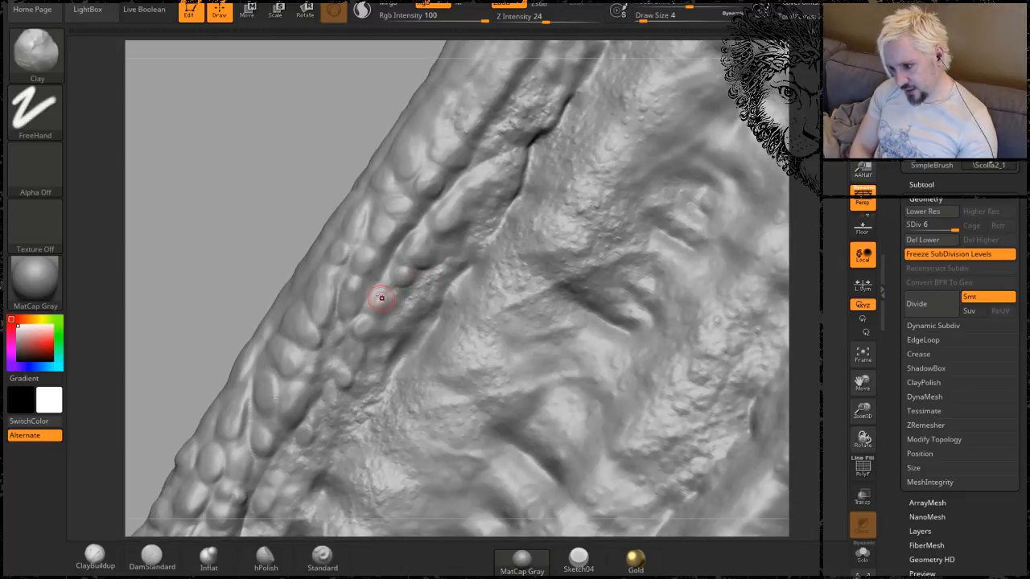
{"action": "left_click_drag", "start_coordinate": [286, 103], "coordinate": [281, 143]}
{"action": "left_click_drag", "start_coordinate": [285, 131], "coordinate": [277, 135]}
{"action": "left_click_drag", "start_coordinate": [341, 190], "coordinate": [345, 199]}
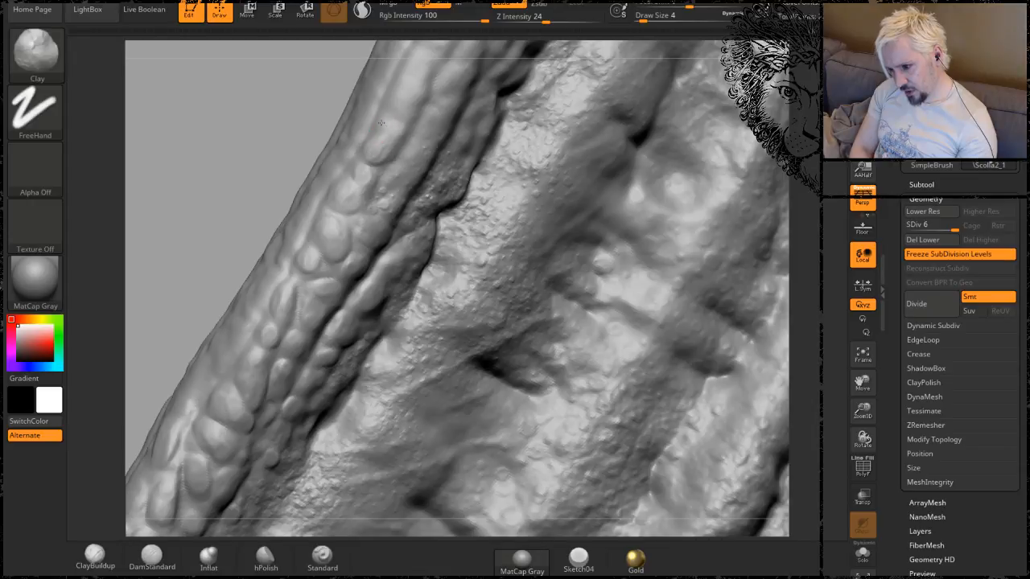
Build larger Clay scales across the crest of the upper ridge, filling the smooth area toward its outer edge.
{"action": "mouse_move", "coordinate": [241, 154]}
{"action": "left_mouse_down"}
{"action": "mouse_move", "coordinate": [239, 108]}
{"action": "mouse_move", "coordinate": [253, 106]}
{"action": "mouse_move", "coordinate": [367, 191]}
{"action": "left_mouse_up"}
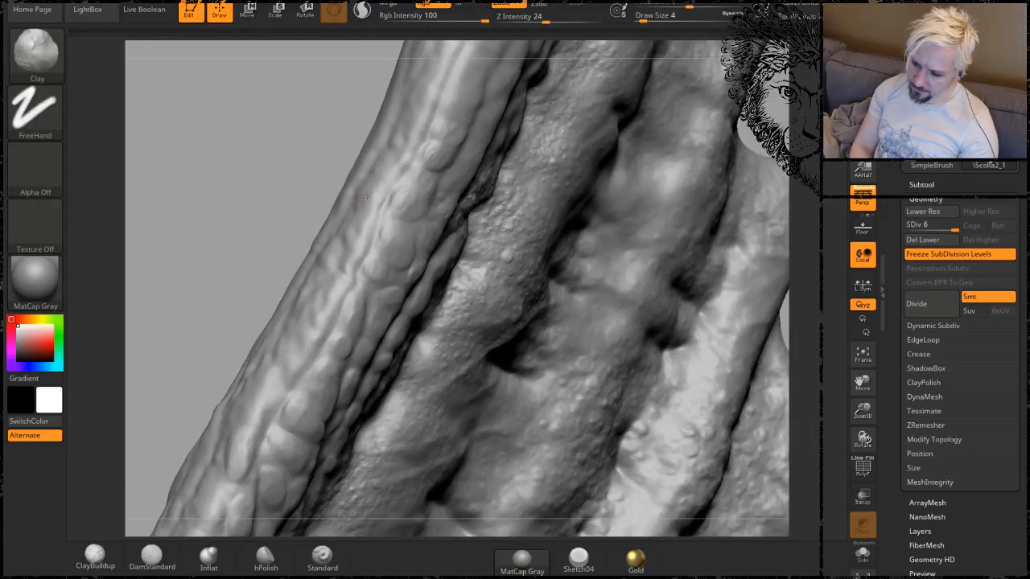
{"action": "mouse_move", "coordinate": [216, 152]}
{"action": "left_mouse_down"}
{"action": "mouse_move", "coordinate": [230, 126]}
{"action": "mouse_move", "coordinate": [338, 169]}
{"action": "mouse_move", "coordinate": [414, 183]}
{"action": "left_mouse_up"}
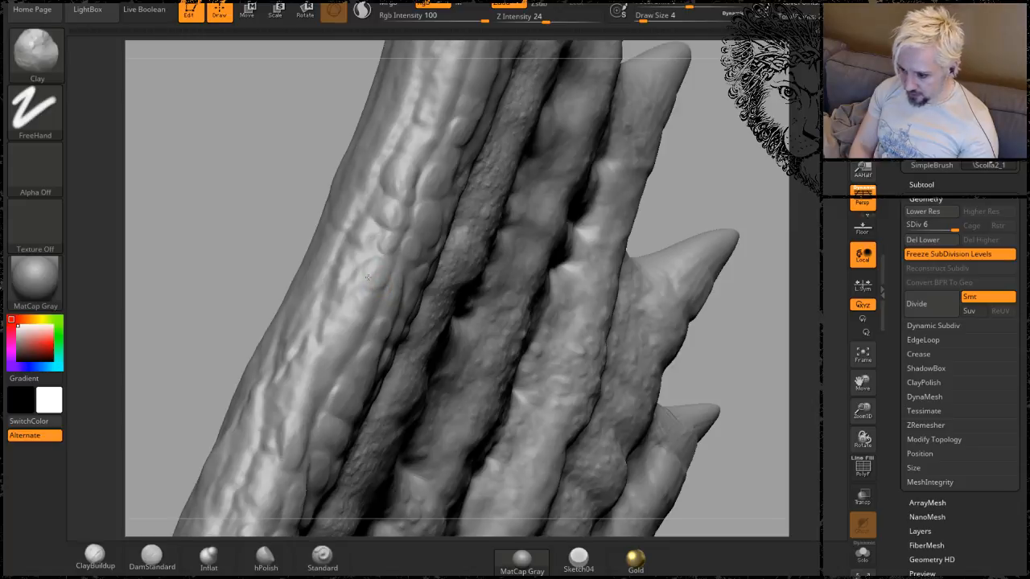
{"action": "left_click_drag", "start_coordinate": [178, 247], "coordinate": [192, 195], "text": "alt"}
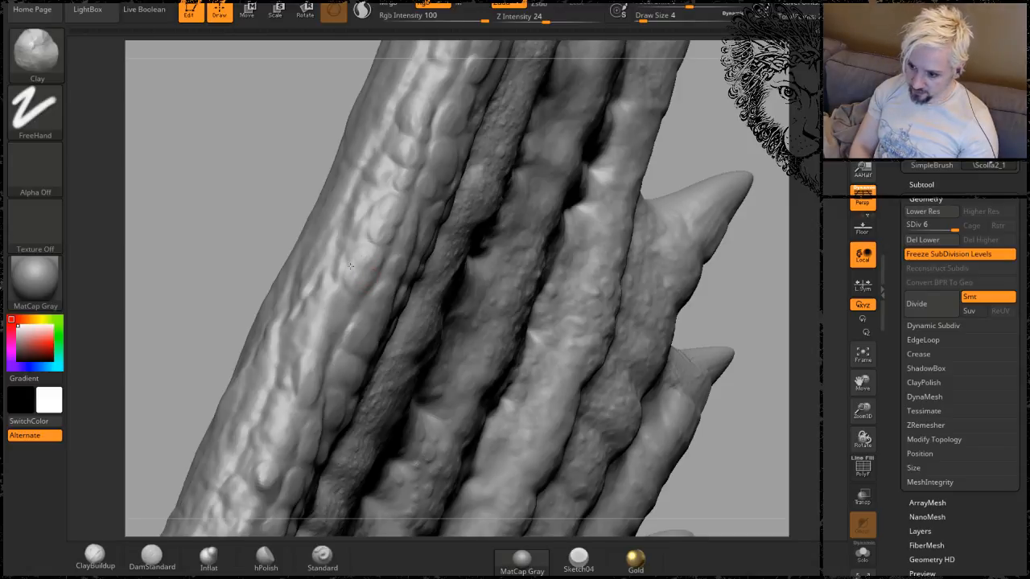
{"action": "mouse_move", "coordinate": [196, 194]}
{"action": "left_mouse_down"}
{"action": "mouse_move", "coordinate": [202, 147]}
{"action": "mouse_move", "coordinate": [170, 143]}
{"action": "left_mouse_up"}
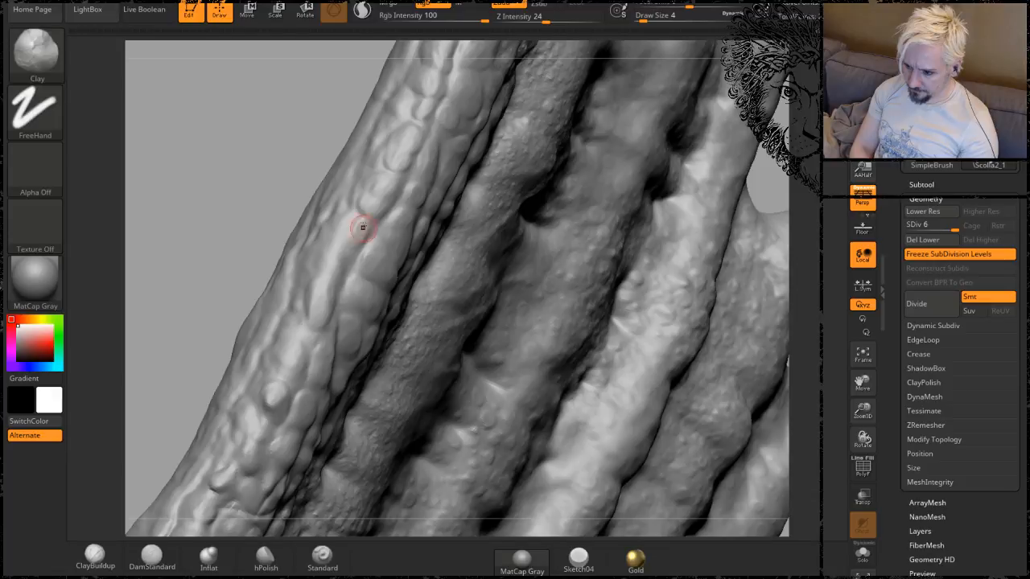
{"action": "mouse_move", "coordinate": [245, 155]}
{"action": "left_mouse_down"}
{"action": "mouse_move", "coordinate": [235, 148]}
{"action": "mouse_move", "coordinate": [313, 211]}
{"action": "left_mouse_up"}
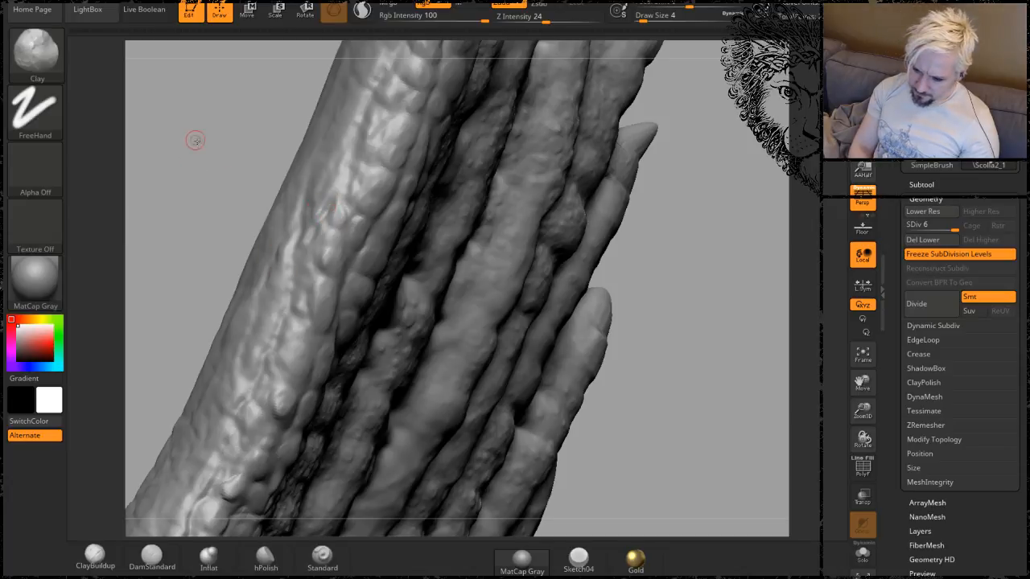
Dab a row of small round Clay scales along the ridge's outer rim, working from several angles.
{"action": "left_click_drag", "start_coordinate": [196, 140], "coordinate": [223, 153]}
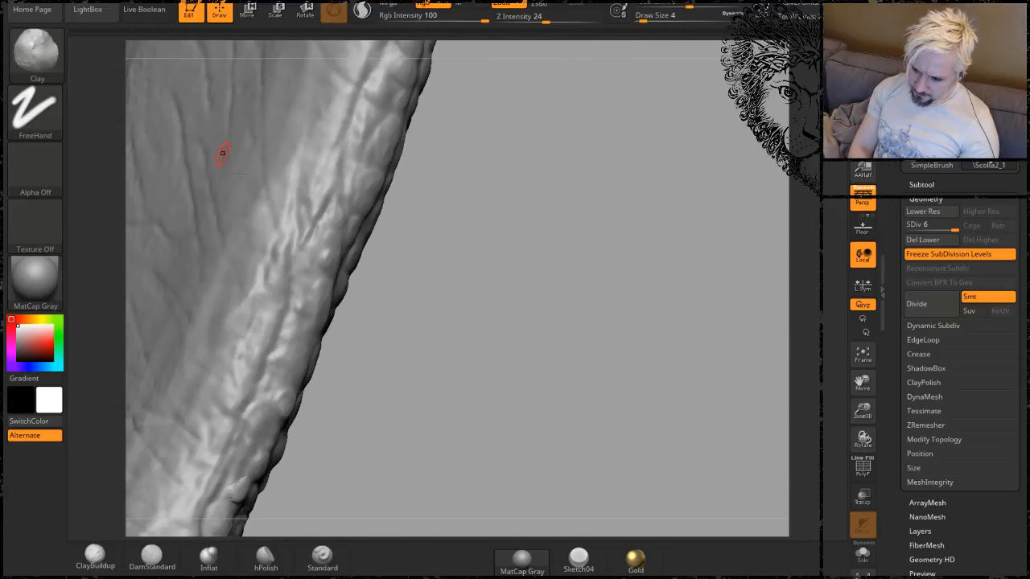
{"action": "left_click", "coordinate": [298, 302]}
{"action": "left_click", "coordinate": [291, 327]}
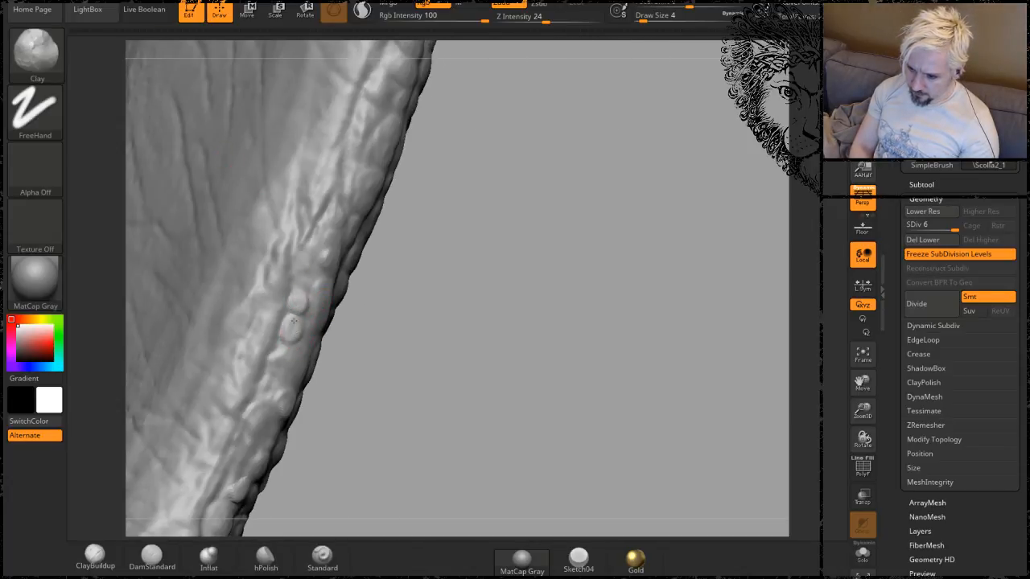
{"action": "left_click_drag", "start_coordinate": [415, 321], "coordinate": [400, 189]}
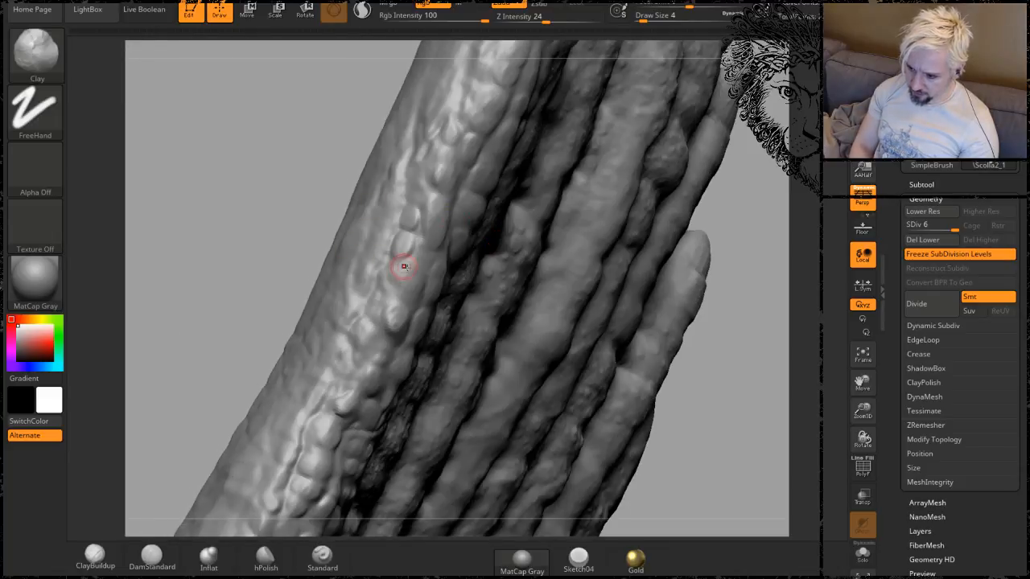
{"action": "left_click_drag", "start_coordinate": [260, 161], "coordinate": [542, 292]}
{"action": "mouse_move", "coordinate": [380, 307]}
{"action": "left_mouse_down"}
{"action": "mouse_move", "coordinate": [372, 297]}
{"action": "mouse_move", "coordinate": [385, 272]}
{"action": "left_mouse_up"}
{"action": "left_click_drag", "start_coordinate": [620, 327], "coordinate": [515, 279]}
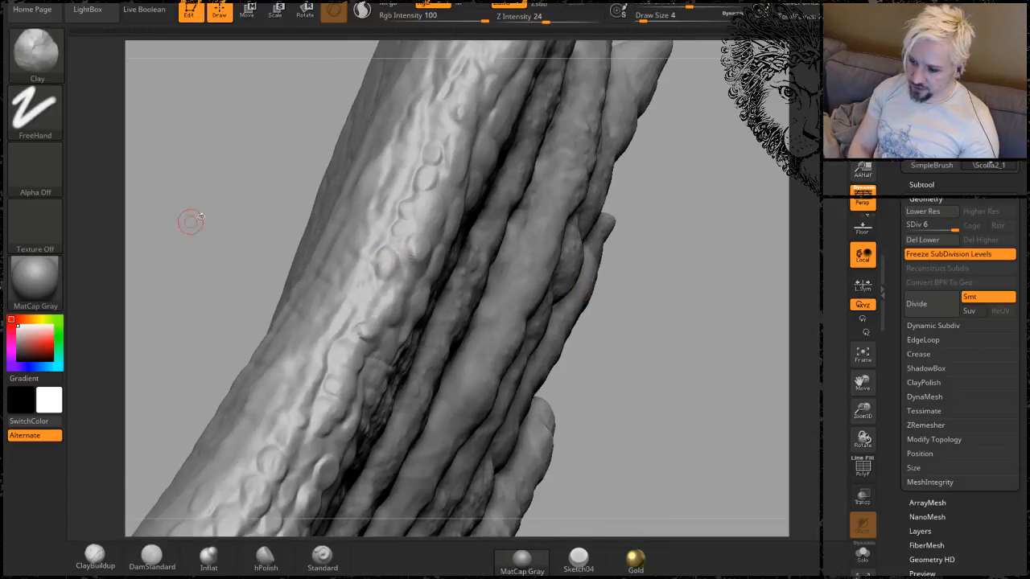
Dab a second row of small oval Clay scales beside the existing rim scales on the upper ridge, working down its crest.
{"action": "left_click_drag", "start_coordinate": [193, 223], "coordinate": [372, 300]}
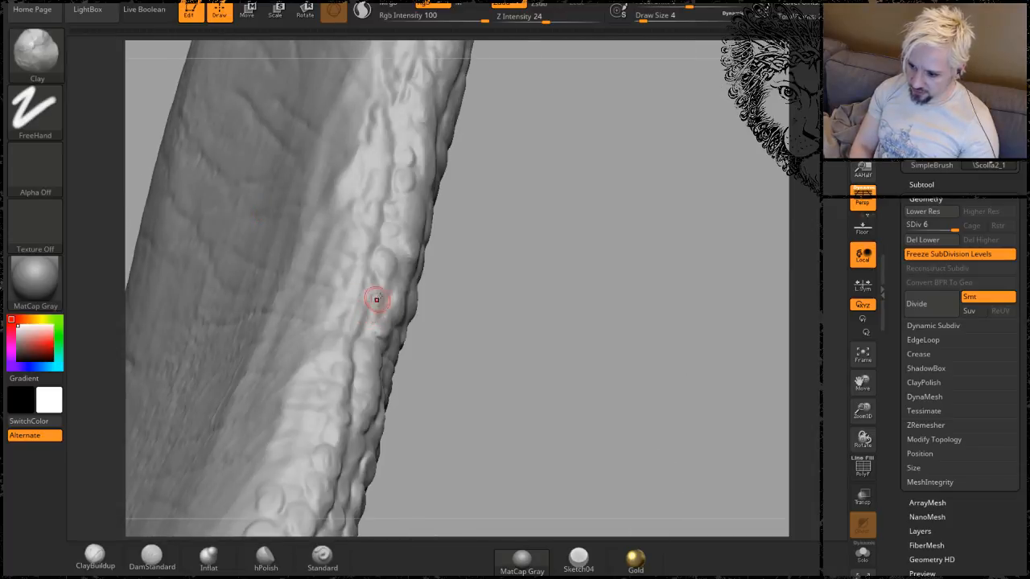
{"action": "left_click_drag", "start_coordinate": [551, 198], "coordinate": [387, 227]}
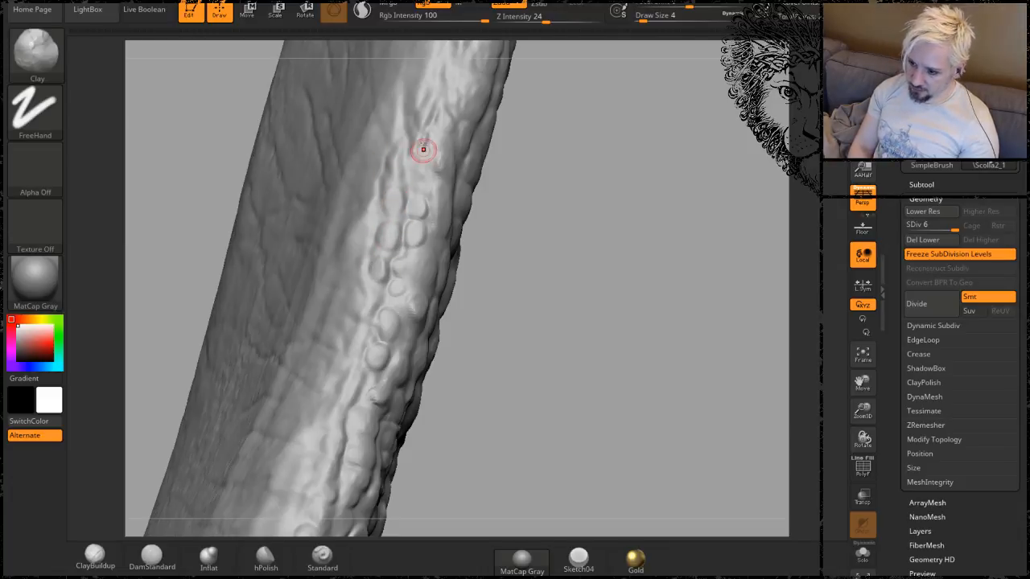
{"action": "left_click_drag", "start_coordinate": [547, 308], "coordinate": [587, 240], "text": "alt"}
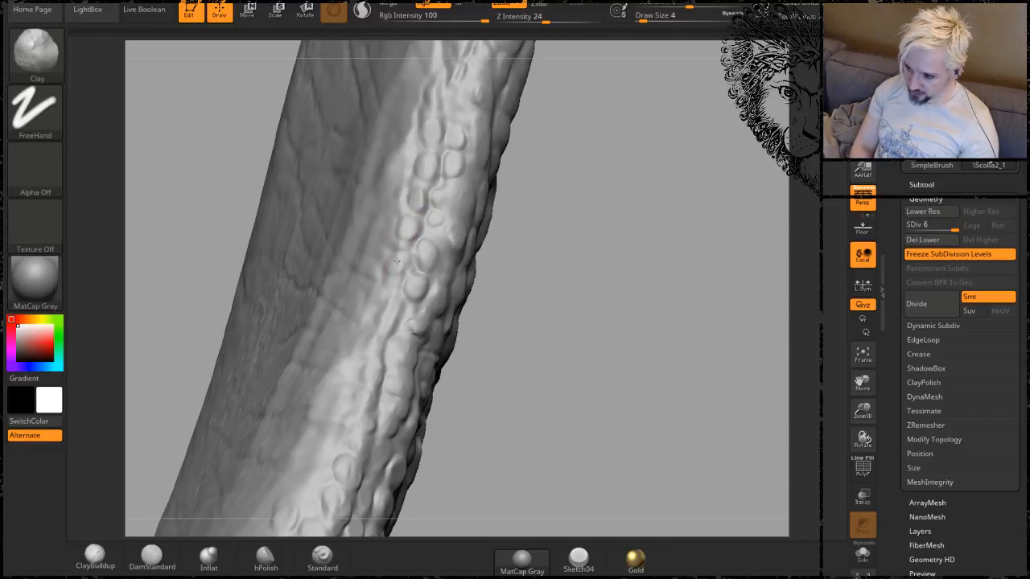
{"action": "left_click_drag", "start_coordinate": [396, 261], "coordinate": [388, 325]}
{"action": "mouse_move", "coordinate": [576, 335]}
{"action": "left_mouse_down"}
{"action": "mouse_move", "coordinate": [579, 289]}
{"action": "mouse_move", "coordinate": [561, 218]}
{"action": "left_mouse_up"}
{"action": "left_click_drag", "start_coordinate": [424, 264], "coordinate": [422, 265]}
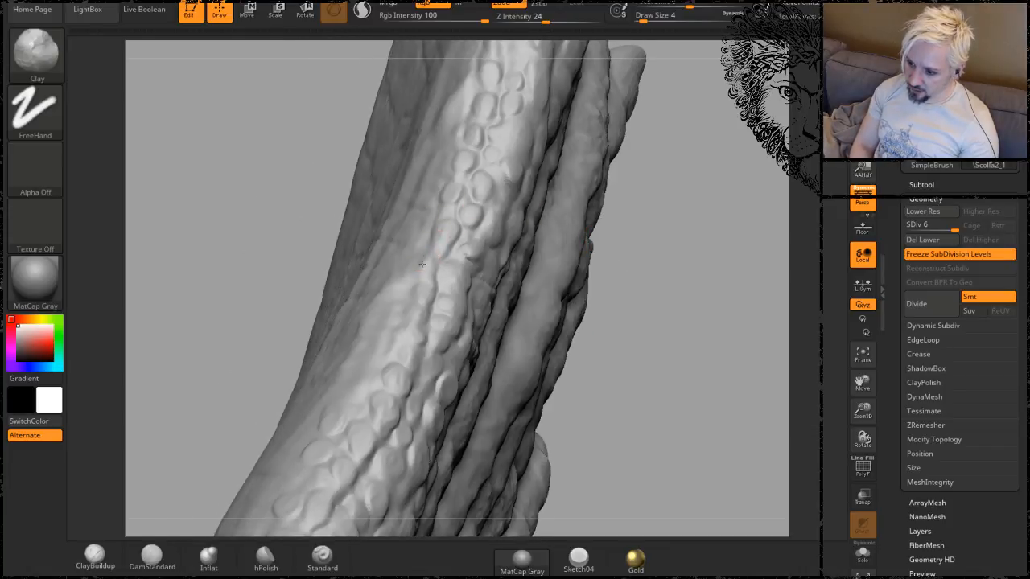
Extend the Clay scales down the ridge's membrane side, filling the smooth gap above the larger lower scales.
{"action": "mouse_move", "coordinate": [670, 227]}
{"action": "left_mouse_down"}
{"action": "mouse_move", "coordinate": [695, 223]}
{"action": "mouse_move", "coordinate": [686, 219]}
{"action": "left_mouse_up"}
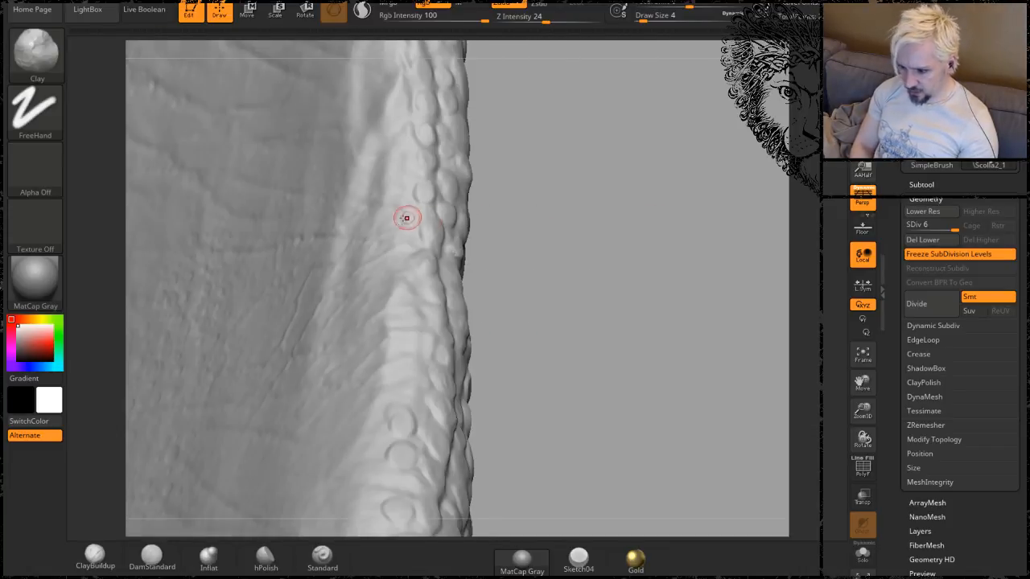
{"action": "left_click_drag", "start_coordinate": [404, 280], "coordinate": [408, 308]}
{"action": "left_click_drag", "start_coordinate": [631, 247], "coordinate": [575, 264]}
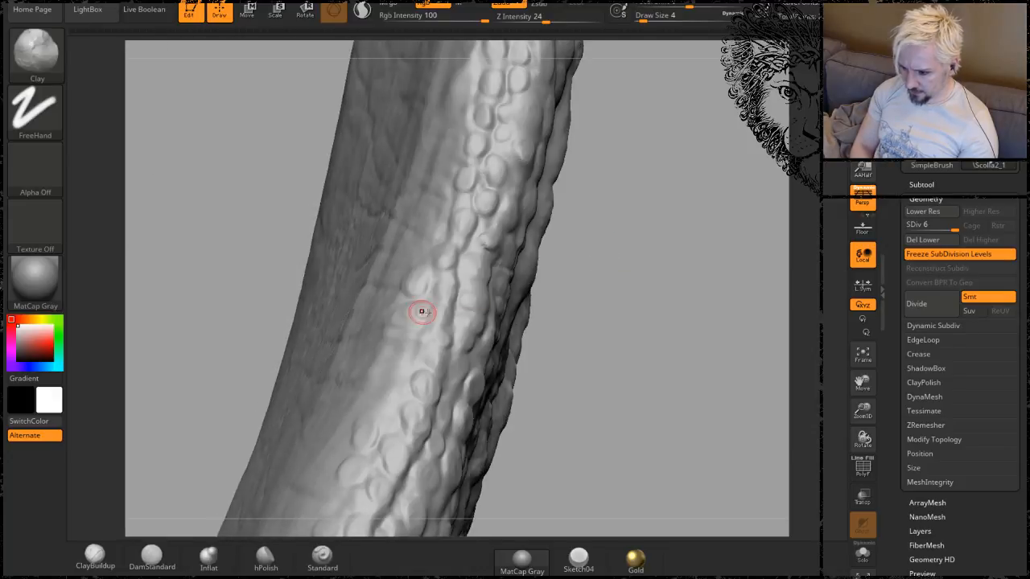
{"action": "mouse_move", "coordinate": [405, 347]}
{"action": "left_mouse_down"}
{"action": "mouse_move", "coordinate": [409, 333]}
{"action": "mouse_move", "coordinate": [394, 374]}
{"action": "mouse_move", "coordinate": [398, 359]}
{"action": "left_mouse_up"}
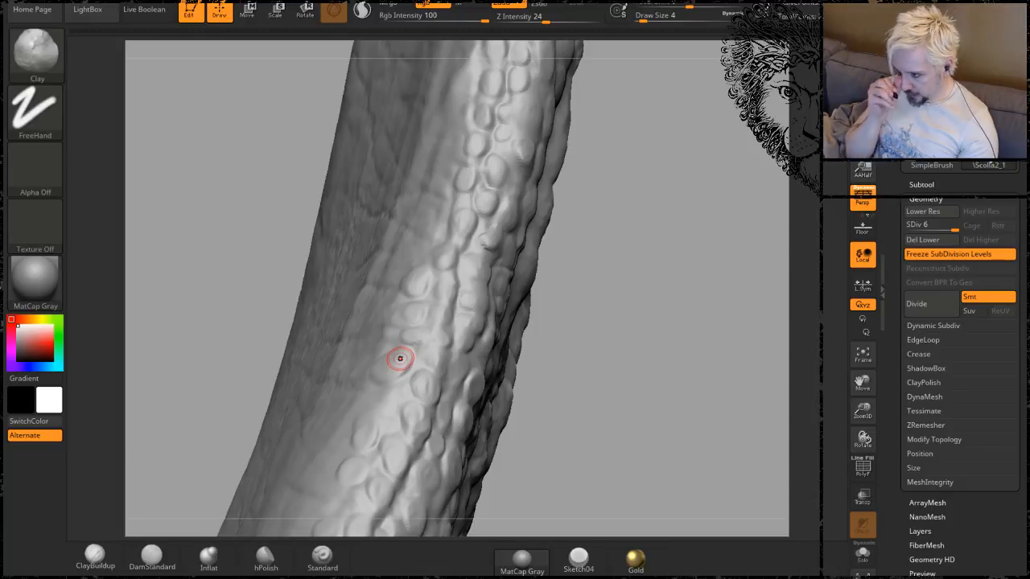
{"action": "left_click_drag", "start_coordinate": [674, 354], "coordinate": [628, 251], "text": "alt"}
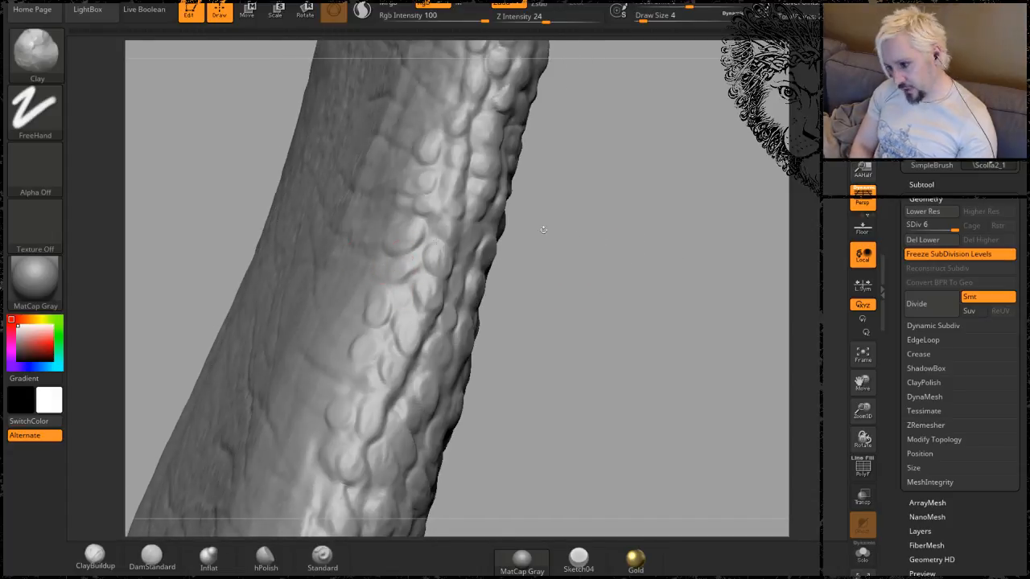
Add larger round Clay scales farther down the ridge, along the border with the smooth ear membrane.
{"action": "mouse_move", "coordinate": [590, 295]}
{"action": "left_mouse_down"}
{"action": "mouse_move", "coordinate": [620, 249]}
{"action": "mouse_move", "coordinate": [609, 241]}
{"action": "left_mouse_up"}
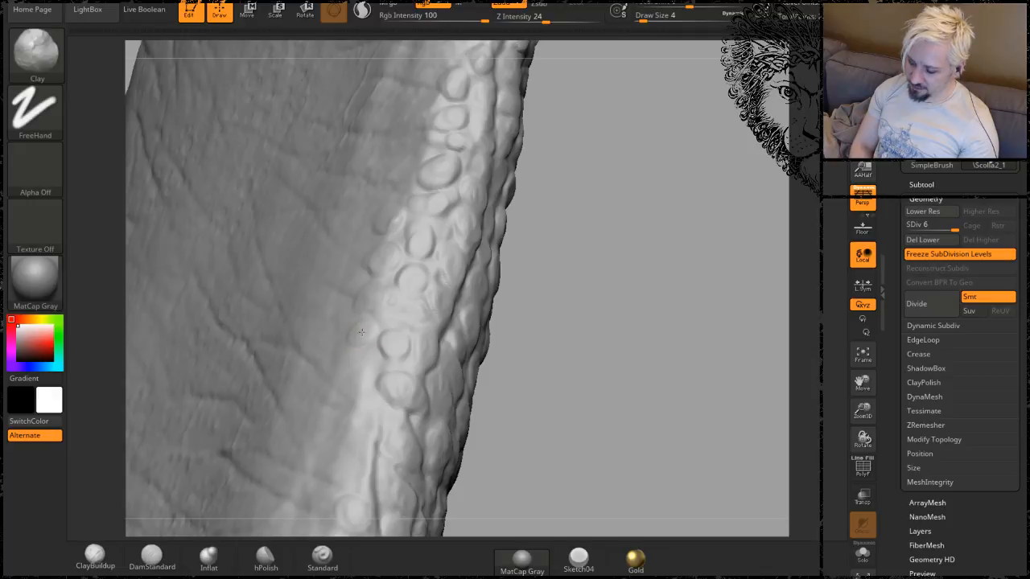
{"action": "left_click_drag", "start_coordinate": [582, 346], "coordinate": [485, 196]}
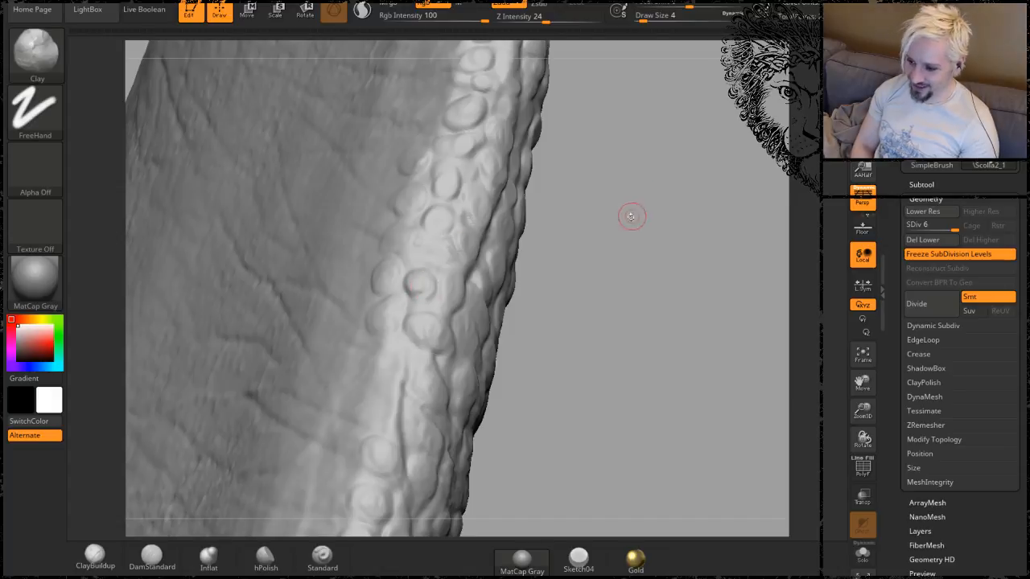
{"action": "mouse_move", "coordinate": [631, 216]}
{"action": "left_mouse_down"}
{"action": "mouse_move", "coordinate": [636, 225]}
{"action": "mouse_move", "coordinate": [478, 220]}
{"action": "left_mouse_up"}
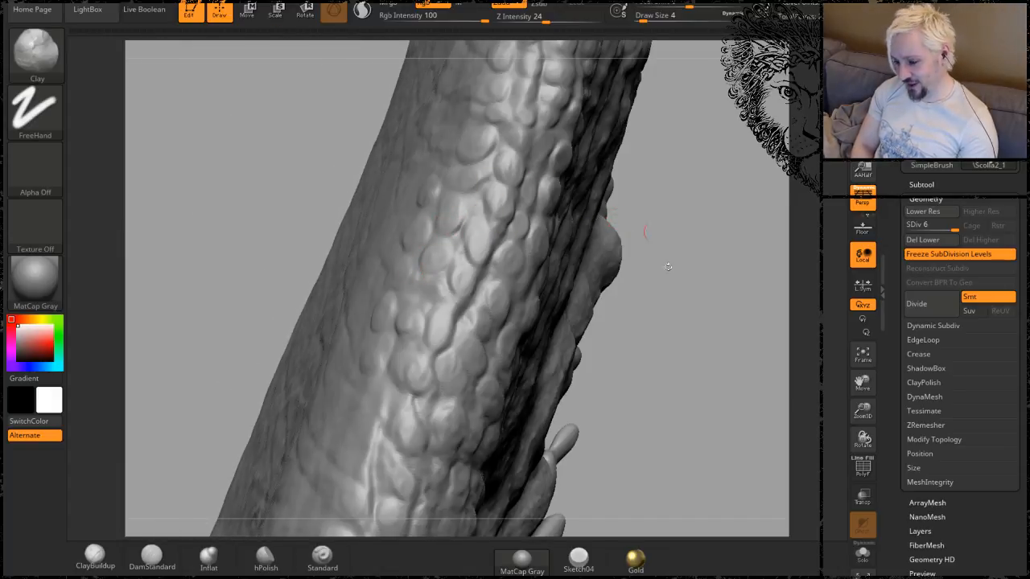
{"action": "left_click_drag", "start_coordinate": [692, 333], "coordinate": [479, 252]}
{"action": "mouse_move", "coordinate": [256, 158]}
{"action": "left_mouse_down"}
{"action": "mouse_move", "coordinate": [253, 185]}
{"action": "mouse_move", "coordinate": [381, 242]}
{"action": "left_mouse_up"}
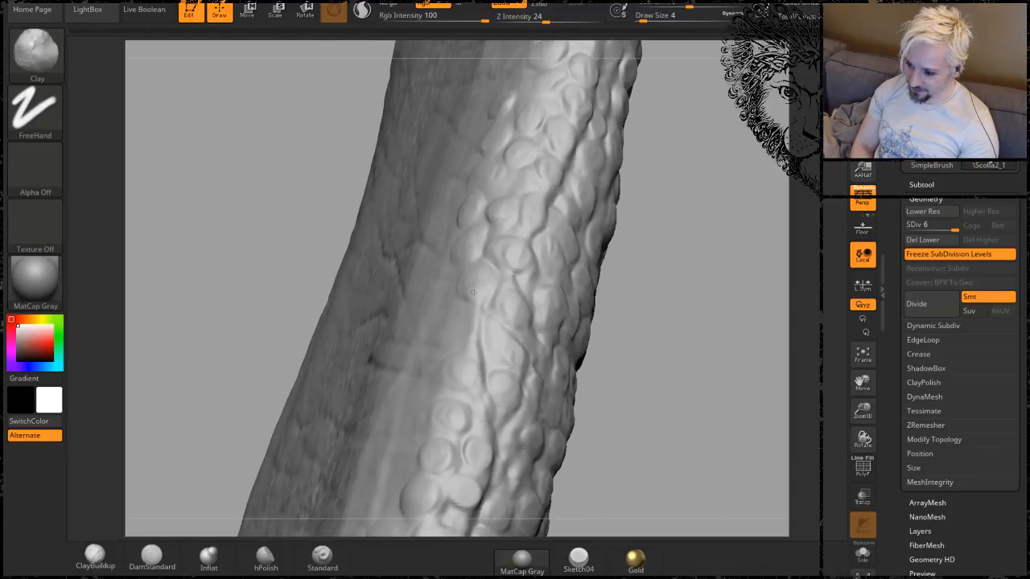
{"action": "left_click_drag", "start_coordinate": [711, 306], "coordinate": [676, 249]}
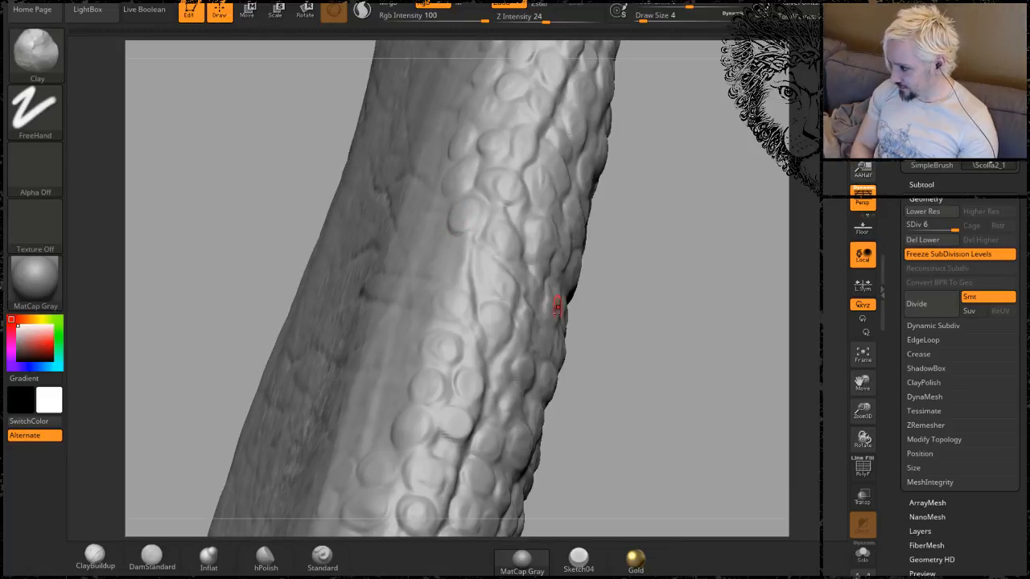
Fill the remaining gap between the large scale clusters on the lower ridge with small Clay scales around the crease.
{"action": "key", "text": "shift+d"}
{"action": "mouse_move", "coordinate": [664, 293]}
{"action": "left_mouse_down"}
{"action": "mouse_move", "coordinate": [678, 293]}
{"action": "mouse_move", "coordinate": [669, 286]}
{"action": "left_mouse_up"}
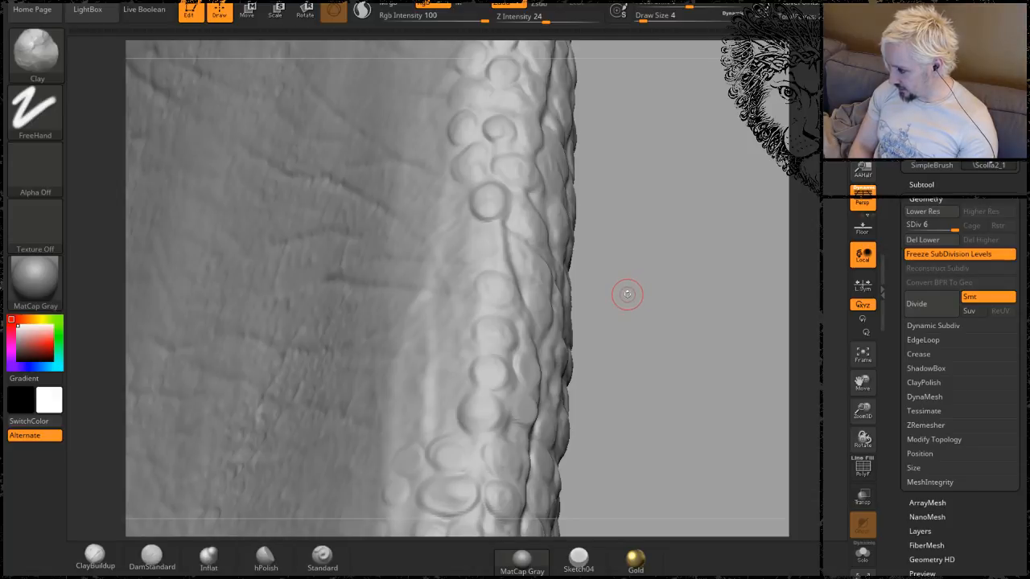
{"action": "mouse_move", "coordinate": [681, 298]}
{"action": "left_mouse_down"}
{"action": "mouse_move", "coordinate": [666, 301]}
{"action": "mouse_move", "coordinate": [663, 319]}
{"action": "mouse_move", "coordinate": [428, 244]}
{"action": "left_mouse_up"}
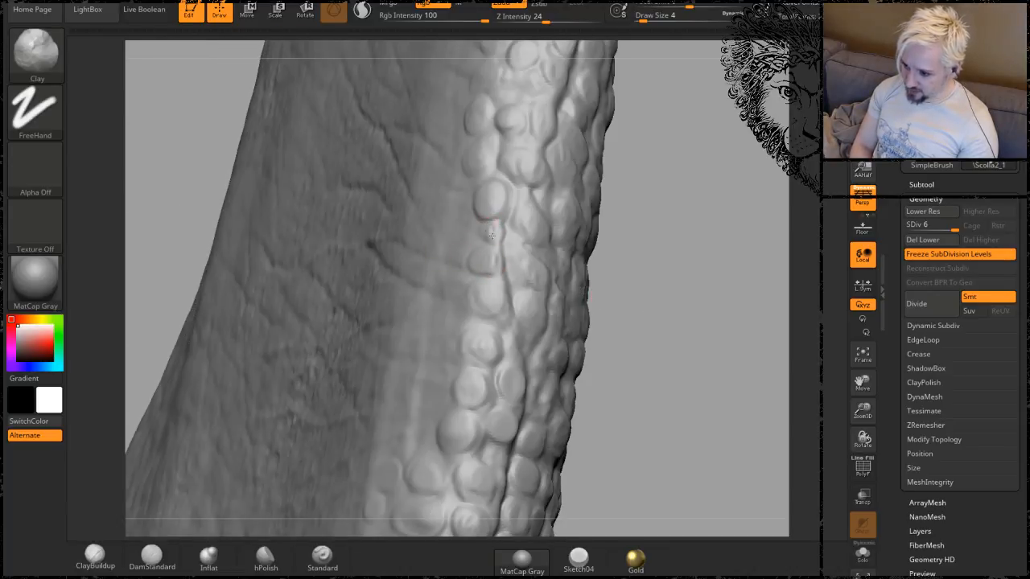
{"action": "left_click_drag", "start_coordinate": [678, 289], "coordinate": [663, 319]}
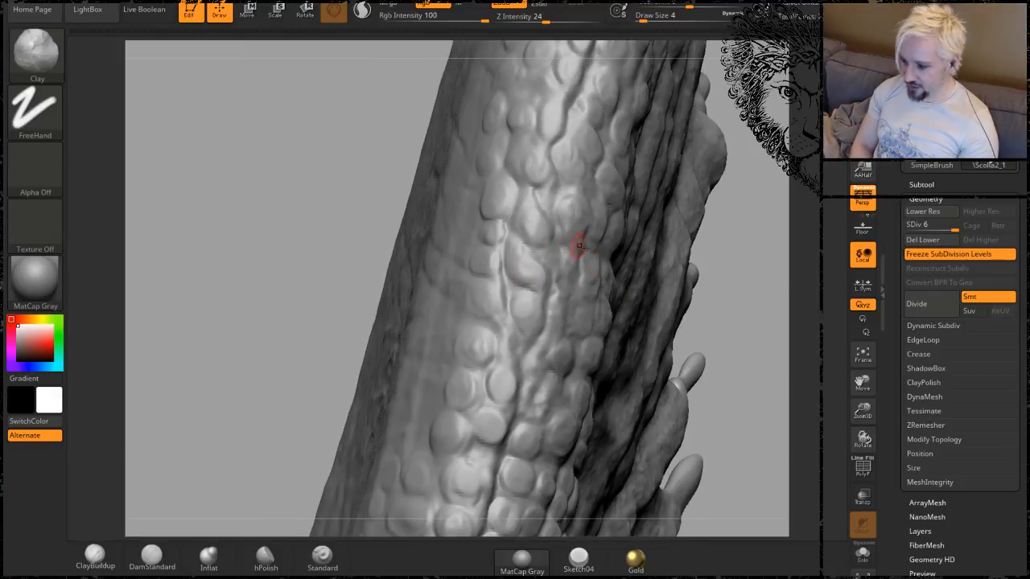
{"action": "left_click_drag", "start_coordinate": [531, 341], "coordinate": [527, 328]}
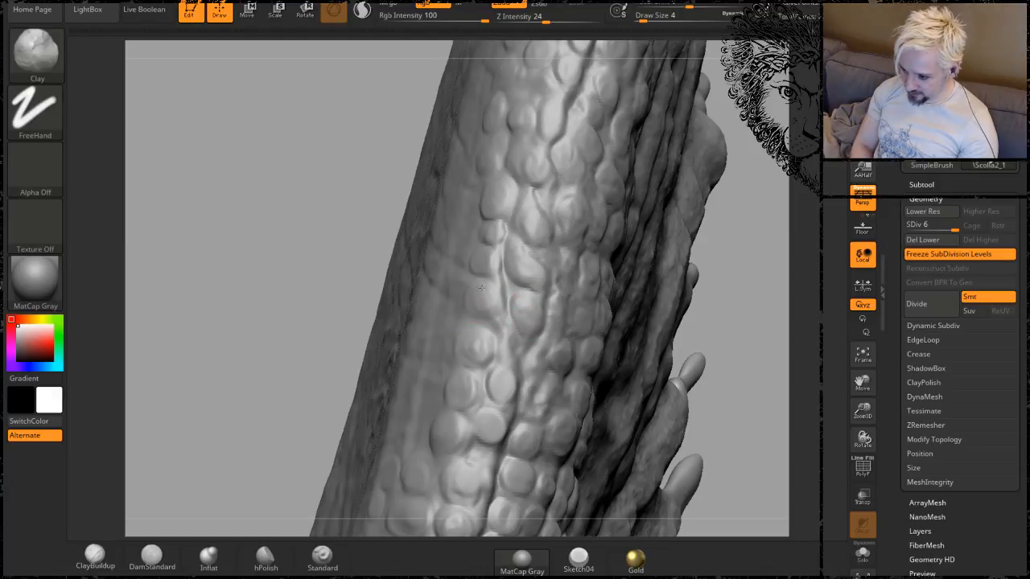
Inspect the ridge's underlying form three subdivision levels down, and return to the highest level.
{"action": "key", "text": "shift+d"}
{"action": "key", "text": "shift+d"}
{"action": "key", "text": "shift+d"}
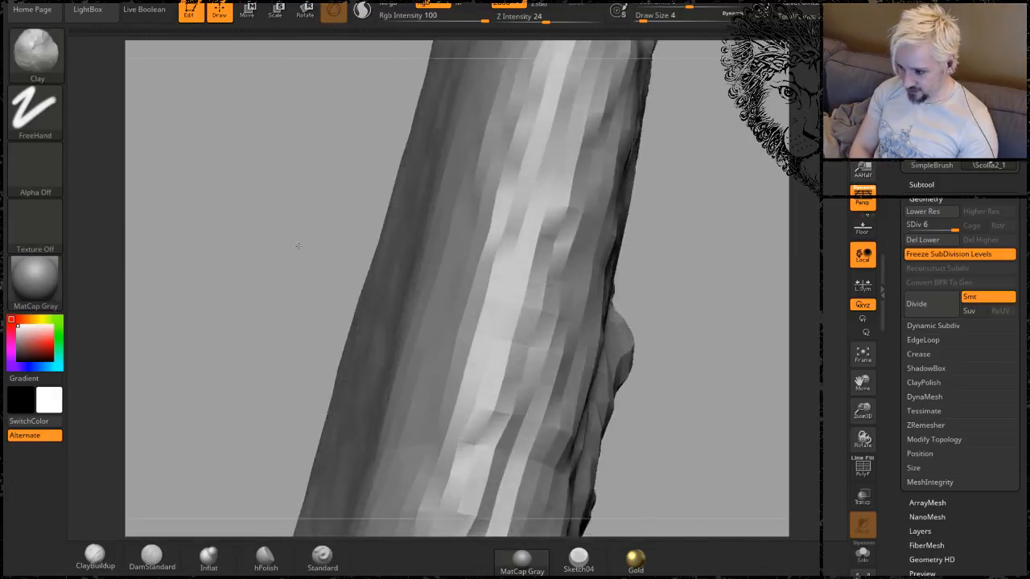
{"action": "key", "text": "d"}
{"action": "key", "text": "d"}
{"action": "key", "text": "d"}
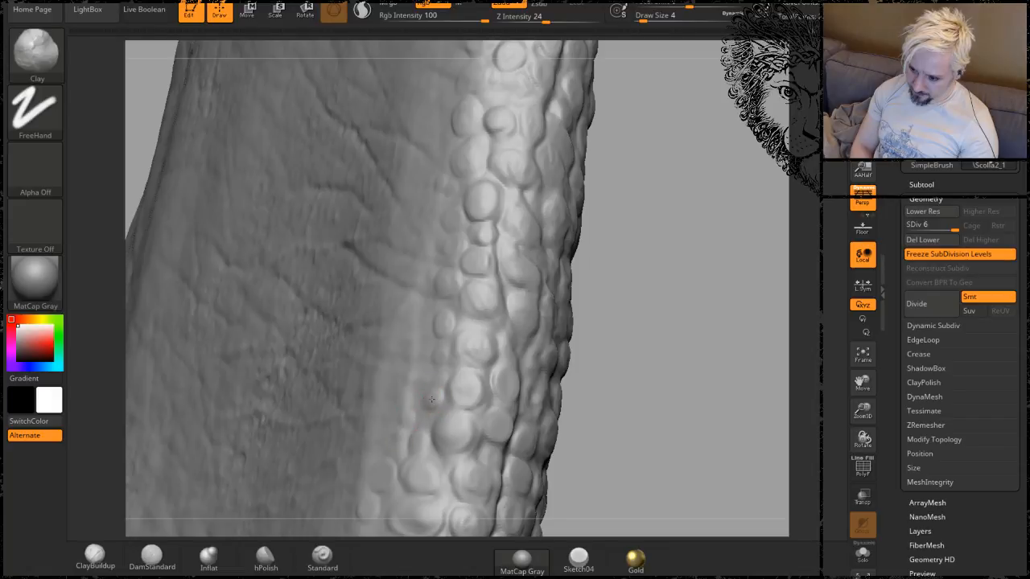
Add an outer row of smaller Clay scales where the ridge meets the ear membrane, working back up the ridge.
{"action": "mouse_move", "coordinate": [686, 328]}
{"action": "left_mouse_down"}
{"action": "mouse_move", "coordinate": [674, 286]}
{"action": "mouse_move", "coordinate": [319, 121]}
{"action": "mouse_move", "coordinate": [279, 271]}
{"action": "left_mouse_up"}
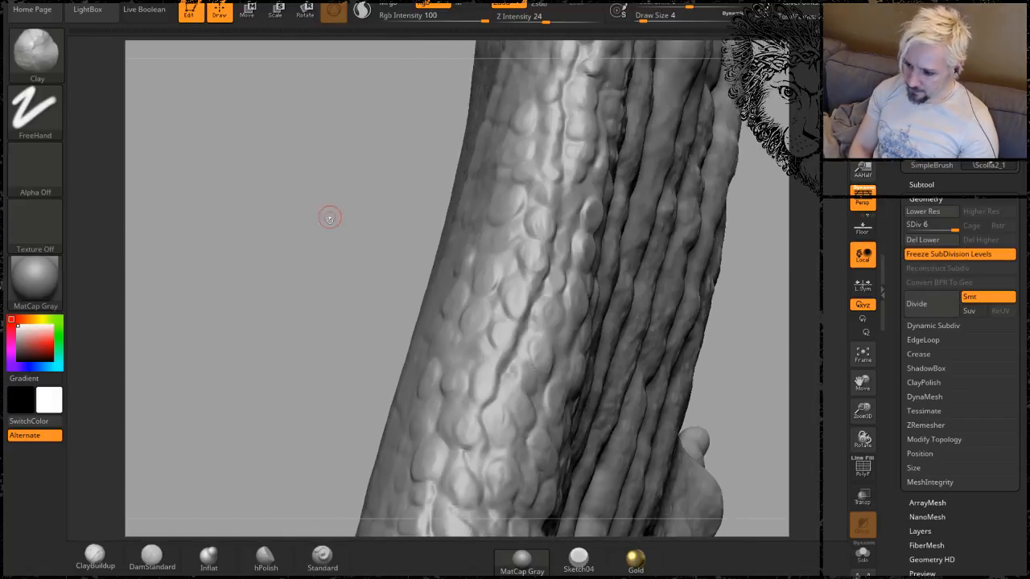
{"action": "left_click_drag", "start_coordinate": [330, 217], "coordinate": [410, 285]}
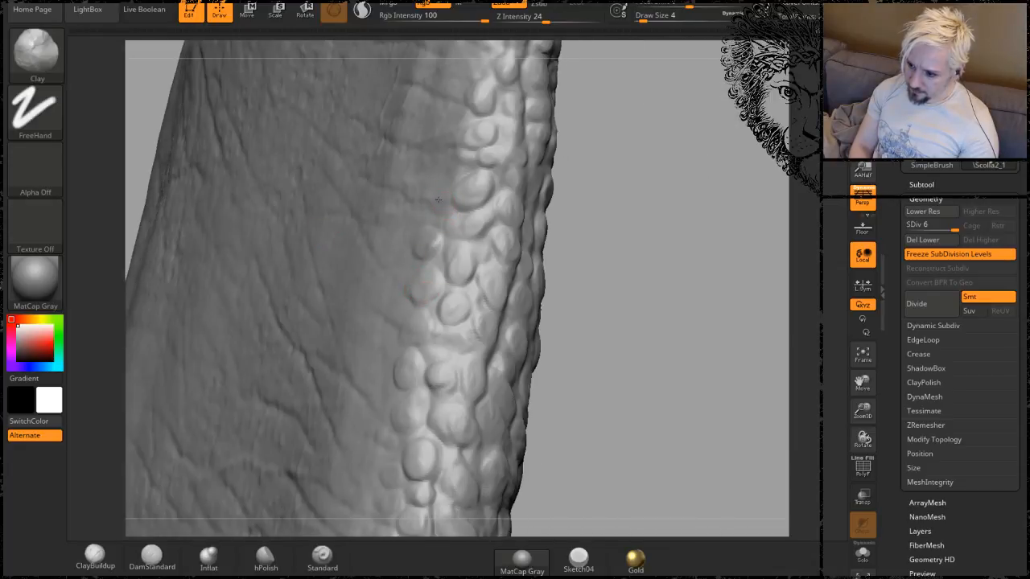
{"action": "left_click_drag", "start_coordinate": [703, 132], "coordinate": [482, 257]}
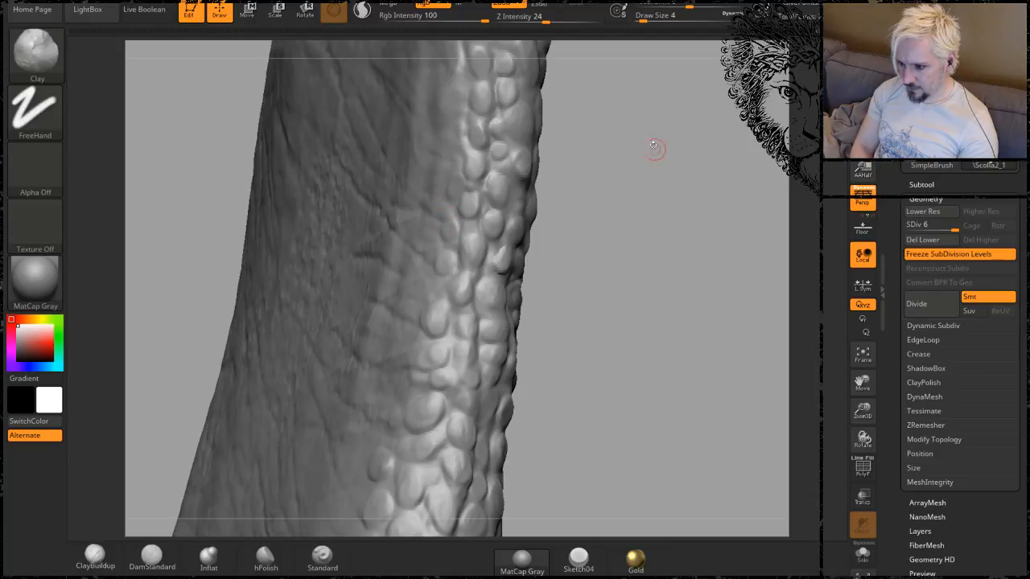
{"action": "left_click_drag", "start_coordinate": [654, 147], "coordinate": [405, 257]}
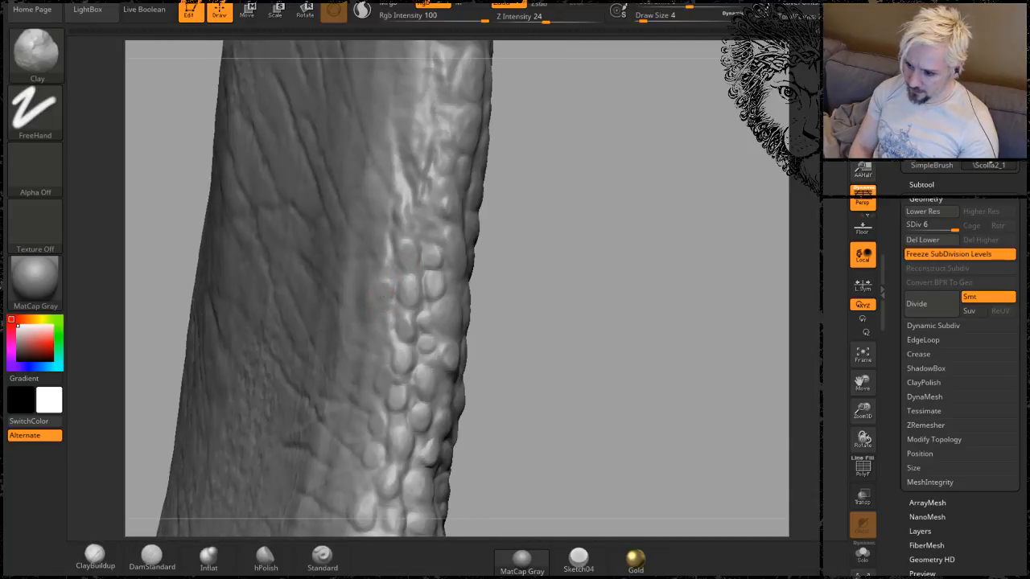
Build small Clay scales over the wrinkled area above the finished rows, blending them into the ridge's upper crest.
{"action": "mouse_move", "coordinate": [627, 154]}
{"action": "left_mouse_down"}
{"action": "mouse_move", "coordinate": [577, 236]}
{"action": "mouse_move", "coordinate": [391, 395]}
{"action": "left_mouse_up"}
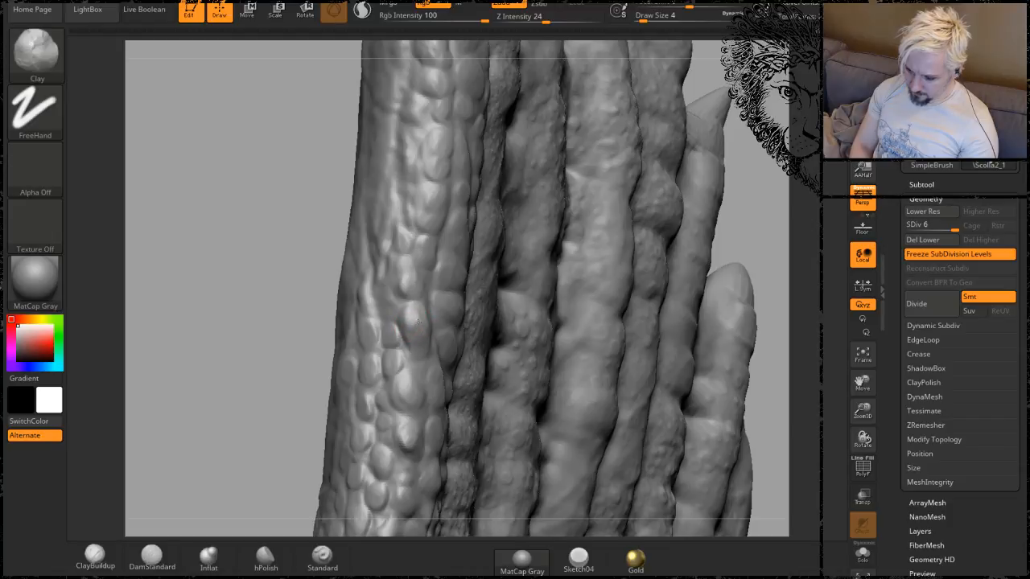
{"action": "mouse_move", "coordinate": [253, 216]}
{"action": "left_mouse_down"}
{"action": "mouse_move", "coordinate": [305, 241]}
{"action": "mouse_move", "coordinate": [425, 357]}
{"action": "left_mouse_up"}
{"action": "mouse_move", "coordinate": [555, 331]}
{"action": "left_mouse_down"}
{"action": "mouse_move", "coordinate": [571, 311]}
{"action": "mouse_move", "coordinate": [623, 310]}
{"action": "mouse_move", "coordinate": [639, 223]}
{"action": "mouse_move", "coordinate": [602, 281]}
{"action": "mouse_move", "coordinate": [439, 390]}
{"action": "left_mouse_up"}
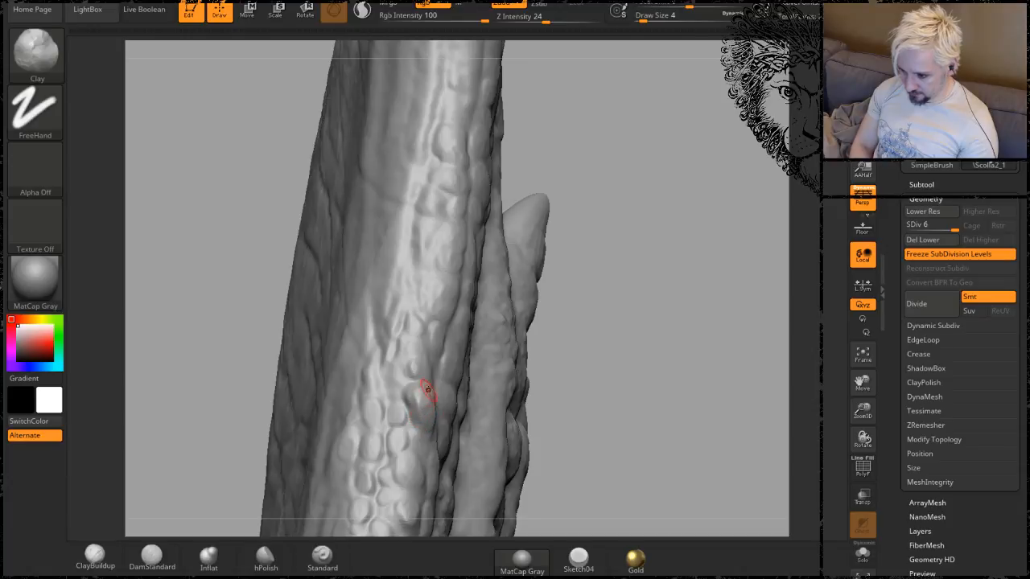
{"action": "left_click_drag", "start_coordinate": [577, 208], "coordinate": [653, 292]}
{"action": "mouse_move", "coordinate": [575, 315]}
{"action": "left_mouse_down"}
{"action": "mouse_move", "coordinate": [581, 330]}
{"action": "mouse_move", "coordinate": [346, 287]}
{"action": "mouse_move", "coordinate": [358, 261]}
{"action": "mouse_move", "coordinate": [301, 237]}
{"action": "left_mouse_up"}
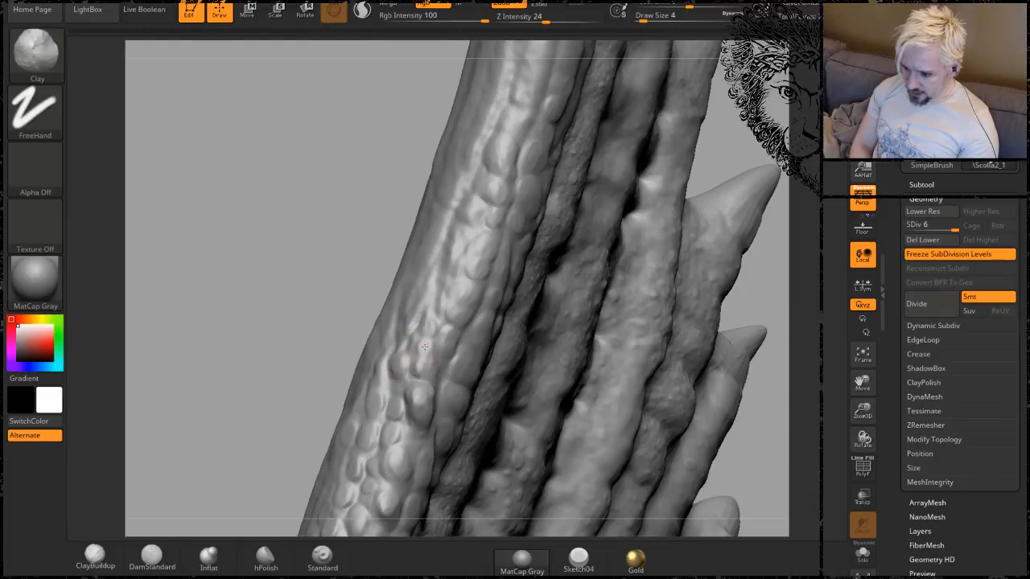
Continue with larger paired oval Clay scales up the smooth outer side of the ridge's crest.
{"action": "left_click_drag", "start_coordinate": [319, 186], "coordinate": [289, 238], "text": "alt"}
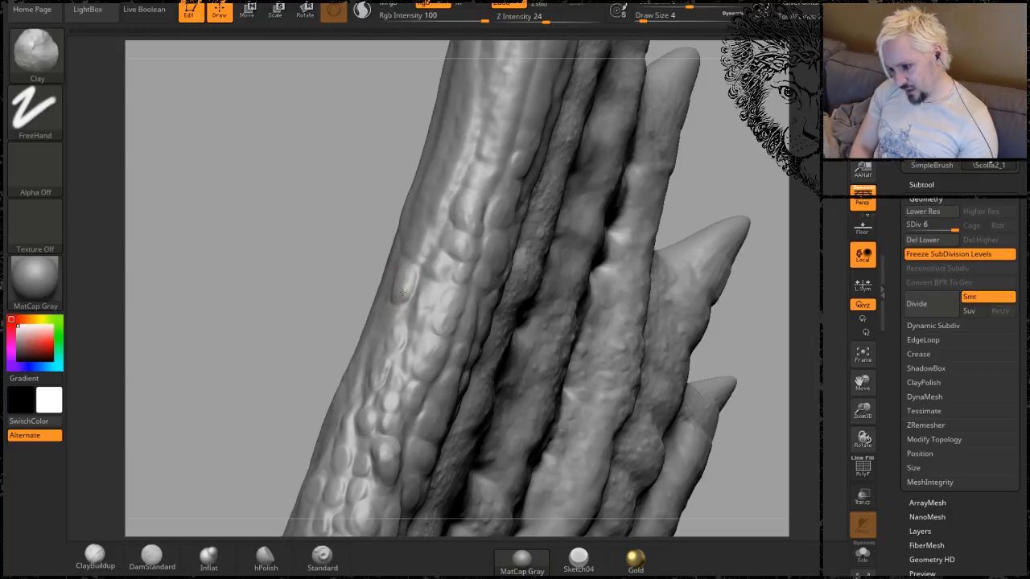
{"action": "mouse_move", "coordinate": [345, 168]}
{"action": "left_mouse_down"}
{"action": "mouse_move", "coordinate": [296, 196]}
{"action": "mouse_move", "coordinate": [342, 237]}
{"action": "left_mouse_up"}
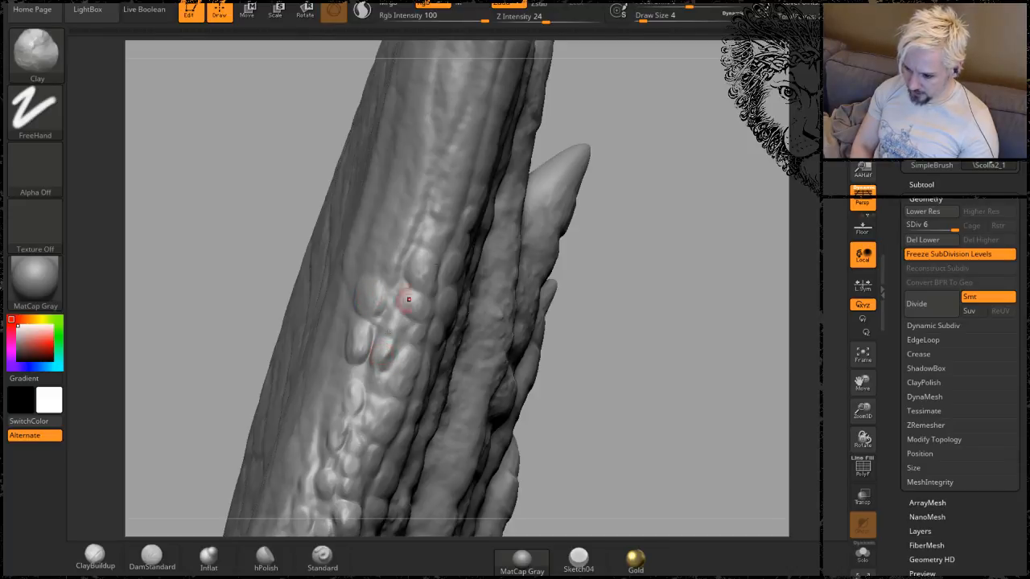
{"action": "left_click_drag", "start_coordinate": [632, 221], "coordinate": [365, 226]}
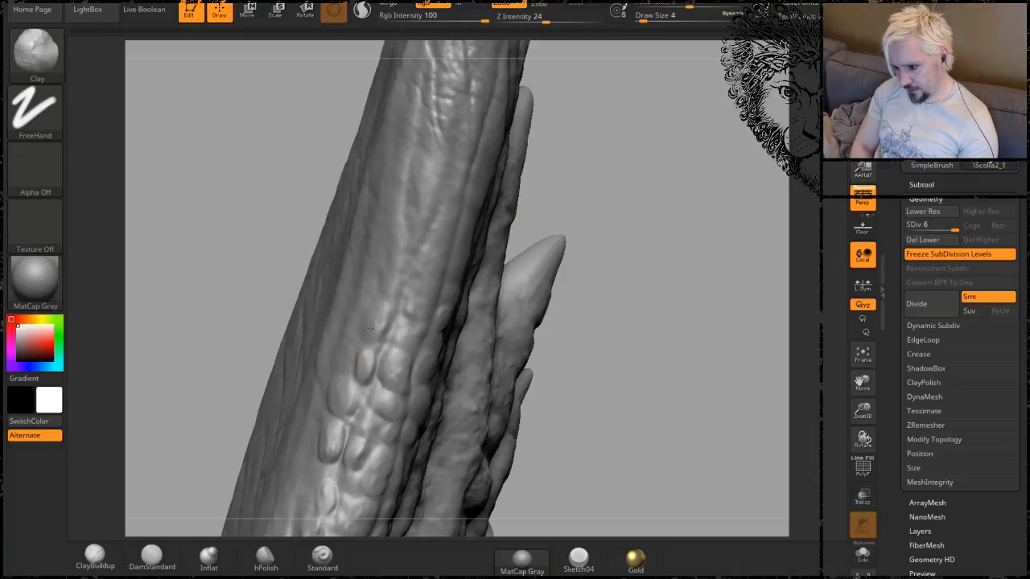
{"action": "left_click_drag", "start_coordinate": [660, 152], "coordinate": [369, 422]}
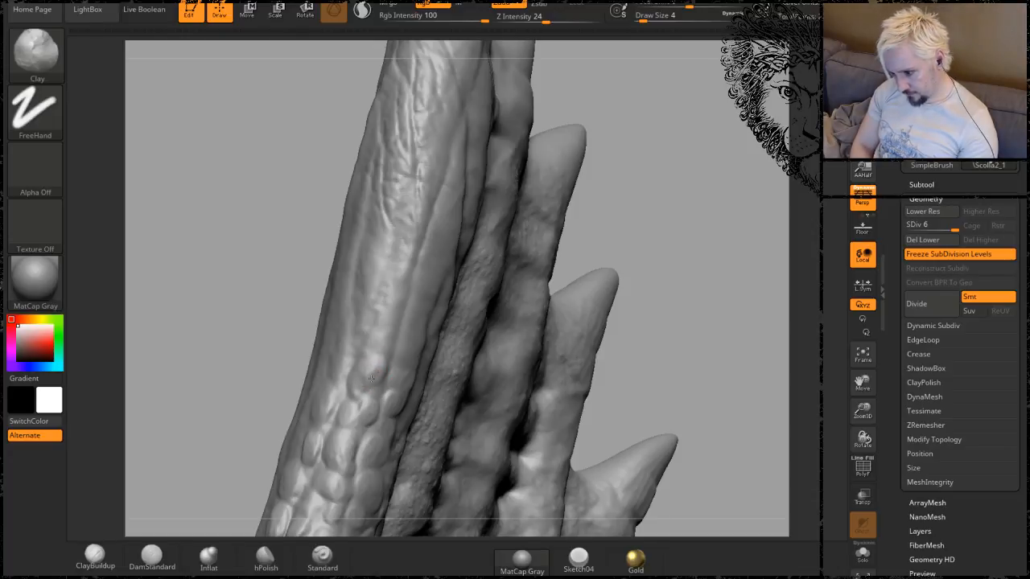
Carry the rows of rounded Clay scales up toward the ridge's tip, tapering them into the wrinkled skin near the spikes.
{"action": "mouse_move", "coordinate": [231, 218]}
{"action": "left_mouse_down"}
{"action": "mouse_move", "coordinate": [230, 235]}
{"action": "mouse_move", "coordinate": [235, 216]}
{"action": "left_mouse_up"}
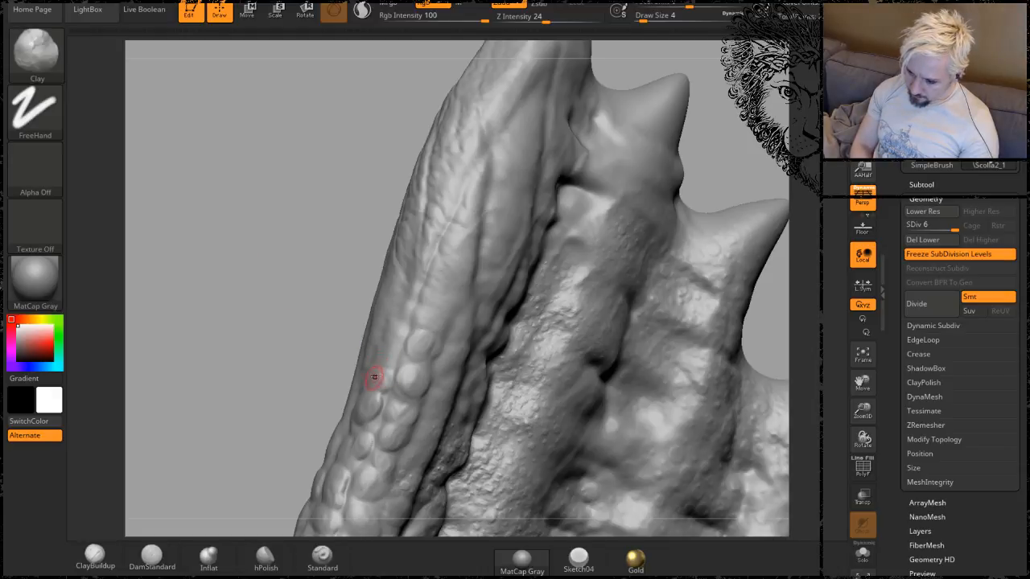
{"action": "left_click_drag", "start_coordinate": [312, 300], "coordinate": [356, 292]}
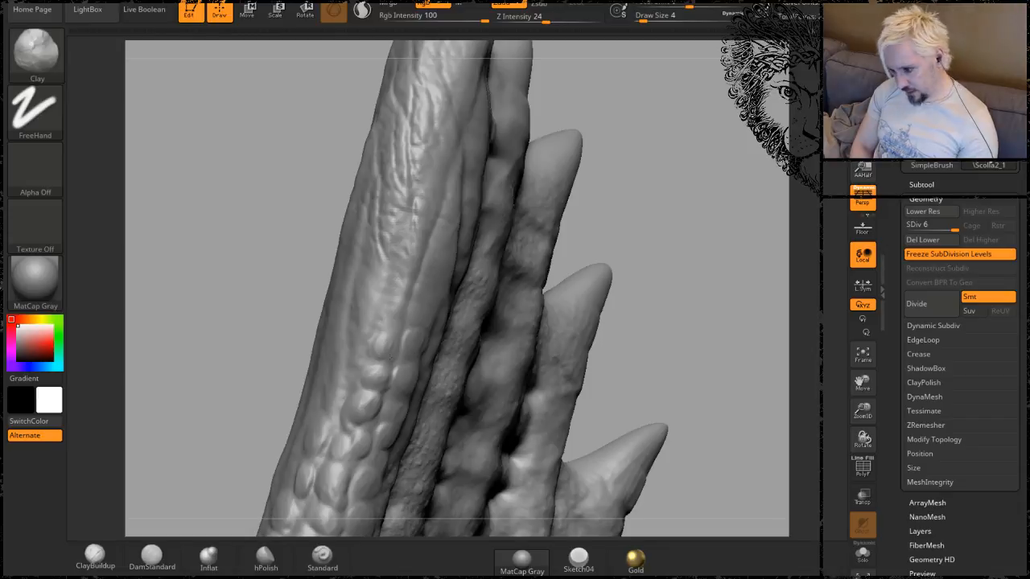
{"action": "left_click_drag", "start_coordinate": [239, 250], "coordinate": [394, 298]}
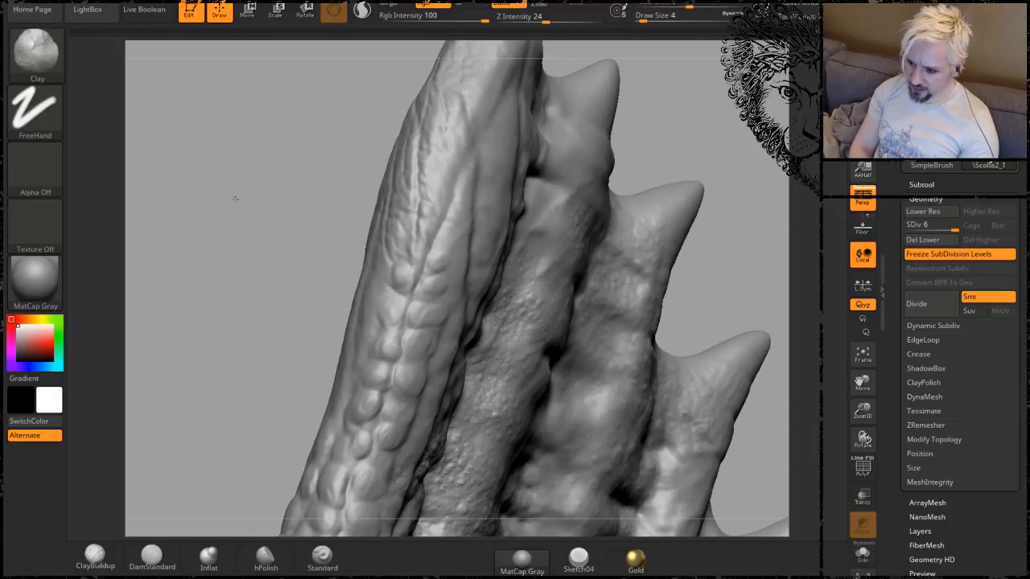
{"action": "left_click_drag", "start_coordinate": [235, 198], "coordinate": [306, 217]}
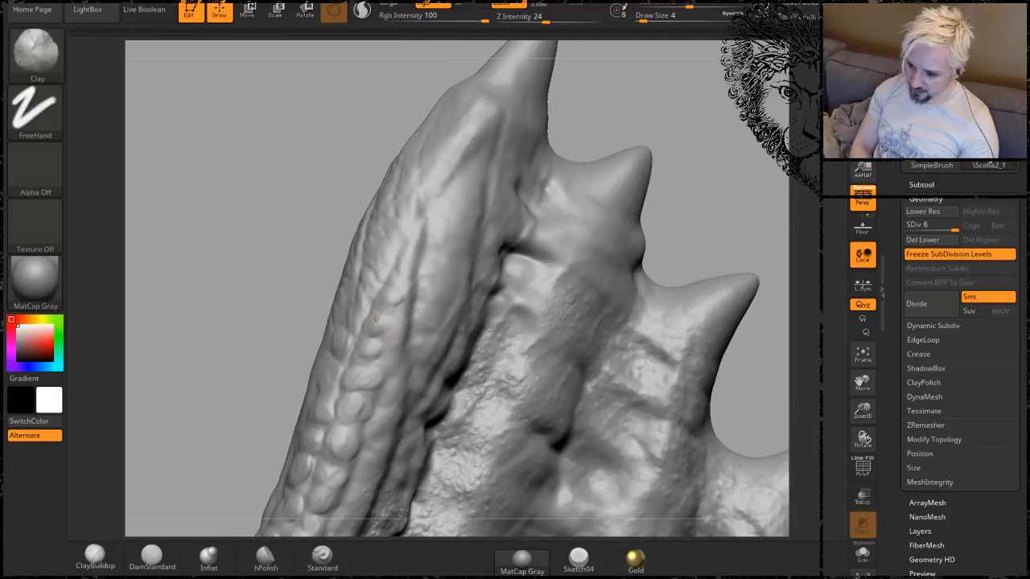
{"action": "left_click_drag", "start_coordinate": [203, 301], "coordinate": [416, 207]}
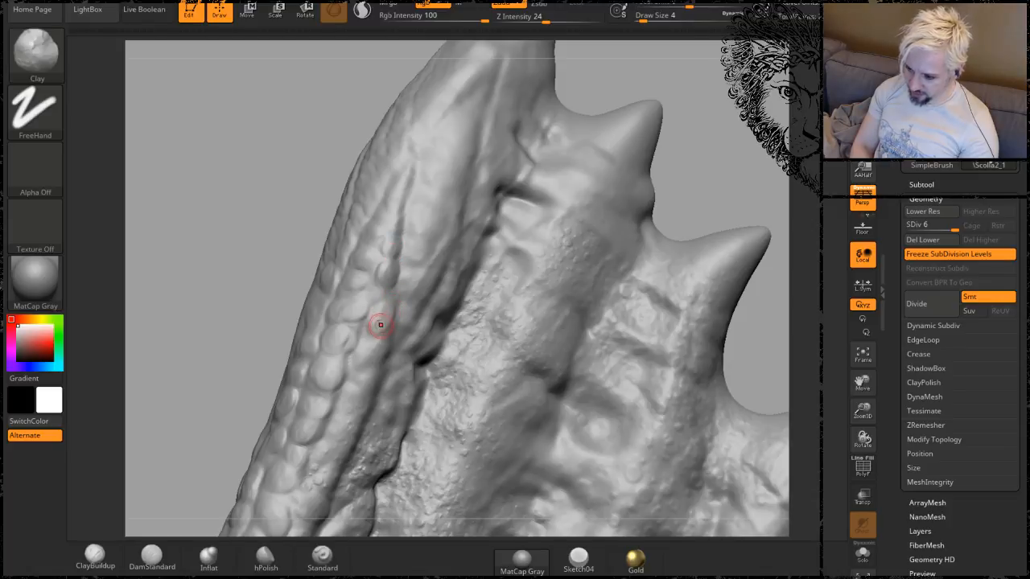
Save the project and build a row of rounded Clay scales along the ridge's side facing the ear membrane.
{"action": "key", "text": "ctrl+s"}
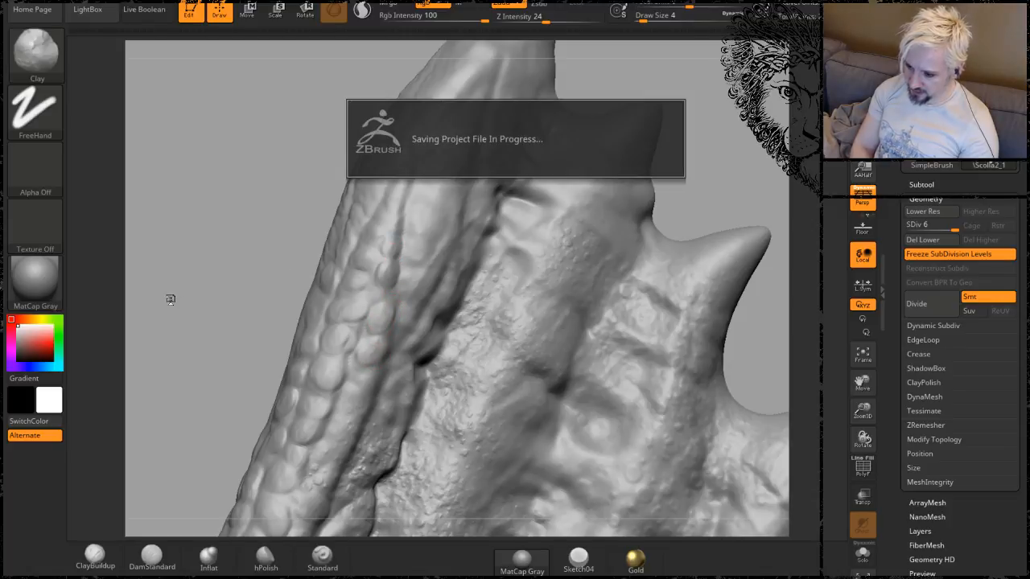
{"action": "mouse_move", "coordinate": [253, 276]}
{"action": "left_mouse_down"}
{"action": "mouse_move", "coordinate": [239, 234]}
{"action": "mouse_move", "coordinate": [232, 283]}
{"action": "mouse_move", "coordinate": [225, 260]}
{"action": "mouse_move", "coordinate": [262, 250]}
{"action": "mouse_move", "coordinate": [286, 260]}
{"action": "left_mouse_up"}
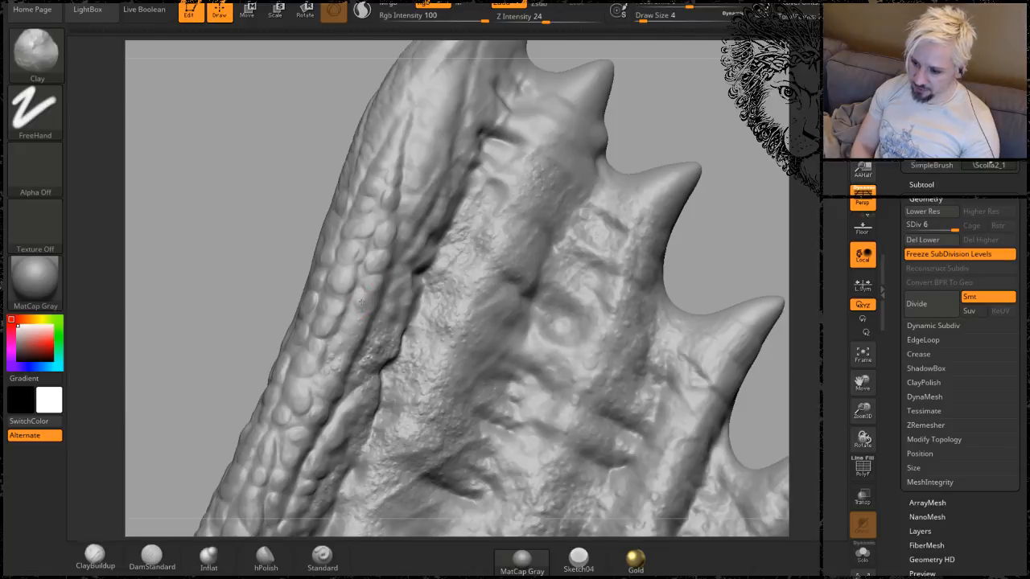
{"action": "mouse_move", "coordinate": [188, 291]}
{"action": "left_mouse_down", "text": "alt"}
{"action": "mouse_move", "coordinate": [195, 282]}
{"action": "mouse_move", "coordinate": [251, 308]}
{"action": "left_mouse_up", "text": "alt"}
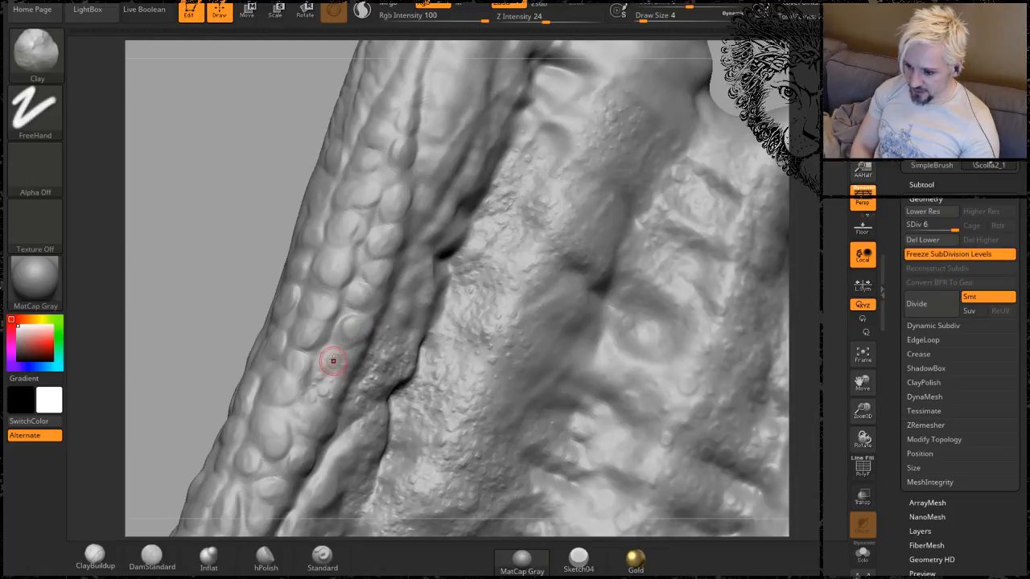
{"action": "left_click_drag", "start_coordinate": [164, 216], "coordinate": [190, 180]}
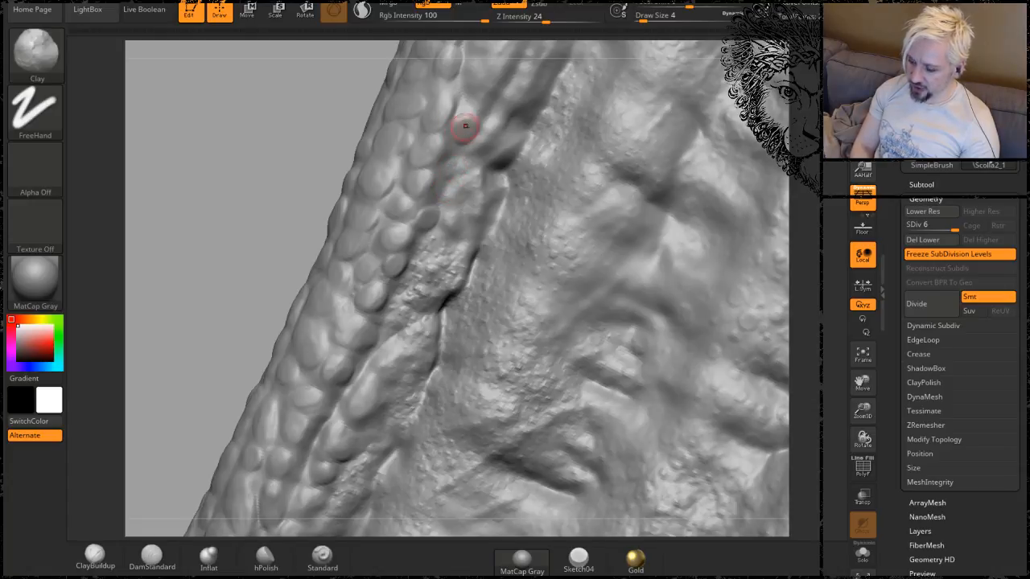
{"action": "mouse_move", "coordinate": [230, 104]}
{"action": "left_mouse_down"}
{"action": "mouse_move", "coordinate": [193, 218]}
{"action": "mouse_move", "coordinate": [218, 154]}
{"action": "mouse_move", "coordinate": [251, 159]}
{"action": "left_mouse_up"}
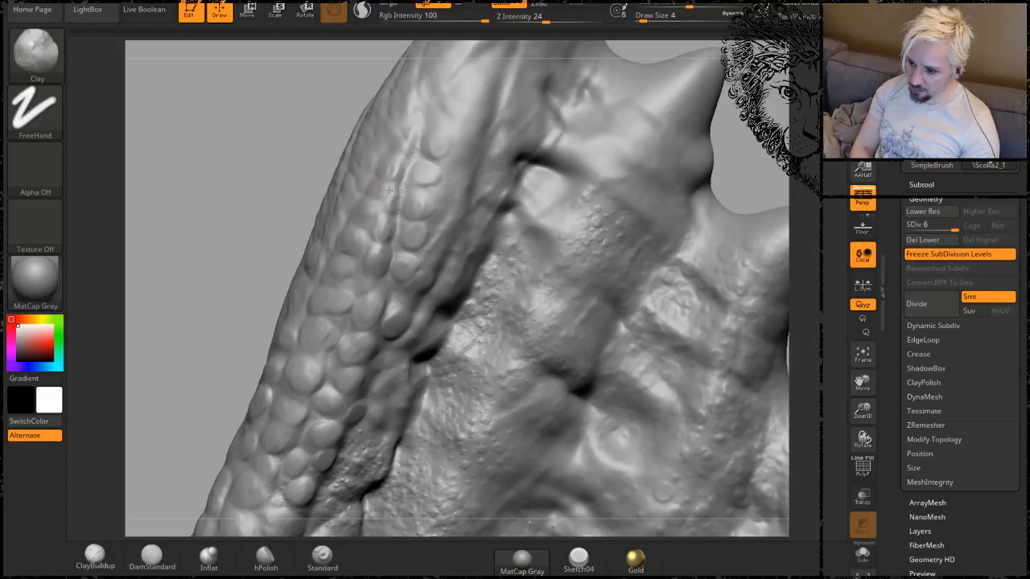
Reduce the Clay brush size to 3 and fill the wrinkled skin of the upper crest with small scales.
{"action": "left_click_drag", "start_coordinate": [251, 117], "coordinate": [257, 145]}
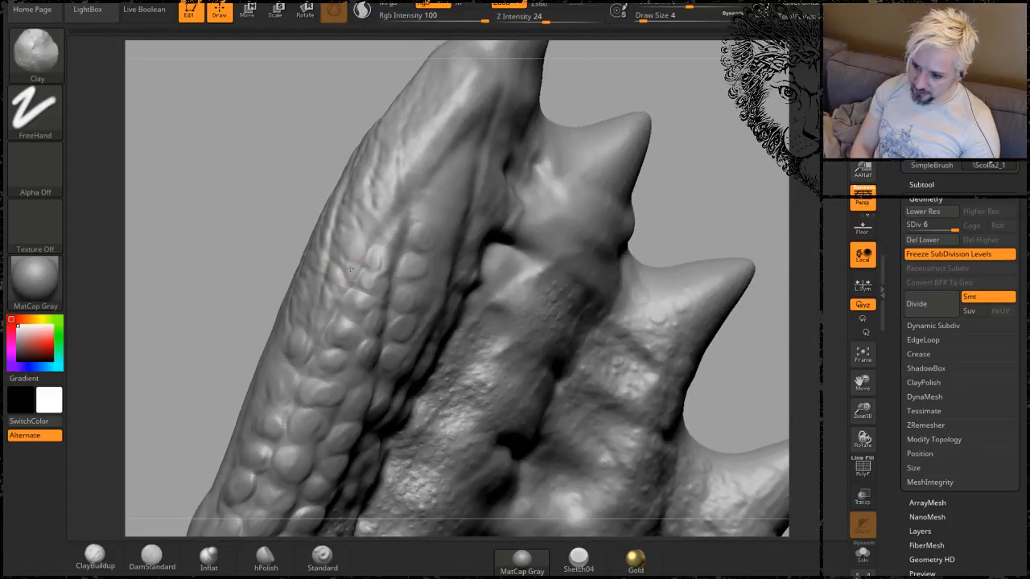
{"action": "key", "text": "bracketleft"}
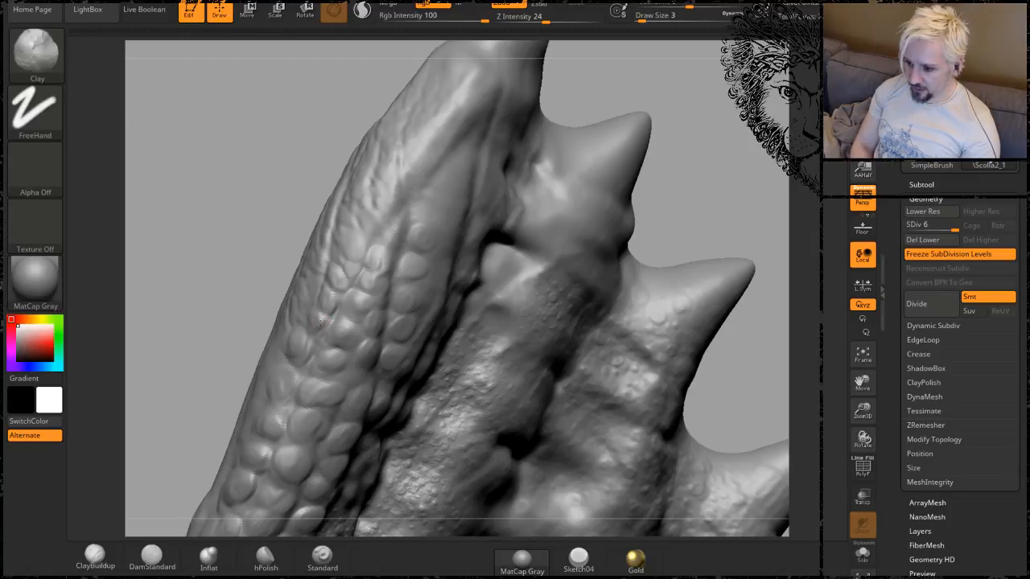
{"action": "mouse_move", "coordinate": [160, 284]}
{"action": "left_mouse_down"}
{"action": "mouse_move", "coordinate": [202, 202]}
{"action": "mouse_move", "coordinate": [272, 176]}
{"action": "left_mouse_up"}
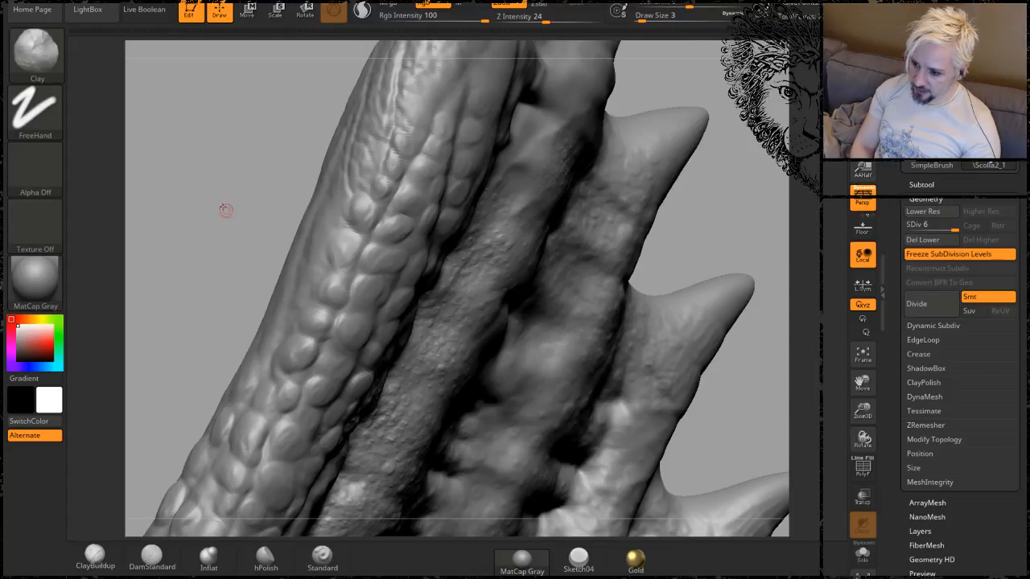
{"action": "left_click_drag", "start_coordinate": [226, 211], "coordinate": [420, 247]}
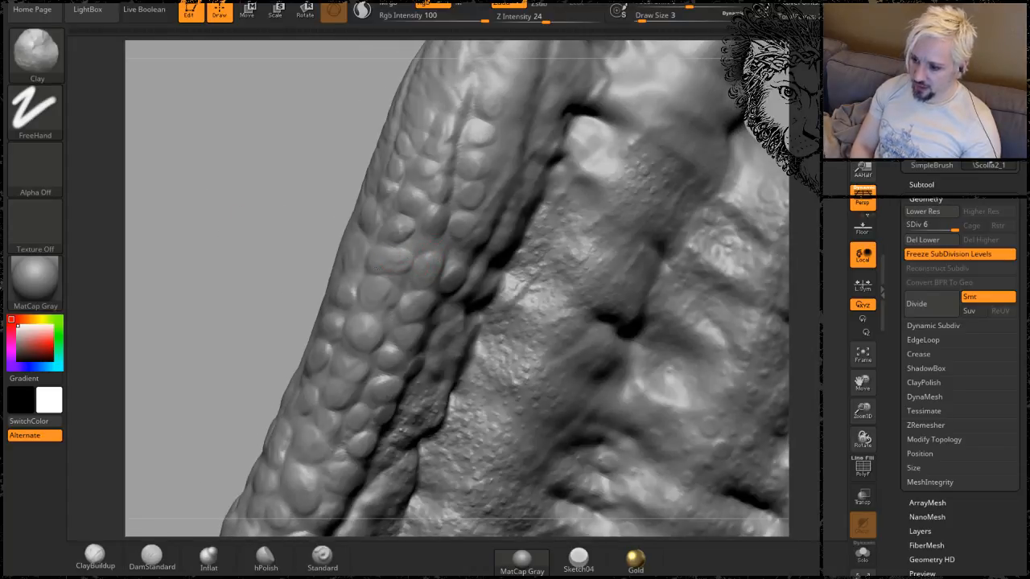
Extend the small Clay scales over the crest onto the smooth back side of the ridge.
{"action": "mouse_move", "coordinate": [239, 175]}
{"action": "left_mouse_down"}
{"action": "mouse_move", "coordinate": [286, 207]}
{"action": "mouse_move", "coordinate": [339, 330]}
{"action": "left_mouse_up"}
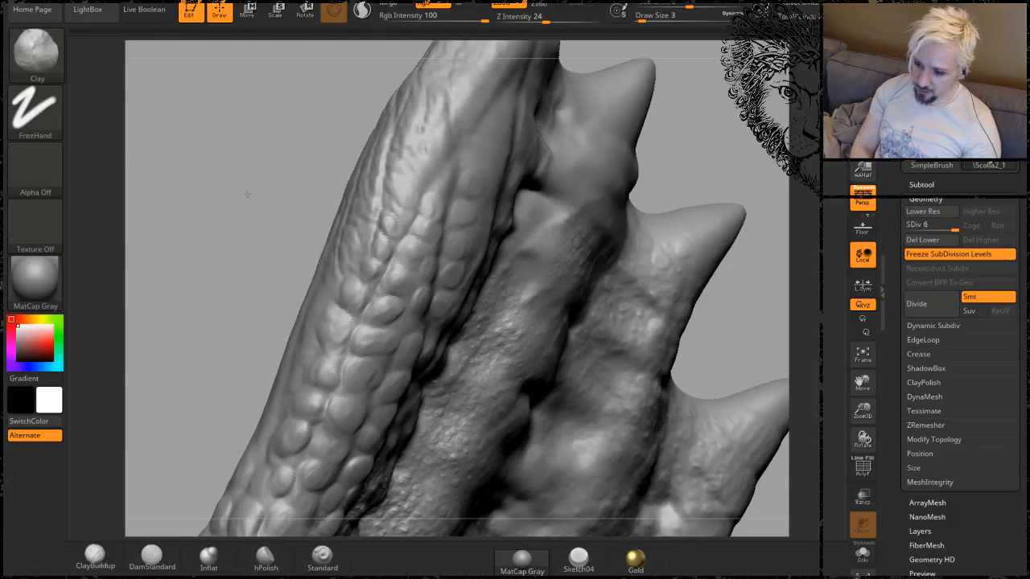
{"action": "left_click_drag", "start_coordinate": [247, 194], "coordinate": [349, 184]}
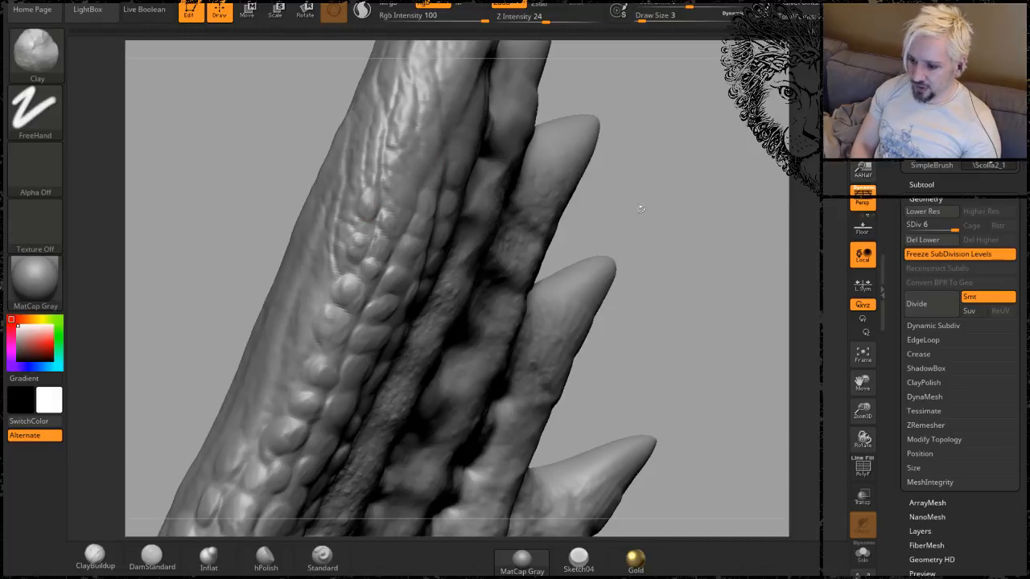
{"action": "left_click_drag", "start_coordinate": [648, 206], "coordinate": [398, 186]}
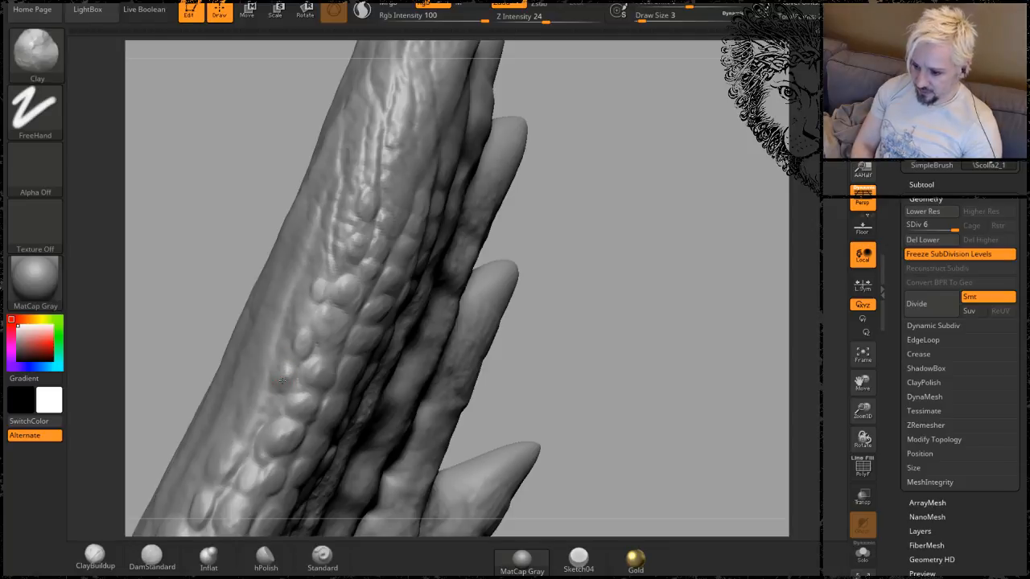
{"action": "mouse_move", "coordinate": [612, 290]}
{"action": "left_mouse_down"}
{"action": "mouse_move", "coordinate": [683, 230]}
{"action": "mouse_move", "coordinate": [643, 257]}
{"action": "left_mouse_up"}
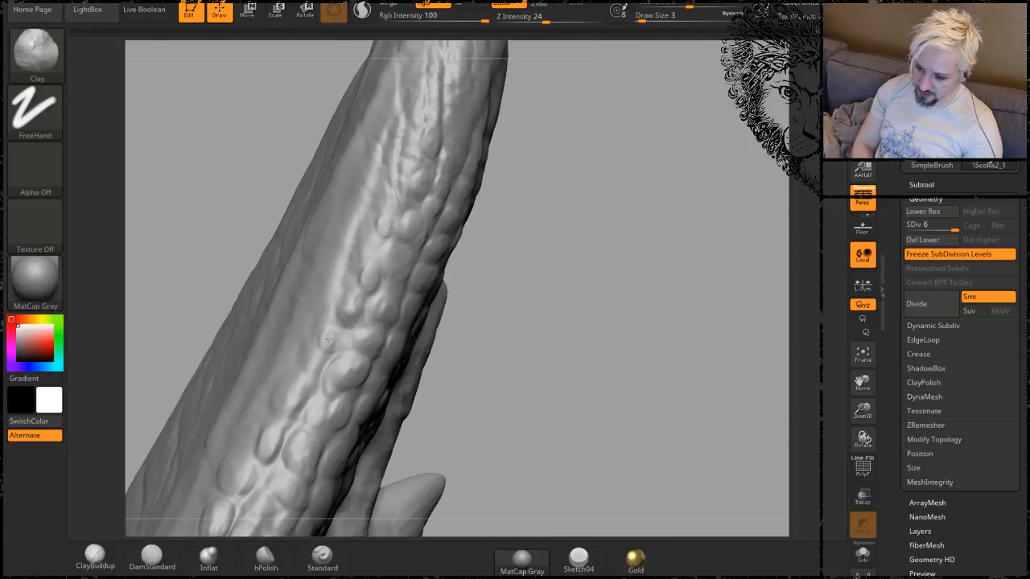
{"action": "left_click_drag", "start_coordinate": [328, 340], "coordinate": [331, 332]}
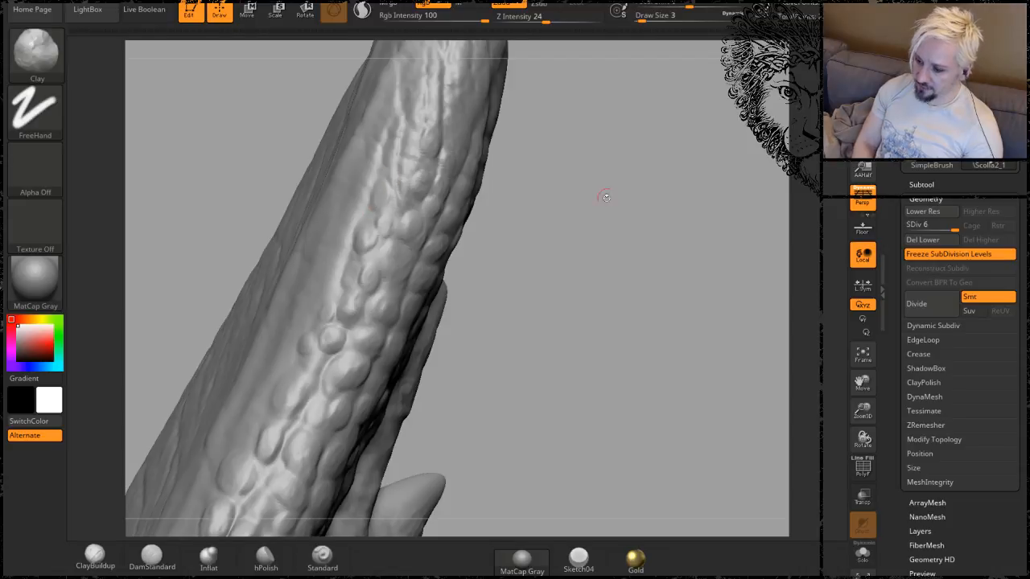
{"action": "left_click_drag", "start_coordinate": [606, 197], "coordinate": [556, 246]}
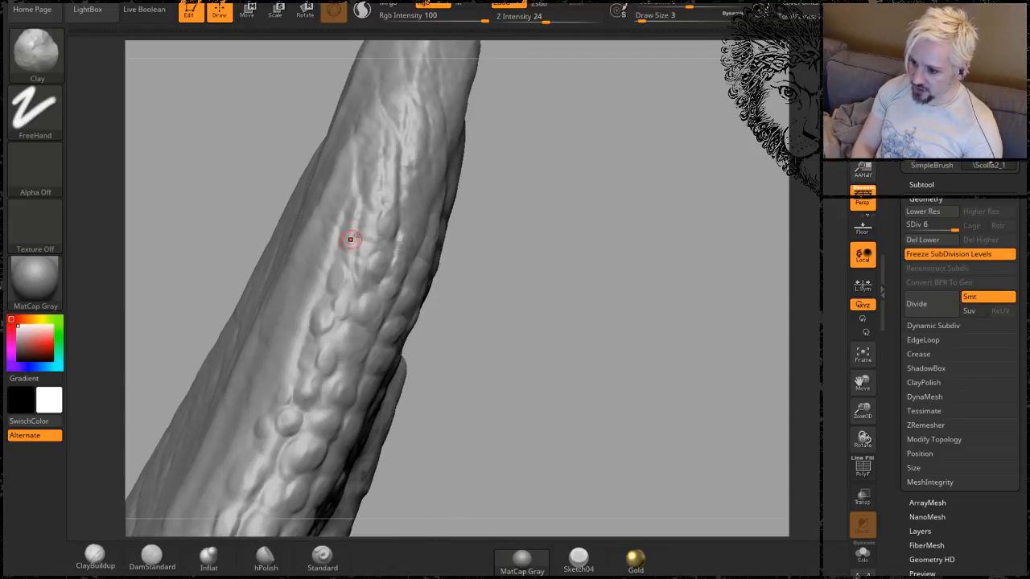
Continue the Clay scales up the front of the ridge toward the base of the topmost spike.
{"action": "left_click_drag", "start_coordinate": [499, 270], "coordinate": [544, 265]}
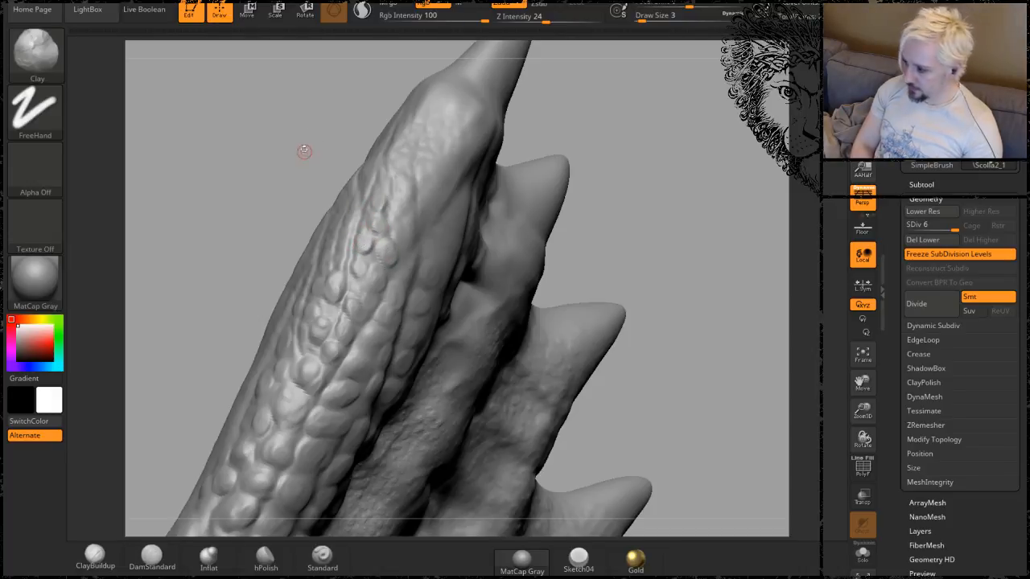
{"action": "mouse_move", "coordinate": [303, 154]}
{"action": "left_mouse_down"}
{"action": "mouse_move", "coordinate": [294, 169]}
{"action": "mouse_move", "coordinate": [262, 161]}
{"action": "mouse_move", "coordinate": [278, 136]}
{"action": "mouse_move", "coordinate": [271, 172]}
{"action": "left_mouse_up"}
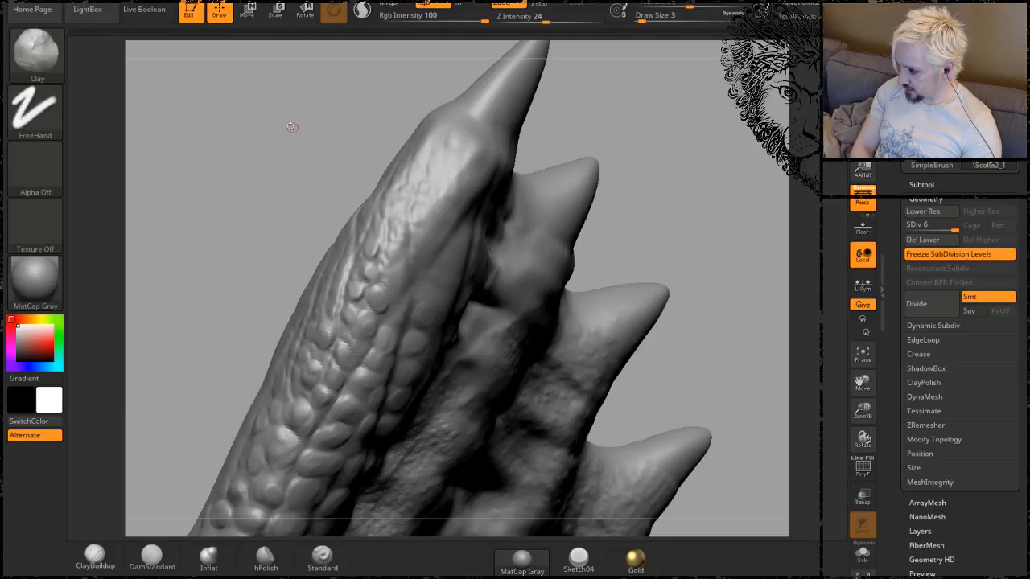
{"action": "left_click_drag", "start_coordinate": [248, 185], "coordinate": [313, 215]}
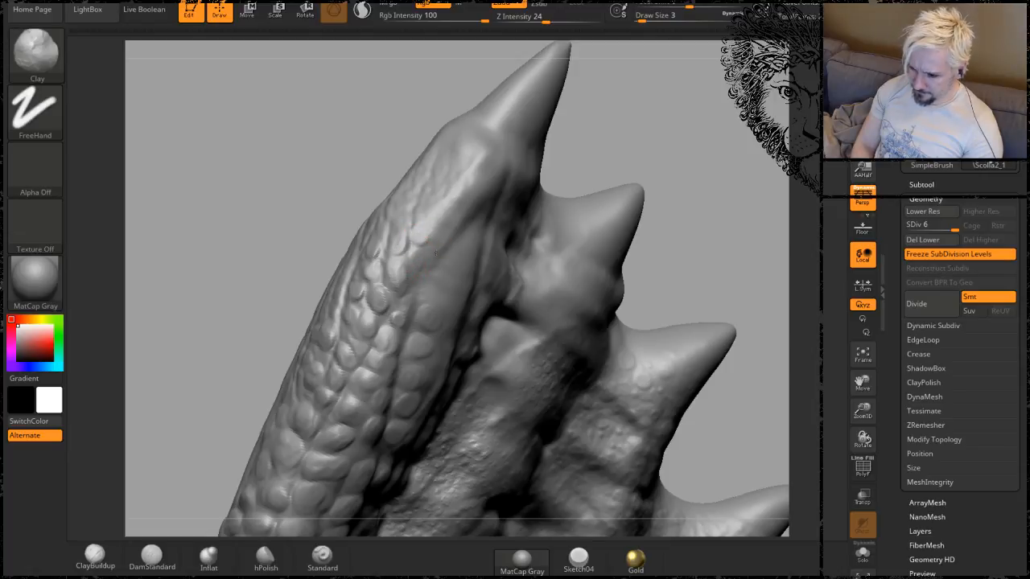
{"action": "left_click_drag", "start_coordinate": [299, 216], "coordinate": [283, 121]}
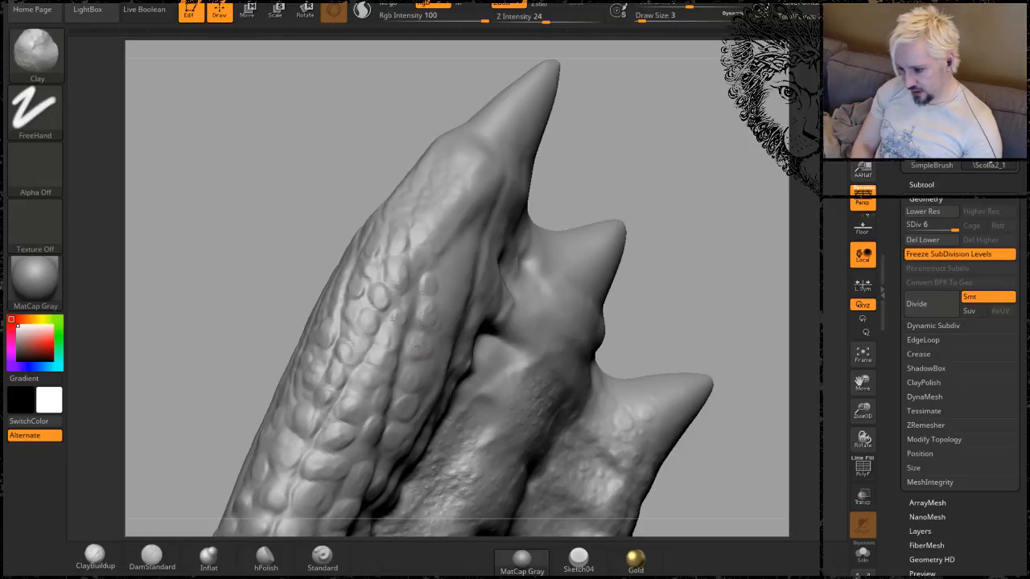
{"action": "left_click_drag", "start_coordinate": [667, 97], "coordinate": [331, 326]}
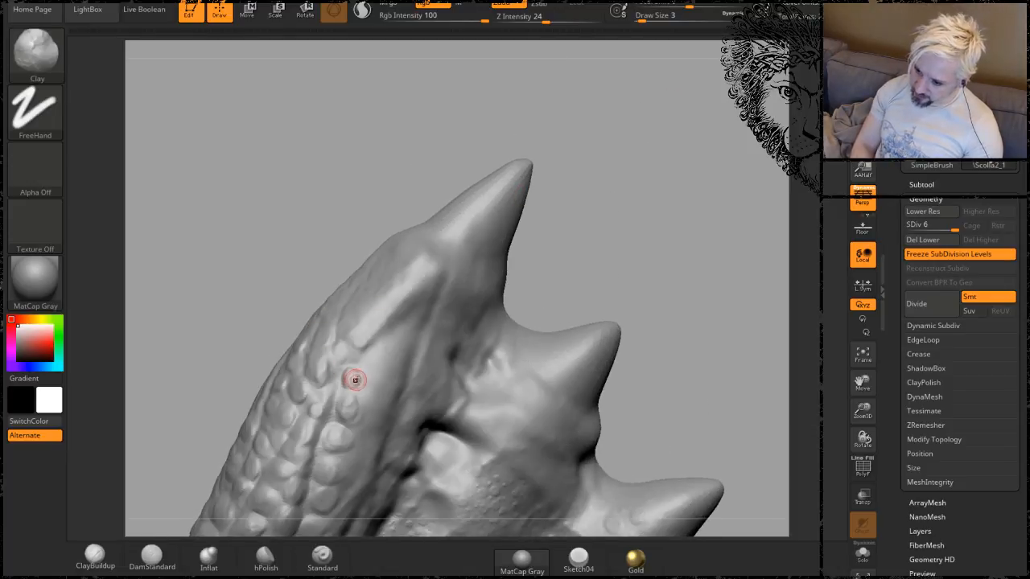
{"action": "left_click_drag", "start_coordinate": [298, 164], "coordinate": [322, 213]}
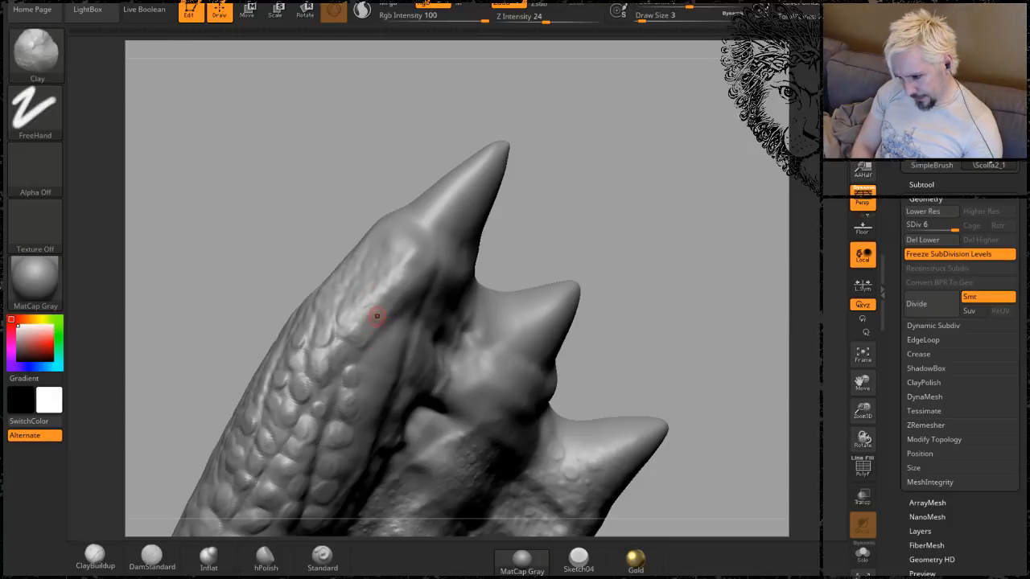
Fill the gaps beside the upper scale rows with extra small Clay scales along the membrane side.
{"action": "left_click_drag", "start_coordinate": [244, 208], "coordinate": [544, 209]}
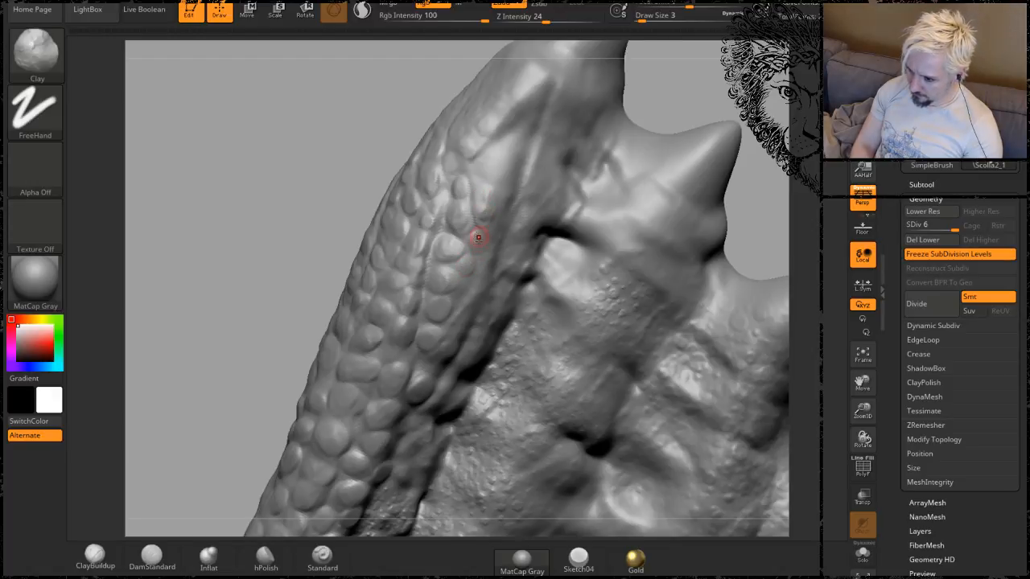
{"action": "left_click_drag", "start_coordinate": [171, 359], "coordinate": [177, 209], "text": "alt"}
{"action": "left_click_drag", "start_coordinate": [205, 80], "coordinate": [189, 201], "text": "alt"}
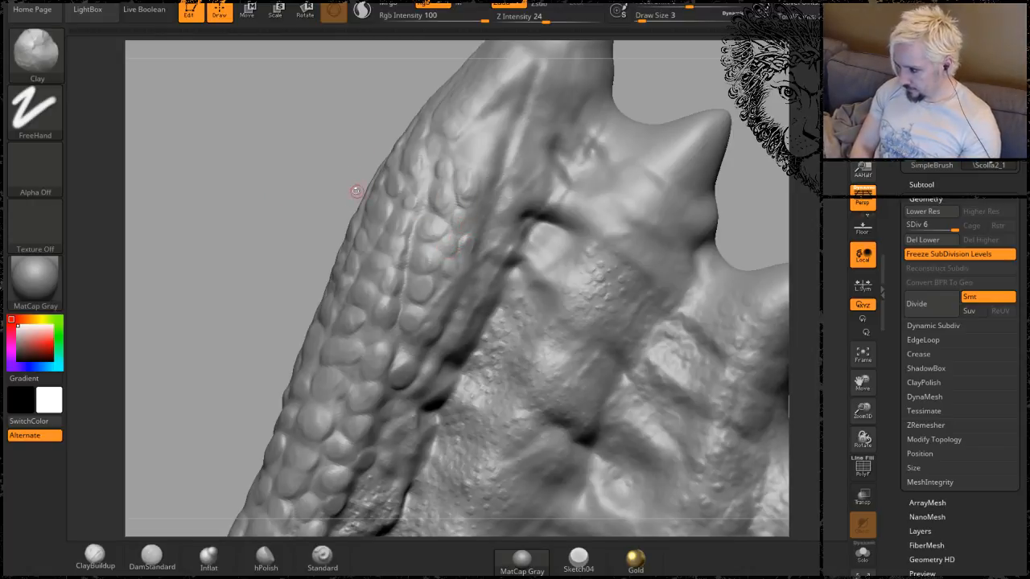
{"action": "left_click_drag", "start_coordinate": [244, 219], "coordinate": [291, 225]}
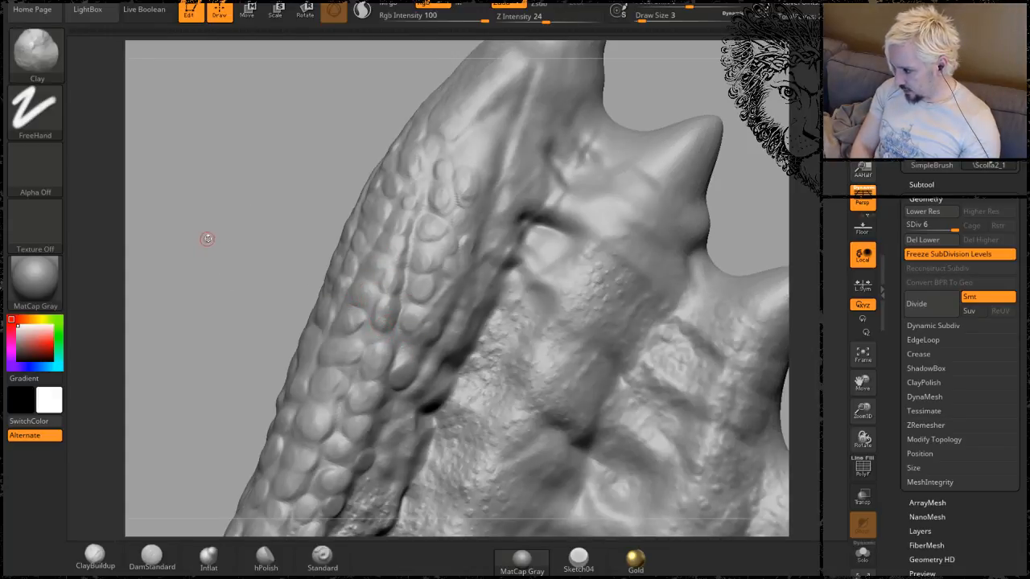
{"action": "mouse_move", "coordinate": [208, 239]}
{"action": "left_mouse_down"}
{"action": "mouse_move", "coordinate": [209, 218]}
{"action": "mouse_move", "coordinate": [251, 204]}
{"action": "left_mouse_up"}
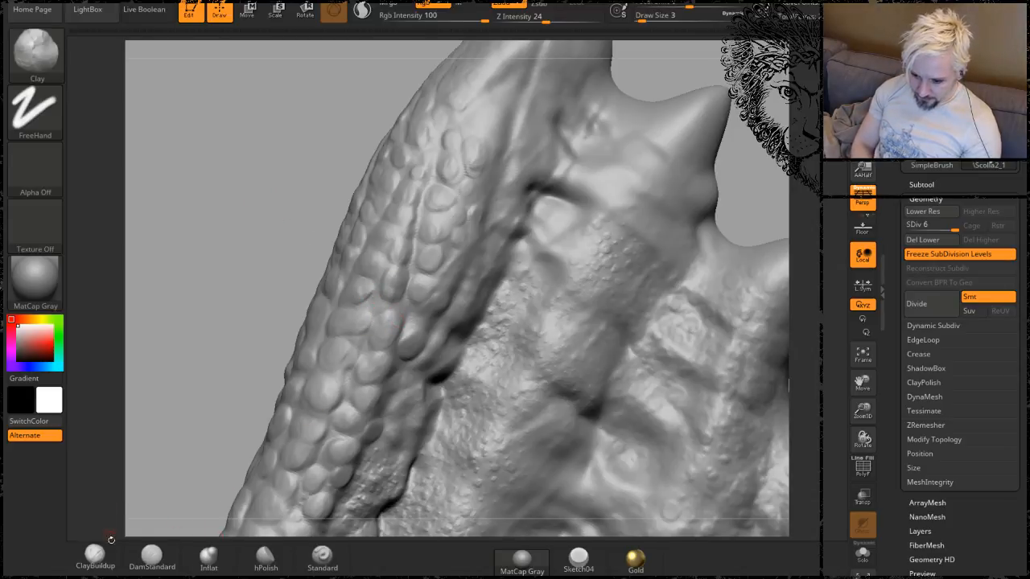
Cut grooves between the upper ridge's scales with the DamStandard brush, and compare the detail against a lower subdivision level.
{"action": "left_click", "coordinate": [152, 555]}
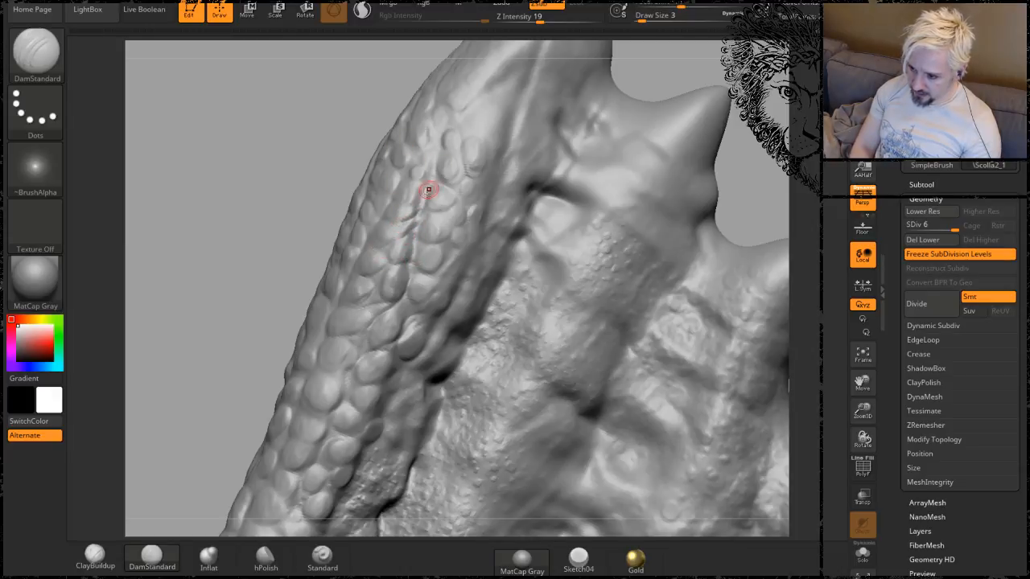
{"action": "mouse_move", "coordinate": [686, 66]}
{"action": "left_mouse_down"}
{"action": "mouse_move", "coordinate": [580, 129]}
{"action": "mouse_move", "coordinate": [381, 201]}
{"action": "left_mouse_up"}
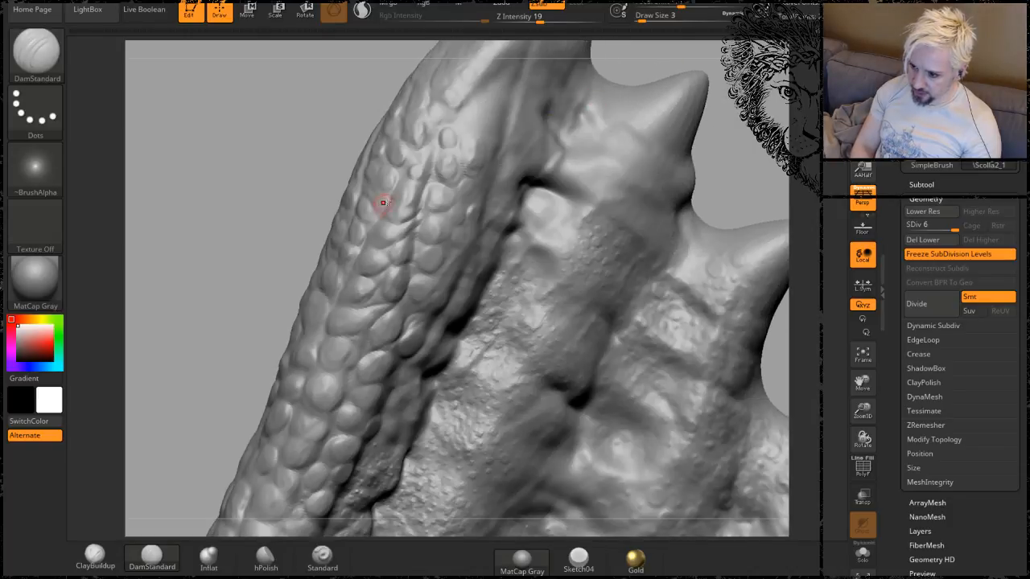
{"action": "mouse_move", "coordinate": [267, 218]}
{"action": "left_mouse_down"}
{"action": "mouse_move", "coordinate": [246, 177]}
{"action": "mouse_move", "coordinate": [423, 203]}
{"action": "left_mouse_up"}
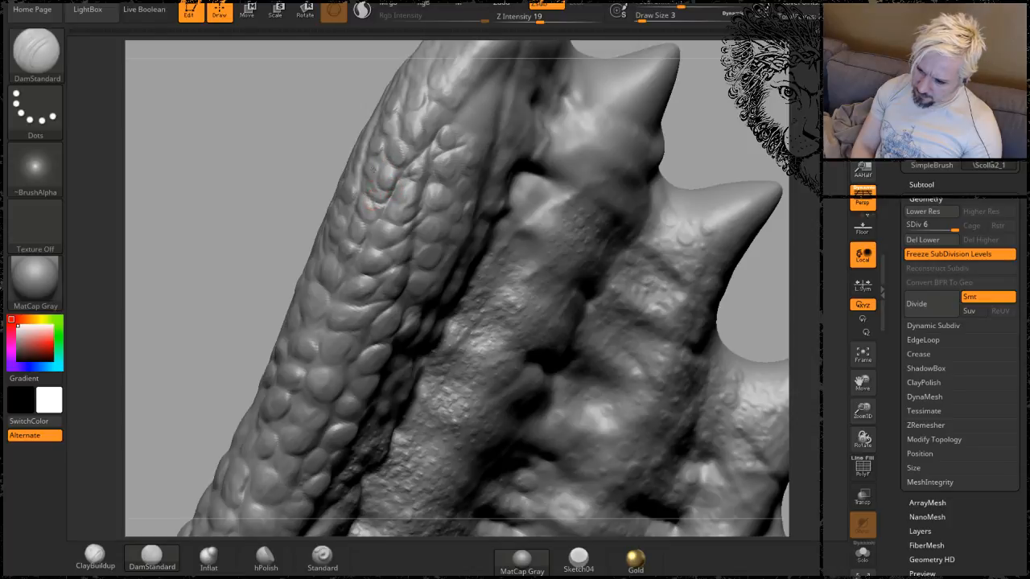
{"action": "left_click_drag", "start_coordinate": [365, 232], "coordinate": [383, 207]}
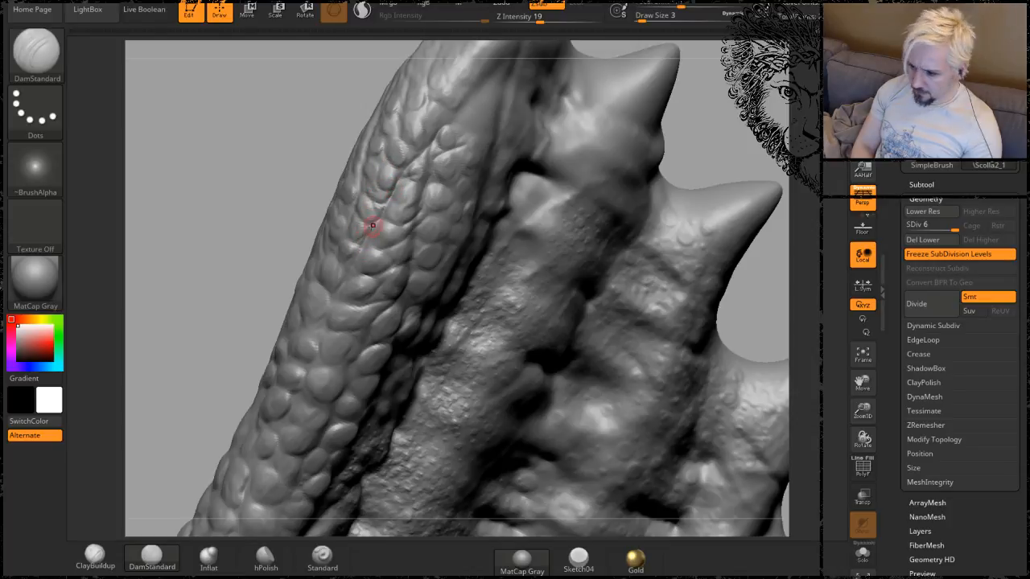
{"action": "key", "text": "shift+d"}
{"action": "key", "text": "d"}
{"action": "key", "text": "shift+d"}
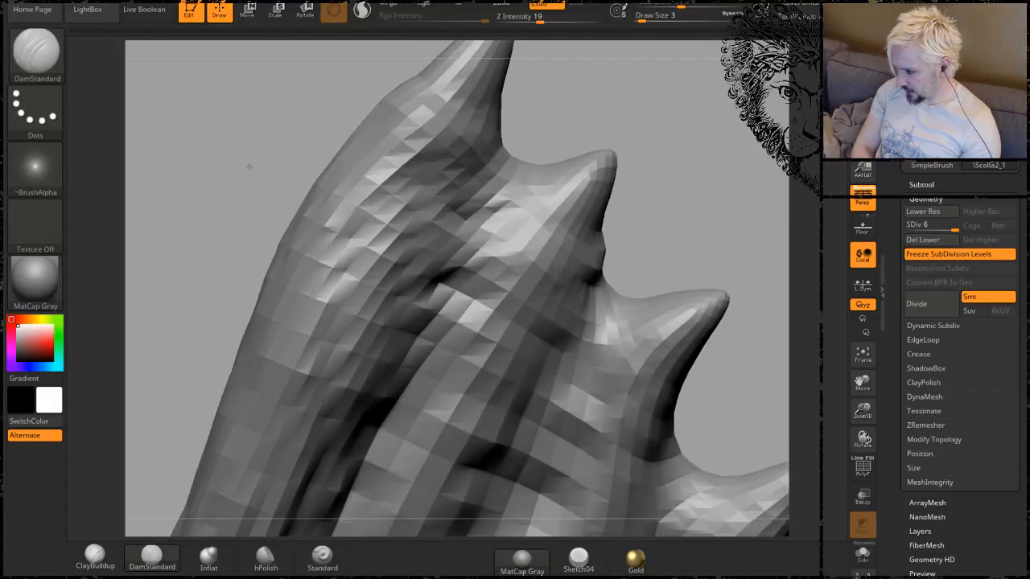
{"action": "key", "text": "d"}
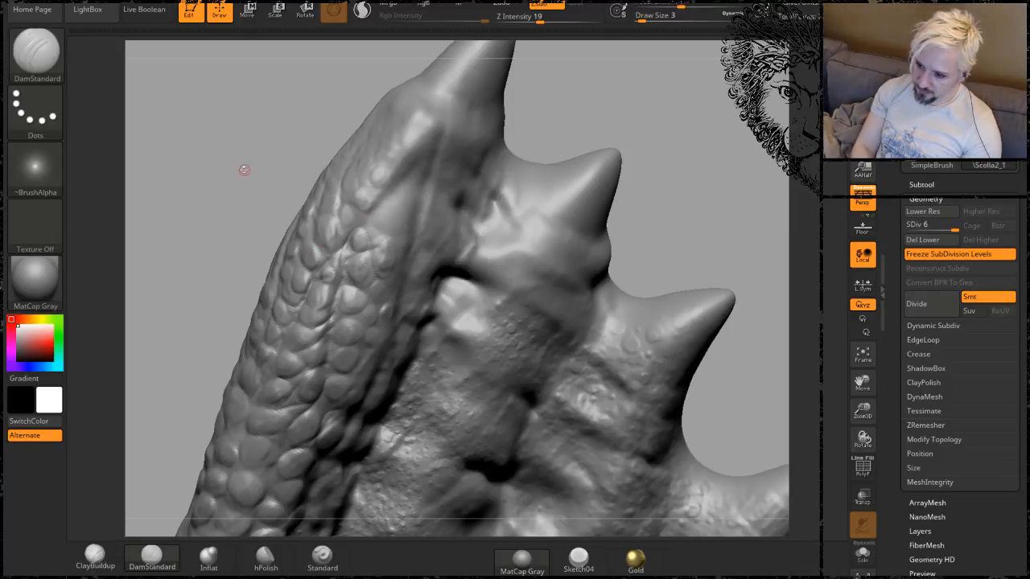
Carve DamStandard creases around the topmost scales and into the smooth skin below the ridge's tip spike.
{"action": "mouse_move", "coordinate": [244, 170]}
{"action": "left_mouse_down", "text": "alt"}
{"action": "mouse_move", "coordinate": [248, 193]}
{"action": "mouse_move", "coordinate": [275, 115]}
{"action": "mouse_move", "coordinate": [271, 218]}
{"action": "left_mouse_up", "text": "alt"}
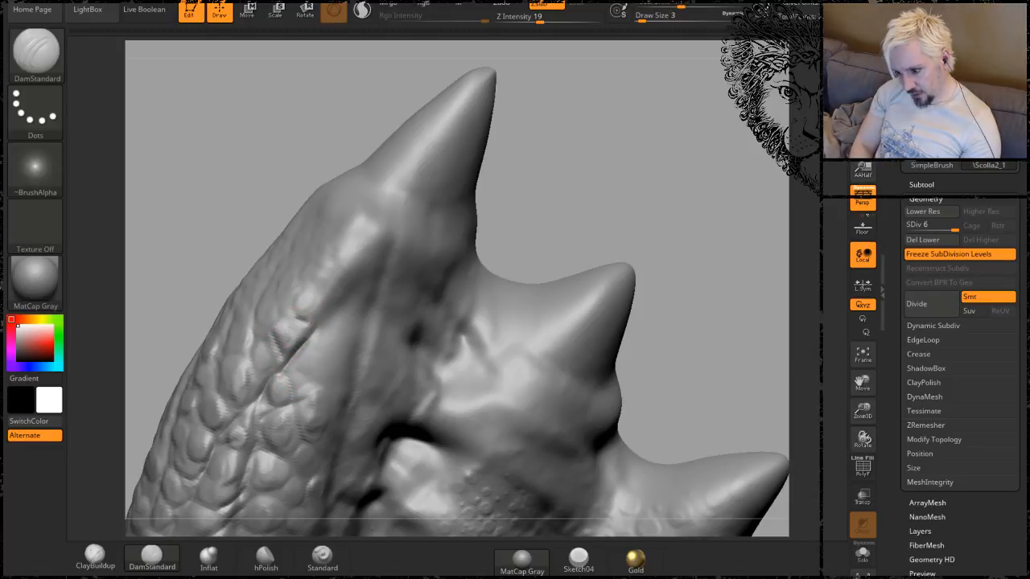
{"action": "left_click_drag", "start_coordinate": [565, 183], "coordinate": [653, 111], "text": "alt"}
{"action": "left_click_drag", "start_coordinate": [233, 161], "coordinate": [235, 139]}
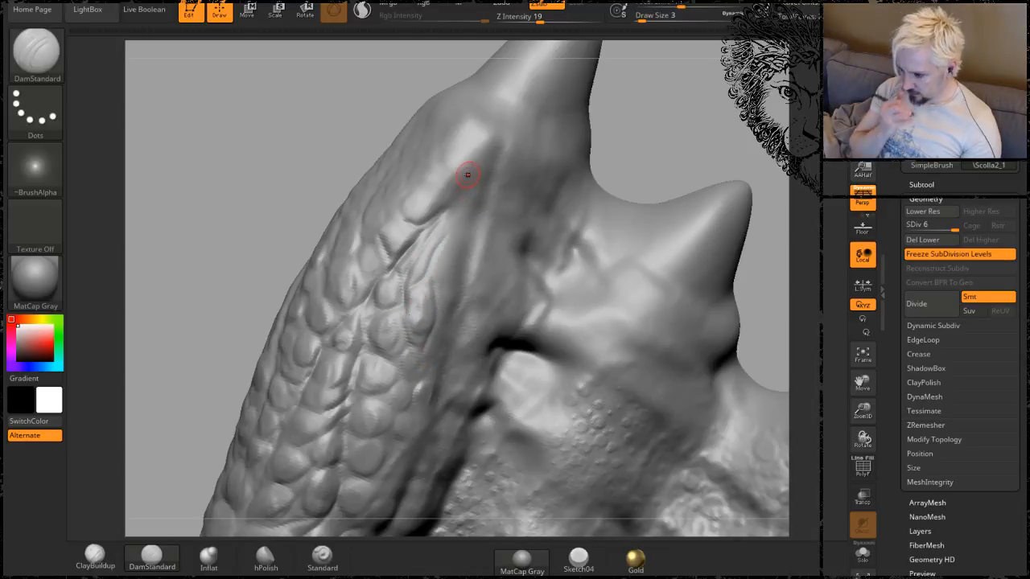
{"action": "left_click_drag", "start_coordinate": [241, 190], "coordinate": [187, 32], "text": "alt"}
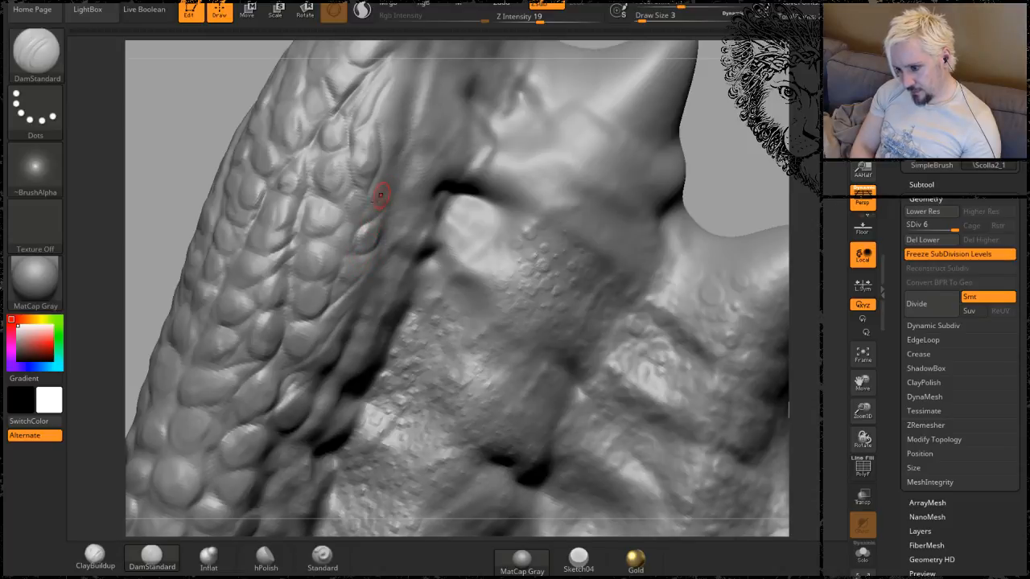
{"action": "mouse_move", "coordinate": [702, 129]}
{"action": "left_mouse_down", "text": "alt"}
{"action": "mouse_move", "coordinate": [683, 200]}
{"action": "mouse_move", "coordinate": [588, 94]}
{"action": "left_mouse_up", "text": "alt"}
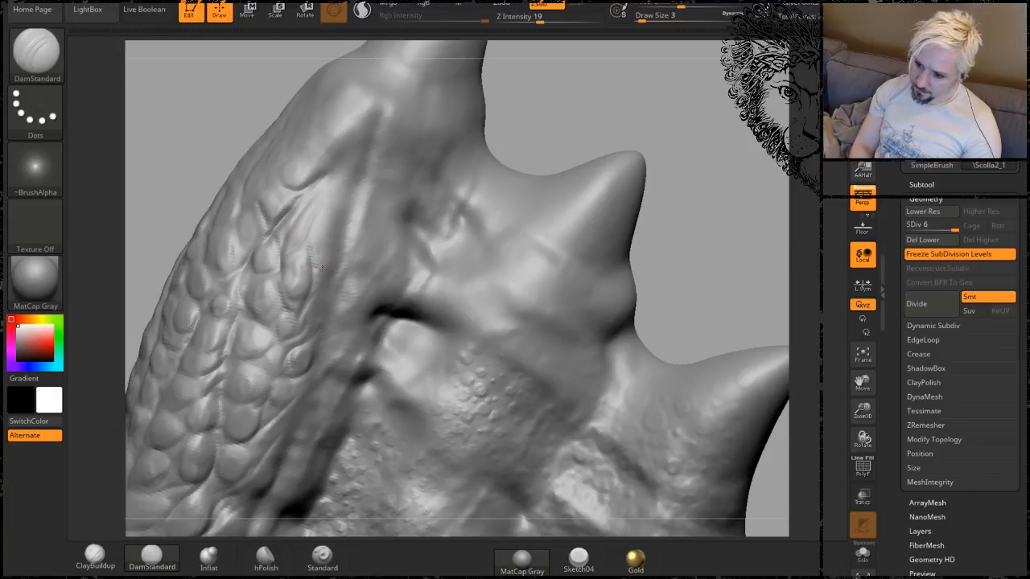
Extend the long DamStandard creases from the topmost scales through the smooth skin toward the ridge's tip spike.
{"action": "mouse_move", "coordinate": [312, 261]}
{"action": "left_mouse_down"}
{"action": "mouse_move", "coordinate": [337, 190]}
{"action": "mouse_move", "coordinate": [306, 226]}
{"action": "mouse_move", "coordinate": [354, 153]}
{"action": "left_mouse_up"}
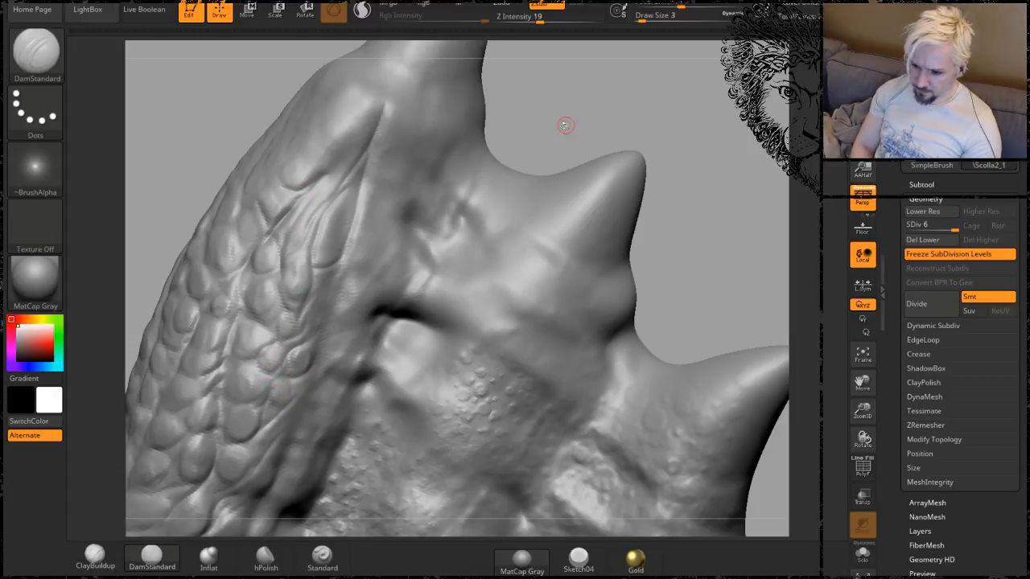
{"action": "mouse_move", "coordinate": [563, 124]}
{"action": "left_mouse_down"}
{"action": "mouse_move", "coordinate": [547, 53]}
{"action": "mouse_move", "coordinate": [113, 233]}
{"action": "mouse_move", "coordinate": [253, 111]}
{"action": "mouse_move", "coordinate": [335, 251]}
{"action": "left_mouse_up"}
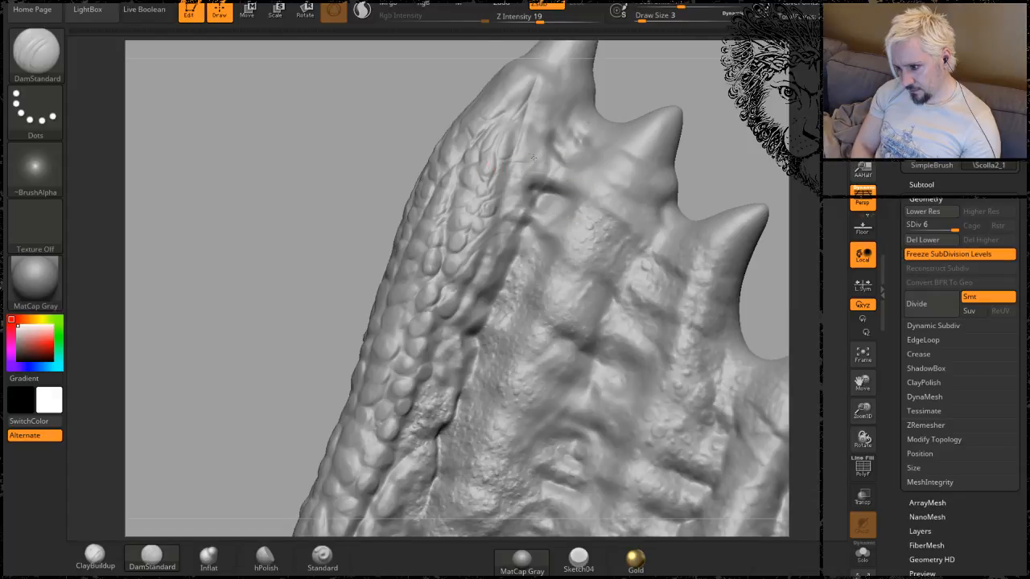
{"action": "mouse_move", "coordinate": [356, 179]}
{"action": "left_mouse_down", "text": "alt"}
{"action": "mouse_move", "coordinate": [247, 194]}
{"action": "mouse_move", "coordinate": [362, 184]}
{"action": "left_mouse_up", "text": "alt"}
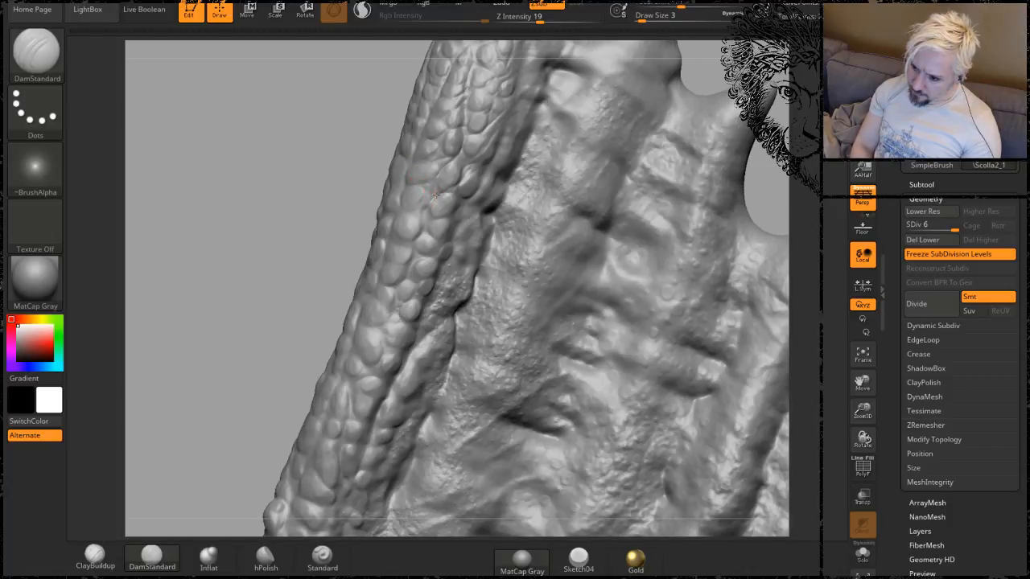
Deepen the DamStandard grooves between the scales along the middle and upper stretches of the ridge.
{"action": "left_click_drag", "start_coordinate": [230, 266], "coordinate": [466, 207], "text": "alt"}
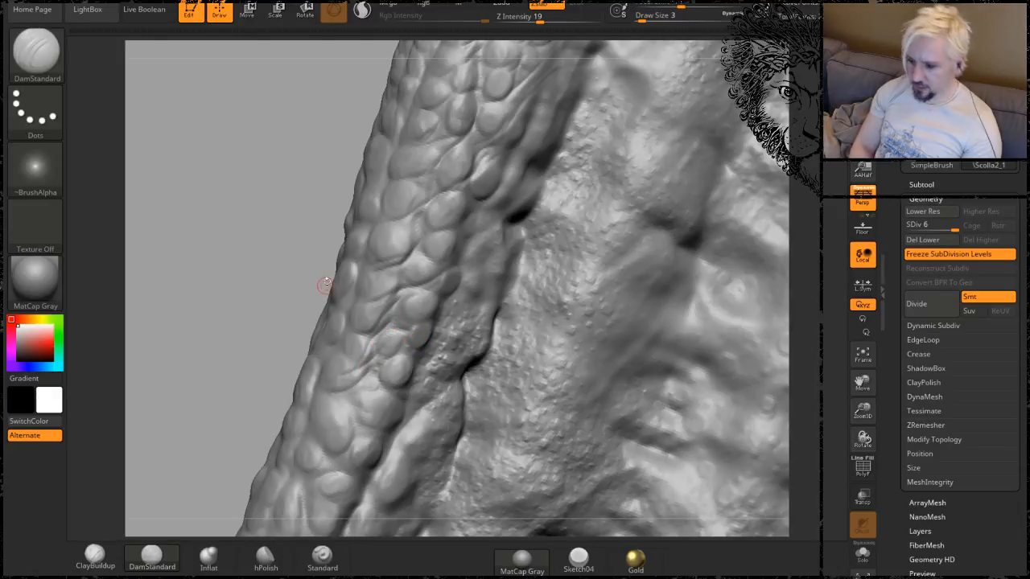
{"action": "left_click_drag", "start_coordinate": [199, 285], "coordinate": [239, 295]}
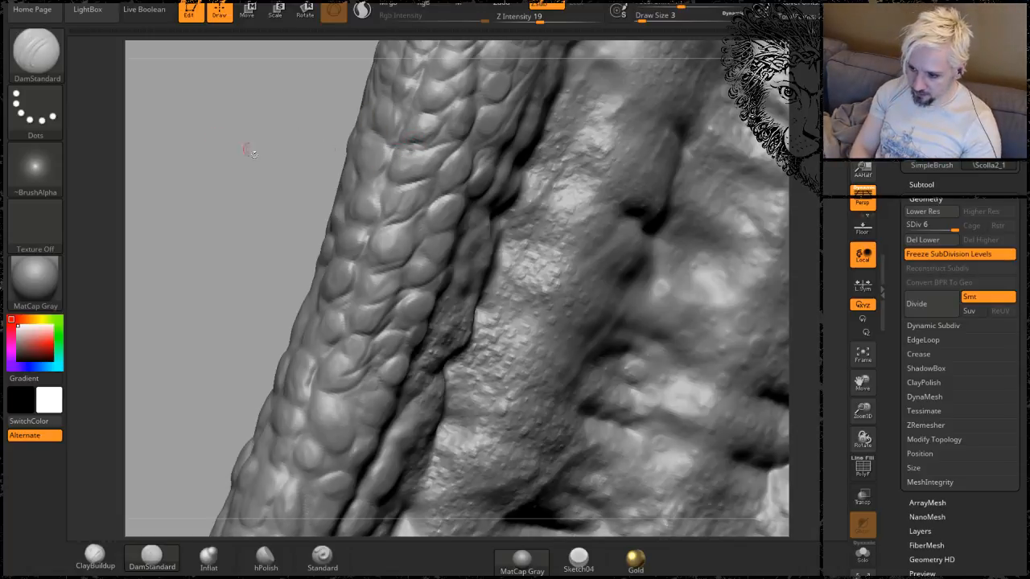
{"action": "left_click_drag", "start_coordinate": [248, 152], "coordinate": [329, 210]}
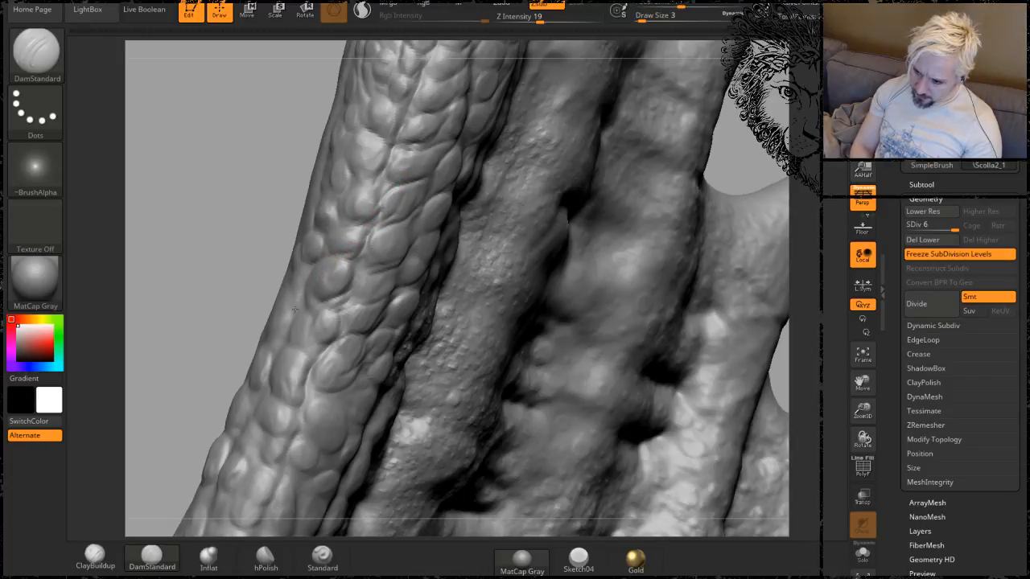
{"action": "left_click_drag", "start_coordinate": [257, 199], "coordinate": [322, 312]}
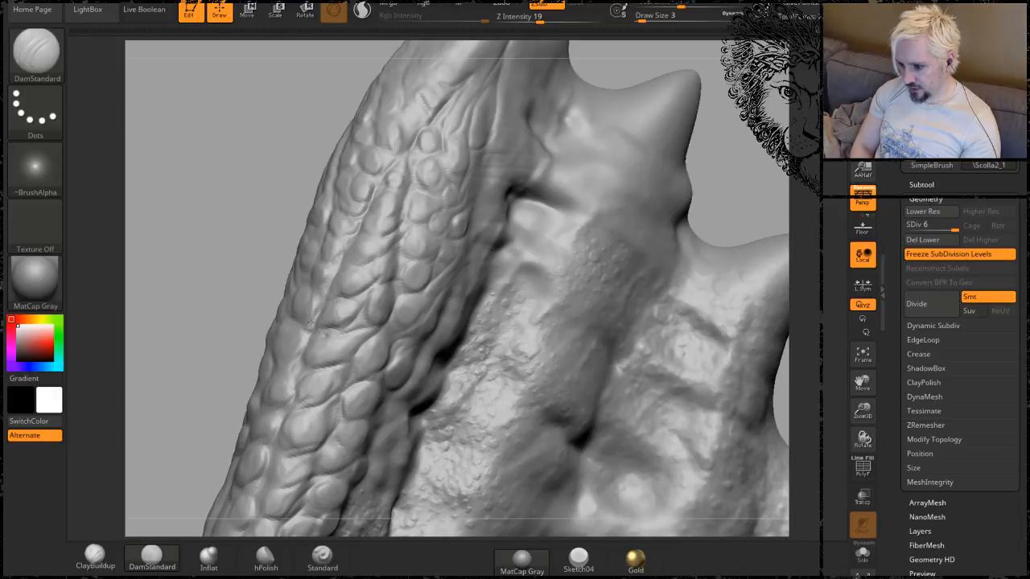
{"action": "left_click_drag", "start_coordinate": [185, 225], "coordinate": [150, 211]}
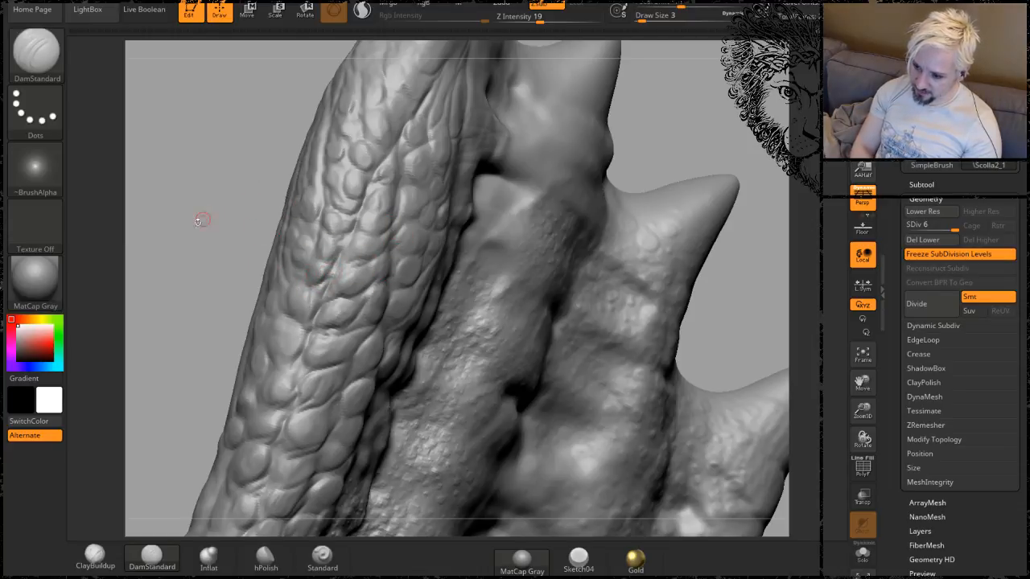
{"action": "left_click_drag", "start_coordinate": [203, 219], "coordinate": [268, 136], "text": "alt"}
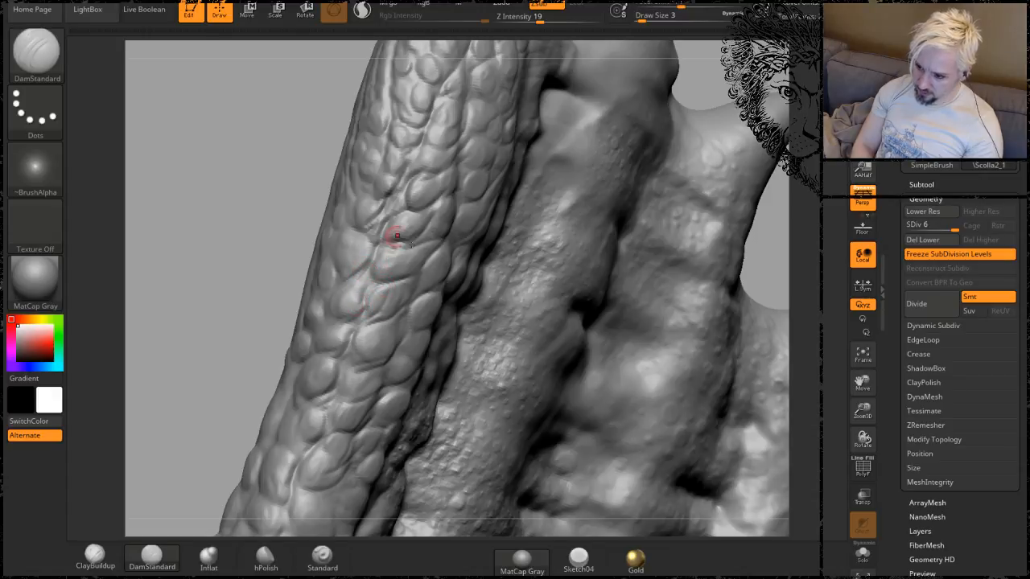
{"action": "left_click_drag", "start_coordinate": [194, 233], "coordinate": [234, 236]}
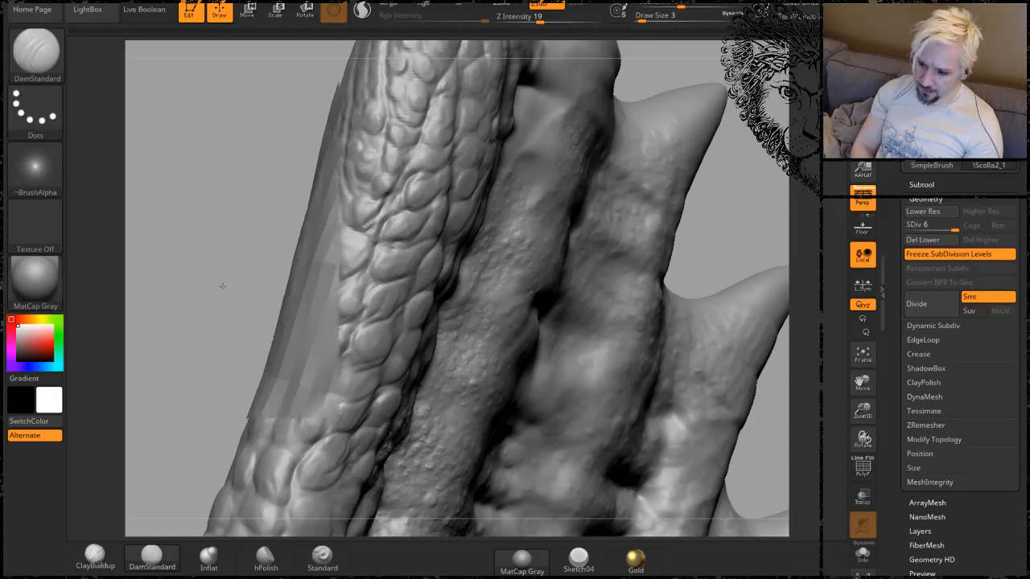
Examine the scaled ridge against the whole ear fin from several distances and angles.
{"action": "left_click_drag", "start_coordinate": [223, 287], "coordinate": [163, 60], "text": "alt"}
{"action": "mouse_move", "coordinate": [256, 336]}
{"action": "left_mouse_down"}
{"action": "mouse_move", "coordinate": [248, 281]}
{"action": "mouse_move", "coordinate": [398, 220]}
{"action": "mouse_move", "coordinate": [391, 247]}
{"action": "mouse_move", "coordinate": [593, 224]}
{"action": "left_mouse_up"}
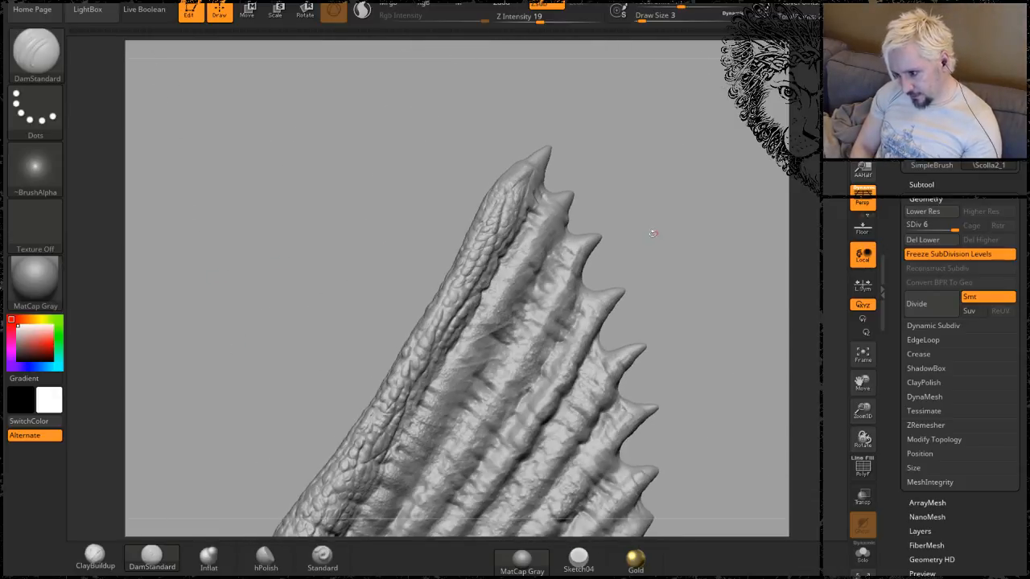
{"action": "left_click_drag", "start_coordinate": [663, 258], "coordinate": [646, 201]}
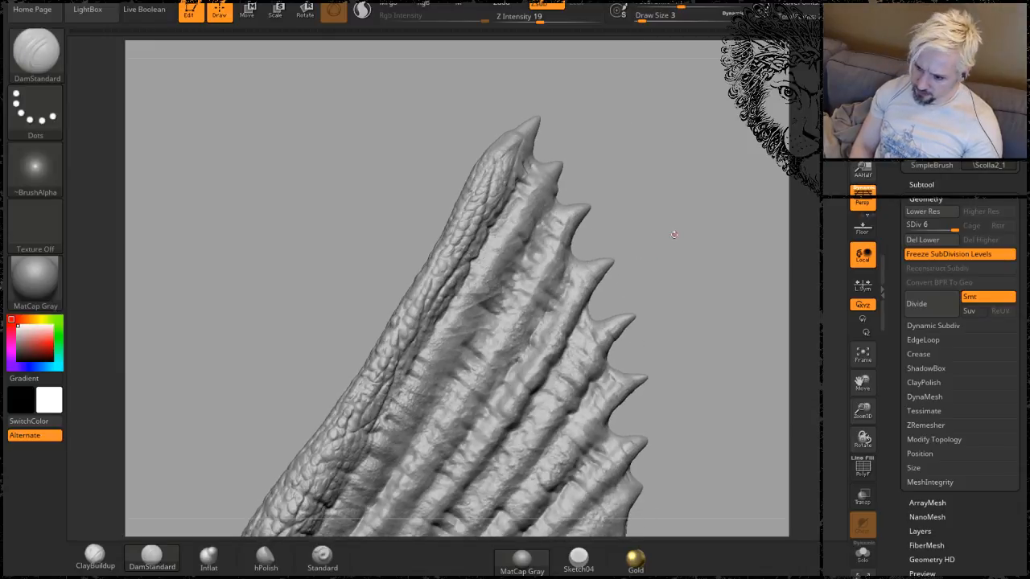
{"action": "mouse_move", "coordinate": [674, 234]}
{"action": "left_mouse_down"}
{"action": "mouse_move", "coordinate": [682, 263]}
{"action": "mouse_move", "coordinate": [635, 152]}
{"action": "mouse_move", "coordinate": [631, 211]}
{"action": "left_mouse_up"}
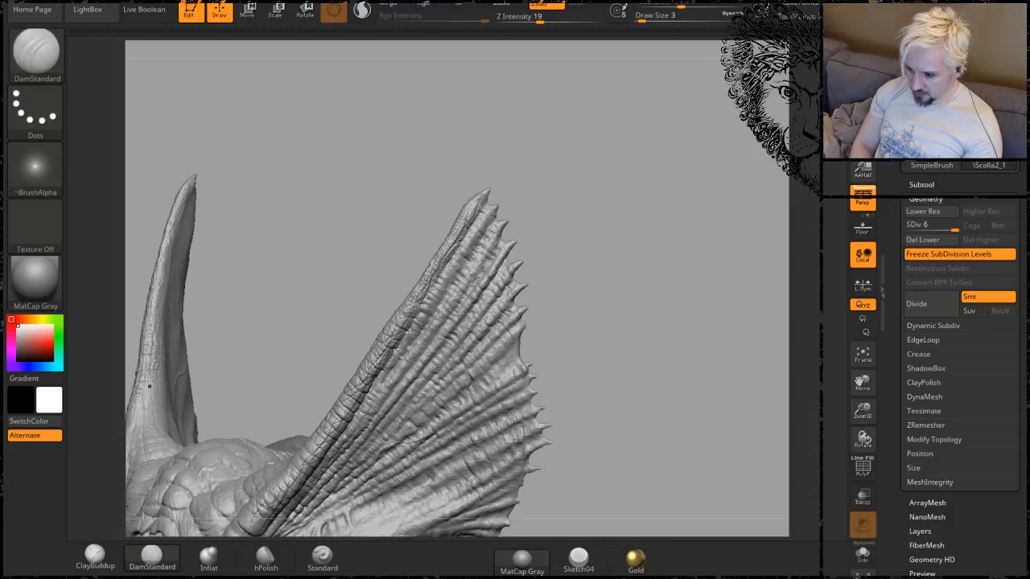
{"action": "left_click_drag", "start_coordinate": [571, 293], "coordinate": [573, 272]}
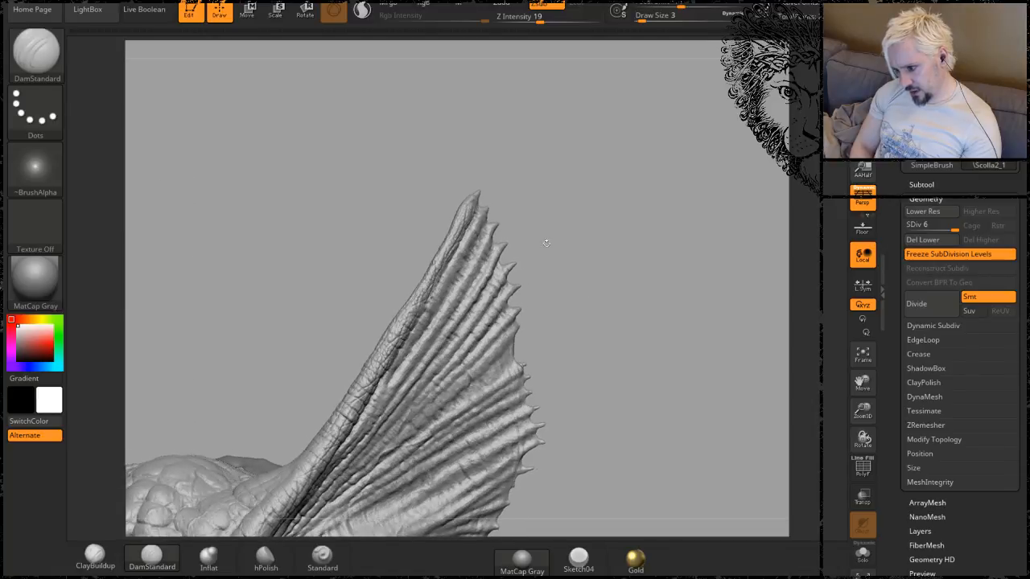
{"action": "left_click_drag", "start_coordinate": [576, 151], "coordinate": [566, 234]}
{"action": "left_click_drag", "start_coordinate": [568, 269], "coordinate": [623, 483]}
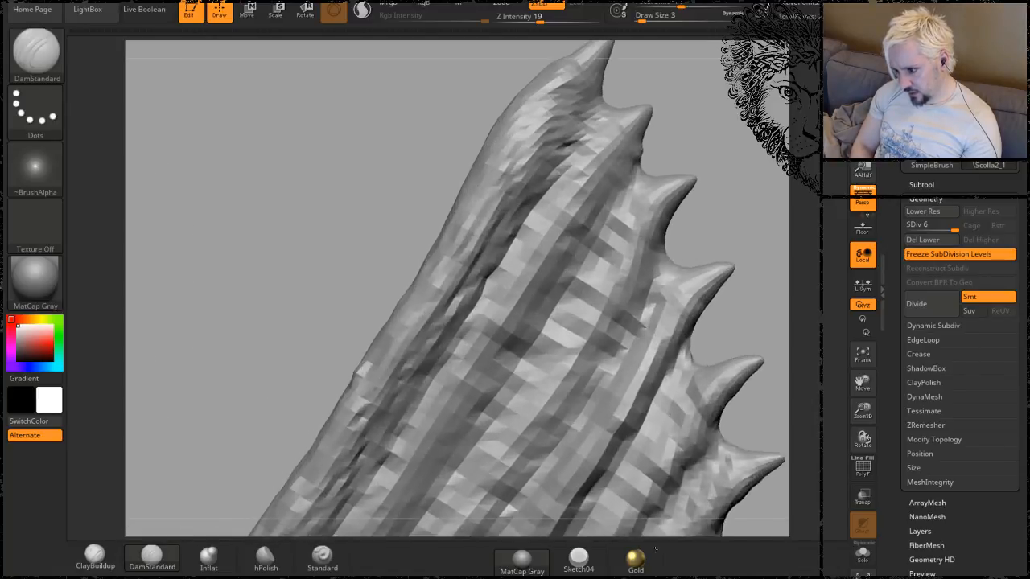
{"action": "left_click_drag", "start_coordinate": [357, 181], "coordinate": [403, 296], "text": "alt"}
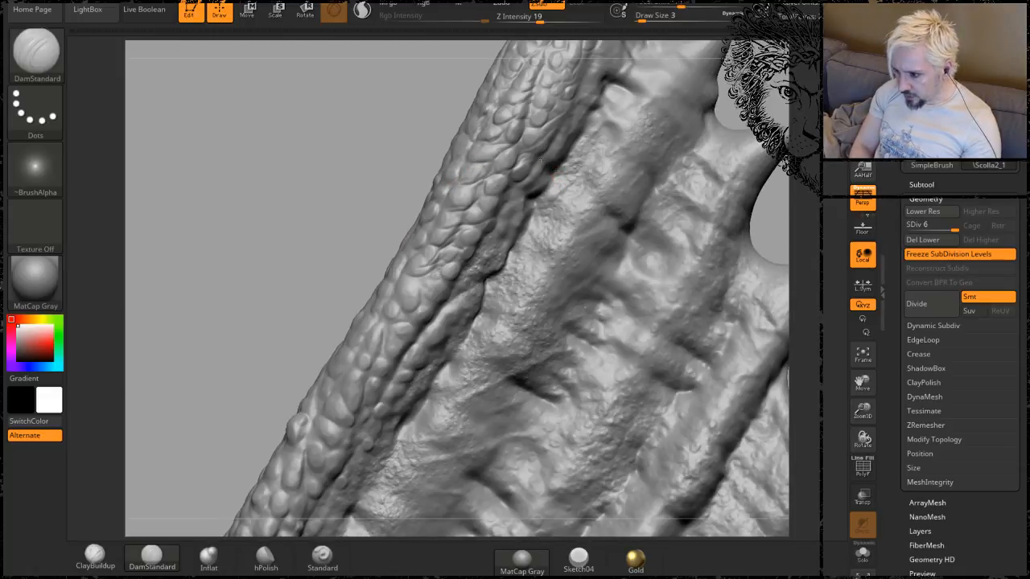
{"action": "left_click_drag", "start_coordinate": [394, 106], "coordinate": [234, 225], "text": "alt"}
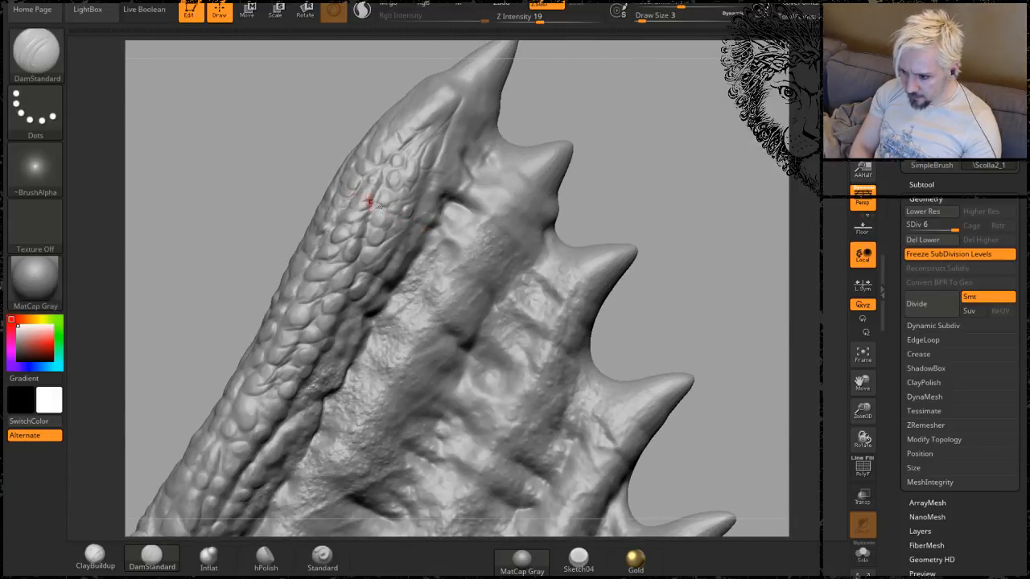
Set the DamStandard brush's draw size to 6.
{"action": "key", "text": "space"}
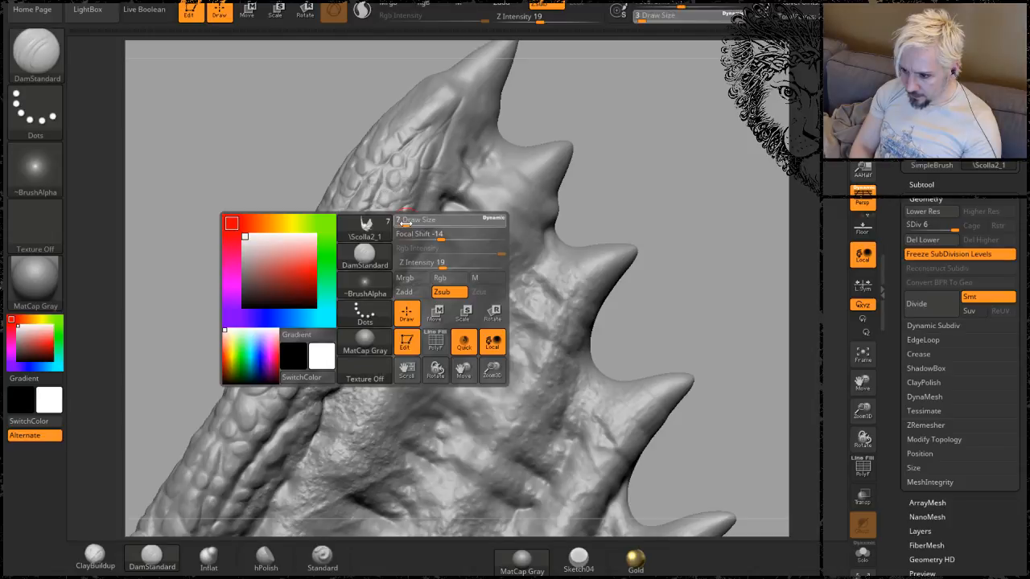
{"action": "left_click_drag", "start_coordinate": [405, 223], "coordinate": [411, 223]}
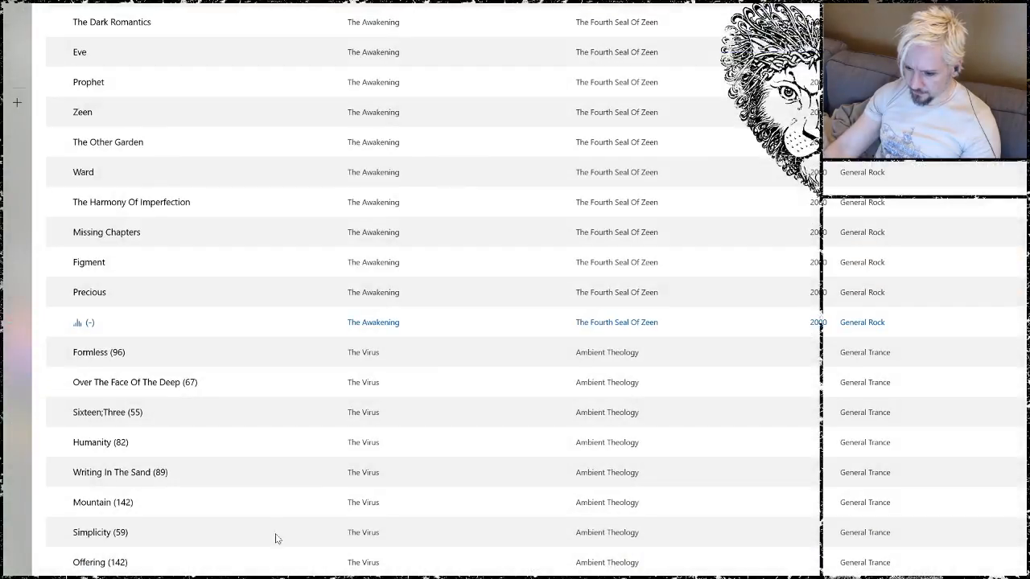
Switch to the music player and pick a track further down the song list.
{"action": "scroll", "coordinate": [265, 515], "scroll_direction": "down", "scroll_amount": 2}
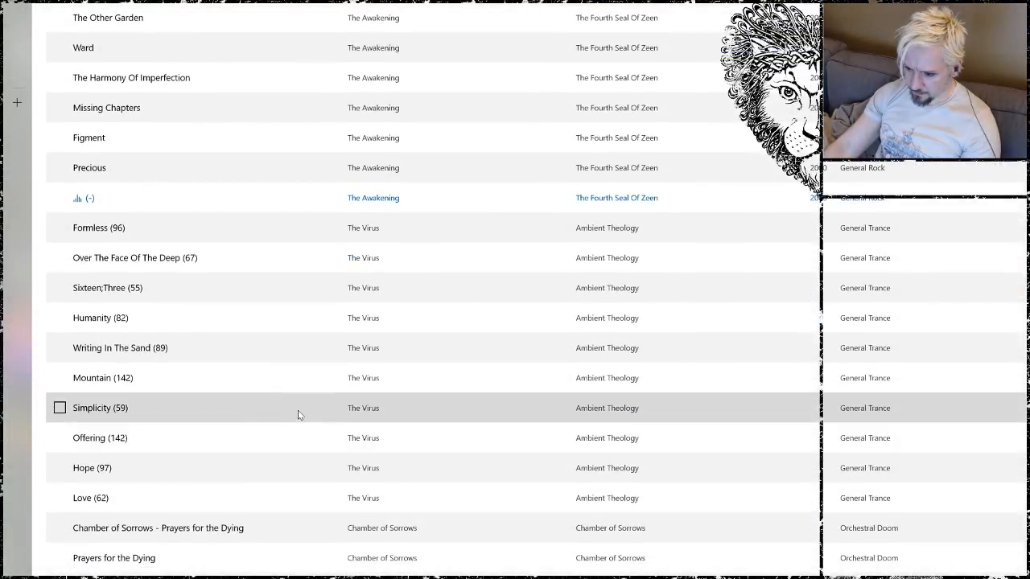
{"action": "left_click", "coordinate": [165, 381]}
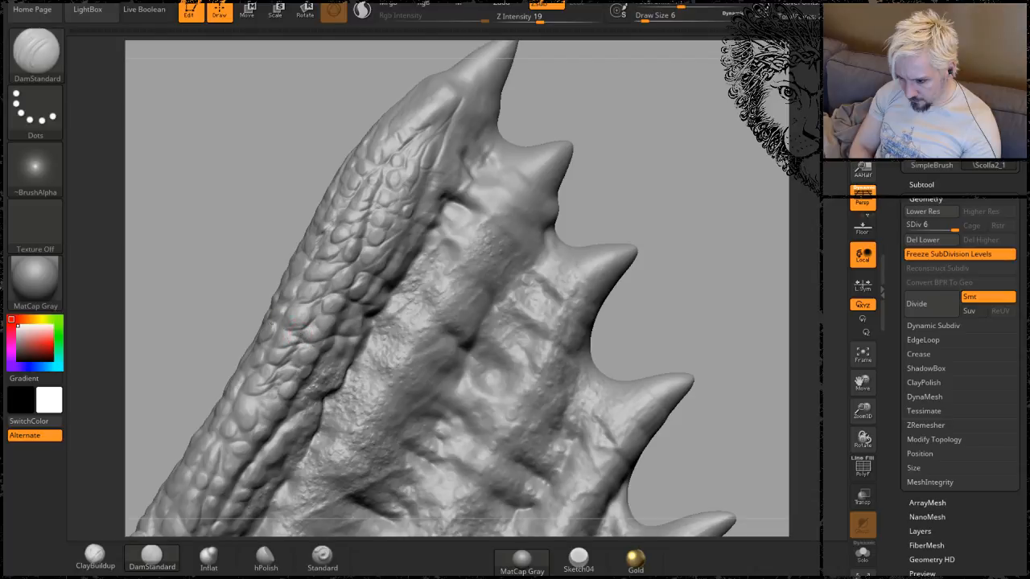
Check the ridge's scale detail and its tip spike from afar and close up.
{"action": "left_click_drag", "start_coordinate": [221, 256], "coordinate": [146, 90], "text": "alt"}
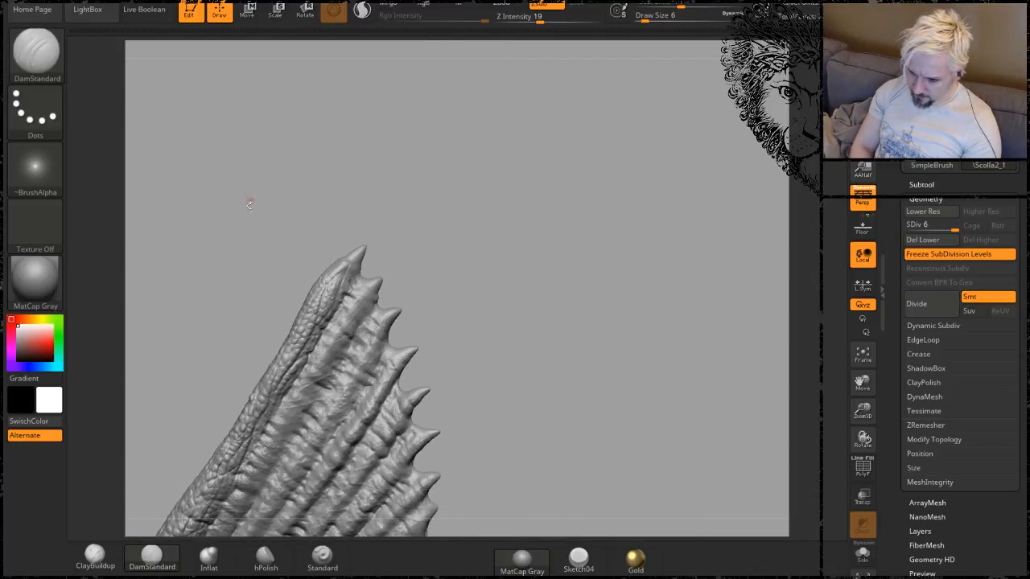
{"action": "left_click_drag", "start_coordinate": [237, 283], "coordinate": [351, 186], "text": "alt"}
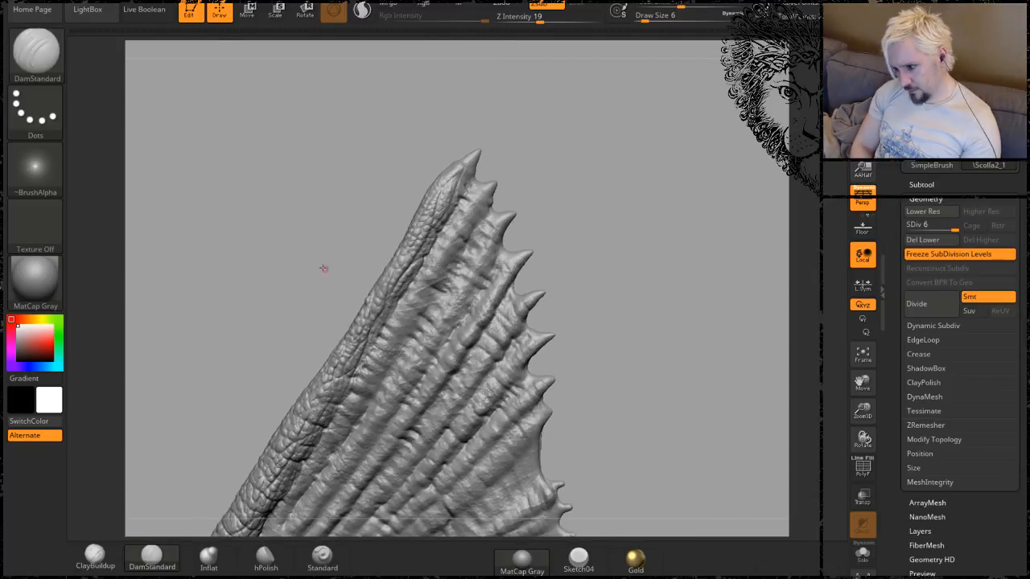
{"action": "left_click_drag", "start_coordinate": [324, 268], "coordinate": [451, 253]}
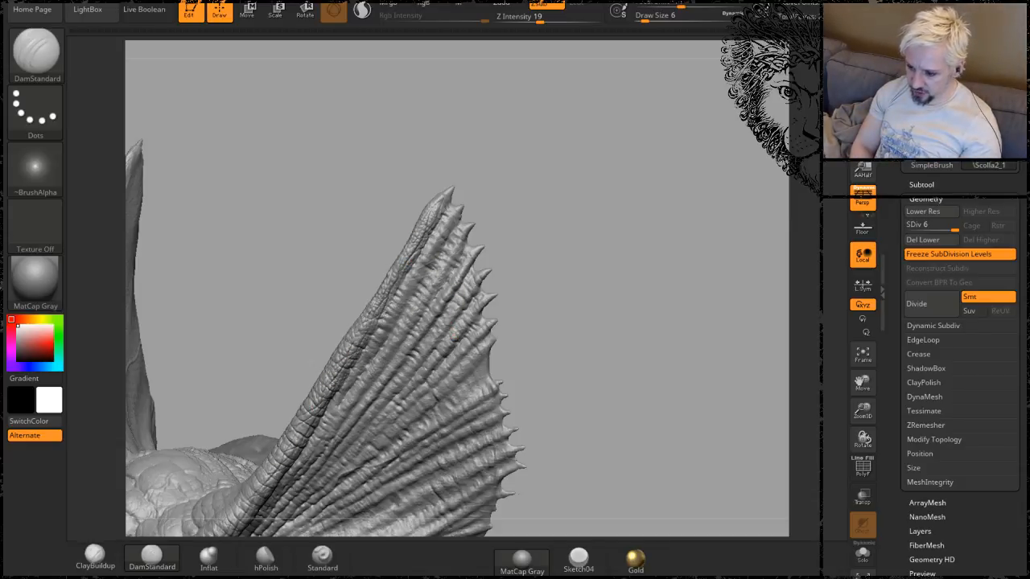
{"action": "mouse_move", "coordinate": [327, 265]}
{"action": "left_mouse_down", "text": "alt"}
{"action": "mouse_move", "coordinate": [321, 254]}
{"action": "mouse_move", "coordinate": [333, 330]}
{"action": "mouse_move", "coordinate": [346, 342]}
{"action": "left_mouse_up", "text": "alt"}
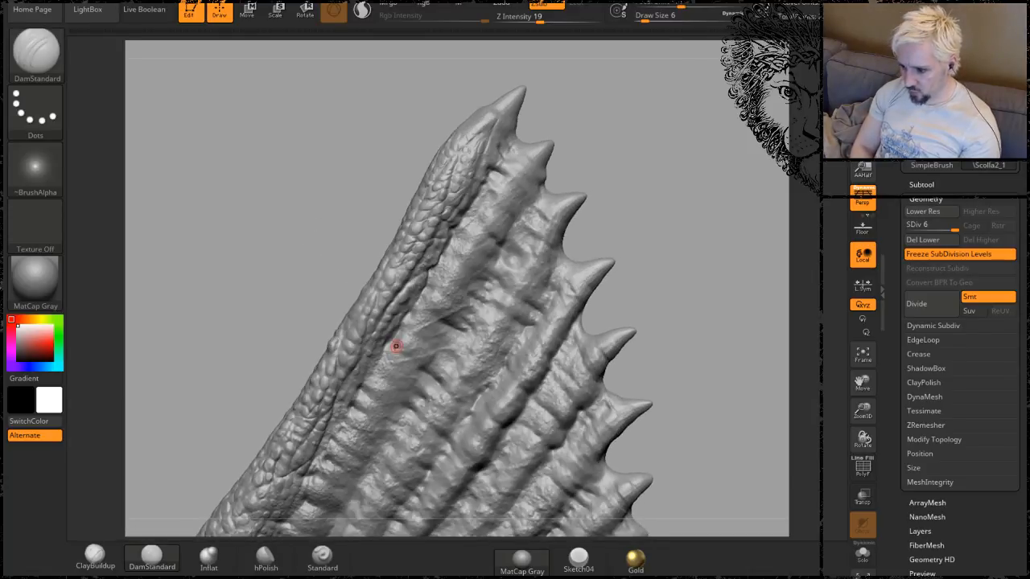
{"action": "left_click_drag", "start_coordinate": [619, 177], "coordinate": [510, 295], "text": "alt"}
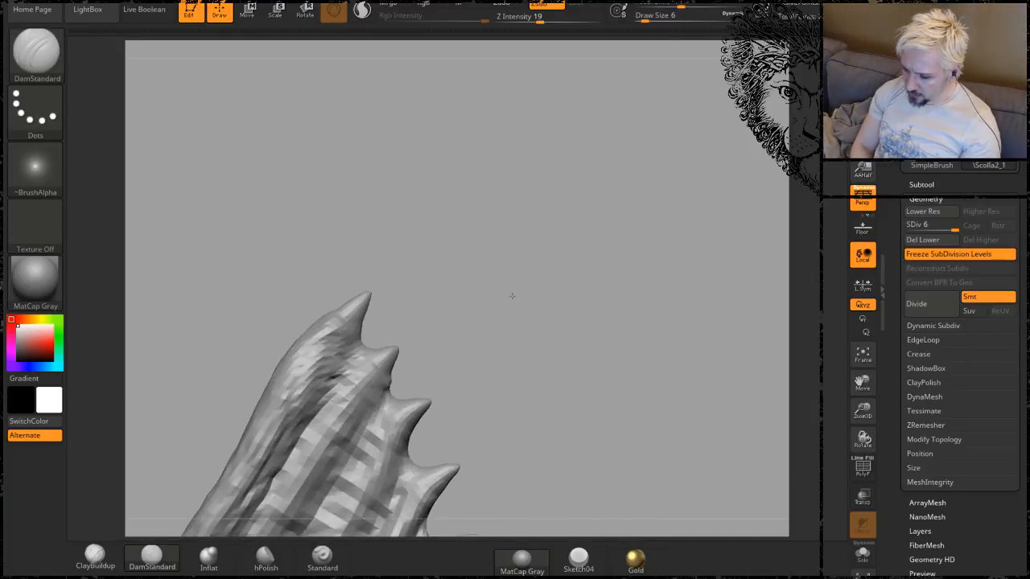
{"action": "left_click_drag", "start_coordinate": [451, 308], "coordinate": [447, 250], "text": "alt"}
{"action": "left_click_drag", "start_coordinate": [515, 231], "coordinate": [450, 295], "text": "alt"}
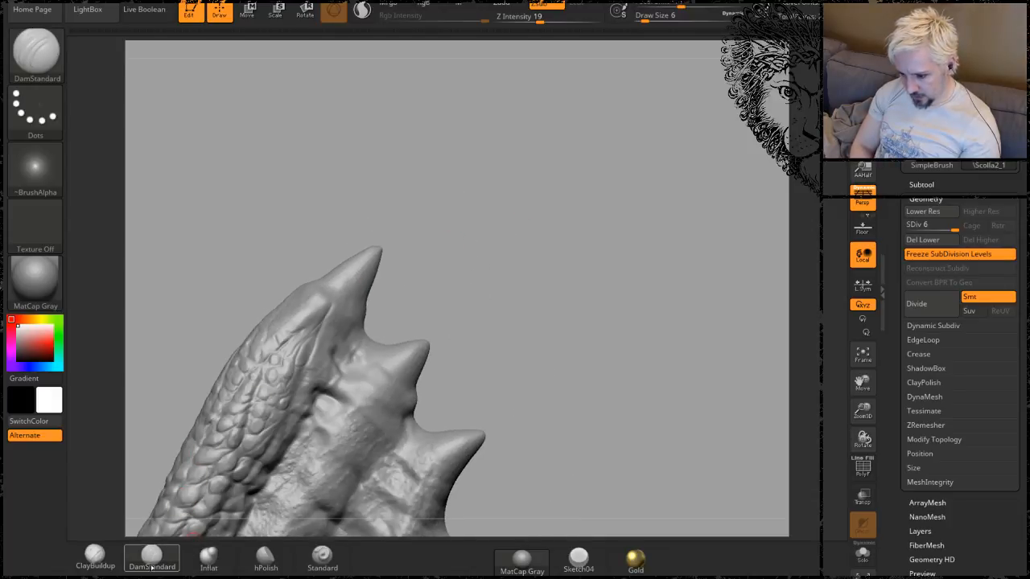
Lay a row of short ClayBuildup strokes across the front of the topmost spike's base at draw size 6.
{"action": "left_click", "coordinate": [97, 562]}
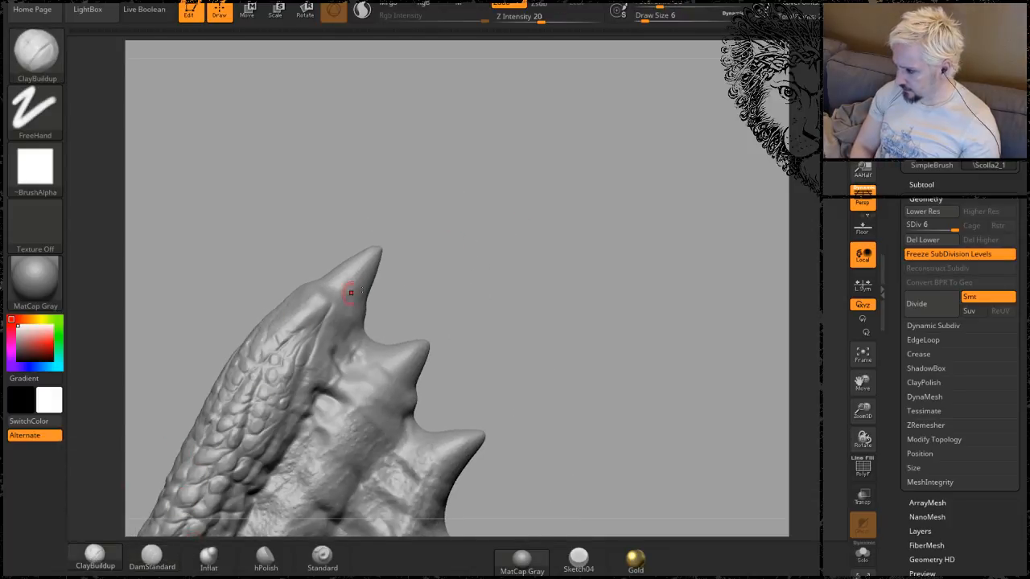
{"action": "mouse_move", "coordinate": [522, 211]}
{"action": "left_mouse_down"}
{"action": "mouse_move", "coordinate": [503, 241]}
{"action": "mouse_move", "coordinate": [510, 249]}
{"action": "mouse_move", "coordinate": [513, 238]}
{"action": "left_mouse_up"}
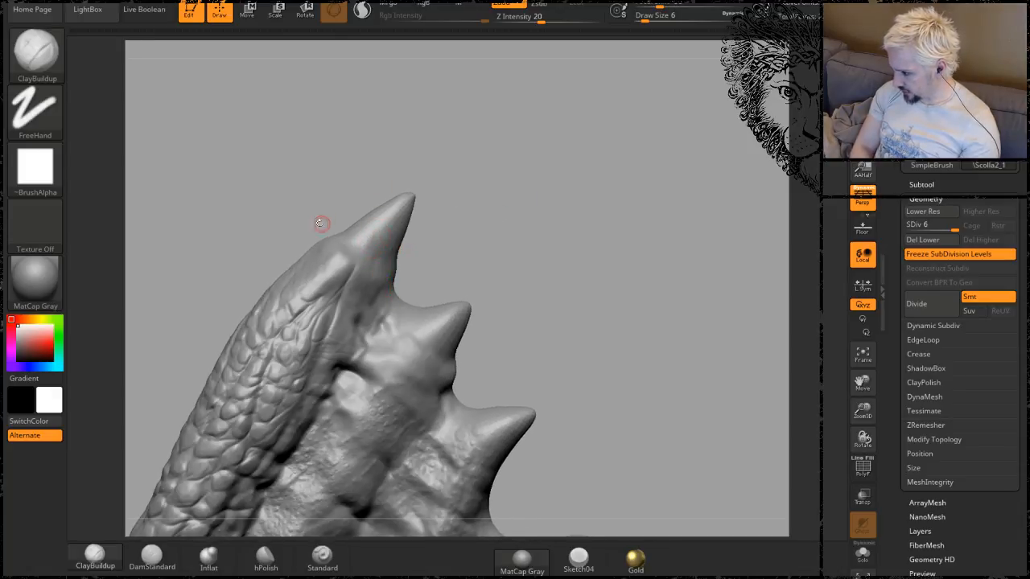
{"action": "mouse_move", "coordinate": [281, 151]}
{"action": "left_mouse_down"}
{"action": "mouse_move", "coordinate": [275, 177]}
{"action": "mouse_move", "coordinate": [377, 133]}
{"action": "left_mouse_up"}
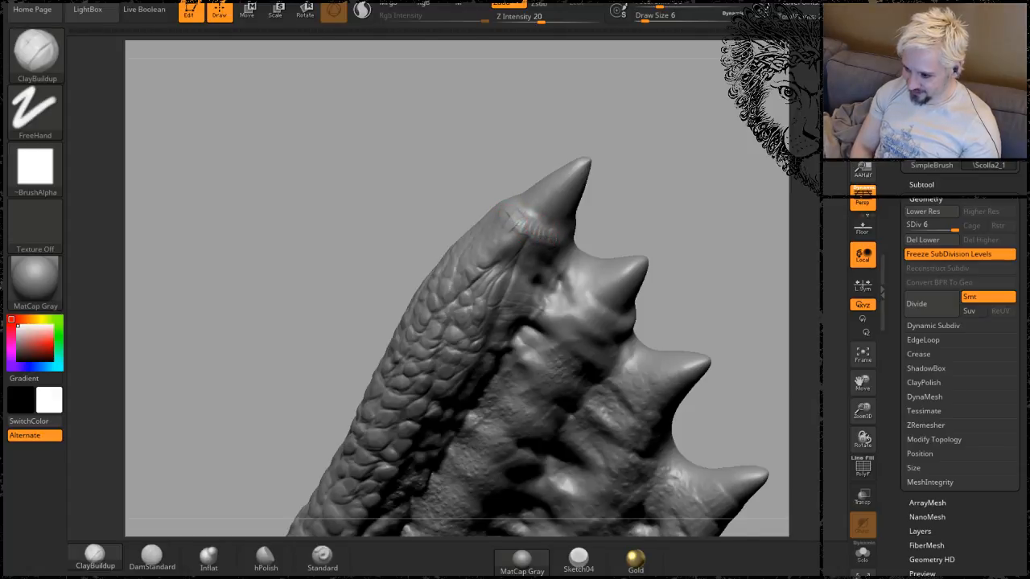
{"action": "mouse_move", "coordinate": [563, 239]}
{"action": "right_mouse_down"}
{"action": "mouse_move", "coordinate": [545, 150]}
{"action": "mouse_move", "coordinate": [530, 205]}
{"action": "mouse_move", "coordinate": [487, 248]}
{"action": "right_mouse_up"}
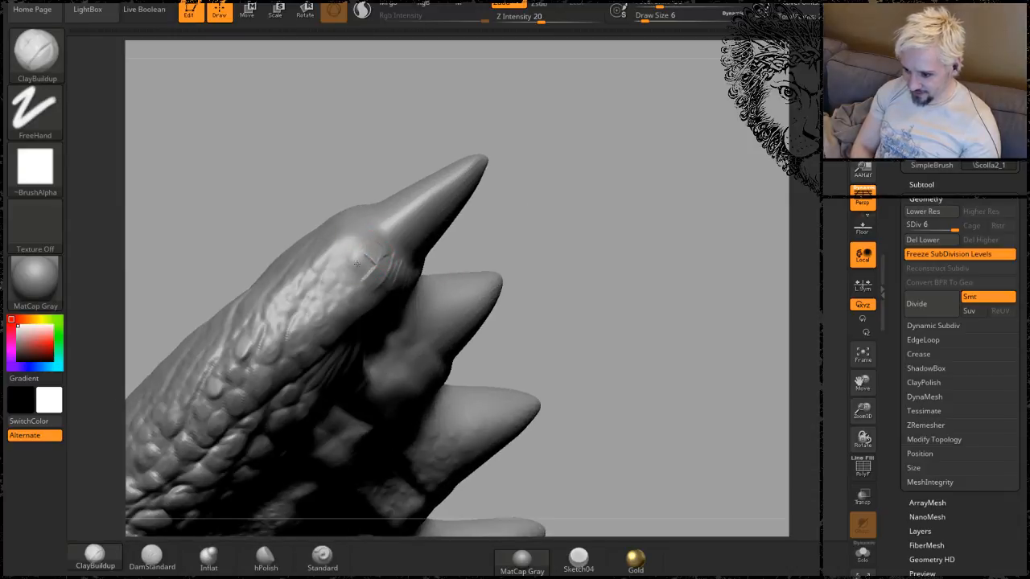
Build up a row of short ClayBuildup ridges across the smooth outer side of the tip spike's base at draw size 6.
{"action": "mouse_move", "coordinate": [364, 241]}
{"action": "right_mouse_down"}
{"action": "mouse_move", "coordinate": [379, 217]}
{"action": "mouse_move", "coordinate": [359, 233]}
{"action": "right_mouse_up"}
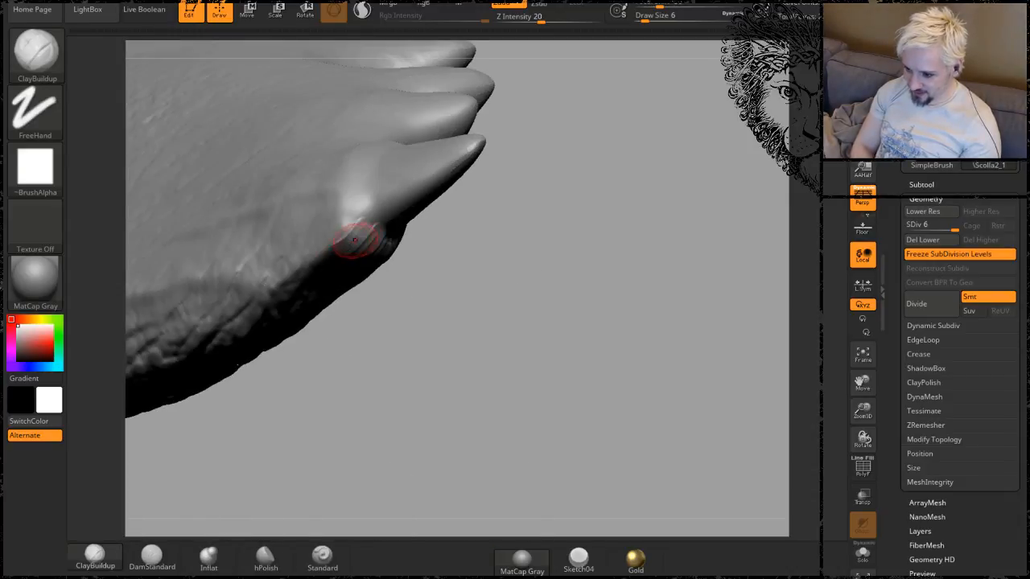
{"action": "right_click_drag", "start_coordinate": [498, 272], "coordinate": [519, 328]}
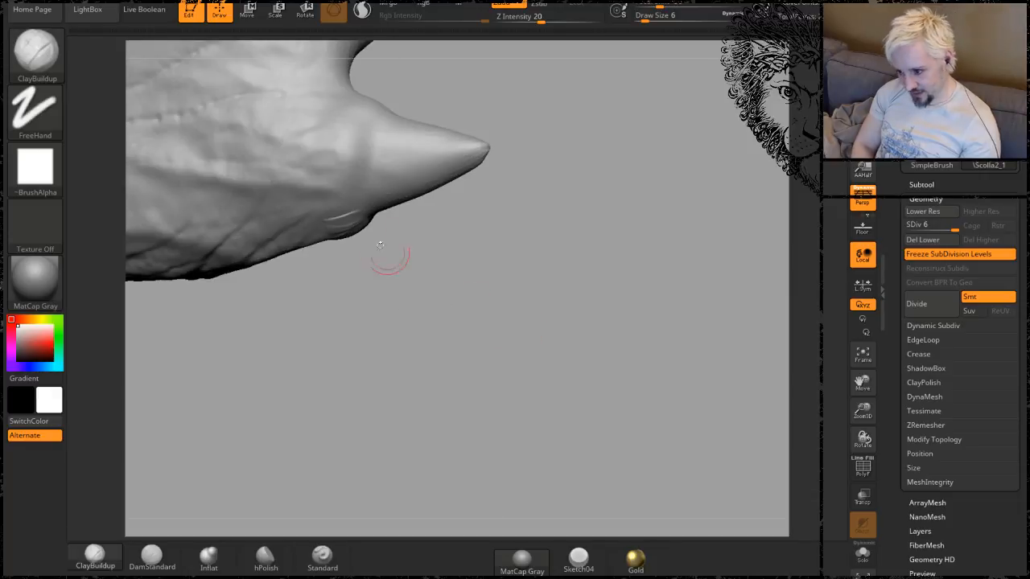
{"action": "mouse_move", "coordinate": [338, 211]}
{"action": "left_mouse_down"}
{"action": "mouse_move", "coordinate": [345, 147]}
{"action": "mouse_move", "coordinate": [330, 133]}
{"action": "left_mouse_up"}
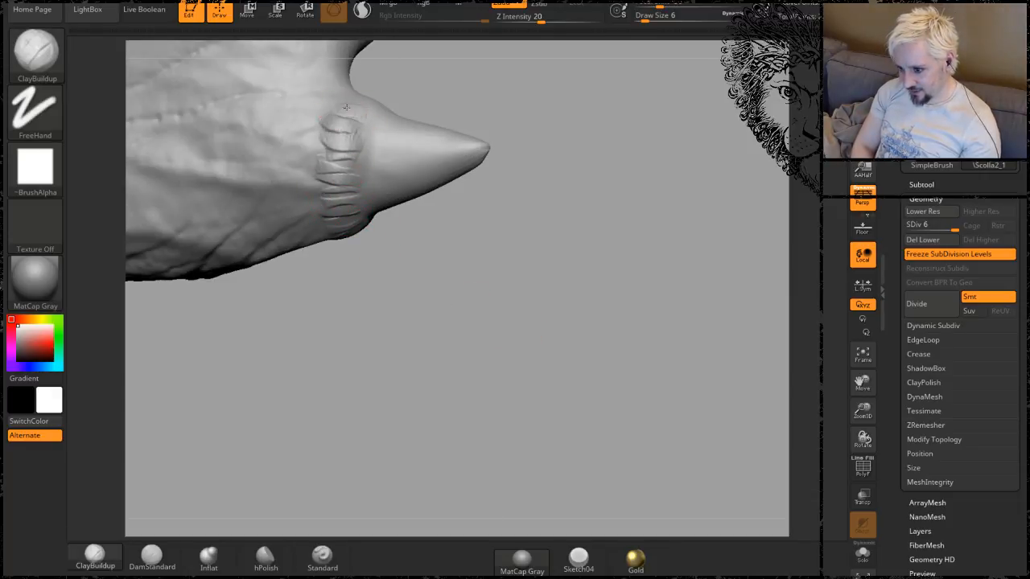
{"action": "mouse_move", "coordinate": [486, 124]}
{"action": "right_mouse_down"}
{"action": "mouse_move", "coordinate": [485, 193]}
{"action": "mouse_move", "coordinate": [471, 214]}
{"action": "right_mouse_up"}
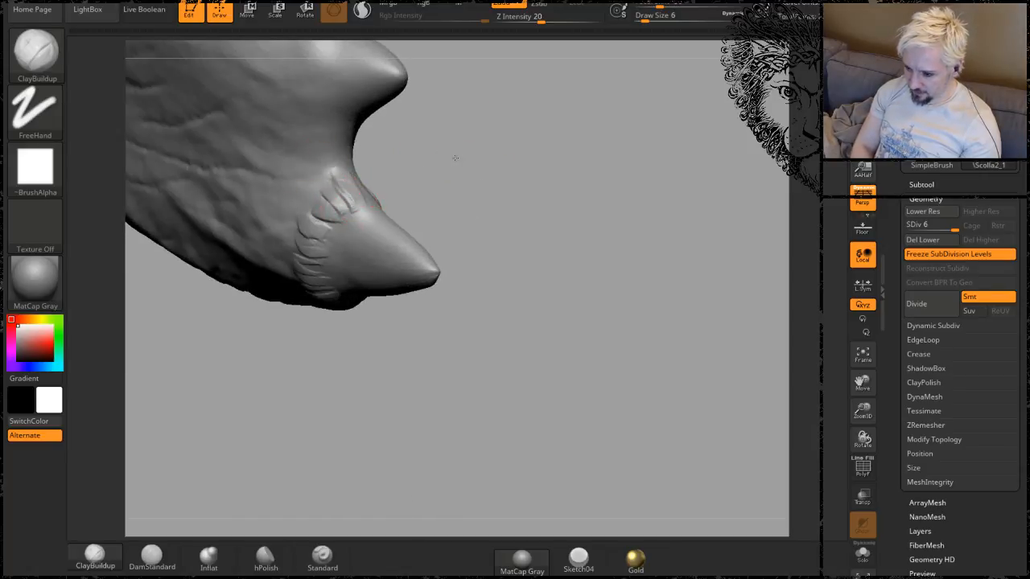
{"action": "right_click_drag", "start_coordinate": [453, 156], "coordinate": [349, 202]}
{"action": "mouse_move", "coordinate": [371, 196]}
{"action": "left_mouse_down"}
{"action": "mouse_move", "coordinate": [391, 195]}
{"action": "mouse_move", "coordinate": [403, 181]}
{"action": "left_mouse_up"}
Continue the ClayBuildup ridges around the tip spike's base on the side facing the neighbouring spike and scaled edge.
{"action": "left_click_drag", "start_coordinate": [649, 184], "coordinate": [527, 193], "text": "alt"}
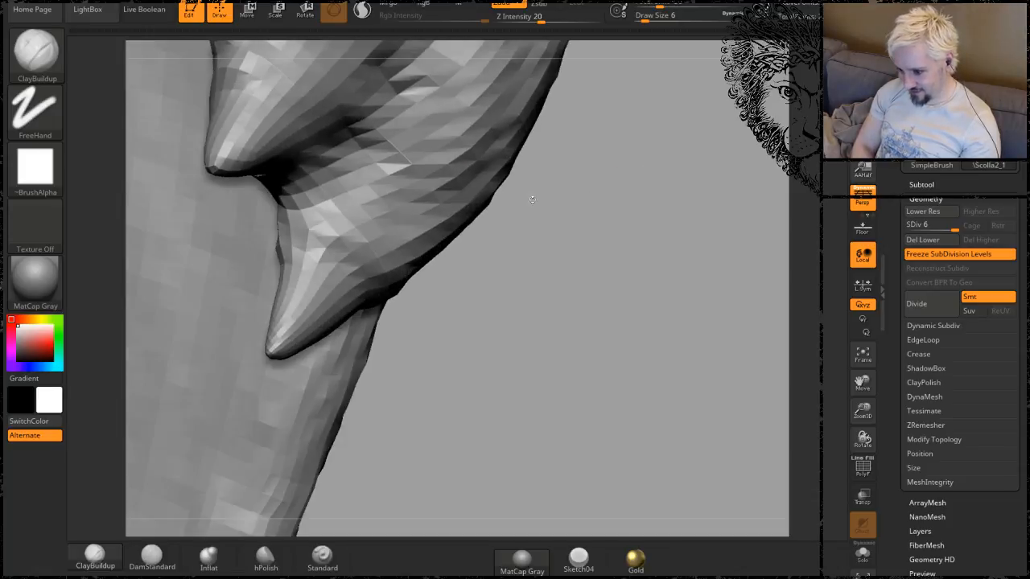
{"action": "mouse_move", "coordinate": [326, 232]}
{"action": "left_mouse_down"}
{"action": "mouse_move", "coordinate": [315, 232]}
{"action": "mouse_move", "coordinate": [368, 231]}
{"action": "mouse_move", "coordinate": [402, 269]}
{"action": "left_mouse_up"}
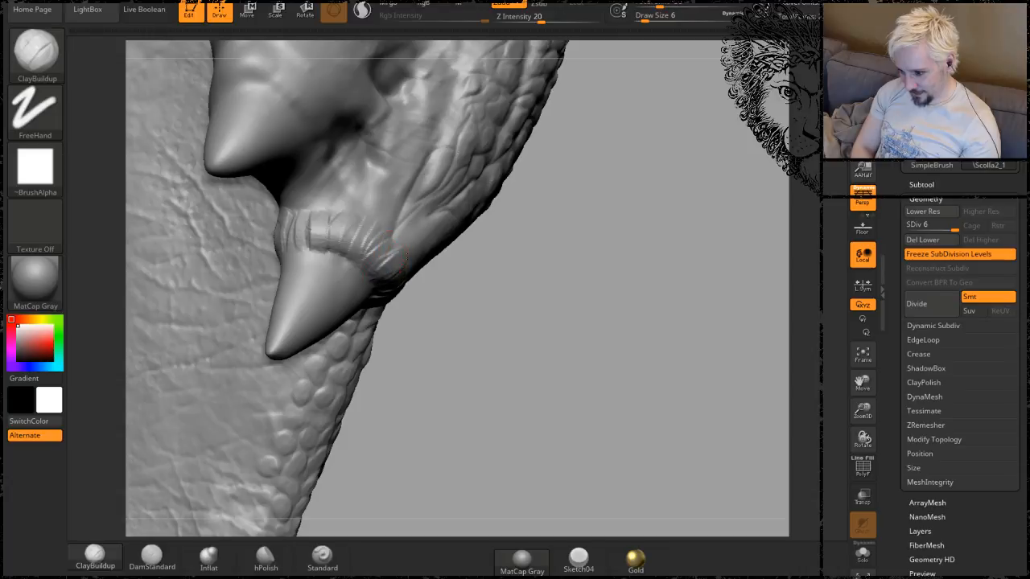
{"action": "left_click_drag", "start_coordinate": [308, 234], "coordinate": [376, 209]}
{"action": "mouse_move", "coordinate": [370, 246]}
{"action": "left_mouse_down"}
{"action": "mouse_move", "coordinate": [386, 228]}
{"action": "mouse_move", "coordinate": [404, 253]}
{"action": "left_mouse_up"}
{"action": "mouse_move", "coordinate": [299, 239]}
{"action": "left_mouse_down"}
{"action": "mouse_move", "coordinate": [309, 211]}
{"action": "mouse_move", "coordinate": [345, 192]}
{"action": "left_mouse_up"}
{"action": "left_click_drag", "start_coordinate": [574, 293], "coordinate": [552, 237]}
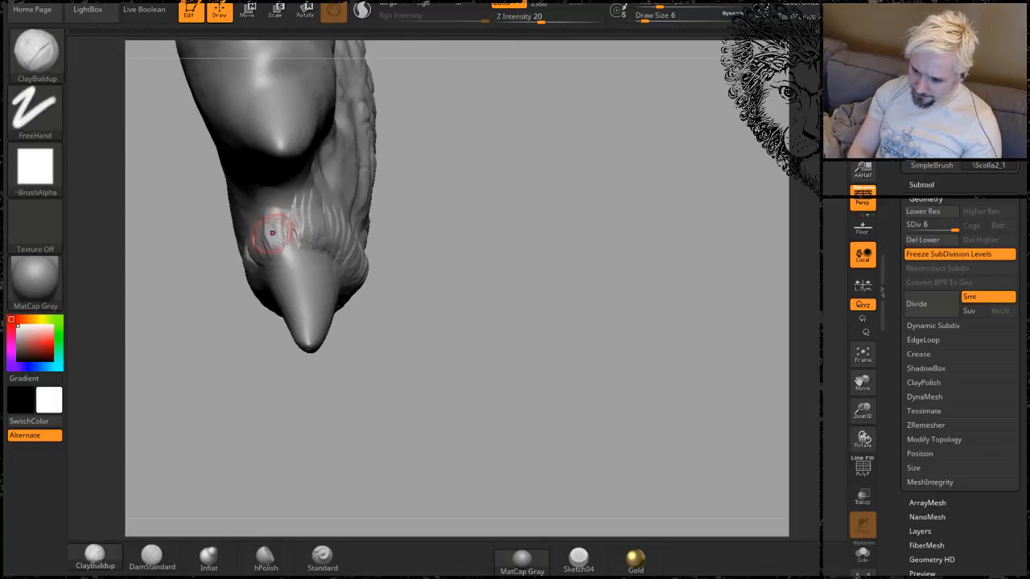
Lengthen the ridges on the fin's smooth side with ClayBuildup strokes fanning outward from the tip spike's base.
{"action": "left_click_drag", "start_coordinate": [472, 211], "coordinate": [407, 217]}
{"action": "mouse_move", "coordinate": [254, 246]}
{"action": "left_mouse_down"}
{"action": "mouse_move", "coordinate": [240, 219]}
{"action": "mouse_move", "coordinate": [223, 217]}
{"action": "left_mouse_up"}
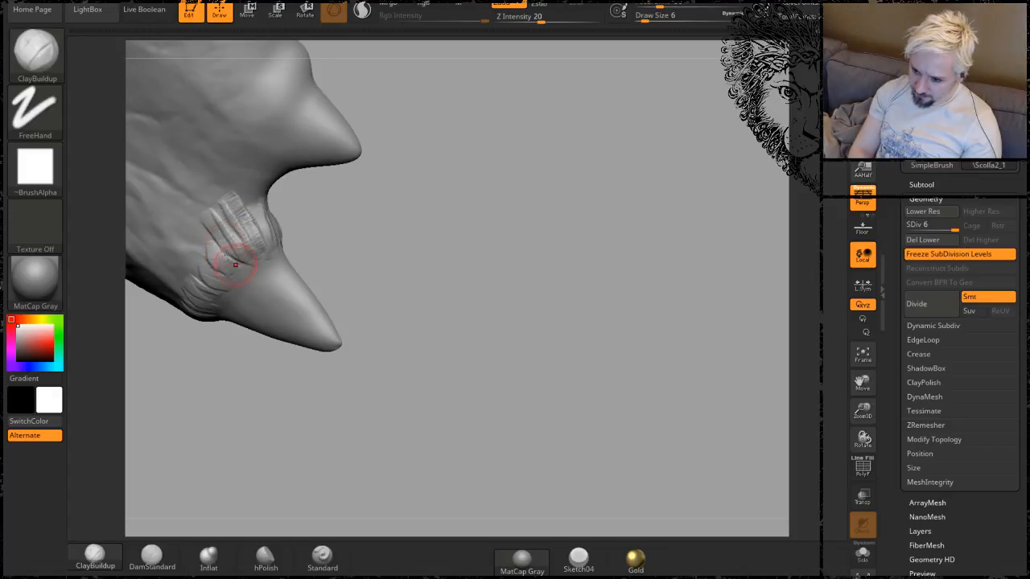
{"action": "left_click_drag", "start_coordinate": [230, 257], "coordinate": [211, 231]}
{"action": "mouse_move", "coordinate": [442, 242]}
{"action": "left_mouse_down", "text": "alt"}
{"action": "mouse_move", "coordinate": [459, 230]}
{"action": "mouse_move", "coordinate": [457, 184]}
{"action": "left_mouse_up", "text": "alt"}
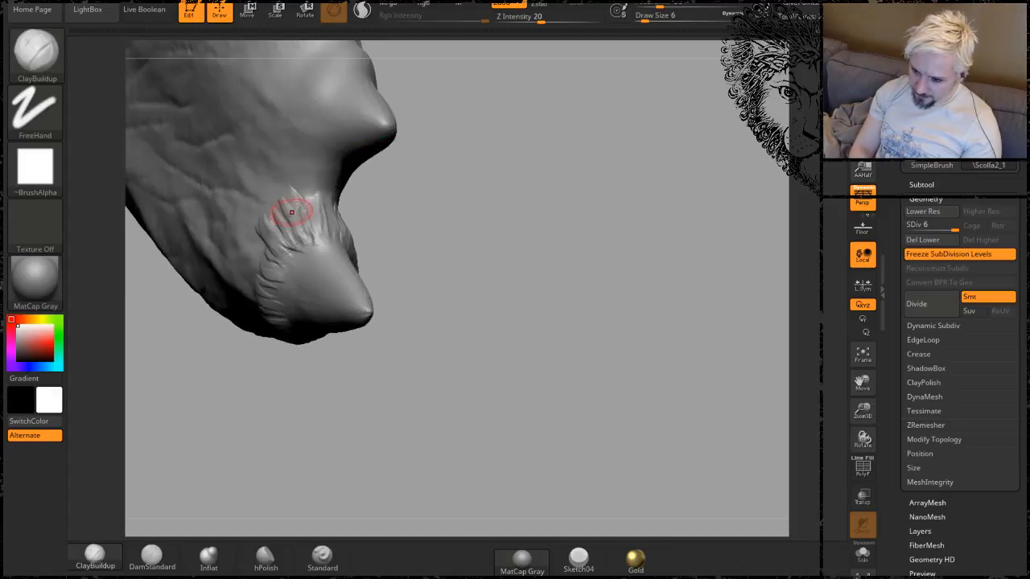
{"action": "mouse_move", "coordinate": [292, 209]}
{"action": "left_mouse_down"}
{"action": "mouse_move", "coordinate": [306, 243]}
{"action": "mouse_move", "coordinate": [280, 253]}
{"action": "left_mouse_up"}
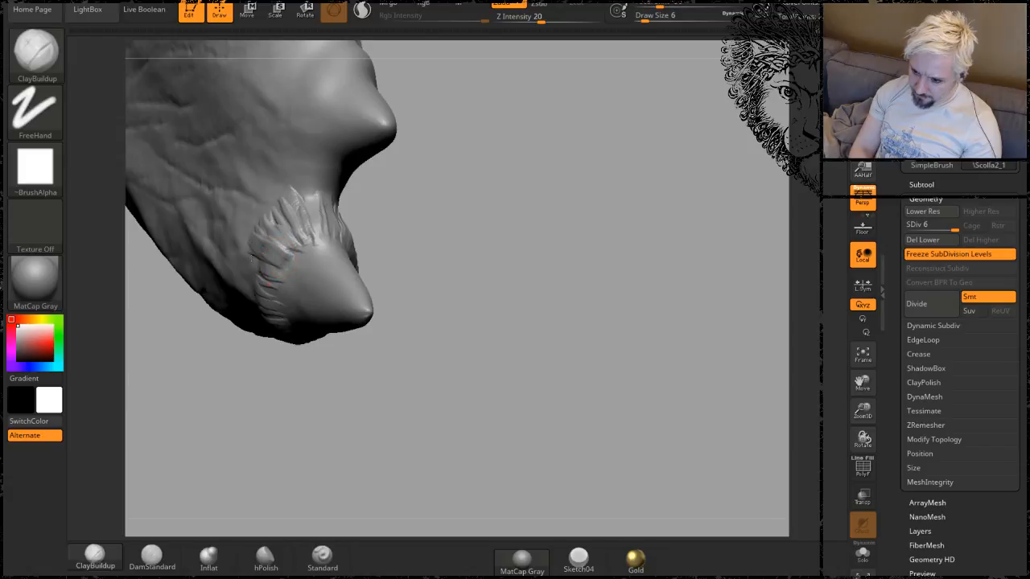
{"action": "left_click_drag", "start_coordinate": [482, 213], "coordinate": [412, 248]}
{"action": "mouse_move", "coordinate": [270, 278]}
{"action": "left_mouse_down"}
{"action": "mouse_move", "coordinate": [276, 287]}
{"action": "mouse_move", "coordinate": [257, 301]}
{"action": "mouse_move", "coordinate": [266, 321]}
{"action": "mouse_move", "coordinate": [250, 310]}
{"action": "left_mouse_up"}
{"action": "left_click_drag", "start_coordinate": [436, 229], "coordinate": [430, 149]}
{"action": "mouse_move", "coordinate": [274, 339]}
{"action": "left_mouse_down"}
{"action": "mouse_move", "coordinate": [238, 354]}
{"action": "mouse_move", "coordinate": [251, 369]}
{"action": "left_mouse_up"}
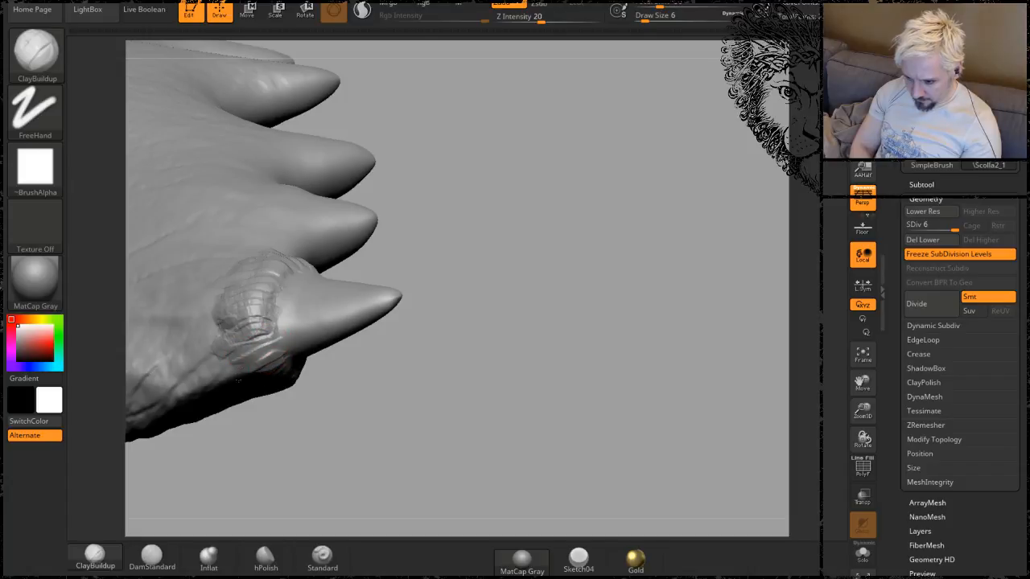
Sculpt long ClayBuildup wrinkles from the tip spike's base down into the scales along the fin's edge.
{"action": "mouse_move", "coordinate": [352, 385]}
{"action": "left_mouse_down"}
{"action": "mouse_move", "coordinate": [455, 326]}
{"action": "mouse_move", "coordinate": [487, 235]}
{"action": "mouse_move", "coordinate": [475, 158]}
{"action": "left_mouse_up"}
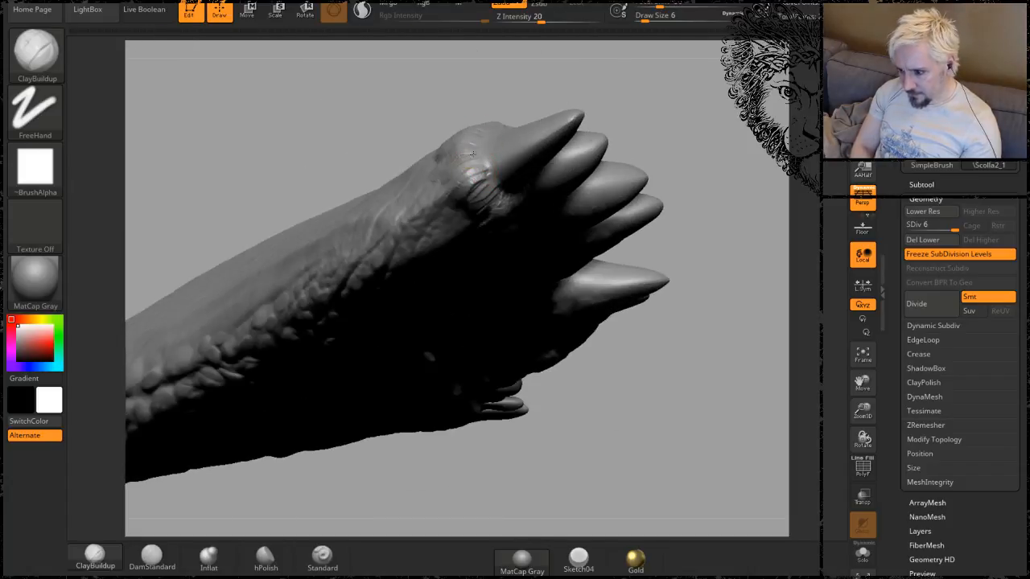
{"action": "mouse_move", "coordinate": [663, 86]}
{"action": "left_mouse_down"}
{"action": "mouse_move", "coordinate": [550, 354]}
{"action": "mouse_move", "coordinate": [336, 477]}
{"action": "mouse_move", "coordinate": [438, 195]}
{"action": "mouse_move", "coordinate": [381, 243]}
{"action": "left_mouse_up"}
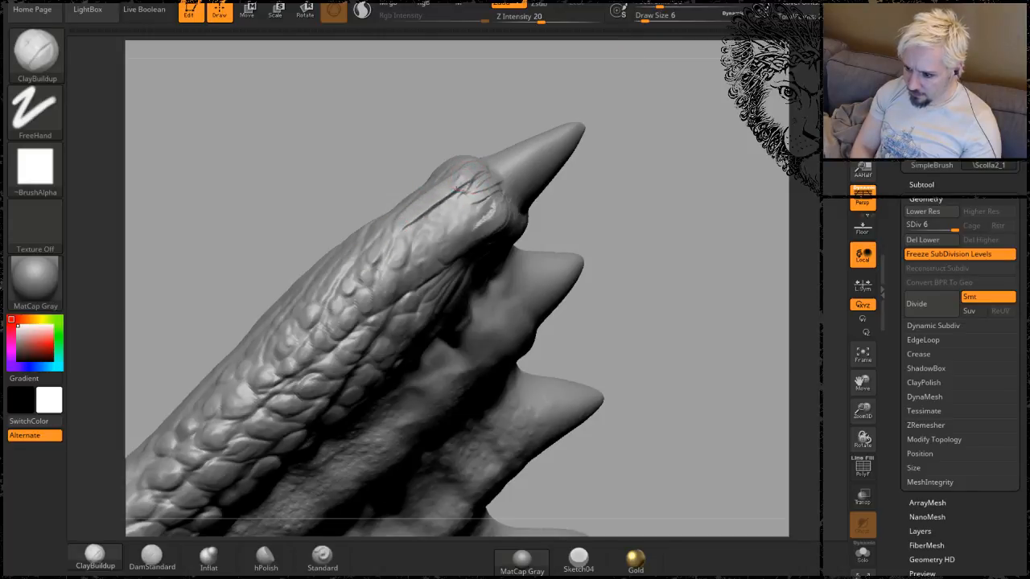
{"action": "left_click_drag", "start_coordinate": [455, 187], "coordinate": [416, 255]}
{"action": "left_click_drag", "start_coordinate": [490, 199], "coordinate": [452, 250]}
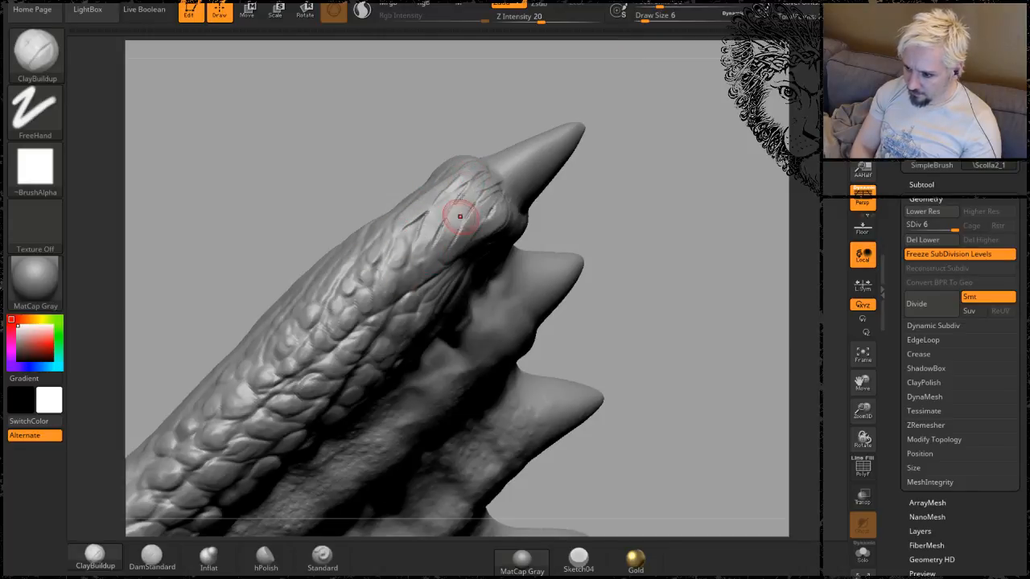
{"action": "left_click_drag", "start_coordinate": [467, 88], "coordinate": [489, 136]}
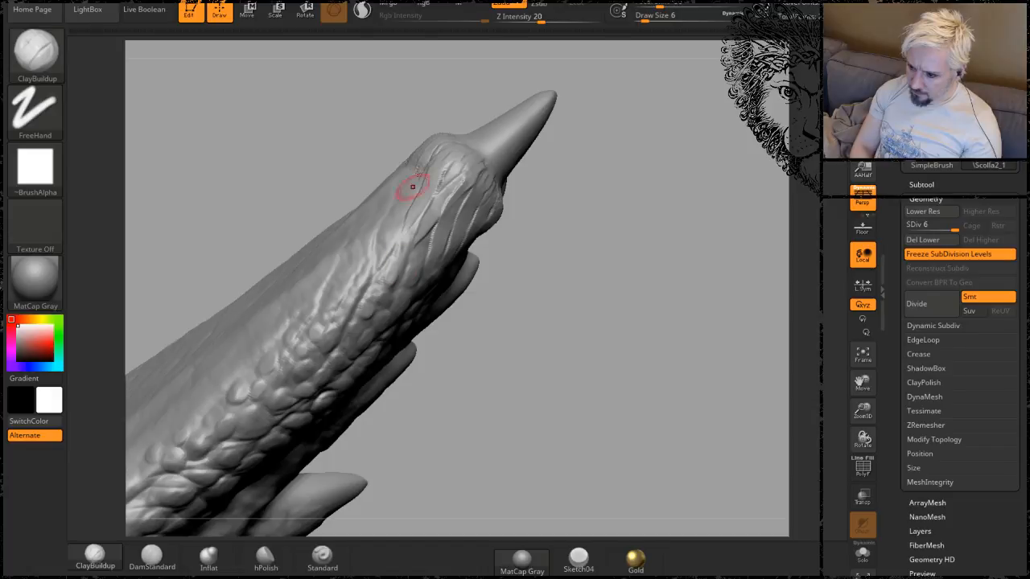
{"action": "mouse_move", "coordinate": [428, 124]}
{"action": "left_mouse_down"}
{"action": "mouse_move", "coordinate": [407, 115]}
{"action": "mouse_move", "coordinate": [420, 155]}
{"action": "mouse_move", "coordinate": [406, 242]}
{"action": "left_mouse_up"}
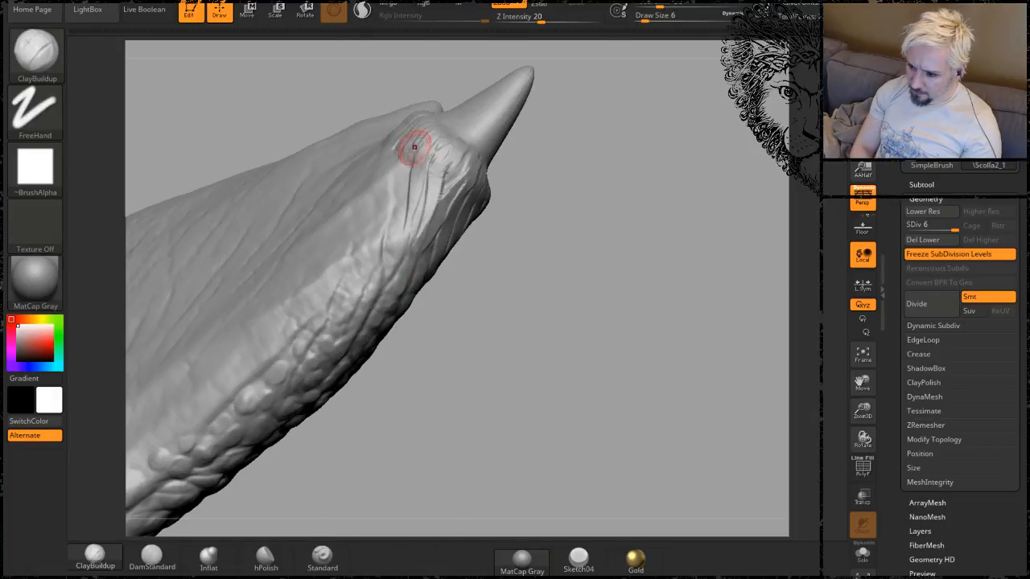
Soften the new wrinkles below the tip spike's base with the Smooth brush.
{"action": "key", "text": "shift"}
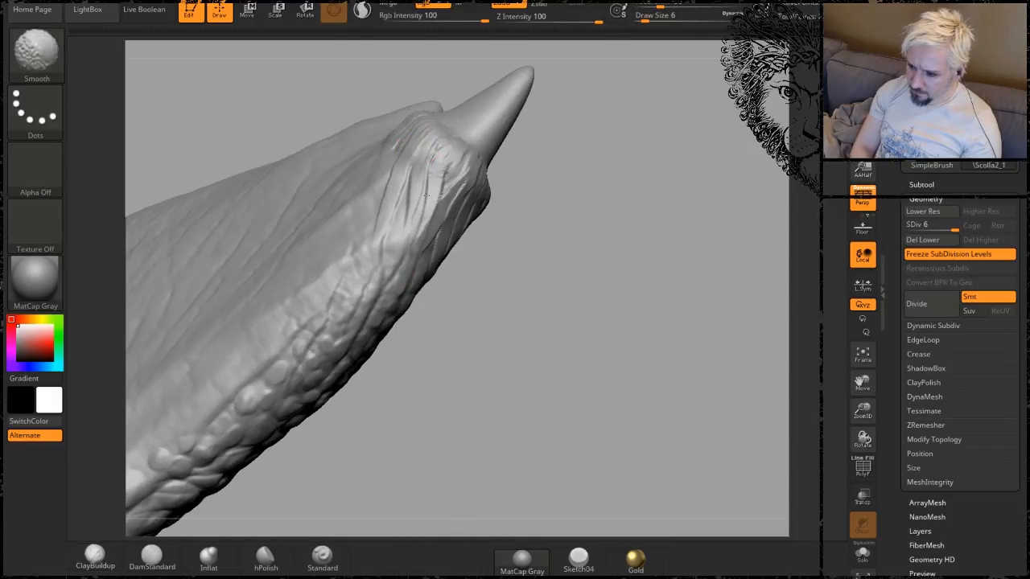
{"action": "left_click_drag", "start_coordinate": [454, 214], "coordinate": [460, 190], "text": "shift"}
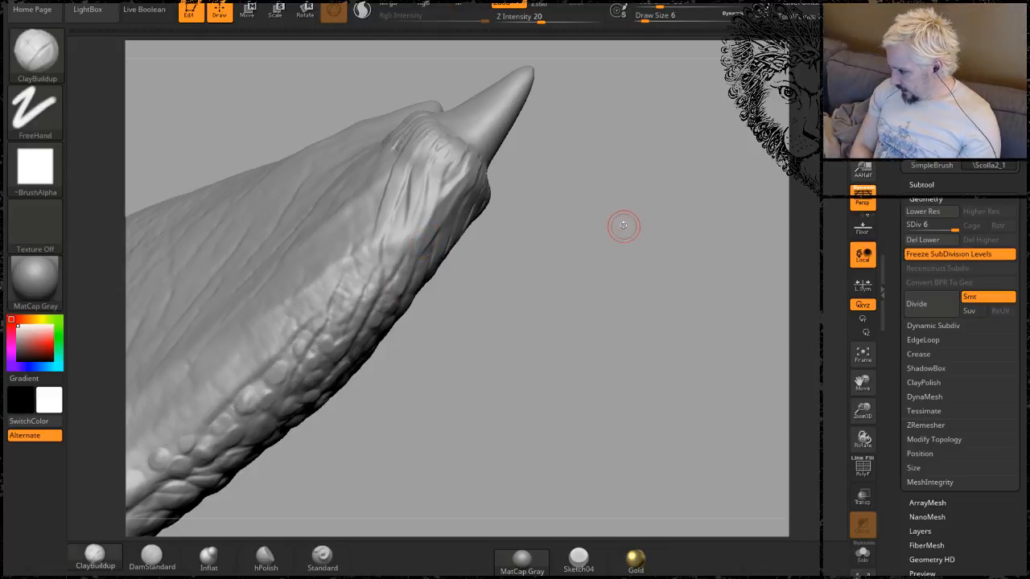
{"action": "left_click_drag", "start_coordinate": [624, 226], "coordinate": [605, 280]}
{"action": "mouse_move", "coordinate": [604, 281]}
{"action": "left_mouse_down"}
{"action": "mouse_move", "coordinate": [586, 266]}
{"action": "mouse_move", "coordinate": [463, 475]}
{"action": "left_mouse_up"}
{"action": "key", "text": "shift"}
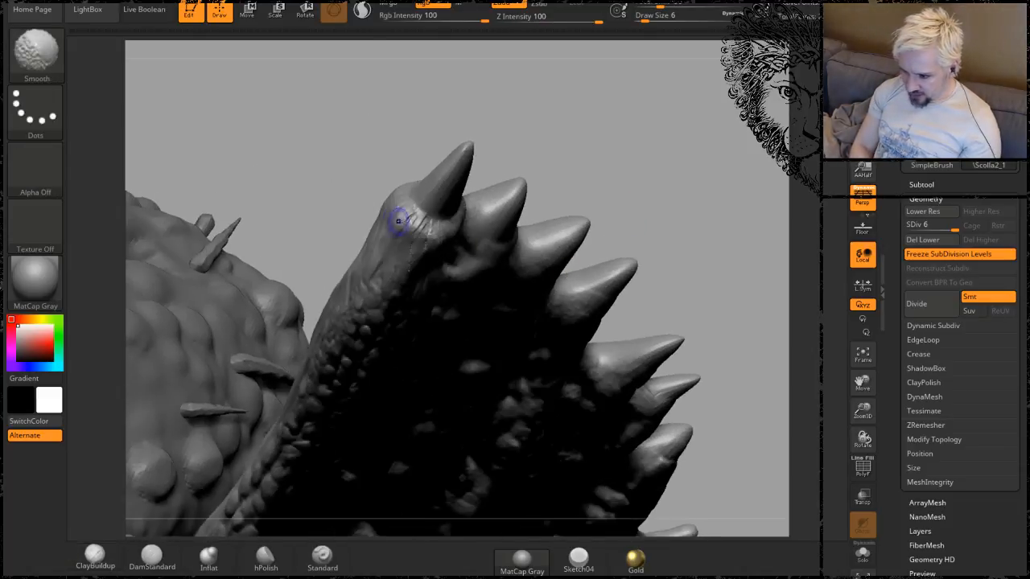
Smooth the ridge ends in the gap between the tip spike and the neighbouring spike.
{"action": "left_click_drag", "start_coordinate": [396, 140], "coordinate": [245, 250]}
{"action": "key", "text": "shift"}
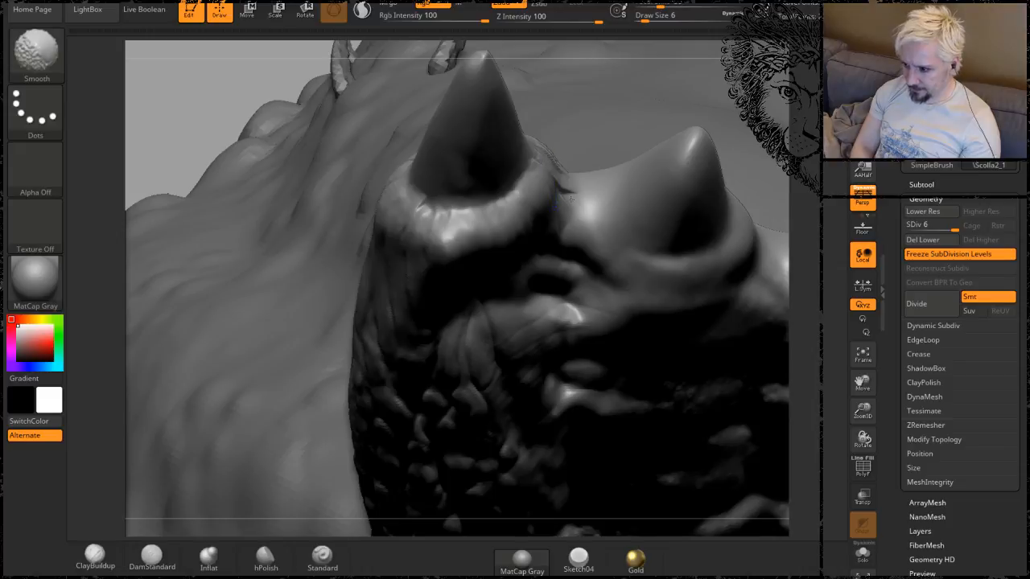
{"action": "left_click_drag", "start_coordinate": [571, 198], "coordinate": [543, 144], "text": "shift"}
{"action": "left_click_drag", "start_coordinate": [241, 93], "coordinate": [182, 108]}
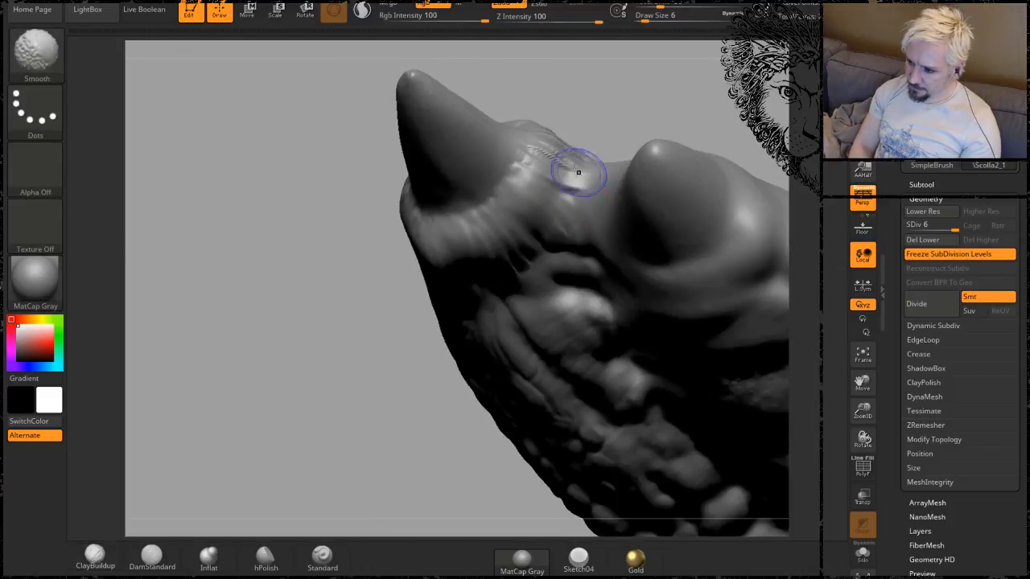
{"action": "left_click_drag", "start_coordinate": [576, 172], "coordinate": [547, 155], "text": "shift"}
{"action": "left_click_drag", "start_coordinate": [285, 169], "coordinate": [298, 184]}
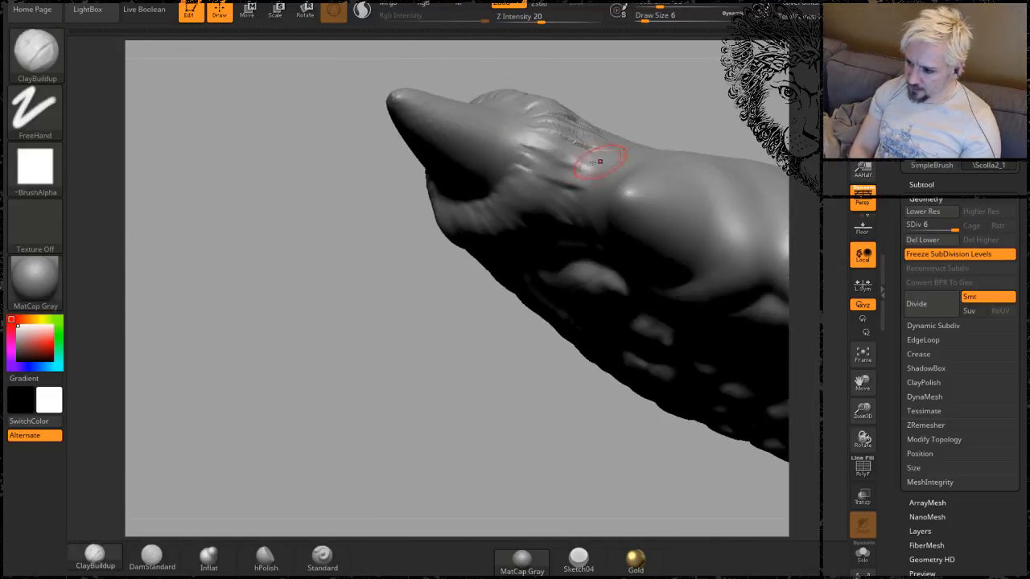
{"action": "mouse_move", "coordinate": [579, 157]}
{"action": "left_mouse_down", "text": "shift"}
{"action": "mouse_move", "coordinate": [566, 137]}
{"action": "mouse_move", "coordinate": [591, 134]}
{"action": "mouse_move", "coordinate": [566, 136]}
{"action": "left_mouse_up", "text": "shift"}
{"action": "left_click_drag", "start_coordinate": [262, 278], "coordinate": [301, 212]}
{"action": "left_click_drag", "start_coordinate": [662, 42], "coordinate": [623, 152], "text": "alt"}
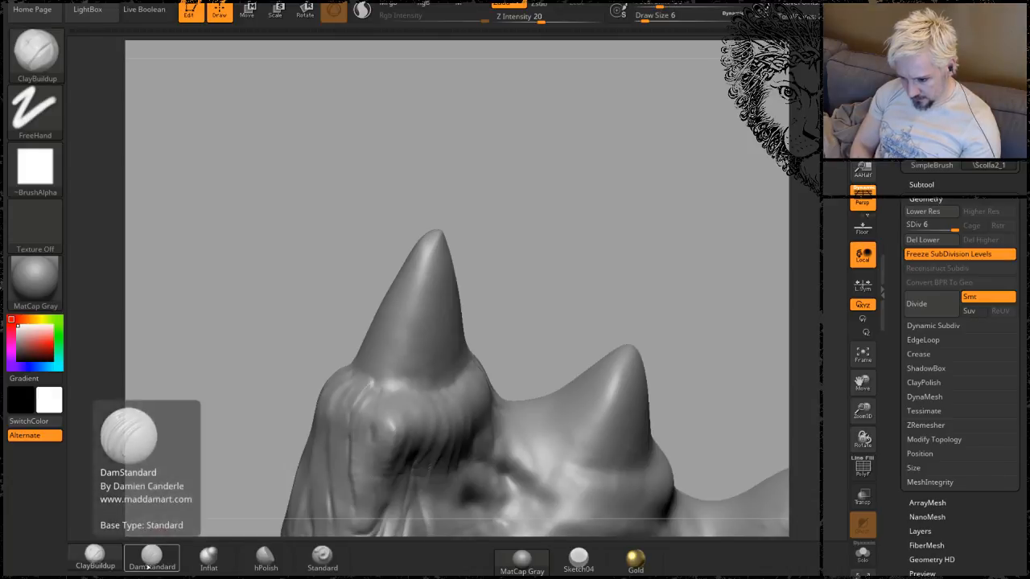
Carve a DamStandard crease where the tip spike meets its ridged collar at draw size 6, smoothing its rough spots.
{"action": "left_click", "coordinate": [138, 563]}
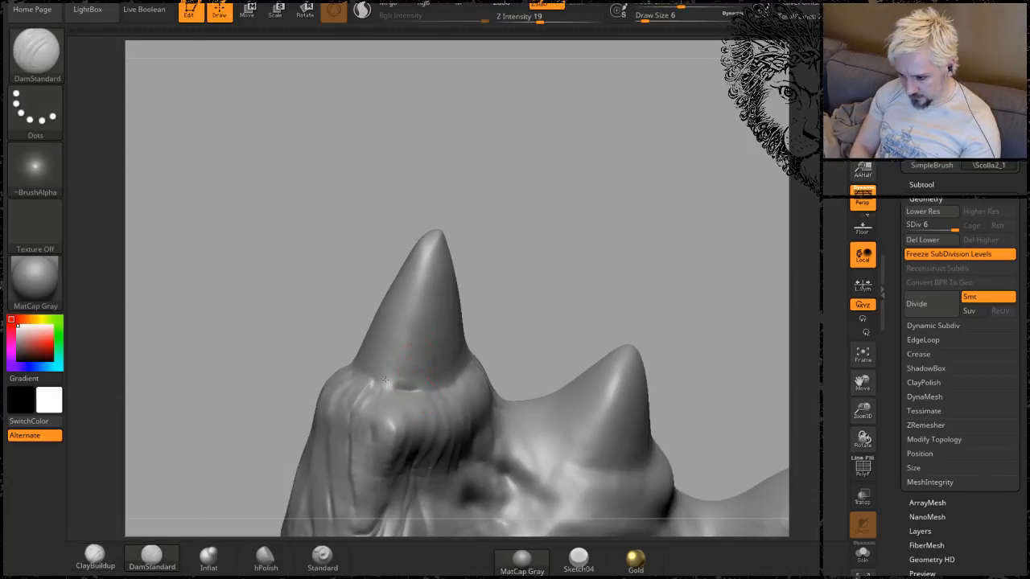
{"action": "left_click_drag", "start_coordinate": [573, 243], "coordinate": [369, 401]}
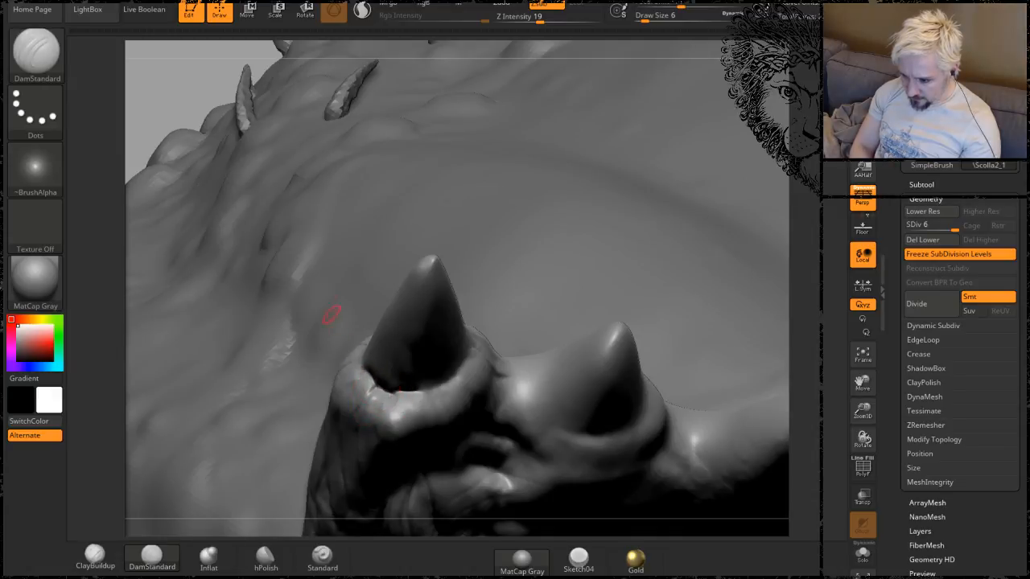
{"action": "left_click_drag", "start_coordinate": [194, 90], "coordinate": [390, 397]}
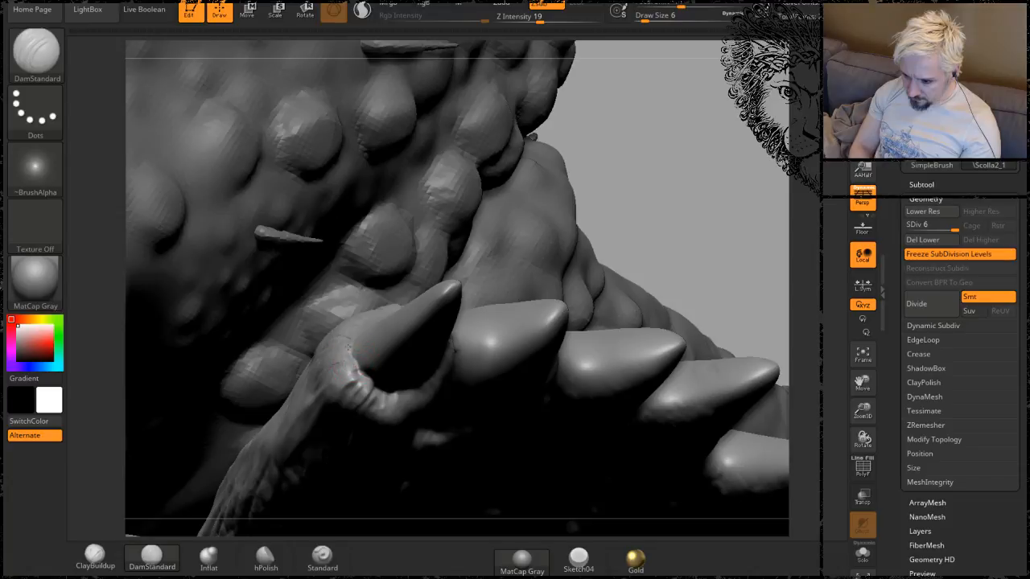
{"action": "left_click_drag", "start_coordinate": [658, 155], "coordinate": [441, 255]}
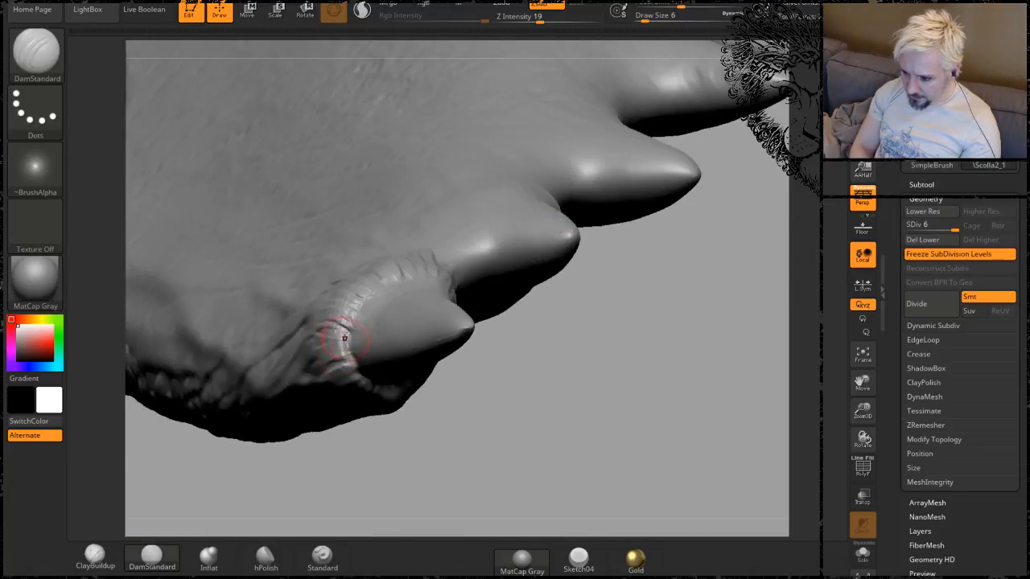
{"action": "key", "text": "shift"}
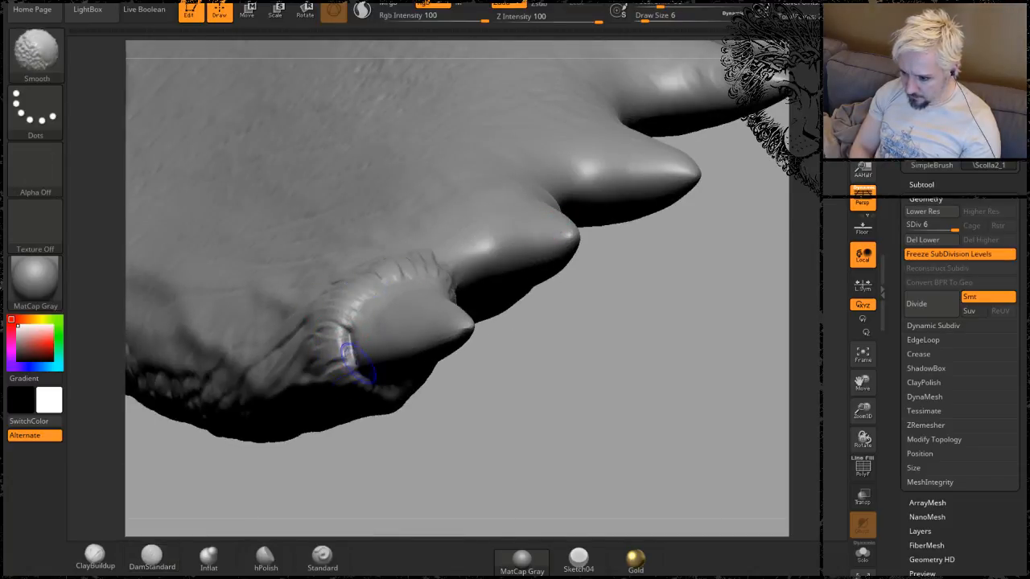
{"action": "left_click_drag", "start_coordinate": [359, 347], "coordinate": [351, 326]}
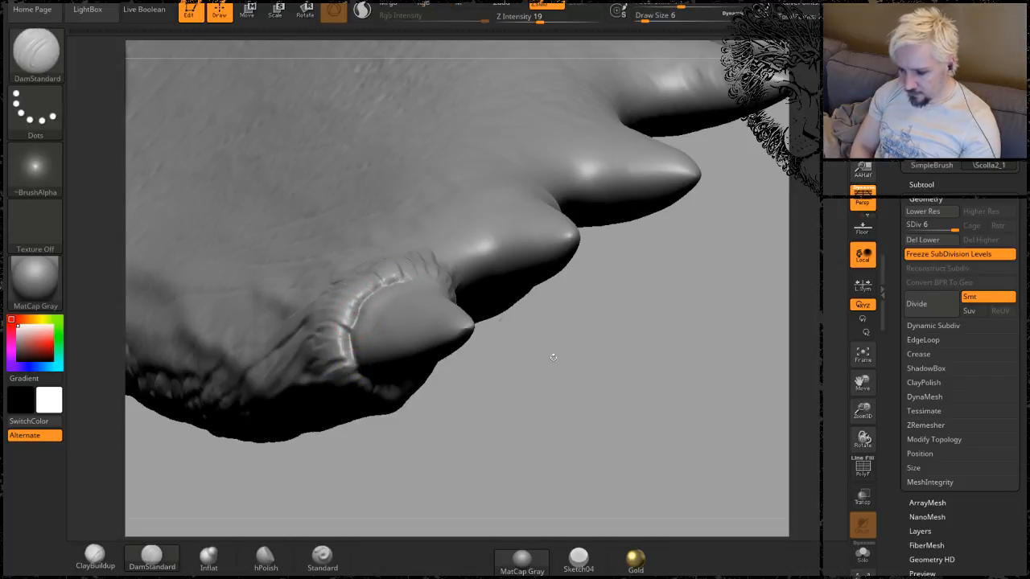
Extend the DamStandard crease around the remaining sides of the tip spike's base.
{"action": "left_click_drag", "start_coordinate": [553, 357], "coordinate": [404, 259]}
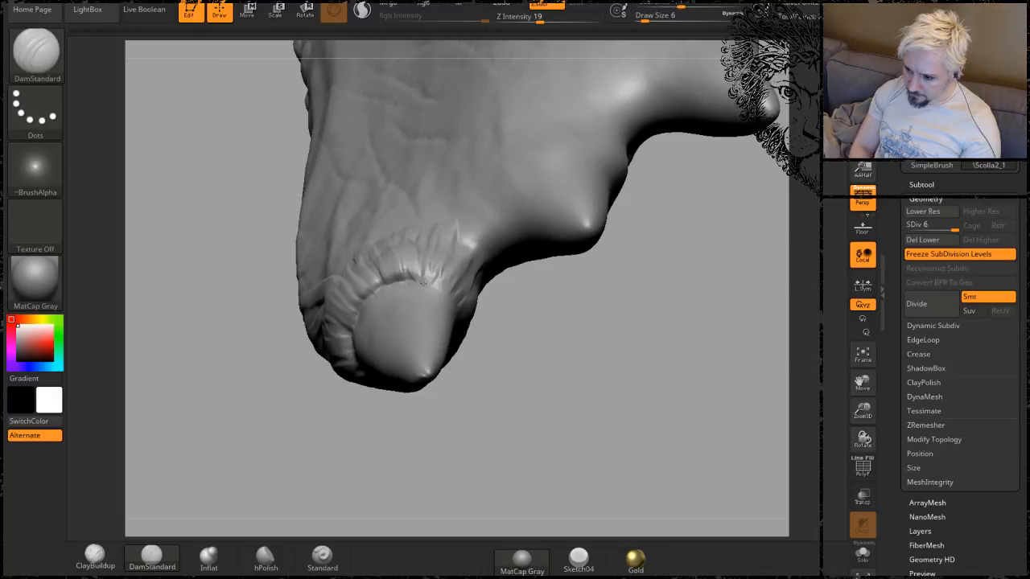
{"action": "left_click_drag", "start_coordinate": [570, 348], "coordinate": [449, 281]}
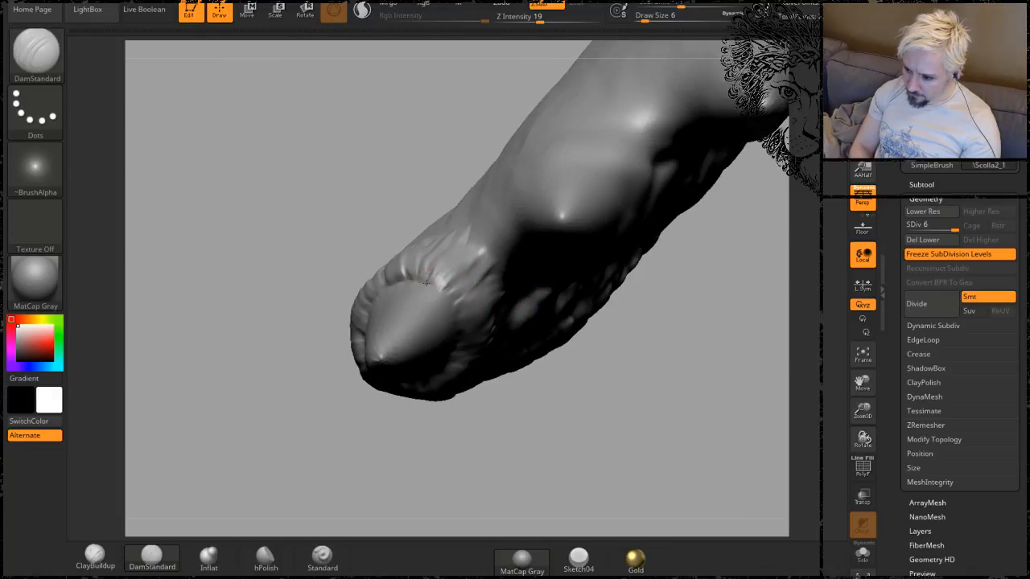
{"action": "left_click_drag", "start_coordinate": [573, 451], "coordinate": [486, 240]}
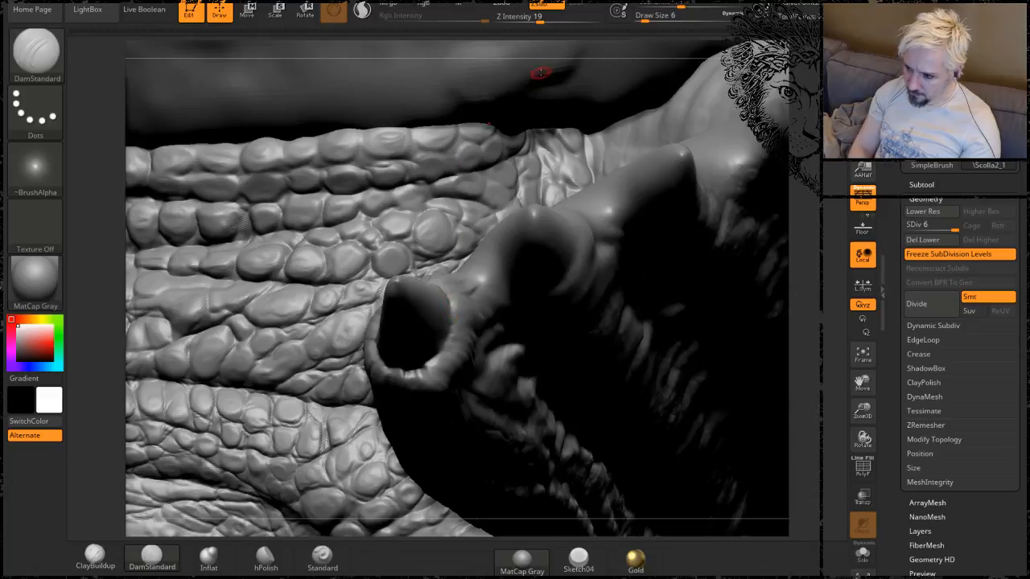
{"action": "left_click_drag", "start_coordinate": [544, 48], "coordinate": [448, 295]}
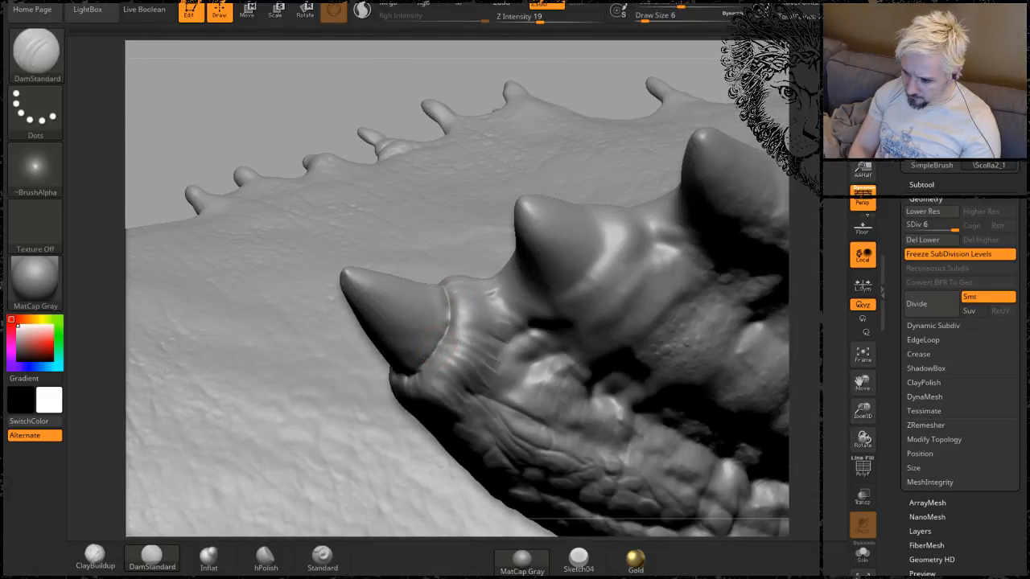
Carve lengthwise DamStandard grooves at draw size 6 along the tip spike from near its point to its base crease.
{"action": "left_click_drag", "start_coordinate": [289, 100], "coordinate": [386, 85]}
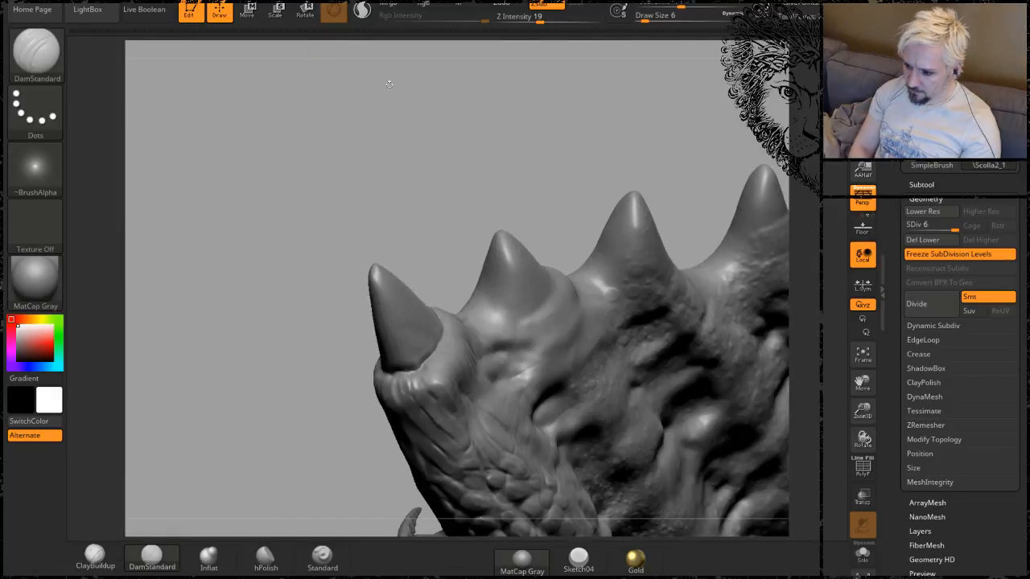
{"action": "left_click_drag", "start_coordinate": [450, 208], "coordinate": [443, 153]}
{"action": "mouse_move", "coordinate": [450, 219]}
{"action": "left_mouse_down"}
{"action": "mouse_move", "coordinate": [258, 336]}
{"action": "mouse_move", "coordinate": [274, 368]}
{"action": "left_mouse_up"}
{"action": "left_click_drag", "start_coordinate": [574, 195], "coordinate": [555, 161]}
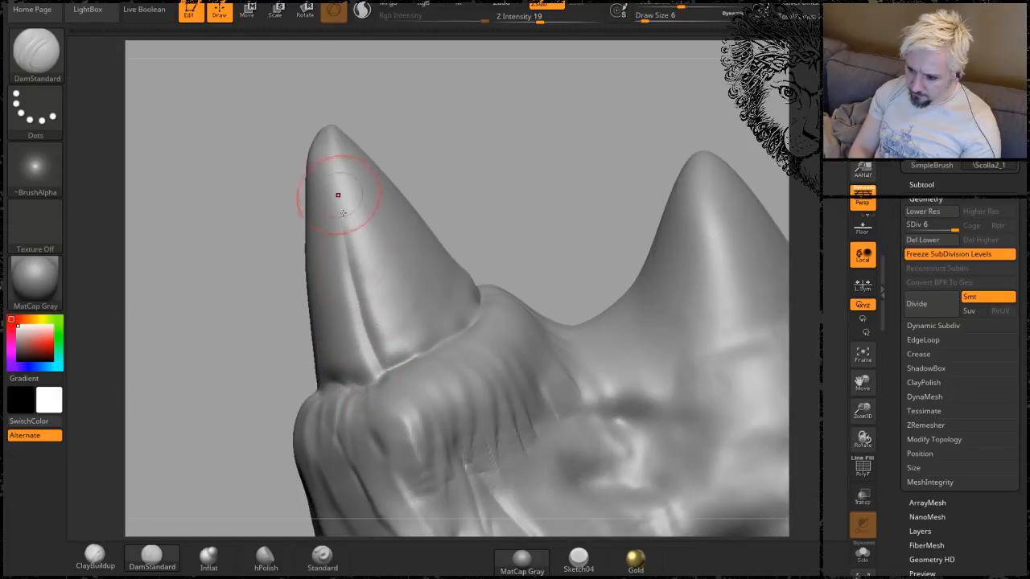
{"action": "mouse_move", "coordinate": [338, 196]}
{"action": "left_mouse_down"}
{"action": "mouse_move", "coordinate": [390, 357]}
{"action": "mouse_move", "coordinate": [373, 309]}
{"action": "left_mouse_up"}
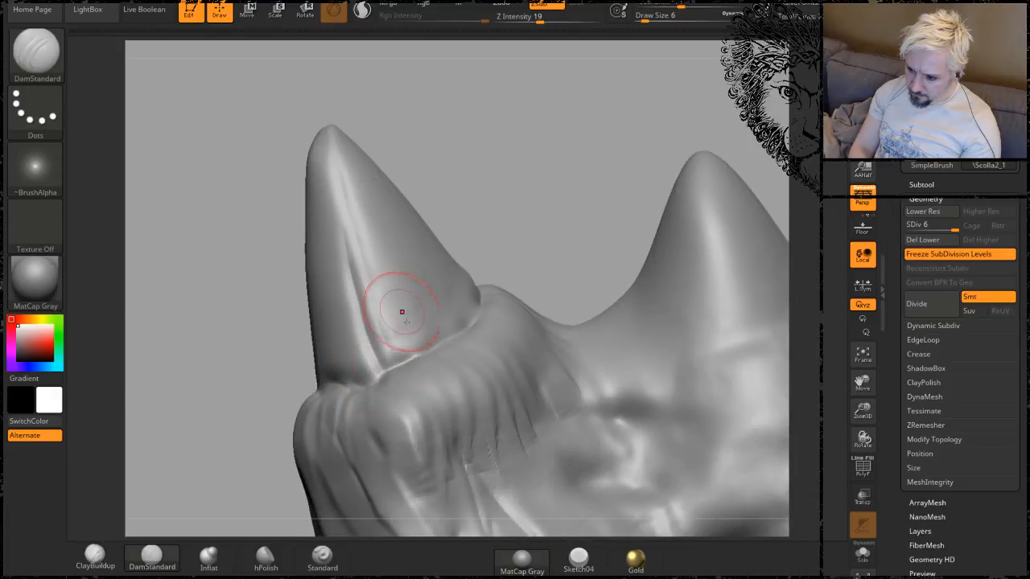
{"action": "left_click_drag", "start_coordinate": [421, 353], "coordinate": [381, 255]}
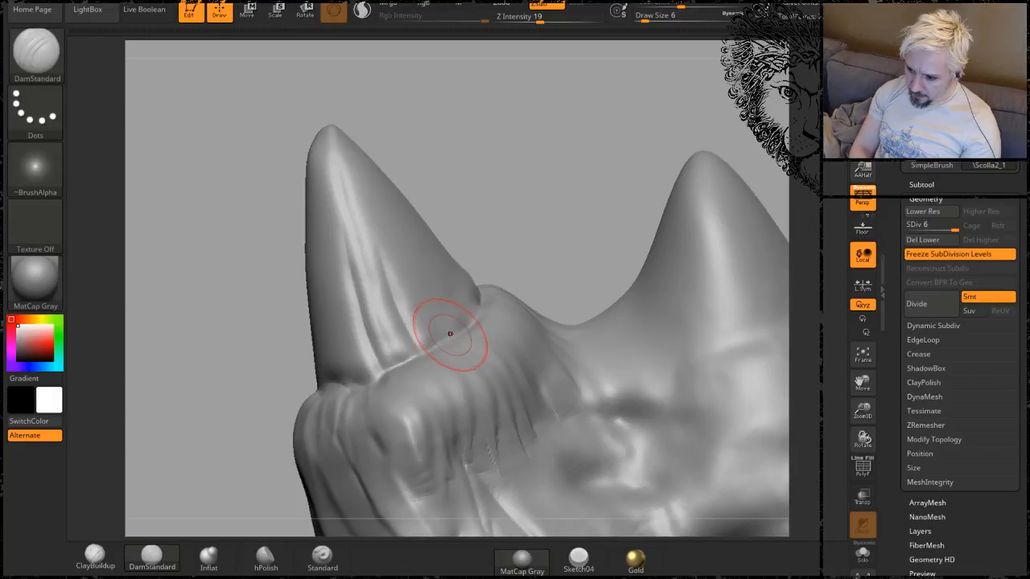
{"action": "mouse_move", "coordinate": [423, 173]}
{"action": "left_mouse_down"}
{"action": "mouse_move", "coordinate": [478, 172]}
{"action": "mouse_move", "coordinate": [371, 330]}
{"action": "left_mouse_up"}
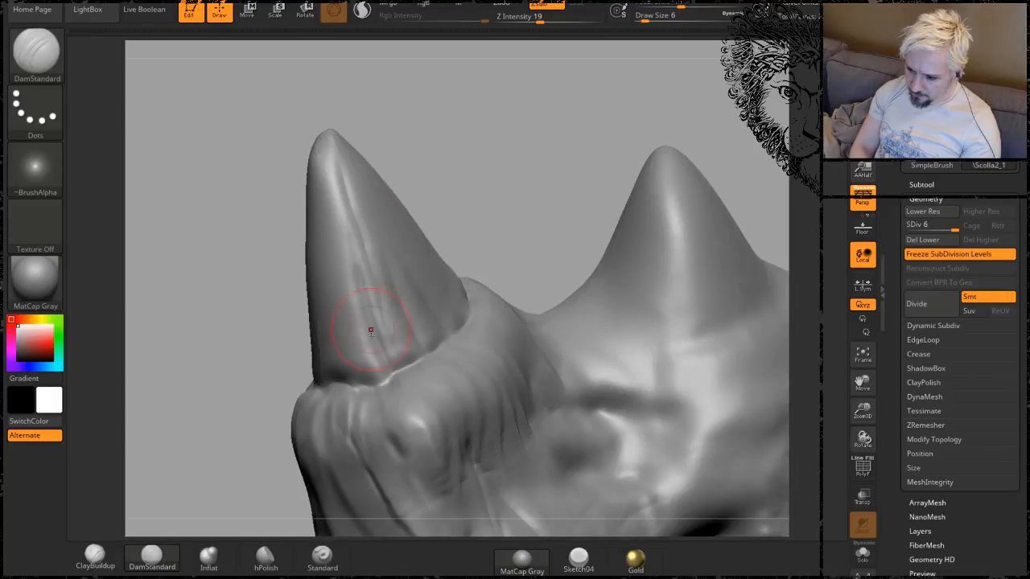
Stamp the Leathery Skin13 alpha onto the front and side of the tip spike using the Standard brush with the DragRect stroke.
{"action": "left_click", "coordinate": [310, 554]}
{"action": "key", "text": "b"}
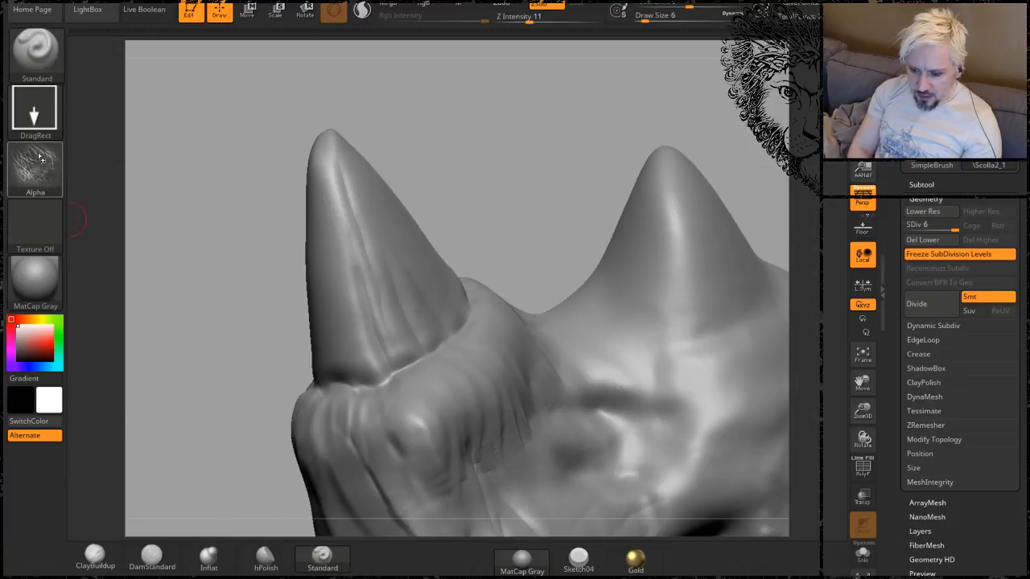
{"action": "left_click", "coordinate": [34, 169]}
{"action": "left_click", "coordinate": [505, 369]}
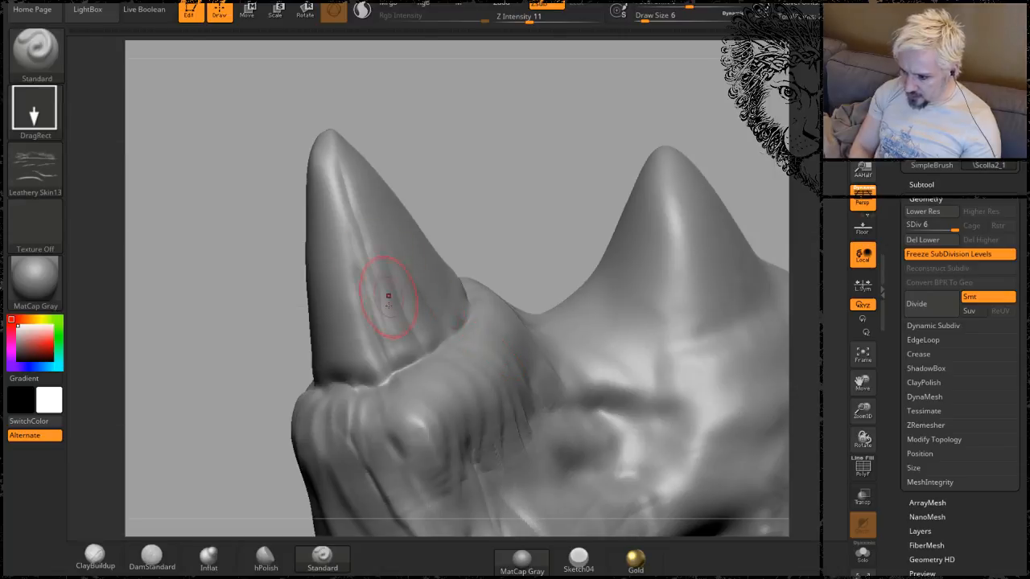
{"action": "left_click_drag", "start_coordinate": [361, 216], "coordinate": [458, 393]}
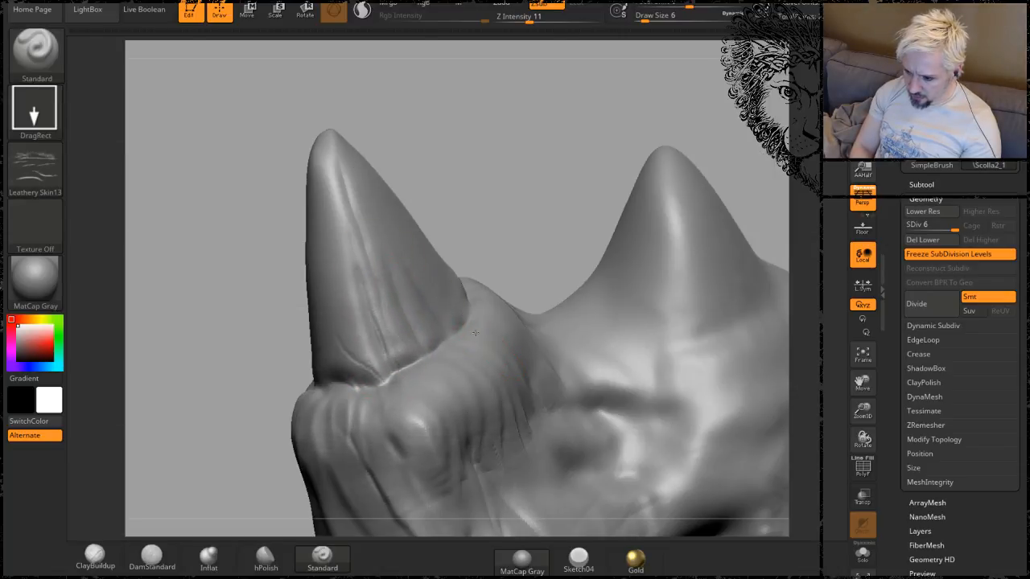
{"action": "left_click_drag", "start_coordinate": [434, 263], "coordinate": [482, 190]}
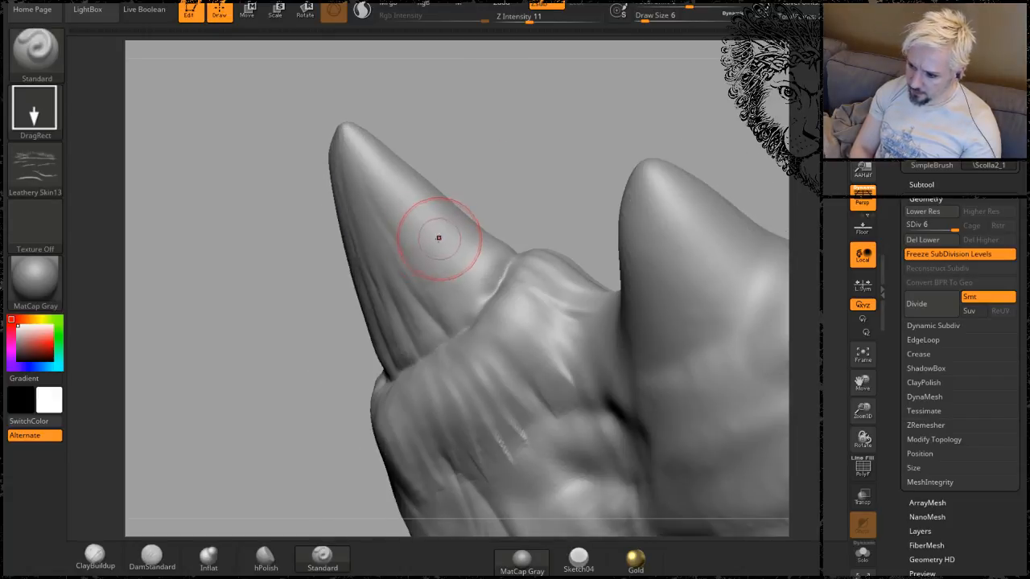
{"action": "left_click_drag", "start_coordinate": [542, 158], "coordinate": [535, 115]}
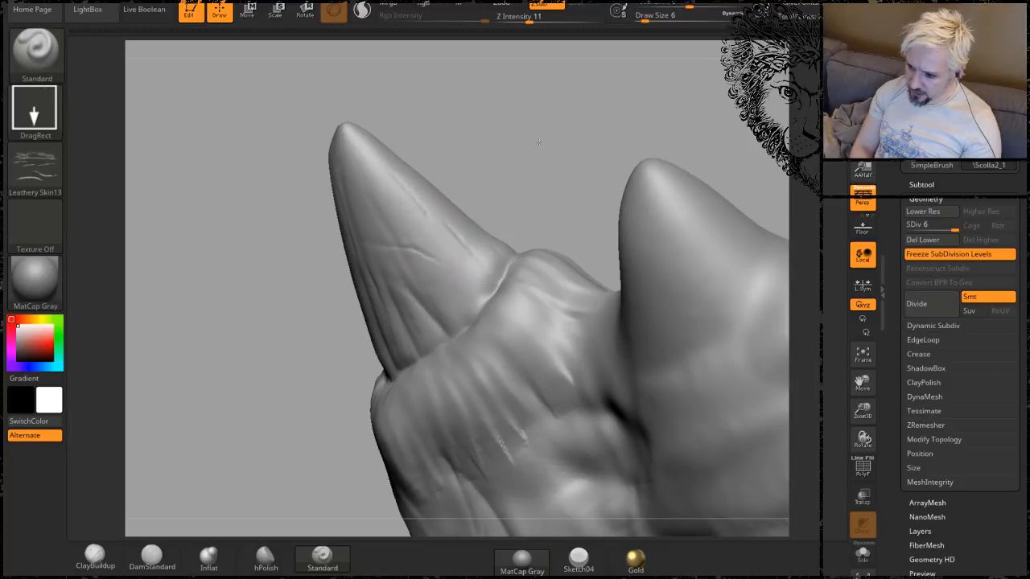
Stamp more Leathery Skin13 wrinkles across the back of the tip spike down to its collar.
{"action": "left_click_drag", "start_coordinate": [443, 160], "coordinate": [505, 146]}
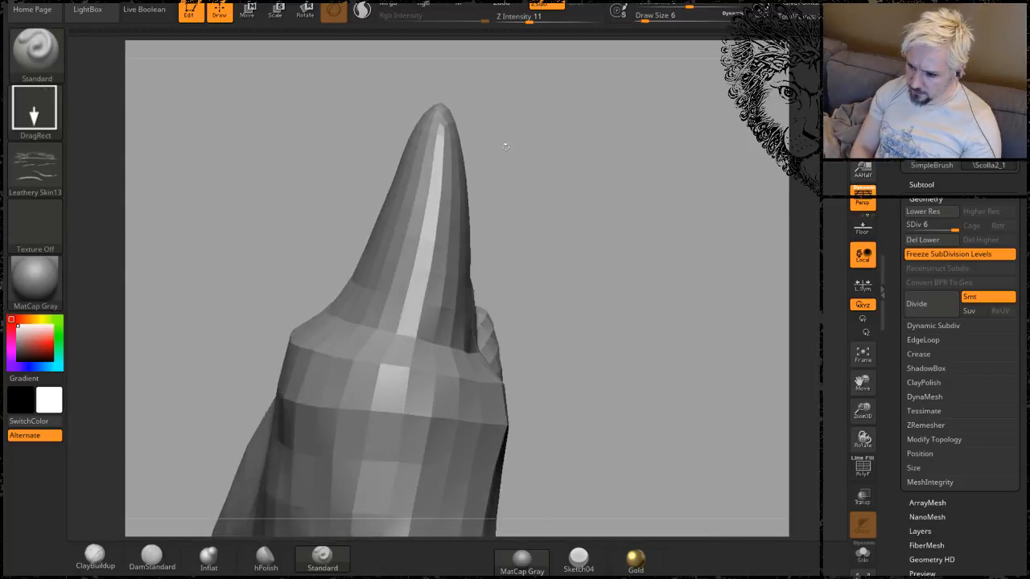
{"action": "left_click_drag", "start_coordinate": [535, 272], "coordinate": [552, 241]}
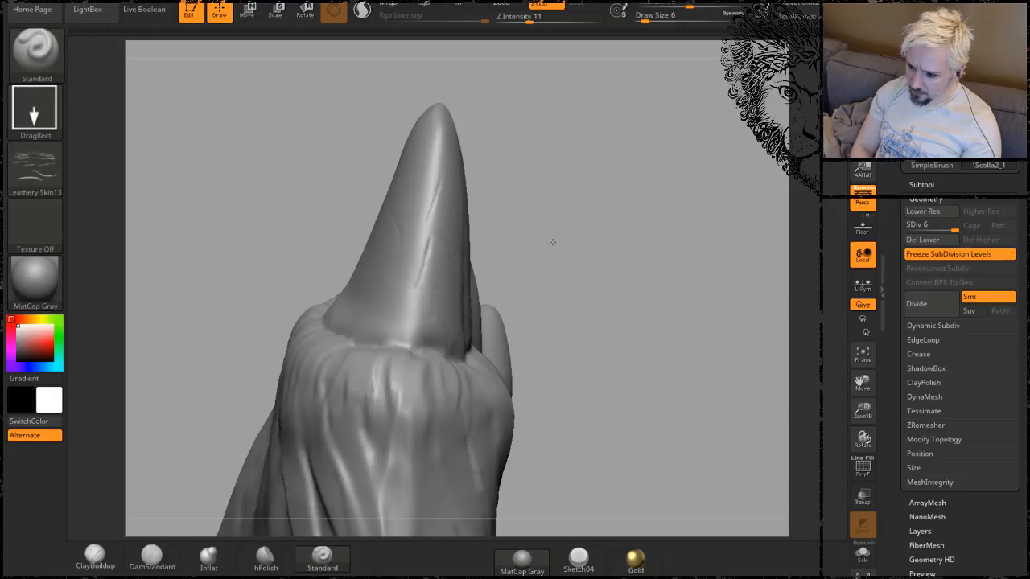
{"action": "left_click_drag", "start_coordinate": [549, 147], "coordinate": [572, 233]}
{"action": "left_click_drag", "start_coordinate": [440, 438], "coordinate": [474, 348]}
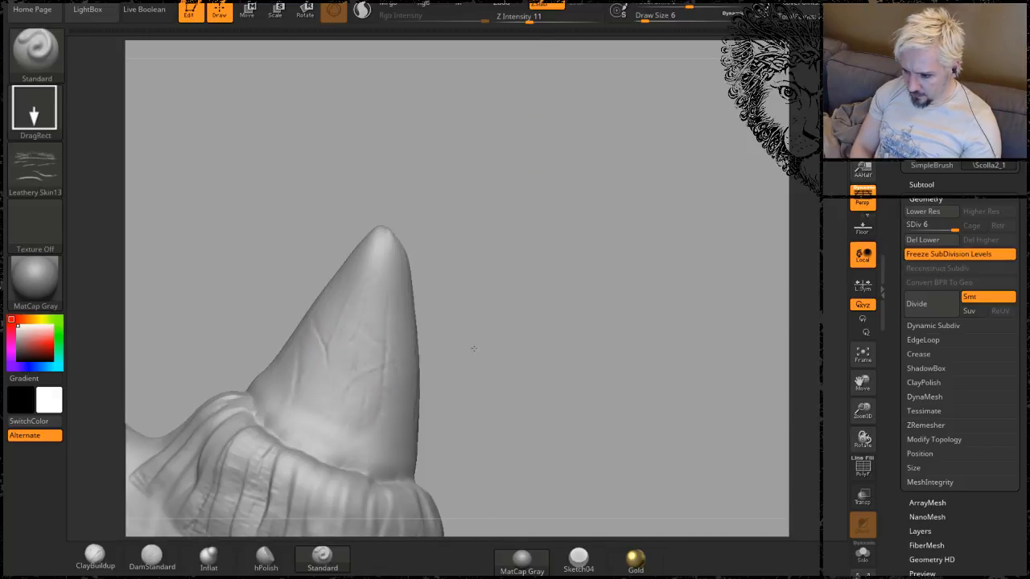
{"action": "left_click_drag", "start_coordinate": [544, 274], "coordinate": [528, 282]}
{"action": "left_click_drag", "start_coordinate": [396, 413], "coordinate": [414, 423]}
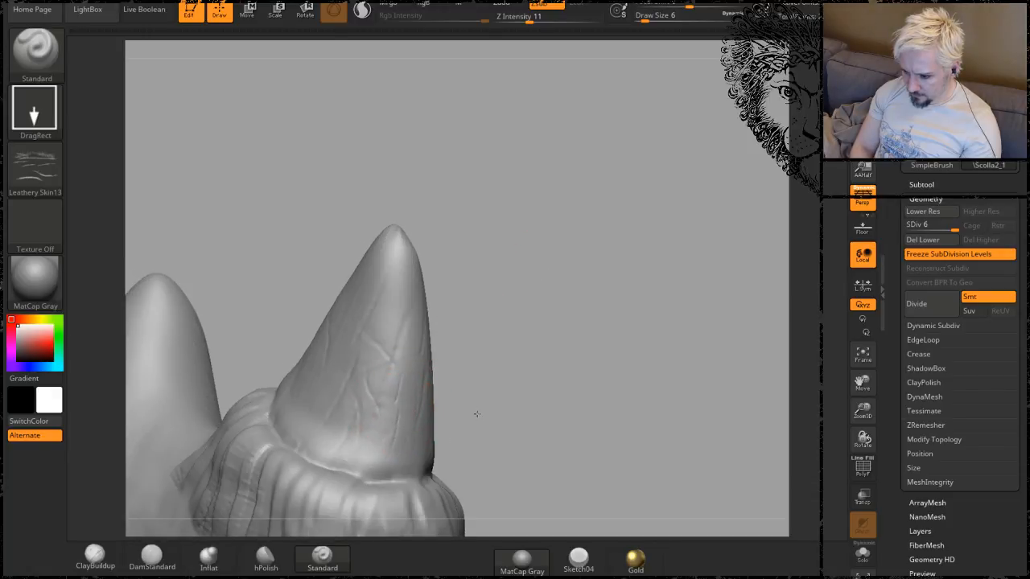
{"action": "left_click_drag", "start_coordinate": [487, 261], "coordinate": [519, 270]}
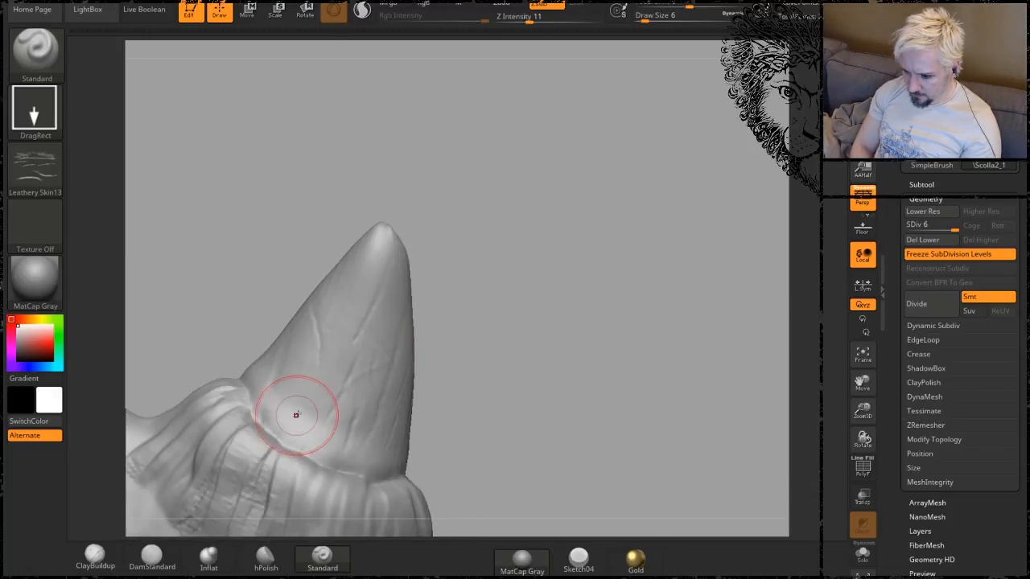
{"action": "left_click_drag", "start_coordinate": [297, 414], "coordinate": [324, 433]}
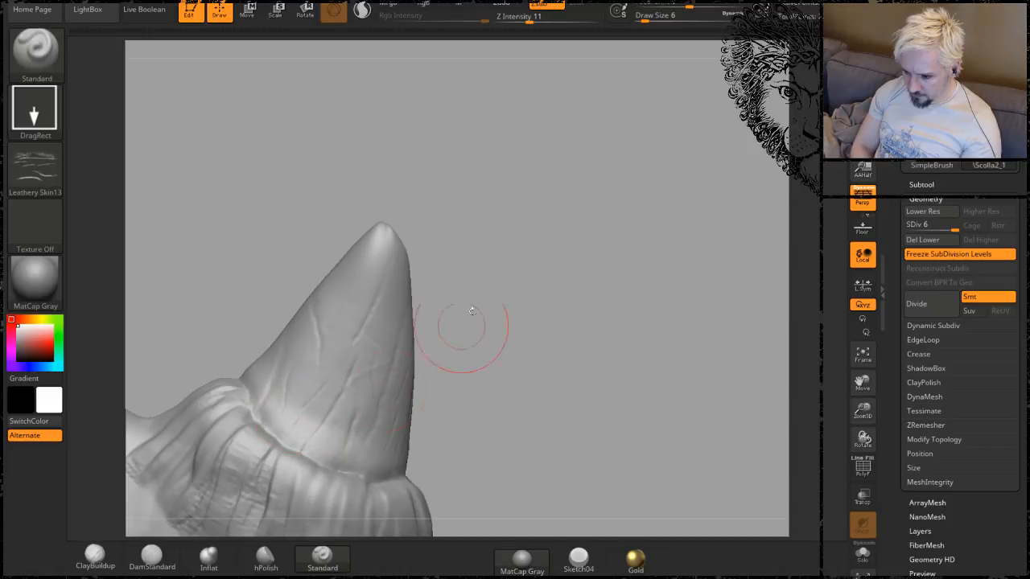
Cover the tip spike's remaining smooth side with Leathery Skin13 wrinkles.
{"action": "left_click_drag", "start_coordinate": [472, 312], "coordinate": [529, 279]}
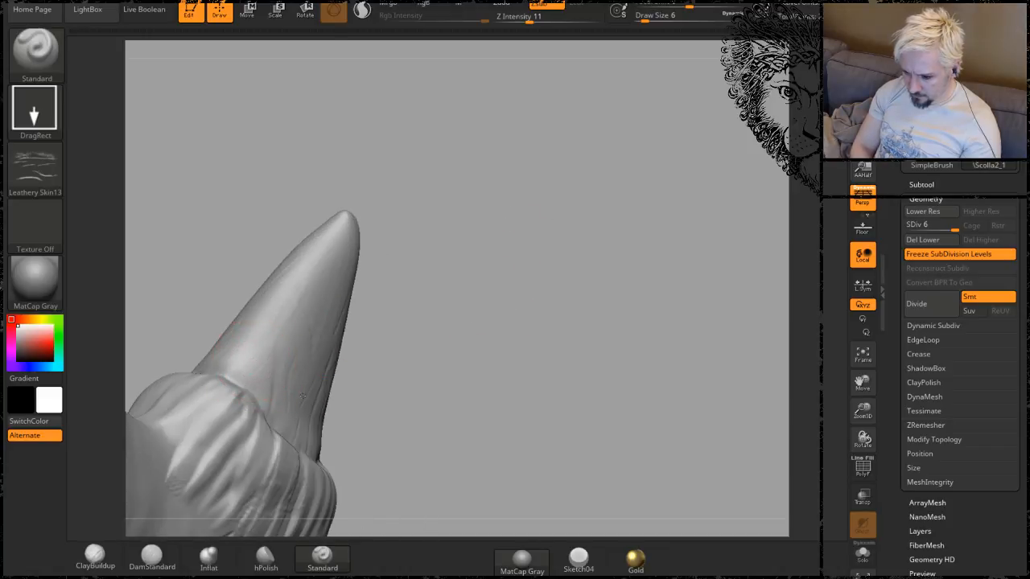
{"action": "left_click_drag", "start_coordinate": [460, 276], "coordinate": [367, 244]}
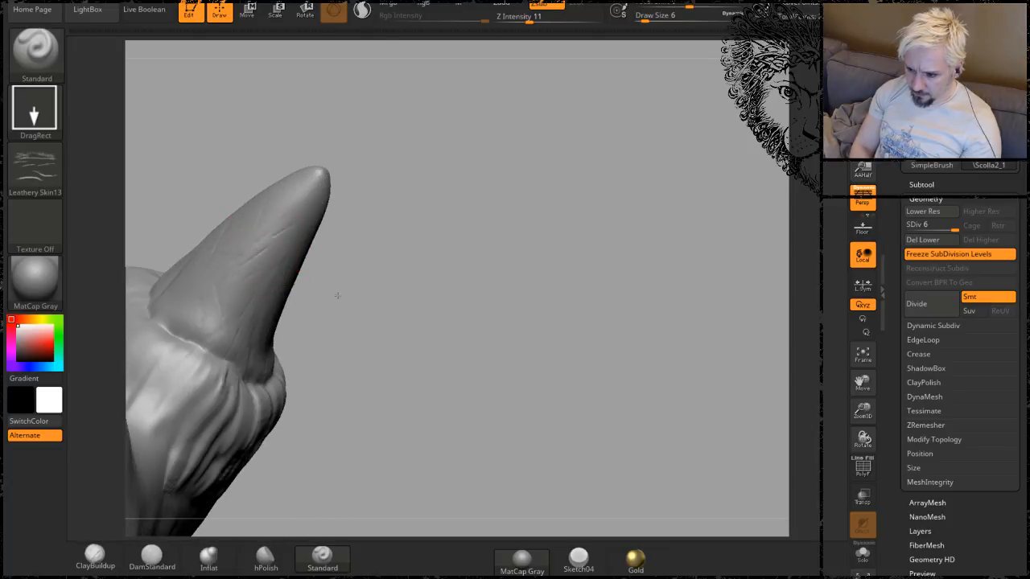
{"action": "left_click_drag", "start_coordinate": [427, 214], "coordinate": [467, 256]}
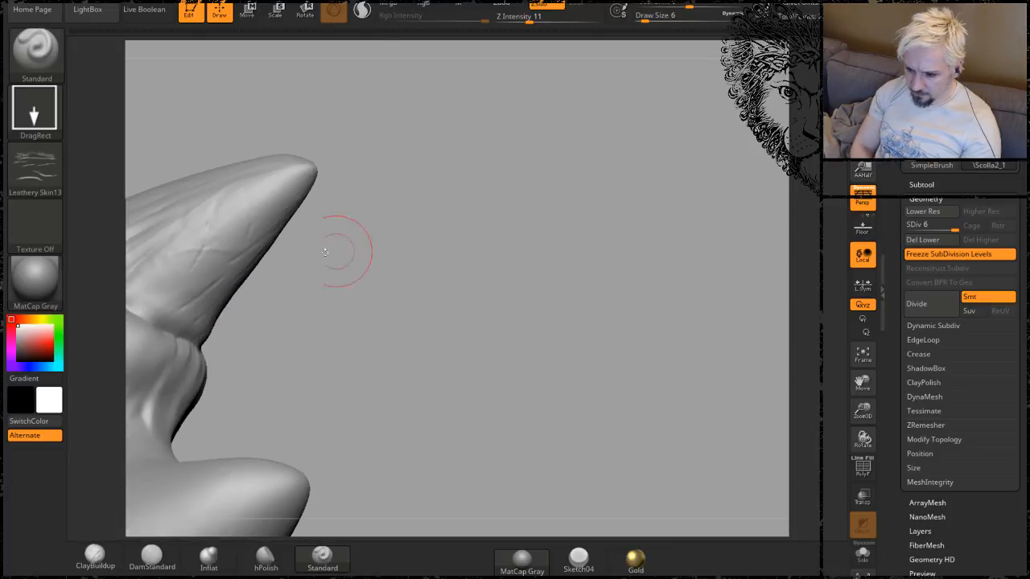
{"action": "mouse_move", "coordinate": [389, 246]}
{"action": "left_mouse_down"}
{"action": "mouse_move", "coordinate": [418, 266]}
{"action": "mouse_move", "coordinate": [333, 357]}
{"action": "left_mouse_up"}
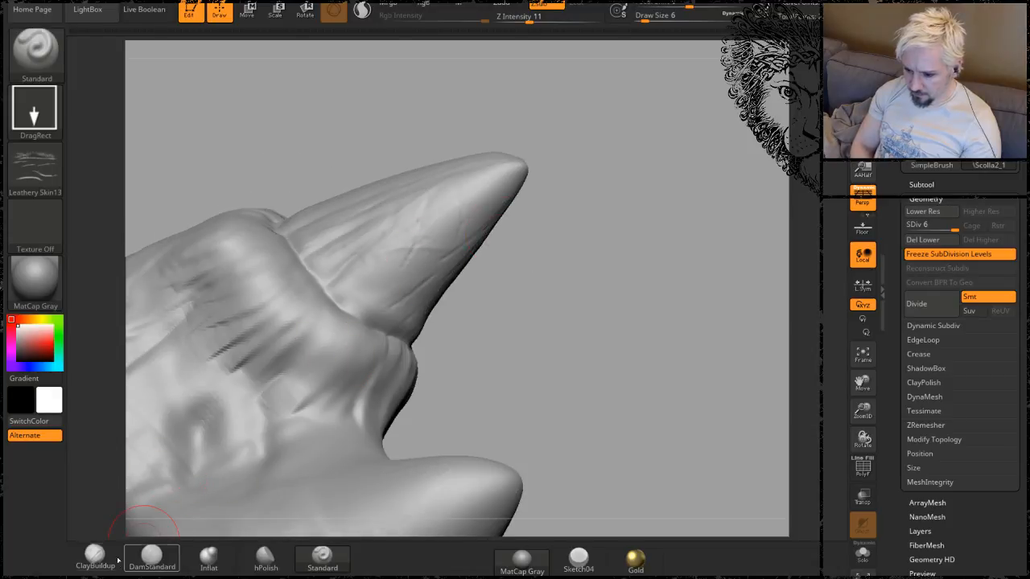
Score short lengthwise grooves up from the tip spike's base with the Rake brush, undoing the overly long first stroke.
{"action": "key", "text": "b"}
{"action": "key", "text": "r"}
{"action": "key", "text": "a"}
{"action": "left_click_drag", "start_coordinate": [352, 303], "coordinate": [444, 226]}
{"action": "key", "text": "ctrl"}
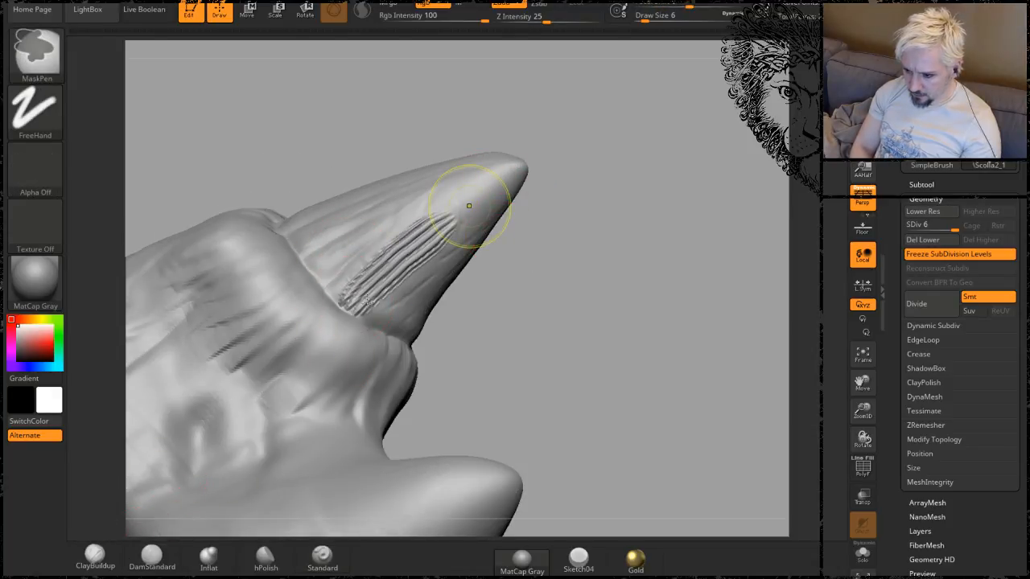
{"action": "key", "text": "ctrl+z"}
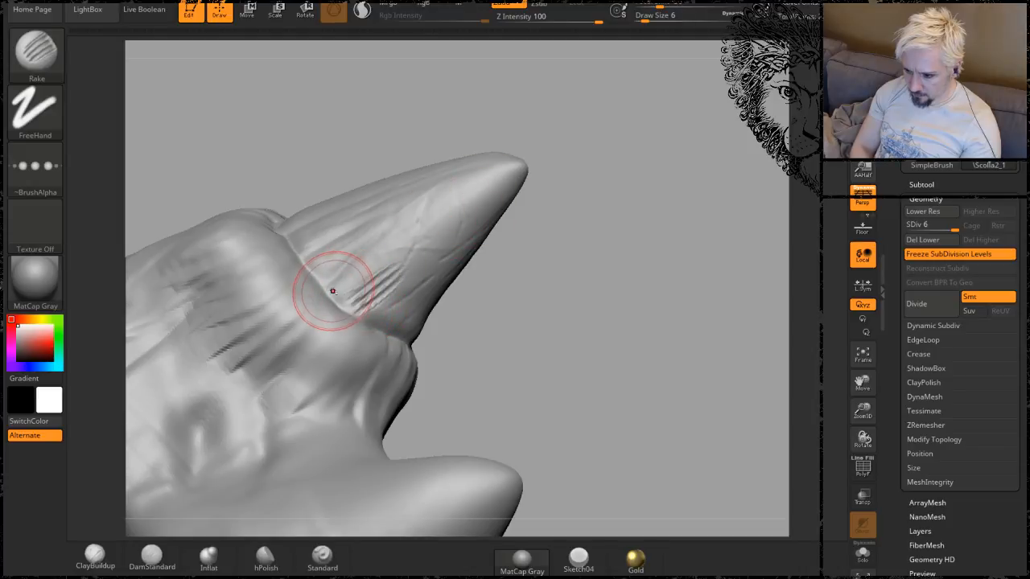
{"action": "left_click_drag", "start_coordinate": [368, 97], "coordinate": [321, 206]}
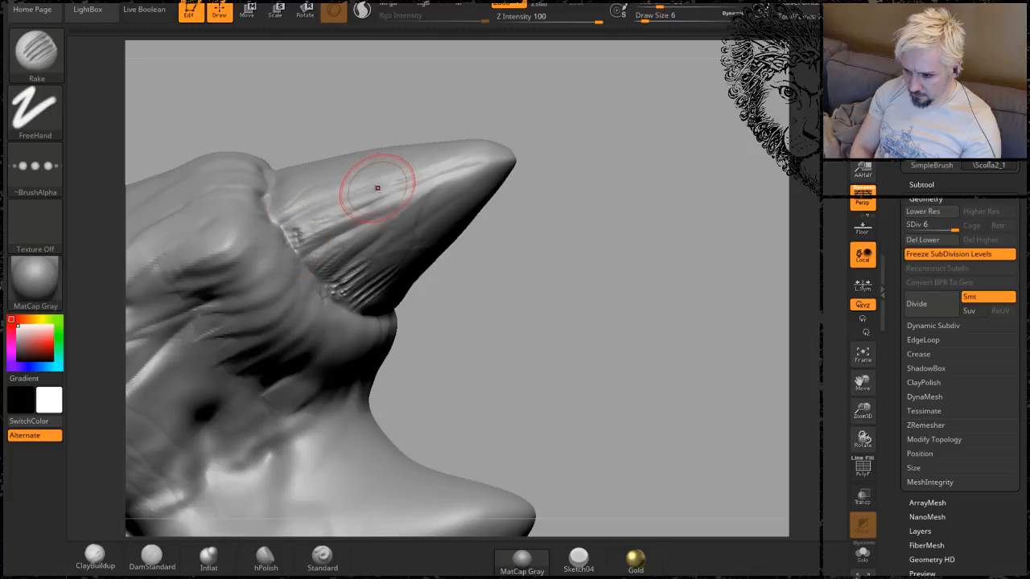
{"action": "left_click_drag", "start_coordinate": [352, 97], "coordinate": [287, 202]}
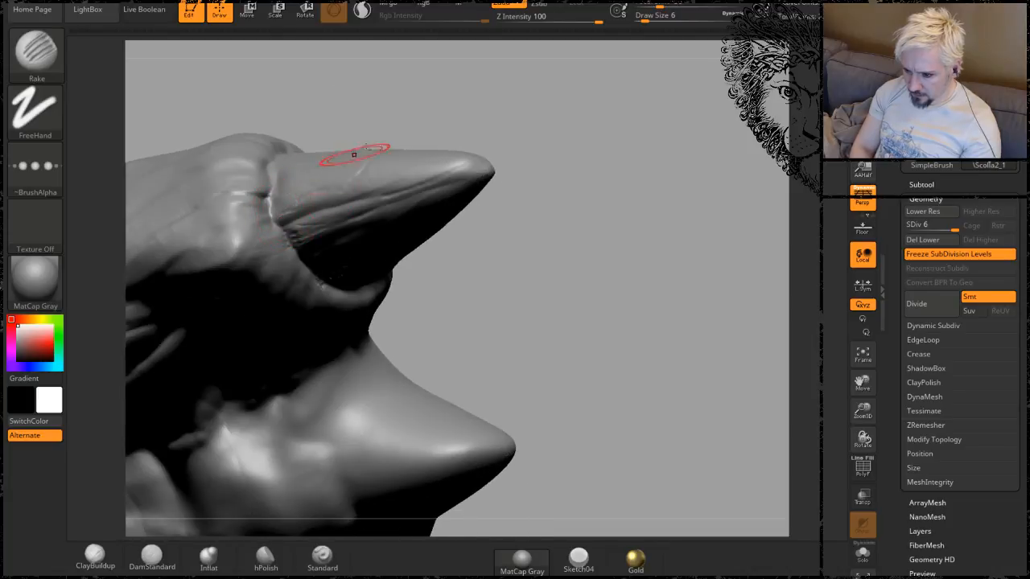
{"action": "left_click_drag", "start_coordinate": [354, 97], "coordinate": [295, 180]}
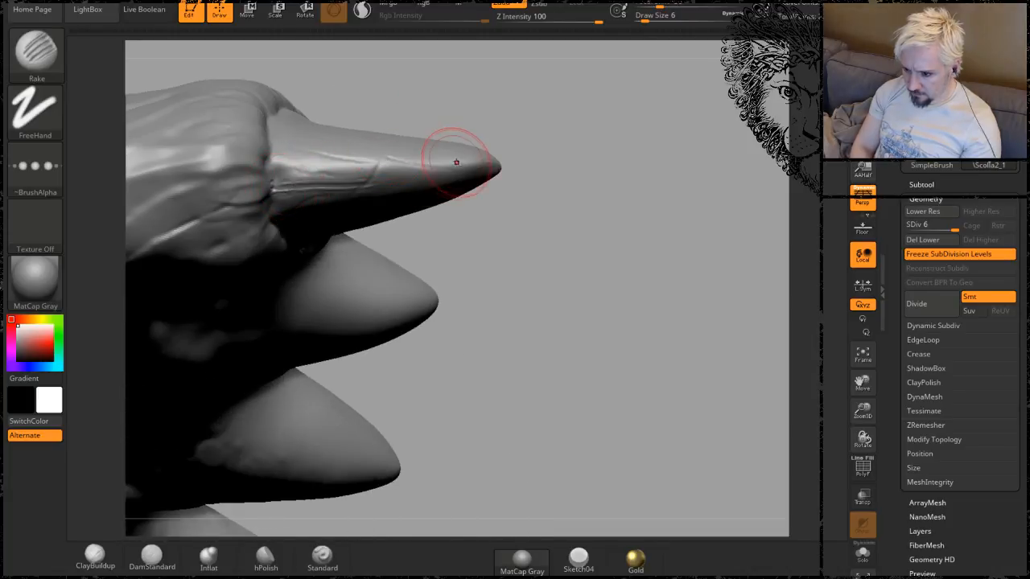
Extend the short Rake grooves around the tip spike's base along the fin's outer edge.
{"action": "left_click_drag", "start_coordinate": [569, 115], "coordinate": [532, 142]}
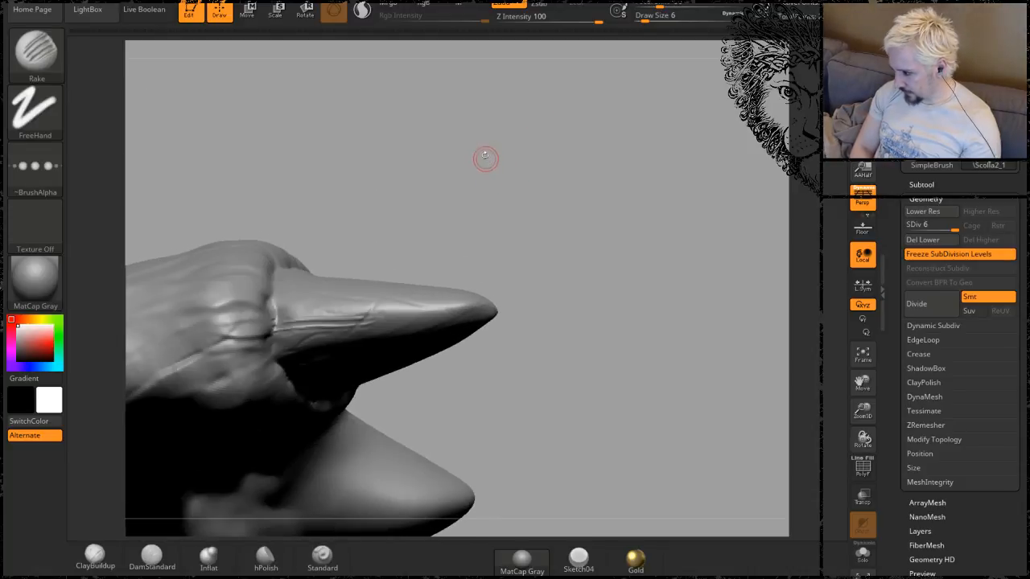
{"action": "mouse_move", "coordinate": [432, 182]}
{"action": "left_mouse_down"}
{"action": "mouse_move", "coordinate": [483, 156]}
{"action": "mouse_move", "coordinate": [439, 229]}
{"action": "left_mouse_up"}
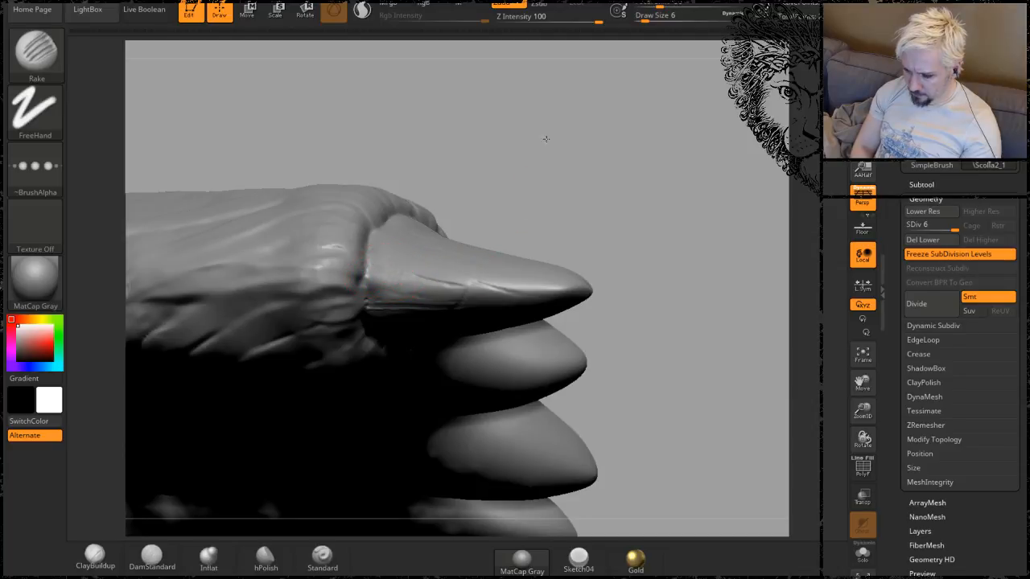
{"action": "left_click_drag", "start_coordinate": [546, 139], "coordinate": [425, 219]}
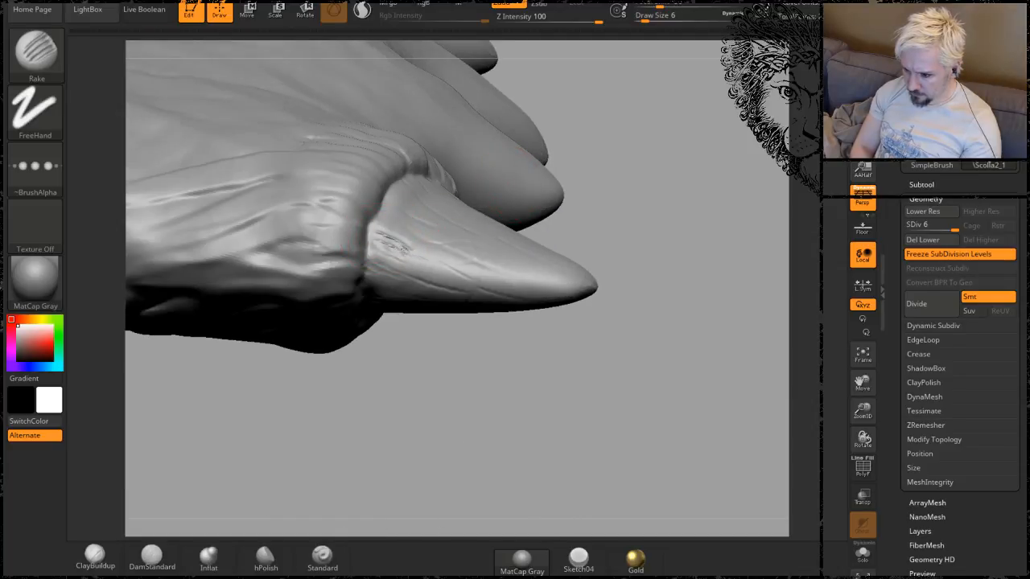
{"action": "mouse_move", "coordinate": [631, 174]}
{"action": "left_mouse_down"}
{"action": "mouse_move", "coordinate": [424, 189]}
{"action": "mouse_move", "coordinate": [436, 218]}
{"action": "mouse_move", "coordinate": [409, 188]}
{"action": "mouse_move", "coordinate": [463, 203]}
{"action": "left_mouse_up"}
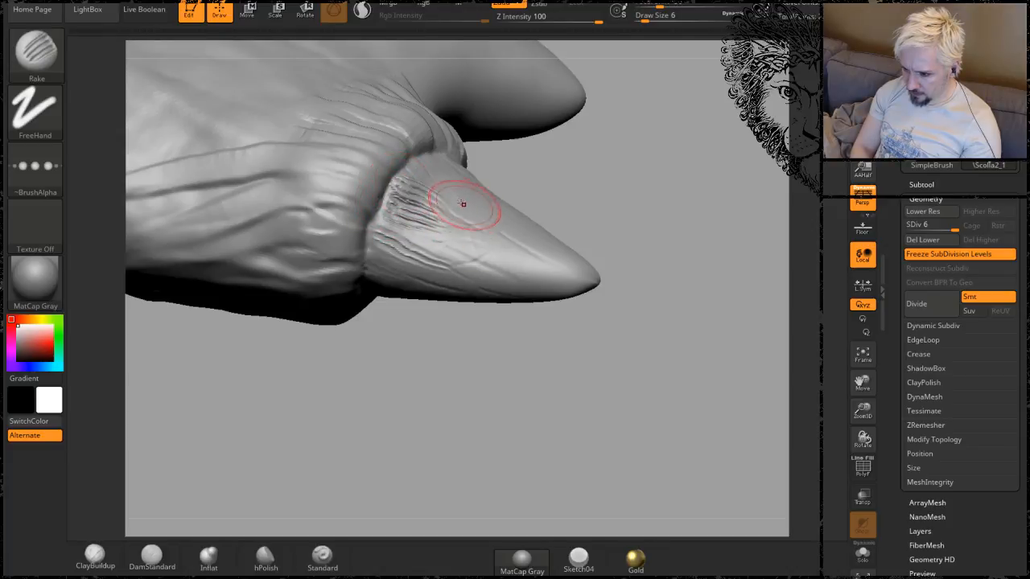
{"action": "left_click_drag", "start_coordinate": [531, 194], "coordinate": [426, 196]}
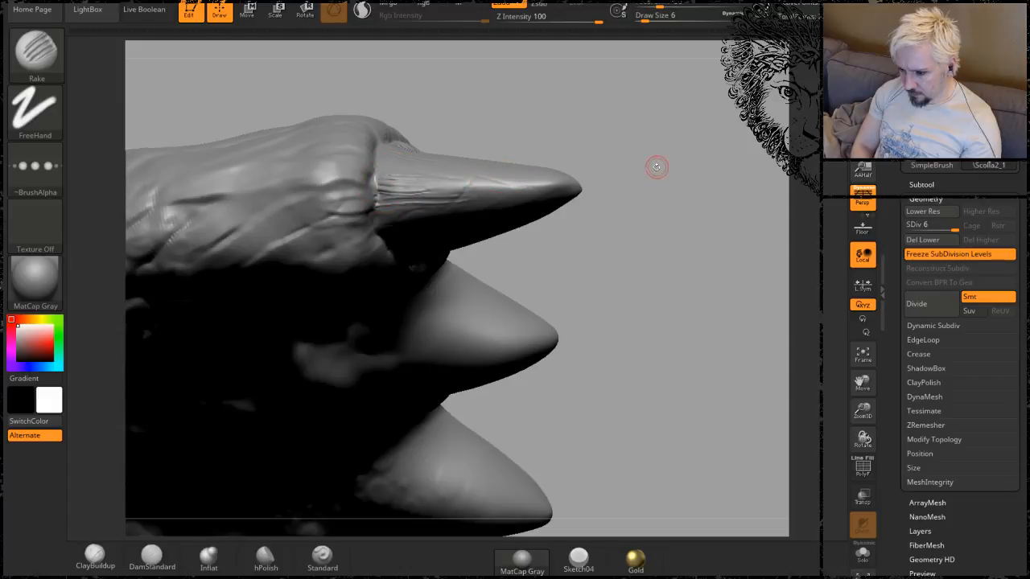
Rake the remaining gaps around the tip spike's base, pulling some longer grooves up toward its point.
{"action": "left_click_drag", "start_coordinate": [655, 166], "coordinate": [561, 109]}
{"action": "left_click_drag", "start_coordinate": [390, 208], "coordinate": [472, 189]}
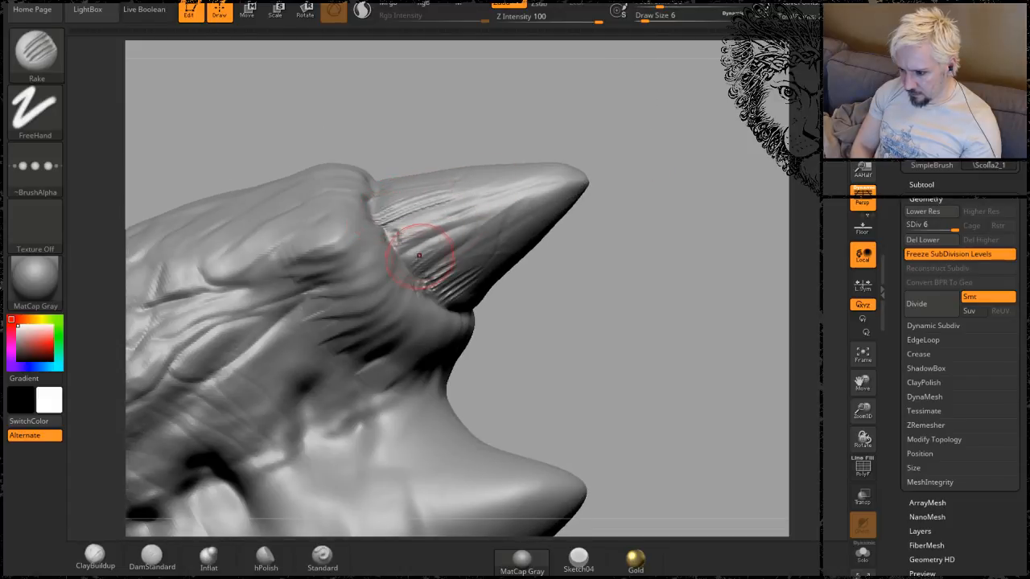
{"action": "mouse_move", "coordinate": [592, 268]}
{"action": "left_mouse_down"}
{"action": "mouse_move", "coordinate": [582, 223]}
{"action": "mouse_move", "coordinate": [555, 205]}
{"action": "mouse_move", "coordinate": [499, 192]}
{"action": "mouse_move", "coordinate": [455, 207]}
{"action": "left_mouse_up"}
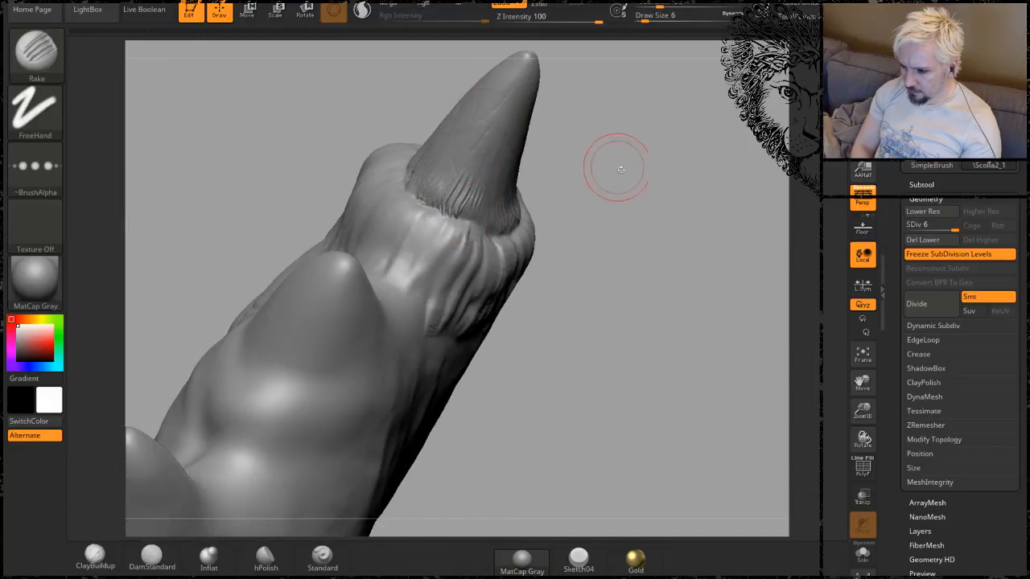
{"action": "left_click_drag", "start_coordinate": [620, 169], "coordinate": [513, 194]}
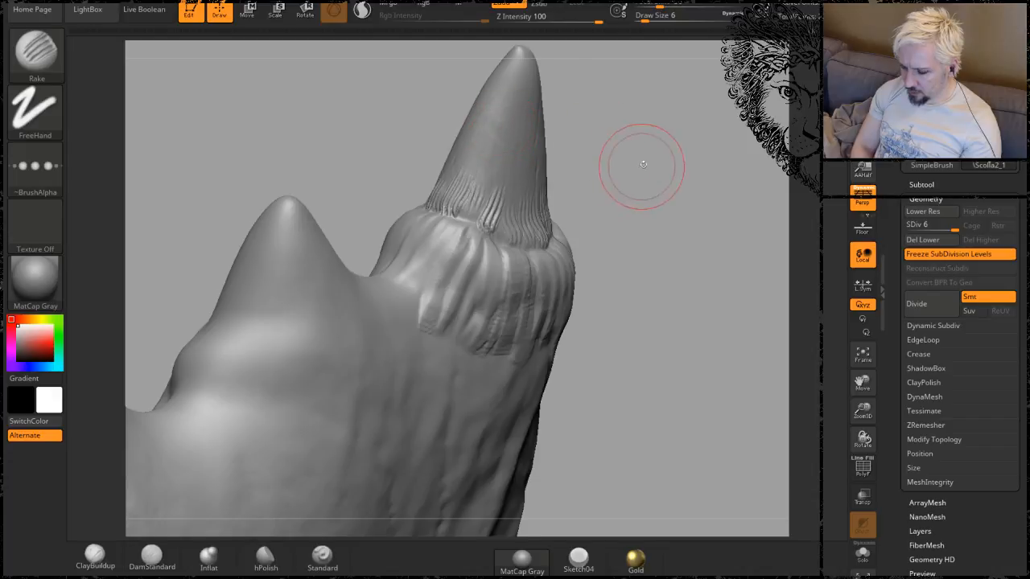
{"action": "mouse_move", "coordinate": [635, 165]}
{"action": "left_mouse_down"}
{"action": "mouse_move", "coordinate": [580, 184]}
{"action": "mouse_move", "coordinate": [591, 133]}
{"action": "mouse_move", "coordinate": [622, 235]}
{"action": "mouse_move", "coordinate": [448, 195]}
{"action": "mouse_move", "coordinate": [425, 241]}
{"action": "mouse_move", "coordinate": [475, 229]}
{"action": "left_mouse_up"}
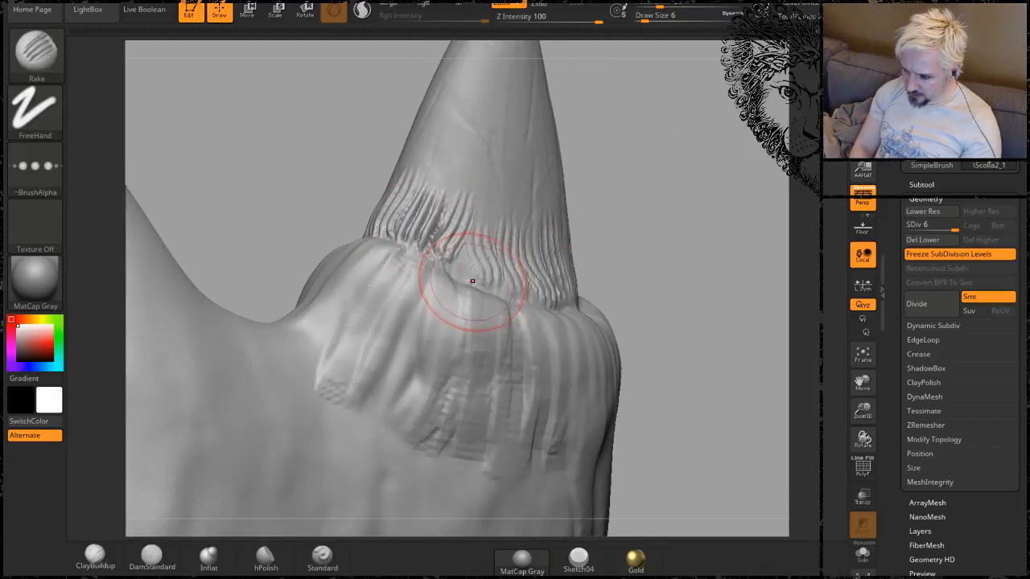
{"action": "left_click_drag", "start_coordinate": [453, 281], "coordinate": [478, 134]}
{"action": "left_click_drag", "start_coordinate": [487, 276], "coordinate": [539, 142]}
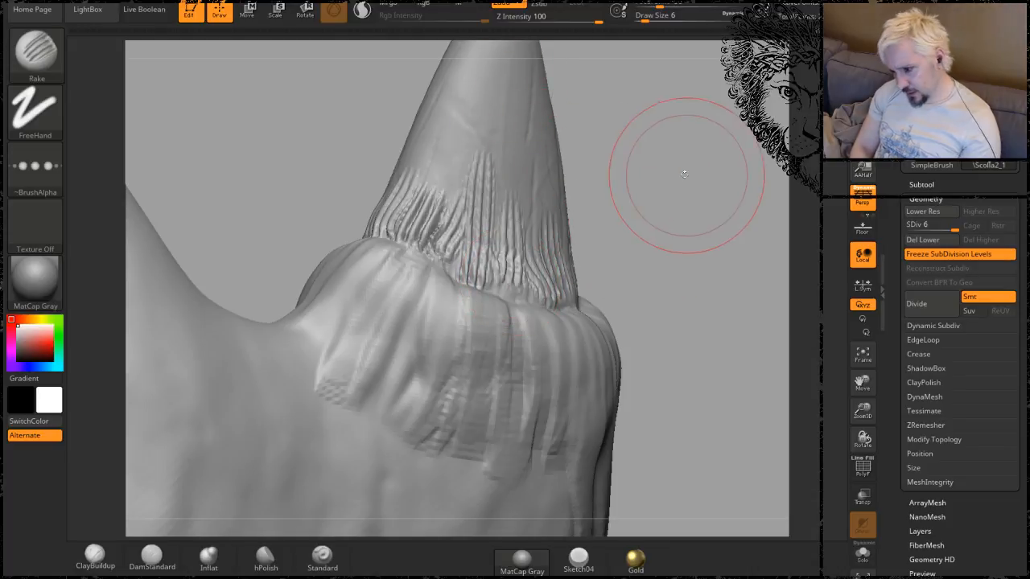
Soften the raked grooves around the tip spike's base with the Smooth brush, stroking up toward its point.
{"action": "mouse_move", "coordinate": [655, 173]}
{"action": "left_mouse_down"}
{"action": "mouse_move", "coordinate": [490, 241]}
{"action": "mouse_move", "coordinate": [501, 305]}
{"action": "left_mouse_up"}
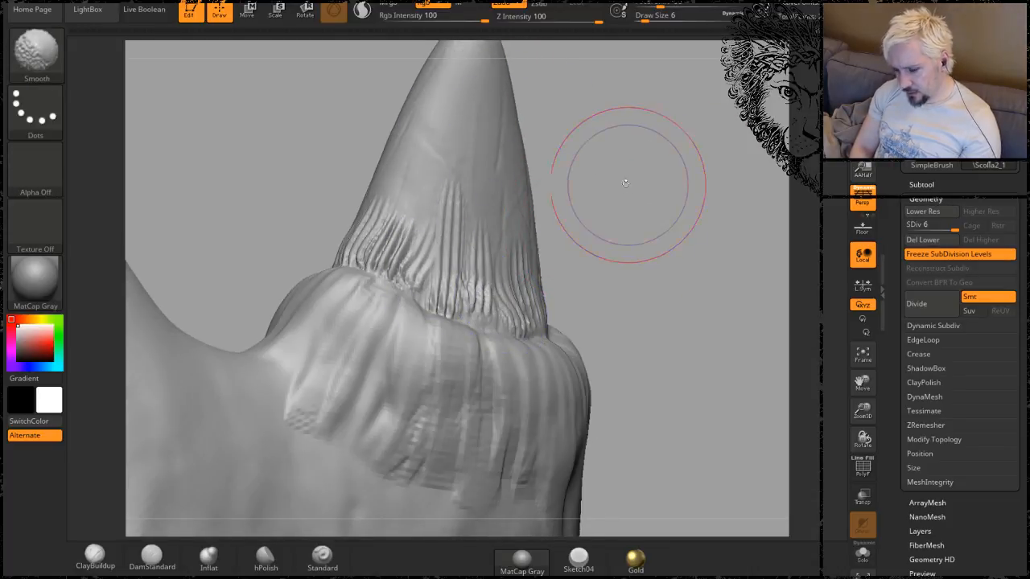
{"action": "left_click_drag", "start_coordinate": [620, 177], "coordinate": [499, 181]}
{"action": "left_click_drag", "start_coordinate": [479, 277], "coordinate": [487, 188], "text": "shift"}
{"action": "left_click_drag", "start_coordinate": [390, 252], "coordinate": [442, 177], "text": "shift"}
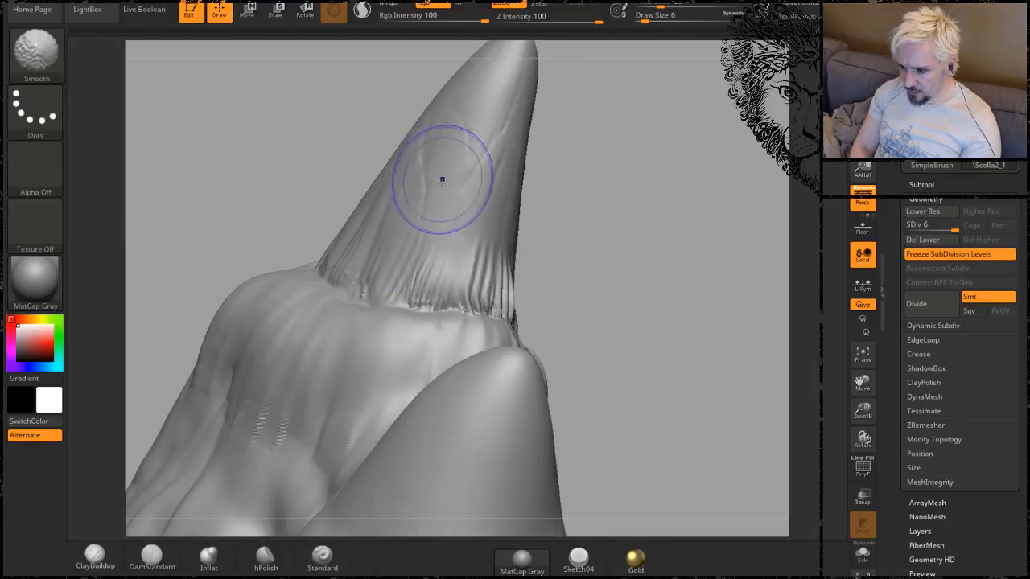
{"action": "left_click_drag", "start_coordinate": [626, 185], "coordinate": [681, 205]}
{"action": "left_click_drag", "start_coordinate": [368, 255], "coordinate": [367, 161], "text": "shift"}
{"action": "mouse_move", "coordinate": [281, 241]}
{"action": "left_mouse_down", "text": "shift"}
{"action": "mouse_move", "coordinate": [334, 131]}
{"action": "mouse_move", "coordinate": [429, 103]}
{"action": "left_mouse_up", "text": "shift"}
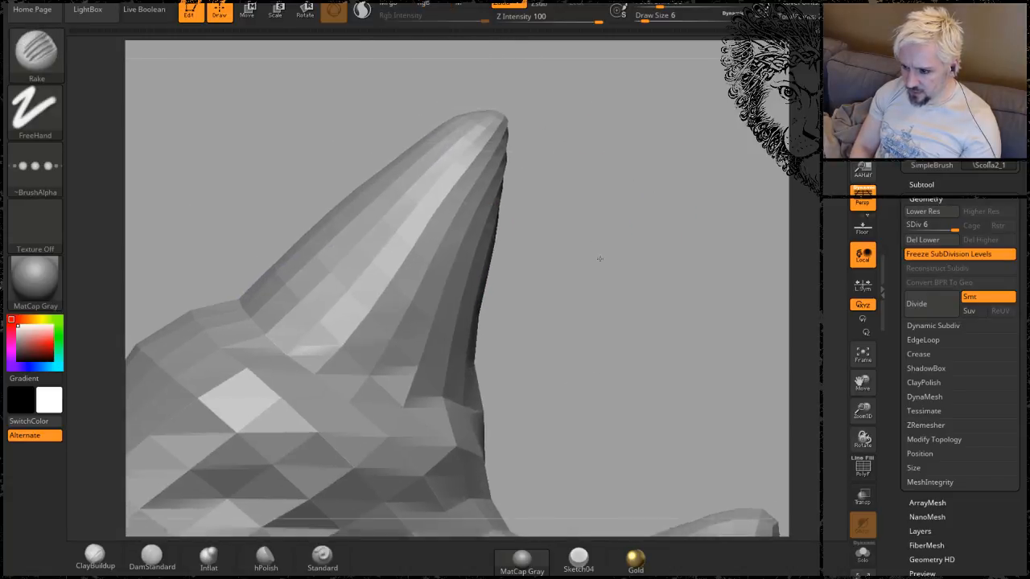
Smooth the remaining harsh grooves on the side of the tip spike facing the neighbouring fin spikes.
{"action": "left_click_drag", "start_coordinate": [595, 260], "coordinate": [528, 229]}
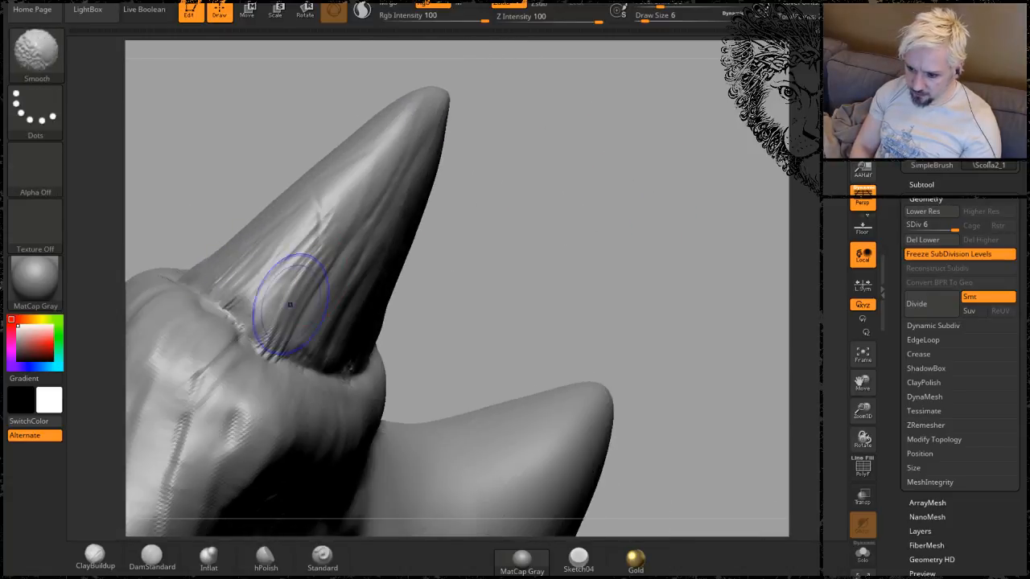
{"action": "left_click_drag", "start_coordinate": [265, 314], "coordinate": [302, 218], "text": "shift"}
{"action": "left_click_drag", "start_coordinate": [304, 300], "coordinate": [363, 193], "text": "shift"}
{"action": "left_click_drag", "start_coordinate": [547, 213], "coordinate": [560, 204]}
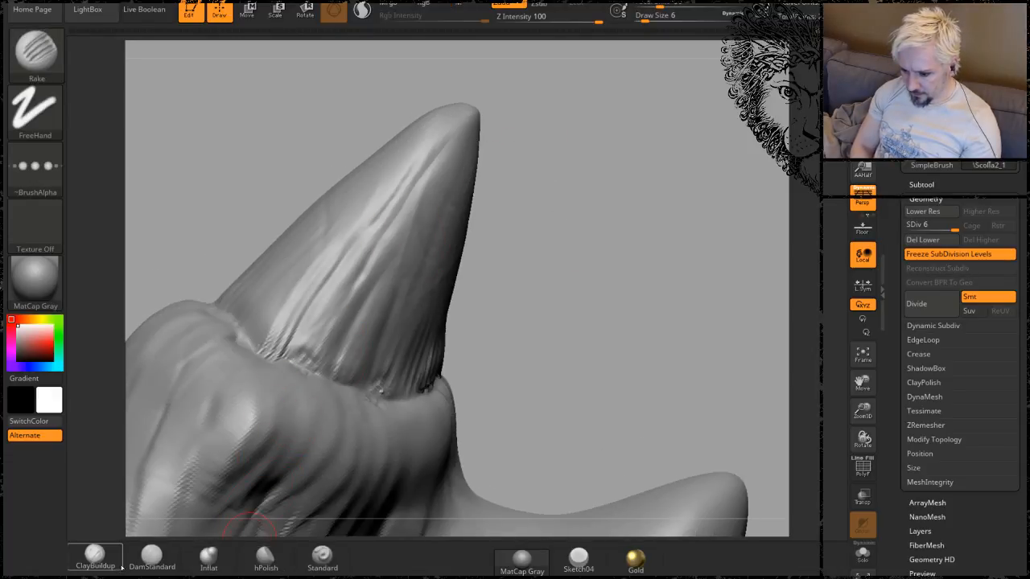
Stamp leathery wrinkles over the smoothed side of the tip spike with the Standard brush and its DragRect stroke.
{"action": "left_click", "coordinate": [315, 566]}
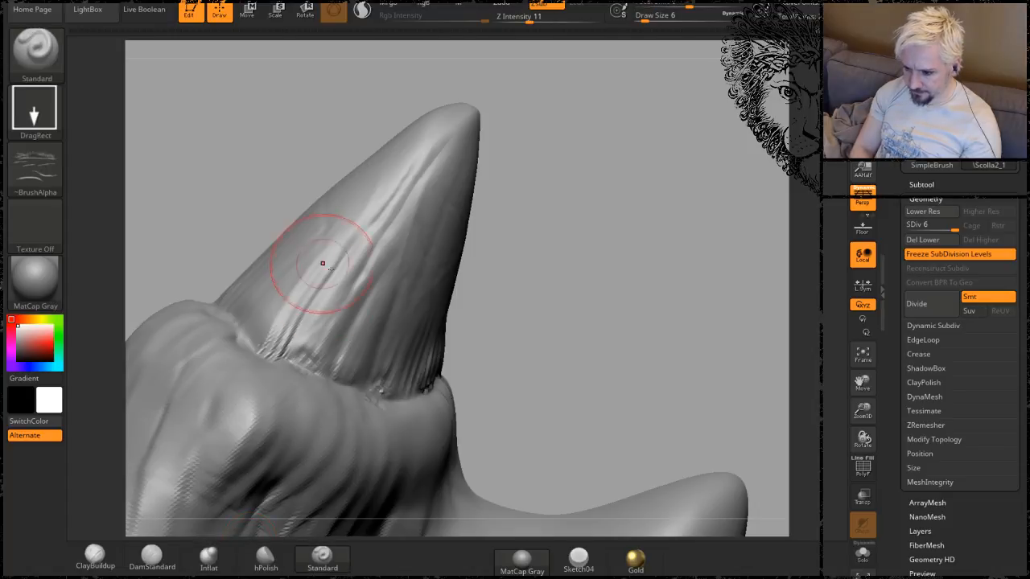
{"action": "left_click_drag", "start_coordinate": [325, 266], "coordinate": [406, 174]}
{"action": "left_click_drag", "start_coordinate": [465, 305], "coordinate": [489, 356]}
{"action": "mouse_move", "coordinate": [537, 143]}
{"action": "left_mouse_down"}
{"action": "mouse_move", "coordinate": [483, 180]}
{"action": "mouse_move", "coordinate": [322, 181]}
{"action": "left_mouse_up"}
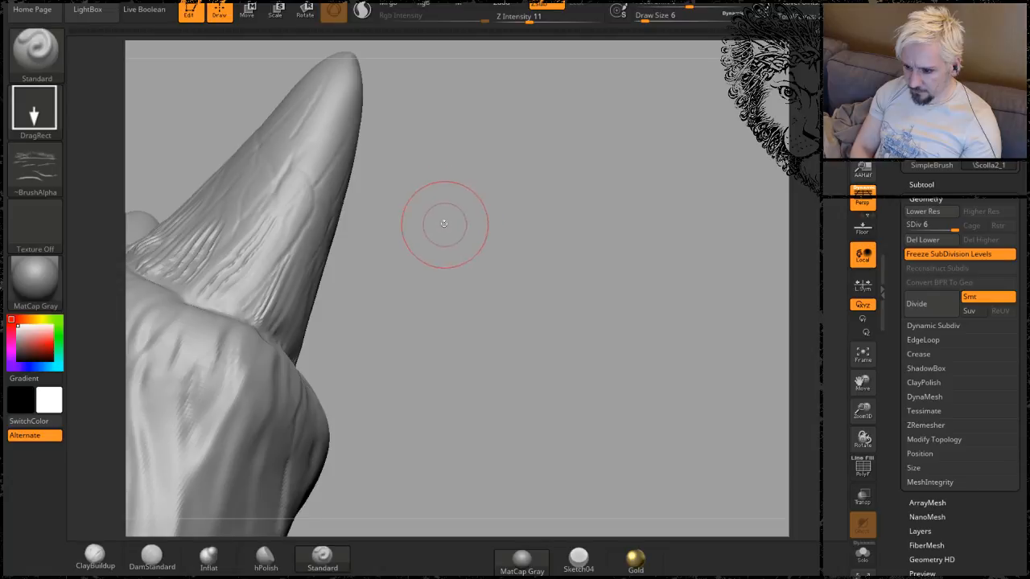
{"action": "left_click_drag", "start_coordinate": [443, 223], "coordinate": [248, 257]}
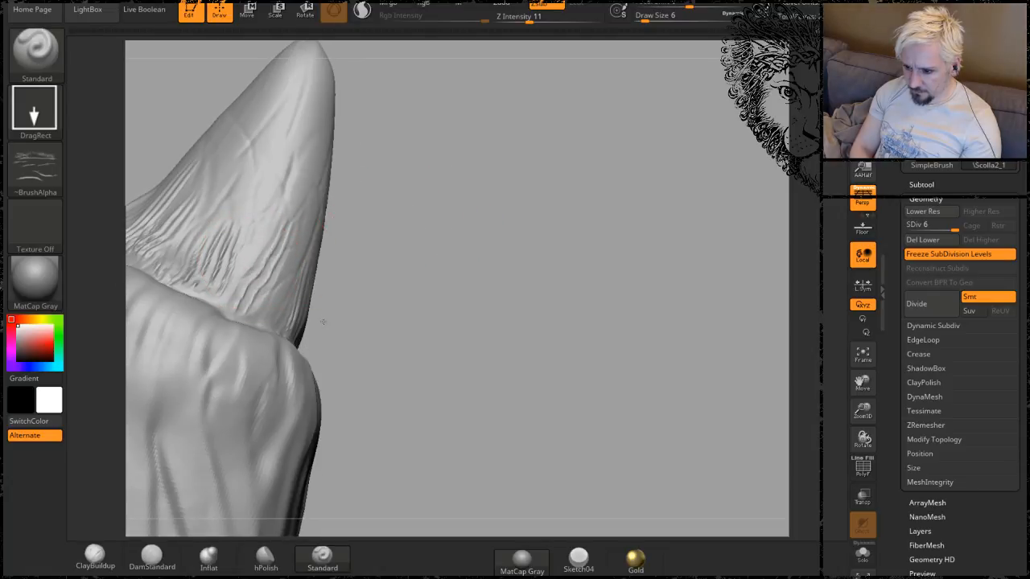
Examine the textured tip spike from several angles and against the whole head and both ear fins.
{"action": "left_click_drag", "start_coordinate": [512, 329], "coordinate": [534, 247]}
{"action": "mouse_move", "coordinate": [567, 278]}
{"action": "left_mouse_down"}
{"action": "mouse_move", "coordinate": [516, 227]}
{"action": "mouse_move", "coordinate": [488, 214]}
{"action": "mouse_move", "coordinate": [502, 214]}
{"action": "mouse_move", "coordinate": [489, 229]}
{"action": "mouse_move", "coordinate": [451, 233]}
{"action": "left_mouse_up"}
{"action": "left_click_drag", "start_coordinate": [493, 268], "coordinate": [445, 181]}
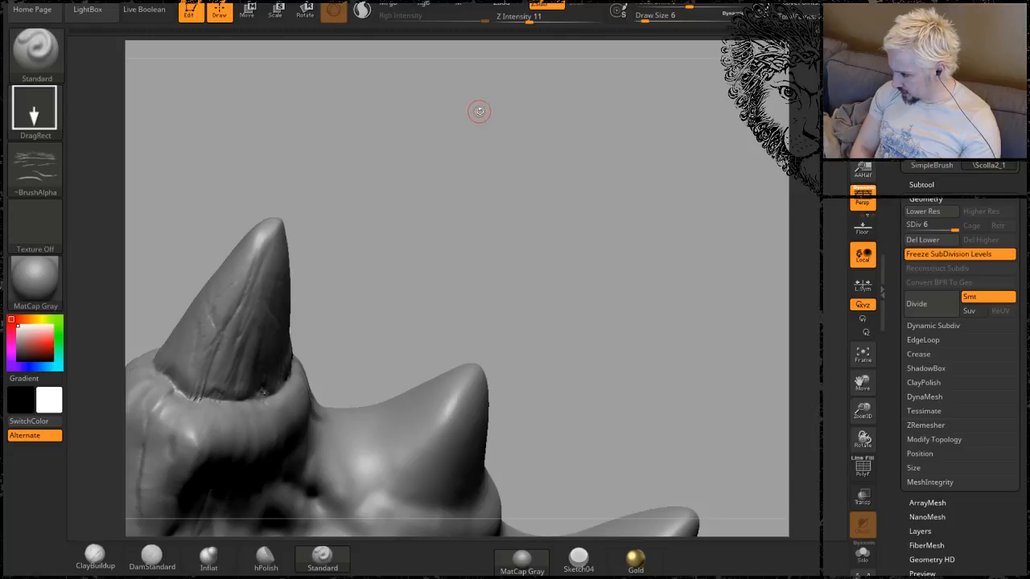
{"action": "left_click_drag", "start_coordinate": [373, 241], "coordinate": [516, 167]}
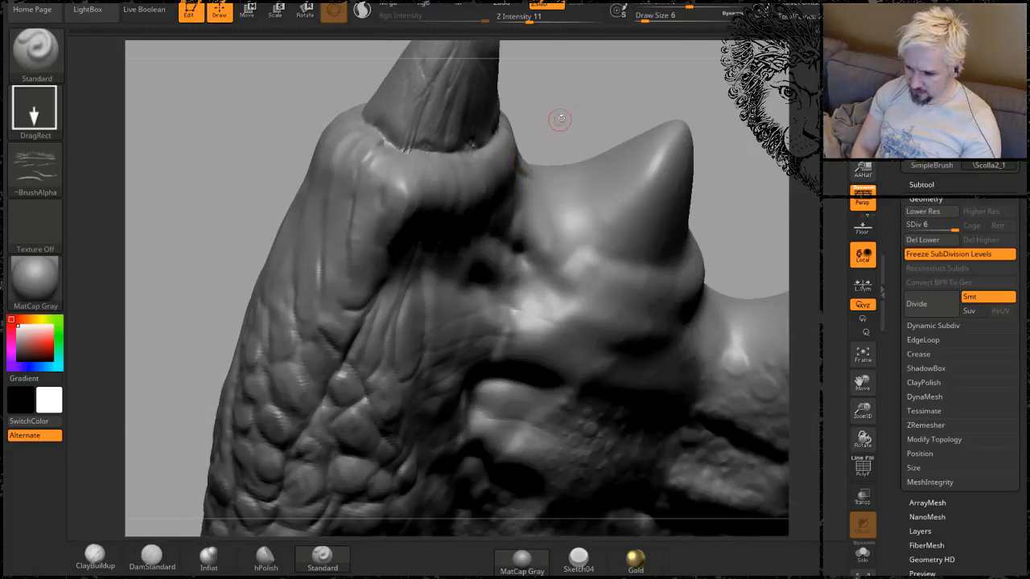
{"action": "left_click_drag", "start_coordinate": [560, 119], "coordinate": [615, 128]}
{"action": "left_click_drag", "start_coordinate": [282, 375], "coordinate": [159, 138], "text": "alt"}
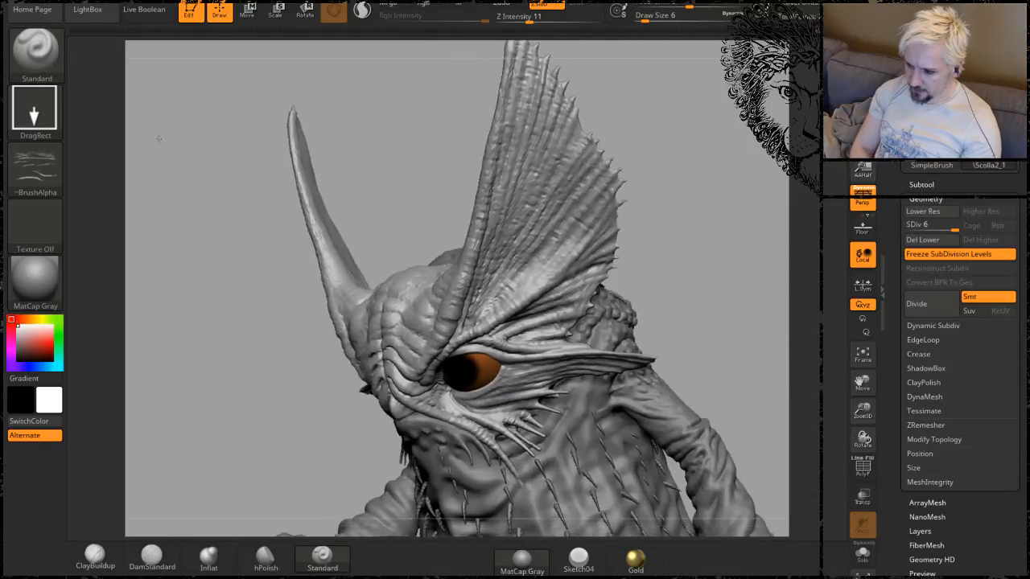
{"action": "mouse_move", "coordinate": [661, 149]}
{"action": "left_mouse_down", "text": "alt"}
{"action": "mouse_move", "coordinate": [634, 212]}
{"action": "mouse_move", "coordinate": [484, 185]}
{"action": "mouse_move", "coordinate": [499, 182]}
{"action": "mouse_move", "coordinate": [459, 246]}
{"action": "mouse_move", "coordinate": [352, 211]}
{"action": "mouse_move", "coordinate": [443, 217]}
{"action": "mouse_move", "coordinate": [373, 223]}
{"action": "left_mouse_up", "text": "alt"}
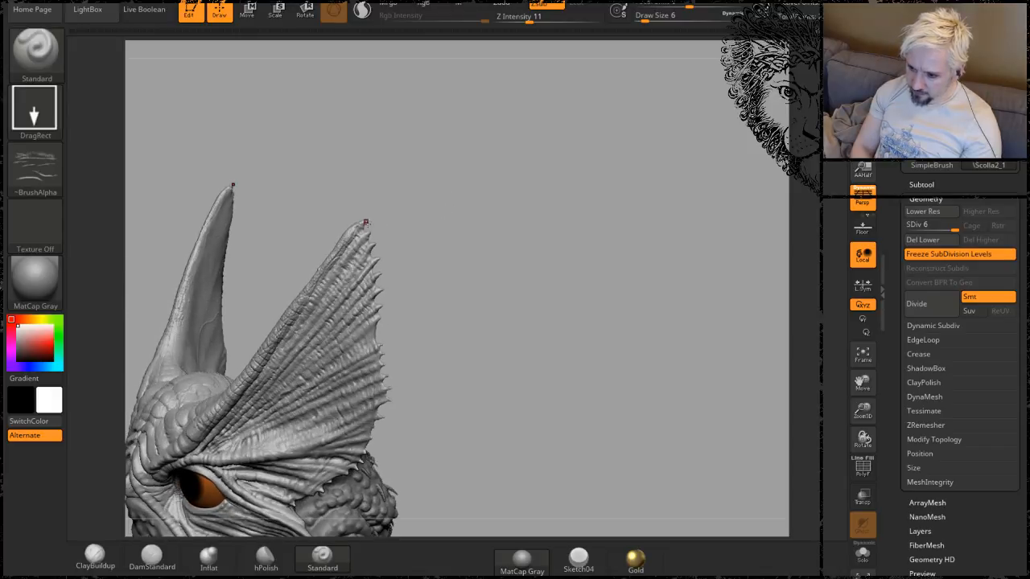
{"action": "mouse_move", "coordinate": [412, 177]}
{"action": "left_mouse_down"}
{"action": "mouse_move", "coordinate": [439, 255]}
{"action": "mouse_move", "coordinate": [547, 369]}
{"action": "left_mouse_up"}
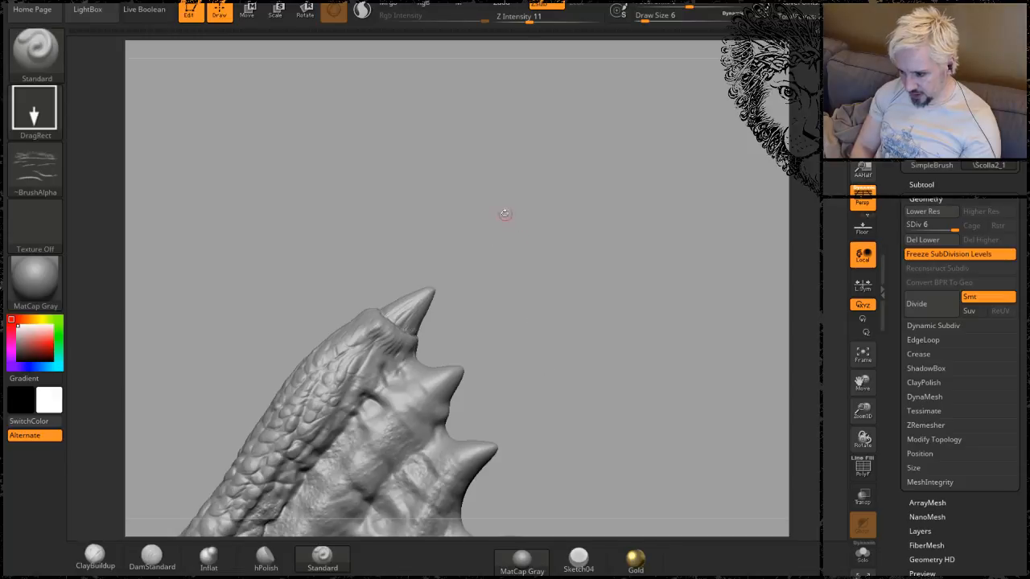
{"action": "left_click_drag", "start_coordinate": [505, 214], "coordinate": [533, 306], "text": "alt"}
{"action": "left_click_drag", "start_coordinate": [517, 376], "coordinate": [553, 267], "text": "alt"}
Smooth the deep creases in the collar below the tip spike, working around both faces of the fin.
{"action": "mouse_move", "coordinate": [427, 263]}
{"action": "left_mouse_down", "text": "shift"}
{"action": "mouse_move", "coordinate": [420, 245]}
{"action": "mouse_move", "coordinate": [397, 286]}
{"action": "left_mouse_up", "text": "shift"}
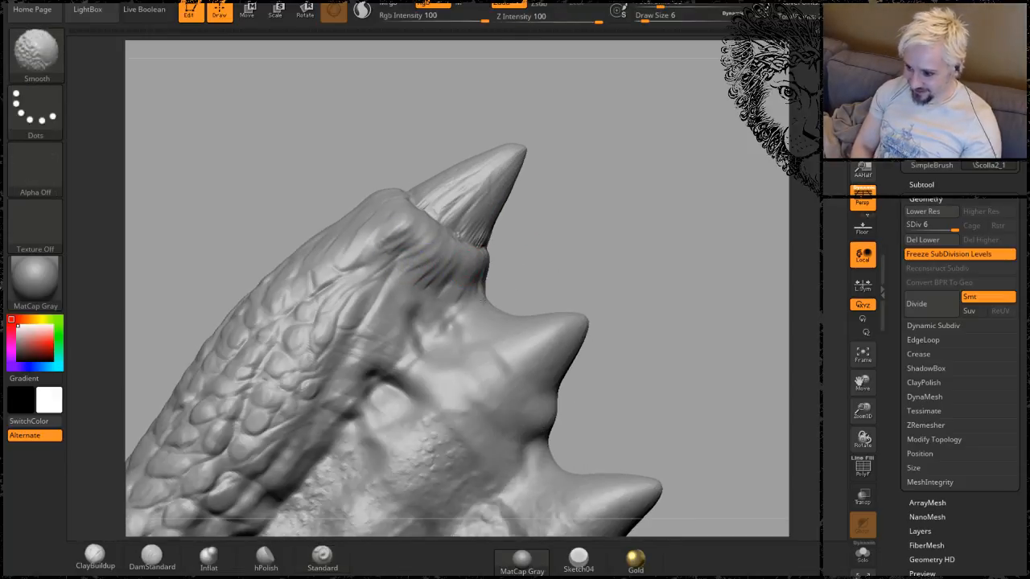
{"action": "mouse_move", "coordinate": [598, 196]}
{"action": "left_mouse_down"}
{"action": "mouse_move", "coordinate": [663, 249]}
{"action": "mouse_move", "coordinate": [702, 256]}
{"action": "left_mouse_up"}
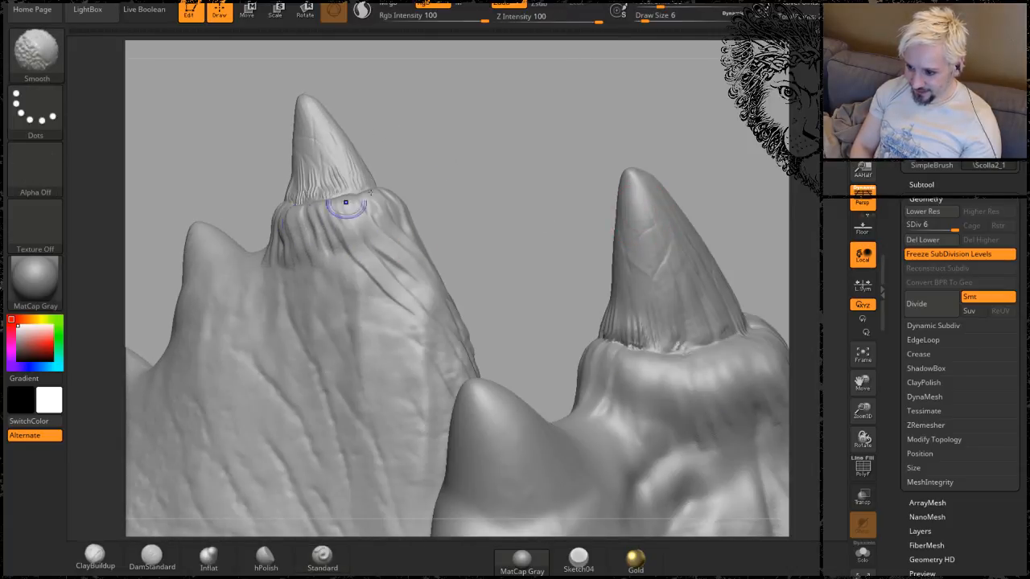
{"action": "left_click_drag", "start_coordinate": [438, 171], "coordinate": [501, 163]}
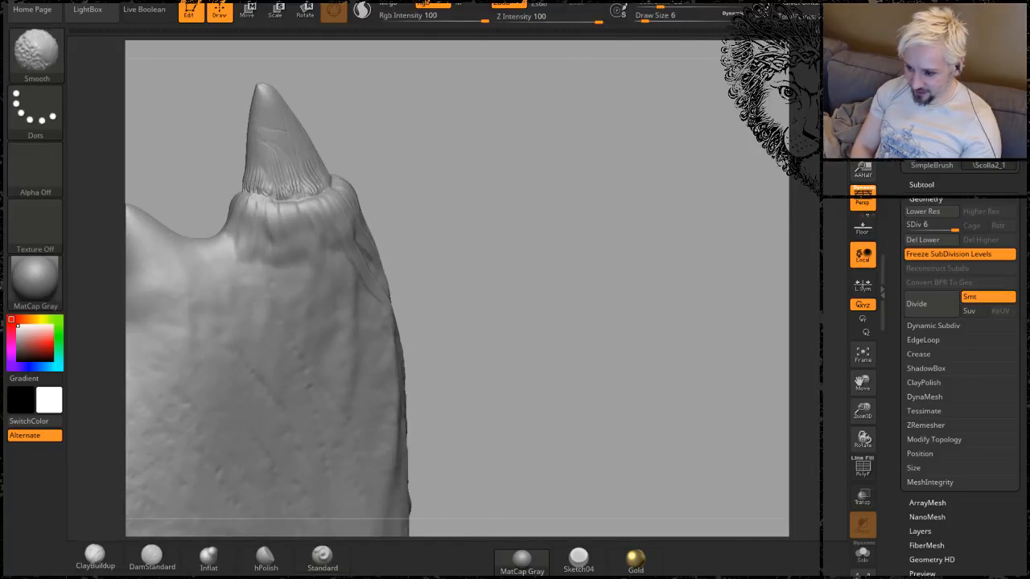
{"action": "left_click_drag", "start_coordinate": [393, 304], "coordinate": [349, 237]}
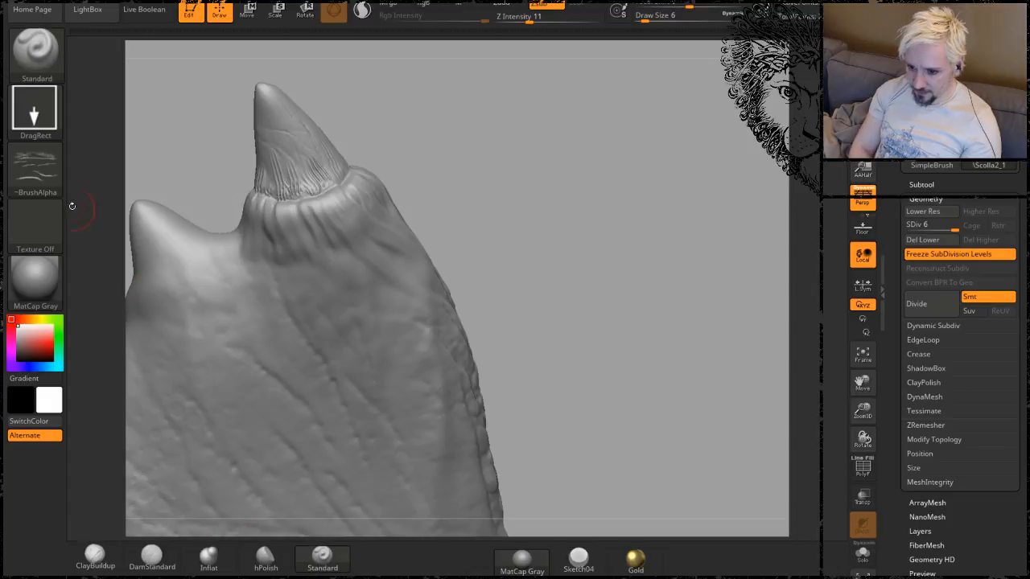
Load the Leathery Skin15 alpha and stamp wrinkles below the collar on the fin's back face.
{"action": "left_click", "coordinate": [34, 170]}
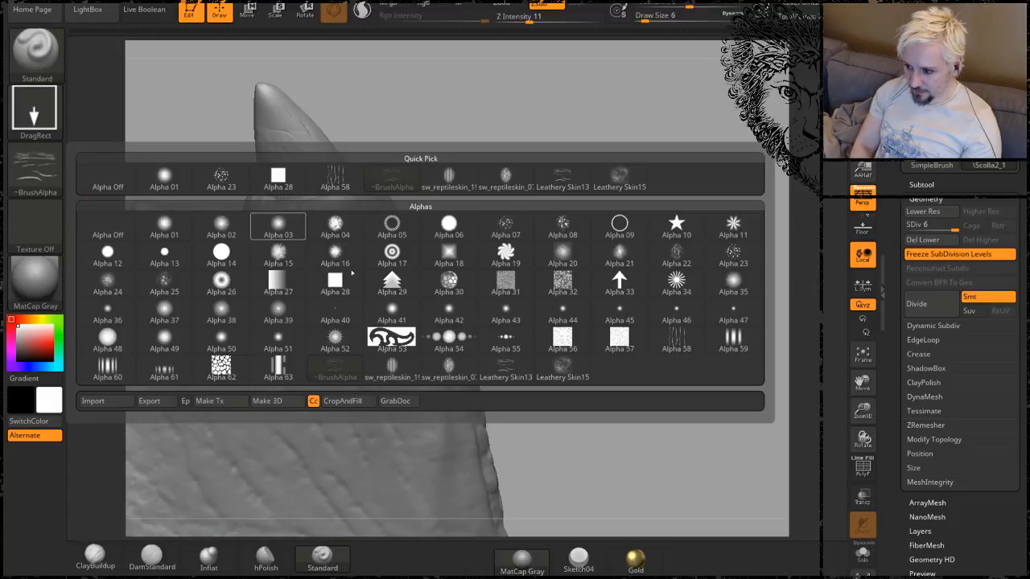
{"action": "left_click", "coordinate": [562, 369]}
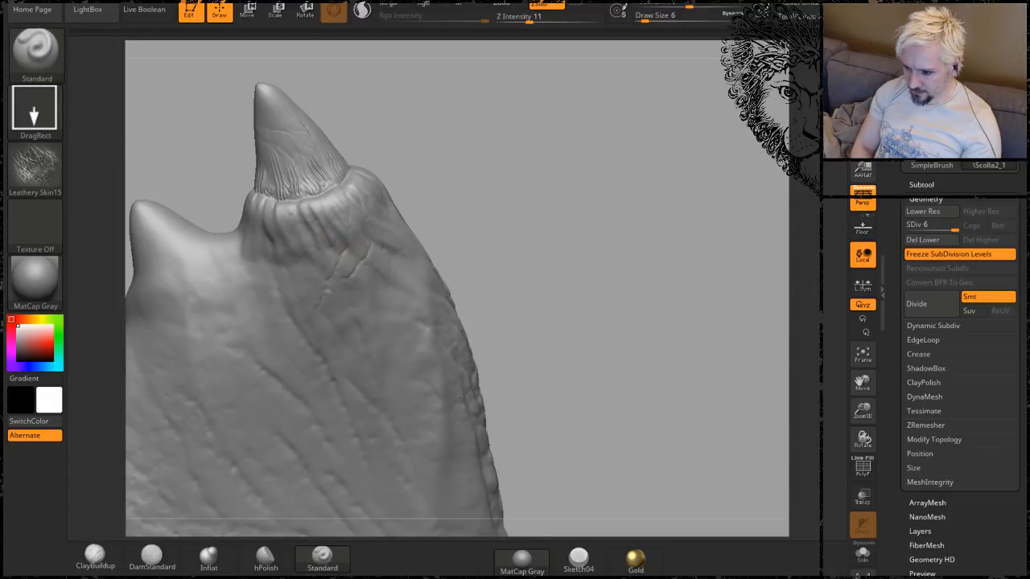
{"action": "left_click_drag", "start_coordinate": [459, 398], "coordinate": [463, 285]}
{"action": "left_click_drag", "start_coordinate": [562, 249], "coordinate": [519, 233]}
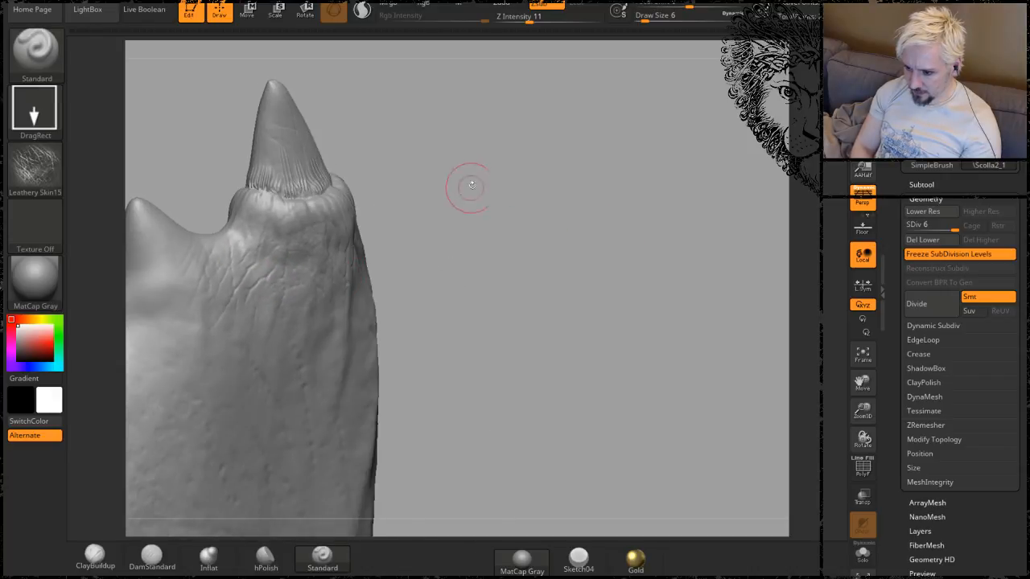
{"action": "mouse_move", "coordinate": [467, 187]}
{"action": "left_mouse_down"}
{"action": "mouse_move", "coordinate": [501, 211]}
{"action": "mouse_move", "coordinate": [481, 216]}
{"action": "left_mouse_up"}
{"action": "mouse_move", "coordinate": [368, 189]}
{"action": "left_mouse_down", "text": "alt"}
{"action": "mouse_move", "coordinate": [490, 212]}
{"action": "mouse_move", "coordinate": [416, 235]}
{"action": "left_mouse_up", "text": "alt"}
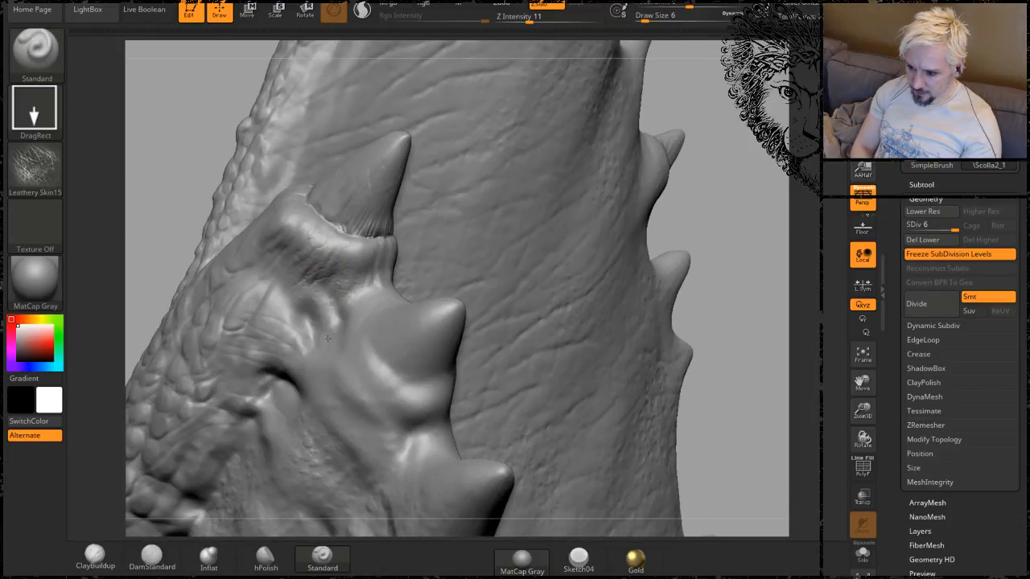
Stamp Leathery Skin15 wrinkles around the collar on the ribbed face and down the fin's scaled leading edge.
{"action": "left_click_drag", "start_coordinate": [689, 88], "coordinate": [230, 195]}
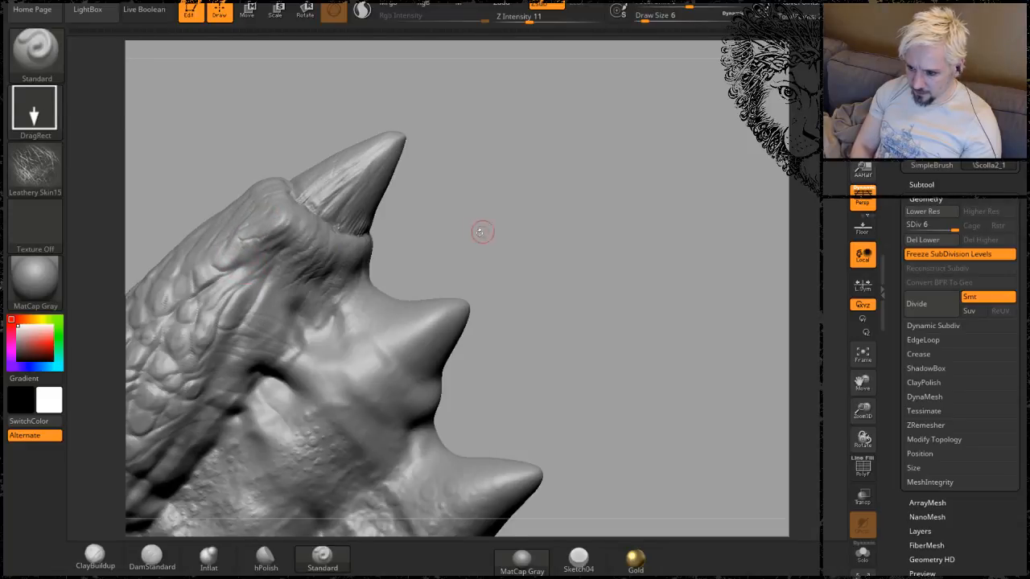
{"action": "mouse_move", "coordinate": [481, 232]}
{"action": "left_mouse_down"}
{"action": "mouse_move", "coordinate": [664, 163]}
{"action": "mouse_move", "coordinate": [716, 414]}
{"action": "mouse_move", "coordinate": [418, 202]}
{"action": "left_mouse_up"}
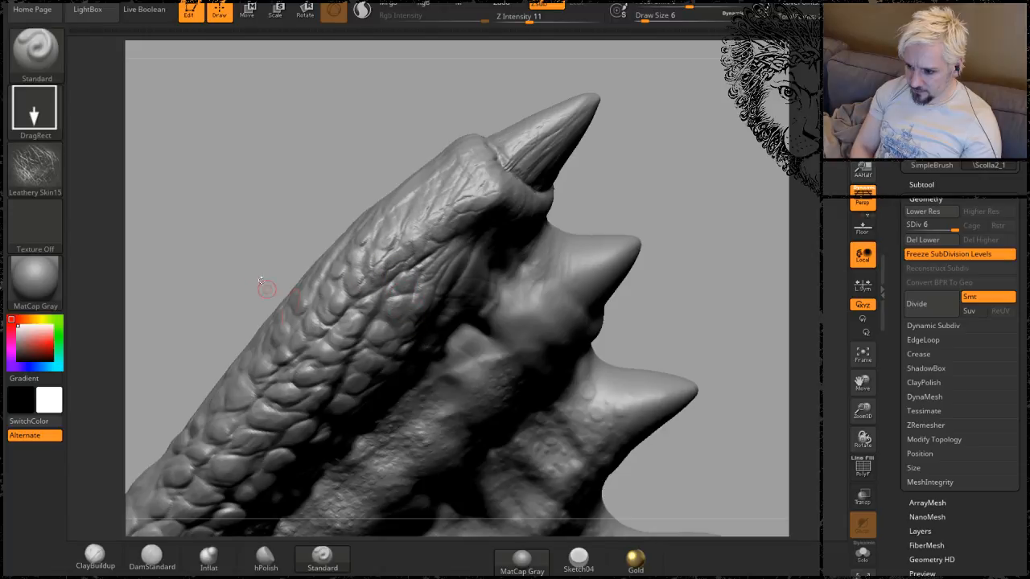
{"action": "left_click_drag", "start_coordinate": [259, 279], "coordinate": [352, 297]}
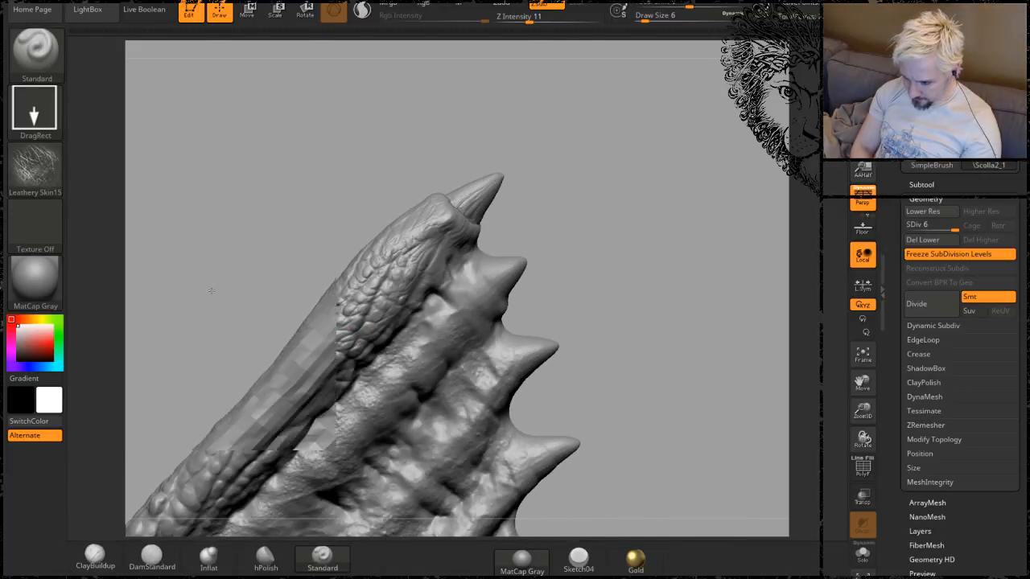
{"action": "left_click_drag", "start_coordinate": [212, 291], "coordinate": [291, 80], "text": "alt"}
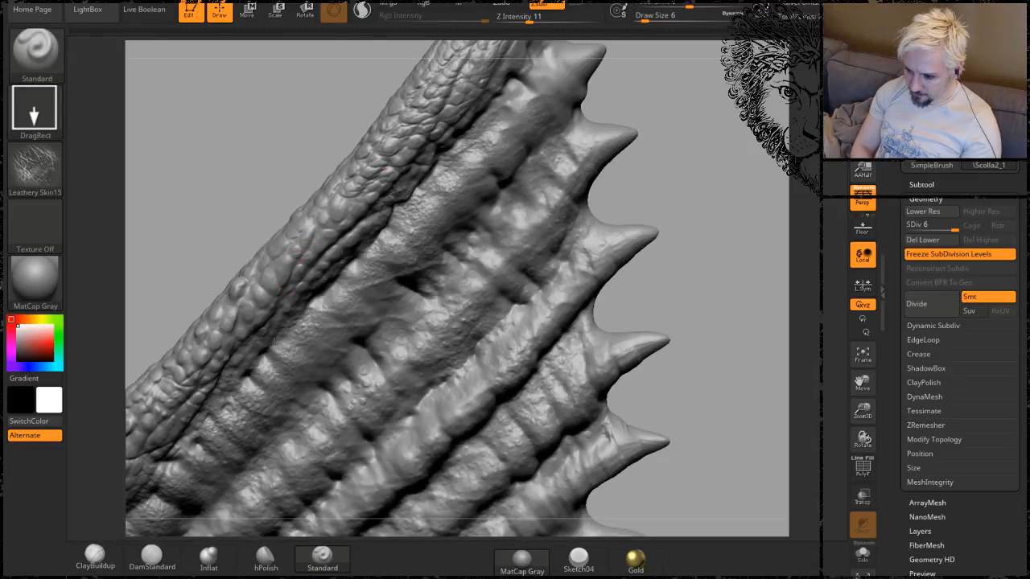
{"action": "left_click_drag", "start_coordinate": [181, 218], "coordinate": [383, 216]}
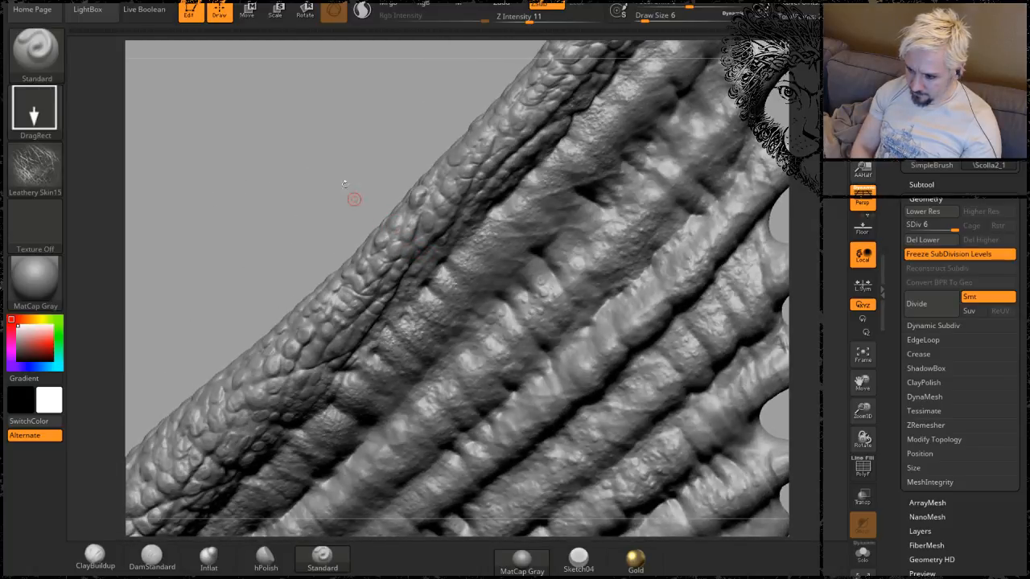
{"action": "mouse_move", "coordinate": [344, 185]}
{"action": "left_mouse_down"}
{"action": "mouse_move", "coordinate": [345, 161]}
{"action": "mouse_move", "coordinate": [387, 165]}
{"action": "left_mouse_up"}
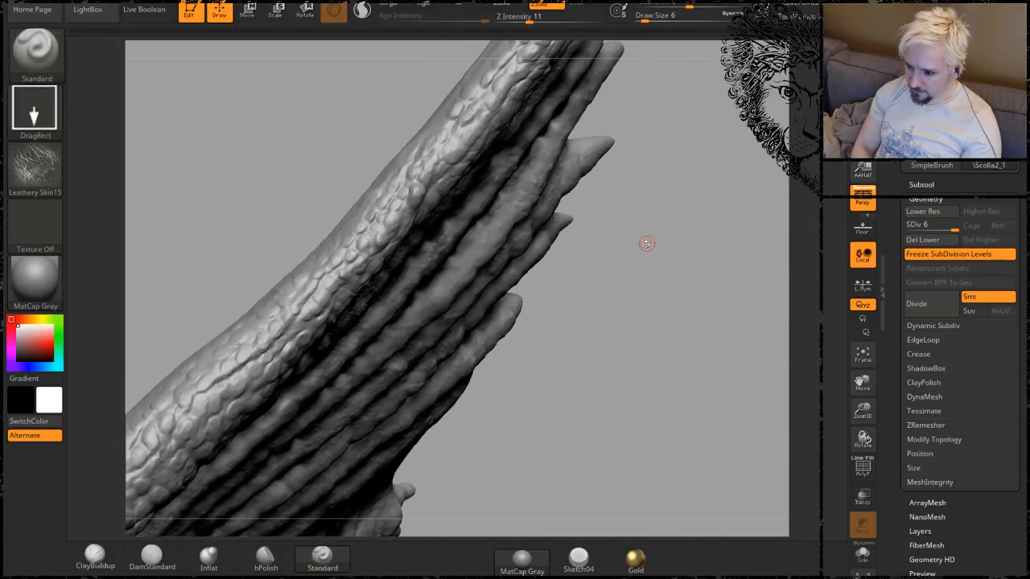
{"action": "mouse_move", "coordinate": [646, 244]}
{"action": "left_mouse_down"}
{"action": "mouse_move", "coordinate": [593, 292]}
{"action": "mouse_move", "coordinate": [630, 120]}
{"action": "left_mouse_up"}
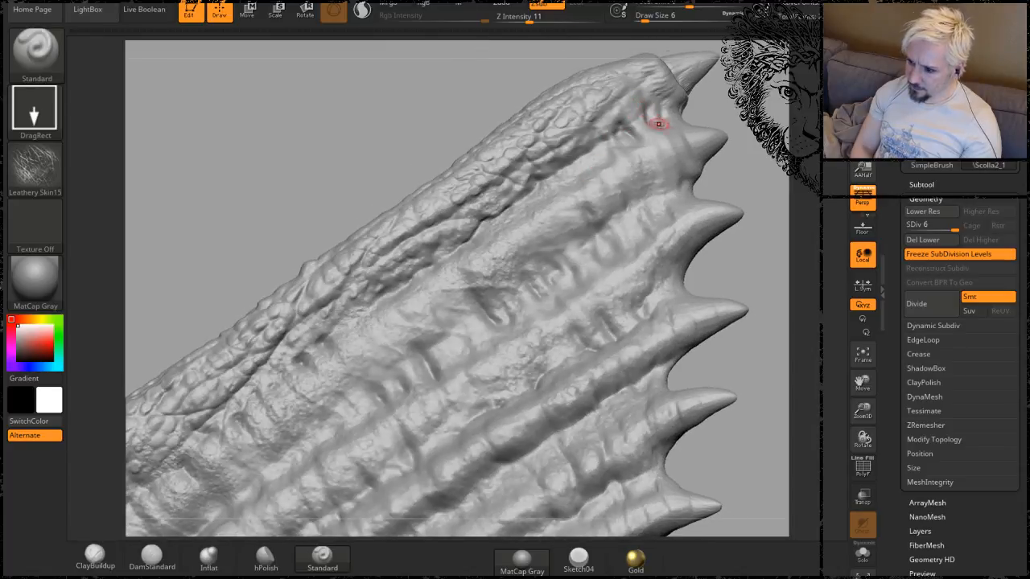
Add Leathery Skin15 wrinkles to the folds between the tip spike's collar and the base of the second spike.
{"action": "mouse_move", "coordinate": [373, 108]}
{"action": "left_mouse_down"}
{"action": "mouse_move", "coordinate": [367, 173]}
{"action": "mouse_move", "coordinate": [443, 168]}
{"action": "mouse_move", "coordinate": [563, 242]}
{"action": "left_mouse_up"}
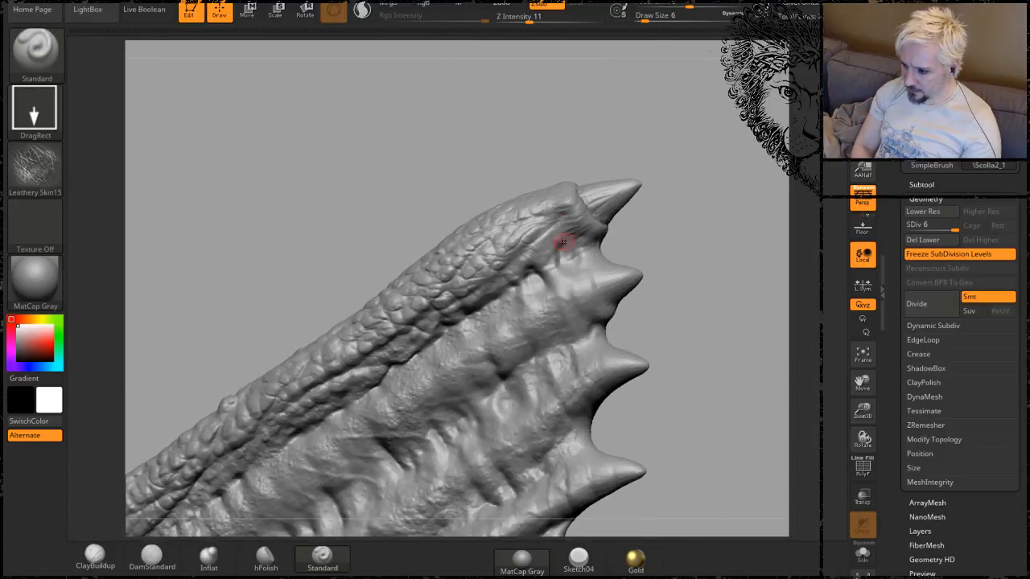
{"action": "left_click_drag", "start_coordinate": [501, 296], "coordinate": [516, 301]}
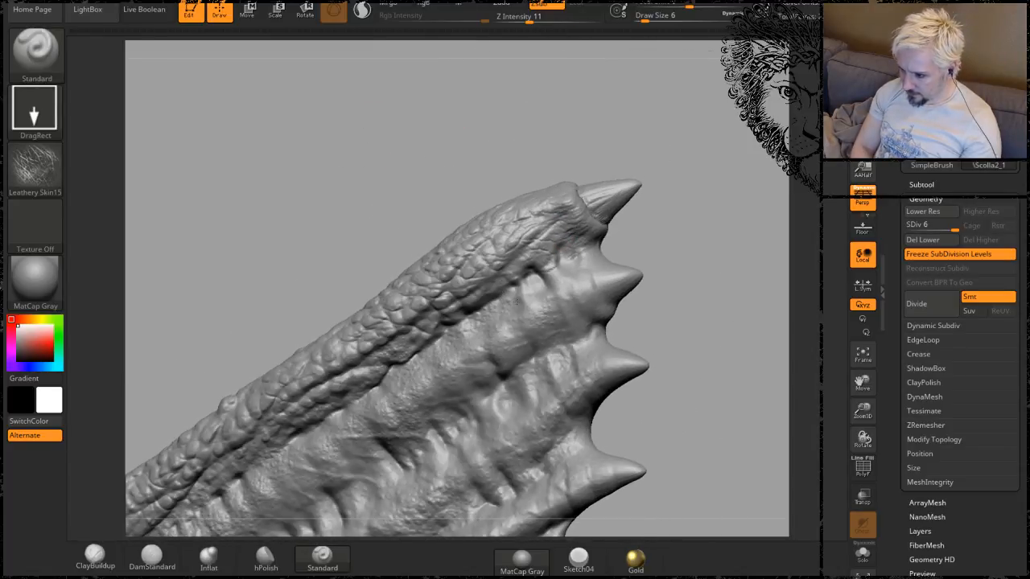
{"action": "left_click_drag", "start_coordinate": [727, 233], "coordinate": [629, 221]}
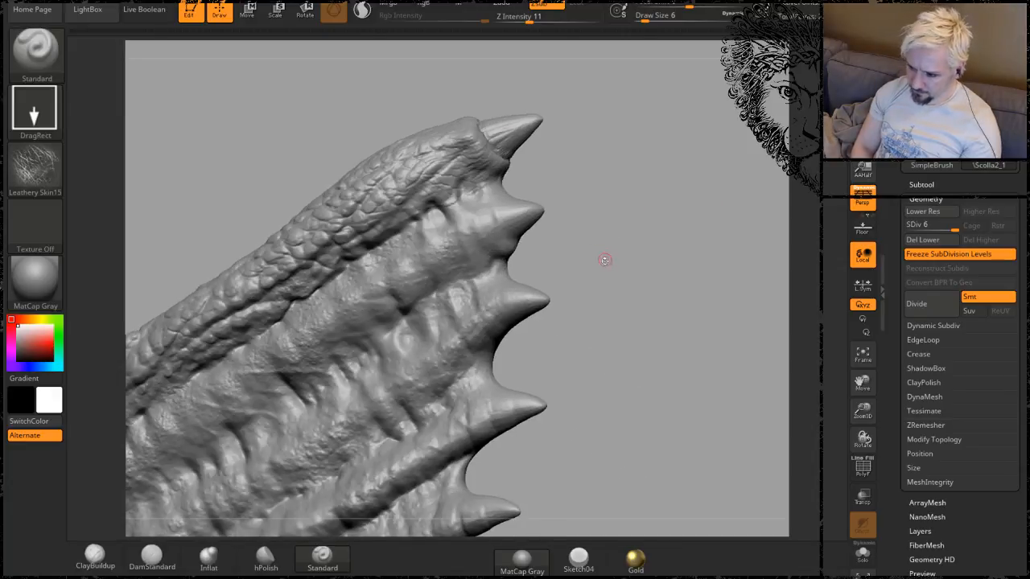
{"action": "mouse_move", "coordinate": [605, 260]}
{"action": "left_mouse_down"}
{"action": "mouse_move", "coordinate": [603, 223]}
{"action": "mouse_move", "coordinate": [621, 229]}
{"action": "mouse_move", "coordinate": [609, 216]}
{"action": "mouse_move", "coordinate": [632, 397]}
{"action": "left_mouse_up"}
{"action": "left_click_drag", "start_coordinate": [667, 153], "coordinate": [648, 209]}
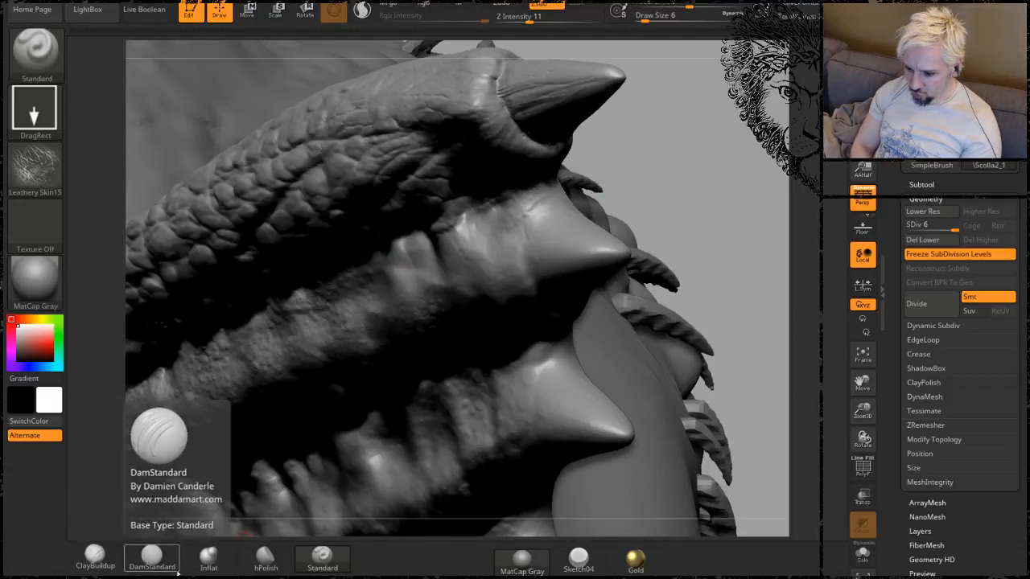
Carve the crease where the tip spike meets its collar with the DamStandard brush, working around both faces.
{"action": "left_click", "coordinate": [146, 557]}
{"action": "mouse_move", "coordinate": [711, 153]}
{"action": "left_mouse_down"}
{"action": "mouse_move", "coordinate": [665, 248]}
{"action": "mouse_move", "coordinate": [632, 246]}
{"action": "mouse_move", "coordinate": [299, 358]}
{"action": "left_mouse_up"}
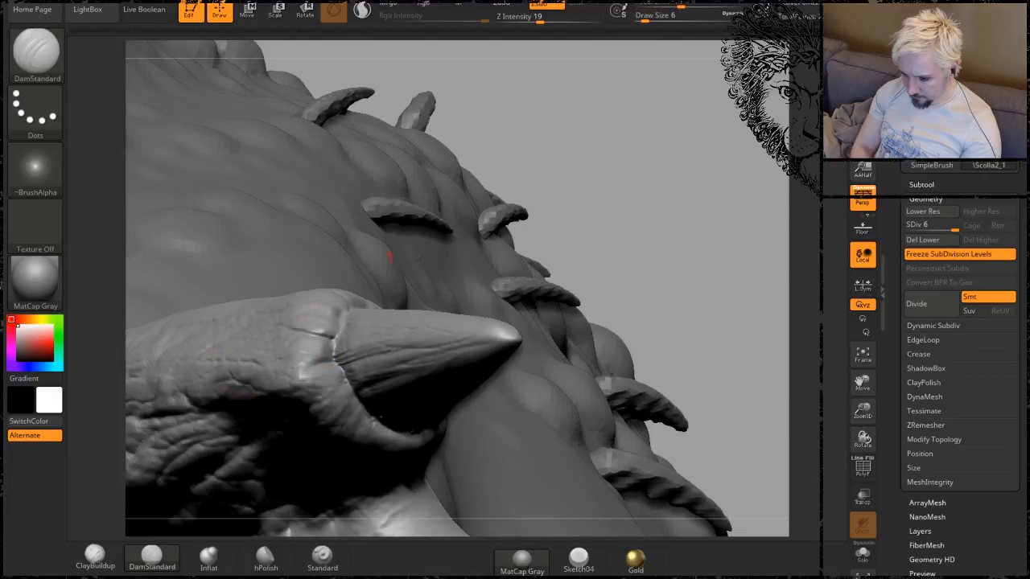
{"action": "mouse_move", "coordinate": [621, 212]}
{"action": "left_mouse_down"}
{"action": "mouse_move", "coordinate": [603, 196]}
{"action": "mouse_move", "coordinate": [450, 246]}
{"action": "left_mouse_up"}
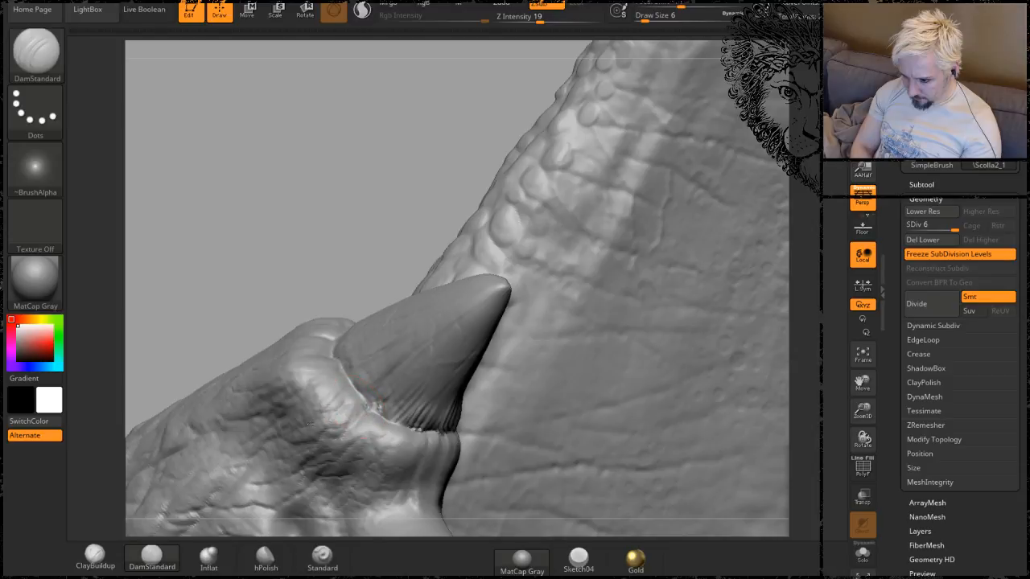
{"action": "mouse_move", "coordinate": [266, 341]}
{"action": "left_mouse_down"}
{"action": "mouse_move", "coordinate": [398, 124]}
{"action": "mouse_move", "coordinate": [368, 131]}
{"action": "mouse_move", "coordinate": [391, 137]}
{"action": "left_mouse_up"}
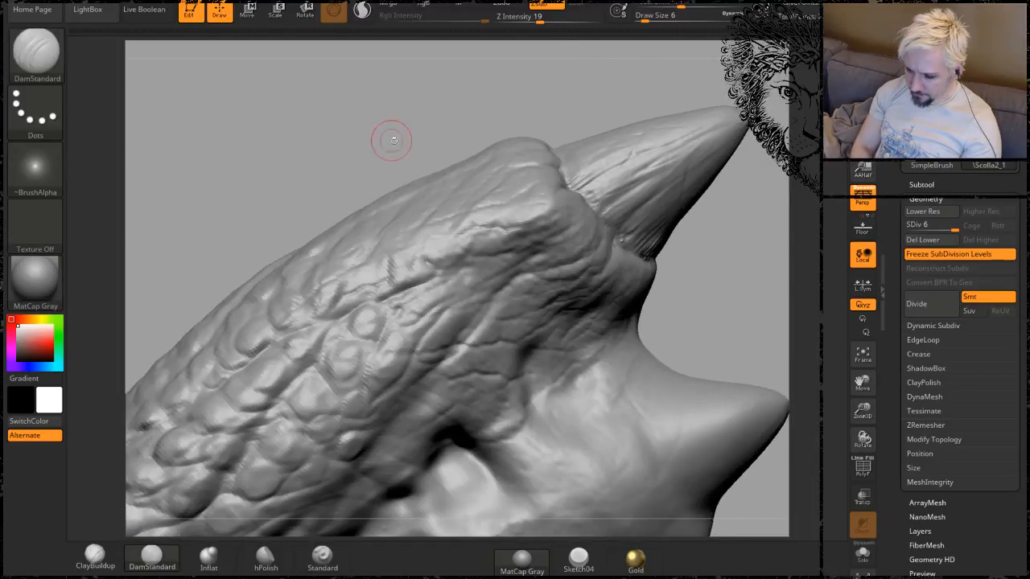
Puff up the scales and skin folds below the tip spike's collar on the fin's ribbed face with the Inflat brush.
{"action": "left_click", "coordinate": [209, 555]}
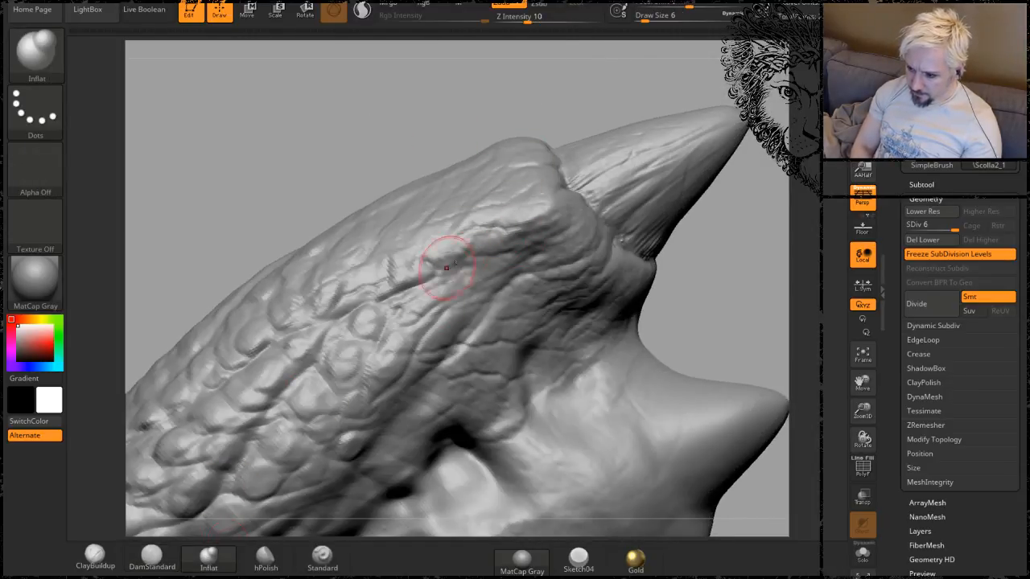
{"action": "left_click_drag", "start_coordinate": [444, 255], "coordinate": [434, 257]}
{"action": "left_click_drag", "start_coordinate": [540, 209], "coordinate": [508, 219]}
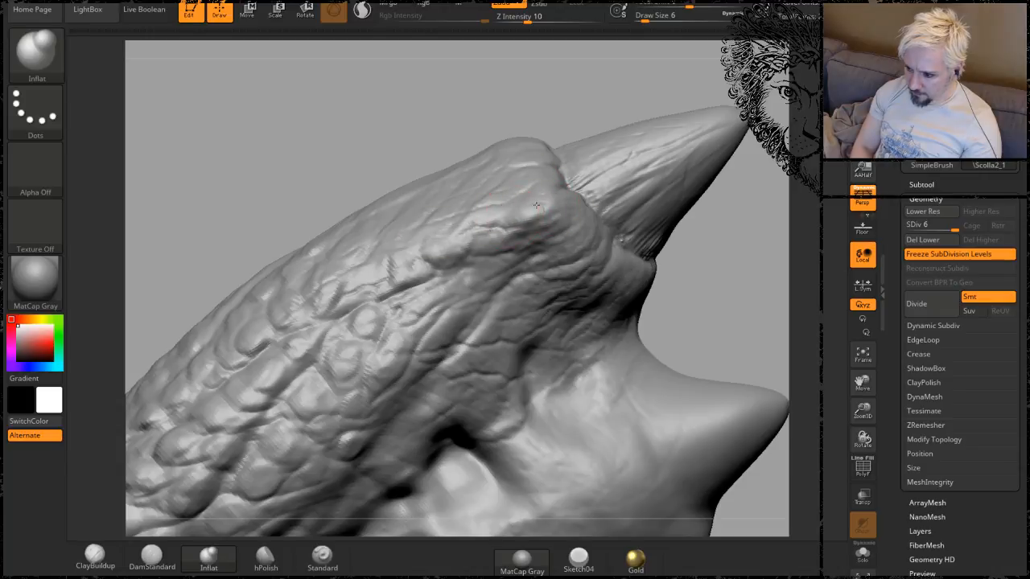
{"action": "mouse_move", "coordinate": [362, 308]}
{"action": "left_mouse_down"}
{"action": "mouse_move", "coordinate": [364, 279]}
{"action": "mouse_move", "coordinate": [413, 263]}
{"action": "mouse_move", "coordinate": [401, 272]}
{"action": "left_mouse_up"}
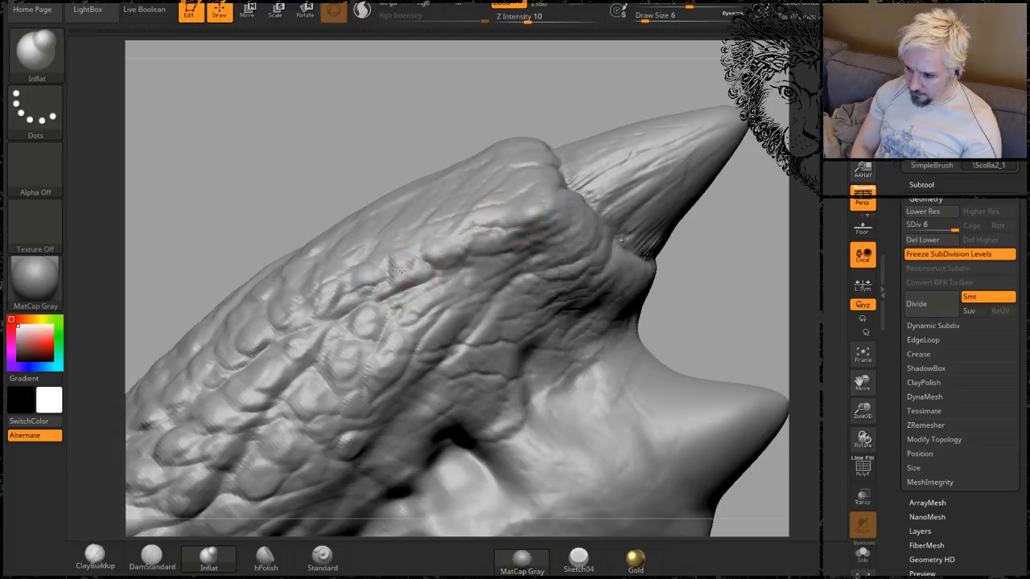
{"action": "mouse_move", "coordinate": [447, 337]}
{"action": "left_mouse_down"}
{"action": "mouse_move", "coordinate": [453, 352]}
{"action": "mouse_move", "coordinate": [491, 318]}
{"action": "left_mouse_up"}
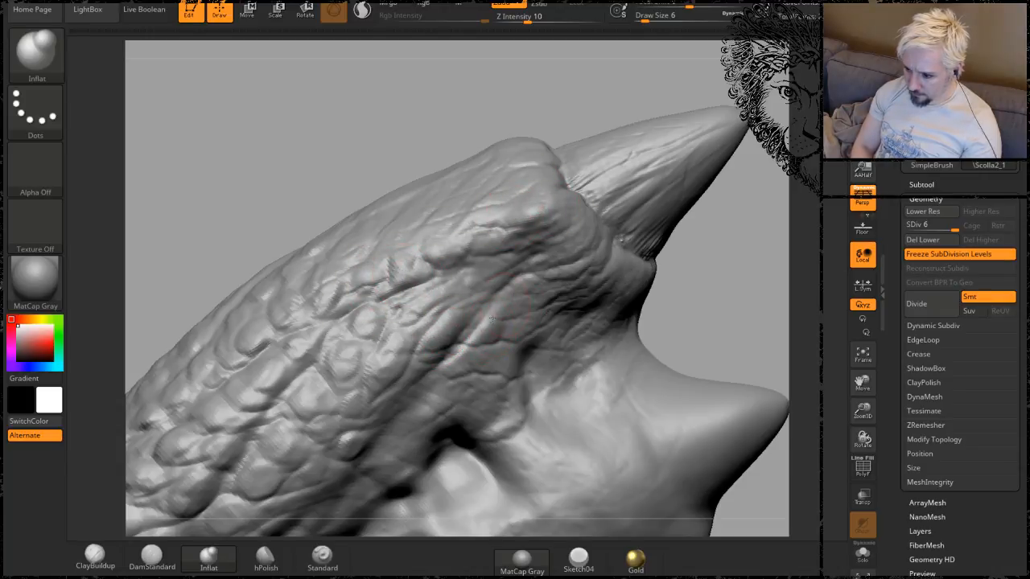
{"action": "left_click_drag", "start_coordinate": [521, 285], "coordinate": [531, 278]}
{"action": "left_click_drag", "start_coordinate": [626, 267], "coordinate": [633, 261]}
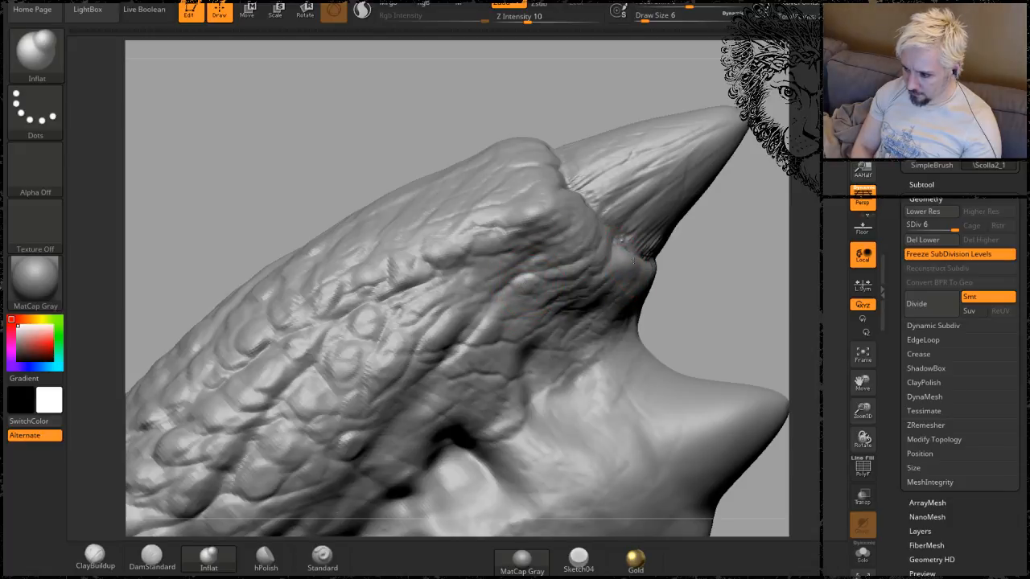
Inflate the collar's upper bumps and the ridge folds running down the fin's leading edge.
{"action": "mouse_move", "coordinate": [598, 69]}
{"action": "left_mouse_down"}
{"action": "mouse_move", "coordinate": [558, 115]}
{"action": "mouse_move", "coordinate": [482, 257]}
{"action": "left_mouse_up"}
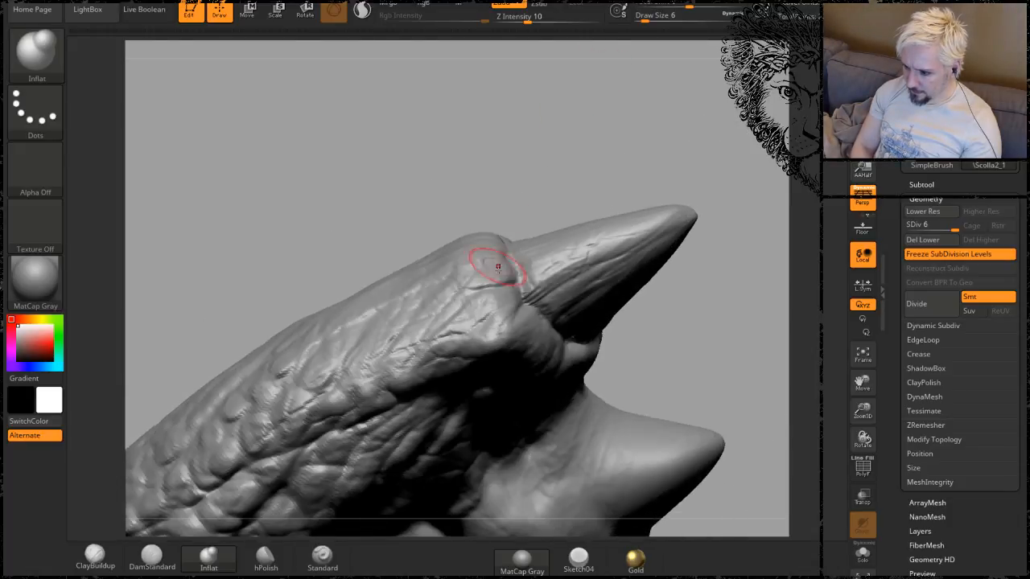
{"action": "mouse_move", "coordinate": [506, 175]}
{"action": "left_mouse_down"}
{"action": "mouse_move", "coordinate": [494, 166]}
{"action": "mouse_move", "coordinate": [459, 253]}
{"action": "left_mouse_up"}
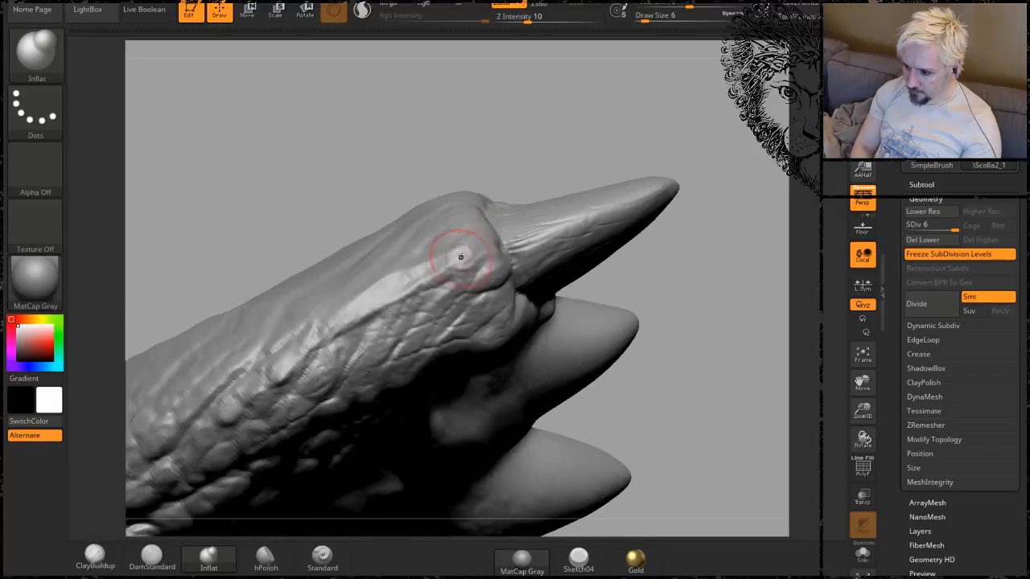
{"action": "left_click_drag", "start_coordinate": [394, 288], "coordinate": [375, 298]}
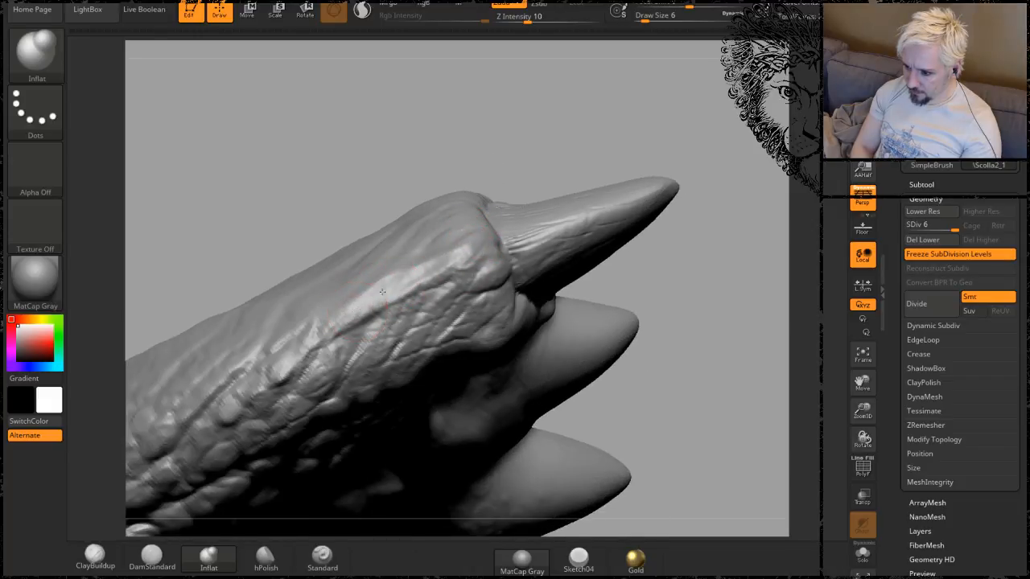
{"action": "left_click_drag", "start_coordinate": [444, 296], "coordinate": [429, 306]}
Examine the tip spike, the scaled leading edge and the ribbed face of the ear fin from several angles and distances.
{"action": "left_click_drag", "start_coordinate": [679, 330], "coordinate": [402, 293]}
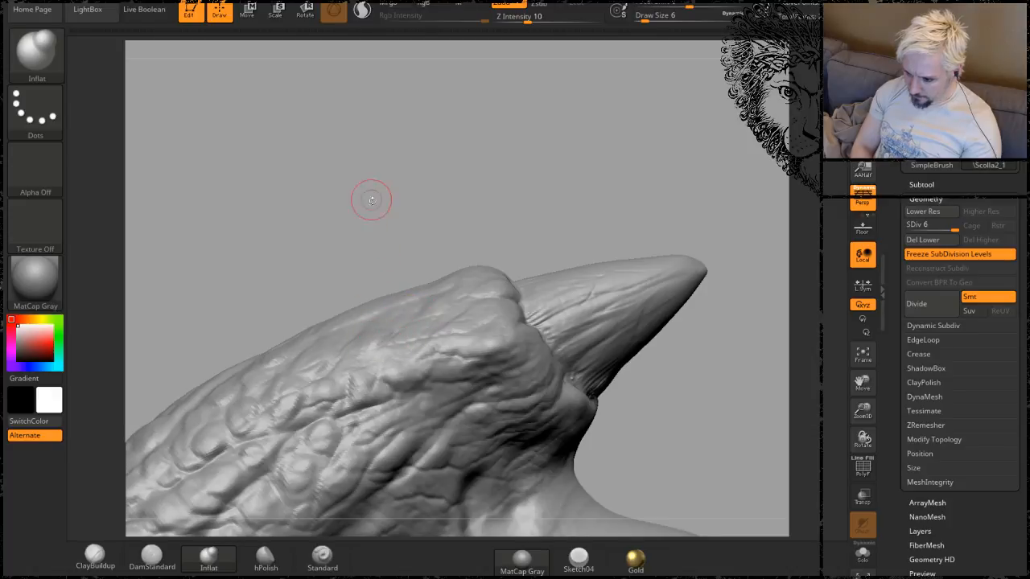
{"action": "left_click_drag", "start_coordinate": [370, 200], "coordinate": [340, 329]}
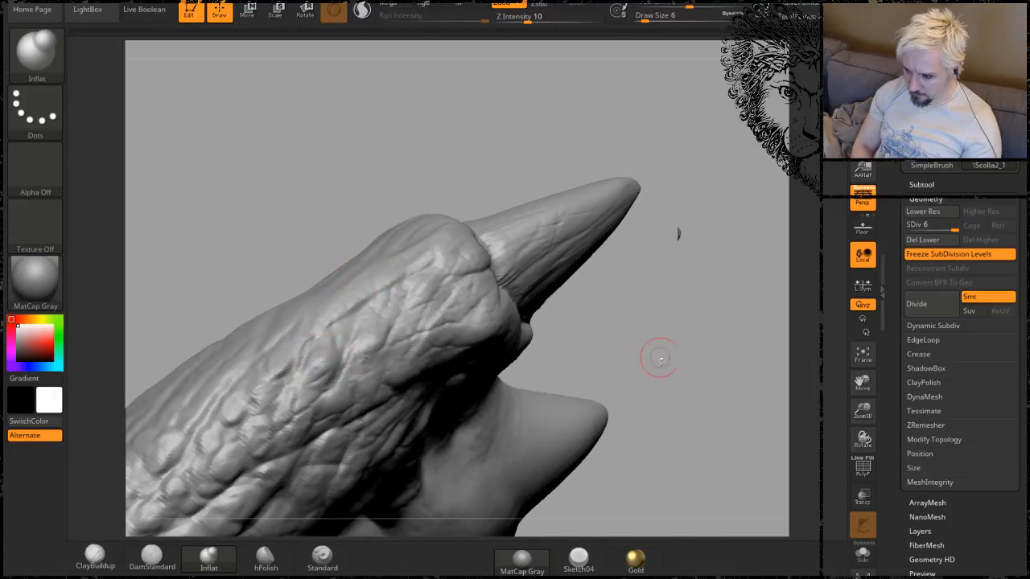
{"action": "mouse_move", "coordinate": [655, 359]}
{"action": "left_mouse_down"}
{"action": "mouse_move", "coordinate": [614, 259]}
{"action": "mouse_move", "coordinate": [483, 306]}
{"action": "mouse_move", "coordinate": [652, 310]}
{"action": "mouse_move", "coordinate": [605, 234]}
{"action": "left_mouse_up"}
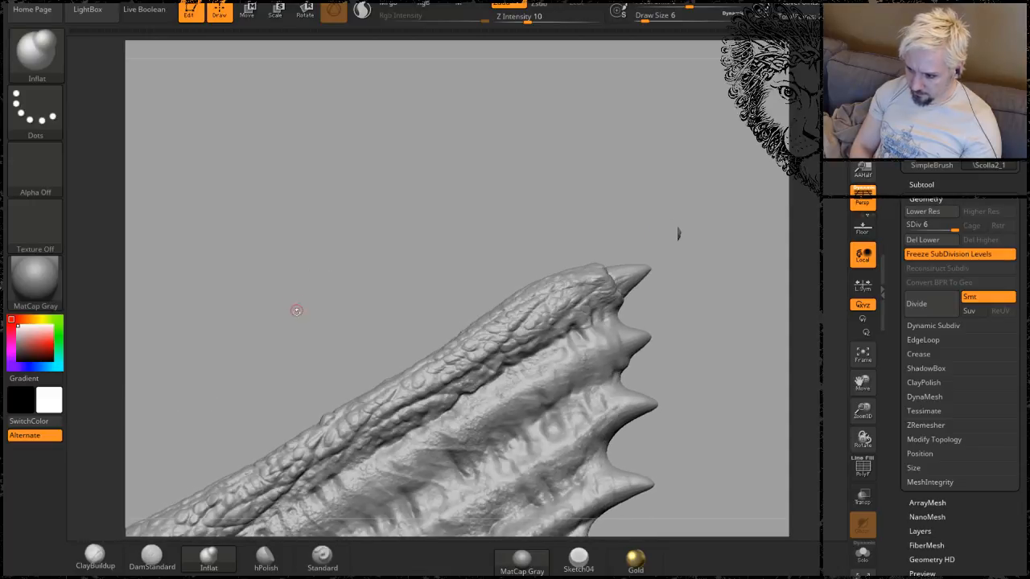
{"action": "mouse_move", "coordinate": [297, 310]}
{"action": "left_mouse_down"}
{"action": "mouse_move", "coordinate": [393, 177]}
{"action": "mouse_move", "coordinate": [370, 242]}
{"action": "left_mouse_up"}
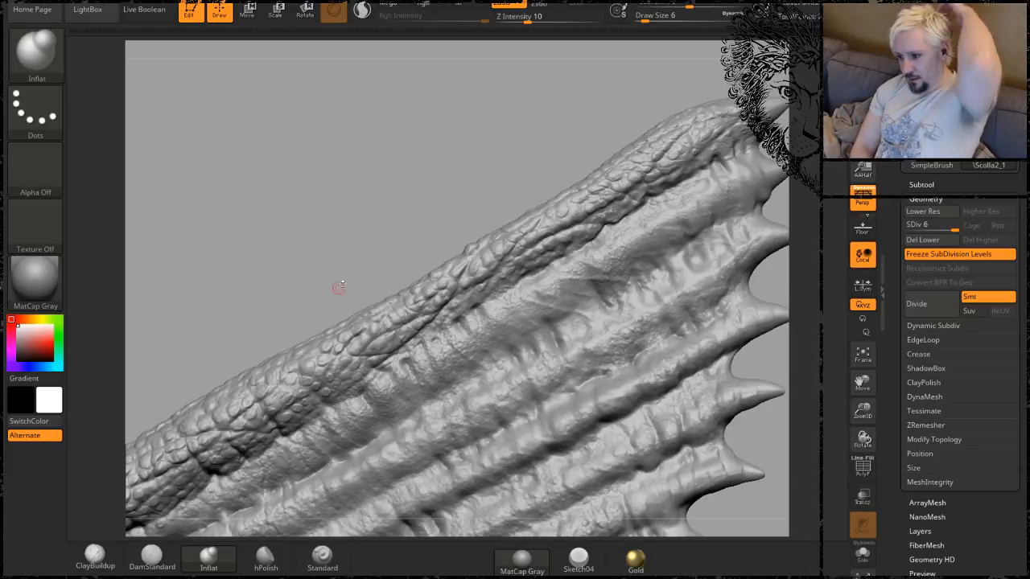
{"action": "left_click_drag", "start_coordinate": [418, 223], "coordinate": [459, 174]}
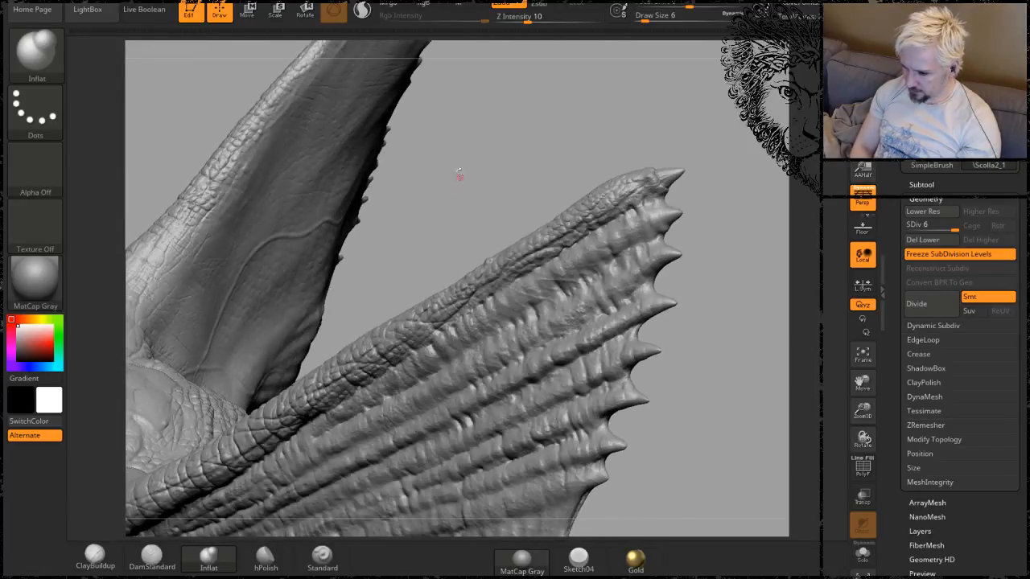
{"action": "left_click_drag", "start_coordinate": [549, 132], "coordinate": [460, 190], "text": "alt"}
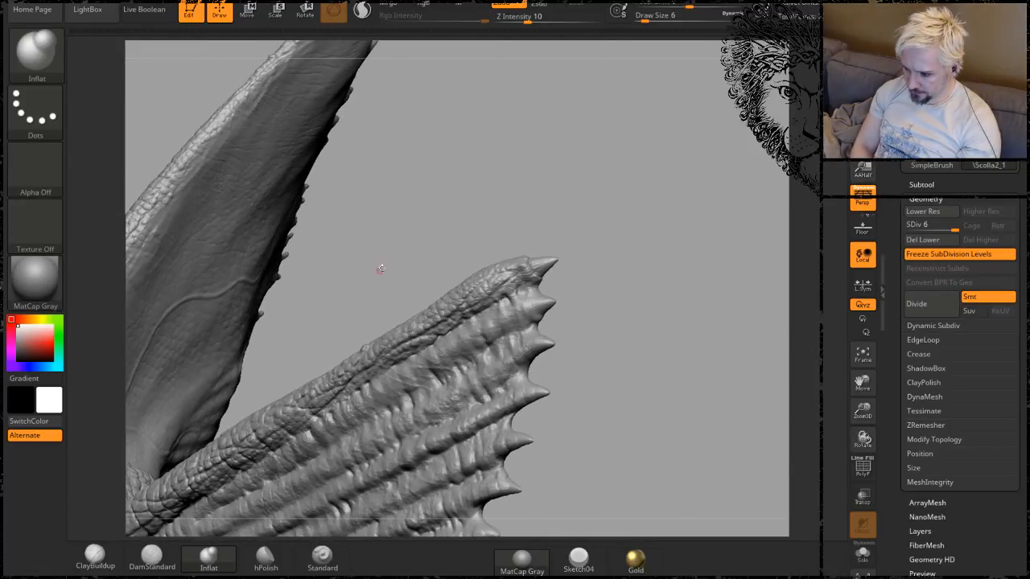
{"action": "left_click_drag", "start_coordinate": [382, 268], "coordinate": [521, 142]}
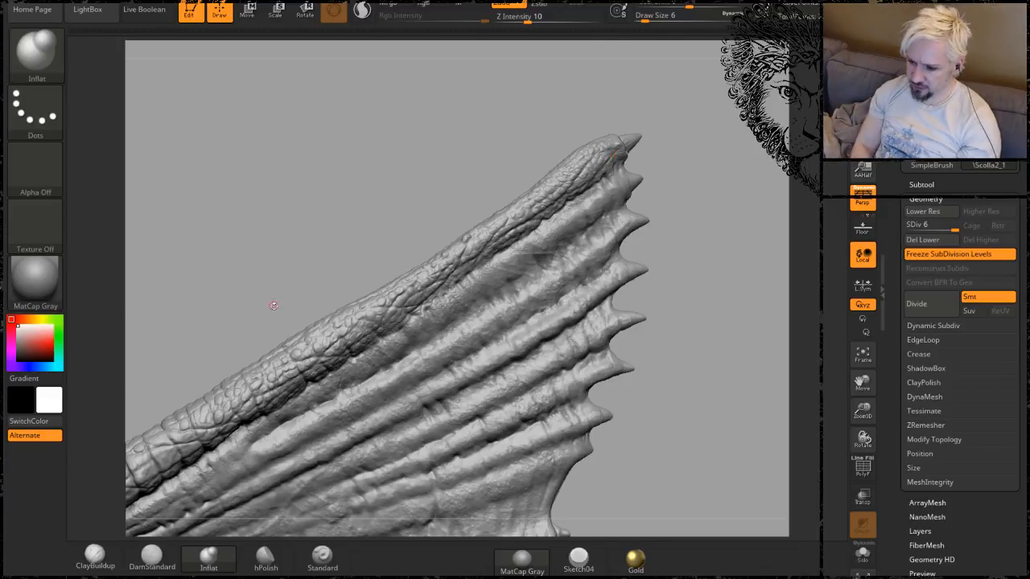
{"action": "left_click_drag", "start_coordinate": [400, 178], "coordinate": [397, 230], "text": "alt"}
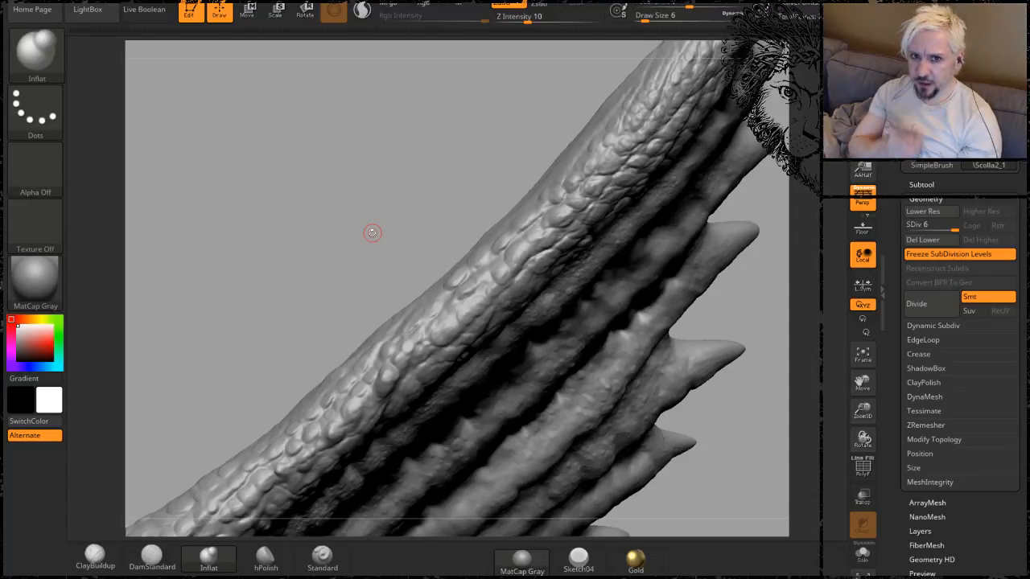
Carve creases between the scales along the upper edge of the ear's front ridge with the DamStandard brush.
{"action": "mouse_move", "coordinate": [320, 228]}
{"action": "left_mouse_down"}
{"action": "mouse_move", "coordinate": [305, 173]}
{"action": "mouse_move", "coordinate": [297, 200]}
{"action": "mouse_move", "coordinate": [674, 405]}
{"action": "mouse_move", "coordinate": [437, 363]}
{"action": "left_mouse_up"}
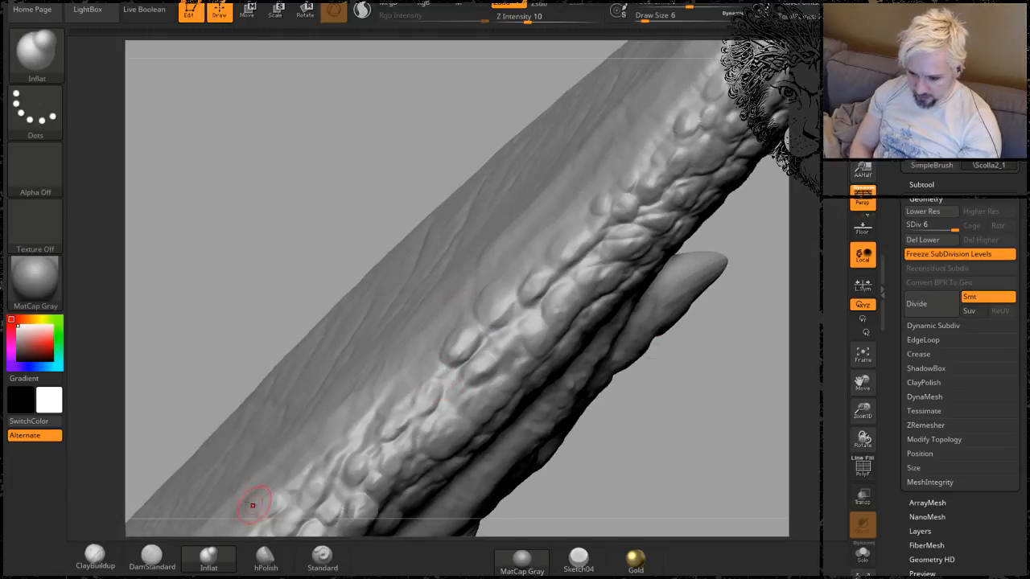
{"action": "left_click", "coordinate": [141, 567]}
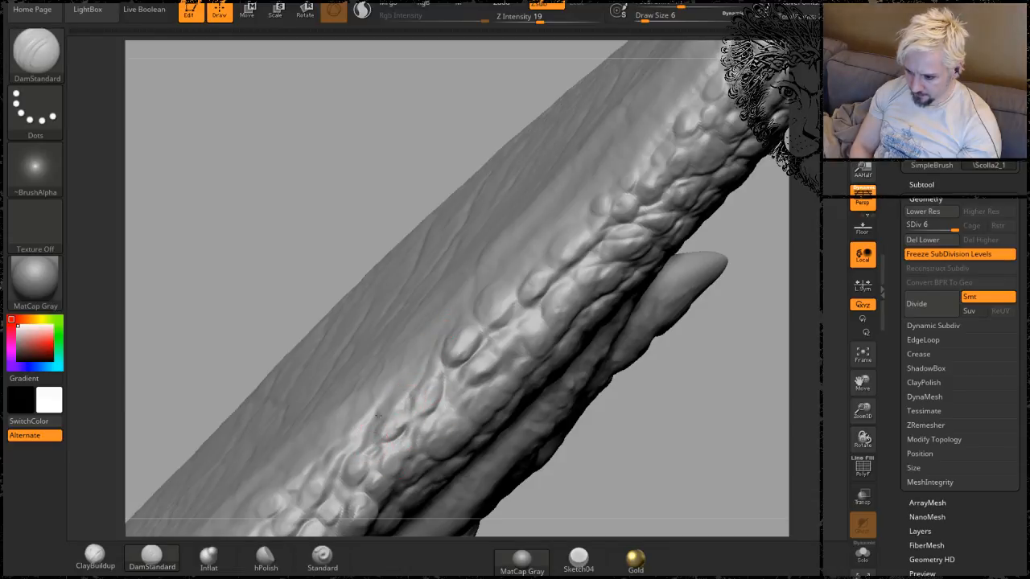
{"action": "mouse_move", "coordinate": [360, 146]}
{"action": "left_mouse_down"}
{"action": "mouse_move", "coordinate": [361, 129]}
{"action": "mouse_move", "coordinate": [337, 162]}
{"action": "left_mouse_up"}
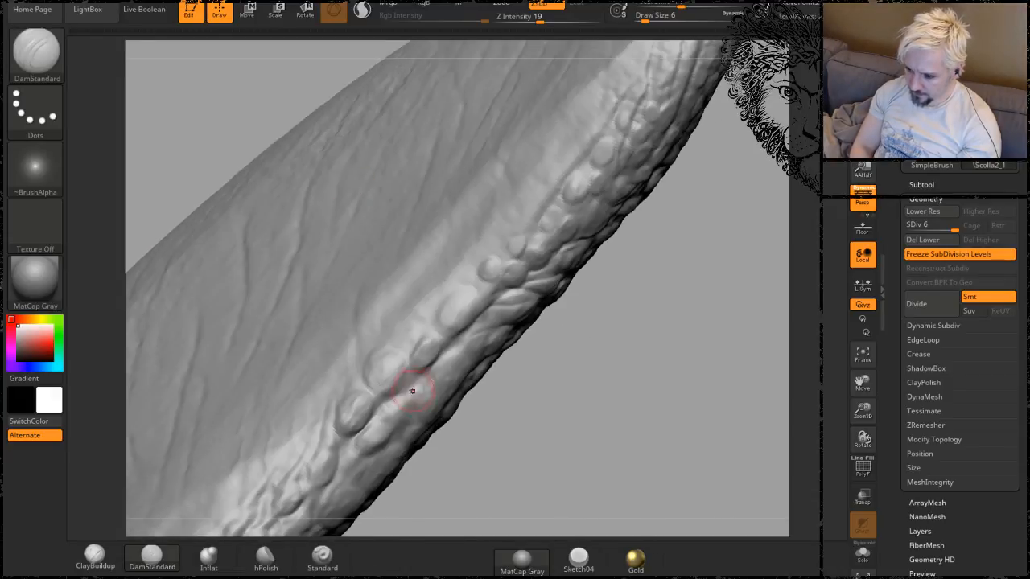
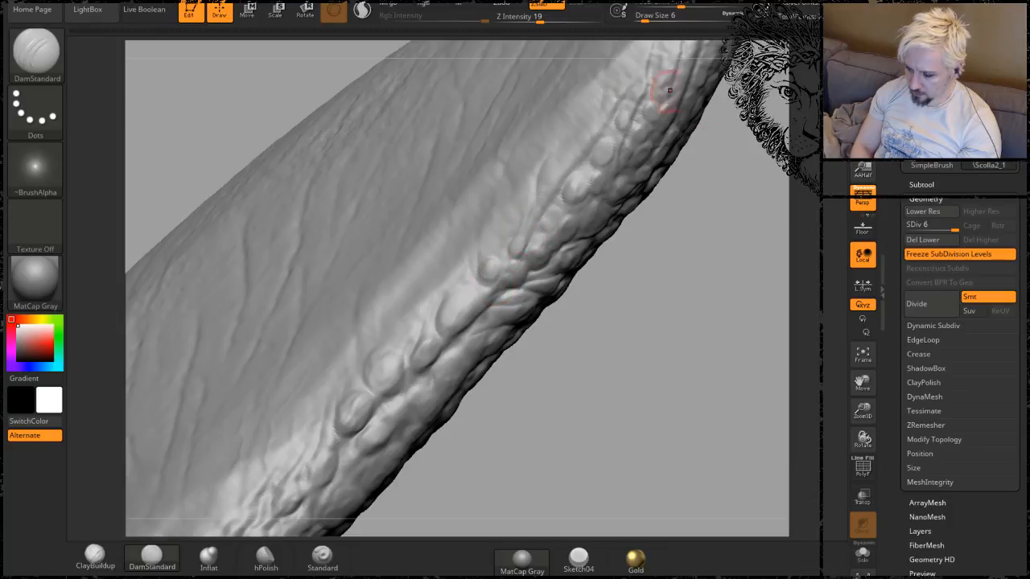
{"action": "left_click_drag", "start_coordinate": [641, 344], "coordinate": [600, 359]}
{"action": "left_click_drag", "start_coordinate": [488, 241], "coordinate": [489, 254]}
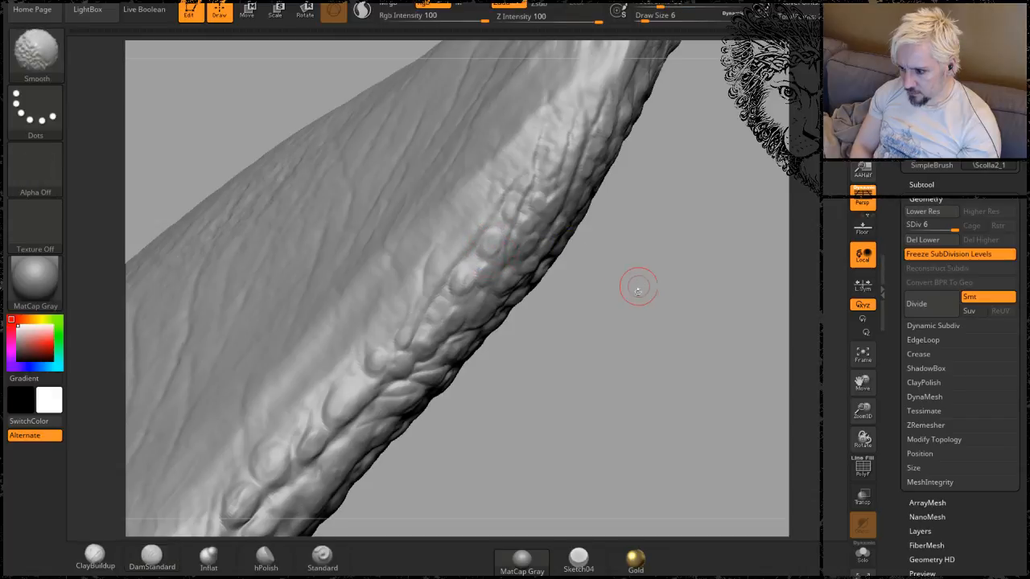
Extend the carved scale creases up the front ridge towards the ear's tip with DamStandard.
{"action": "mouse_move", "coordinate": [636, 288]}
{"action": "left_mouse_down"}
{"action": "mouse_move", "coordinate": [588, 322]}
{"action": "mouse_move", "coordinate": [573, 255]}
{"action": "left_mouse_up"}
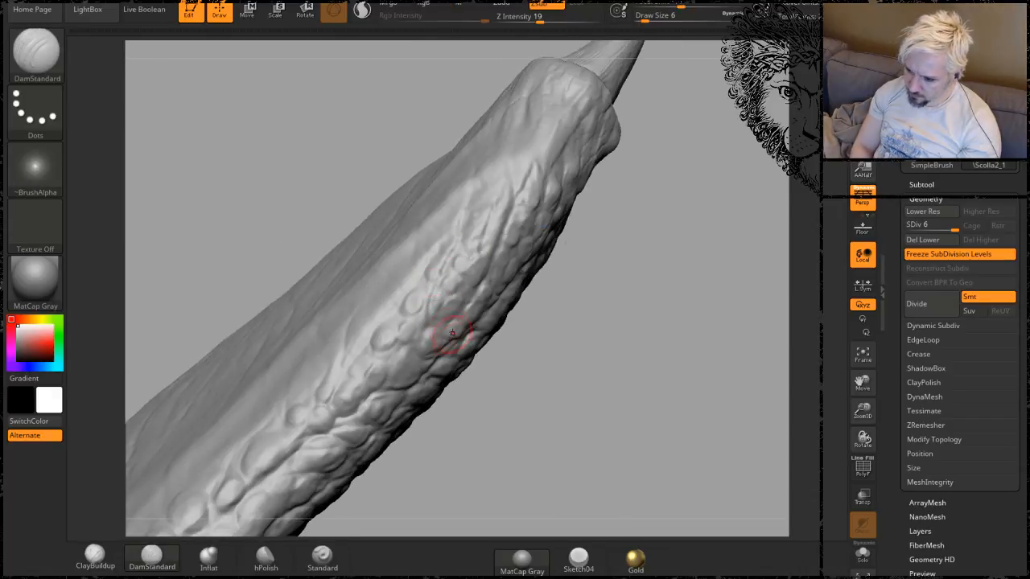
{"action": "left_click_drag", "start_coordinate": [603, 288], "coordinate": [501, 230]}
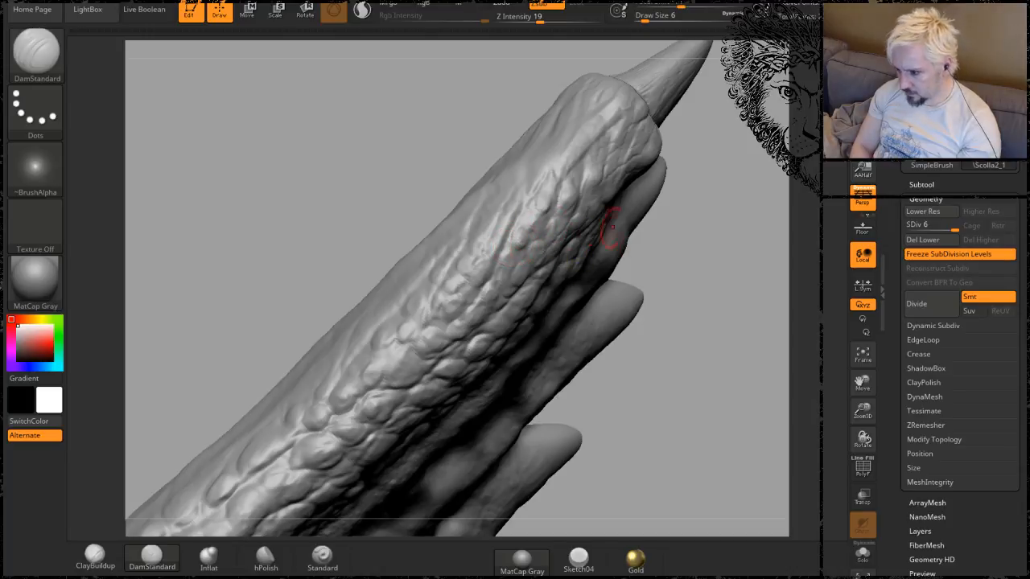
{"action": "left_click_drag", "start_coordinate": [702, 251], "coordinate": [673, 189]}
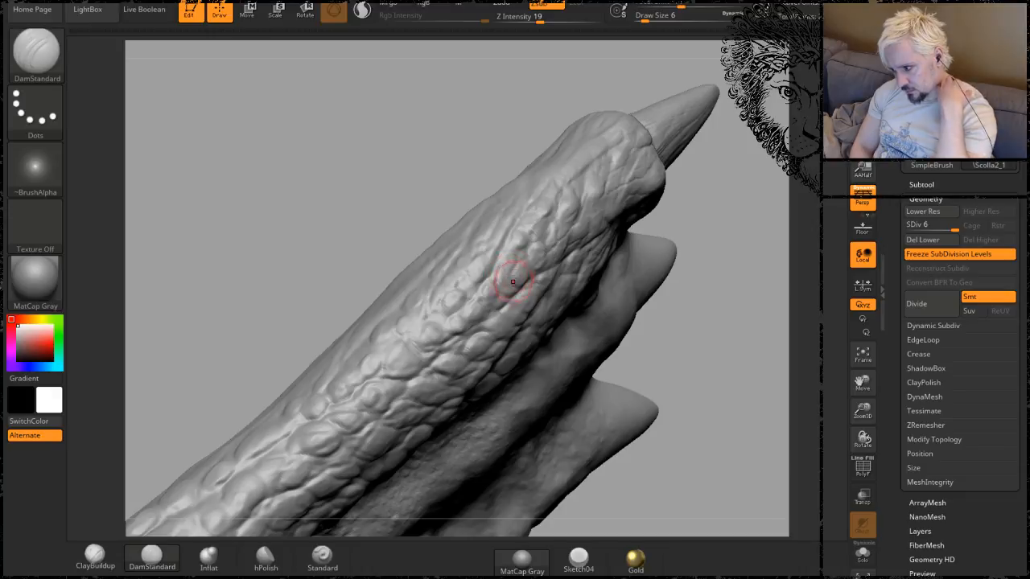
{"action": "mouse_move", "coordinate": [404, 147]}
{"action": "left_mouse_down"}
{"action": "mouse_move", "coordinate": [340, 242]}
{"action": "mouse_move", "coordinate": [349, 210]}
{"action": "left_mouse_up"}
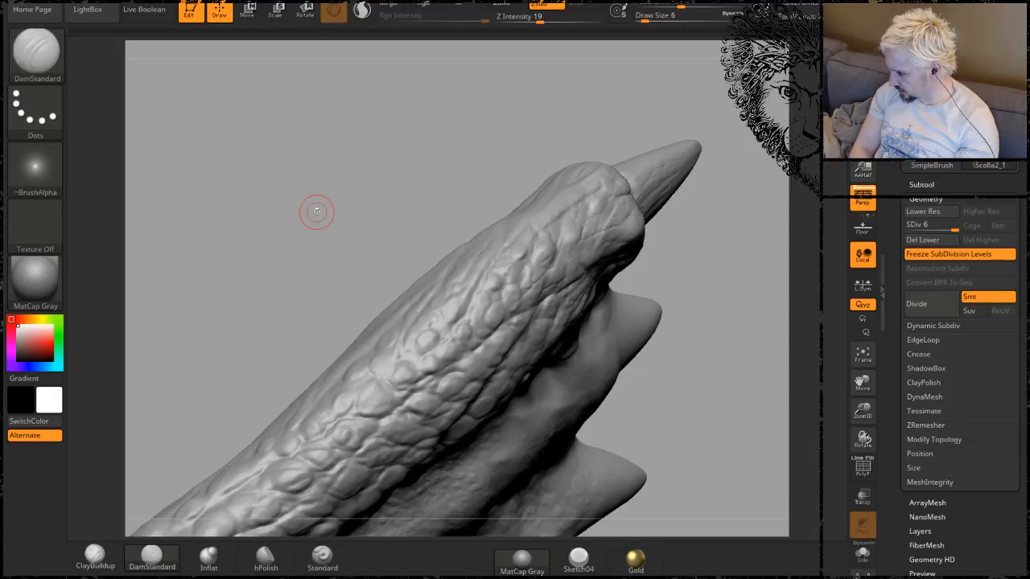
Carve long skin folds above the ridge's scales, running up to the base of the ear's tip spike.
{"action": "left_click_drag", "start_coordinate": [336, 271], "coordinate": [402, 294]}
{"action": "mouse_move", "coordinate": [608, 339]}
{"action": "left_mouse_down", "text": "alt"}
{"action": "mouse_move", "coordinate": [614, 329]}
{"action": "mouse_move", "coordinate": [602, 373]}
{"action": "mouse_move", "coordinate": [614, 351]}
{"action": "left_mouse_up", "text": "alt"}
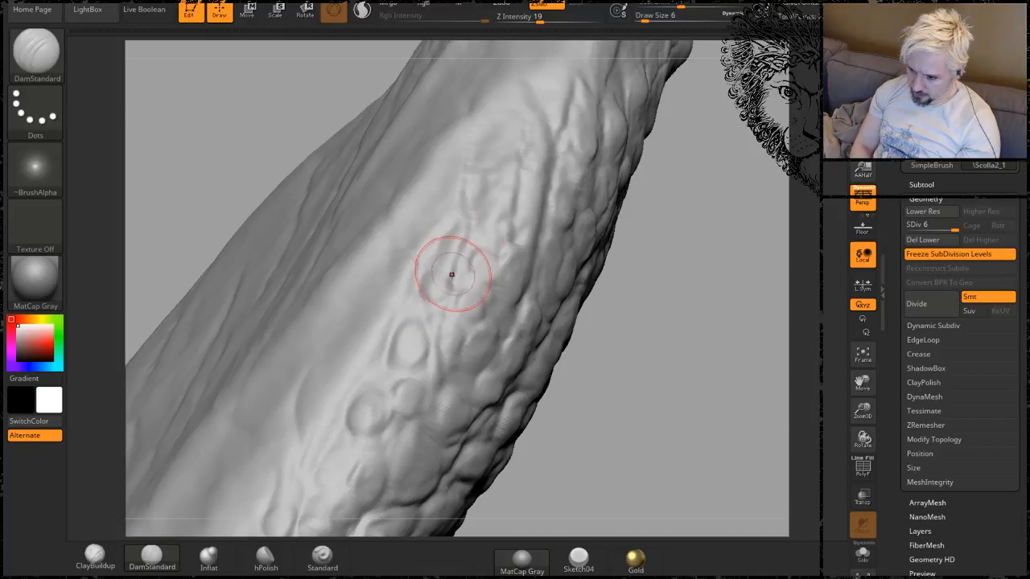
{"action": "mouse_move", "coordinate": [629, 262]}
{"action": "left_mouse_down"}
{"action": "mouse_move", "coordinate": [652, 337]}
{"action": "mouse_move", "coordinate": [635, 322]}
{"action": "left_mouse_up"}
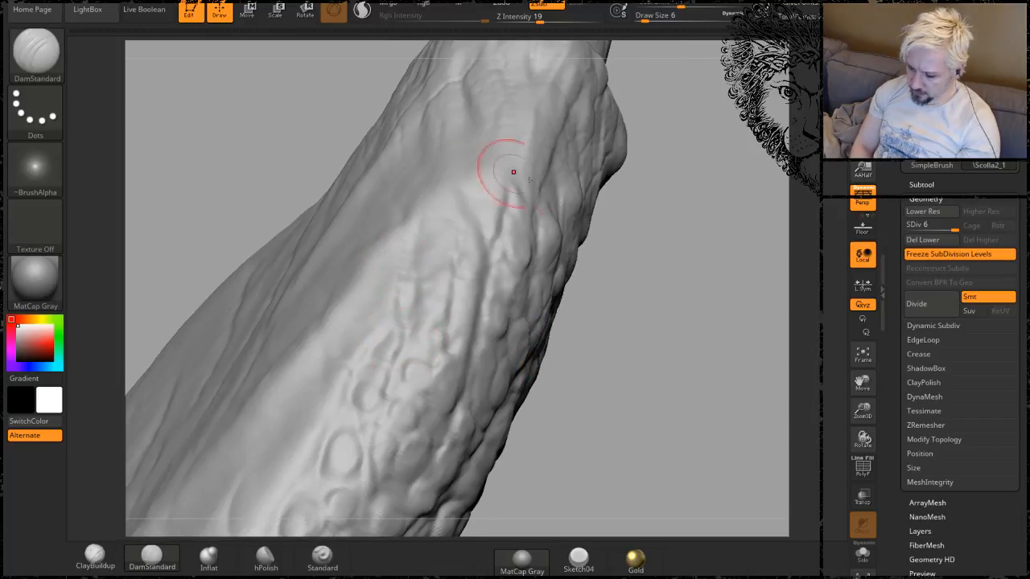
{"action": "mouse_move", "coordinate": [675, 271]}
{"action": "left_mouse_down"}
{"action": "mouse_move", "coordinate": [603, 395]}
{"action": "mouse_move", "coordinate": [668, 290]}
{"action": "left_mouse_up"}
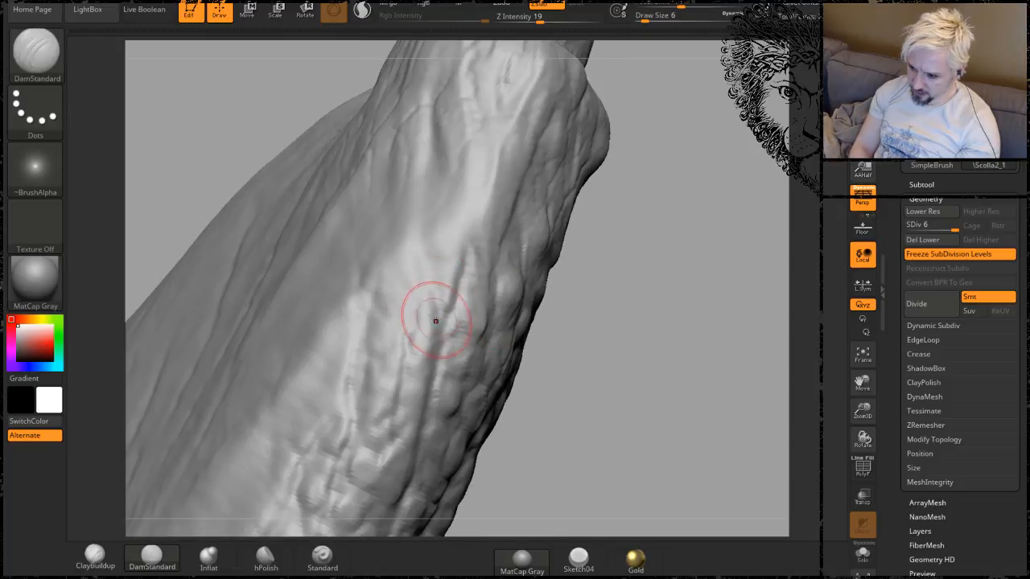
{"action": "left_click_drag", "start_coordinate": [696, 240], "coordinate": [467, 291]}
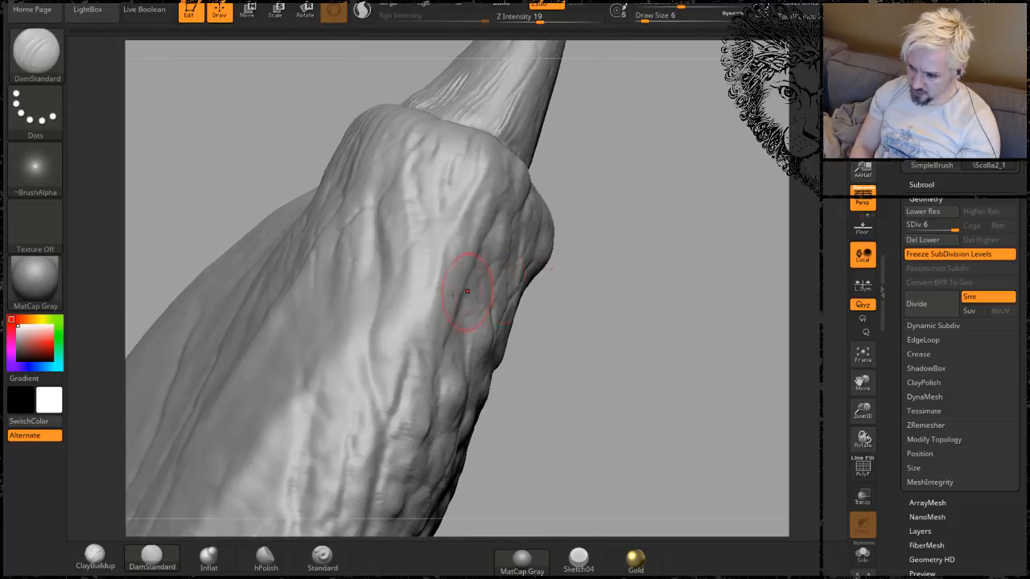
{"action": "left_click_drag", "start_coordinate": [644, 345], "coordinate": [483, 234]}
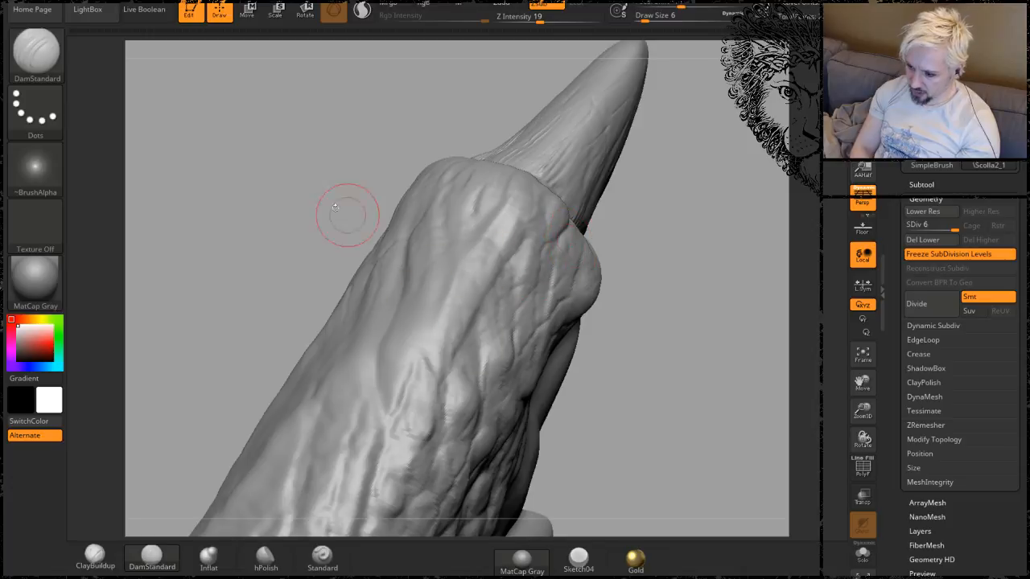
{"action": "mouse_move", "coordinate": [598, 298]}
{"action": "left_mouse_down"}
{"action": "mouse_move", "coordinate": [535, 268]}
{"action": "mouse_move", "coordinate": [471, 379]}
{"action": "mouse_move", "coordinate": [651, 235]}
{"action": "mouse_move", "coordinate": [399, 458]}
{"action": "mouse_move", "coordinate": [423, 236]}
{"action": "mouse_move", "coordinate": [220, 412]}
{"action": "mouse_move", "coordinate": [213, 116]}
{"action": "mouse_move", "coordinate": [276, 157]}
{"action": "mouse_move", "coordinate": [277, 214]}
{"action": "left_mouse_up"}
Carve diagonal wrinkles on the back of the ear tip, running from below the spike into the scaly ridge.
{"action": "mouse_move", "coordinate": [272, 249]}
{"action": "left_mouse_down"}
{"action": "mouse_move", "coordinate": [345, 258]}
{"action": "mouse_move", "coordinate": [346, 223]}
{"action": "left_mouse_up"}
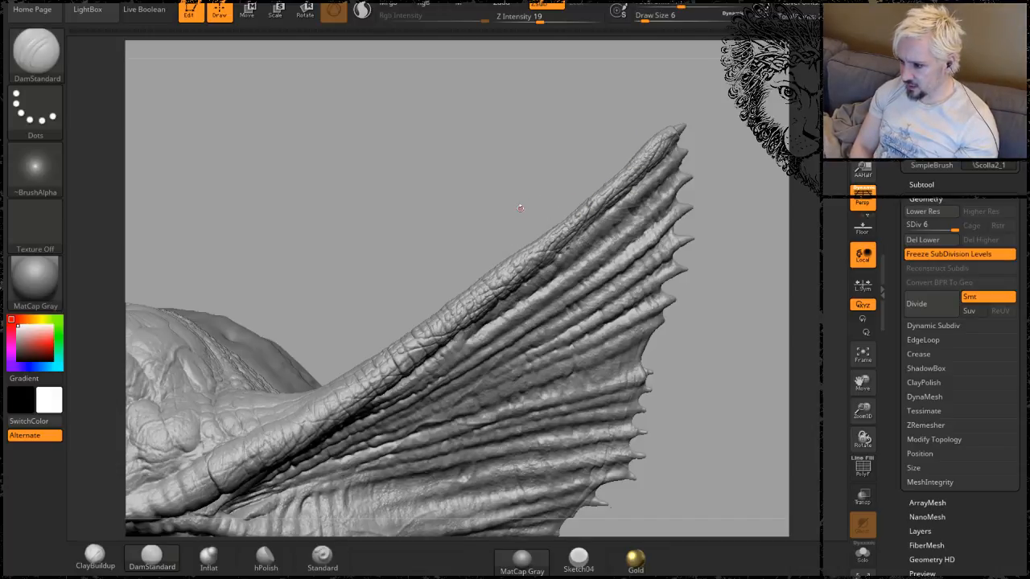
{"action": "left_click_drag", "start_coordinate": [520, 208], "coordinate": [642, 148]}
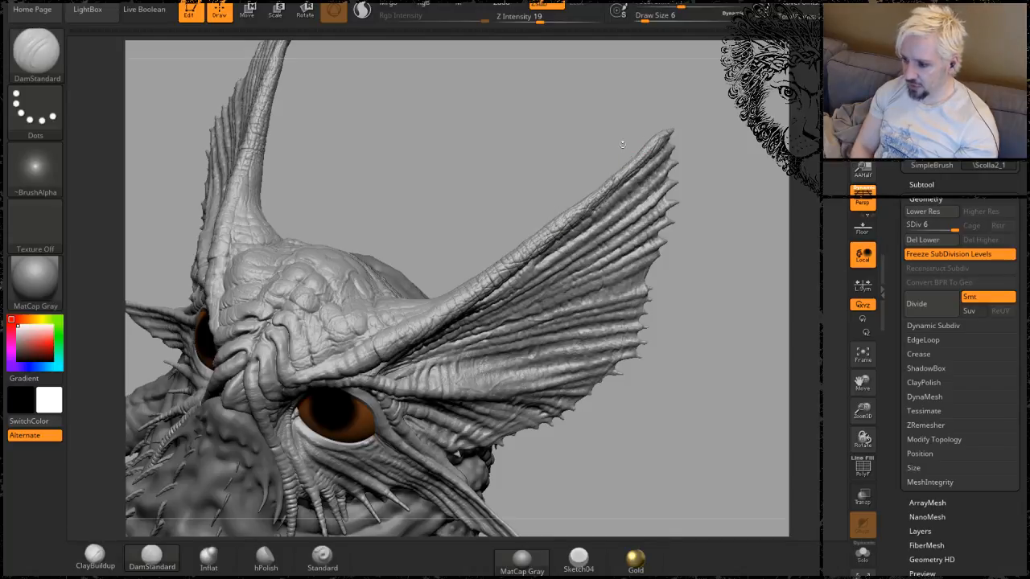
{"action": "left_click_drag", "start_coordinate": [568, 137], "coordinate": [494, 197]}
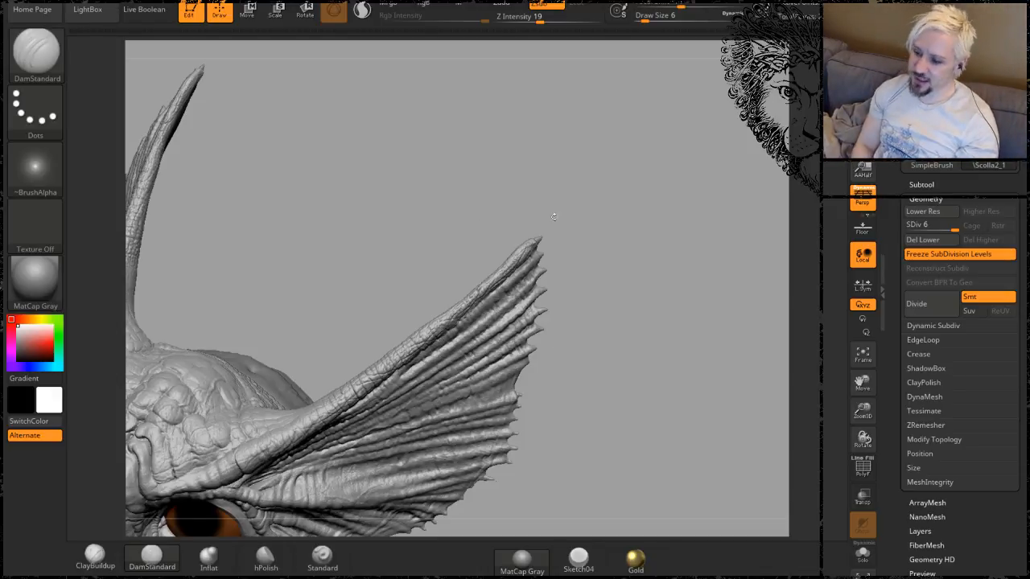
{"action": "left_click_drag", "start_coordinate": [576, 279], "coordinate": [599, 298]}
{"action": "mouse_move", "coordinate": [636, 266]}
{"action": "left_mouse_down"}
{"action": "mouse_move", "coordinate": [559, 218]}
{"action": "mouse_move", "coordinate": [620, 265]}
{"action": "mouse_move", "coordinate": [568, 263]}
{"action": "mouse_move", "coordinate": [538, 216]}
{"action": "mouse_move", "coordinate": [581, 283]}
{"action": "mouse_move", "coordinate": [356, 218]}
{"action": "left_mouse_up"}
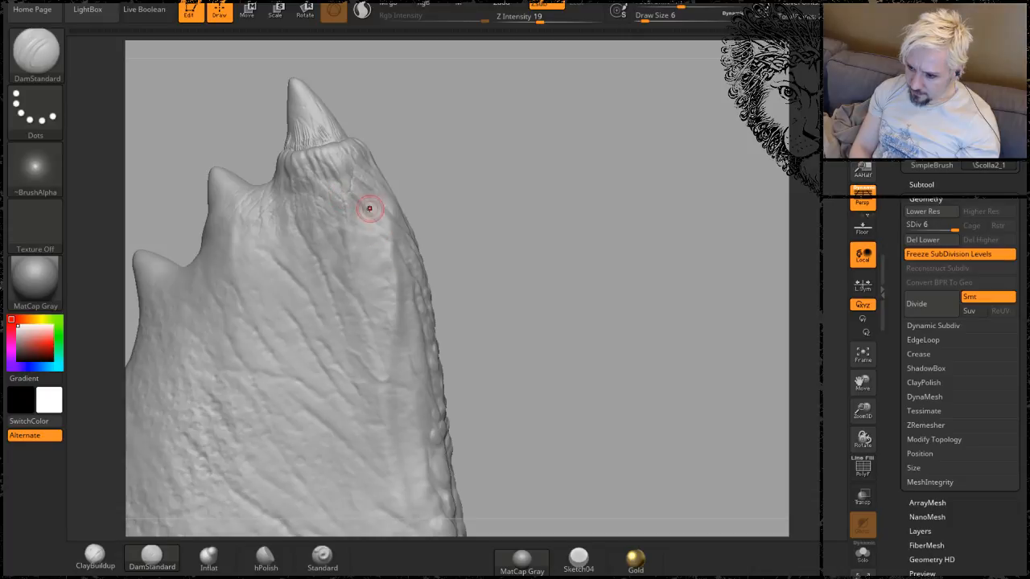
{"action": "mouse_move", "coordinate": [453, 228]}
{"action": "left_mouse_down"}
{"action": "mouse_move", "coordinate": [515, 226]}
{"action": "mouse_move", "coordinate": [518, 211]}
{"action": "mouse_move", "coordinate": [558, 250]}
{"action": "mouse_move", "coordinate": [466, 148]}
{"action": "mouse_move", "coordinate": [427, 217]}
{"action": "mouse_move", "coordinate": [362, 294]}
{"action": "left_mouse_up"}
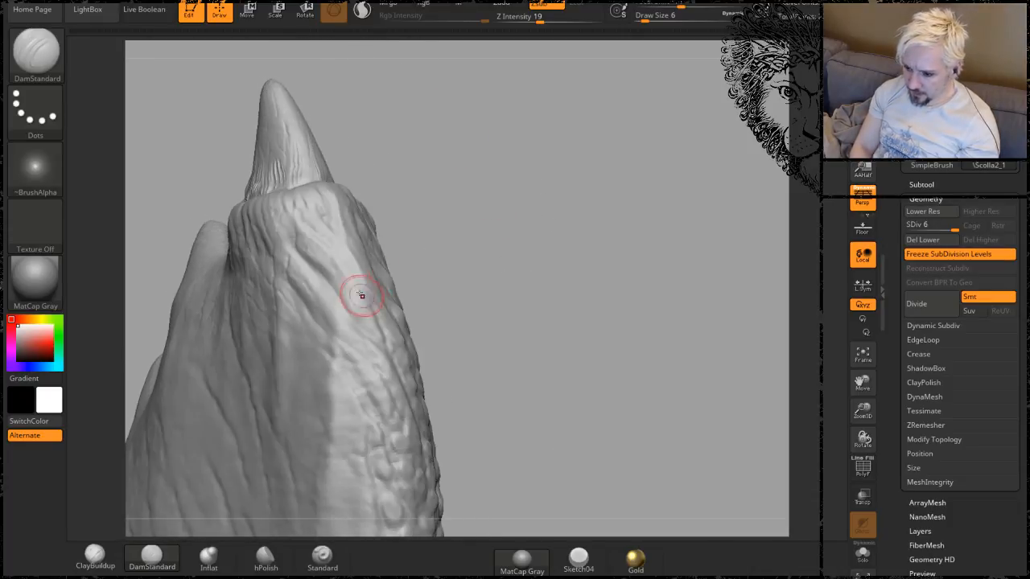
{"action": "left_click_drag", "start_coordinate": [513, 223], "coordinate": [431, 258]}
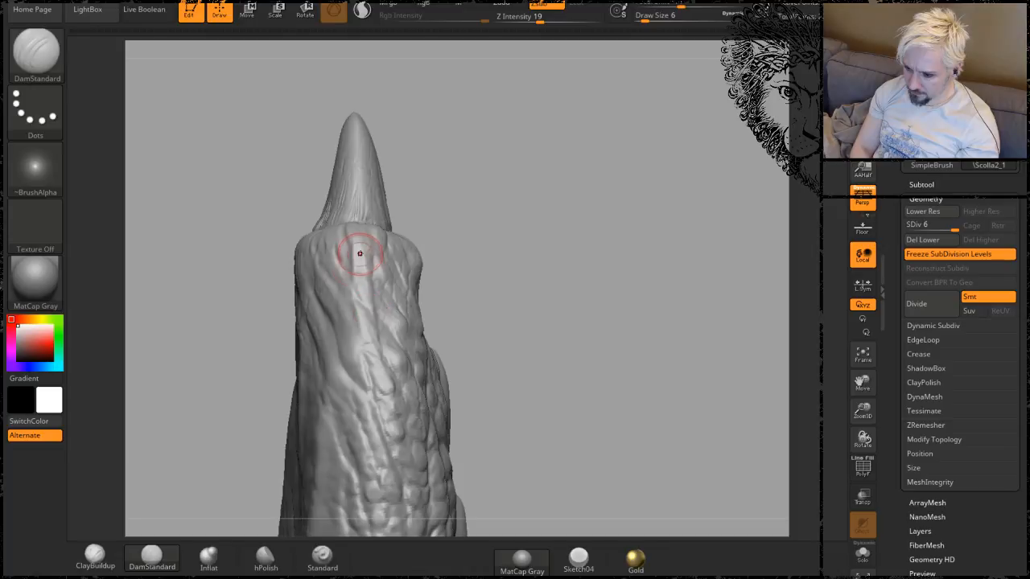
Deepen and refine the fine folds around the ear tip just below the spike's base.
{"action": "mouse_move", "coordinate": [508, 206]}
{"action": "left_mouse_down"}
{"action": "mouse_move", "coordinate": [497, 230]}
{"action": "mouse_move", "coordinate": [269, 244]}
{"action": "mouse_move", "coordinate": [222, 301]}
{"action": "mouse_move", "coordinate": [316, 265]}
{"action": "left_mouse_up"}
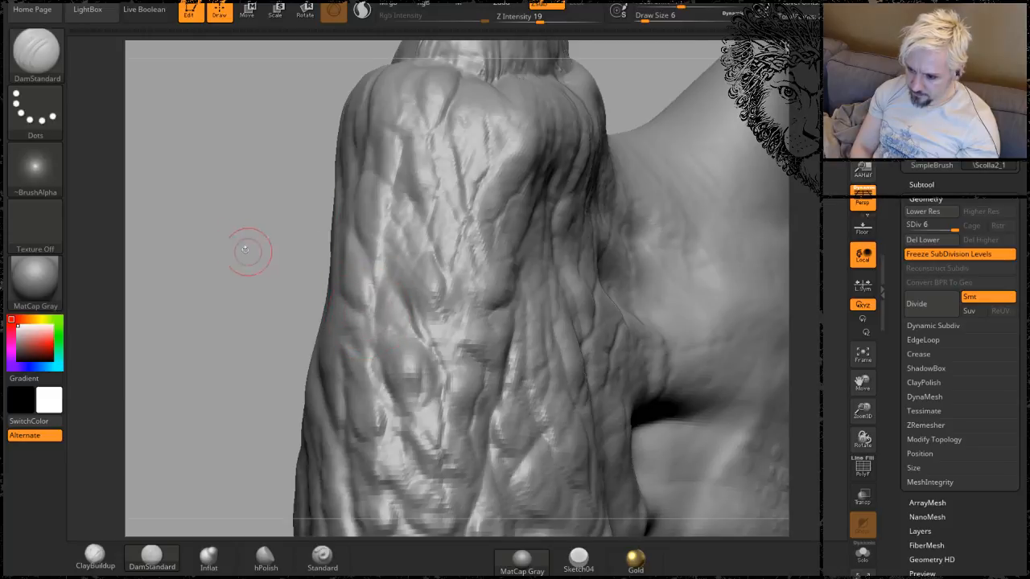
{"action": "left_click_drag", "start_coordinate": [245, 250], "coordinate": [330, 267]}
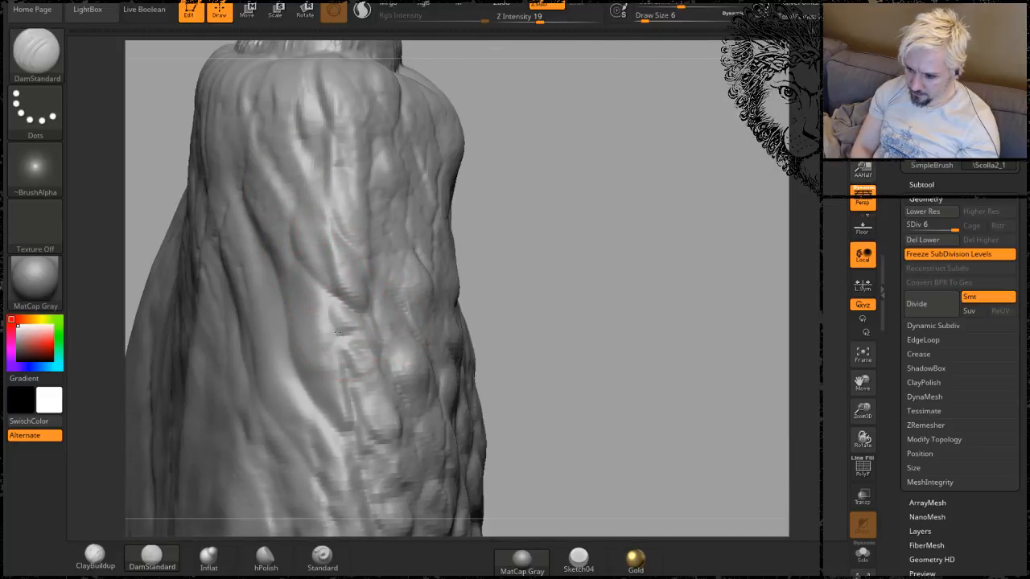
{"action": "left_click_drag", "start_coordinate": [529, 195], "coordinate": [413, 206]}
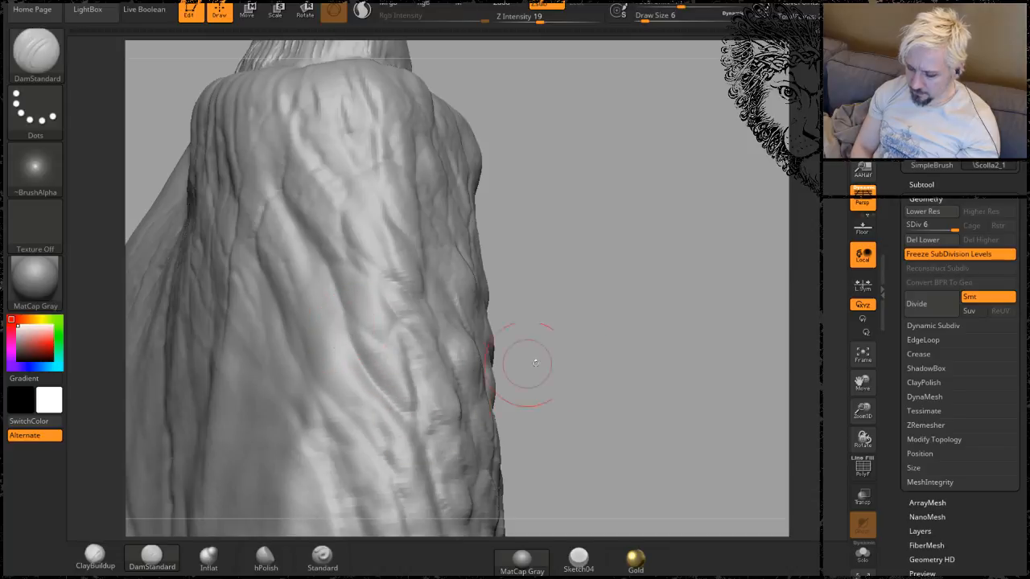
Carve creases where the ear's smooth back membrane meets the scaly ridge near the tip.
{"action": "mouse_move", "coordinate": [524, 429]}
{"action": "left_mouse_down"}
{"action": "mouse_move", "coordinate": [526, 315]}
{"action": "mouse_move", "coordinate": [494, 395]}
{"action": "mouse_move", "coordinate": [417, 288]}
{"action": "mouse_move", "coordinate": [523, 345]}
{"action": "mouse_move", "coordinate": [443, 166]}
{"action": "mouse_move", "coordinate": [427, 391]}
{"action": "mouse_move", "coordinate": [506, 194]}
{"action": "mouse_move", "coordinate": [460, 145]}
{"action": "mouse_move", "coordinate": [471, 207]}
{"action": "mouse_move", "coordinate": [430, 287]}
{"action": "mouse_move", "coordinate": [293, 75]}
{"action": "mouse_move", "coordinate": [329, 159]}
{"action": "mouse_move", "coordinate": [430, 175]}
{"action": "mouse_move", "coordinate": [581, 166]}
{"action": "mouse_move", "coordinate": [545, 213]}
{"action": "left_mouse_up"}
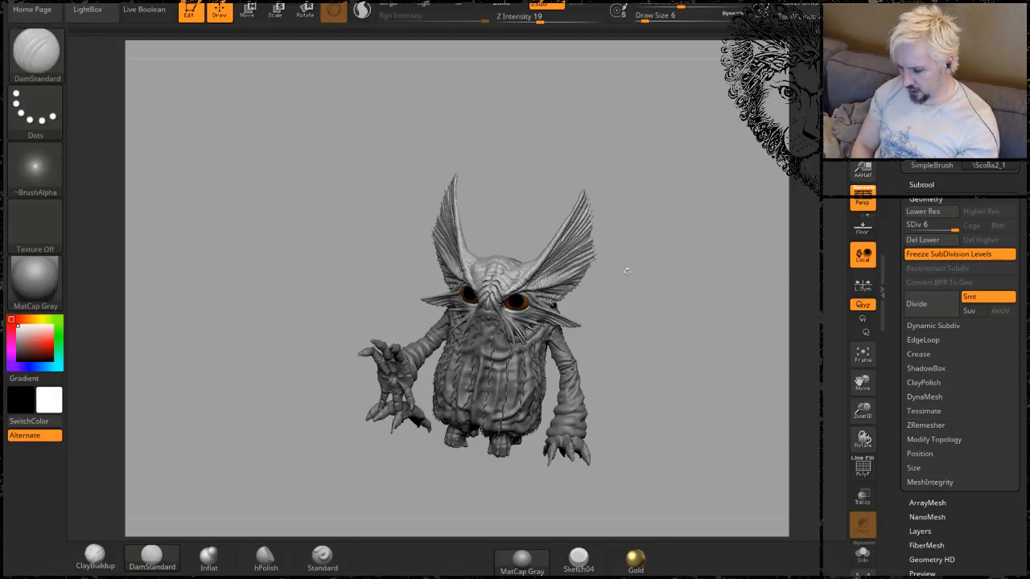
{"action": "left_click_drag", "start_coordinate": [627, 271], "coordinate": [612, 503]}
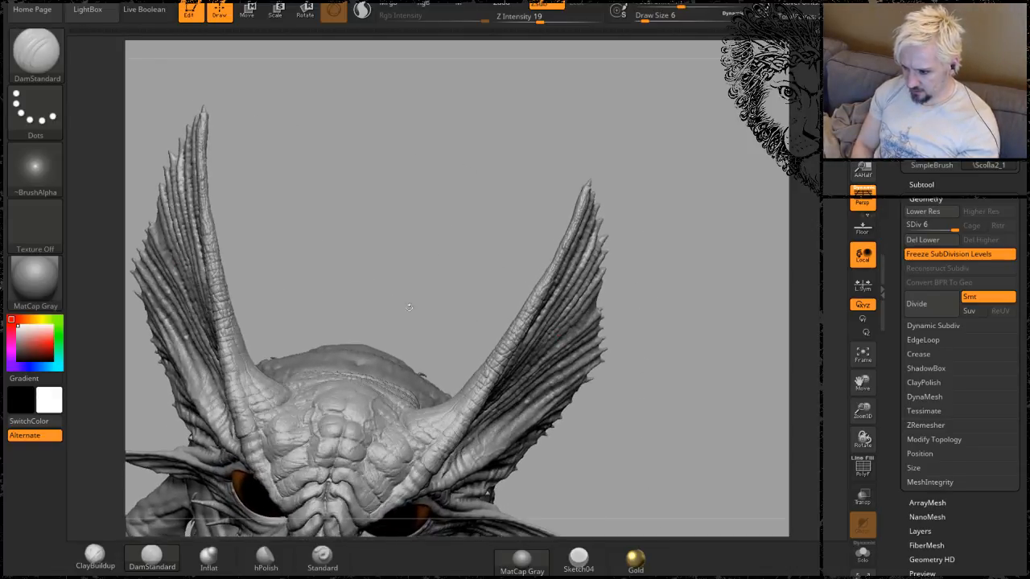
{"action": "left_click_drag", "start_coordinate": [410, 308], "coordinate": [626, 299], "text": "alt"}
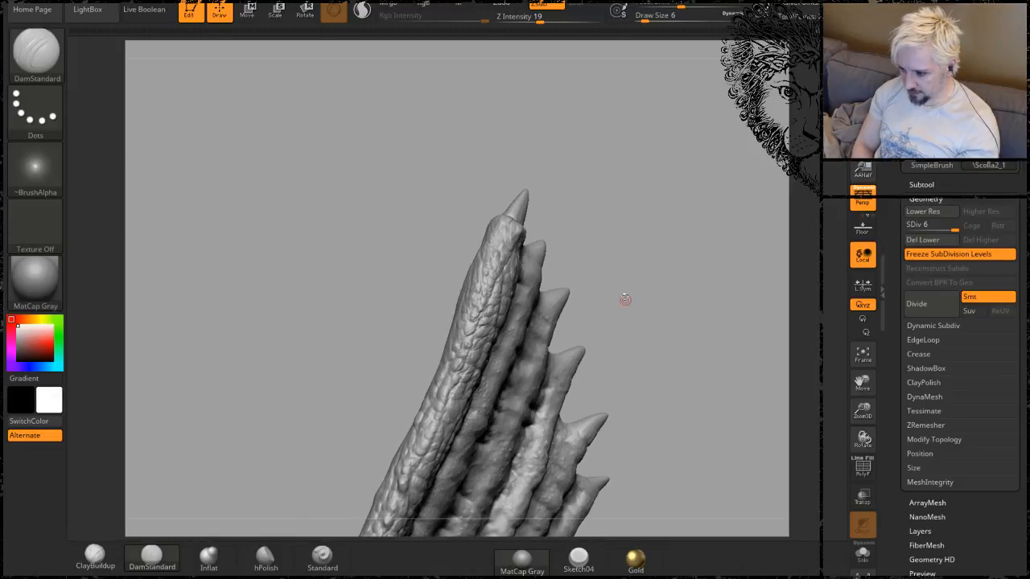
{"action": "left_click_drag", "start_coordinate": [293, 333], "coordinate": [308, 285], "text": "alt"}
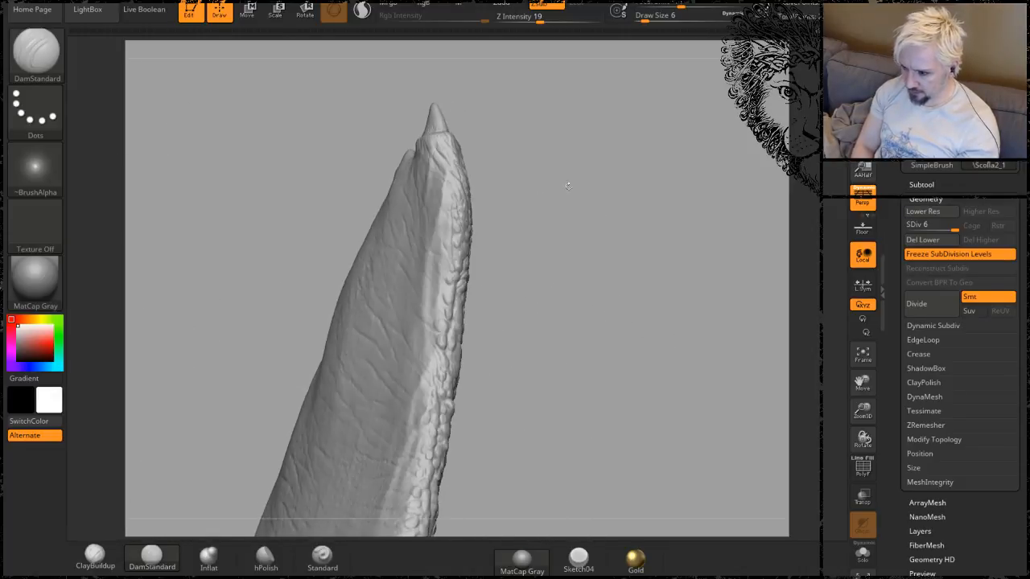
{"action": "left_click_drag", "start_coordinate": [537, 260], "coordinate": [587, 368]}
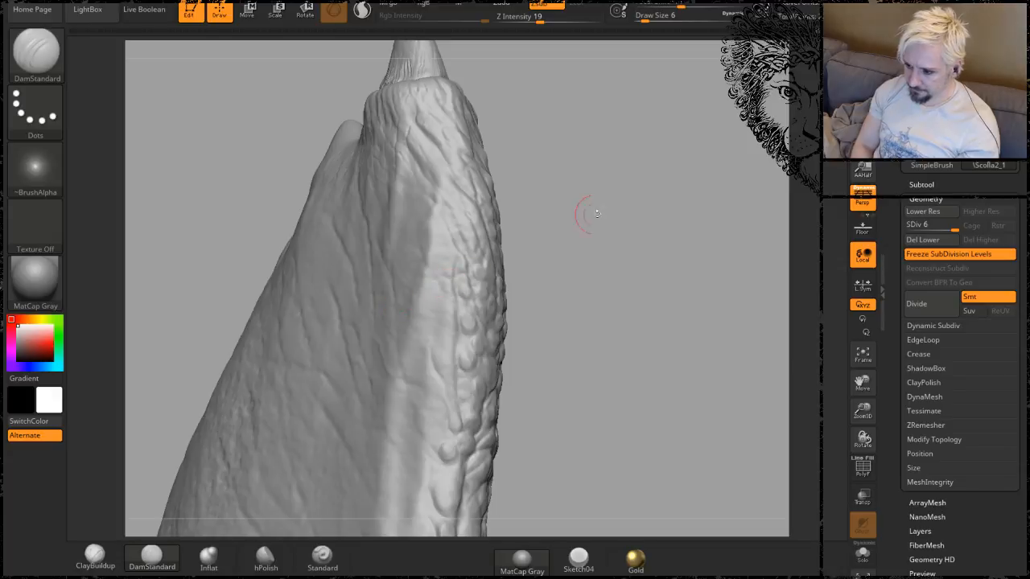
{"action": "left_click_drag", "start_coordinate": [593, 226], "coordinate": [586, 244]}
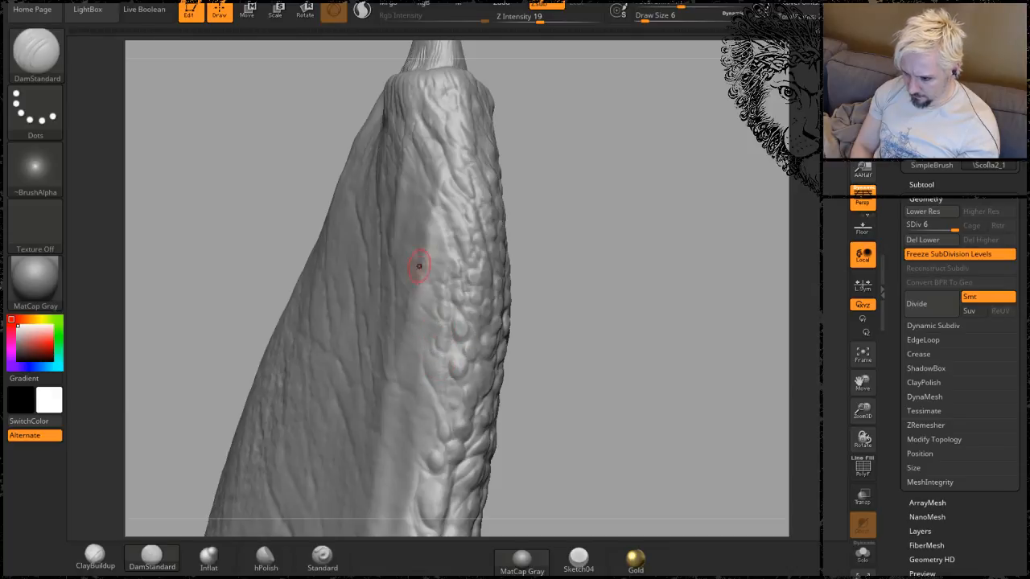
{"action": "left_click_drag", "start_coordinate": [560, 223], "coordinate": [645, 227]}
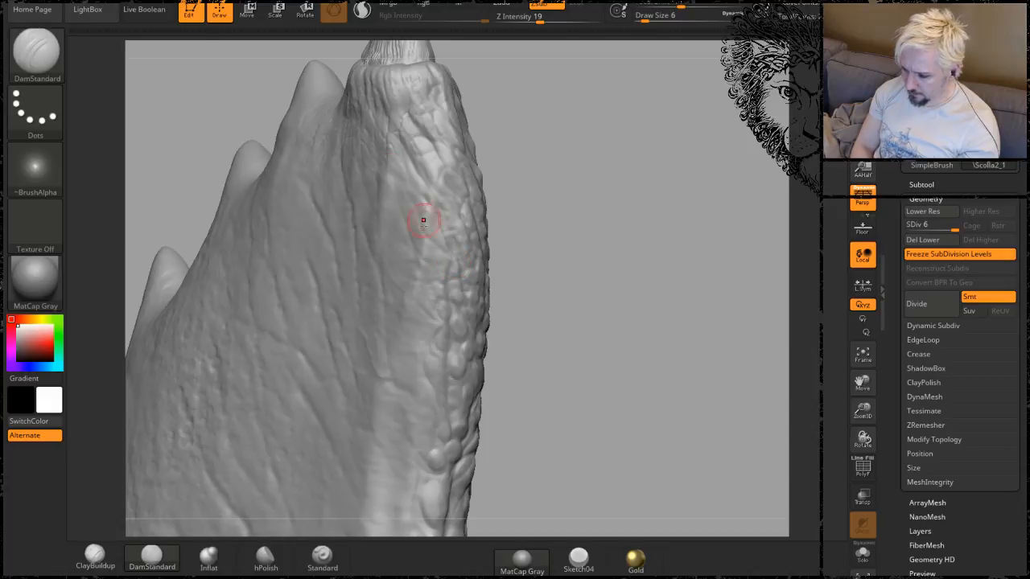
{"action": "mouse_move", "coordinate": [618, 215]}
{"action": "left_mouse_down"}
{"action": "mouse_move", "coordinate": [598, 214]}
{"action": "mouse_move", "coordinate": [585, 231]}
{"action": "mouse_move", "coordinate": [603, 271]}
{"action": "mouse_move", "coordinate": [590, 253]}
{"action": "left_mouse_up"}
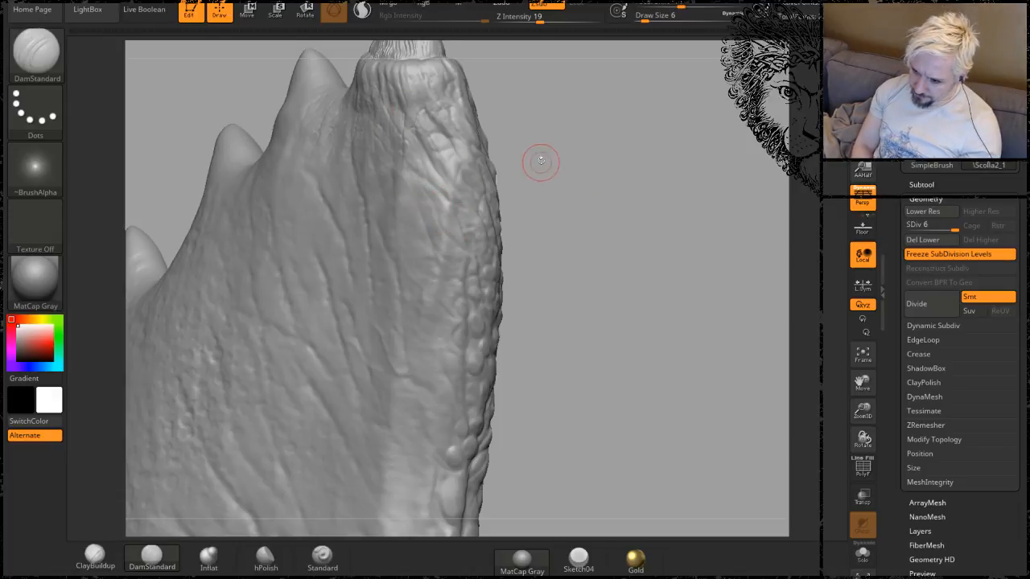
Carve short wrinkles into the skin collar around the tip spike's base on the back of the ear.
{"action": "left_click_drag", "start_coordinate": [538, 160], "coordinate": [421, 108]}
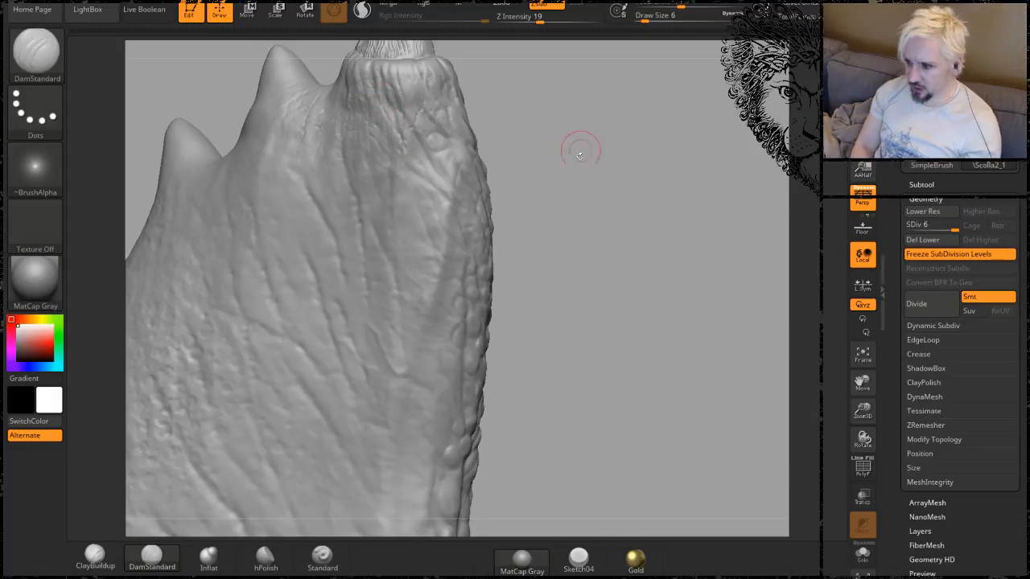
{"action": "mouse_move", "coordinate": [580, 143]}
{"action": "left_mouse_down"}
{"action": "mouse_move", "coordinate": [570, 195]}
{"action": "mouse_move", "coordinate": [425, 189]}
{"action": "left_mouse_up"}
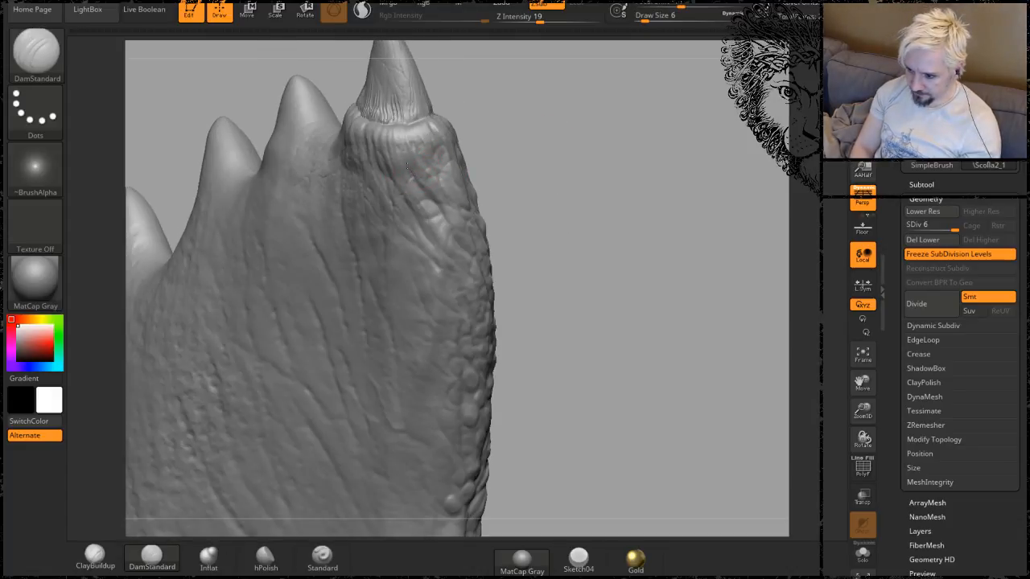
{"action": "left_click_drag", "start_coordinate": [603, 178], "coordinate": [343, 173]}
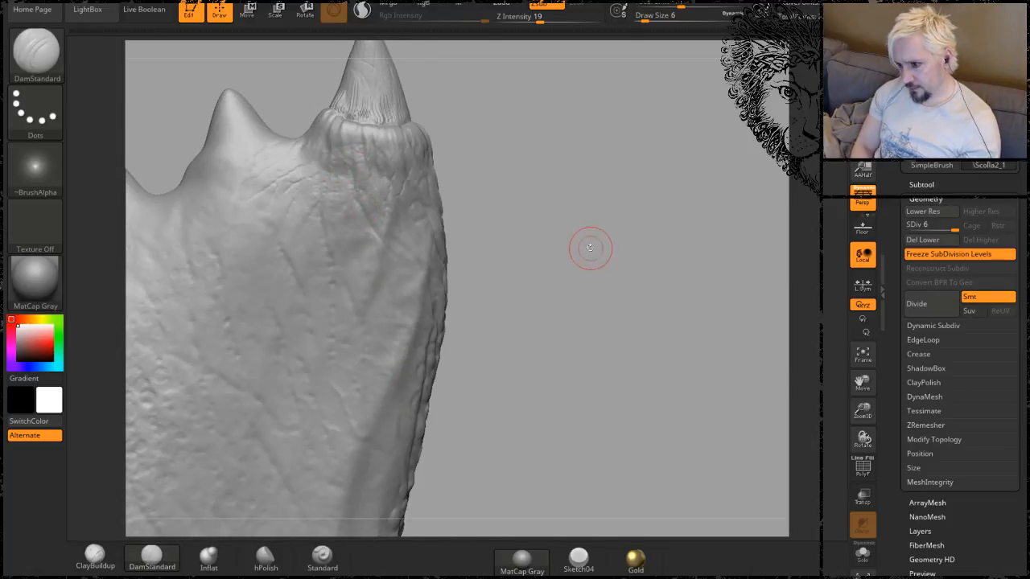
{"action": "mouse_move", "coordinate": [587, 246]}
{"action": "left_mouse_down"}
{"action": "mouse_move", "coordinate": [579, 252]}
{"action": "mouse_move", "coordinate": [548, 127]}
{"action": "left_mouse_up"}
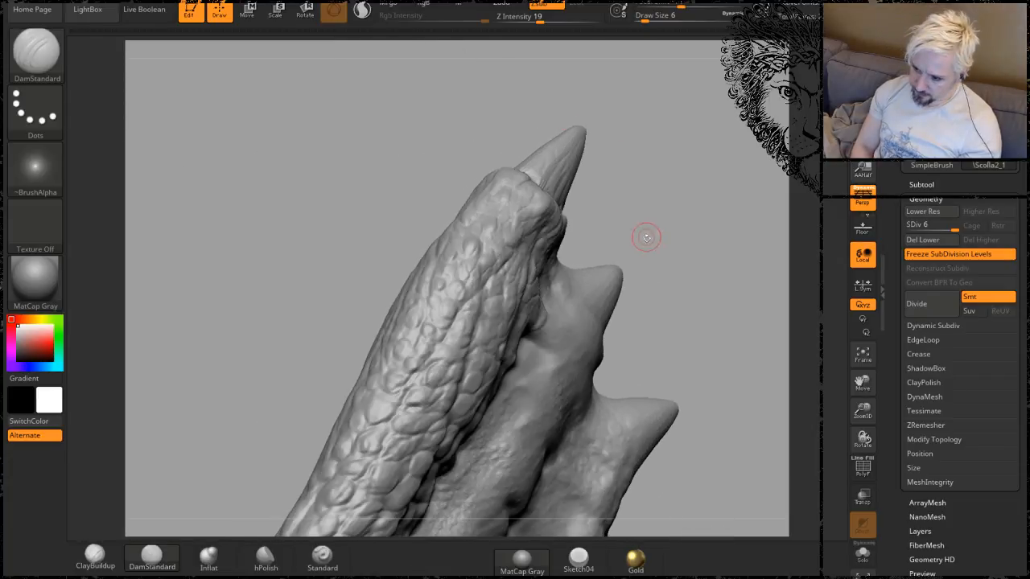
Examine the ear's front spikes, scaly ridge and back membrane for areas where the skin detail needs refining.
{"action": "left_click_drag", "start_coordinate": [646, 237], "coordinate": [563, 161], "text": "alt"}
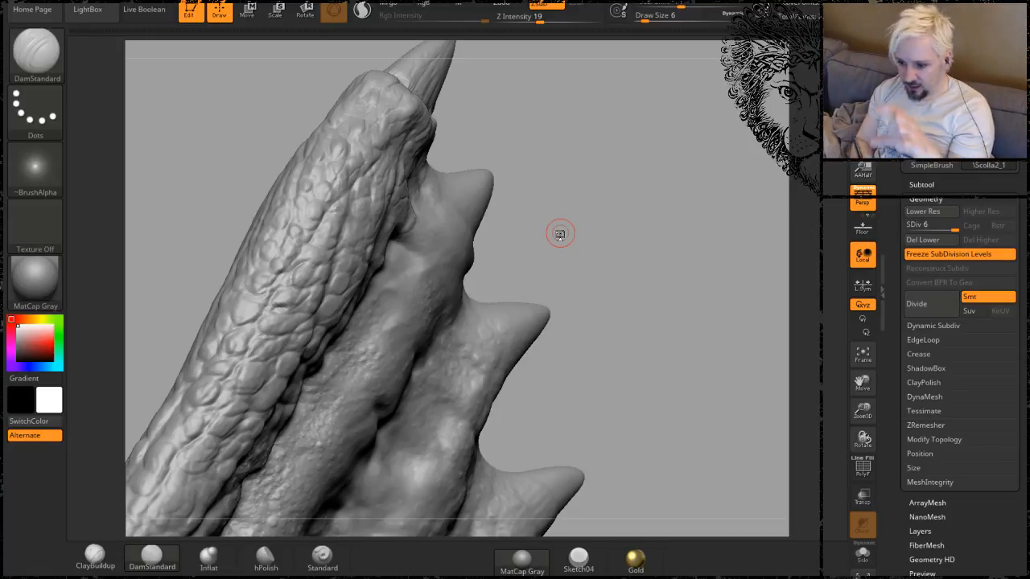
{"action": "mouse_move", "coordinate": [582, 229]}
{"action": "left_mouse_down"}
{"action": "mouse_move", "coordinate": [593, 225]}
{"action": "mouse_move", "coordinate": [595, 249]}
{"action": "mouse_move", "coordinate": [579, 262]}
{"action": "left_mouse_up"}
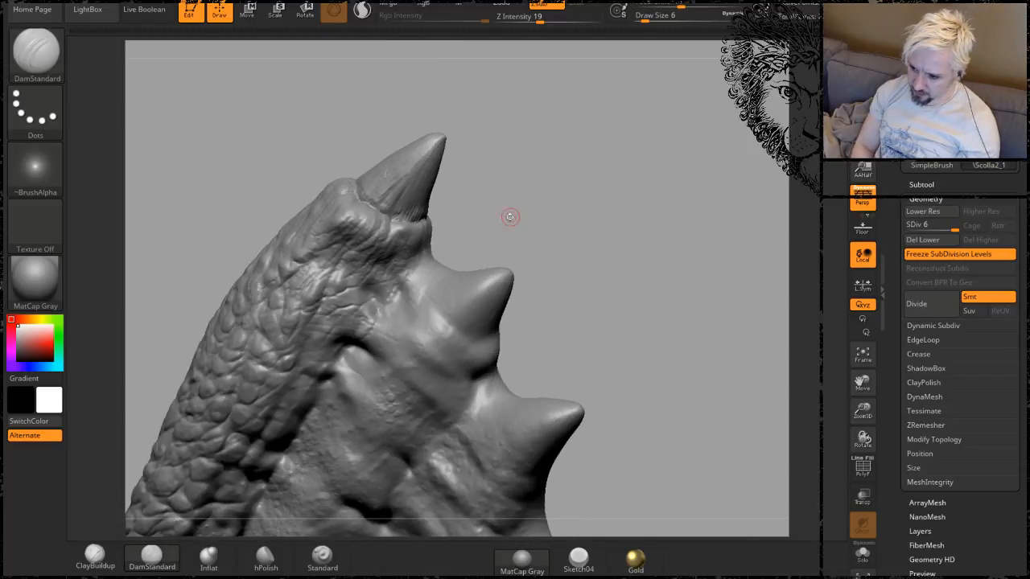
{"action": "mouse_move", "coordinate": [508, 214]}
{"action": "left_mouse_down"}
{"action": "mouse_move", "coordinate": [448, 200]}
{"action": "mouse_move", "coordinate": [251, 256]}
{"action": "mouse_move", "coordinate": [288, 214]}
{"action": "mouse_move", "coordinate": [306, 230]}
{"action": "mouse_move", "coordinate": [294, 298]}
{"action": "mouse_move", "coordinate": [412, 309]}
{"action": "left_mouse_up"}
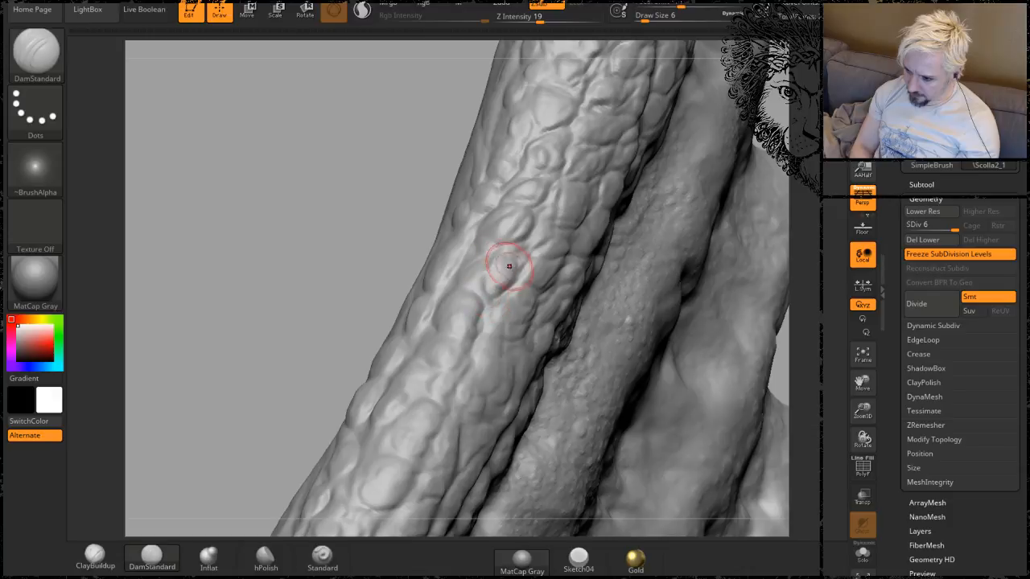
{"action": "left_click_drag", "start_coordinate": [276, 212], "coordinate": [386, 249]}
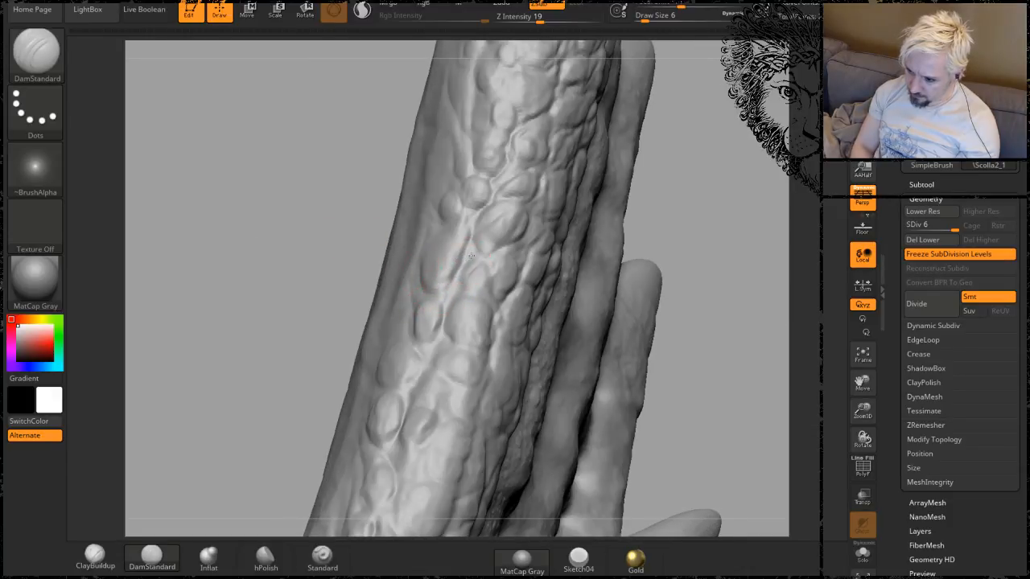
{"action": "mouse_move", "coordinate": [255, 232]}
{"action": "left_mouse_down"}
{"action": "mouse_move", "coordinate": [257, 249]}
{"action": "mouse_move", "coordinate": [403, 267]}
{"action": "left_mouse_up"}
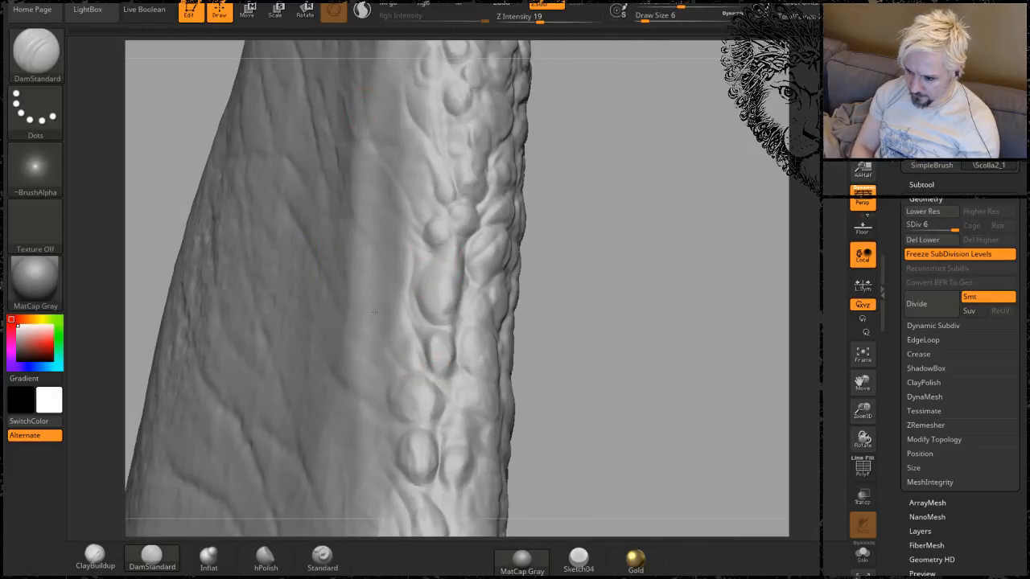
{"action": "mouse_move", "coordinate": [575, 338]}
{"action": "left_mouse_down"}
{"action": "mouse_move", "coordinate": [579, 281]}
{"action": "mouse_move", "coordinate": [550, 249]}
{"action": "left_mouse_up"}
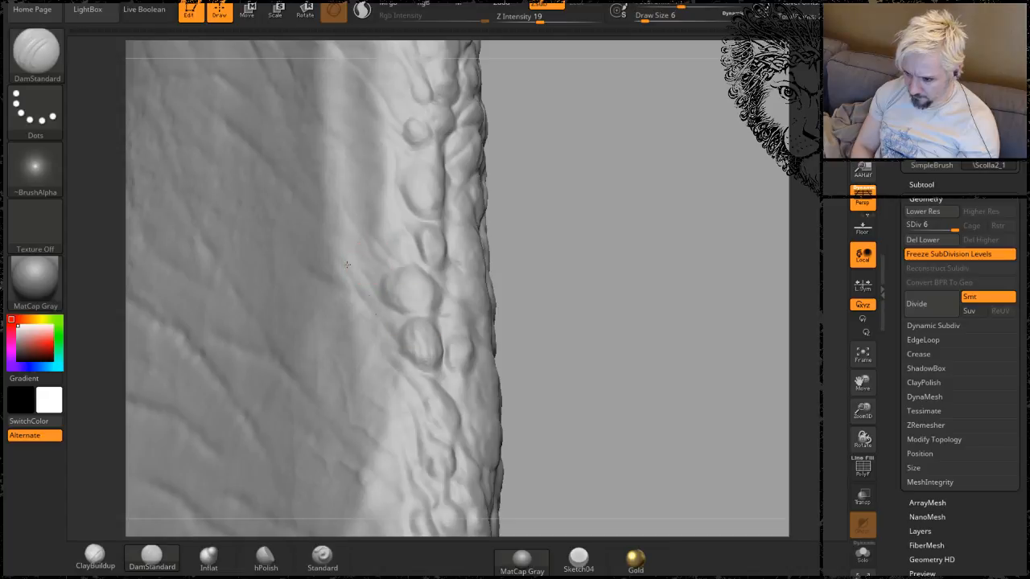
{"action": "mouse_move", "coordinate": [595, 297]}
{"action": "left_mouse_down"}
{"action": "mouse_move", "coordinate": [566, 223]}
{"action": "mouse_move", "coordinate": [575, 260]}
{"action": "mouse_move", "coordinate": [490, 249]}
{"action": "mouse_move", "coordinate": [446, 265]}
{"action": "left_mouse_up"}
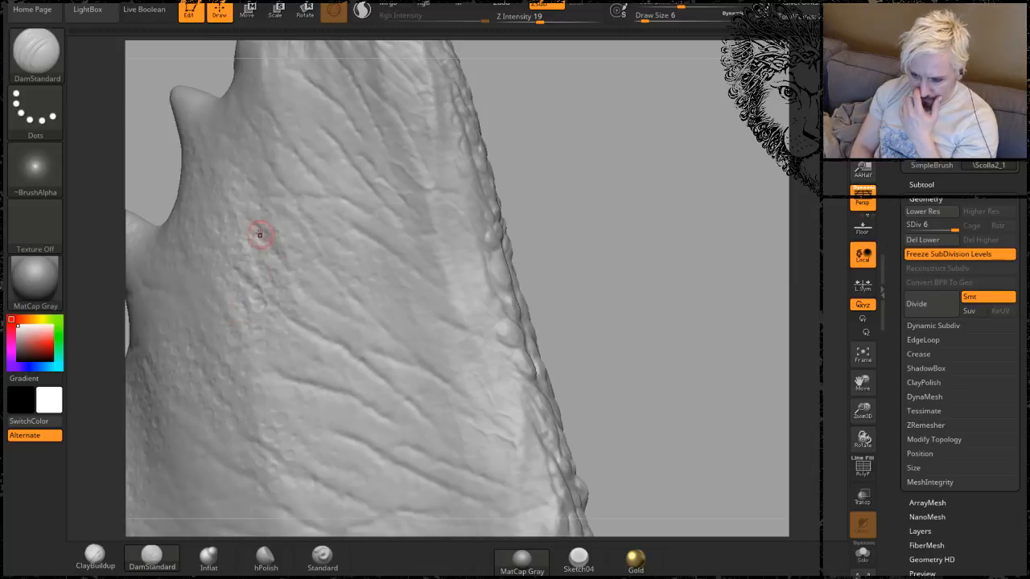
{"action": "left_click_drag", "start_coordinate": [586, 252], "coordinate": [338, 283]}
Smooth the bumpy skin texture on the upper back membrane of the ear, inward from the edge spikes.
{"action": "key", "text": "shift"}
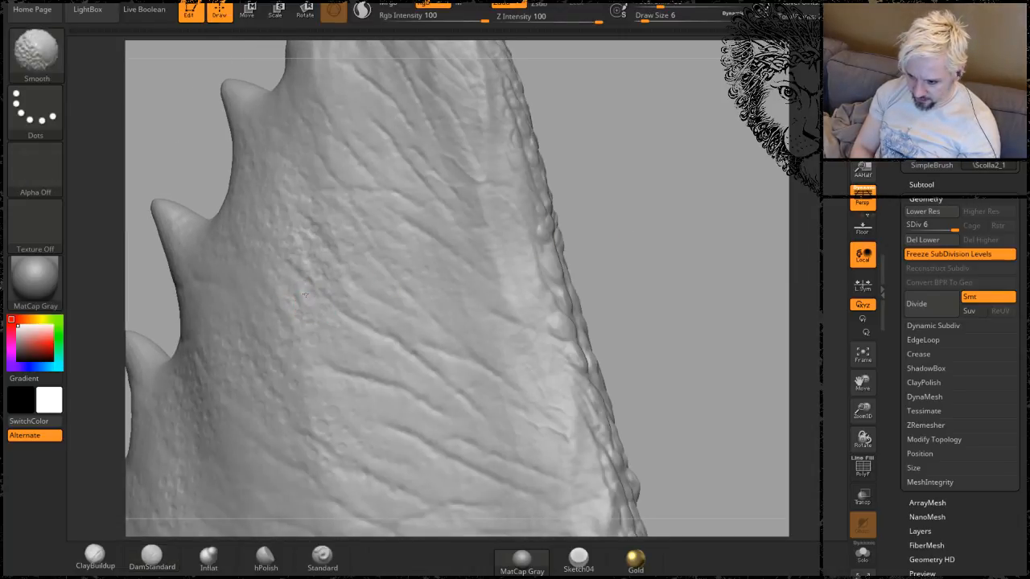
{"action": "left_click_drag", "start_coordinate": [563, 156], "coordinate": [352, 350]}
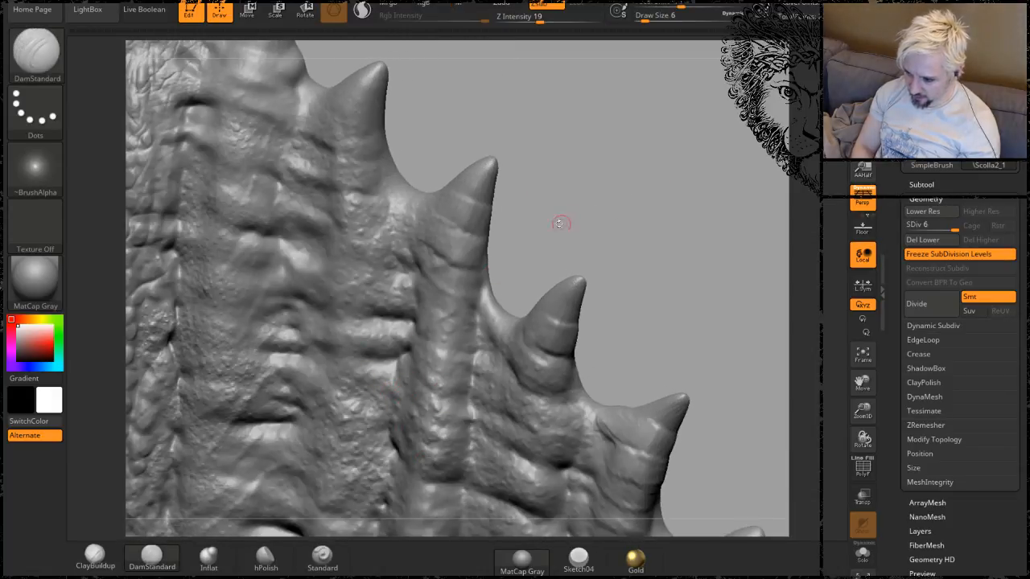
{"action": "left_click_drag", "start_coordinate": [559, 223], "coordinate": [674, 214]}
{"action": "key", "text": "shift"}
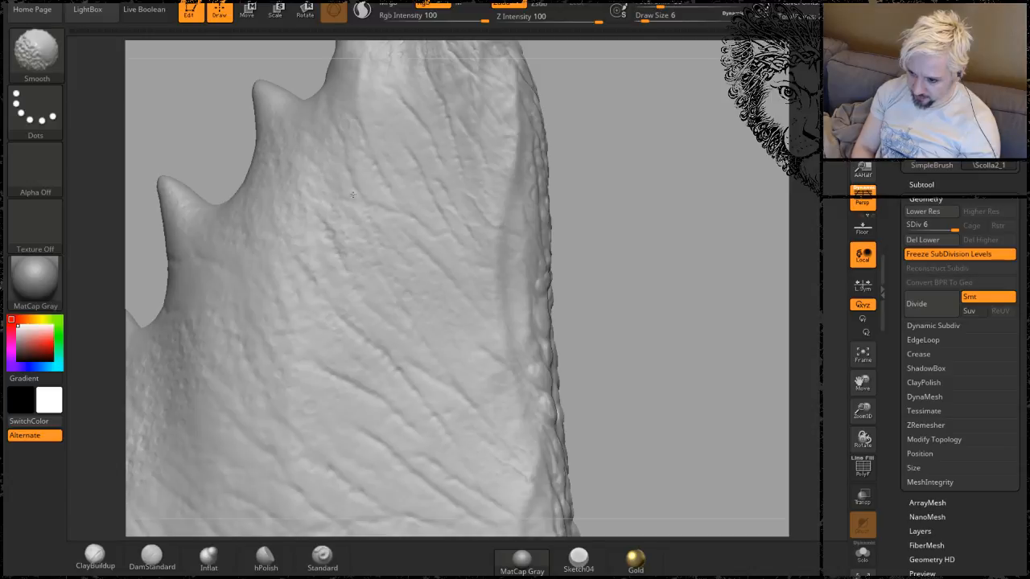
{"action": "mouse_move", "coordinate": [692, 208]}
{"action": "left_mouse_down"}
{"action": "mouse_move", "coordinate": [710, 212]}
{"action": "mouse_move", "coordinate": [683, 219]}
{"action": "left_mouse_up"}
{"action": "key", "text": "shift"}
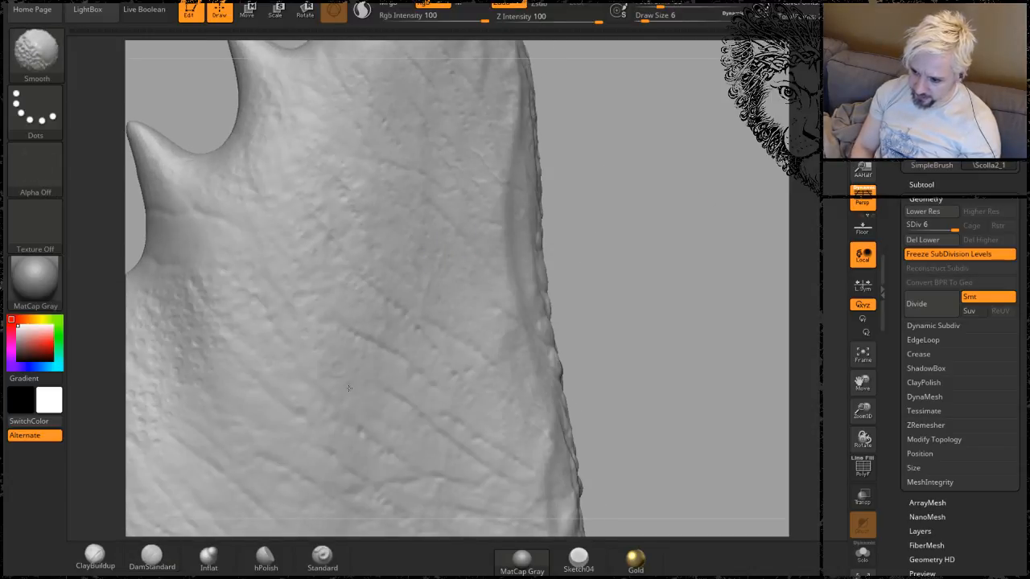
{"action": "left_click_drag", "start_coordinate": [323, 338], "coordinate": [351, 322], "text": "shift"}
Smooth the pitted patch below the spike bases and the adjoining membrane on the back of the ear.
{"action": "left_click_drag", "start_coordinate": [637, 210], "coordinate": [700, 189], "text": "alt"}
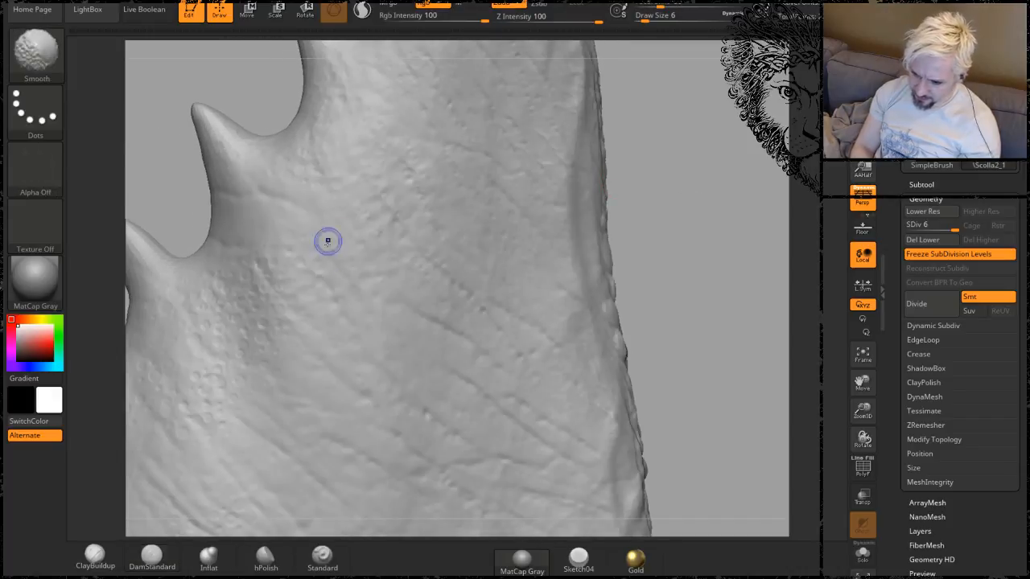
{"action": "left_click_drag", "start_coordinate": [302, 329], "coordinate": [246, 333], "text": "shift"}
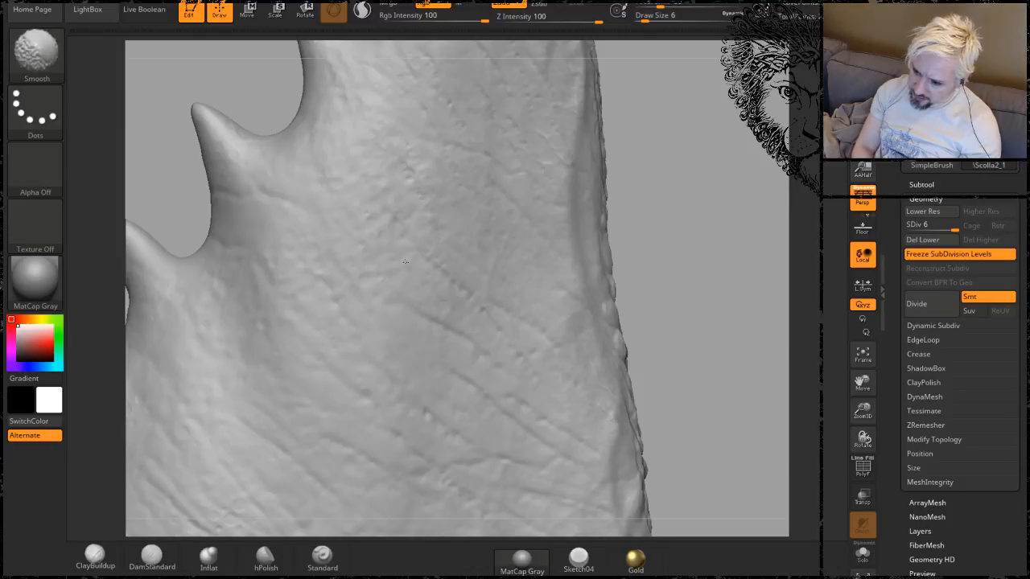
{"action": "left_click_drag", "start_coordinate": [243, 307], "coordinate": [278, 269], "text": "shift"}
{"action": "left_click_drag", "start_coordinate": [726, 269], "coordinate": [757, 205], "text": "alt"}
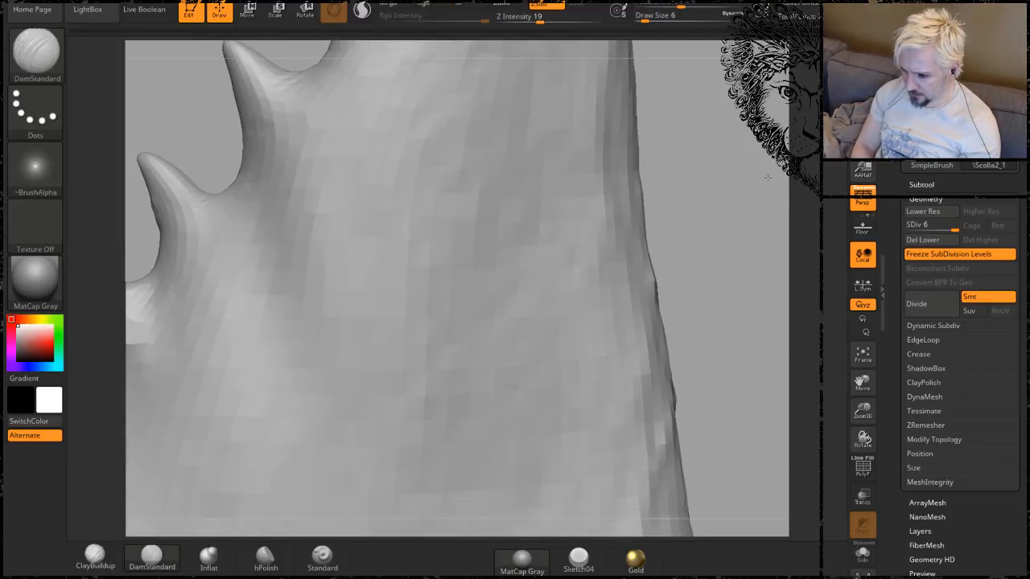
{"action": "left_click_drag", "start_coordinate": [518, 262], "coordinate": [493, 239], "text": "shift"}
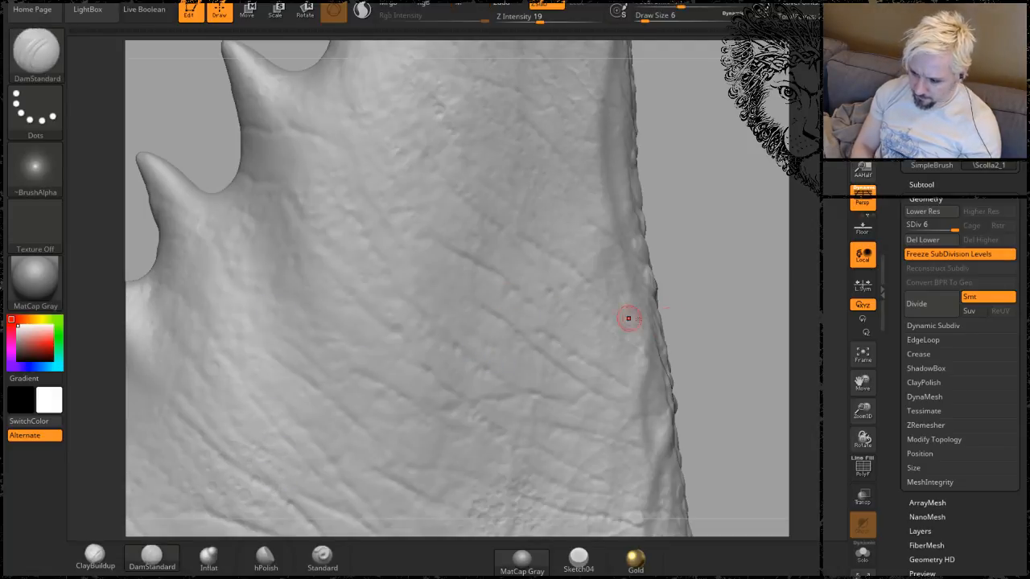
Soften the pores and rough spots among the diagonal wrinkles across the middle of the ear's back membrane.
{"action": "left_click_drag", "start_coordinate": [698, 247], "coordinate": [659, 143], "text": "alt"}
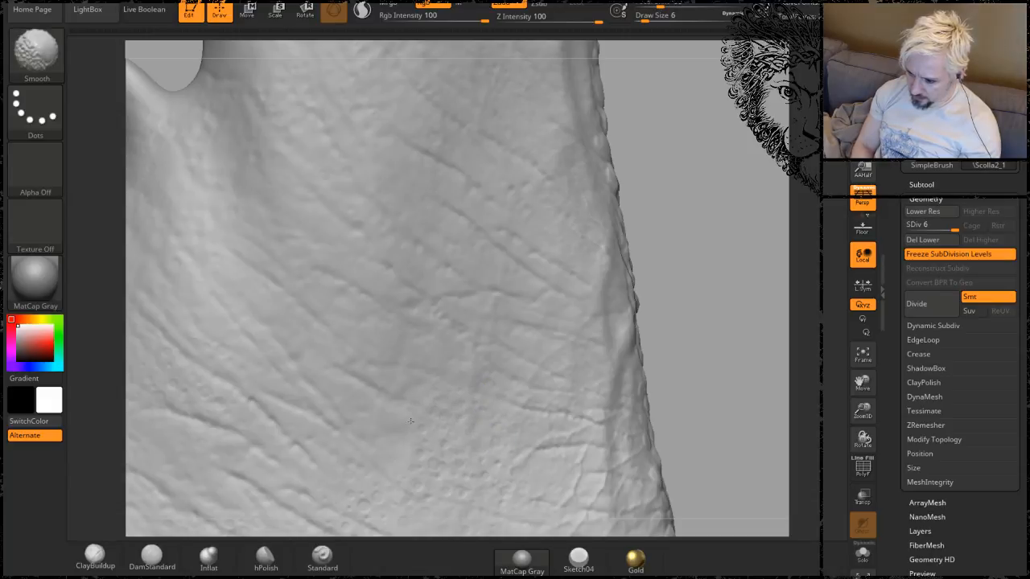
{"action": "left_click_drag", "start_coordinate": [401, 455], "coordinate": [417, 410], "text": "shift"}
{"action": "left_click_drag", "start_coordinate": [691, 253], "coordinate": [623, 161], "text": "alt"}
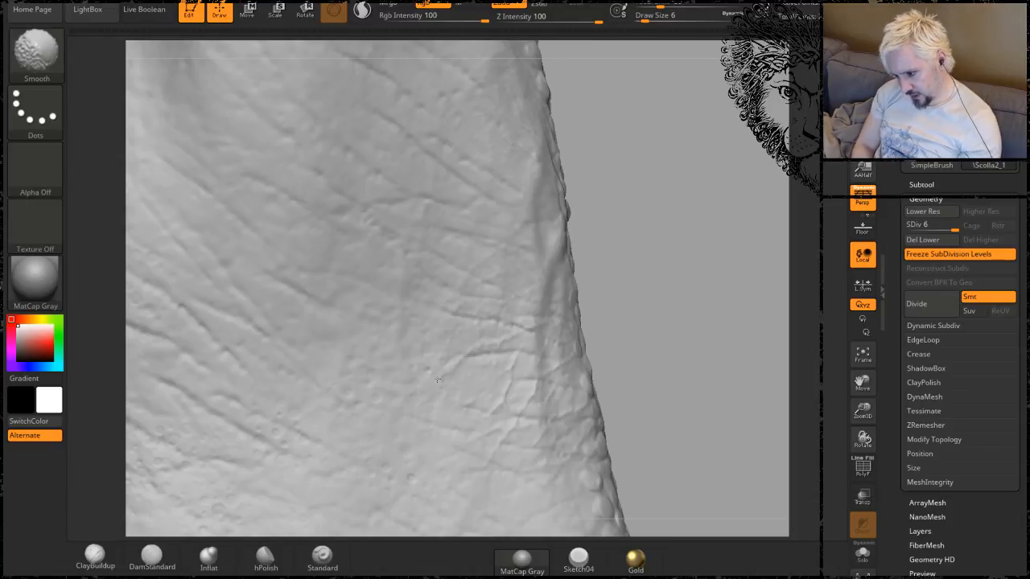
{"action": "left_click_drag", "start_coordinate": [605, 259], "coordinate": [643, 211], "text": "alt"}
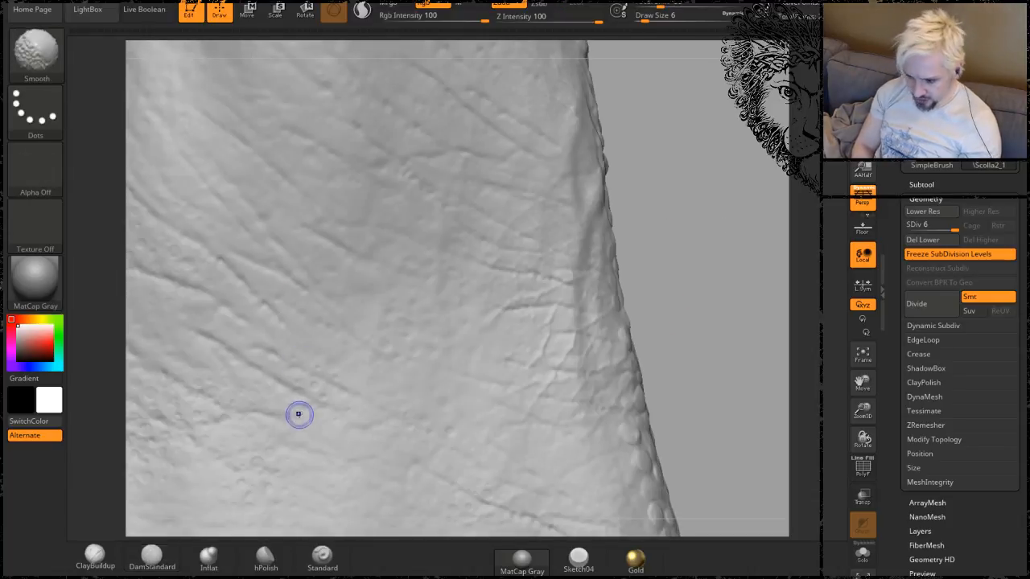
{"action": "left_click_drag", "start_coordinate": [298, 414], "coordinate": [298, 396], "text": "shift"}
{"action": "left_click_drag", "start_coordinate": [731, 157], "coordinate": [820, 109], "text": "alt"}
{"action": "left_click_drag", "start_coordinate": [311, 331], "coordinate": [302, 349], "text": "shift"}
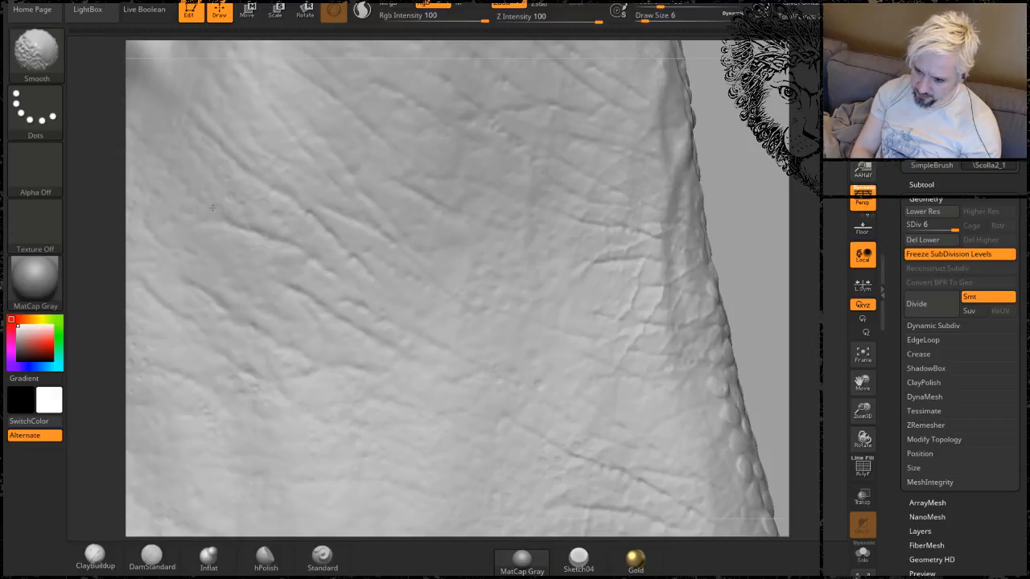
{"action": "left_click_drag", "start_coordinate": [732, 126], "coordinate": [835, 114], "text": "alt"}
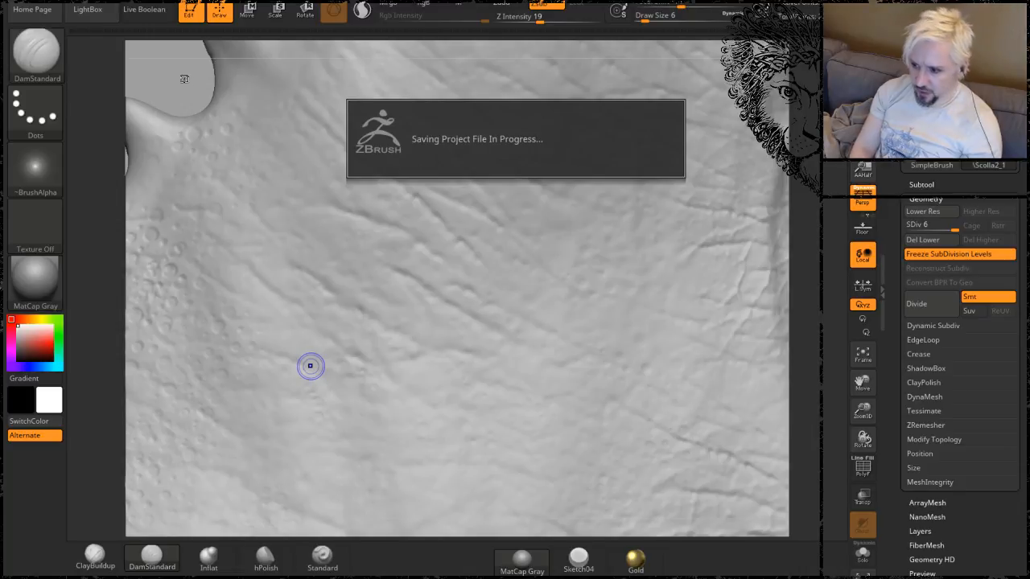
Smooth the round pore marks beside the two small neighbouring spikes on the membrane's serrated edge.
{"action": "key", "text": "shift"}
{"action": "left_click_drag", "start_coordinate": [192, 86], "coordinate": [255, 94], "text": "alt"}
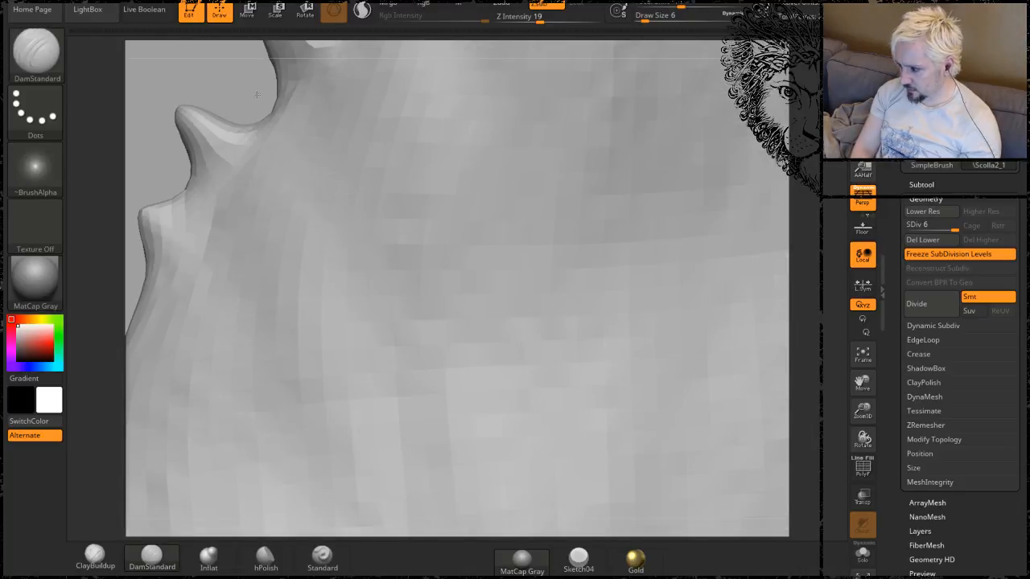
{"action": "key", "text": "shift"}
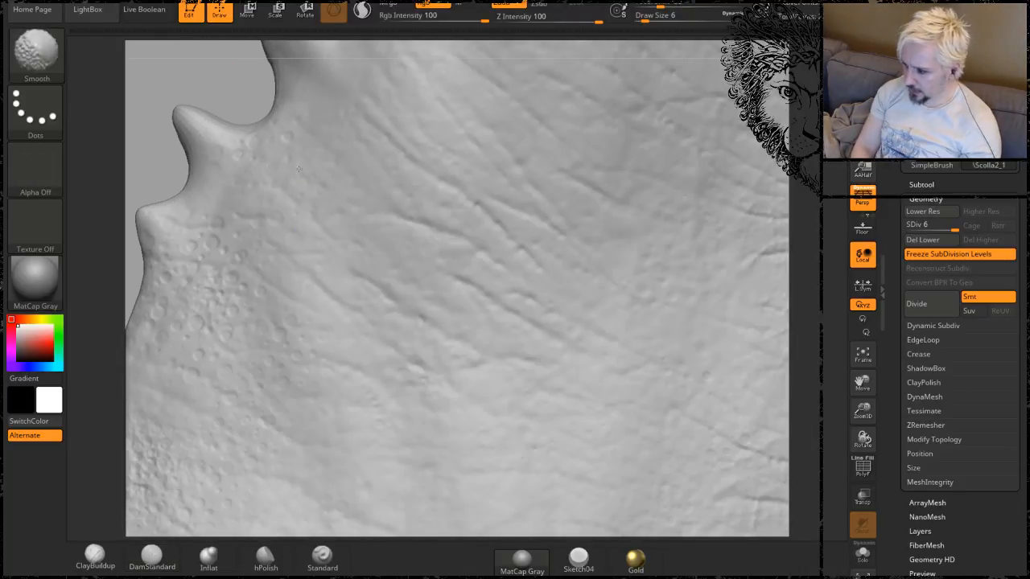
{"action": "left_click_drag", "start_coordinate": [299, 169], "coordinate": [290, 151], "text": "shift"}
{"action": "left_click_drag", "start_coordinate": [241, 264], "coordinate": [222, 258], "text": "shift"}
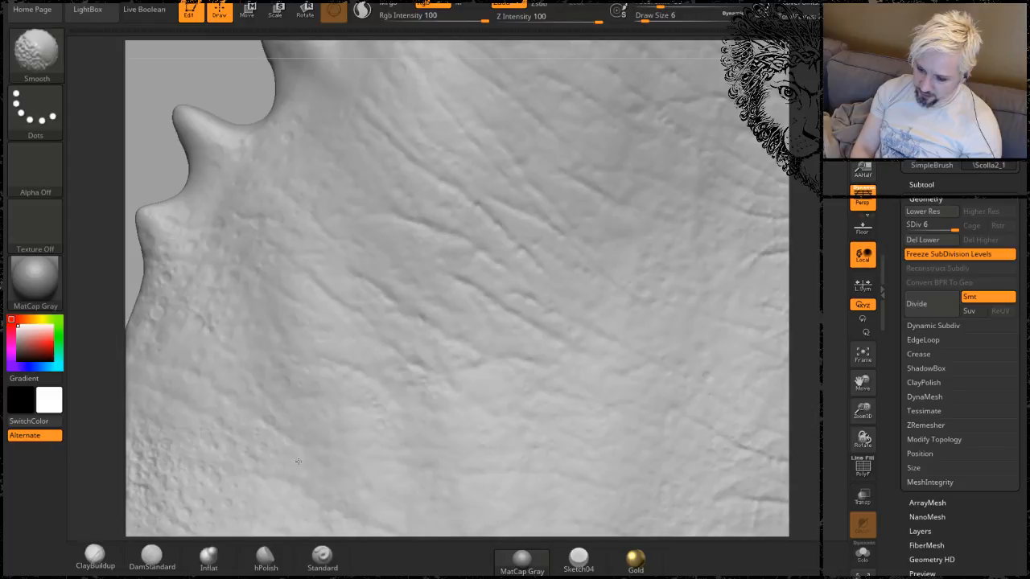
{"action": "left_click_drag", "start_coordinate": [375, 344], "coordinate": [265, 265], "text": "shift"}
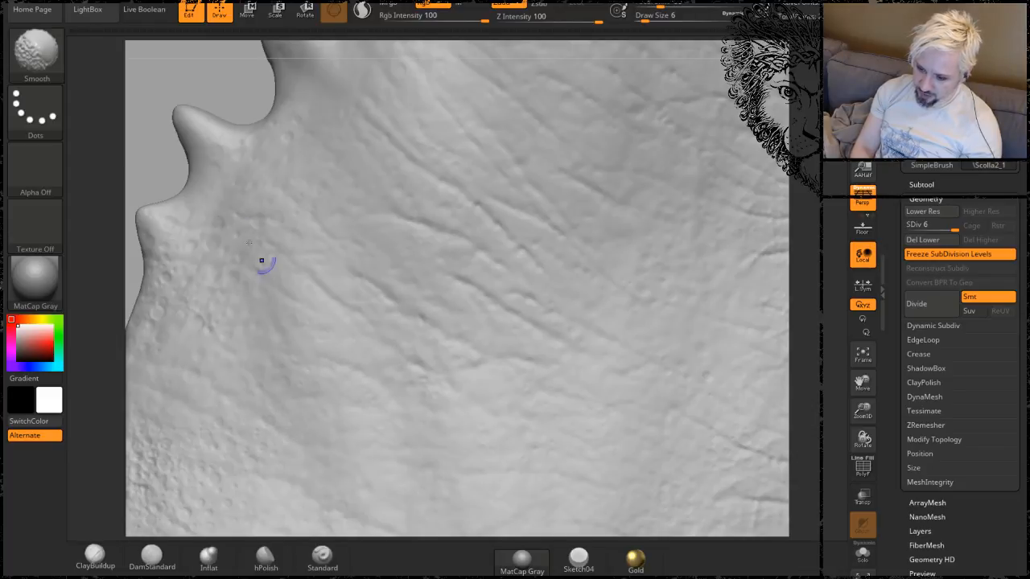
Smooth the pores along the long curved edge between spikes and the circular marks farther inward on the membrane.
{"action": "left_click_drag", "start_coordinate": [142, 129], "coordinate": [300, 105], "text": "alt"}
{"action": "left_click_drag", "start_coordinate": [358, 259], "coordinate": [353, 269], "text": "shift"}
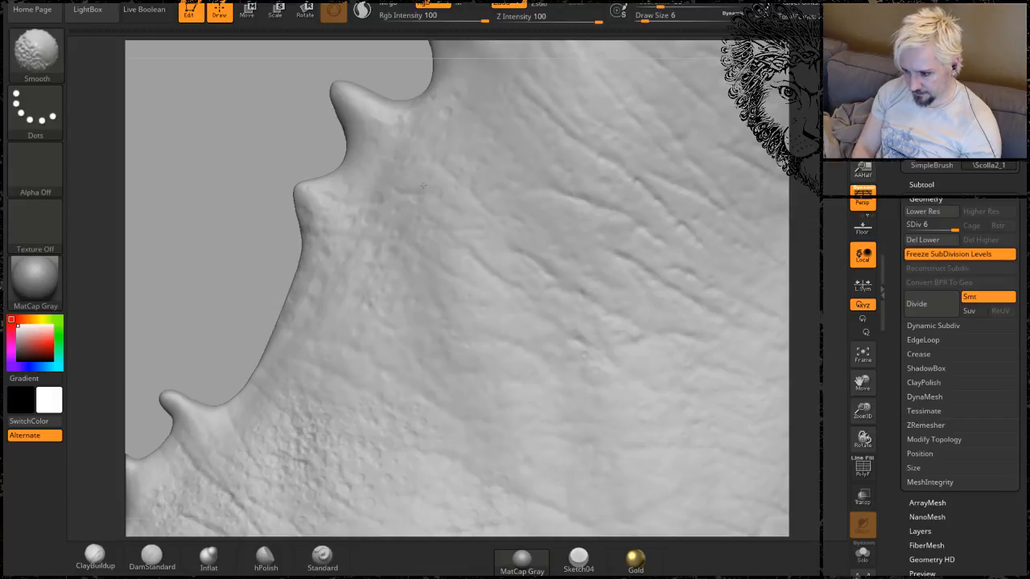
{"action": "left_click_drag", "start_coordinate": [423, 185], "coordinate": [245, 279], "text": "shift"}
{"action": "left_click_drag", "start_coordinate": [195, 322], "coordinate": [183, 219], "text": "alt"}
{"action": "left_click_drag", "start_coordinate": [304, 341], "coordinate": [302, 338], "text": "shift"}
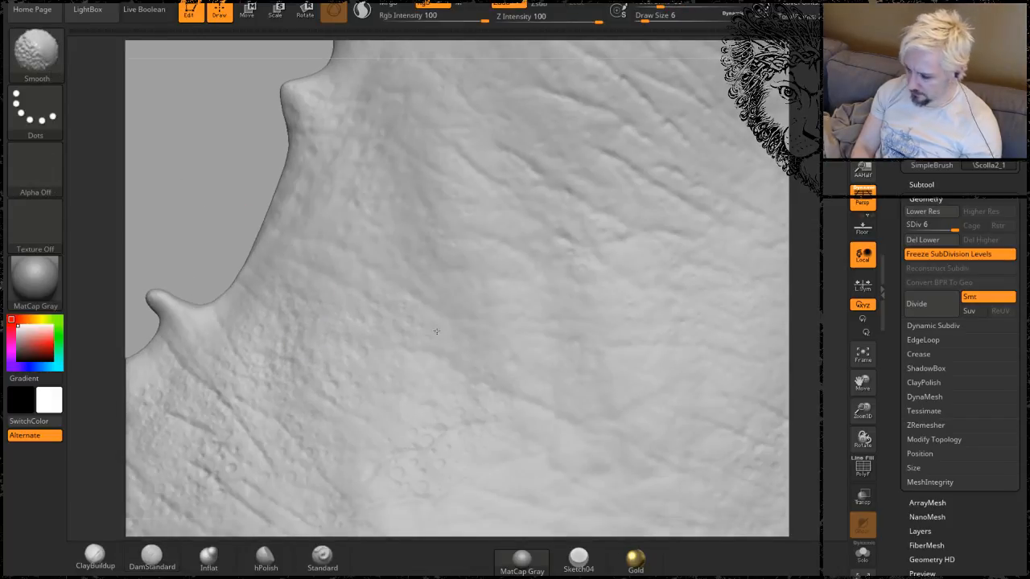
{"action": "left_click_drag", "start_coordinate": [406, 346], "coordinate": [396, 338], "text": "shift"}
{"action": "left_click_drag", "start_coordinate": [171, 176], "coordinate": [203, 137], "text": "alt"}
{"action": "mouse_move", "coordinate": [387, 271]}
{"action": "left_mouse_down", "text": "shift"}
{"action": "mouse_move", "coordinate": [460, 356]}
{"action": "mouse_move", "coordinate": [394, 326]}
{"action": "left_mouse_up", "text": "shift"}
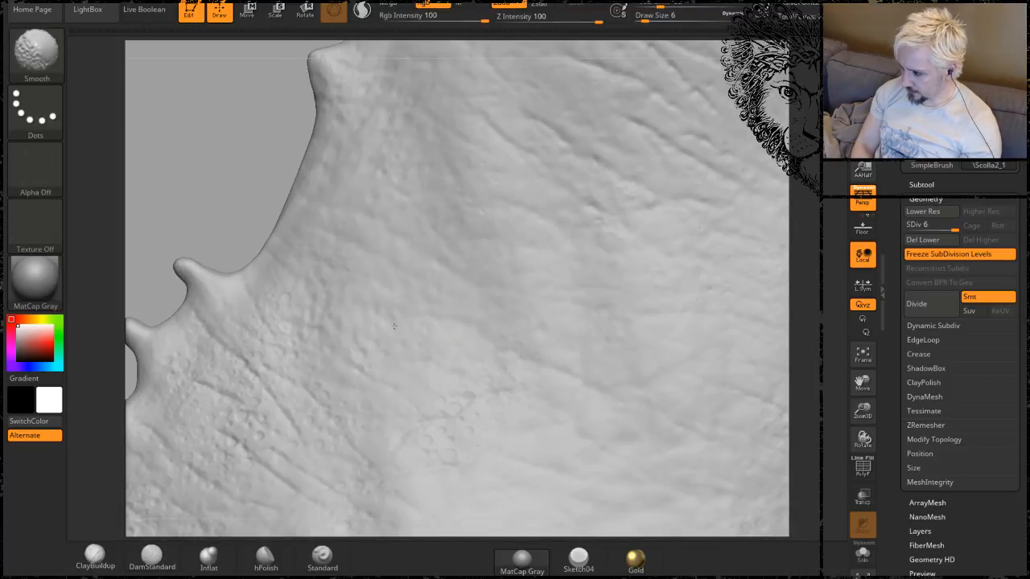
{"action": "left_click_drag", "start_coordinate": [456, 405], "coordinate": [379, 382], "text": "shift"}
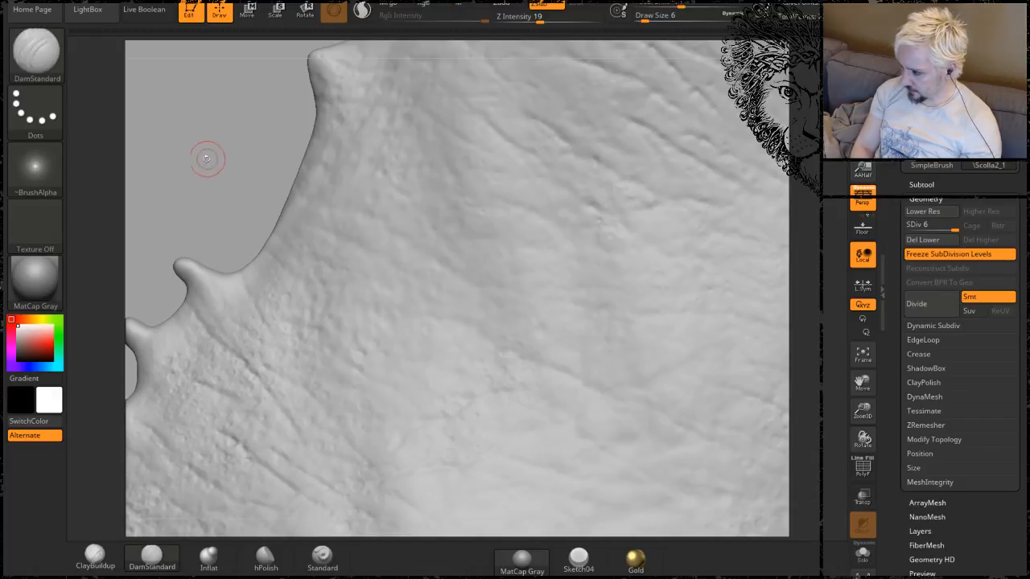
Soften the wrinkles and pitted skin running inward from the cluster of small spikes farther down the ear edge.
{"action": "left_click_drag", "start_coordinate": [207, 161], "coordinate": [235, 114]}
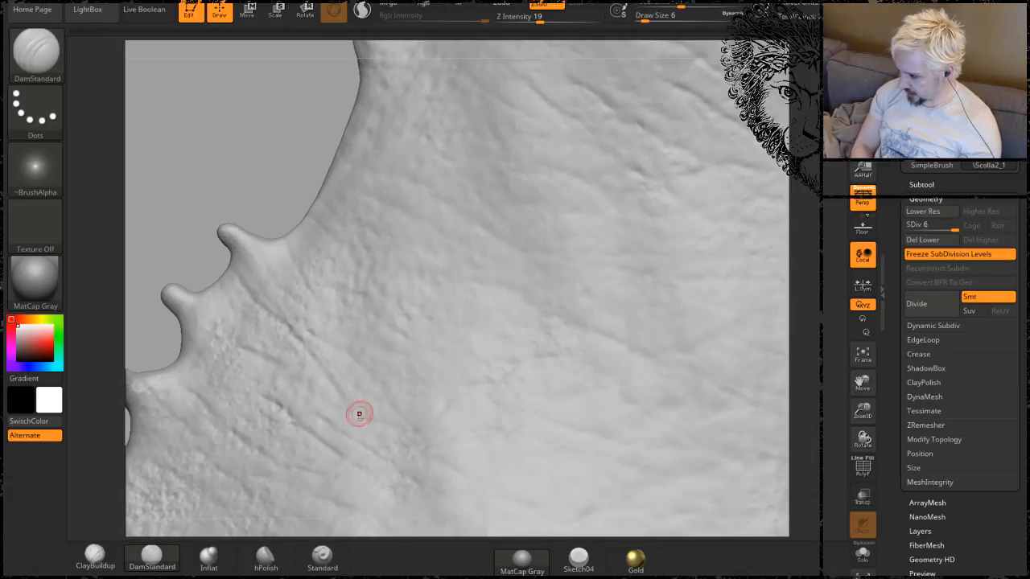
{"action": "key", "text": "shift"}
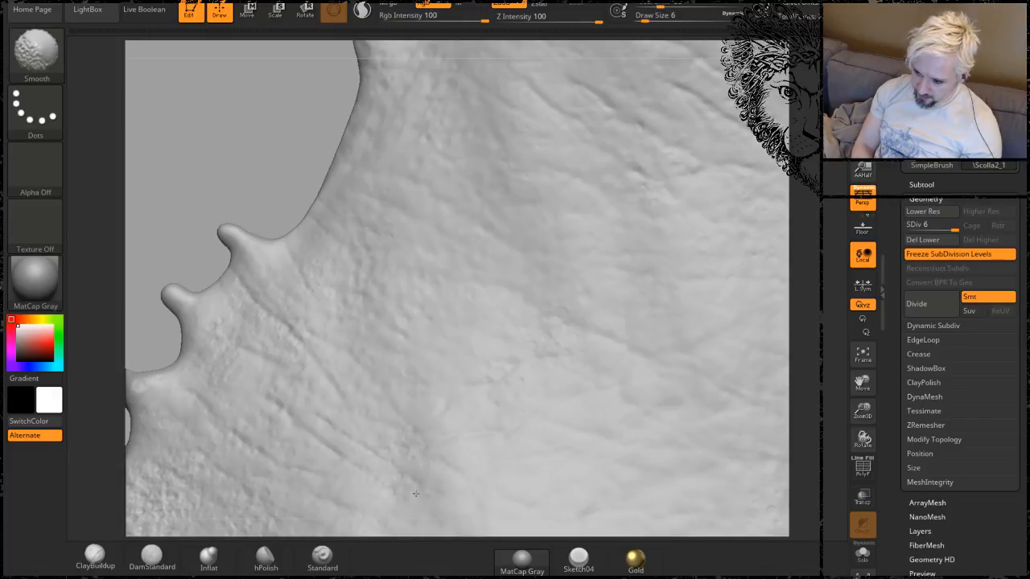
{"action": "left_click_drag", "start_coordinate": [417, 471], "coordinate": [383, 416], "text": "shift"}
{"action": "left_click_drag", "start_coordinate": [261, 117], "coordinate": [361, 55], "text": "alt"}
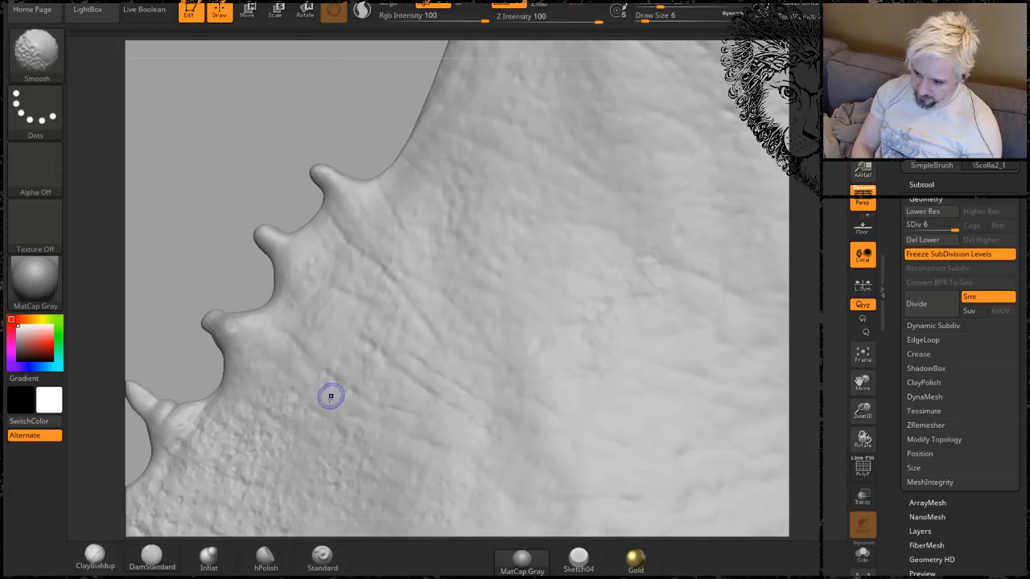
{"action": "left_click_drag", "start_coordinate": [331, 398], "coordinate": [321, 373], "text": "shift"}
Smooth the coarse skin texture beside the lower edge spikes and review the whole back of the ear.
{"action": "left_click_drag", "start_coordinate": [177, 241], "coordinate": [153, 153], "text": "alt"}
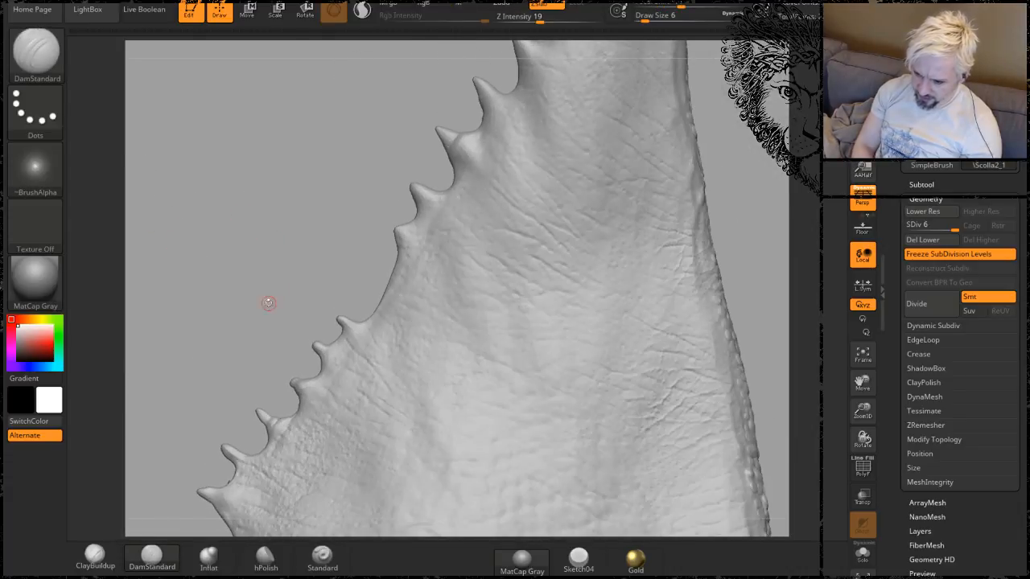
{"action": "mouse_move", "coordinate": [267, 302]}
{"action": "left_mouse_down", "text": "alt"}
{"action": "mouse_move", "coordinate": [309, 169]}
{"action": "mouse_move", "coordinate": [290, 177]}
{"action": "mouse_move", "coordinate": [351, 178]}
{"action": "left_mouse_up", "text": "alt"}
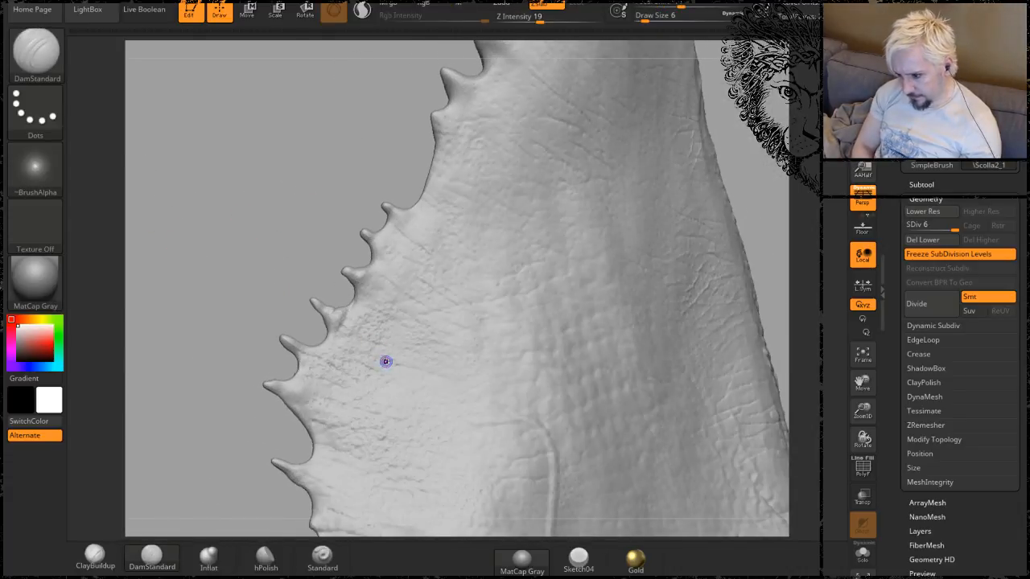
{"action": "left_click_drag", "start_coordinate": [386, 361], "coordinate": [361, 343], "text": "shift"}
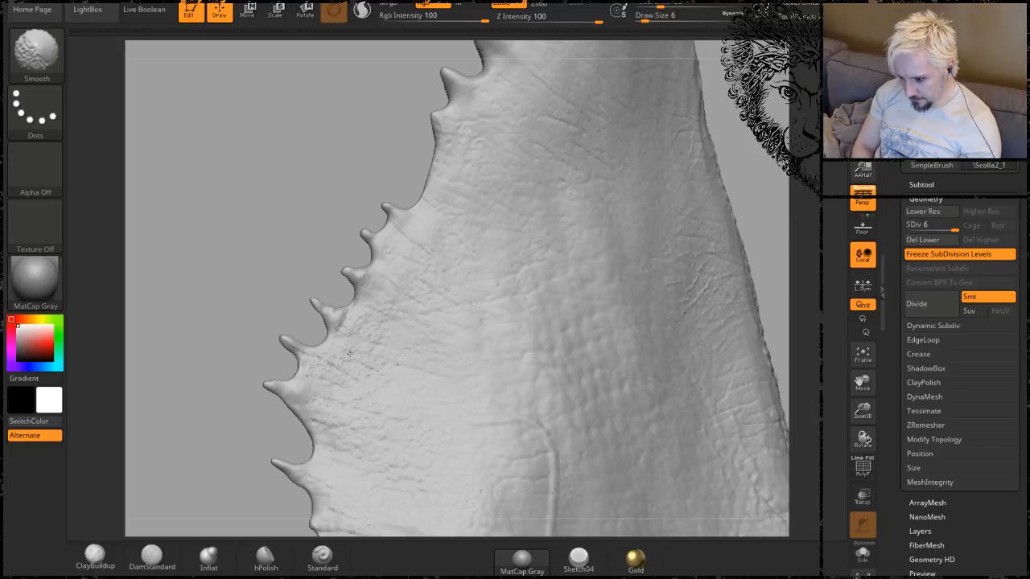
{"action": "mouse_move", "coordinate": [612, 290]}
{"action": "left_mouse_down", "text": "alt"}
{"action": "mouse_move", "coordinate": [603, 225]}
{"action": "mouse_move", "coordinate": [544, 135]}
{"action": "mouse_move", "coordinate": [545, 170]}
{"action": "left_mouse_up", "text": "alt"}
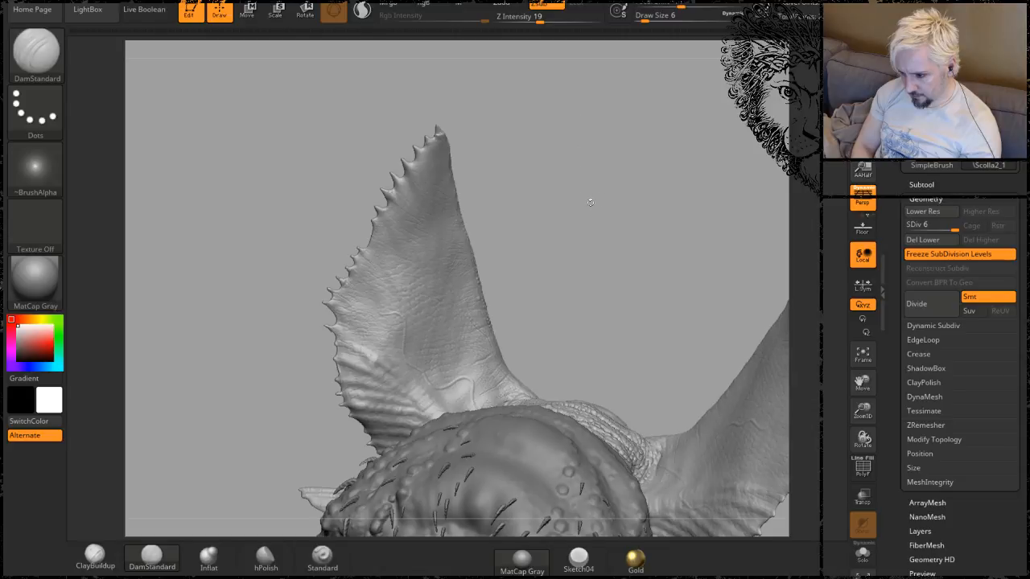
Review the back of both ears and the front of the head, ending close up on the scaly rib of the ear.
{"action": "left_click_drag", "start_coordinate": [608, 215], "coordinate": [592, 210]}
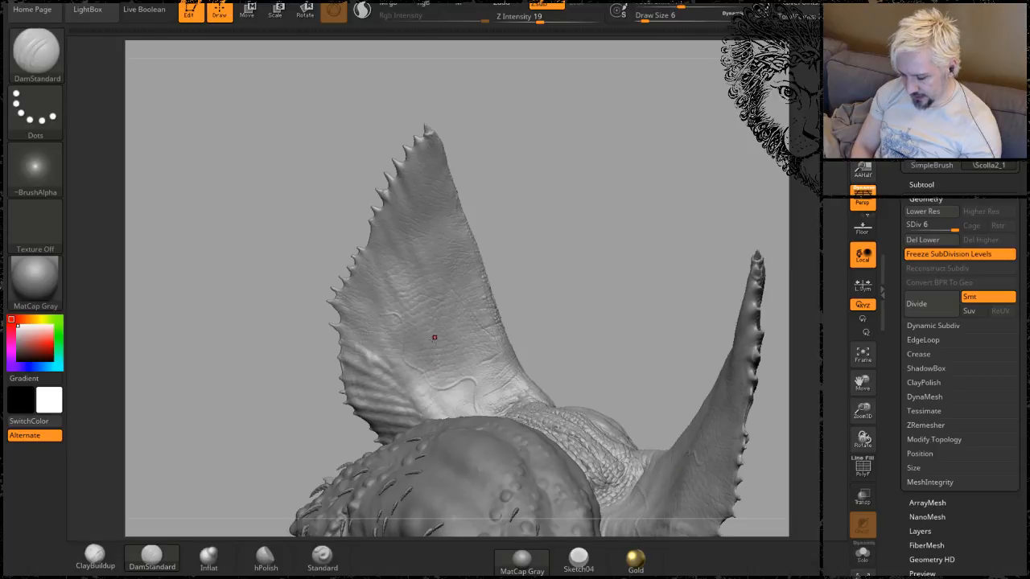
{"action": "mouse_move", "coordinate": [544, 239]}
{"action": "left_mouse_down"}
{"action": "mouse_move", "coordinate": [658, 317]}
{"action": "mouse_move", "coordinate": [475, 359]}
{"action": "mouse_move", "coordinate": [625, 102]}
{"action": "mouse_move", "coordinate": [326, 271]}
{"action": "left_mouse_up"}
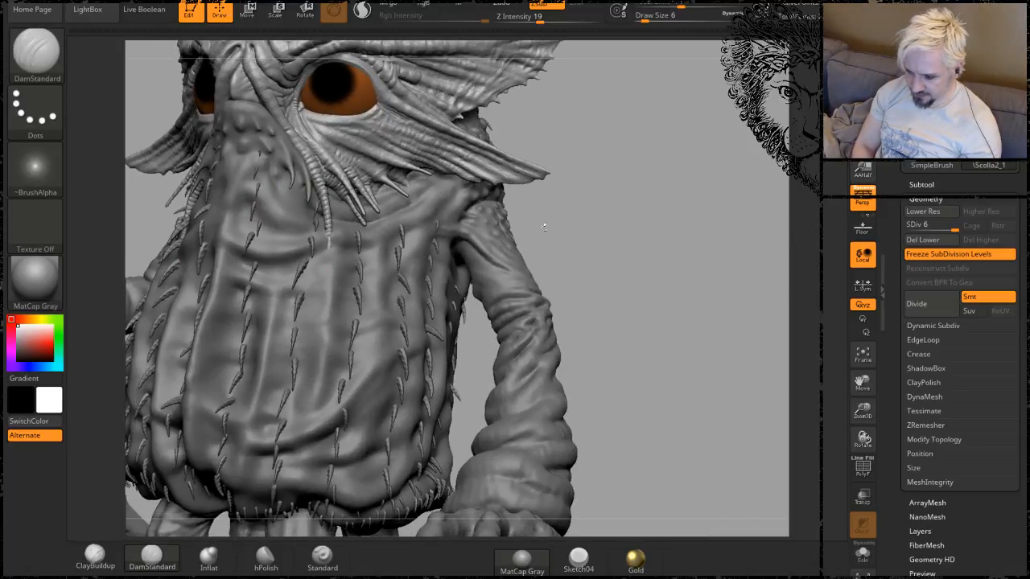
{"action": "mouse_move", "coordinate": [544, 227]}
{"action": "left_mouse_down"}
{"action": "mouse_move", "coordinate": [615, 219]}
{"action": "mouse_move", "coordinate": [566, 223]}
{"action": "mouse_move", "coordinate": [595, 273]}
{"action": "mouse_move", "coordinate": [539, 273]}
{"action": "mouse_move", "coordinate": [504, 249]}
{"action": "left_mouse_up"}
{"action": "mouse_move", "coordinate": [356, 195]}
{"action": "left_mouse_down"}
{"action": "mouse_move", "coordinate": [320, 349]}
{"action": "mouse_move", "coordinate": [299, 369]}
{"action": "left_mouse_up"}
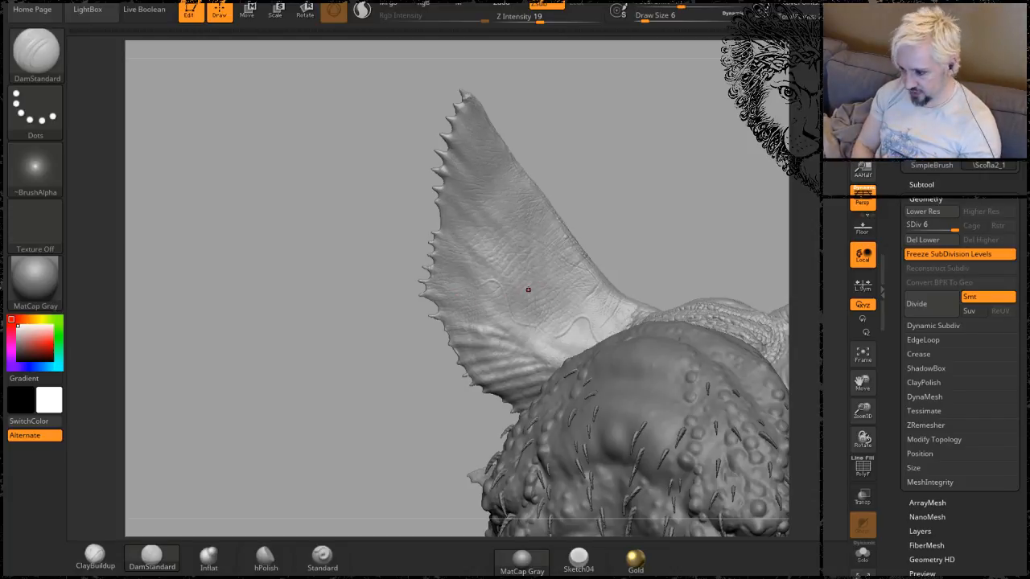
{"action": "mouse_move", "coordinate": [655, 161]}
{"action": "left_mouse_down"}
{"action": "mouse_move", "coordinate": [593, 180]}
{"action": "mouse_move", "coordinate": [544, 224]}
{"action": "mouse_move", "coordinate": [391, 282]}
{"action": "mouse_move", "coordinate": [563, 318]}
{"action": "mouse_move", "coordinate": [507, 365]}
{"action": "mouse_move", "coordinate": [686, 291]}
{"action": "mouse_move", "coordinate": [632, 351]}
{"action": "mouse_move", "coordinate": [649, 289]}
{"action": "left_mouse_up"}
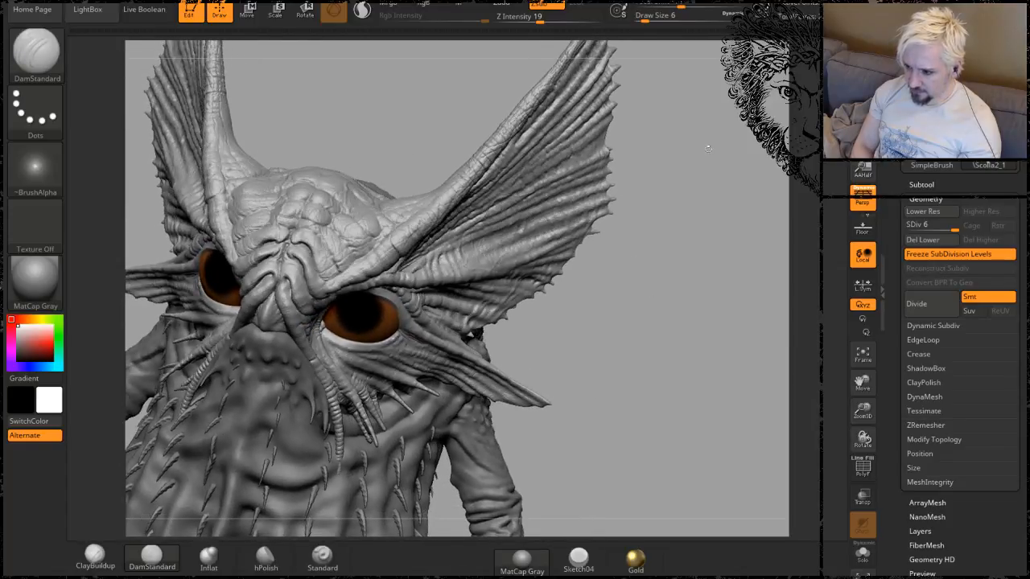
{"action": "mouse_move", "coordinate": [708, 149]}
{"action": "left_mouse_down", "text": "alt"}
{"action": "mouse_move", "coordinate": [600, 326]}
{"action": "mouse_move", "coordinate": [250, 219]}
{"action": "mouse_move", "coordinate": [472, 304]}
{"action": "mouse_move", "coordinate": [400, 204]}
{"action": "mouse_move", "coordinate": [386, 252]}
{"action": "mouse_move", "coordinate": [384, 227]}
{"action": "left_mouse_up", "text": "alt"}
{"action": "mouse_move", "coordinate": [469, 193]}
{"action": "left_mouse_down", "text": "alt"}
{"action": "mouse_move", "coordinate": [361, 152]}
{"action": "mouse_move", "coordinate": [280, 225]}
{"action": "mouse_move", "coordinate": [229, 170]}
{"action": "mouse_move", "coordinate": [179, 181]}
{"action": "mouse_move", "coordinate": [188, 144]}
{"action": "mouse_move", "coordinate": [244, 255]}
{"action": "mouse_move", "coordinate": [241, 210]}
{"action": "mouse_move", "coordinate": [218, 170]}
{"action": "left_mouse_up", "text": "alt"}
{"action": "mouse_move", "coordinate": [148, 102]}
{"action": "left_mouse_down", "text": "alt"}
{"action": "mouse_move", "coordinate": [269, 190]}
{"action": "mouse_move", "coordinate": [285, 217]}
{"action": "left_mouse_up", "text": "alt"}
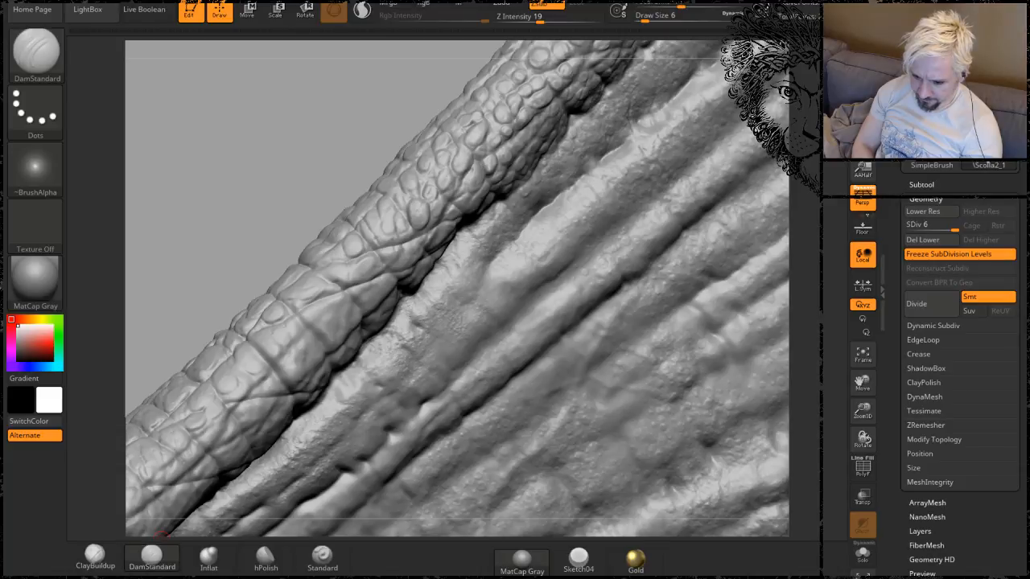
Build up the surface between neighbouring scales on the ear rib with the Clay and ClayBuildup brushes.
{"action": "key", "text": "b"}
{"action": "key", "text": "c"}
{"action": "key", "text": "l"}
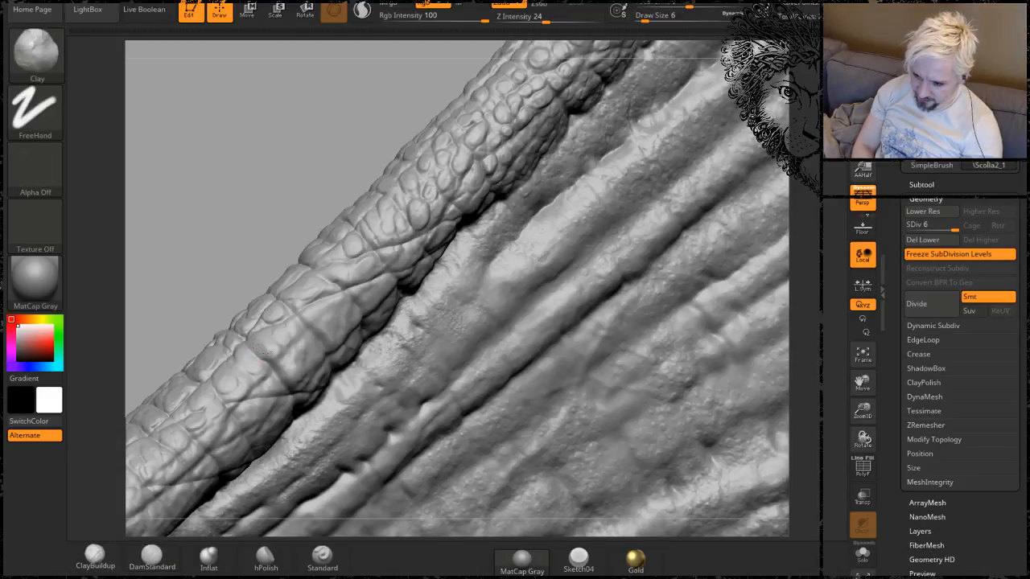
{"action": "left_click_drag", "start_coordinate": [183, 222], "coordinate": [254, 175]}
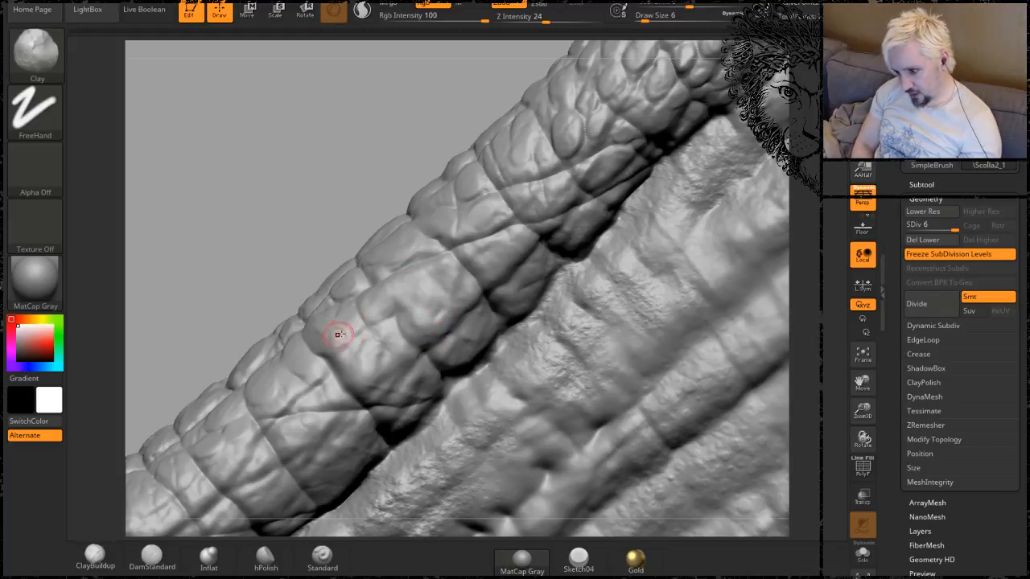
{"action": "left_click_drag", "start_coordinate": [212, 230], "coordinate": [266, 222]}
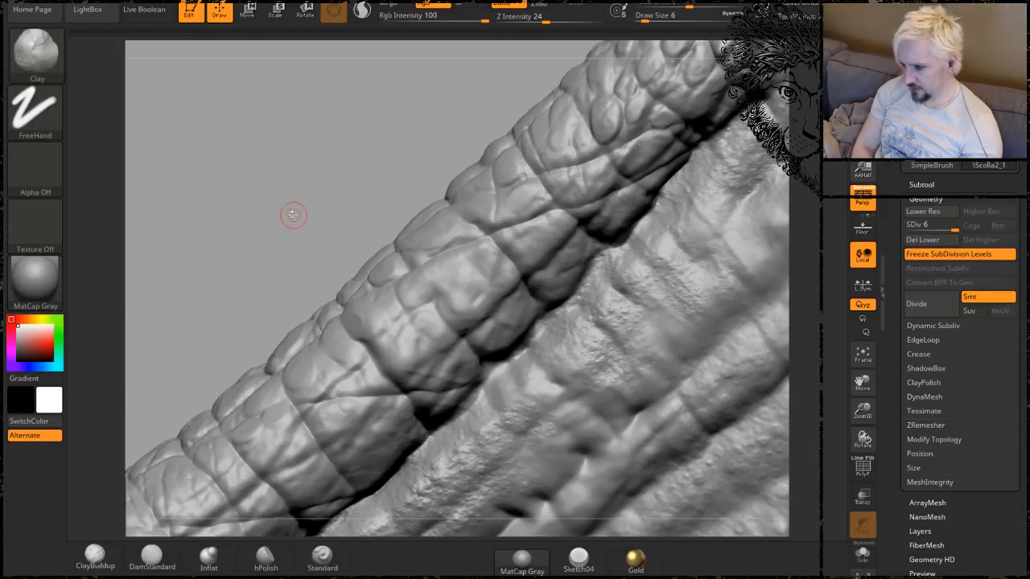
{"action": "mouse_move", "coordinate": [292, 216]}
{"action": "left_mouse_down"}
{"action": "mouse_move", "coordinate": [341, 160]}
{"action": "mouse_move", "coordinate": [317, 136]}
{"action": "left_mouse_up"}
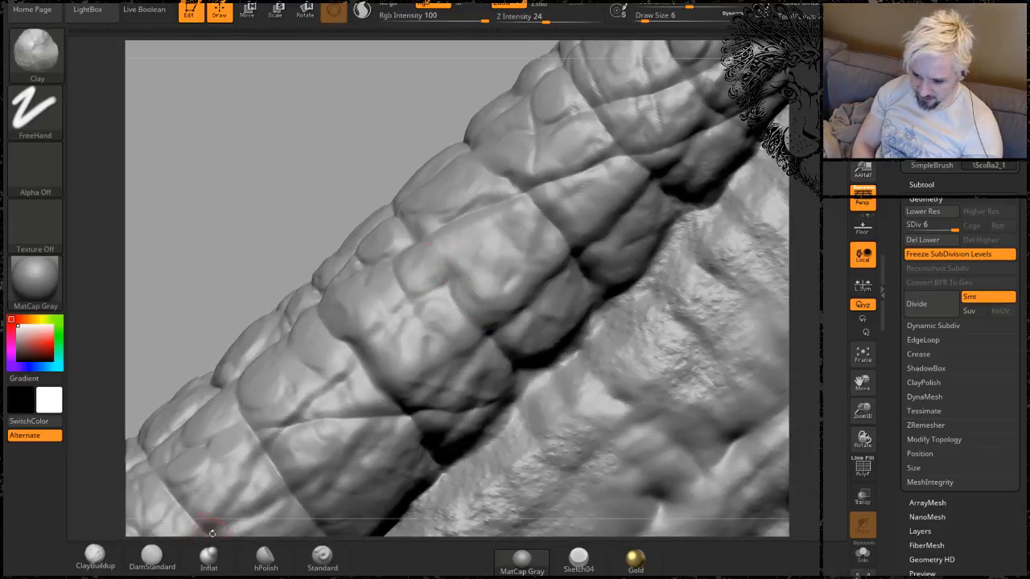
{"action": "left_click", "coordinate": [112, 564]}
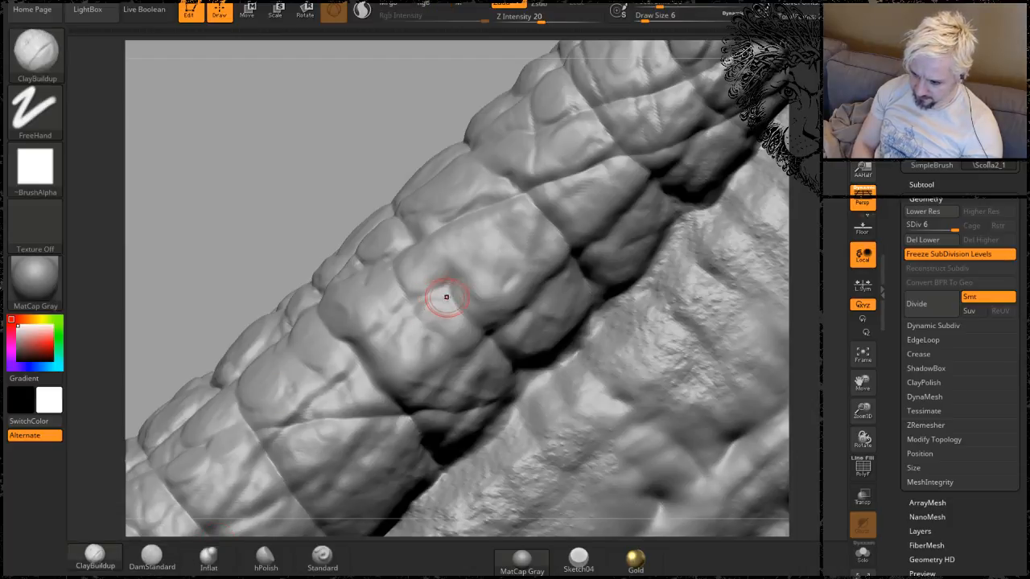
Carve a sharper crease between adjoining scales in the middle of the ear rib with the DamStandard brush.
{"action": "left_click", "coordinate": [152, 555]}
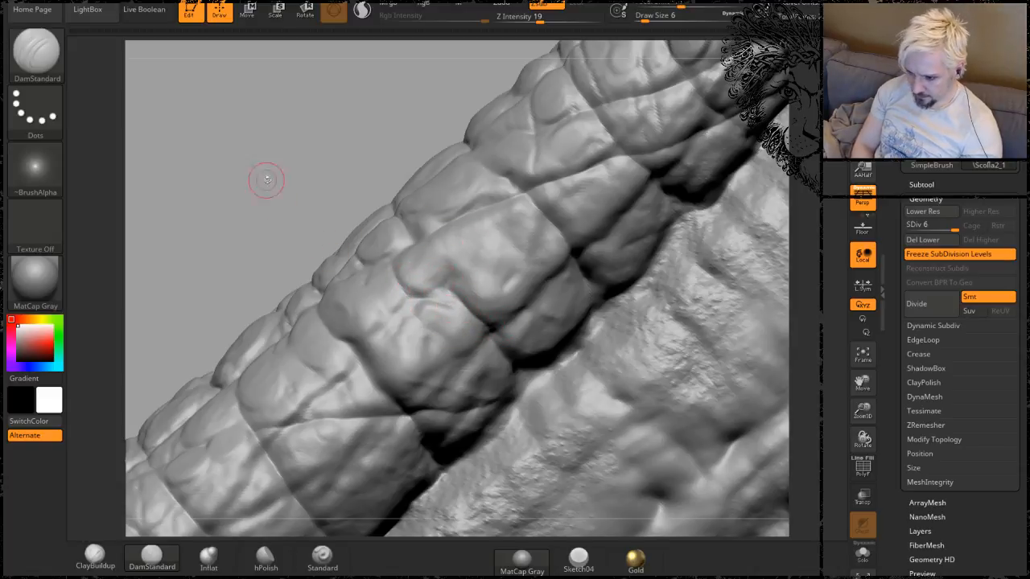
{"action": "left_click_drag", "start_coordinate": [266, 181], "coordinate": [312, 142], "text": "alt"}
{"action": "left_click_drag", "start_coordinate": [412, 314], "coordinate": [481, 251]}
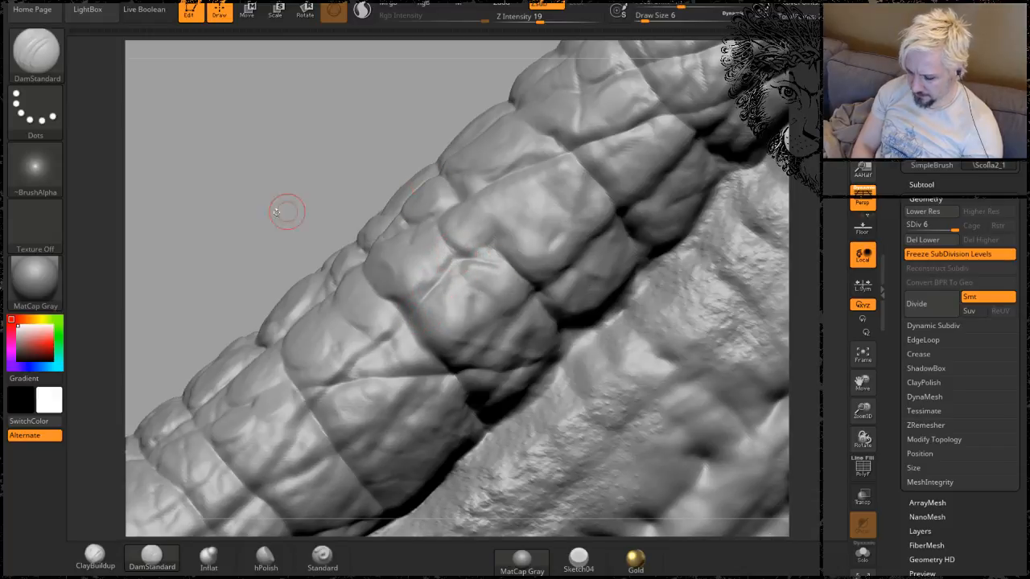
{"action": "left_click_drag", "start_coordinate": [287, 211], "coordinate": [212, 144], "text": "alt"}
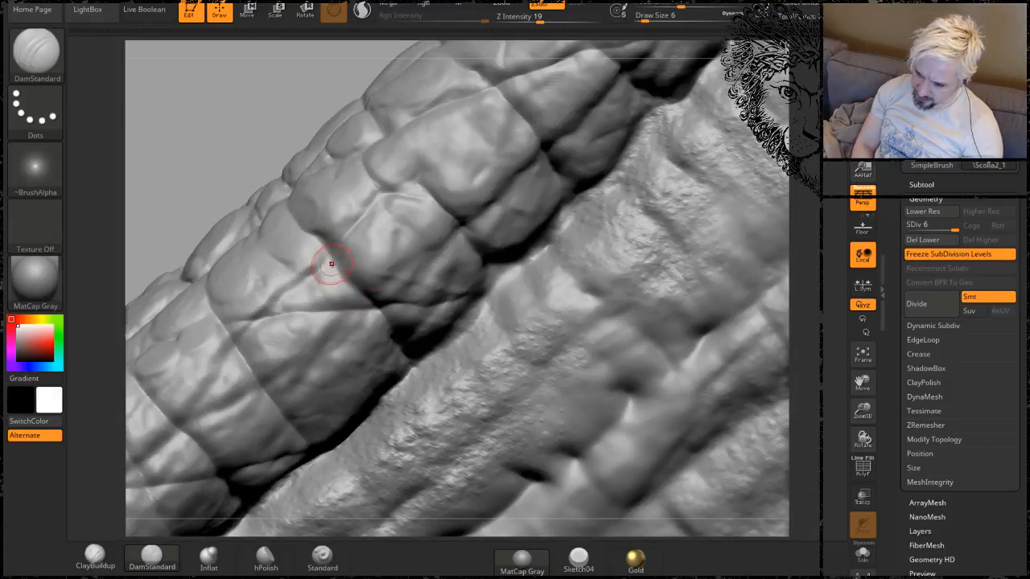
{"action": "left_click_drag", "start_coordinate": [193, 197], "coordinate": [280, 135]}
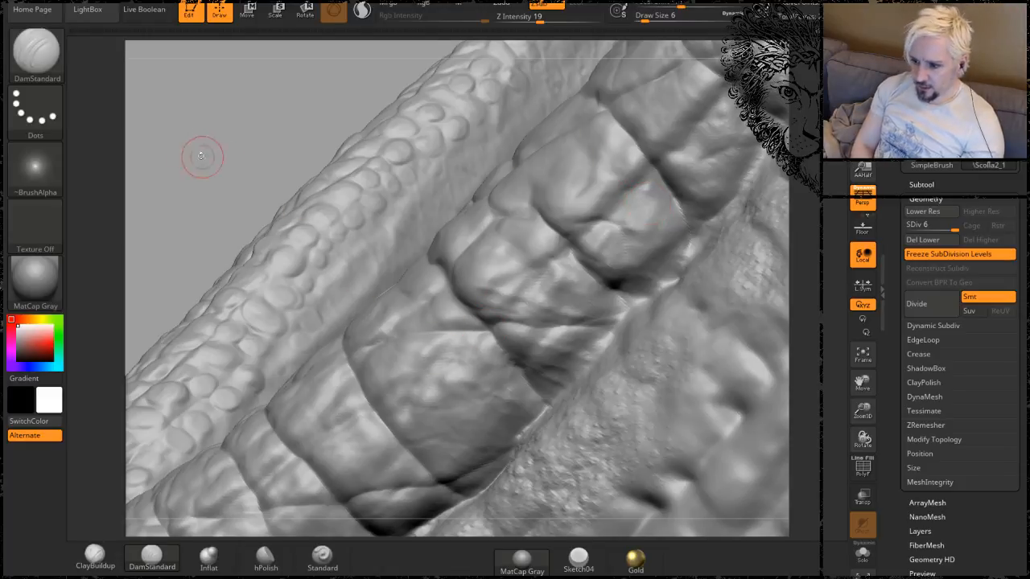
Soften the straight crease beside the large rib scale and fill its upper end with ClayBuildup and smoothing.
{"action": "left_click_drag", "start_coordinate": [201, 156], "coordinate": [298, 106]}
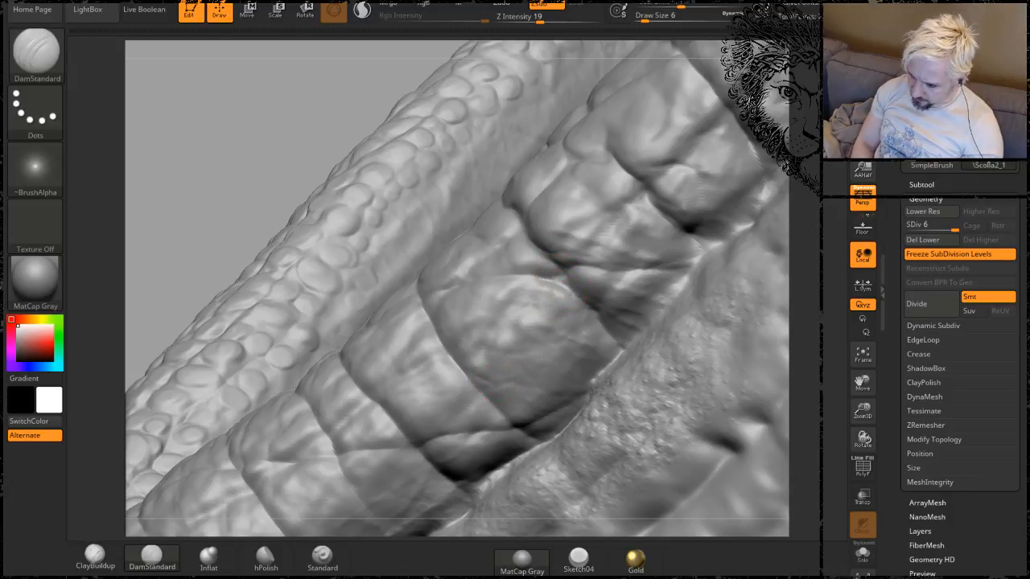
{"action": "left_click_drag", "start_coordinate": [212, 109], "coordinate": [336, 196]}
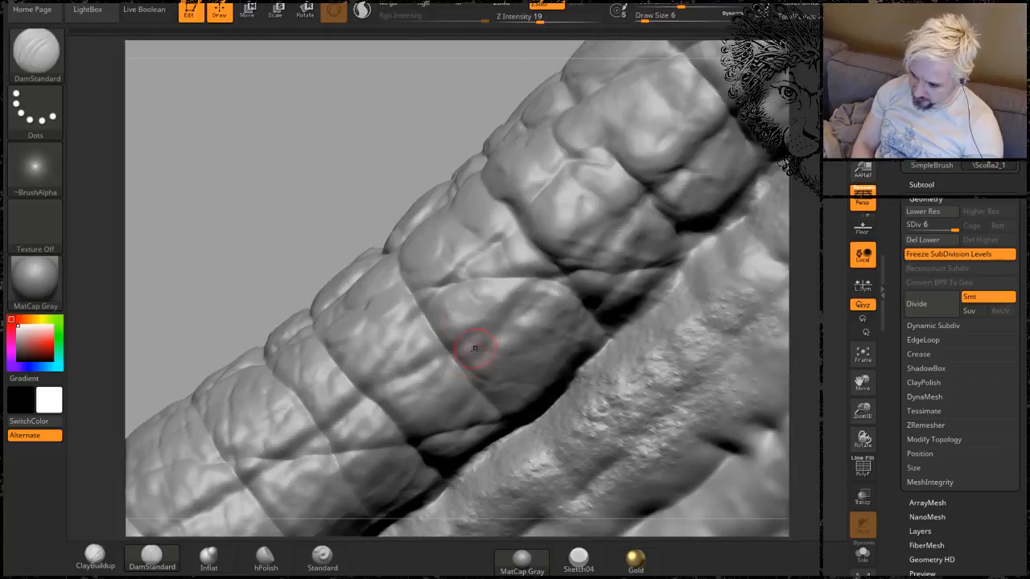
{"action": "key", "text": "shift"}
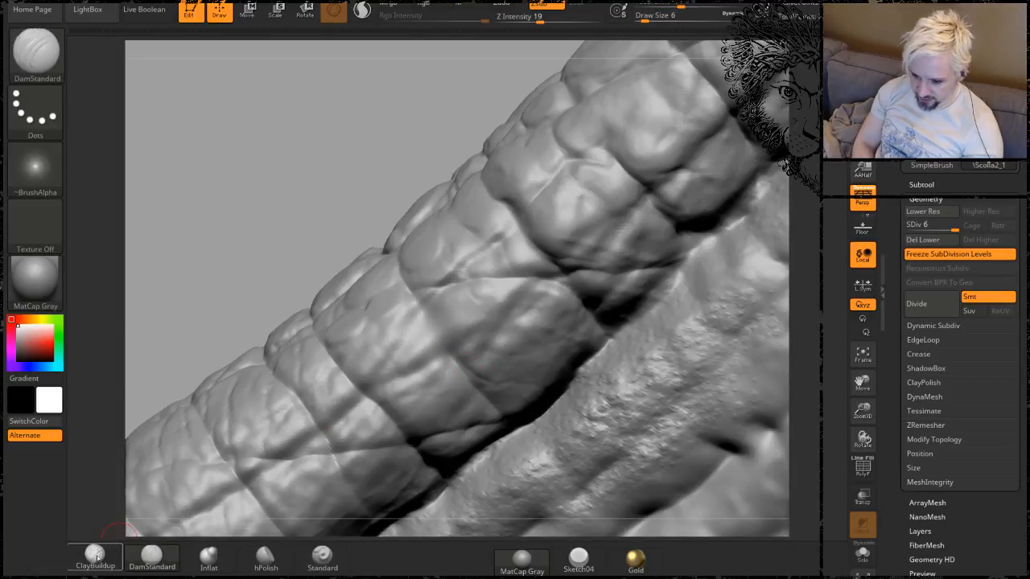
{"action": "left_click", "coordinate": [95, 555]}
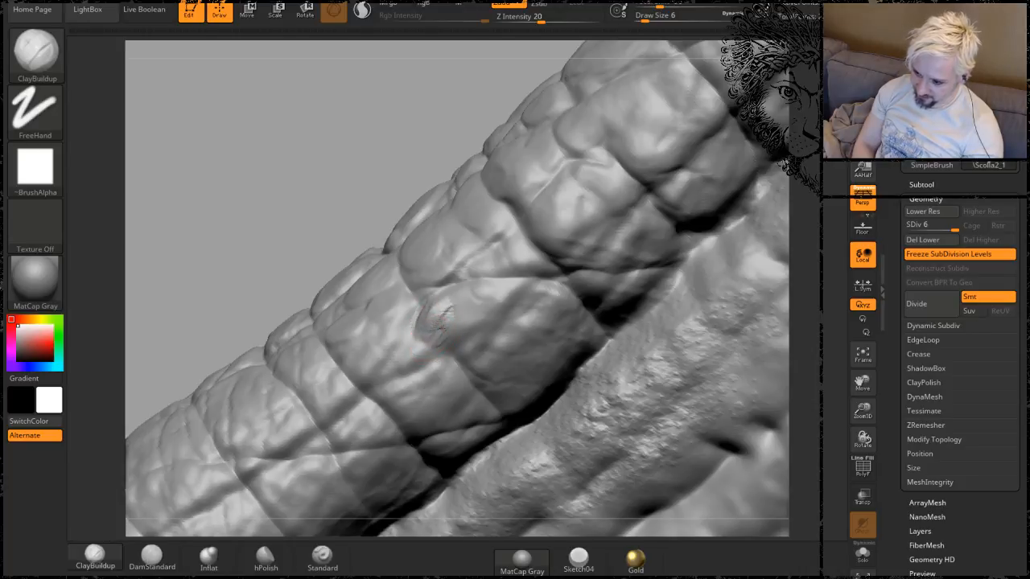
{"action": "key", "text": "shift"}
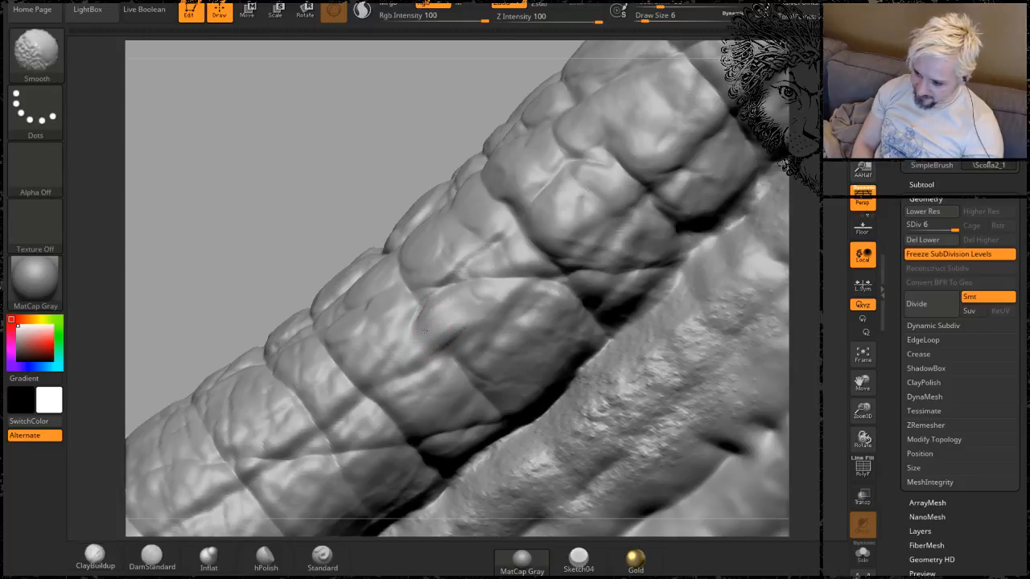
Raise small rounded scales over the filled crease and along the adjacent rib bands with ClayBuildup, smoothing them lightly.
{"action": "left_click_drag", "start_coordinate": [317, 140], "coordinate": [336, 161]}
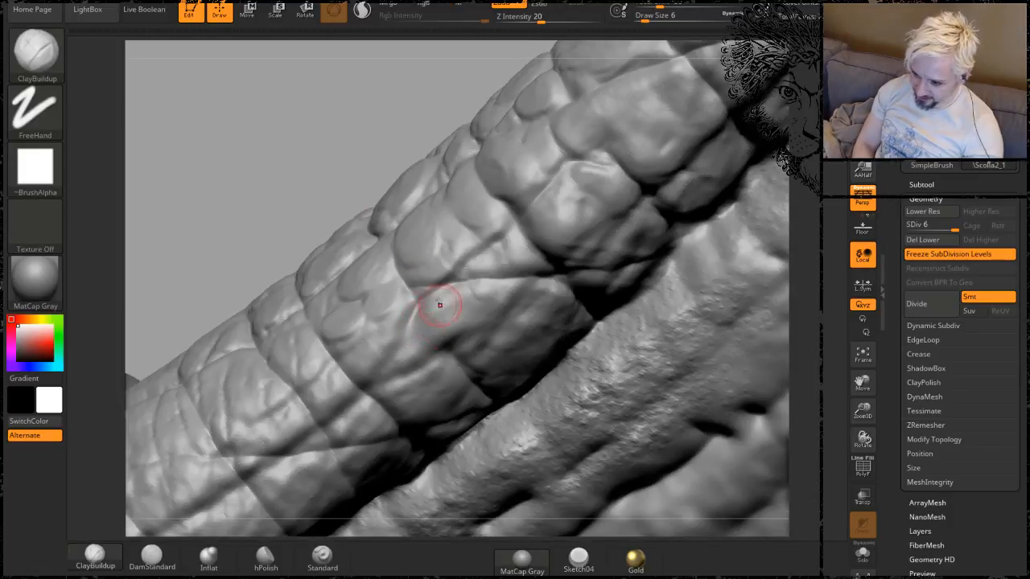
{"action": "key", "text": "shift"}
{"action": "left_click_drag", "start_coordinate": [249, 137], "coordinate": [238, 171]}
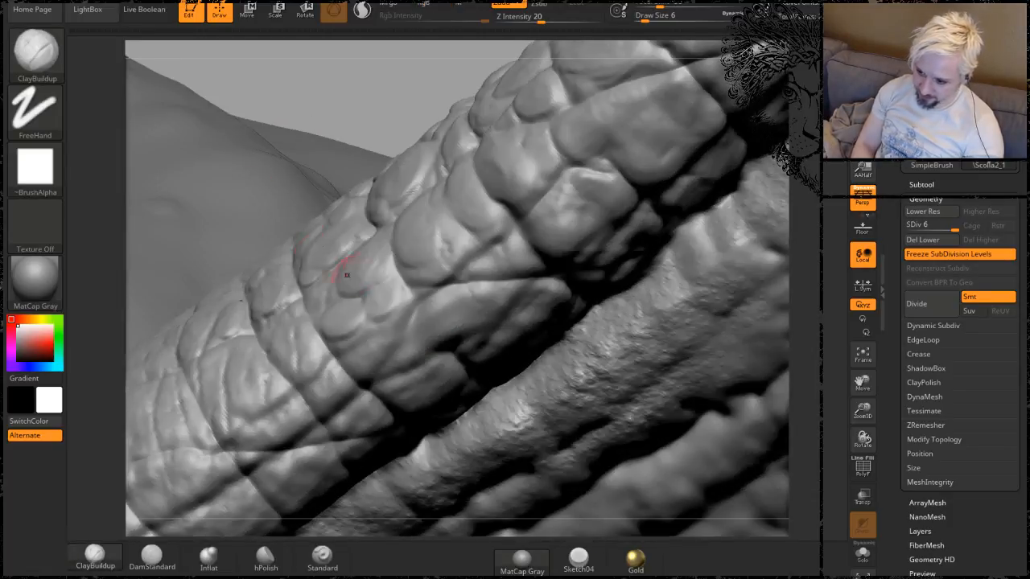
{"action": "key", "text": "shift"}
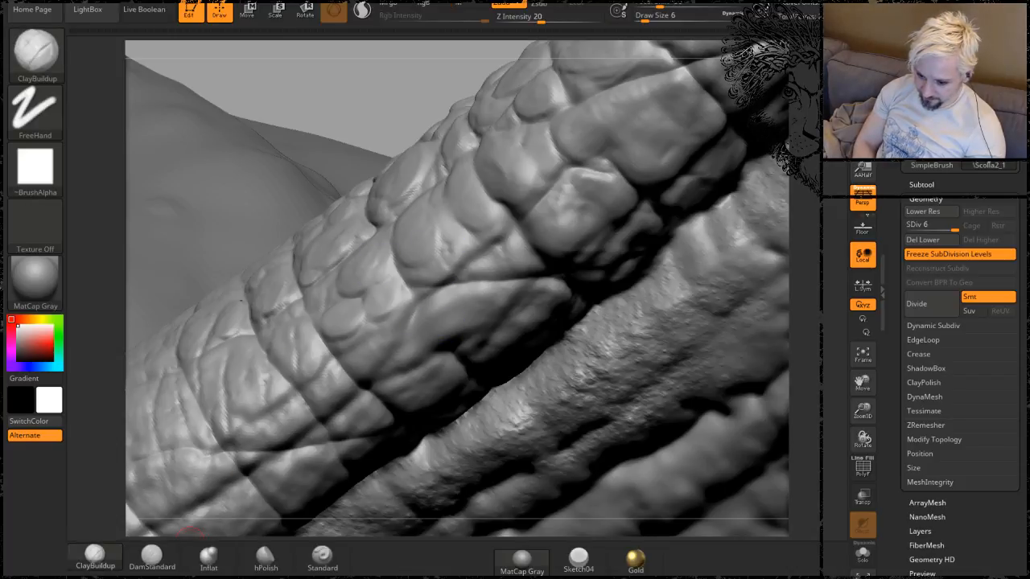
Define the outlines of the small rounded scales and deepen the creases around them with the DamStandard brush.
{"action": "left_click", "coordinate": [95, 555]}
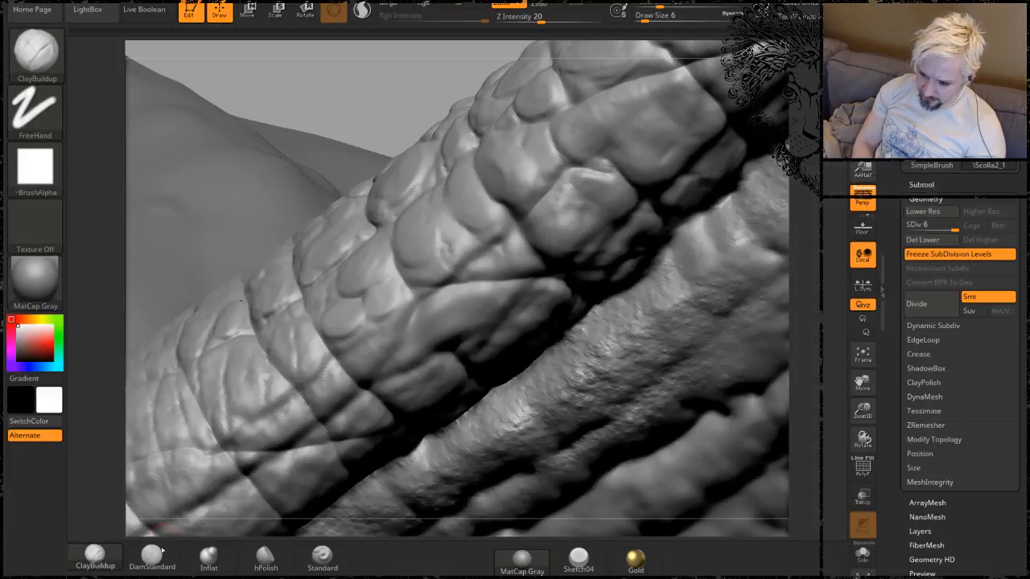
{"action": "left_click", "coordinate": [150, 556]}
{"action": "left_click_drag", "start_coordinate": [391, 92], "coordinate": [368, 276]}
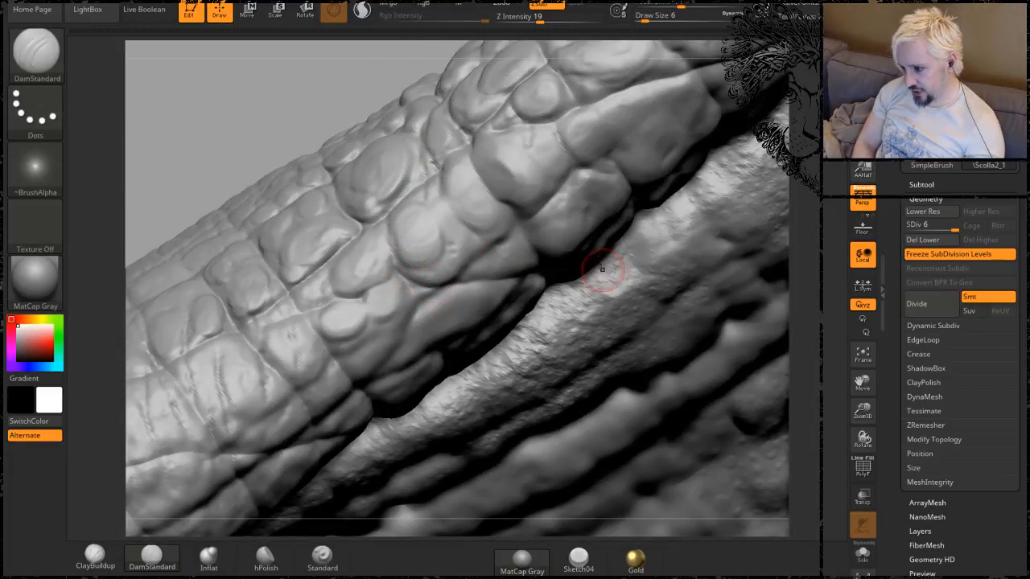
{"action": "left_click_drag", "start_coordinate": [252, 101], "coordinate": [298, 138]}
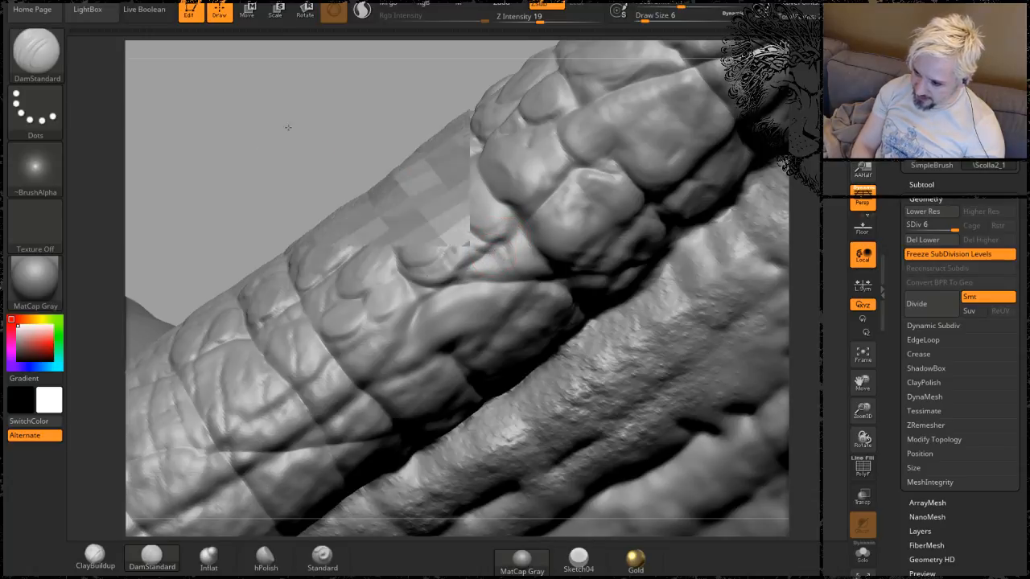
{"action": "mouse_move", "coordinate": [288, 125]}
{"action": "left_mouse_down"}
{"action": "mouse_move", "coordinate": [363, 347]}
{"action": "mouse_move", "coordinate": [368, 309]}
{"action": "mouse_move", "coordinate": [346, 336]}
{"action": "left_mouse_up"}
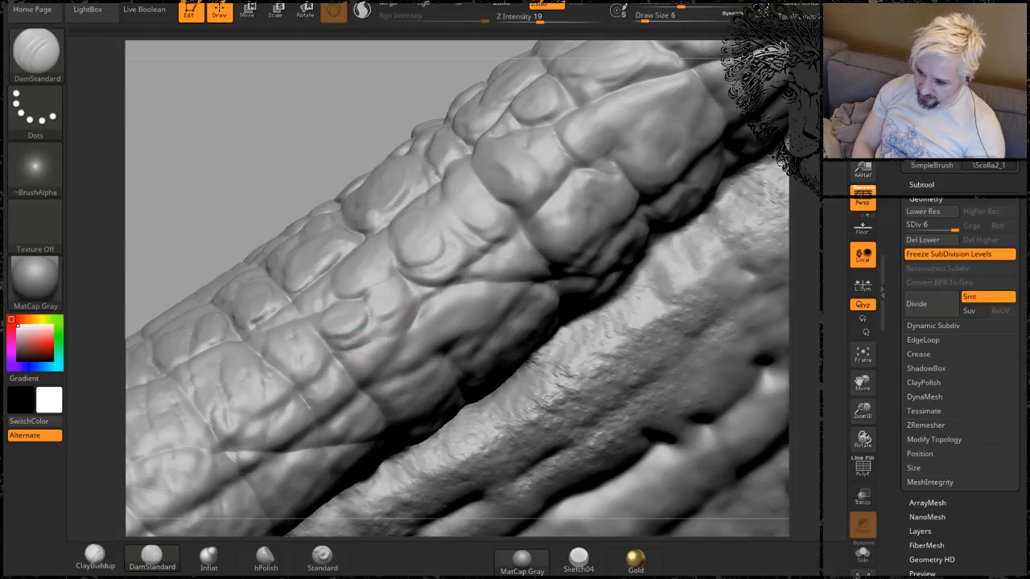
{"action": "left_click_drag", "start_coordinate": [400, 338], "coordinate": [346, 349]}
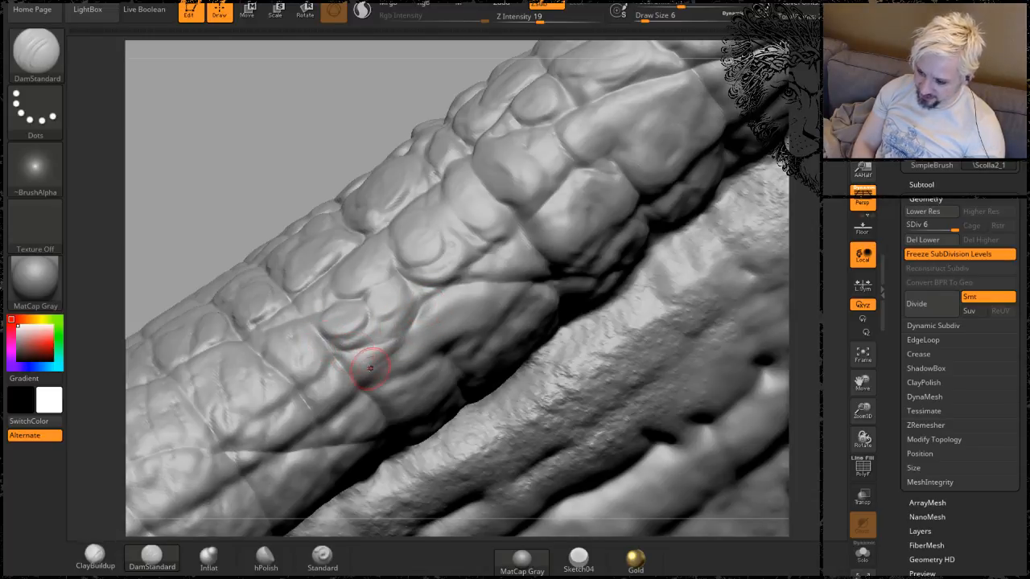
Carve folds into the large rib scale and separate the cluster of small scales beside it with DamStandard.
{"action": "mouse_move", "coordinate": [217, 166]}
{"action": "left_mouse_down"}
{"action": "mouse_move", "coordinate": [245, 124]}
{"action": "mouse_move", "coordinate": [451, 332]}
{"action": "left_mouse_up"}
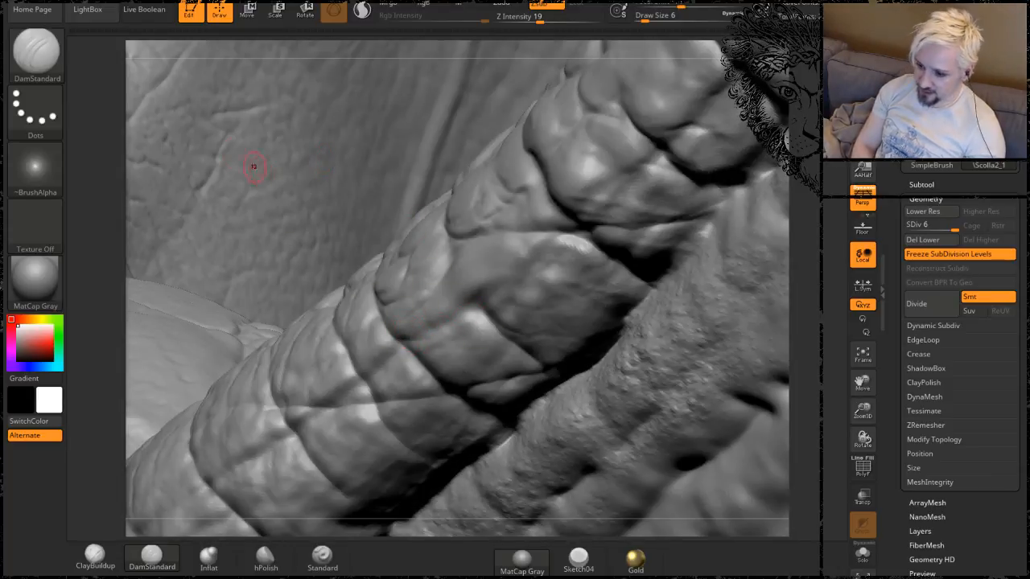
{"action": "left_click_drag", "start_coordinate": [411, 47], "coordinate": [448, 341]}
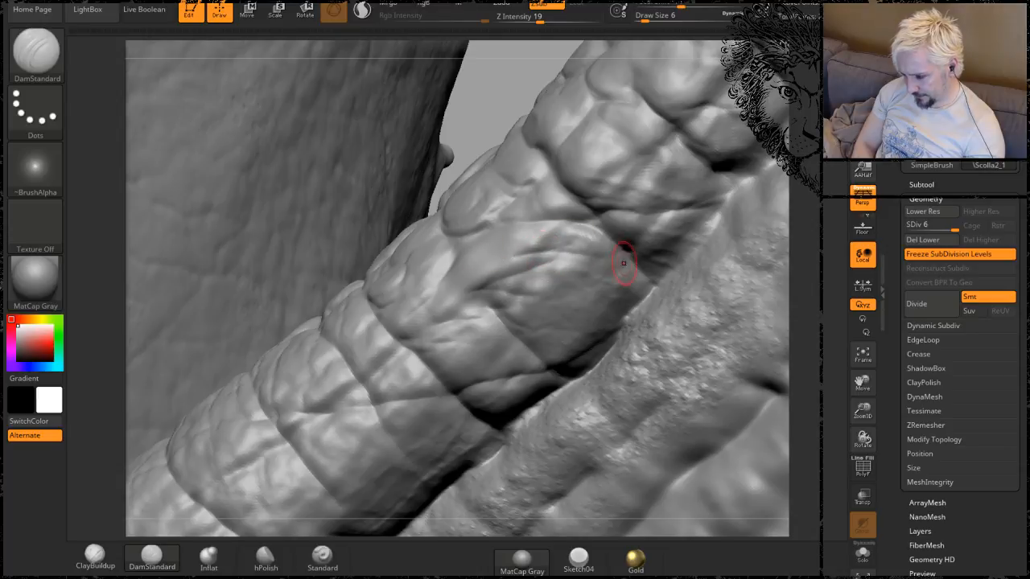
{"action": "left_click_drag", "start_coordinate": [495, 71], "coordinate": [483, 129]}
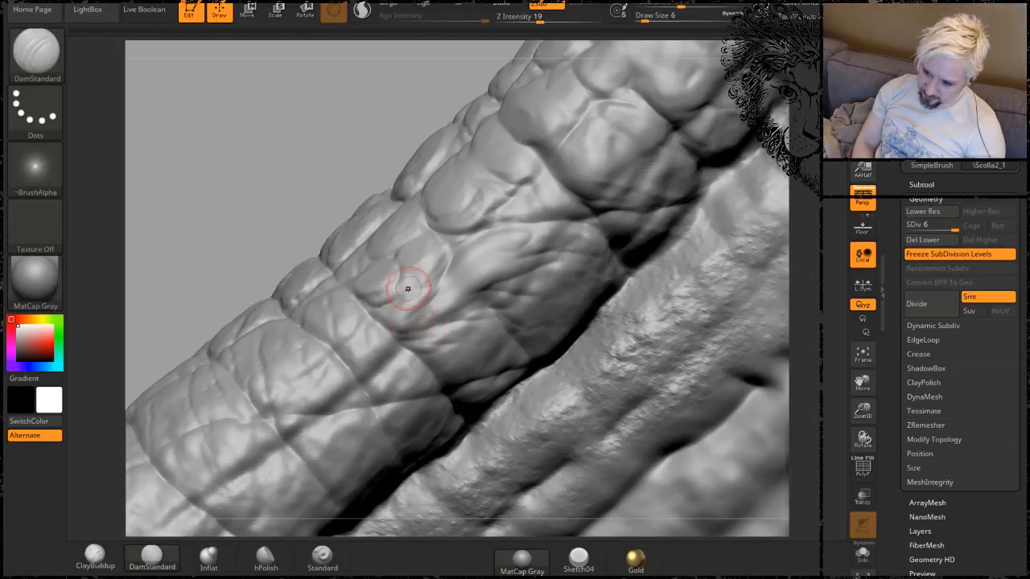
Smooth the junction below the small scale cluster, bridge it with ClayBuildup and recut its creases with DamStandard.
{"action": "key", "text": "shift"}
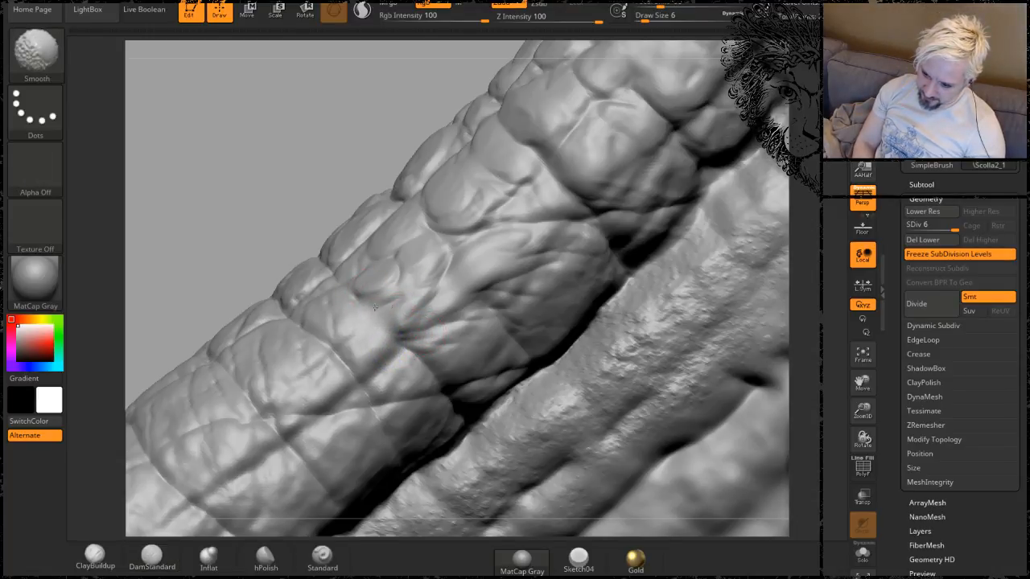
{"action": "right_click_drag", "start_coordinate": [263, 482], "coordinate": [230, 510]}
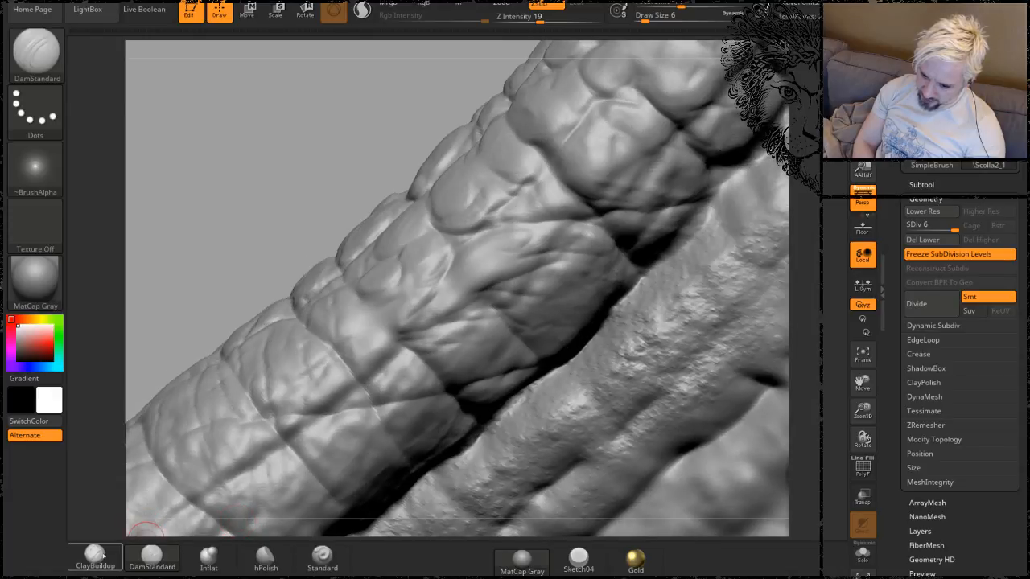
{"action": "left_click", "coordinate": [100, 555]}
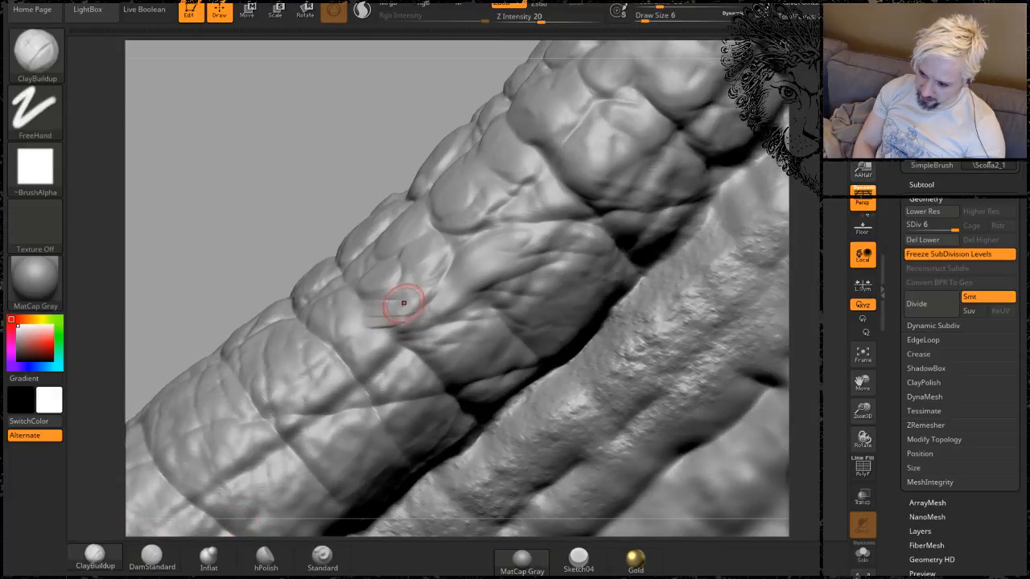
{"action": "mouse_move", "coordinate": [404, 302]}
{"action": "left_mouse_down"}
{"action": "mouse_move", "coordinate": [343, 314]}
{"action": "mouse_move", "coordinate": [386, 327]}
{"action": "left_mouse_up"}
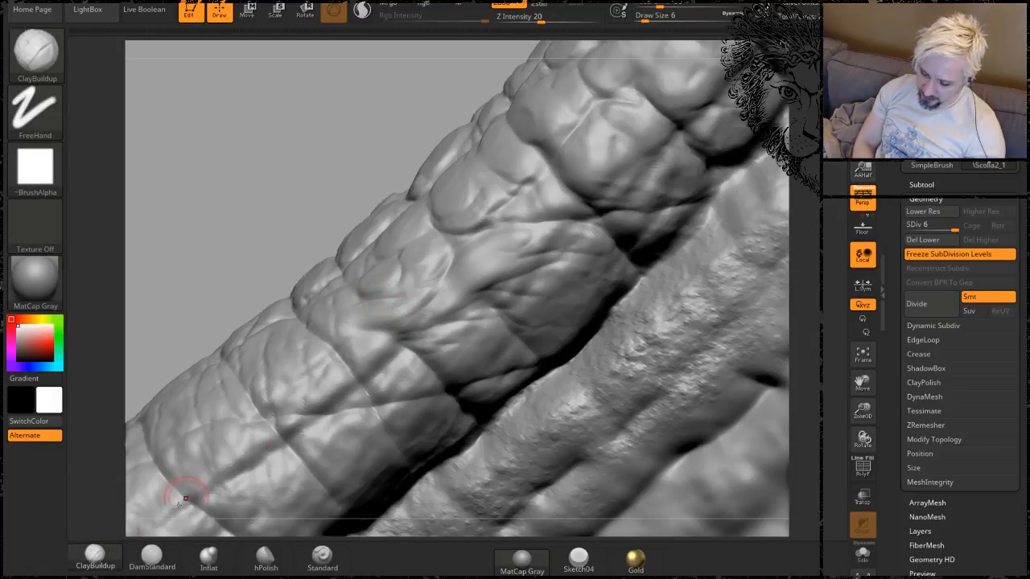
{"action": "left_click", "coordinate": [150, 561]}
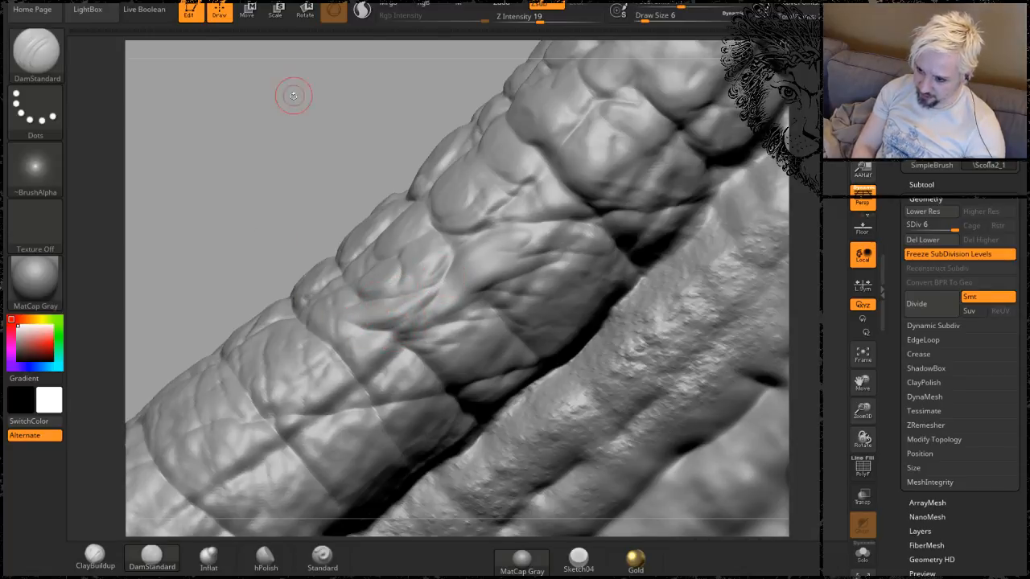
Refine the creases below the small scale cluster and around the large wrinkled rib scale with DamStandard.
{"action": "left_click_drag", "start_coordinate": [294, 95], "coordinate": [298, 141]}
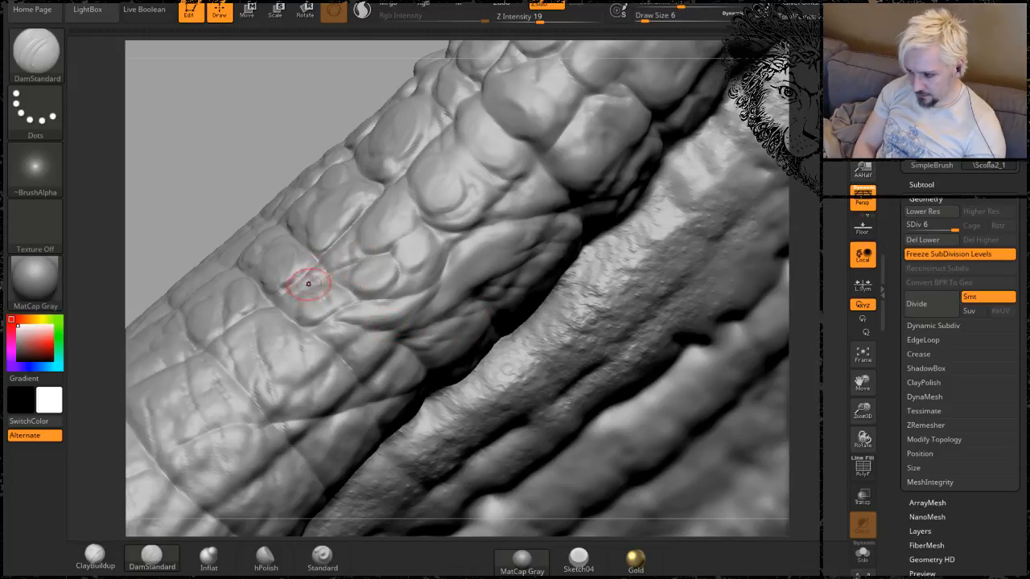
{"action": "mouse_move", "coordinate": [253, 99]}
{"action": "left_mouse_down"}
{"action": "mouse_move", "coordinate": [252, 88]}
{"action": "mouse_move", "coordinate": [284, 94]}
{"action": "left_mouse_up"}
{"action": "mouse_move", "coordinate": [294, 190]}
{"action": "left_mouse_down"}
{"action": "mouse_move", "coordinate": [269, 115]}
{"action": "mouse_move", "coordinate": [226, 101]}
{"action": "mouse_move", "coordinate": [226, 79]}
{"action": "left_mouse_up"}
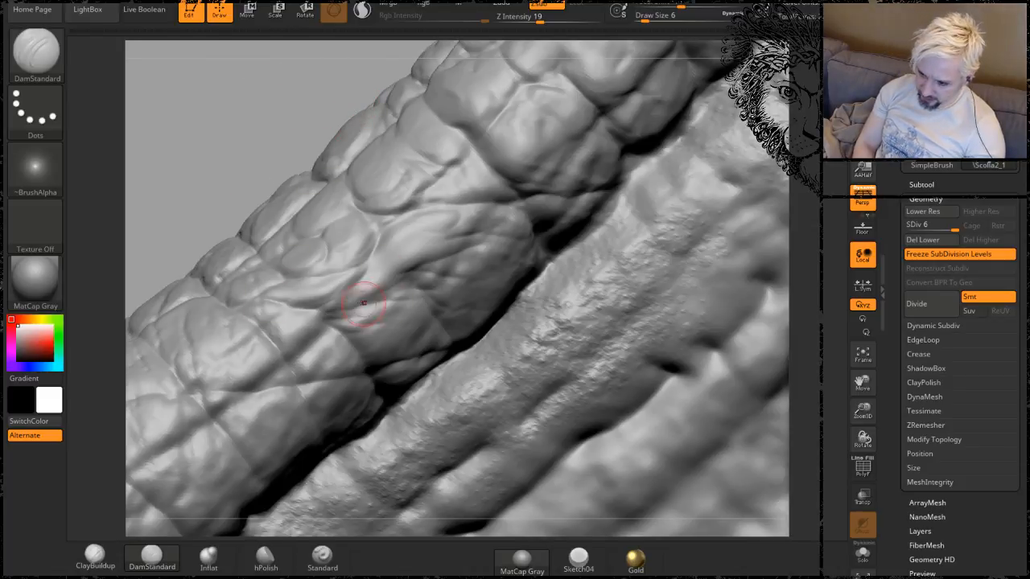
{"action": "left_click_drag", "start_coordinate": [245, 96], "coordinate": [236, 85]}
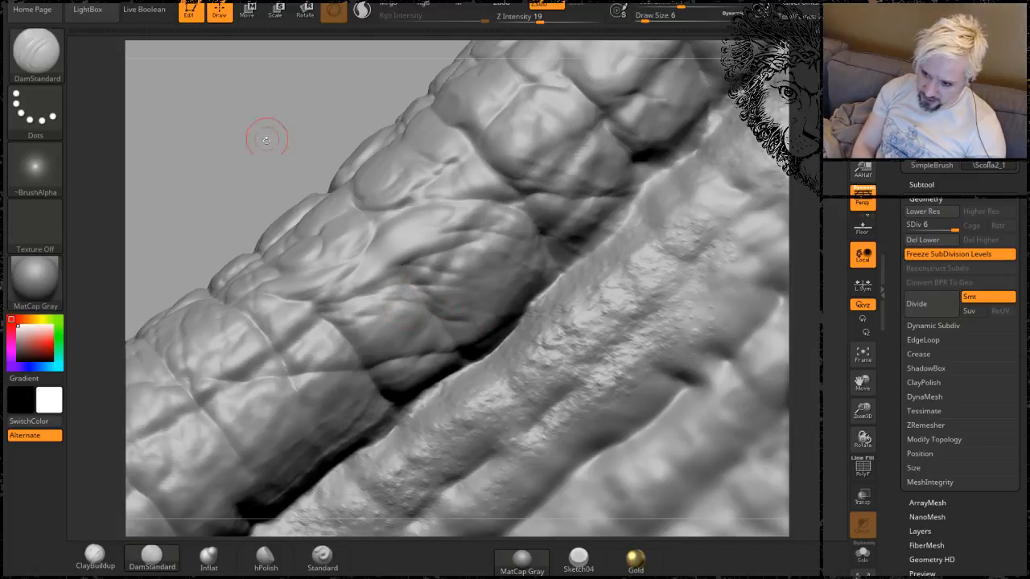
{"action": "left_click_drag", "start_coordinate": [265, 143], "coordinate": [256, 153]}
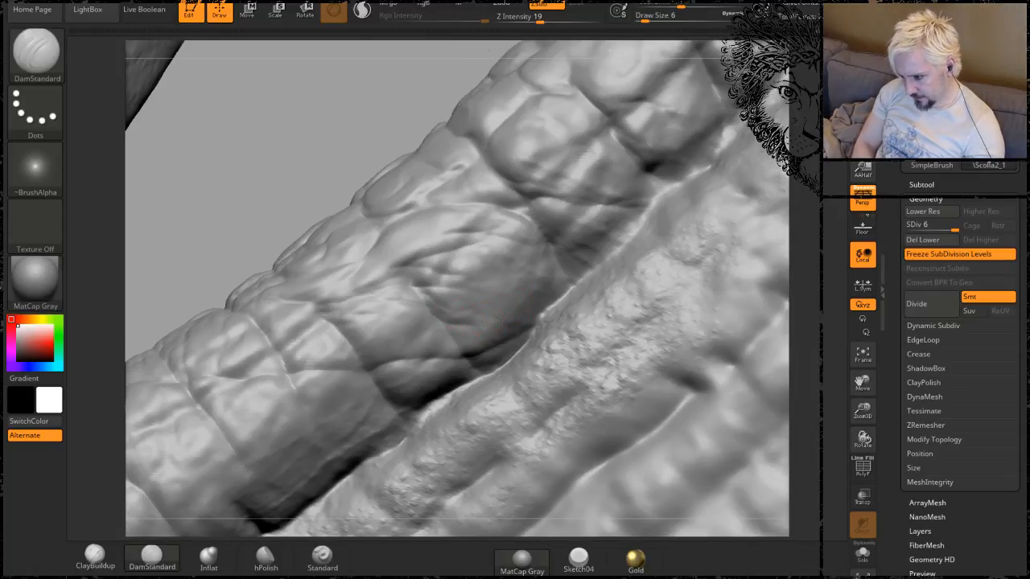
{"action": "key", "text": "b"}
{"action": "key", "text": "r"}
{"action": "key", "text": "a"}
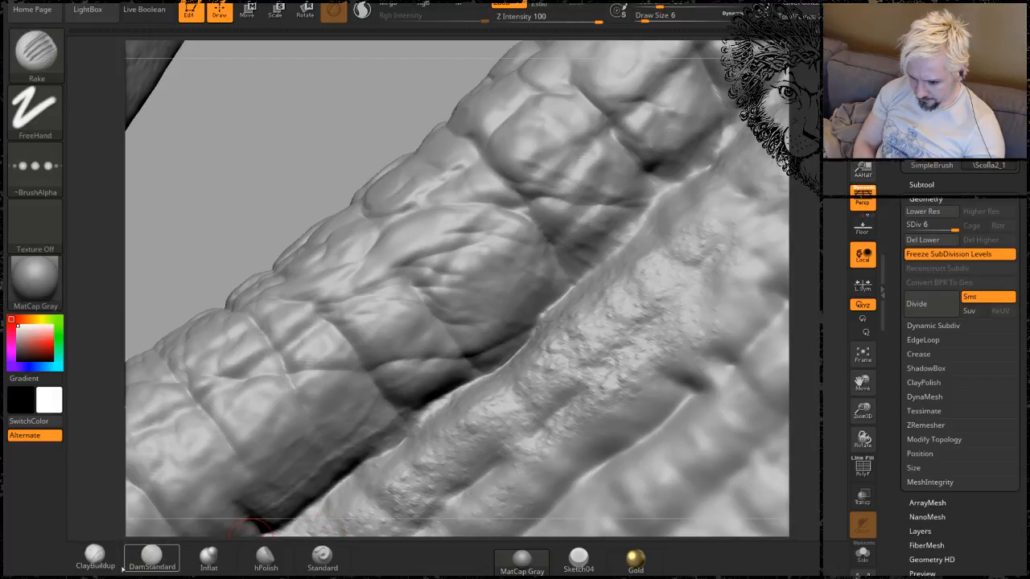
Build up small bumps on the lower half of the large wrinkled rib scale with ClayBuildup and smooth them into the surface.
{"action": "left_click", "coordinate": [119, 565]}
{"action": "left_click_drag", "start_coordinate": [475, 343], "coordinate": [475, 336]}
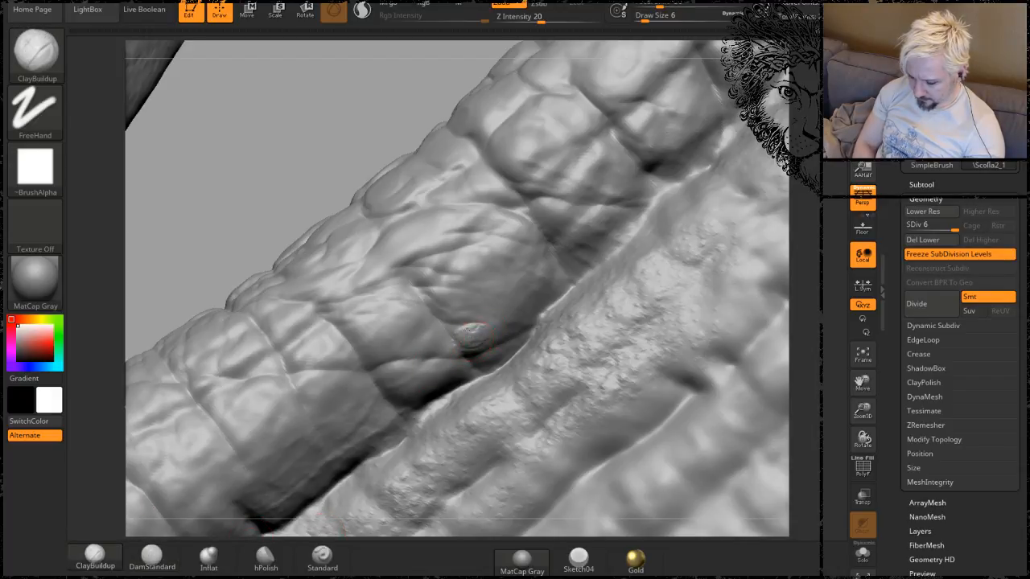
{"action": "mouse_move", "coordinate": [475, 300]}
{"action": "left_mouse_down"}
{"action": "mouse_move", "coordinate": [465, 305]}
{"action": "mouse_move", "coordinate": [476, 303]}
{"action": "mouse_move", "coordinate": [484, 269]}
{"action": "left_mouse_up"}
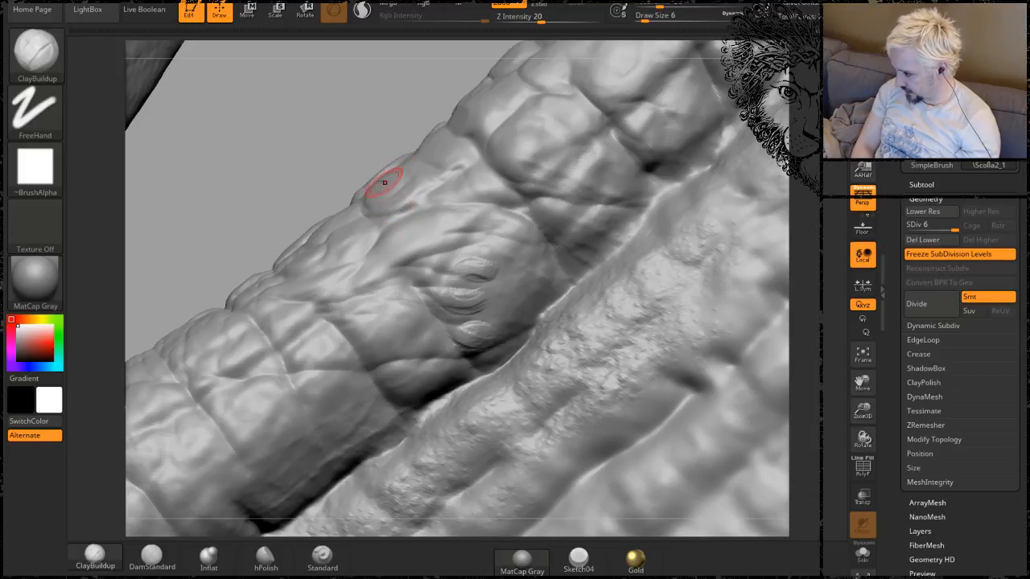
{"action": "key", "text": "shift"}
{"action": "mouse_move", "coordinate": [482, 267]}
{"action": "left_mouse_down", "text": "shift"}
{"action": "mouse_move", "coordinate": [466, 338]}
{"action": "mouse_move", "coordinate": [515, 290]}
{"action": "left_mouse_up", "text": "shift"}
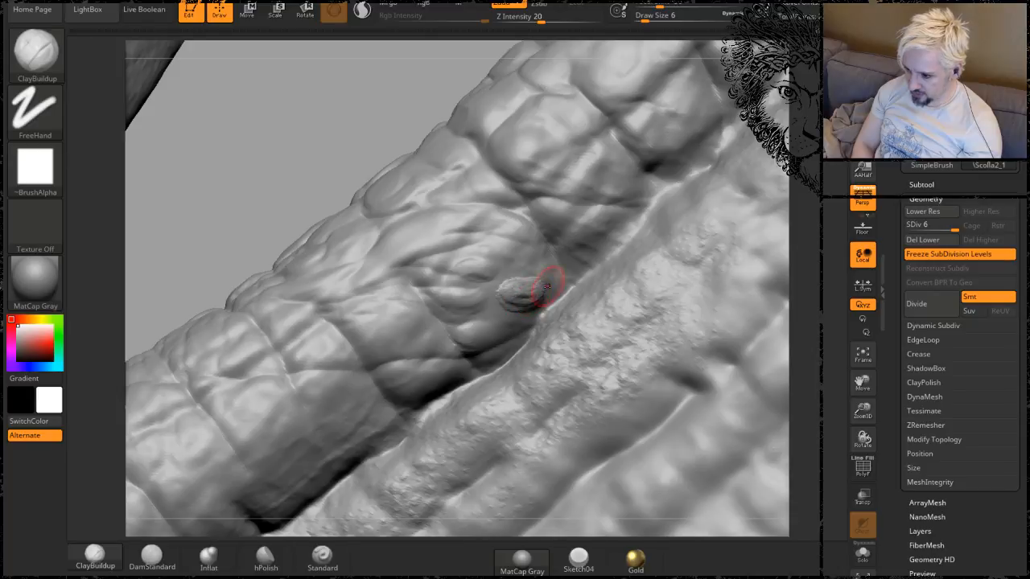
{"action": "key", "text": "shift"}
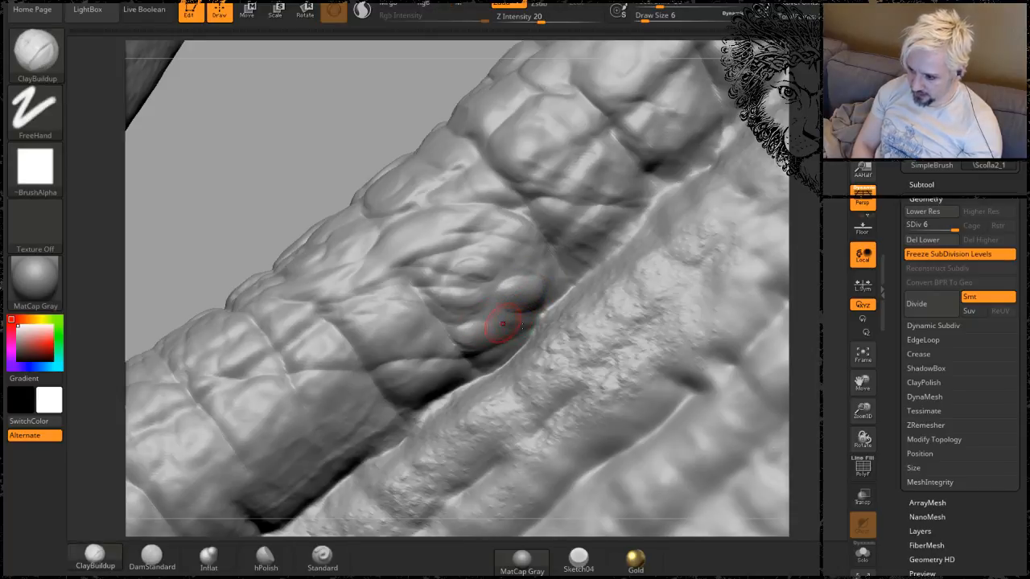
{"action": "key", "text": "shift"}
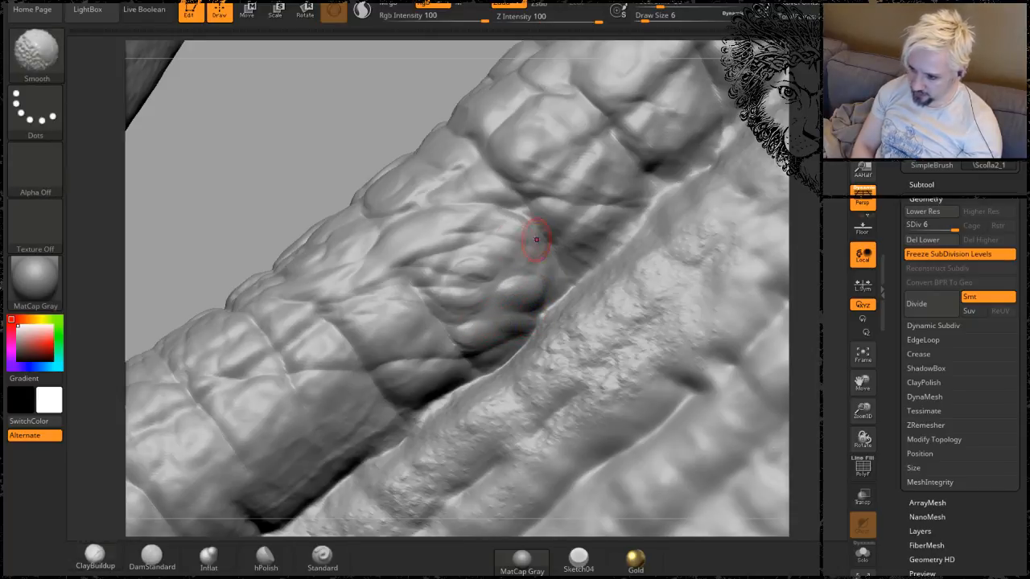
{"action": "key", "text": "shift"}
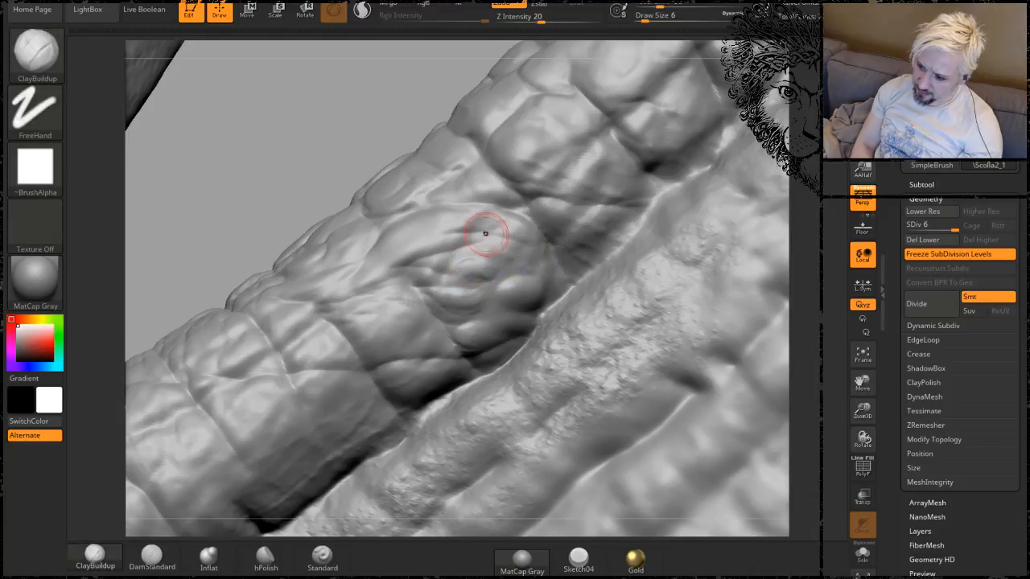
Smooth and raise more small bumps in the middle of the wrinkled rib scale, separating them with DamStandard creases.
{"action": "left_click_drag", "start_coordinate": [359, 118], "coordinate": [395, 150]}
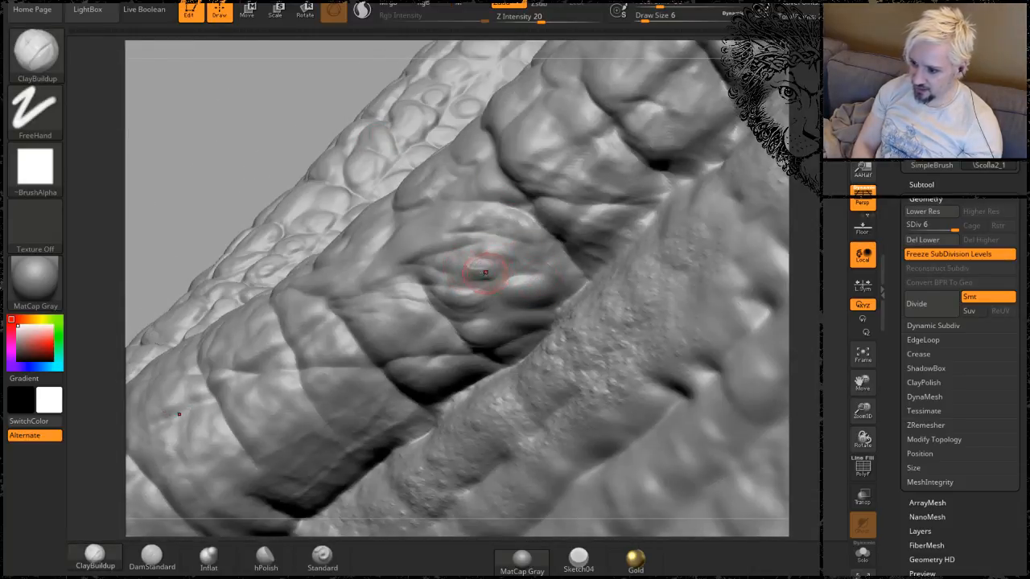
{"action": "left_click_drag", "start_coordinate": [487, 263], "coordinate": [508, 231], "text": "shift"}
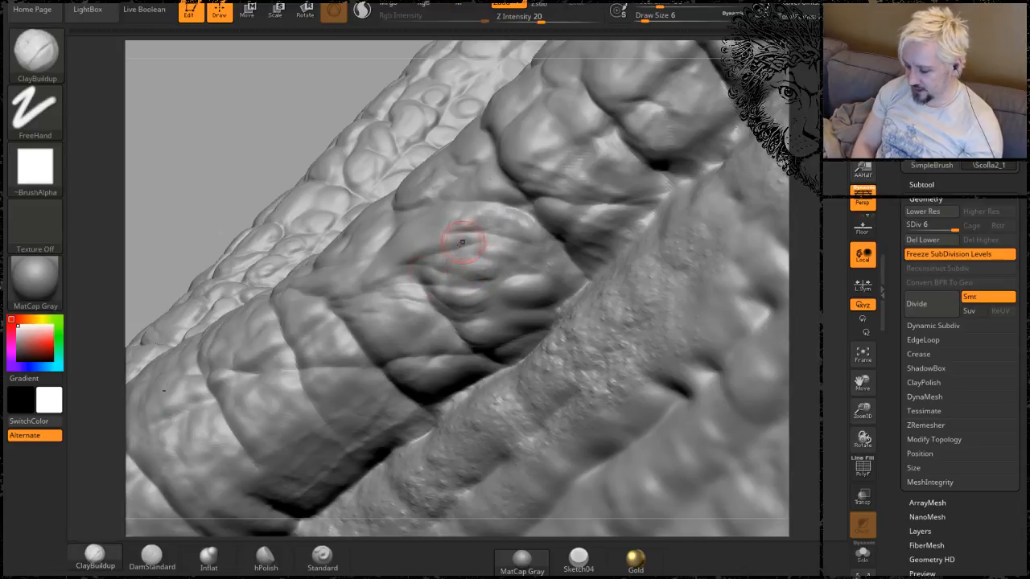
{"action": "left_click", "coordinate": [150, 560]}
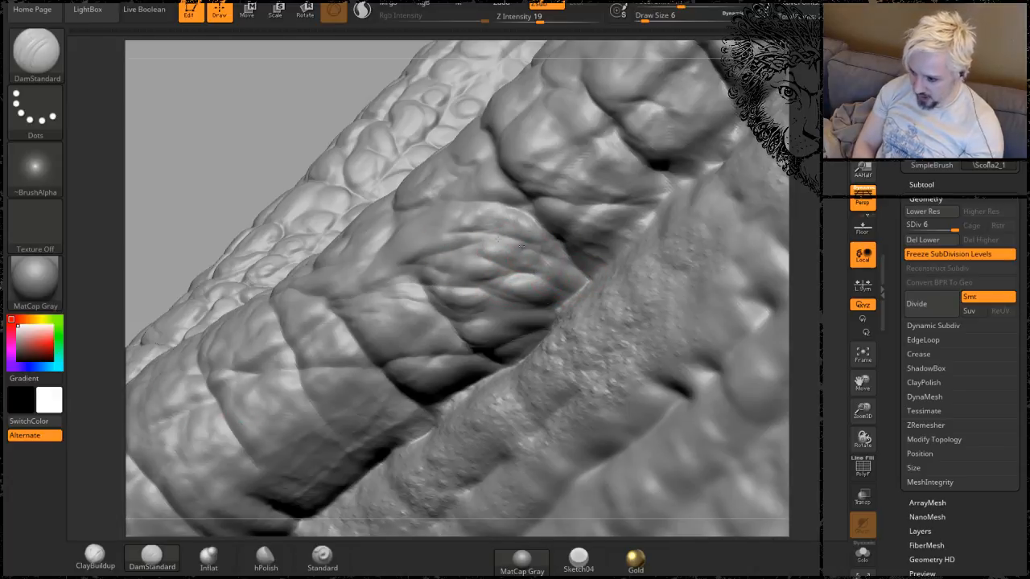
{"action": "left_click_drag", "start_coordinate": [217, 97], "coordinate": [406, 197]}
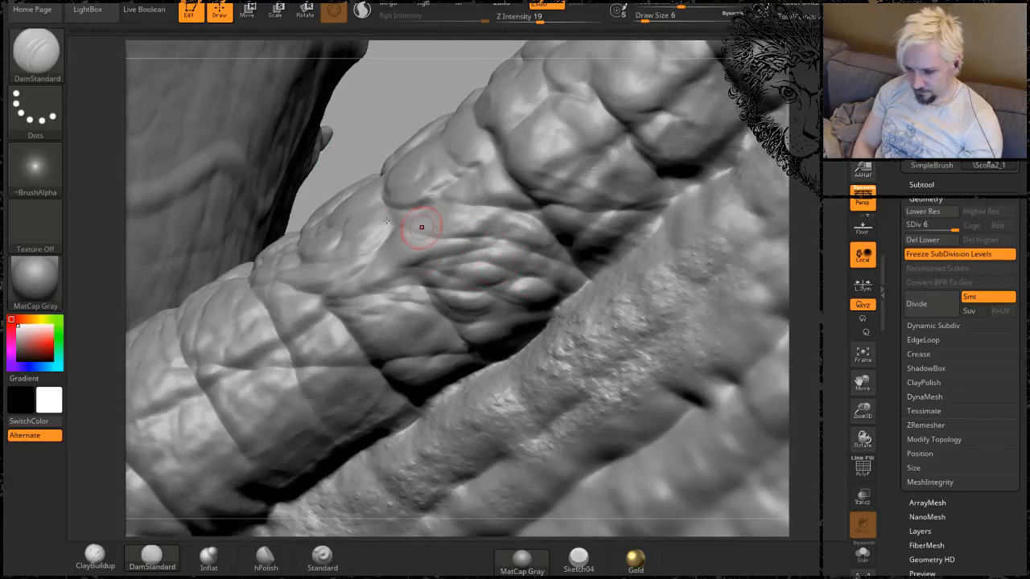
Review the scaled front rib of the ear against the whole head and from closer angles.
{"action": "left_click_drag", "start_coordinate": [402, 131], "coordinate": [398, 64], "text": "alt"}
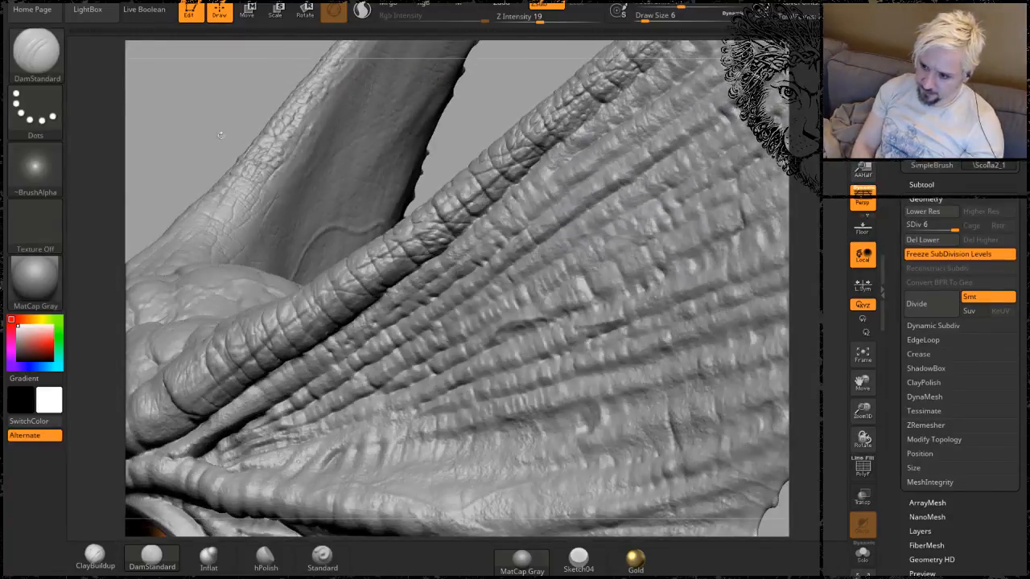
{"action": "left_click_drag", "start_coordinate": [208, 108], "coordinate": [246, 49], "text": "alt"}
{"action": "left_click_drag", "start_coordinate": [627, 245], "coordinate": [599, 171]}
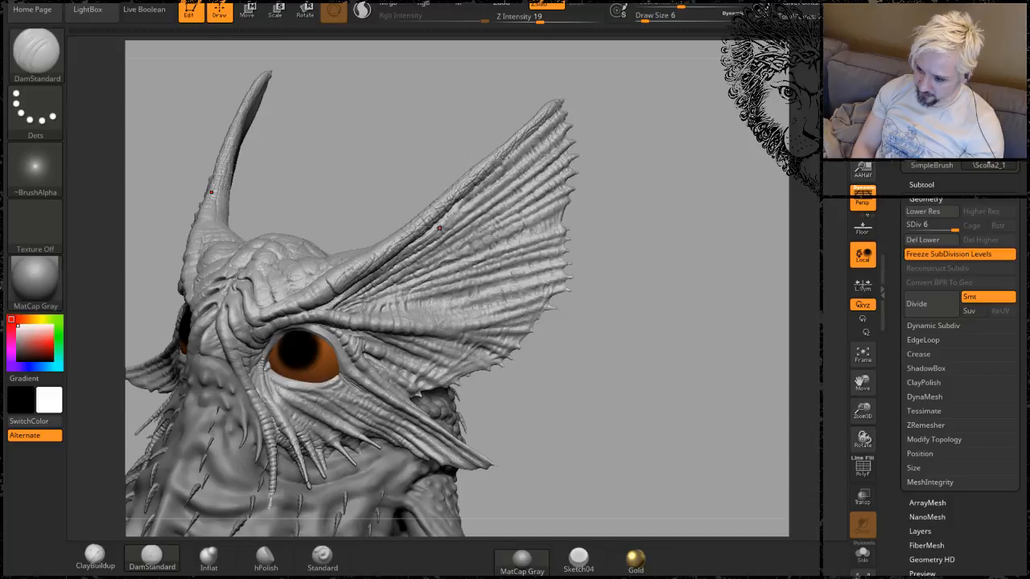
{"action": "left_click_drag", "start_coordinate": [418, 202], "coordinate": [396, 229]}
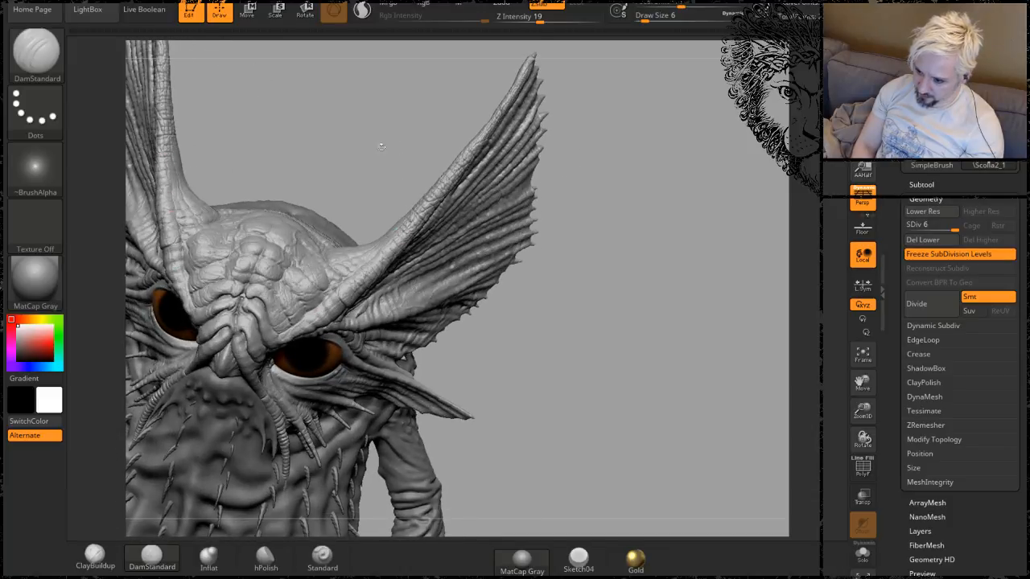
{"action": "left_click_drag", "start_coordinate": [391, 135], "coordinate": [480, 252]}
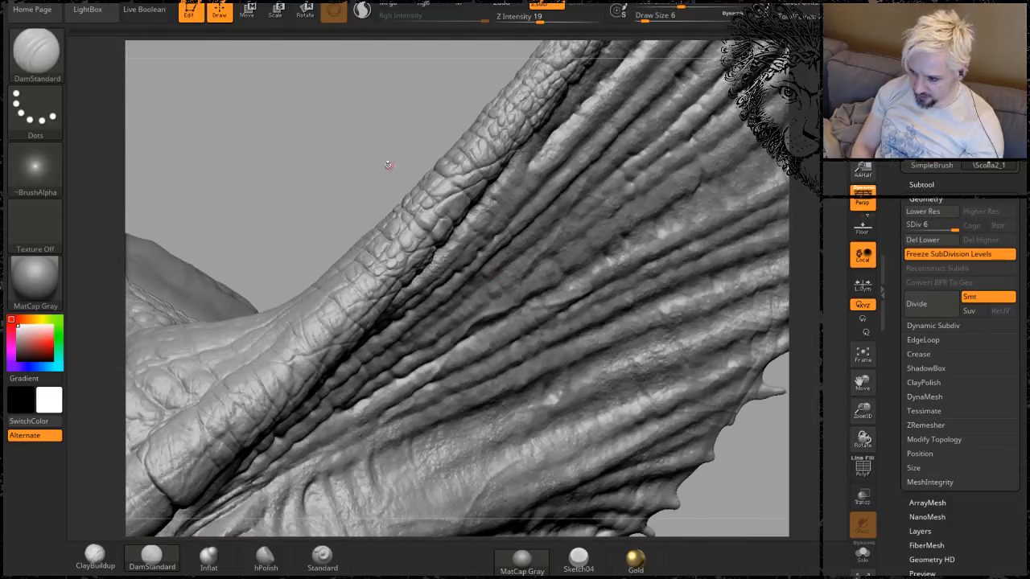
{"action": "left_click_drag", "start_coordinate": [330, 142], "coordinate": [384, 178]}
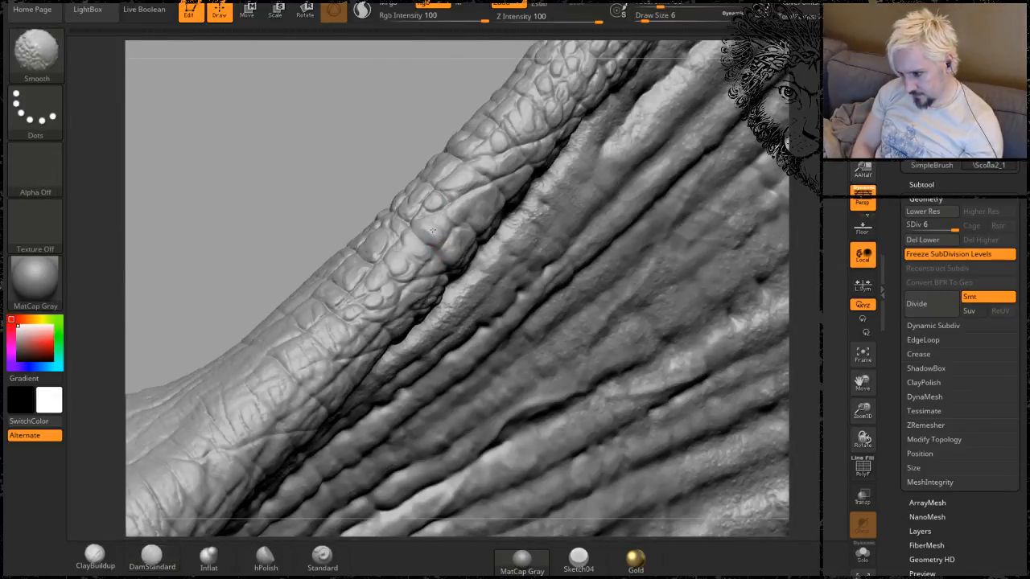
Sharpen the creases where the large smooth scales meet, just above the wrinkled rib scale, with DamStandard.
{"action": "left_click_drag", "start_coordinate": [270, 163], "coordinate": [326, 149]}
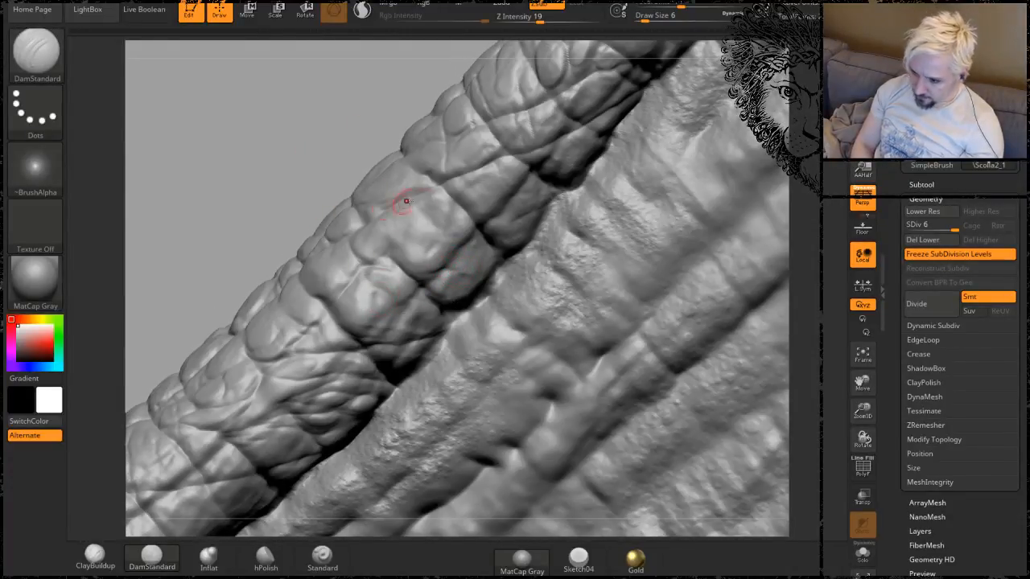
{"action": "mouse_move", "coordinate": [301, 149]}
{"action": "left_mouse_down"}
{"action": "mouse_move", "coordinate": [253, 153]}
{"action": "mouse_move", "coordinate": [193, 182]}
{"action": "mouse_move", "coordinate": [535, 207]}
{"action": "left_mouse_up"}
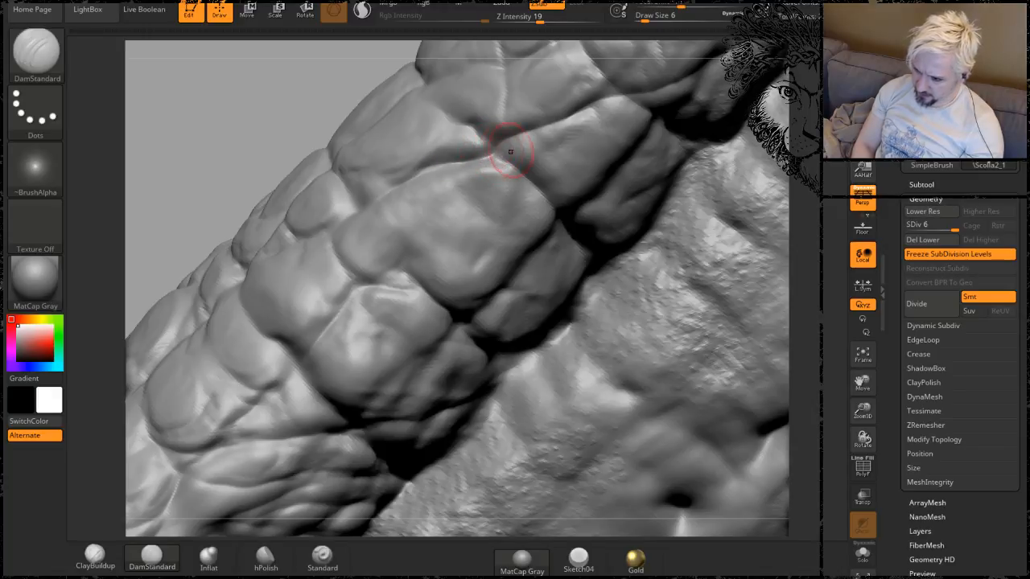
{"action": "left_click_drag", "start_coordinate": [511, 151], "coordinate": [540, 129]}
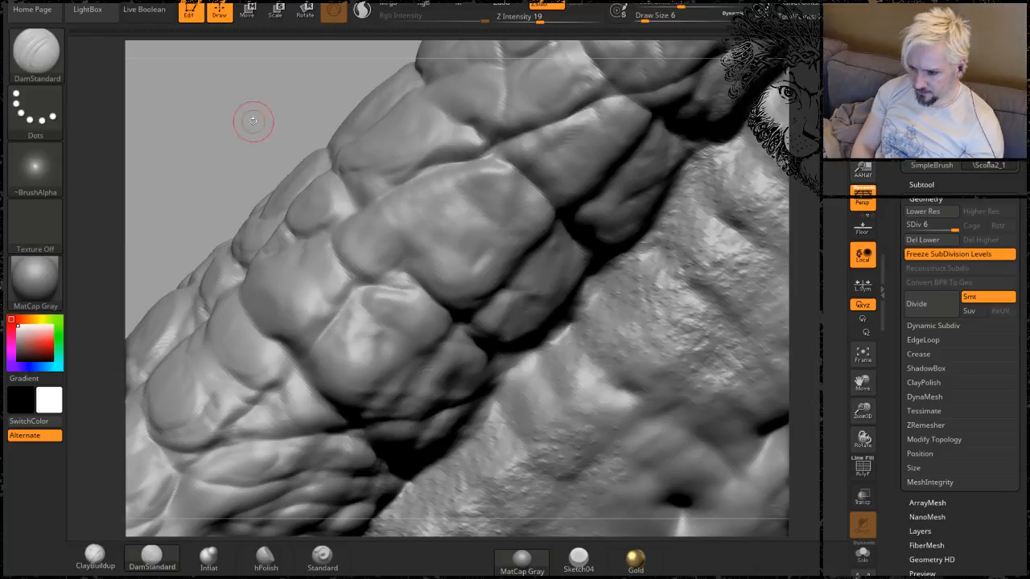
{"action": "left_click_drag", "start_coordinate": [252, 120], "coordinate": [281, 143]}
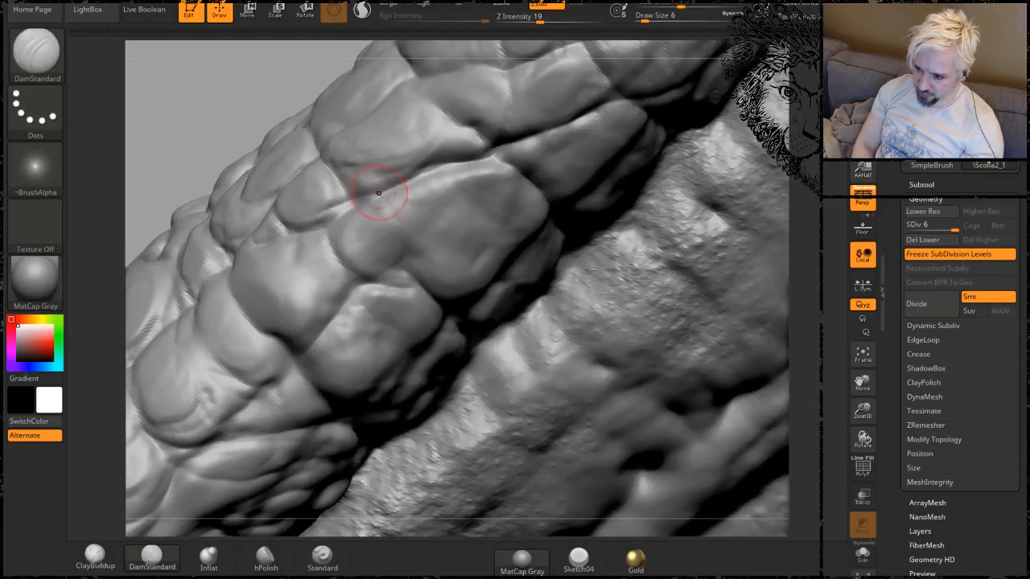
{"action": "mouse_move", "coordinate": [246, 119]}
{"action": "left_mouse_down"}
{"action": "mouse_move", "coordinate": [283, 114]}
{"action": "mouse_move", "coordinate": [362, 235]}
{"action": "left_mouse_up"}
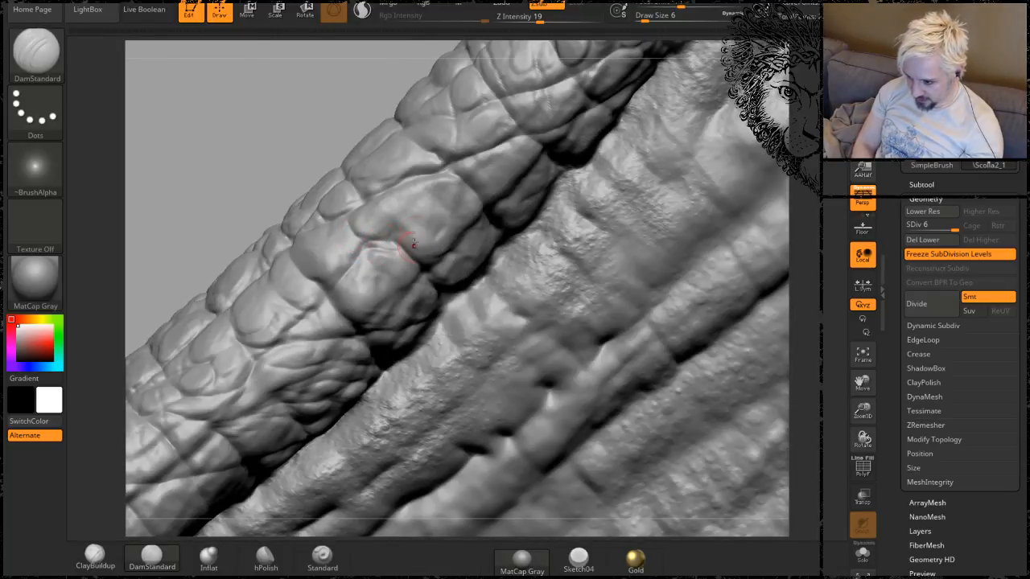
Carve folds into the side scales bordering the ear membrane and deepen the creases between them with DamStandard.
{"action": "left_click_drag", "start_coordinate": [310, 111], "coordinate": [380, 158]}
{"action": "left_click_drag", "start_coordinate": [231, 167], "coordinate": [459, 292]}
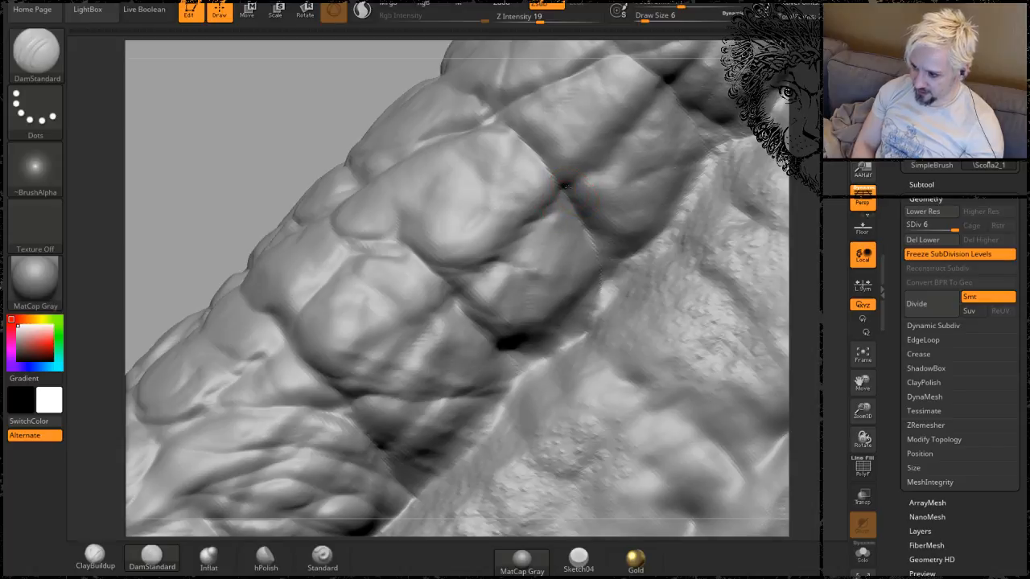
{"action": "left_click_drag", "start_coordinate": [315, 132], "coordinate": [466, 144]}
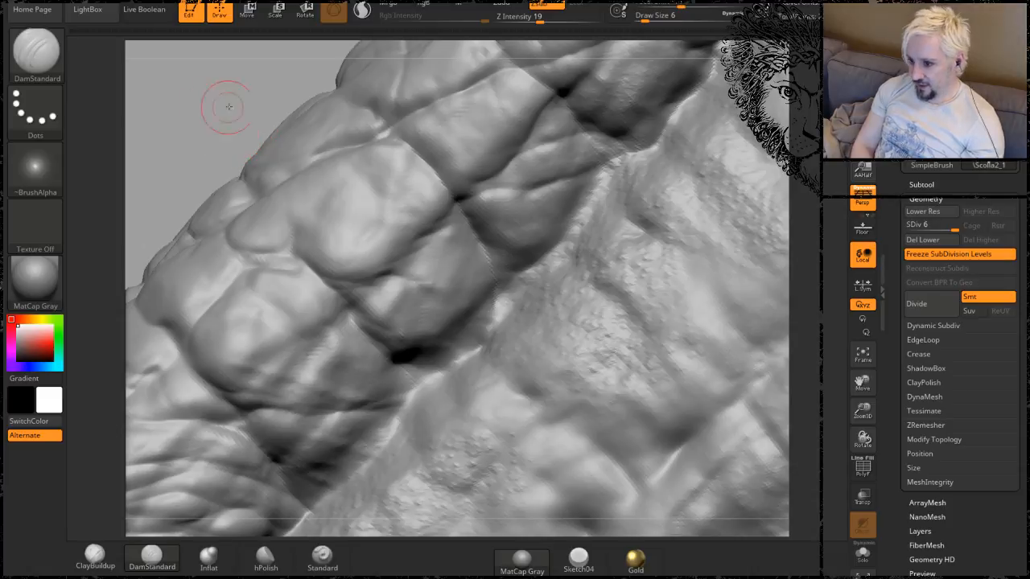
{"action": "mouse_move", "coordinate": [225, 104]}
{"action": "left_mouse_down"}
{"action": "mouse_move", "coordinate": [214, 119]}
{"action": "mouse_move", "coordinate": [230, 98]}
{"action": "left_mouse_up"}
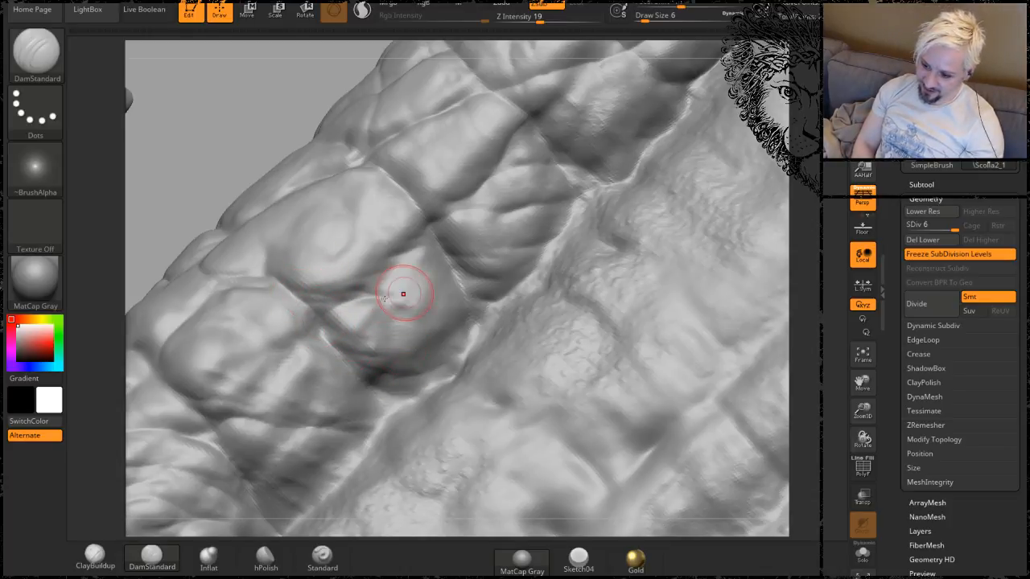
{"action": "left_click_drag", "start_coordinate": [183, 125], "coordinate": [300, 94], "text": "alt"}
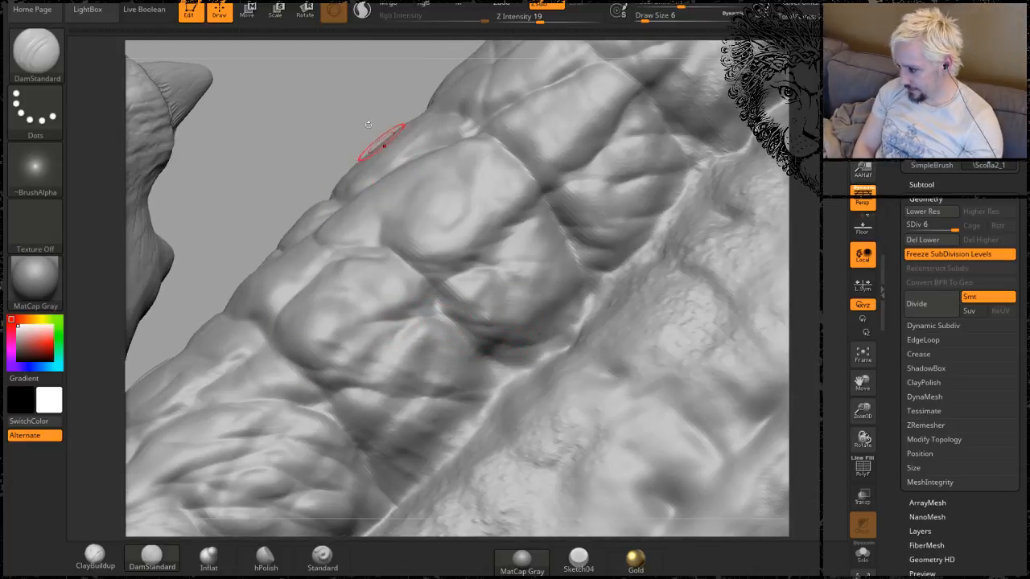
{"action": "mouse_move", "coordinate": [358, 99]}
{"action": "left_mouse_down"}
{"action": "mouse_move", "coordinate": [320, 136]}
{"action": "mouse_move", "coordinate": [338, 114]}
{"action": "left_mouse_up"}
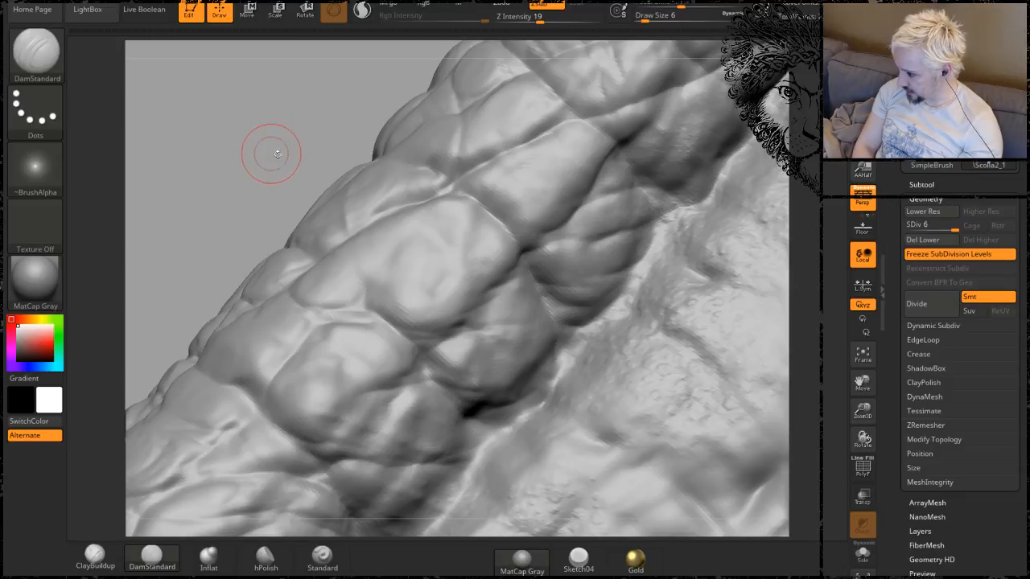
{"action": "mouse_move", "coordinate": [275, 156]}
{"action": "left_mouse_down"}
{"action": "mouse_move", "coordinate": [269, 177]}
{"action": "mouse_move", "coordinate": [265, 168]}
{"action": "mouse_move", "coordinate": [214, 172]}
{"action": "mouse_move", "coordinate": [232, 202]}
{"action": "mouse_move", "coordinate": [211, 147]}
{"action": "mouse_move", "coordinate": [278, 173]}
{"action": "left_mouse_up"}
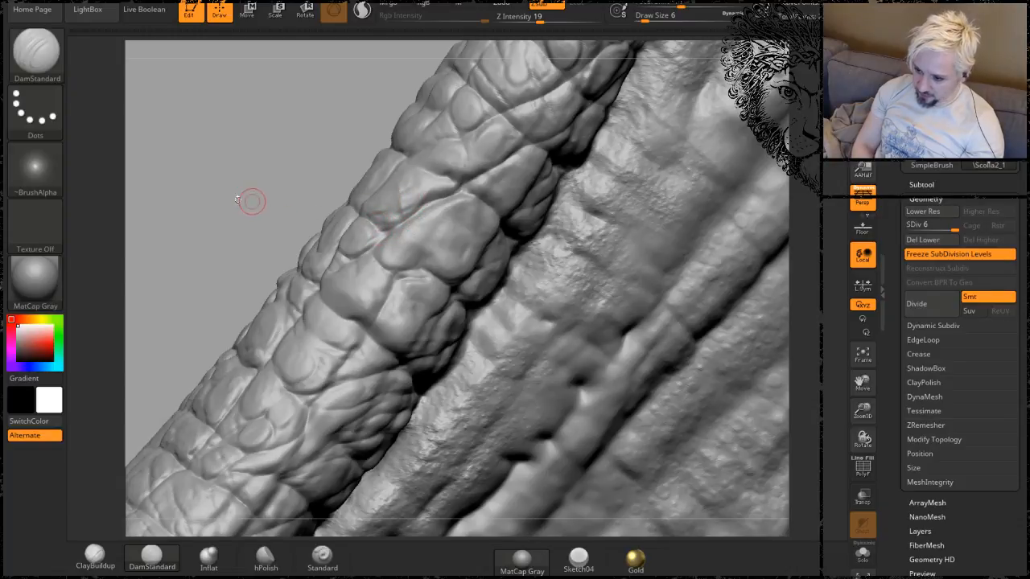
Define the rounded scales on the rib's front face and recut the creases between them with DamStandard.
{"action": "left_click_drag", "start_coordinate": [249, 202], "coordinate": [307, 166]}
{"action": "left_click_drag", "start_coordinate": [297, 225], "coordinate": [378, 241]}
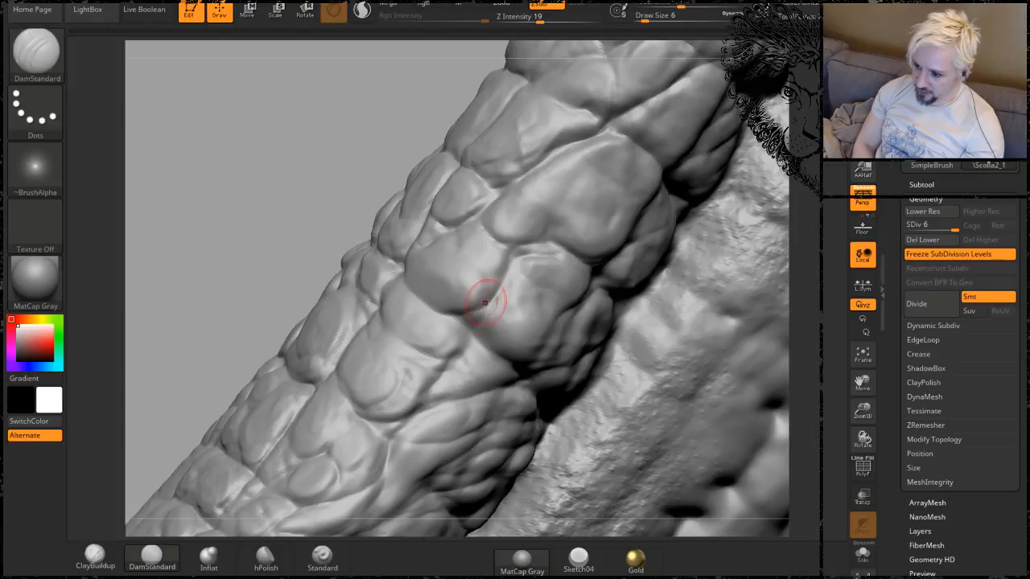
{"action": "left_click_drag", "start_coordinate": [196, 223], "coordinate": [271, 156]}
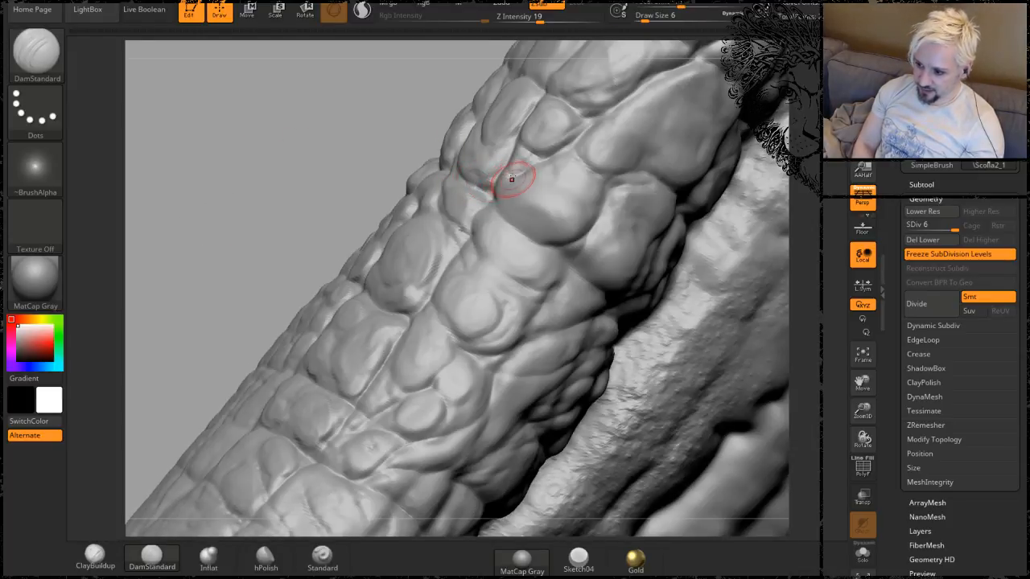
{"action": "left_click_drag", "start_coordinate": [276, 142], "coordinate": [494, 192]}
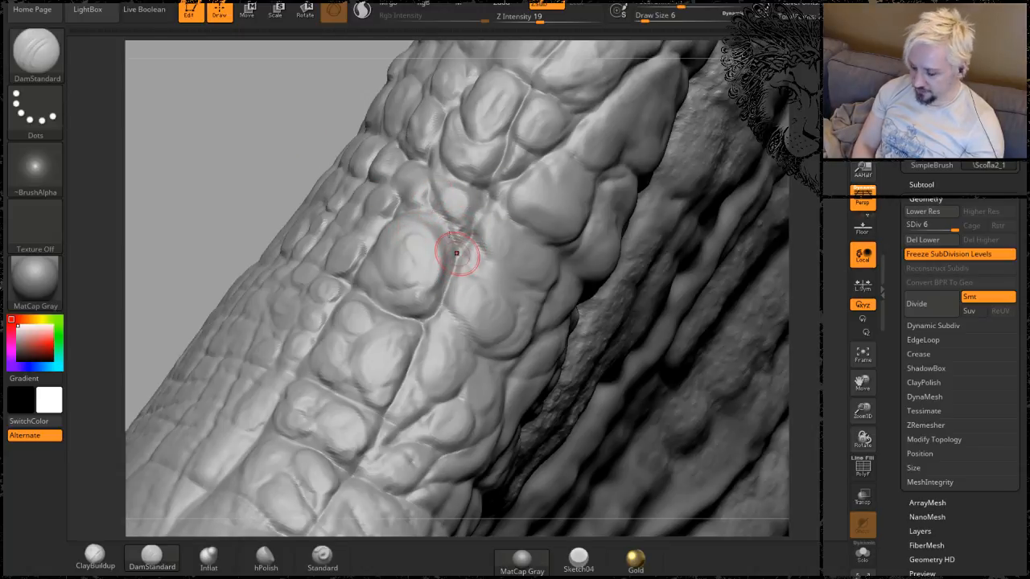
{"action": "left_click_drag", "start_coordinate": [235, 198], "coordinate": [251, 113]}
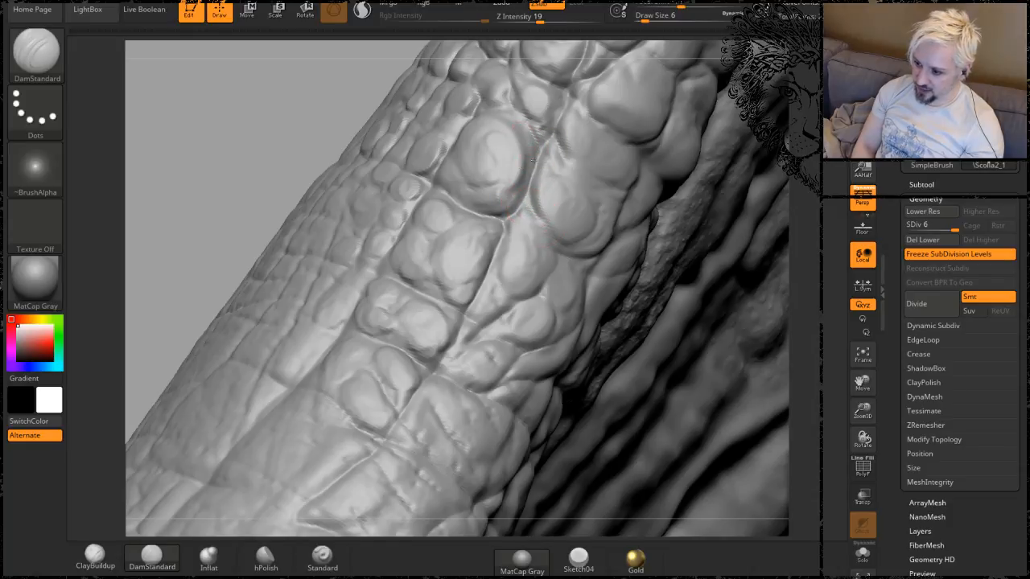
Recut the creases between the rounded scales and the small side scales where the rib turns toward the membrane, using DamStandard.
{"action": "key", "text": "shift+d"}
{"action": "key", "text": "d"}
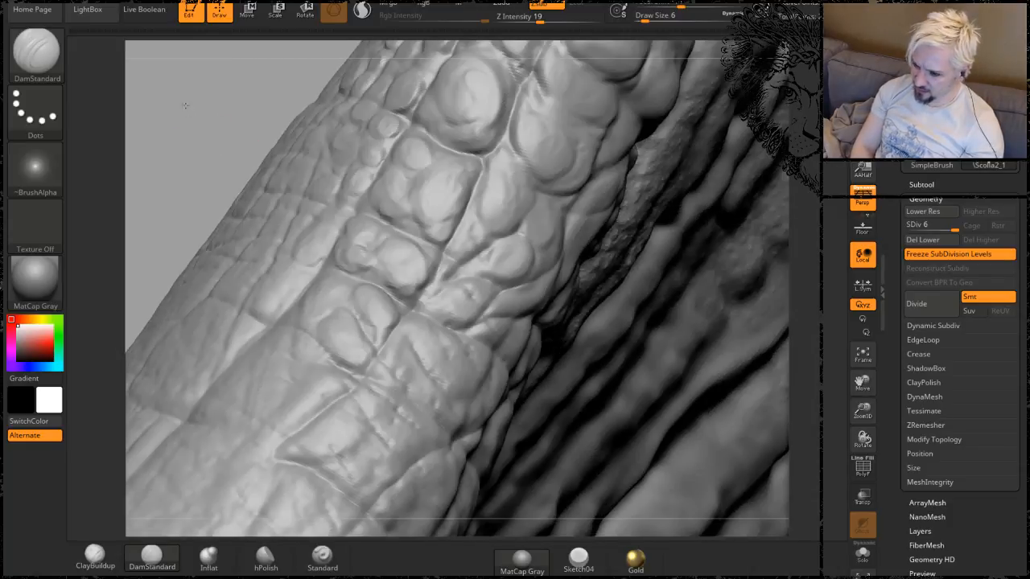
{"action": "left_click_drag", "start_coordinate": [209, 140], "coordinate": [566, 143]}
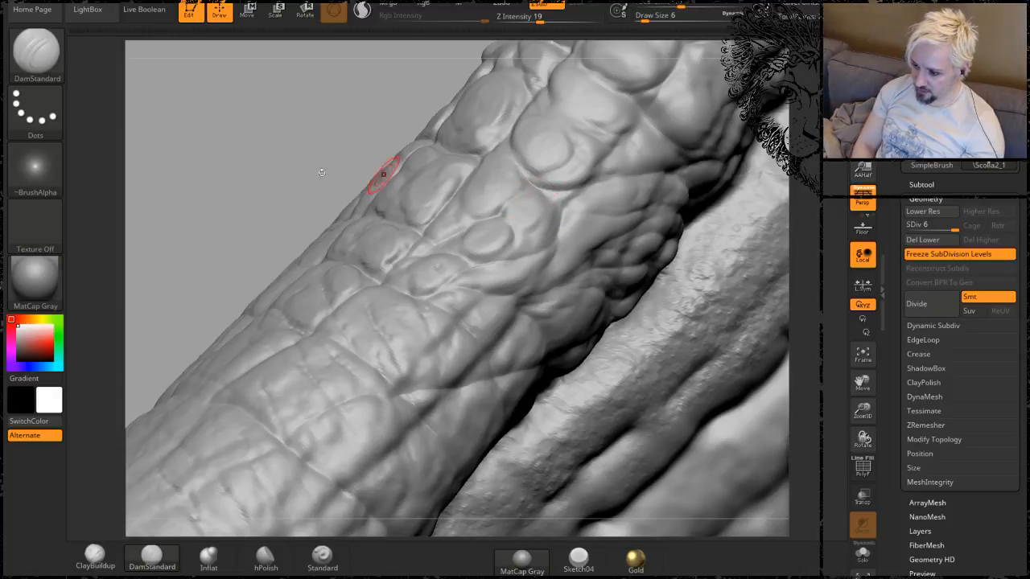
{"action": "left_click_drag", "start_coordinate": [257, 138], "coordinate": [219, 108]}
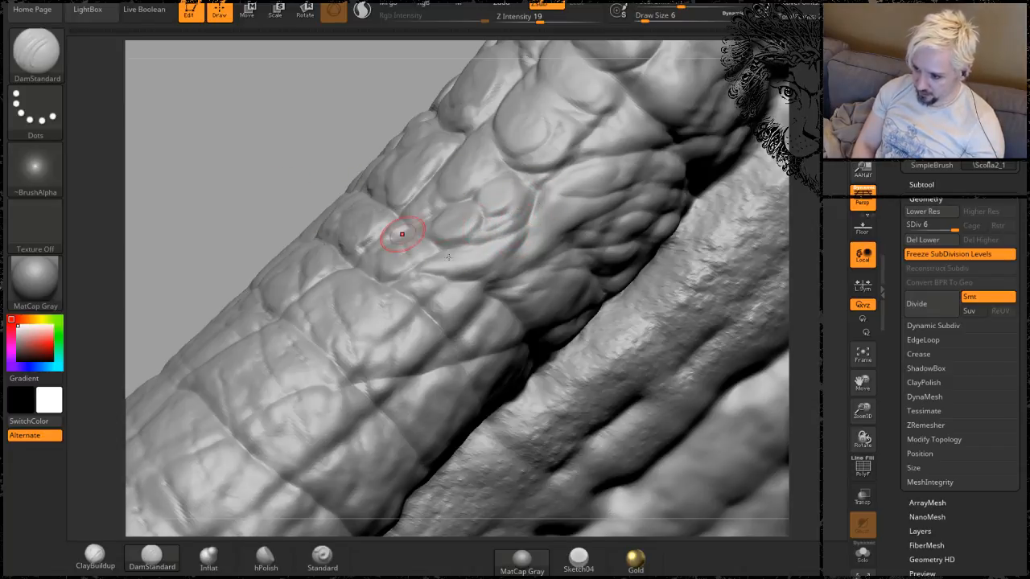
{"action": "left_click_drag", "start_coordinate": [347, 200], "coordinate": [329, 135]}
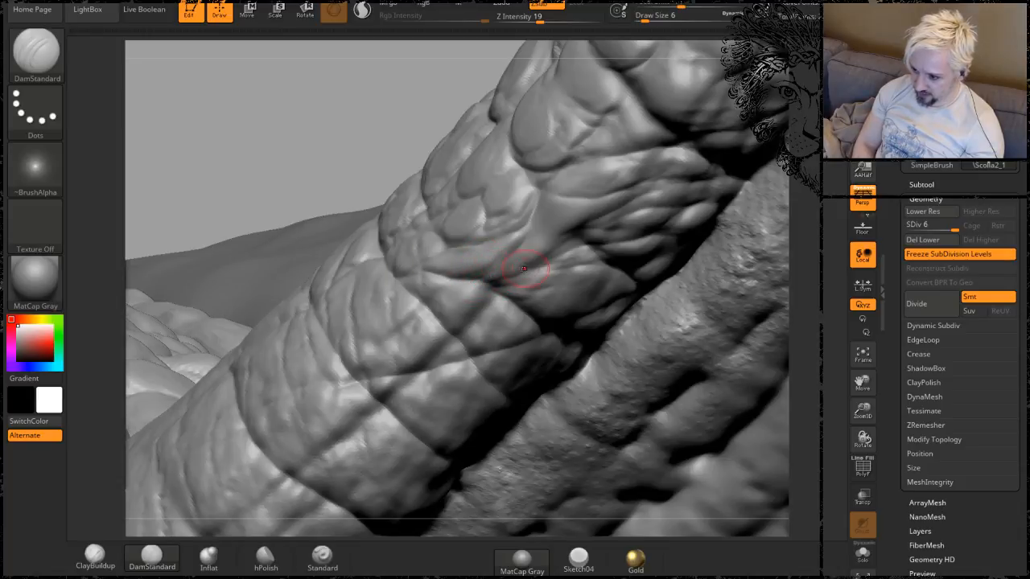
{"action": "mouse_move", "coordinate": [327, 161]}
{"action": "left_mouse_down"}
{"action": "mouse_move", "coordinate": [306, 110]}
{"action": "mouse_move", "coordinate": [474, 240]}
{"action": "left_mouse_up"}
{"action": "left_click_drag", "start_coordinate": [472, 199], "coordinate": [464, 241]}
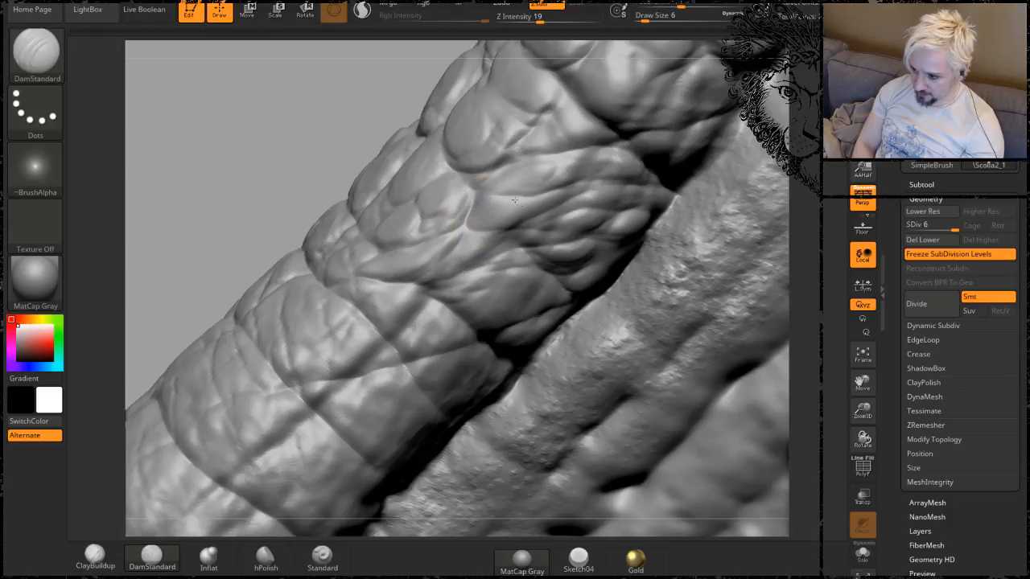
Deepen the creases crossing and separating the wrinkled bands just below the small rib scales with DamStandard.
{"action": "mouse_move", "coordinate": [256, 164]}
{"action": "left_mouse_down"}
{"action": "mouse_move", "coordinate": [276, 140]}
{"action": "mouse_move", "coordinate": [222, 120]}
{"action": "mouse_move", "coordinate": [242, 157]}
{"action": "mouse_move", "coordinate": [223, 145]}
{"action": "mouse_move", "coordinate": [226, 134]}
{"action": "left_mouse_up"}
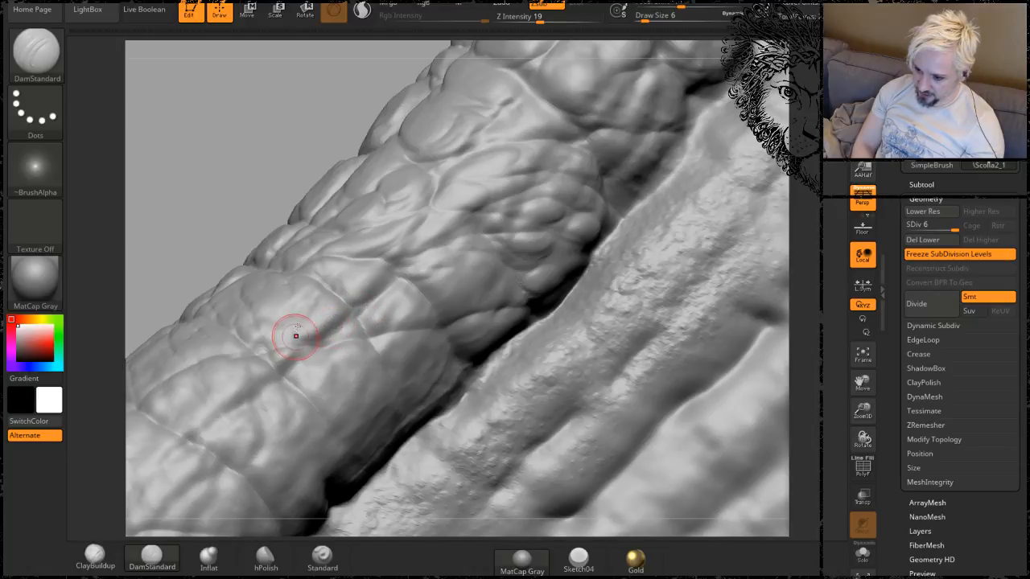
{"action": "left_click_drag", "start_coordinate": [253, 135], "coordinate": [322, 281]}
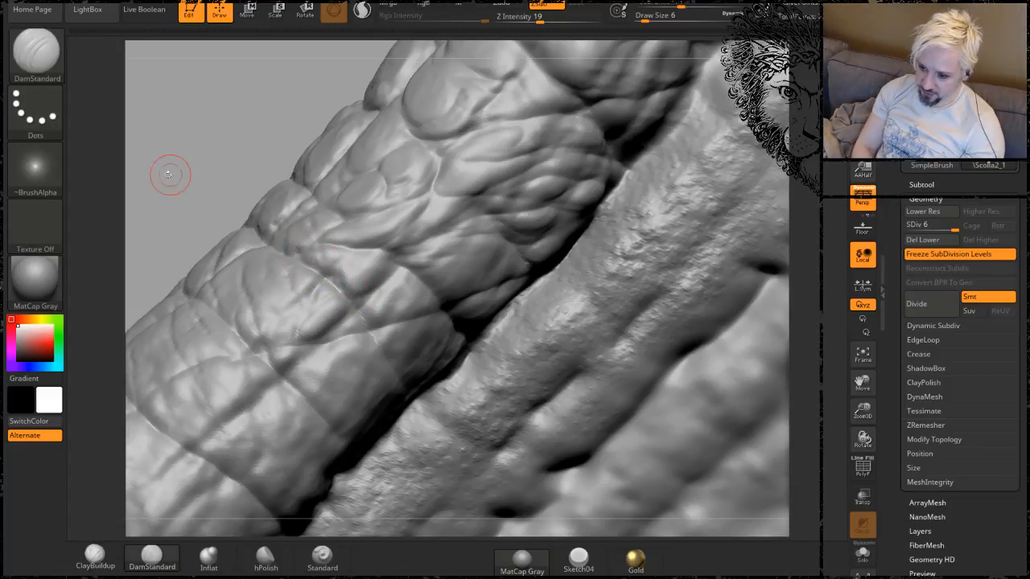
{"action": "left_click_drag", "start_coordinate": [166, 175], "coordinate": [407, 179]}
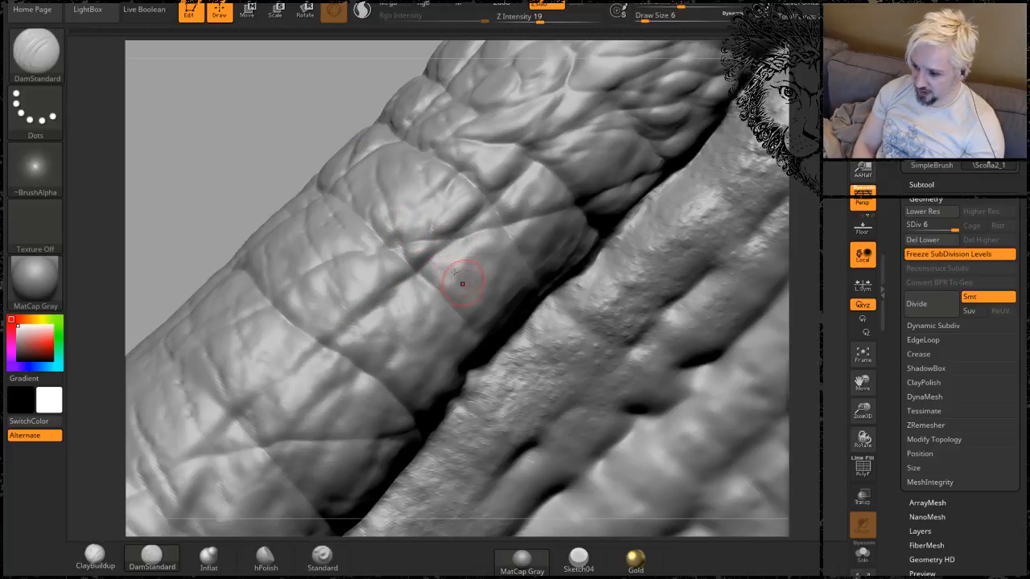
{"action": "key", "text": "shift"}
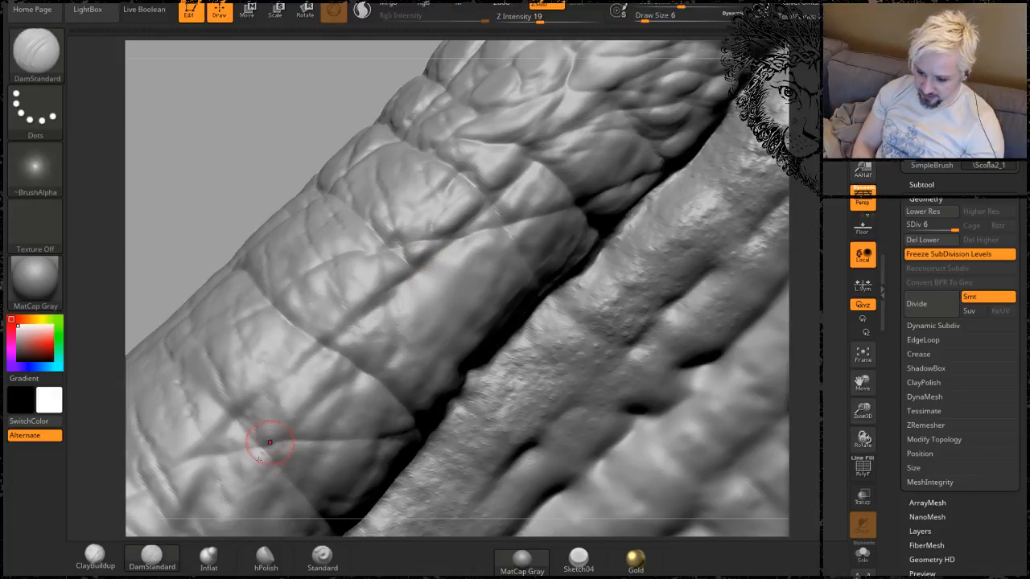
{"action": "key", "text": "shift"}
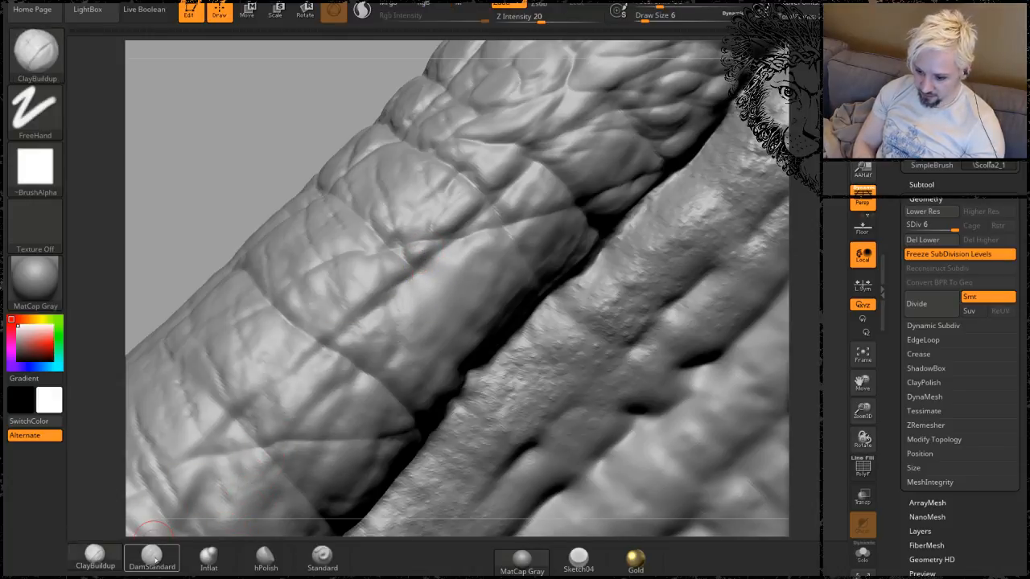
Build up a cluster of raised oval scales on the smooth side of the wrinkled band with the Clay brush.
{"action": "left_click", "coordinate": [95, 556]}
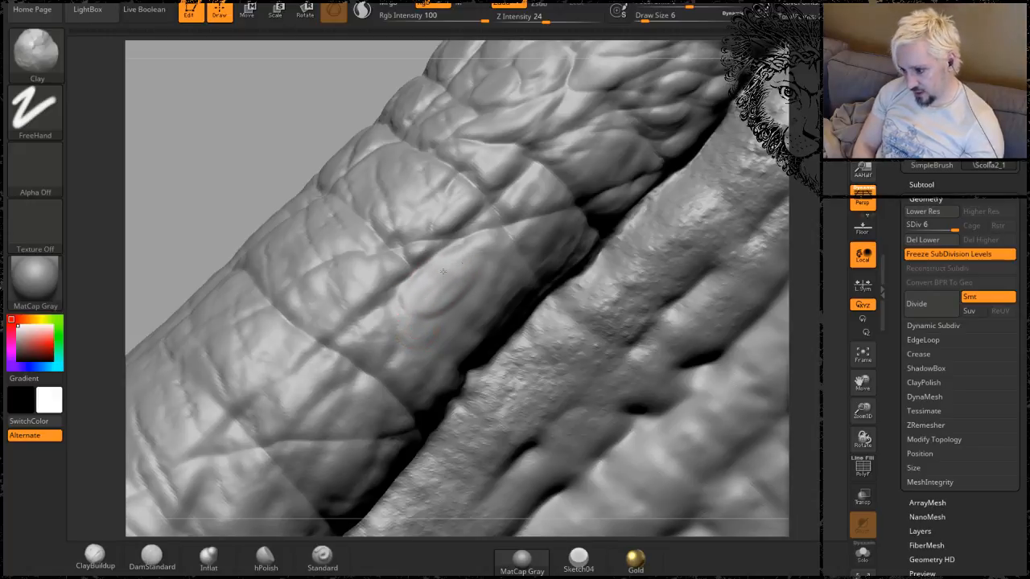
{"action": "mouse_move", "coordinate": [421, 297]}
{"action": "left_mouse_down"}
{"action": "mouse_move", "coordinate": [460, 283]}
{"action": "mouse_move", "coordinate": [438, 299]}
{"action": "left_mouse_up"}
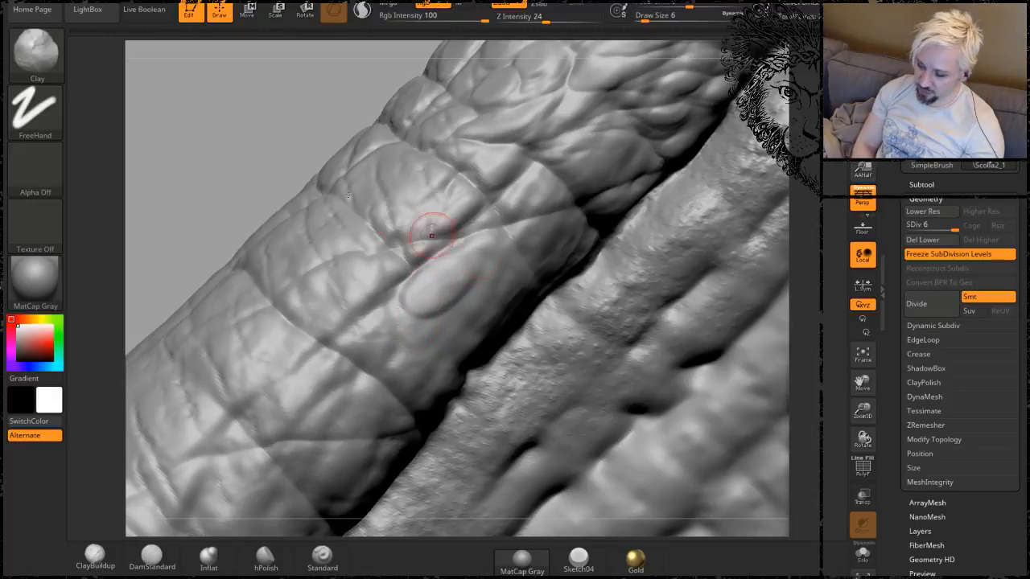
{"action": "mouse_move", "coordinate": [254, 116]}
{"action": "left_mouse_down"}
{"action": "mouse_move", "coordinate": [251, 105]}
{"action": "mouse_move", "coordinate": [272, 127]}
{"action": "left_mouse_up"}
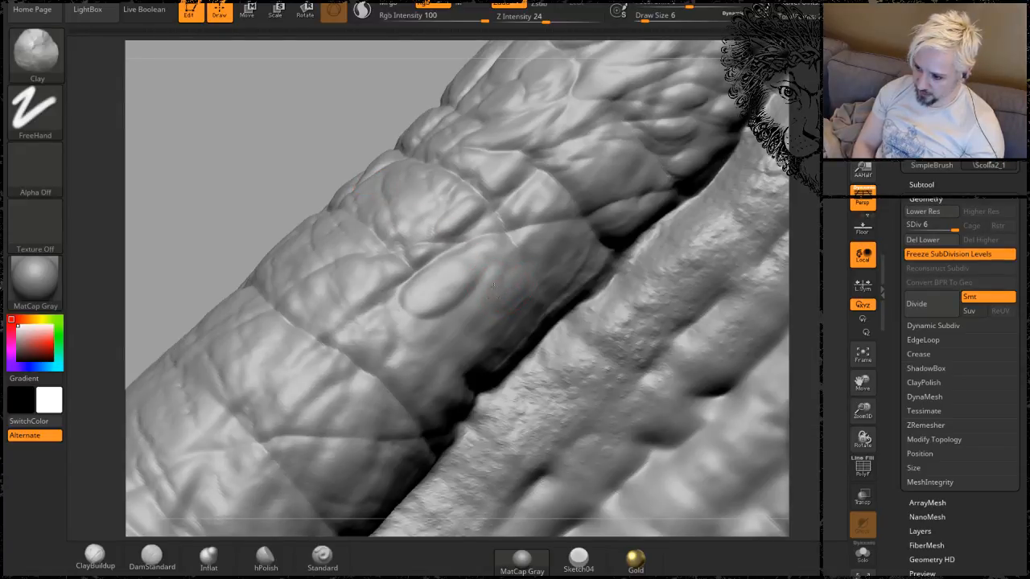
{"action": "left_click_drag", "start_coordinate": [493, 285], "coordinate": [515, 283]}
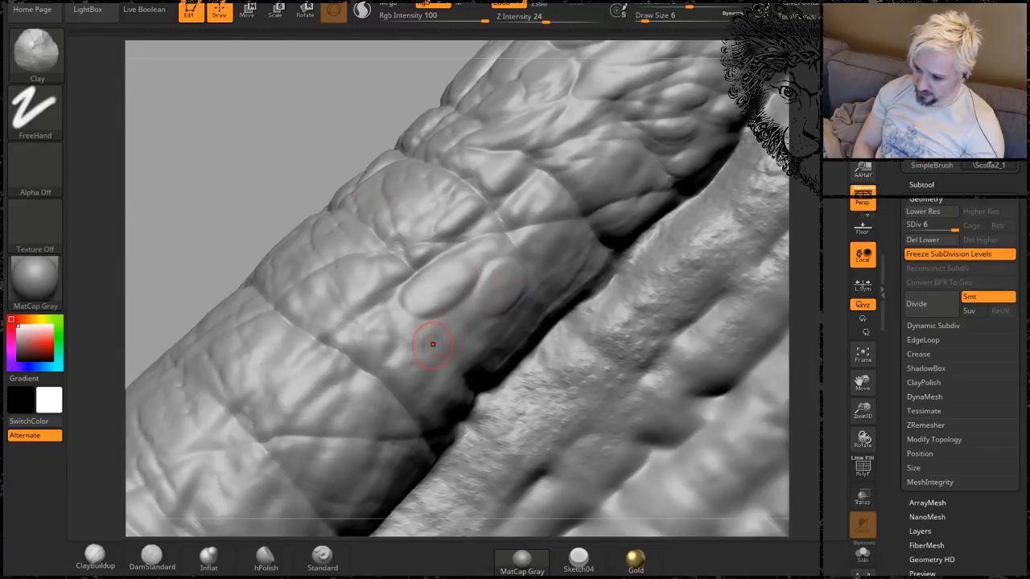
{"action": "left_click_drag", "start_coordinate": [433, 345], "coordinate": [421, 337]}
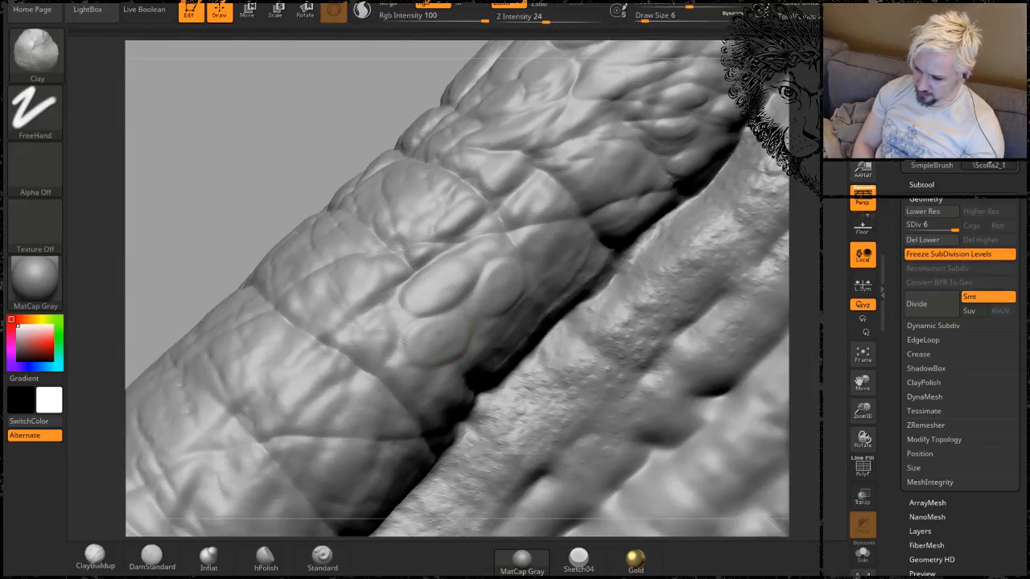
{"action": "left_click_drag", "start_coordinate": [562, 245], "coordinate": [545, 230]}
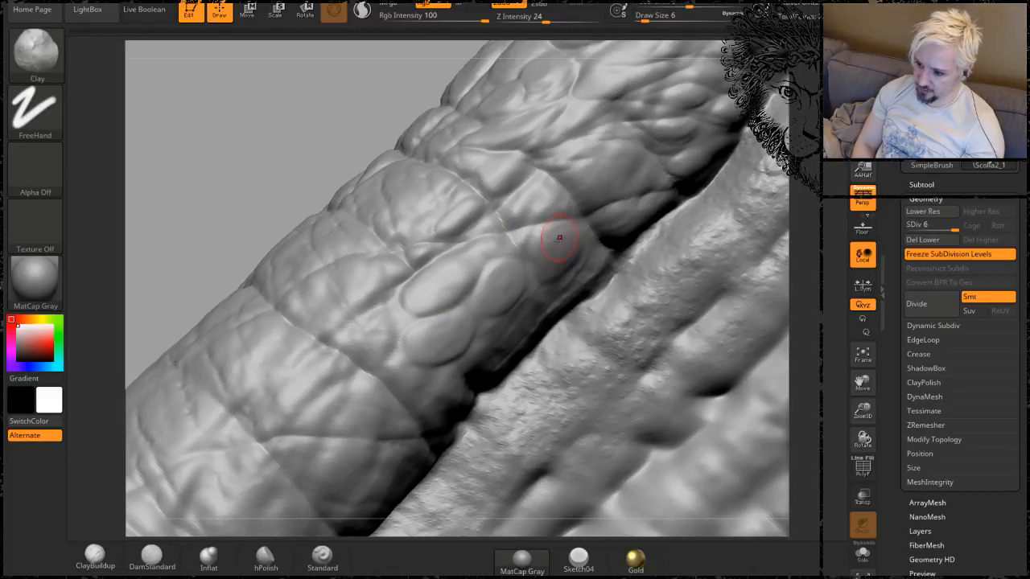
Add rounded Clay scales at the lower corner of the same band, against the crease with the next band.
{"action": "left_click_drag", "start_coordinate": [188, 172], "coordinate": [214, 166]}
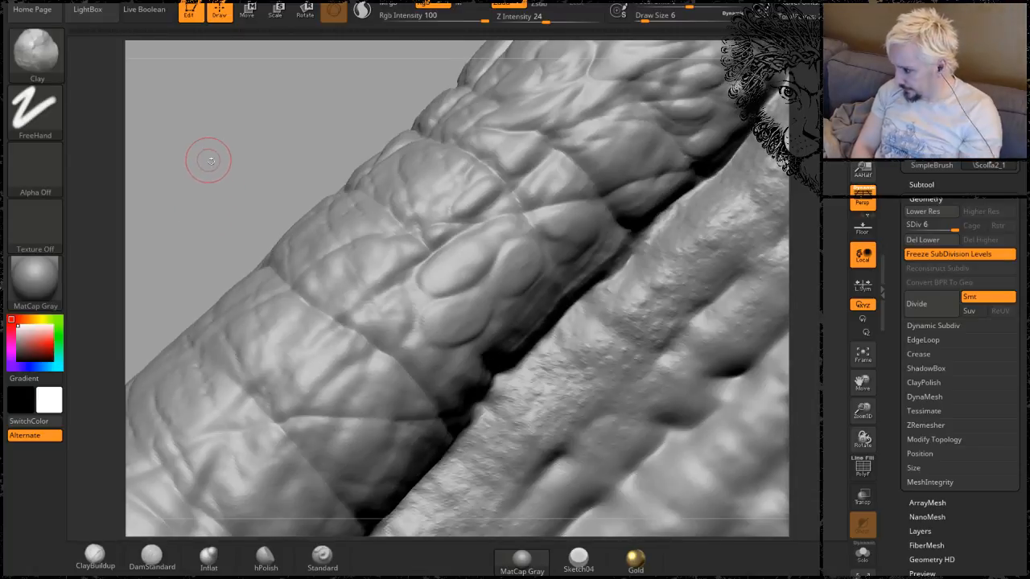
{"action": "mouse_move", "coordinate": [218, 168]}
{"action": "left_mouse_down"}
{"action": "mouse_move", "coordinate": [249, 164]}
{"action": "mouse_move", "coordinate": [249, 142]}
{"action": "left_mouse_up"}
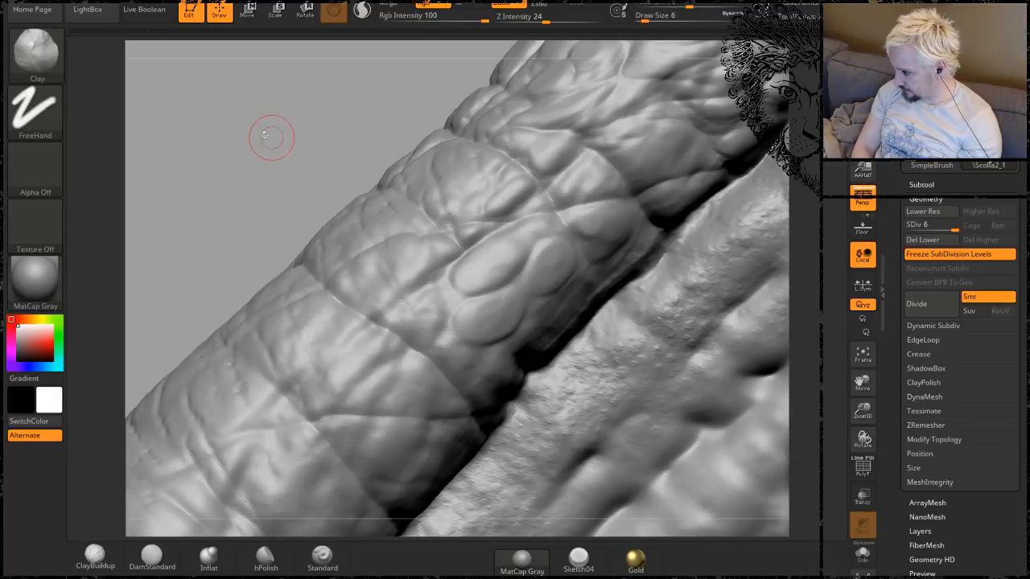
{"action": "mouse_move", "coordinate": [241, 143]}
{"action": "left_mouse_down"}
{"action": "mouse_move", "coordinate": [248, 136]}
{"action": "mouse_move", "coordinate": [237, 120]}
{"action": "mouse_move", "coordinate": [256, 114]}
{"action": "left_mouse_up"}
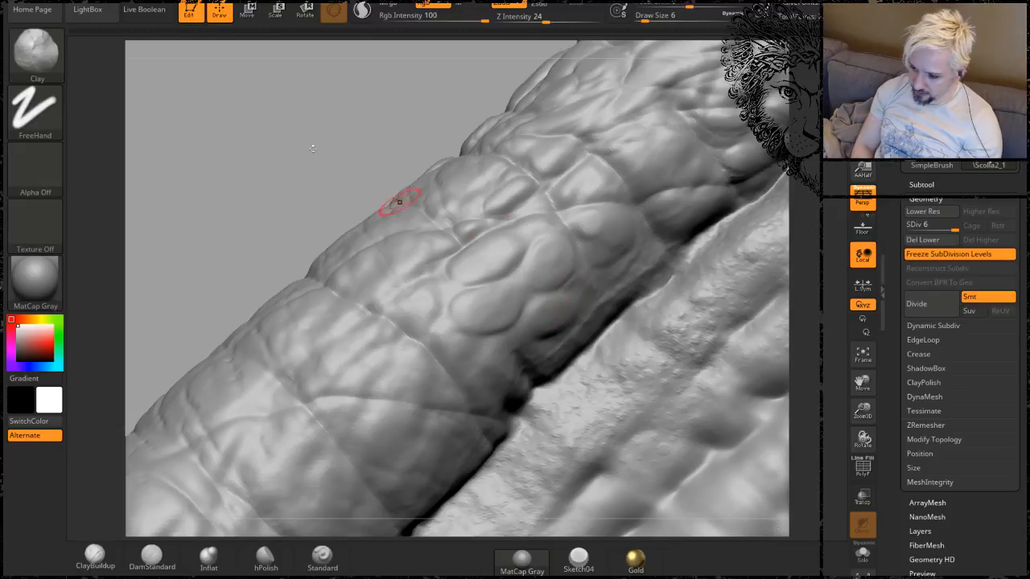
{"action": "left_click_drag", "start_coordinate": [312, 148], "coordinate": [455, 238]}
{"action": "left_click_drag", "start_coordinate": [468, 330], "coordinate": [460, 329]}
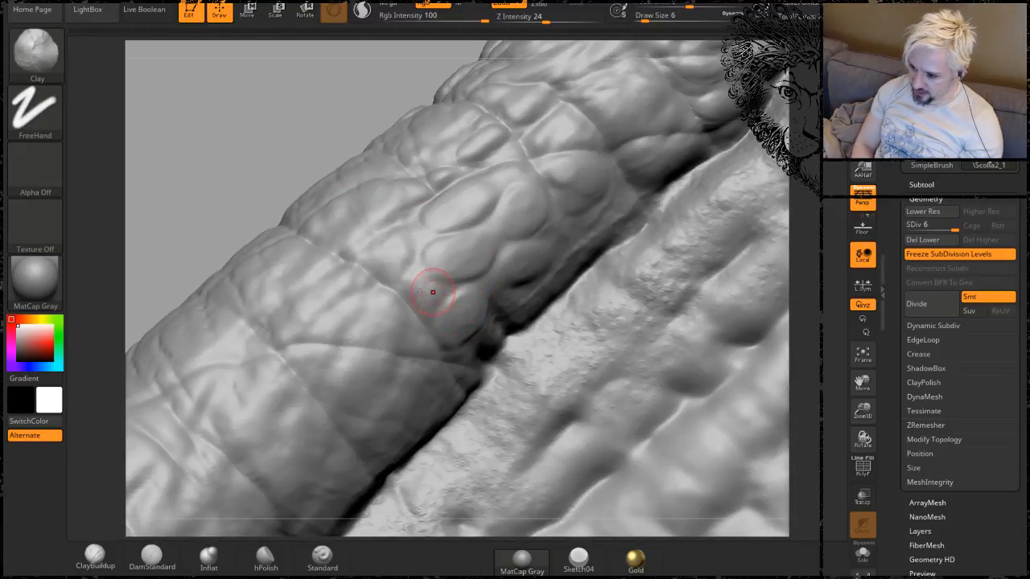
Build up three oval scales with Clay along the edge of the band that borders the ear membrane.
{"action": "left_click_drag", "start_coordinate": [271, 142], "coordinate": [442, 157]}
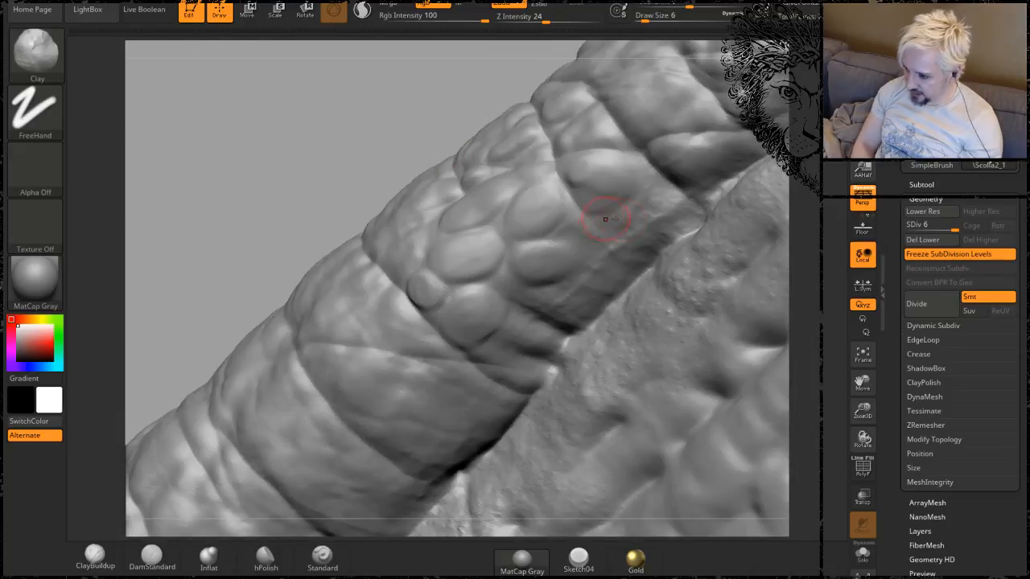
{"action": "mouse_move", "coordinate": [637, 223]}
{"action": "left_mouse_down"}
{"action": "mouse_move", "coordinate": [618, 225]}
{"action": "mouse_move", "coordinate": [625, 228]}
{"action": "left_mouse_up"}
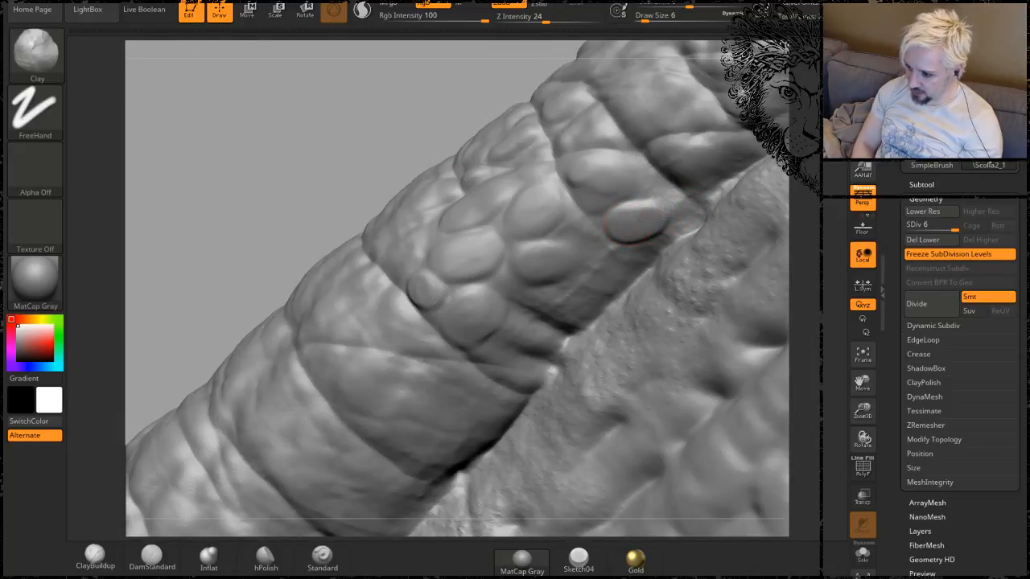
{"action": "left_click_drag", "start_coordinate": [607, 266], "coordinate": [602, 258]}
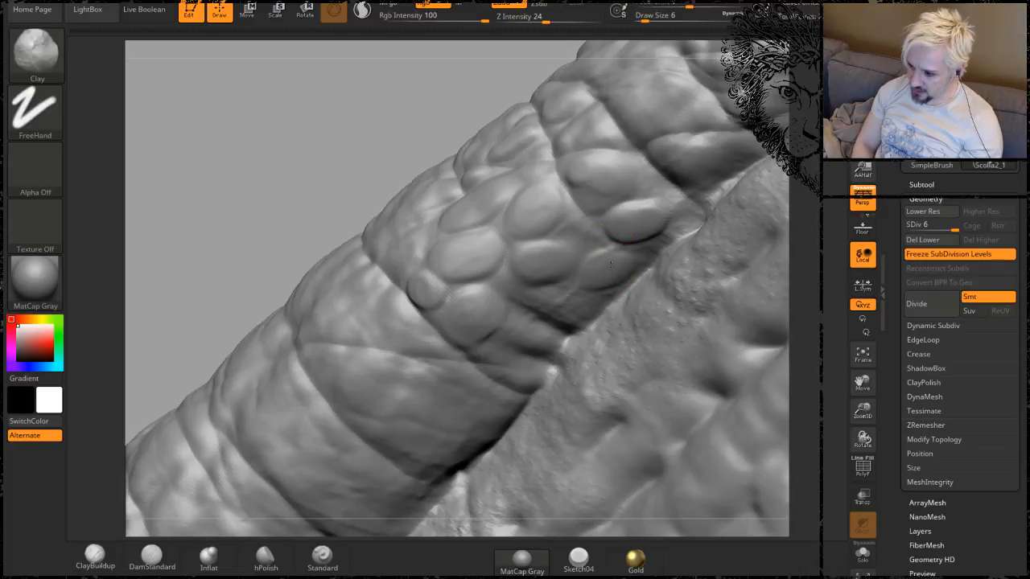
{"action": "left_click_drag", "start_coordinate": [550, 307], "coordinate": [554, 303]}
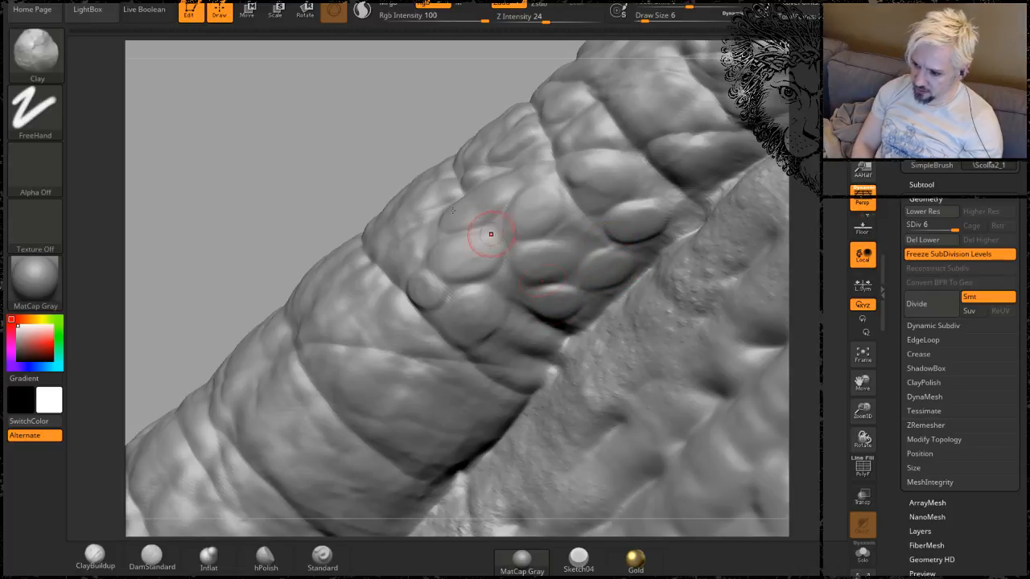
Raise a round Clay scale on each side of the crease separating the scaled band from the next wrinkled band.
{"action": "mouse_move", "coordinate": [277, 171]}
{"action": "left_mouse_down"}
{"action": "mouse_move", "coordinate": [278, 136]}
{"action": "mouse_move", "coordinate": [298, 143]}
{"action": "mouse_move", "coordinate": [325, 194]}
{"action": "left_mouse_up"}
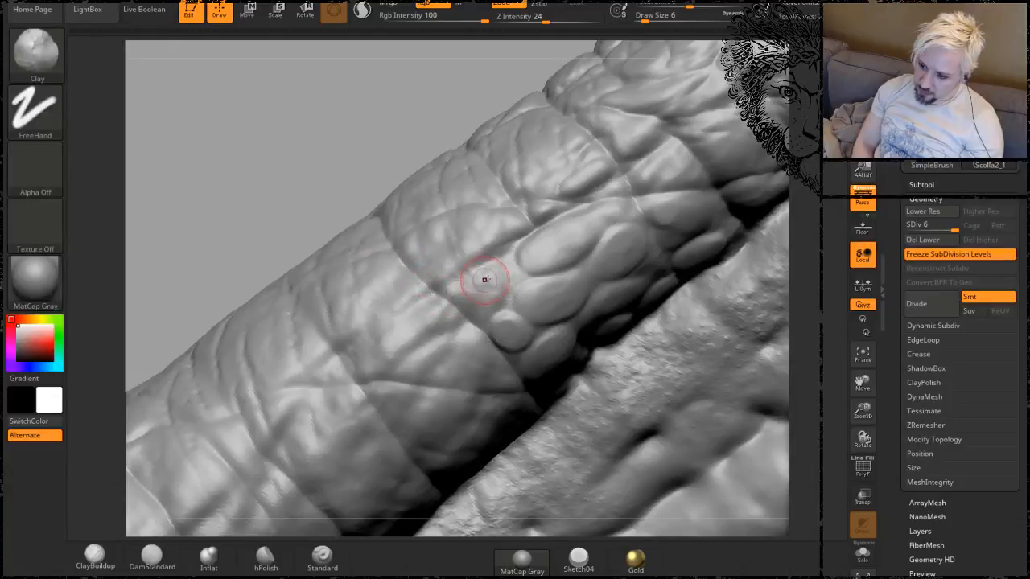
{"action": "left_click_drag", "start_coordinate": [485, 279], "coordinate": [487, 296]}
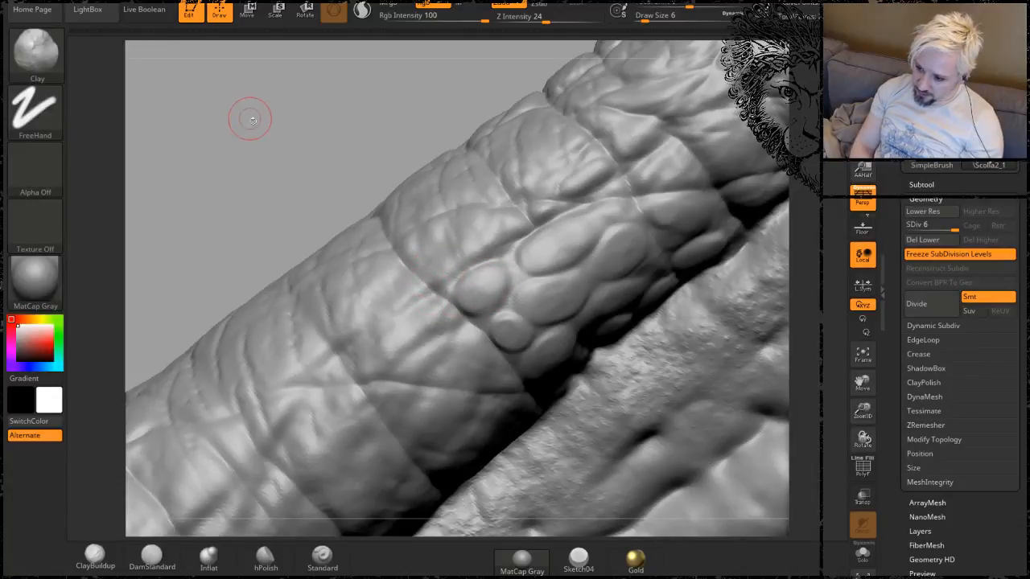
{"action": "mouse_move", "coordinate": [248, 115]}
{"action": "left_mouse_down"}
{"action": "mouse_move", "coordinate": [230, 141]}
{"action": "mouse_move", "coordinate": [246, 129]}
{"action": "left_mouse_up"}
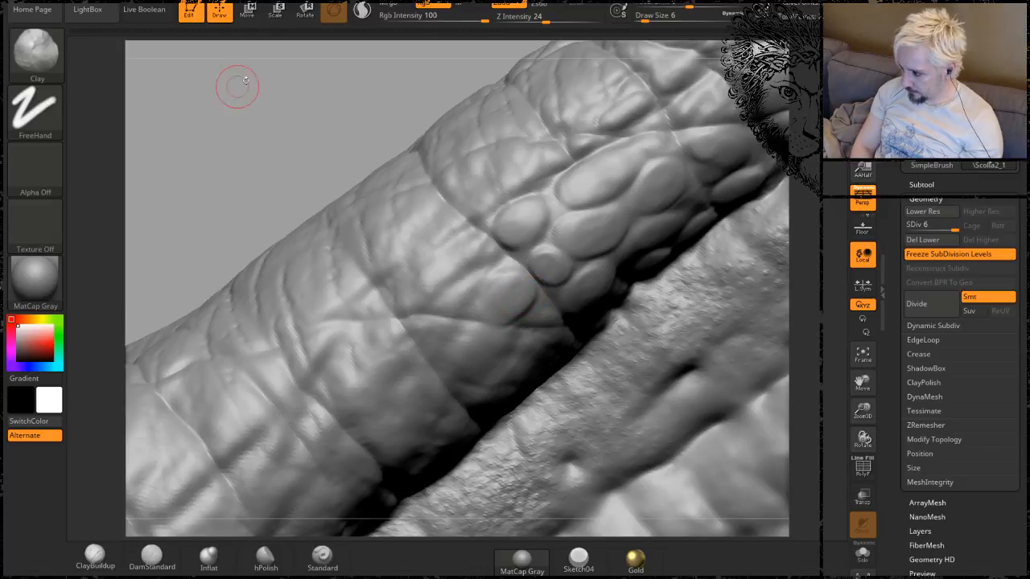
Fill the next wrinkled band with round Clay scales of varied sizes and soften the larger scale beside the dividing crease.
{"action": "left_click_drag", "start_coordinate": [237, 87], "coordinate": [265, 127]}
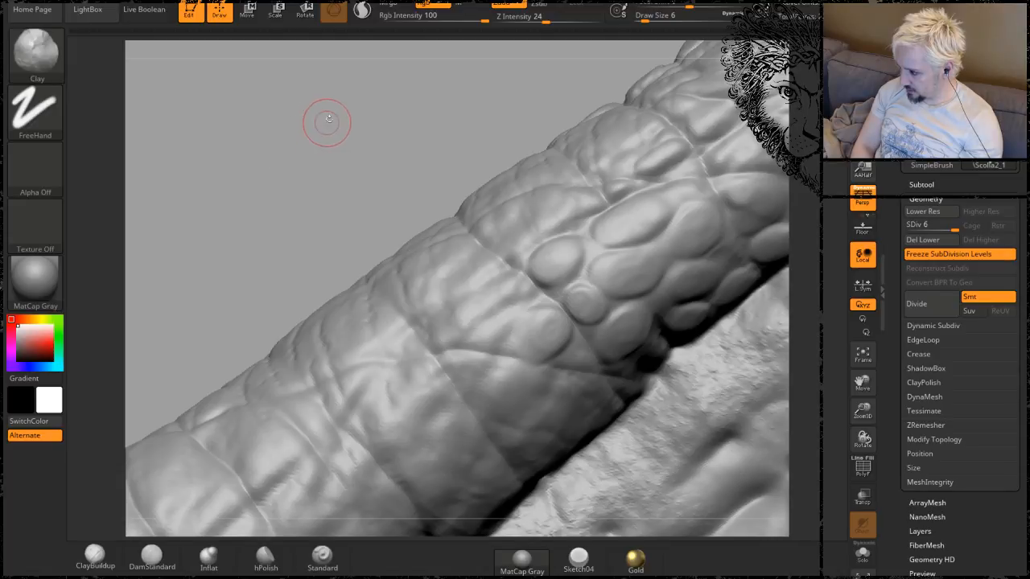
{"action": "left_click_drag", "start_coordinate": [287, 158], "coordinate": [386, 283]}
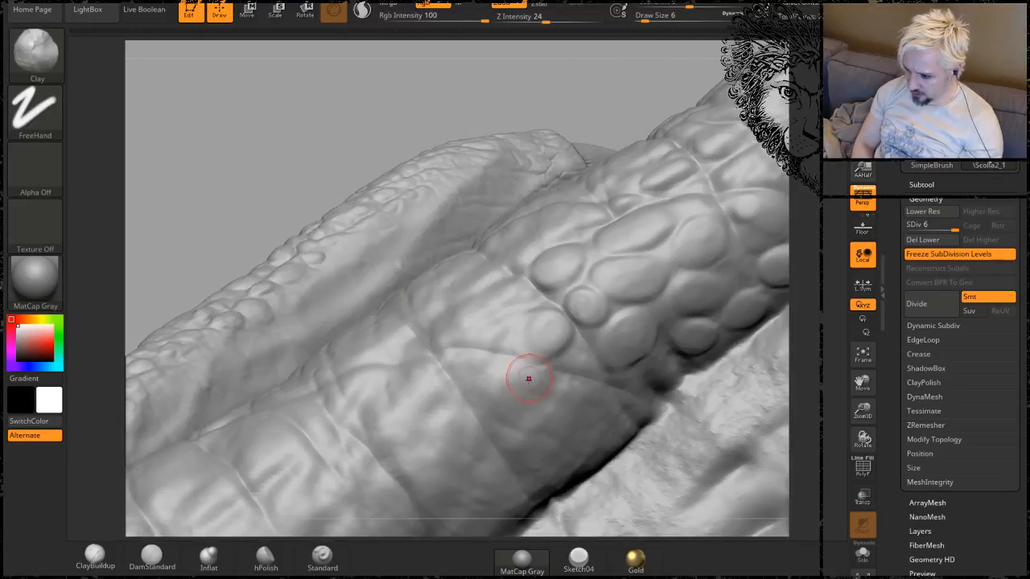
{"action": "mouse_move", "coordinate": [494, 384]}
{"action": "left_mouse_down"}
{"action": "mouse_move", "coordinate": [507, 406]}
{"action": "mouse_move", "coordinate": [536, 393]}
{"action": "mouse_move", "coordinate": [507, 402]}
{"action": "mouse_move", "coordinate": [468, 366]}
{"action": "left_mouse_up"}
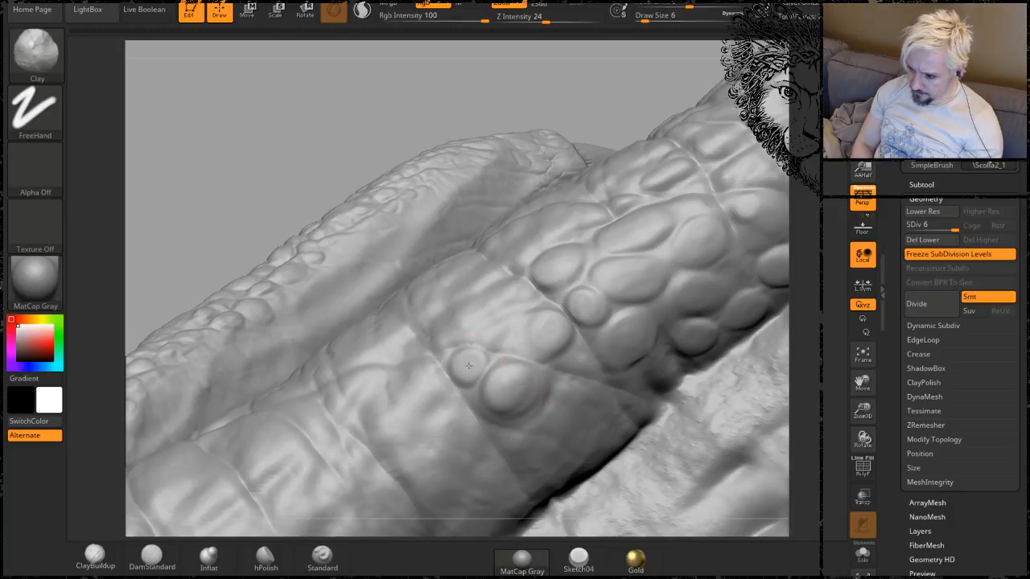
{"action": "mouse_move", "coordinate": [322, 77]}
{"action": "left_mouse_down"}
{"action": "mouse_move", "coordinate": [379, 185]}
{"action": "mouse_move", "coordinate": [465, 307]}
{"action": "left_mouse_up"}
{"action": "left_click_drag", "start_coordinate": [501, 278], "coordinate": [508, 279]}
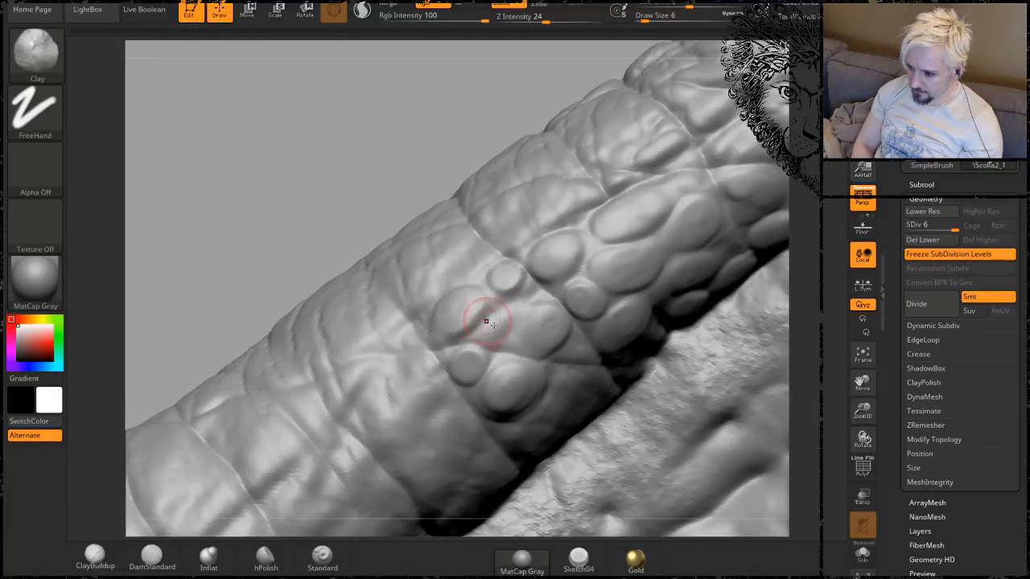
{"action": "left_click_drag", "start_coordinate": [486, 320], "coordinate": [492, 327]}
{"action": "mouse_move", "coordinate": [474, 251]}
{"action": "left_mouse_down"}
{"action": "mouse_move", "coordinate": [458, 249]}
{"action": "mouse_move", "coordinate": [472, 252]}
{"action": "mouse_move", "coordinate": [462, 225]}
{"action": "left_mouse_up"}
{"action": "mouse_move", "coordinate": [553, 294]}
{"action": "left_mouse_down", "text": "shift"}
{"action": "mouse_move", "coordinate": [556, 284]}
{"action": "mouse_move", "coordinate": [537, 302]}
{"action": "mouse_move", "coordinate": [538, 324]}
{"action": "left_mouse_up", "text": "shift"}
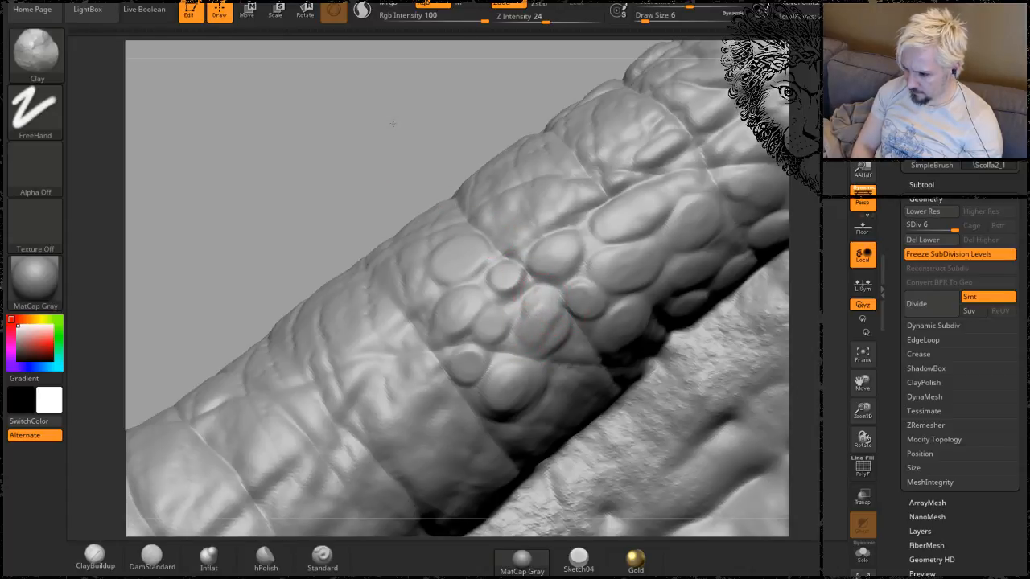
Add an elongated scale below the round cluster and two more rounded scales toward the membrane edge with Clay.
{"action": "left_click_drag", "start_coordinate": [392, 123], "coordinate": [462, 168]}
{"action": "left_click_drag", "start_coordinate": [594, 348], "coordinate": [628, 346]}
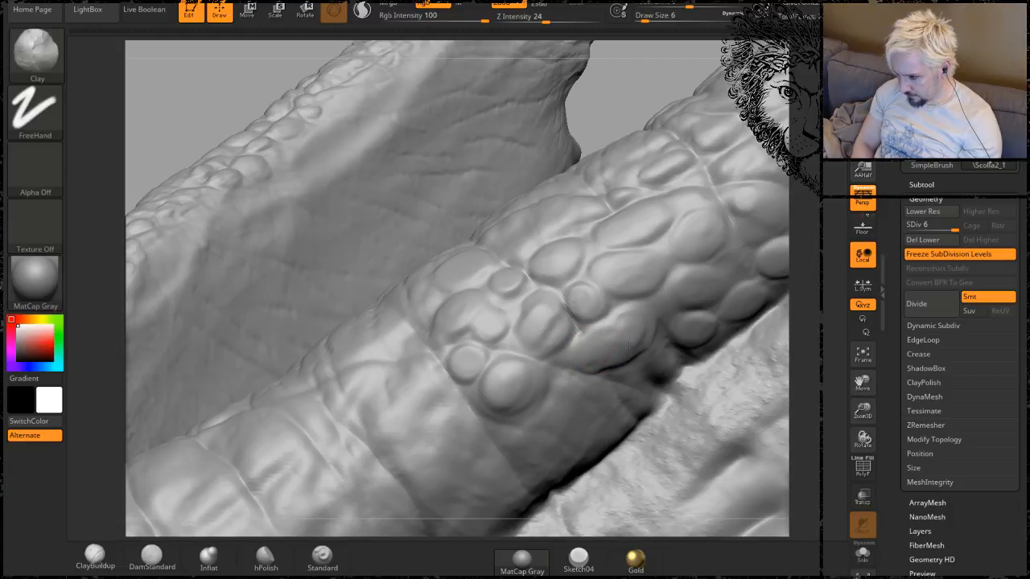
{"action": "left_click_drag", "start_coordinate": [646, 89], "coordinate": [564, 28], "text": "alt"}
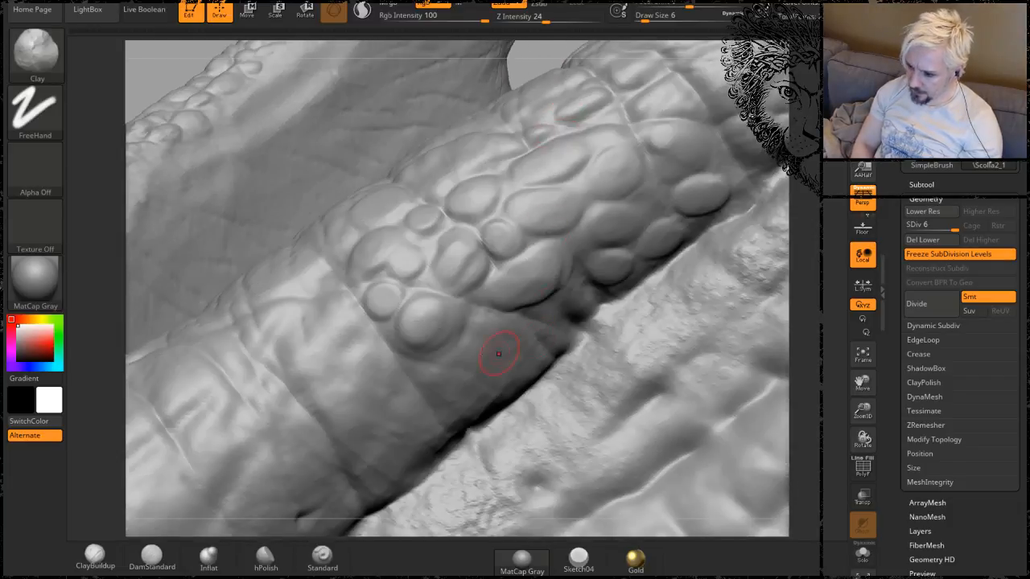
{"action": "mouse_move", "coordinate": [473, 348]}
{"action": "left_mouse_down"}
{"action": "mouse_move", "coordinate": [481, 335]}
{"action": "mouse_move", "coordinate": [474, 343]}
{"action": "left_mouse_up"}
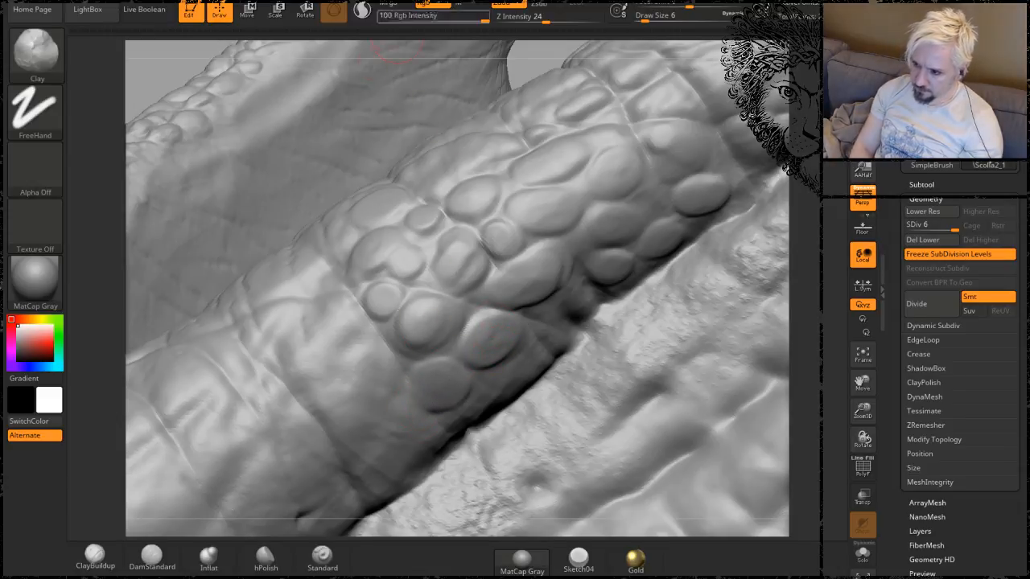
Fill the gap beside the membrane edge with small rounded Clay scales below the existing cluster on the rib.
{"action": "mouse_move", "coordinate": [542, 58]}
{"action": "left_mouse_down"}
{"action": "mouse_move", "coordinate": [543, 29]}
{"action": "mouse_move", "coordinate": [527, 40]}
{"action": "left_mouse_up"}
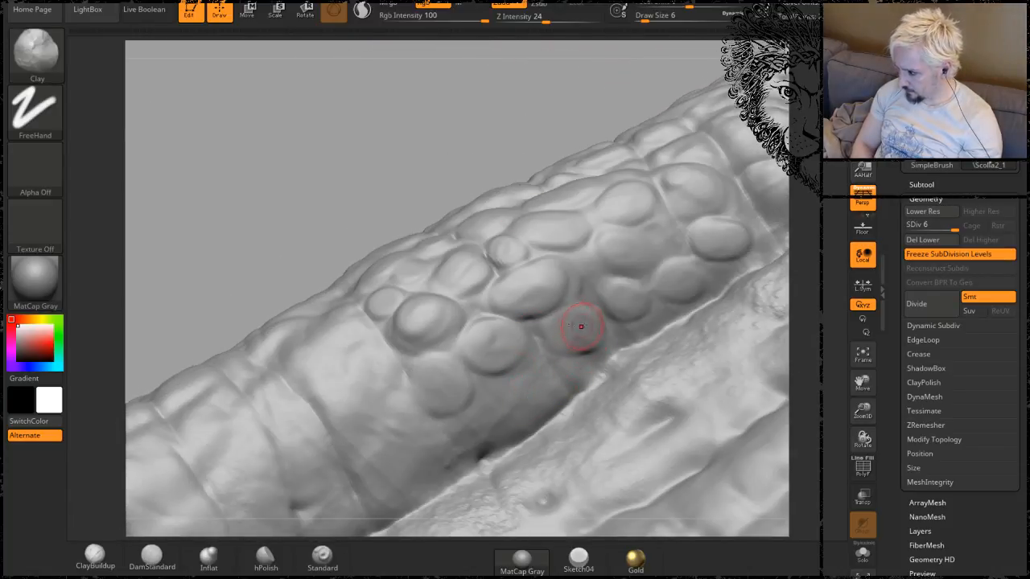
{"action": "left_click_drag", "start_coordinate": [303, 154], "coordinate": [404, 203]}
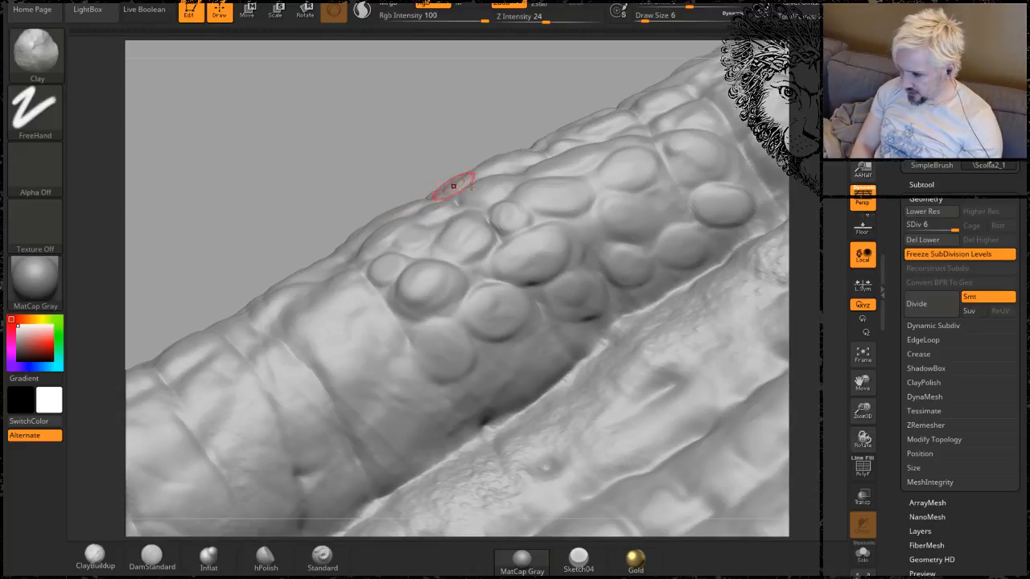
{"action": "left_click_drag", "start_coordinate": [453, 184], "coordinate": [367, 231]}
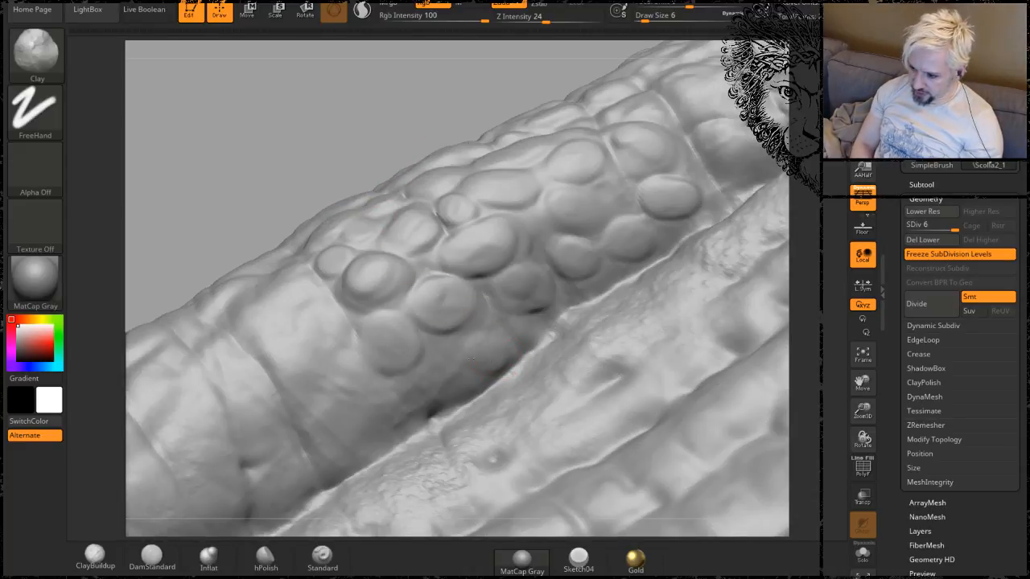
{"action": "left_click_drag", "start_coordinate": [419, 381], "coordinate": [420, 390]}
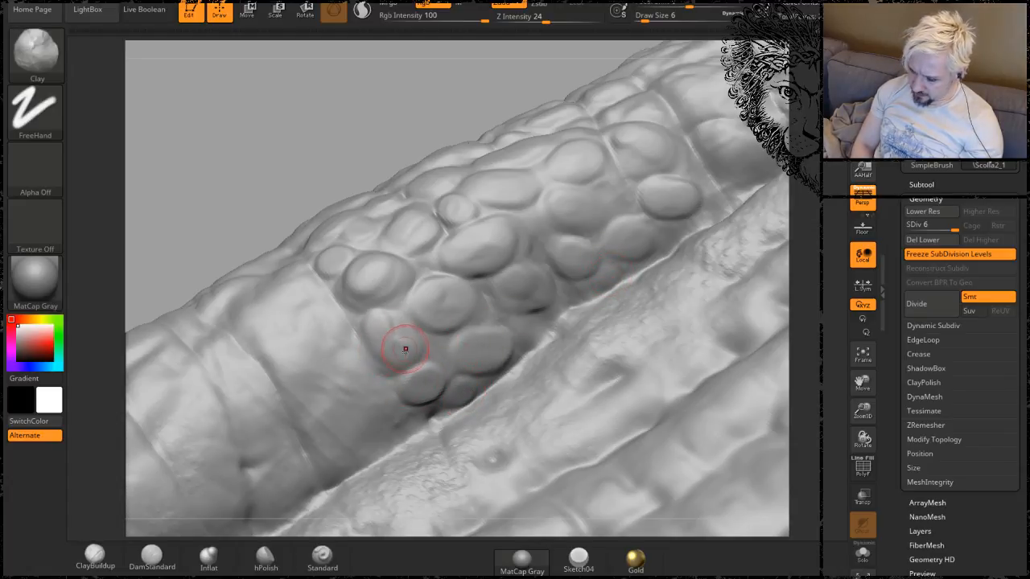
Start the next scale row with Clay, adding four oval scales from the membrane edge toward the adjacent wrinkle crease.
{"action": "left_click_drag", "start_coordinate": [276, 138], "coordinate": [336, 105], "text": "alt"}
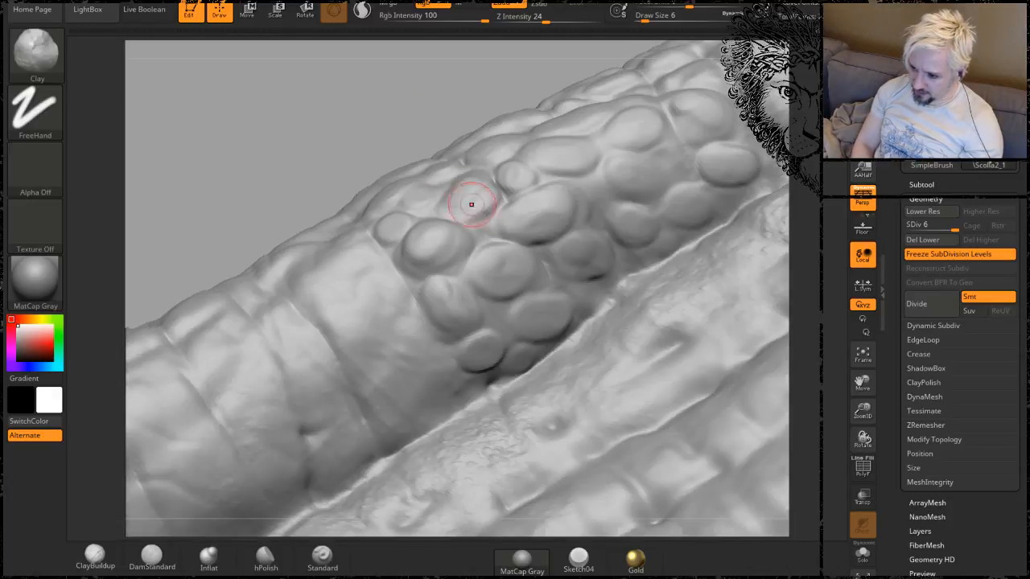
{"action": "mouse_move", "coordinate": [412, 355]}
{"action": "left_mouse_down"}
{"action": "mouse_move", "coordinate": [403, 343]}
{"action": "mouse_move", "coordinate": [424, 347]}
{"action": "mouse_move", "coordinate": [412, 354]}
{"action": "mouse_move", "coordinate": [409, 338]}
{"action": "left_mouse_up"}
{"action": "mouse_move", "coordinate": [391, 400]}
{"action": "left_mouse_down"}
{"action": "mouse_move", "coordinate": [391, 413]}
{"action": "mouse_move", "coordinate": [440, 408]}
{"action": "mouse_move", "coordinate": [437, 387]}
{"action": "left_mouse_up"}
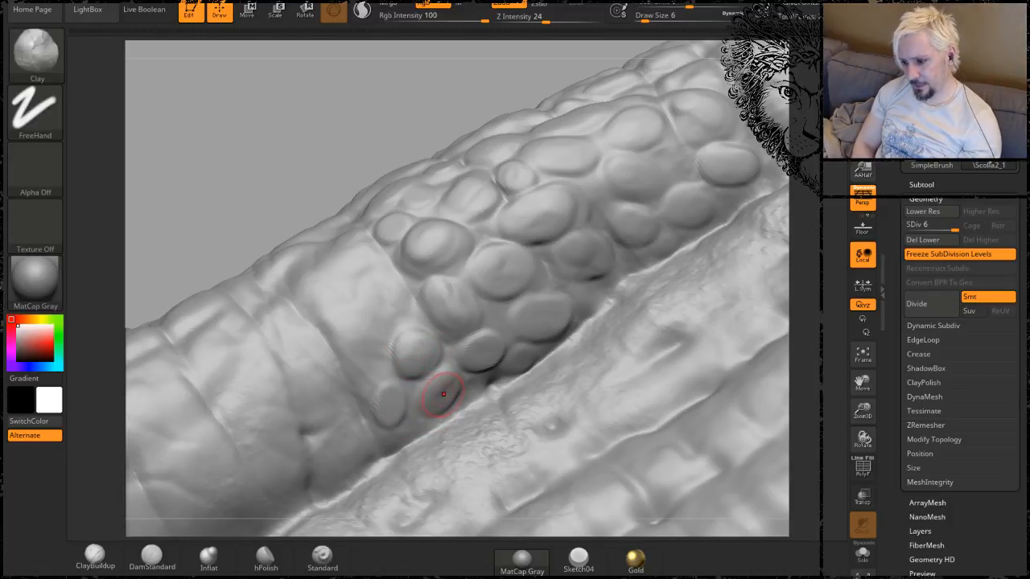
{"action": "left_click_drag", "start_coordinate": [309, 154], "coordinate": [329, 235]}
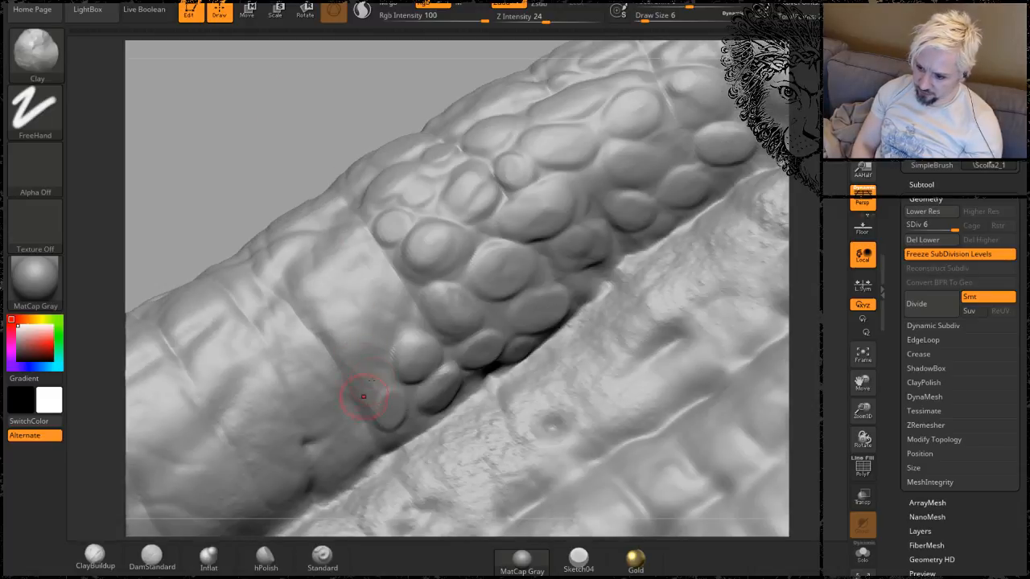
{"action": "left_click_drag", "start_coordinate": [373, 370], "coordinate": [362, 356]}
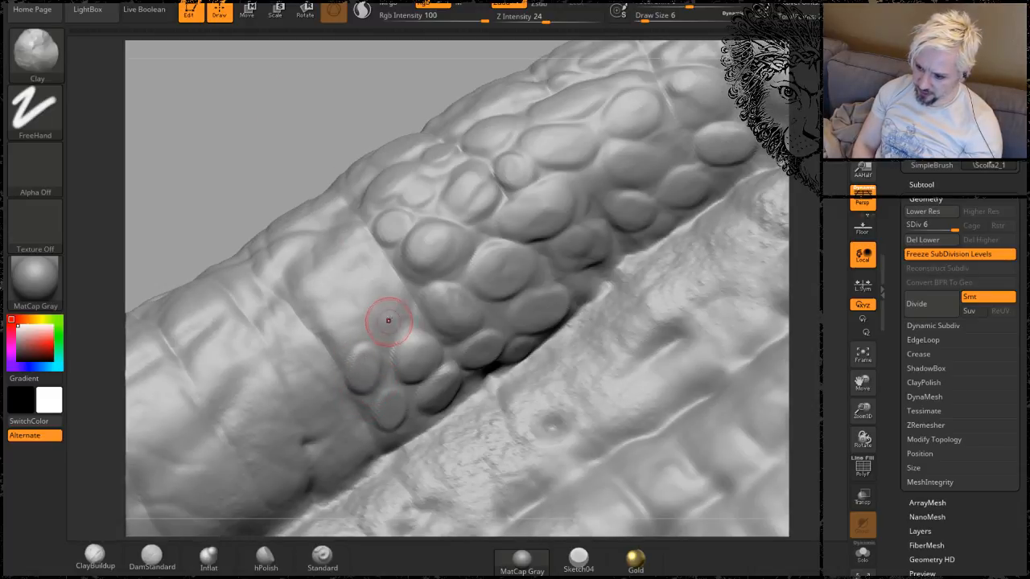
Continue the row up the side of the rib with elongated and round Clay scales filling the smooth patch between the creases.
{"action": "left_click_drag", "start_coordinate": [387, 322], "coordinate": [392, 317]}
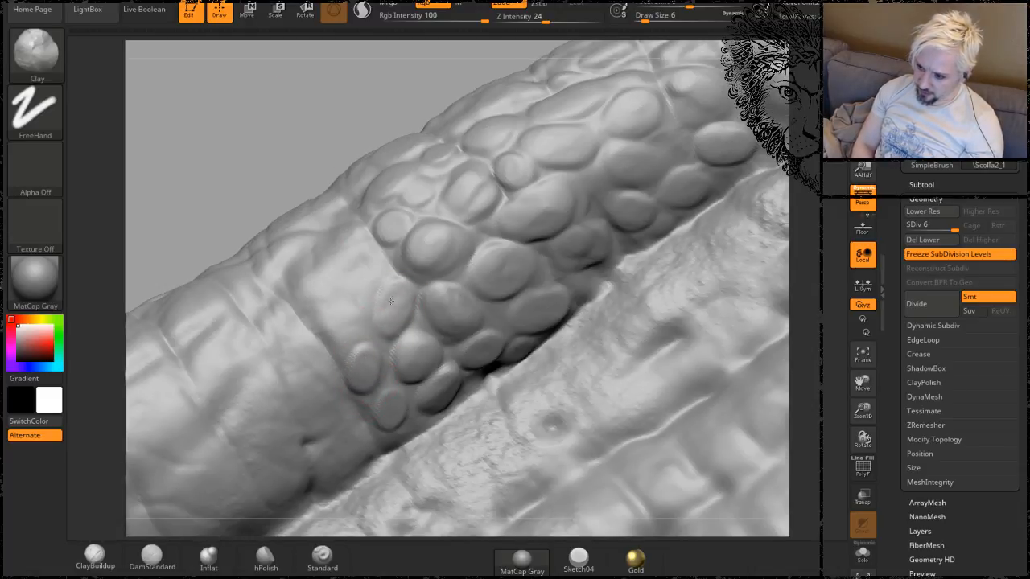
{"action": "left_click_drag", "start_coordinate": [299, 123], "coordinate": [292, 148]}
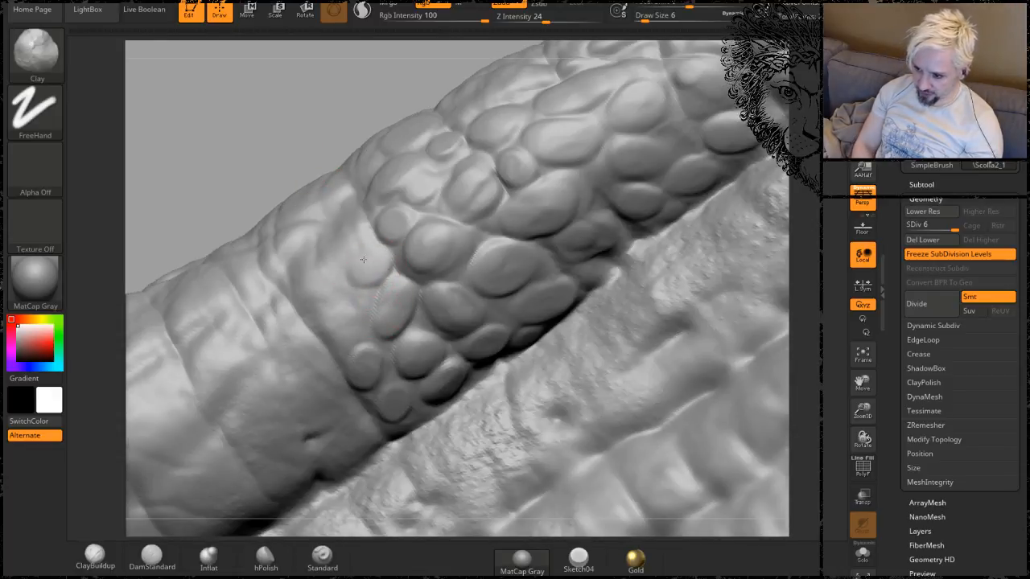
{"action": "left_click_drag", "start_coordinate": [298, 134], "coordinate": [340, 332]}
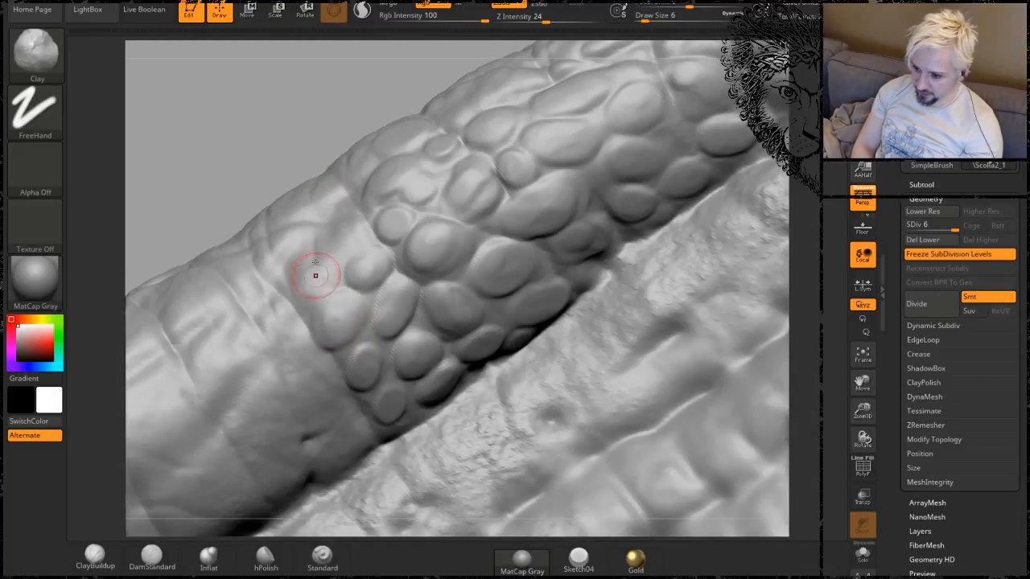
{"action": "mouse_move", "coordinate": [260, 97]}
{"action": "left_mouse_down"}
{"action": "mouse_move", "coordinate": [287, 207]}
{"action": "mouse_move", "coordinate": [338, 237]}
{"action": "mouse_move", "coordinate": [326, 229]}
{"action": "mouse_move", "coordinate": [348, 214]}
{"action": "left_mouse_up"}
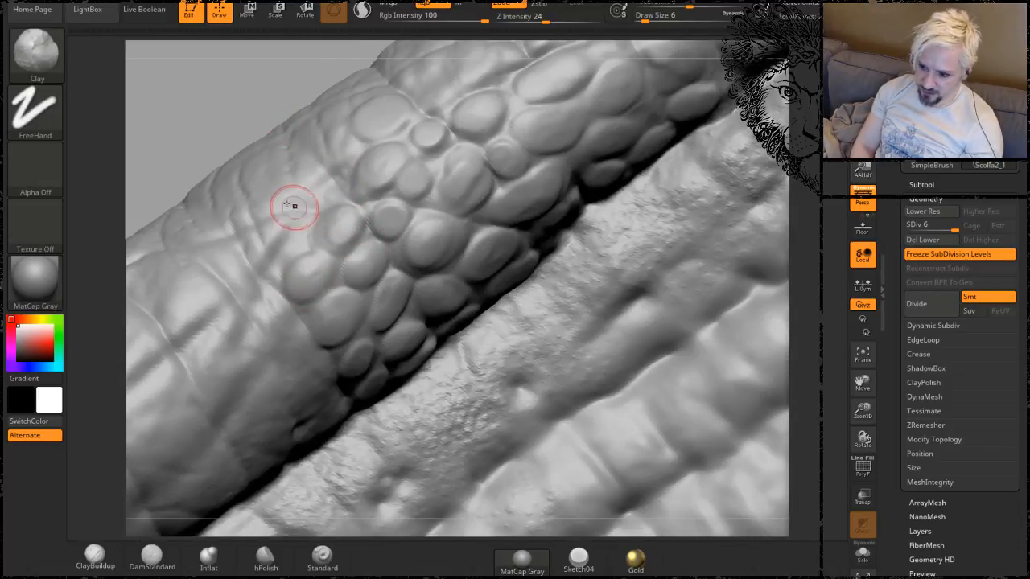
Extend the Clay scales over the wrinkled upper surface of the rib, placing round scales of varied sizes against the finished cluster.
{"action": "left_click_drag", "start_coordinate": [221, 74], "coordinate": [315, 228]}
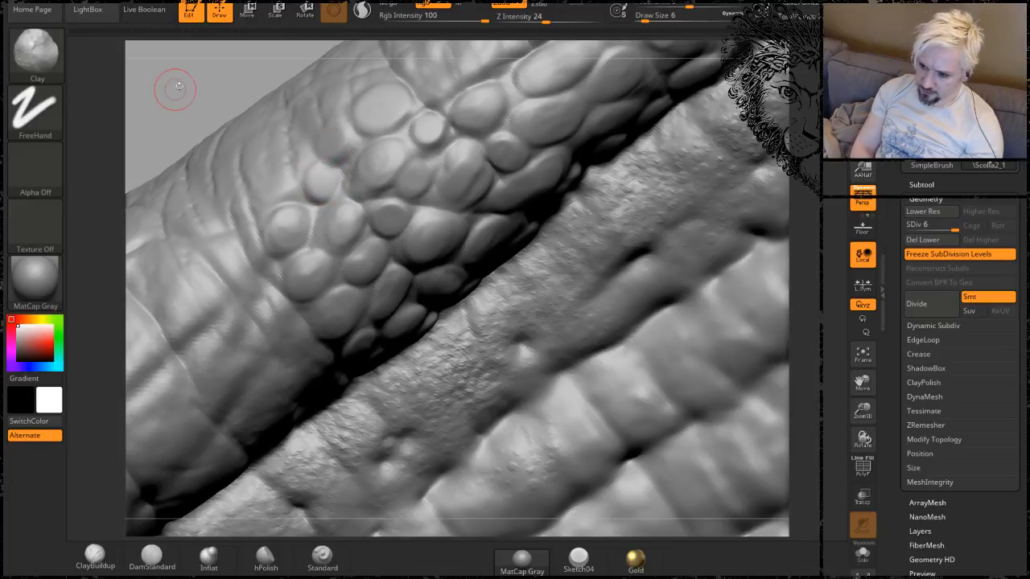
{"action": "left_click_drag", "start_coordinate": [168, 85], "coordinate": [329, 202]}
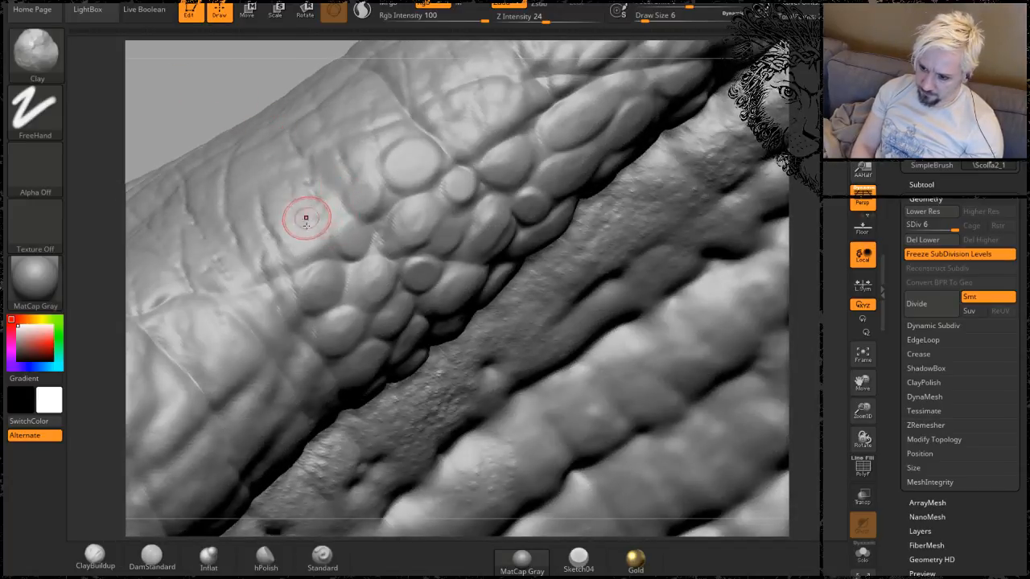
{"action": "left_click_drag", "start_coordinate": [297, 240], "coordinate": [308, 226]}
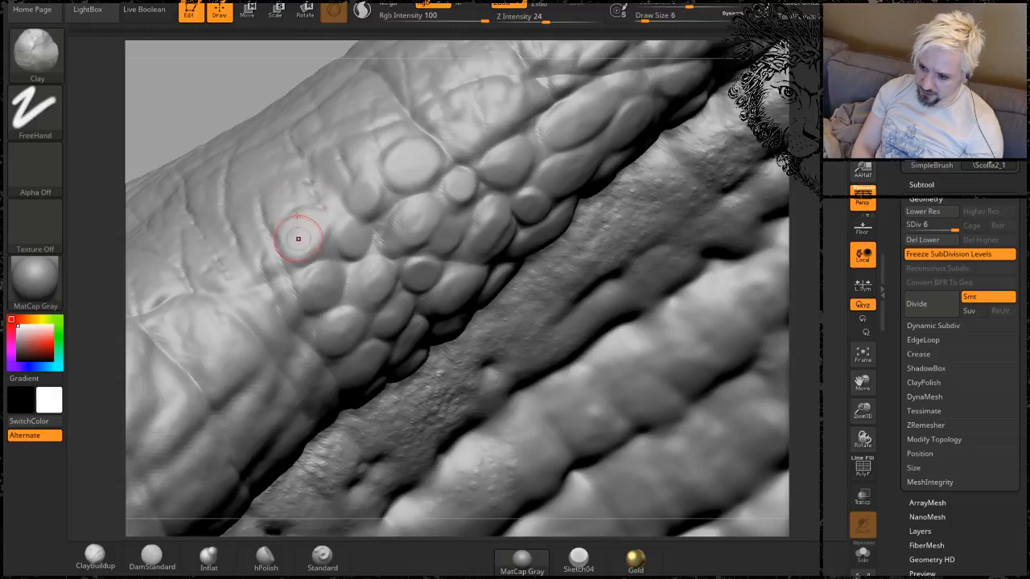
{"action": "left_click_drag", "start_coordinate": [221, 78], "coordinate": [273, 89]}
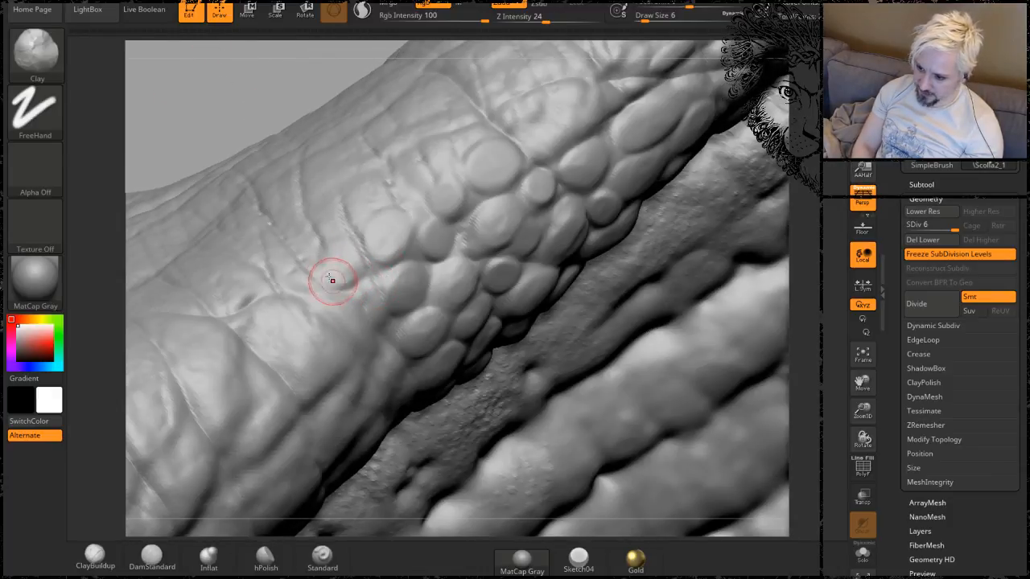
{"action": "left_click_drag", "start_coordinate": [333, 281], "coordinate": [330, 243]}
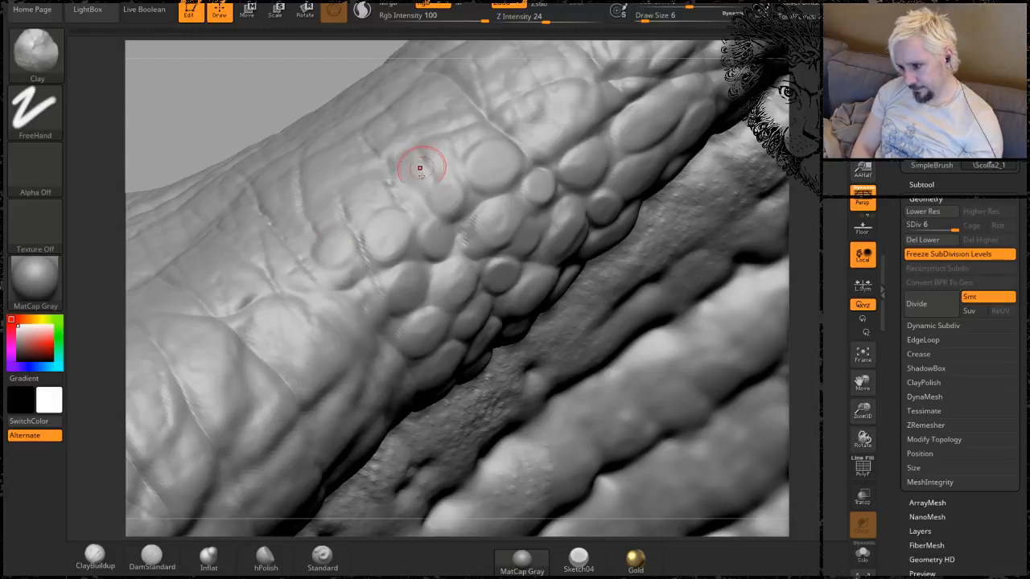
{"action": "left_click_drag", "start_coordinate": [411, 172], "coordinate": [414, 159]}
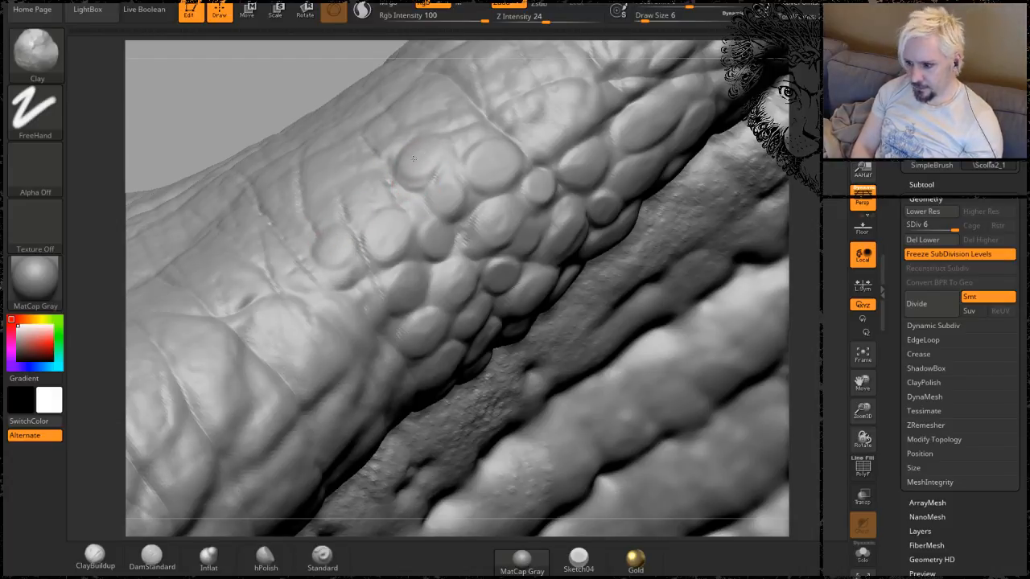
Cover the remaining wrinkles on top of the rib with more Clay scales and start a larger oval one across the next crease.
{"action": "mouse_move", "coordinate": [276, 92]}
{"action": "left_mouse_down"}
{"action": "mouse_move", "coordinate": [375, 190]}
{"action": "mouse_move", "coordinate": [360, 176]}
{"action": "left_mouse_up"}
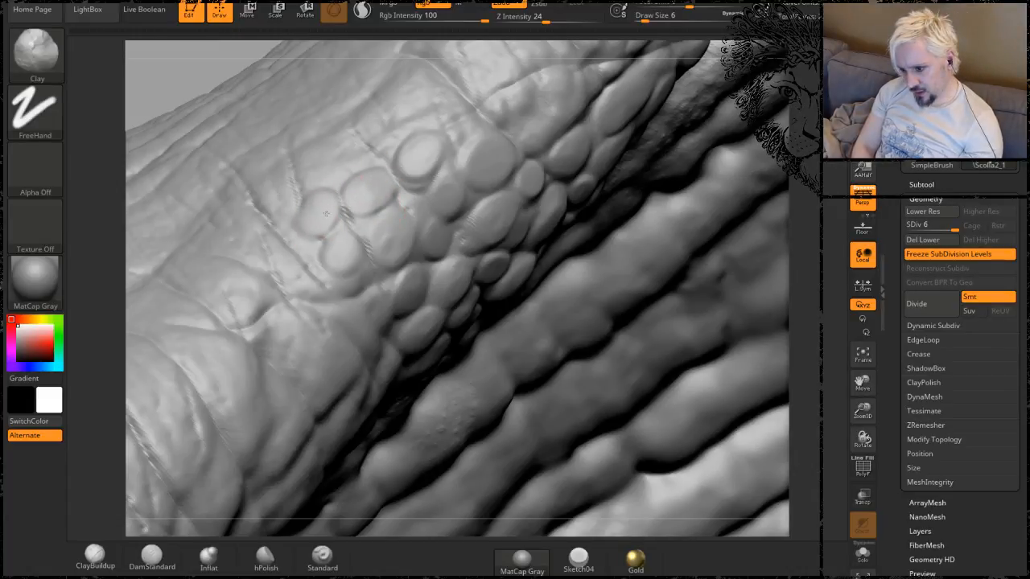
{"action": "mouse_move", "coordinate": [302, 269]}
{"action": "left_mouse_down"}
{"action": "mouse_move", "coordinate": [285, 275]}
{"action": "mouse_move", "coordinate": [295, 275]}
{"action": "left_mouse_up"}
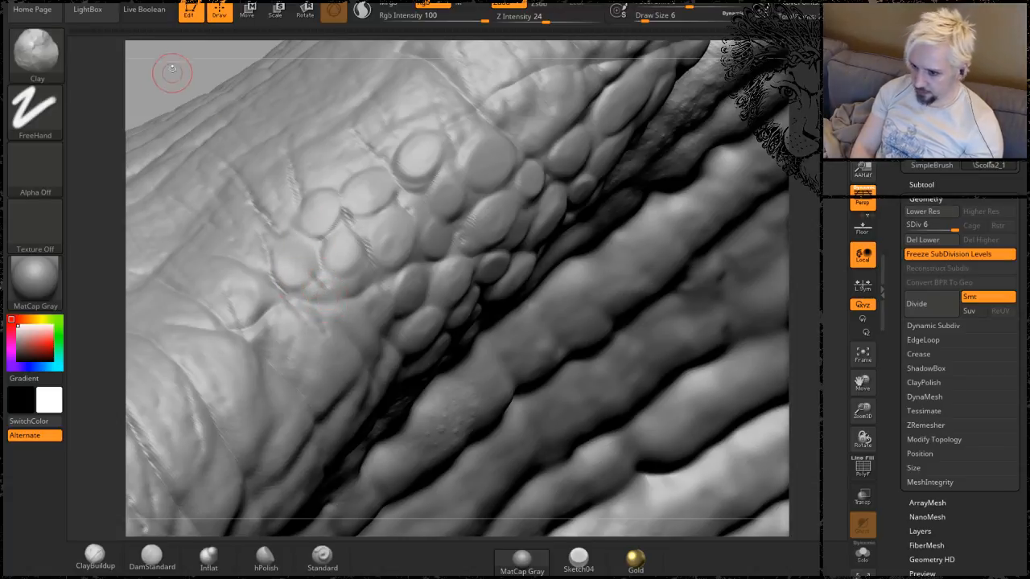
{"action": "left_click_drag", "start_coordinate": [149, 67], "coordinate": [246, 55], "text": "alt"}
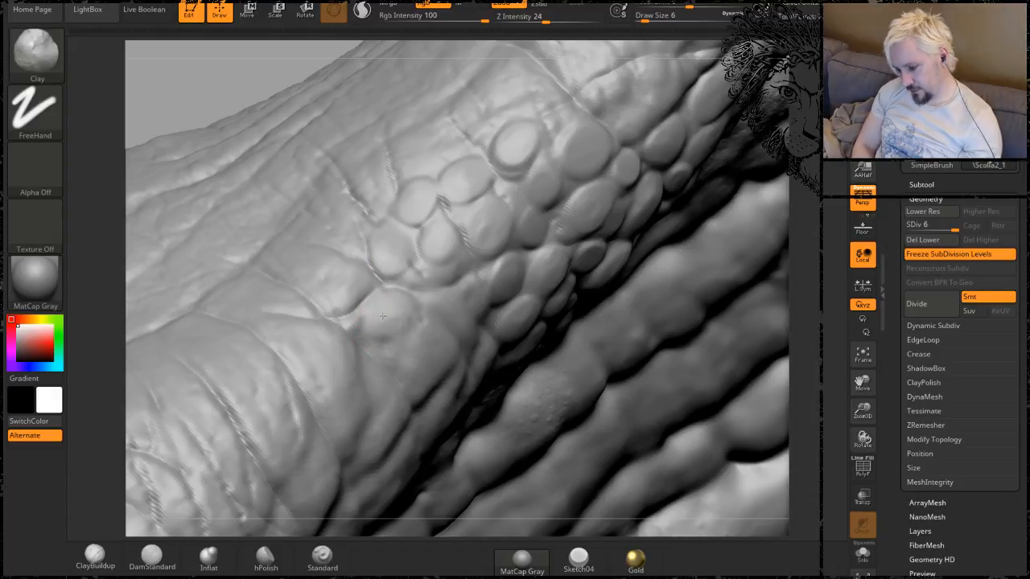
{"action": "left_click_drag", "start_coordinate": [223, 80], "coordinate": [421, 292]}
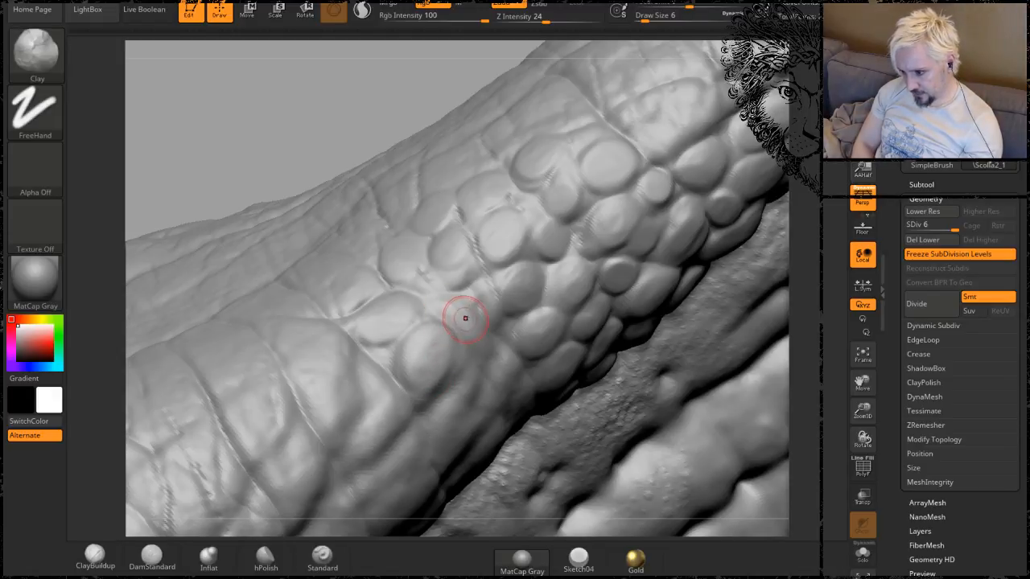
{"action": "mouse_move", "coordinate": [294, 101]}
{"action": "left_mouse_down"}
{"action": "mouse_move", "coordinate": [291, 71]}
{"action": "mouse_move", "coordinate": [312, 116]}
{"action": "left_mouse_up"}
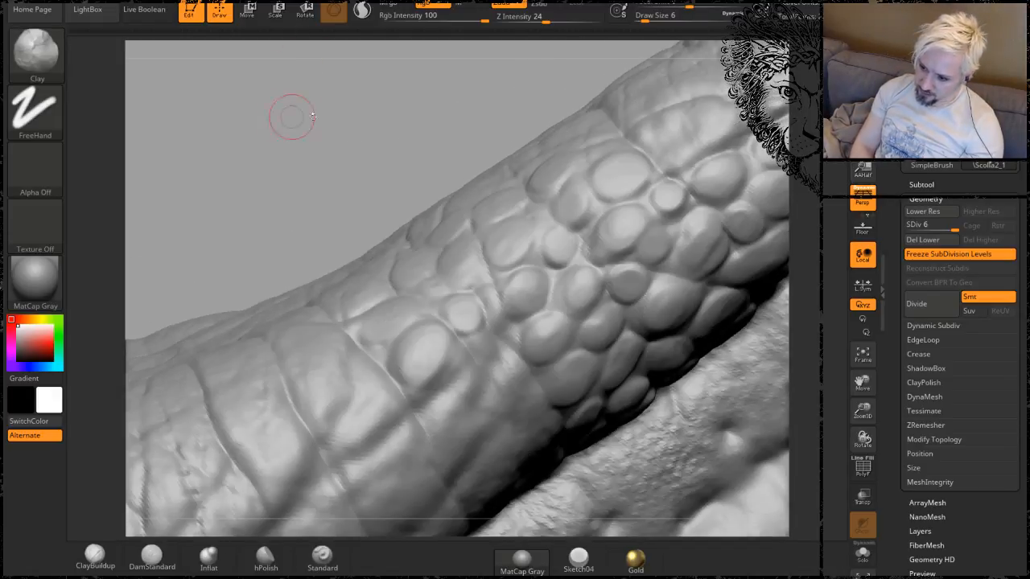
Build Clay scales down the side of the next band, from the large oval scale toward the membrane edge.
{"action": "mouse_move", "coordinate": [352, 181]}
{"action": "left_mouse_down"}
{"action": "mouse_move", "coordinate": [298, 120]}
{"action": "mouse_move", "coordinate": [338, 145]}
{"action": "left_mouse_up"}
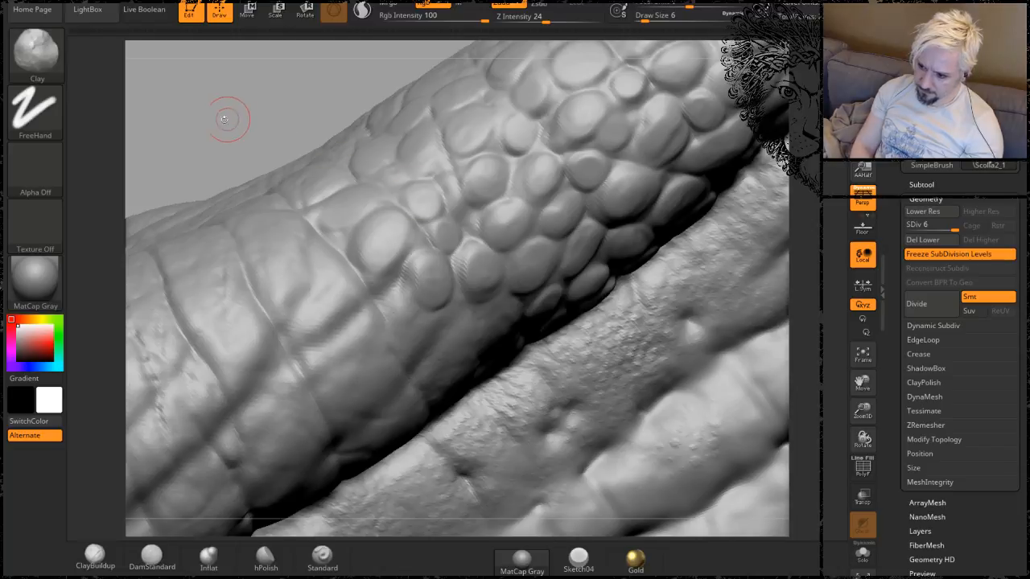
{"action": "left_click_drag", "start_coordinate": [231, 120], "coordinate": [238, 63]}
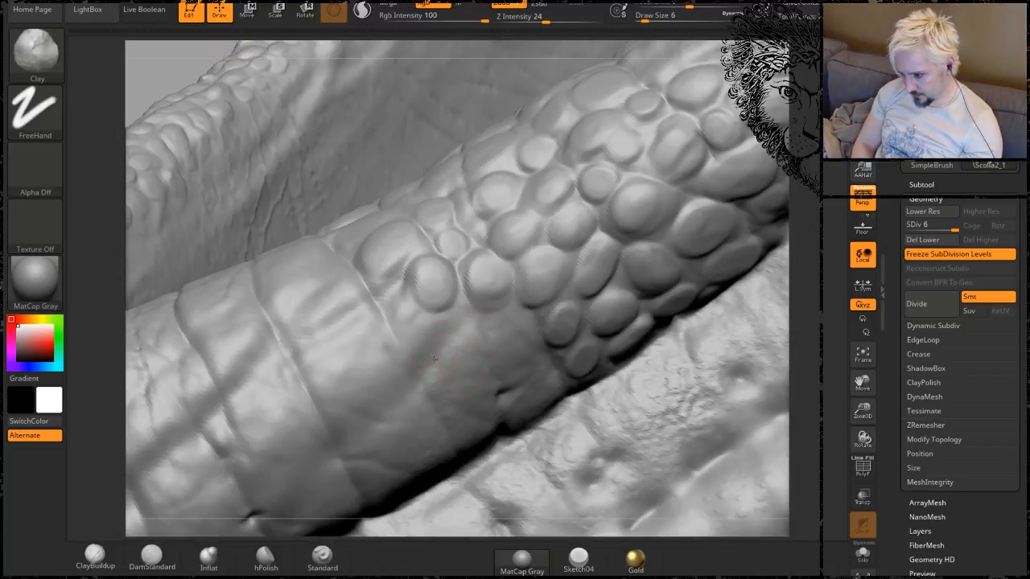
{"action": "mouse_move", "coordinate": [434, 359]}
{"action": "left_mouse_down"}
{"action": "mouse_move", "coordinate": [409, 354]}
{"action": "mouse_move", "coordinate": [395, 306]}
{"action": "mouse_move", "coordinate": [417, 350]}
{"action": "mouse_move", "coordinate": [465, 336]}
{"action": "left_mouse_up"}
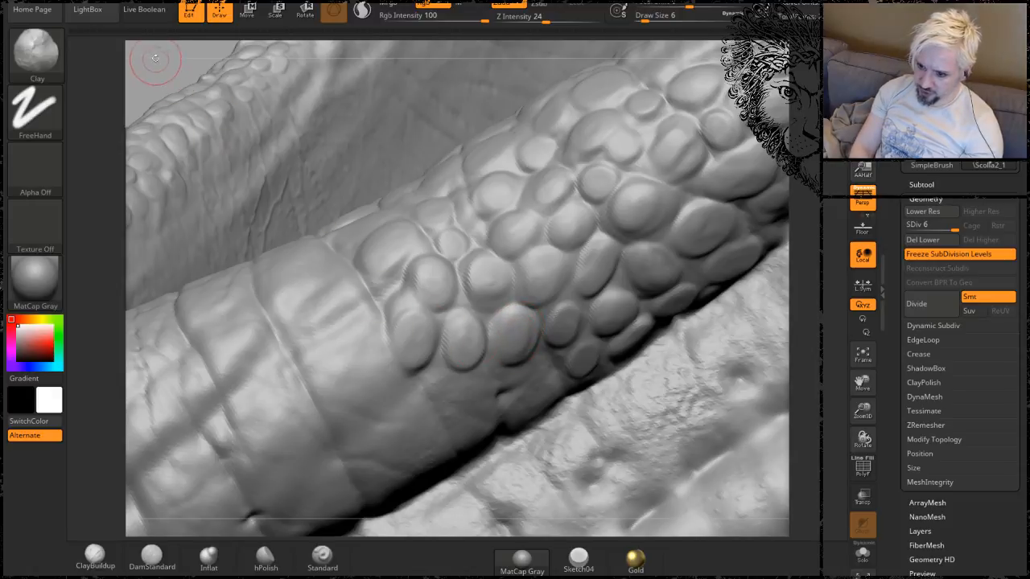
{"action": "left_click_drag", "start_coordinate": [155, 57], "coordinate": [163, 30]}
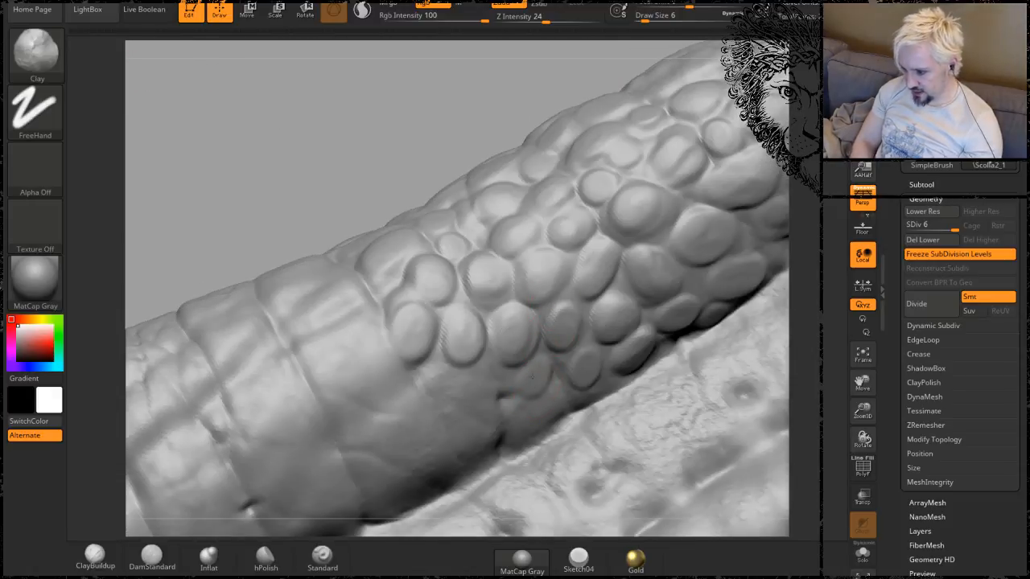
{"action": "left_click_drag", "start_coordinate": [543, 382], "coordinate": [553, 366]}
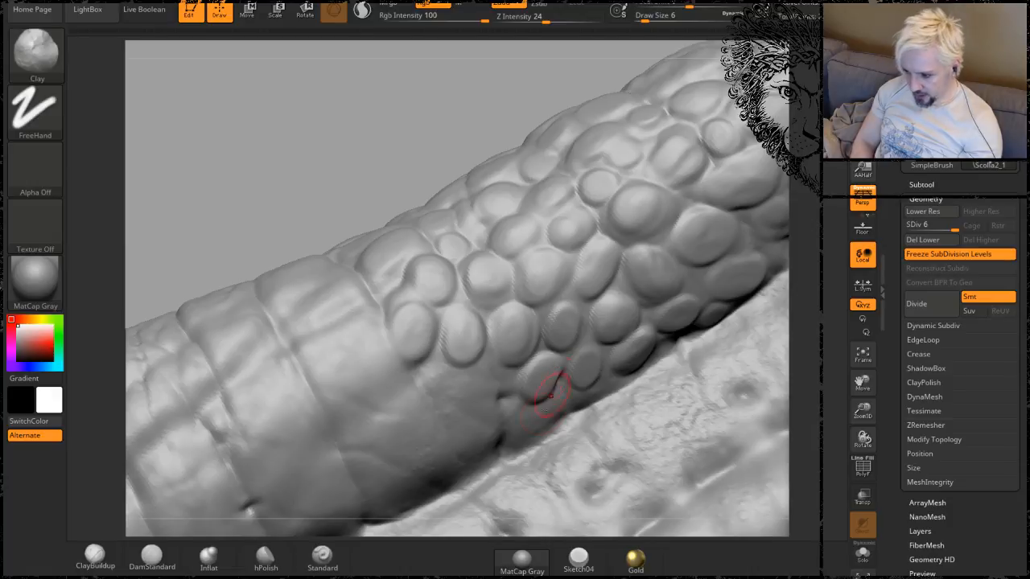
Add a staggered row of oval Clay scales along the lower side of the band, reaching the membrane edge.
{"action": "left_click_drag", "start_coordinate": [346, 130], "coordinate": [326, 103]}
{"action": "left_click_drag", "start_coordinate": [498, 339], "coordinate": [496, 333]}
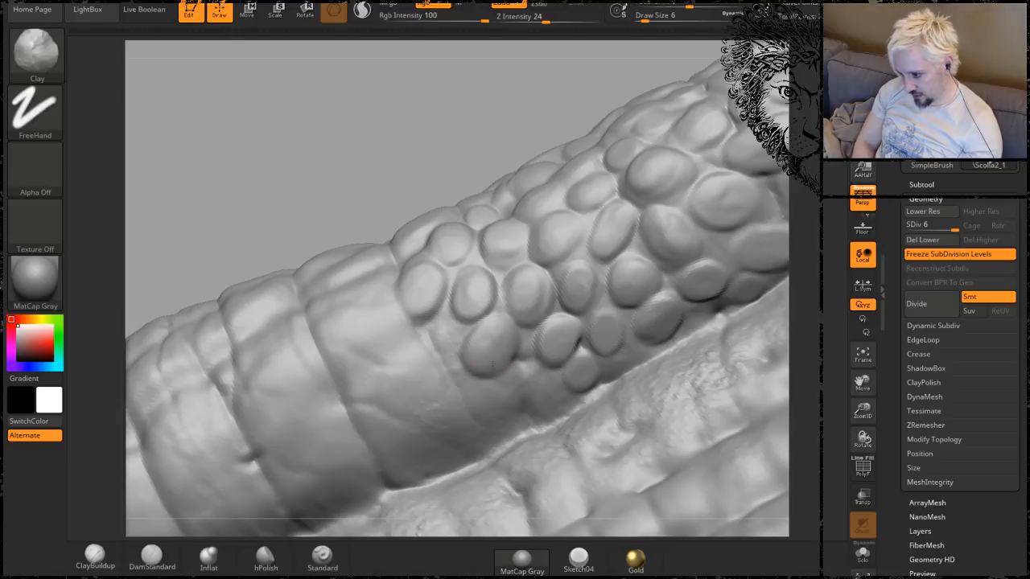
{"action": "left_click_drag", "start_coordinate": [489, 331], "coordinate": [435, 342]}
{"action": "mouse_move", "coordinate": [538, 397]}
{"action": "left_mouse_down"}
{"action": "mouse_move", "coordinate": [531, 378]}
{"action": "mouse_move", "coordinate": [537, 414]}
{"action": "mouse_move", "coordinate": [539, 383]}
{"action": "mouse_move", "coordinate": [527, 372]}
{"action": "left_mouse_up"}
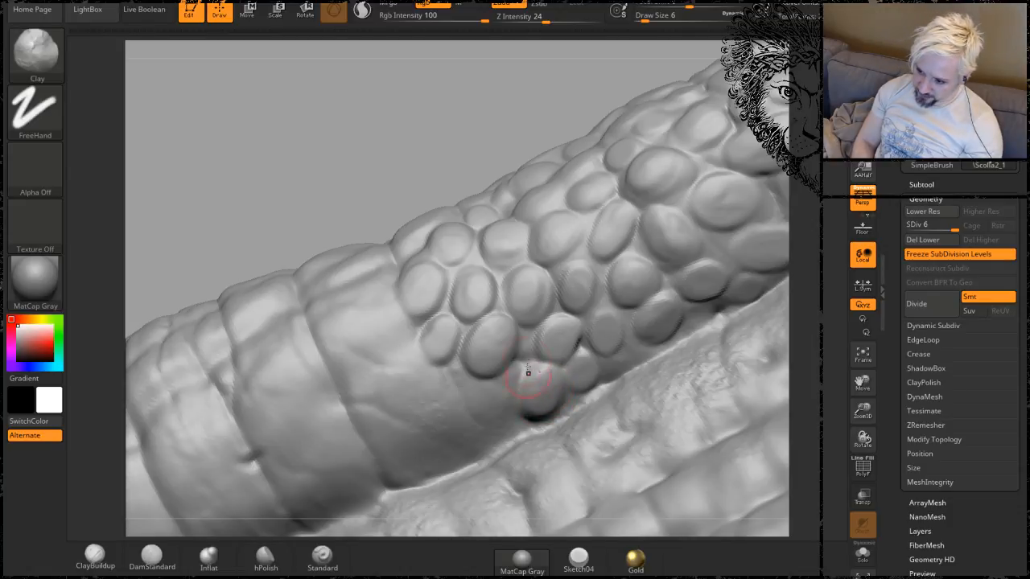
{"action": "left_click_drag", "start_coordinate": [494, 409], "coordinate": [483, 416]}
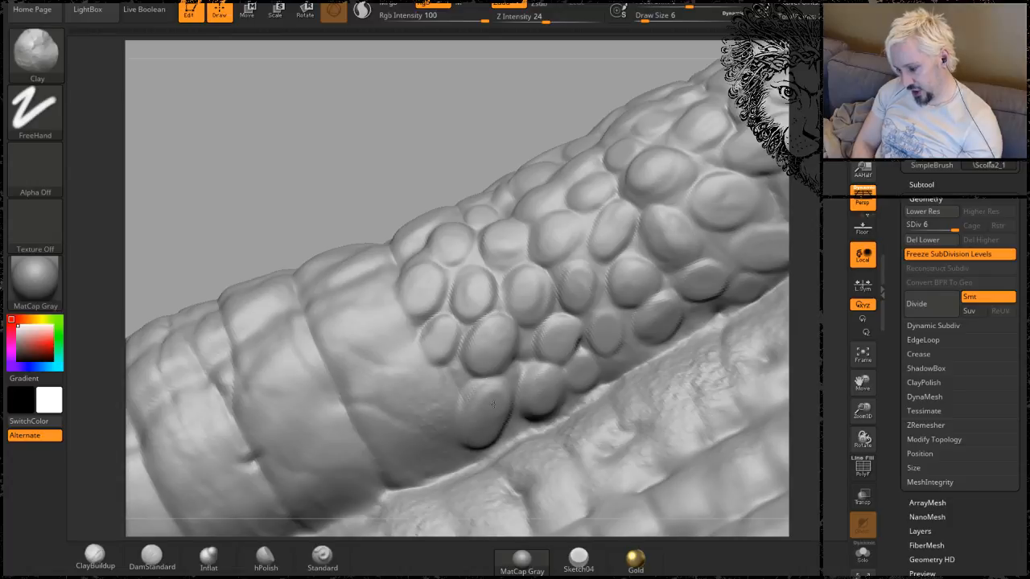
Raise an oval scale by the membrane edge, a round one above it and an elongated one along the next crease with Clay.
{"action": "left_click_drag", "start_coordinate": [321, 148], "coordinate": [328, 148]}
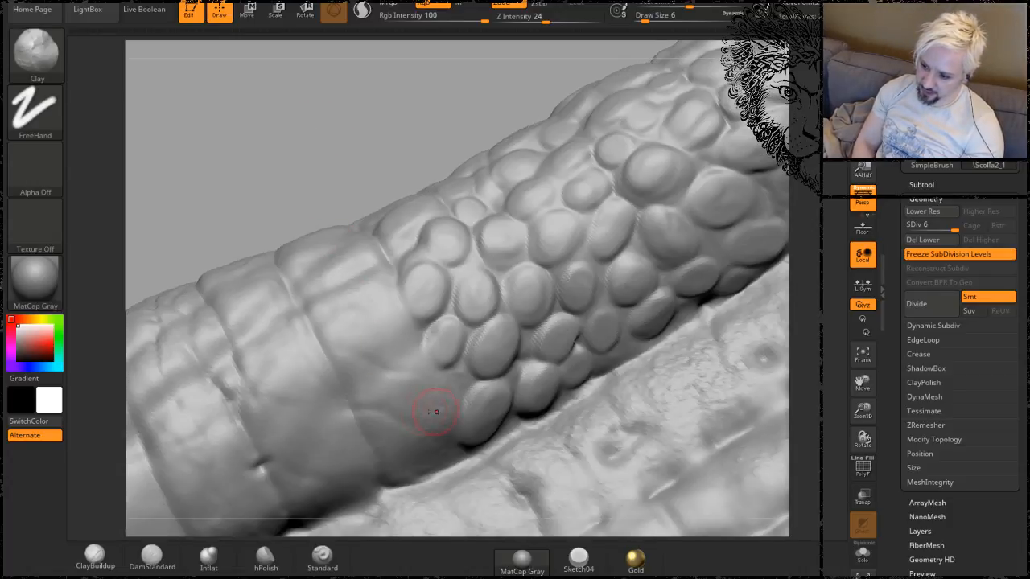
{"action": "mouse_move", "coordinate": [433, 408]}
{"action": "left_mouse_down"}
{"action": "mouse_move", "coordinate": [421, 409]}
{"action": "mouse_move", "coordinate": [438, 393]}
{"action": "mouse_move", "coordinate": [427, 409]}
{"action": "left_mouse_up"}
{"action": "mouse_move", "coordinate": [404, 351]}
{"action": "left_mouse_down"}
{"action": "mouse_move", "coordinate": [383, 336]}
{"action": "mouse_move", "coordinate": [393, 335]}
{"action": "mouse_move", "coordinate": [387, 357]}
{"action": "left_mouse_up"}
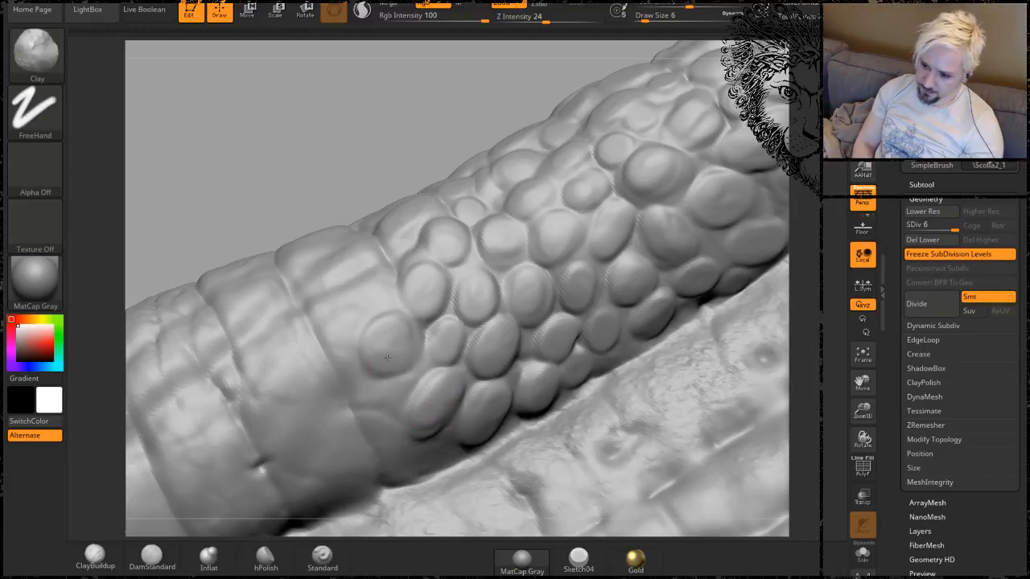
{"action": "left_click_drag", "start_coordinate": [339, 149], "coordinate": [349, 292]}
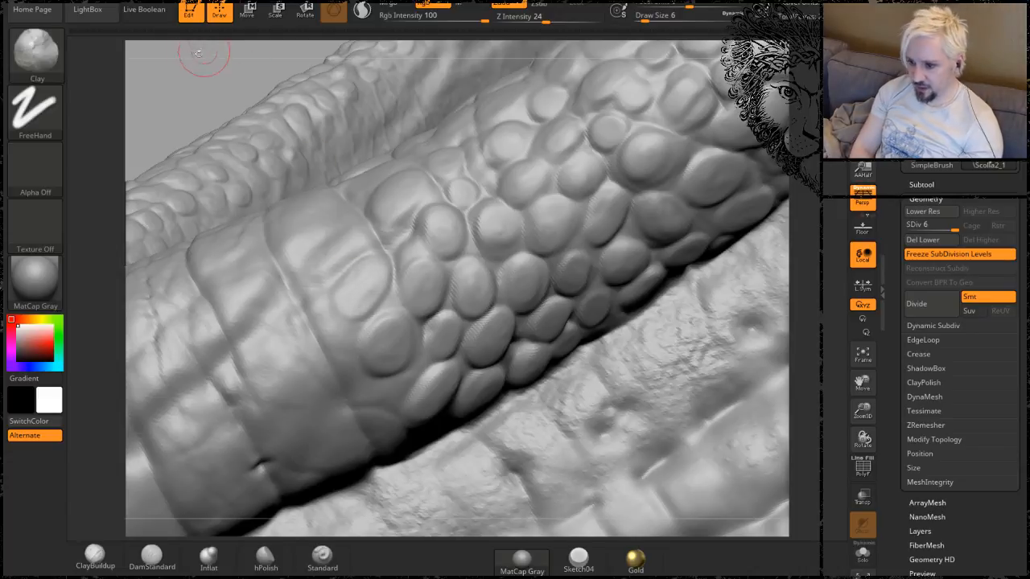
{"action": "left_click_drag", "start_coordinate": [210, 62], "coordinate": [266, 110]}
{"action": "left_click_drag", "start_coordinate": [364, 268], "coordinate": [364, 299]}
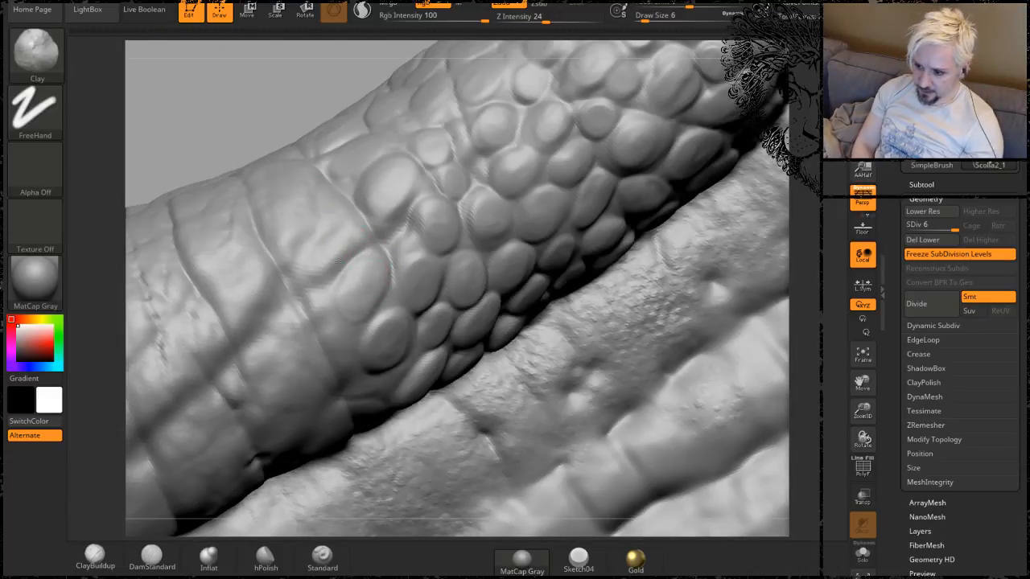
Raise small irregular Clay scales beside the large oval scale, along the crease on the upper side of the band.
{"action": "left_click_drag", "start_coordinate": [229, 98], "coordinate": [259, 106]}
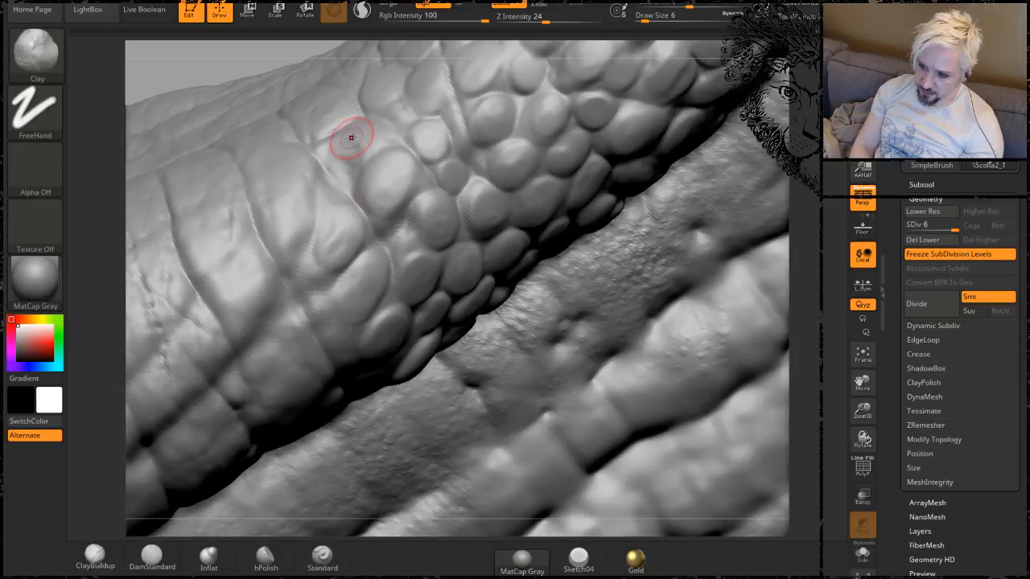
{"action": "mouse_move", "coordinate": [352, 138]}
{"action": "left_mouse_down"}
{"action": "mouse_move", "coordinate": [345, 180]}
{"action": "mouse_move", "coordinate": [335, 171]}
{"action": "mouse_move", "coordinate": [354, 148]}
{"action": "mouse_move", "coordinate": [339, 177]}
{"action": "mouse_move", "coordinate": [335, 159]}
{"action": "left_mouse_up"}
{"action": "mouse_move", "coordinate": [336, 159]}
{"action": "left_mouse_down"}
{"action": "mouse_move", "coordinate": [333, 170]}
{"action": "mouse_move", "coordinate": [350, 163]}
{"action": "mouse_move", "coordinate": [338, 182]}
{"action": "mouse_move", "coordinate": [335, 154]}
{"action": "left_mouse_up"}
{"action": "left_click_drag", "start_coordinate": [205, 72], "coordinate": [267, 109], "text": "alt"}
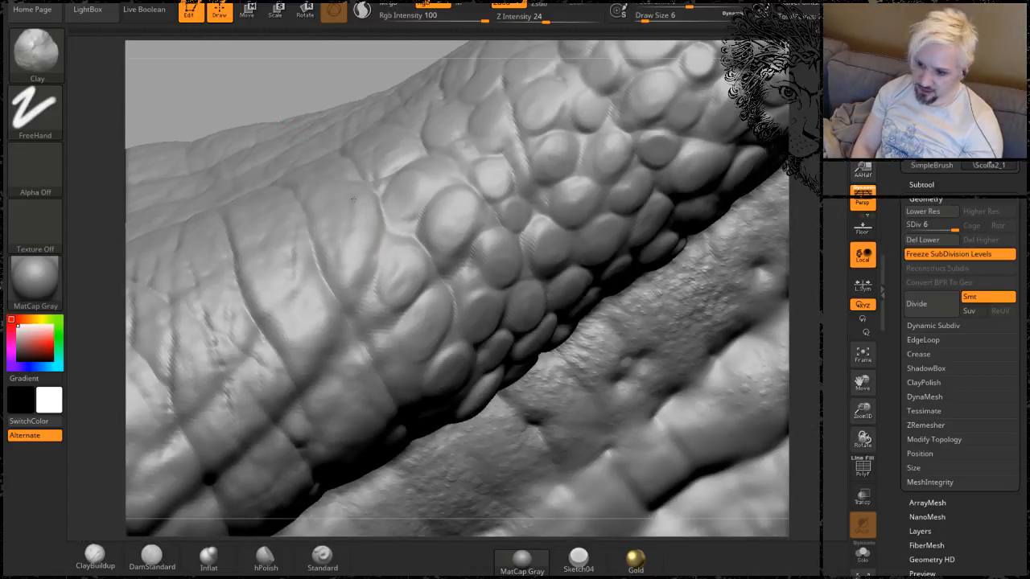
{"action": "left_click_drag", "start_coordinate": [333, 236], "coordinate": [362, 193]}
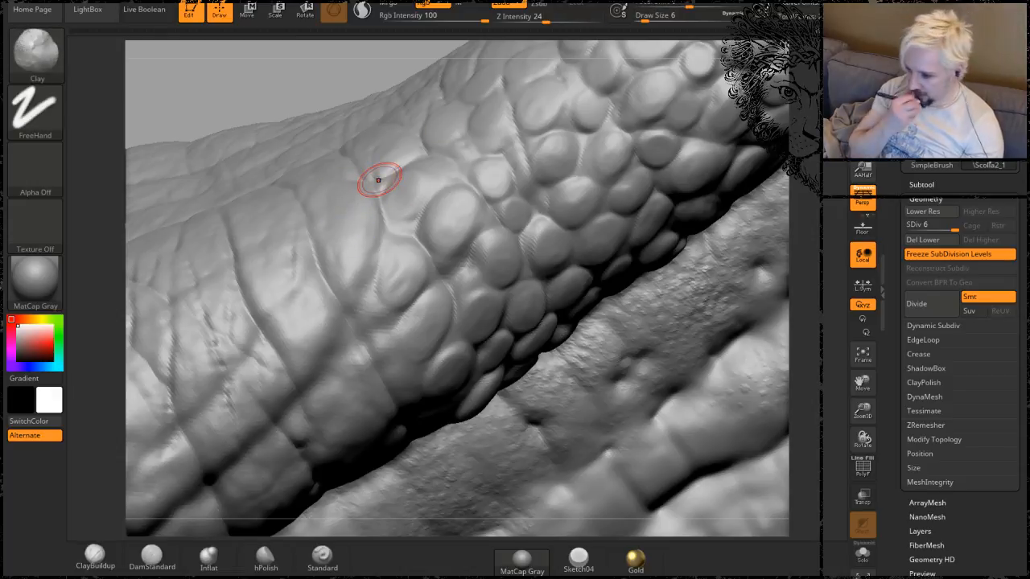
{"action": "mouse_move", "coordinate": [224, 94]}
{"action": "left_mouse_down"}
{"action": "mouse_move", "coordinate": [265, 210]}
{"action": "mouse_move", "coordinate": [357, 341]}
{"action": "mouse_move", "coordinate": [360, 319]}
{"action": "left_mouse_up"}
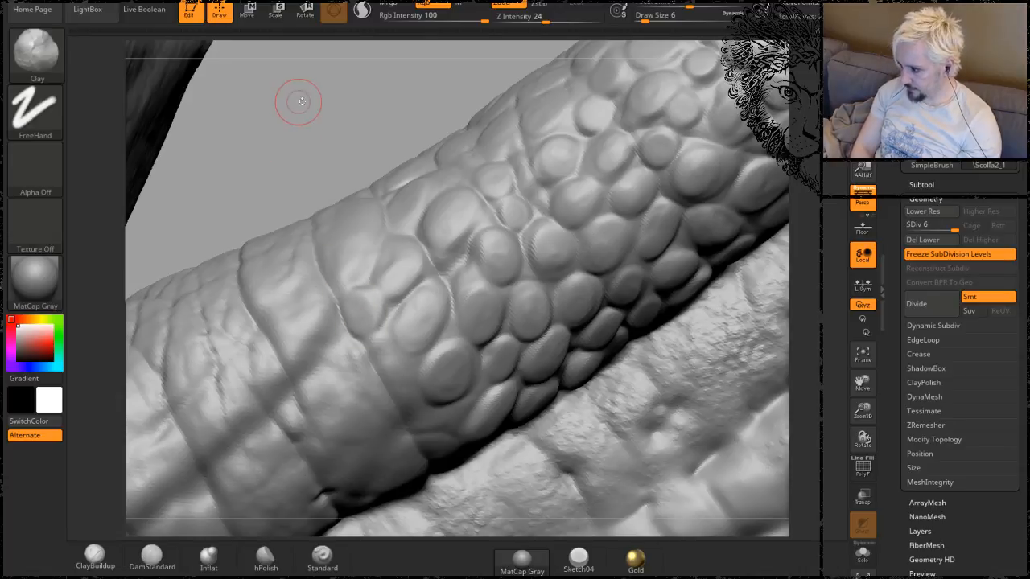
{"action": "mouse_move", "coordinate": [298, 104]}
{"action": "left_mouse_down"}
{"action": "mouse_move", "coordinate": [341, 126]}
{"action": "mouse_move", "coordinate": [356, 84]}
{"action": "left_mouse_up"}
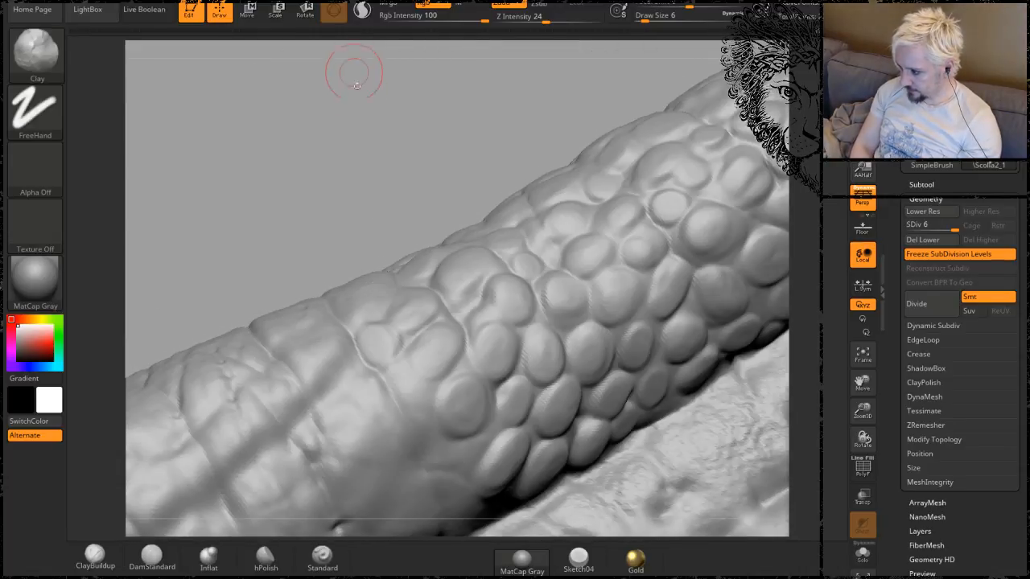
Build round and oval Clay scales down the smooth side of the band, from the crease to the membrane edge.
{"action": "mouse_move", "coordinate": [307, 138]}
{"action": "left_mouse_down"}
{"action": "mouse_move", "coordinate": [281, 103]}
{"action": "mouse_move", "coordinate": [338, 340]}
{"action": "left_mouse_up"}
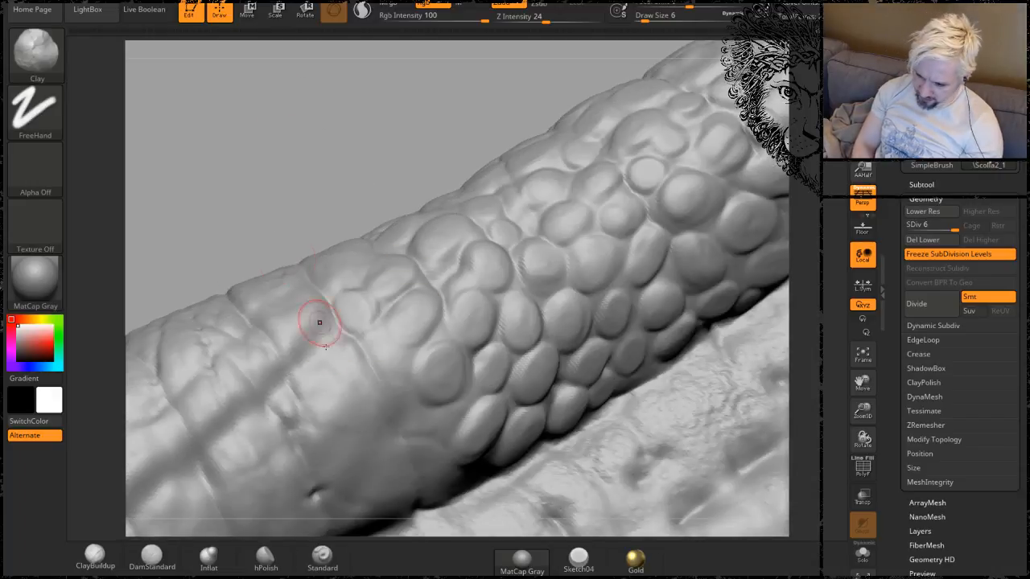
{"action": "mouse_move", "coordinate": [421, 328]}
{"action": "left_mouse_down"}
{"action": "mouse_move", "coordinate": [413, 338]}
{"action": "mouse_move", "coordinate": [426, 298]}
{"action": "left_mouse_up"}
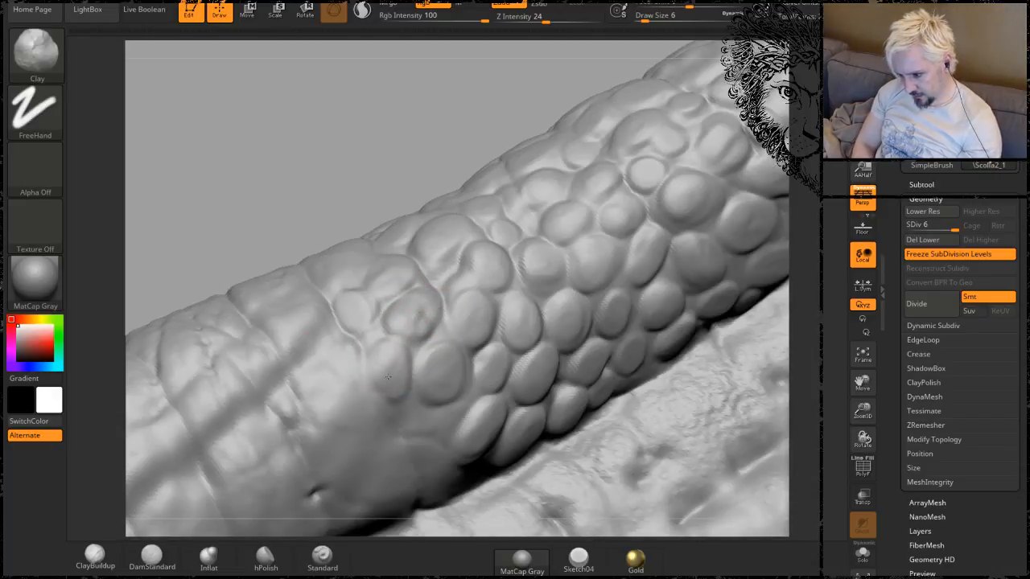
{"action": "mouse_move", "coordinate": [297, 125]}
{"action": "left_mouse_down"}
{"action": "mouse_move", "coordinate": [354, 81]}
{"action": "mouse_move", "coordinate": [363, 96]}
{"action": "left_mouse_up"}
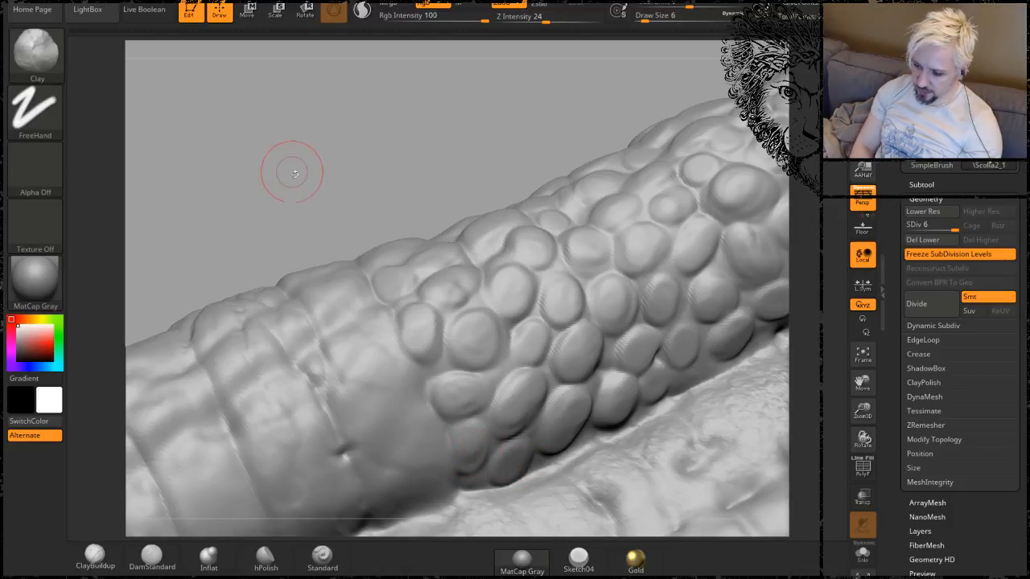
{"action": "mouse_move", "coordinate": [295, 173]}
{"action": "left_mouse_down"}
{"action": "mouse_move", "coordinate": [341, 97]}
{"action": "mouse_move", "coordinate": [391, 209]}
{"action": "left_mouse_up"}
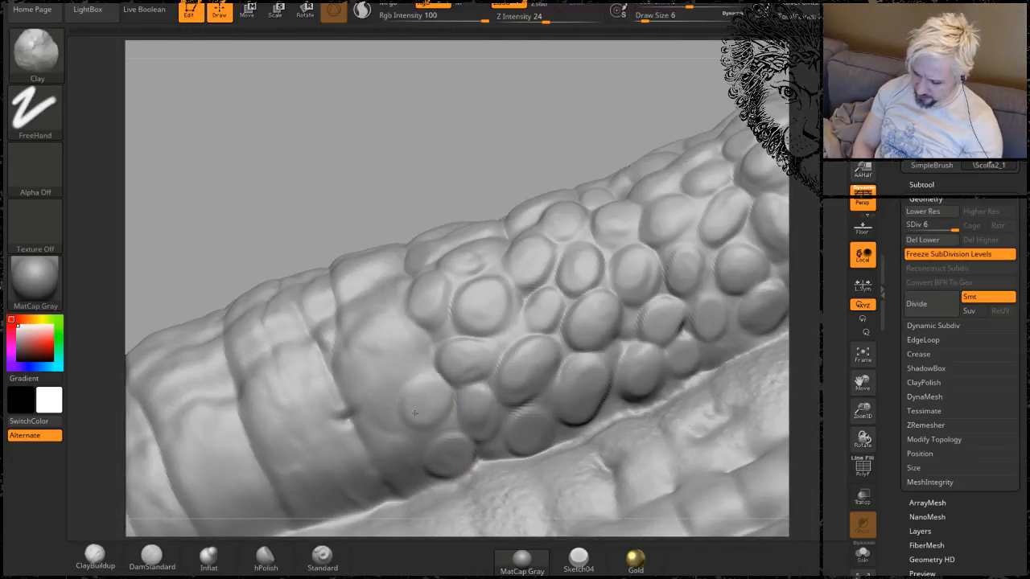
{"action": "mouse_move", "coordinate": [387, 339]}
{"action": "left_mouse_down"}
{"action": "mouse_move", "coordinate": [410, 354]}
{"action": "mouse_move", "coordinate": [407, 336]}
{"action": "left_mouse_up"}
Fill the rest of the band's side up to the next crease with staggered oval Clay scales, ending at the membrane edge.
{"action": "left_click_drag", "start_coordinate": [391, 138], "coordinate": [390, 193]}
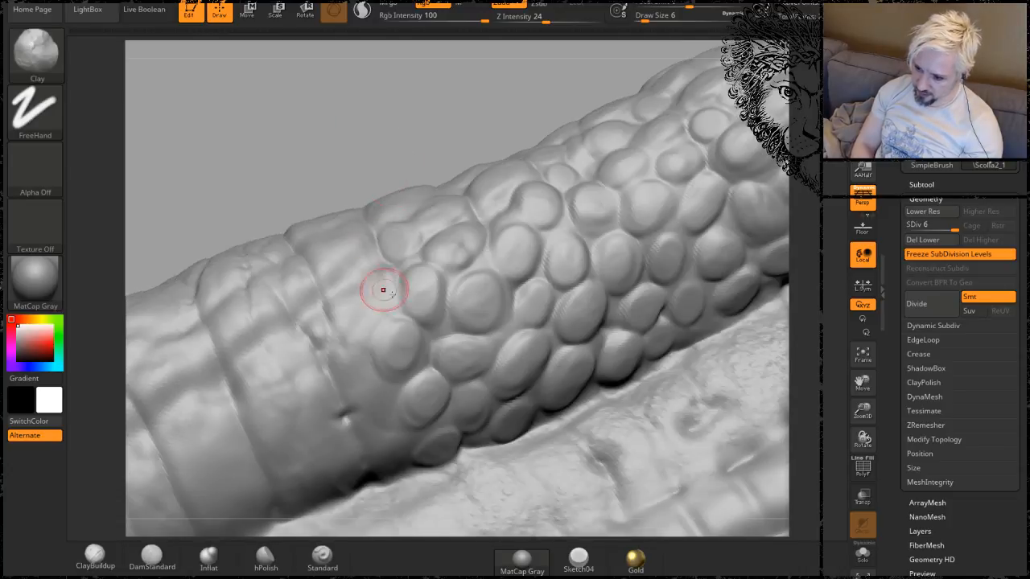
{"action": "left_click_drag", "start_coordinate": [376, 293], "coordinate": [380, 287]}
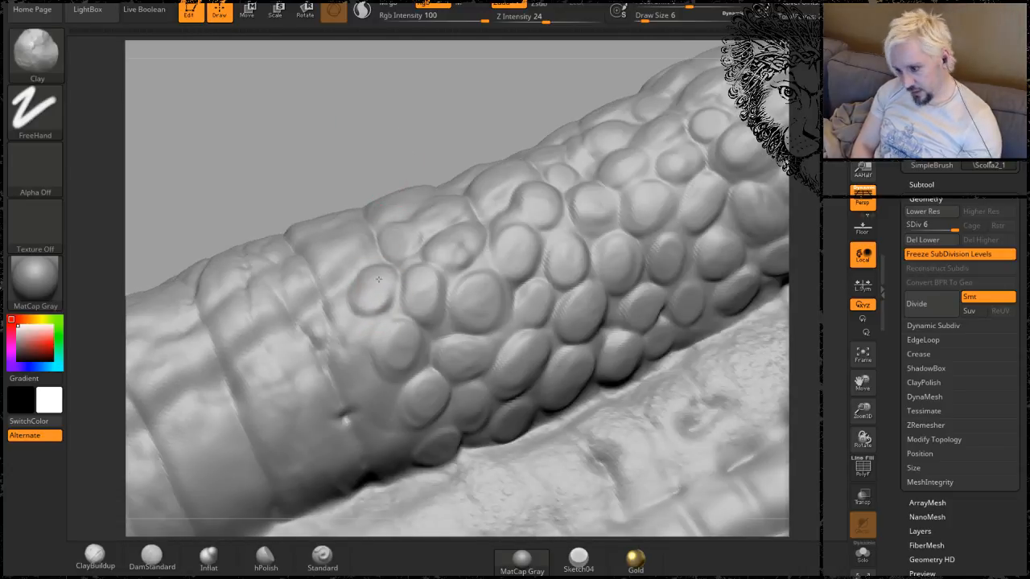
{"action": "left_click_drag", "start_coordinate": [349, 92], "coordinate": [367, 236]}
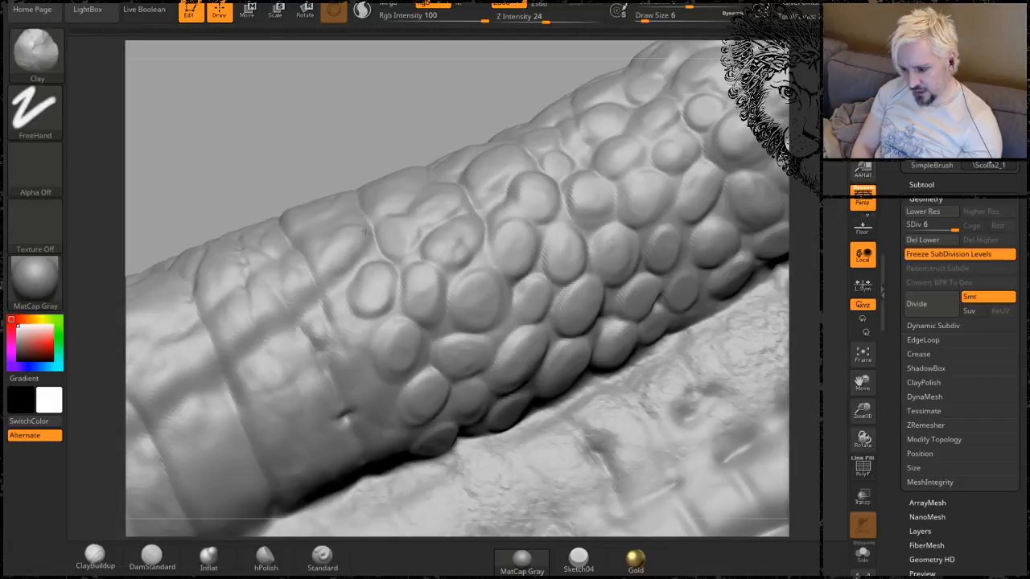
{"action": "mouse_move", "coordinate": [357, 368]}
{"action": "left_mouse_down"}
{"action": "mouse_move", "coordinate": [350, 345]}
{"action": "mouse_move", "coordinate": [338, 357]}
{"action": "left_mouse_up"}
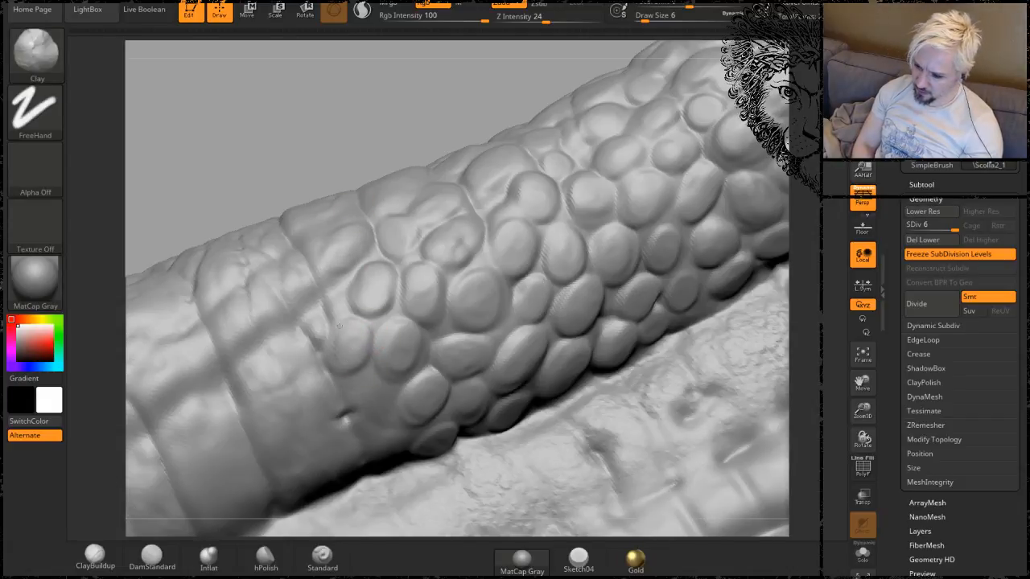
{"action": "mouse_move", "coordinate": [372, 419]}
{"action": "left_mouse_down"}
{"action": "mouse_move", "coordinate": [361, 386]}
{"action": "mouse_move", "coordinate": [379, 383]}
{"action": "mouse_move", "coordinate": [367, 396]}
{"action": "mouse_move", "coordinate": [398, 347]}
{"action": "left_mouse_up"}
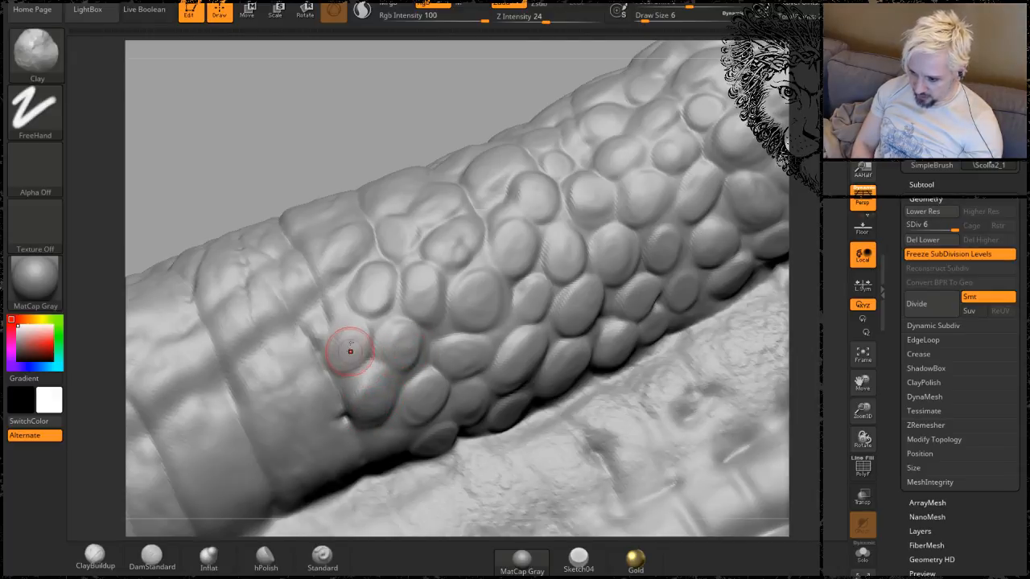
{"action": "mouse_move", "coordinate": [214, 154]}
{"action": "left_mouse_down"}
{"action": "mouse_move", "coordinate": [223, 85]}
{"action": "mouse_move", "coordinate": [348, 275]}
{"action": "left_mouse_up"}
{"action": "mouse_move", "coordinate": [389, 354]}
{"action": "left_mouse_down"}
{"action": "mouse_move", "coordinate": [396, 364]}
{"action": "mouse_move", "coordinate": [388, 351]}
{"action": "mouse_move", "coordinate": [402, 346]}
{"action": "left_mouse_up"}
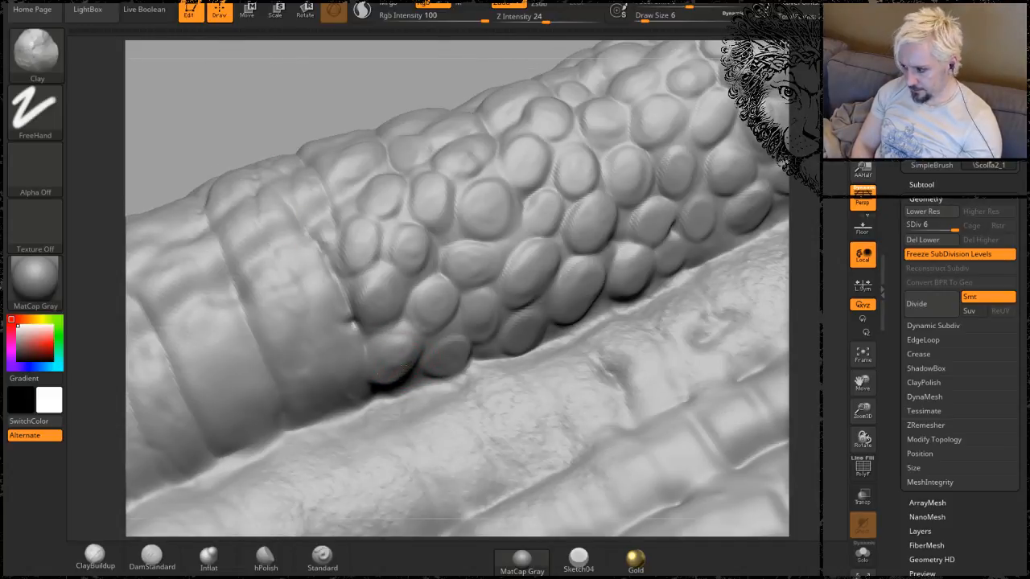
Start the next narrow band with a column of three rounded Clay scales along its crease, down to the membrane edge.
{"action": "left_click_drag", "start_coordinate": [297, 91], "coordinate": [328, 91], "text": "alt"}
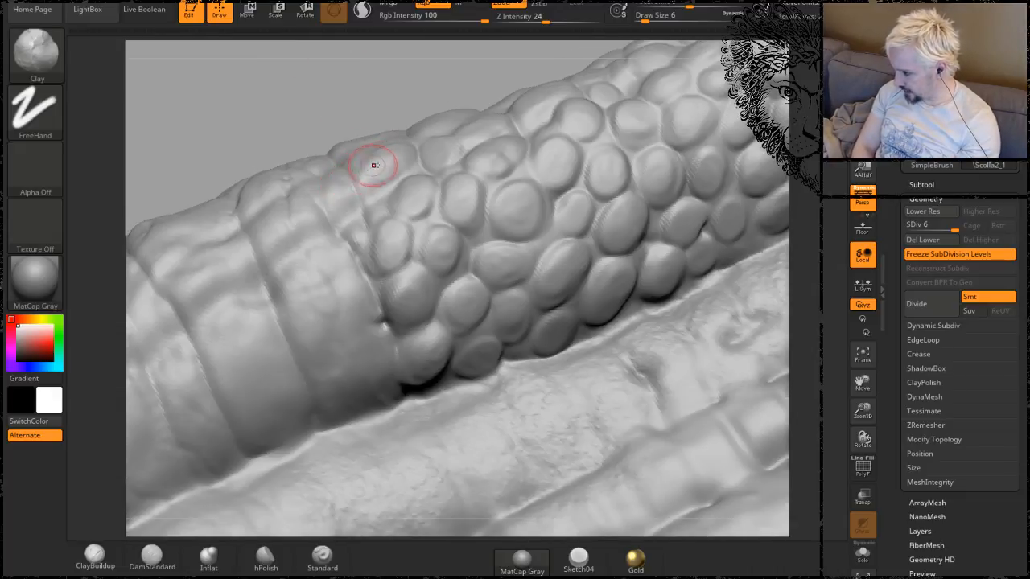
{"action": "left_click_drag", "start_coordinate": [269, 90], "coordinate": [283, 98]}
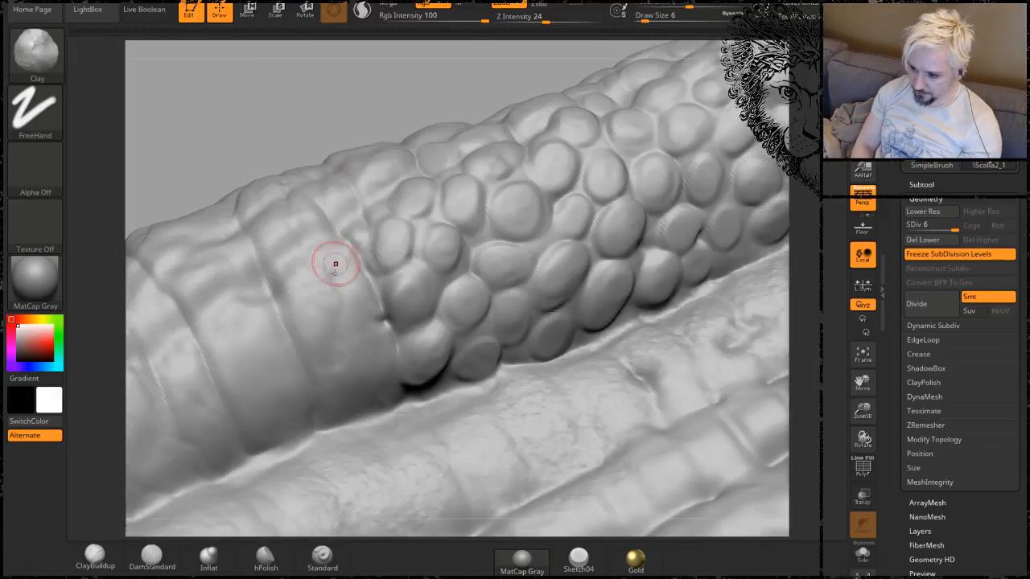
{"action": "left_click_drag", "start_coordinate": [356, 298], "coordinate": [356, 313]}
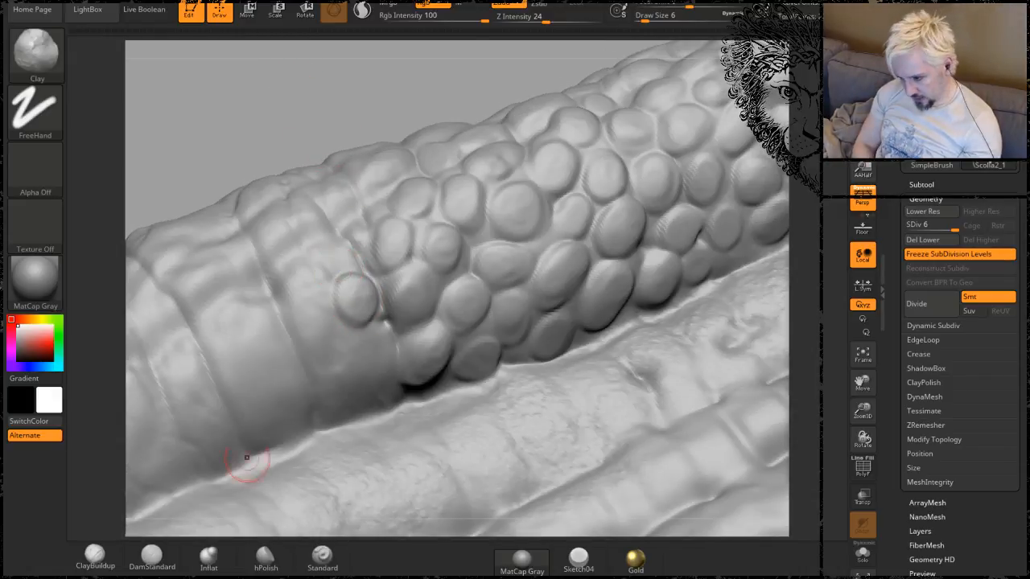
{"action": "mouse_move", "coordinate": [383, 341]}
{"action": "left_mouse_down"}
{"action": "mouse_move", "coordinate": [359, 360]}
{"action": "mouse_move", "coordinate": [362, 371]}
{"action": "left_mouse_up"}
{"action": "mouse_move", "coordinate": [203, 134]}
{"action": "left_mouse_down"}
{"action": "mouse_move", "coordinate": [292, 89]}
{"action": "mouse_move", "coordinate": [286, 73]}
{"action": "left_mouse_up"}
{"action": "left_click_drag", "start_coordinate": [358, 140], "coordinate": [409, 409]}
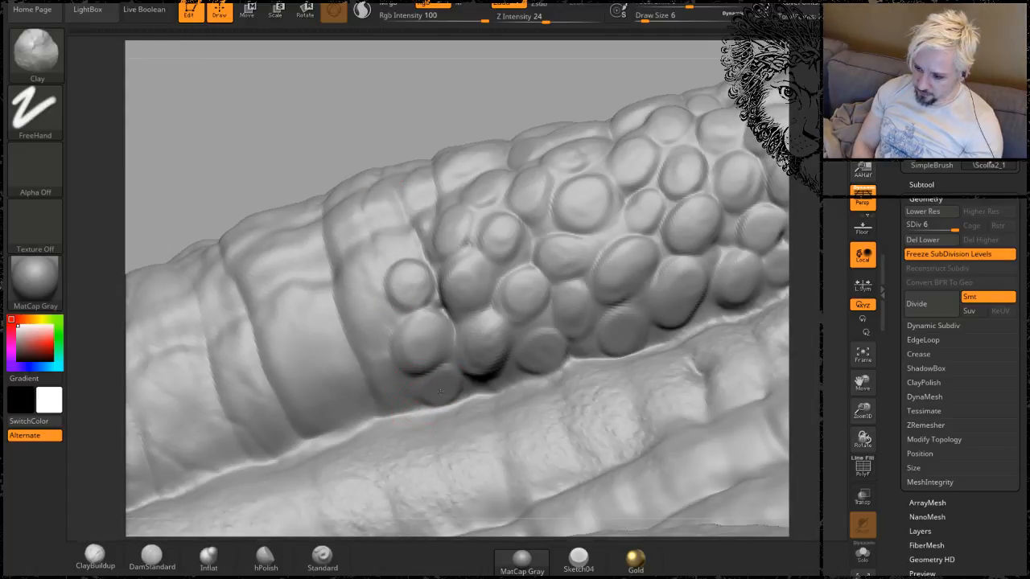
Add a second column of rounded Clay scales along the narrow band's far crease, plus a small one above the first column.
{"action": "left_click_drag", "start_coordinate": [276, 69], "coordinate": [306, 144]}
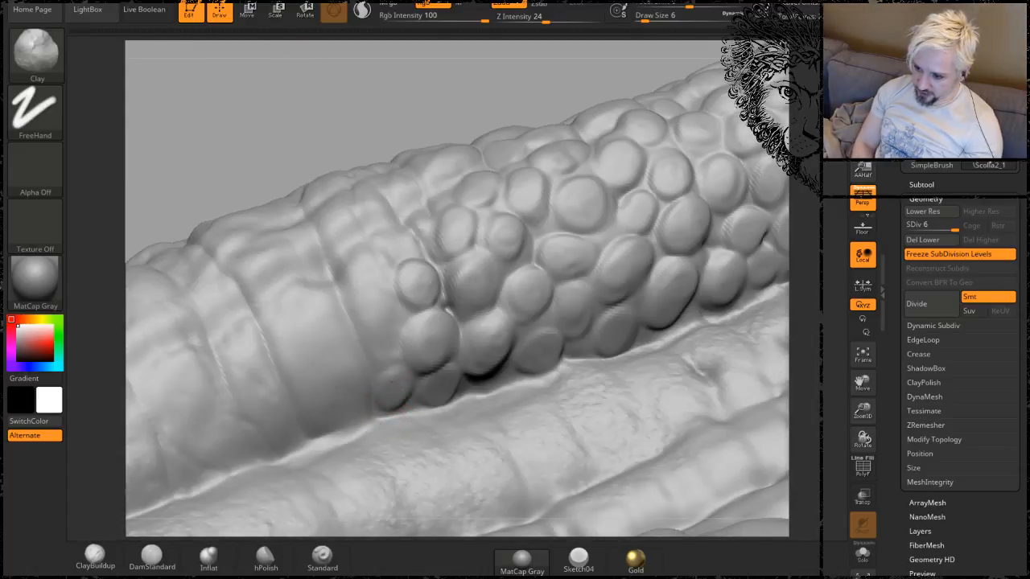
{"action": "left_click_drag", "start_coordinate": [393, 383], "coordinate": [379, 407]}
{"action": "mouse_move", "coordinate": [375, 327]}
{"action": "left_mouse_down"}
{"action": "mouse_move", "coordinate": [378, 310]}
{"action": "mouse_move", "coordinate": [372, 326]}
{"action": "left_mouse_up"}
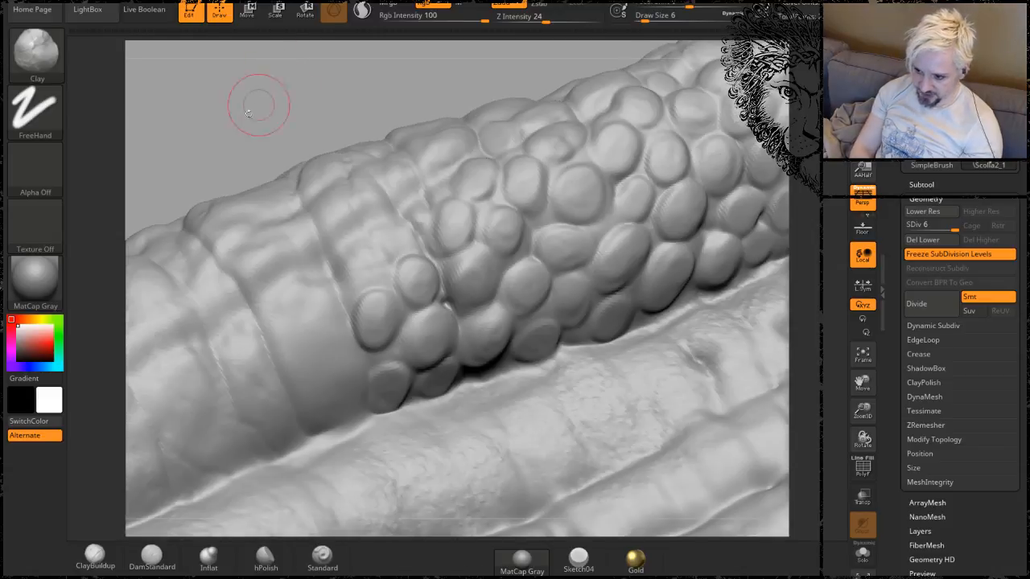
{"action": "mouse_move", "coordinate": [253, 104]}
{"action": "left_mouse_down"}
{"action": "mouse_move", "coordinate": [281, 99]}
{"action": "mouse_move", "coordinate": [306, 113]}
{"action": "left_mouse_up"}
{"action": "mouse_move", "coordinate": [403, 262]}
{"action": "left_mouse_down"}
{"action": "mouse_move", "coordinate": [384, 290]}
{"action": "mouse_move", "coordinate": [426, 259]}
{"action": "left_mouse_up"}
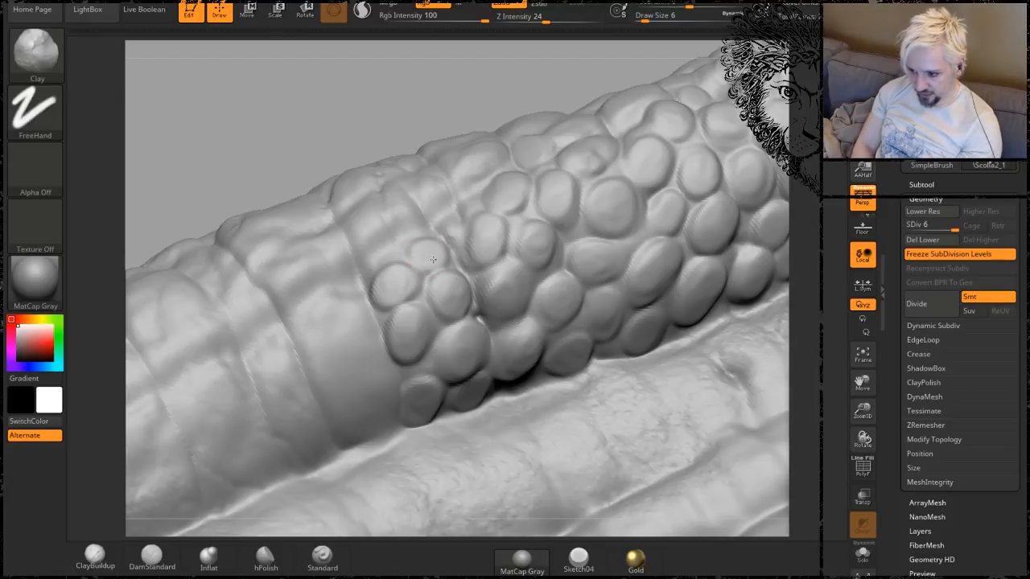
Extend the narrow band's scales upward with small round Clay bumps and a larger oval one beside the far crease.
{"action": "left_click_drag", "start_coordinate": [333, 113], "coordinate": [402, 298]}
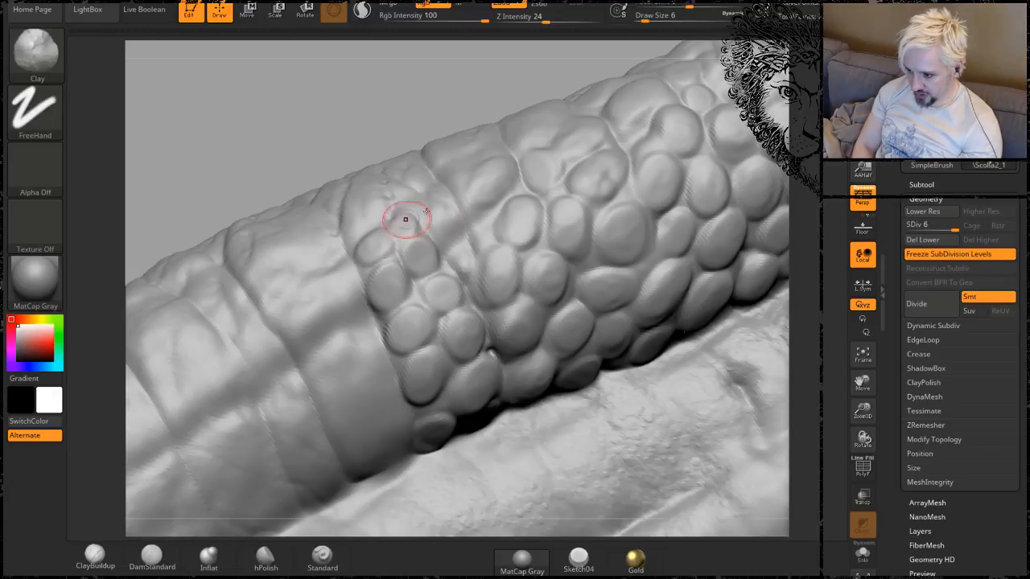
{"action": "left_click_drag", "start_coordinate": [448, 223], "coordinate": [438, 213]}
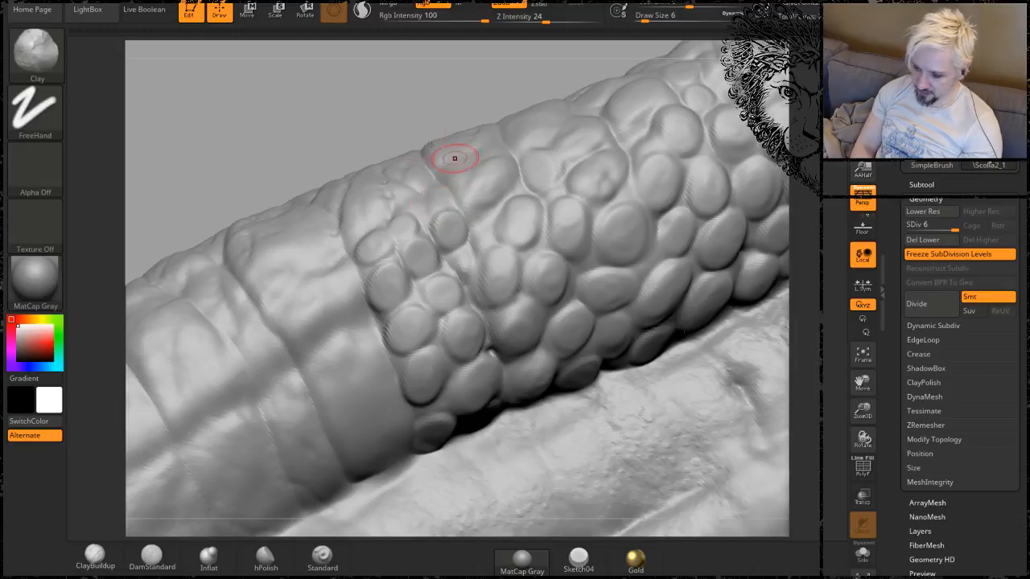
{"action": "left_click_drag", "start_coordinate": [348, 101], "coordinate": [375, 207]}
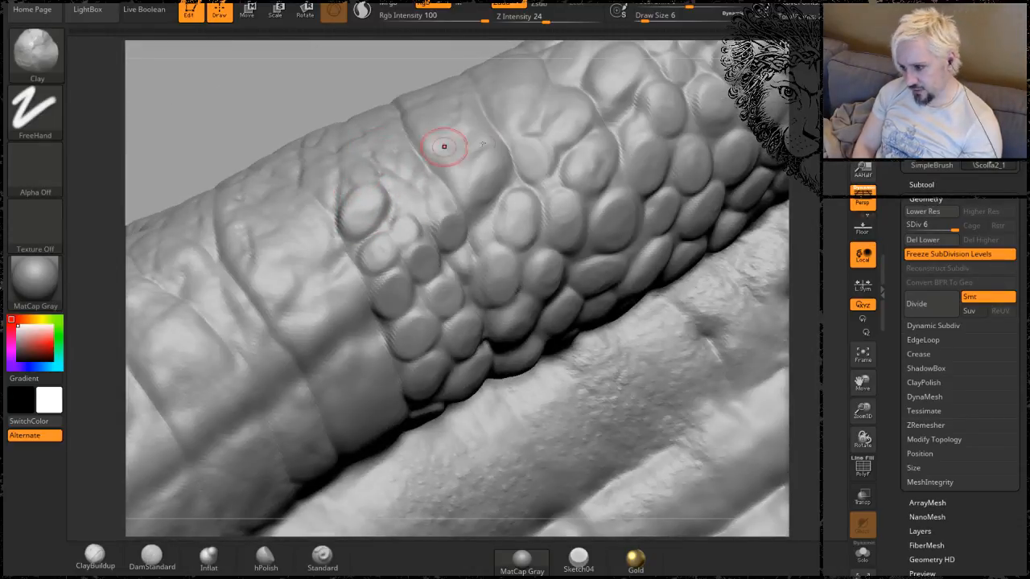
Cover the upper parts of the neighbouring bands with oval and small round Clay scales, reaching the top of the rib.
{"action": "left_click_drag", "start_coordinate": [383, 129], "coordinate": [421, 218]}
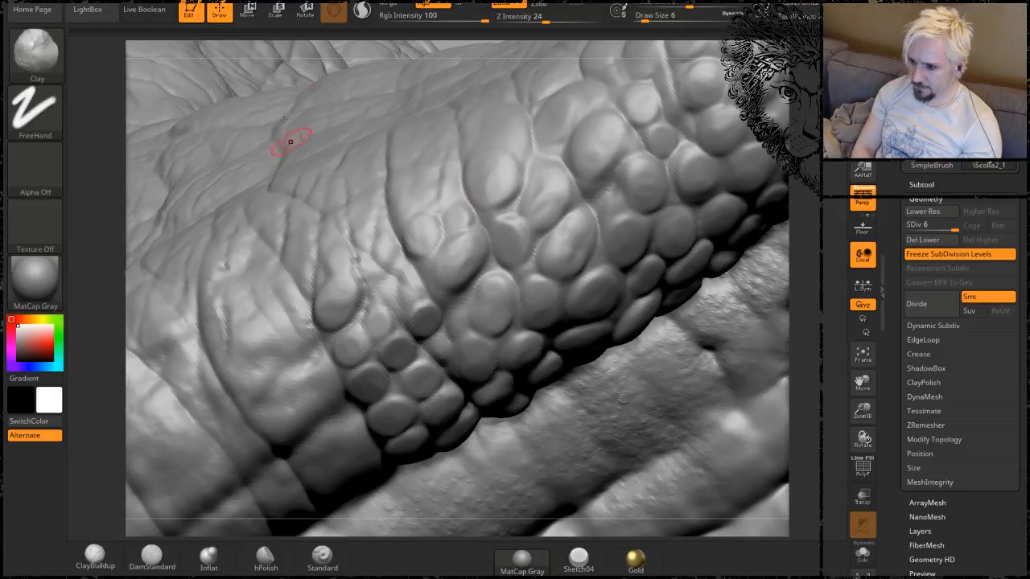
{"action": "left_click_drag", "start_coordinate": [389, 53], "coordinate": [459, 84]}
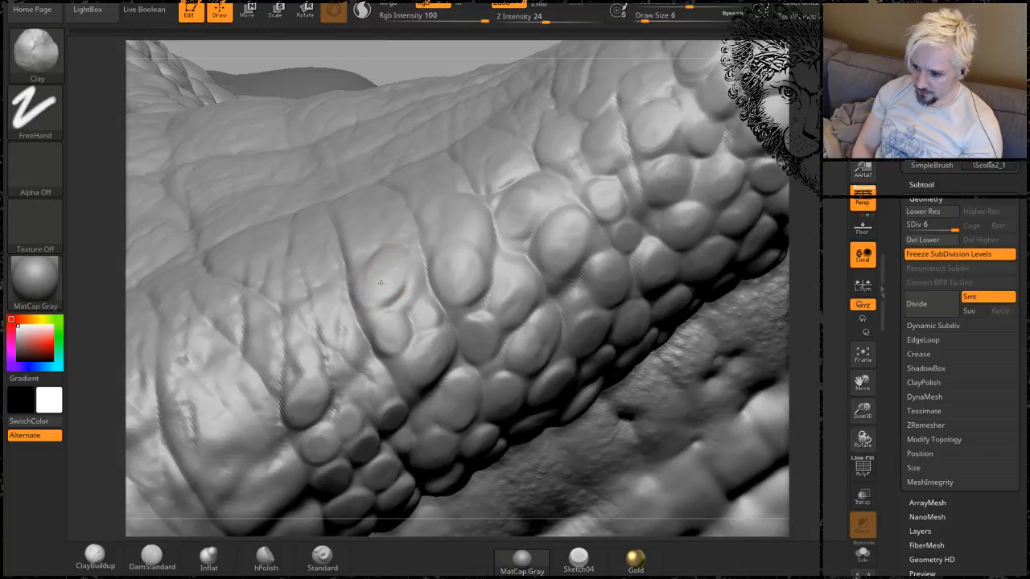
{"action": "left_click_drag", "start_coordinate": [410, 56], "coordinate": [418, 79]}
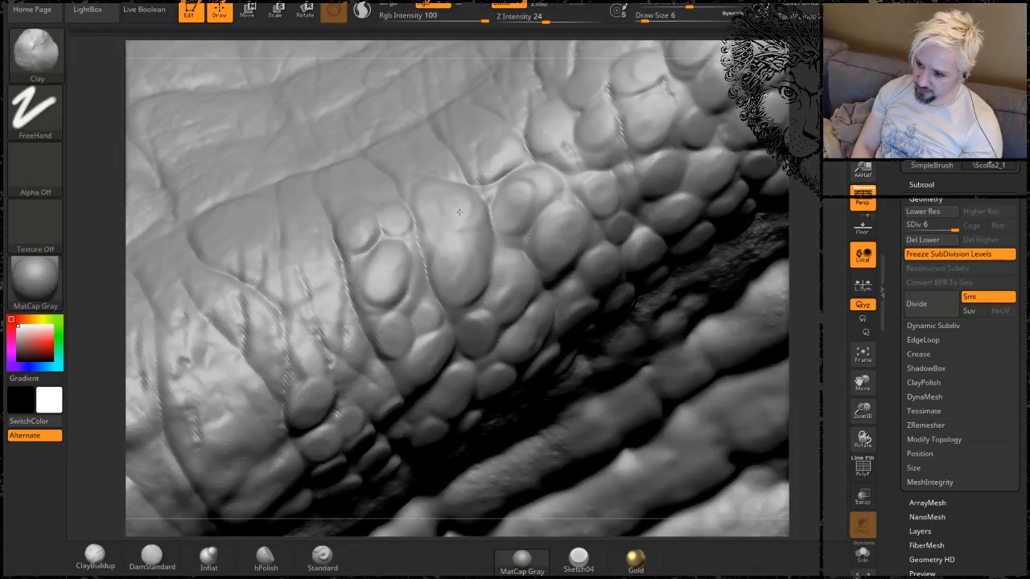
{"action": "left_click_drag", "start_coordinate": [390, 37], "coordinate": [424, 148], "text": "alt"}
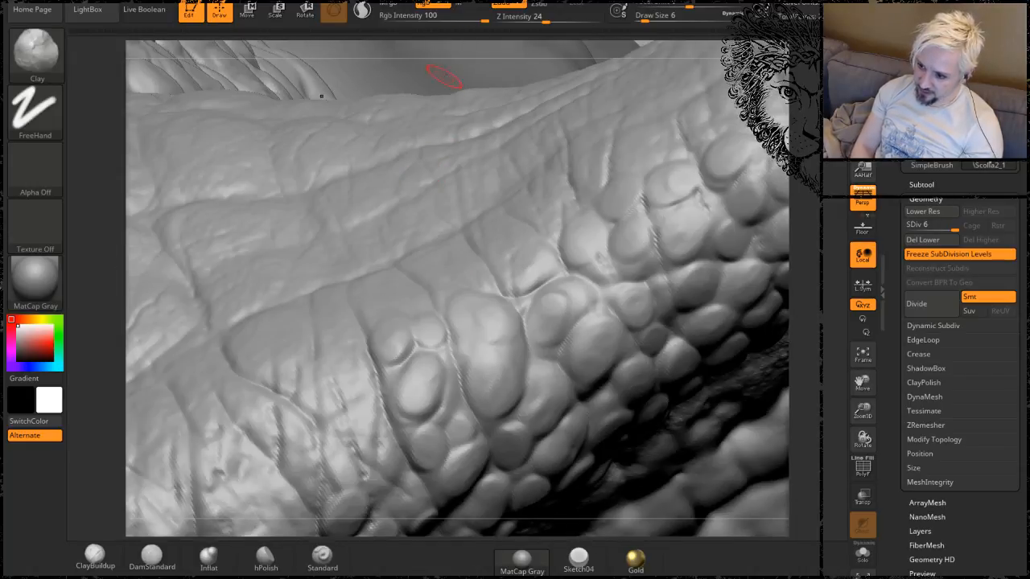
{"action": "left_click_drag", "start_coordinate": [450, 51], "coordinate": [455, 70]}
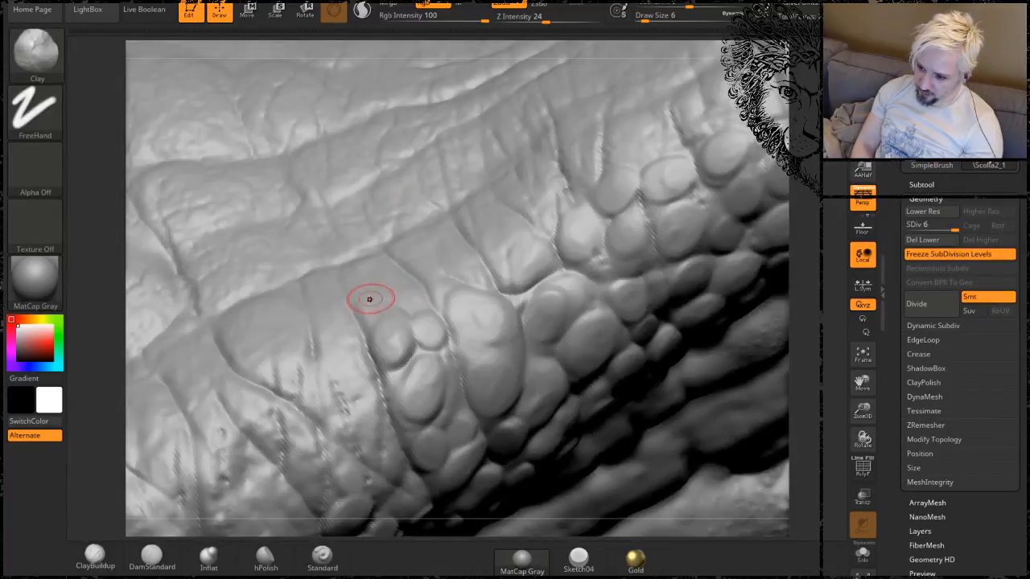
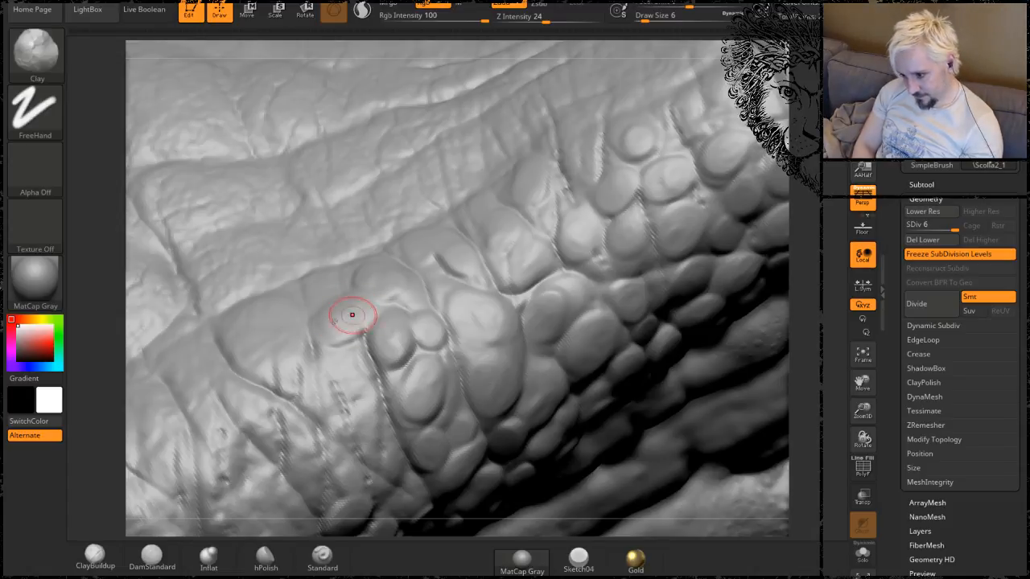
Raise an oval Clay scale across the crease at the top of the rib and an elongated one directly below it.
{"action": "mouse_move", "coordinate": [336, 316]}
{"action": "left_mouse_down"}
{"action": "mouse_move", "coordinate": [358, 323]}
{"action": "mouse_move", "coordinate": [334, 329]}
{"action": "left_mouse_up"}
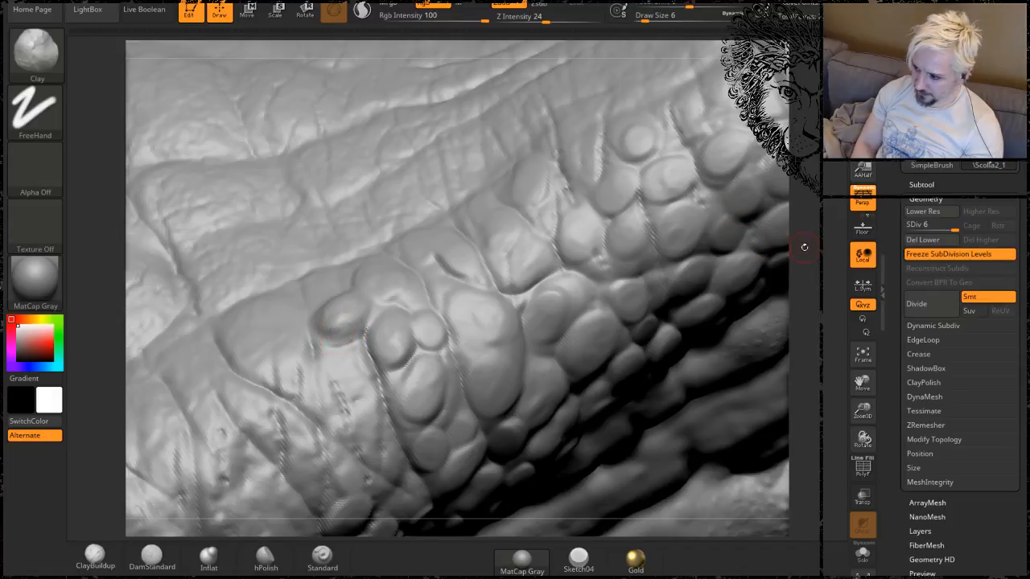
{"action": "mouse_move", "coordinate": [804, 247]}
{"action": "left_mouse_down"}
{"action": "mouse_move", "coordinate": [761, 277]}
{"action": "mouse_move", "coordinate": [500, 297]}
{"action": "left_mouse_up"}
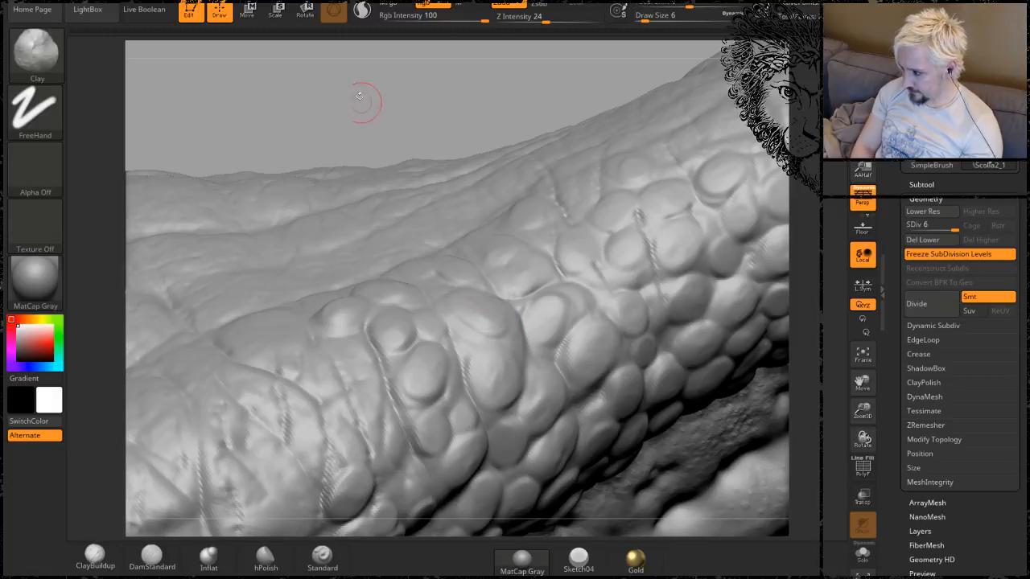
{"action": "mouse_move", "coordinate": [392, 97]}
{"action": "left_mouse_down"}
{"action": "mouse_move", "coordinate": [473, 96]}
{"action": "mouse_move", "coordinate": [465, 125]}
{"action": "left_mouse_up"}
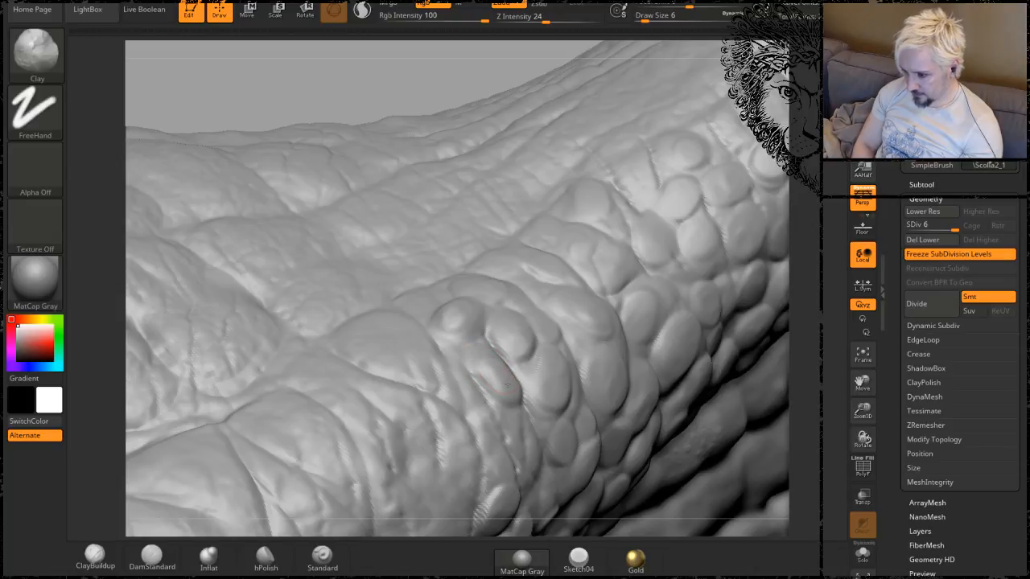
{"action": "left_click_drag", "start_coordinate": [799, 288], "coordinate": [547, 294]}
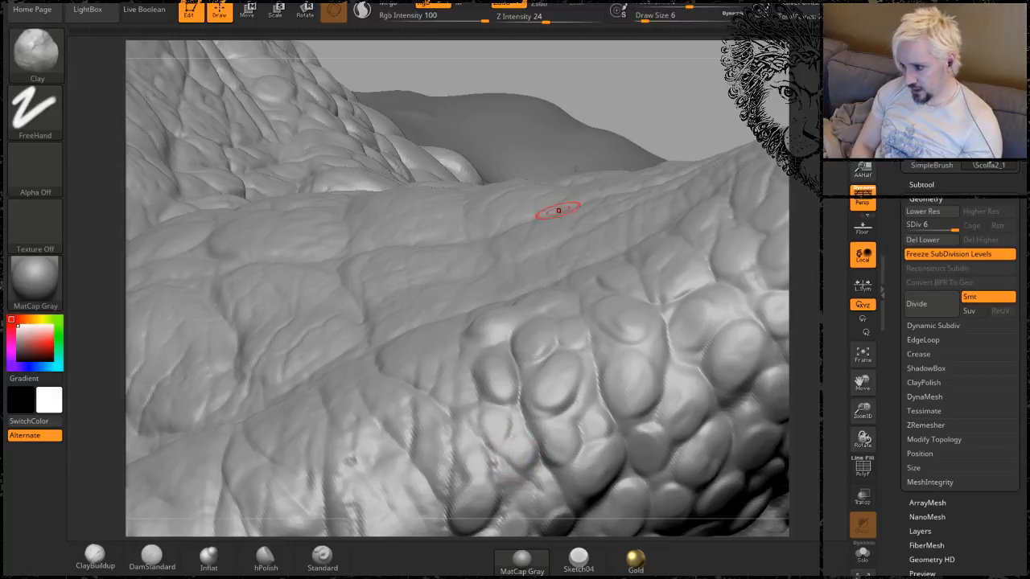
Raise oval Clay scales at the upper end of the next wrinkled band and smaller round ones across the crease below them.
{"action": "left_click_drag", "start_coordinate": [687, 87], "coordinate": [359, 366]}
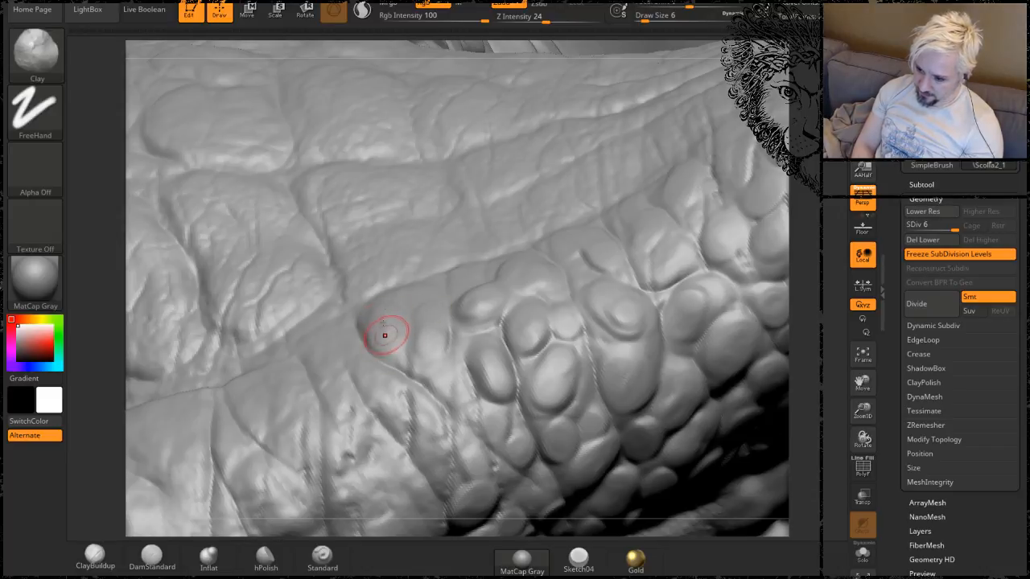
{"action": "left_click_drag", "start_coordinate": [464, 49], "coordinate": [449, 115]}
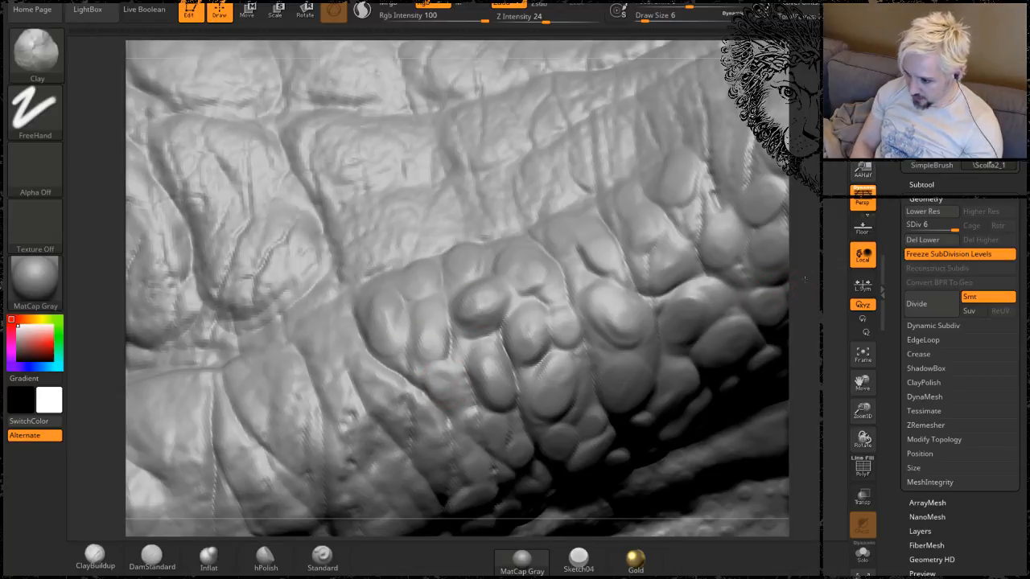
{"action": "left_click_drag", "start_coordinate": [804, 279], "coordinate": [449, 426]}
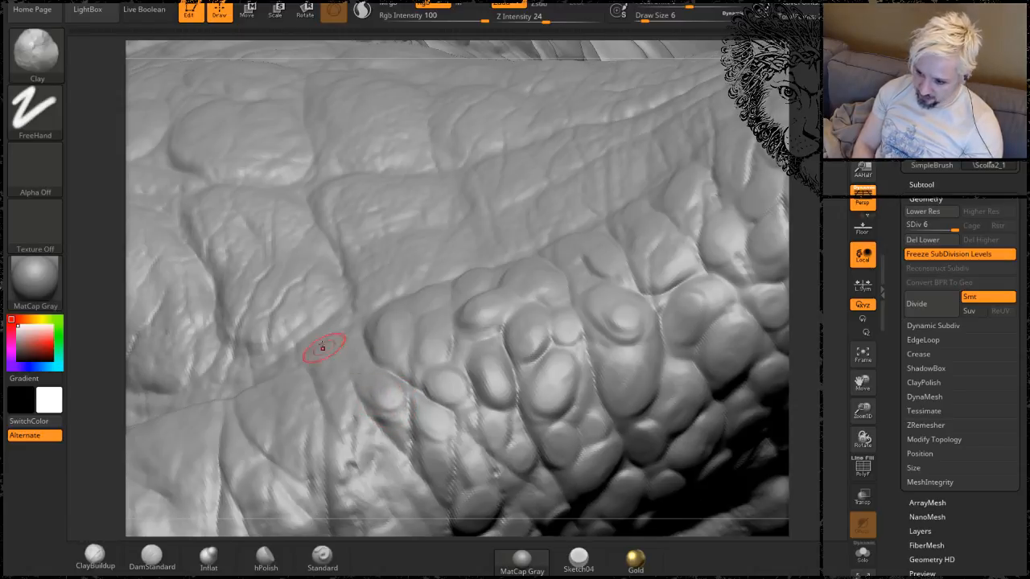
{"action": "left_click_drag", "start_coordinate": [811, 295], "coordinate": [593, 349]}
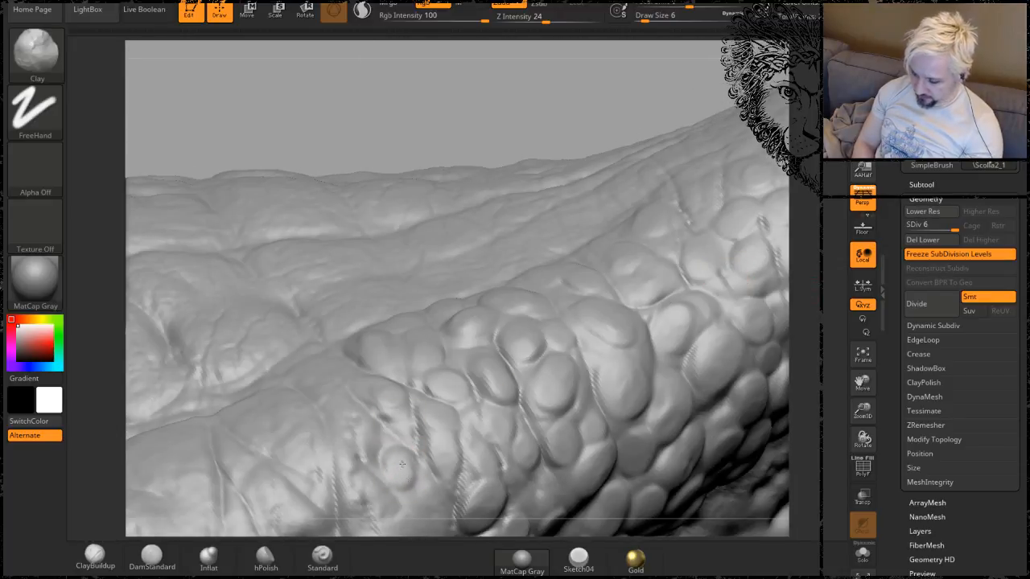
Continue the rounded Clay scales down the middle of the band toward the rib's underside.
{"action": "left_click_drag", "start_coordinate": [778, 304], "coordinate": [582, 276]}
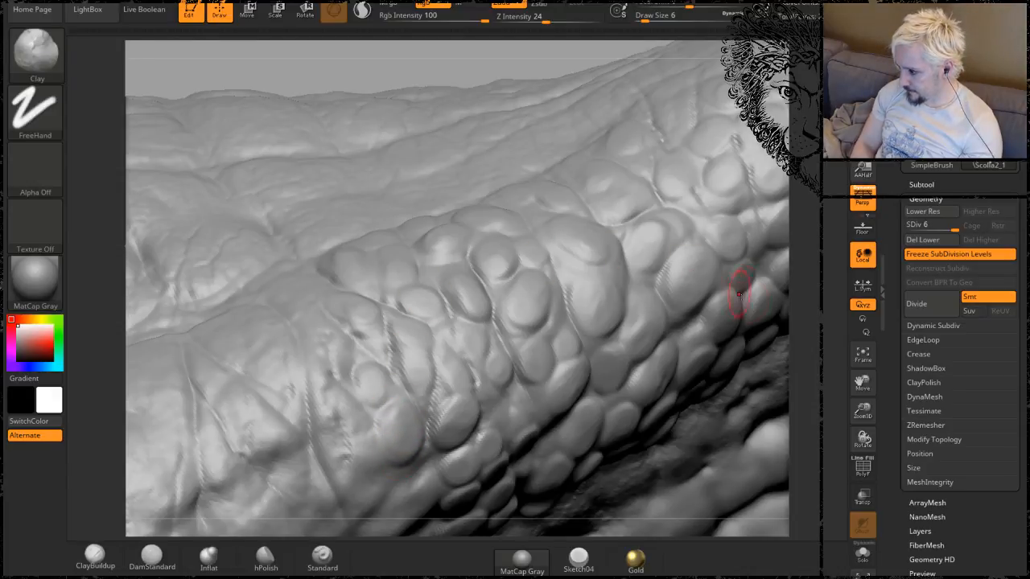
{"action": "left_click_drag", "start_coordinate": [826, 308], "coordinate": [797, 247]}
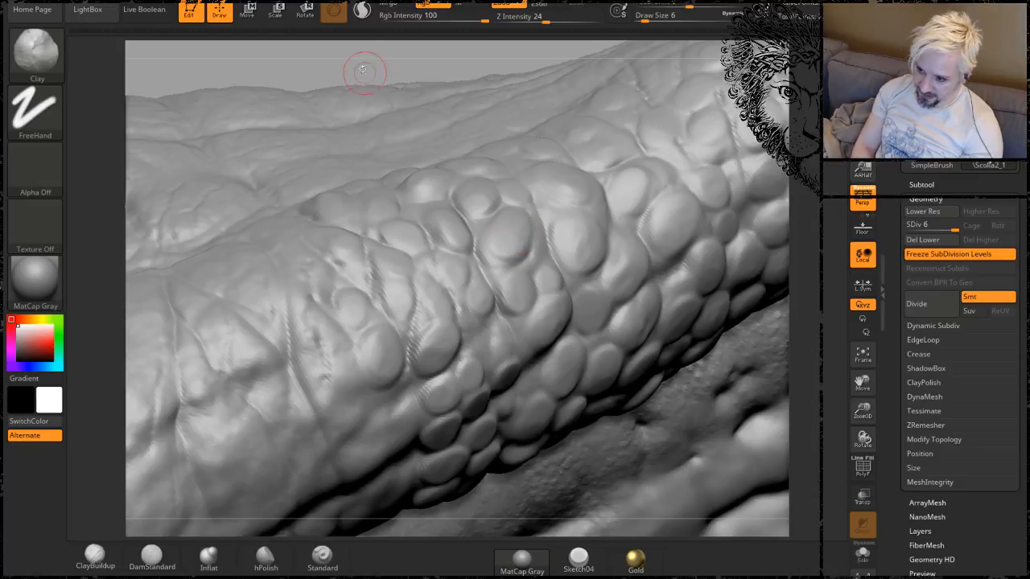
{"action": "left_click_drag", "start_coordinate": [359, 69], "coordinate": [361, 58]}
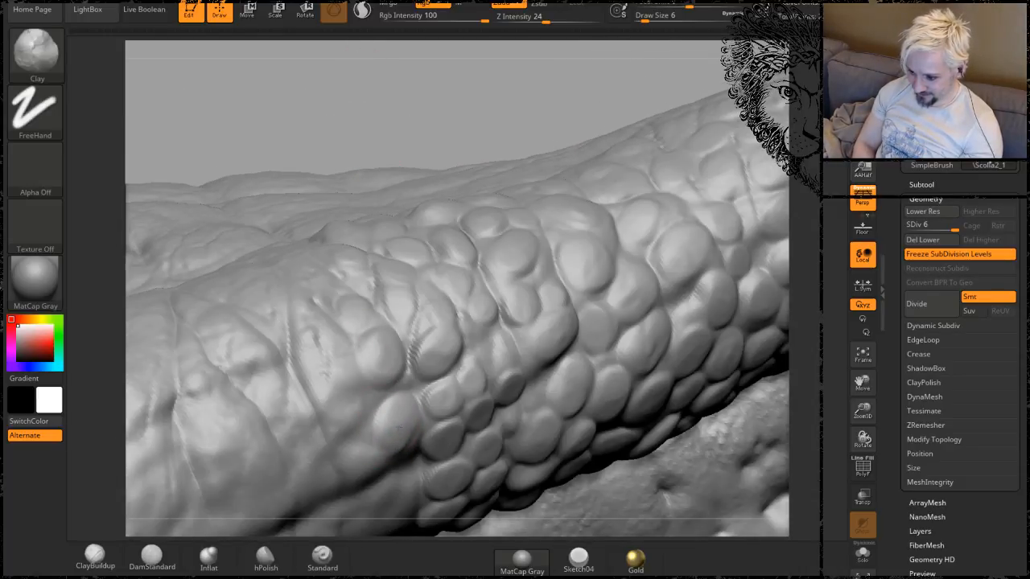
{"action": "left_click_drag", "start_coordinate": [343, 71], "coordinate": [452, 247]}
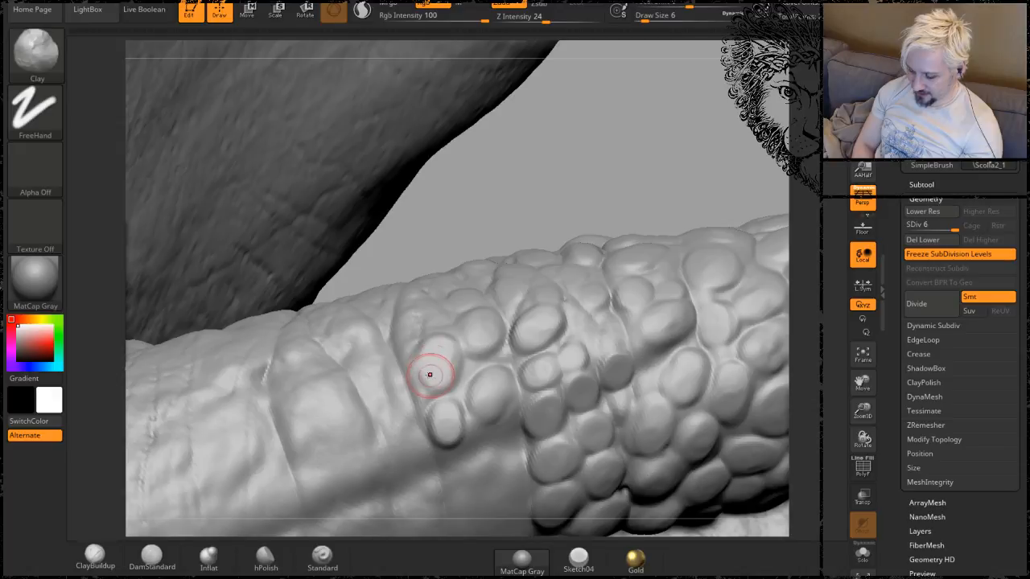
Build up the band's oval scales with Clay and add a staggered group below them on the rib's side.
{"action": "left_click_drag", "start_coordinate": [429, 374], "coordinate": [443, 351]}
{"action": "mouse_move", "coordinate": [607, 179]}
{"action": "left_mouse_down"}
{"action": "mouse_move", "coordinate": [616, 115]}
{"action": "mouse_move", "coordinate": [581, 131]}
{"action": "left_mouse_up"}
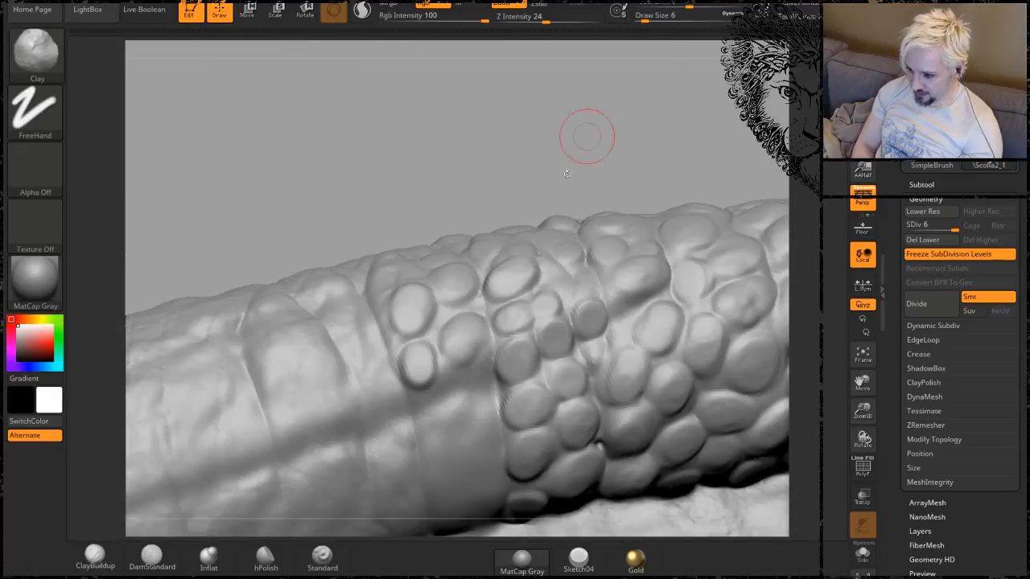
{"action": "left_click_drag", "start_coordinate": [471, 414], "coordinate": [483, 401]}
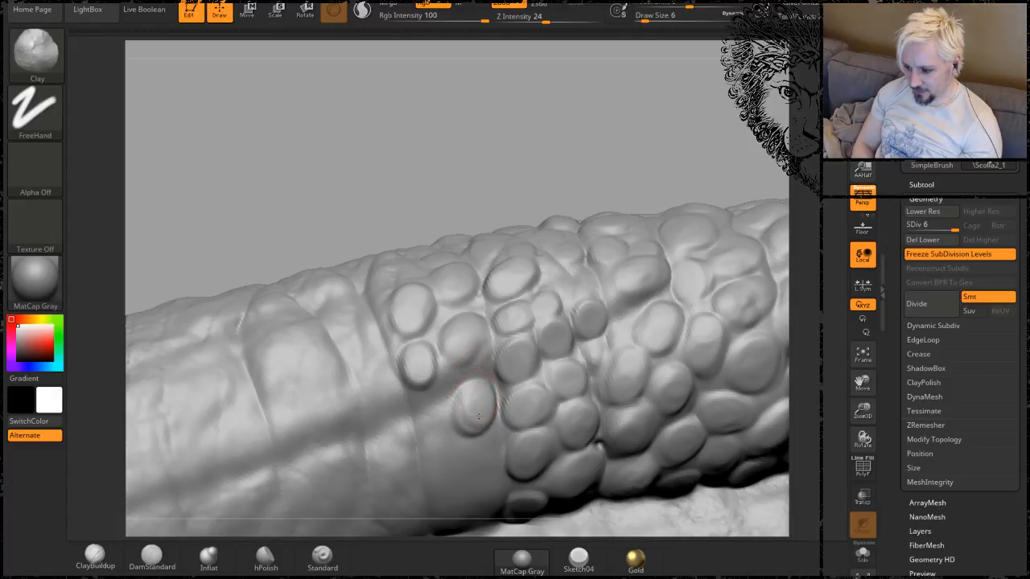
{"action": "mouse_move", "coordinate": [477, 166]}
{"action": "left_mouse_down"}
{"action": "mouse_move", "coordinate": [483, 131]}
{"action": "mouse_move", "coordinate": [451, 106]}
{"action": "mouse_move", "coordinate": [435, 355]}
{"action": "left_mouse_up"}
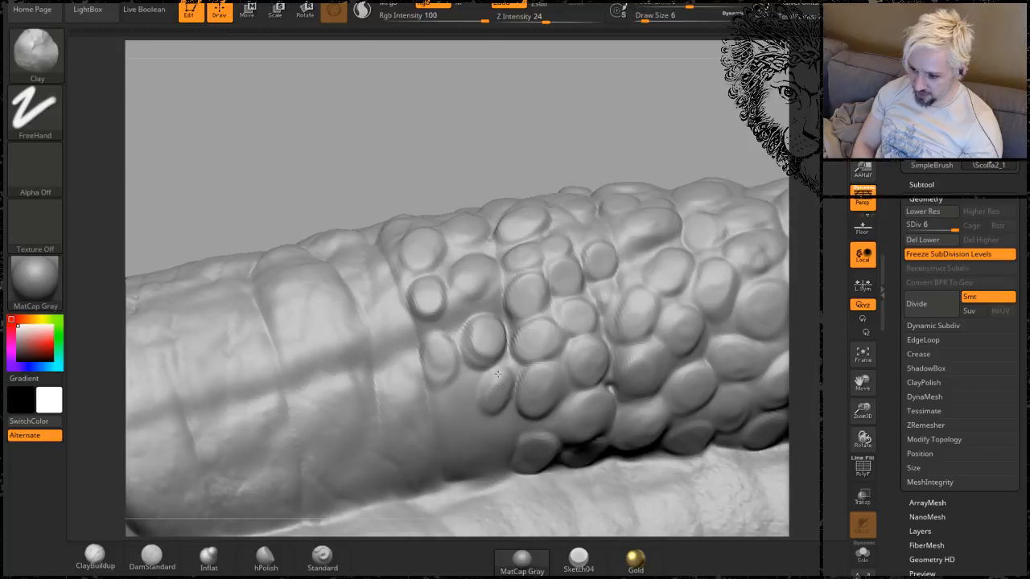
{"action": "mouse_move", "coordinate": [424, 159]}
{"action": "left_mouse_down"}
{"action": "mouse_move", "coordinate": [443, 115]}
{"action": "mouse_move", "coordinate": [475, 271]}
{"action": "left_mouse_up"}
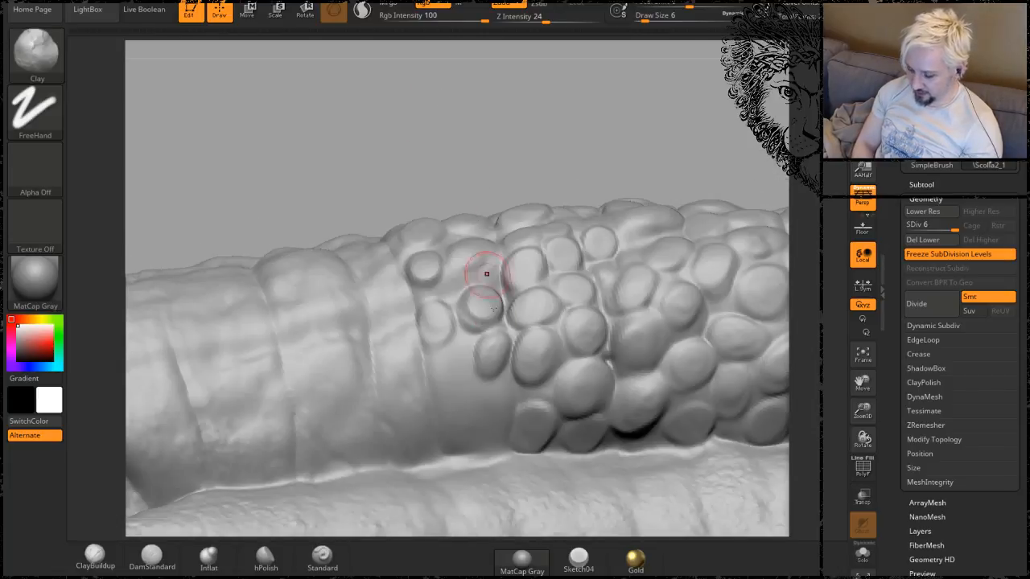
Fill the band's lower end with elongated Clay scales, reaching the fold under the rib.
{"action": "left_click_drag", "start_coordinate": [438, 389], "coordinate": [456, 354]}
{"action": "left_click_drag", "start_coordinate": [441, 317], "coordinate": [434, 300]}
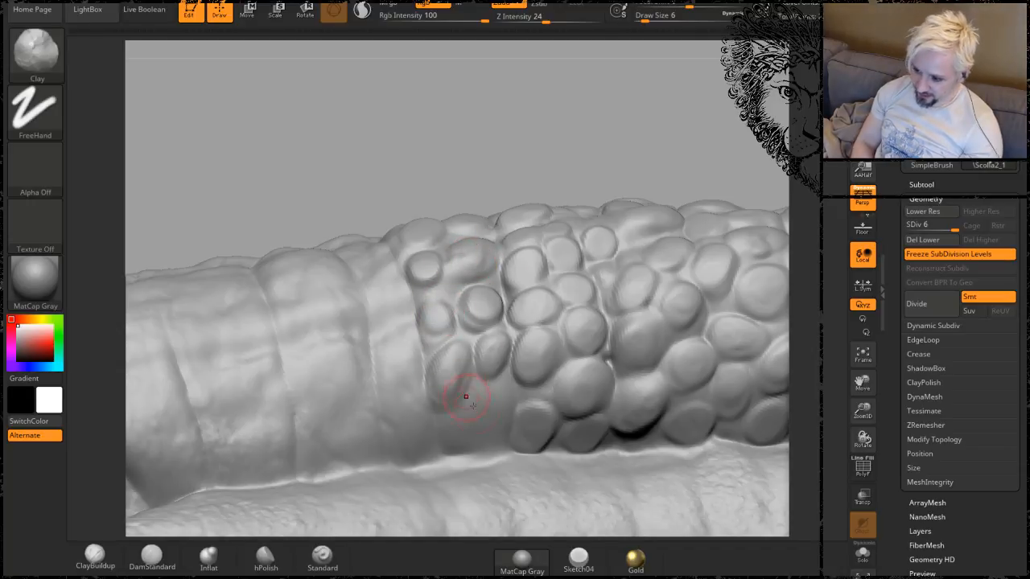
{"action": "left_click_drag", "start_coordinate": [493, 400], "coordinate": [486, 419]}
{"action": "left_click_drag", "start_coordinate": [504, 132], "coordinate": [753, 157]}
{"action": "left_click_drag", "start_coordinate": [509, 127], "coordinate": [646, 202]}
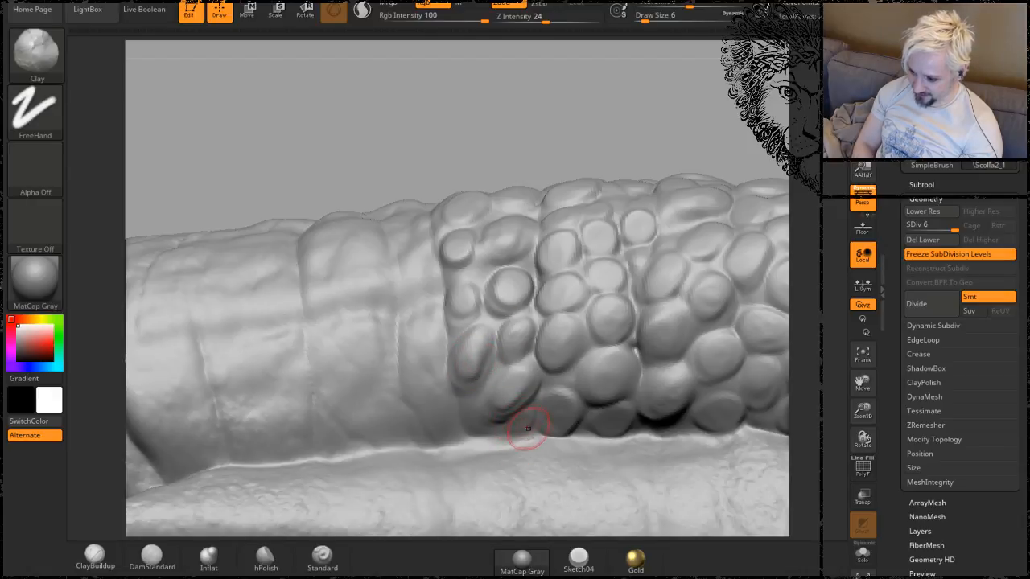
Start a column of rounded Clay scales across the next crease, working upward from the lower fold.
{"action": "mouse_move", "coordinate": [448, 425]}
{"action": "left_mouse_down"}
{"action": "mouse_move", "coordinate": [437, 416]}
{"action": "mouse_move", "coordinate": [449, 408]}
{"action": "mouse_move", "coordinate": [419, 384]}
{"action": "mouse_move", "coordinate": [424, 376]}
{"action": "left_mouse_up"}
{"action": "left_click_drag", "start_coordinate": [431, 333], "coordinate": [430, 328]}
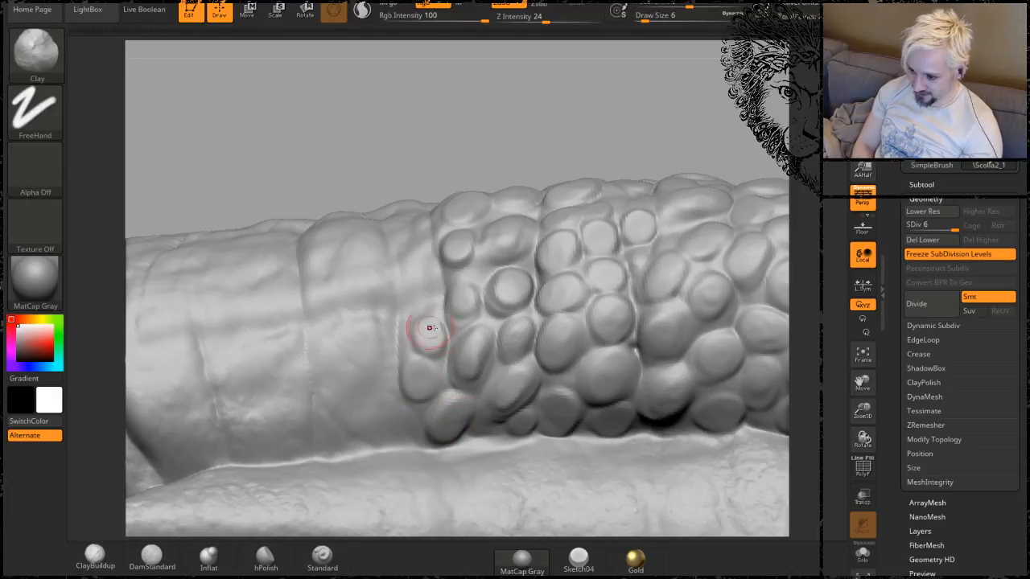
{"action": "left_click_drag", "start_coordinate": [428, 291], "coordinate": [425, 281]}
{"action": "mouse_move", "coordinate": [409, 138]}
{"action": "left_mouse_down", "text": "alt"}
{"action": "mouse_move", "coordinate": [398, 103]}
{"action": "mouse_move", "coordinate": [414, 142]}
{"action": "mouse_move", "coordinate": [451, 124]}
{"action": "left_mouse_up", "text": "alt"}
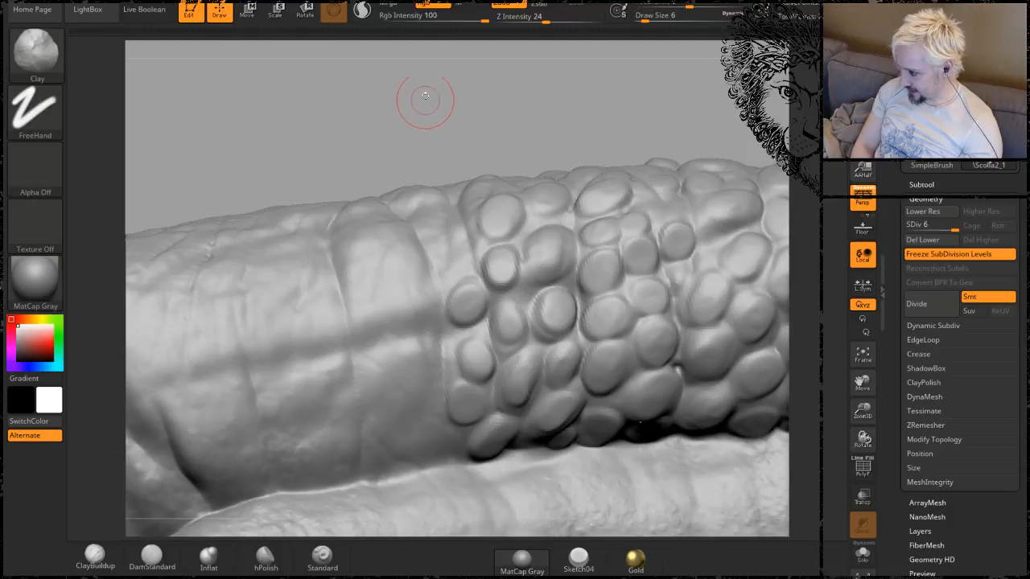
Extend the new scale column upward with oval Clay bumps on both sides of the crease.
{"action": "mouse_move", "coordinate": [379, 133]}
{"action": "left_mouse_down"}
{"action": "mouse_move", "coordinate": [459, 264]}
{"action": "mouse_move", "coordinate": [464, 231]}
{"action": "left_mouse_up"}
{"action": "mouse_move", "coordinate": [338, 85]}
{"action": "left_mouse_down"}
{"action": "mouse_move", "coordinate": [421, 223]}
{"action": "mouse_move", "coordinate": [395, 231]}
{"action": "left_mouse_up"}
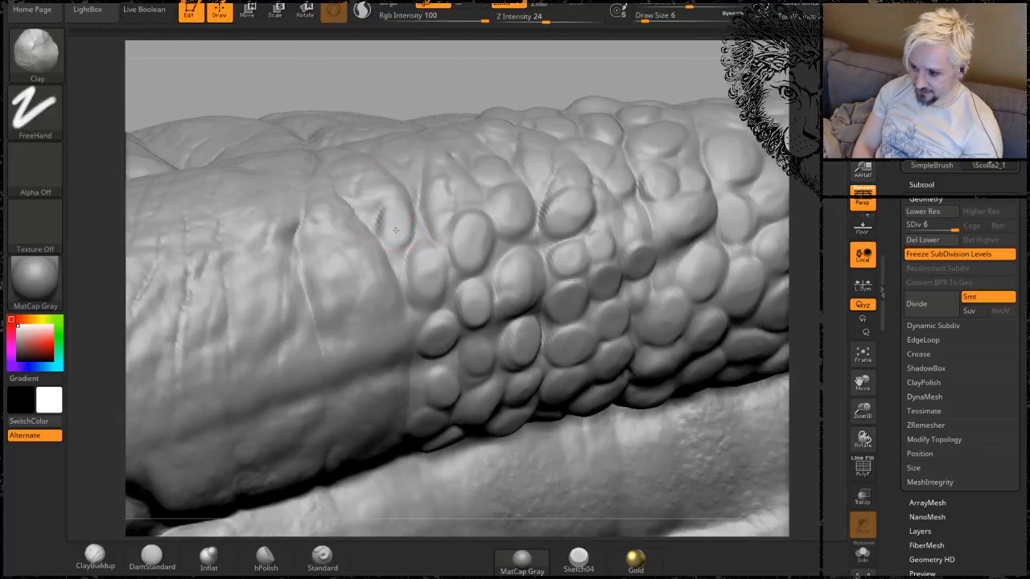
{"action": "left_click_drag", "start_coordinate": [456, 72], "coordinate": [397, 137]}
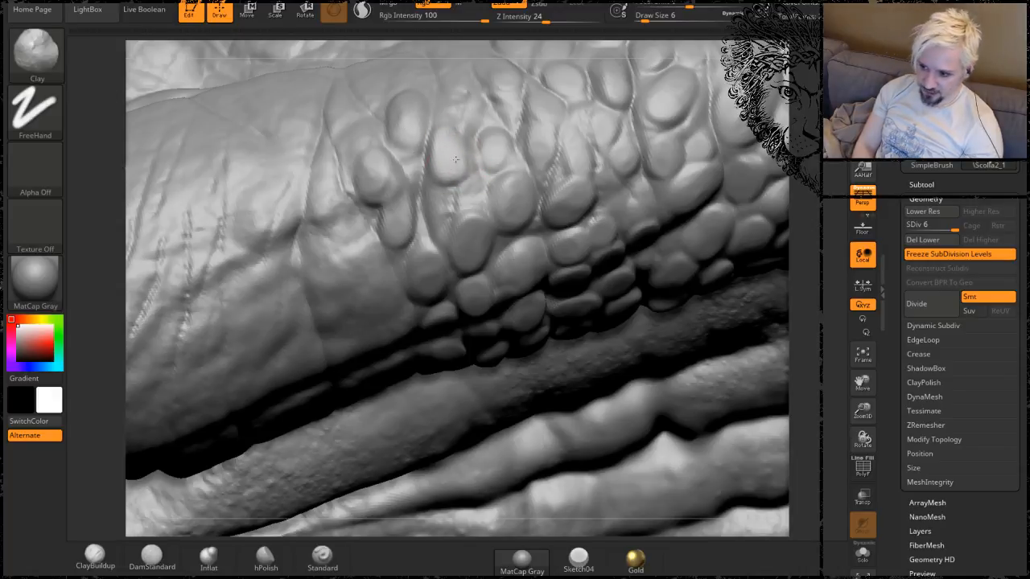
Cover the upper ends of the narrow bands with elongated Clay scales and add two small round ones beside the far crease.
{"action": "right_click_drag", "start_coordinate": [599, 145], "coordinate": [554, 211]}
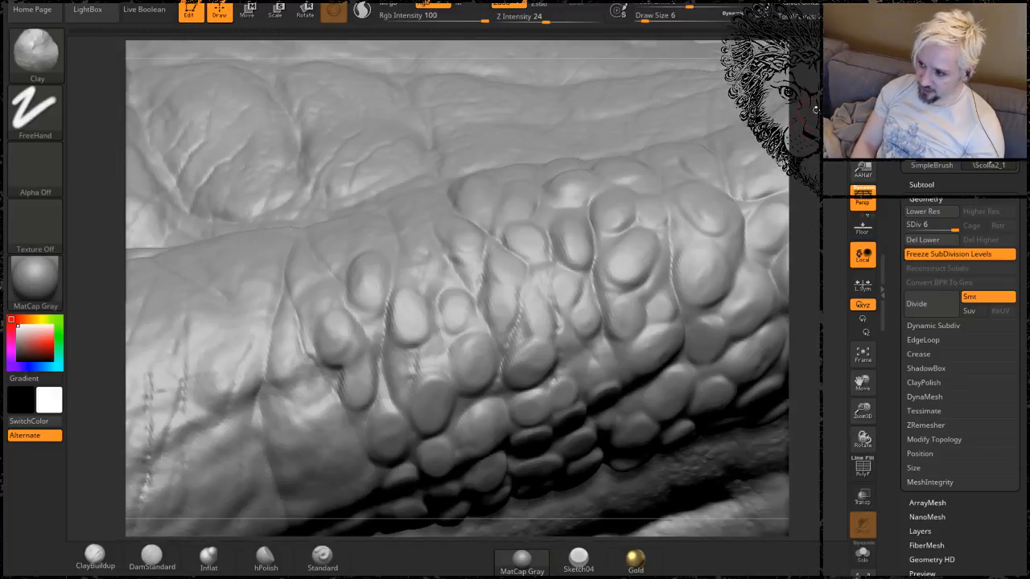
{"action": "right_click_drag", "start_coordinate": [510, 150], "coordinate": [515, 113]}
{"action": "mouse_move", "coordinate": [423, 254]}
{"action": "left_mouse_down"}
{"action": "mouse_move", "coordinate": [414, 269]}
{"action": "mouse_move", "coordinate": [418, 228]}
{"action": "left_mouse_up"}
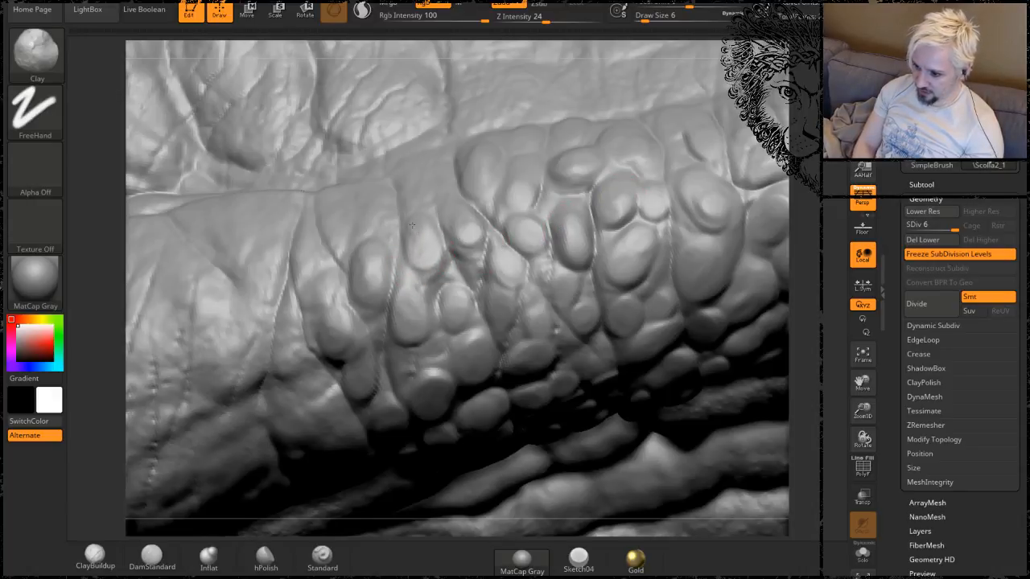
{"action": "right_click_drag", "start_coordinate": [489, 272], "coordinate": [486, 310]}
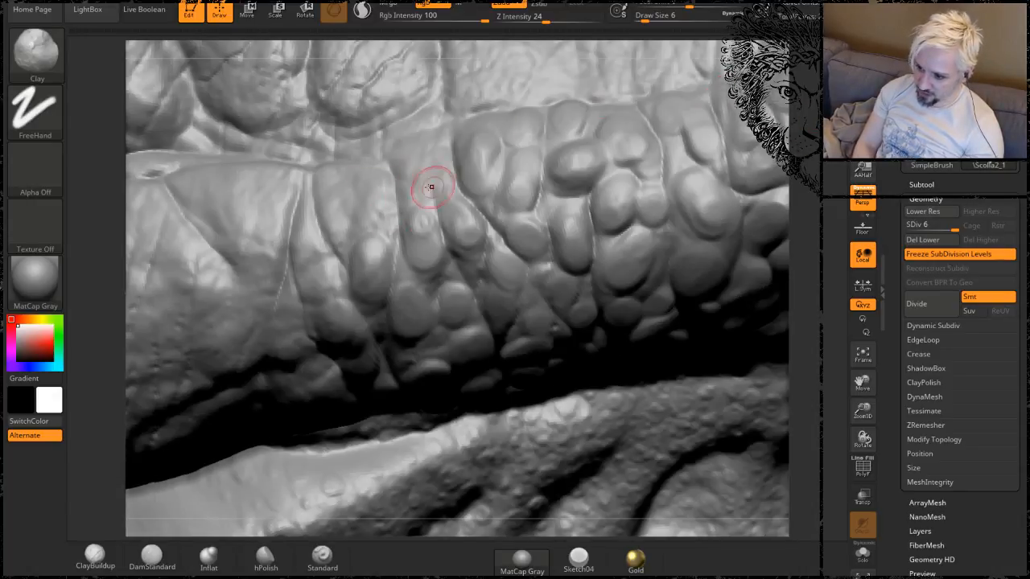
{"action": "left_click_drag", "start_coordinate": [425, 182], "coordinate": [430, 163]}
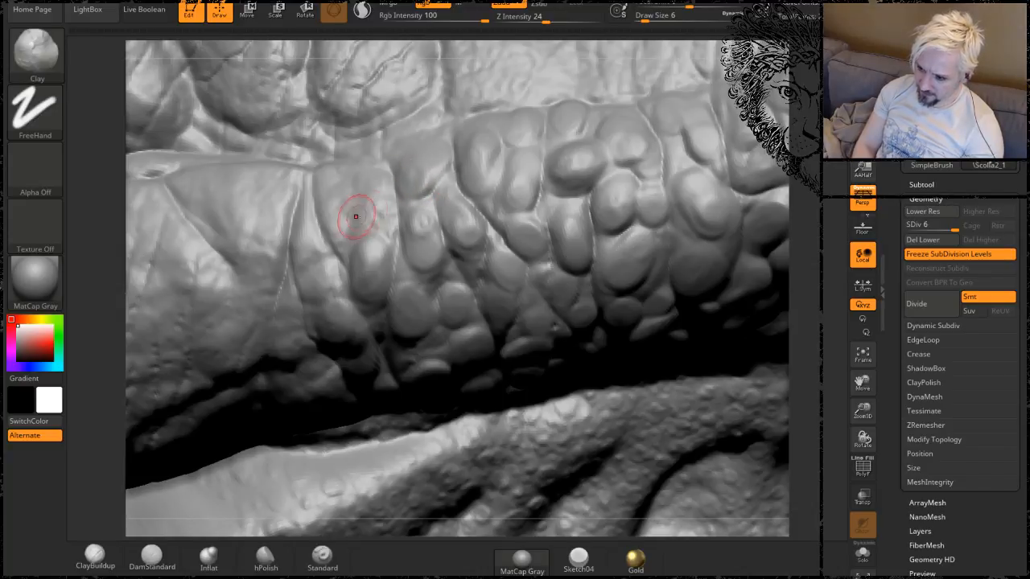
{"action": "mouse_move", "coordinate": [355, 215]}
{"action": "left_mouse_down"}
{"action": "mouse_move", "coordinate": [367, 204]}
{"action": "mouse_move", "coordinate": [365, 176]}
{"action": "mouse_move", "coordinate": [370, 185]}
{"action": "mouse_move", "coordinate": [326, 218]}
{"action": "left_mouse_up"}
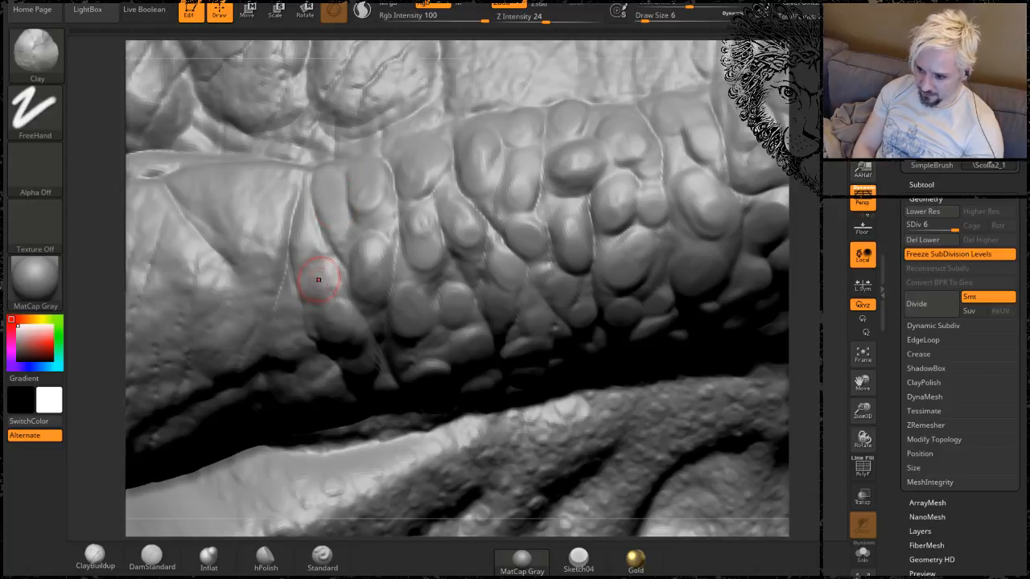
{"action": "mouse_move", "coordinate": [323, 273]}
{"action": "left_mouse_down"}
{"action": "mouse_move", "coordinate": [309, 284]}
{"action": "mouse_move", "coordinate": [312, 229]}
{"action": "mouse_move", "coordinate": [303, 243]}
{"action": "left_mouse_up"}
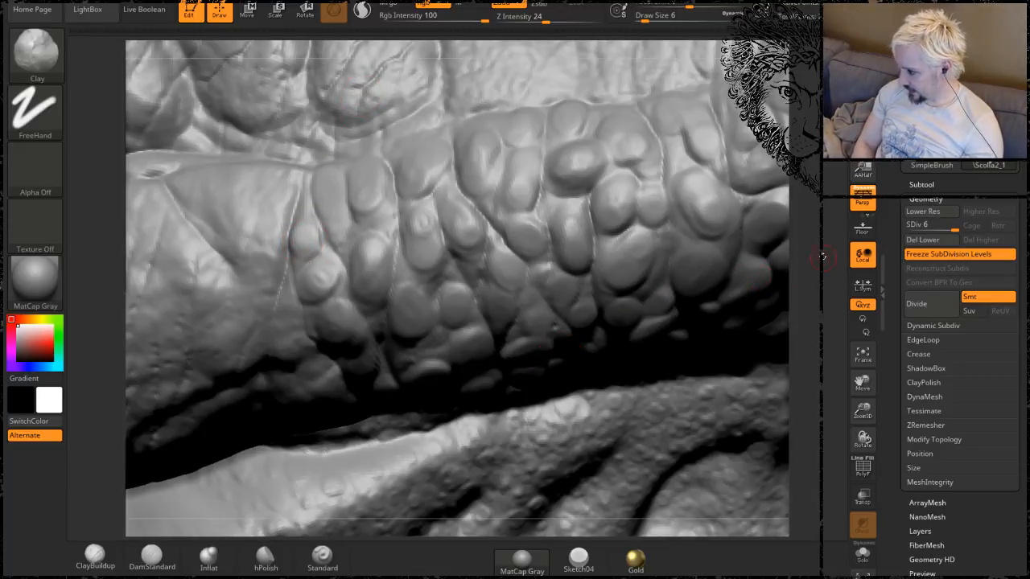
Raise small round and oval Clay scales across the upper corner of the wide wrinkled band, spreading onto its scratched face.
{"action": "mouse_move", "coordinate": [808, 266]}
{"action": "left_mouse_down"}
{"action": "mouse_move", "coordinate": [824, 264]}
{"action": "mouse_move", "coordinate": [815, 241]}
{"action": "left_mouse_up"}
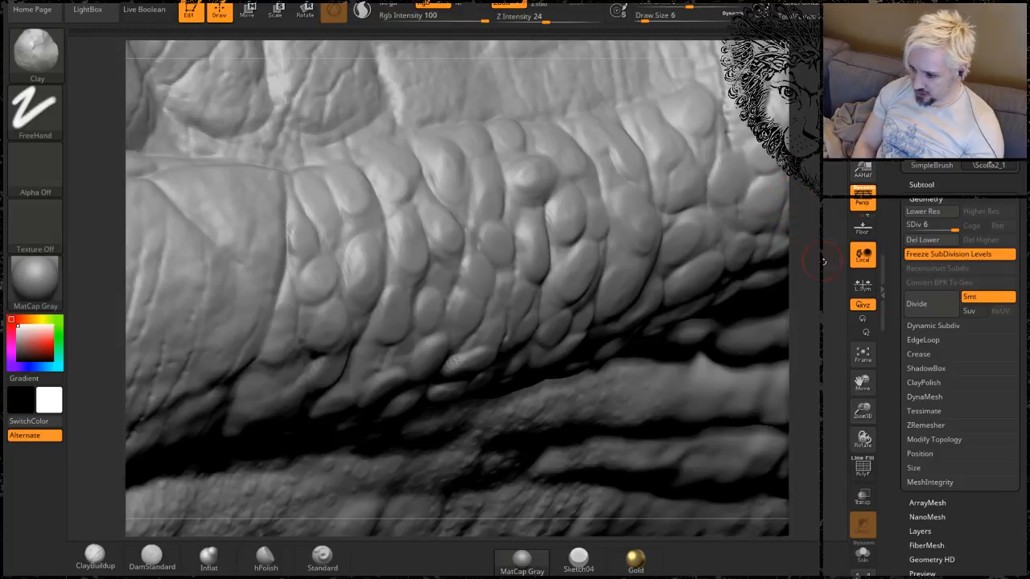
{"action": "mouse_move", "coordinate": [822, 262]}
{"action": "left_mouse_down", "text": "alt"}
{"action": "mouse_move", "coordinate": [812, 175]}
{"action": "mouse_move", "coordinate": [807, 235]}
{"action": "left_mouse_up", "text": "alt"}
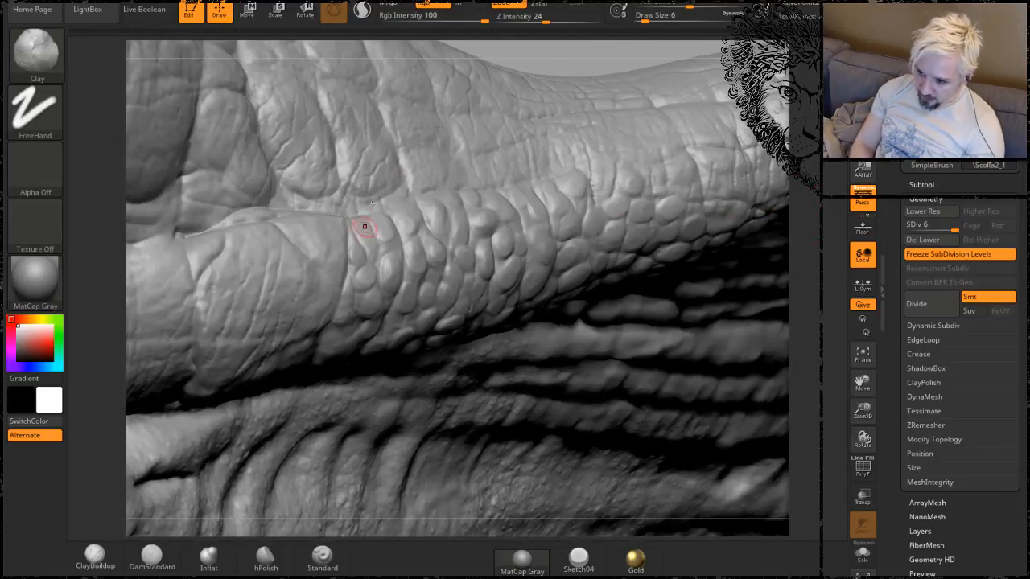
{"action": "mouse_move", "coordinate": [546, 60]}
{"action": "left_mouse_down", "text": "alt"}
{"action": "mouse_move", "coordinate": [654, 108]}
{"action": "mouse_move", "coordinate": [632, 108]}
{"action": "mouse_move", "coordinate": [686, 95]}
{"action": "left_mouse_up", "text": "alt"}
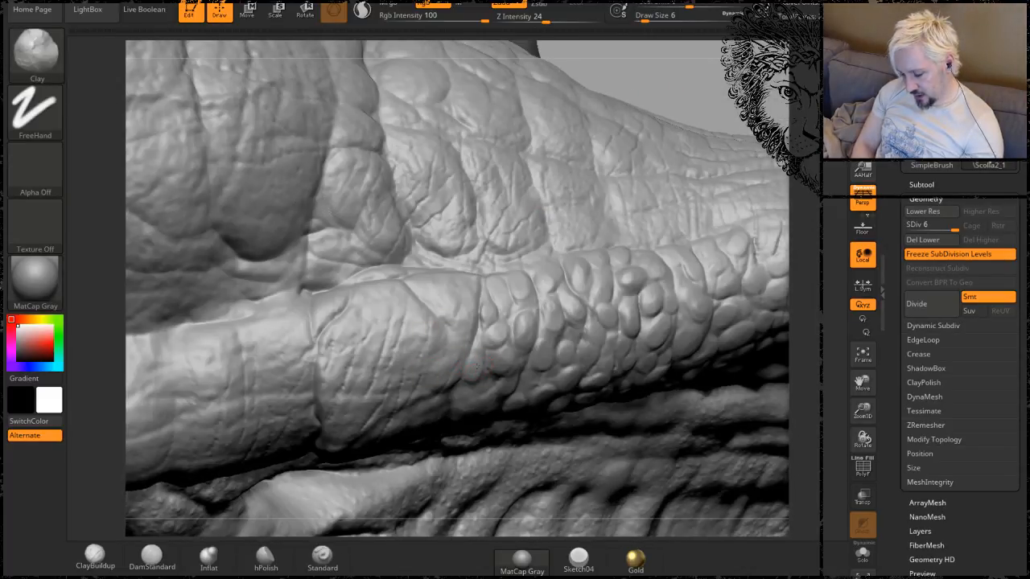
{"action": "left_click_drag", "start_coordinate": [724, 97], "coordinate": [705, 74]}
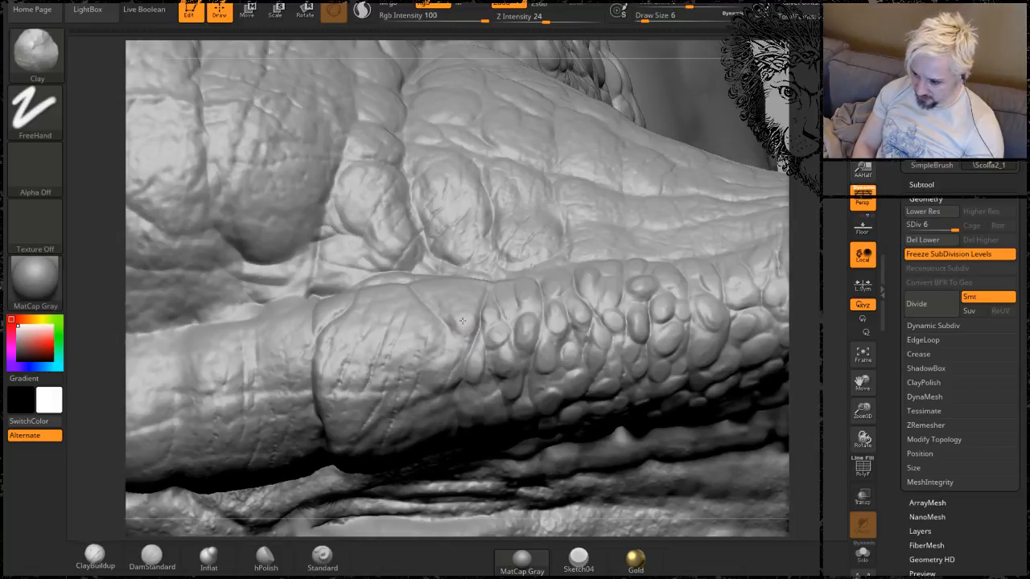
{"action": "right_click_drag", "start_coordinate": [465, 337], "coordinate": [456, 290]}
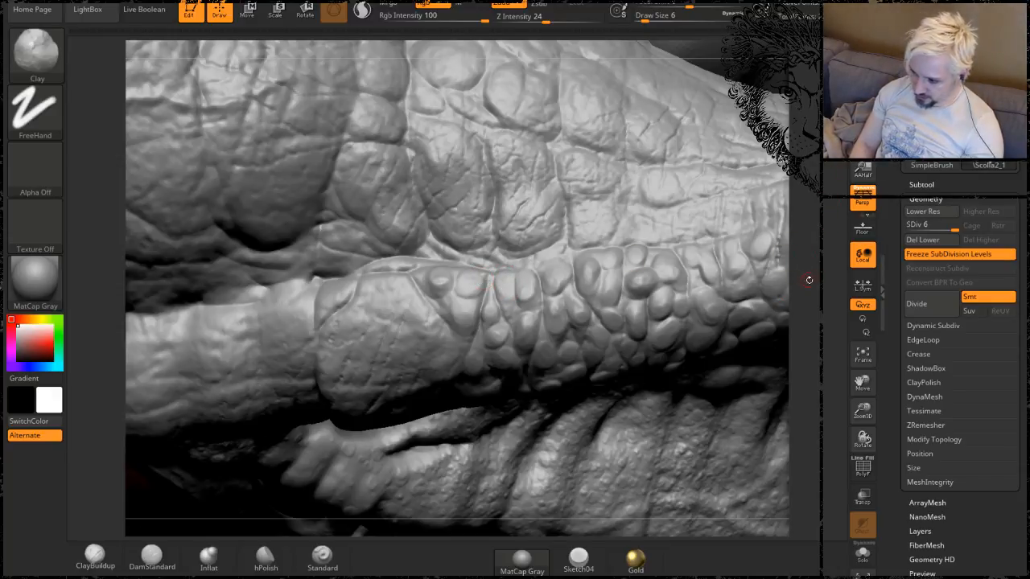
{"action": "left_click_drag", "start_coordinate": [809, 280], "coordinate": [792, 346]}
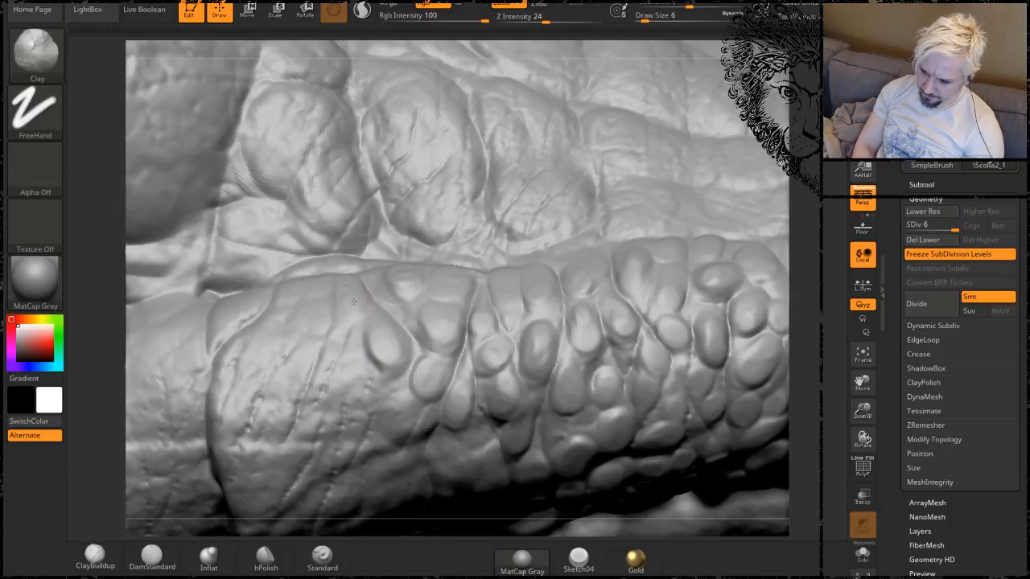
{"action": "left_click_drag", "start_coordinate": [815, 244], "coordinate": [822, 213]}
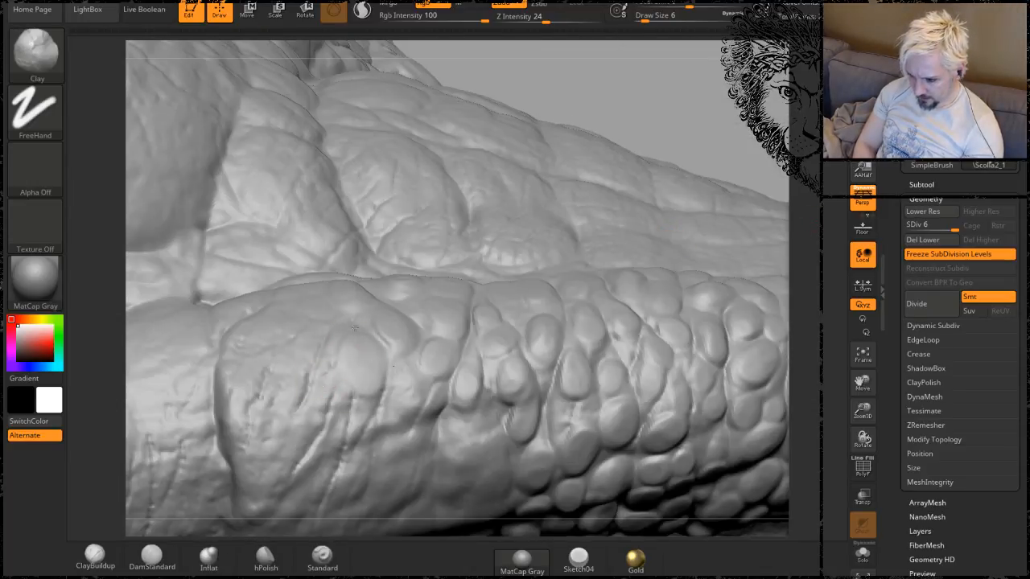
Set the draw size to 14 and raise larger rounded Clay scales down the wide band's edge beside the small scales.
{"action": "left_click_drag", "start_coordinate": [803, 265], "coordinate": [793, 161], "text": "alt"}
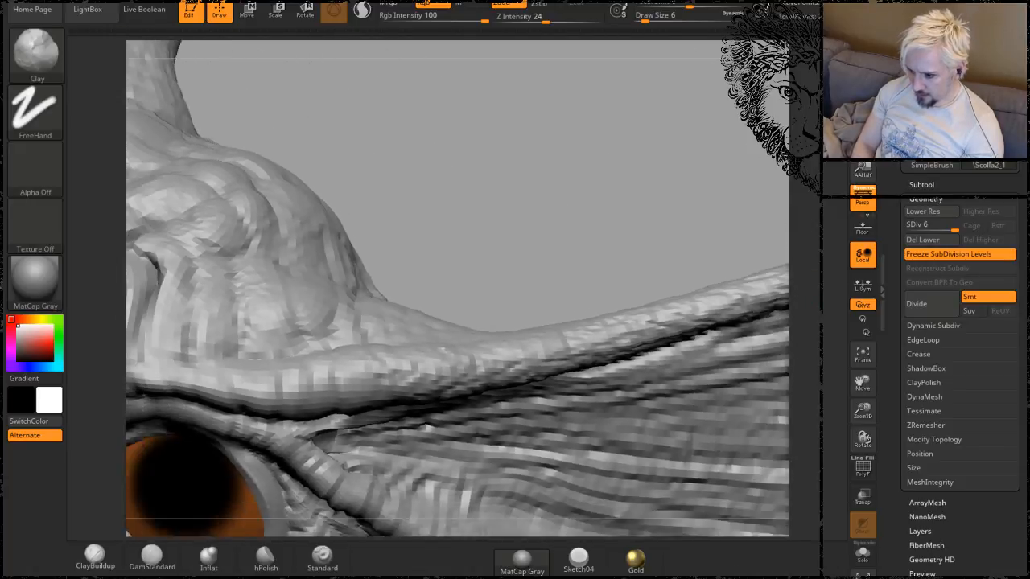
{"action": "mouse_move", "coordinate": [468, 240]}
{"action": "left_mouse_down"}
{"action": "mouse_move", "coordinate": [455, 193]}
{"action": "mouse_move", "coordinate": [474, 214]}
{"action": "mouse_move", "coordinate": [486, 314]}
{"action": "left_mouse_up"}
{"action": "left_click_drag", "start_coordinate": [495, 214], "coordinate": [483, 330]}
{"action": "key", "text": "space"}
{"action": "left_click_drag", "start_coordinate": [383, 402], "coordinate": [372, 406]}
{"action": "left_click_drag", "start_coordinate": [579, 137], "coordinate": [402, 408]}
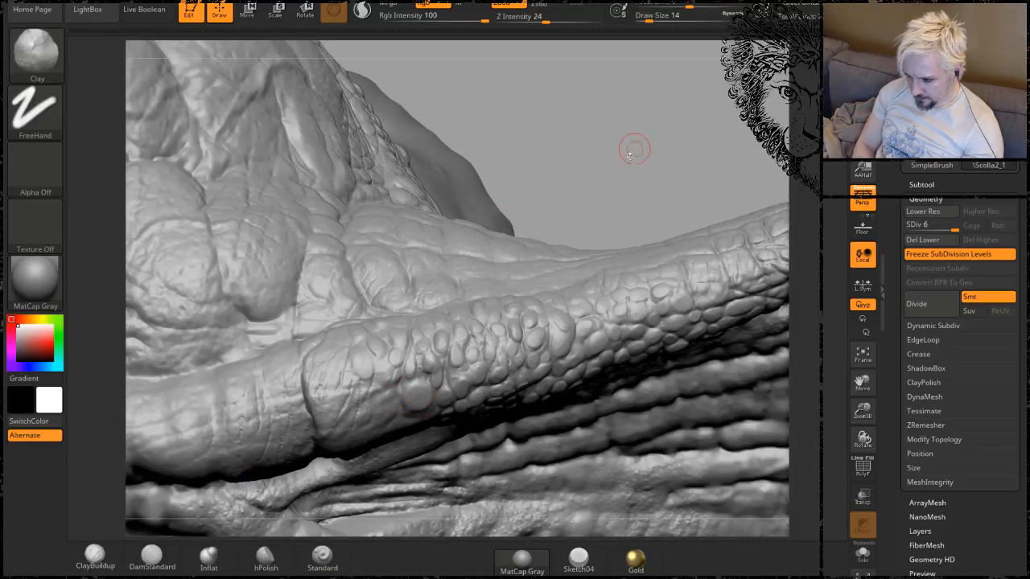
{"action": "left_click_drag", "start_coordinate": [633, 149], "coordinate": [558, 208]}
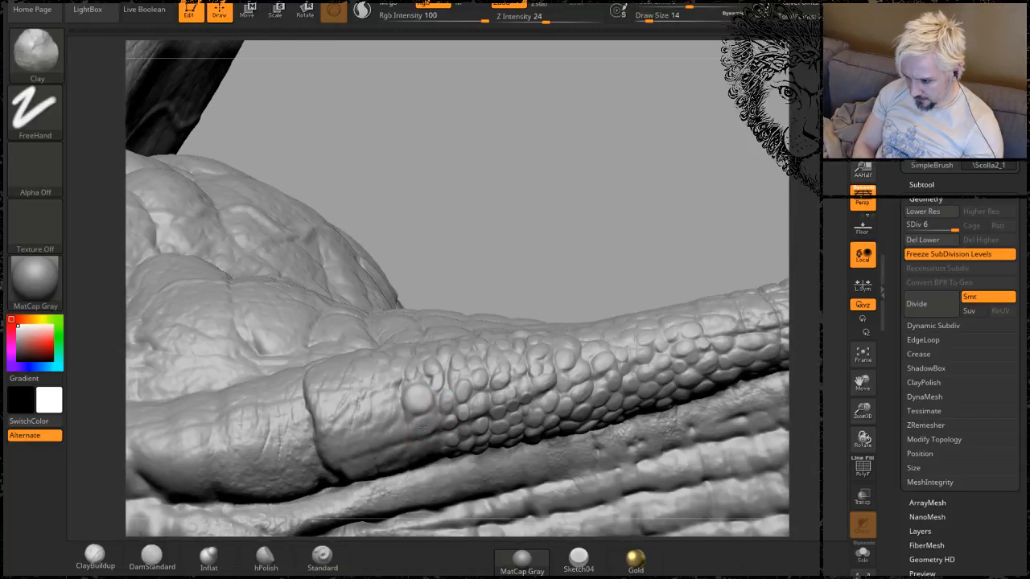
{"action": "mouse_move", "coordinate": [575, 256]}
{"action": "left_mouse_down"}
{"action": "mouse_move", "coordinate": [561, 230]}
{"action": "mouse_move", "coordinate": [526, 214]}
{"action": "mouse_move", "coordinate": [445, 408]}
{"action": "left_mouse_up"}
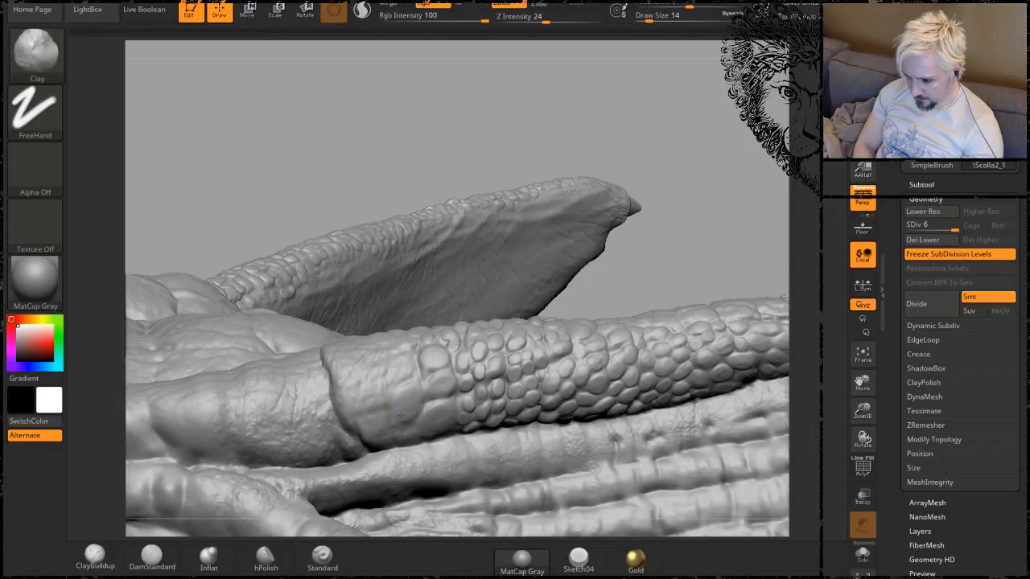
Cover the rest of the wide band with large rounded Clay scales, from the existing small scales down to the deep crease at its end.
{"action": "left_click_drag", "start_coordinate": [410, 396], "coordinate": [415, 389]}
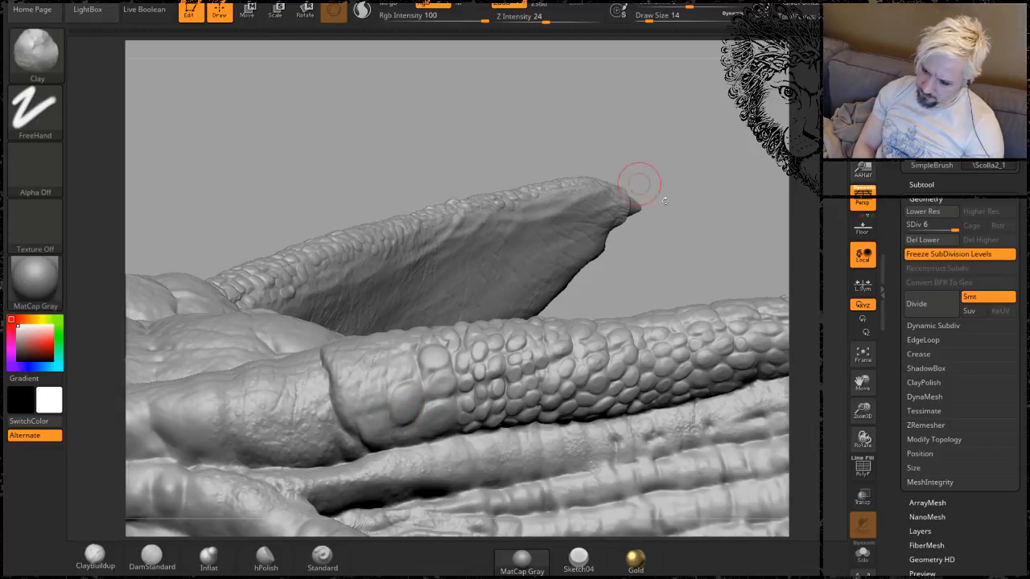
{"action": "left_click_drag", "start_coordinate": [706, 249], "coordinate": [727, 220]}
{"action": "left_click_drag", "start_coordinate": [361, 445], "coordinate": [378, 434]}
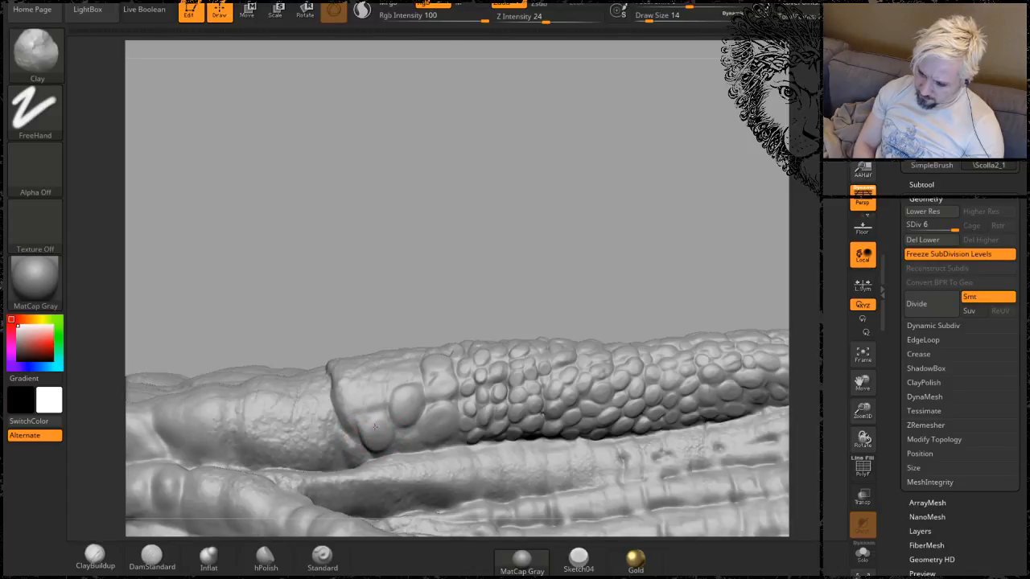
{"action": "mouse_move", "coordinate": [386, 384]}
{"action": "left_mouse_down"}
{"action": "mouse_move", "coordinate": [382, 404]}
{"action": "mouse_move", "coordinate": [354, 402]}
{"action": "mouse_move", "coordinate": [365, 380]}
{"action": "mouse_move", "coordinate": [367, 389]}
{"action": "left_mouse_up"}
{"action": "left_click_drag", "start_coordinate": [417, 240], "coordinate": [389, 299]}
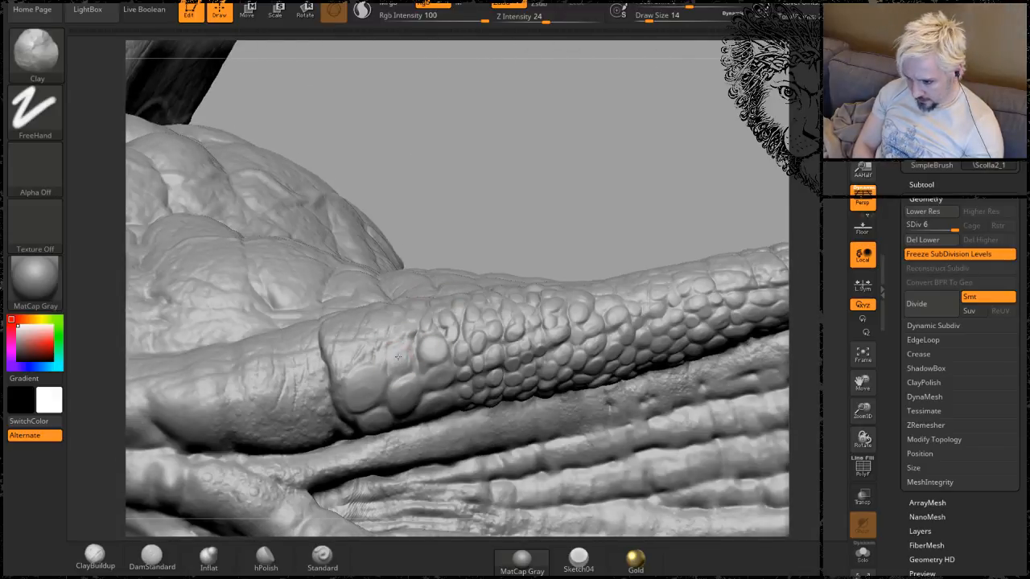
{"action": "left_click_drag", "start_coordinate": [547, 221], "coordinate": [481, 325]}
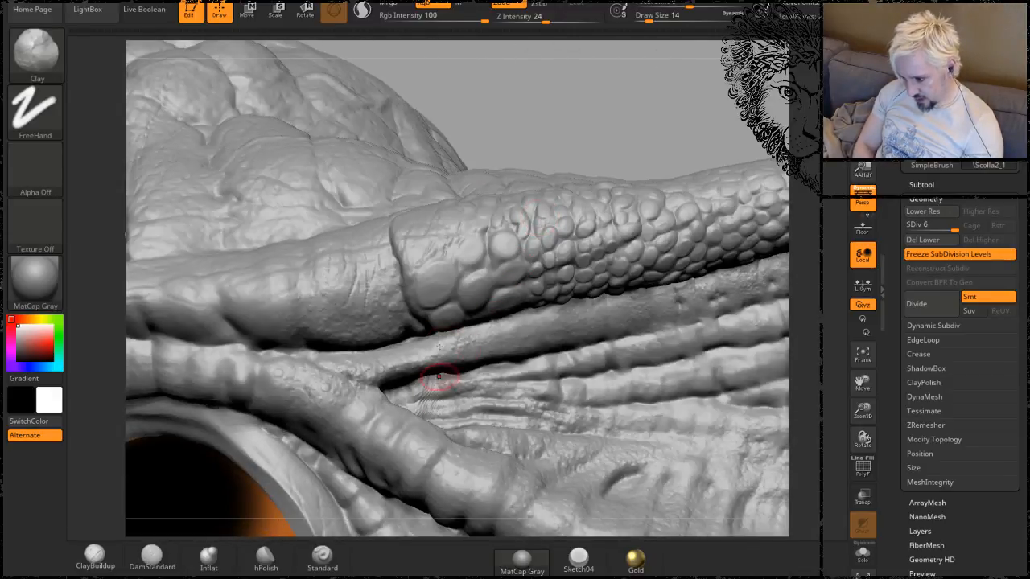
{"action": "left_click_drag", "start_coordinate": [680, 123], "coordinate": [478, 337]}
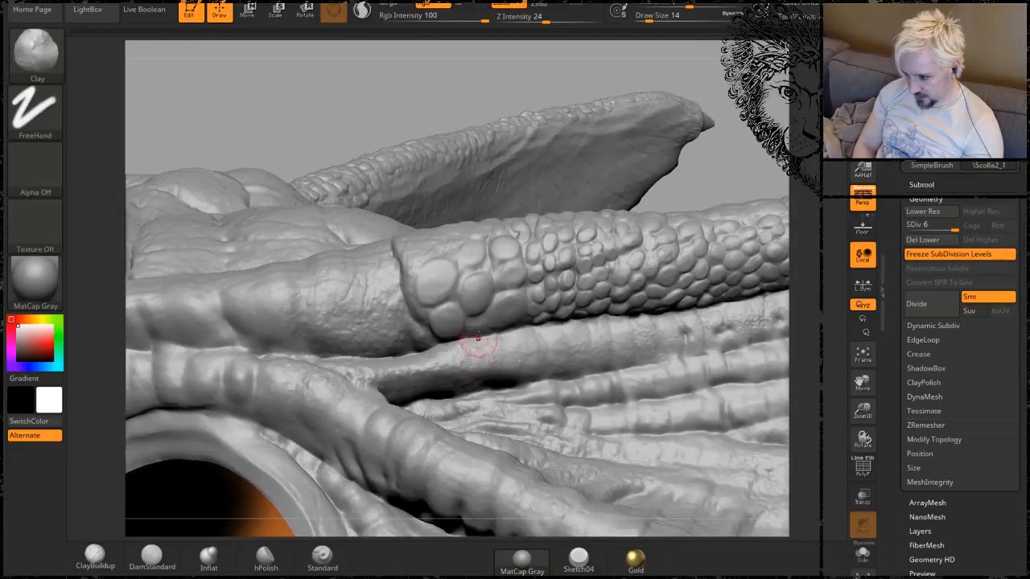
{"action": "left_click_drag", "start_coordinate": [359, 87], "coordinate": [378, 254]}
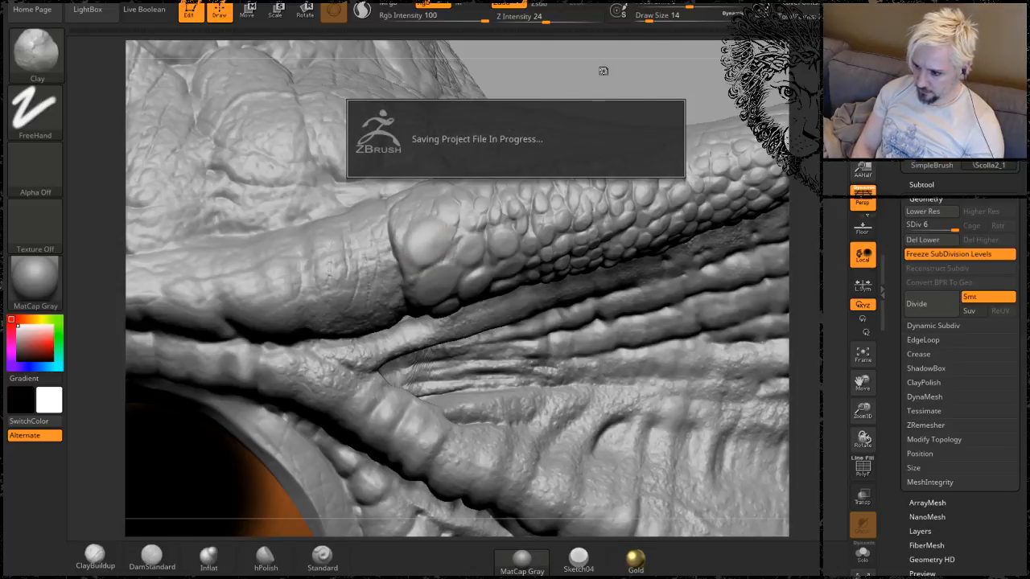
Continue the large Clay scales across the deep crease onto the smooth start of the rib, lightly smoothing the crease edge.
{"action": "left_click_drag", "start_coordinate": [580, 81], "coordinate": [535, 136]}
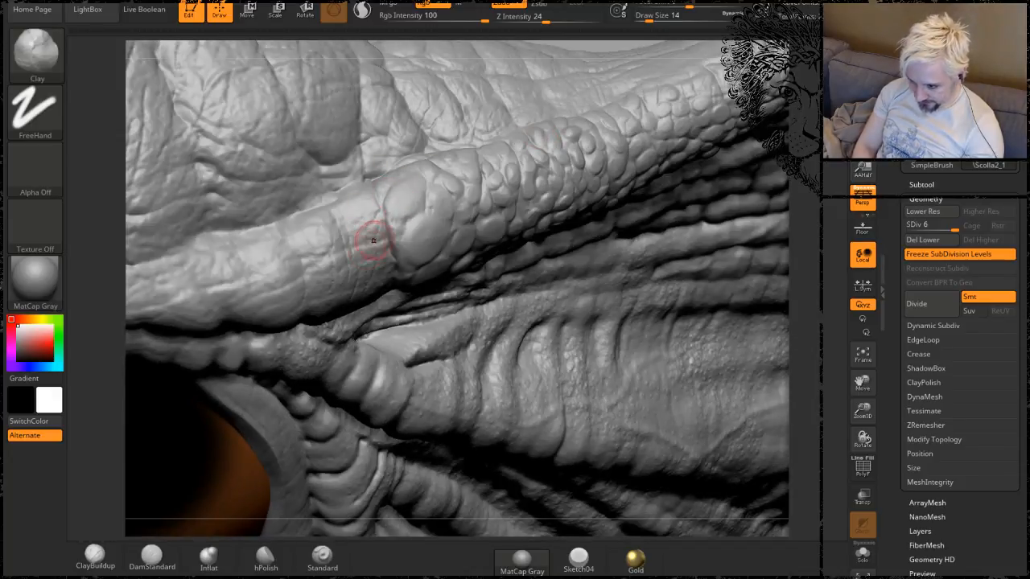
{"action": "key", "text": "shift"}
{"action": "mouse_move", "coordinate": [381, 242]}
{"action": "left_mouse_down", "text": "shift"}
{"action": "mouse_move", "coordinate": [386, 227]}
{"action": "mouse_move", "coordinate": [388, 244]}
{"action": "mouse_move", "coordinate": [378, 230]}
{"action": "mouse_move", "coordinate": [373, 239]}
{"action": "left_mouse_up", "text": "shift"}
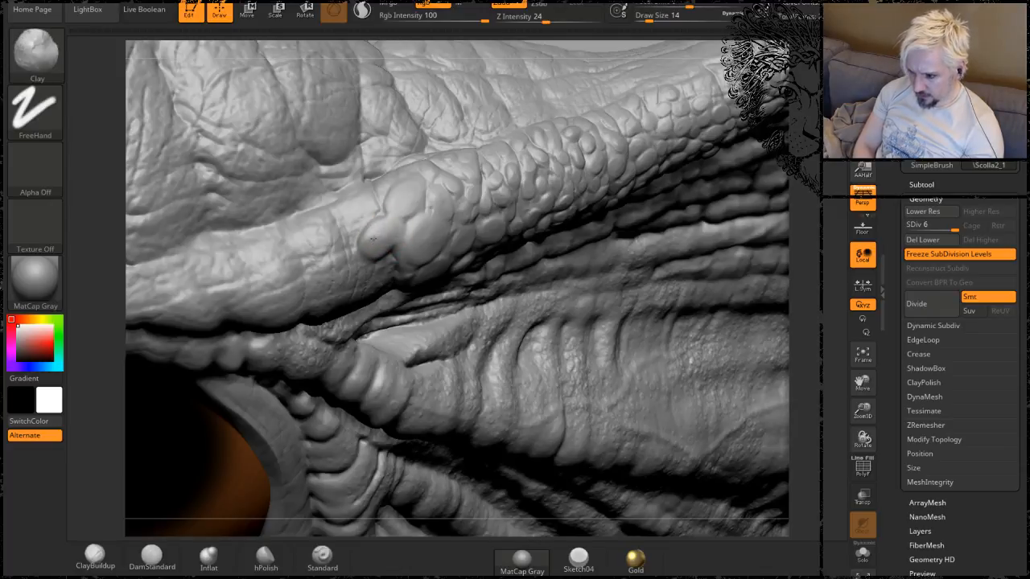
{"action": "mouse_move", "coordinate": [589, 43]}
{"action": "left_mouse_down"}
{"action": "mouse_move", "coordinate": [405, 105]}
{"action": "mouse_move", "coordinate": [394, 120]}
{"action": "left_mouse_up"}
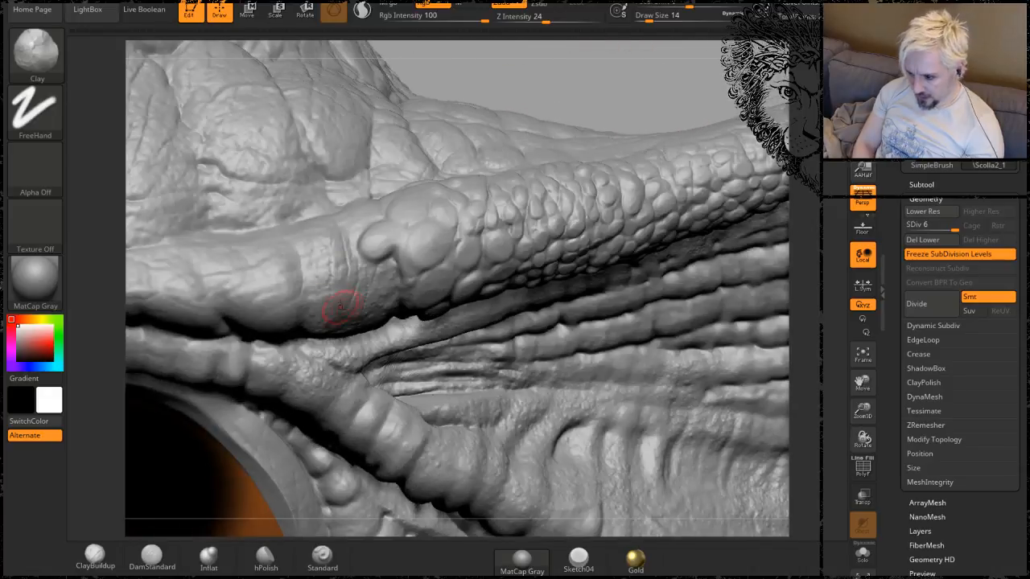
{"action": "mouse_move", "coordinate": [356, 294]}
{"action": "left_mouse_down"}
{"action": "mouse_move", "coordinate": [385, 283]}
{"action": "mouse_move", "coordinate": [370, 298]}
{"action": "mouse_move", "coordinate": [390, 273]}
{"action": "left_mouse_up"}
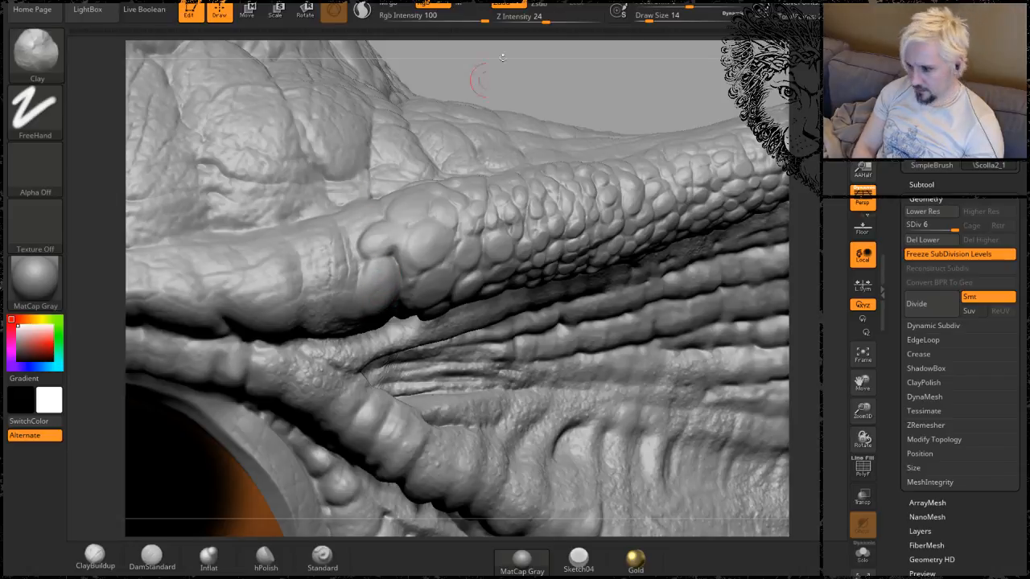
{"action": "mouse_move", "coordinate": [580, 94]}
{"action": "left_mouse_down"}
{"action": "mouse_move", "coordinate": [584, 74]}
{"action": "mouse_move", "coordinate": [569, 94]}
{"action": "left_mouse_up"}
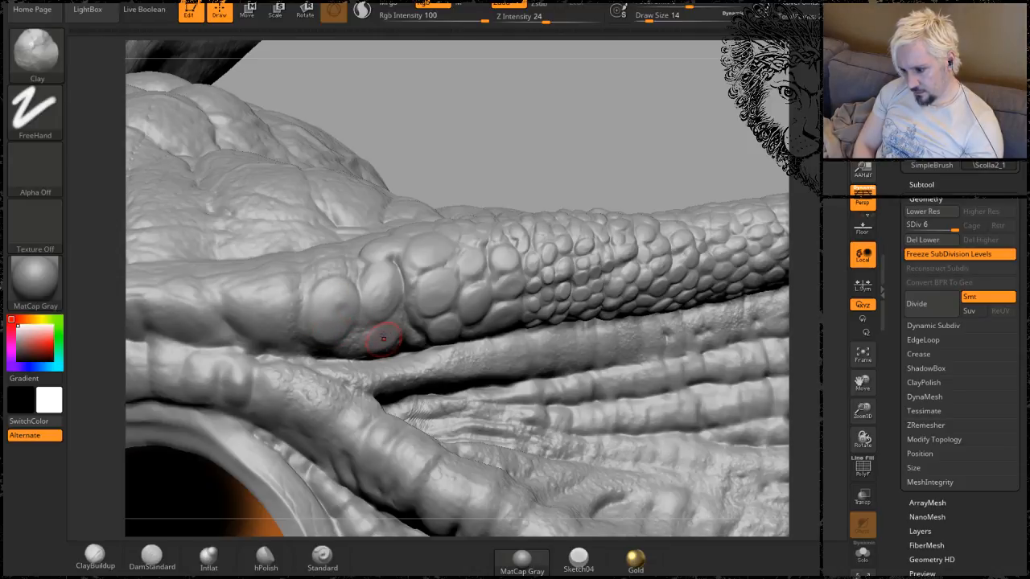
Extend broad Clay scales along the rib's base toward the brow and compare the result with the whole head.
{"action": "left_click_drag", "start_coordinate": [532, 151], "coordinate": [538, 230]}
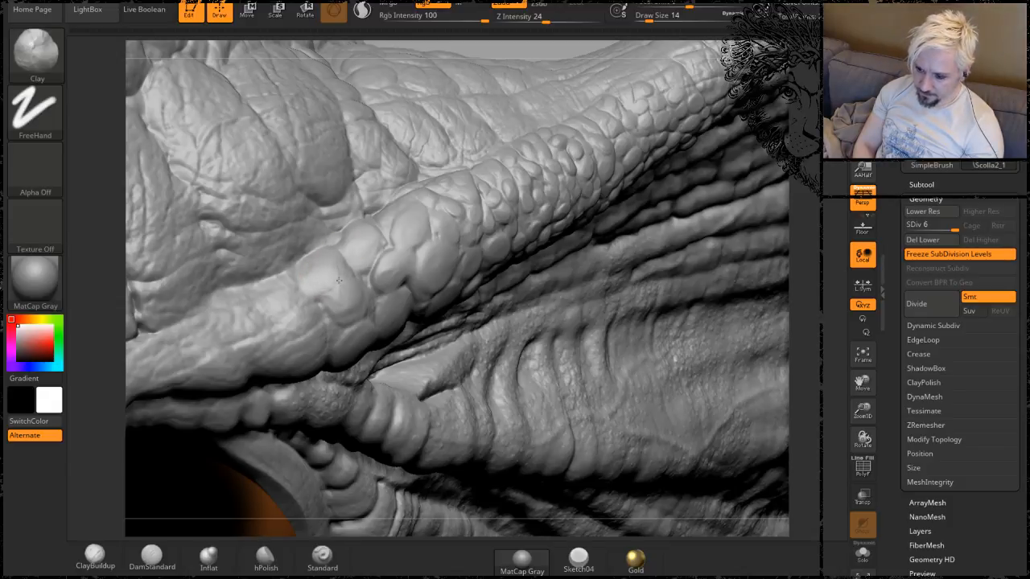
{"action": "left_click_drag", "start_coordinate": [531, 46], "coordinate": [502, 35]}
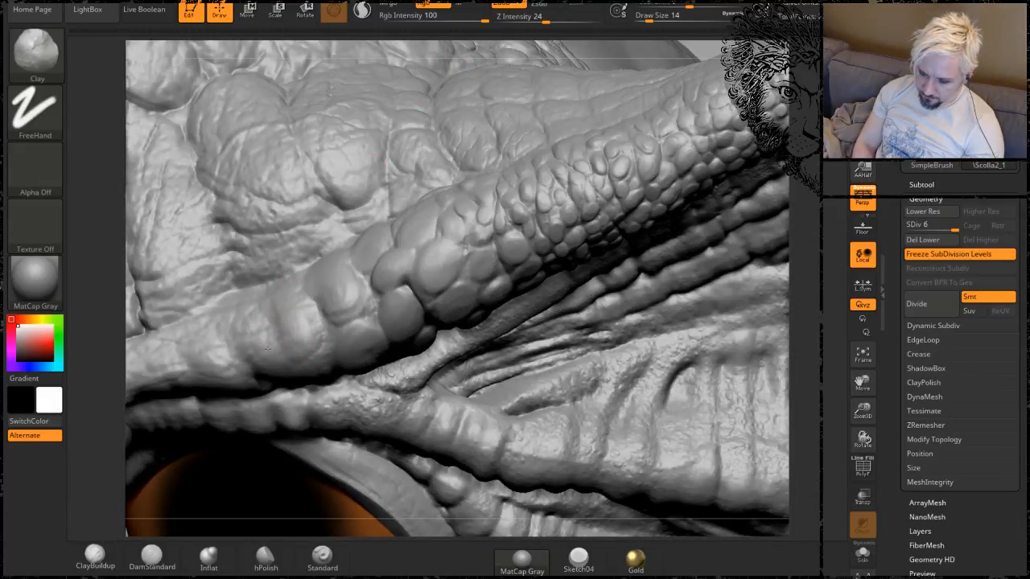
{"action": "left_click_drag", "start_coordinate": [705, 48], "coordinate": [486, 139]}
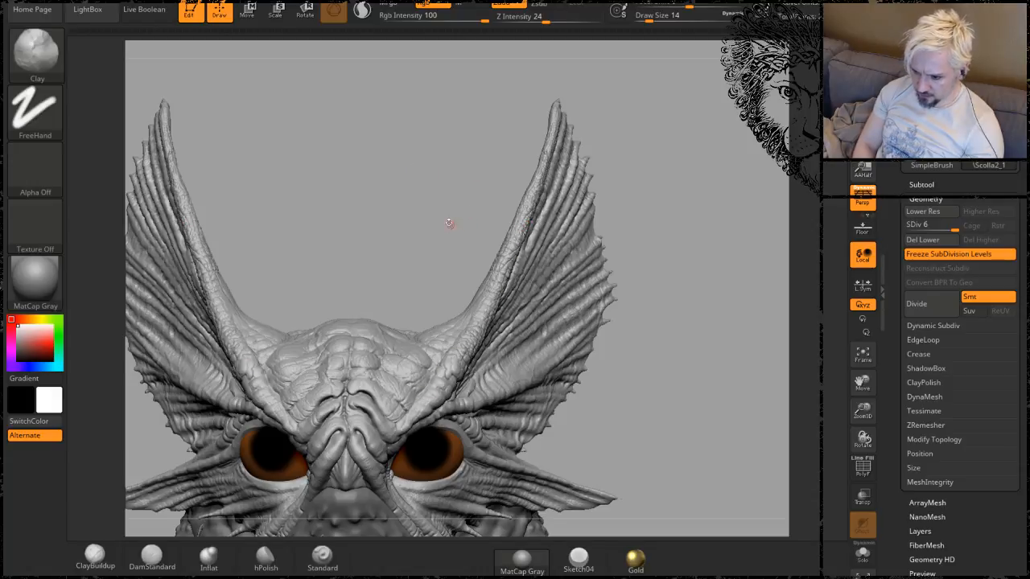
{"action": "left_click_drag", "start_coordinate": [449, 223], "coordinate": [474, 277], "text": "alt"}
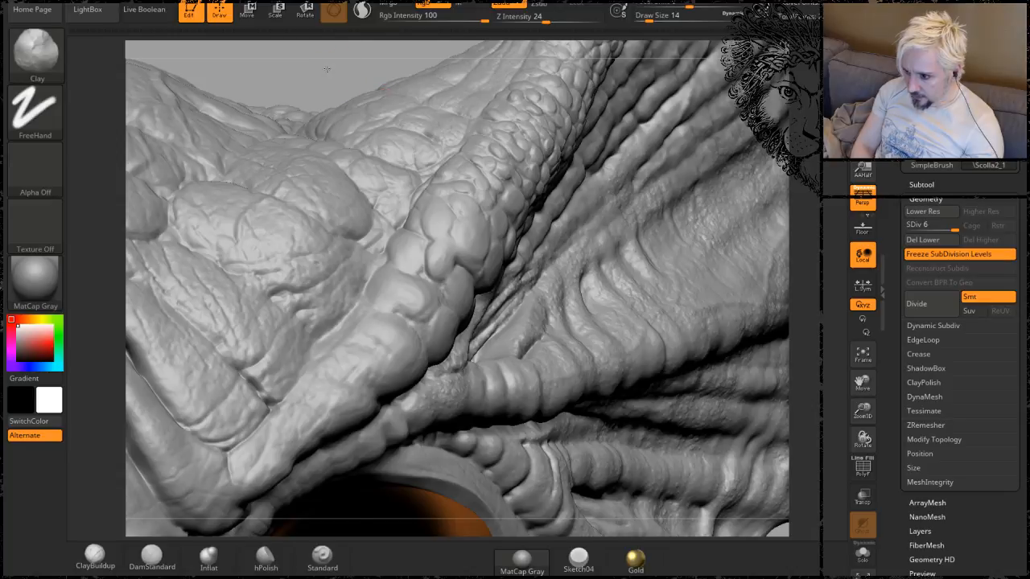
{"action": "mouse_move", "coordinate": [327, 69]}
{"action": "left_mouse_down"}
{"action": "mouse_move", "coordinate": [448, 122]}
{"action": "mouse_move", "coordinate": [469, 111]}
{"action": "mouse_move", "coordinate": [474, 183]}
{"action": "left_mouse_up"}
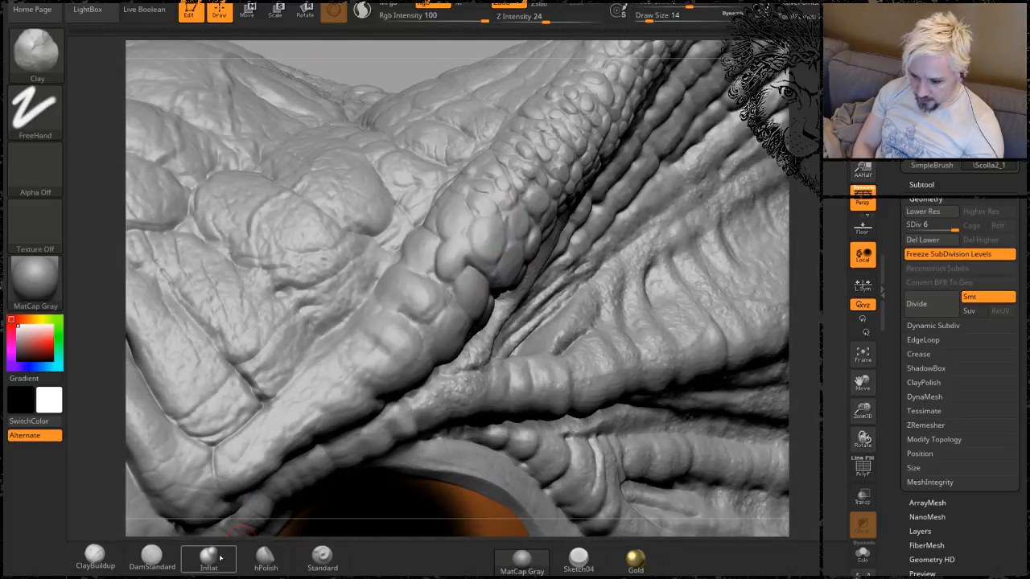
Smooth the uneven crease between the large scales and recut it with DamStandard straight across the rib at draw size 14.
{"action": "left_click", "coordinate": [95, 556]}
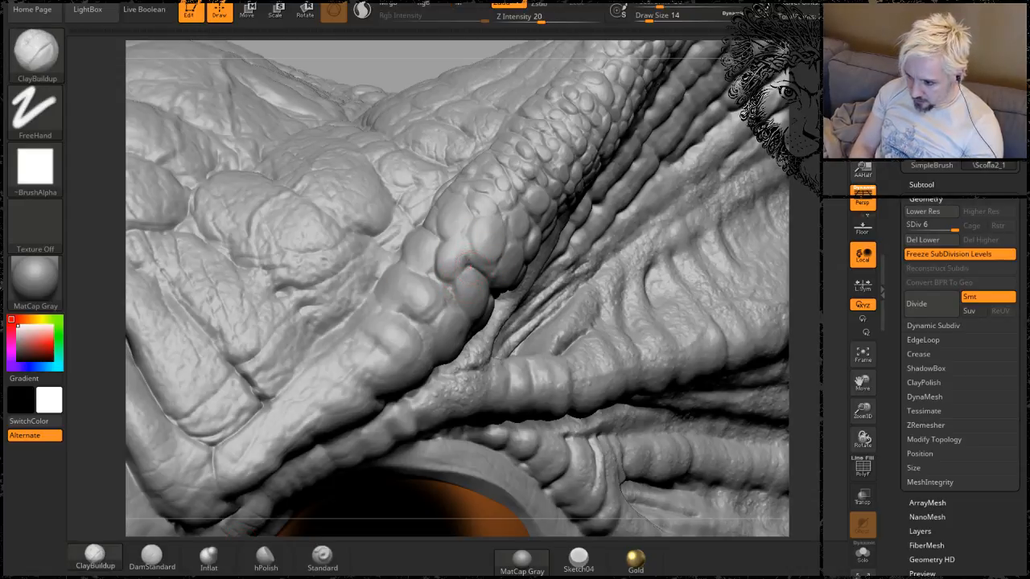
{"action": "key", "text": "ctrl"}
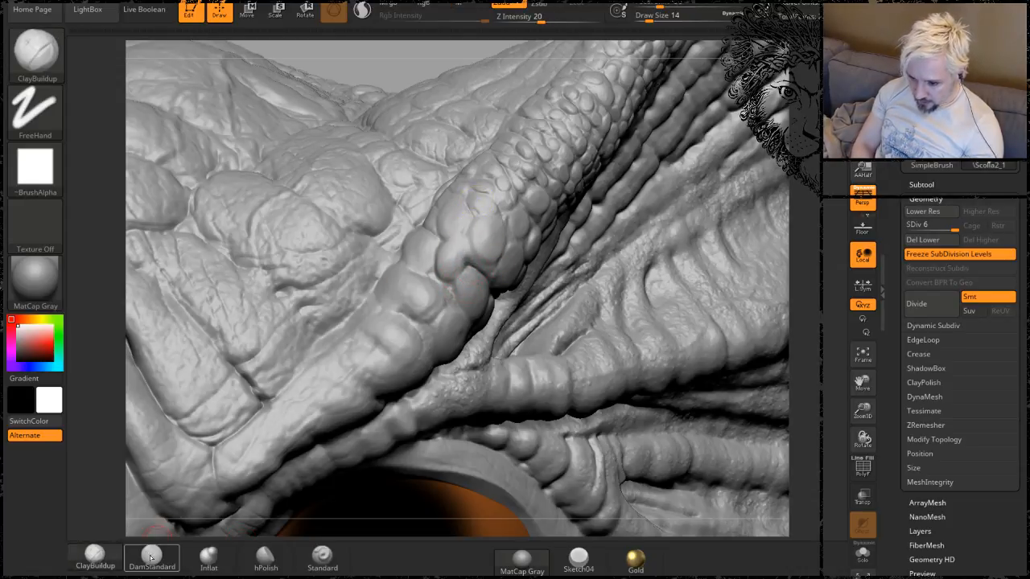
{"action": "left_click", "coordinate": [152, 556]}
{"action": "left_click_drag", "start_coordinate": [465, 244], "coordinate": [470, 216]}
{"action": "mouse_move", "coordinate": [362, 74]}
{"action": "left_mouse_down"}
{"action": "mouse_move", "coordinate": [365, 138]}
{"action": "mouse_move", "coordinate": [429, 137]}
{"action": "mouse_move", "coordinate": [468, 207]}
{"action": "left_mouse_up"}
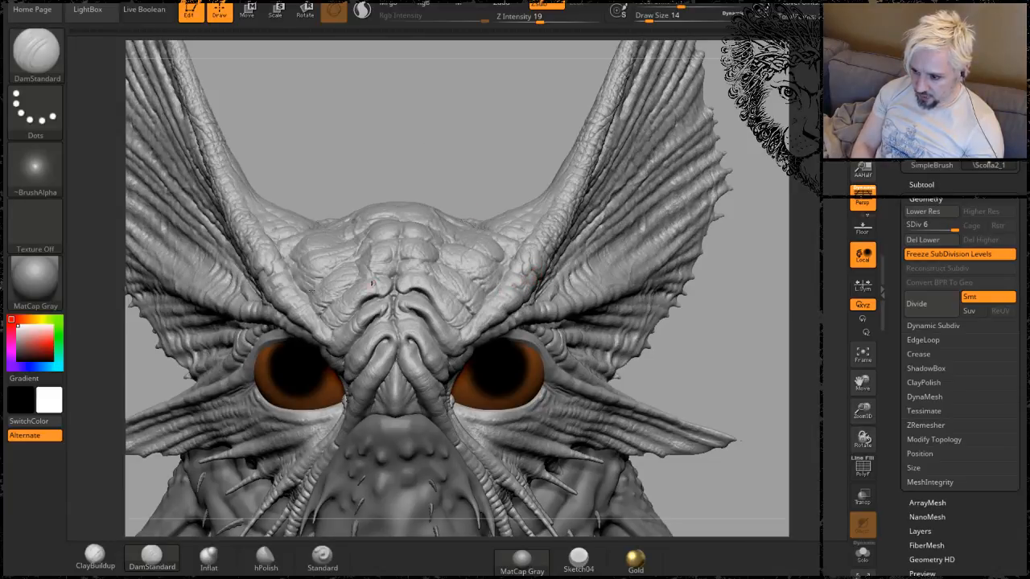
{"action": "left_click_drag", "start_coordinate": [316, 154], "coordinate": [393, 108], "text": "alt"}
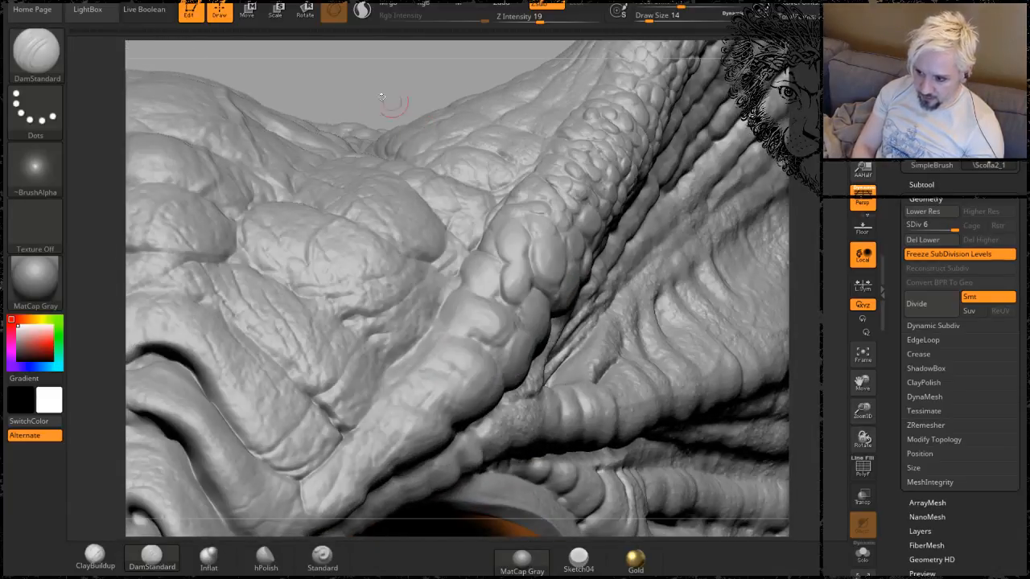
{"action": "left_click_drag", "start_coordinate": [341, 87], "coordinate": [784, 136], "text": "alt"}
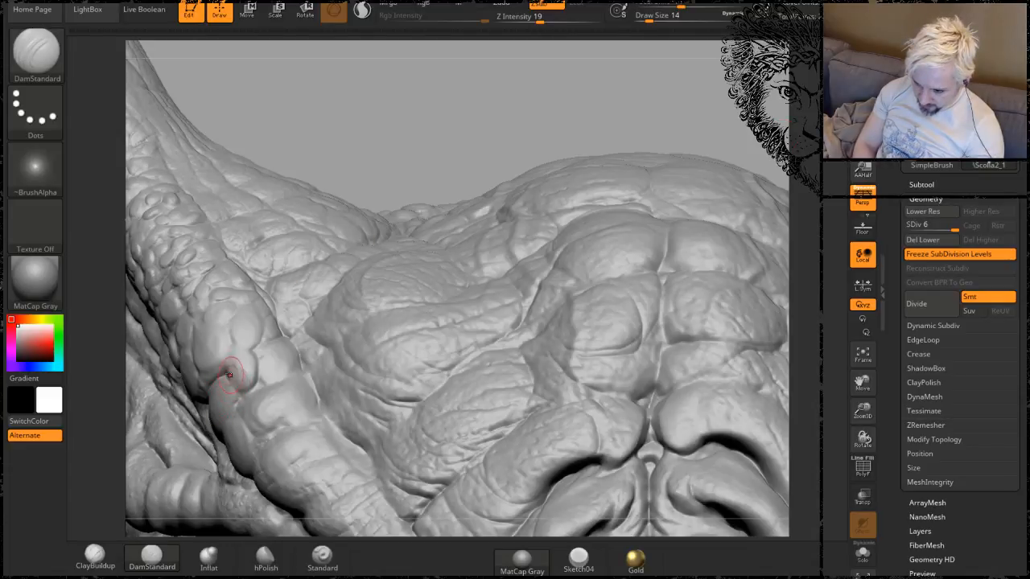
{"action": "left_click_drag", "start_coordinate": [231, 372], "coordinate": [230, 385], "text": "shift"}
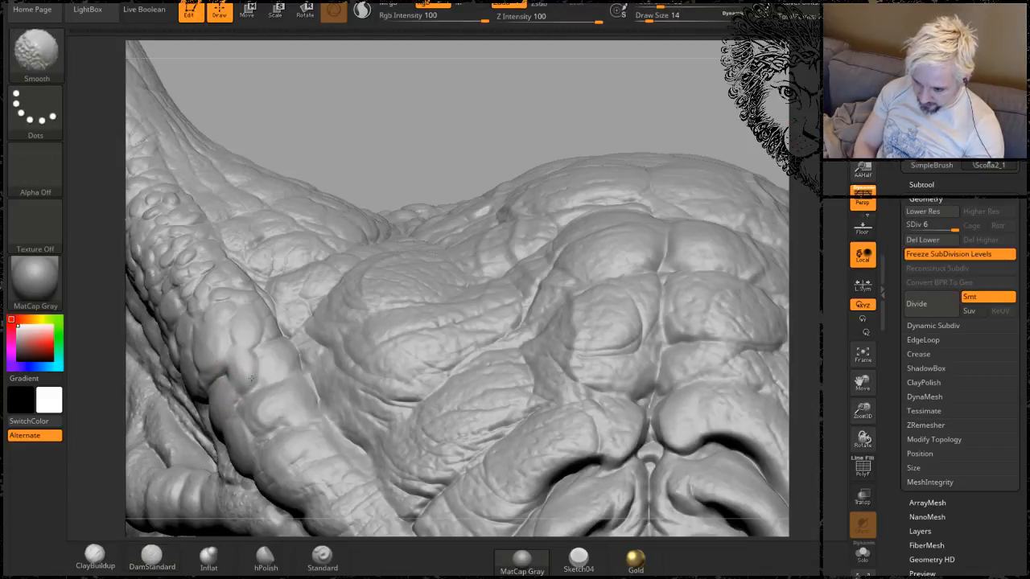
{"action": "left_click_drag", "start_coordinate": [273, 368], "coordinate": [225, 372]}
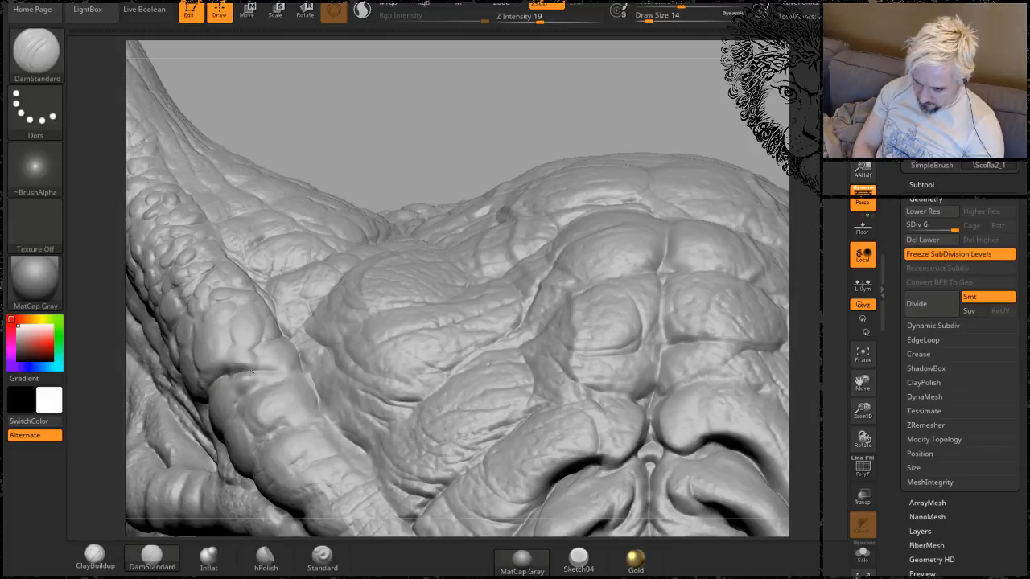
{"action": "left_click_drag", "start_coordinate": [374, 176], "coordinate": [383, 288]}
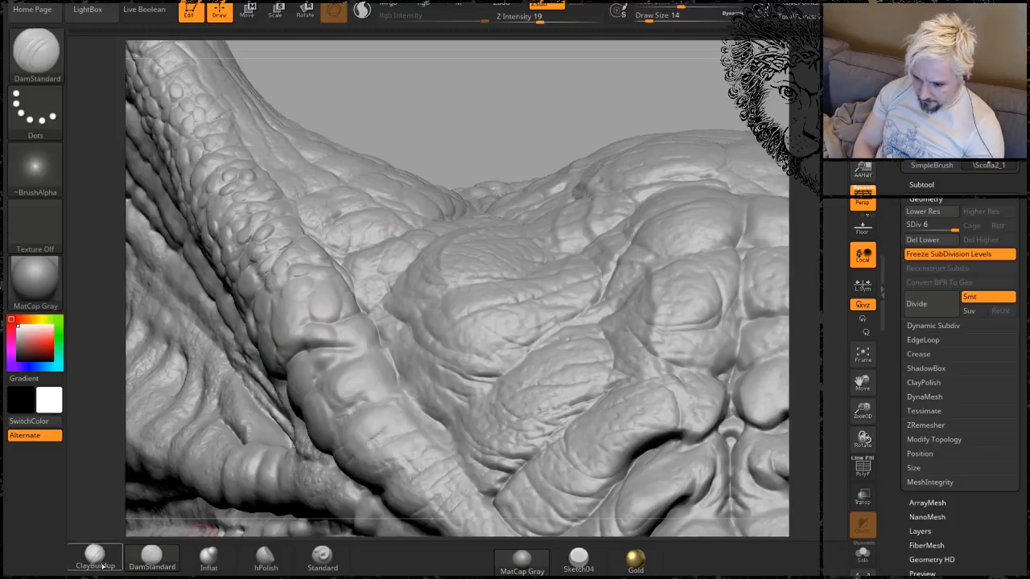
Build up rounded Clay scales along both sides of the recut crease near the rib's inner edge.
{"action": "left_click", "coordinate": [95, 556]}
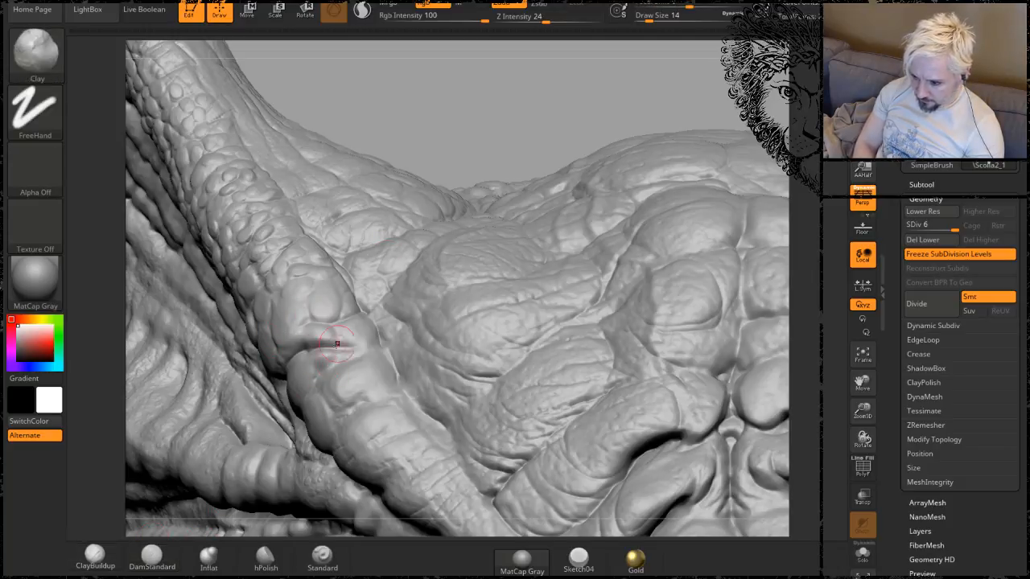
{"action": "mouse_move", "coordinate": [338, 344]}
{"action": "left_mouse_down"}
{"action": "mouse_move", "coordinate": [354, 337]}
{"action": "mouse_move", "coordinate": [328, 331]}
{"action": "mouse_move", "coordinate": [325, 354]}
{"action": "mouse_move", "coordinate": [366, 342]}
{"action": "left_mouse_up"}
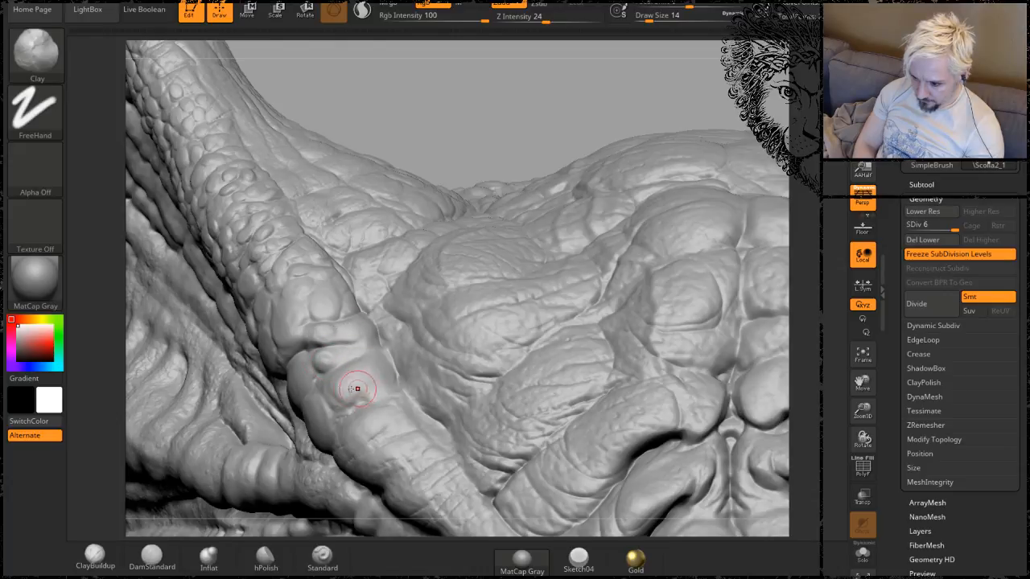
{"action": "left_click_drag", "start_coordinate": [357, 390], "coordinate": [356, 384]}
{"action": "left_click_drag", "start_coordinate": [362, 325], "coordinate": [317, 334]}
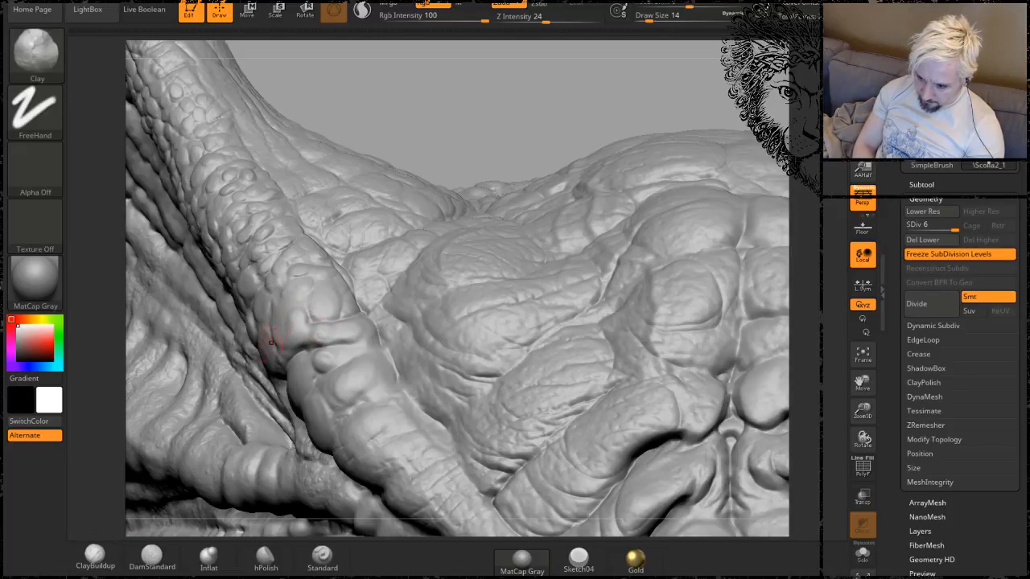
{"action": "left_click", "coordinate": [149, 561]}
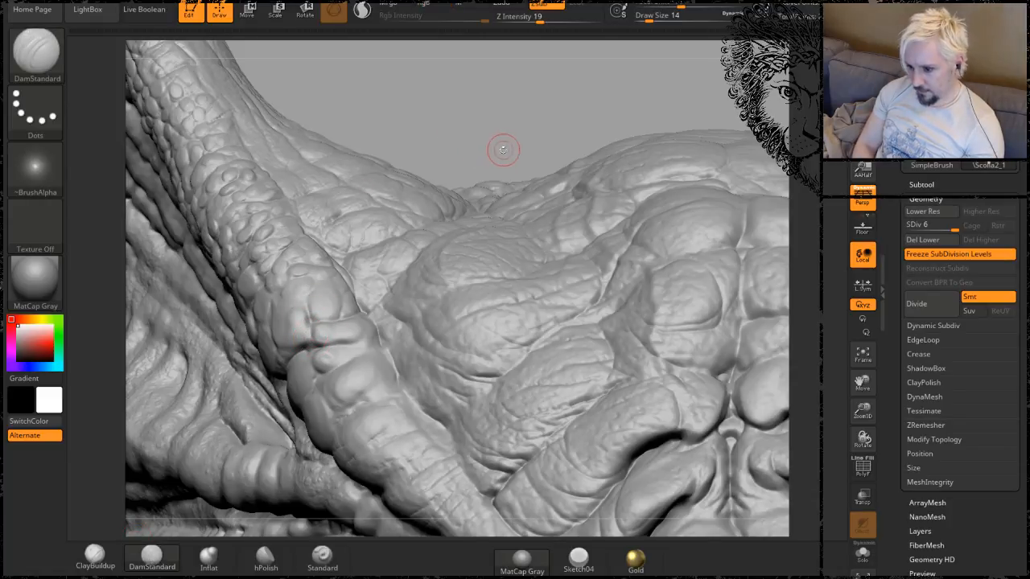
{"action": "mouse_move", "coordinate": [501, 150]}
{"action": "left_mouse_down"}
{"action": "mouse_move", "coordinate": [559, 163]}
{"action": "mouse_move", "coordinate": [394, 129]}
{"action": "mouse_move", "coordinate": [357, 137]}
{"action": "mouse_move", "coordinate": [382, 205]}
{"action": "mouse_move", "coordinate": [418, 178]}
{"action": "mouse_move", "coordinate": [393, 108]}
{"action": "mouse_move", "coordinate": [260, 214]}
{"action": "mouse_move", "coordinate": [533, 121]}
{"action": "mouse_move", "coordinate": [427, 168]}
{"action": "mouse_move", "coordinate": [375, 161]}
{"action": "left_mouse_up"}
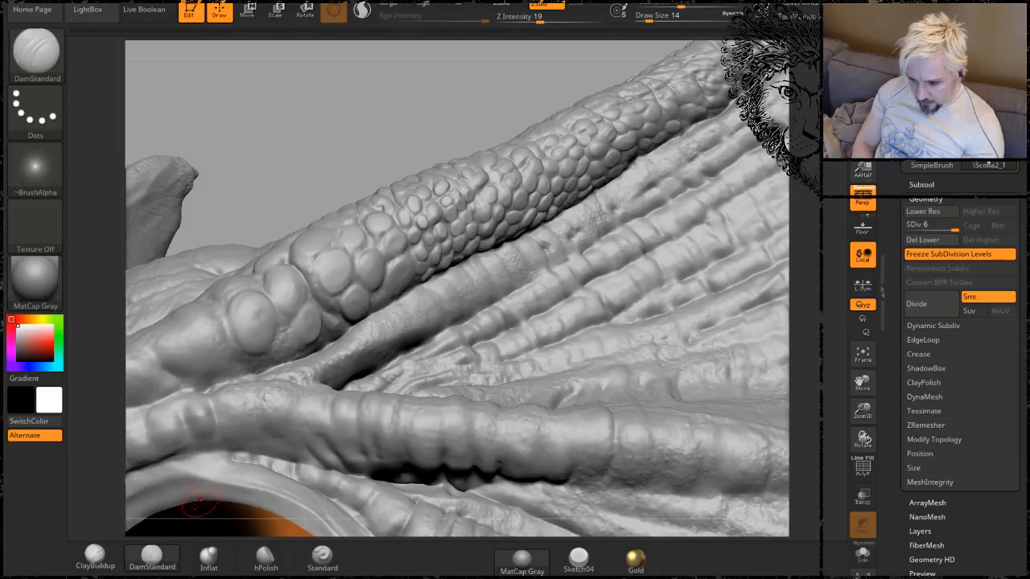
Fill the rib's lower edge beneath the large scales with smaller Clay scales, reducing the draw size to 6 for the narrow gaps.
{"action": "left_click", "coordinate": [95, 555]}
{"action": "left_click_drag", "start_coordinate": [337, 102], "coordinate": [587, 112]}
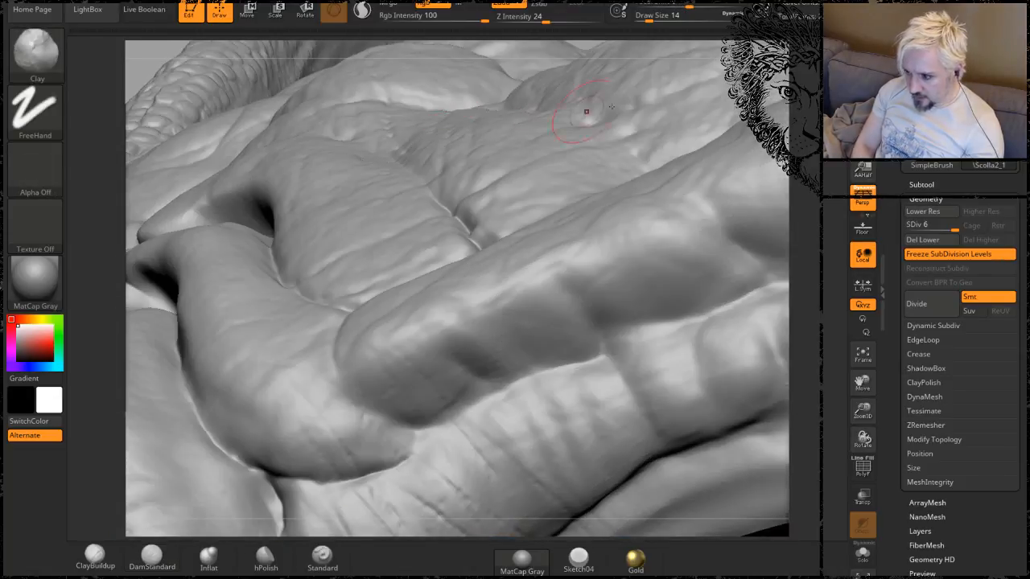
{"action": "left_click_drag", "start_coordinate": [805, 189], "coordinate": [519, 272], "text": "alt"}
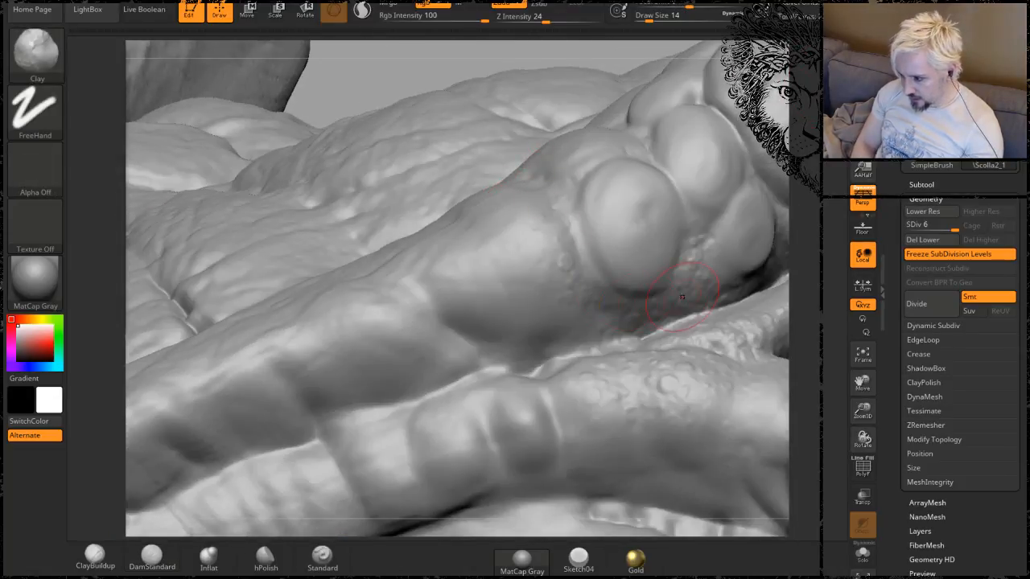
{"action": "left_click_drag", "start_coordinate": [681, 297], "coordinate": [723, 269]}
{"action": "left_click_drag", "start_coordinate": [811, 278], "coordinate": [573, 285], "text": "alt"}
{"action": "key", "text": "space"}
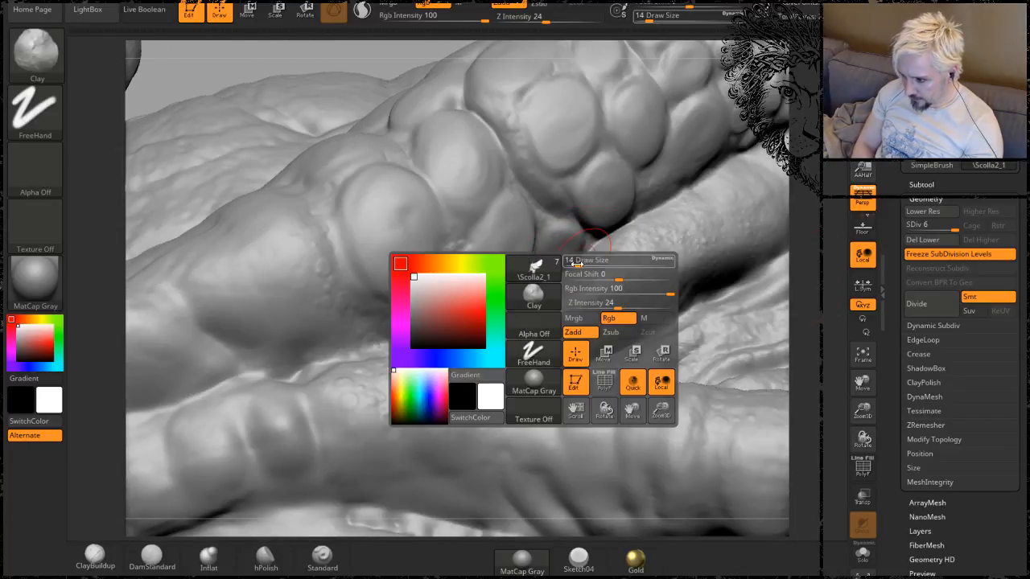
{"action": "left_click_drag", "start_coordinate": [569, 266], "coordinate": [566, 266]}
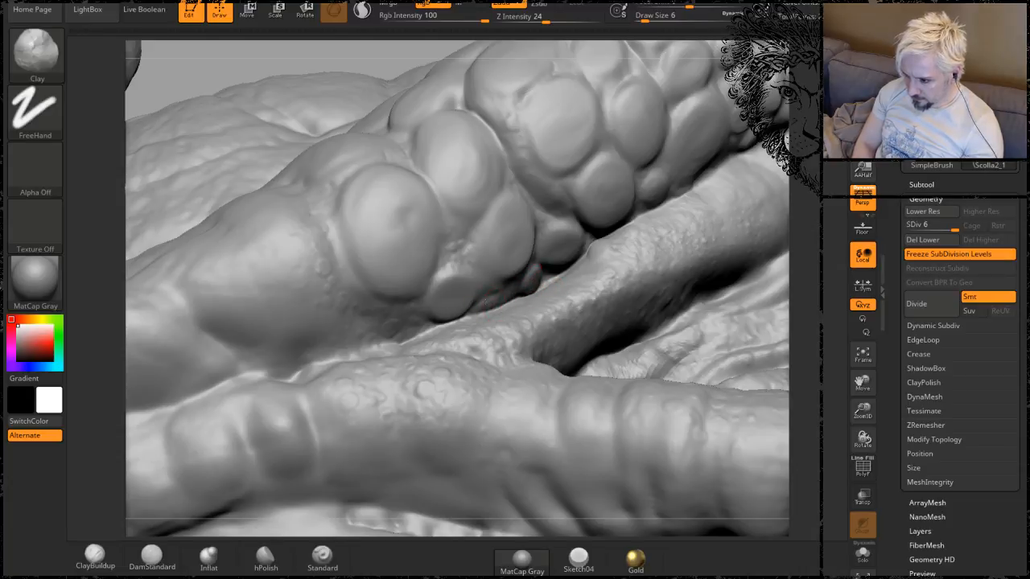
Fill the remaining gaps beneath the large scales with small Clay scales and place the first rounded ones on the neighbouring rib.
{"action": "mouse_move", "coordinate": [801, 211]}
{"action": "left_mouse_down"}
{"action": "mouse_move", "coordinate": [708, 233]}
{"action": "mouse_move", "coordinate": [676, 217]}
{"action": "left_mouse_up"}
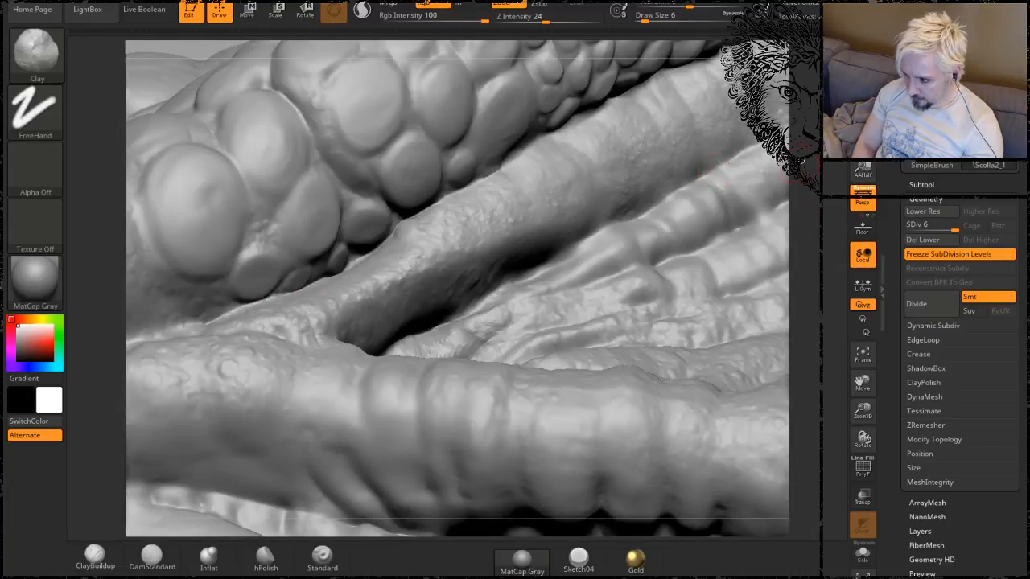
{"action": "mouse_move", "coordinate": [802, 160]}
{"action": "left_mouse_down"}
{"action": "mouse_move", "coordinate": [636, 361]}
{"action": "mouse_move", "coordinate": [627, 213]}
{"action": "left_mouse_up"}
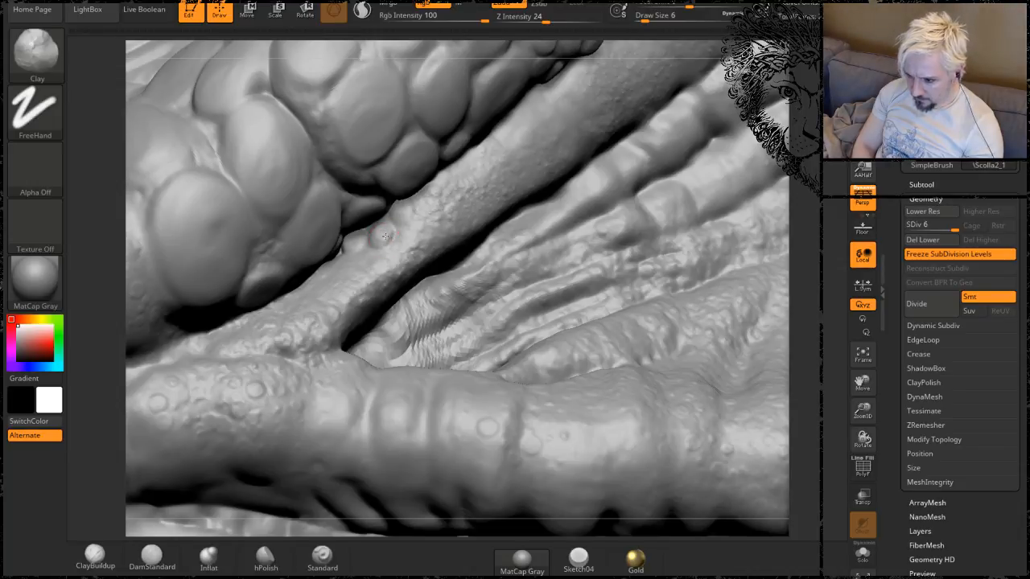
{"action": "left_click_drag", "start_coordinate": [799, 215], "coordinate": [790, 193]}
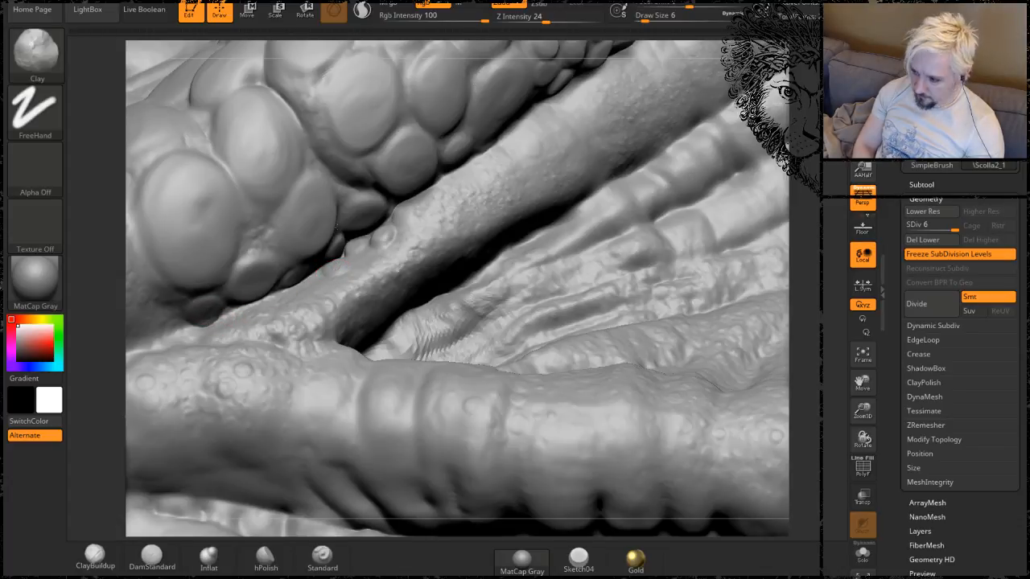
{"action": "left_click_drag", "start_coordinate": [816, 165], "coordinate": [745, 174]}
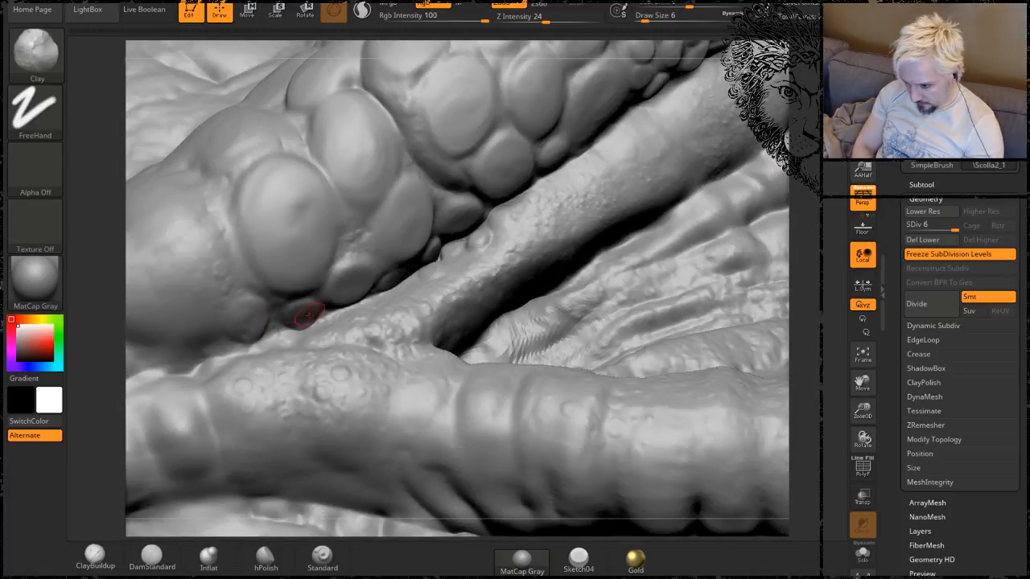
Raise Z Intensity to 32 and build a row of rounded Clay scales along the neighbouring rib's edge facing the large scales.
{"action": "left_click_drag", "start_coordinate": [544, 18], "coordinate": [555, 21]}
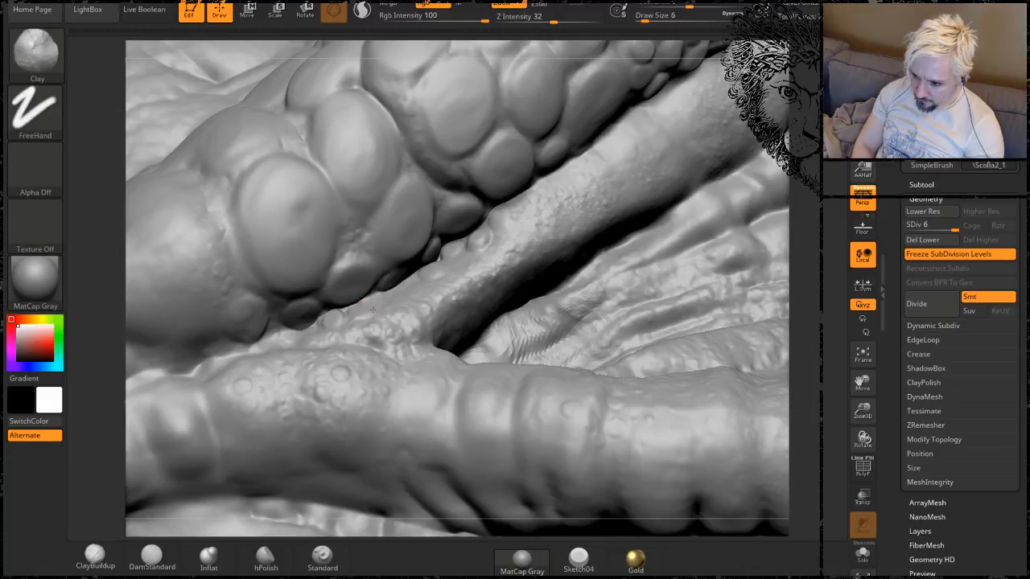
{"action": "left_click_drag", "start_coordinate": [815, 142], "coordinate": [809, 191]}
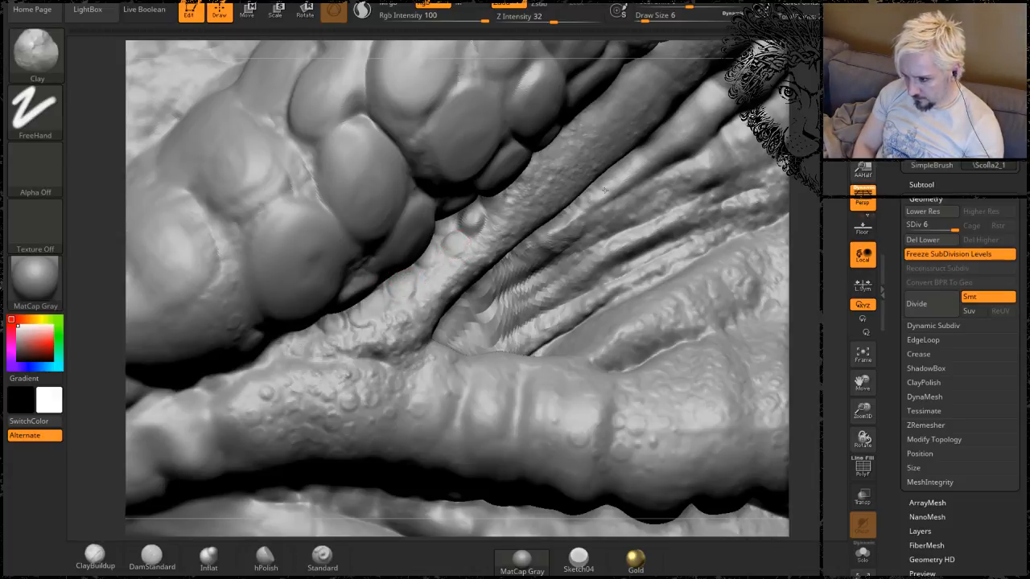
{"action": "left_click_drag", "start_coordinate": [809, 222], "coordinate": [506, 181]}
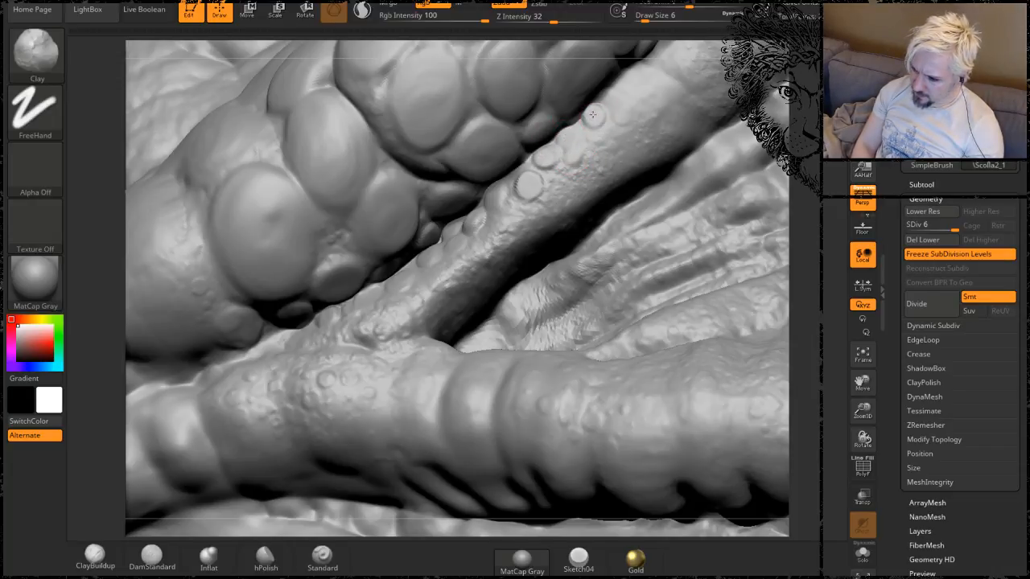
{"action": "right_click_drag", "start_coordinate": [602, 118], "coordinate": [519, 207], "text": "alt"}
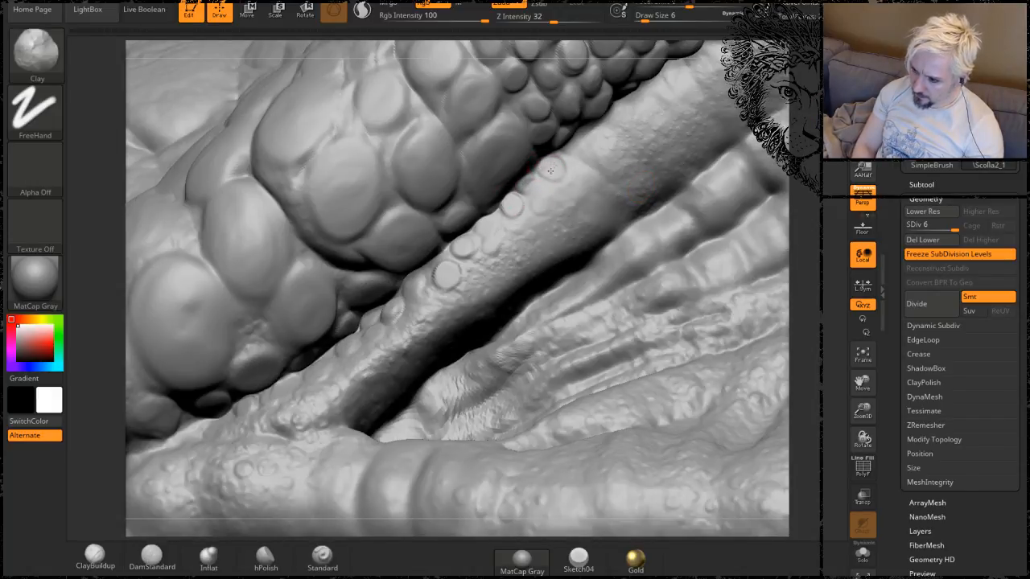
{"action": "left_click_drag", "start_coordinate": [820, 171], "coordinate": [728, 259], "text": "alt"}
{"action": "left_click_drag", "start_coordinate": [807, 191], "coordinate": [780, 193]}
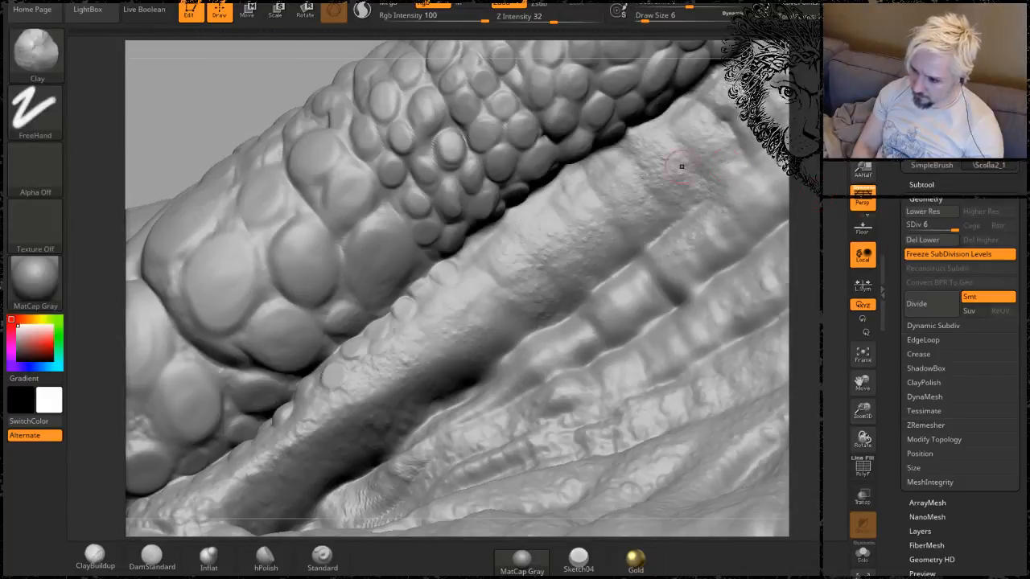
Continue the row of small Clay scales along the neighbouring rib's edge toward the ear's tip.
{"action": "mouse_move", "coordinate": [483, 248]}
{"action": "left_mouse_down"}
{"action": "mouse_move", "coordinate": [475, 259]}
{"action": "mouse_move", "coordinate": [501, 255]}
{"action": "left_mouse_up"}
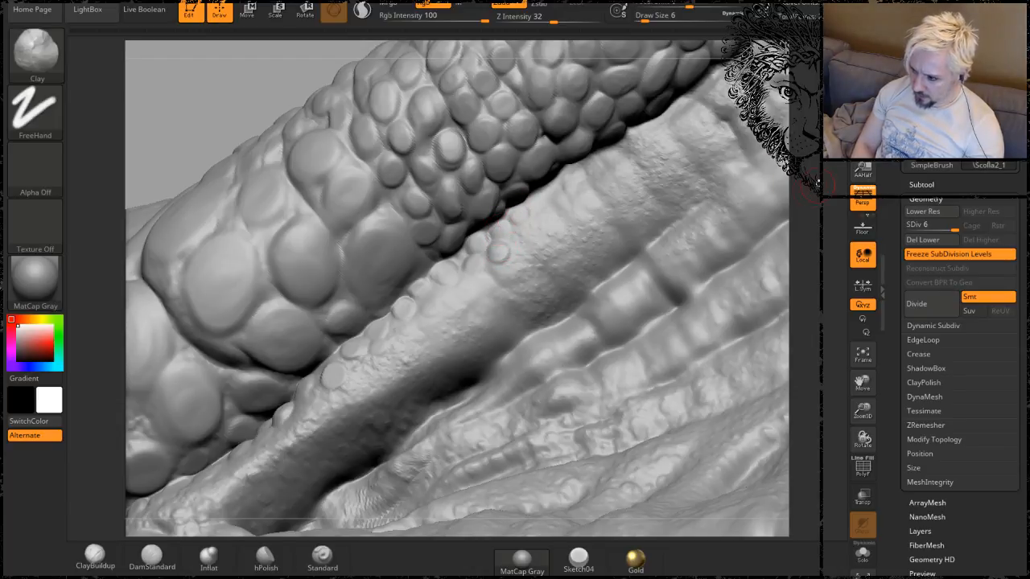
{"action": "key", "text": "shift+d"}
{"action": "key", "text": "d"}
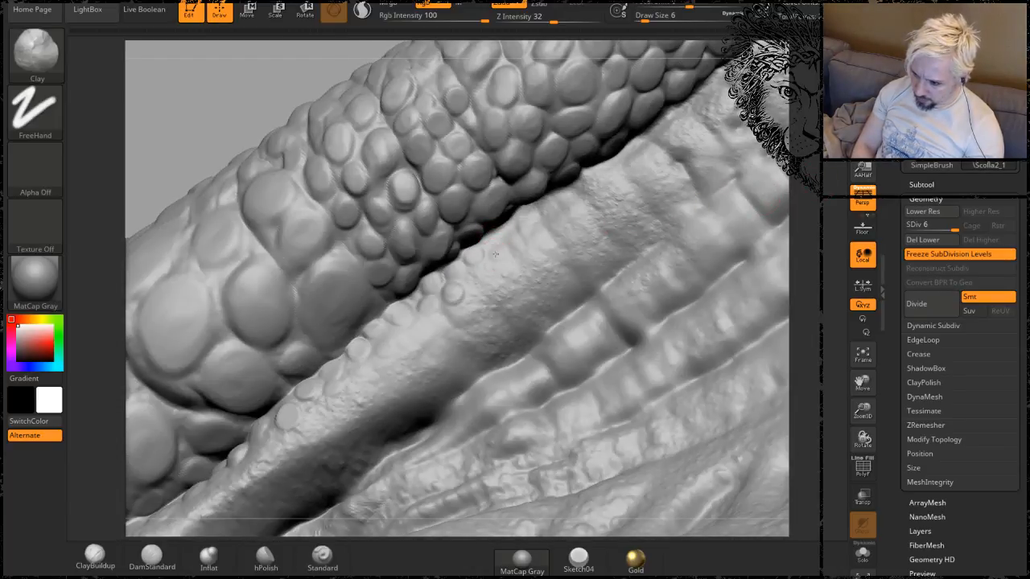
{"action": "key", "text": "shift+d"}
{"action": "key", "text": "d"}
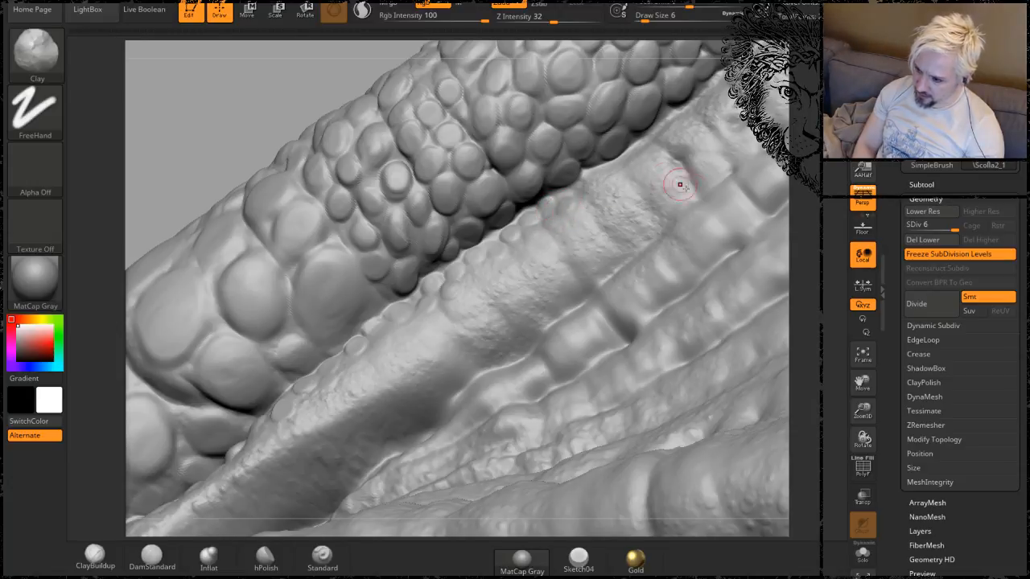
{"action": "right_click_drag", "start_coordinate": [560, 209], "coordinate": [599, 179]}
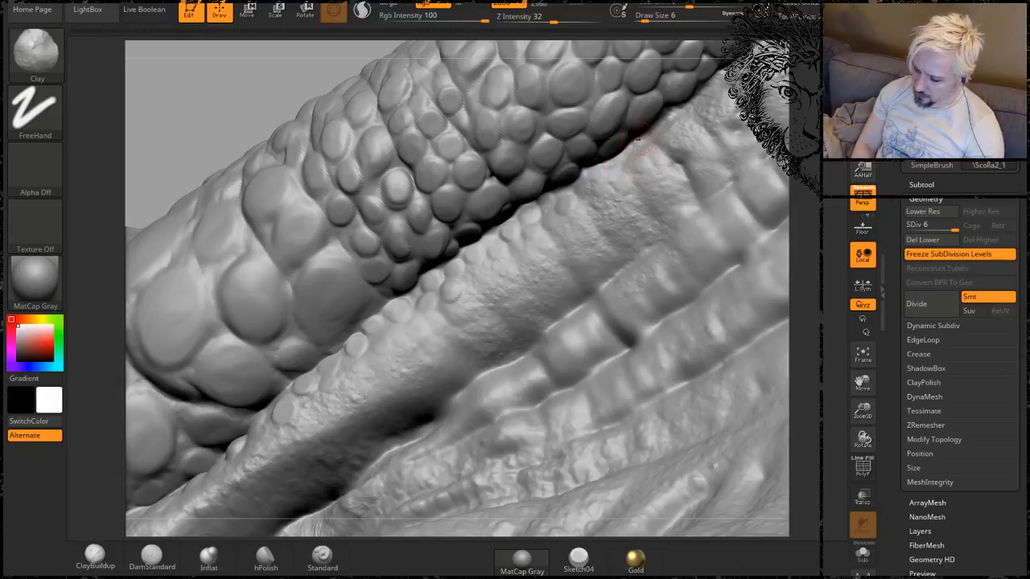
Add tiny Clay scales between the neighbouring rib's scales at draw size 3, and build up the front rib's scales at draw size 9.
{"action": "key", "text": "bracketleft"}
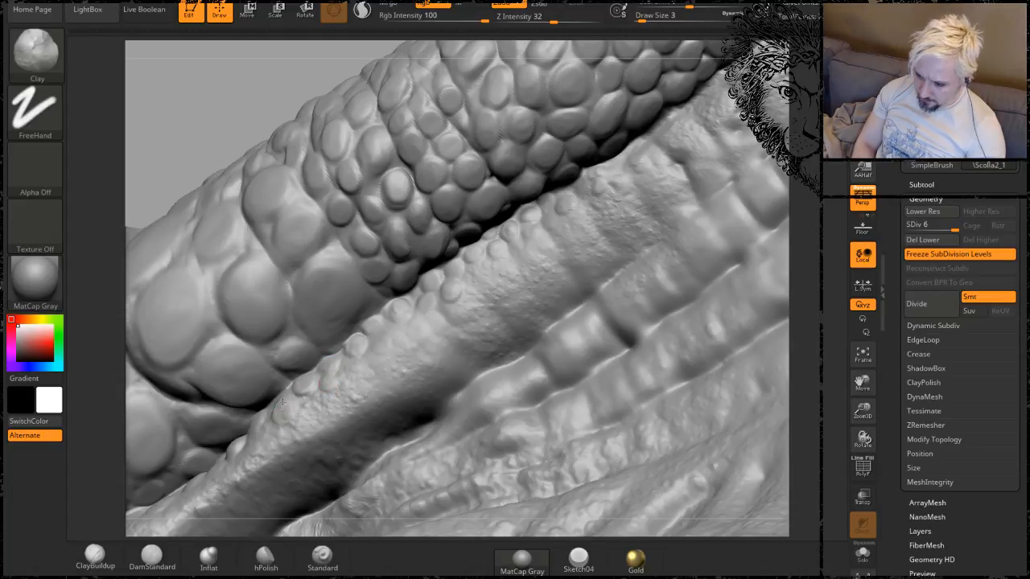
{"action": "left_click_drag", "start_coordinate": [226, 107], "coordinate": [245, 135]}
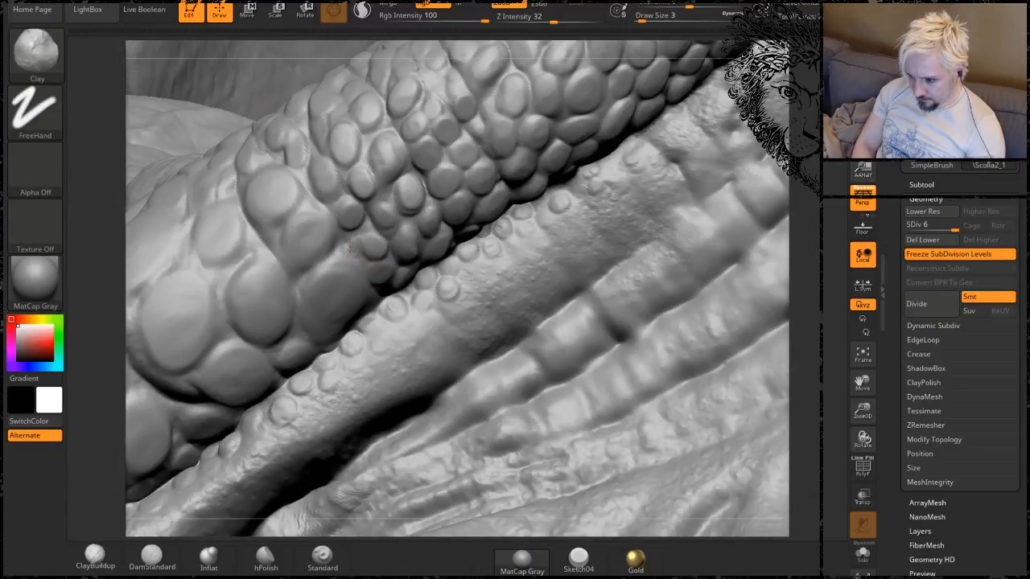
{"action": "key", "text": "space"}
{"action": "left_click_drag", "start_coordinate": [364, 254], "coordinate": [372, 254]}
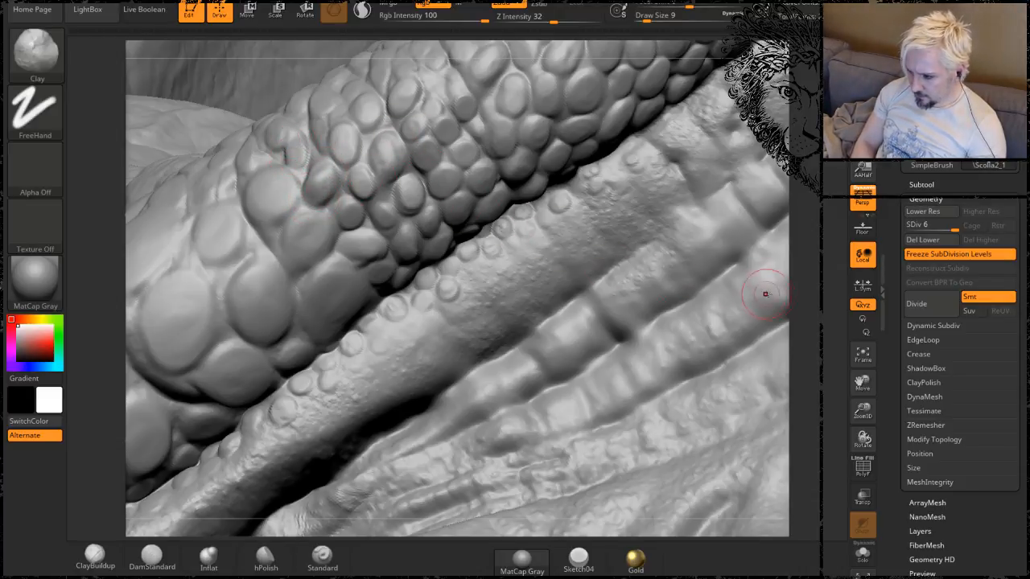
{"action": "left_click_drag", "start_coordinate": [817, 294], "coordinate": [766, 292]}
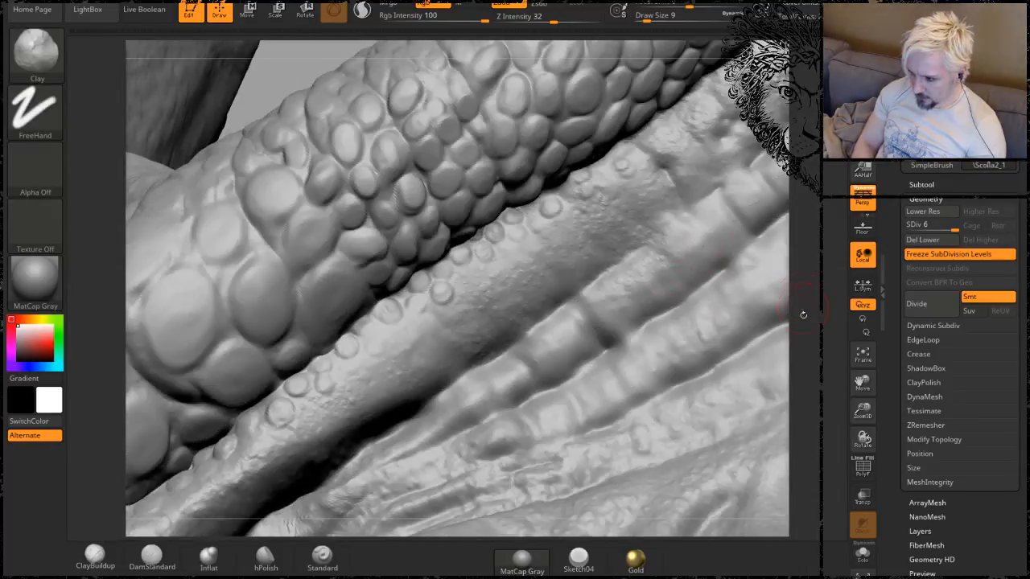
Smooth a patch of the neighbouring rib beneath the large scales and add rounded Clay scales toward its base at draw size 9.
{"action": "mouse_move", "coordinate": [817, 364]}
{"action": "left_mouse_down", "text": "alt"}
{"action": "mouse_move", "coordinate": [797, 322]}
{"action": "mouse_move", "coordinate": [451, 129]}
{"action": "mouse_move", "coordinate": [186, 38]}
{"action": "mouse_move", "coordinate": [273, 105]}
{"action": "mouse_move", "coordinate": [510, 209]}
{"action": "mouse_move", "coordinate": [554, 283]}
{"action": "mouse_move", "coordinate": [318, 270]}
{"action": "left_mouse_up", "text": "alt"}
{"action": "mouse_move", "coordinate": [560, 247]}
{"action": "left_mouse_down"}
{"action": "mouse_move", "coordinate": [288, 170]}
{"action": "mouse_move", "coordinate": [196, 161]}
{"action": "mouse_move", "coordinate": [361, 178]}
{"action": "mouse_move", "coordinate": [375, 130]}
{"action": "left_mouse_up"}
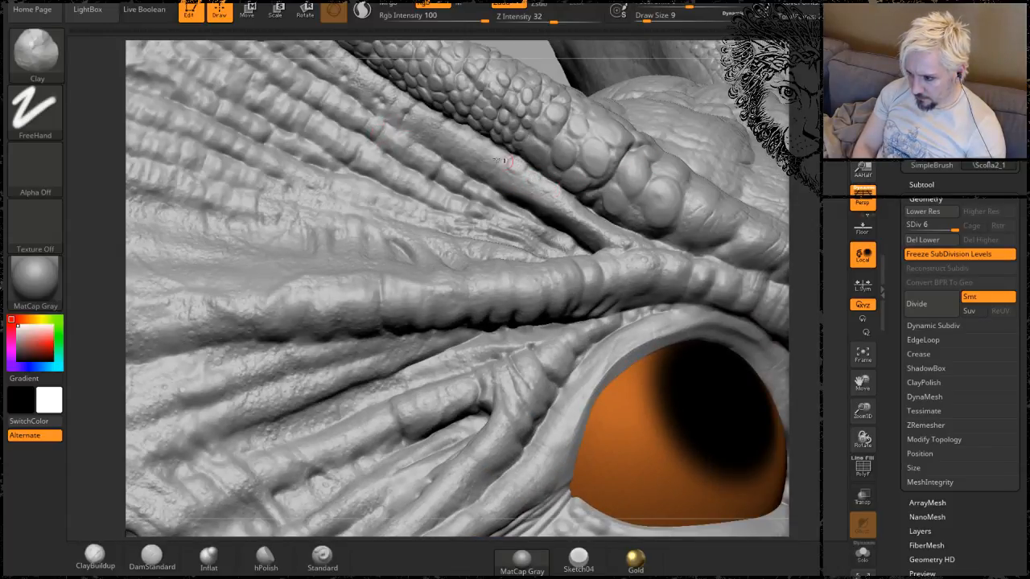
{"action": "left_click_drag", "start_coordinate": [544, 63], "coordinate": [564, 64]}
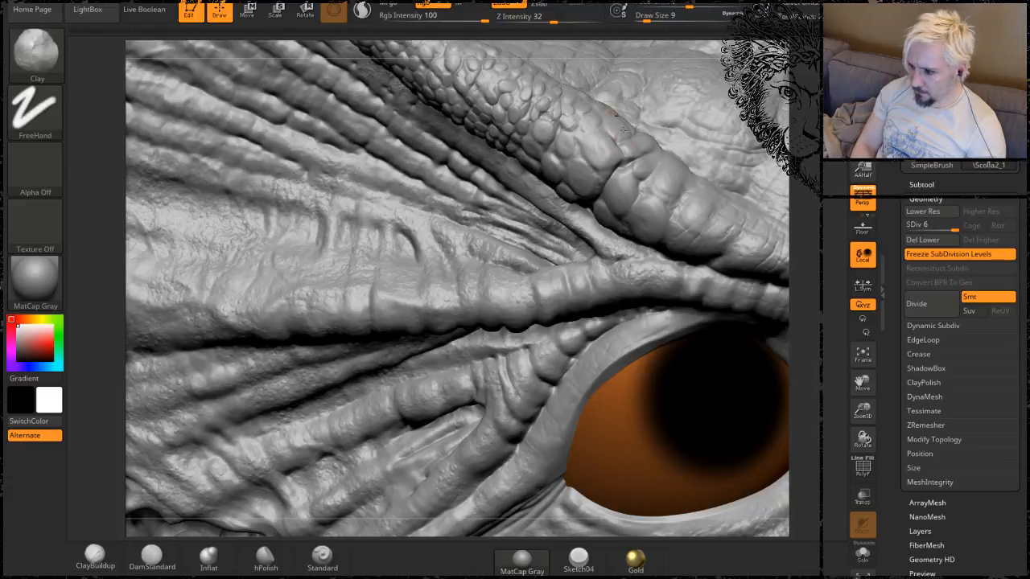
{"action": "key", "text": "shift+d"}
{"action": "key", "text": "d"}
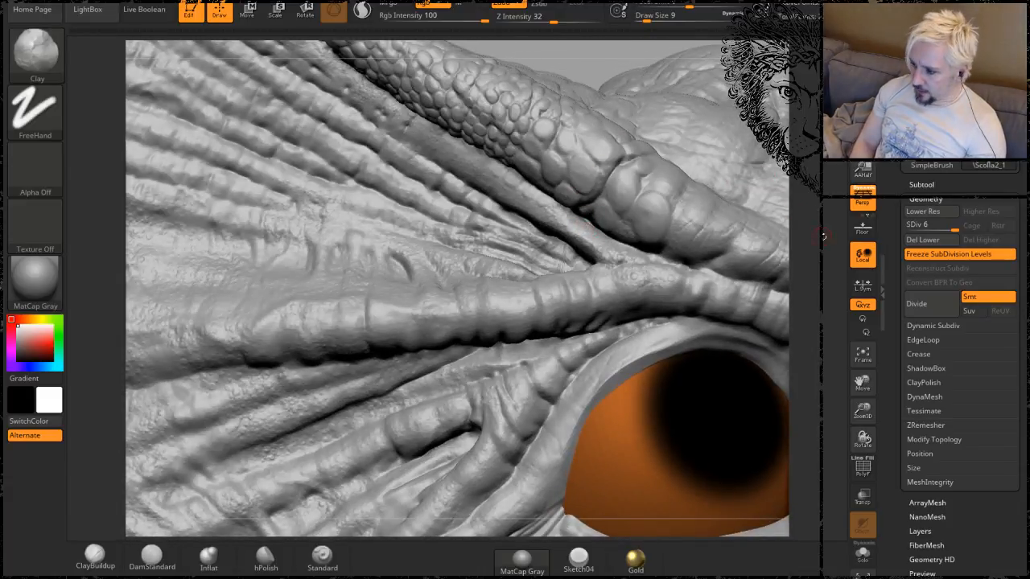
{"action": "right_click_drag", "start_coordinate": [585, 161], "coordinate": [584, 211], "text": "ctrl"}
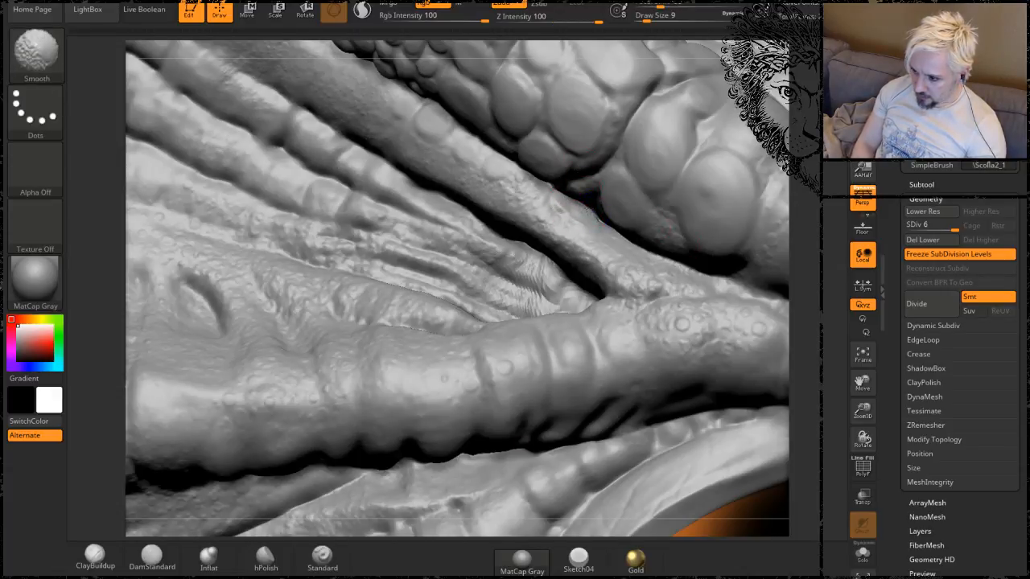
{"action": "left_click_drag", "start_coordinate": [583, 209], "coordinate": [597, 221], "text": "shift"}
{"action": "left_click_drag", "start_coordinate": [802, 241], "coordinate": [487, 264]}
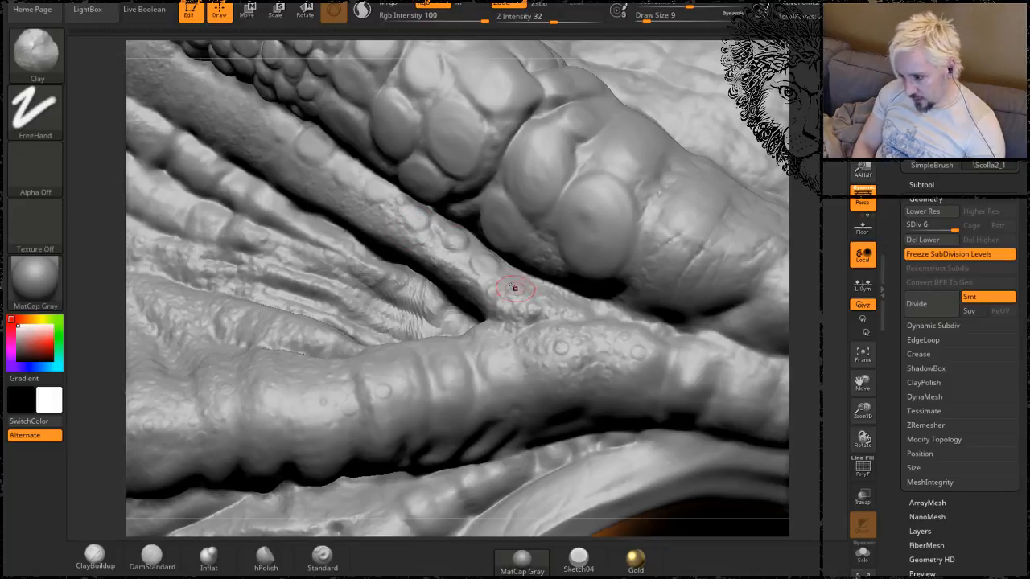
{"action": "left_click_drag", "start_coordinate": [811, 232], "coordinate": [811, 235]}
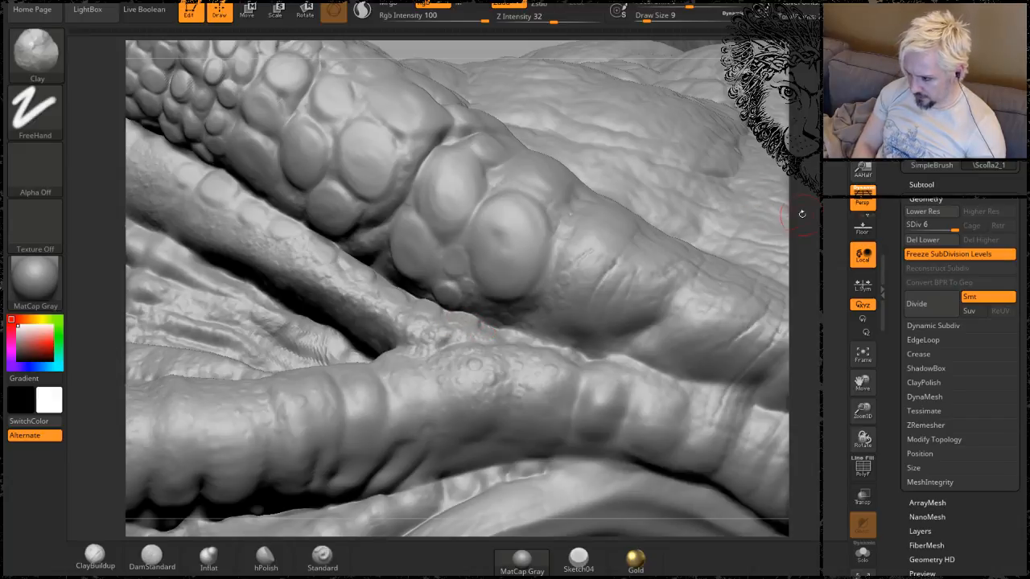
Examine the whole head from the front, above and the side to judge how the ear scales read from a distance.
{"action": "right_click_drag", "start_coordinate": [588, 236], "coordinate": [463, 354]}
{"action": "mouse_move", "coordinate": [487, 337]}
{"action": "left_mouse_down"}
{"action": "mouse_move", "coordinate": [438, 338]}
{"action": "mouse_move", "coordinate": [440, 328]}
{"action": "left_mouse_up"}
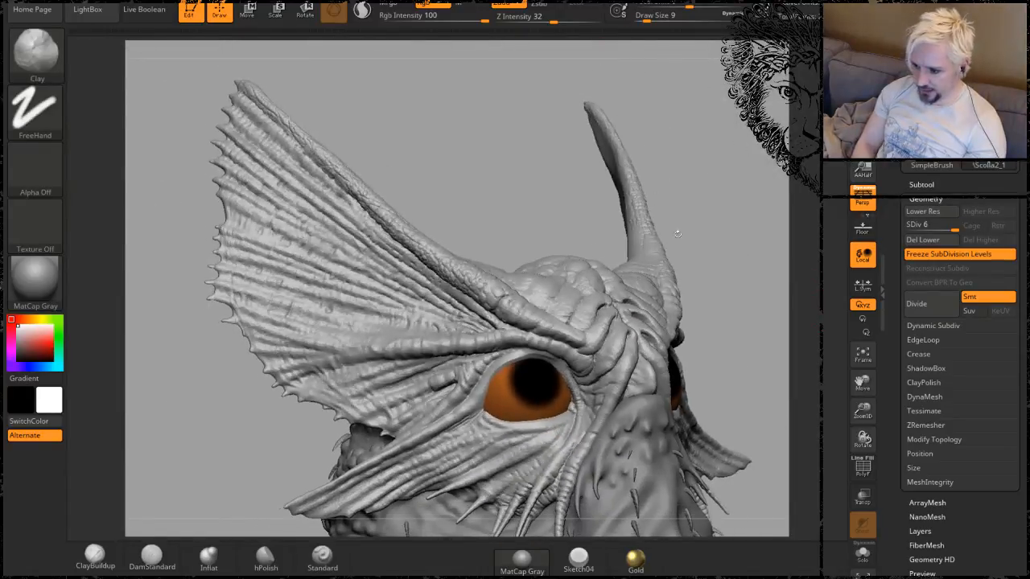
{"action": "left_click_drag", "start_coordinate": [718, 270], "coordinate": [656, 296], "text": "alt"}
{"action": "left_click_drag", "start_coordinate": [499, 228], "coordinate": [475, 241], "text": "shift"}
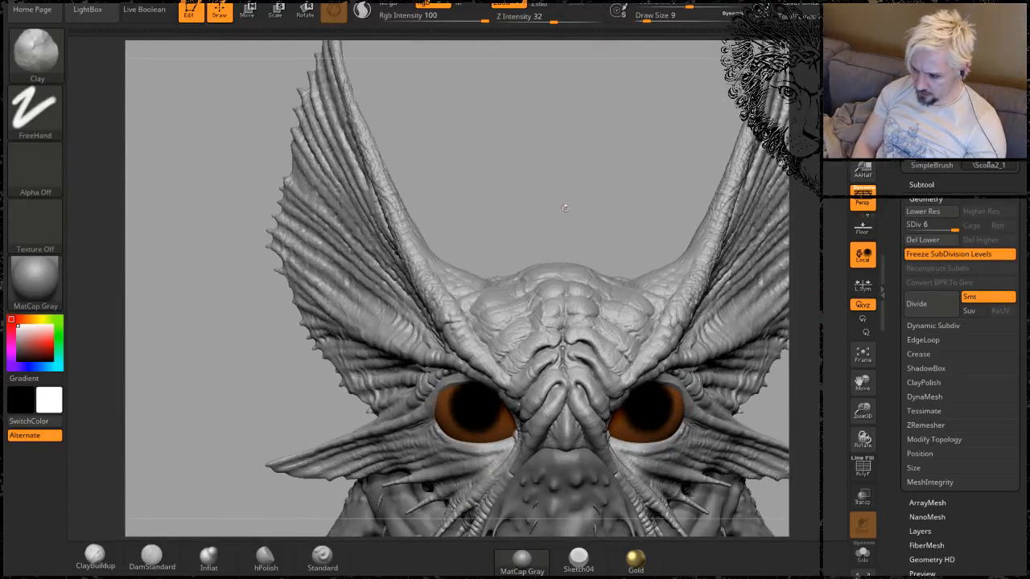
{"action": "left_click_drag", "start_coordinate": [596, 213], "coordinate": [533, 230], "text": "alt"}
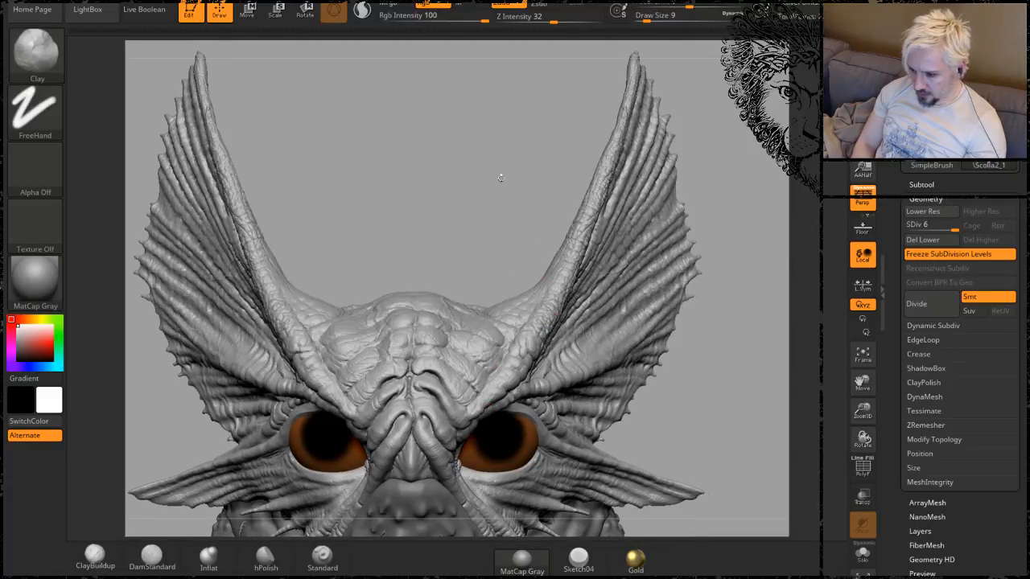
{"action": "left_click_drag", "start_coordinate": [501, 177], "coordinate": [480, 400]}
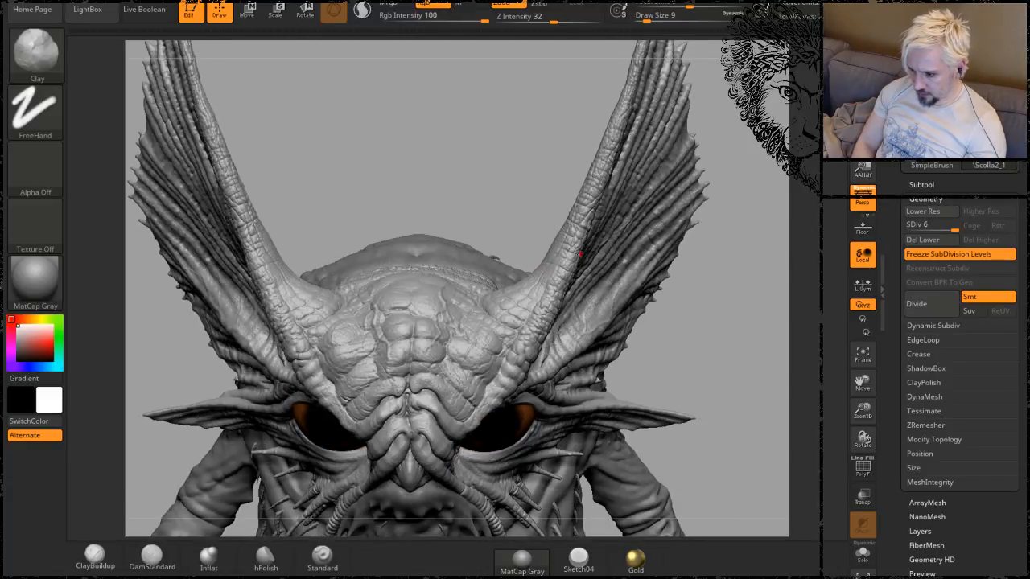
{"action": "left_click_drag", "start_coordinate": [511, 169], "coordinate": [518, 206]}
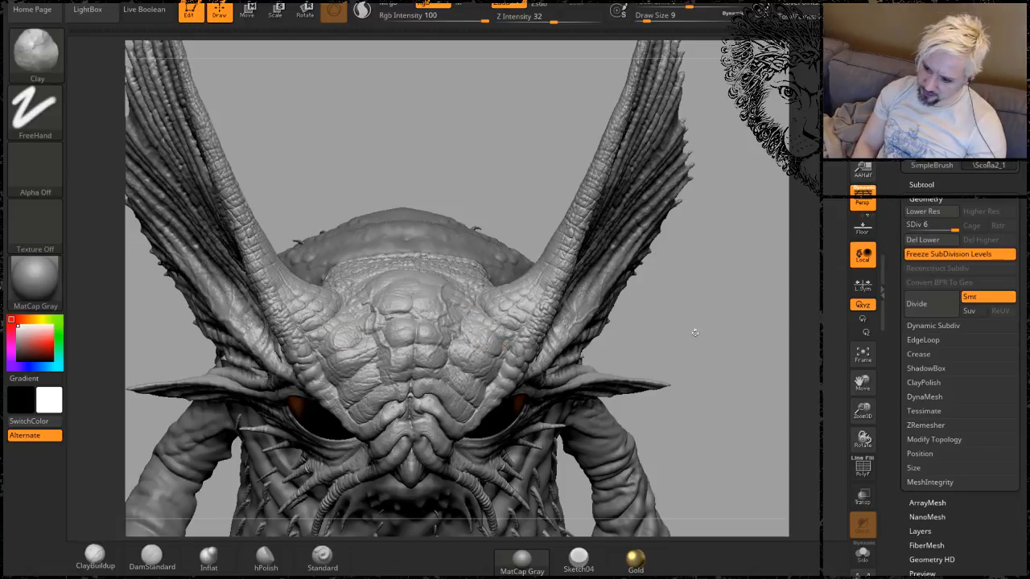
{"action": "left_click_drag", "start_coordinate": [694, 332], "coordinate": [709, 177]}
{"action": "mouse_move", "coordinate": [697, 361]}
{"action": "left_mouse_down", "text": "alt"}
{"action": "mouse_move", "coordinate": [684, 379]}
{"action": "mouse_move", "coordinate": [668, 351]}
{"action": "mouse_move", "coordinate": [689, 382]}
{"action": "left_mouse_up", "text": "alt"}
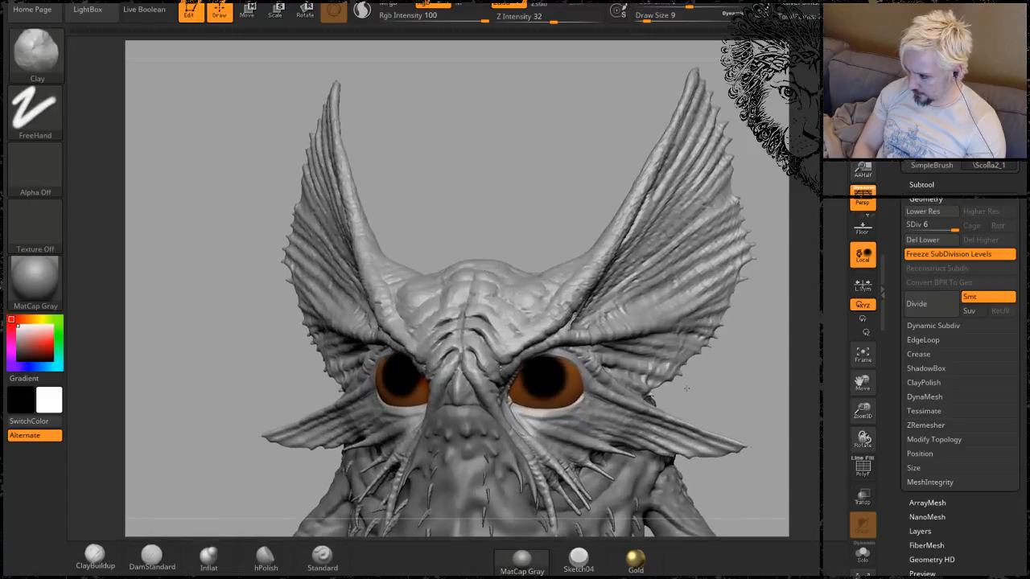
{"action": "mouse_move", "coordinate": [522, 177]}
{"action": "left_mouse_down", "text": "alt"}
{"action": "mouse_move", "coordinate": [482, 117]}
{"action": "mouse_move", "coordinate": [495, 137]}
{"action": "left_mouse_up", "text": "alt"}
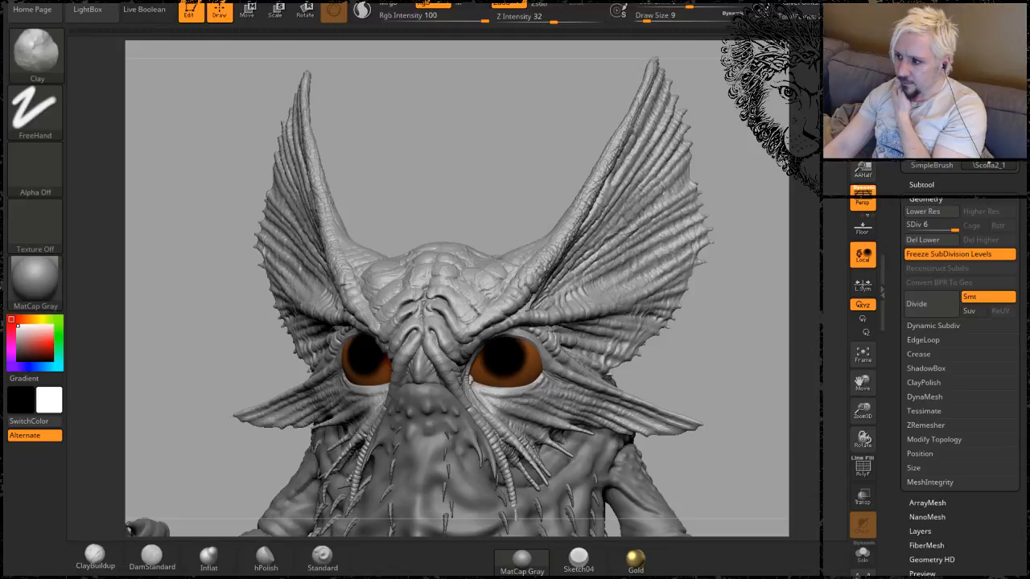
Save the tool as Scolla11 in the Scolla folder, replacing the existing file.
{"action": "key", "text": "ctrl+s"}
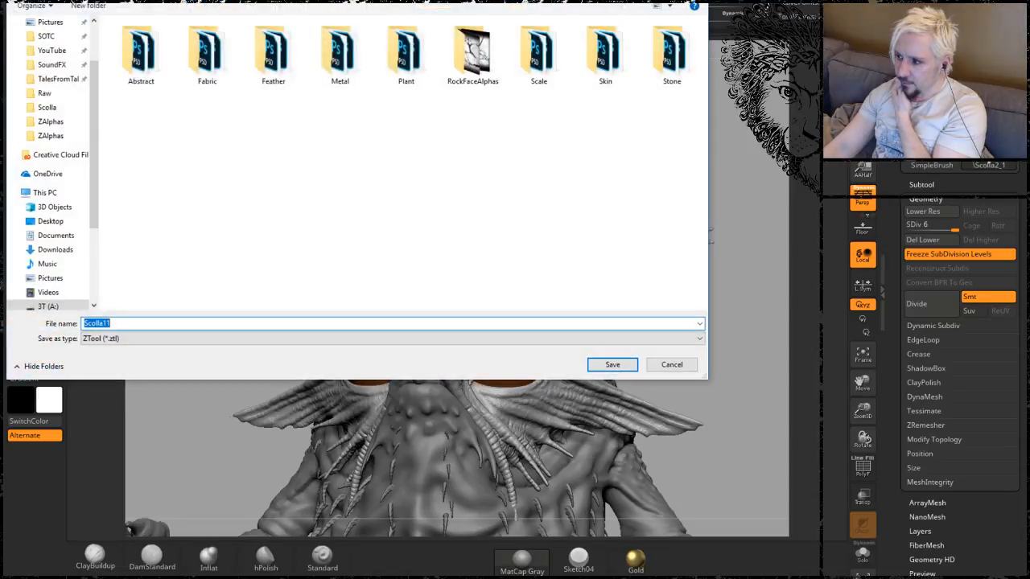
{"action": "left_click", "coordinate": [49, 109]}
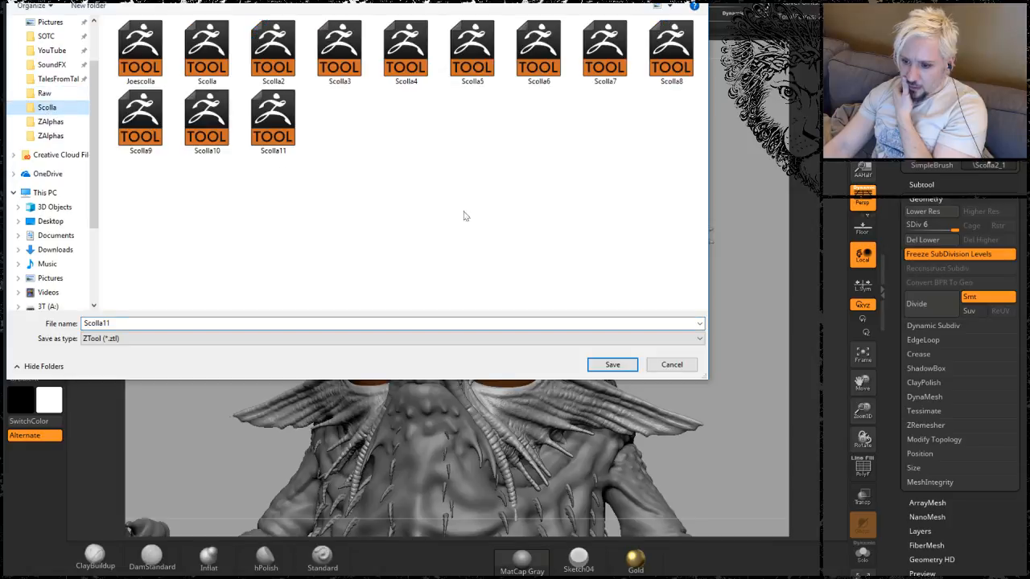
{"action": "left_click", "coordinate": [612, 367]}
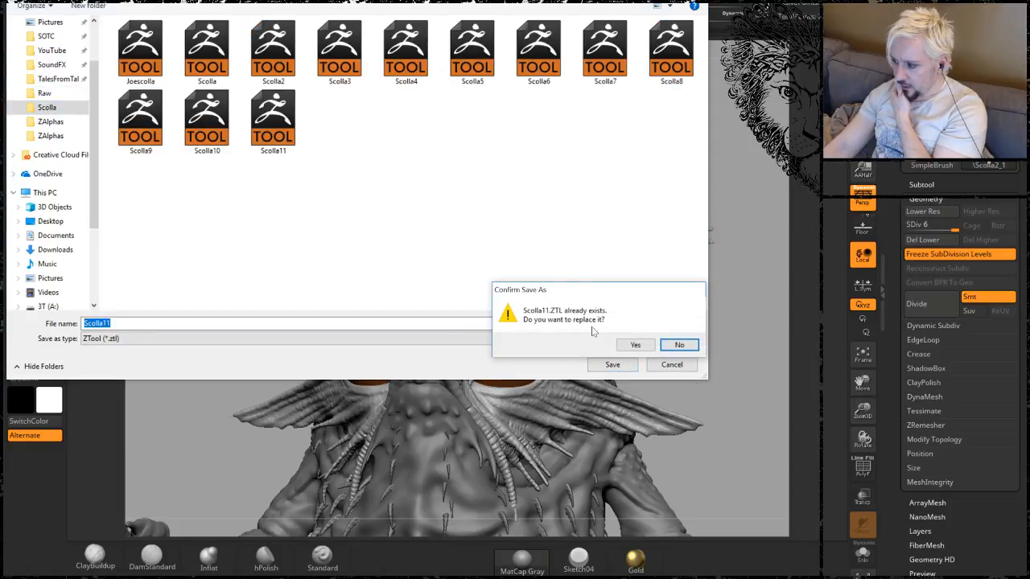
{"action": "left_click", "coordinate": [635, 345]}
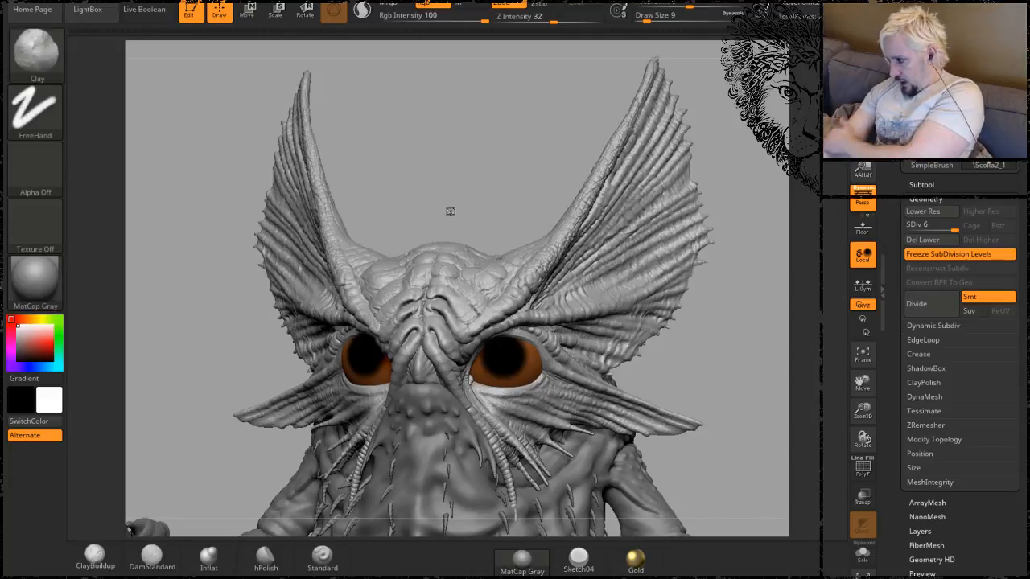
{"action": "mouse_move", "coordinate": [35, 280]}
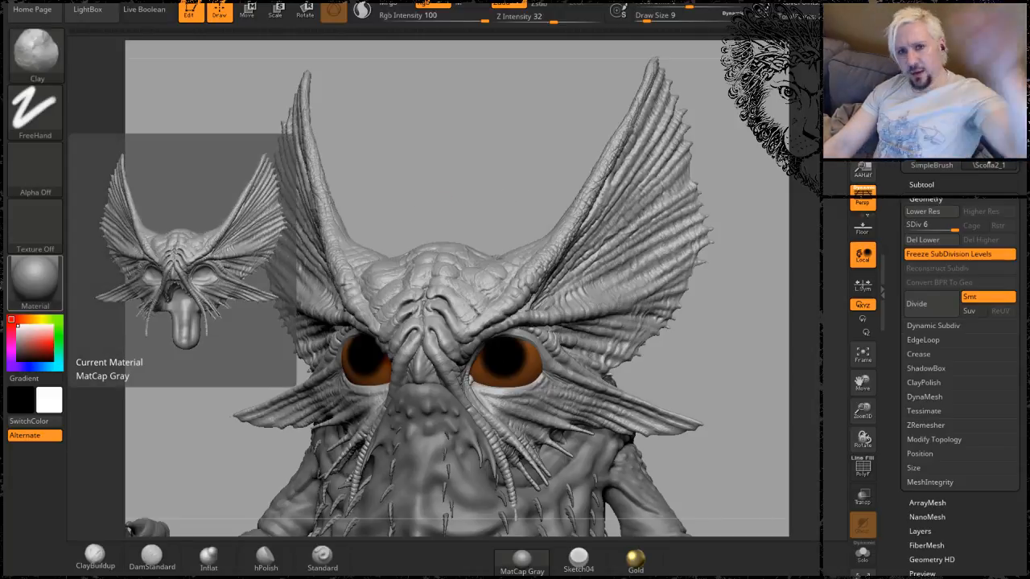